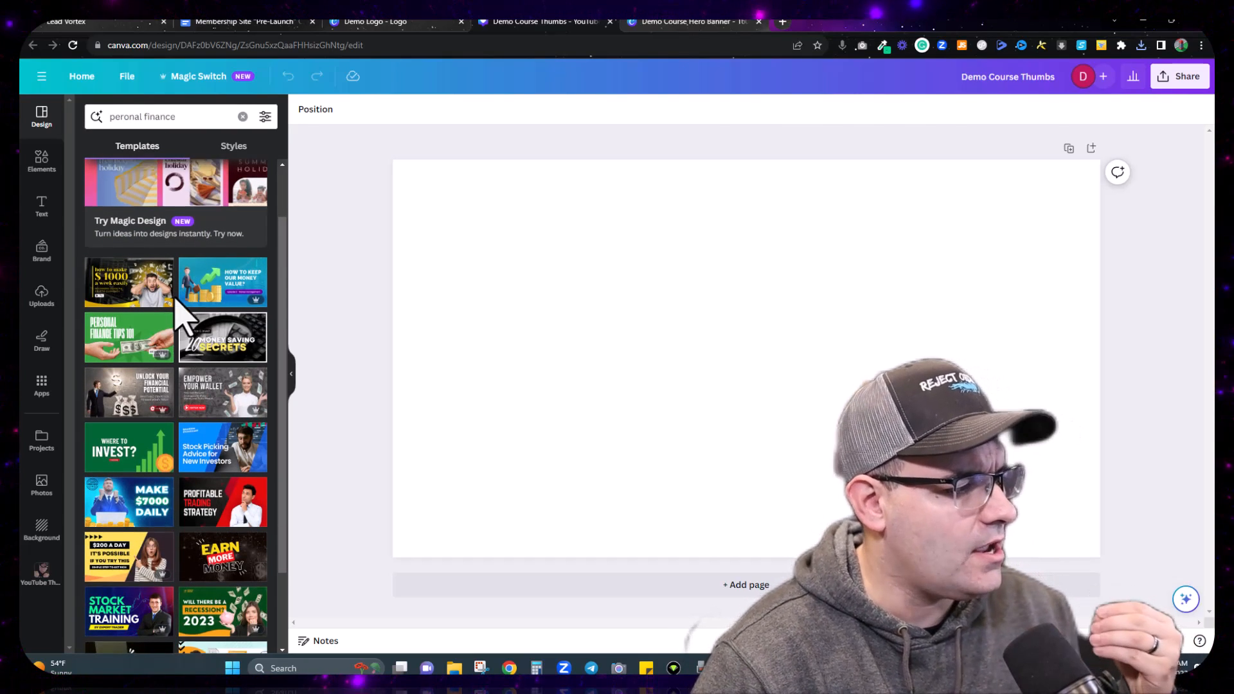
scroll(176, 317, down, 3)
Step: Try the Personal Finance Tips 101 template, then undo it to leave the page blank
scroll(170, 449, up, 1)
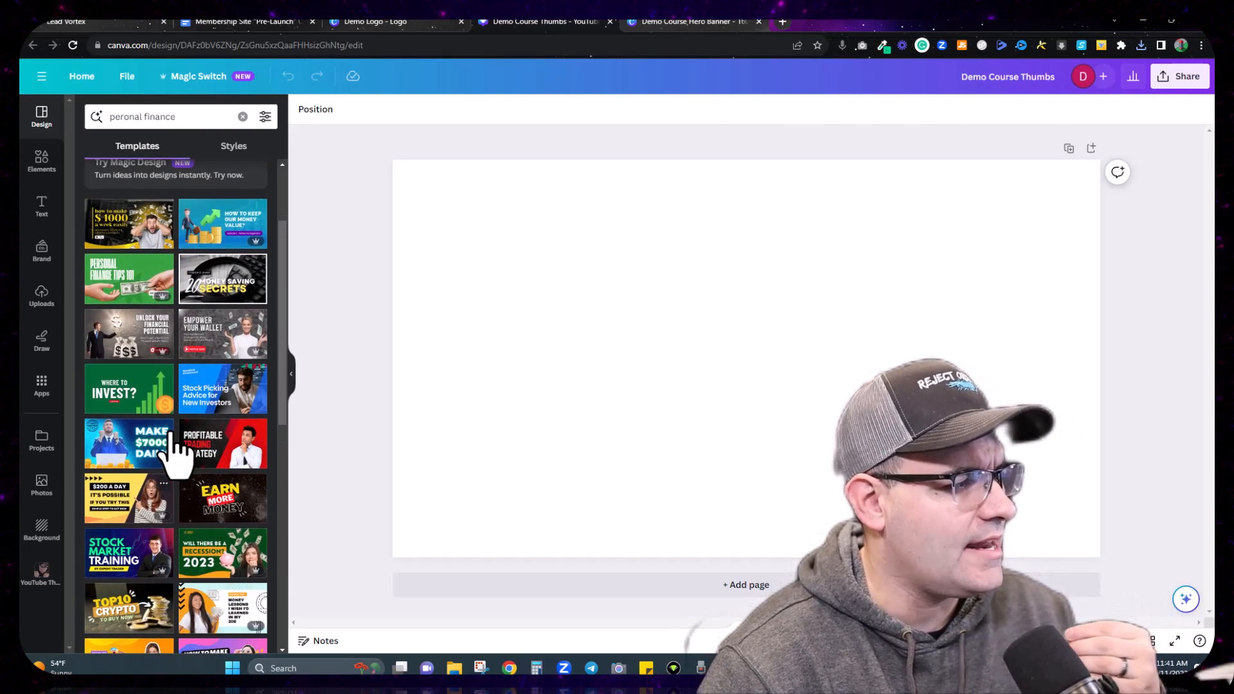
click(138, 286)
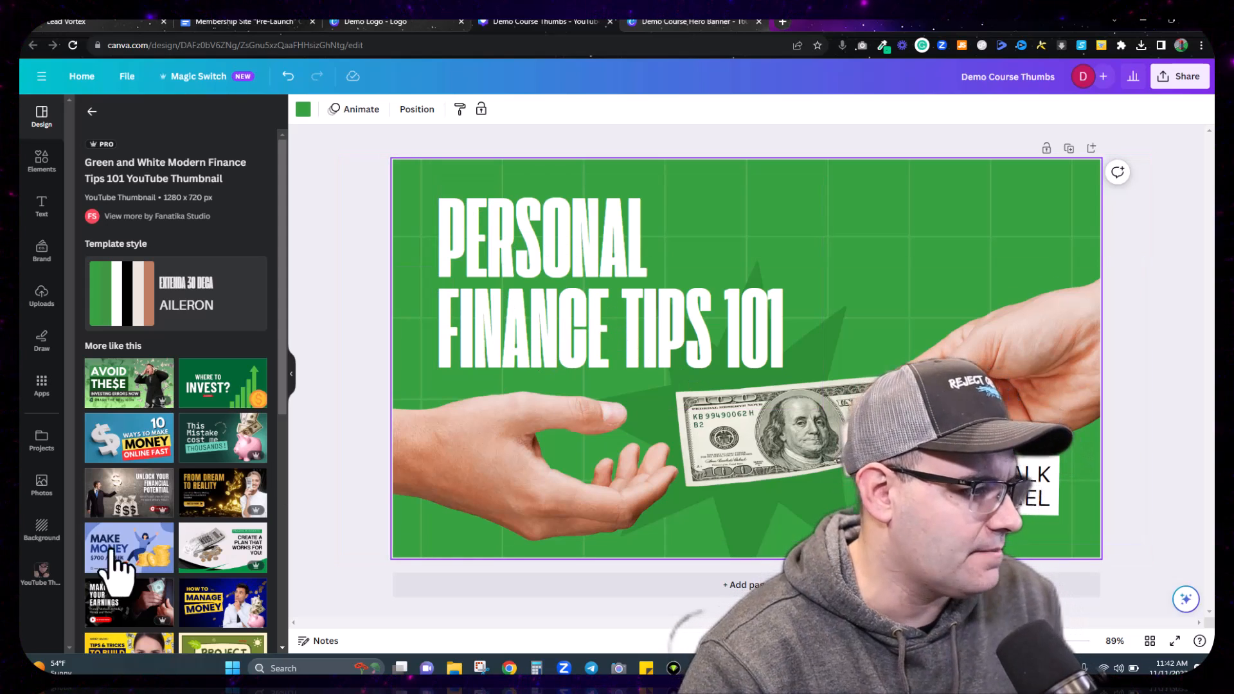
scroll(144, 421, down, 10)
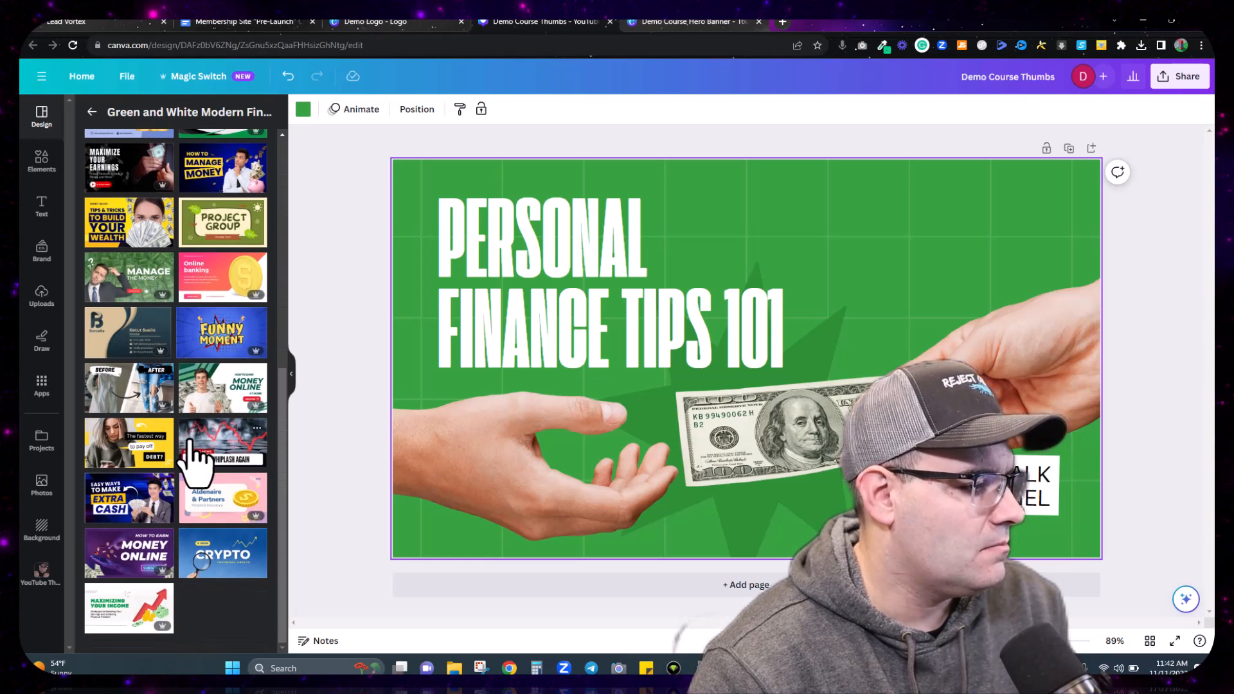
scroll(193, 459, up, 10)
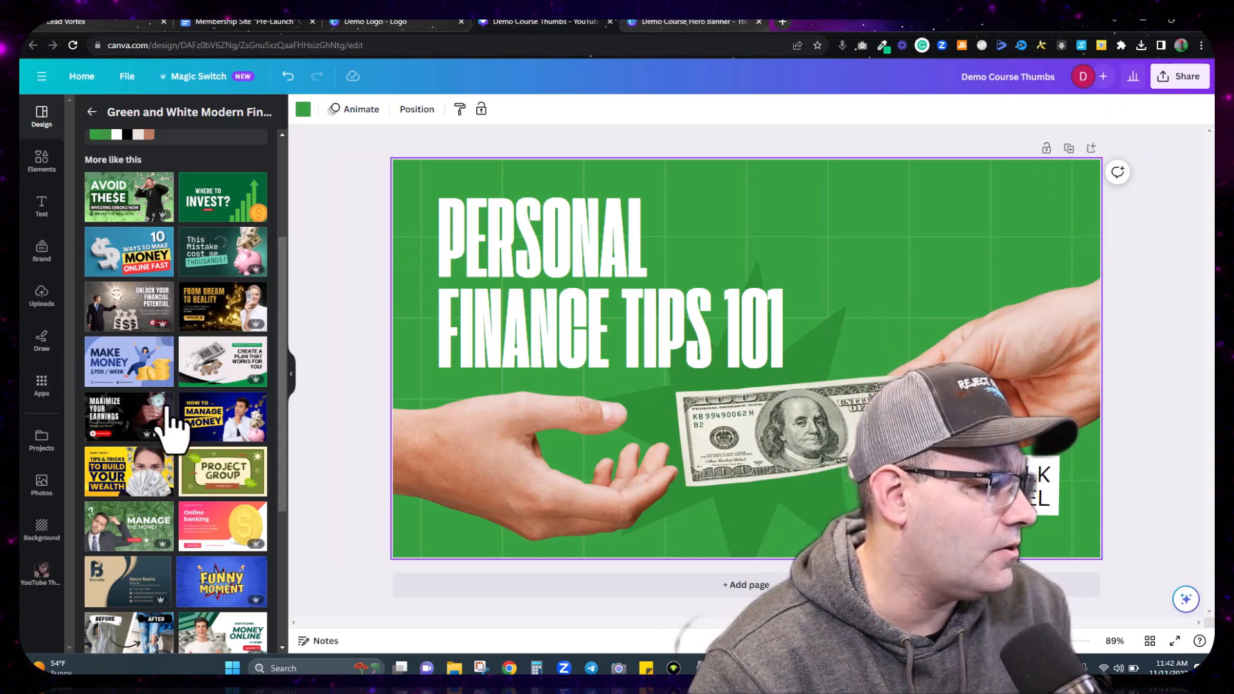
key(alt+Left)
scroll(189, 437, down, 5)
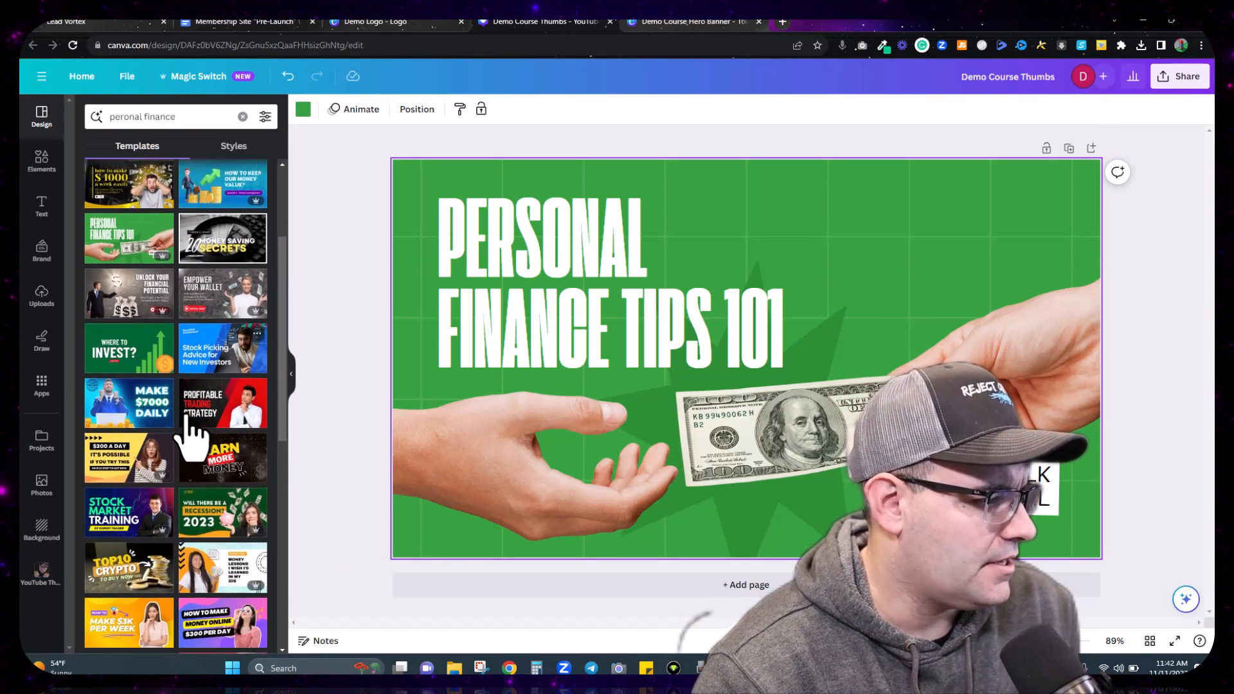
scroll(189, 430, up, 2)
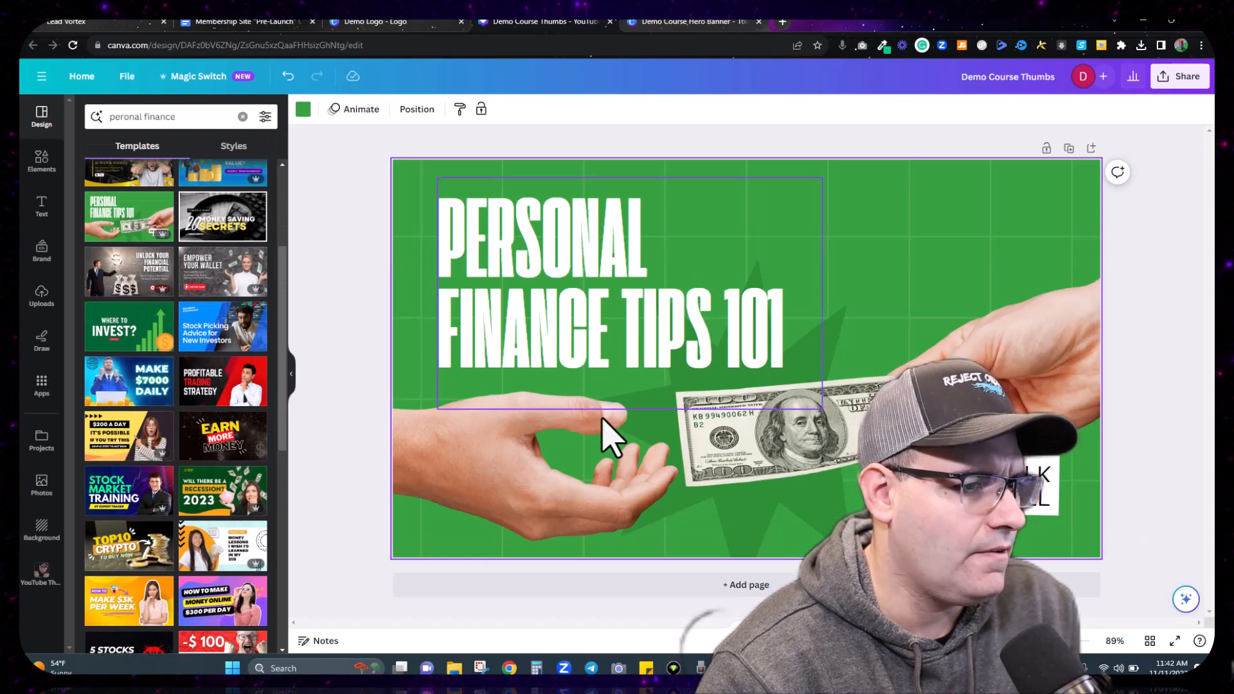
scroll(155, 348, down, 7)
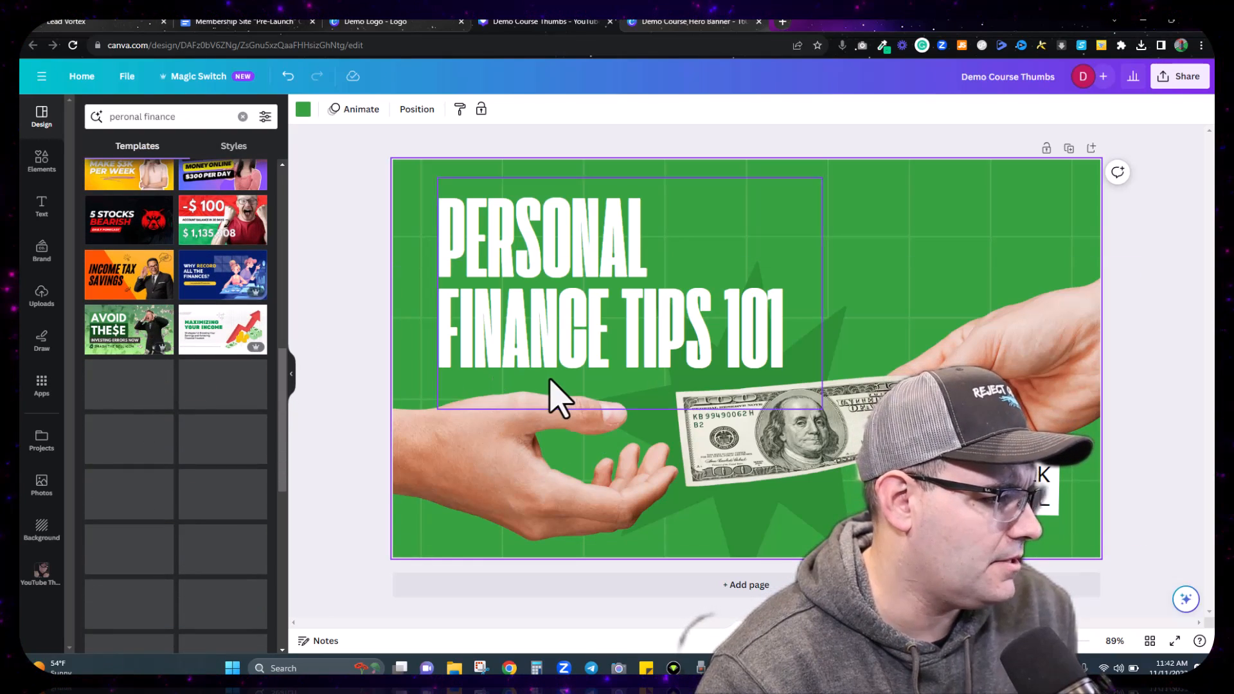
key(ctrl+z)
Step: Apply the black-and-red Trading Strategy thumbnail template to the page
scroll(234, 414, down, 3)
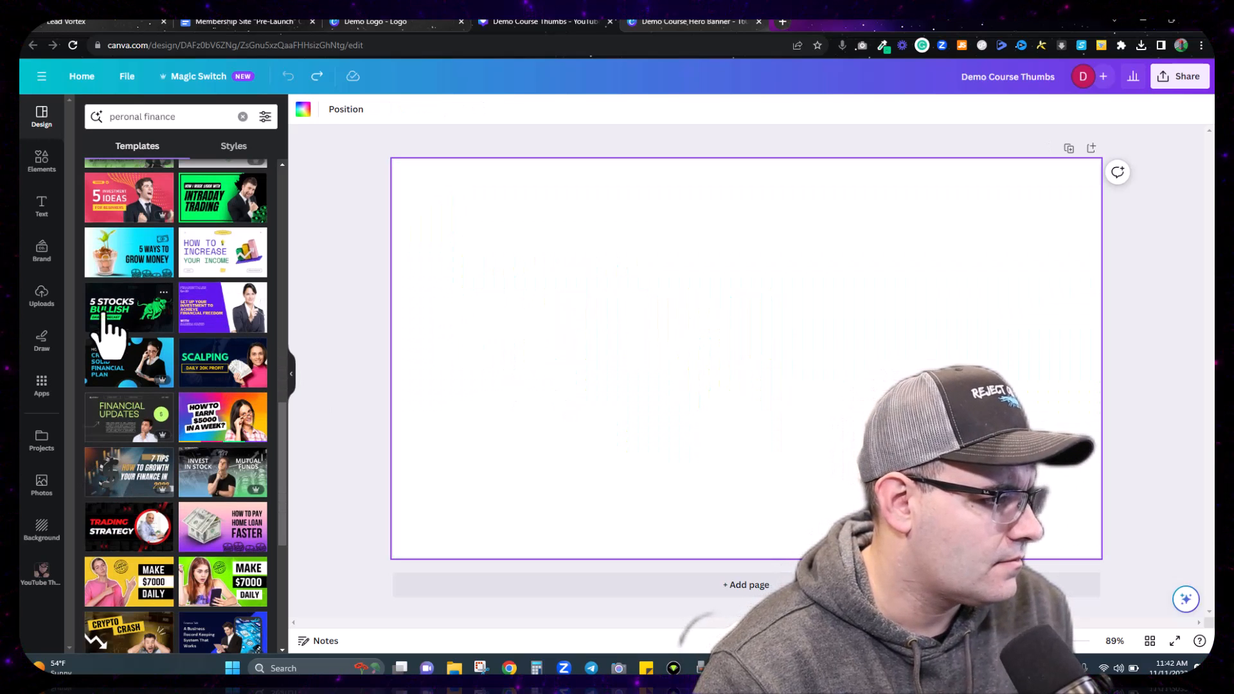
scroll(193, 391, down, 2)
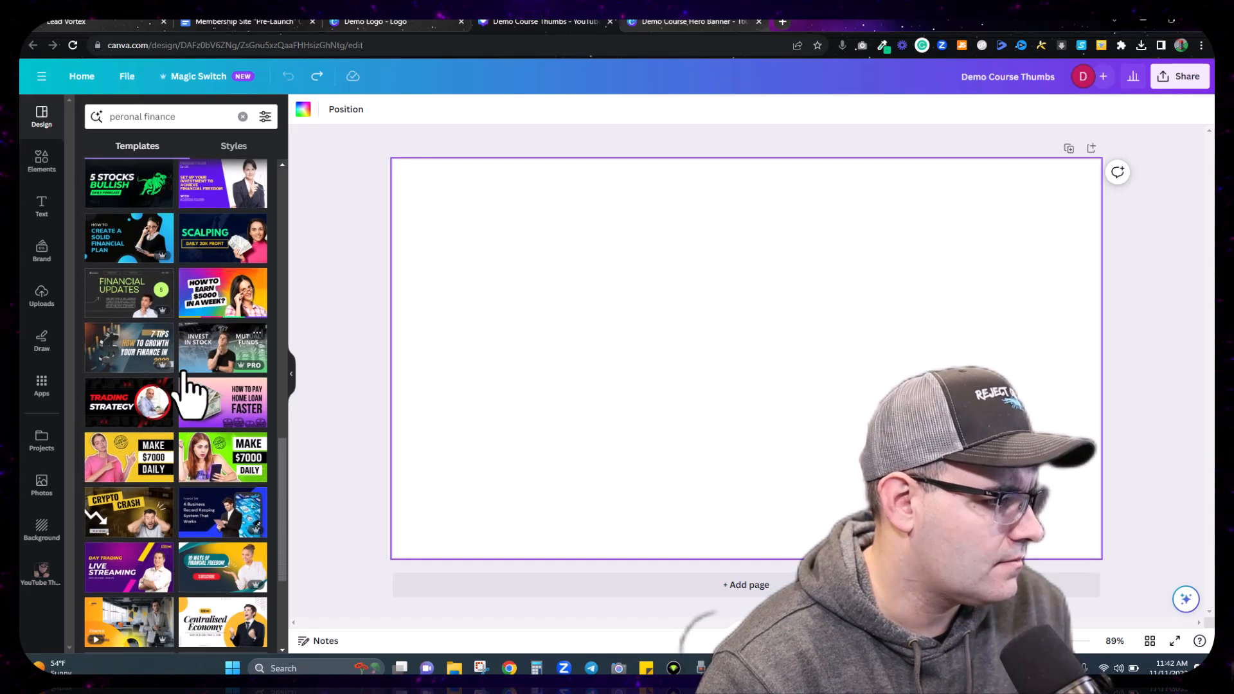
click(127, 418)
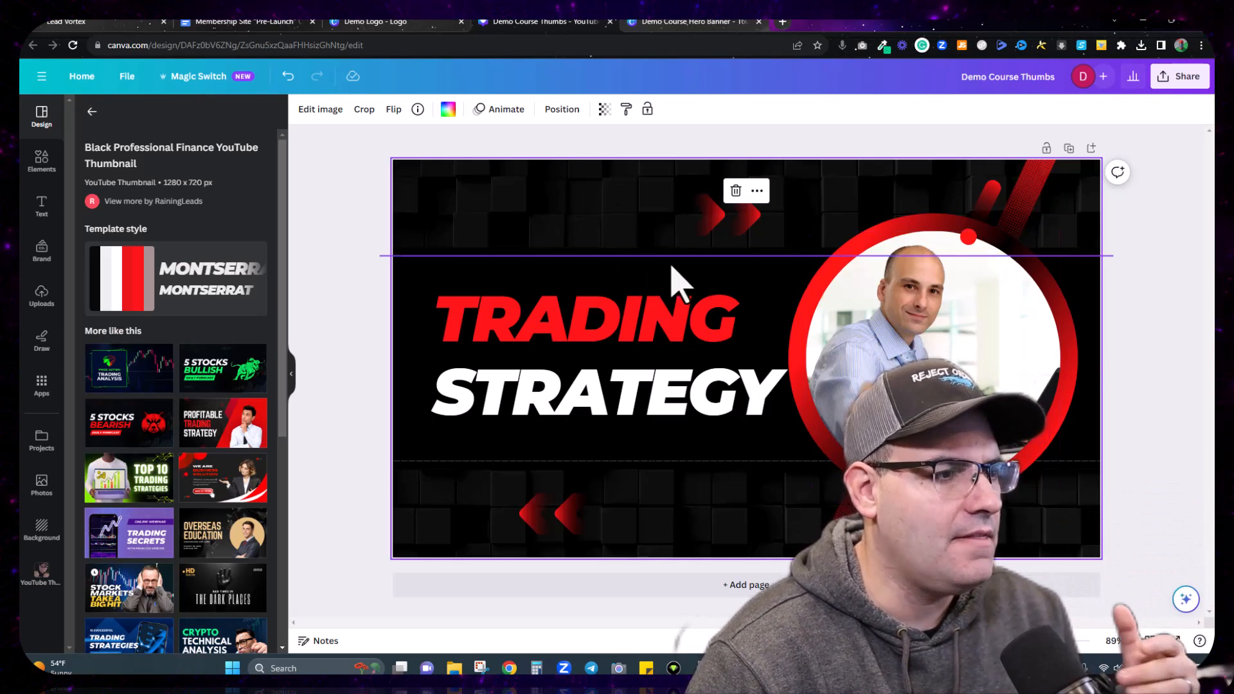
Step: Make the TRADING headline a new custom green, #05CD86
click(536, 332)
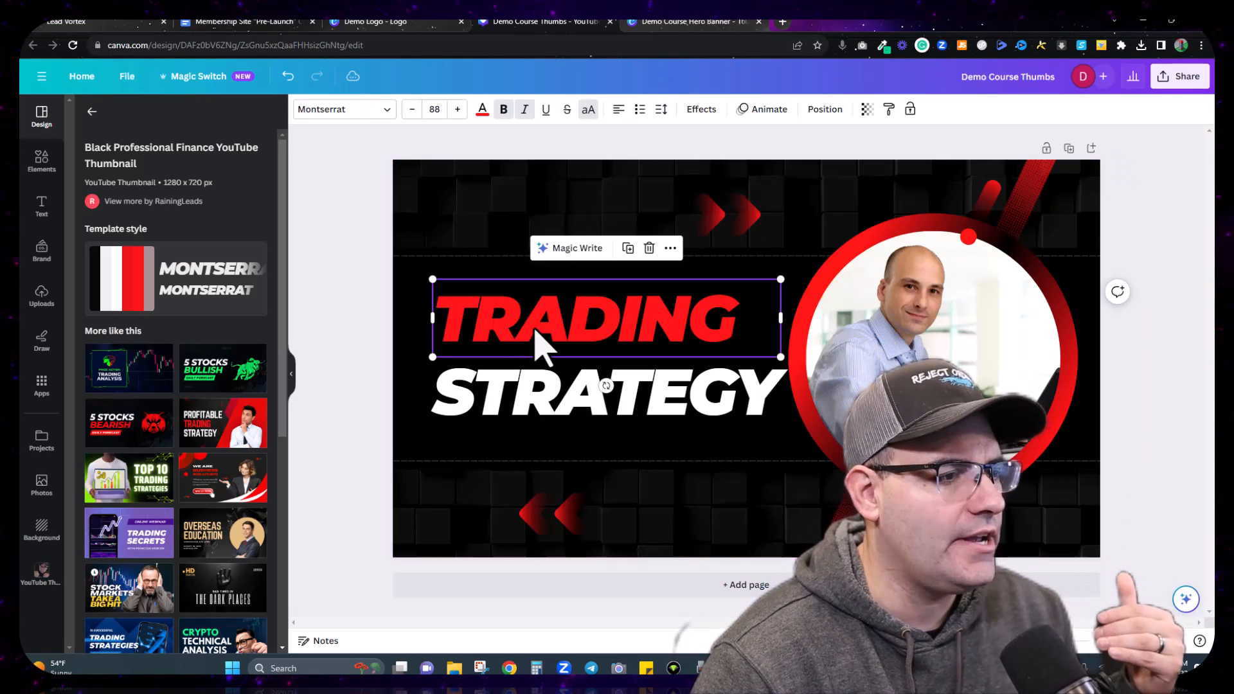
click(483, 110)
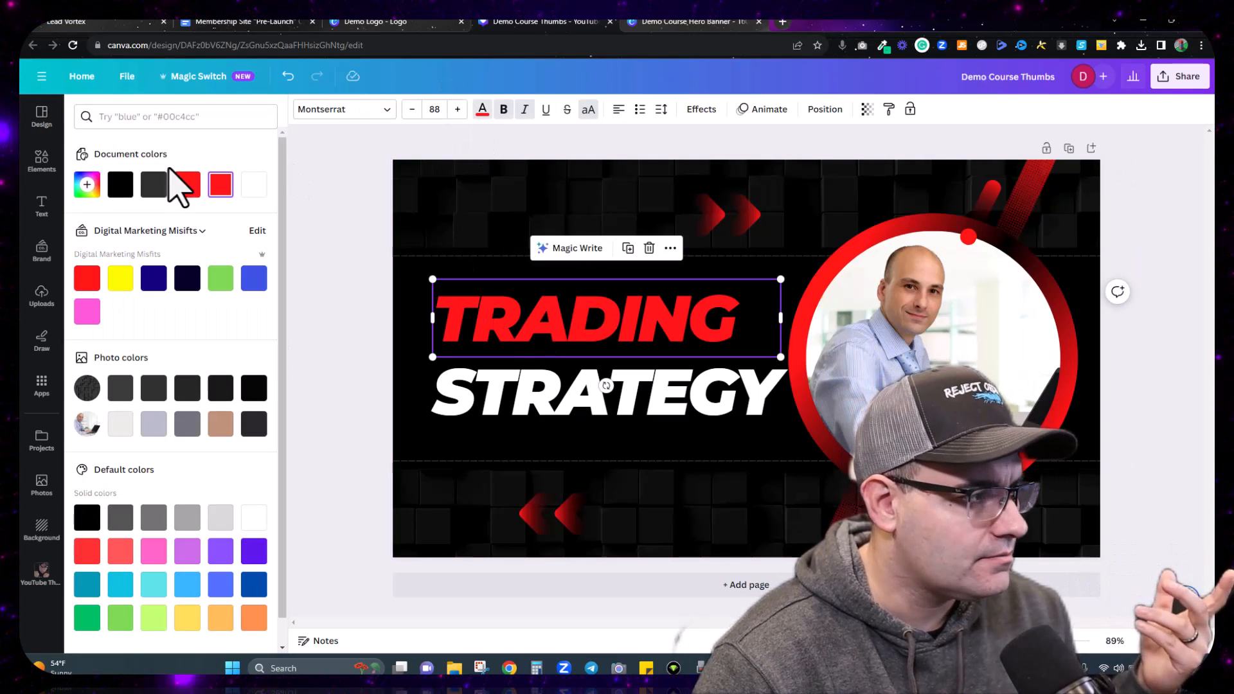
click(89, 193)
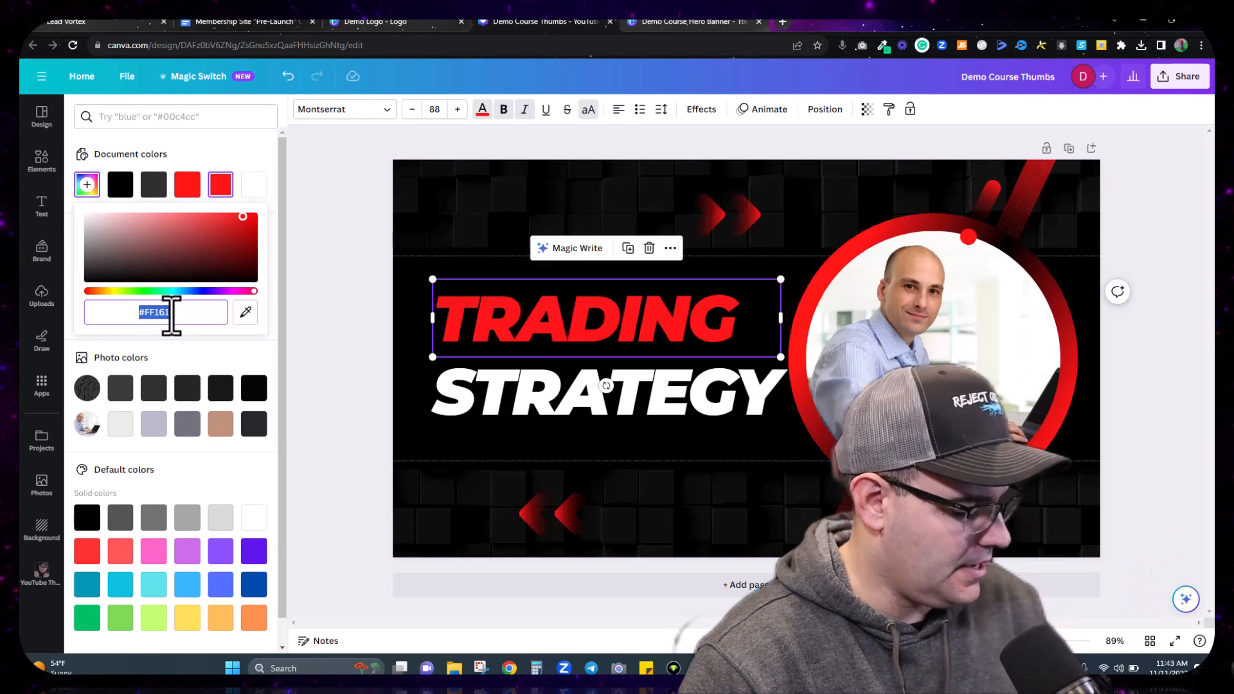
text(#05CD86)
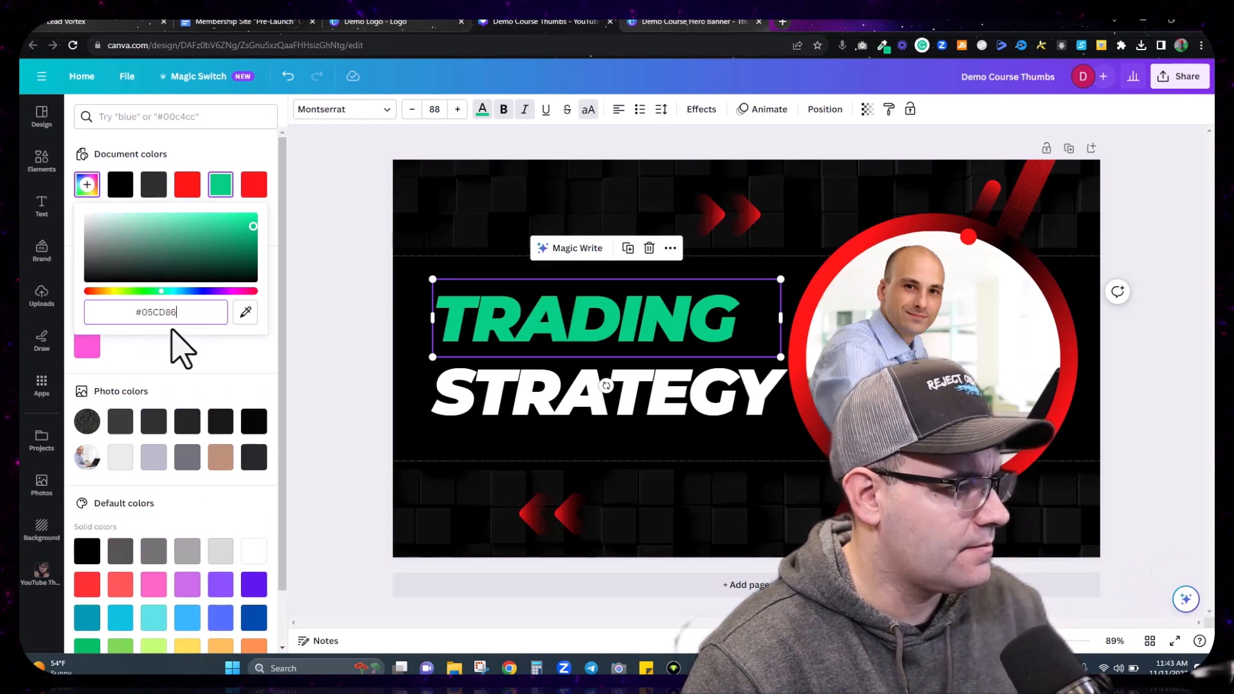
click(213, 196)
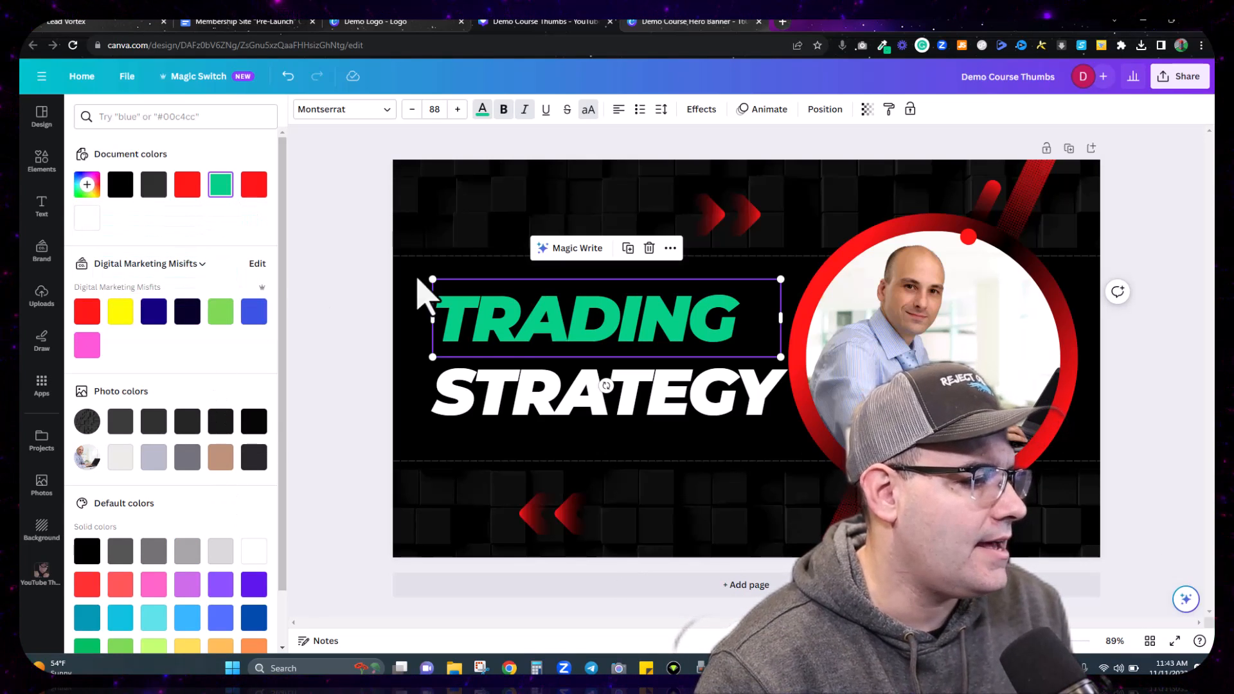
Step: Recolour the photo ring and every other red accent to the same green
click(1067, 405)
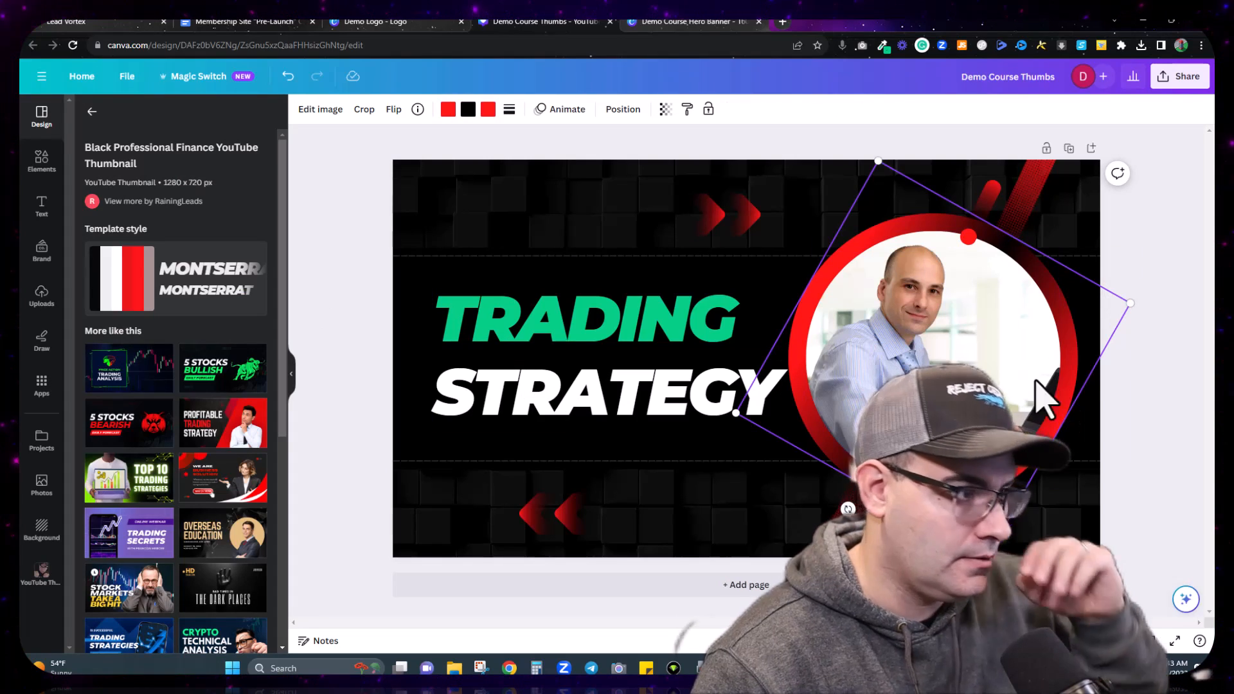
click(448, 110)
click(154, 184)
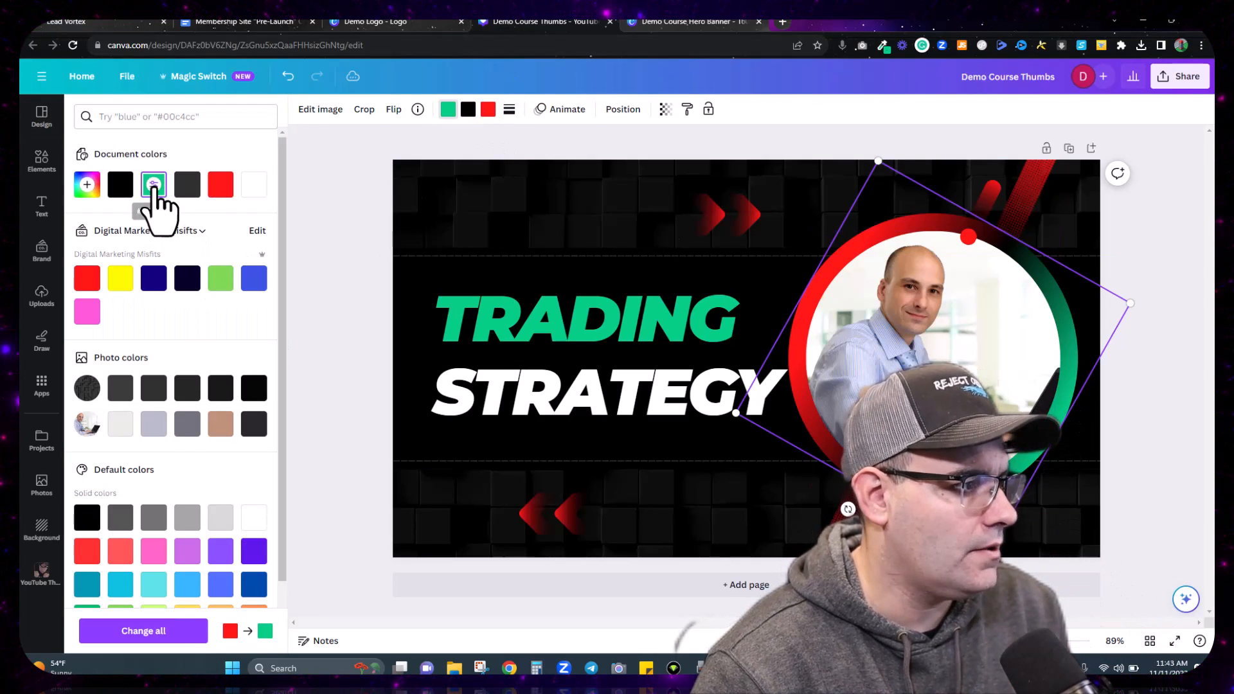
click(183, 639)
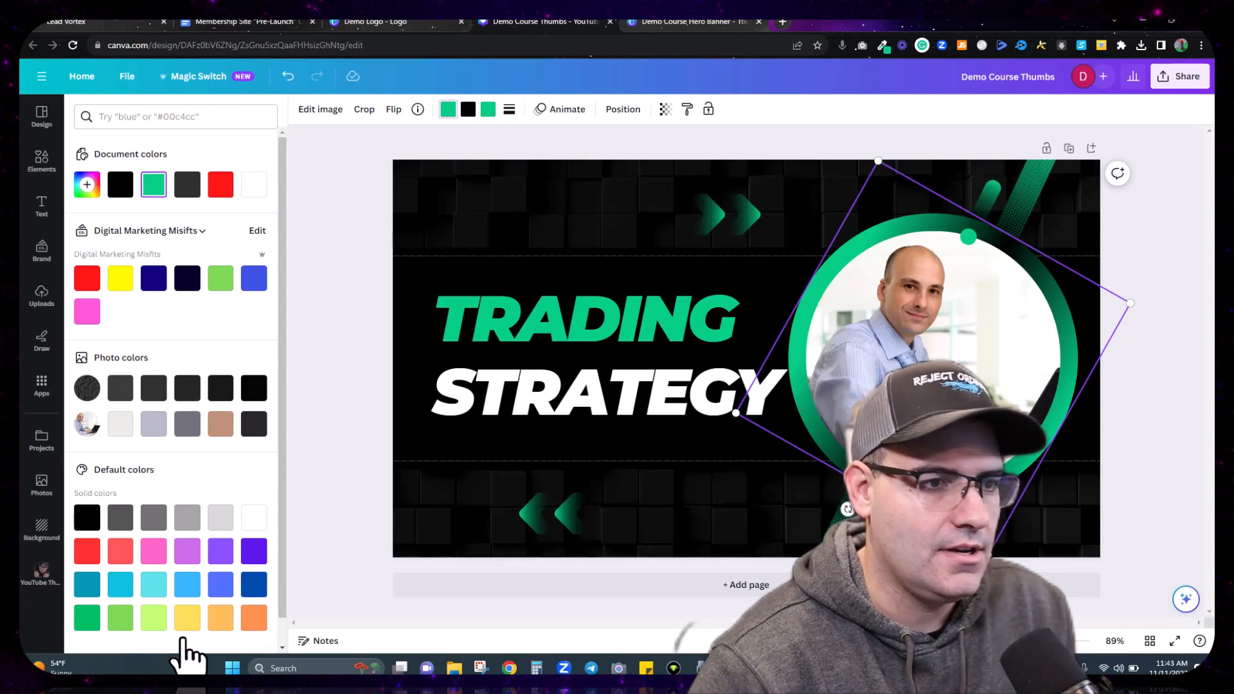
Step: Replace the word TRADING with COURSE on a single line
click(488, 236)
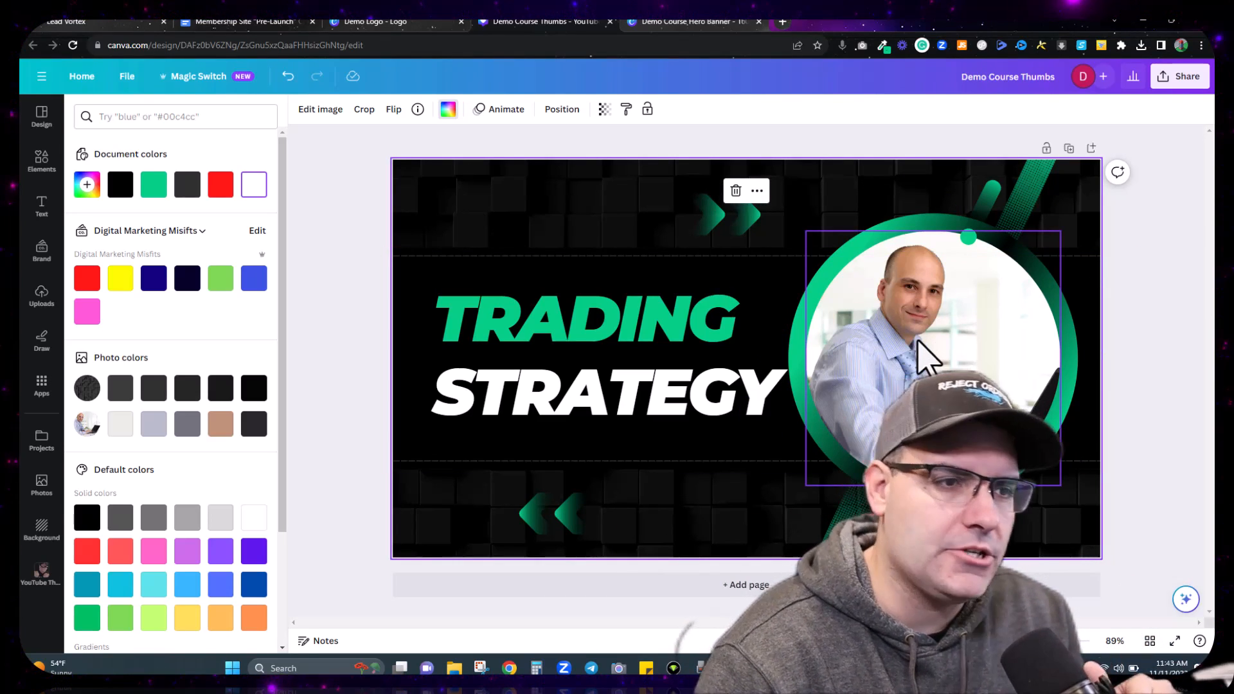
double_click(637, 331)
text(COURSE)
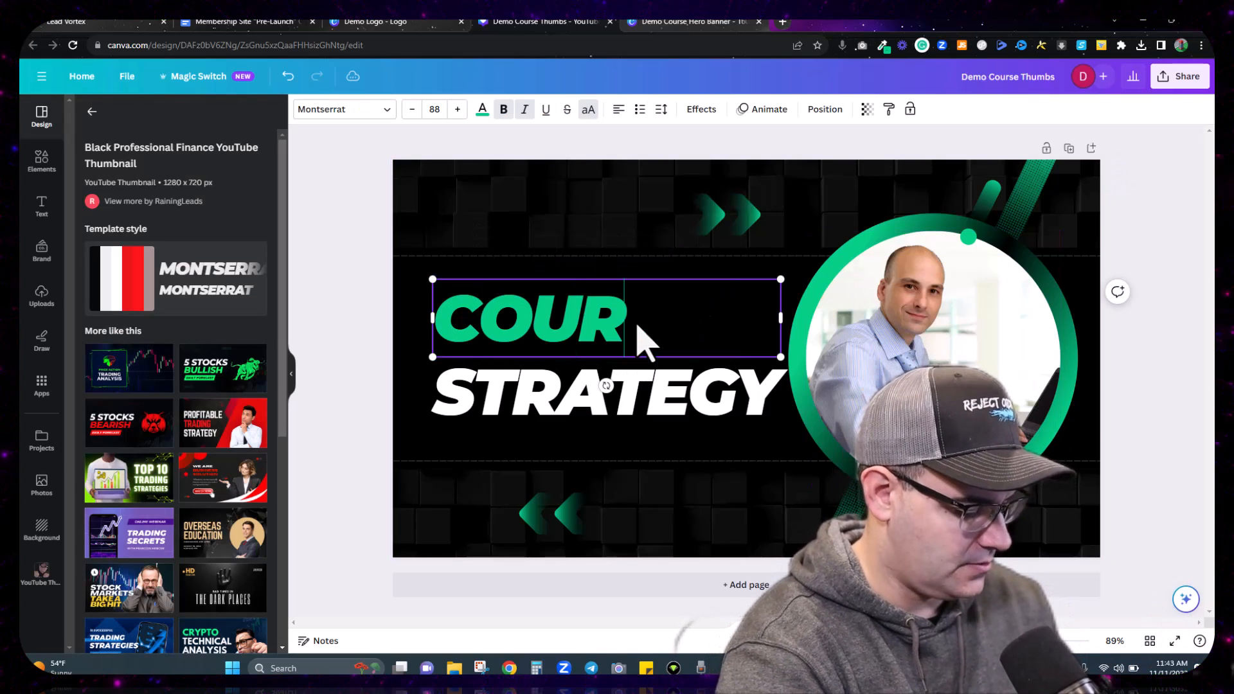
key(Return)
text(NAME)
key(BackSpace)
key(BackSpace)
key(BackSpace)
key(BackSpace)
key(BackSpace)
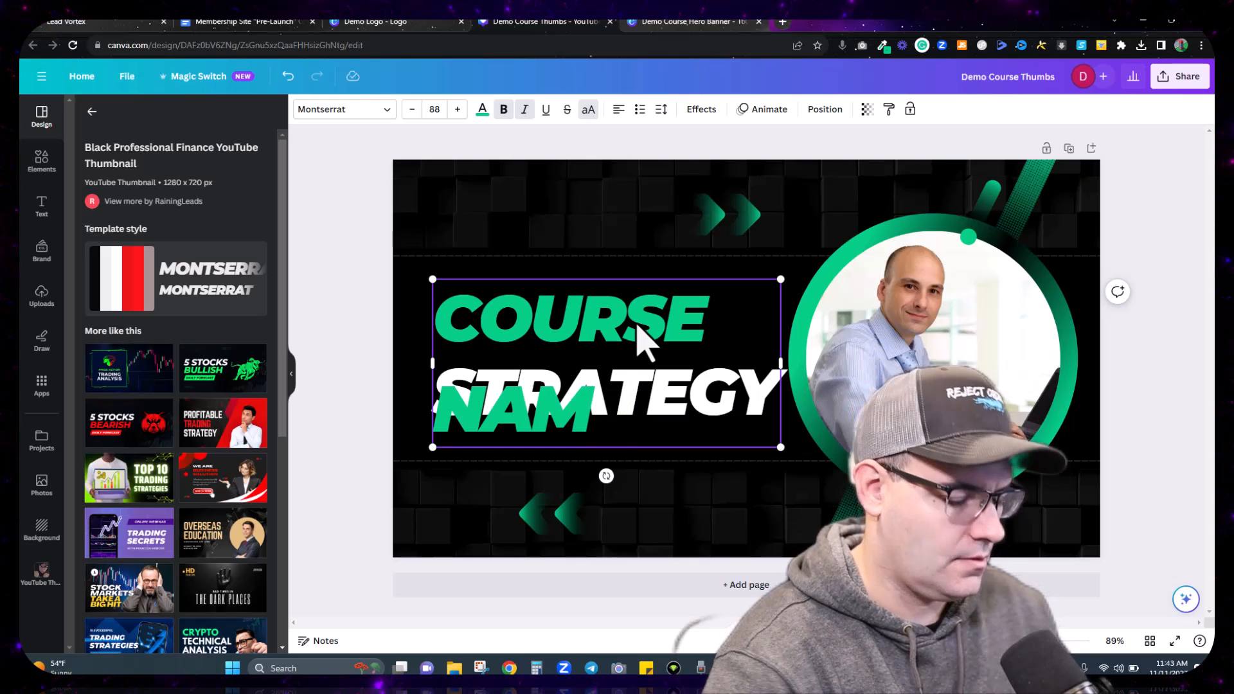
text(=)
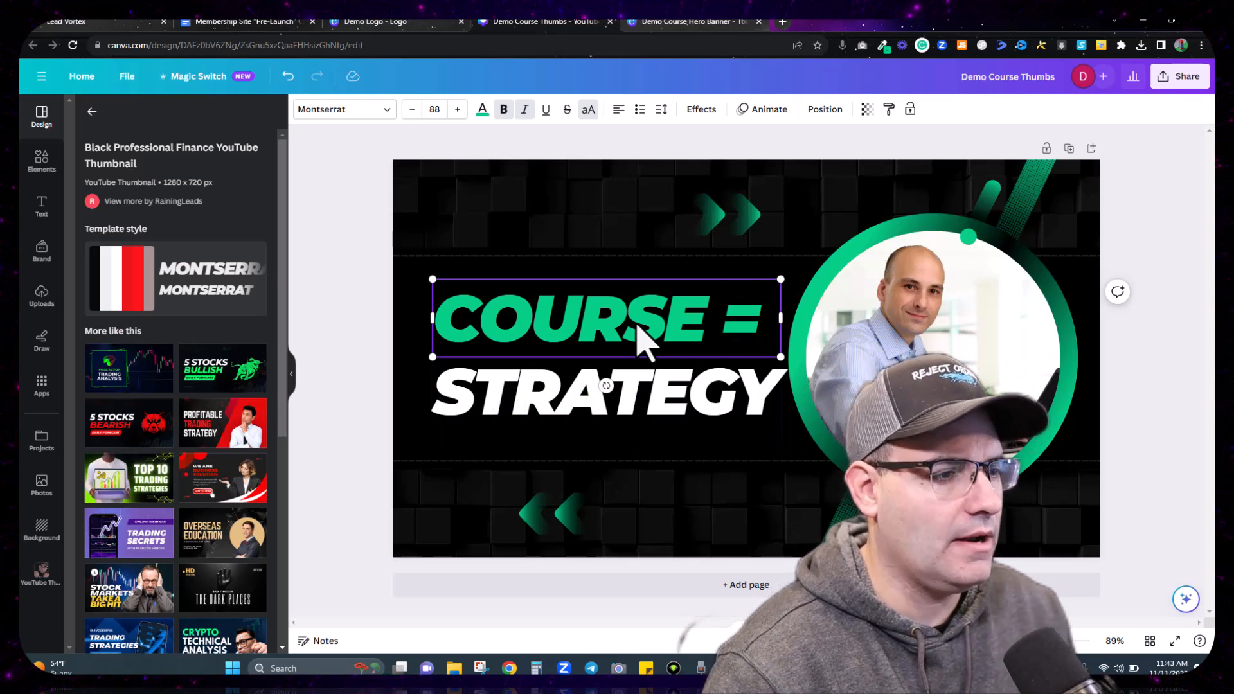
key(BackSpace)
Step: Replace STRATEGY with THUMB and deselect the headline
click(643, 402)
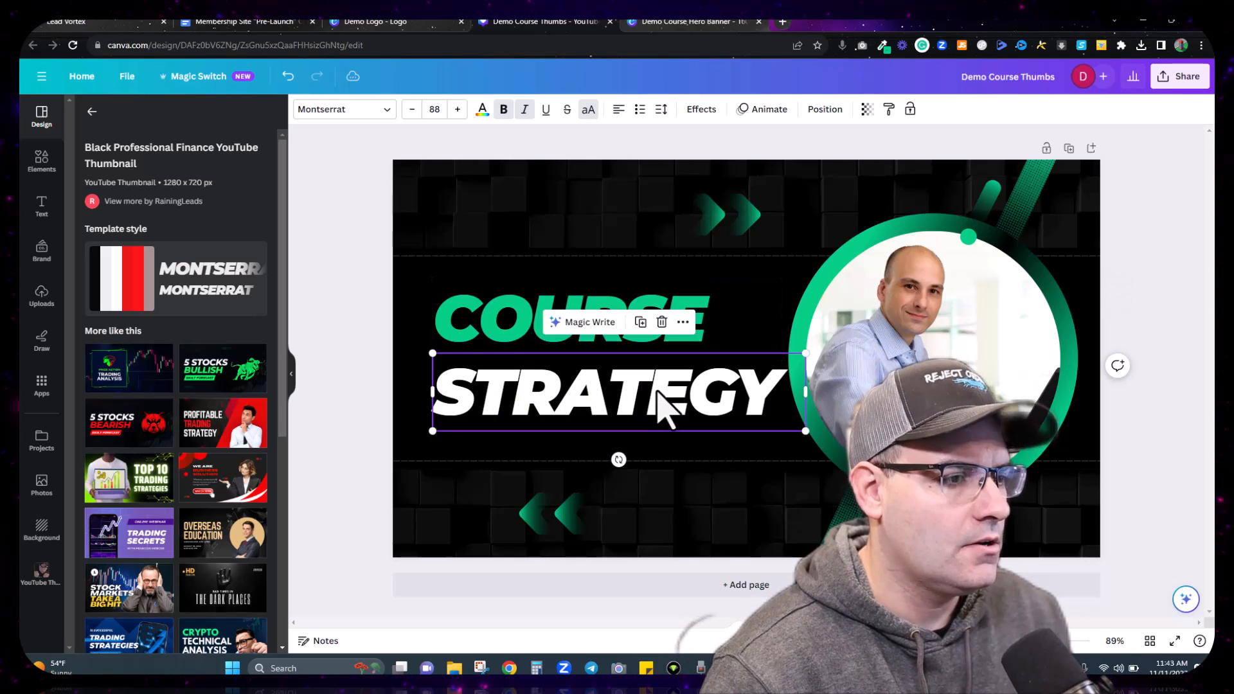
double_click(649, 389)
text(THUMB)
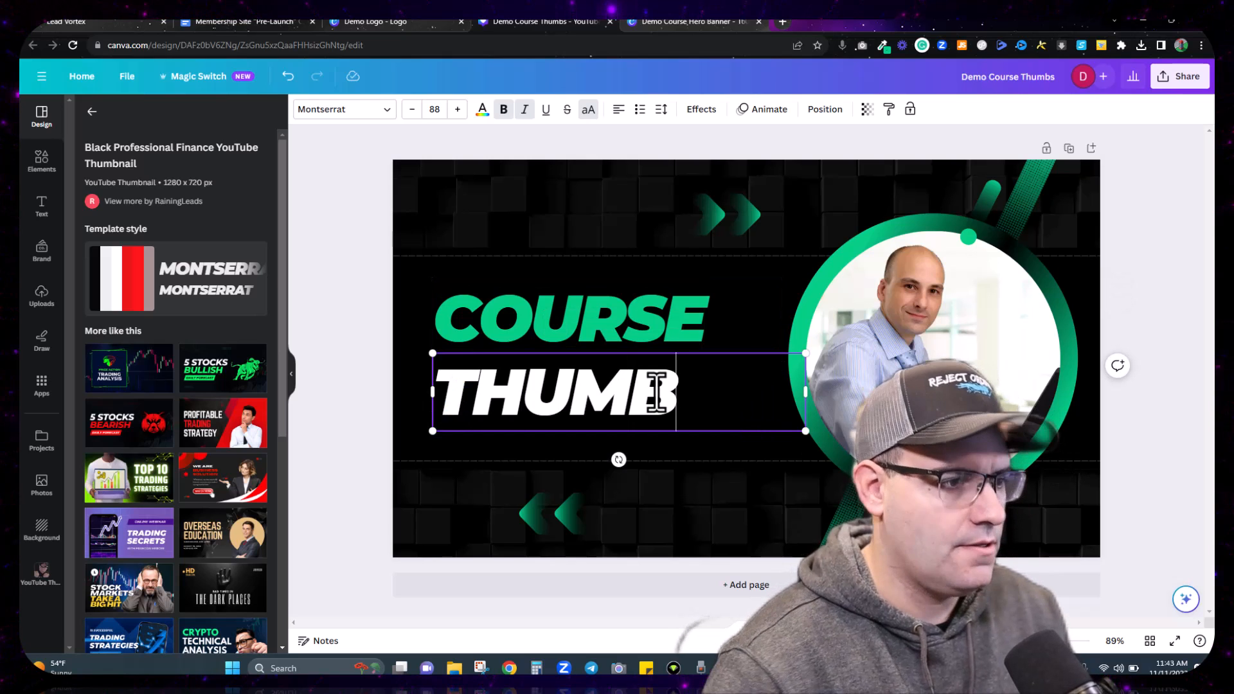
click(1094, 193)
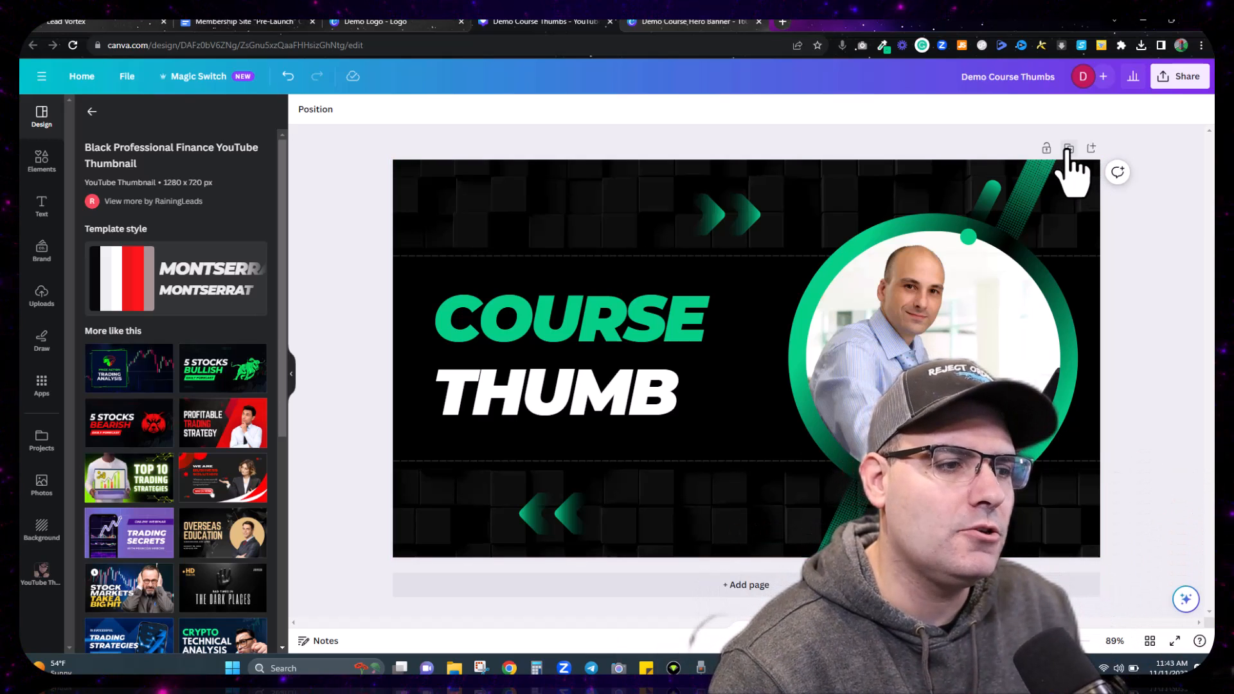
Step: Duplicate the thumbnail and retitle page 2 CATEGORY, shrinking it to fit one line
click(1069, 149)
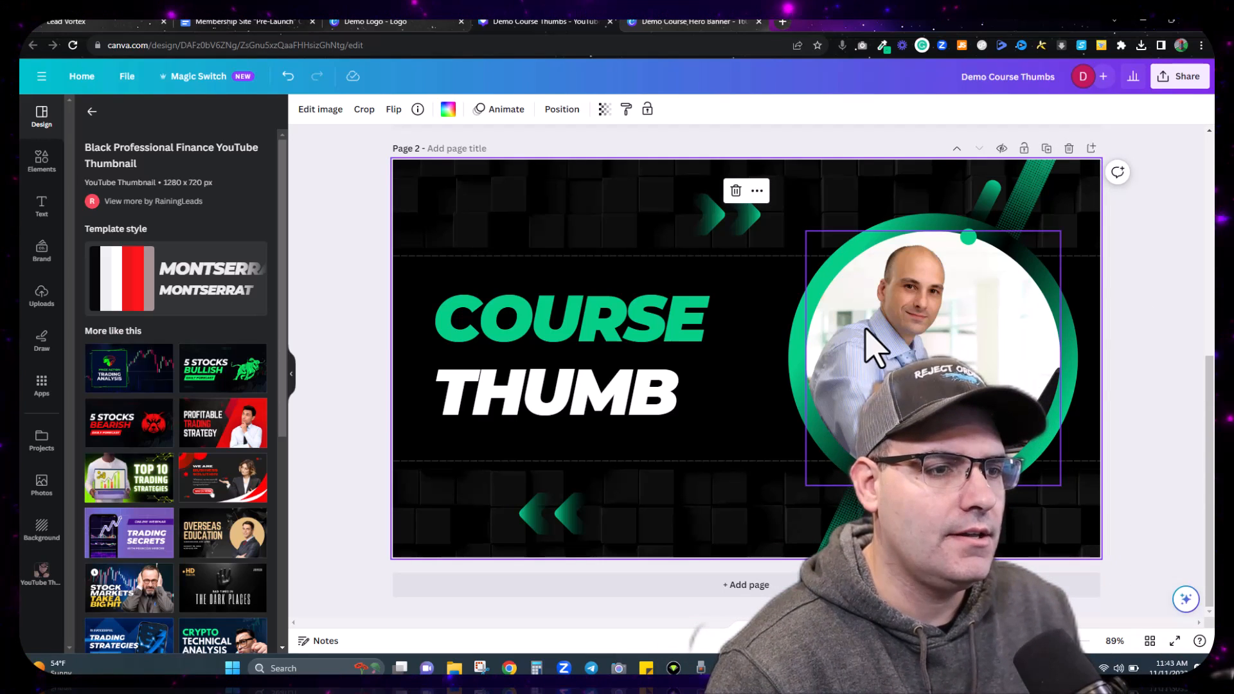
scroll(1080, 227, up, 6)
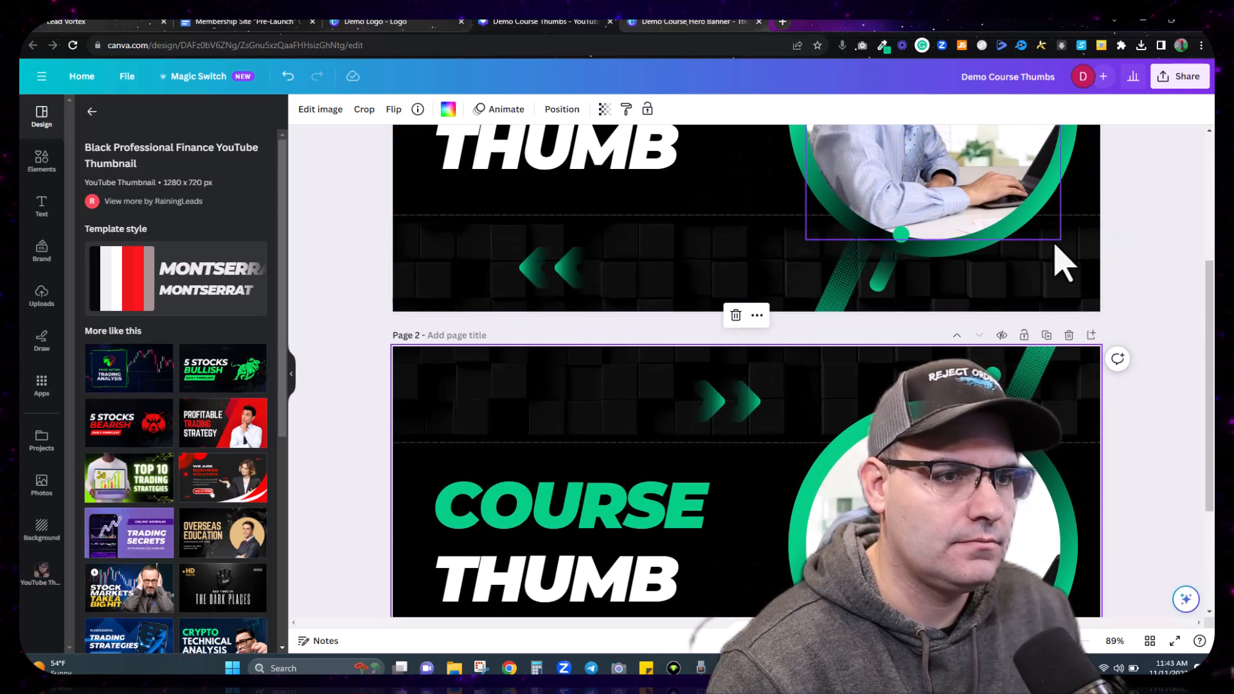
scroll(1061, 262, down, 3)
scroll(1064, 264, down, 3)
click(639, 395)
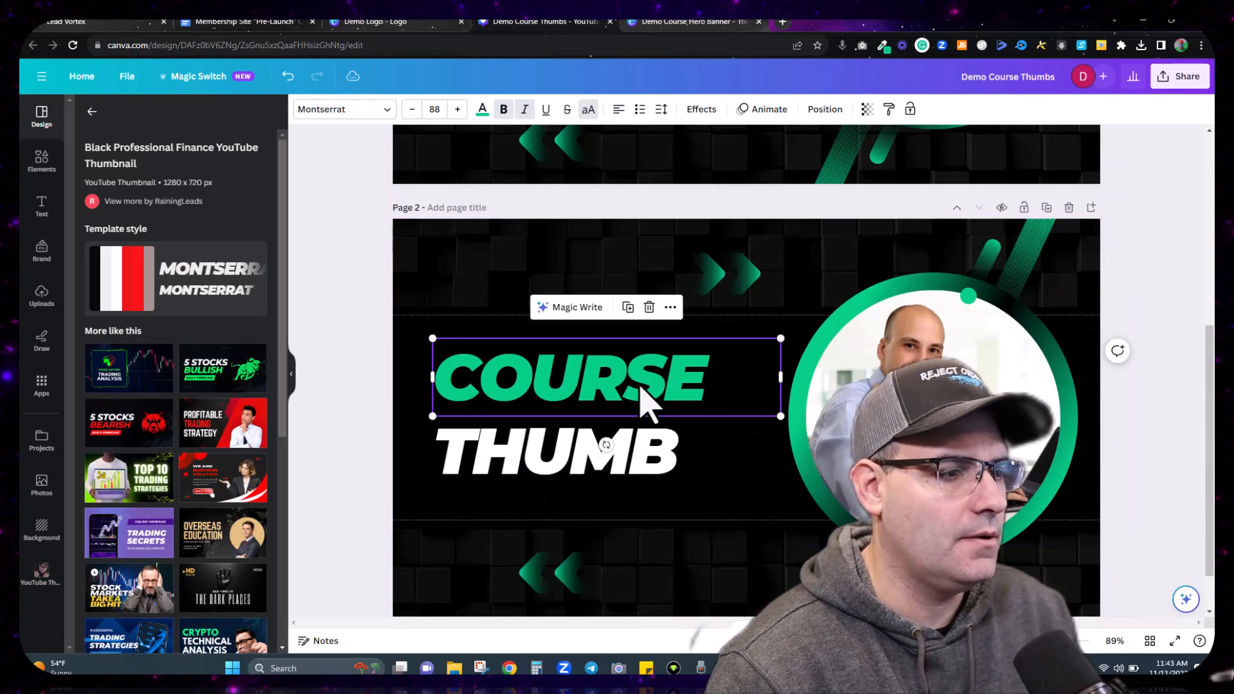
double_click(639, 386)
text(CATEGORY)
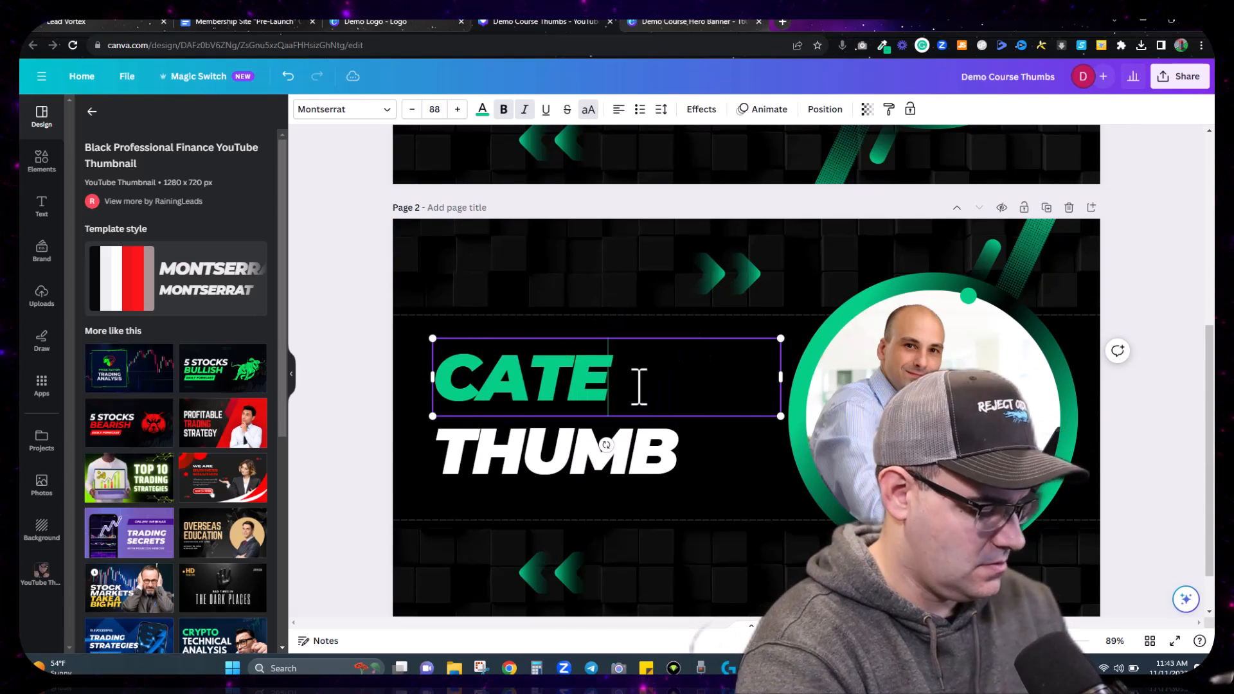
click(412, 110)
click(412, 111)
click(412, 110)
click(412, 113)
click(412, 113)
click(412, 113)
click(412, 114)
click(412, 113)
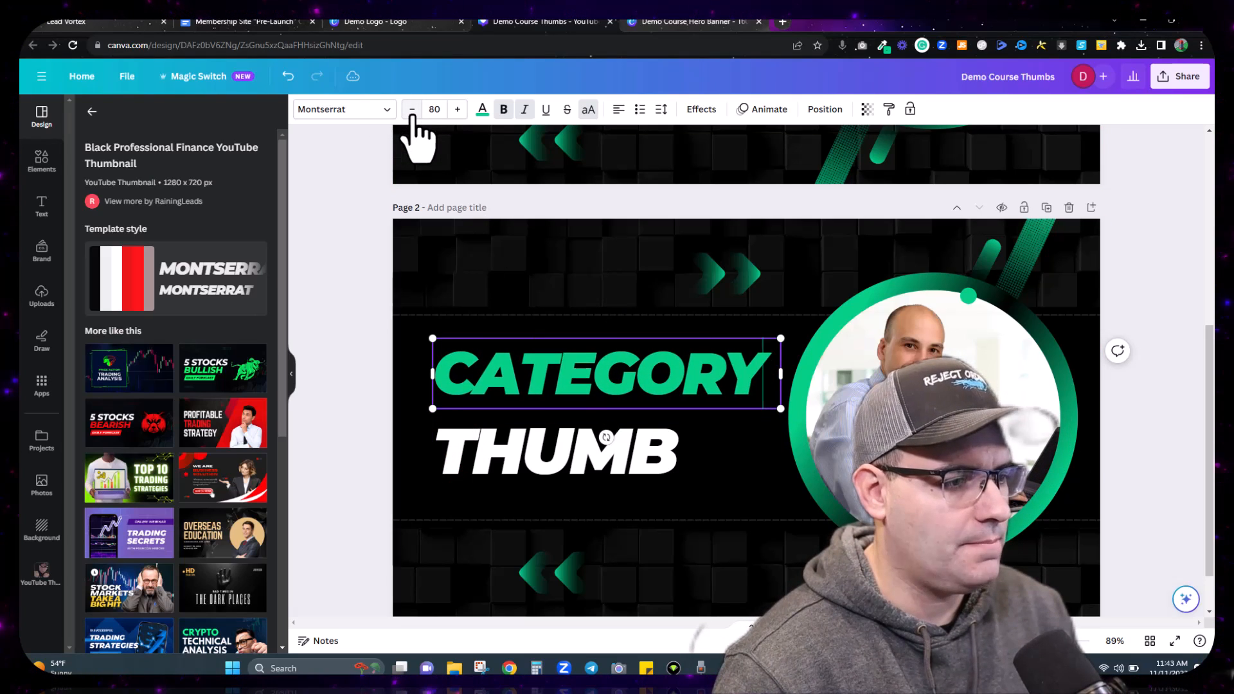
Step: Duplicate page 2 as a third page and change its headline to LESSON
click(1047, 206)
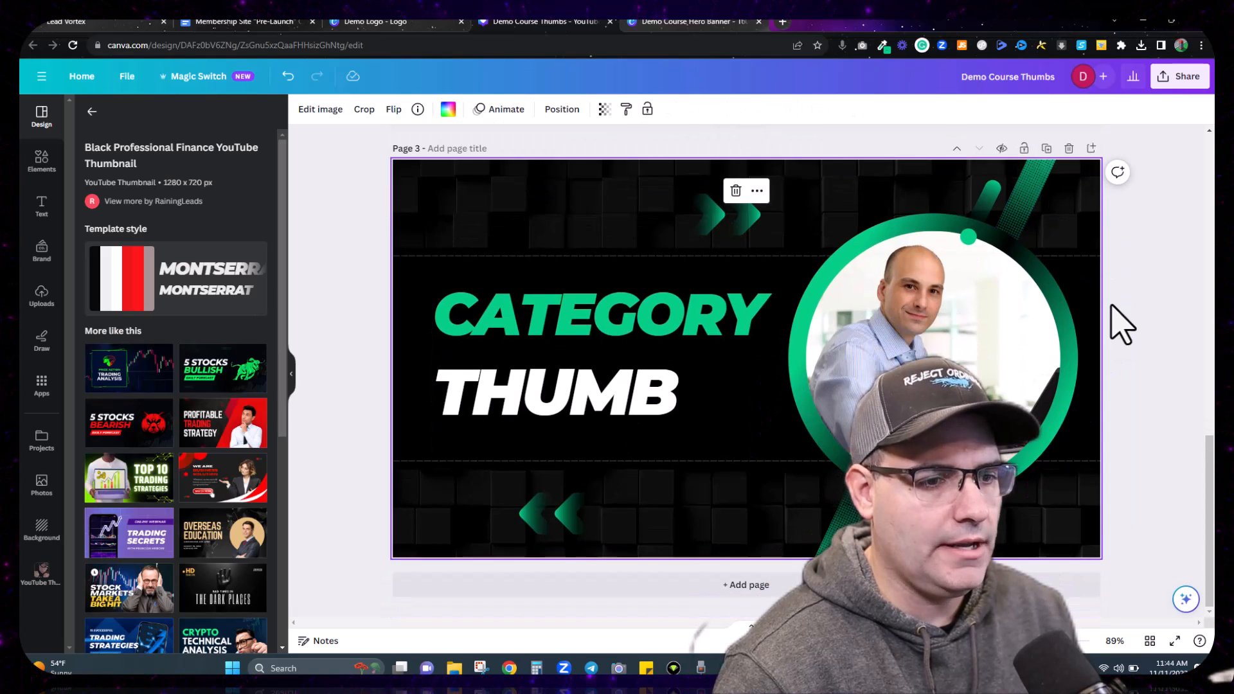
click(637, 392)
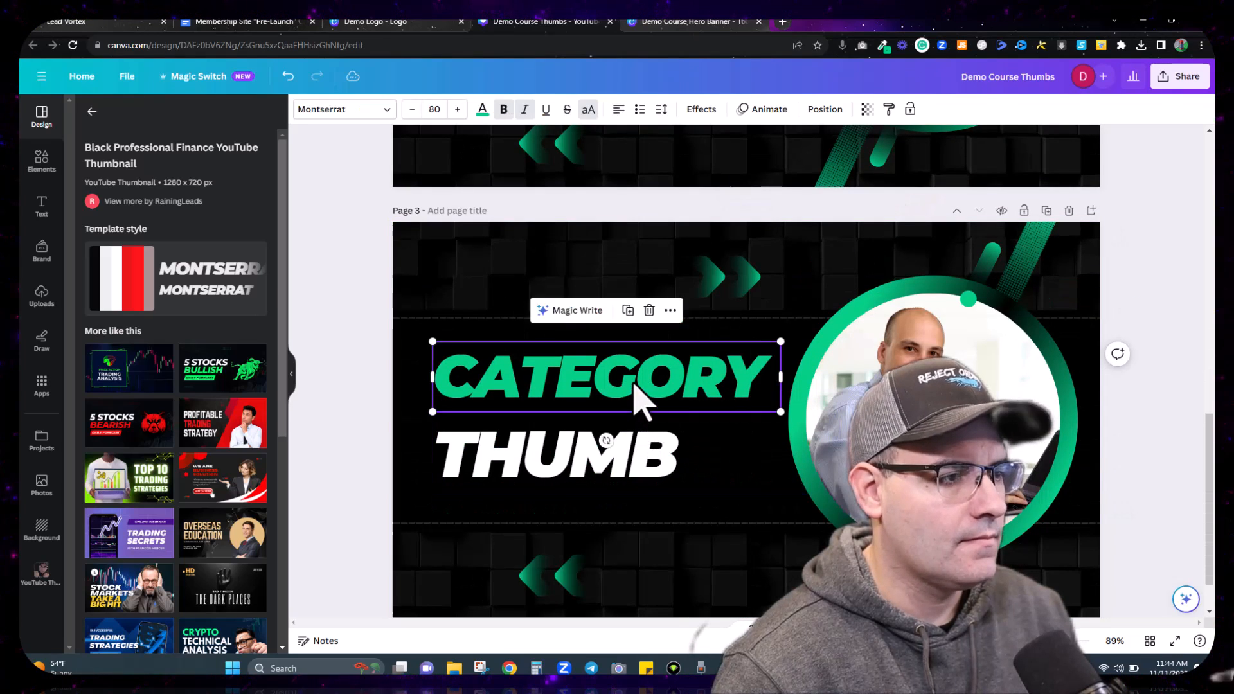
double_click(633, 385)
text(LESSON THUM)
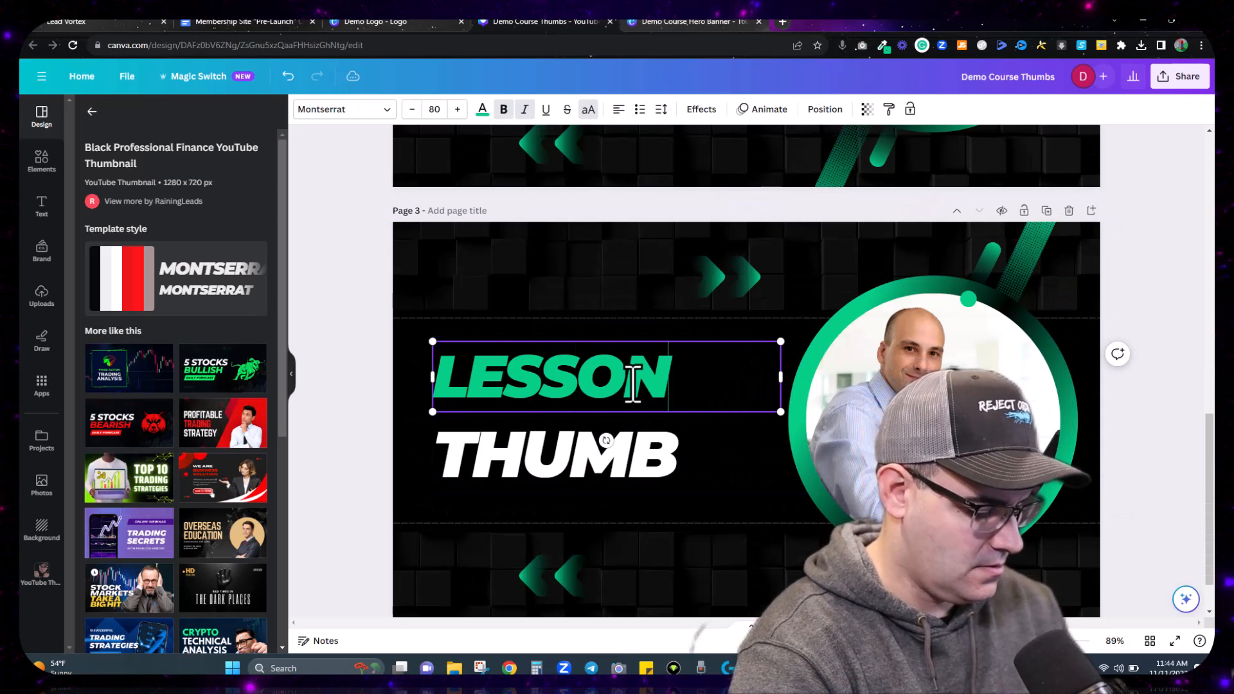
key(BackSpace)
key(BackSpace)
key(BackSpace)
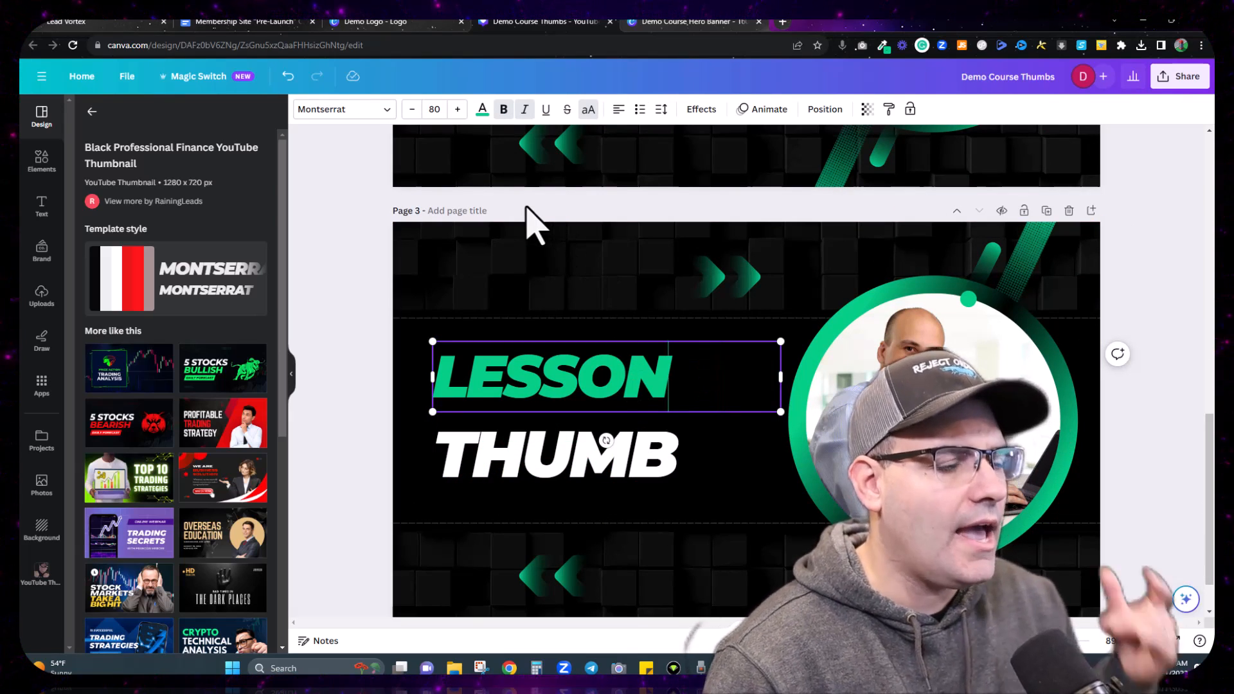
Step: Add the title 'Lesson - Lesson Name' to page 3 and review the other page titles
click(352, 259)
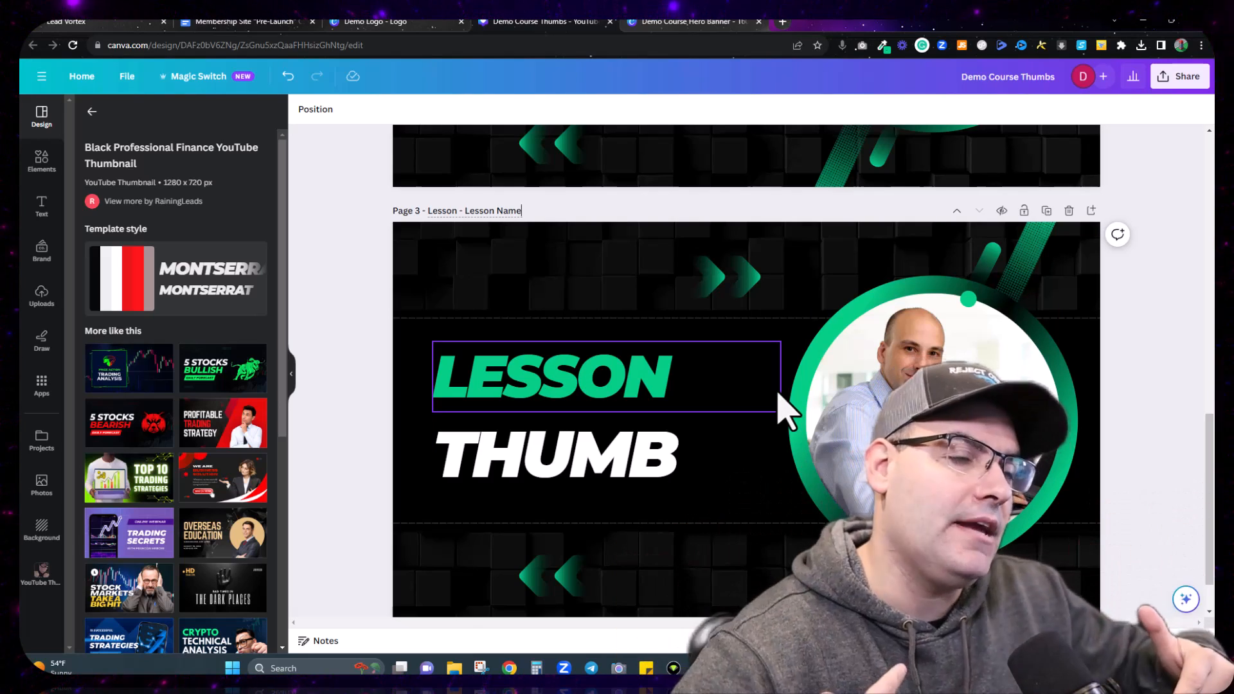
scroll(743, 311, up, 3)
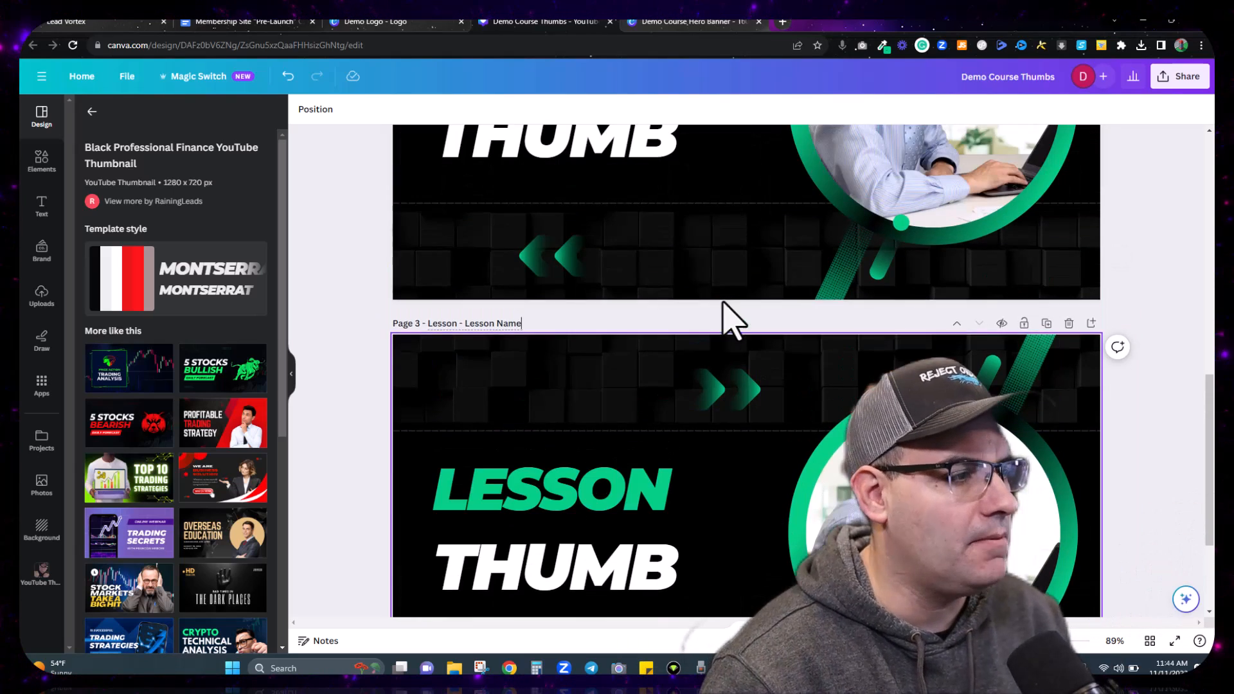
scroll(559, 215, up, 4)
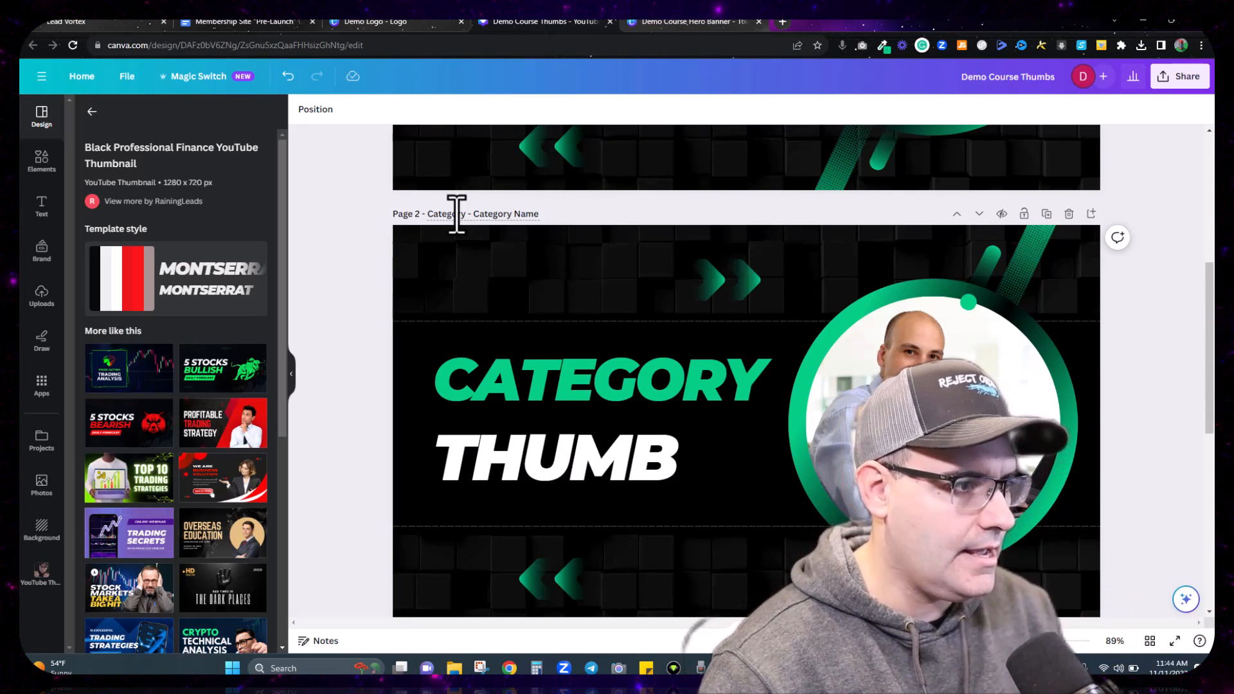
scroll(456, 214, up, 6)
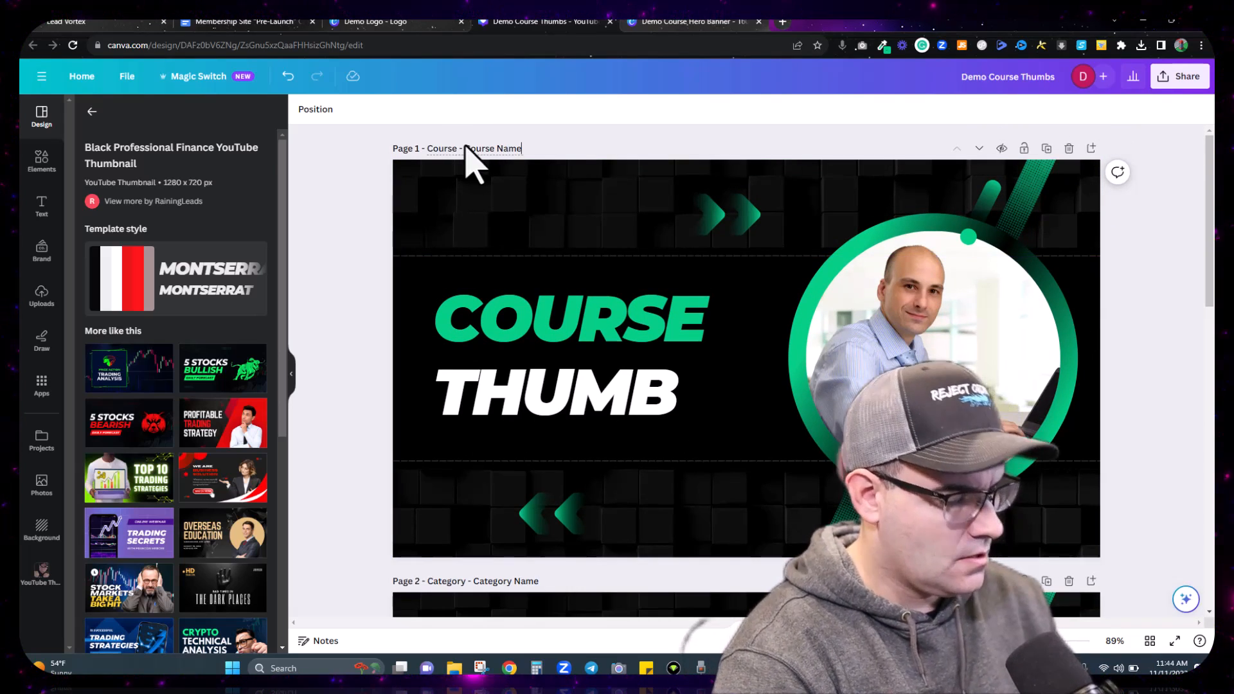
click(355, 223)
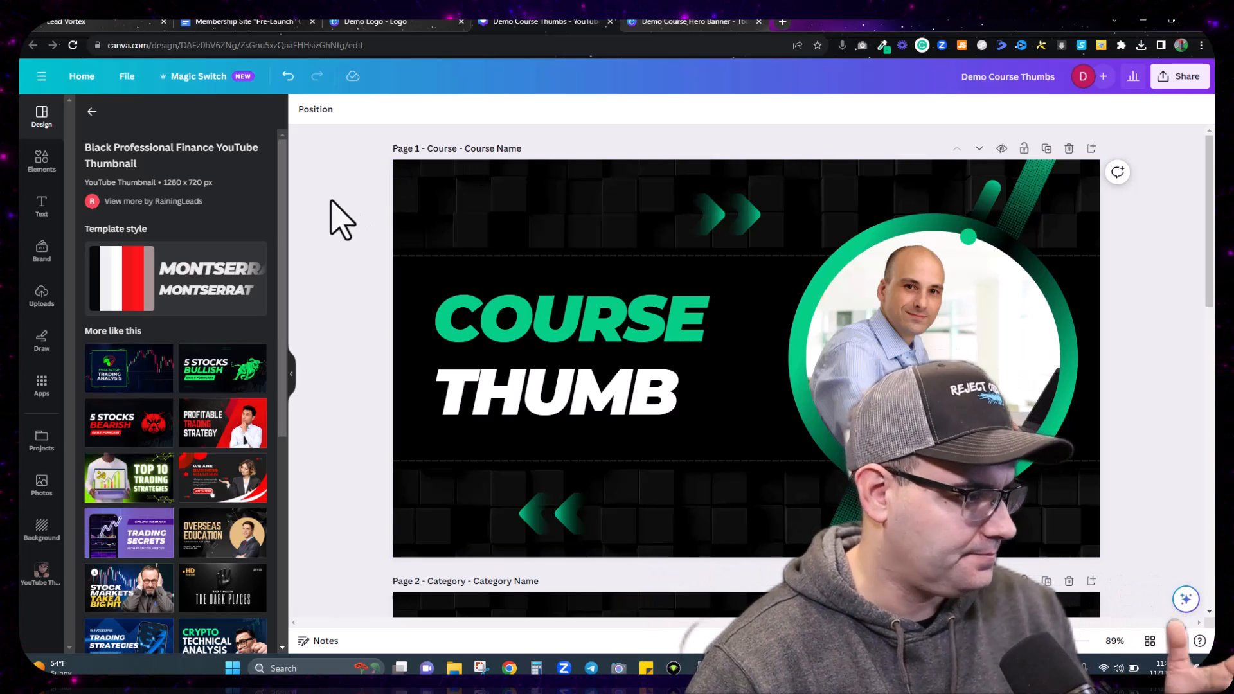
scroll(345, 233, down, 6)
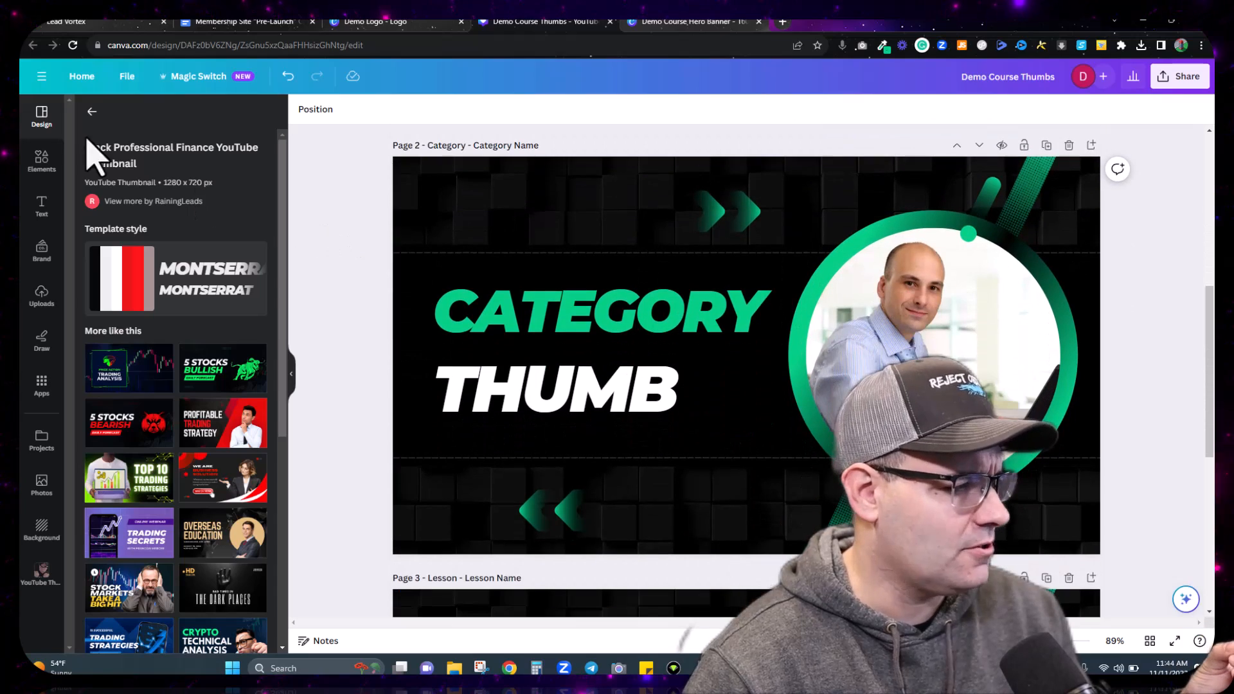
click(92, 112)
scroll(298, 276, up, 6)
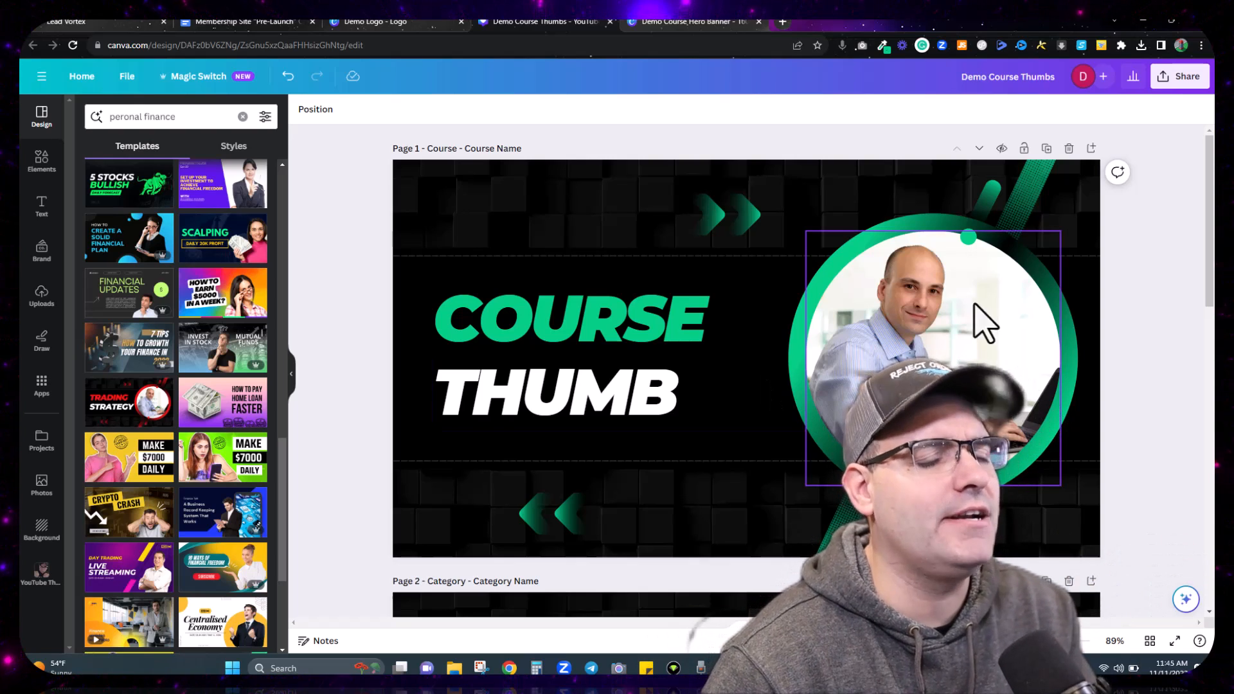
scroll(913, 351, down, 6)
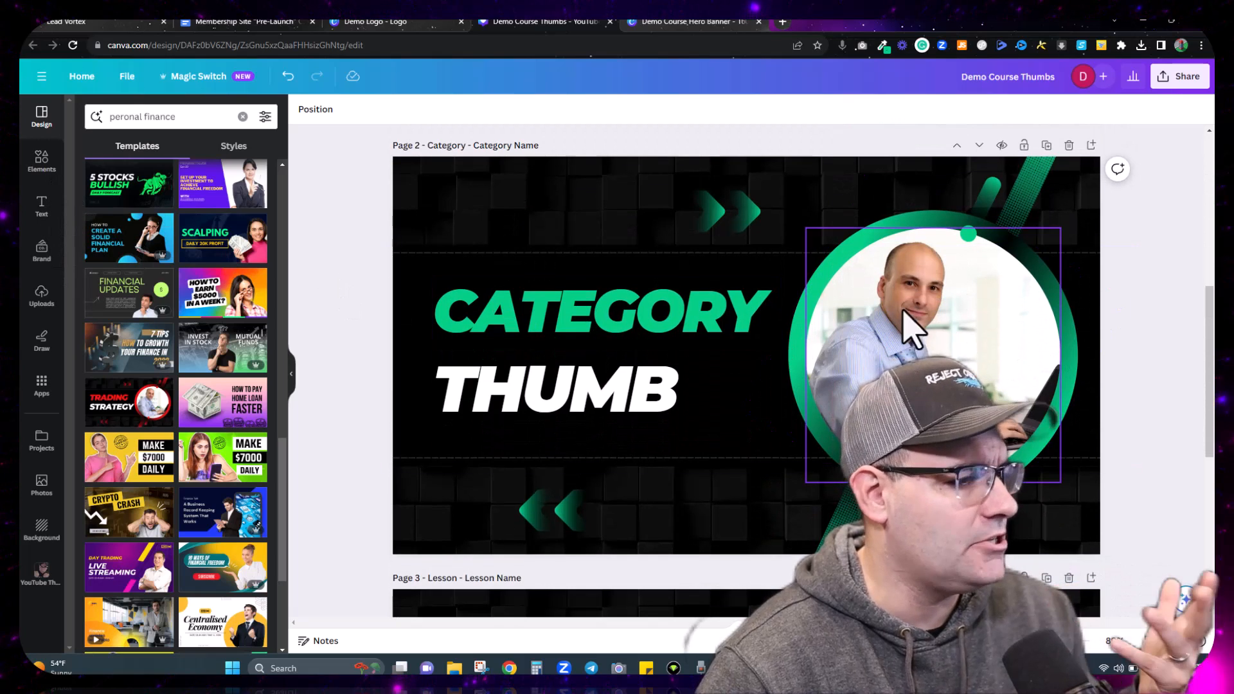
Step: Search Elements photos for 'budgeting' and drop the Budget chart photo into page 2's circle frame
click(964, 341)
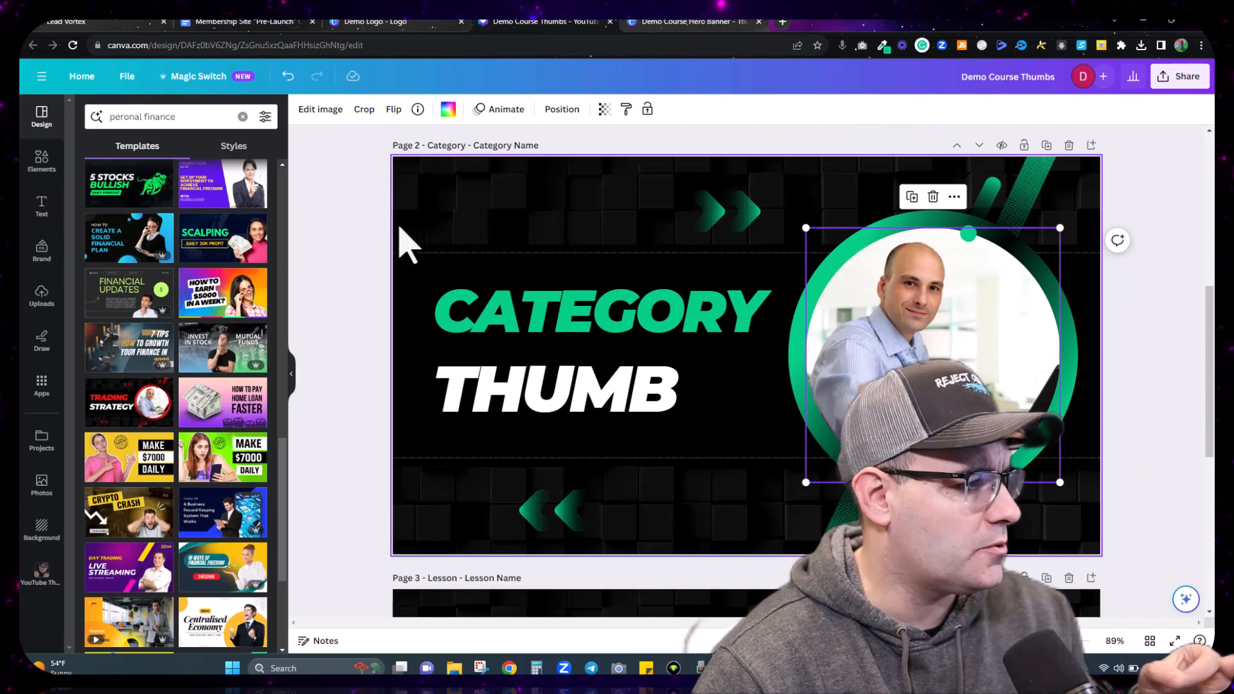
click(42, 160)
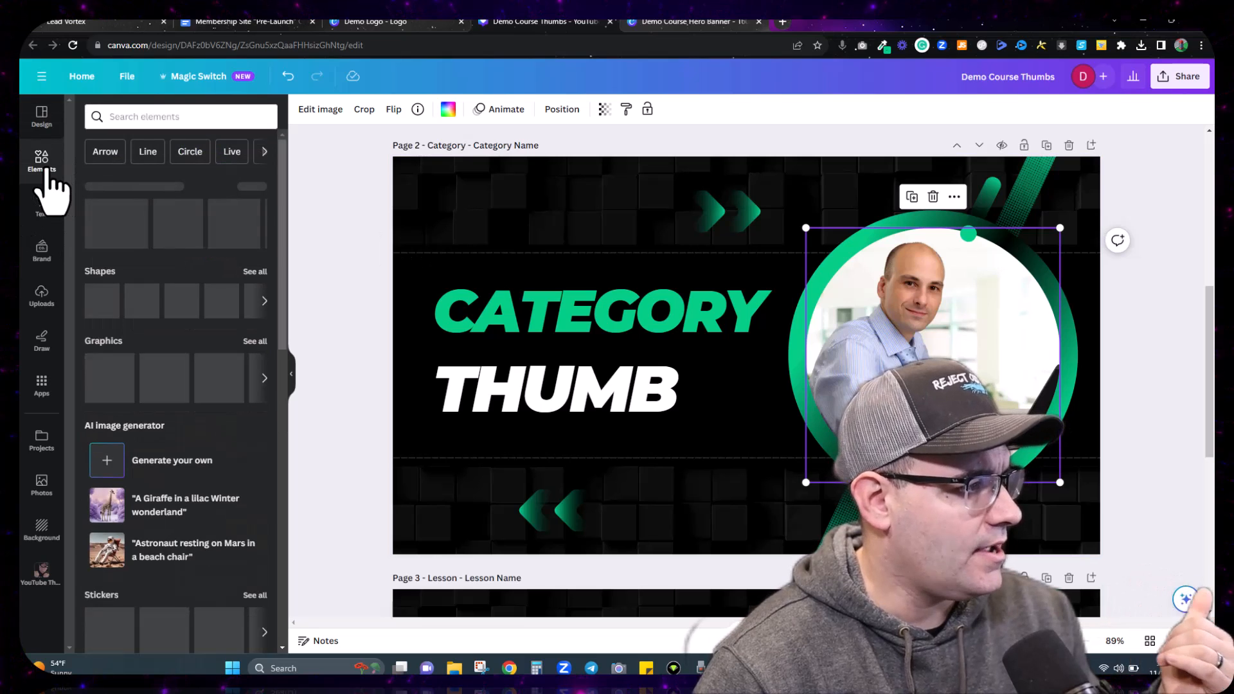
click(148, 116)
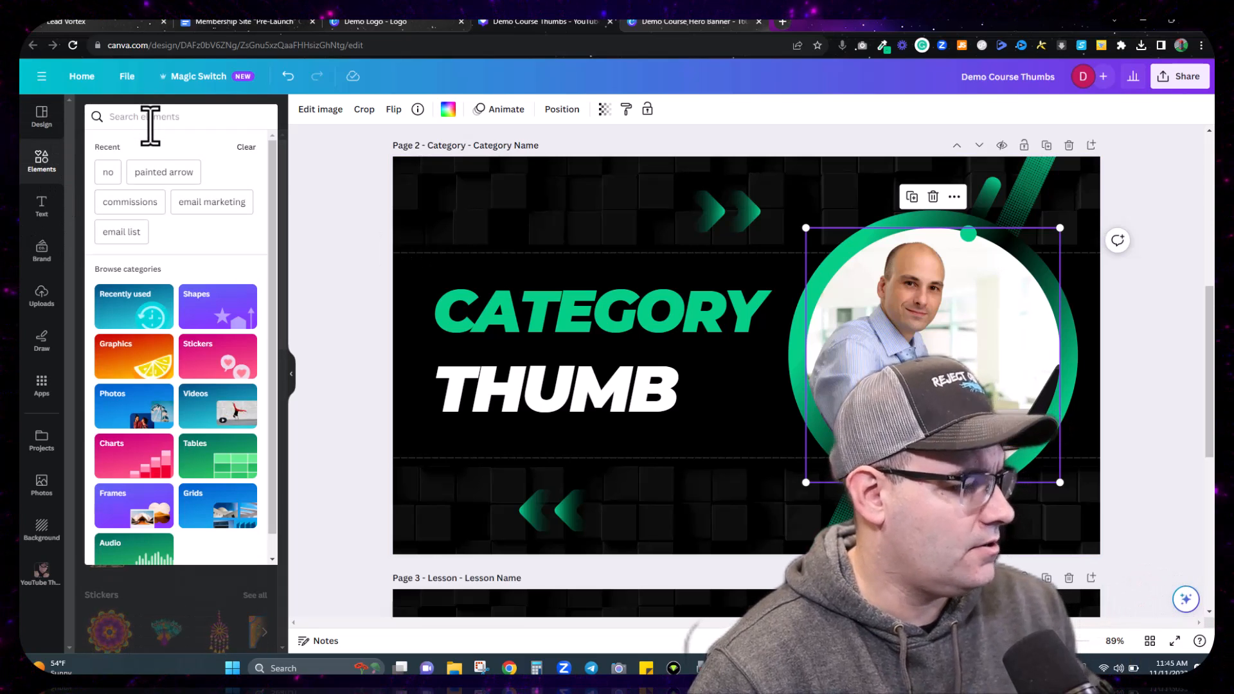
text(bed)
text(geting)
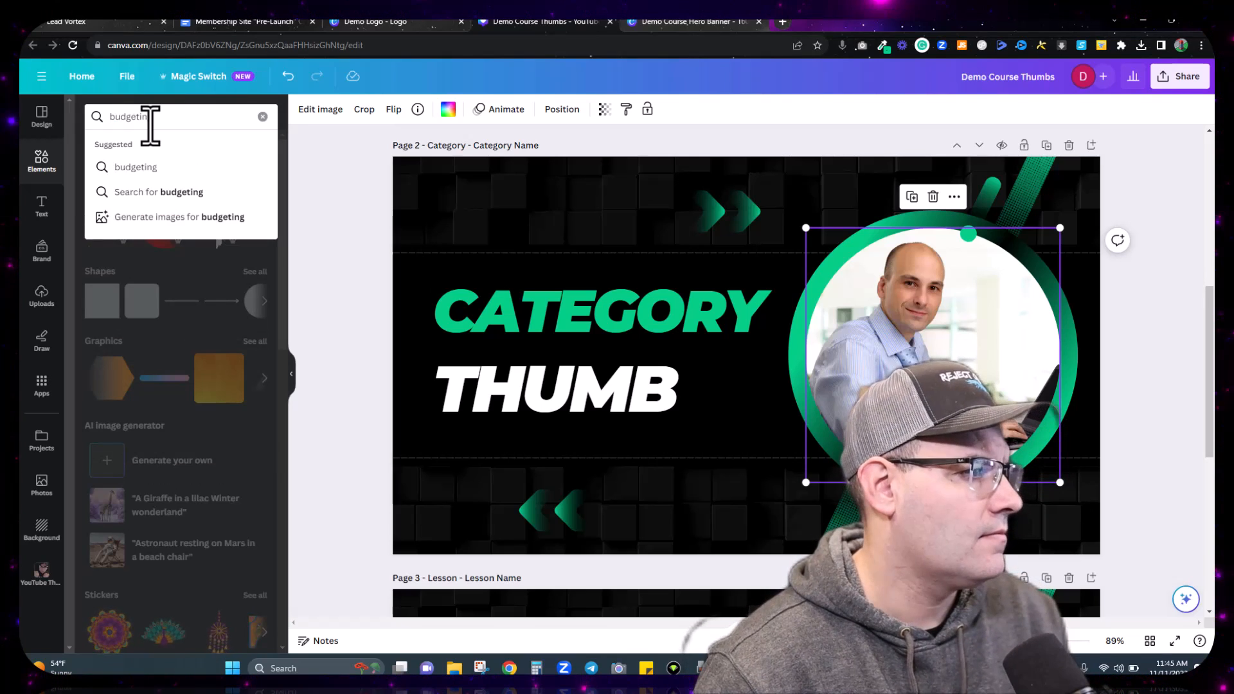
key(Return)
click(173, 146)
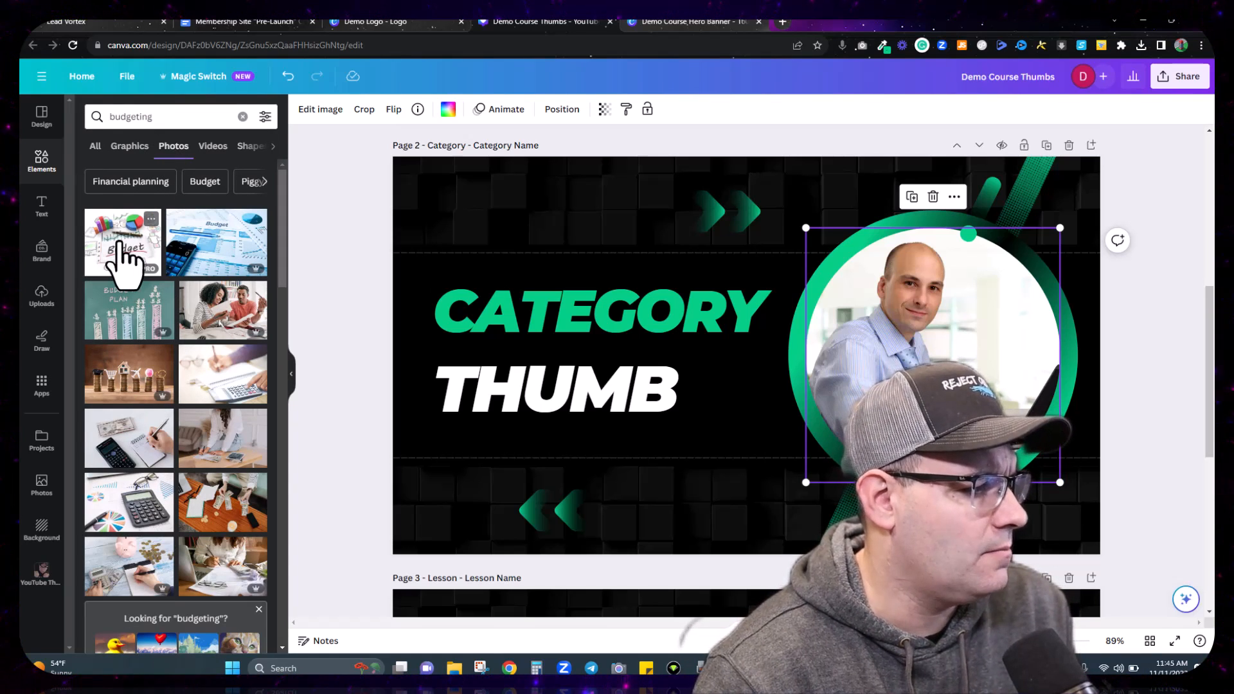
drag(158, 261, 823, 362)
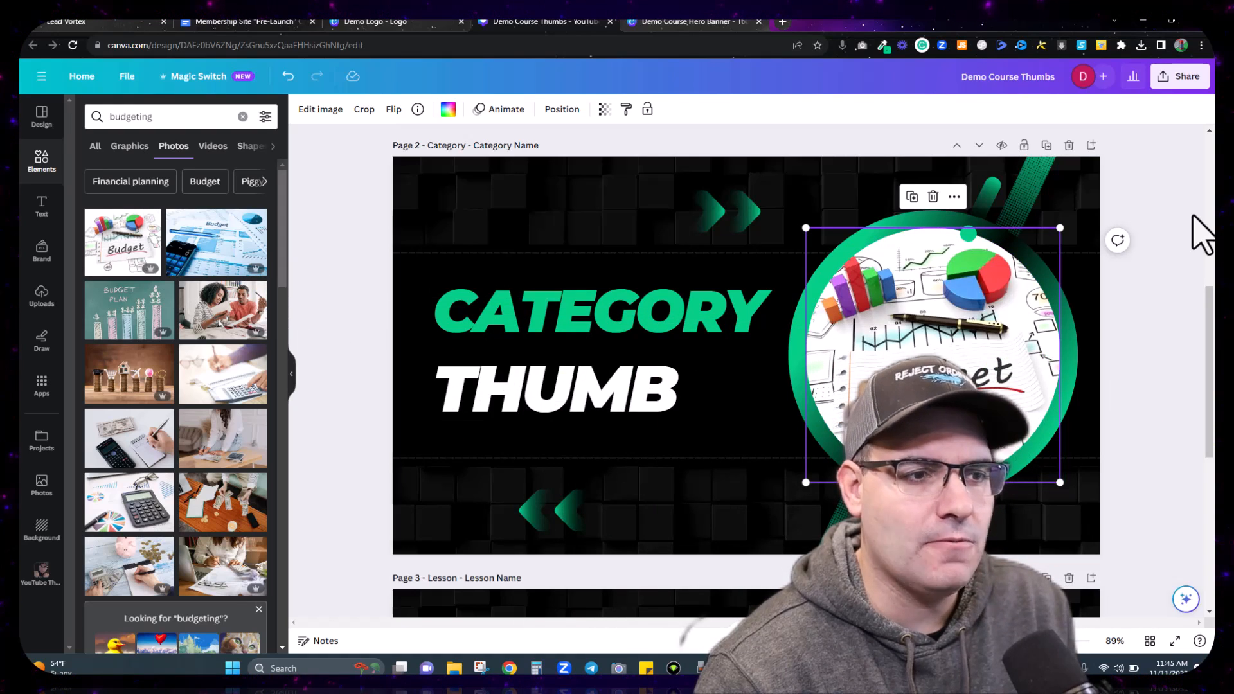
scroll(1179, 260, down, 6)
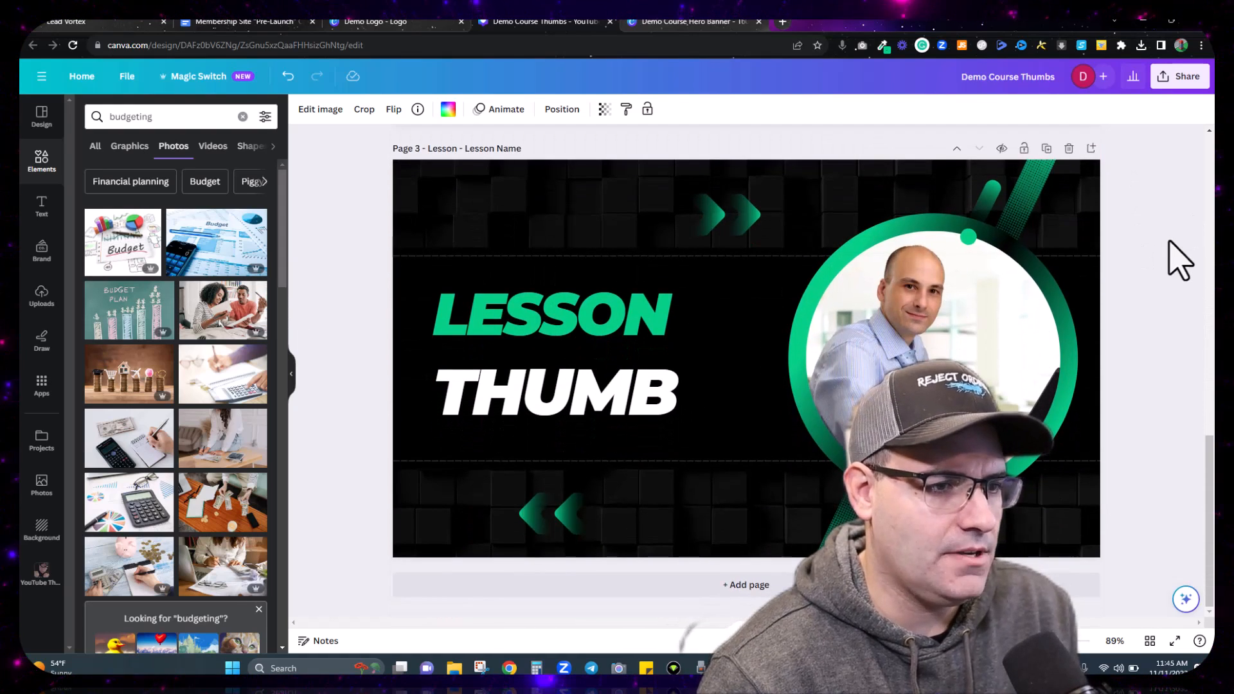
Step: Drop a 'Utility bill' photo into page 3's circle and centre its UTILITY BILLING heading
double_click(169, 122)
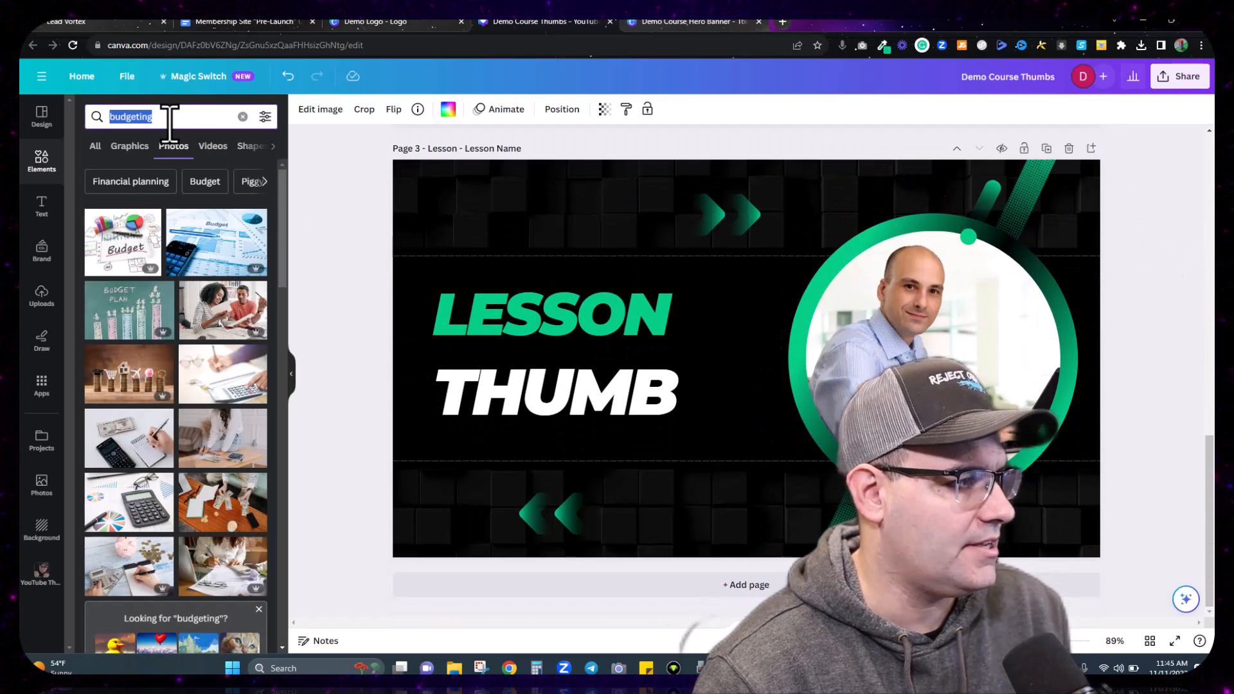
text(Uti)
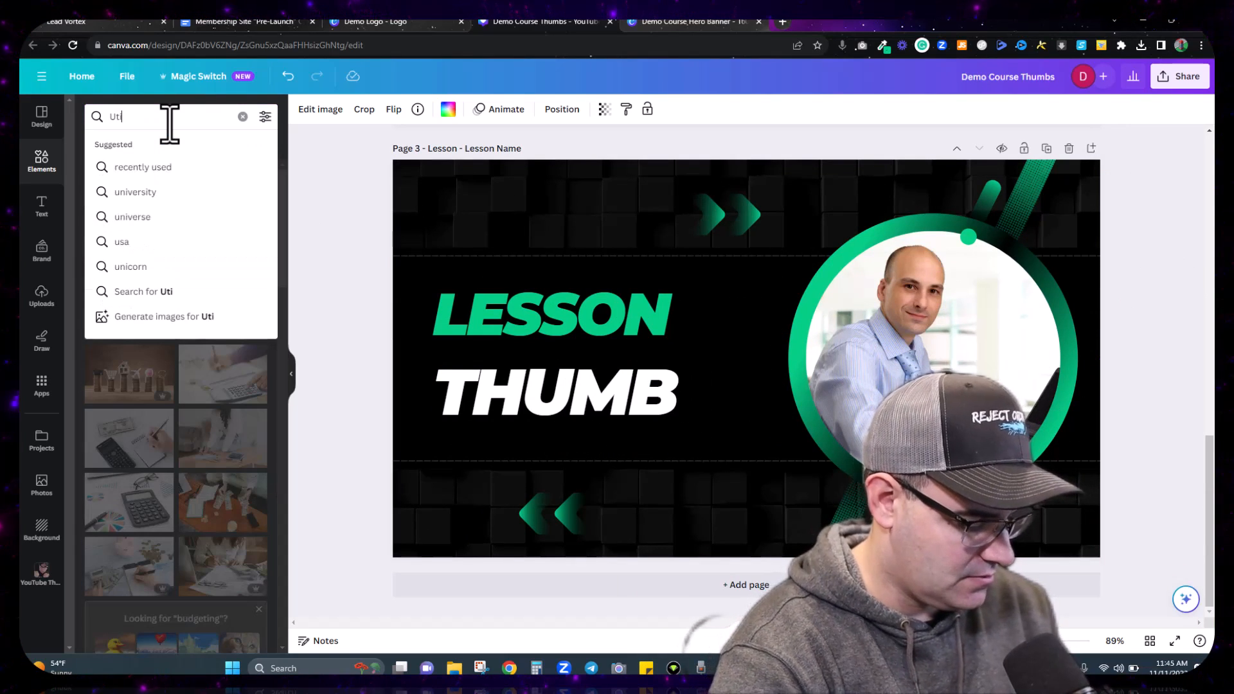
text(lity bill)
key(Return)
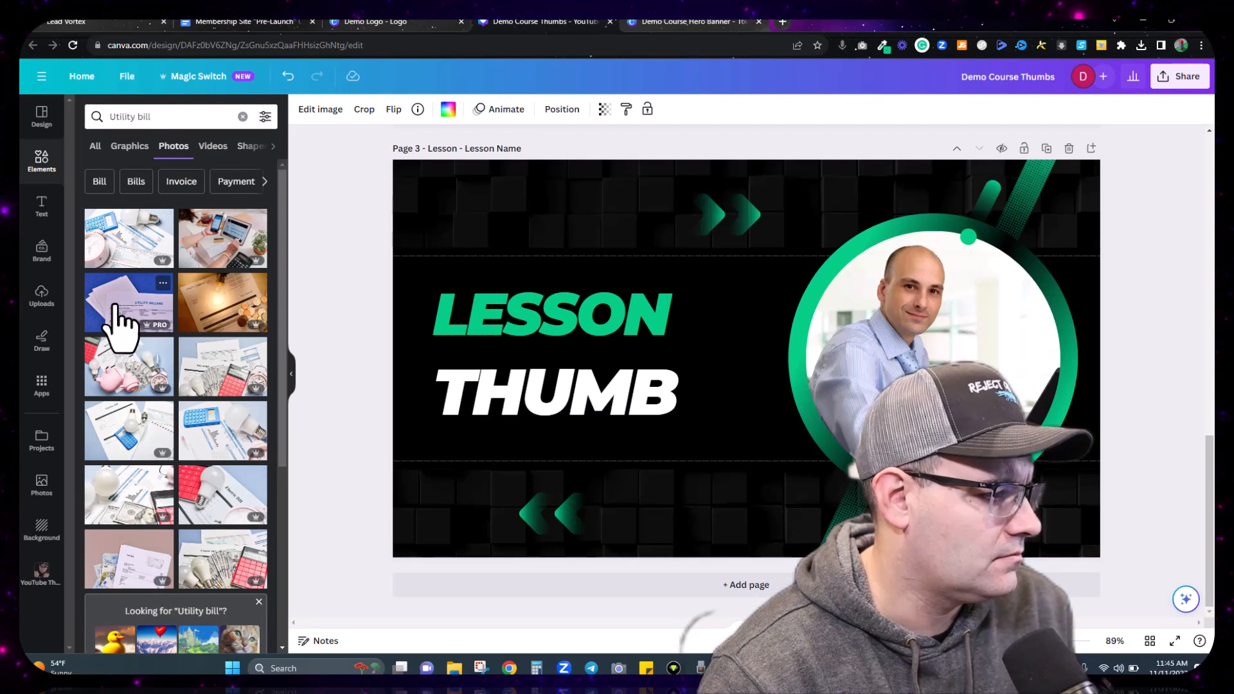
drag(121, 325, 944, 365)
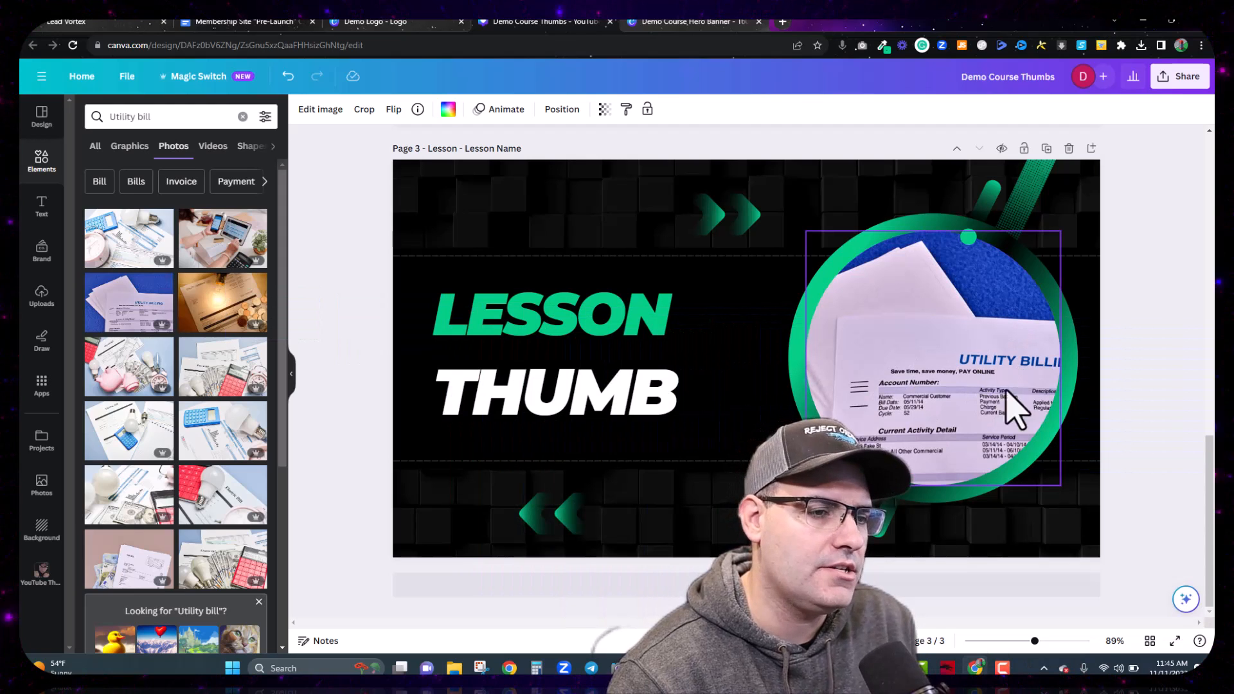
double_click(941, 389)
drag(938, 377, 868, 319)
click(1150, 362)
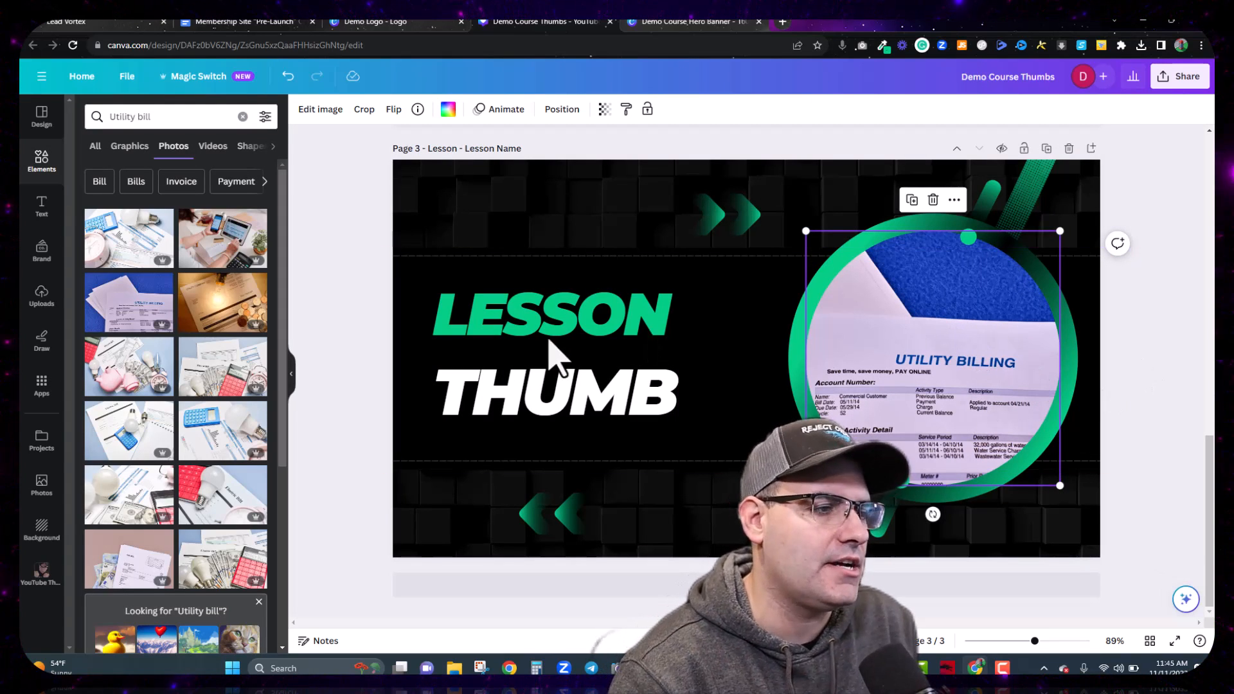
Step: Retitle page 3 NEGOTIATING over UTILITIE, shrinking NEGOTIATING to fit one line
click(532, 325)
double_click(531, 314)
text(NE)
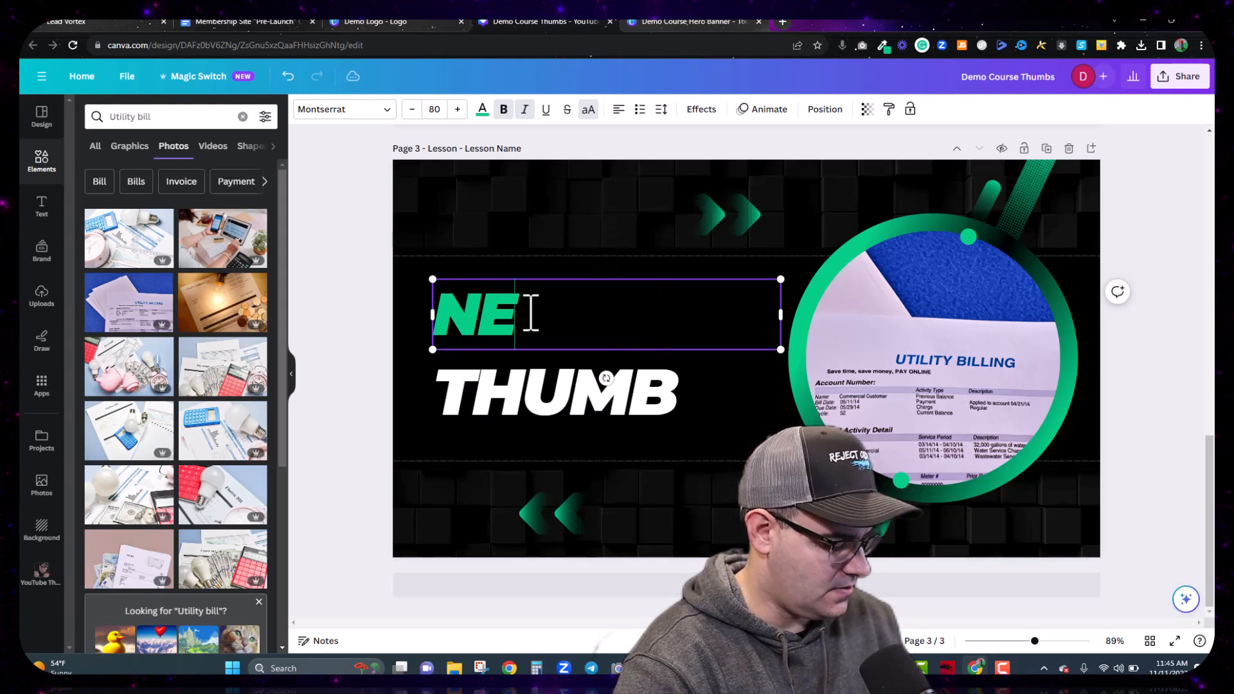
text(GOTIATING)
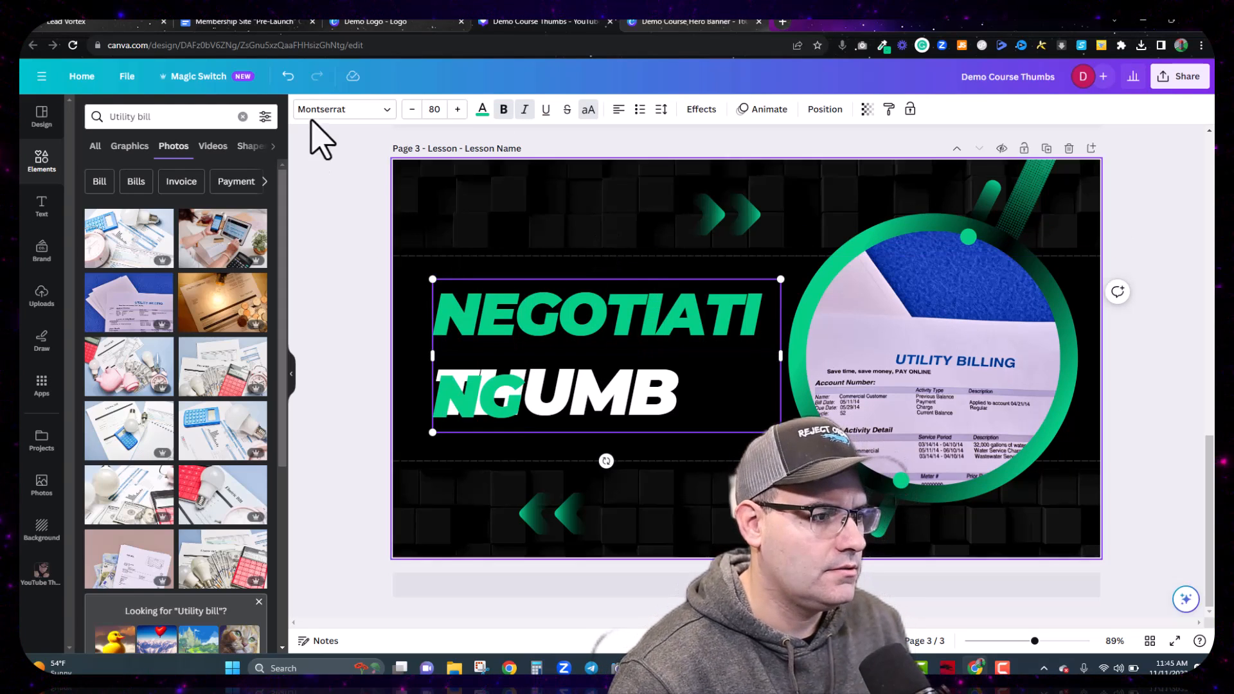
click(411, 111)
click(411, 110)
click(411, 111)
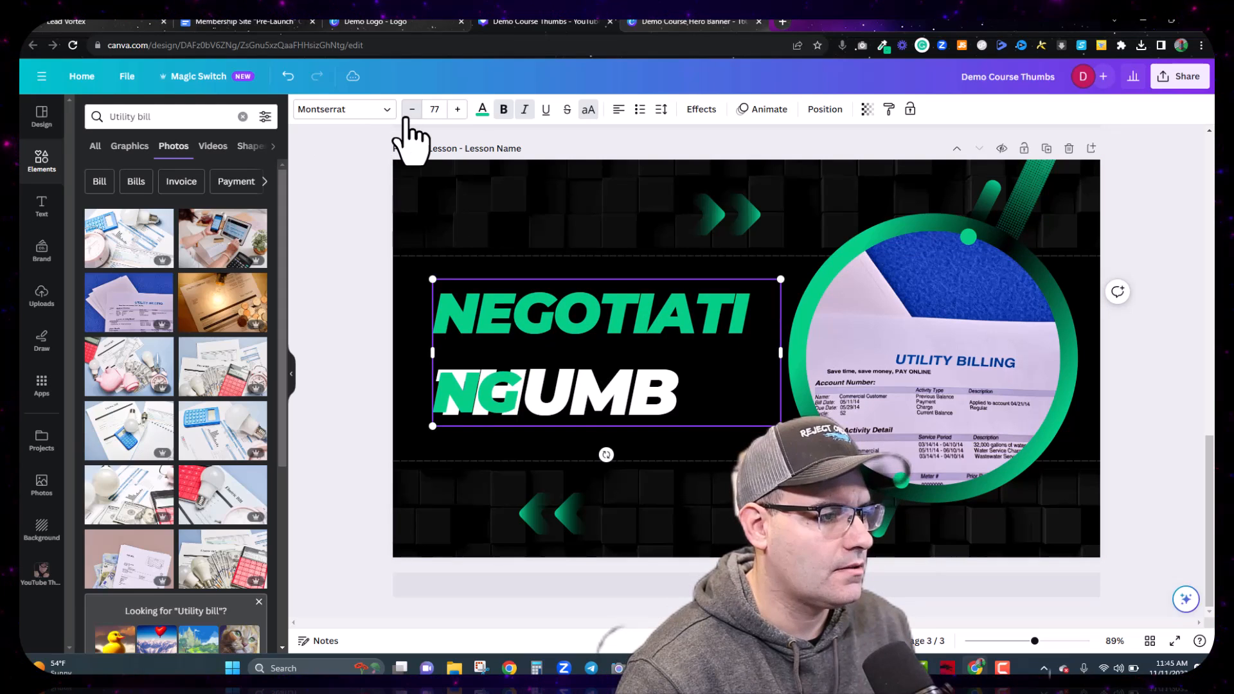
click(409, 118)
click(409, 118)
click(409, 119)
click(409, 119)
click(409, 118)
click(409, 118)
click(409, 118)
click(409, 118)
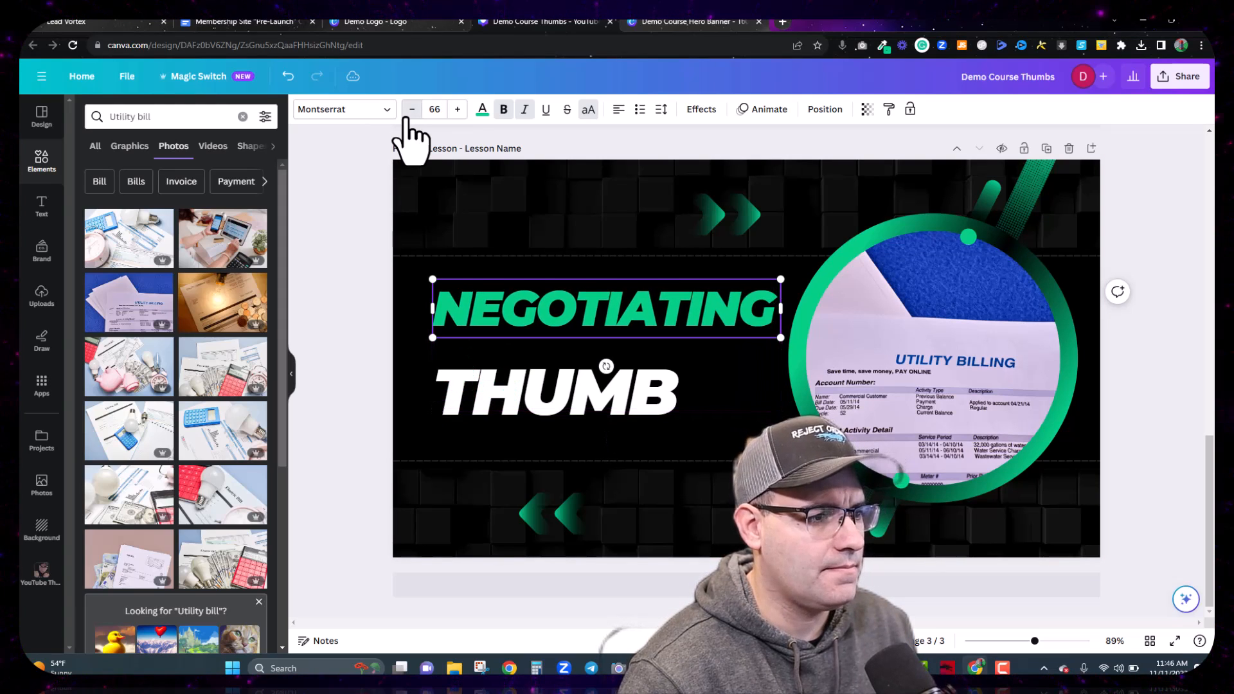
click(553, 408)
click(547, 393)
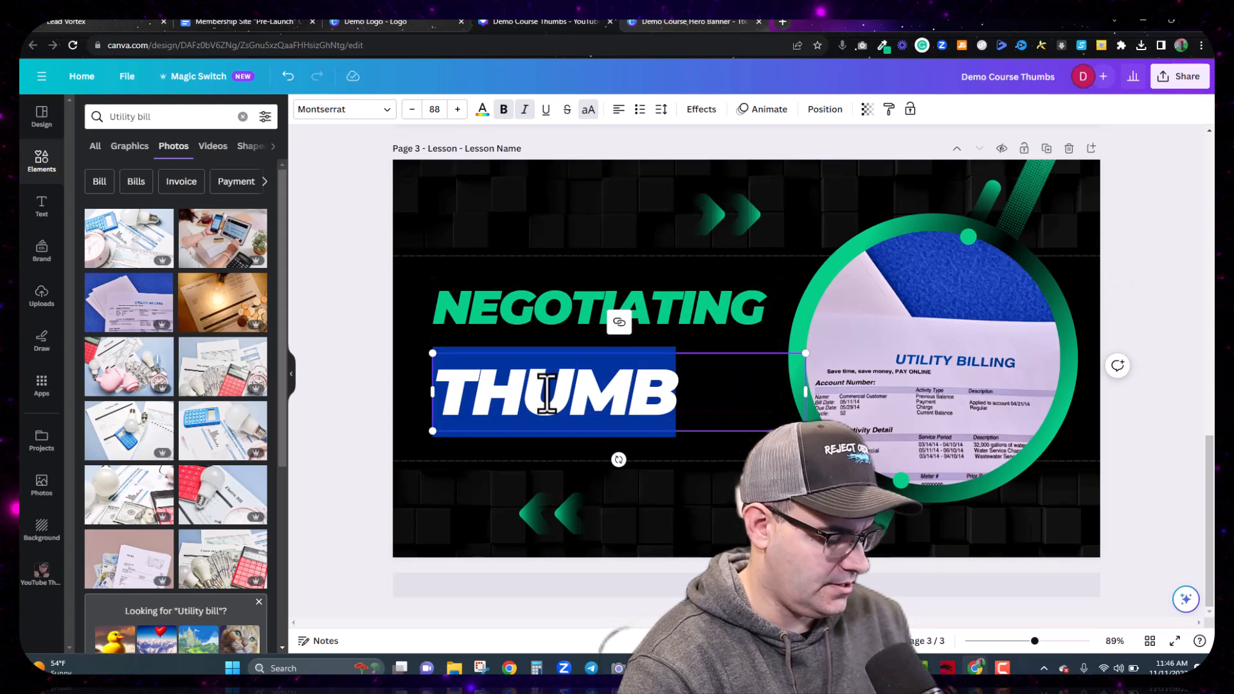
text(UTILITIES)
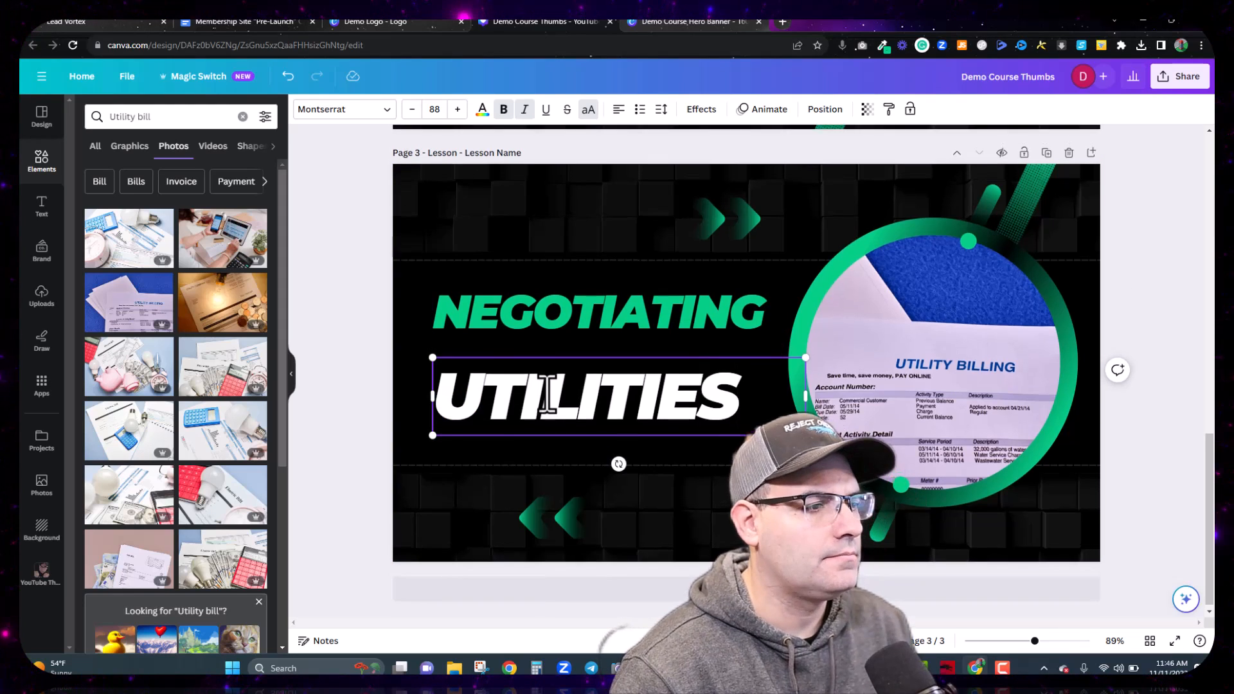
Step: Retitle page 2 BUDGETING 101, shrinking BUDGETING to fit one line
scroll(546, 394, up, 5)
double_click(547, 264)
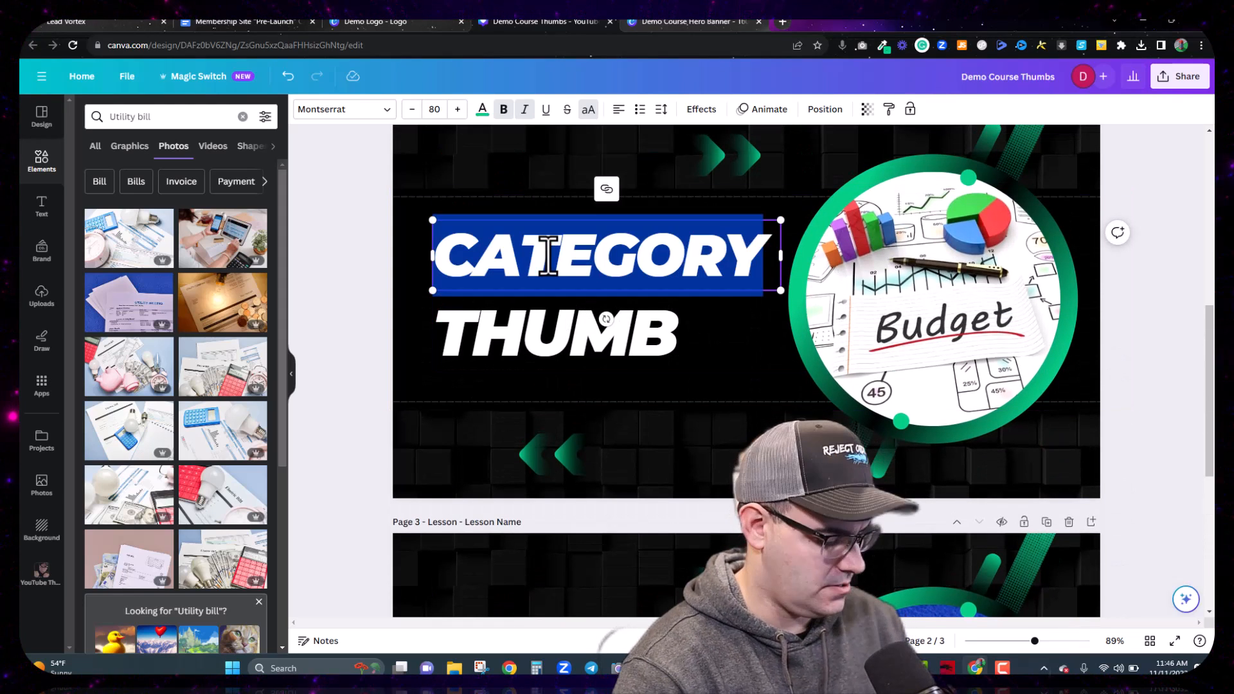
text(B)
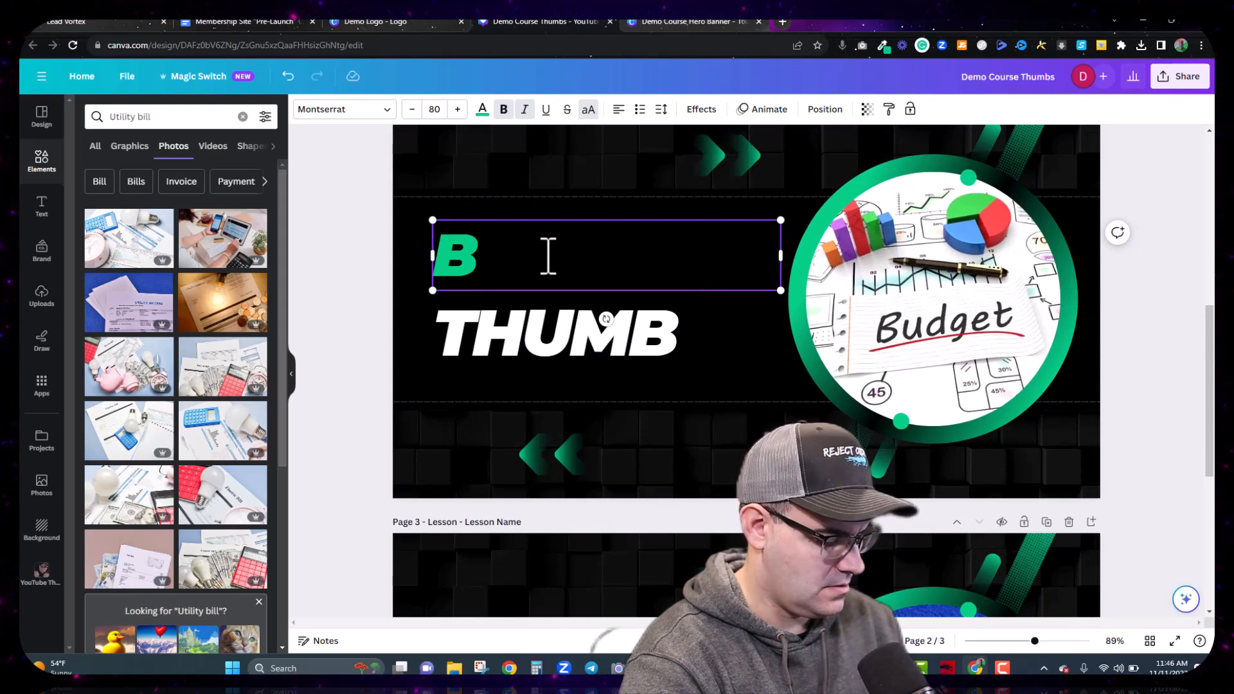
text(UDGETING)
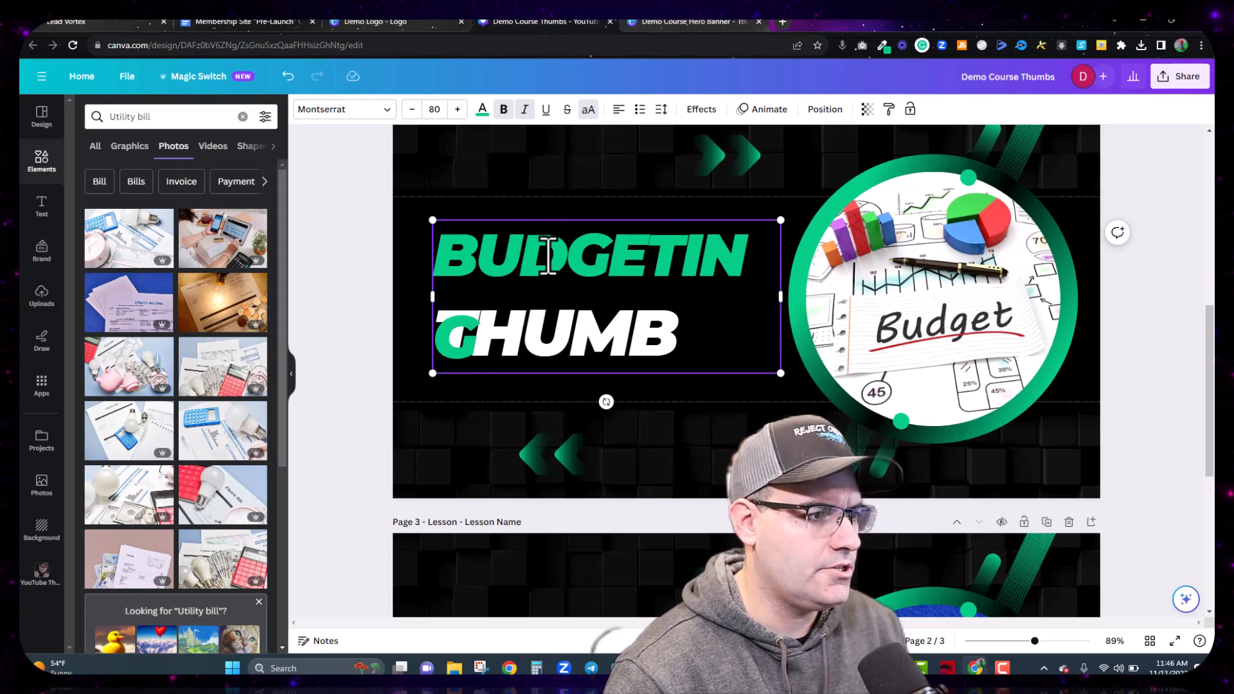
click(412, 110)
click(412, 109)
click(412, 109)
click(412, 109)
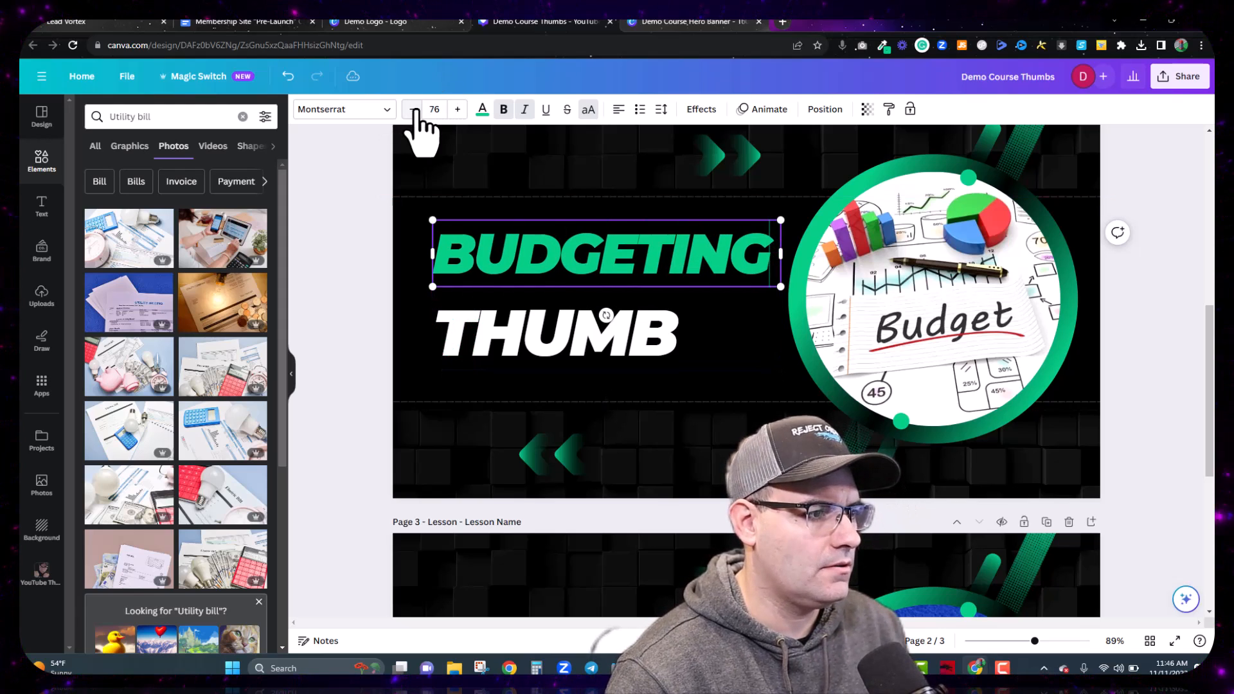
double_click(540, 354)
text(101)
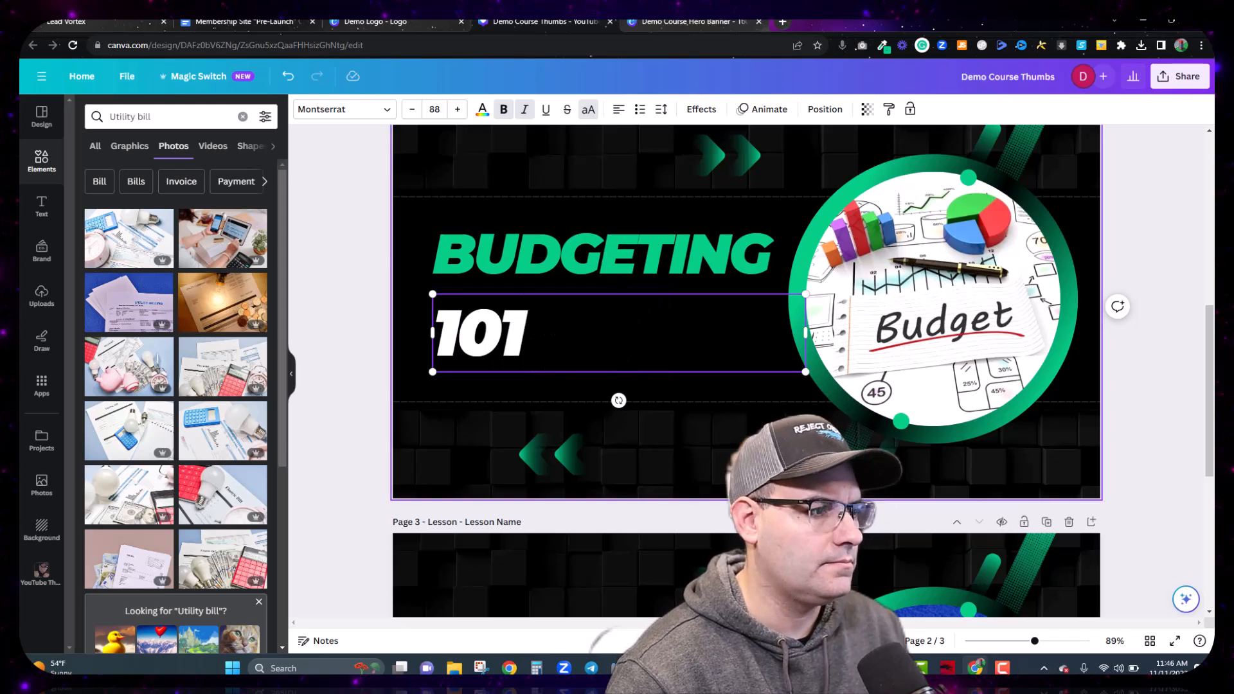
click(1133, 401)
Step: Retitle page 1 PERSONAL FINANCE, shrinking PERSONAL to fit one line
scroll(808, 358, up, 8)
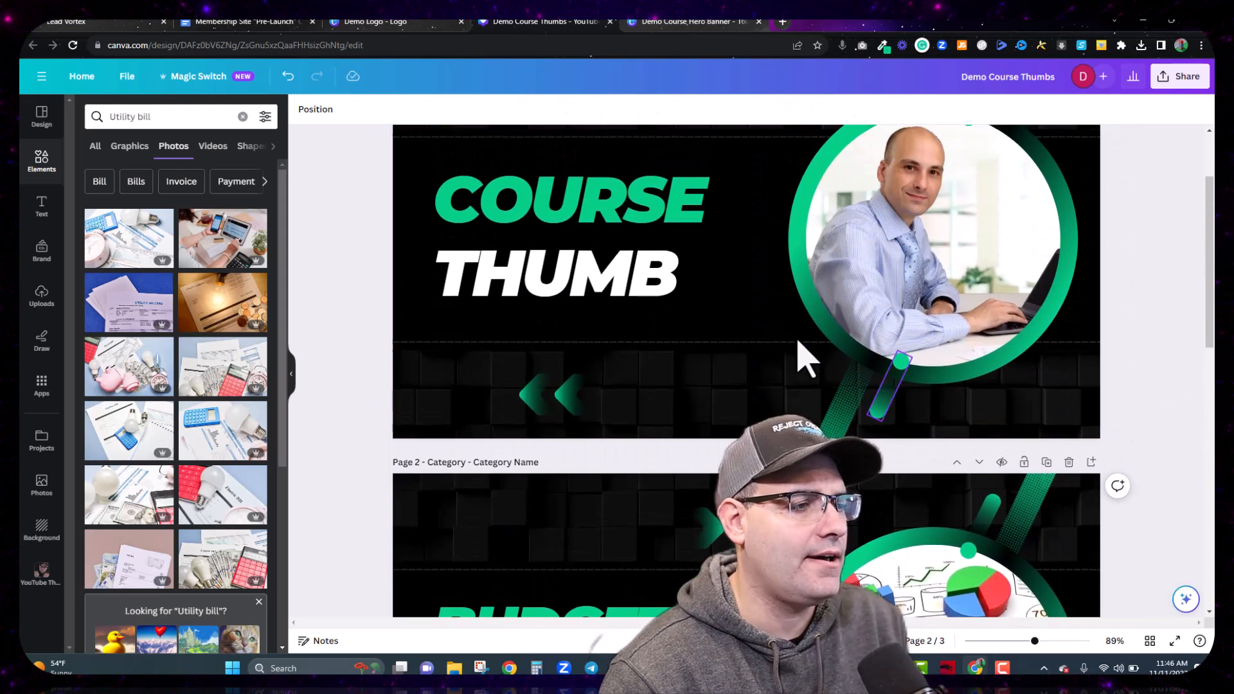
double_click(625, 321)
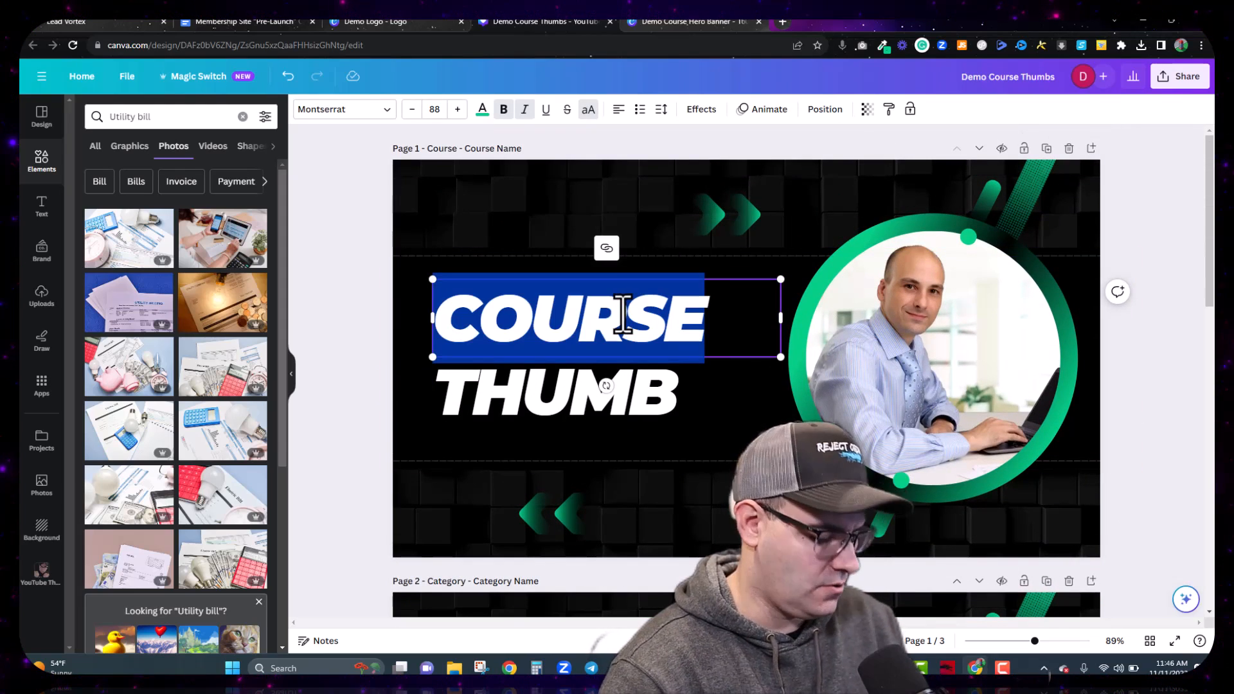
text(PERSONAL)
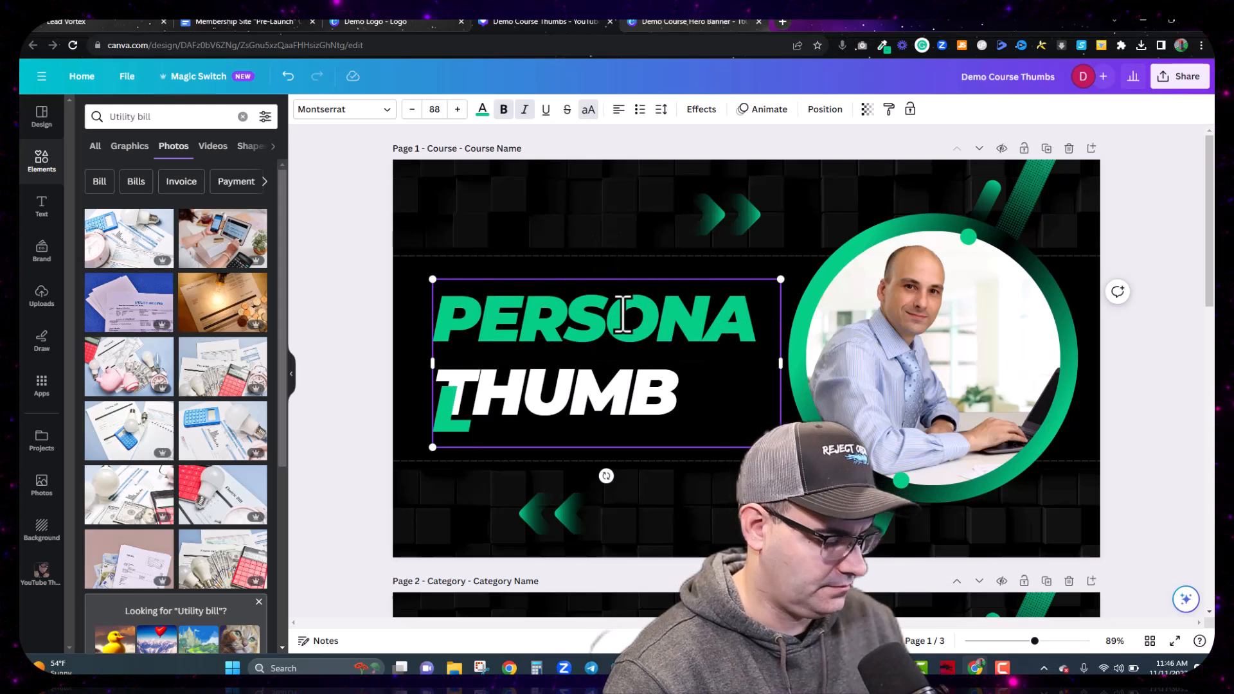
click(411, 109)
click(411, 110)
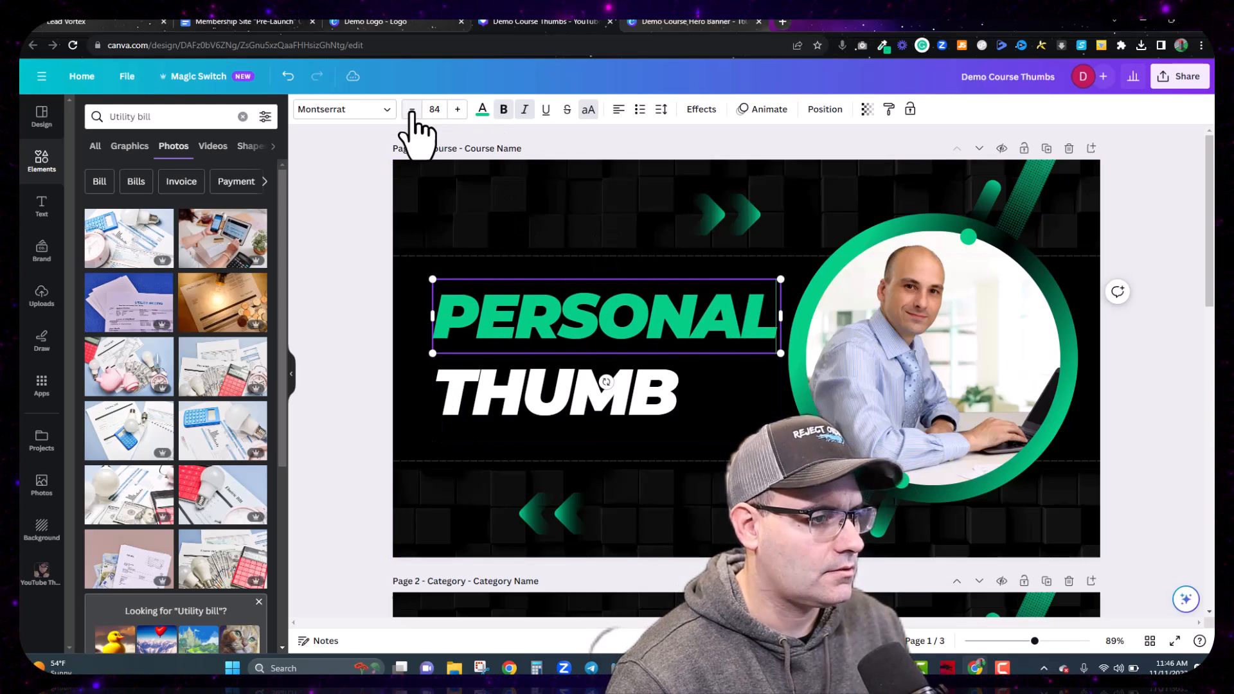
click(587, 411)
double_click(586, 411)
text(FINANCE)
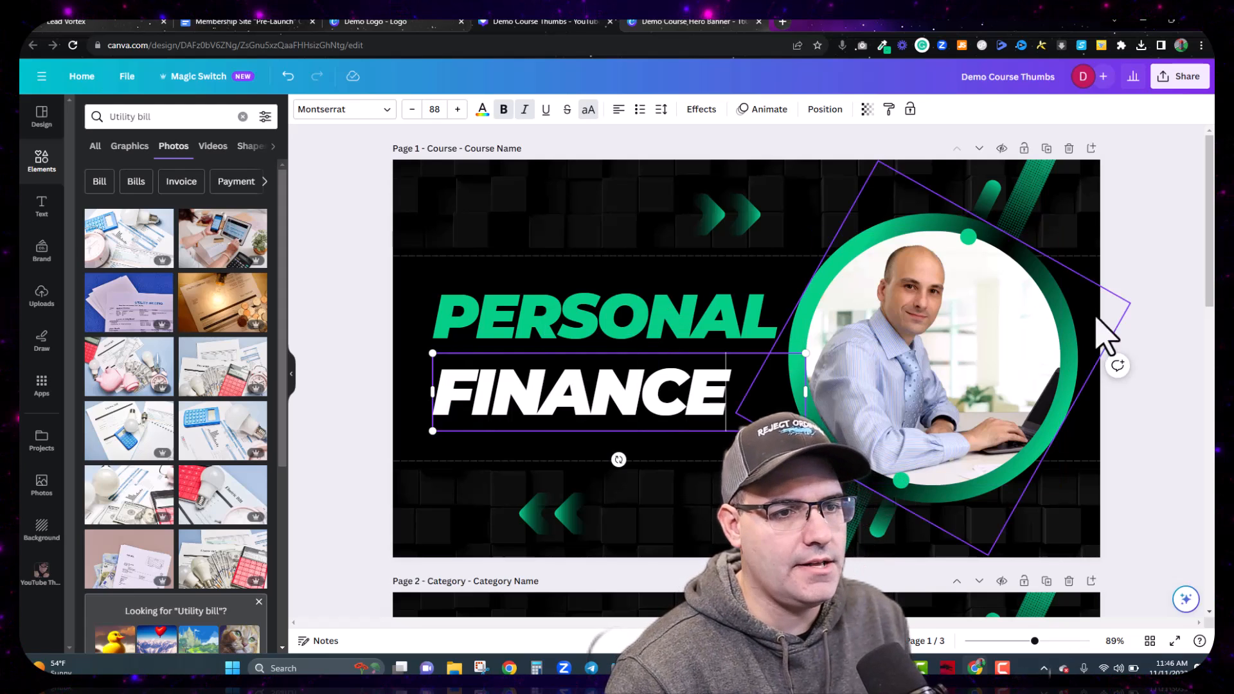
click(1182, 313)
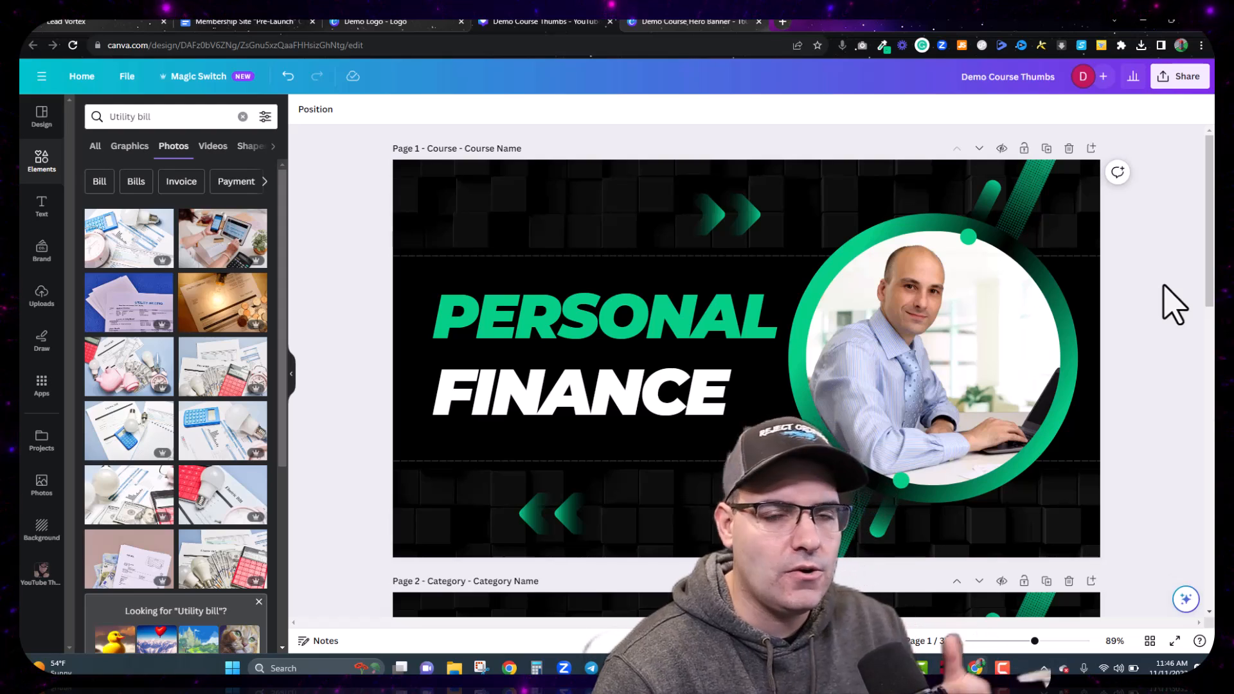
scroll(1160, 357, down, 10)
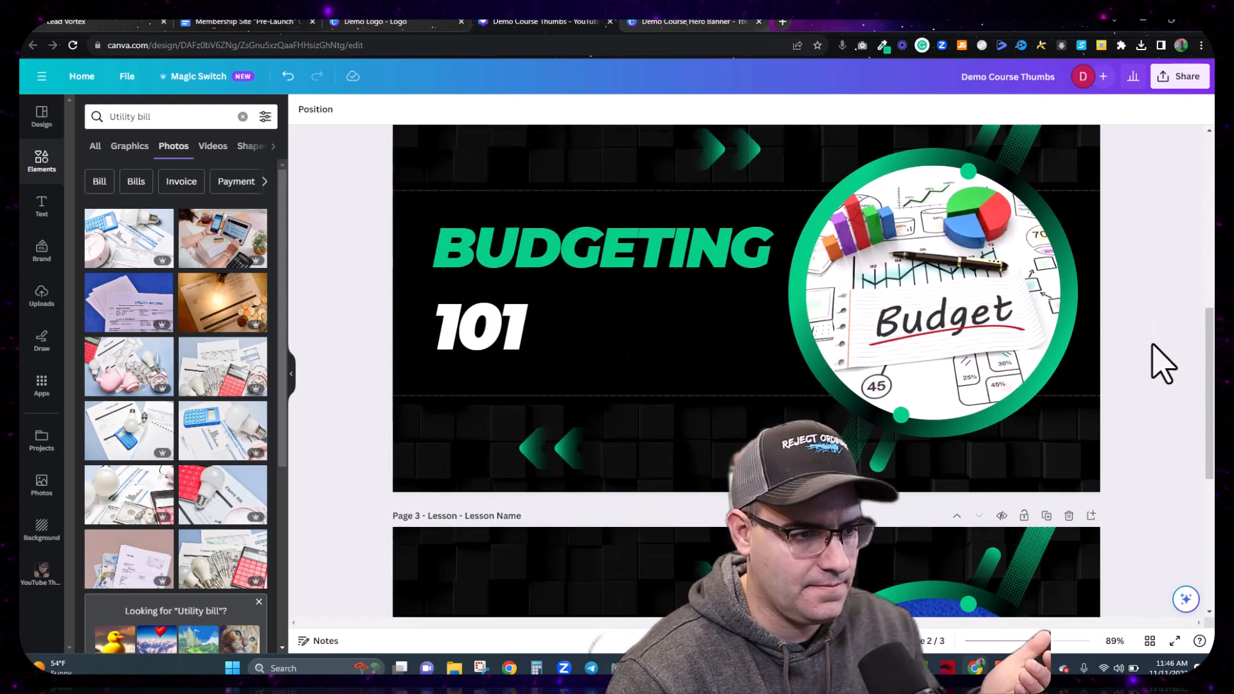
scroll(1186, 289, up, 10)
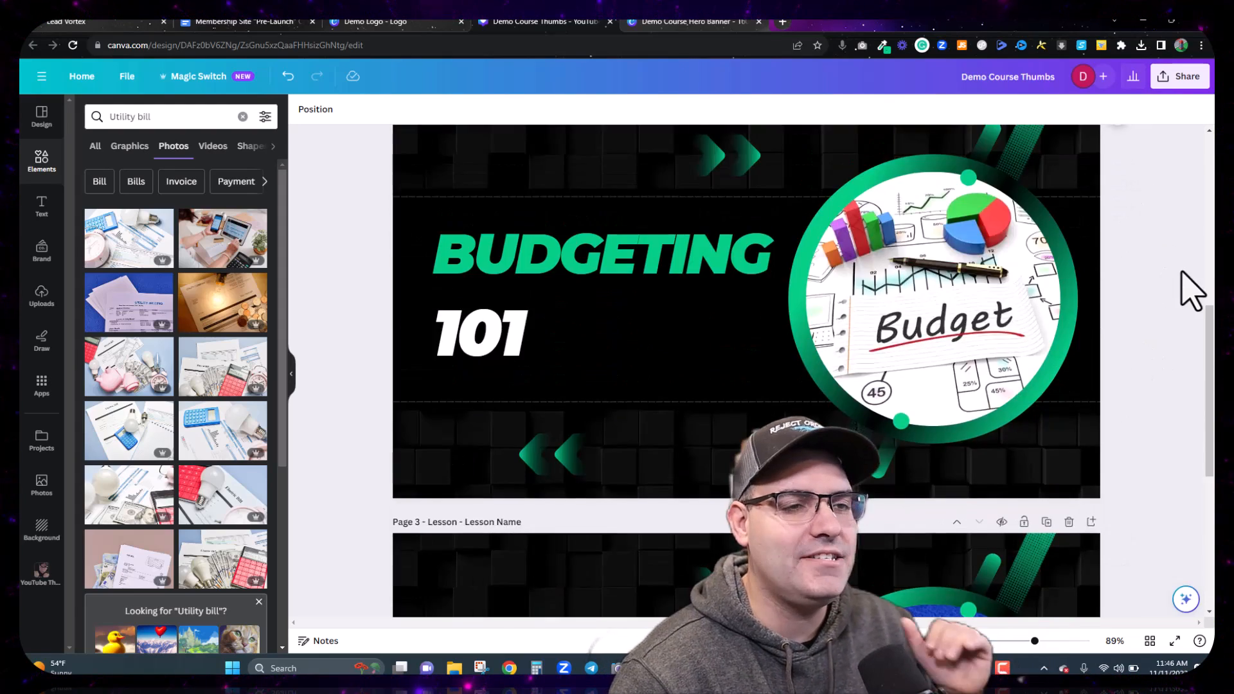
Step: Download all three pages as PNG, then switch to the Demo Course Hero Banner design
click(1183, 79)
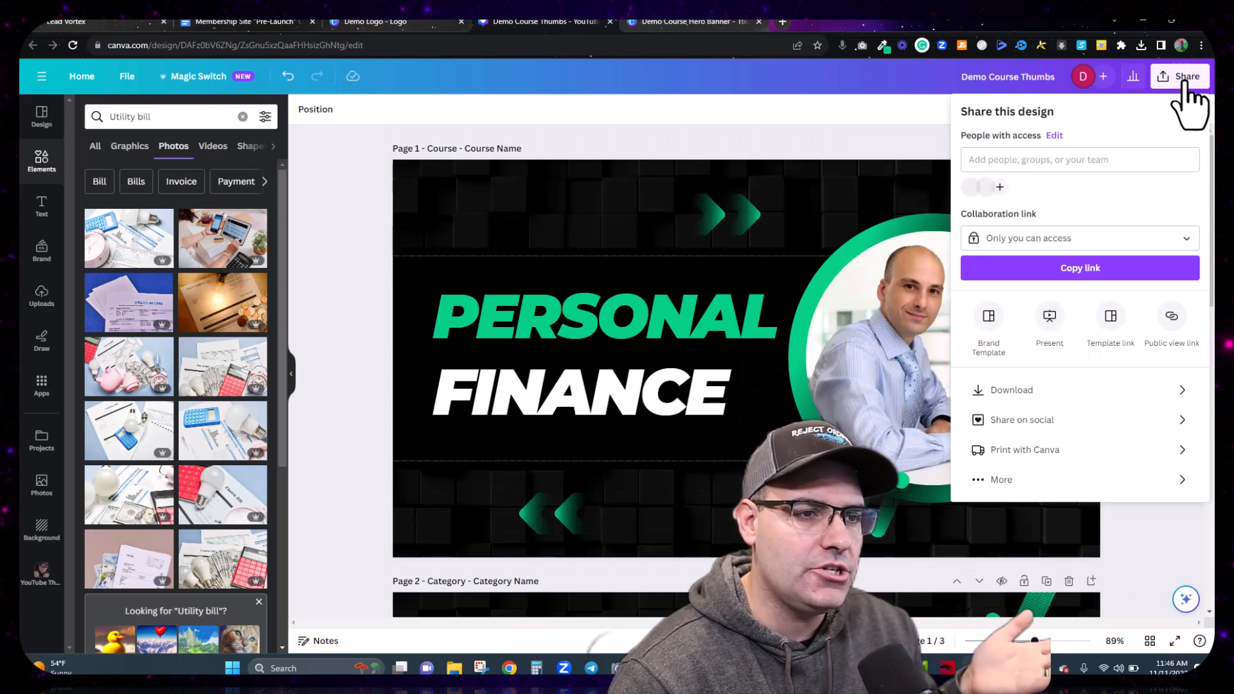
click(1008, 390)
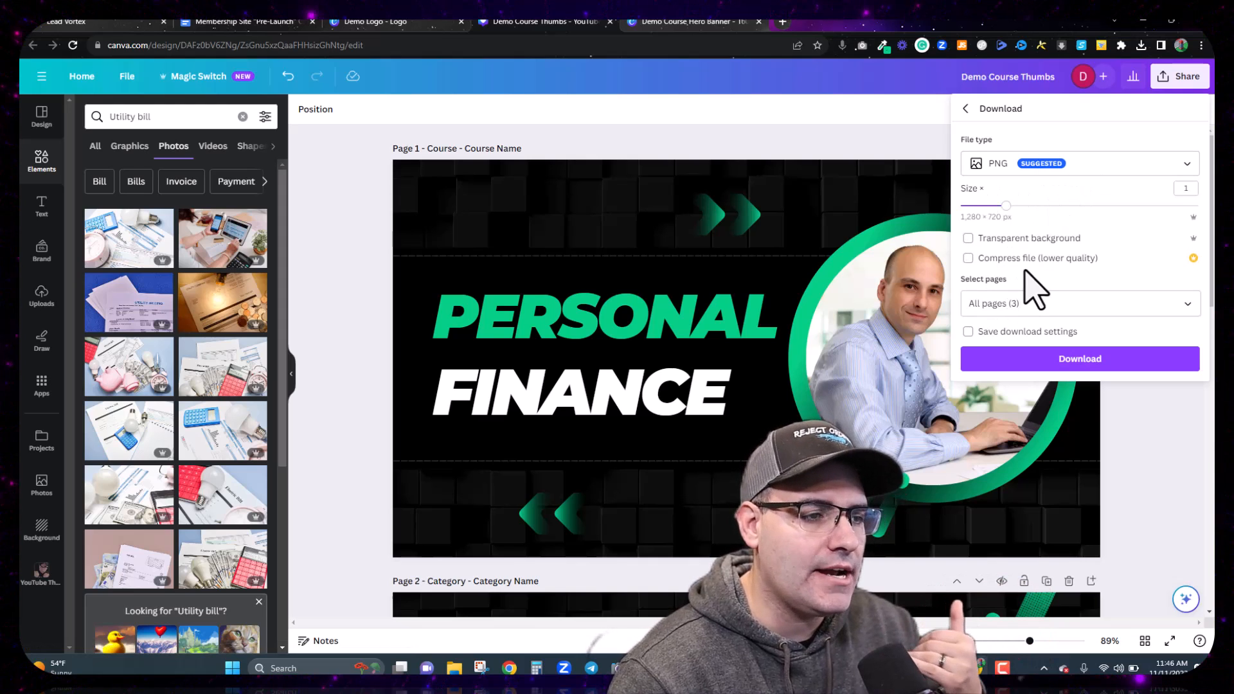
click(1054, 365)
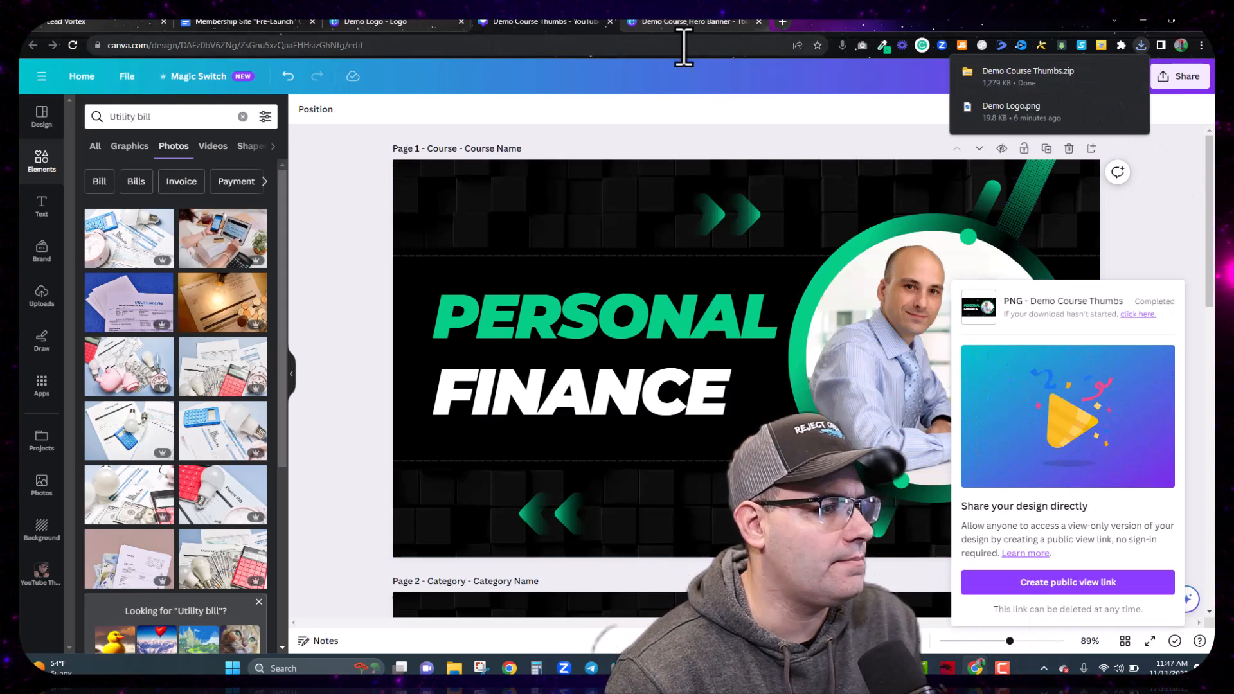
click(701, 25)
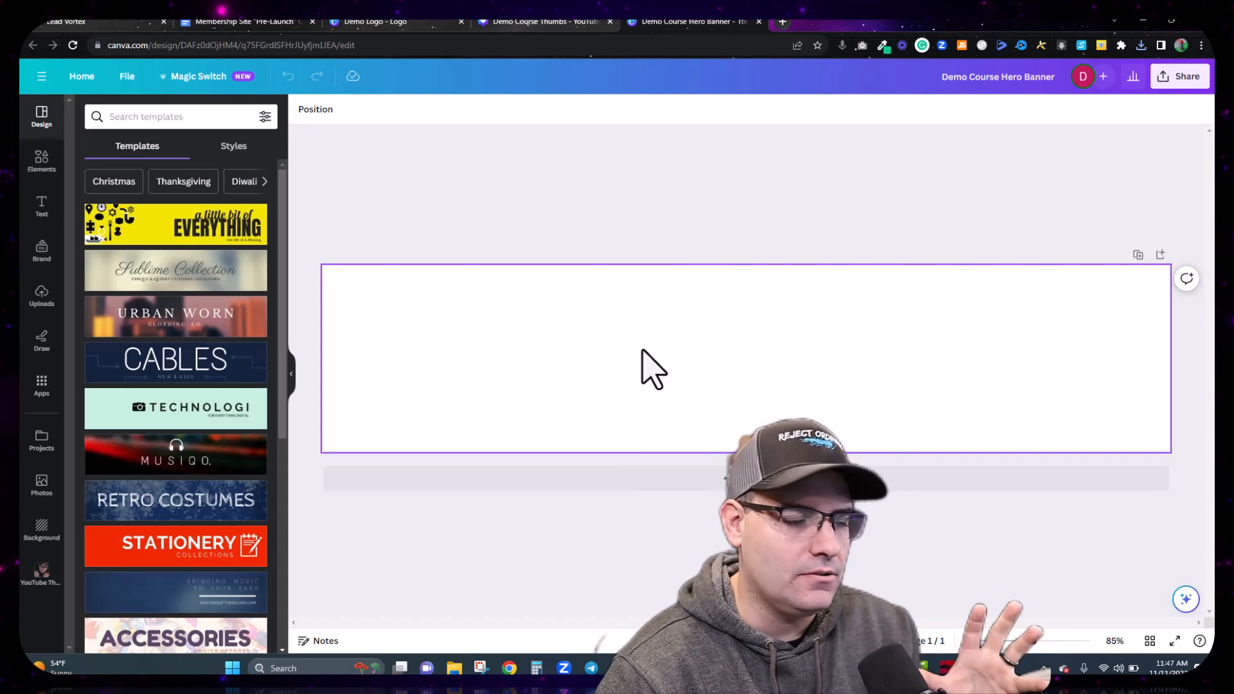
click(43, 303)
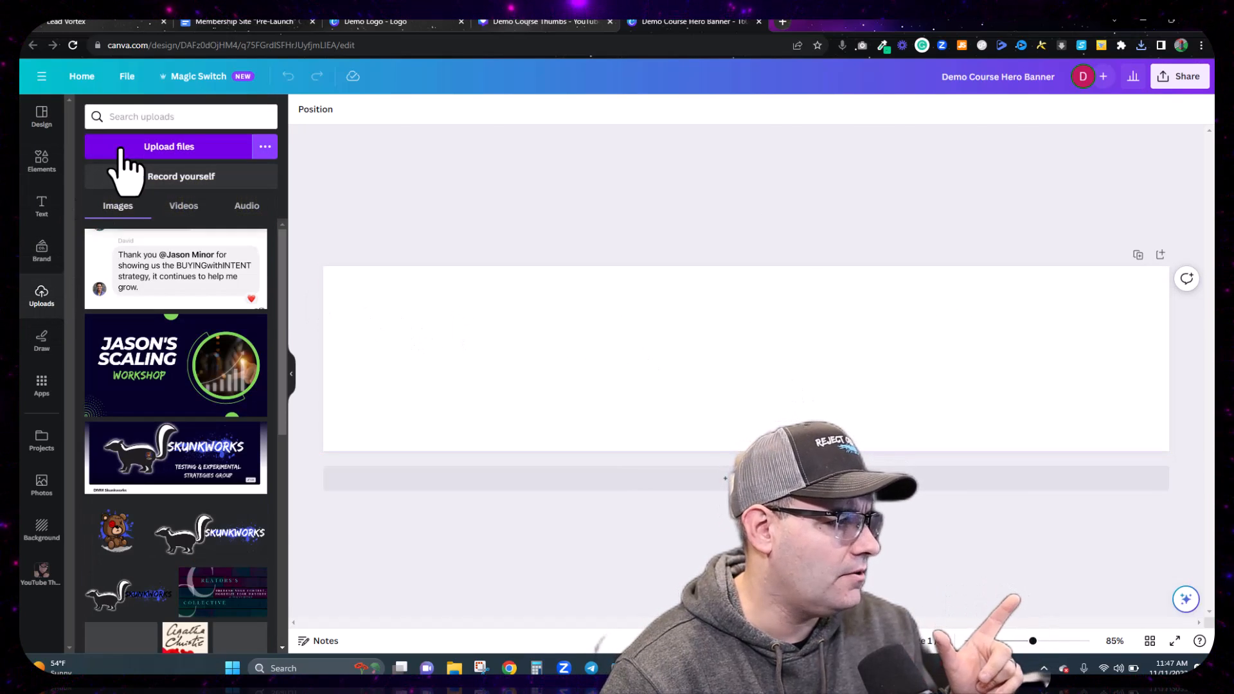
click(42, 168)
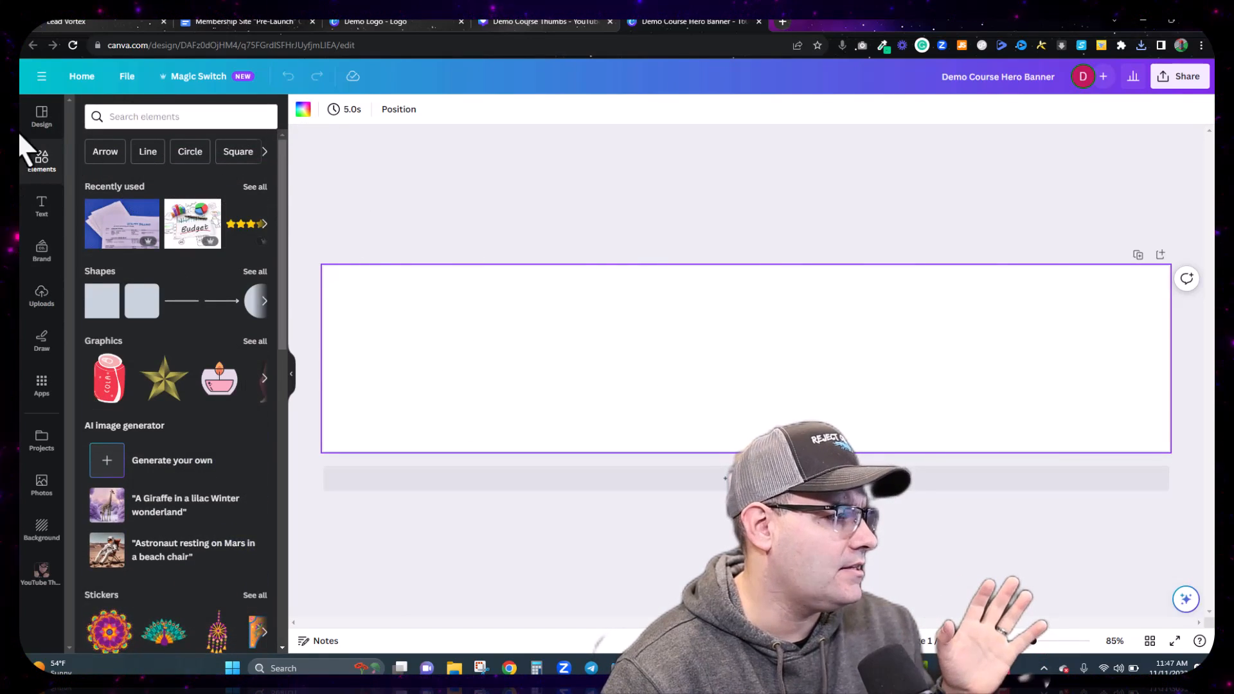
click(50, 126)
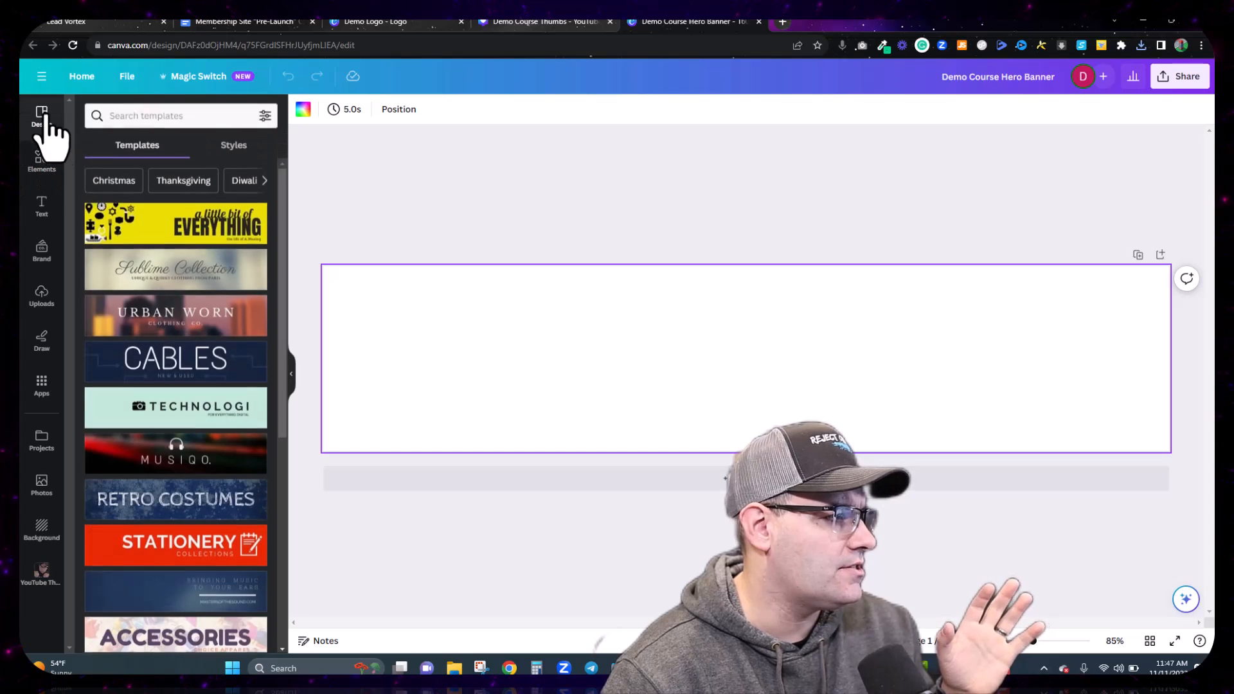
click(166, 117)
text(back)
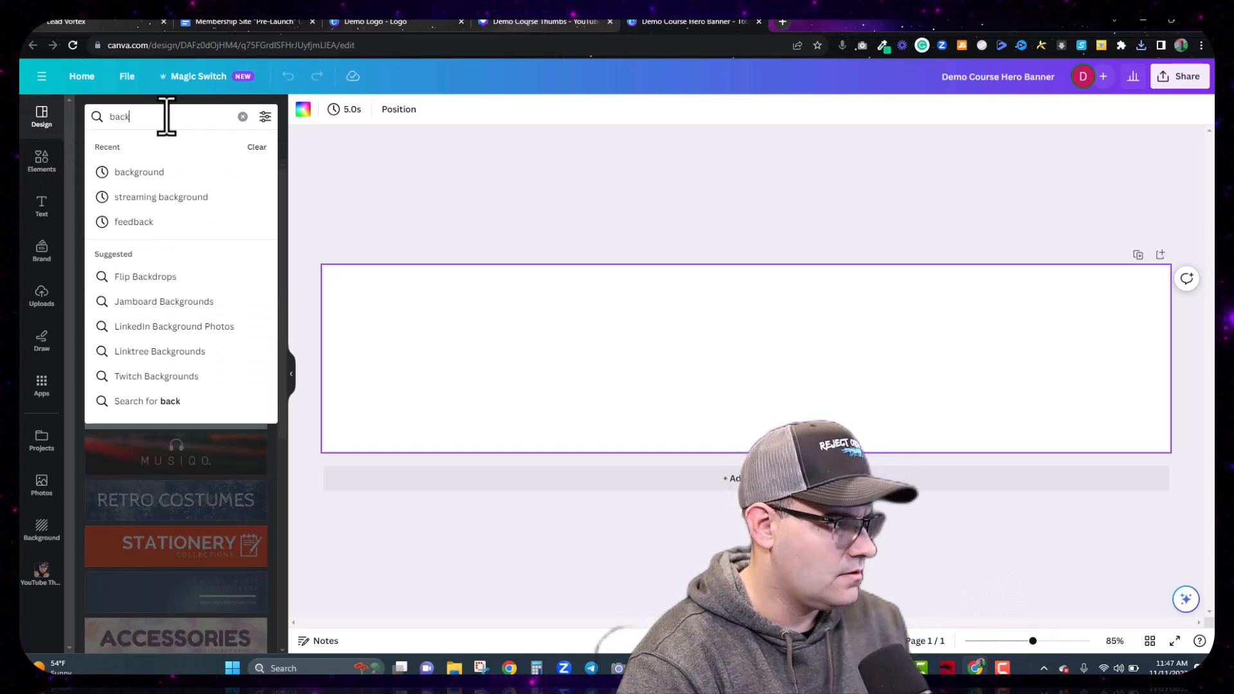
key(BackSpace)
key(BackSpace)
text(lack)
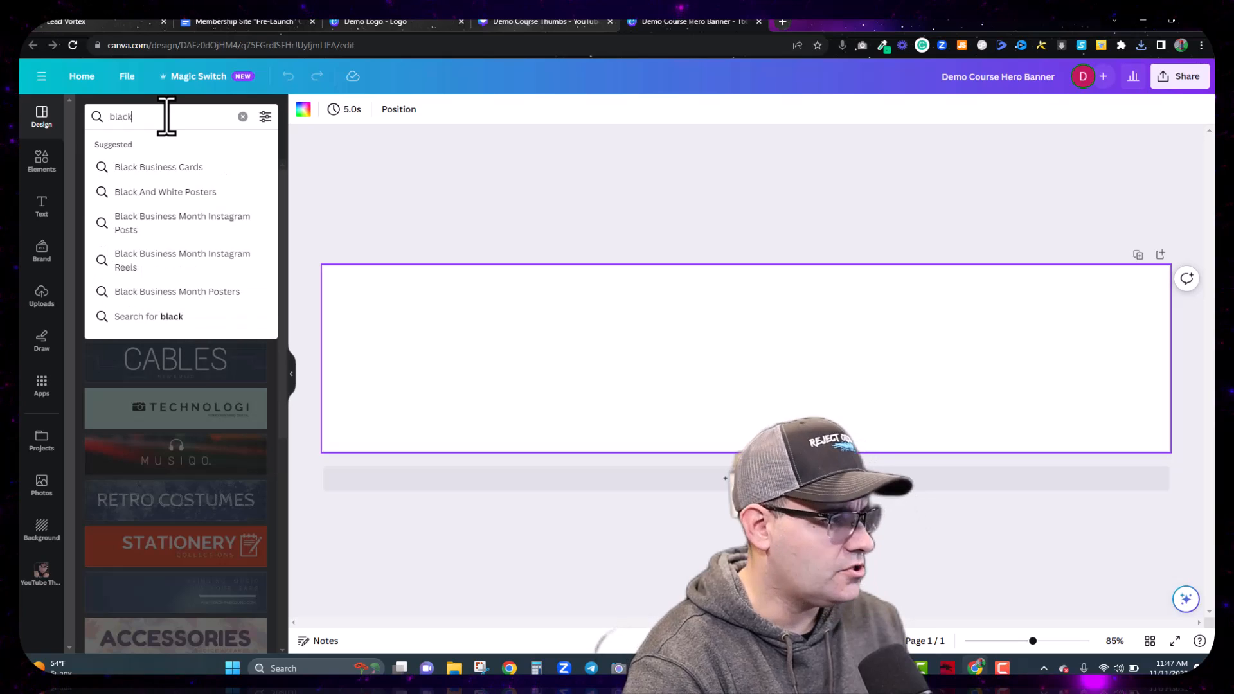
text( green)
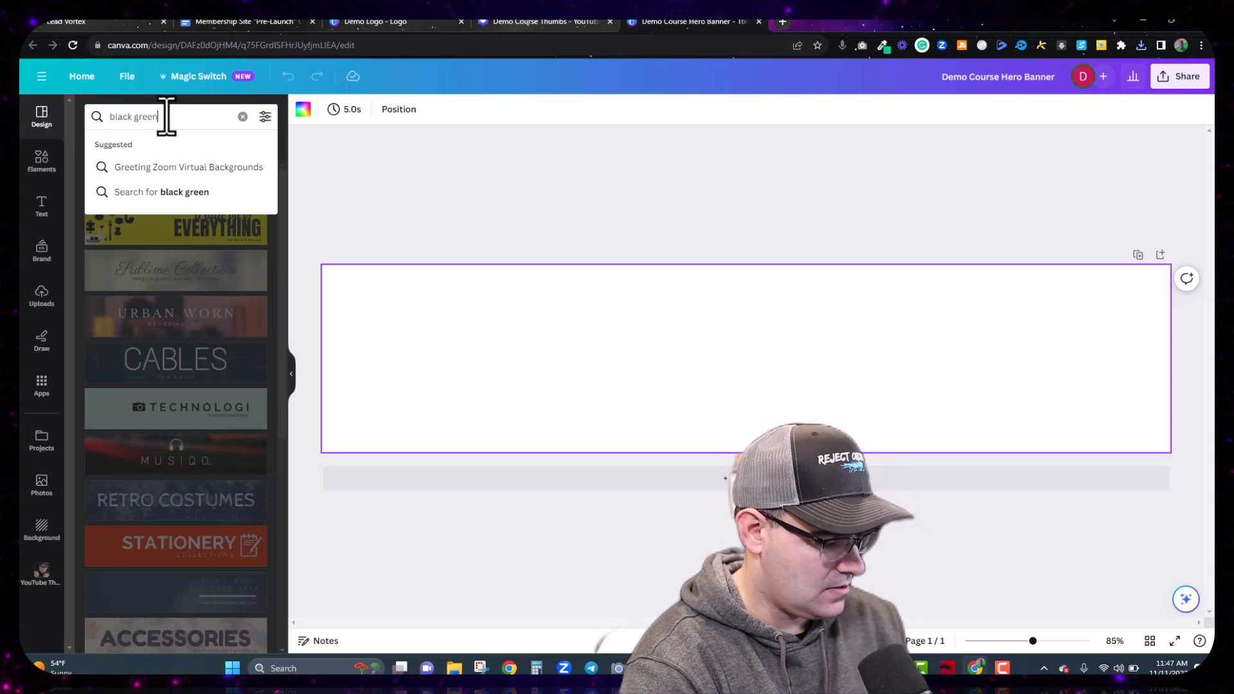
key(Return)
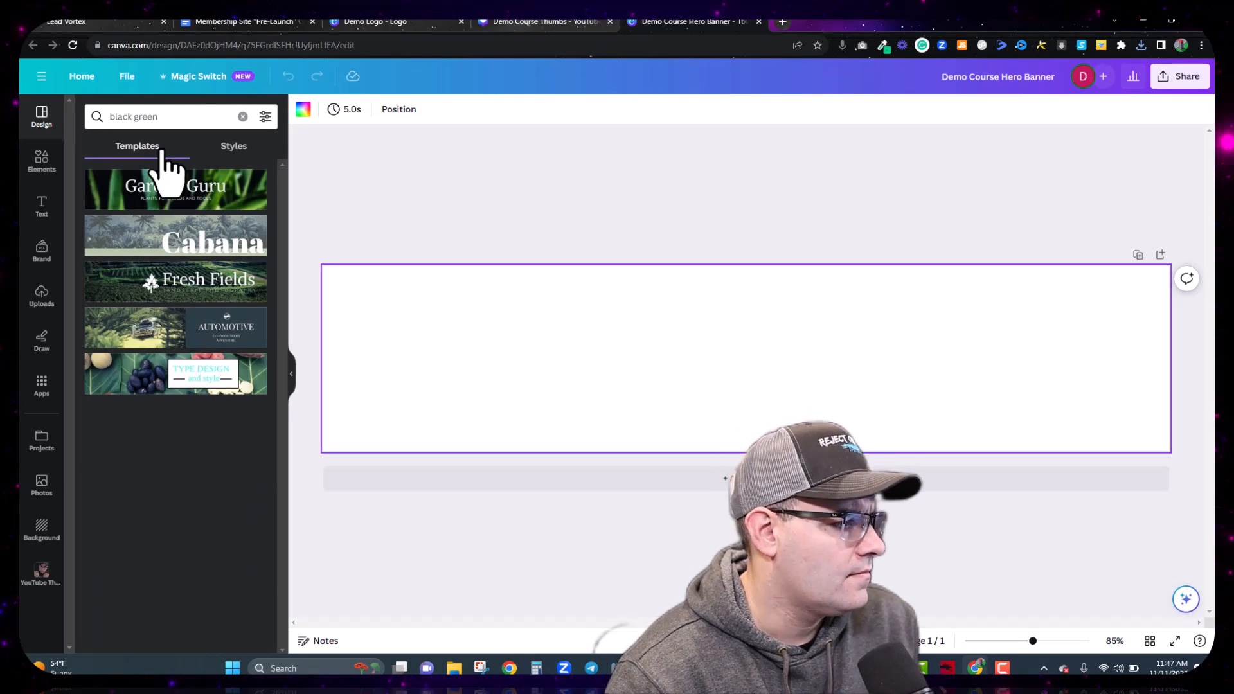
triple_click(200, 116)
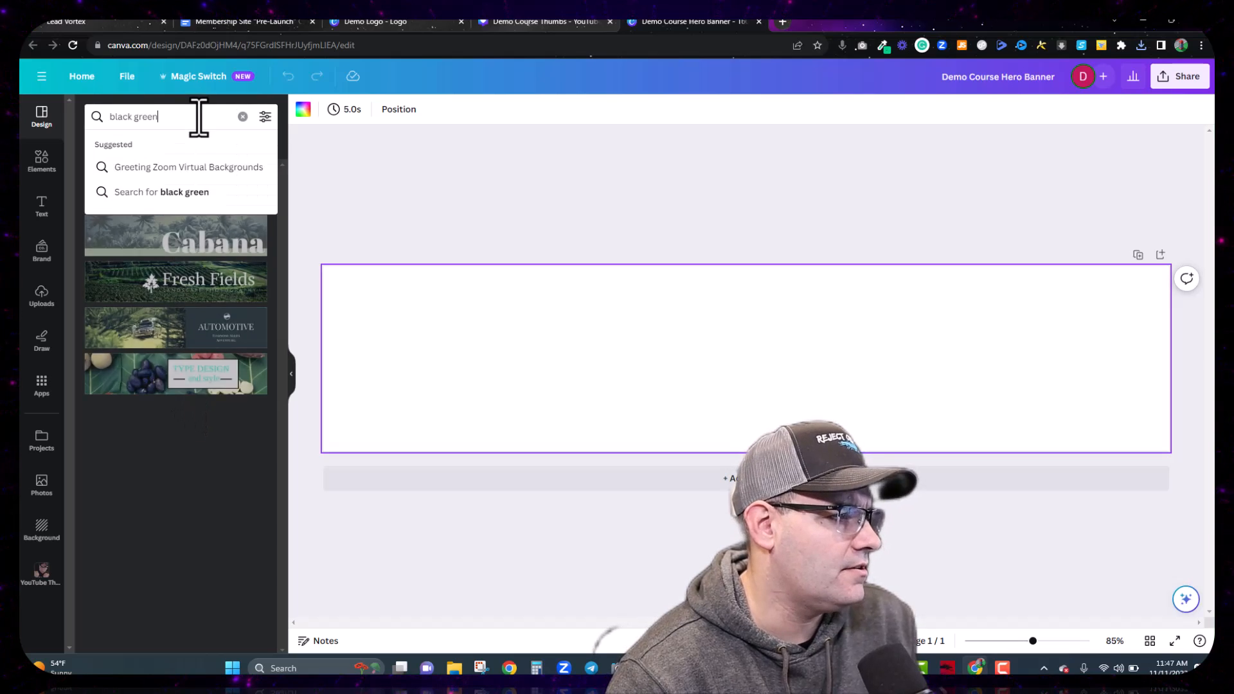
text(finance)
key(Return)
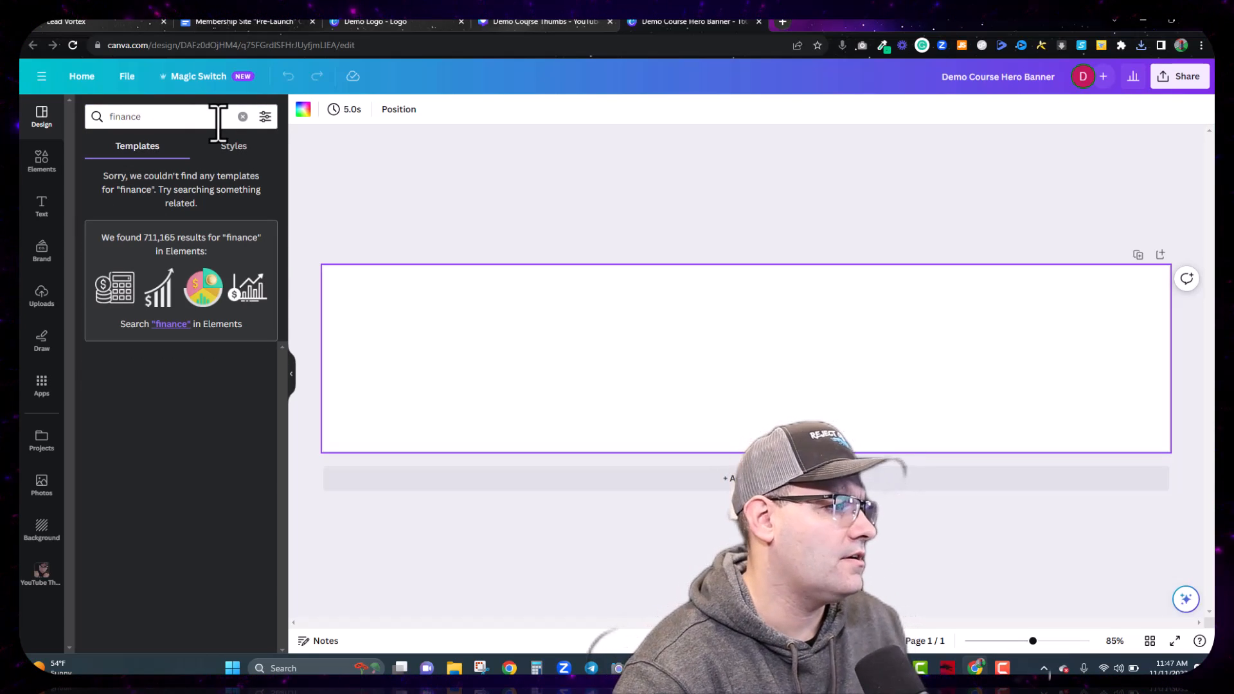
click(199, 119)
double_click(199, 119)
key(BackSpace)
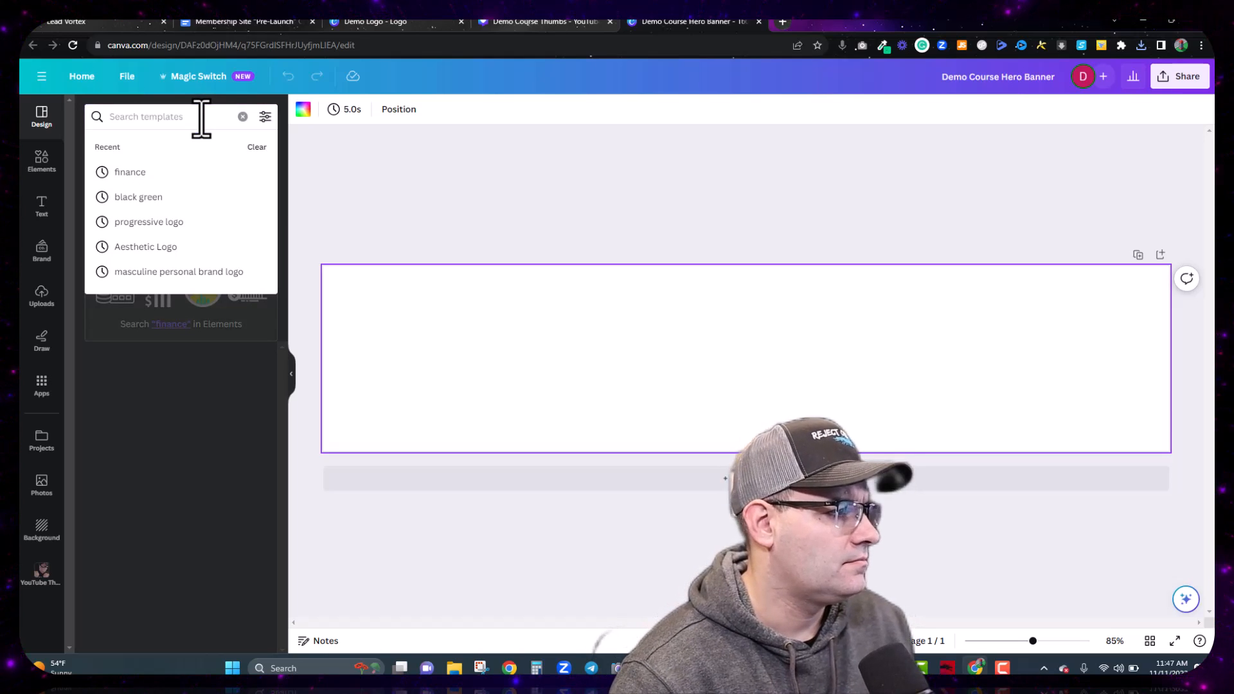
key(Return)
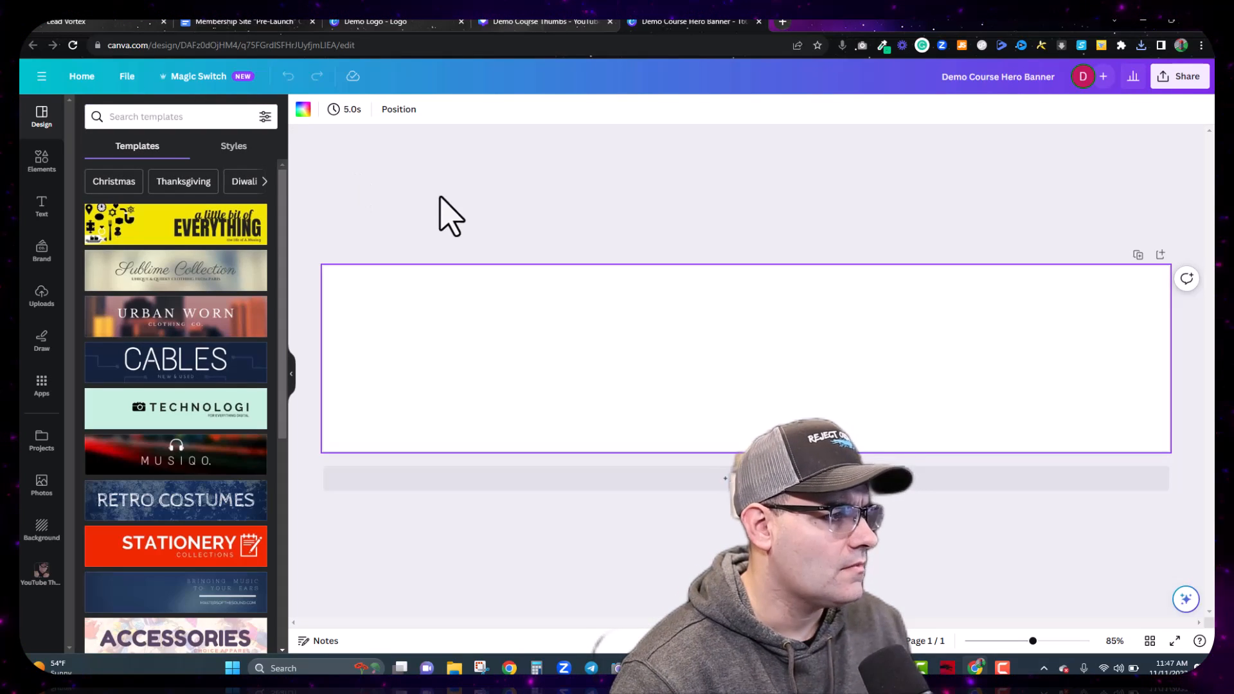
scroll(161, 431, down, 8)
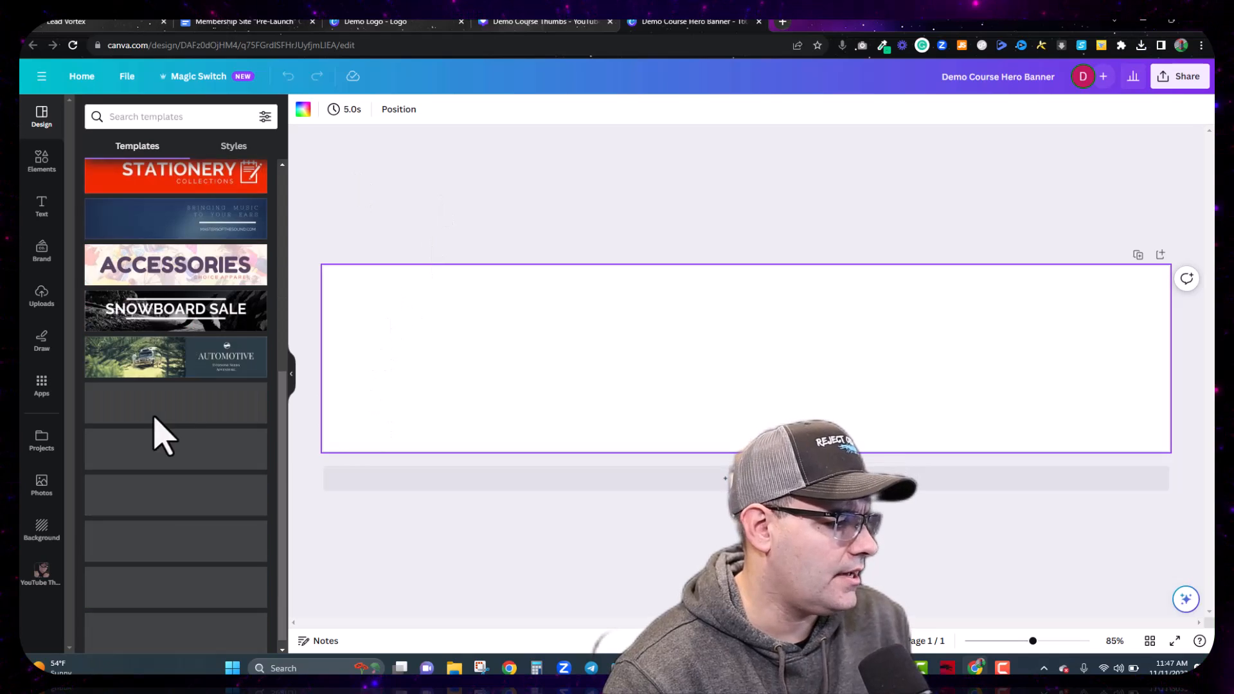
scroll(199, 311, down, 4)
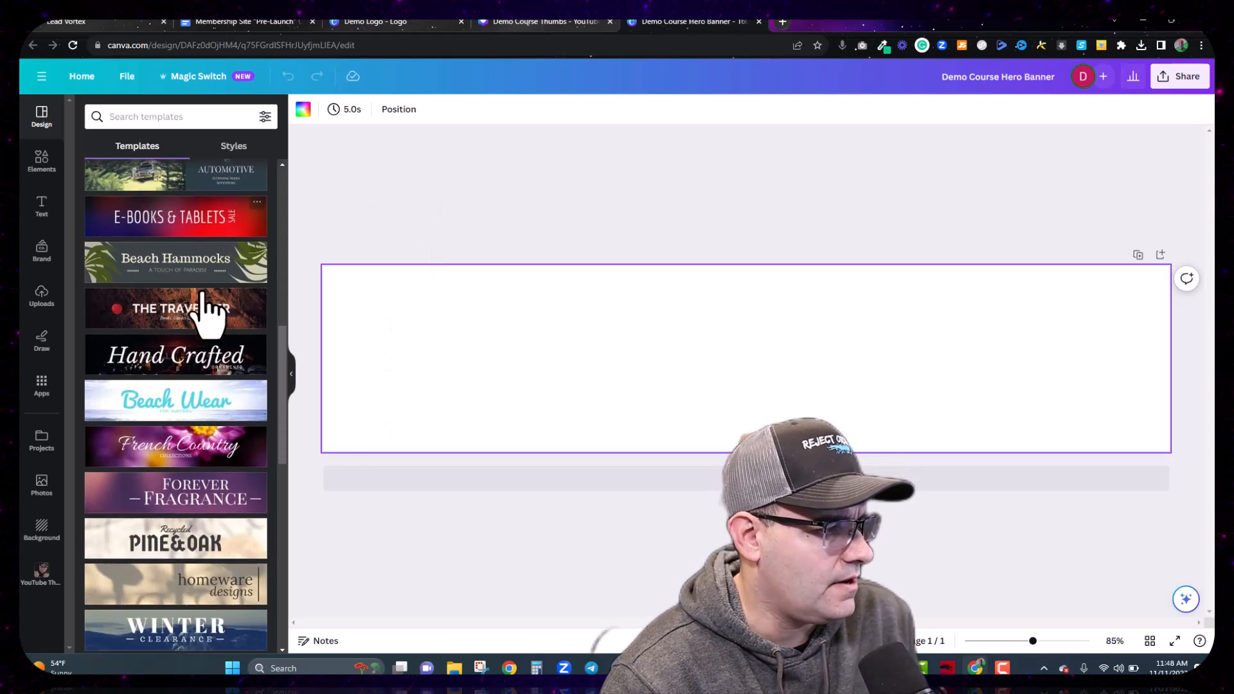
scroll(211, 311, up, 3)
scroll(204, 311, down, 7)
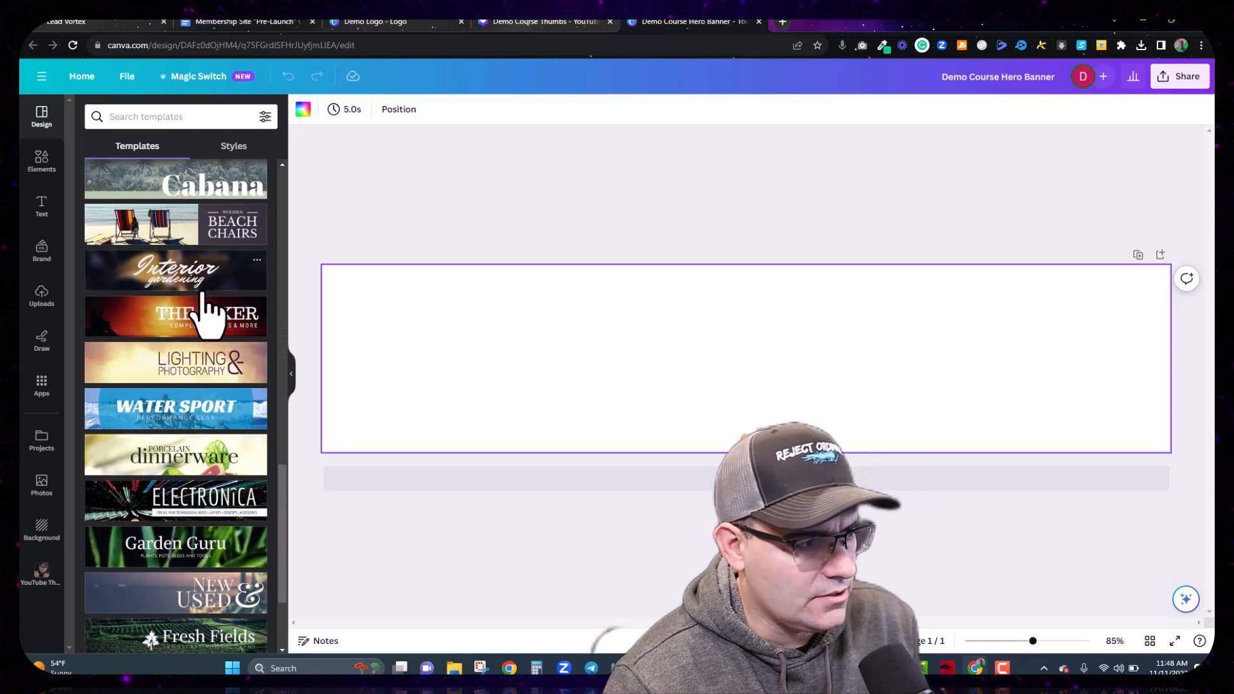
scroll(205, 311, down, 3)
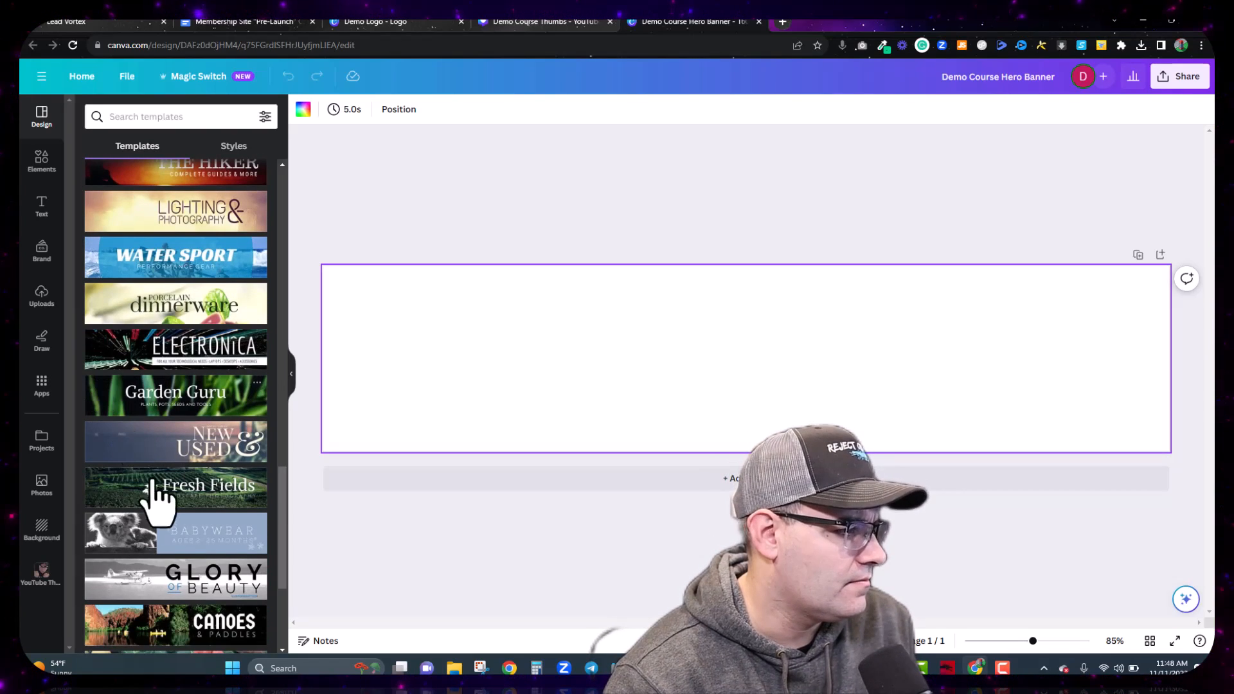
scroll(254, 374, down, 1)
scroll(256, 386, down, 3)
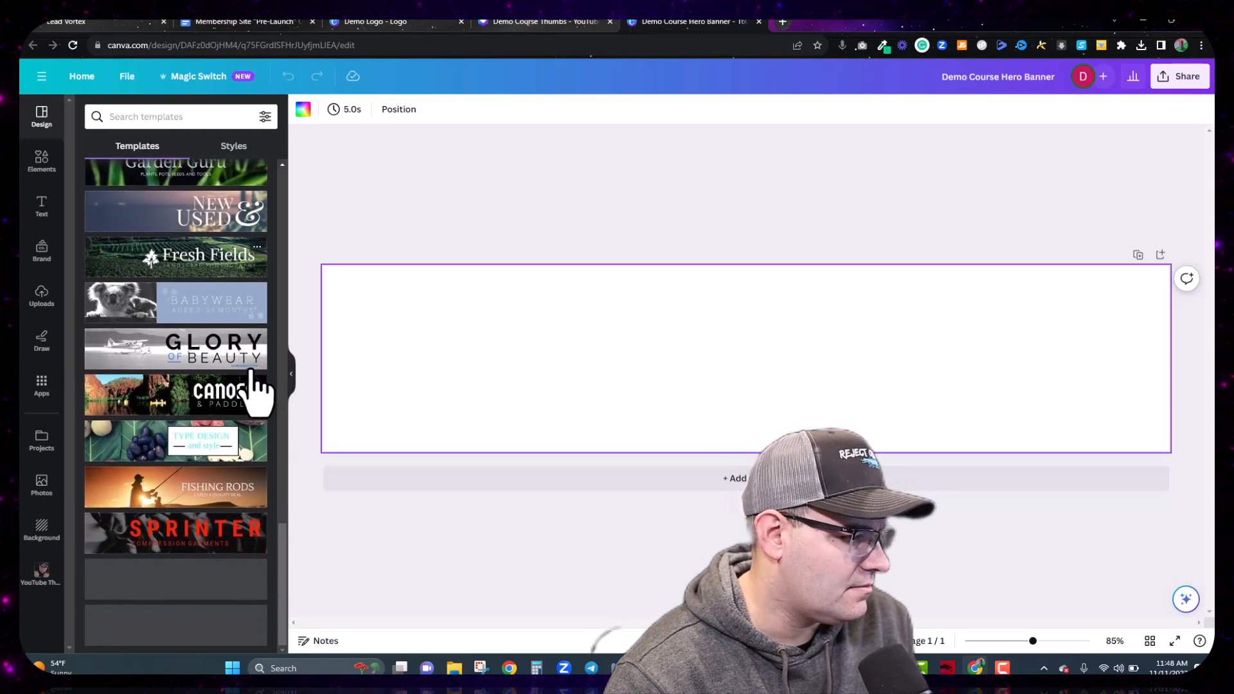
scroll(157, 421, up, 15)
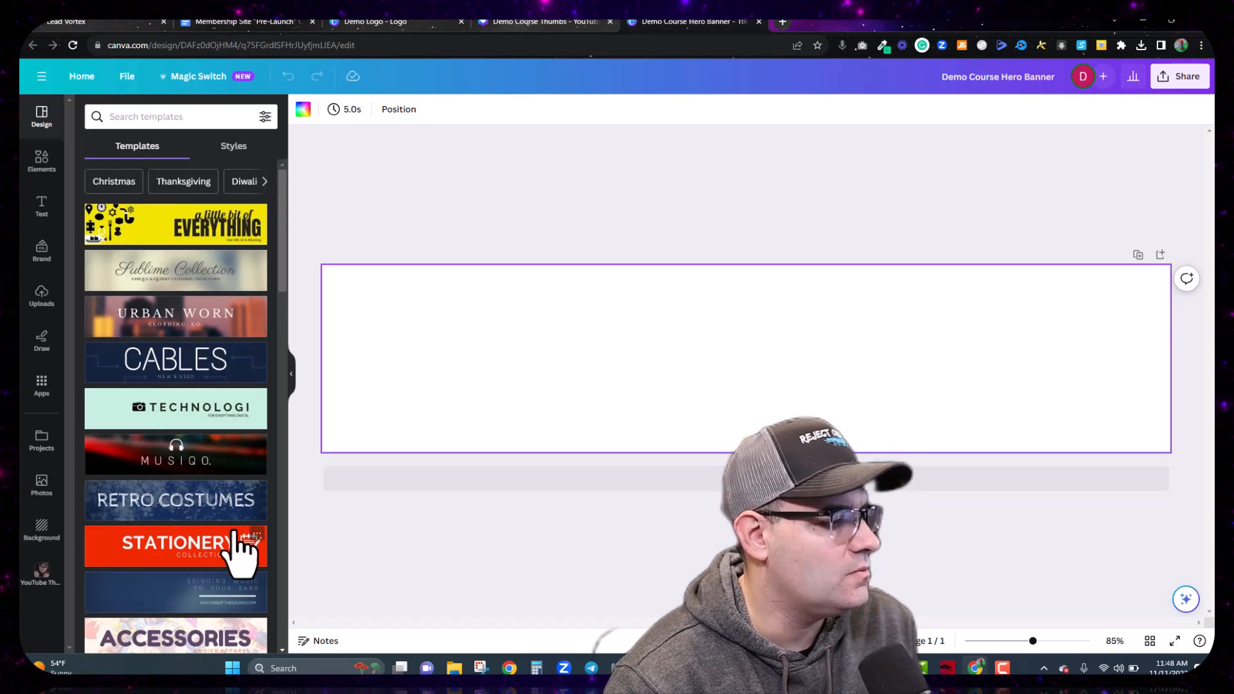
Step: Search Elements for 'cityscape night', then add and remove a black skyline graphic
click(41, 160)
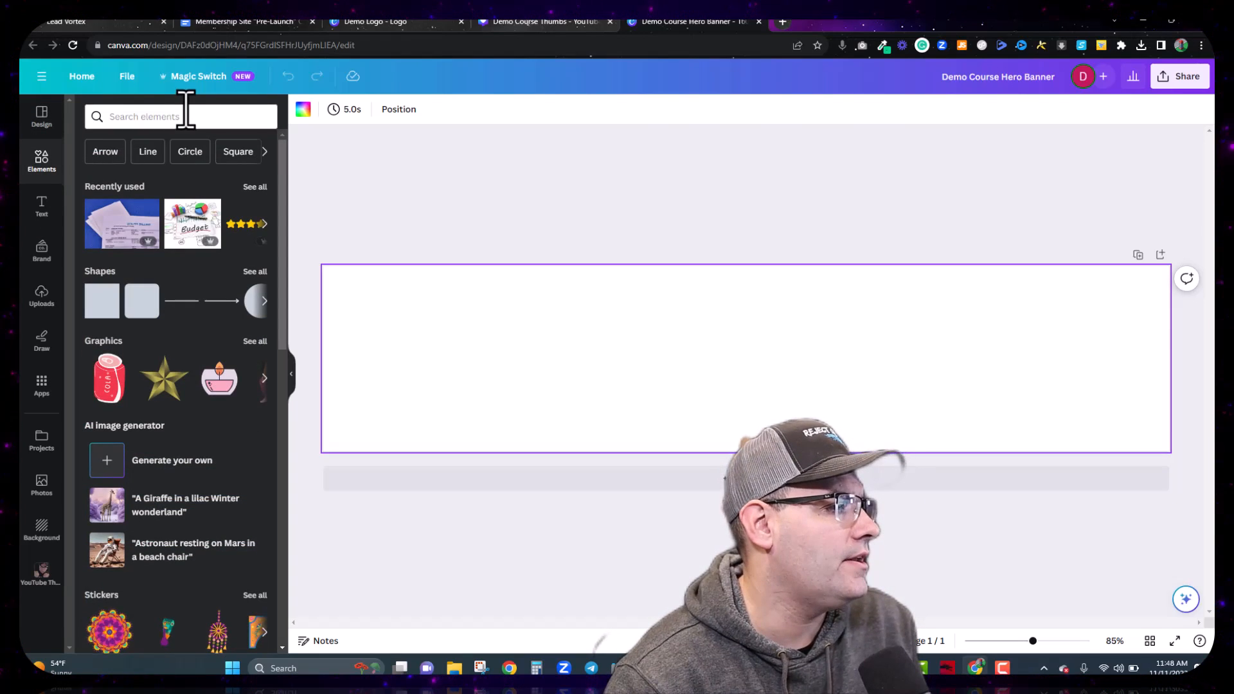
click(186, 117)
text(c)
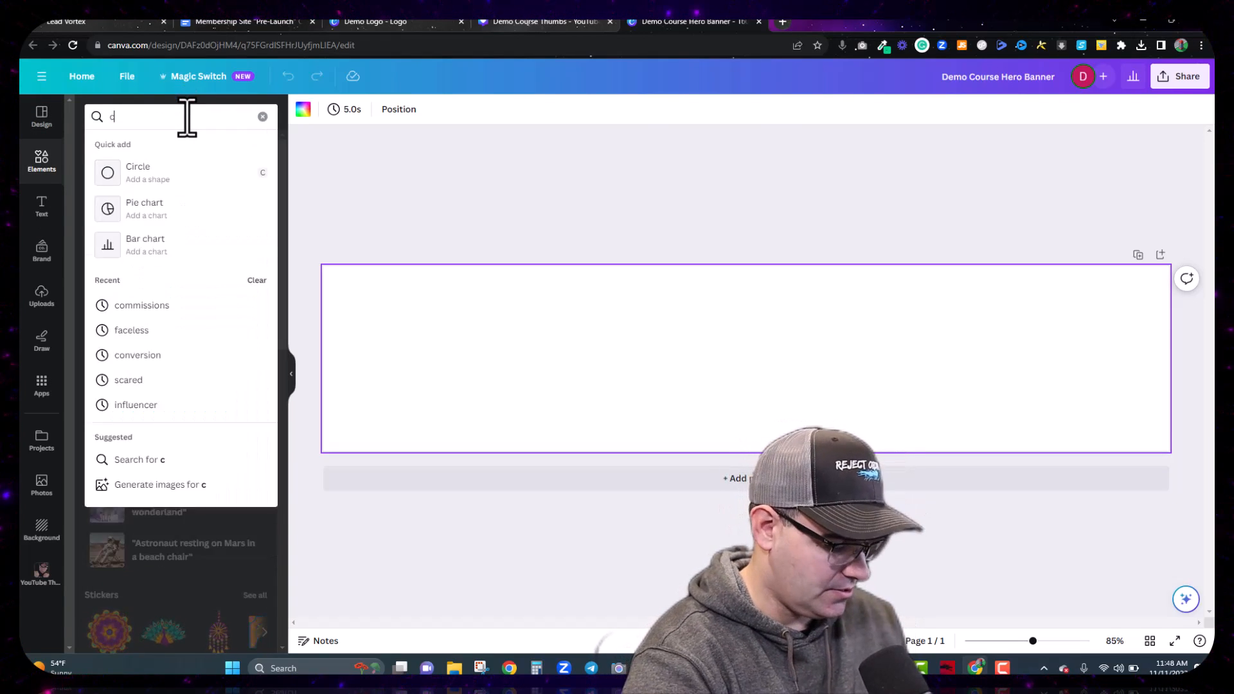
text(itys)
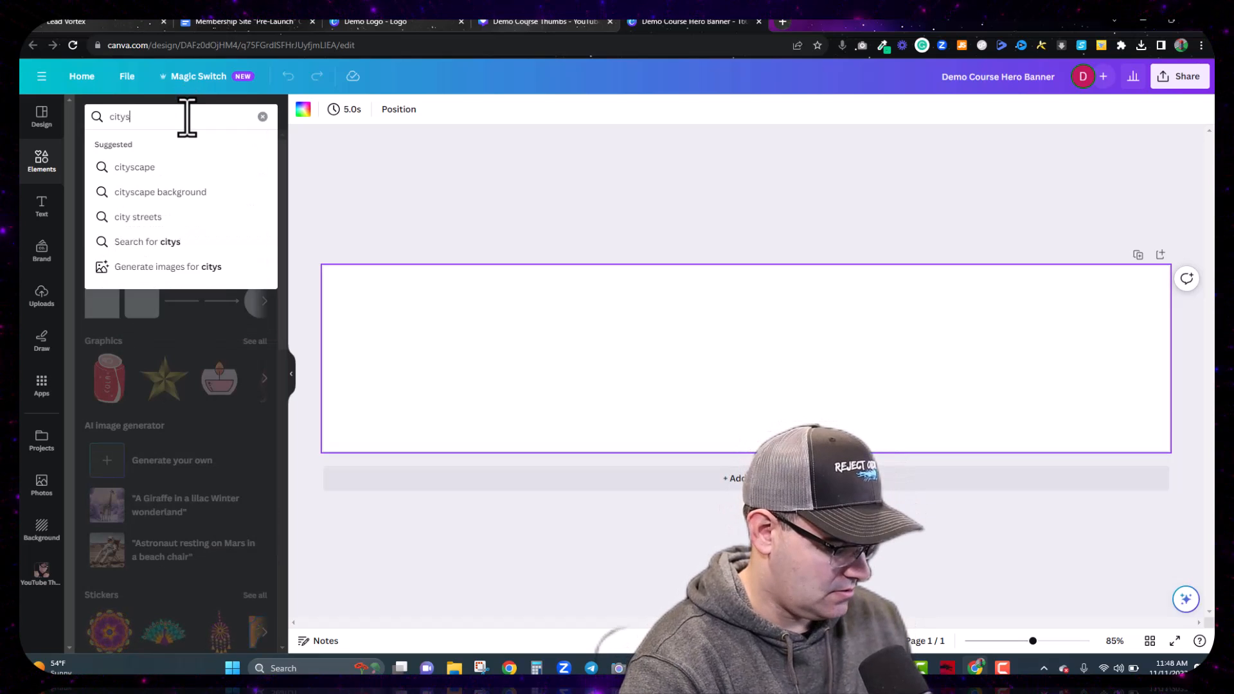
text(cape night)
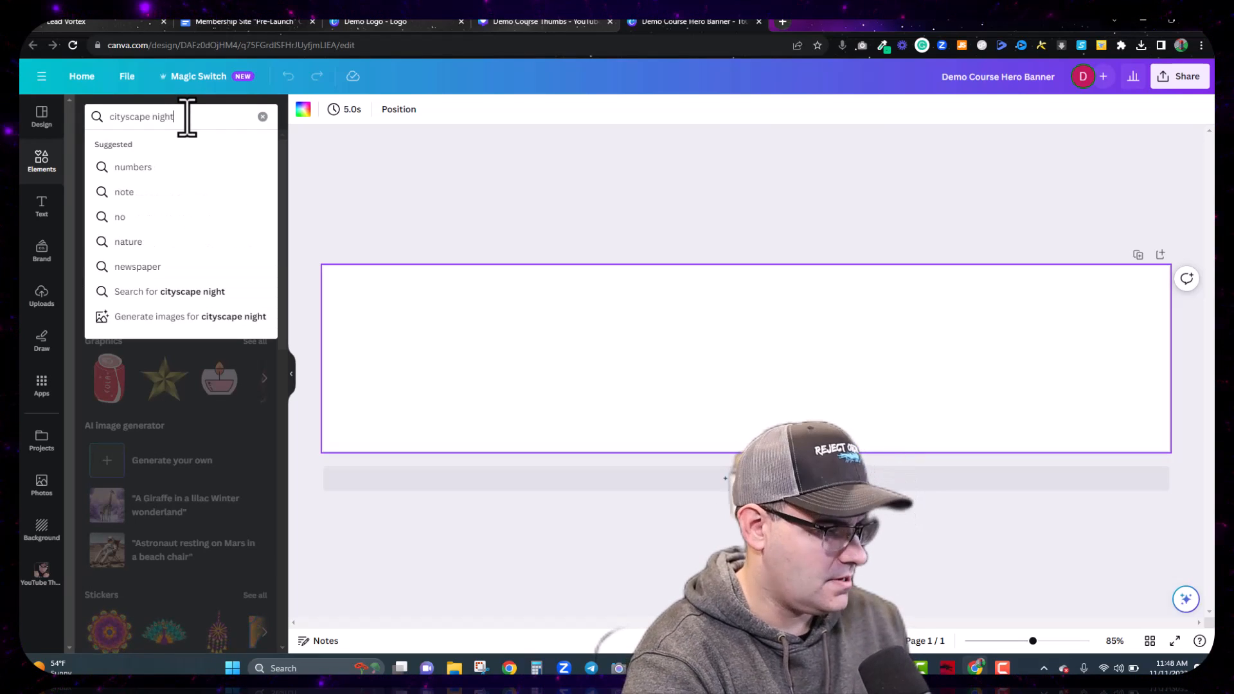
key(Return)
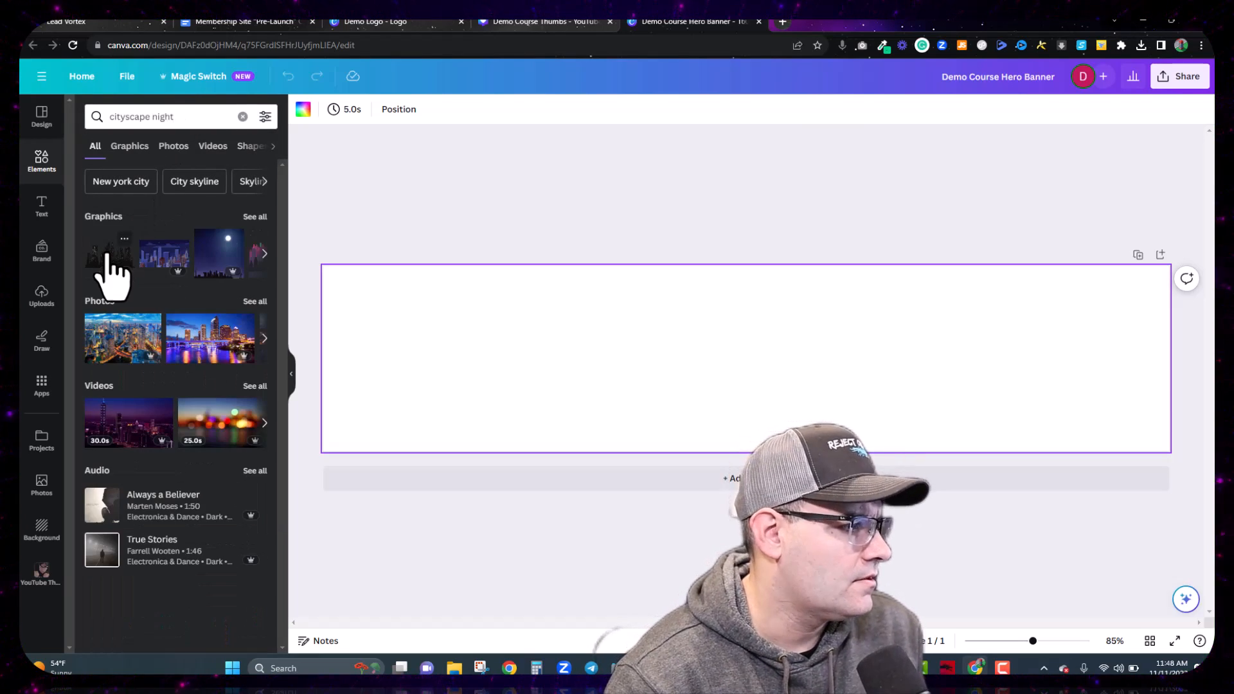
click(114, 264)
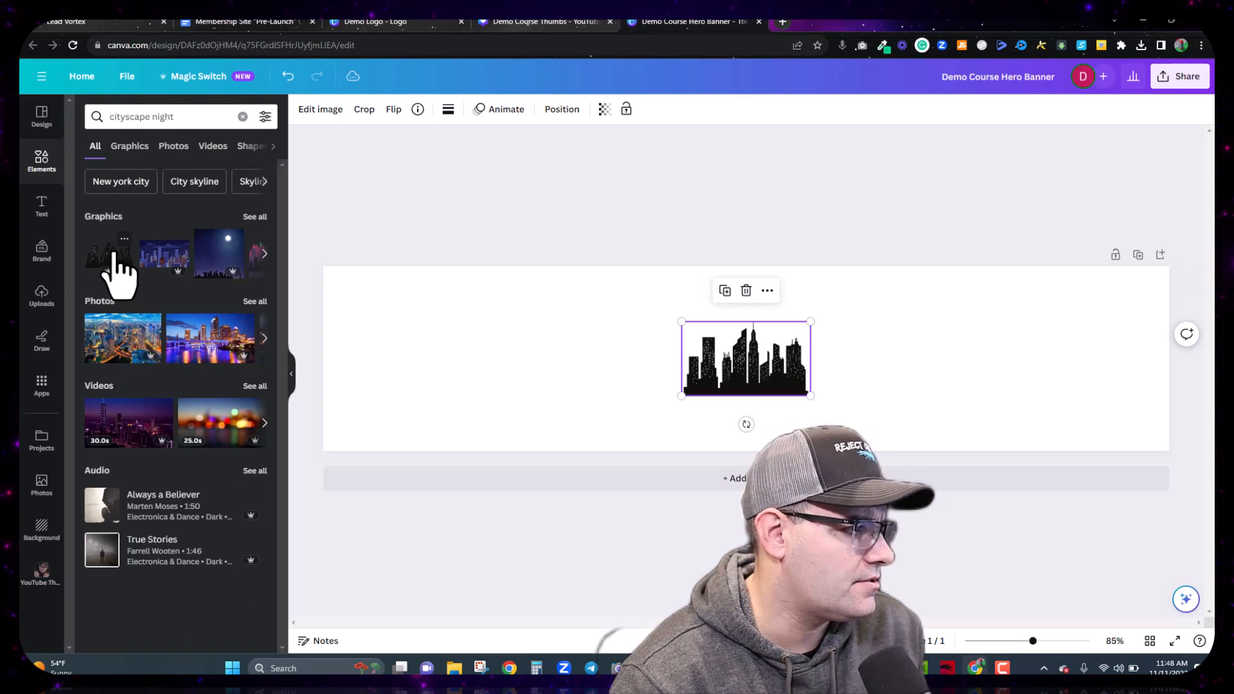
key(Delete)
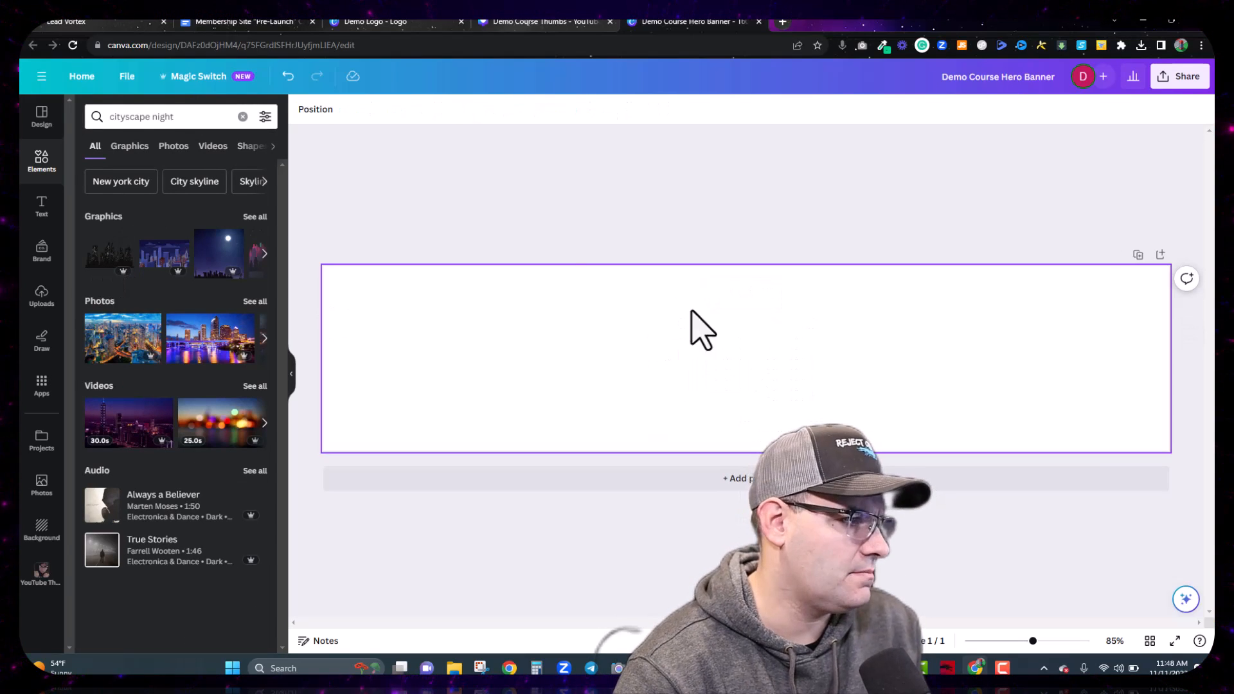
Step: Add the night skyline photo and enlarge it to span the full banner width
click(180, 147)
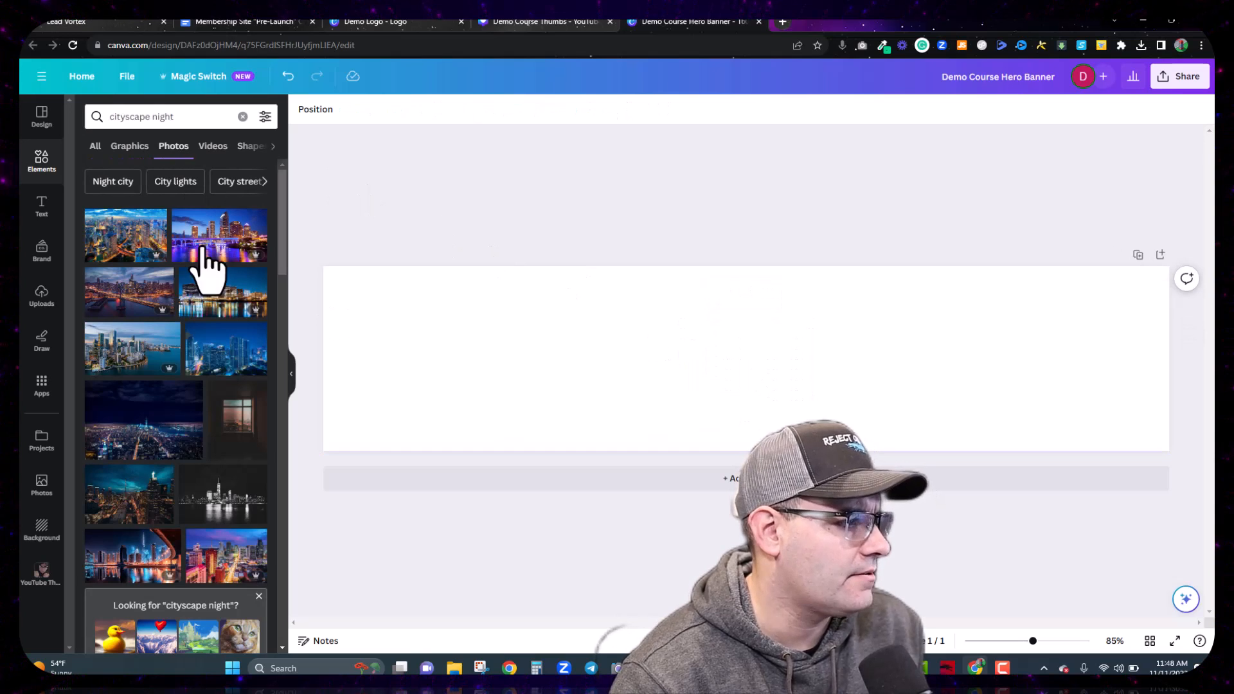
scroll(193, 359, down, 3)
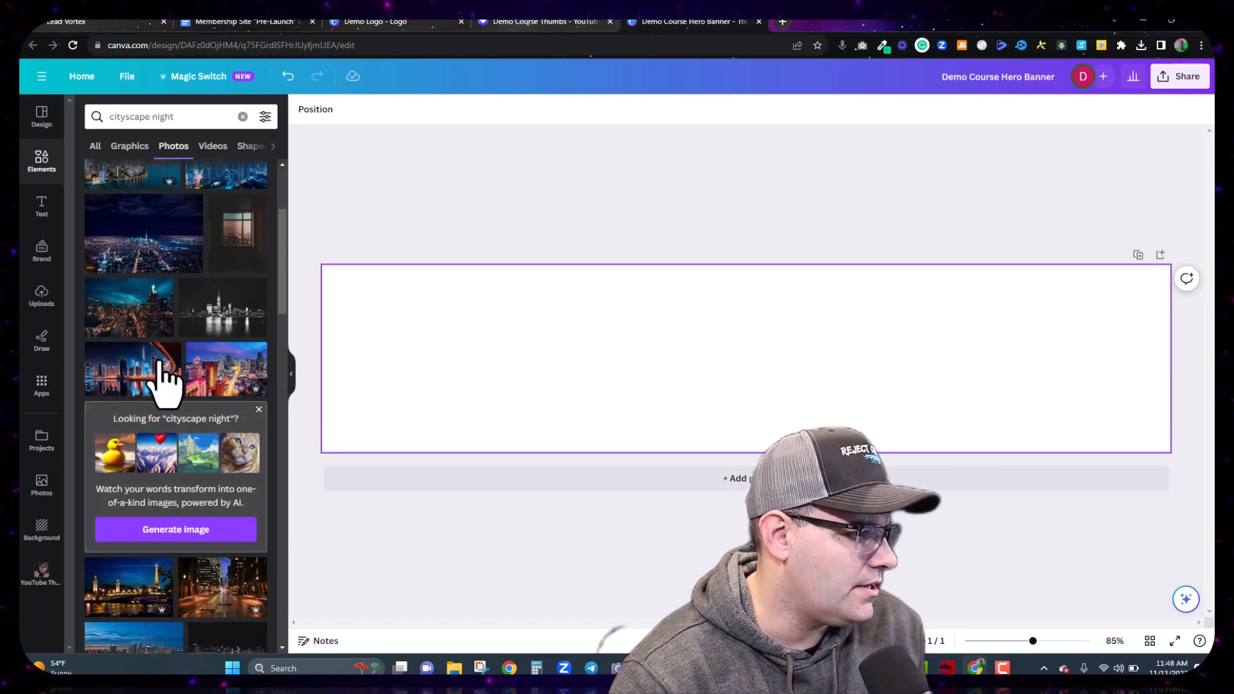
click(132, 379)
drag(630, 386, 416, 302)
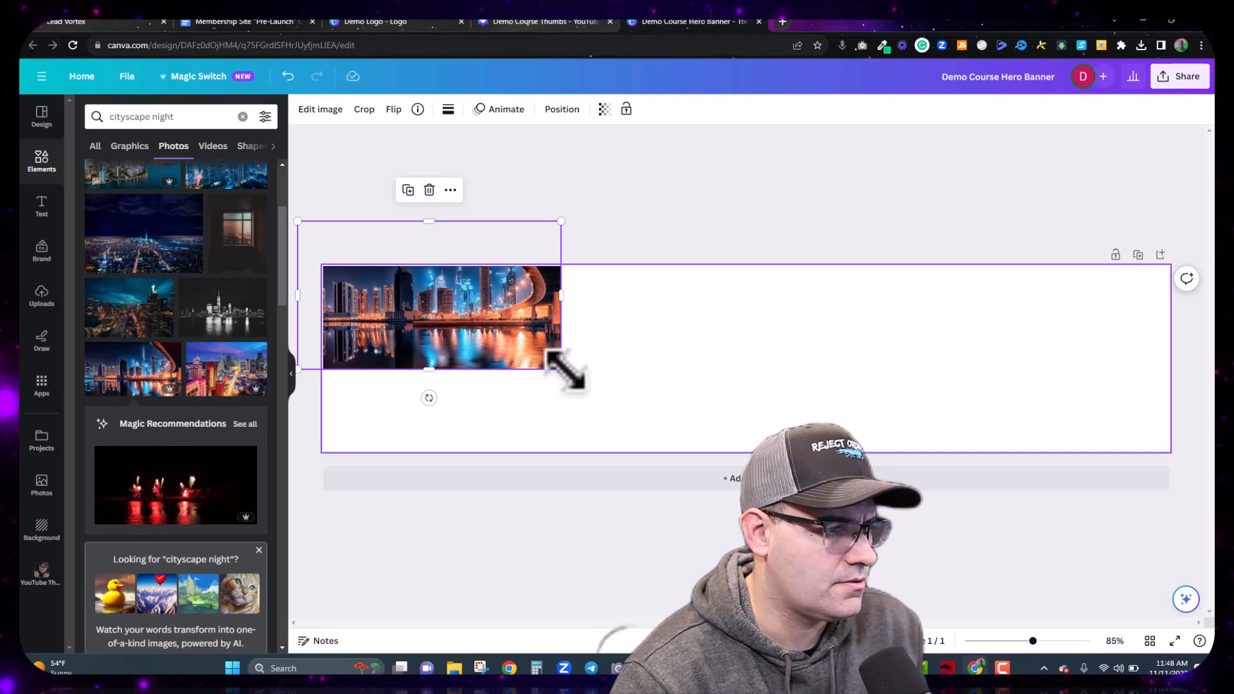
click(558, 379)
click(546, 370)
drag(559, 368, 1157, 562)
drag(827, 413, 896, 323)
drag(367, 596, 312, 603)
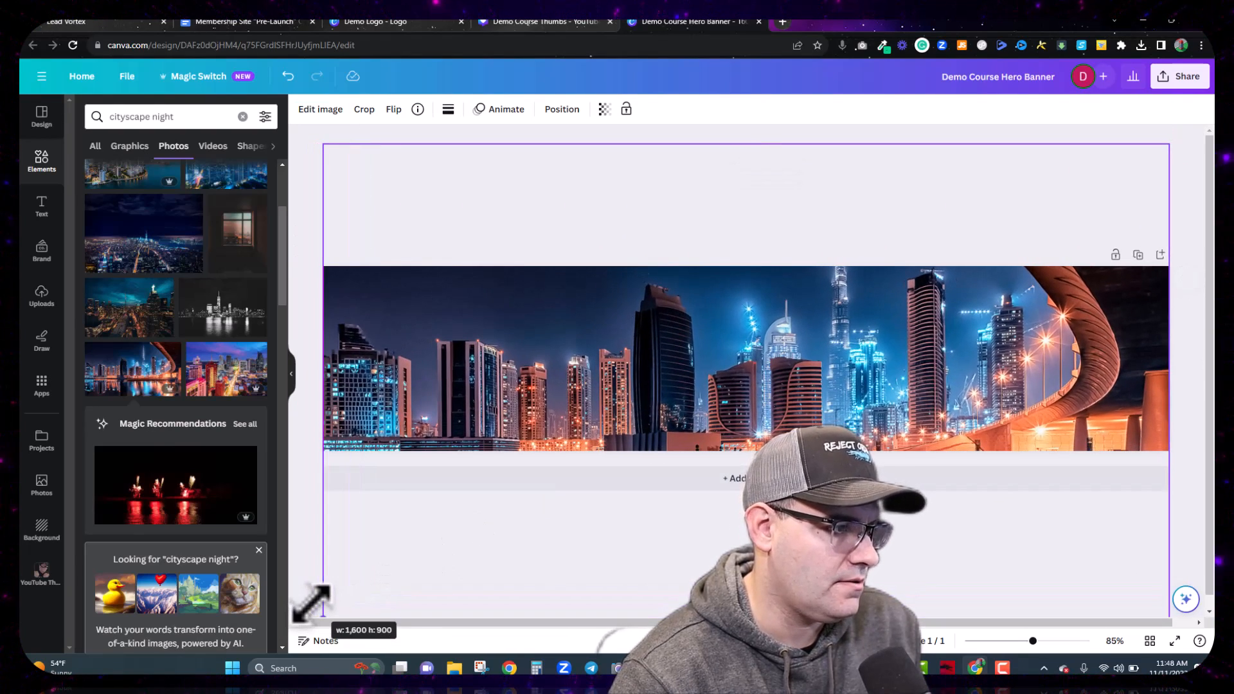
click(505, 598)
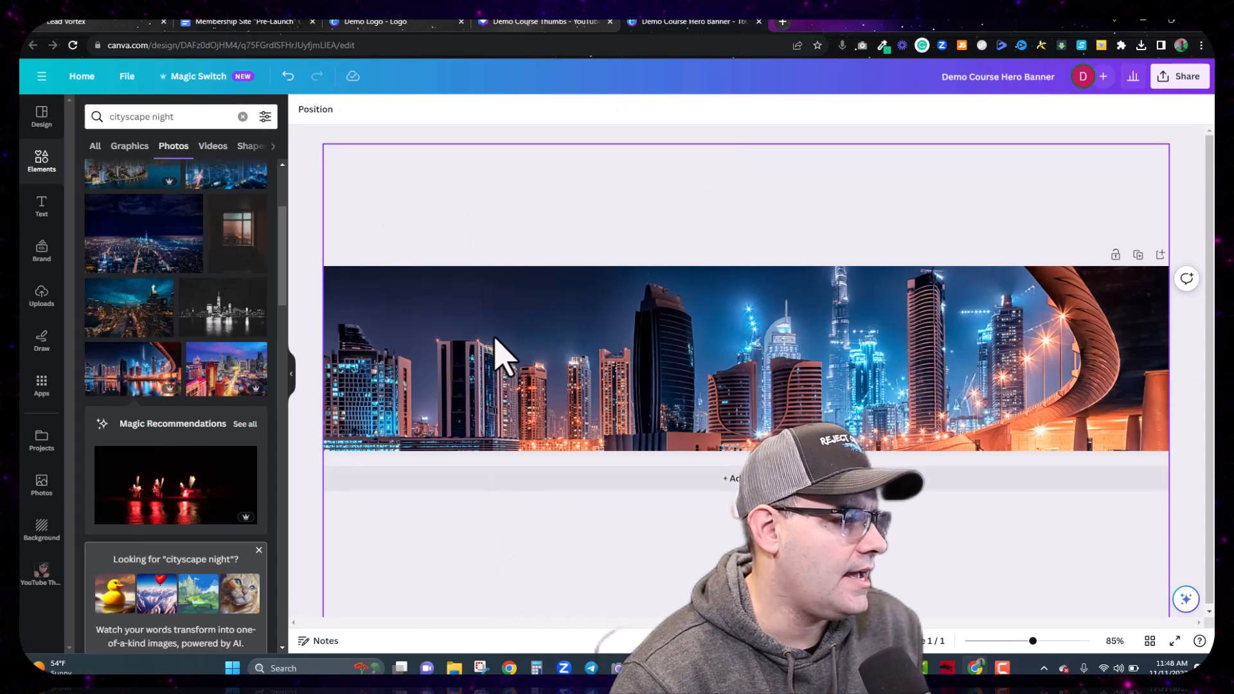
click(372, 167)
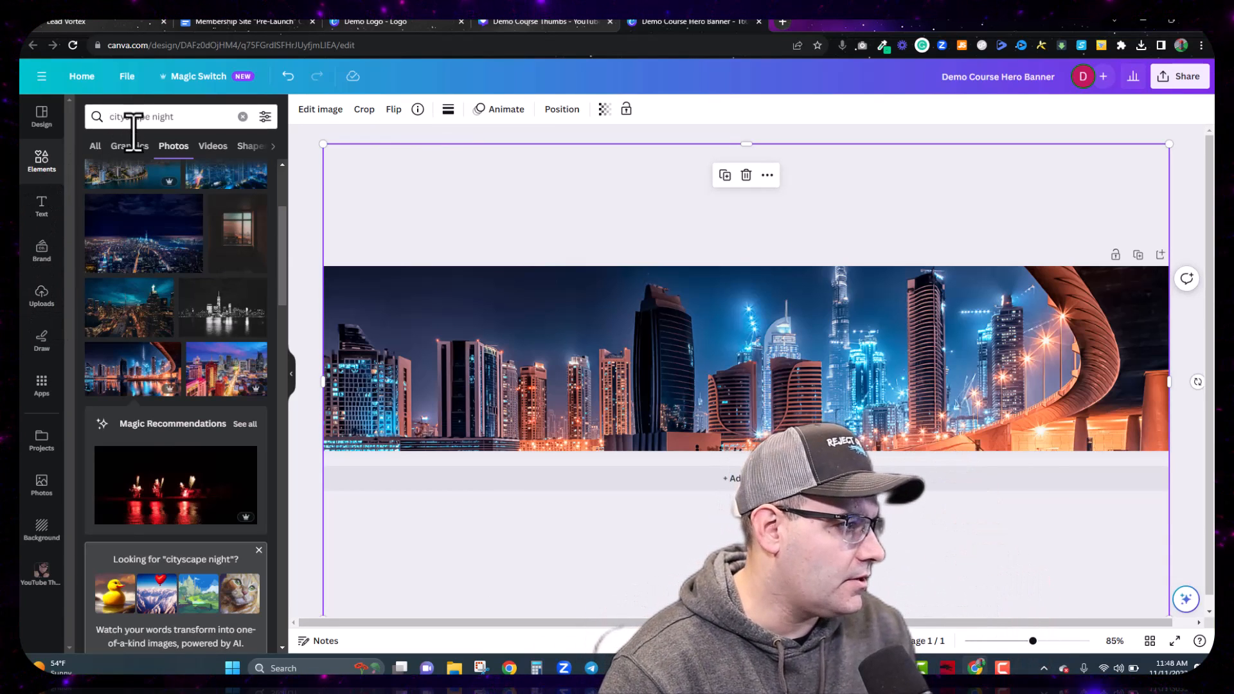
click(95, 146)
click(158, 118)
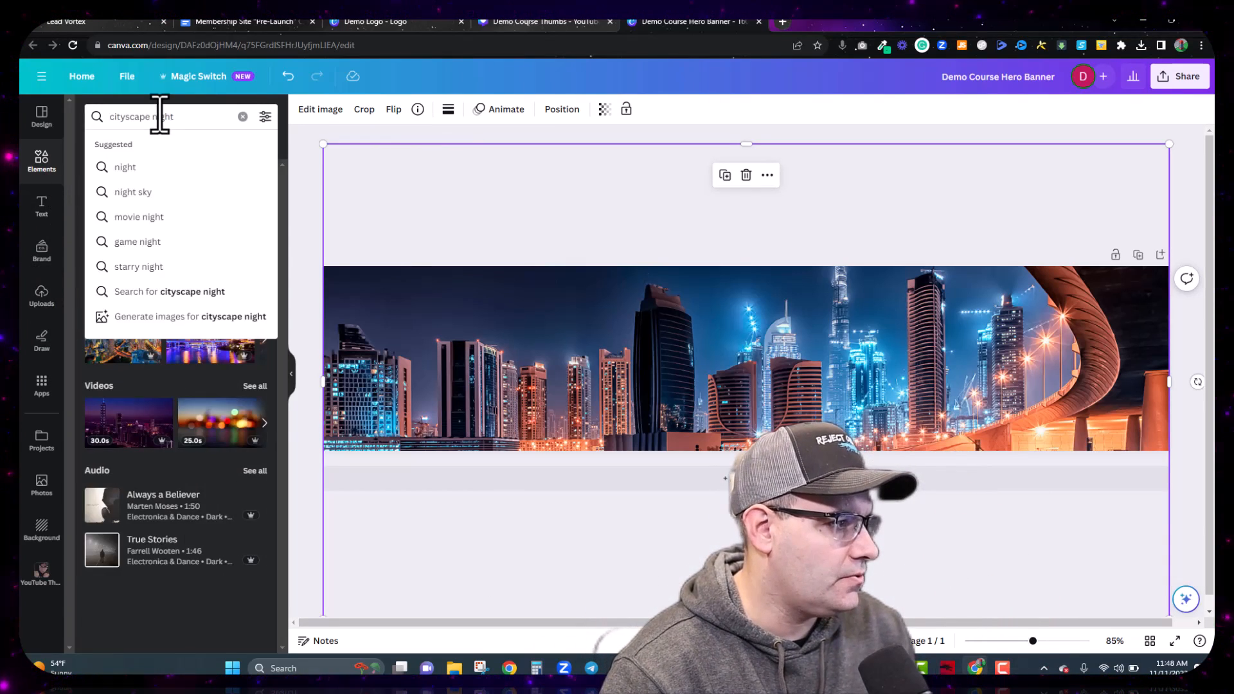
Step: Add a rectangle and stretch it to cover the skyline banner
text(rectang)
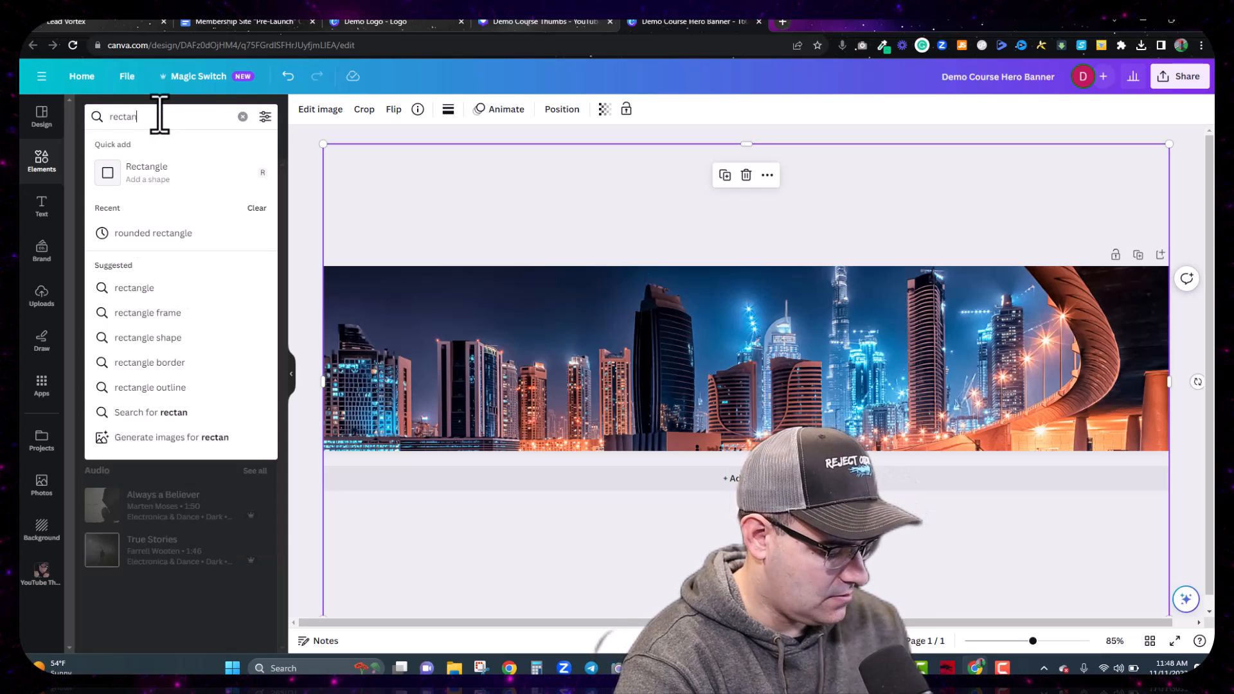
click(142, 168)
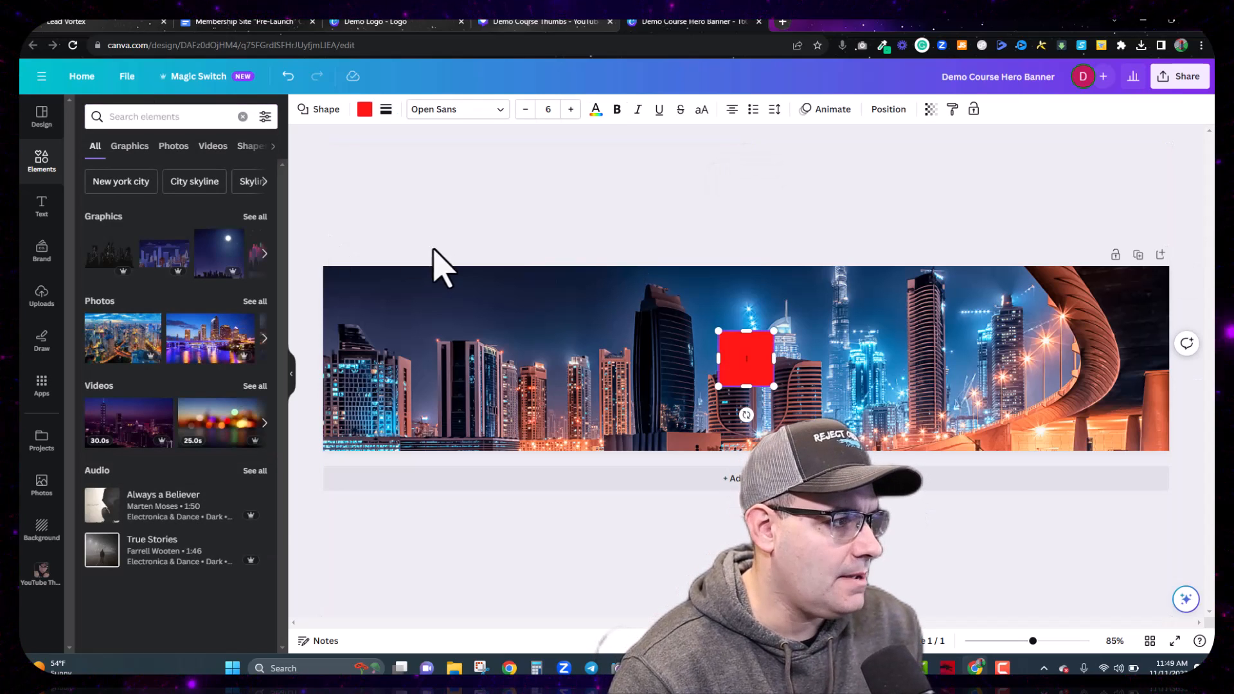
drag(718, 358, 322, 375)
drag(421, 383, 416, 302)
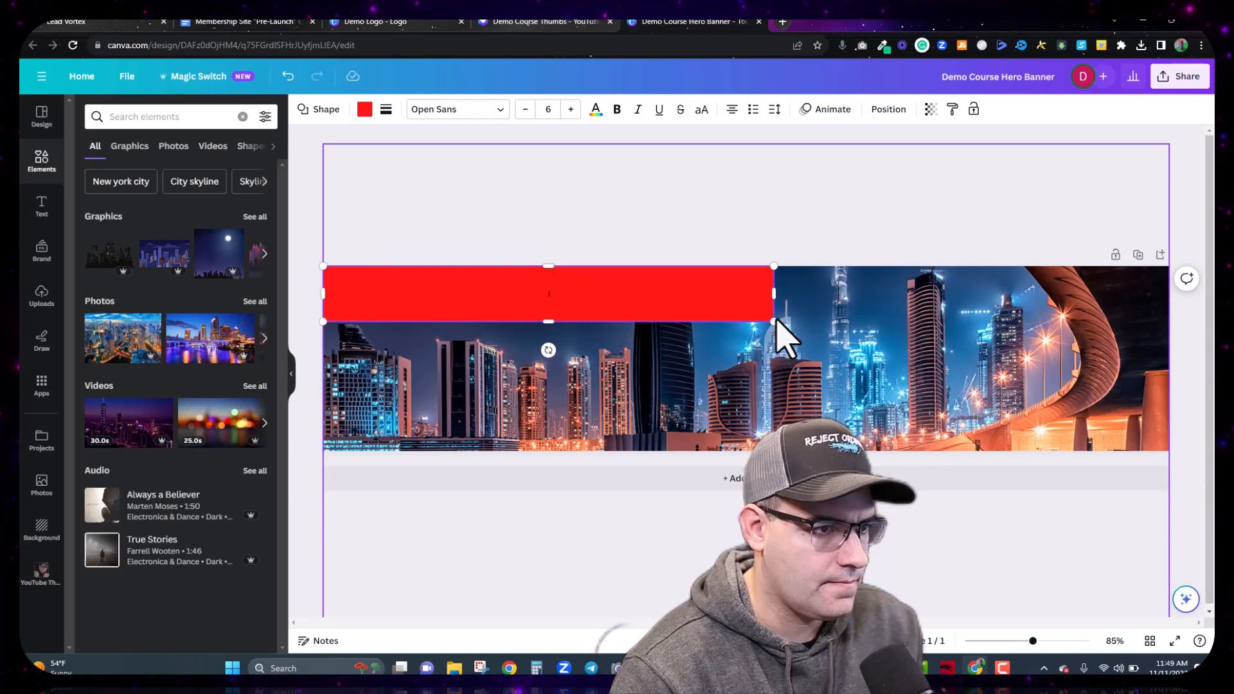
drag(774, 322, 1170, 463)
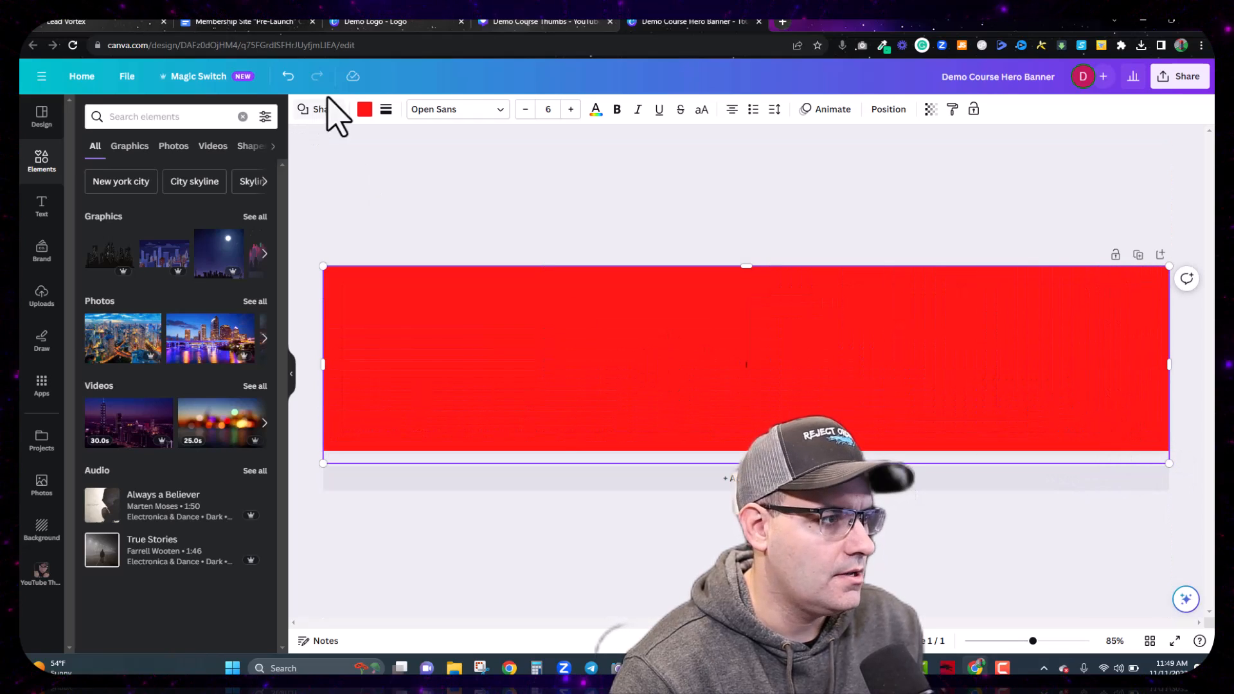
Step: Fill the rectangle black and set its transparency to 72
click(365, 114)
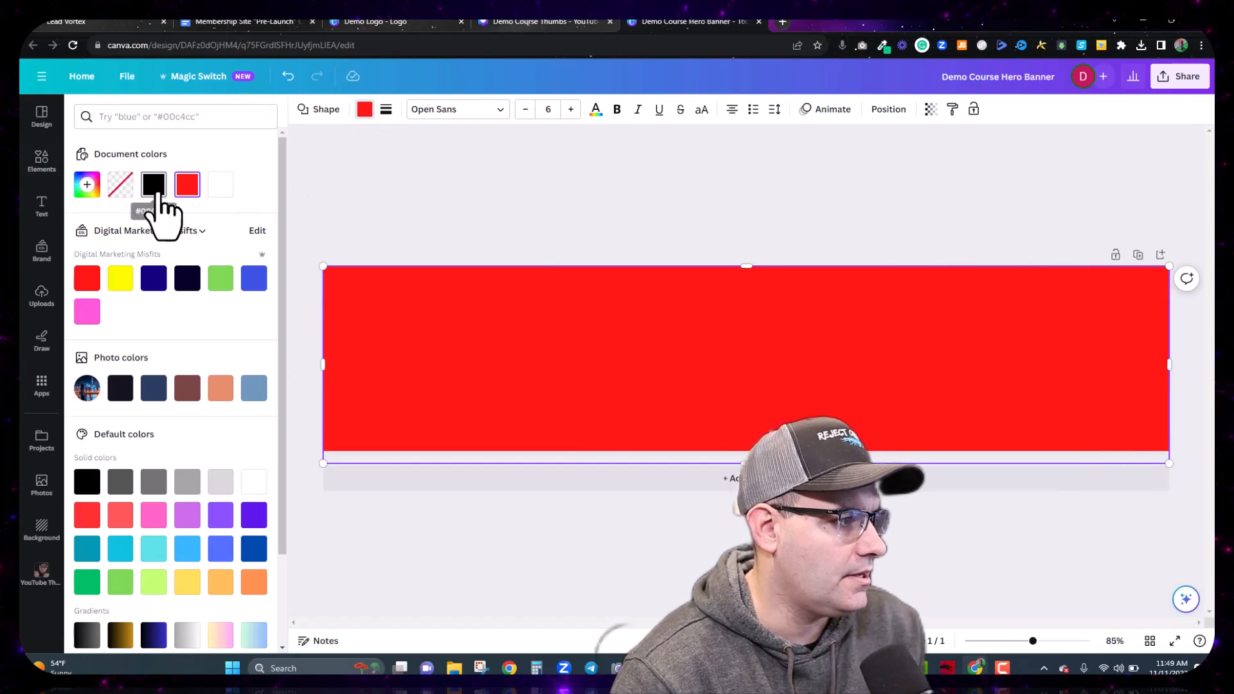
click(155, 186)
click(154, 188)
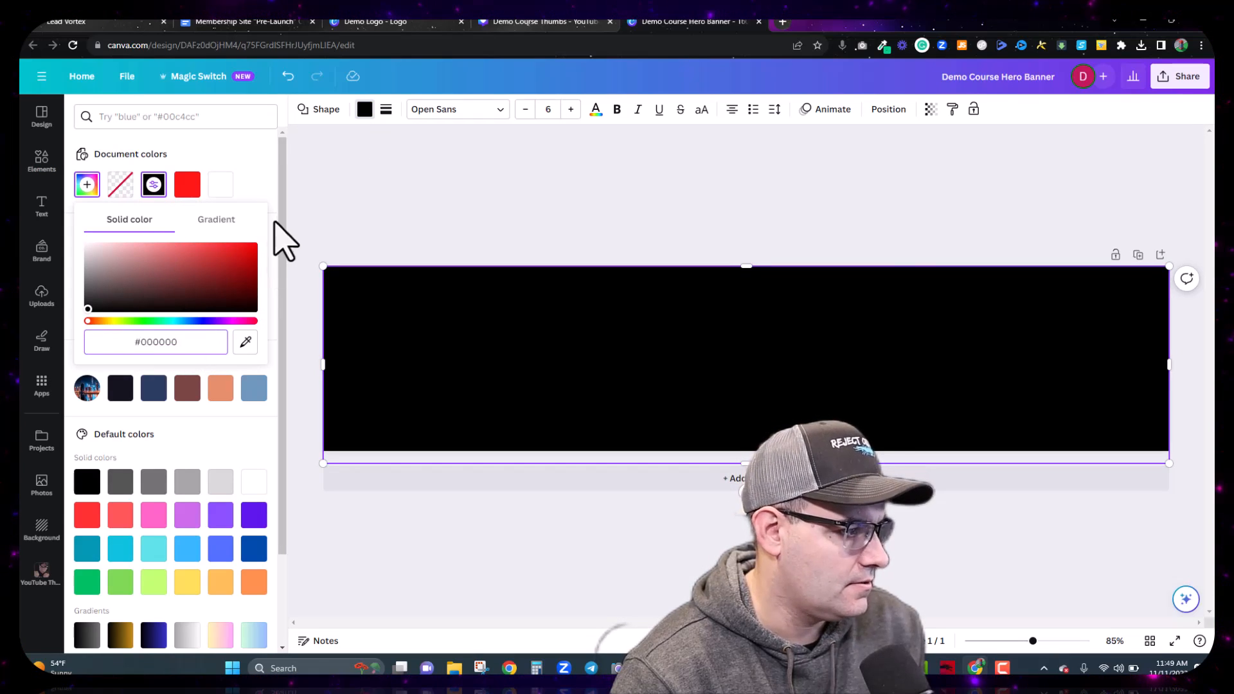
click(453, 370)
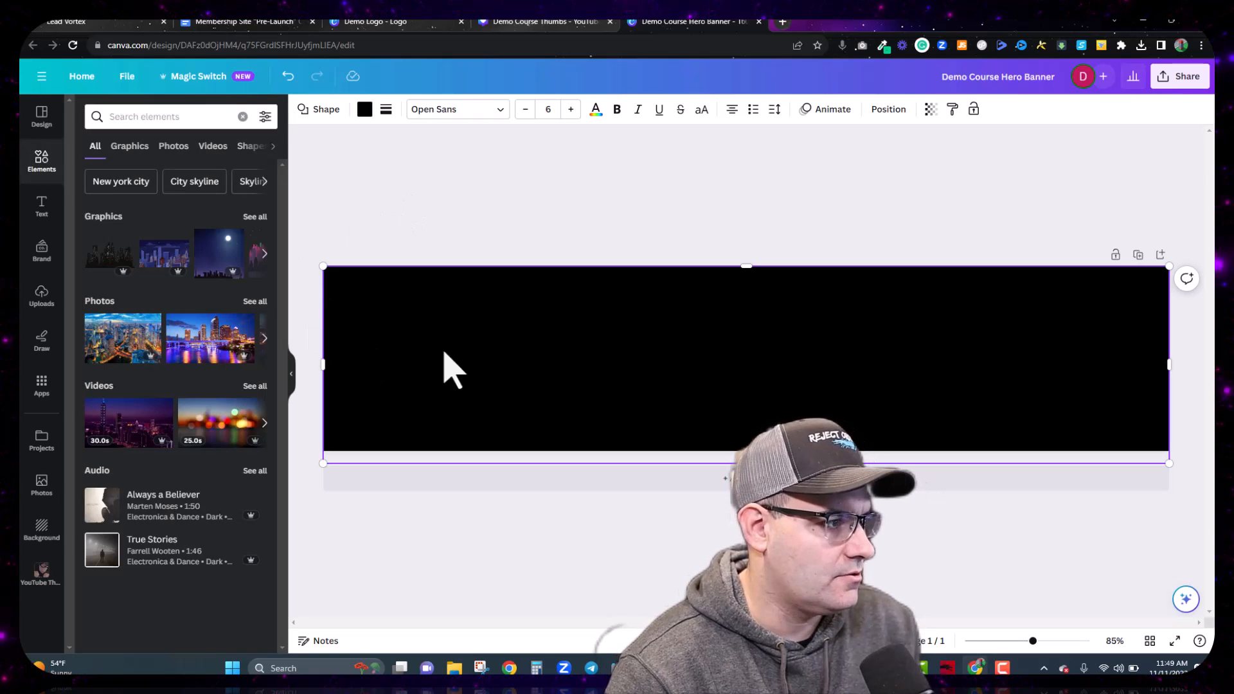
click(932, 112)
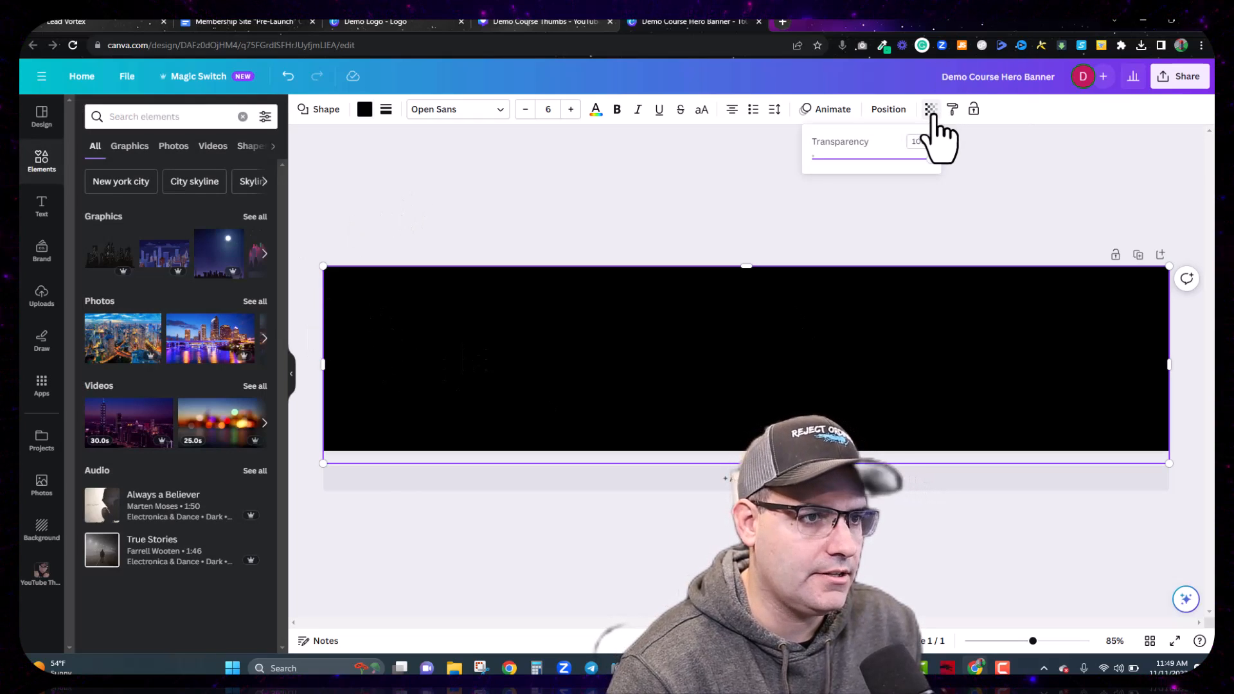
drag(931, 160, 895, 160)
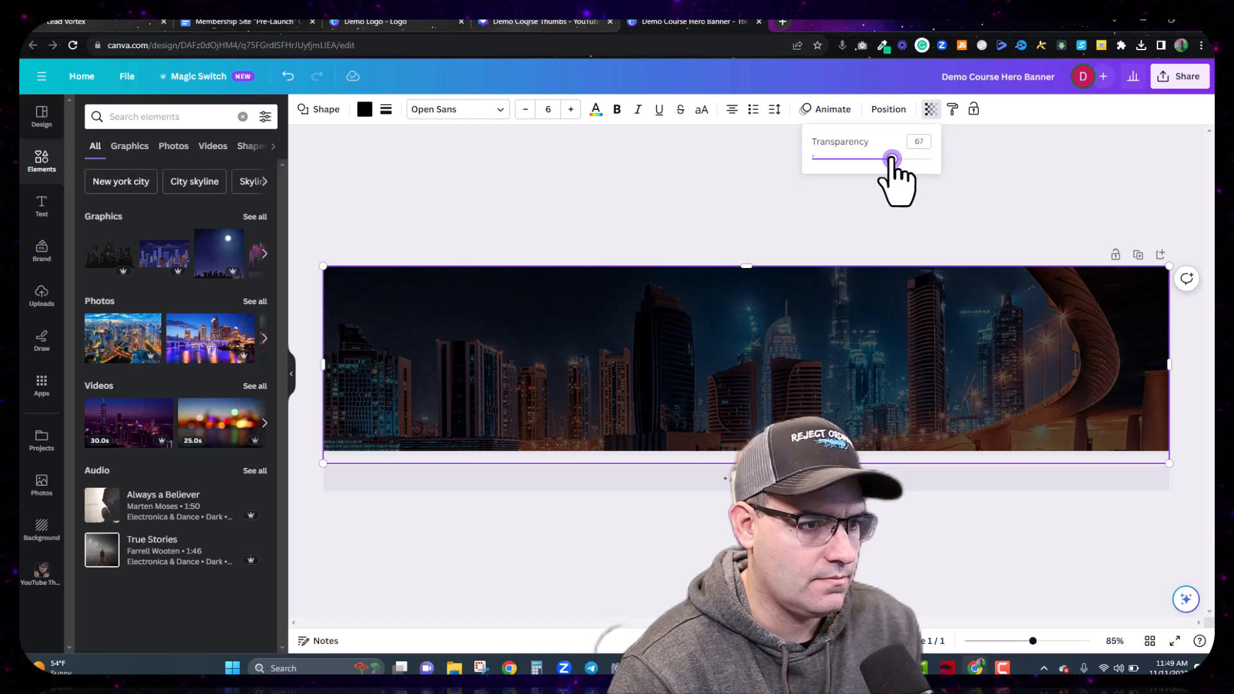
drag(901, 160, 897, 159)
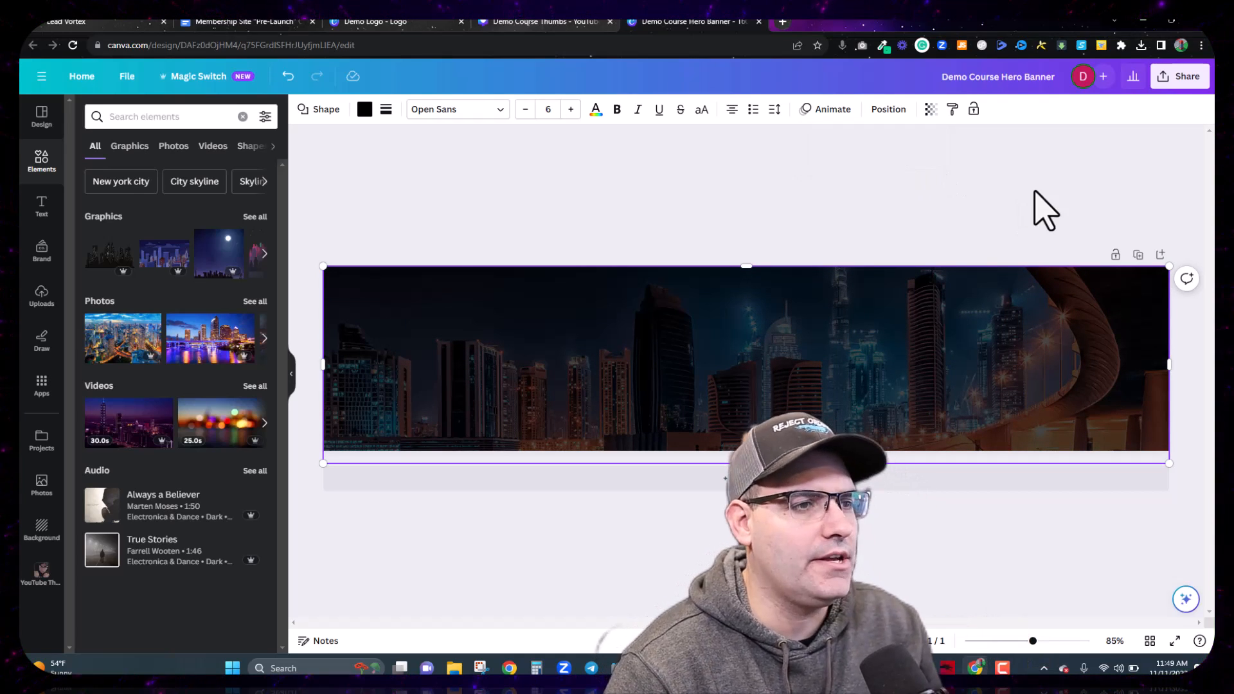
Step: Upload the Demo Logo file to Canva
click(40, 297)
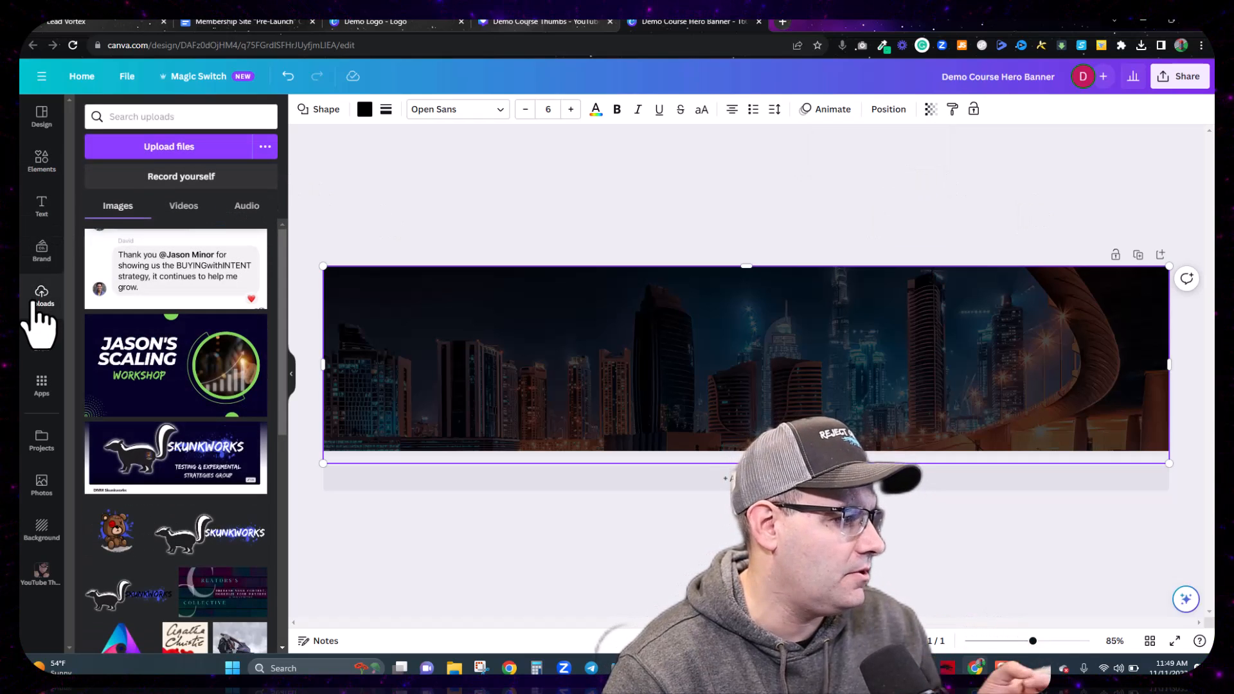
click(152, 155)
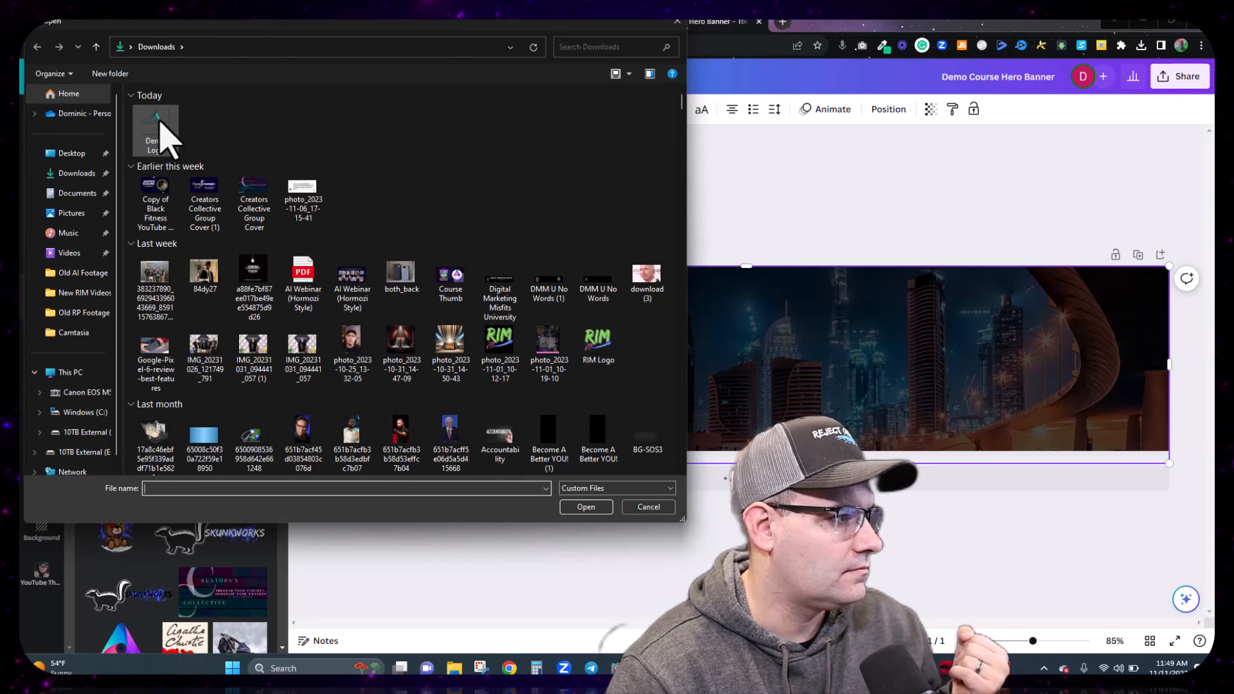
click(161, 123)
double_click(161, 124)
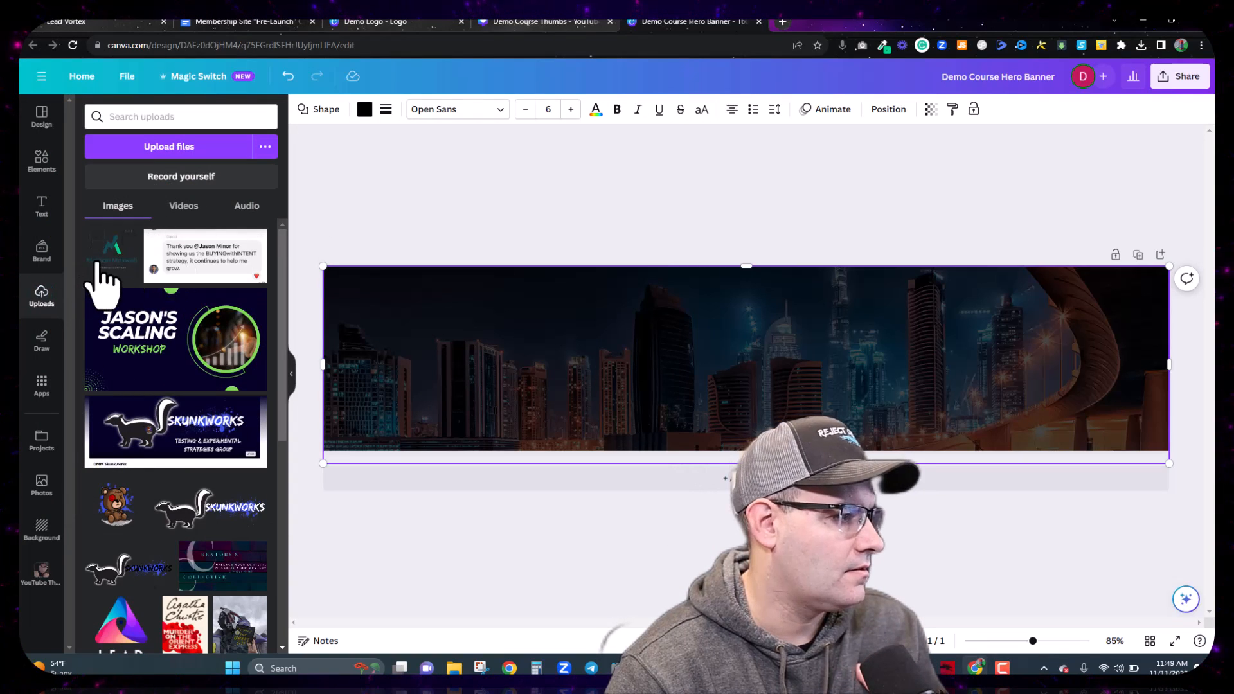
Step: Place the logo at the banner's upper-left and enlarge it to 272 × 272
click(117, 269)
drag(736, 360, 381, 331)
drag(442, 388, 483, 437)
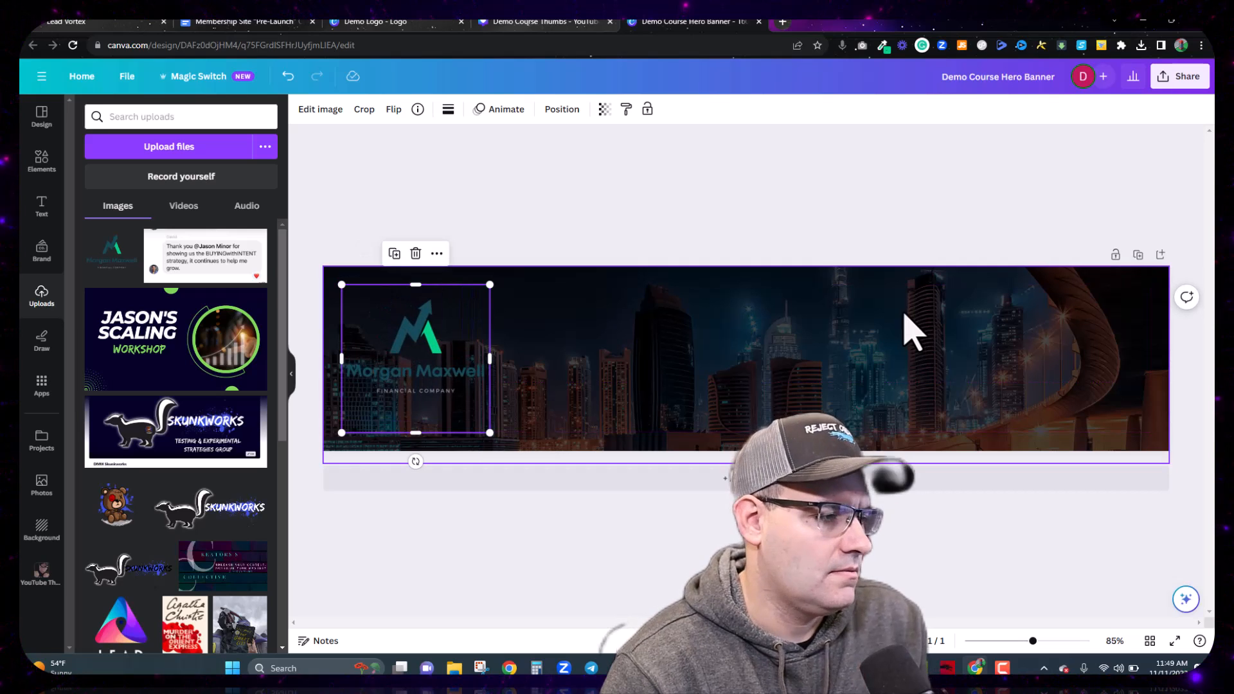
click(852, 294)
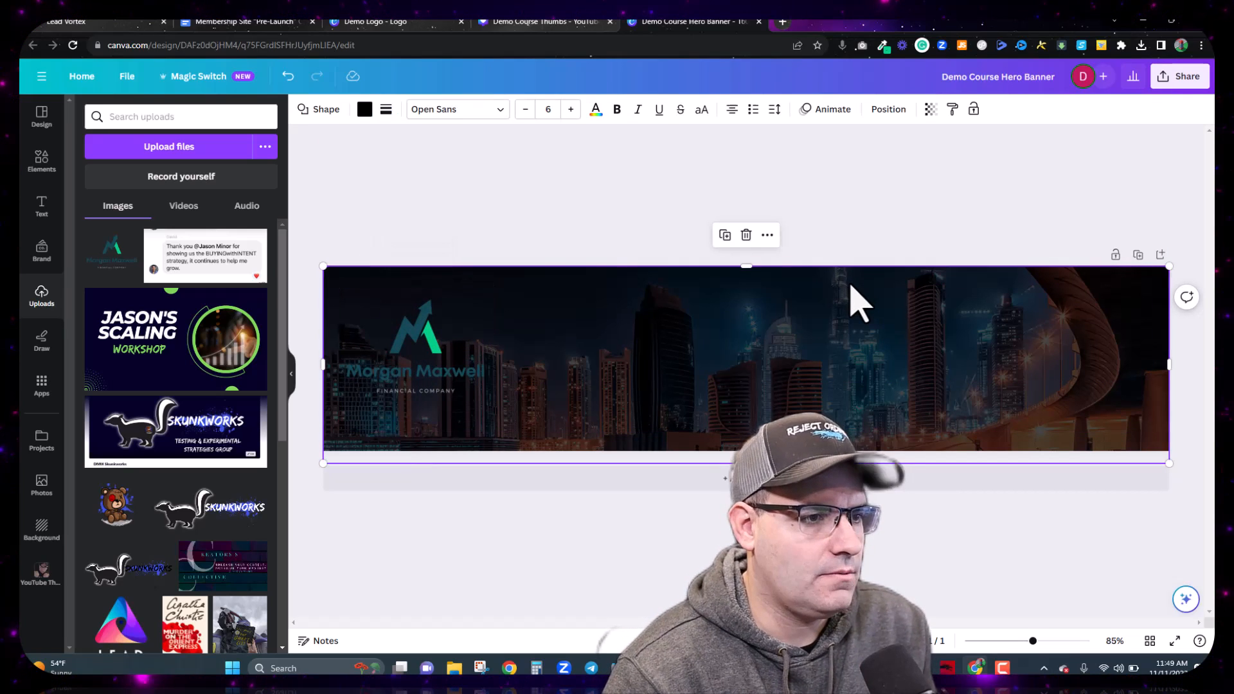
Step: Change the overlay rectangle's fill from black to white
click(363, 111)
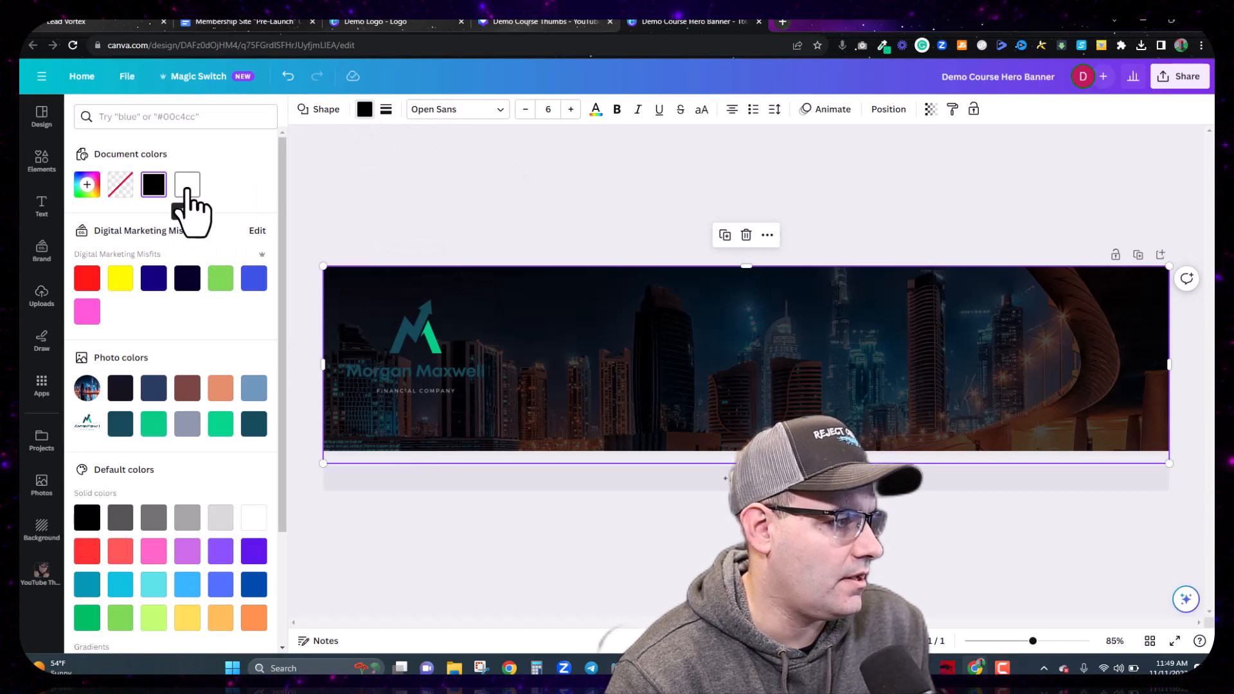
click(187, 185)
click(592, 225)
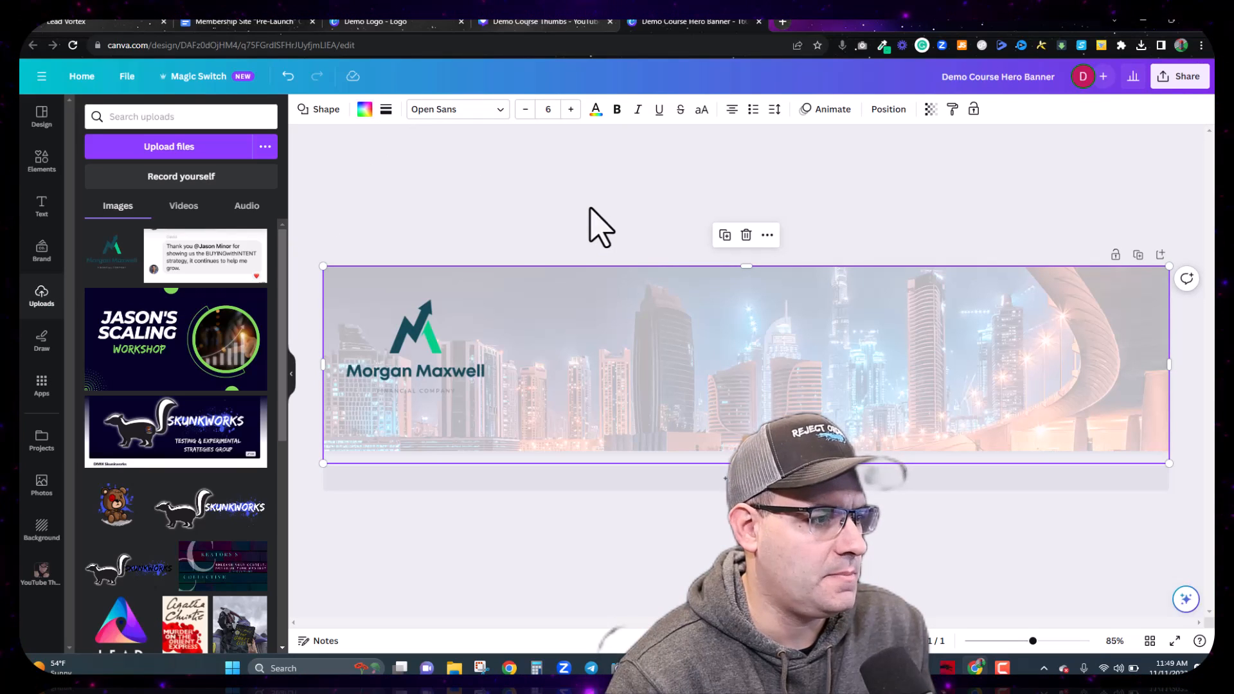
Step: Enlarge the logo to 304 × 304 and nudge it into position
click(415, 357)
drag(490, 432, 503, 457)
mouse_move(437, 353)
mouse_down()
mouse_move(424, 350)
mouse_move(437, 349)
mouse_up()
click(640, 227)
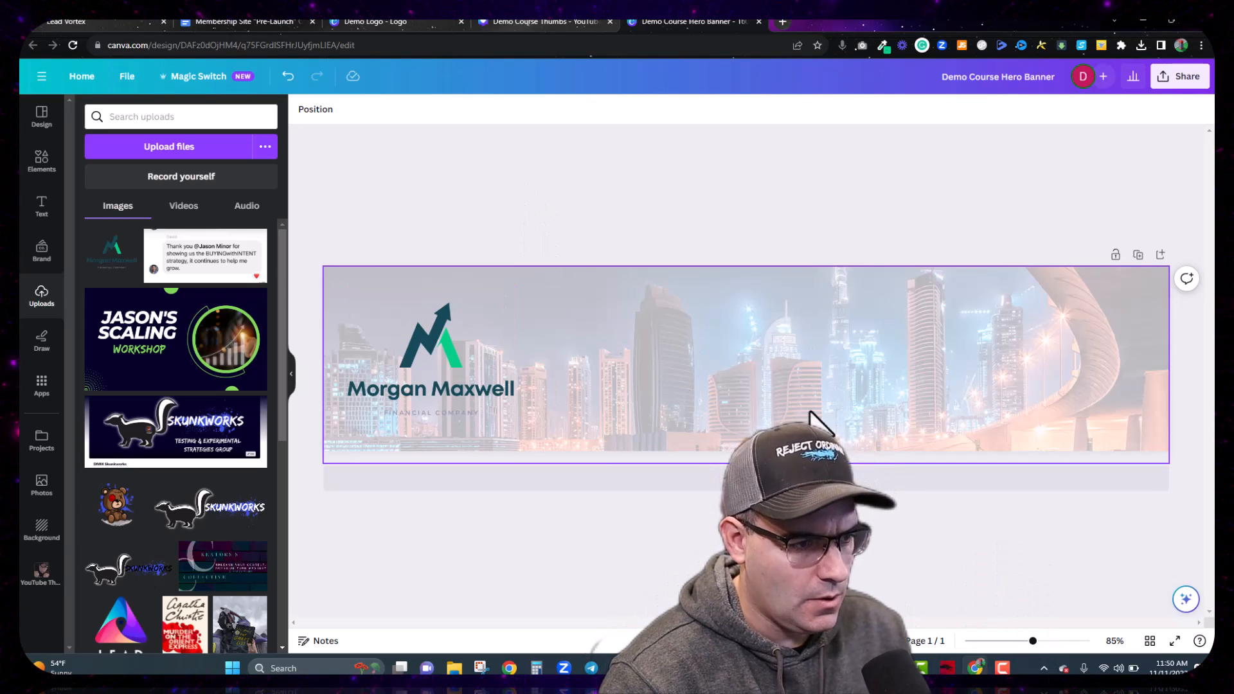
Step: Shrink the logo to 252 × 252 and shift it slightly lower
click(476, 418)
drag(519, 460, 474, 419)
mouse_move(441, 377)
mouse_down()
mouse_move(427, 367)
mouse_move(436, 377)
mouse_up()
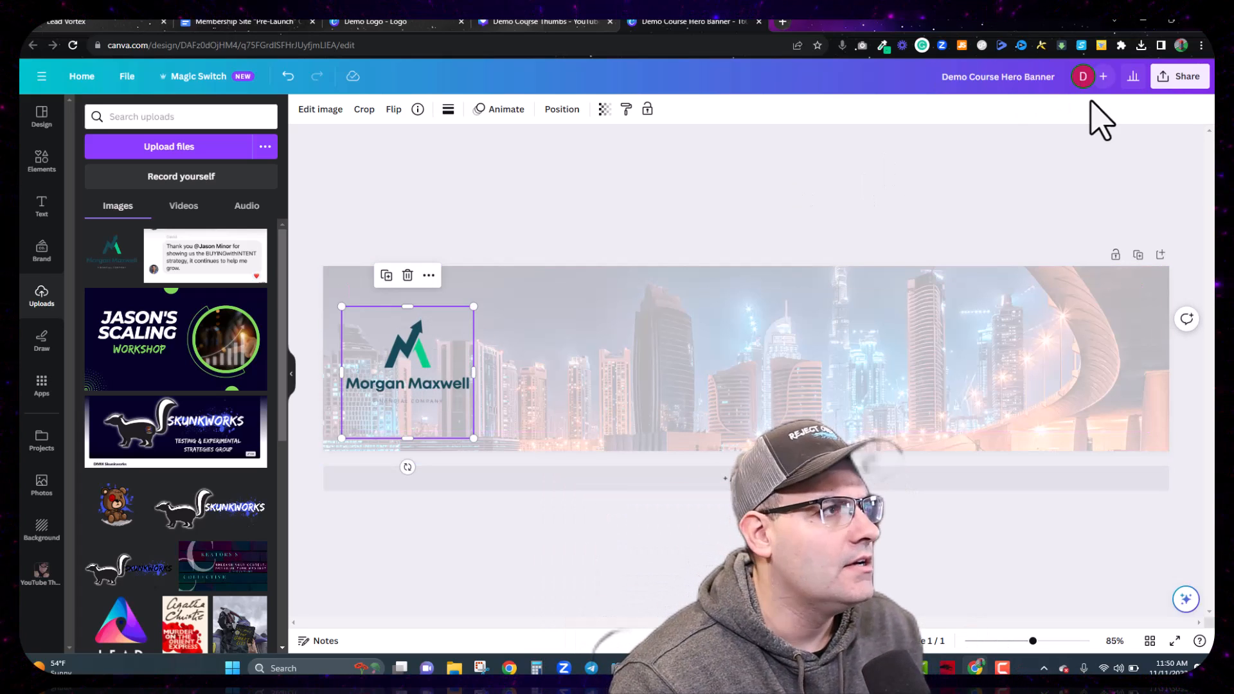
Step: Download the banner as a PNG, then switch to the pre-launch checklist tab
click(1180, 77)
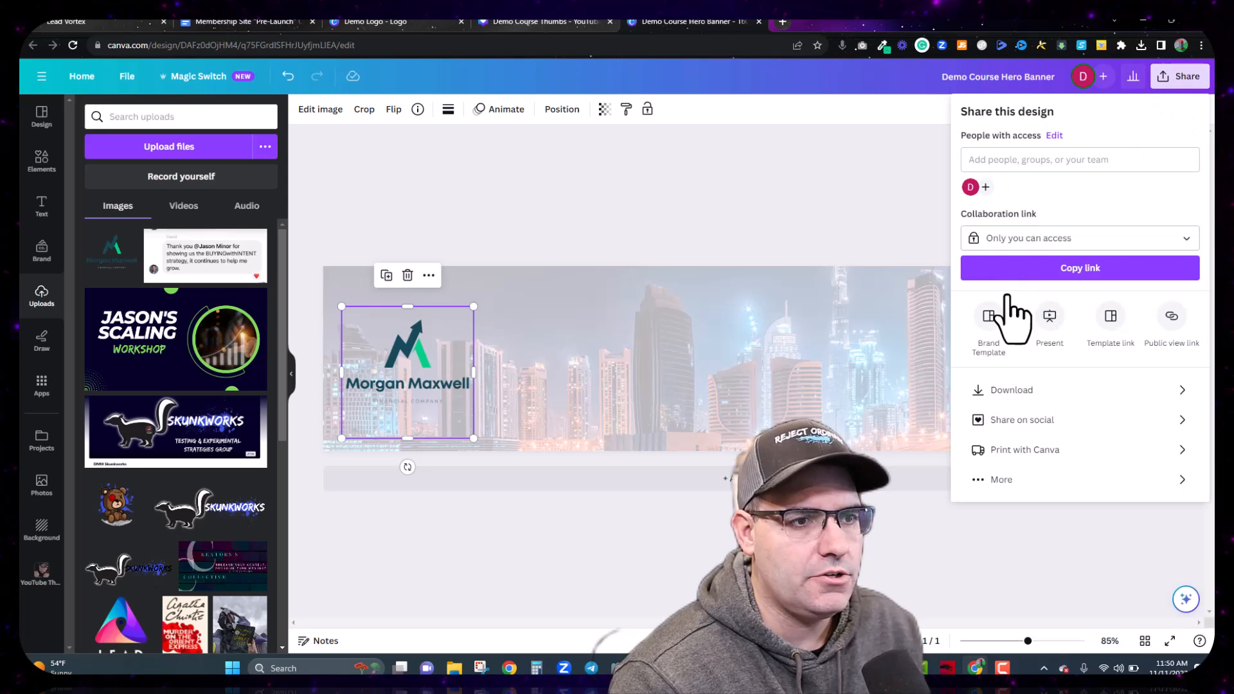
click(981, 389)
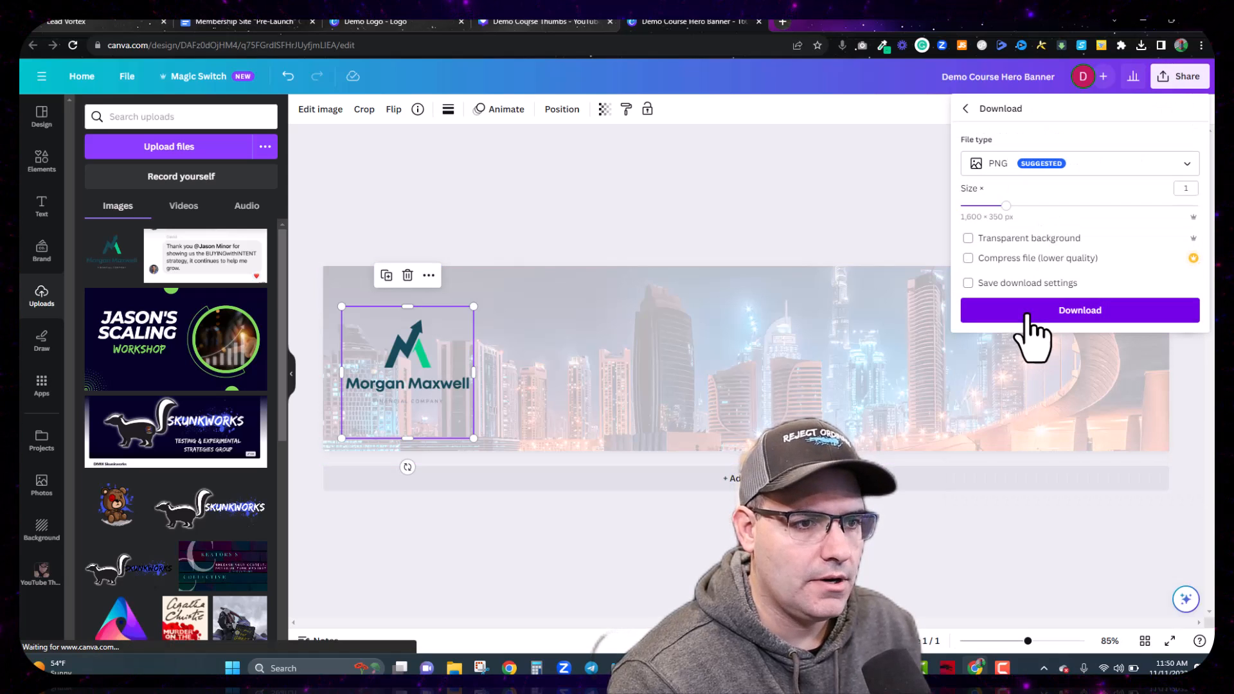
click(1027, 314)
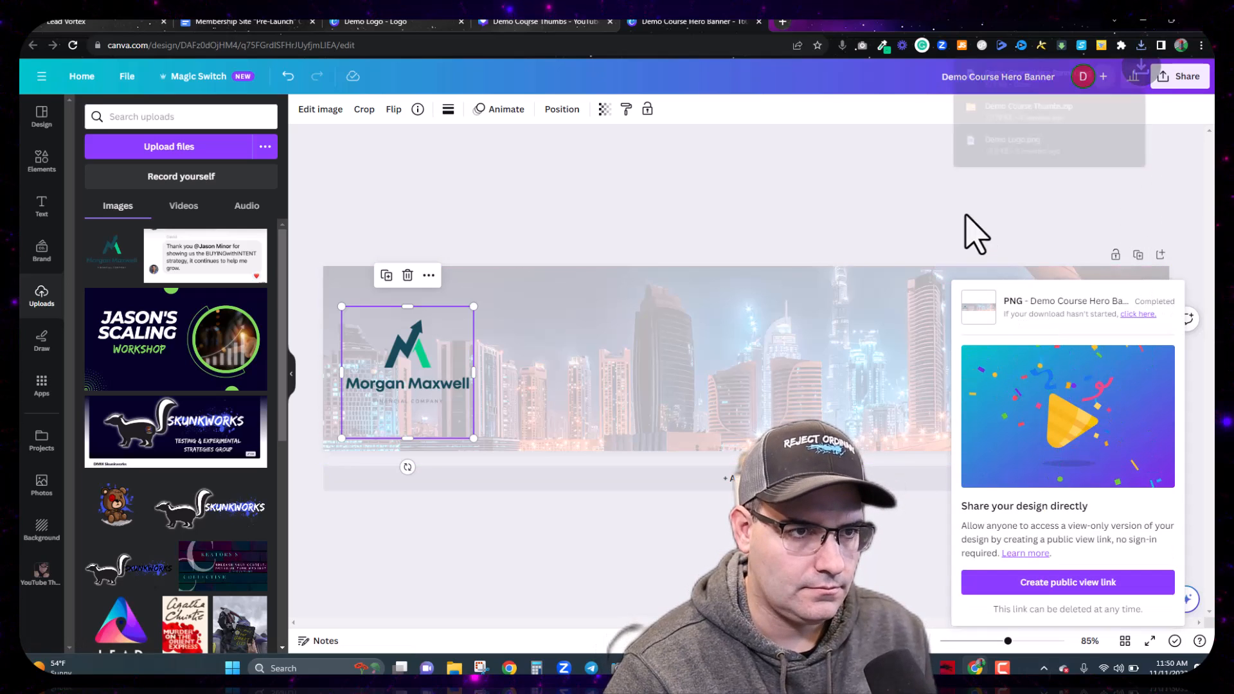
click(264, 23)
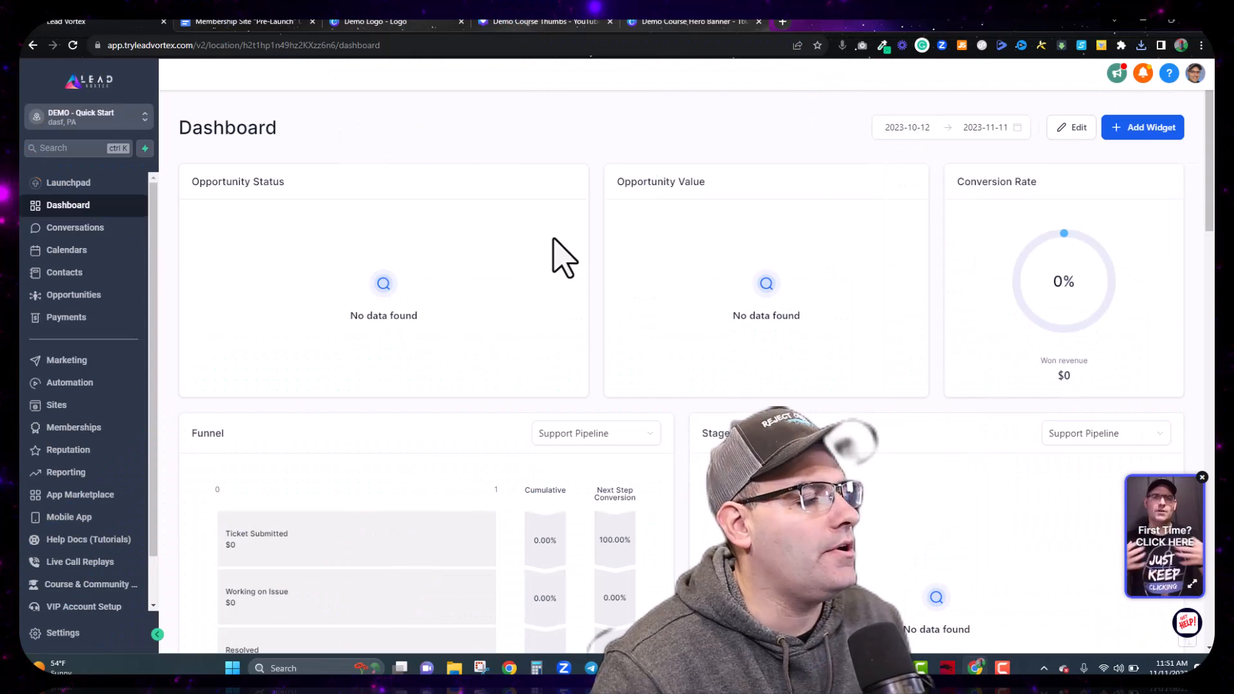
Step: Go to Memberships and choose Settings under the Courses tab
click(60, 434)
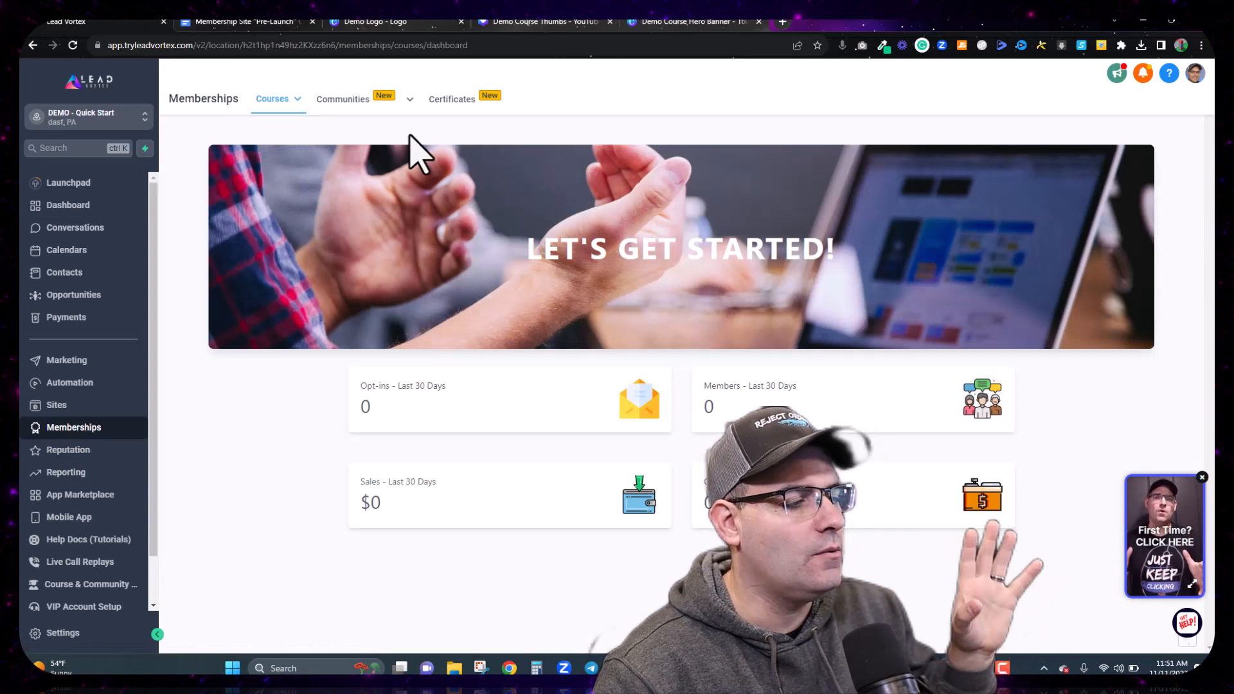
mouse_move(282, 102)
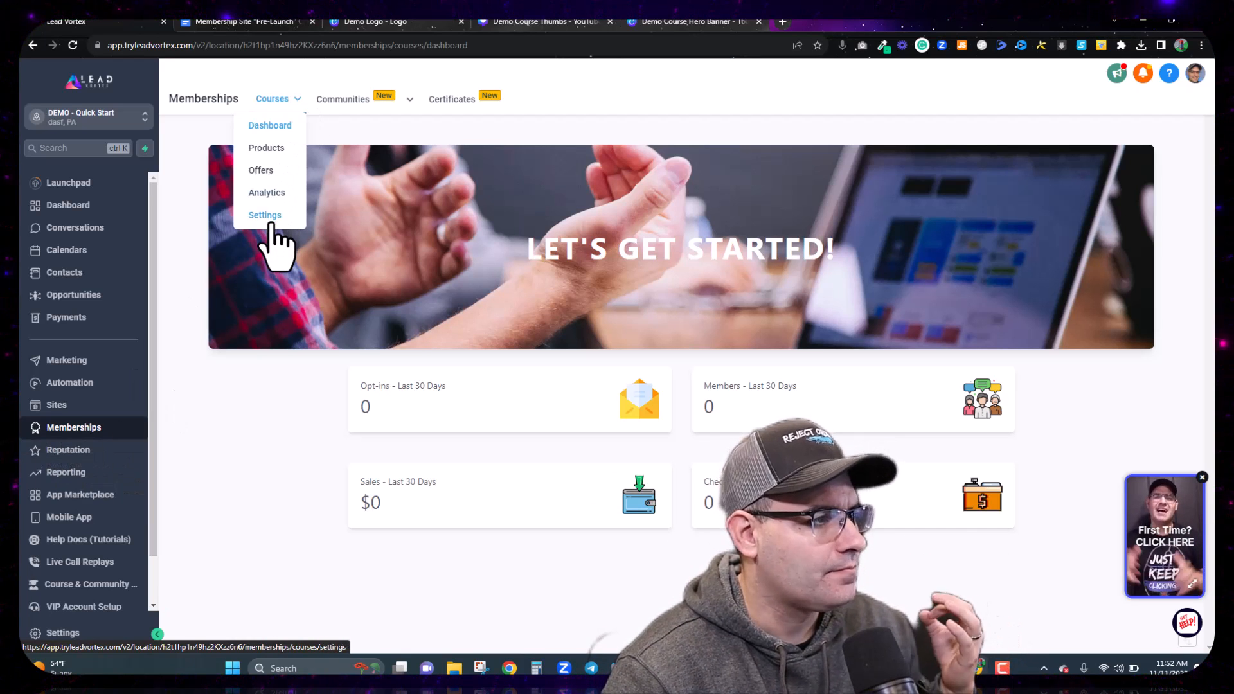
click(269, 219)
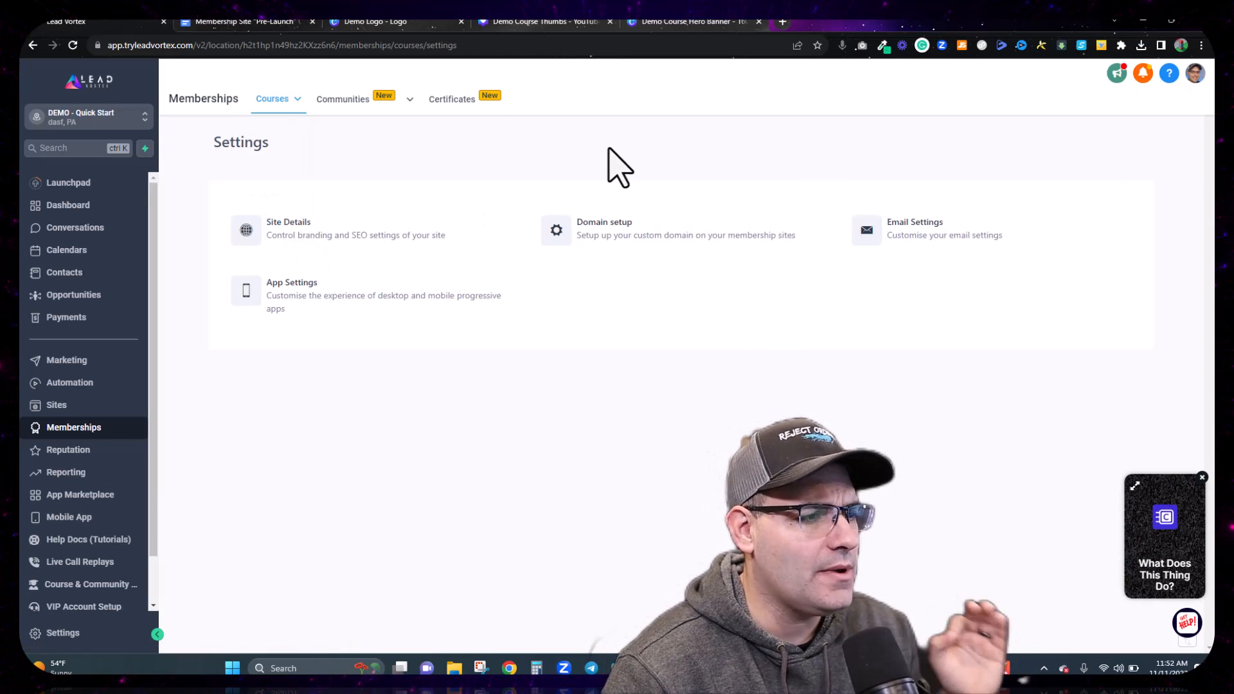
Step: Open Site Details, glancing at the Canva banner and pre-launch checklist
click(300, 233)
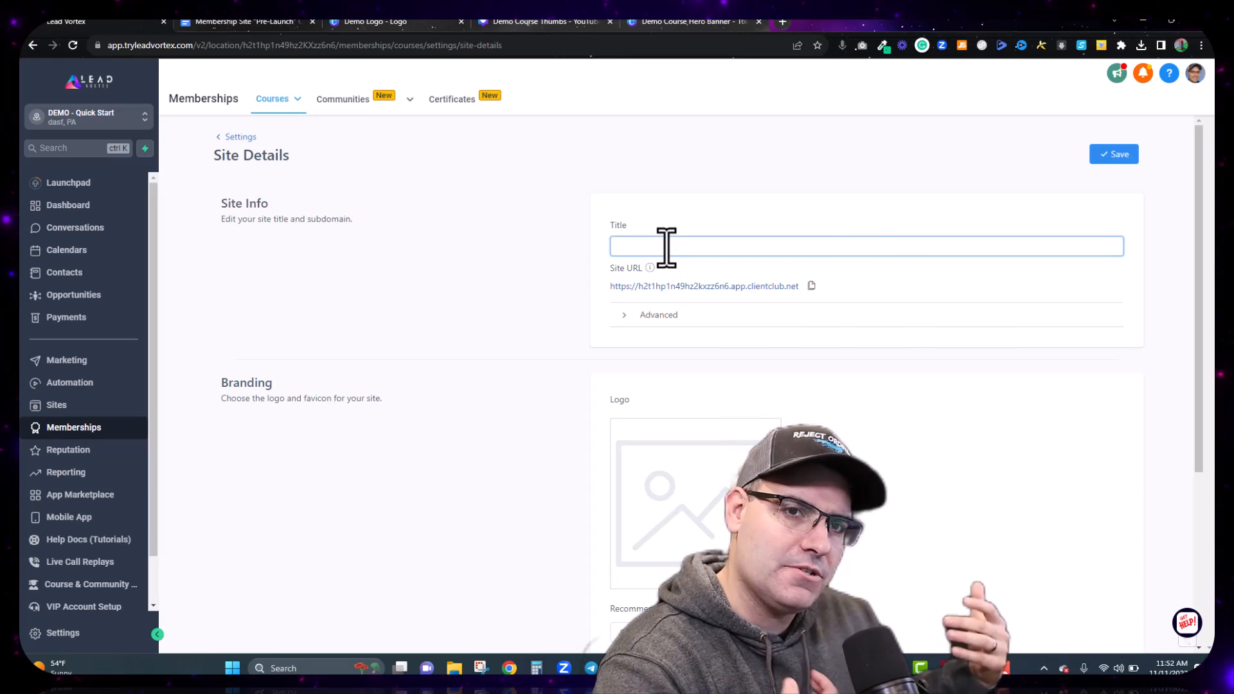
text(PEr)
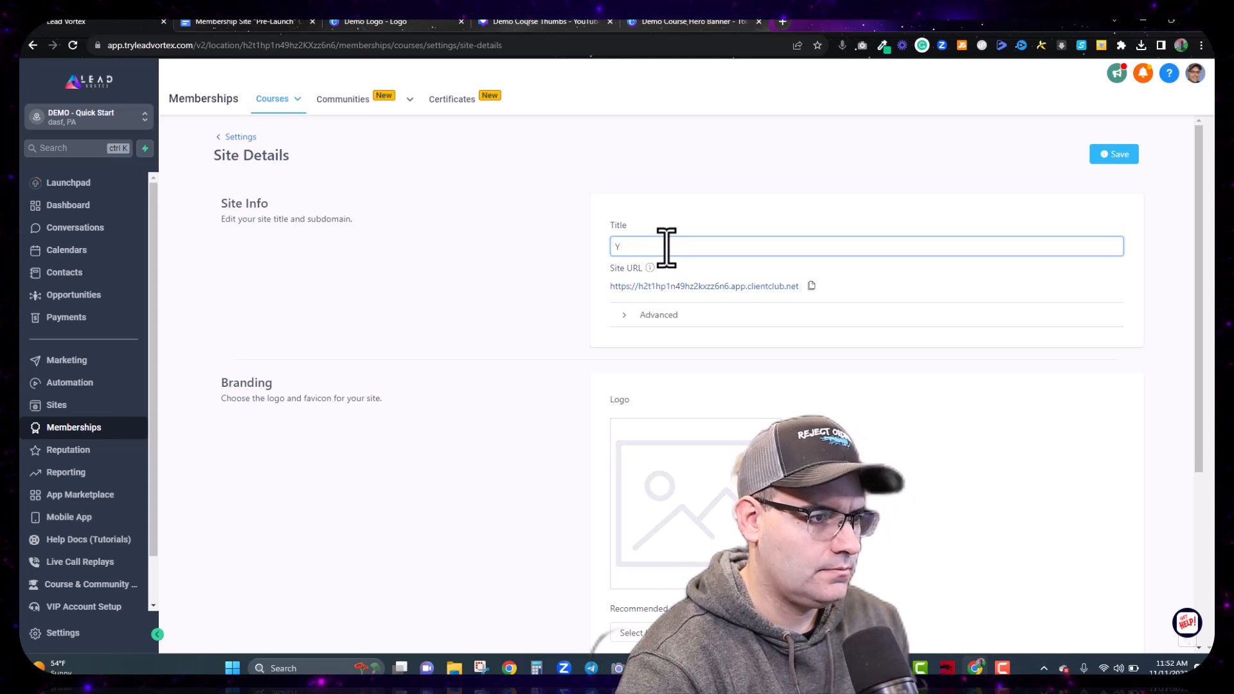
click(668, 23)
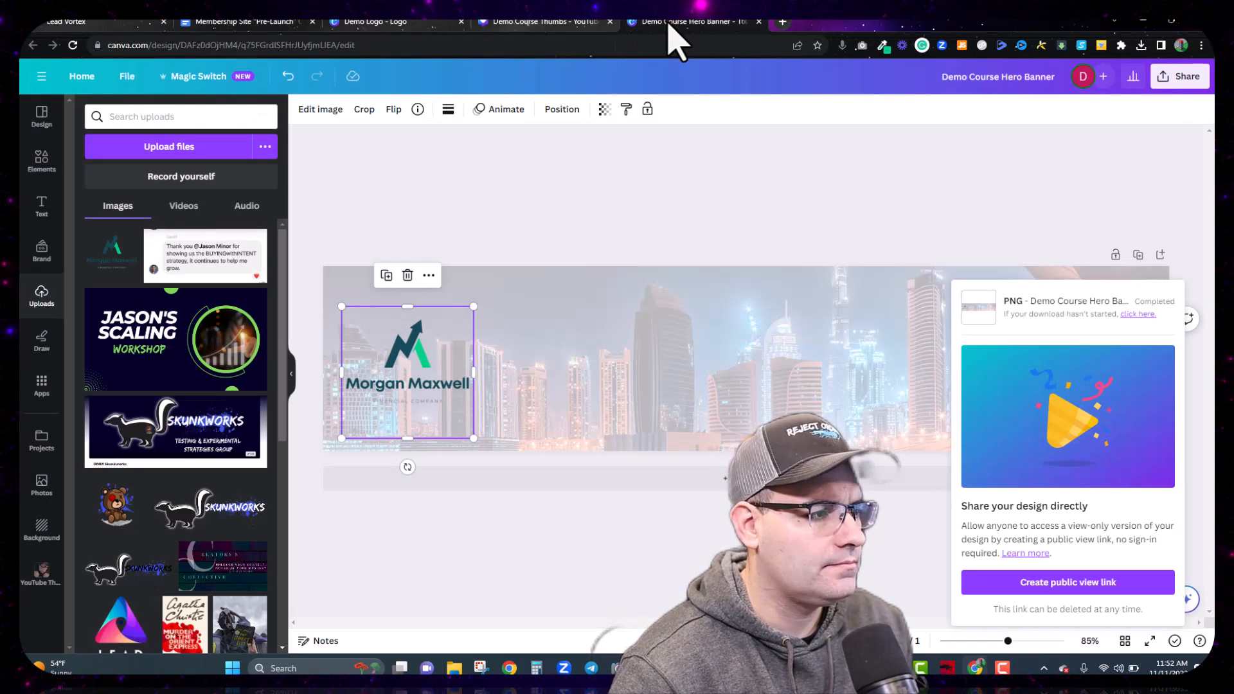
click(286, 25)
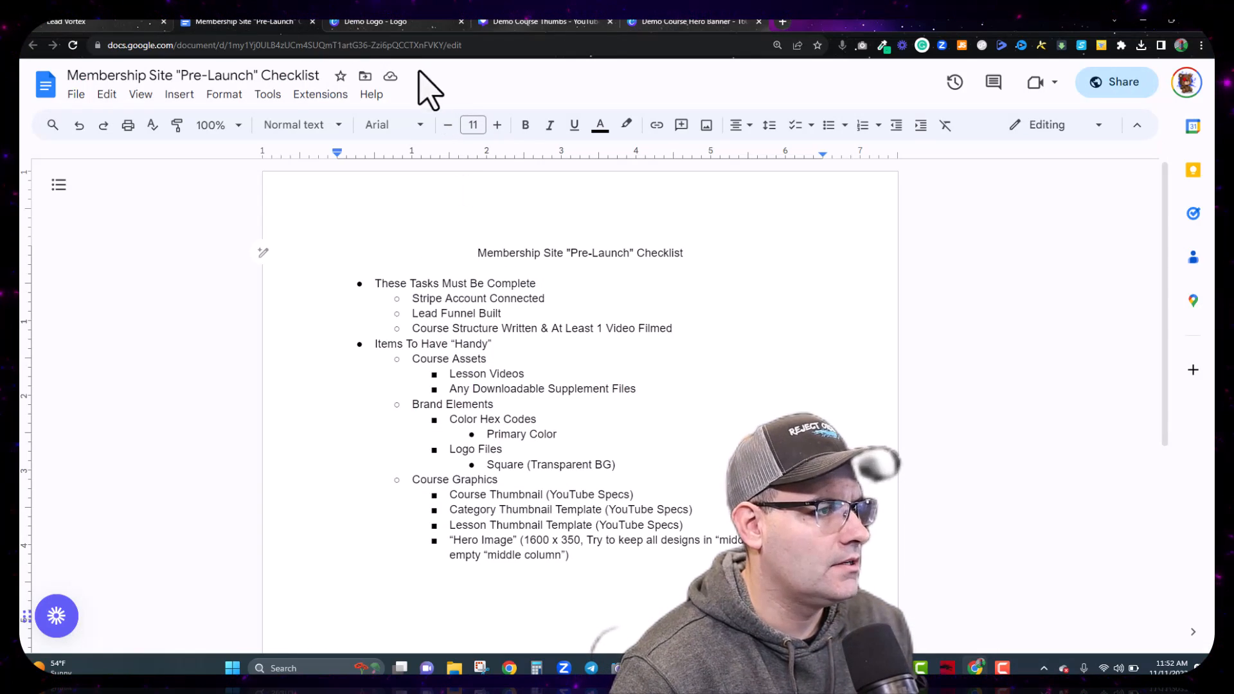
click(77, 22)
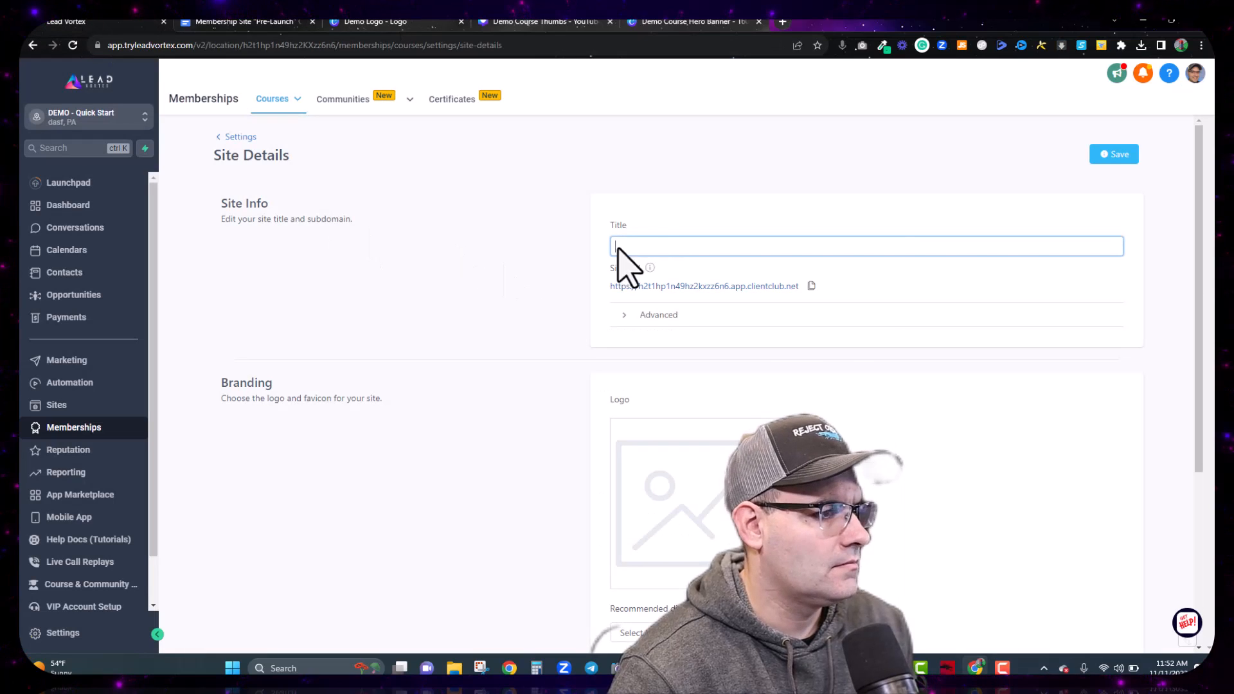
Step: Fill the Title field with the owner's name followed by 'Education'
click(659, 249)
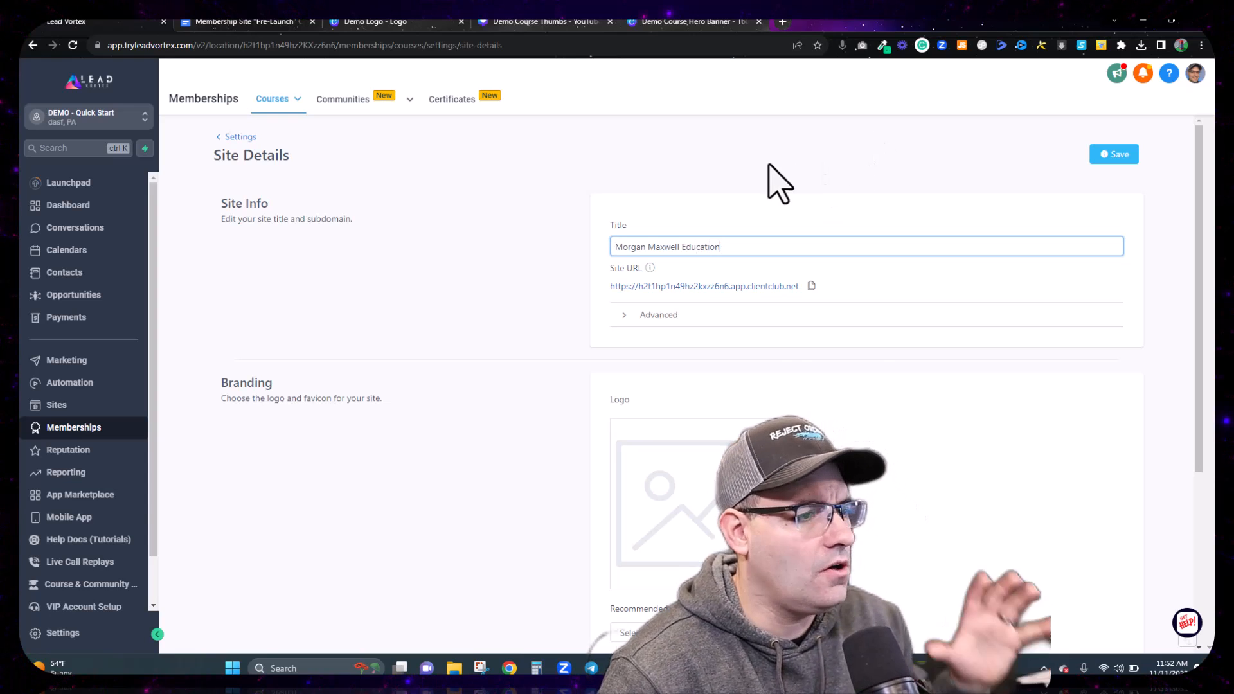
click(473, 281)
scroll(474, 289, down, 1)
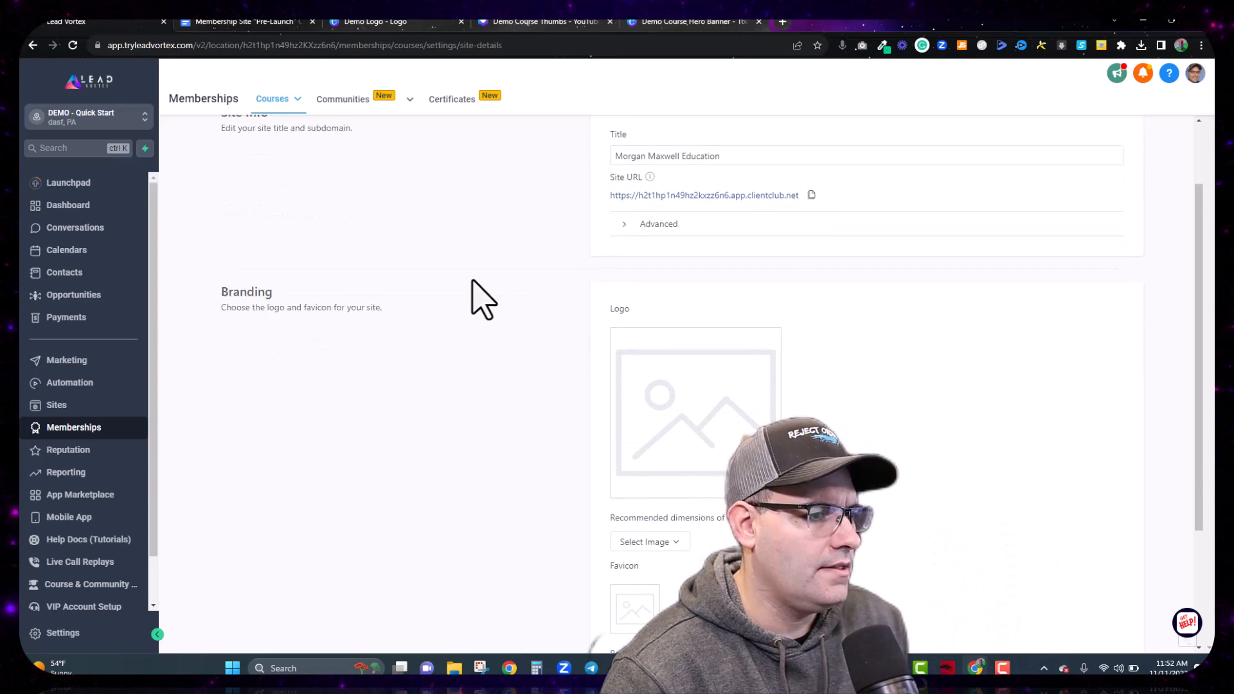
scroll(611, 210, up, 1)
click(685, 246)
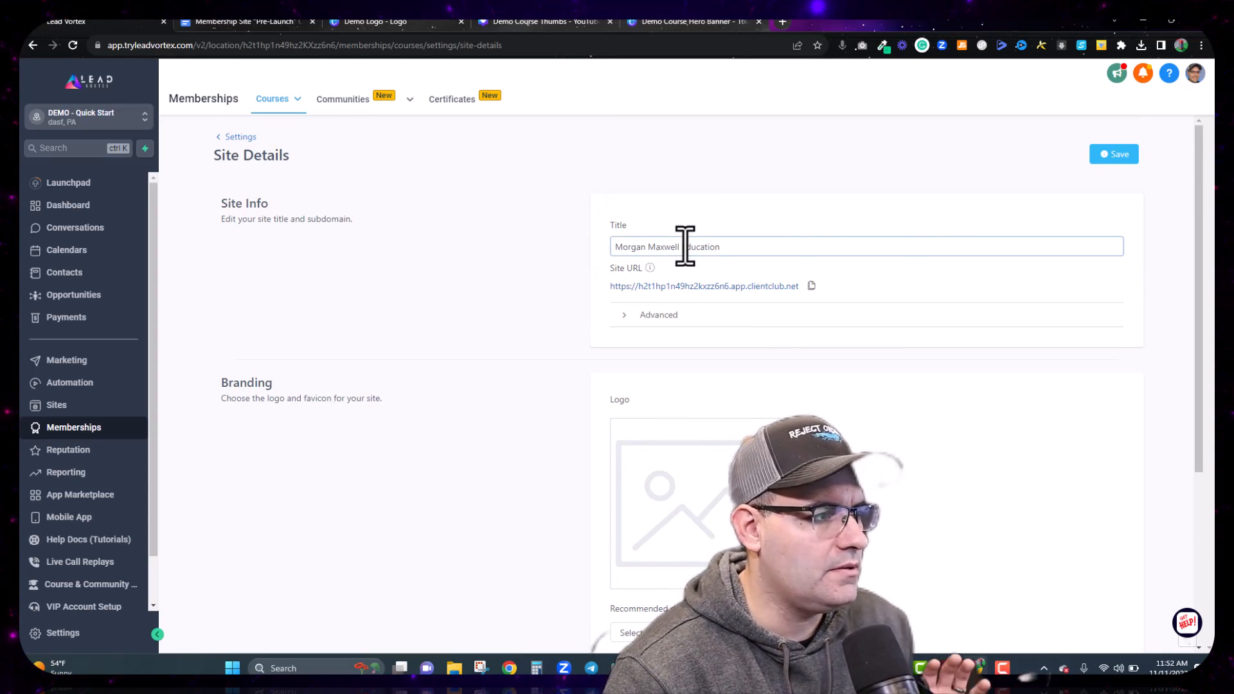
scroll(675, 243, down, 3)
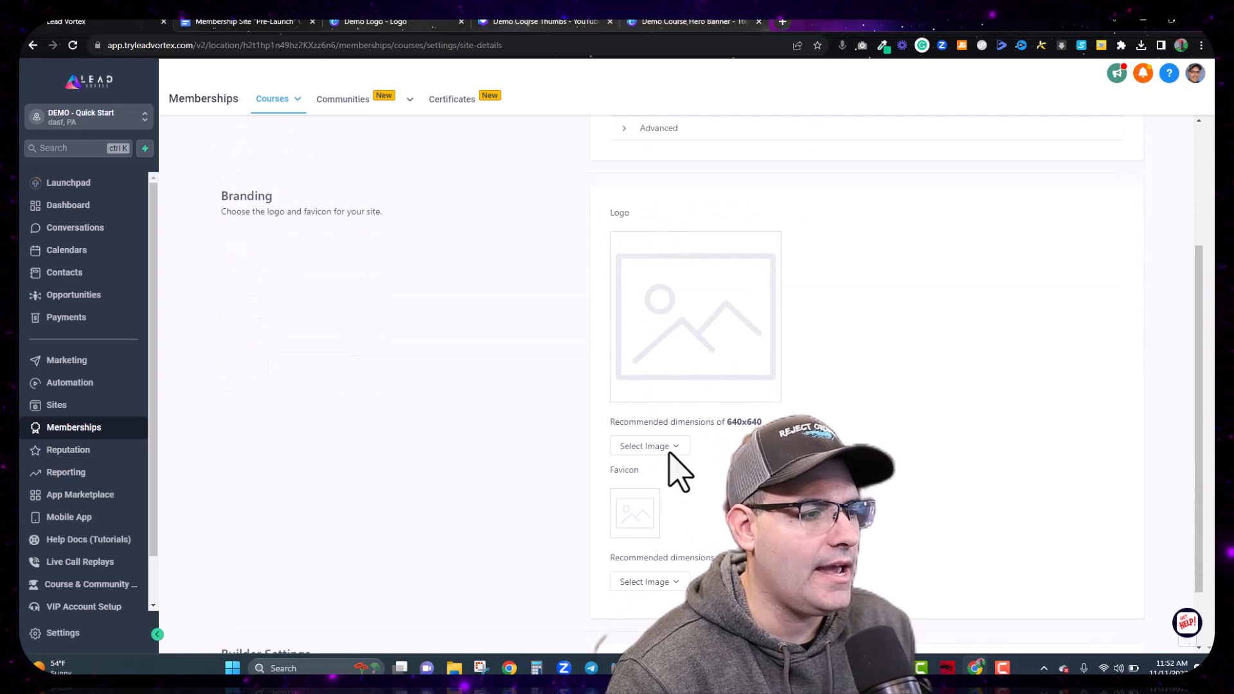
Step: Upload the Demo Logo file as the site logo
click(663, 477)
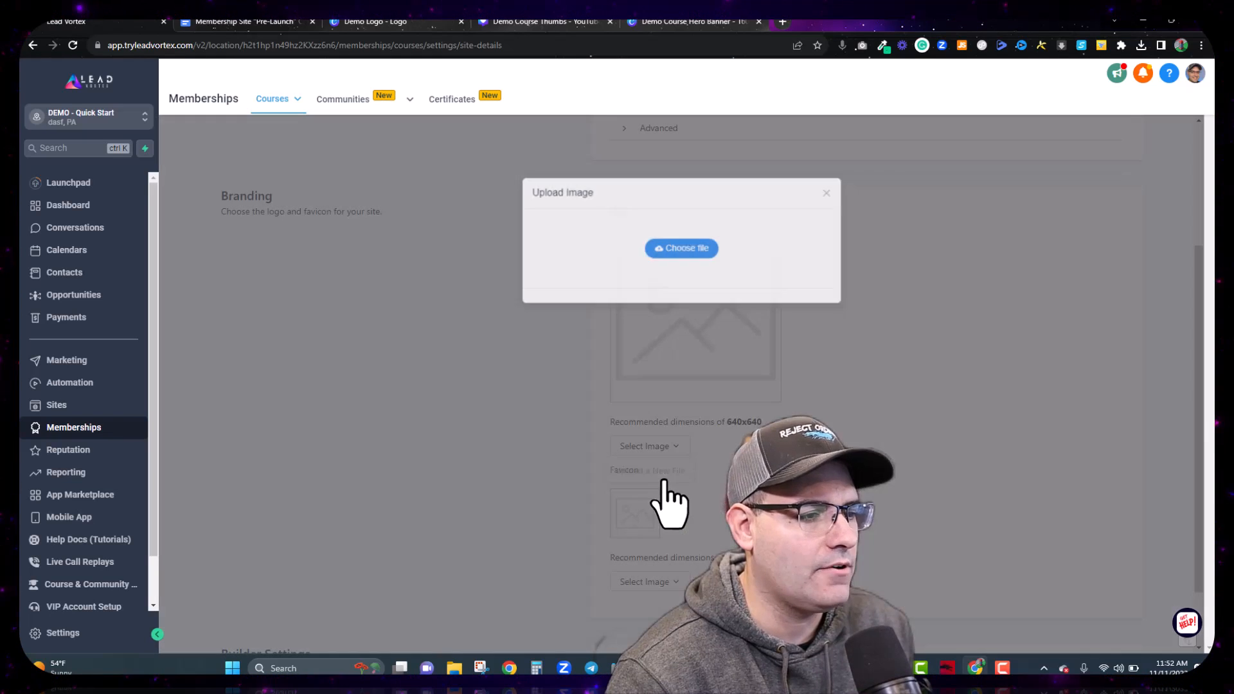
click(702, 251)
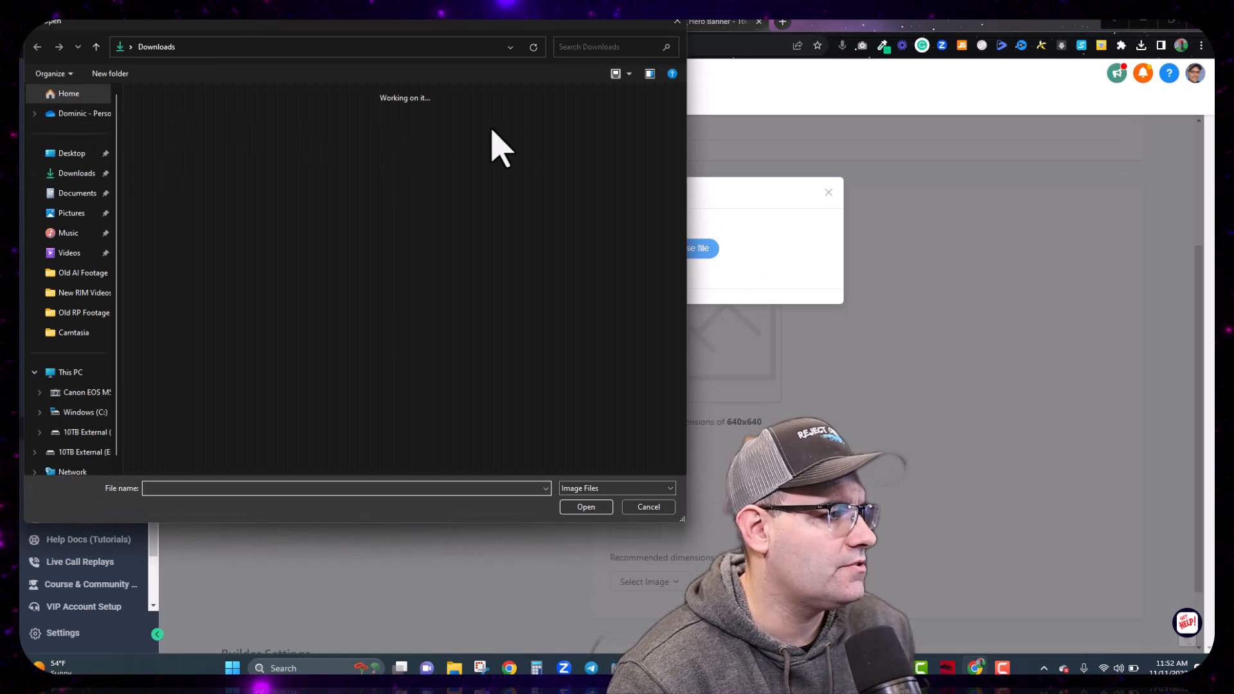
double_click(213, 121)
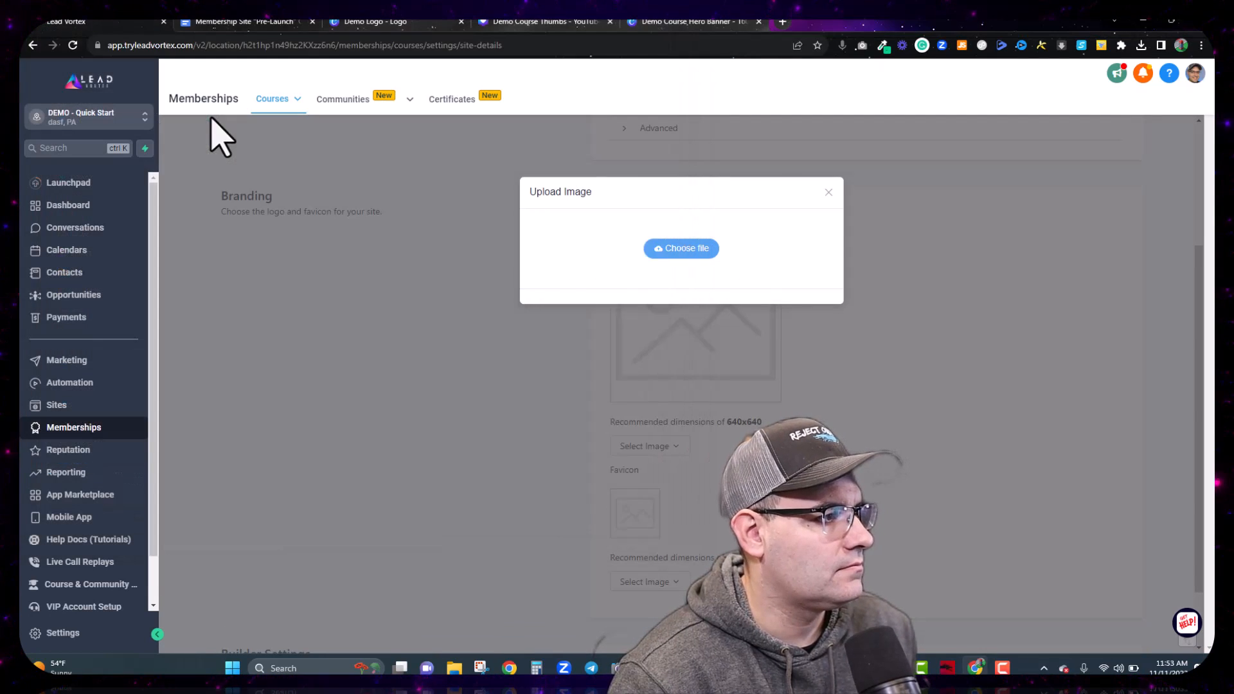
click(716, 493)
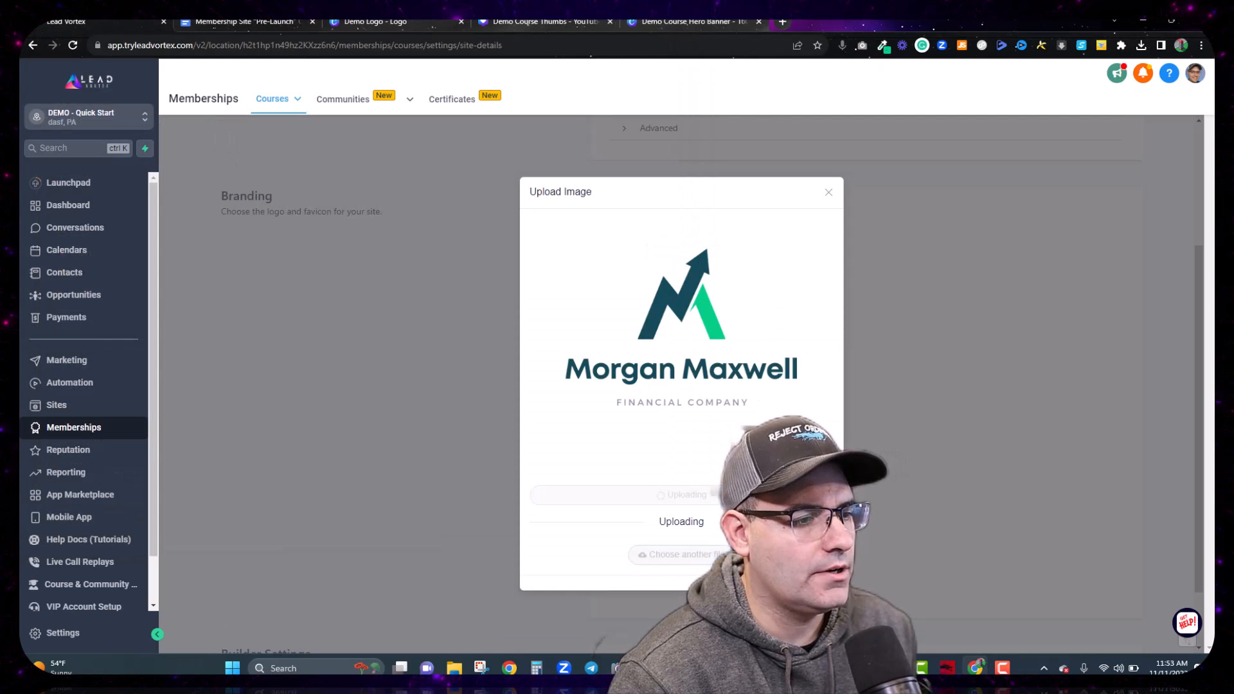
scroll(857, 368, down, 2)
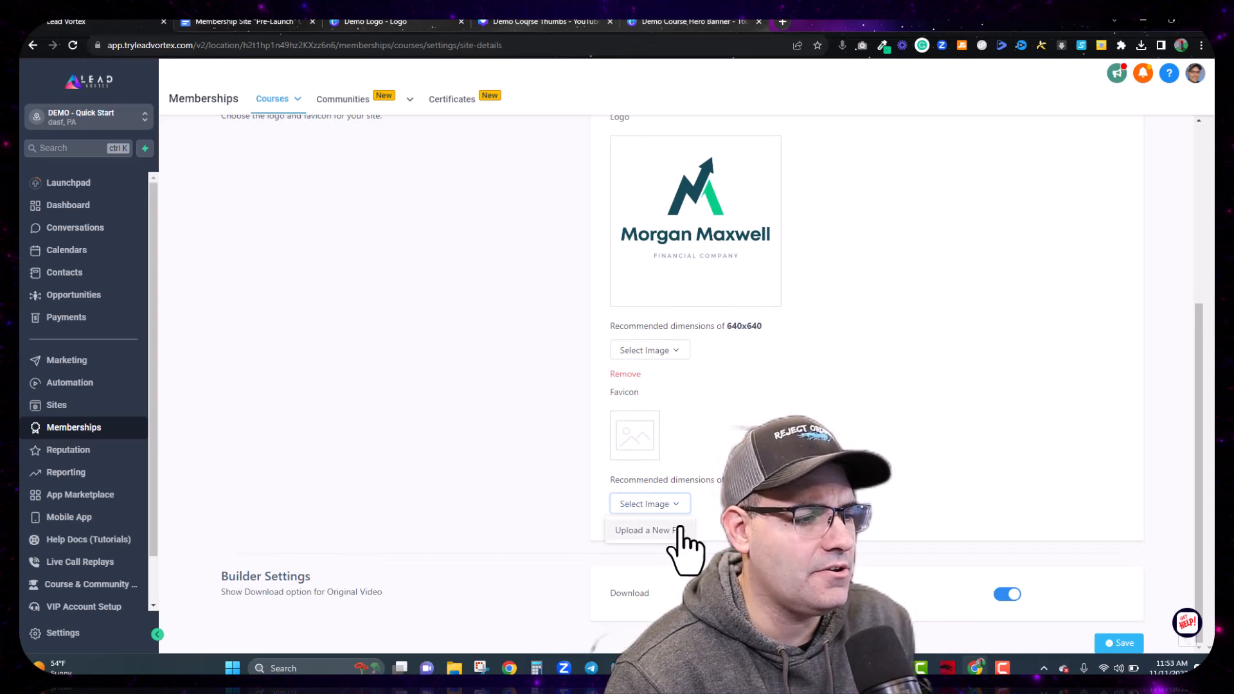
Step: Upload the same Demo Logo file as the site favicon
click(643, 530)
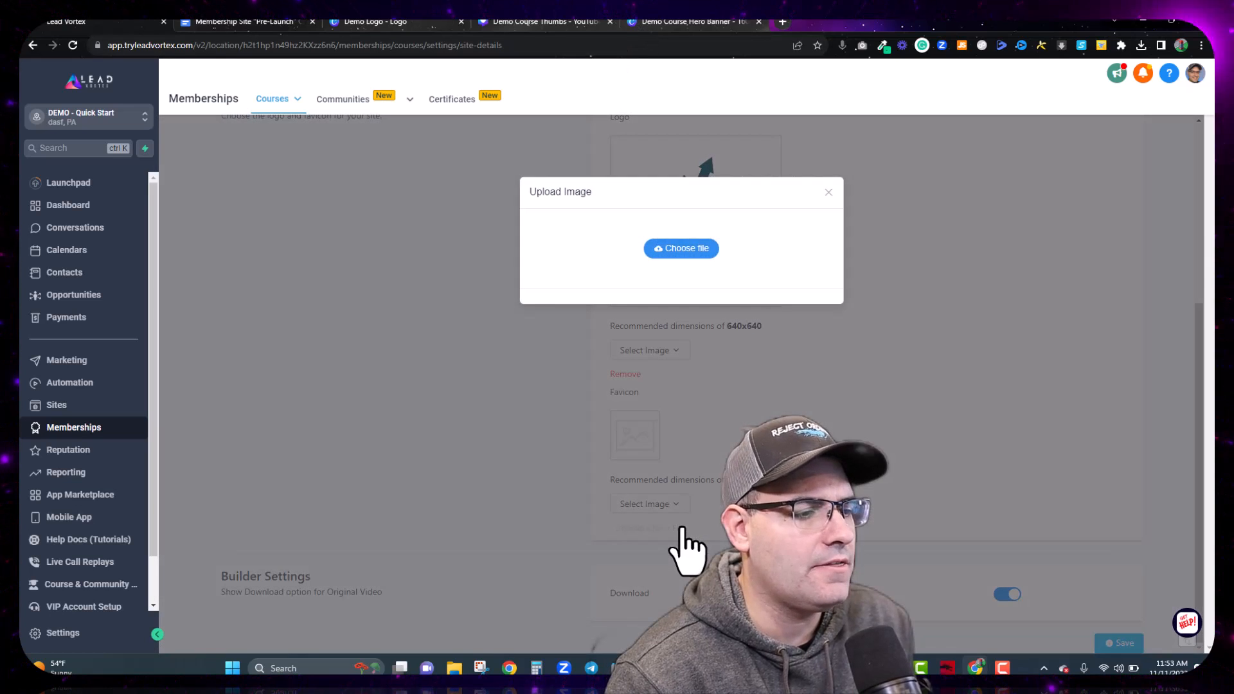
click(704, 248)
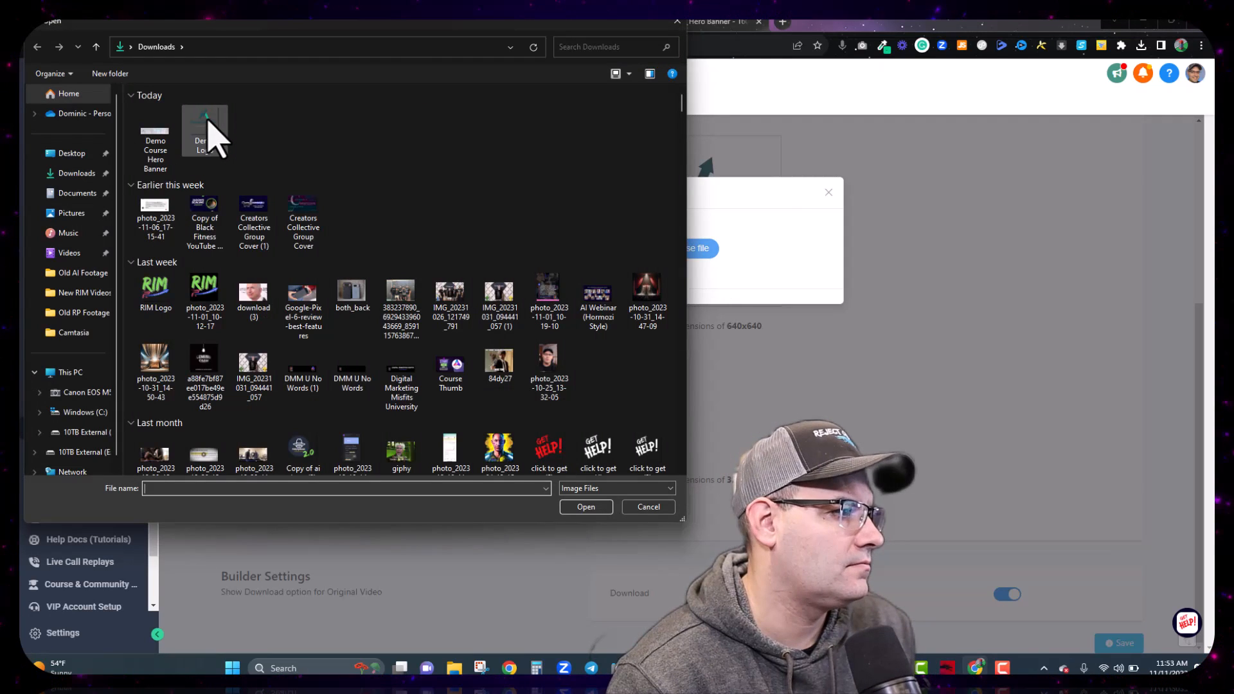
double_click(207, 123)
click(683, 496)
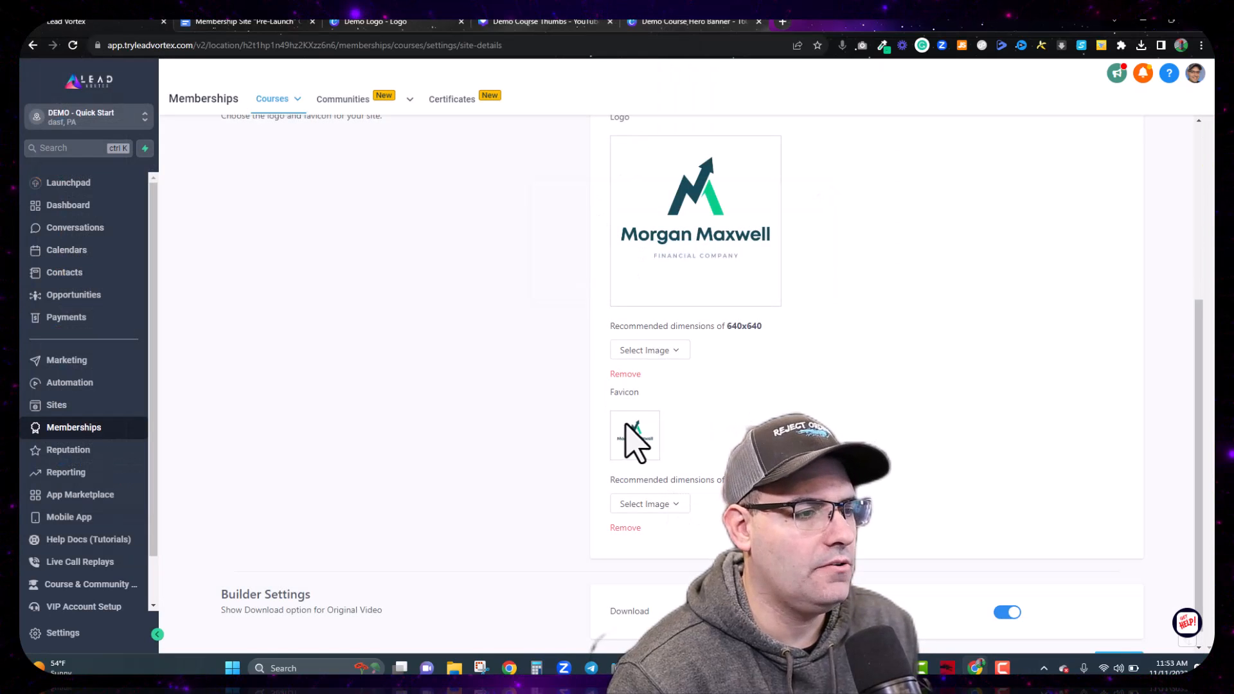
scroll(637, 441, down, 1)
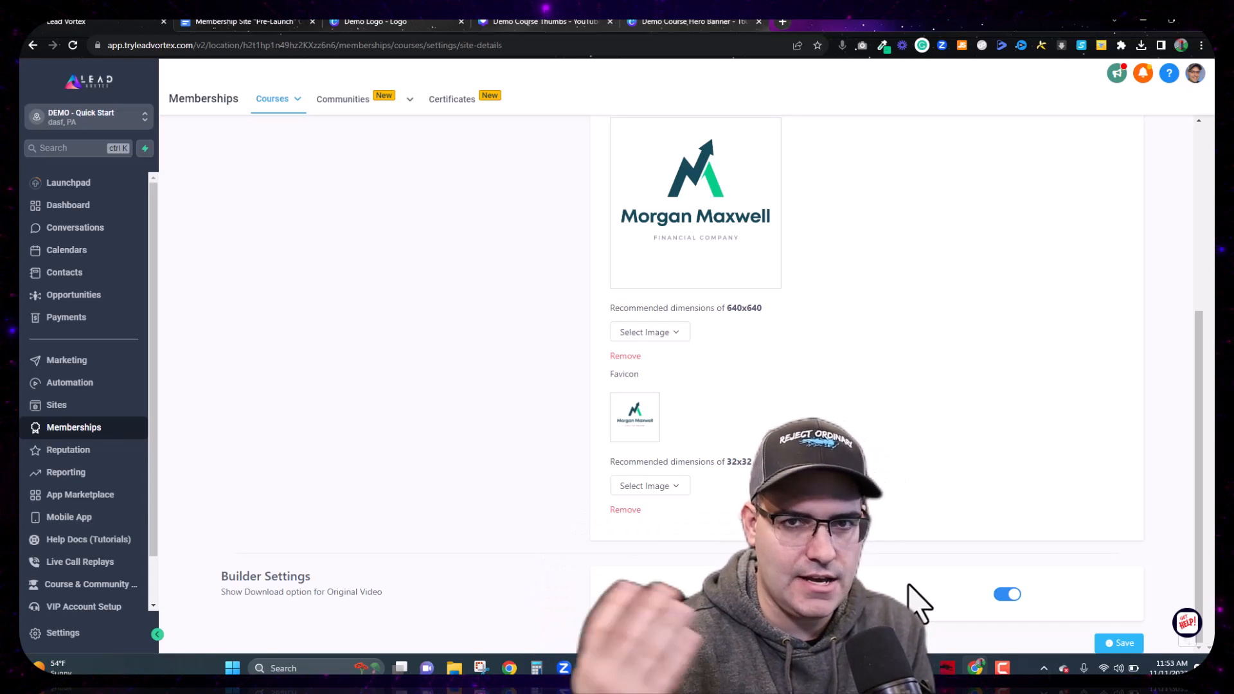
Step: Save the site details and open Domain setup from the Settings overview
click(1122, 644)
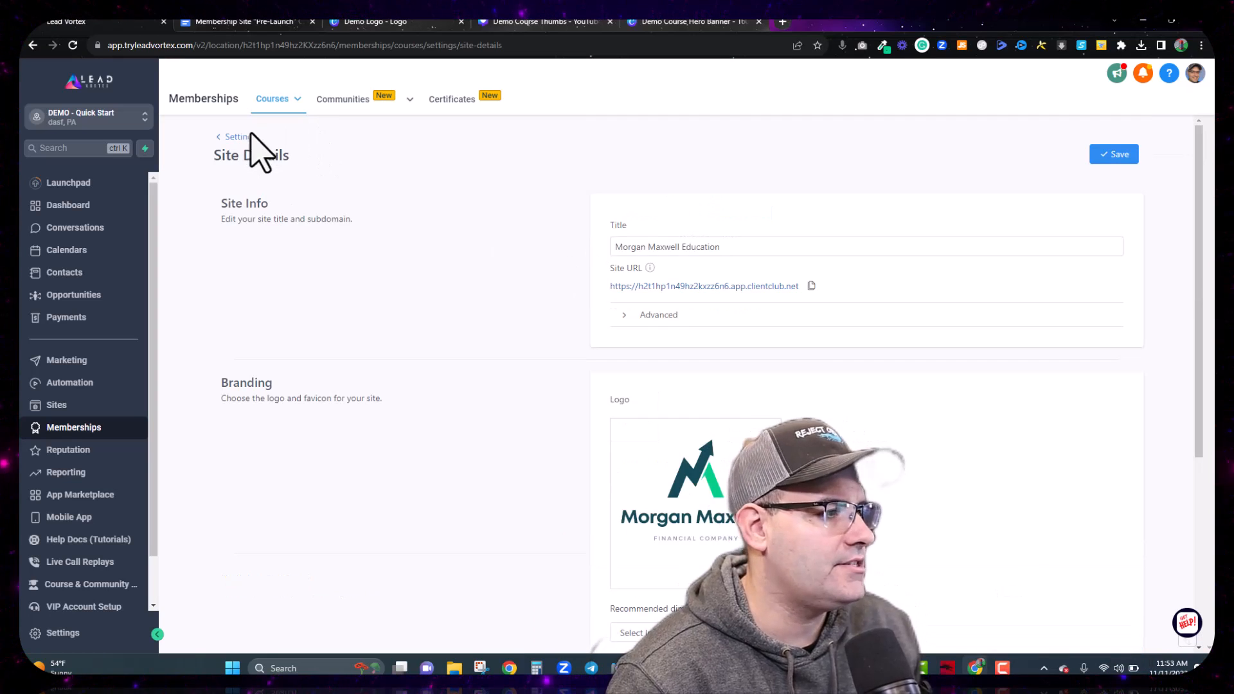
click(242, 139)
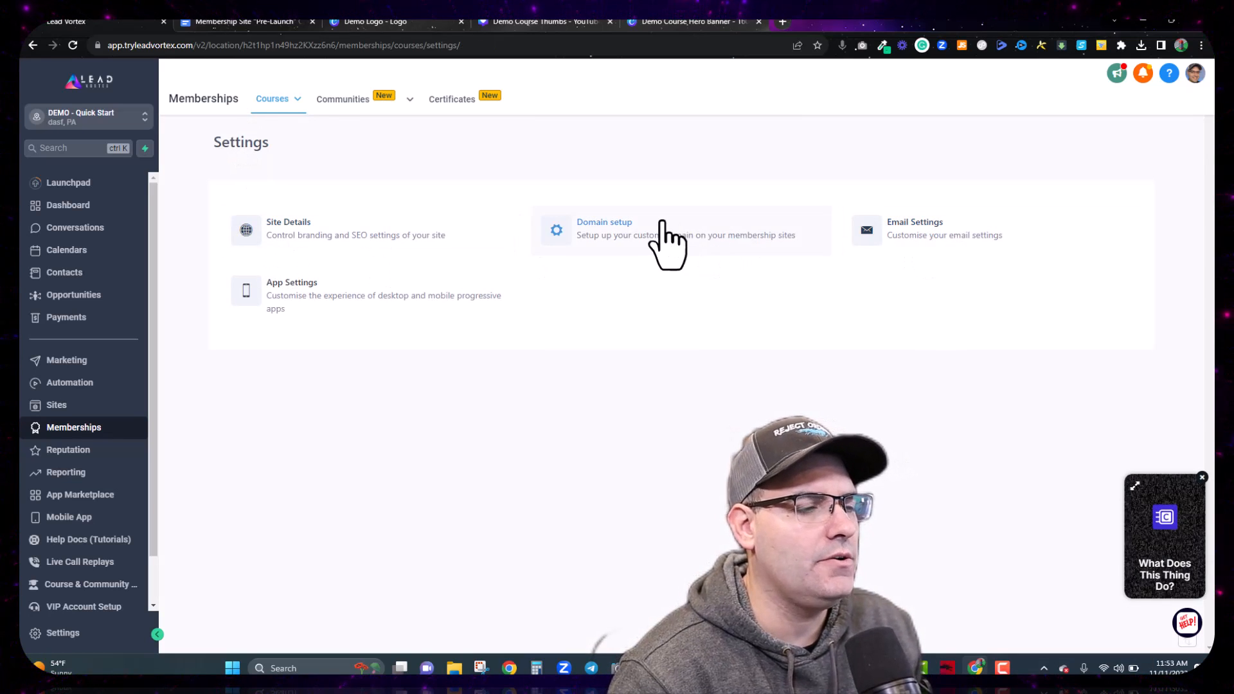
click(630, 238)
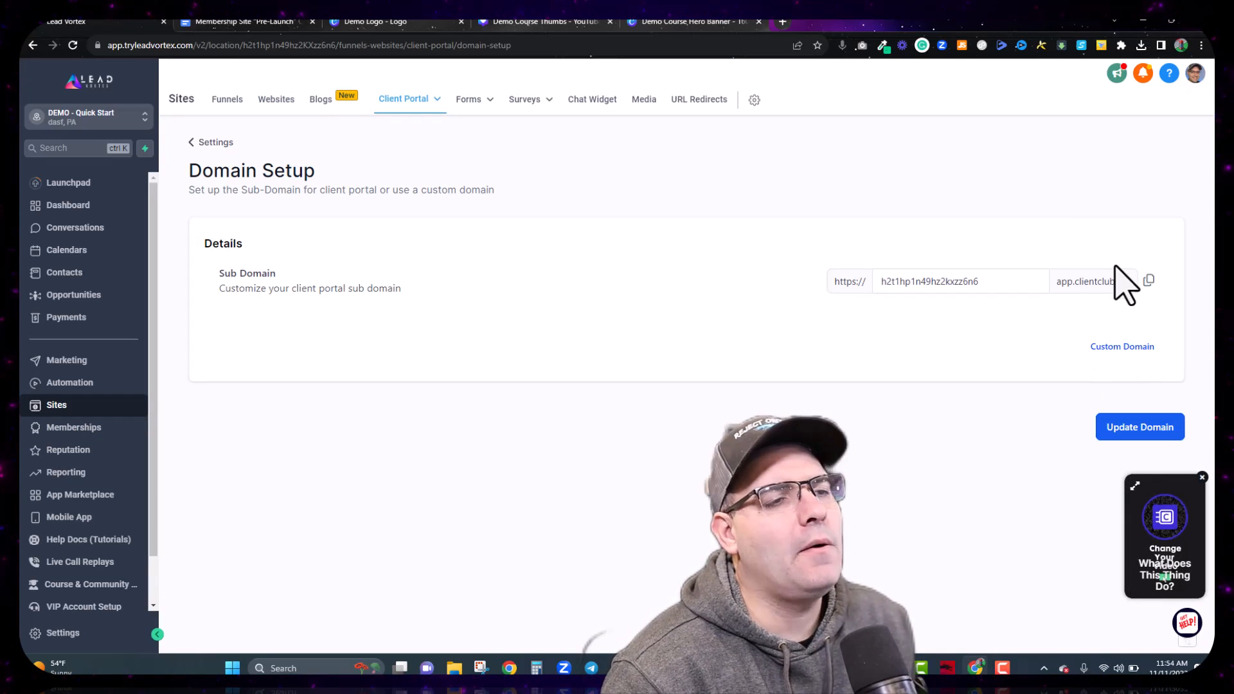
Step: Enter members.earshot.info as the custom domain, then open a new blank browser tab
click(1107, 348)
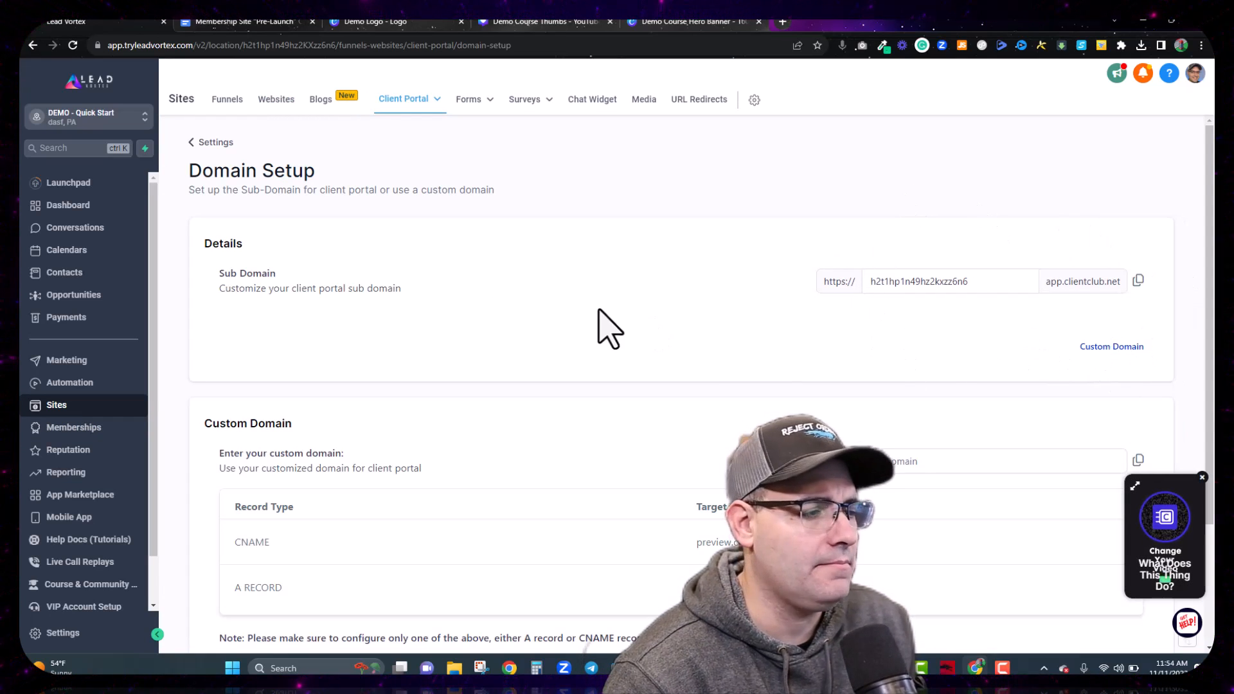
scroll(599, 309, down, 3)
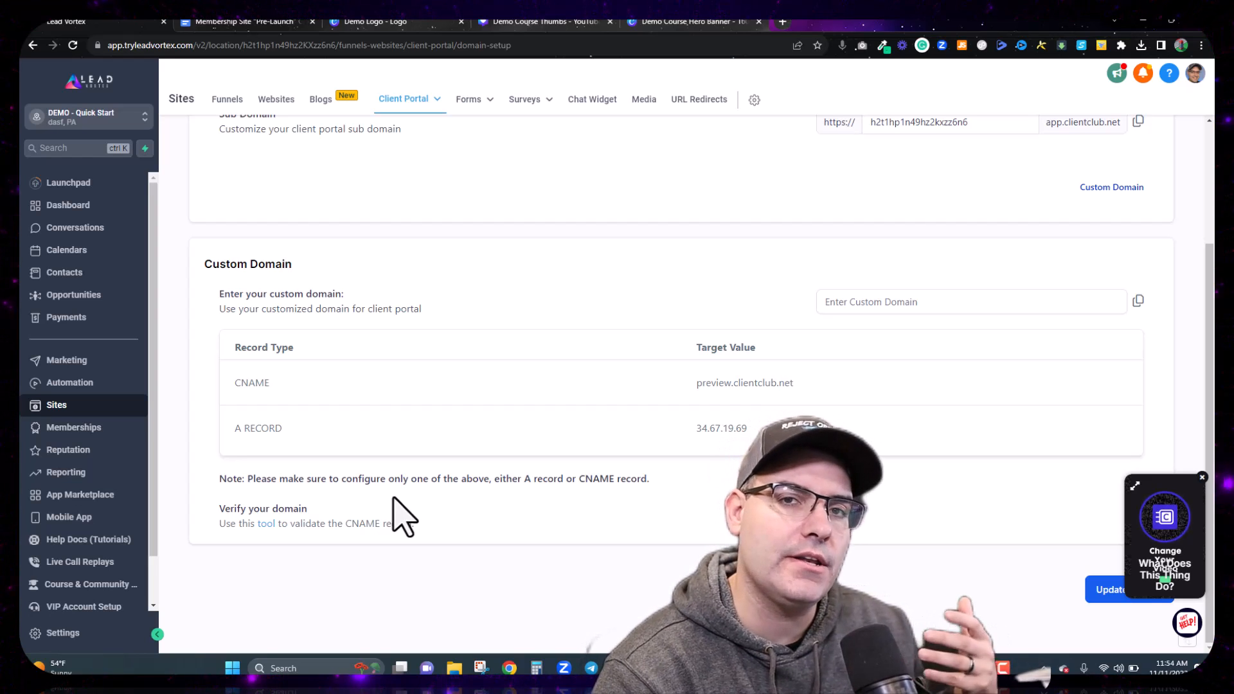
click(897, 302)
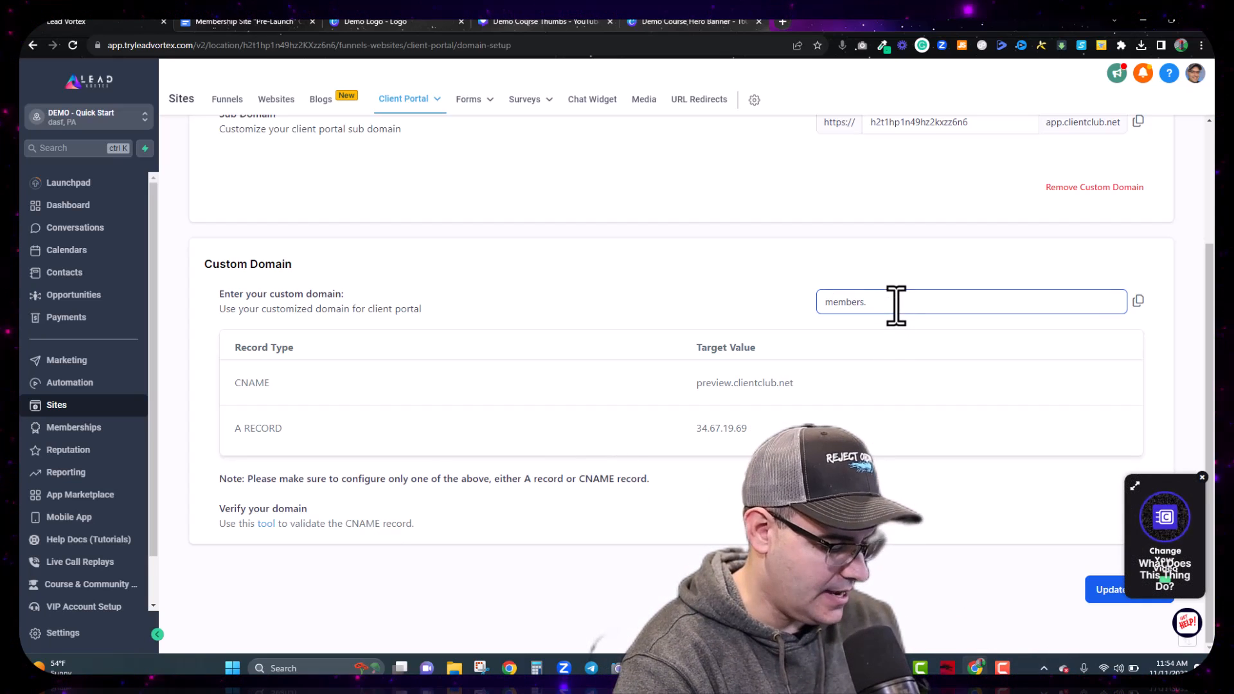
text(members.ear)
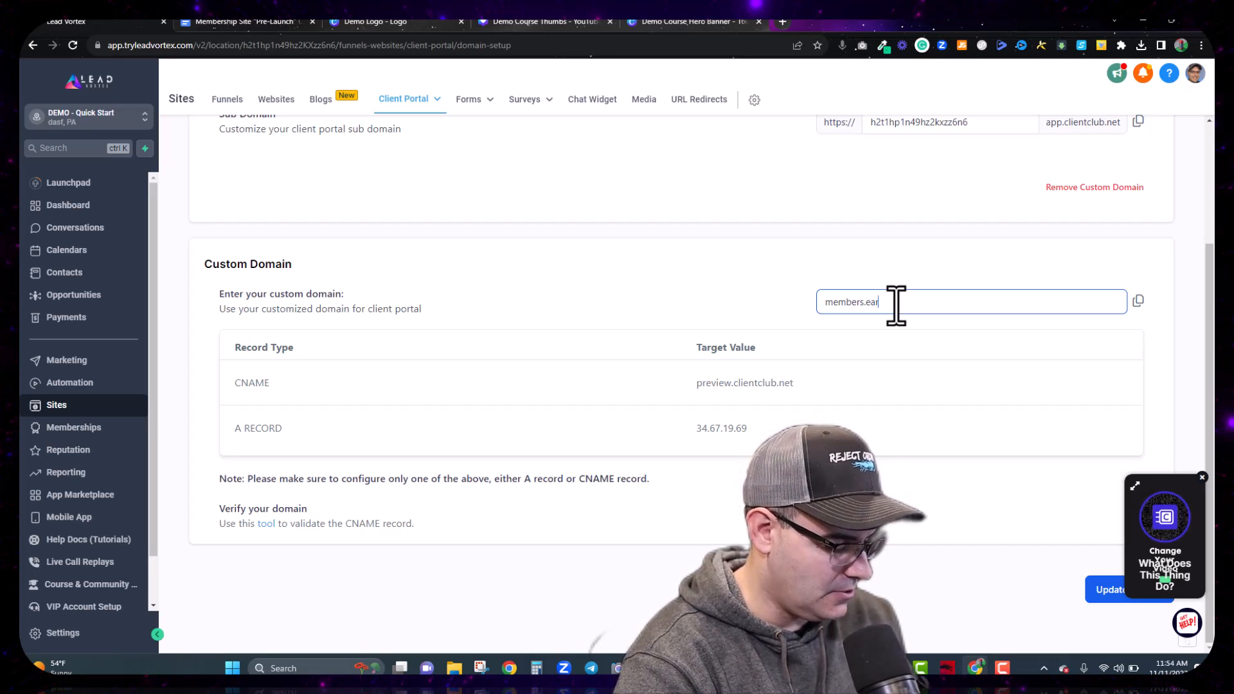
text(shot.info)
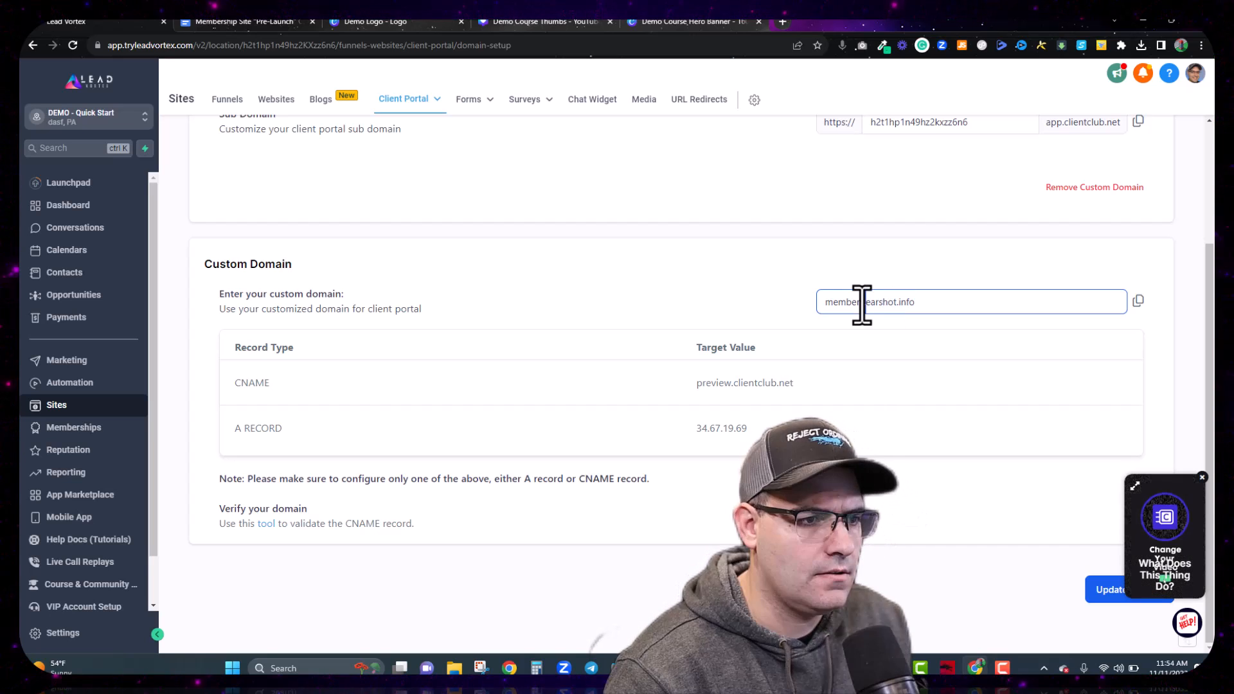
drag(846, 302, 815, 307)
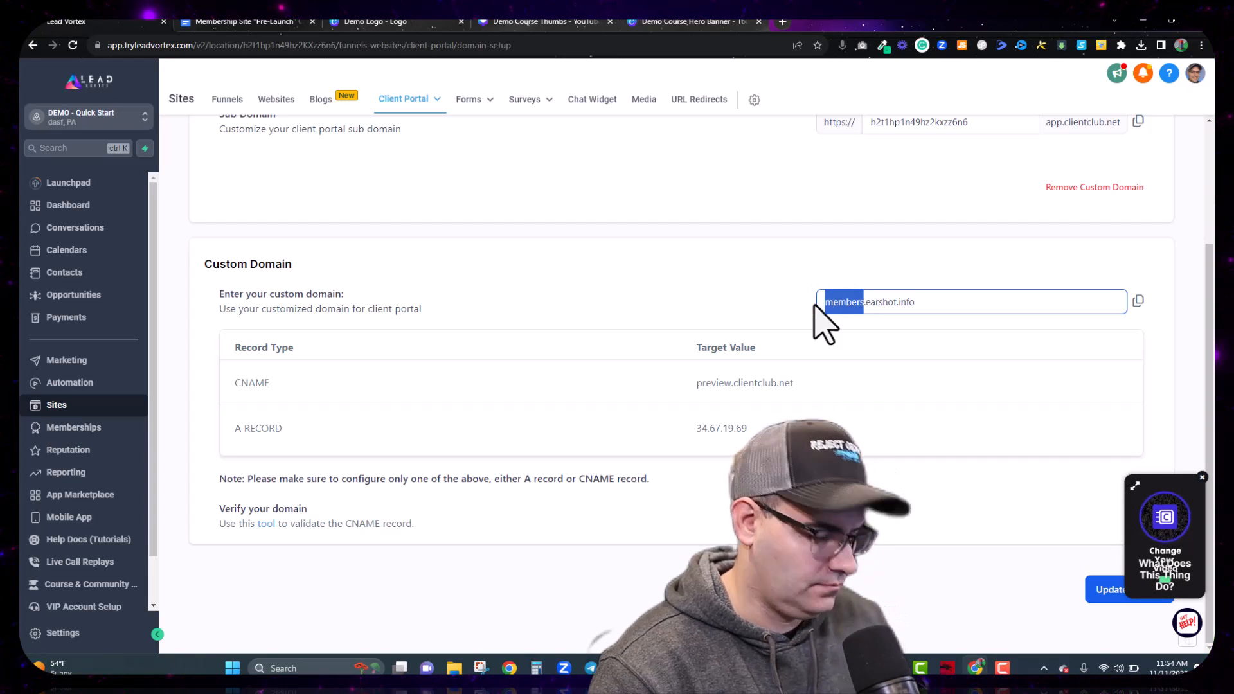
click(784, 23)
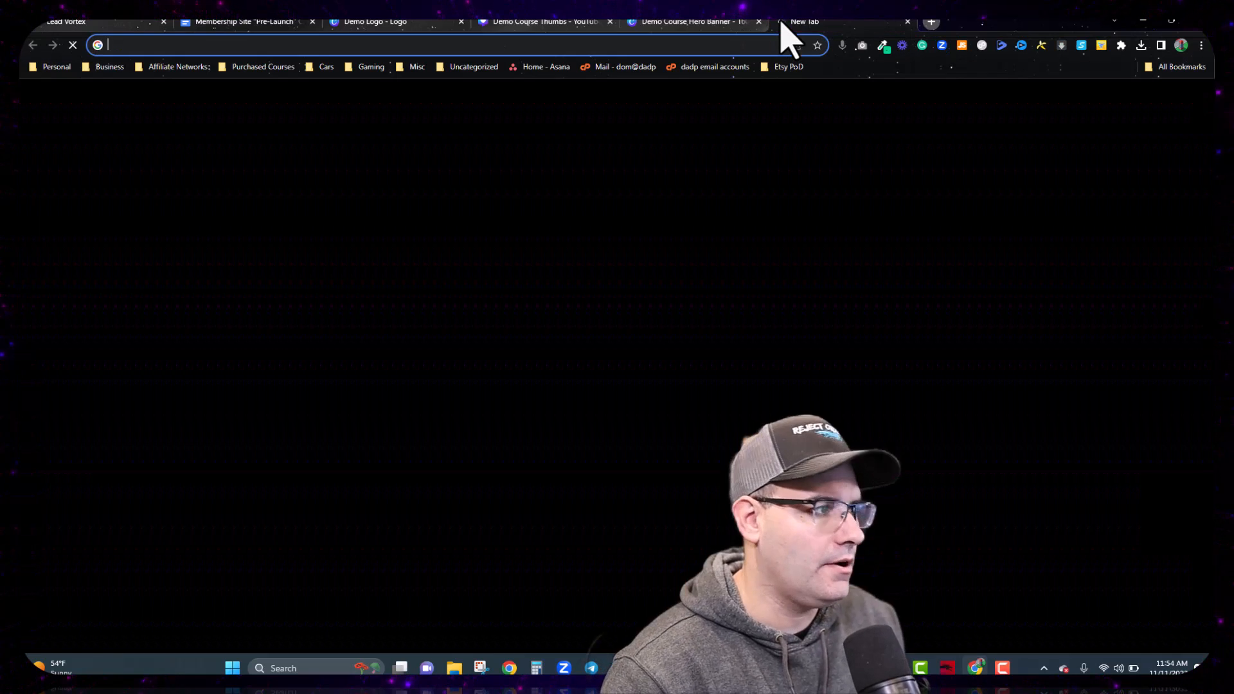
Step: Open earshot.info's DNS records in the Cloudflare dashboard, then return to the Lead Vortex tab
text(dash)
key(Return)
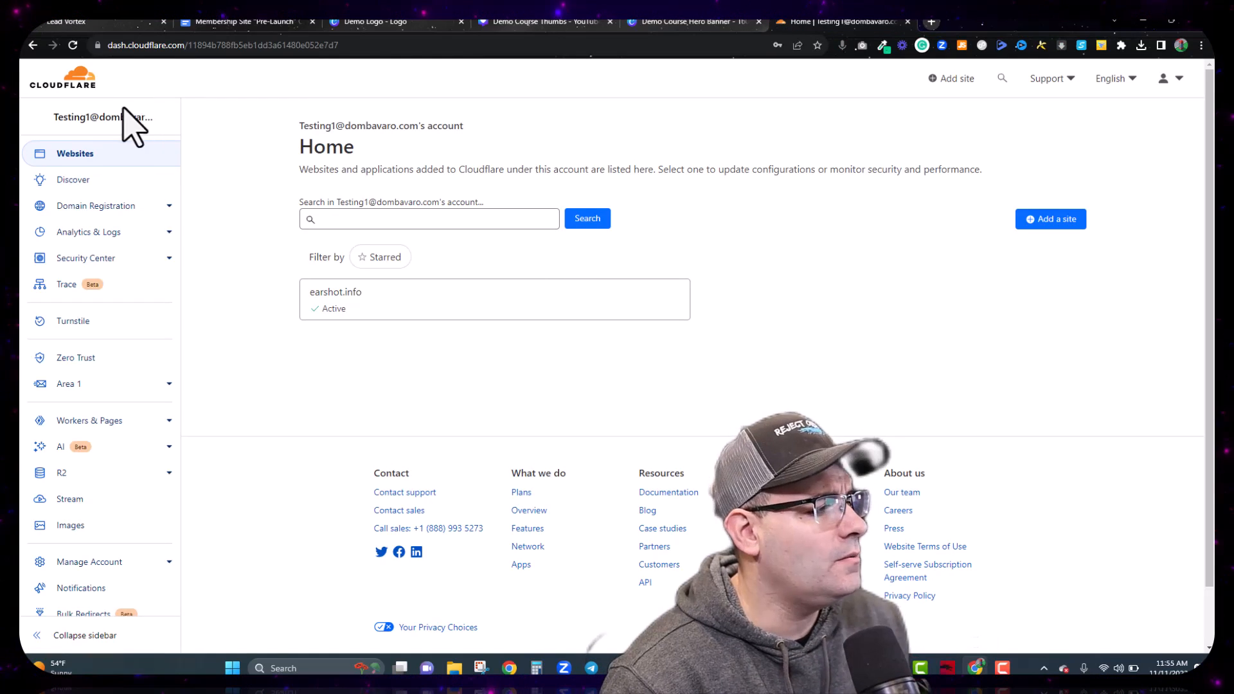
click(412, 308)
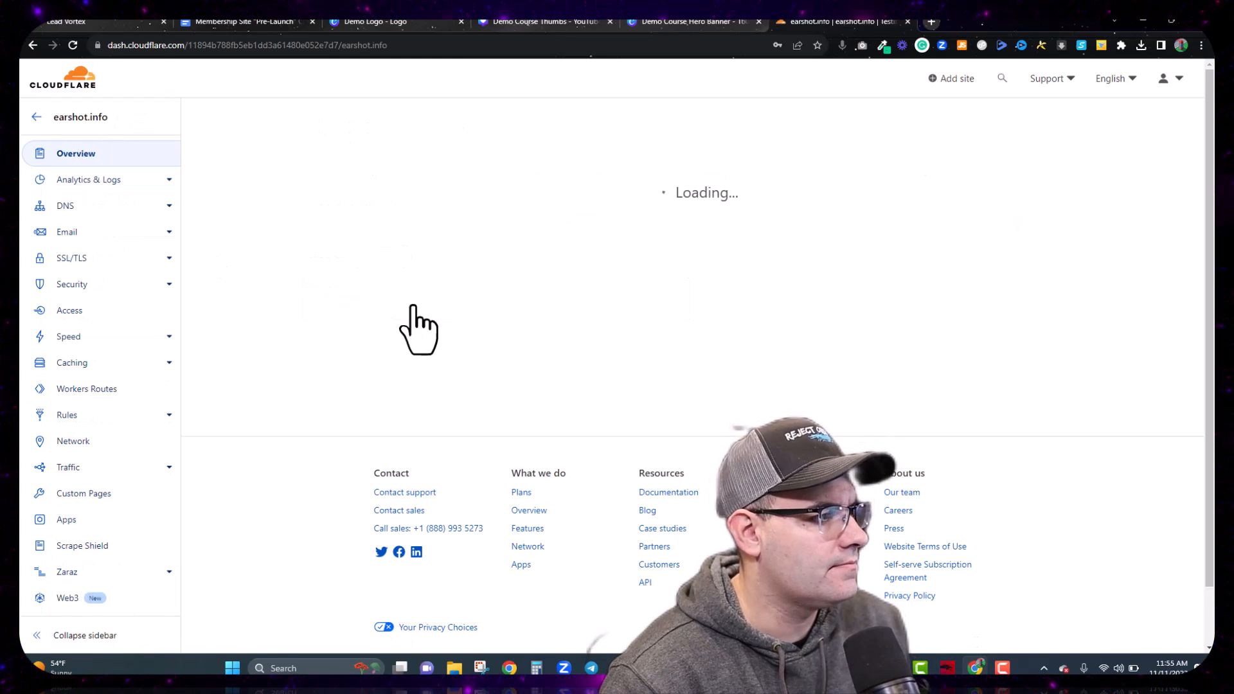
click(64, 207)
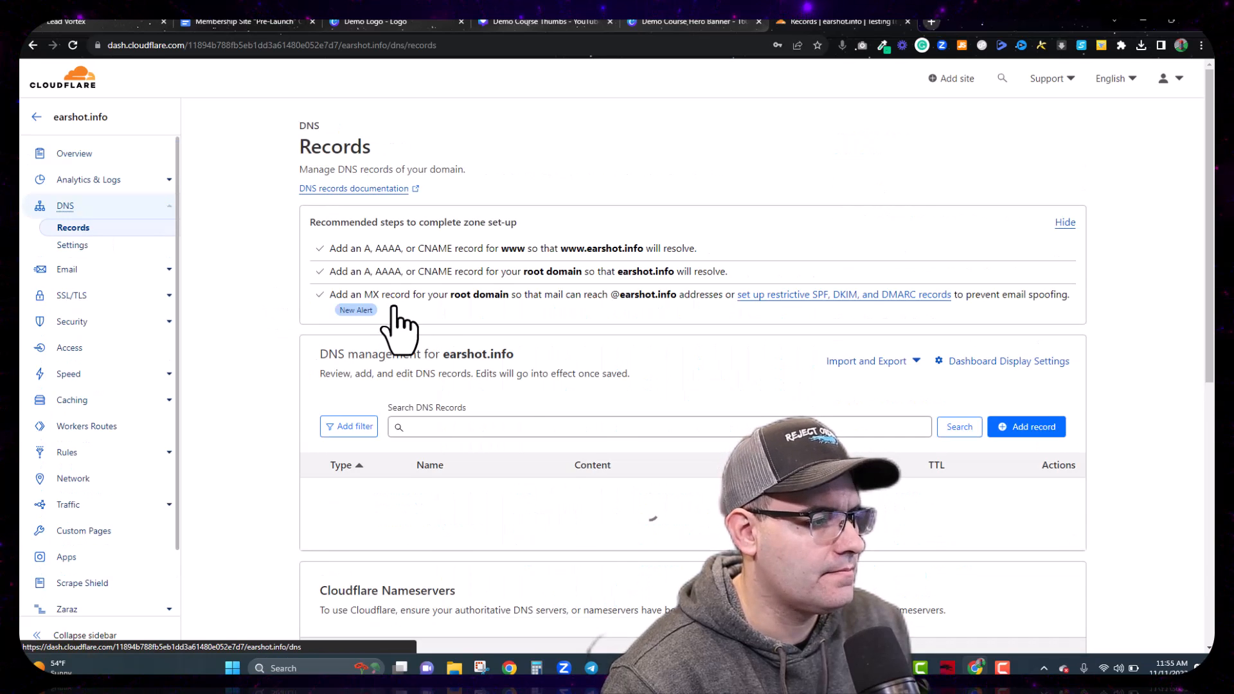
click(95, 24)
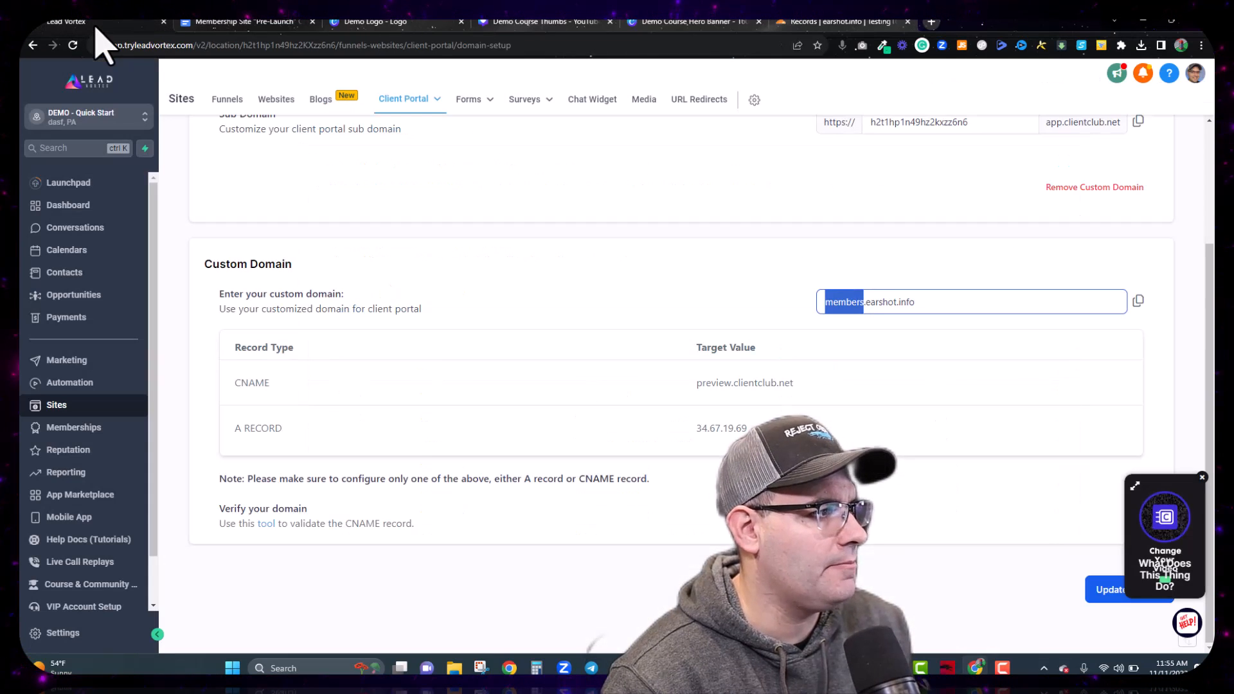
Step: Close the four leftover tabs, copy the CNAME target preview.clientclub.net, and return to Cloudflare
click(312, 22)
click(312, 22)
click(313, 22)
click(312, 22)
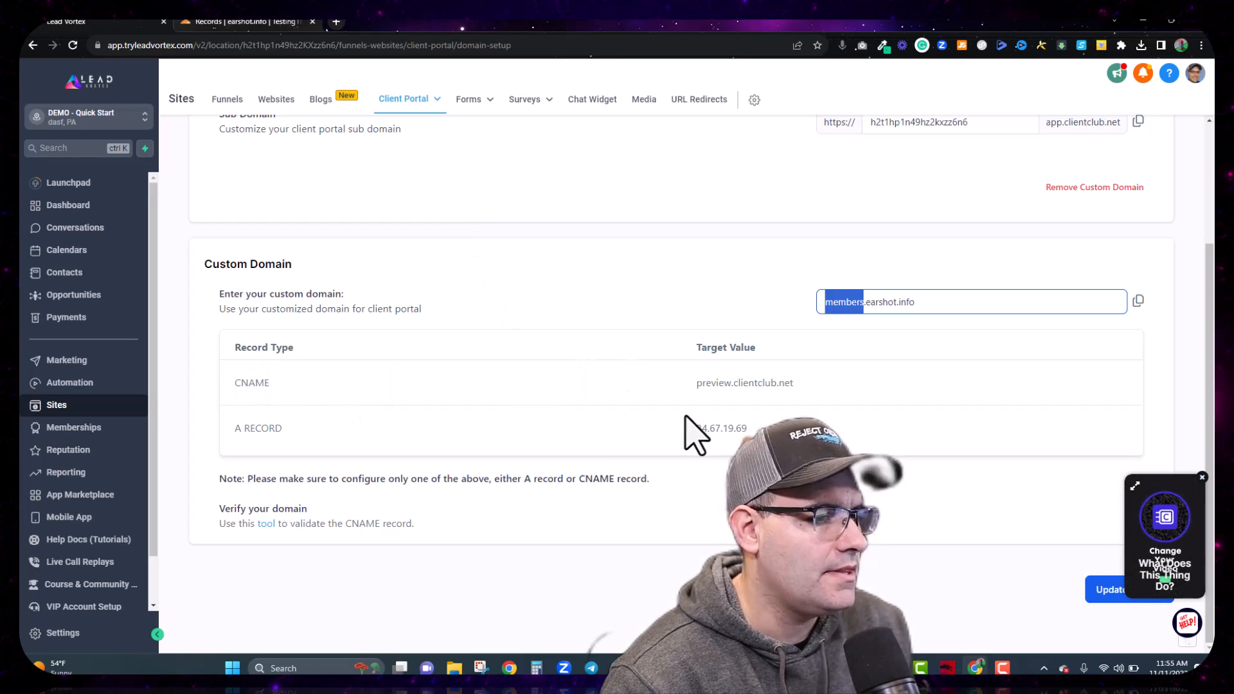
drag(808, 380, 726, 384)
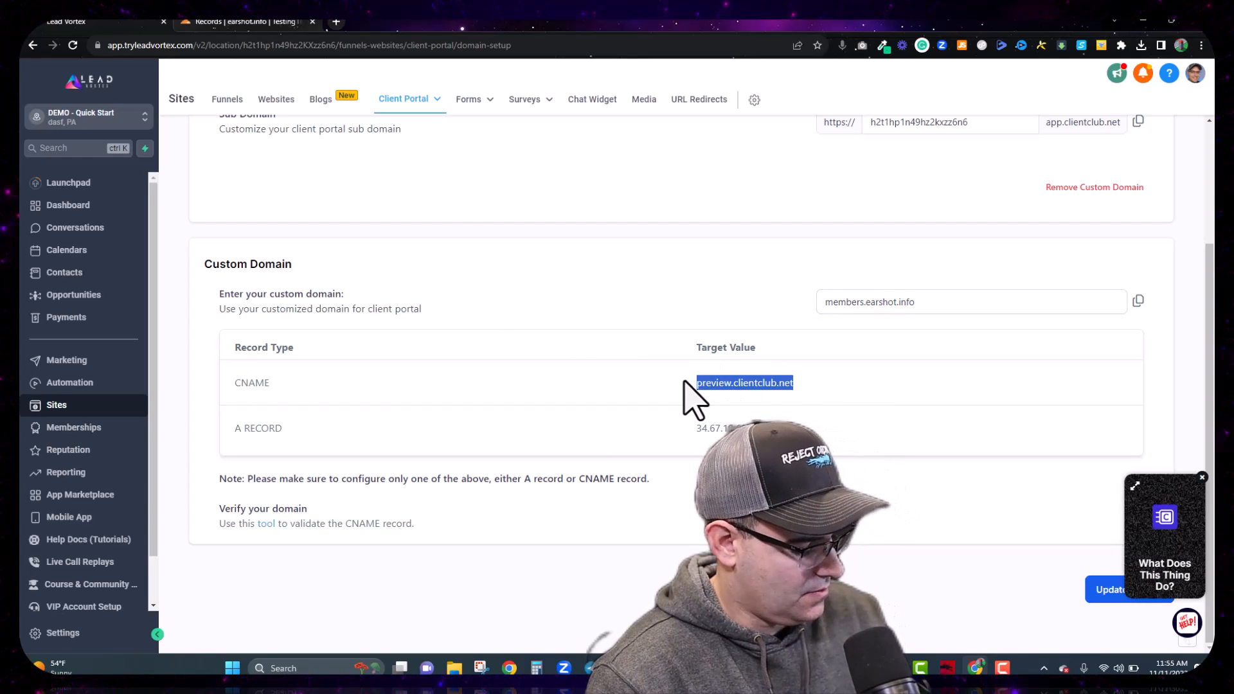
click(247, 22)
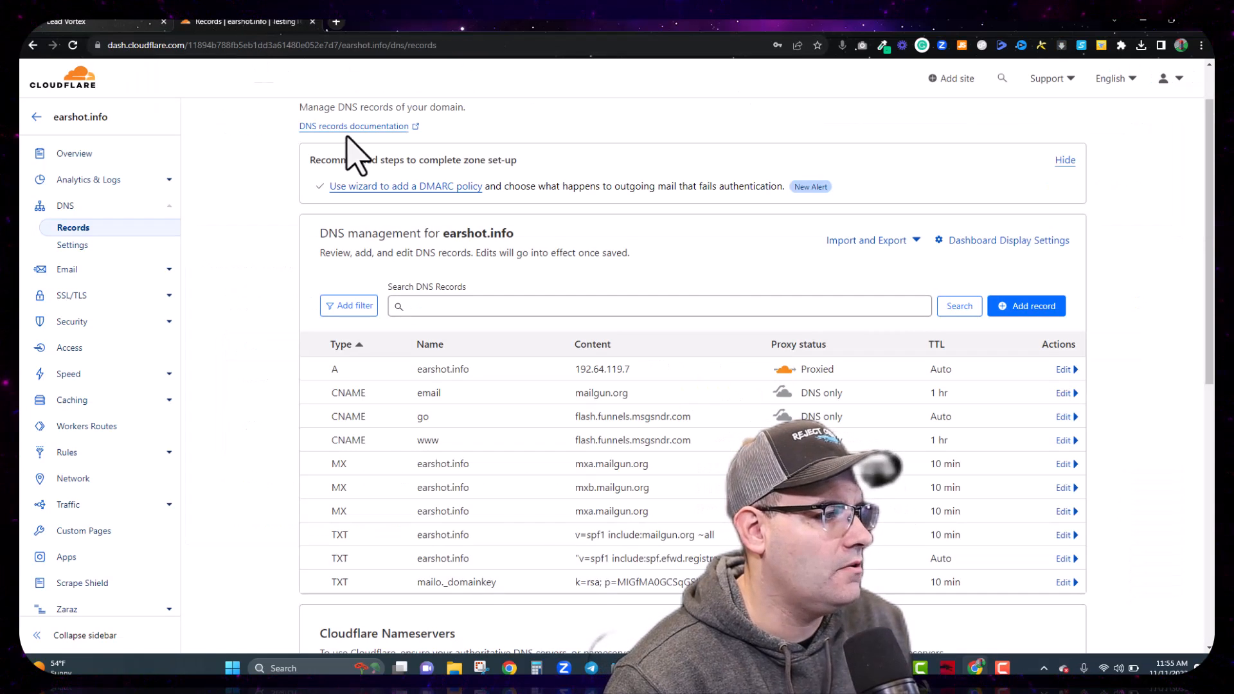
Step: Save a new CNAME record 'members' targeting preview.clientclub.net with proxy status DNS only
click(1046, 310)
click(396, 391)
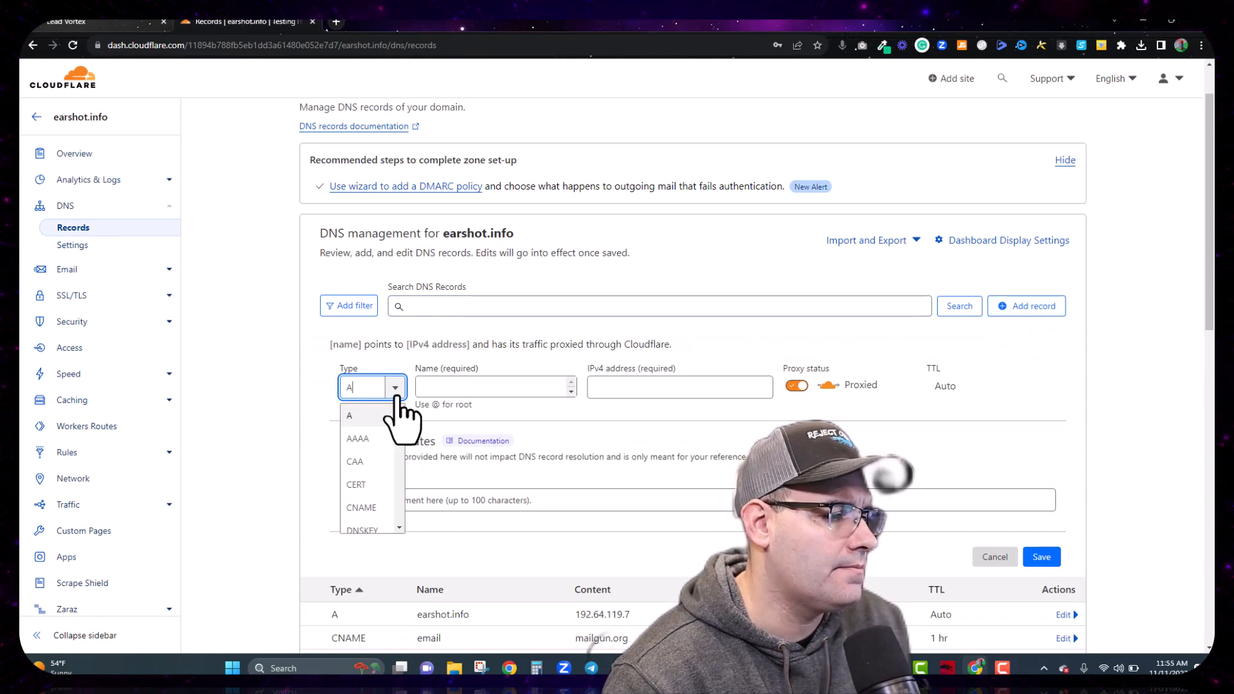
text(cnam)
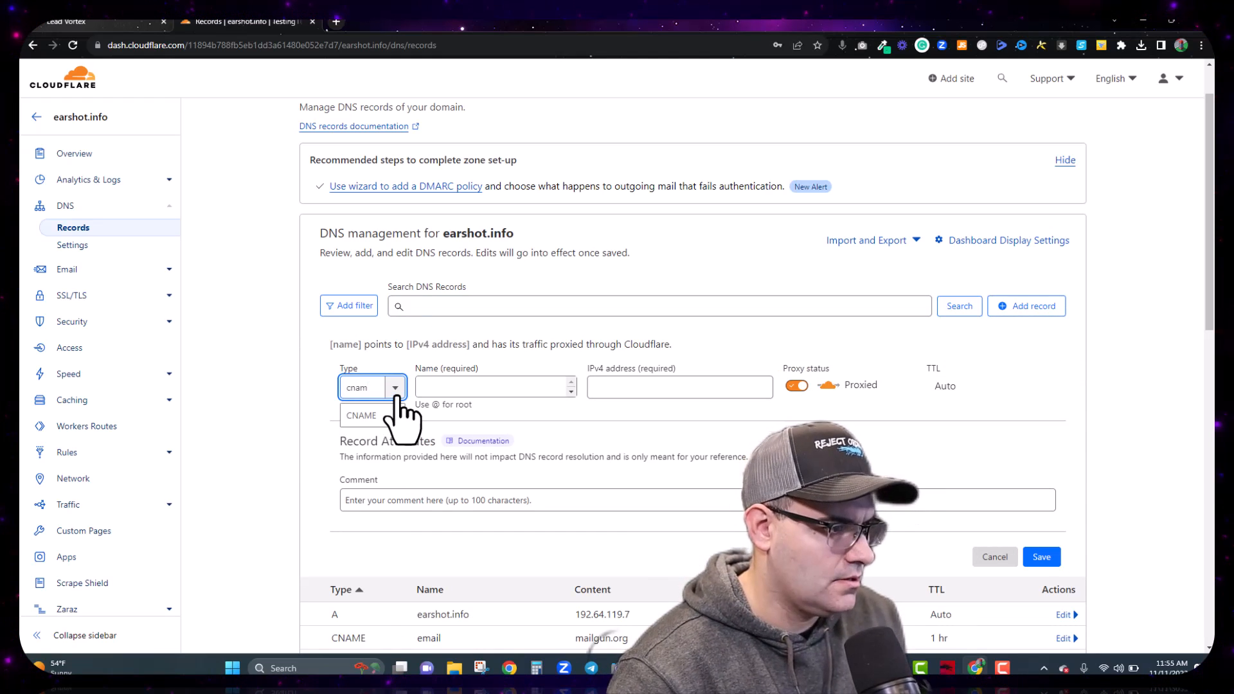
click(386, 415)
click(429, 385)
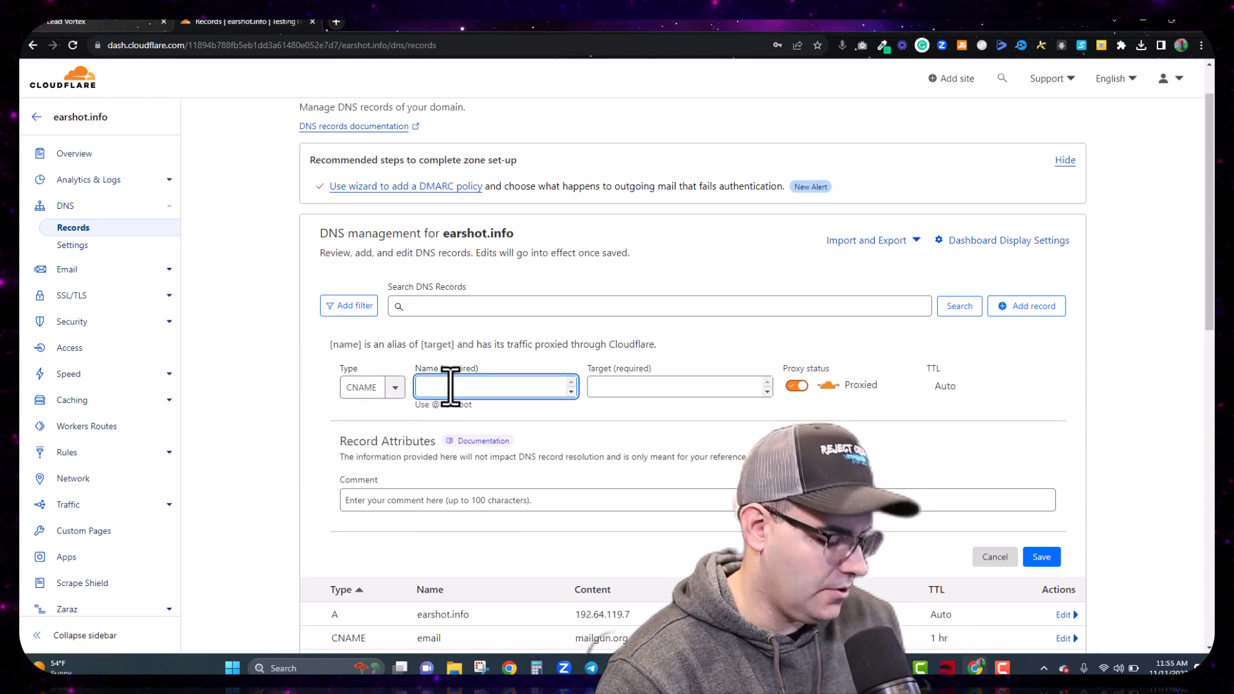
text(members)
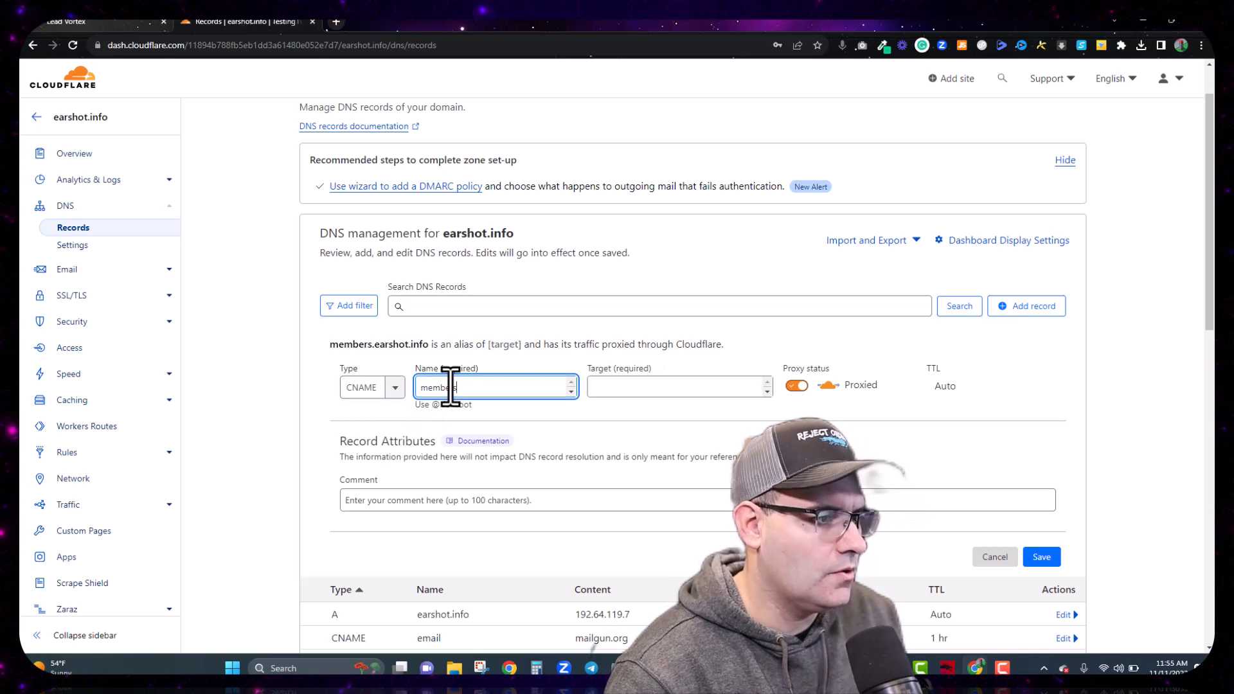
click(619, 386)
text(preview.clientclub.net)
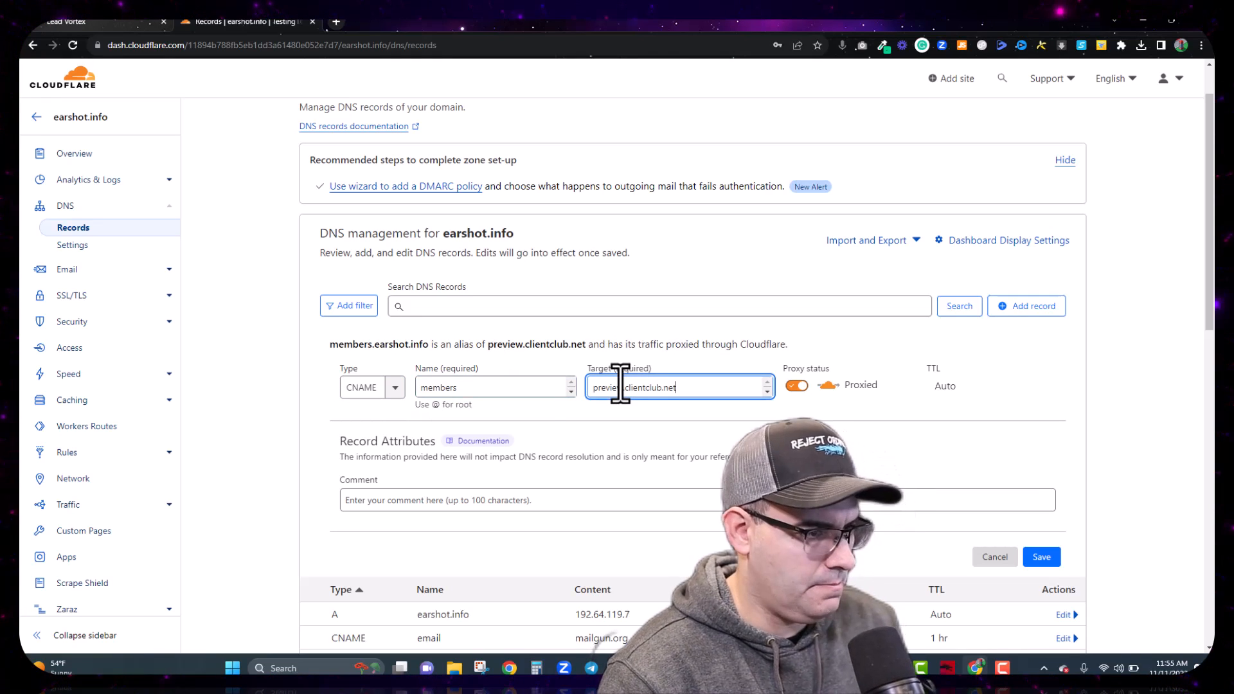
click(797, 386)
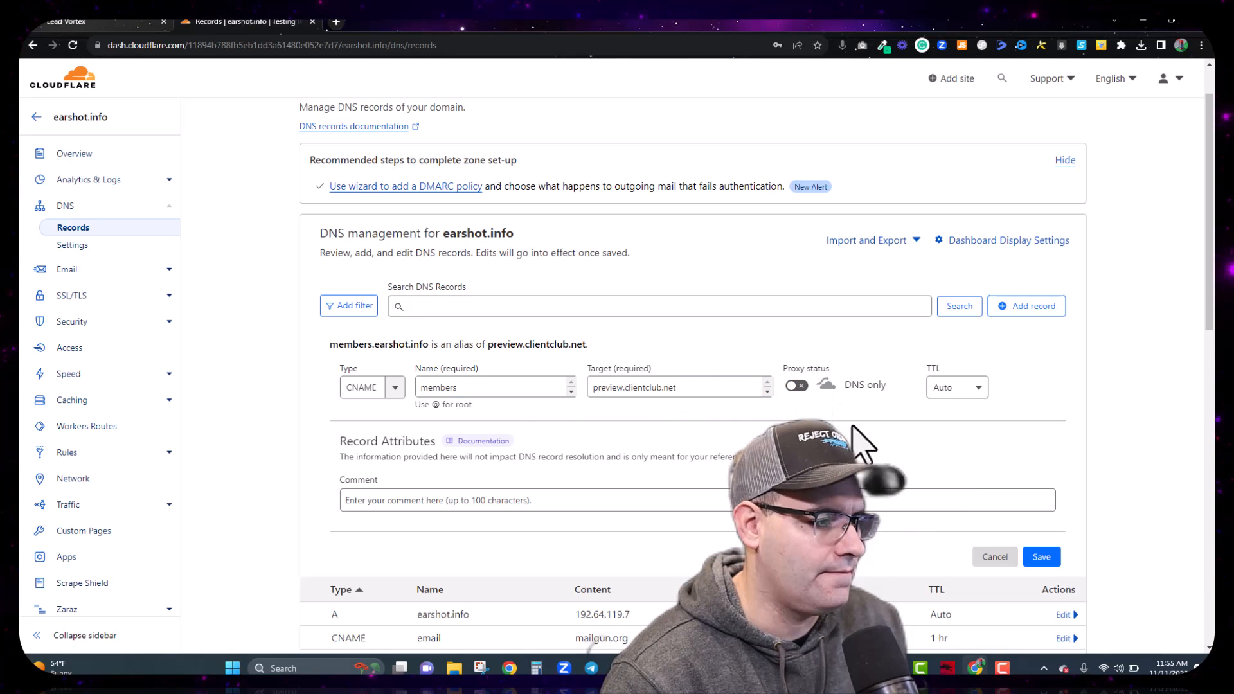
click(1042, 557)
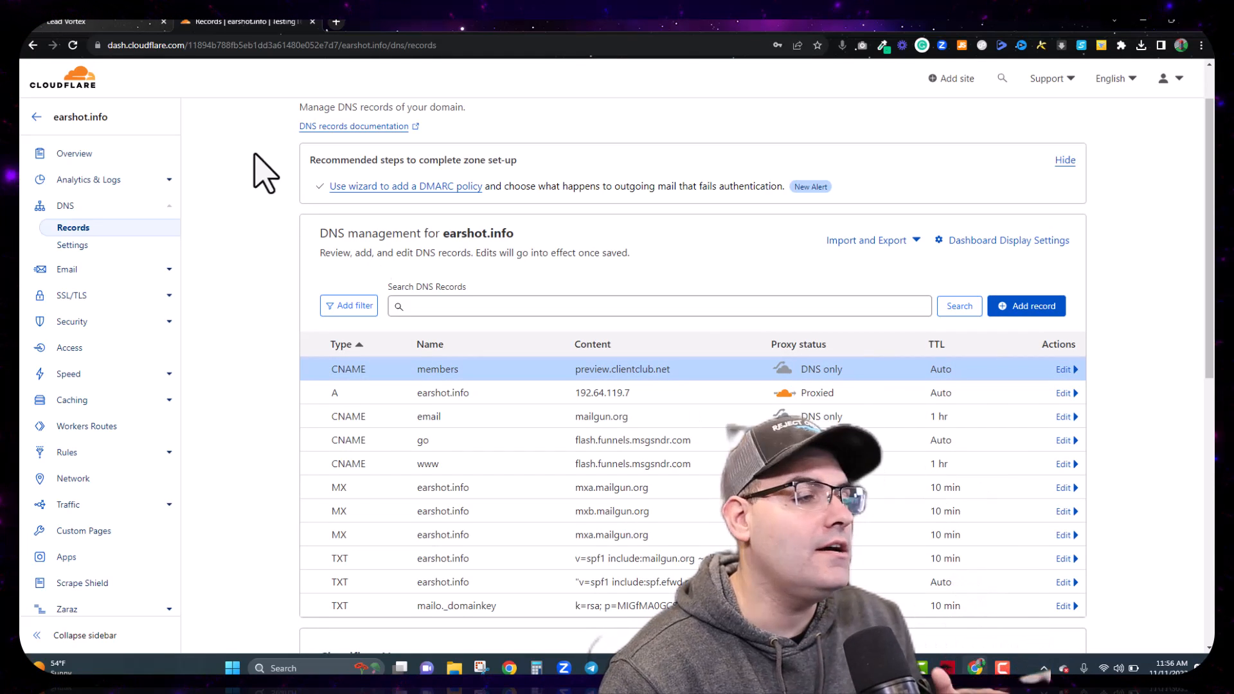
Step: Save members.earshot.info as the custom domain, copy the domain, and open a blank tab
click(90, 22)
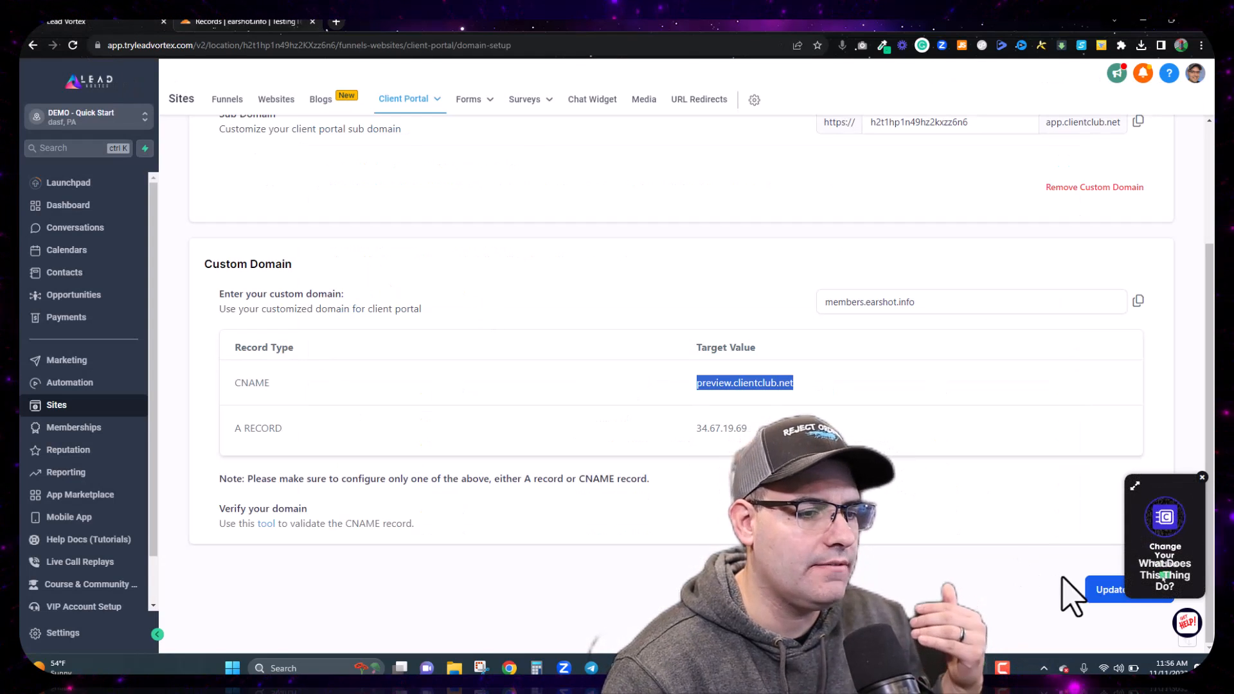
click(1096, 590)
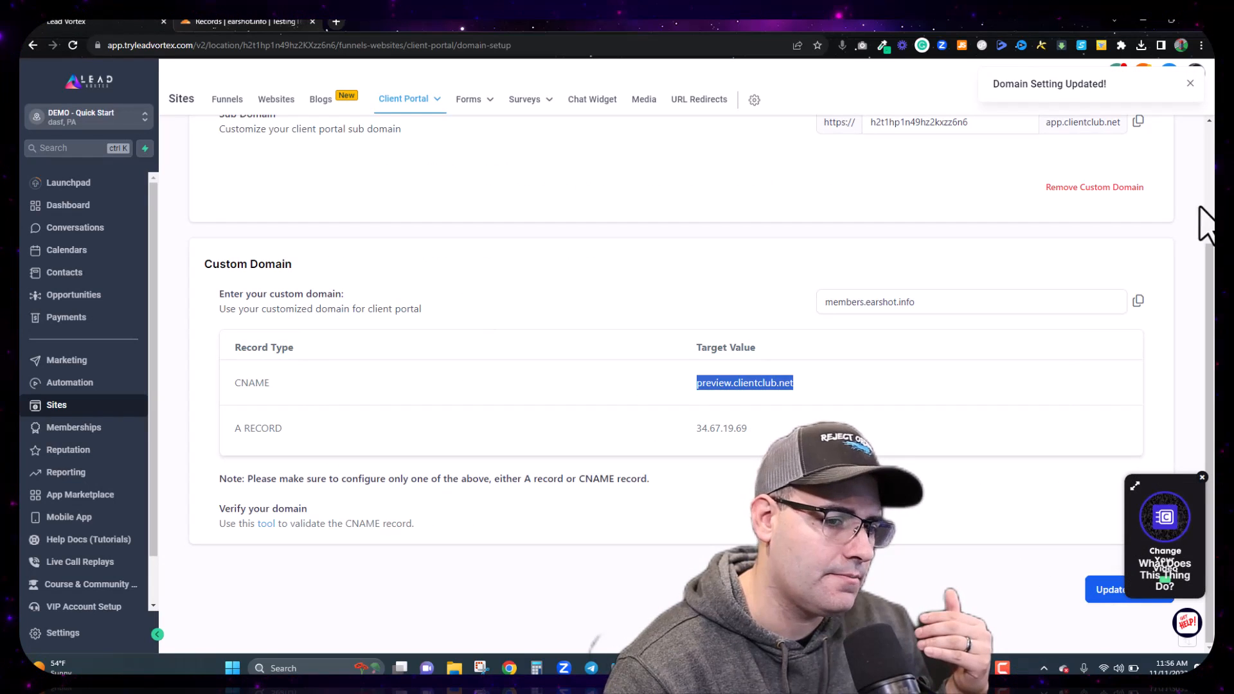
click(1202, 478)
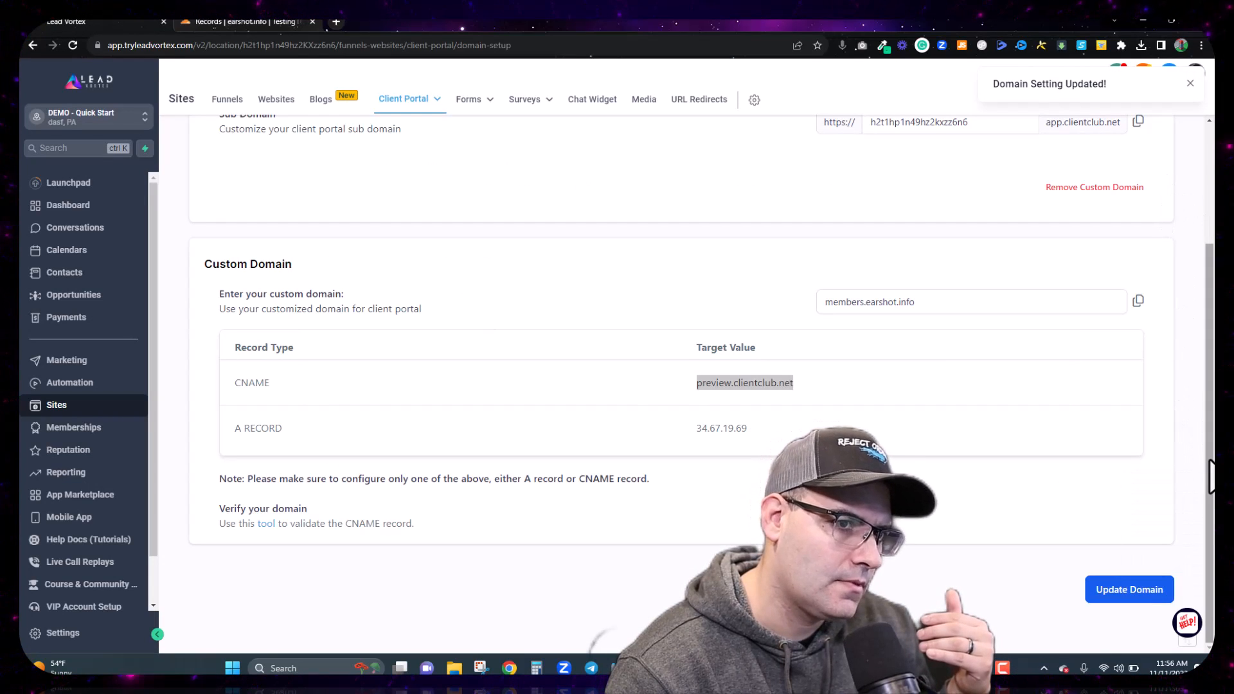
double_click(876, 302)
key(ctrl+c)
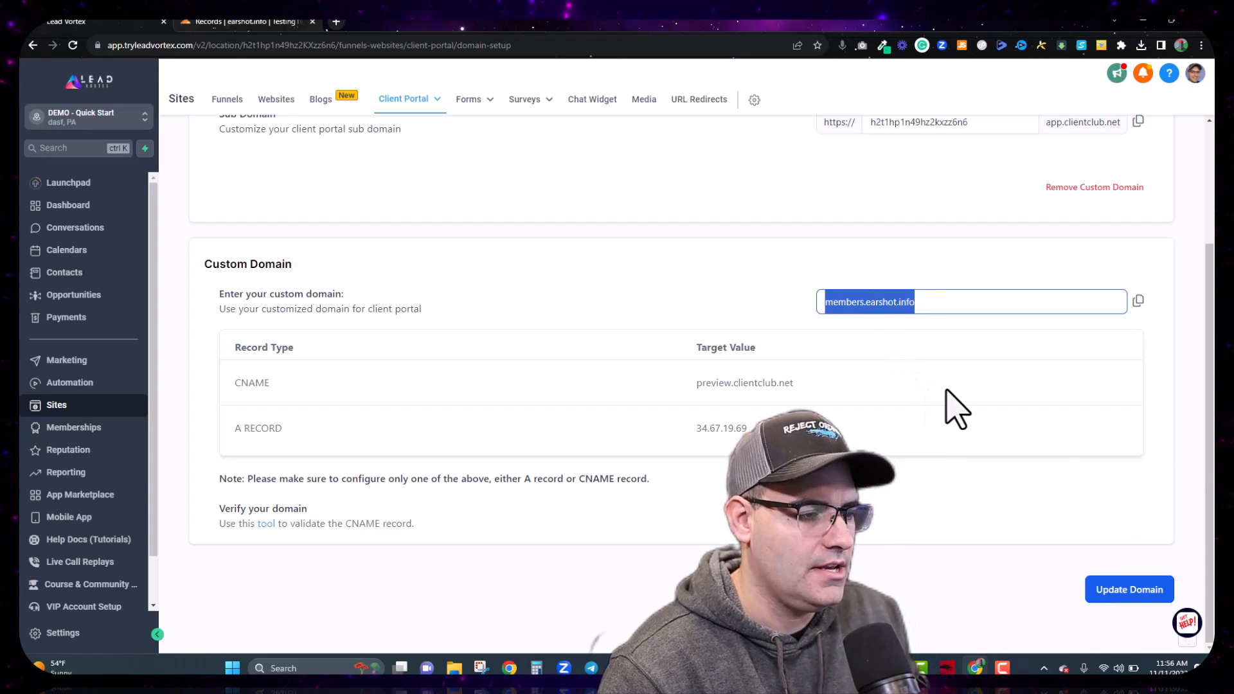
click(337, 23)
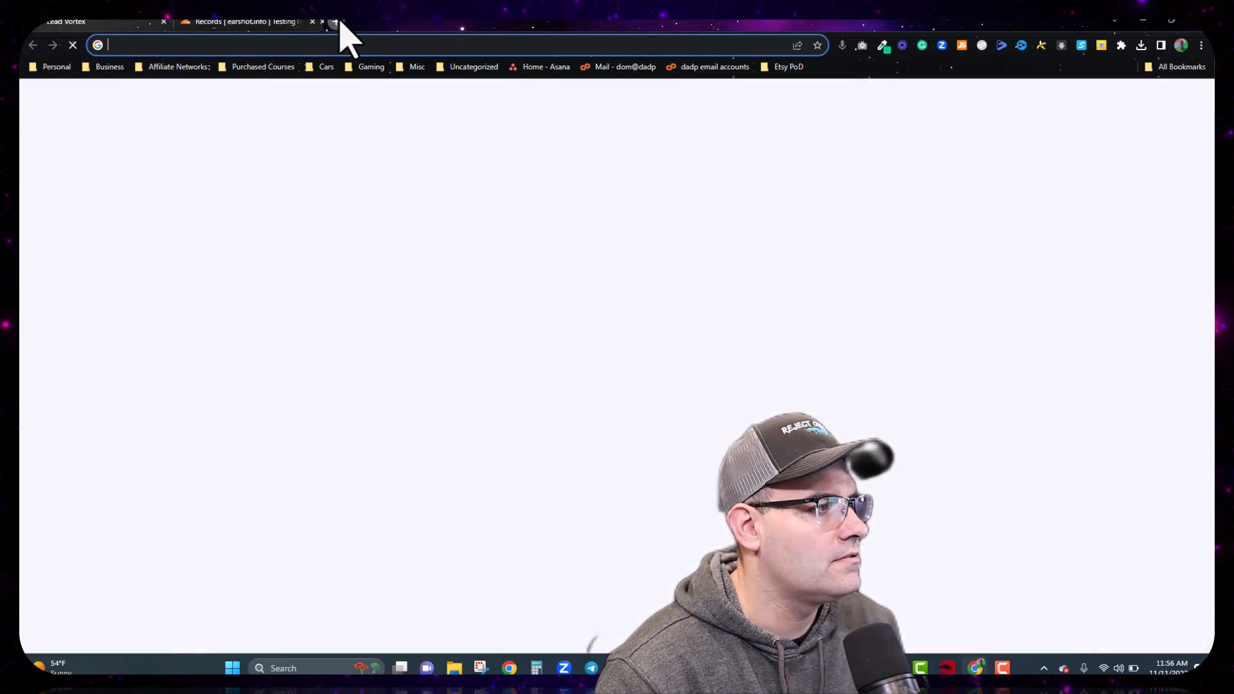
Step: Load members.earshot.info to confirm the portal login page appears, then close that tab
key(ctrl+v)
key(Return)
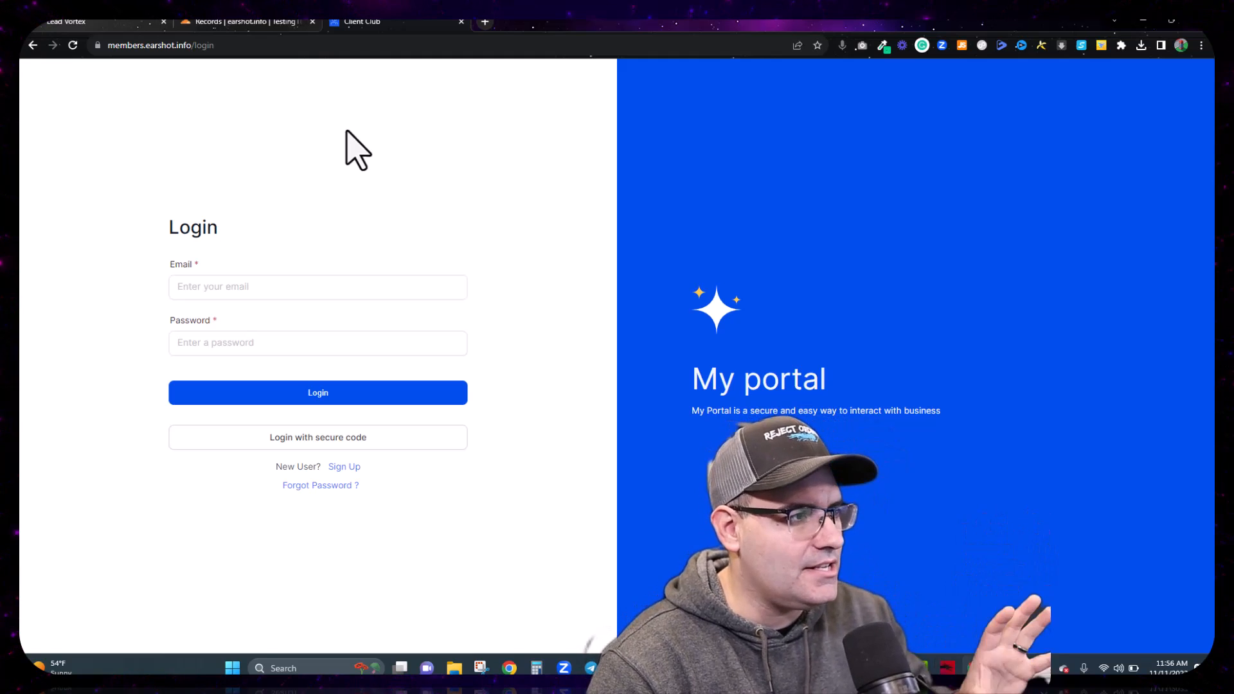
click(461, 21)
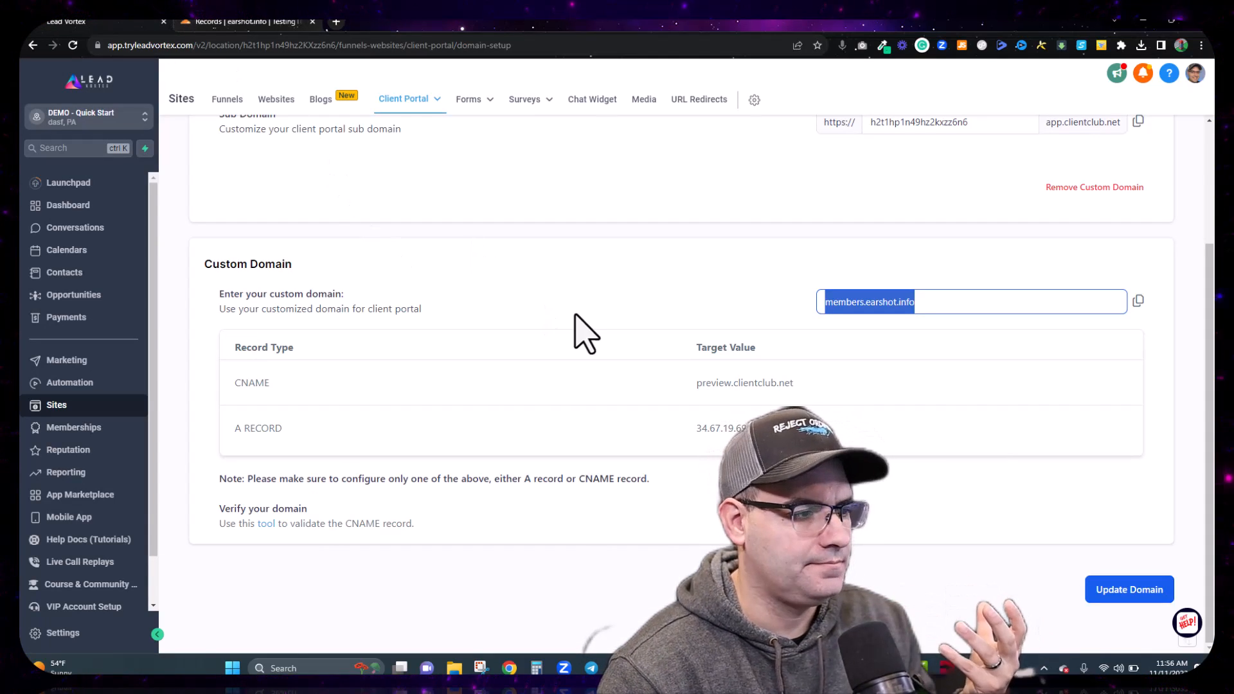
Step: Check the Welcome template choices in Memberships > Courses > Email Settings, then go to Marketing
scroll(582, 331, up, 3)
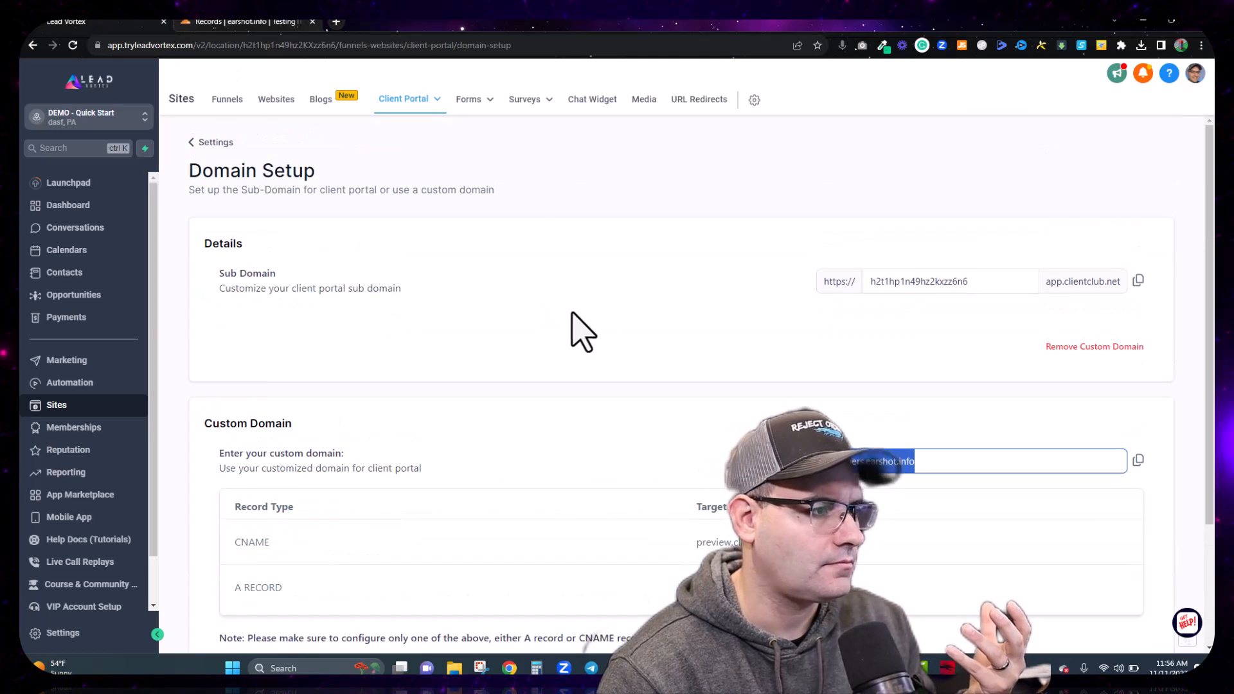
click(205, 142)
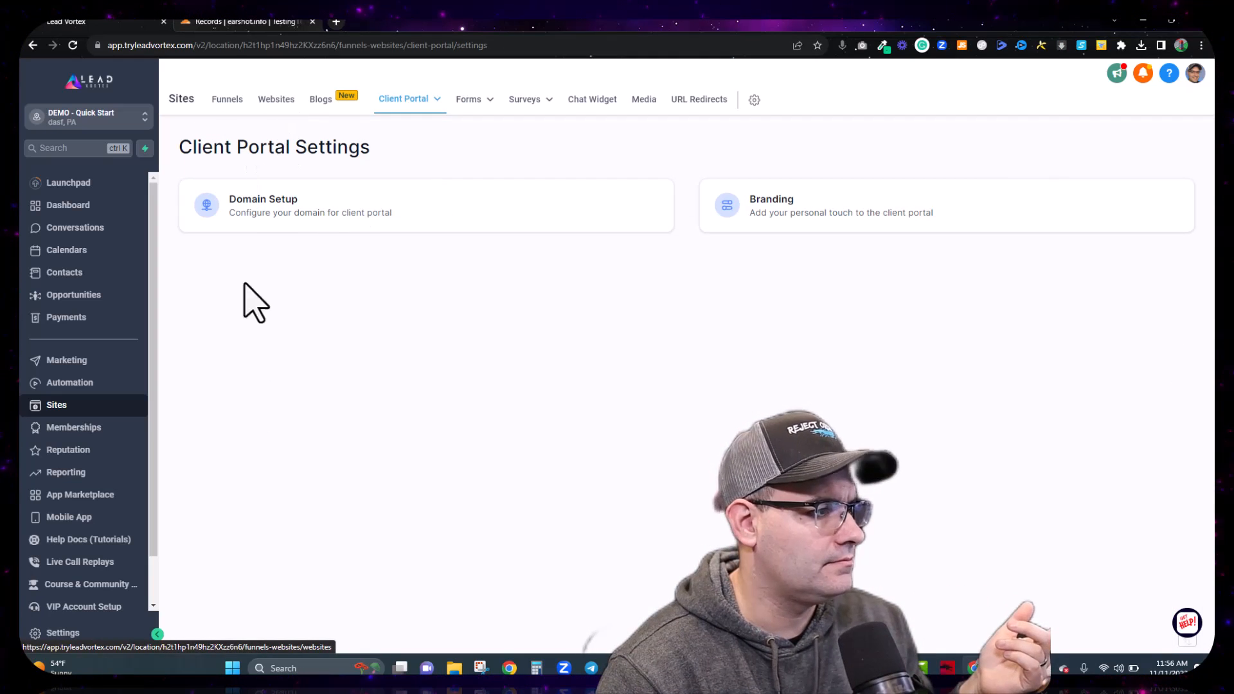
click(66, 429)
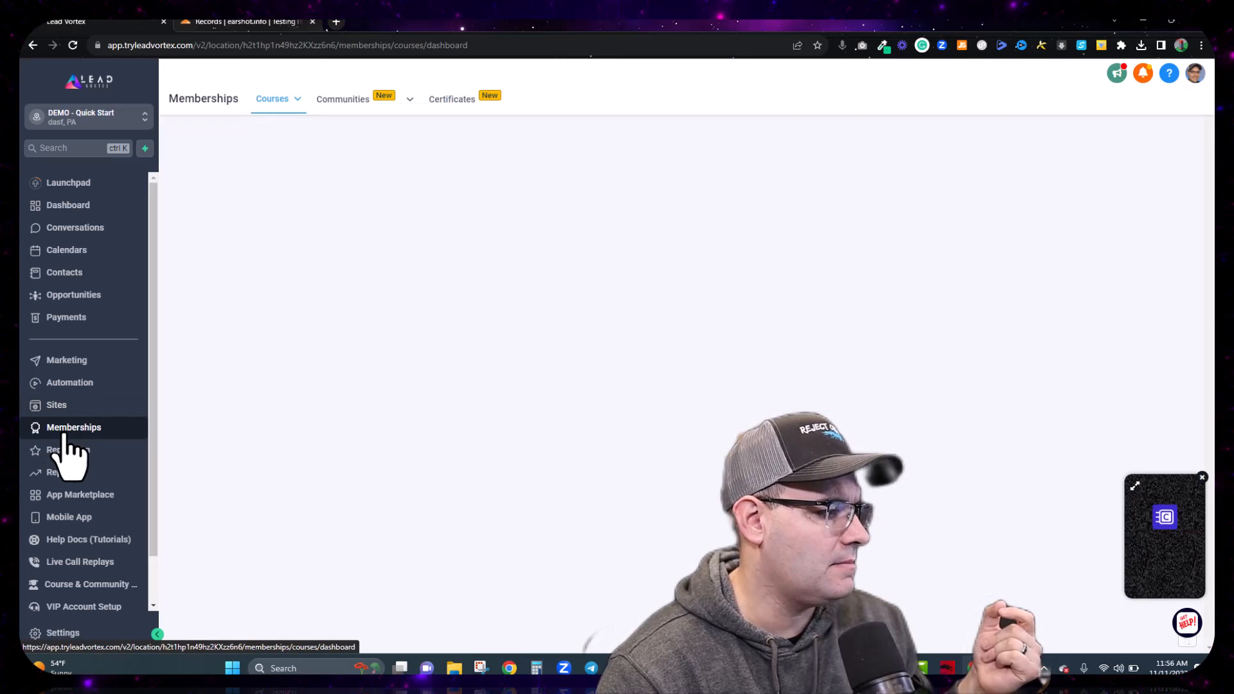
mouse_move(277, 100)
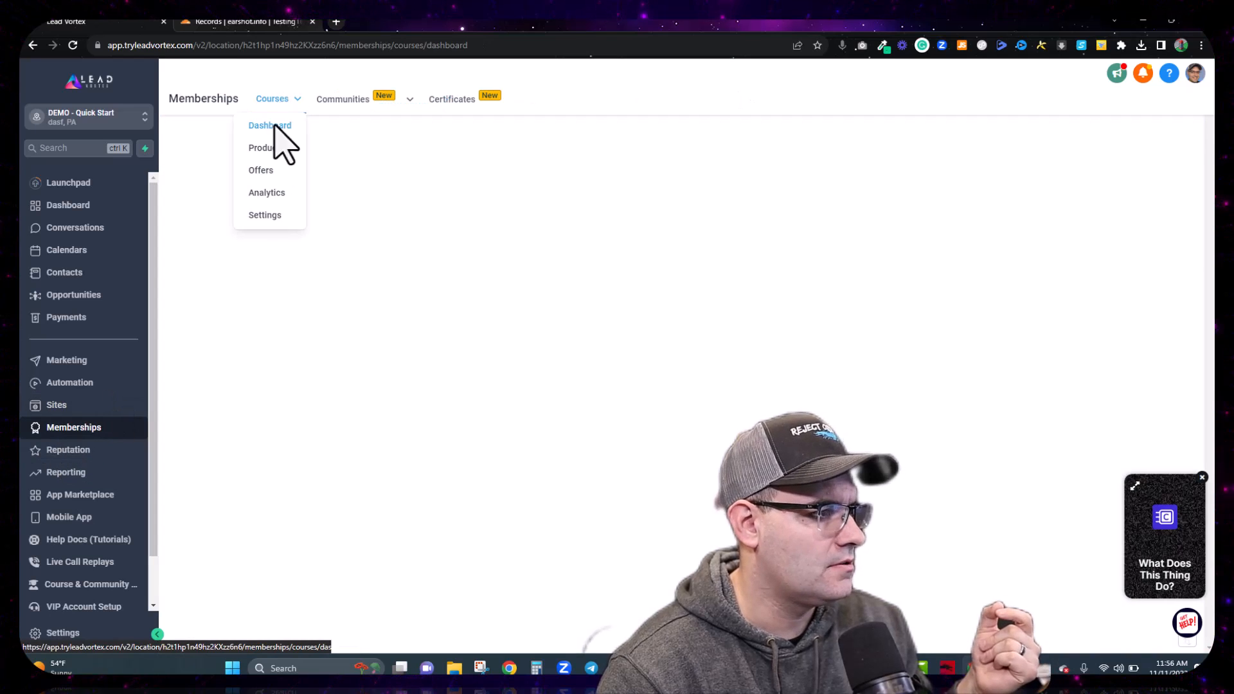
click(269, 216)
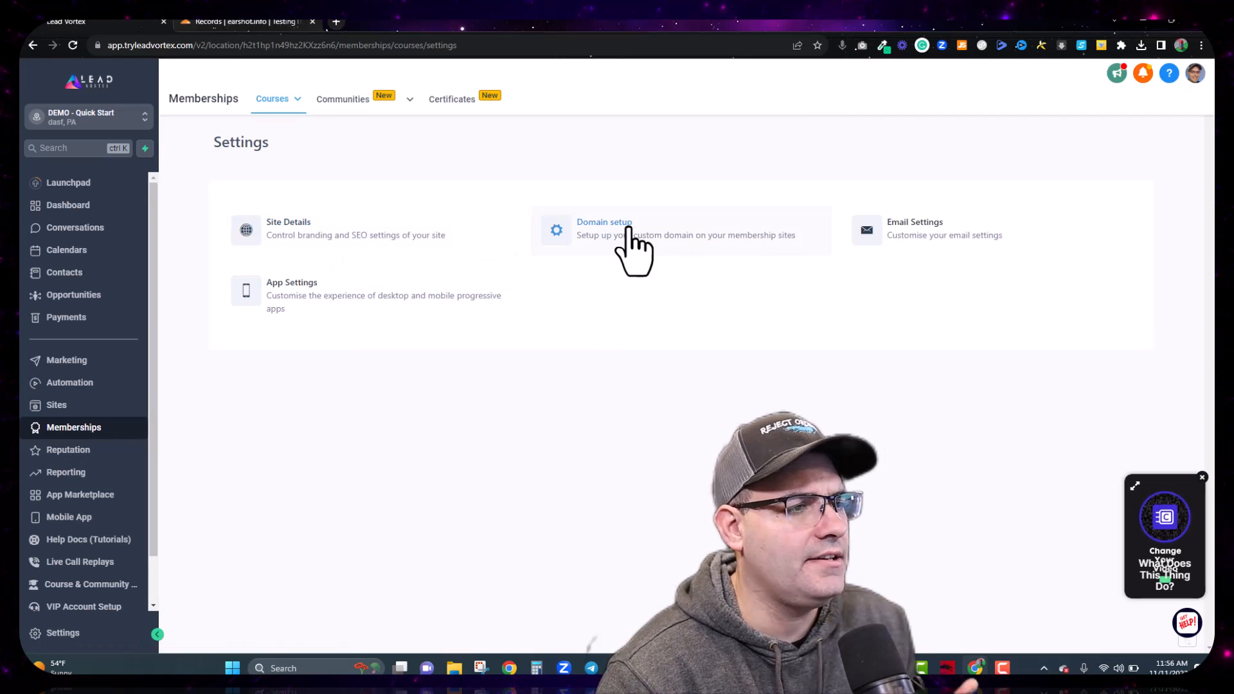
click(933, 232)
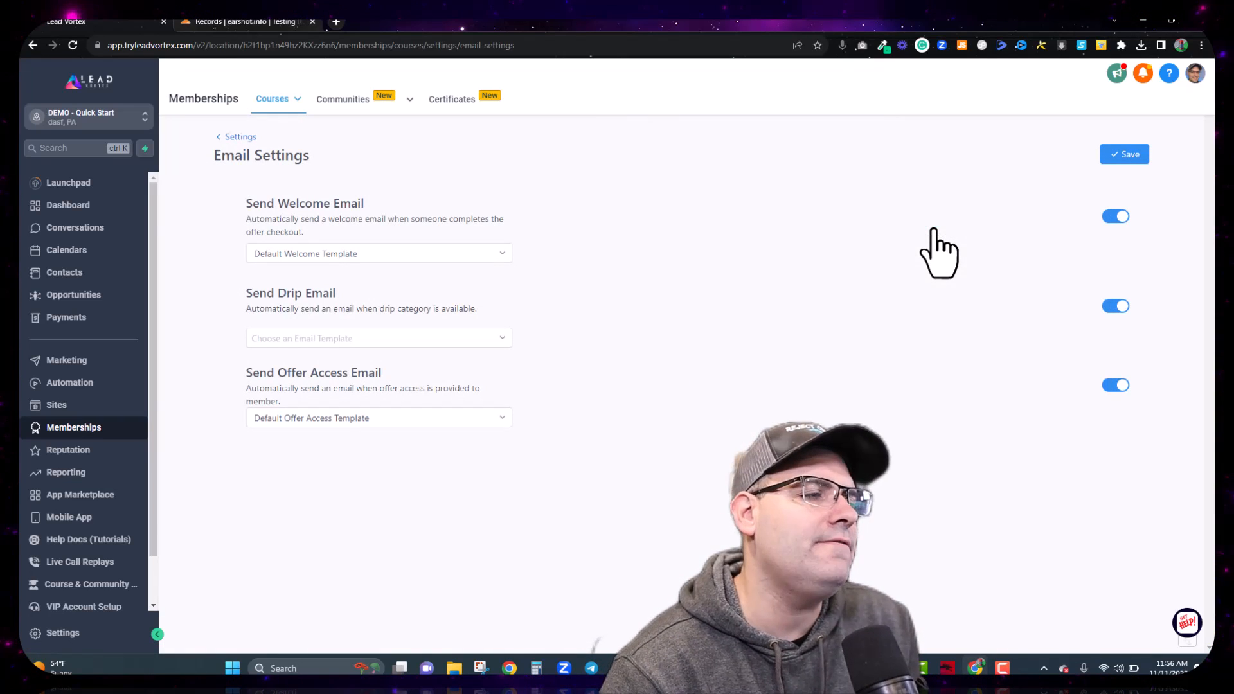
click(426, 256)
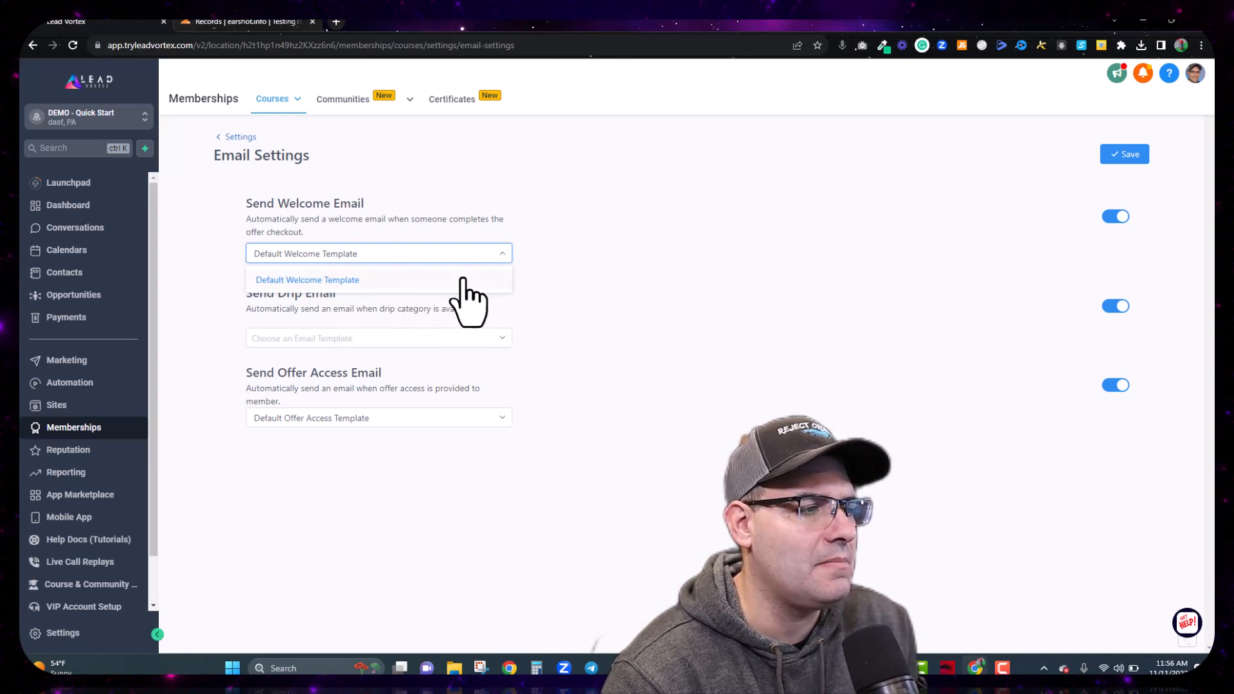
click(495, 252)
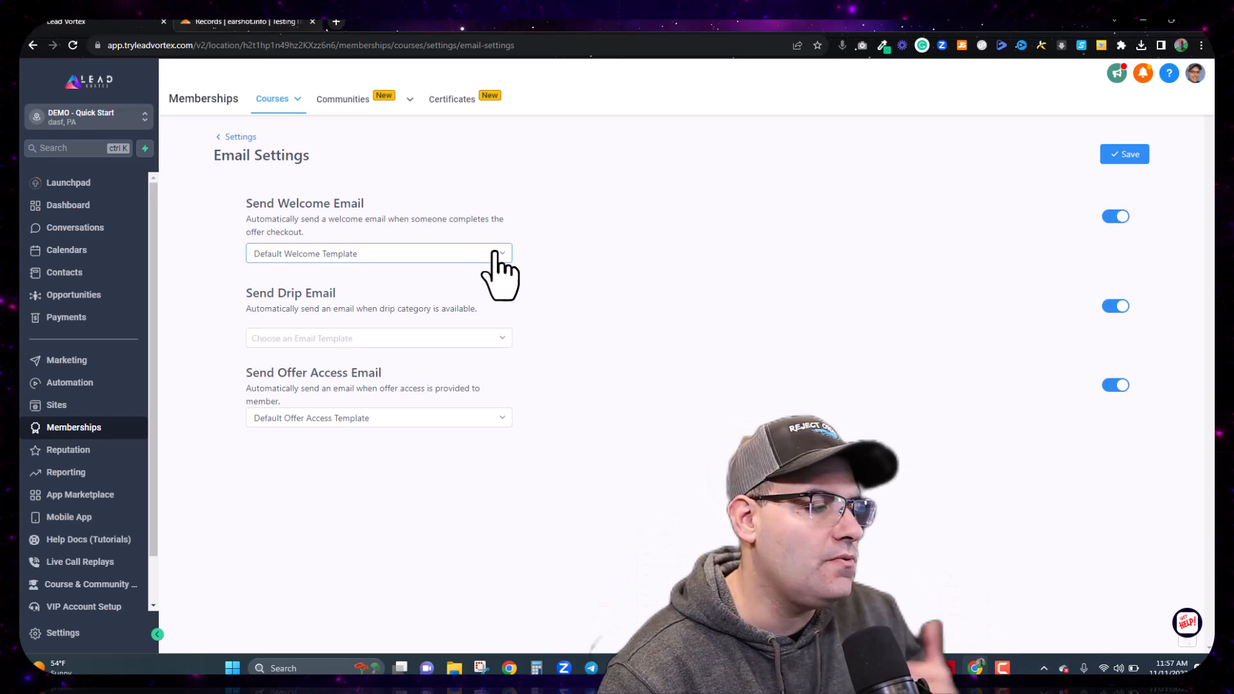
click(68, 360)
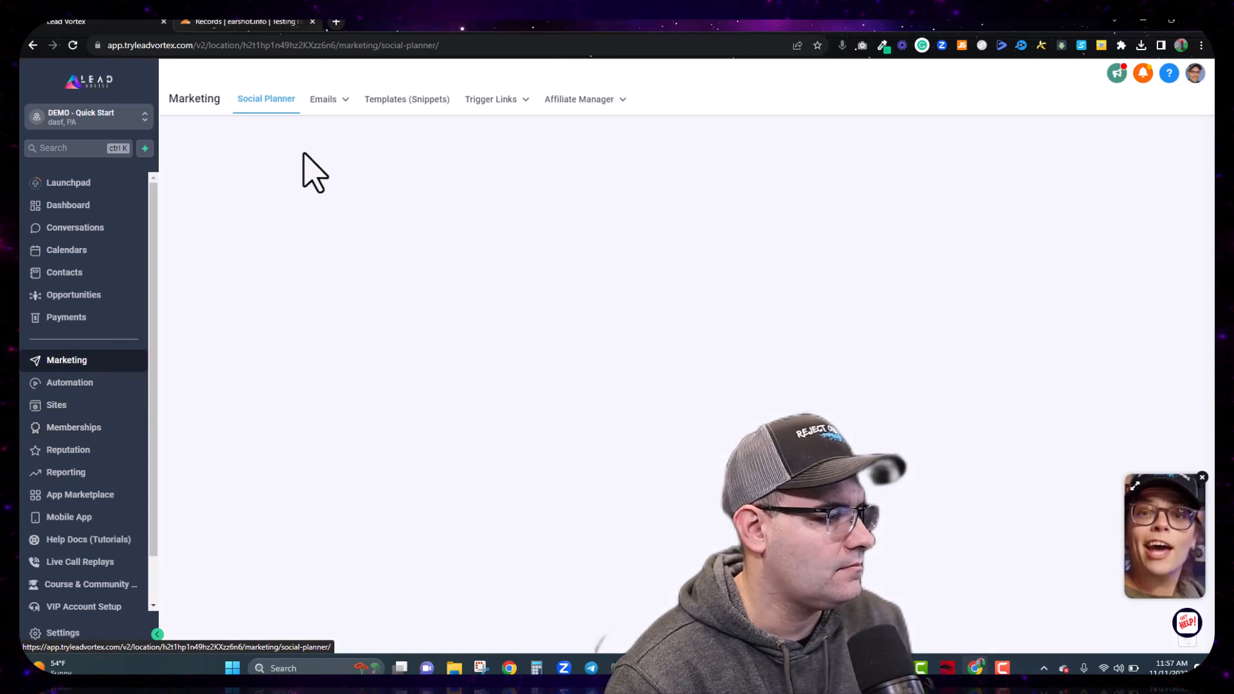
Step: Create a new email template under Marketing > Emails > Templates using the Design Editor
mouse_move(331, 108)
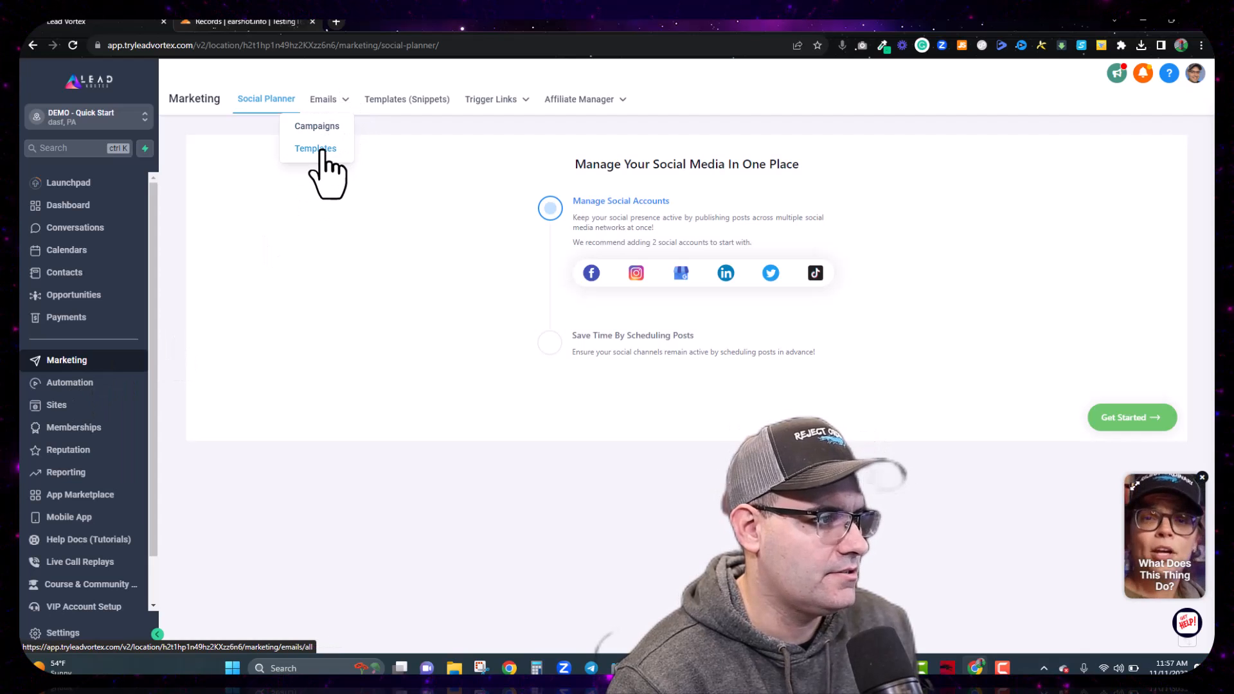
click(321, 150)
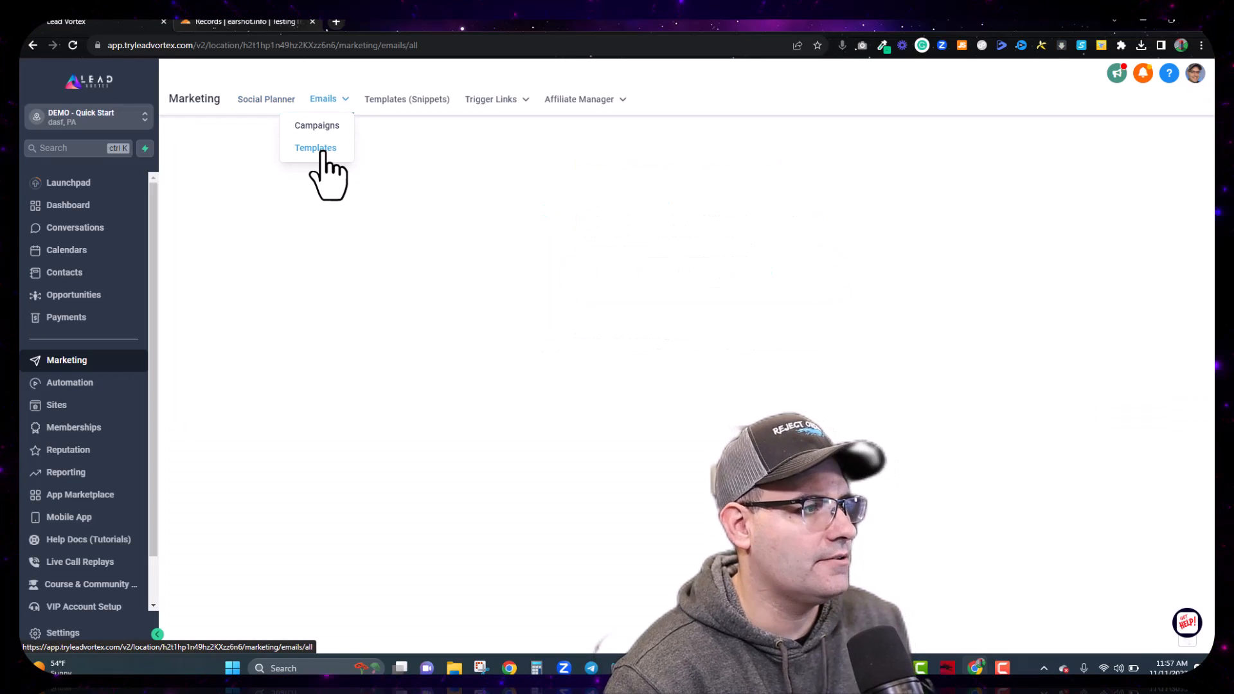
click(690, 407)
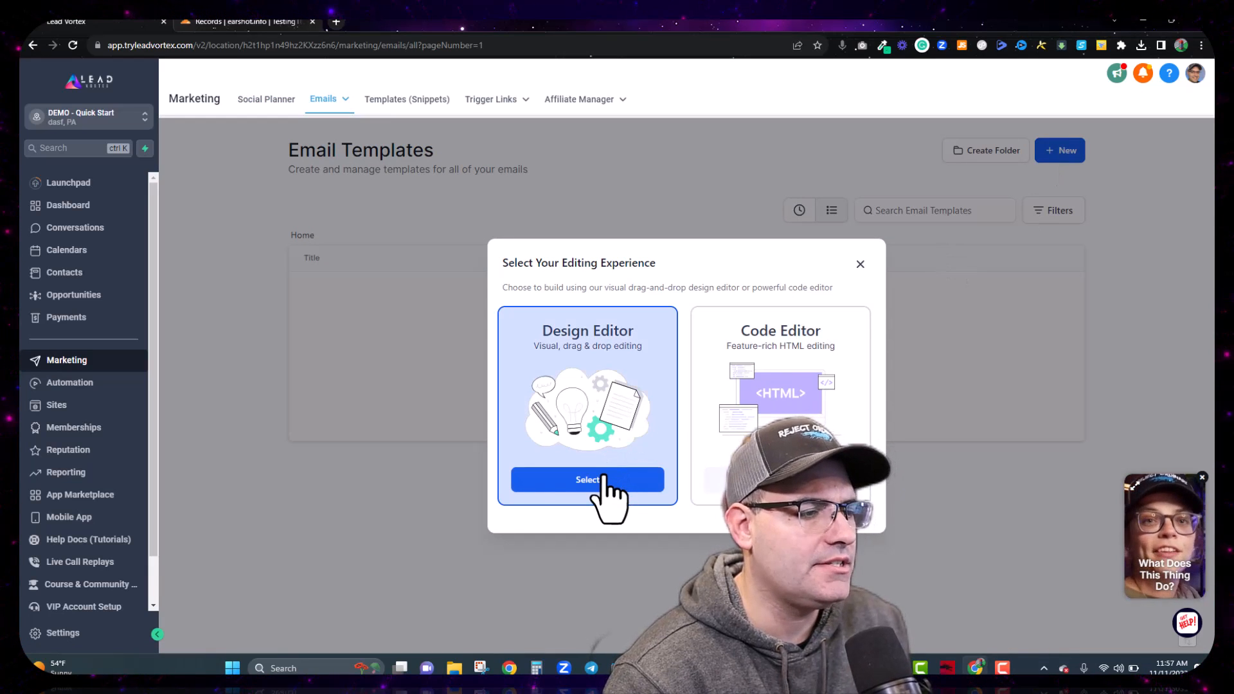
click(588, 480)
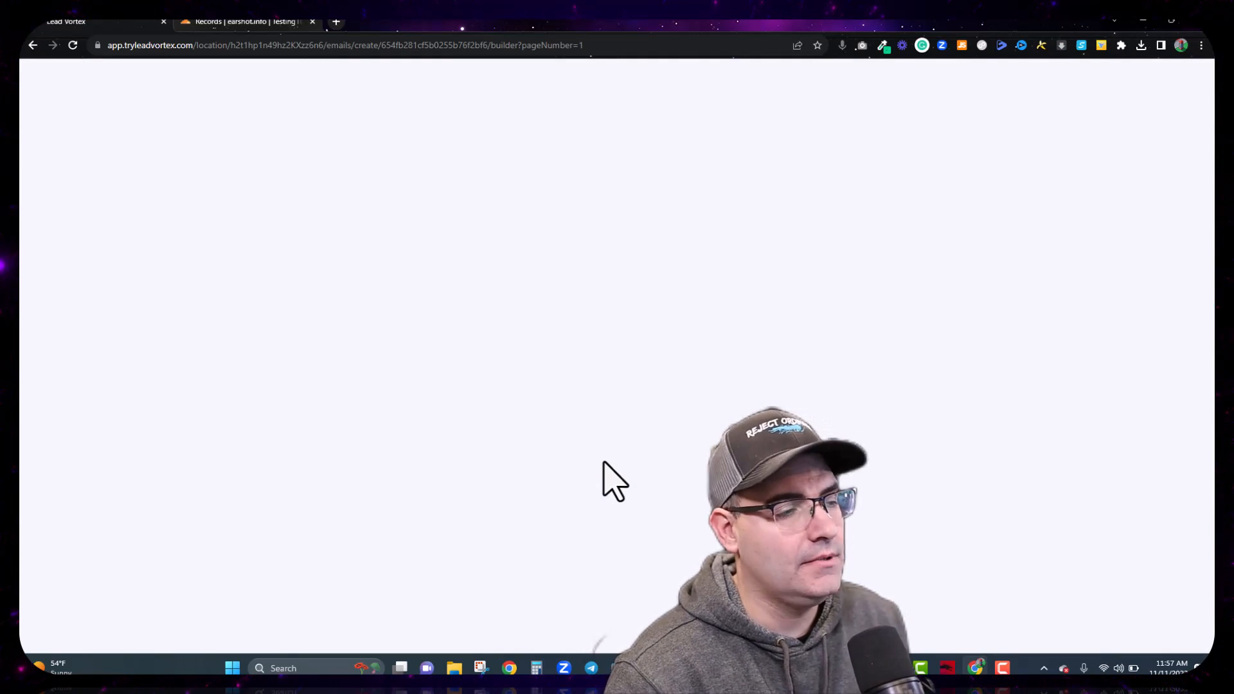
Step: Rename the template to 'Course Welcome Template'
click(634, 77)
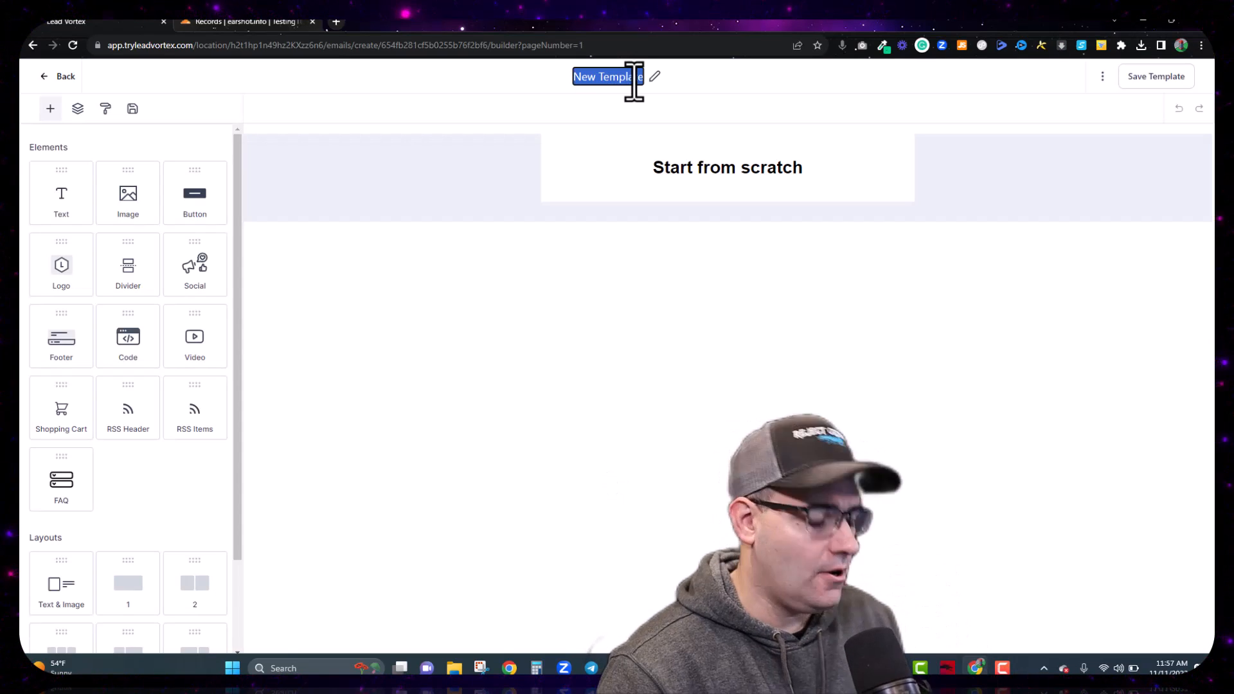
key(BackSpace)
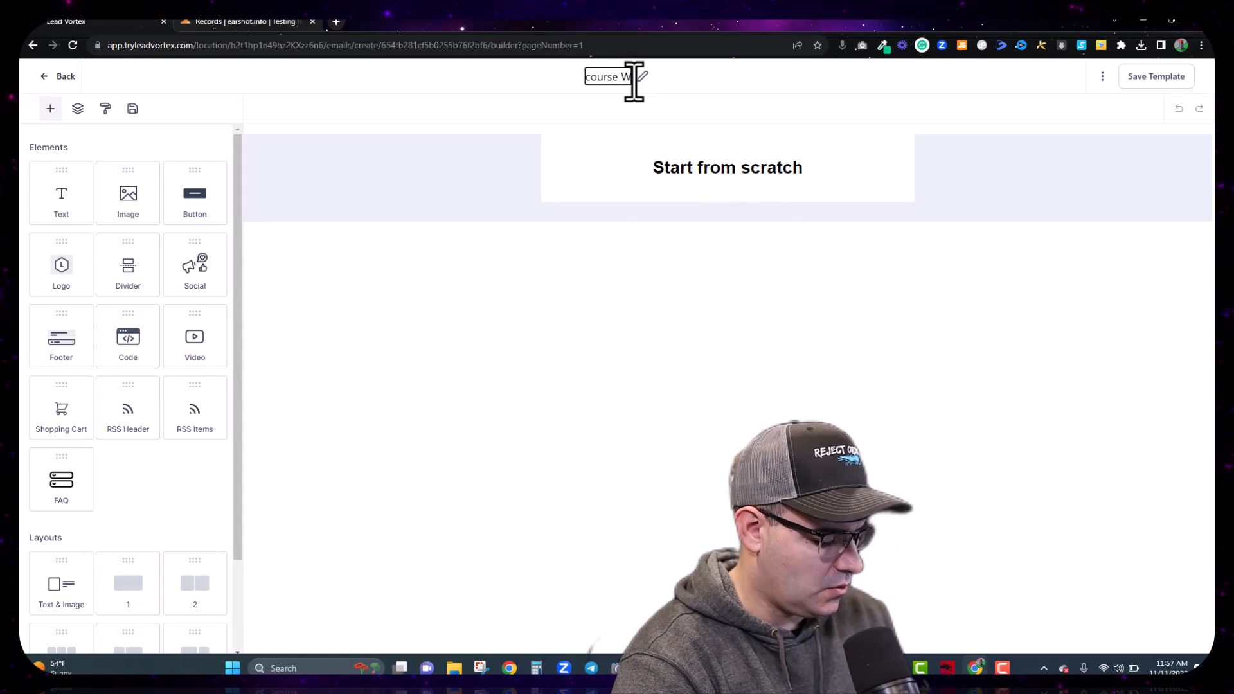
text(elcome Template)
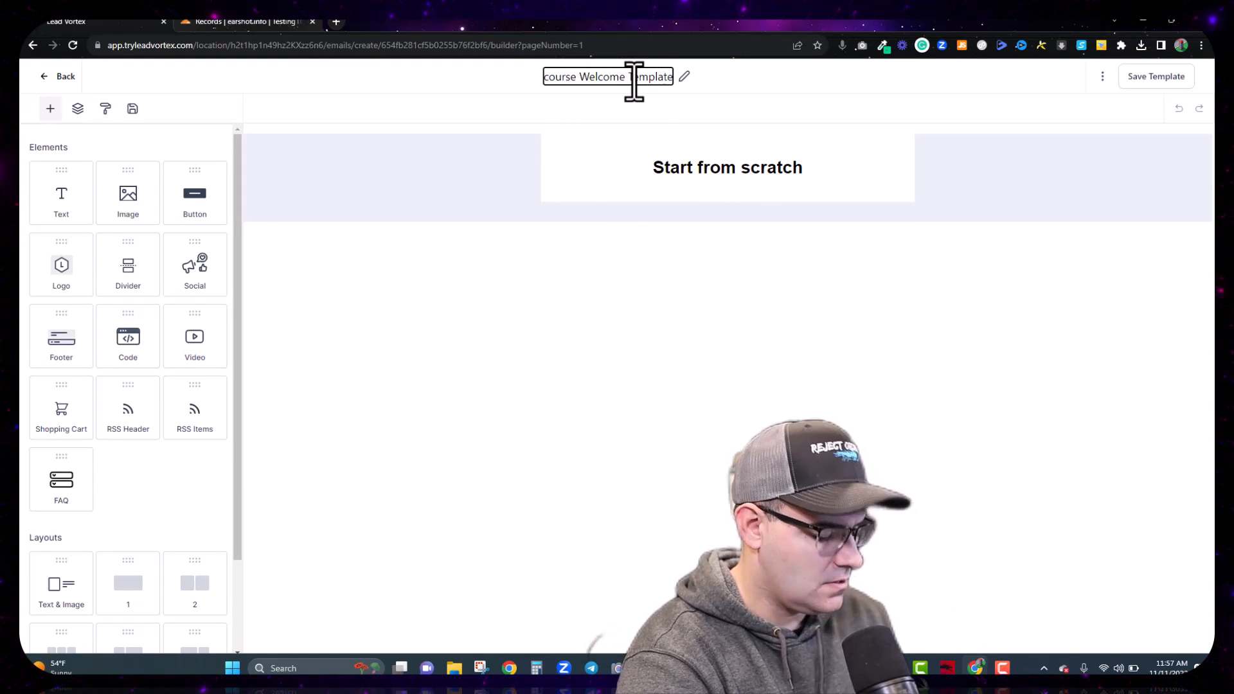
click(549, 78)
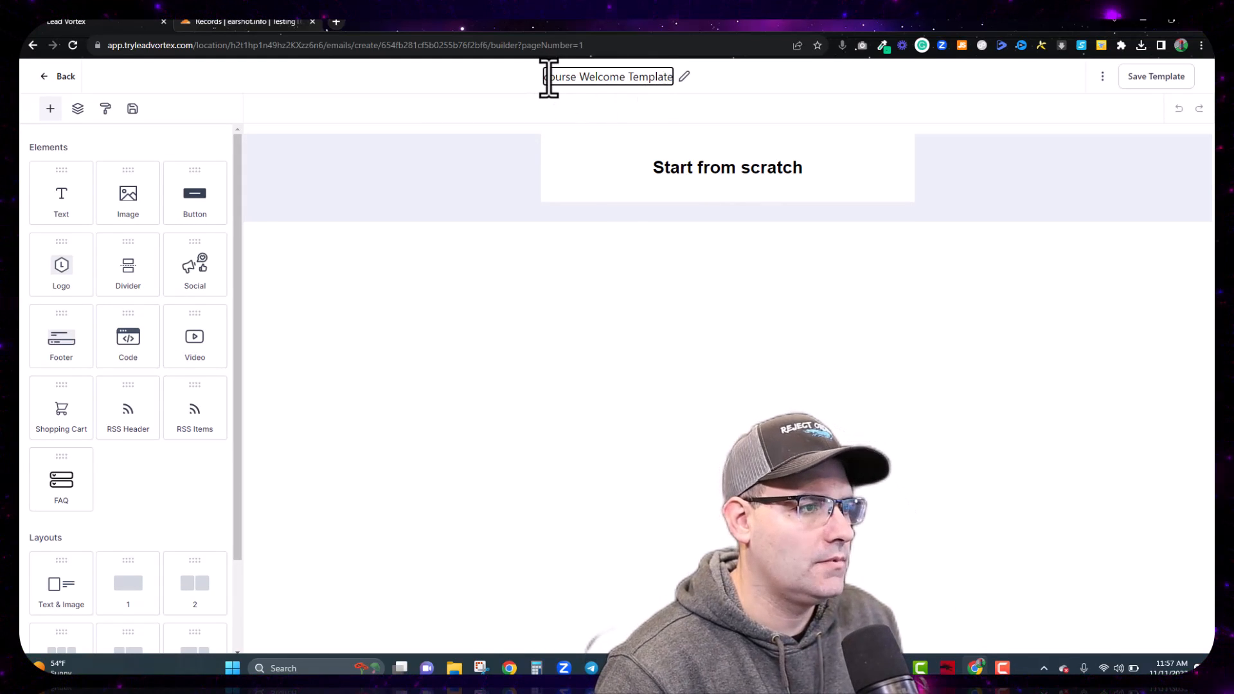
key(BackSpace)
text(C)
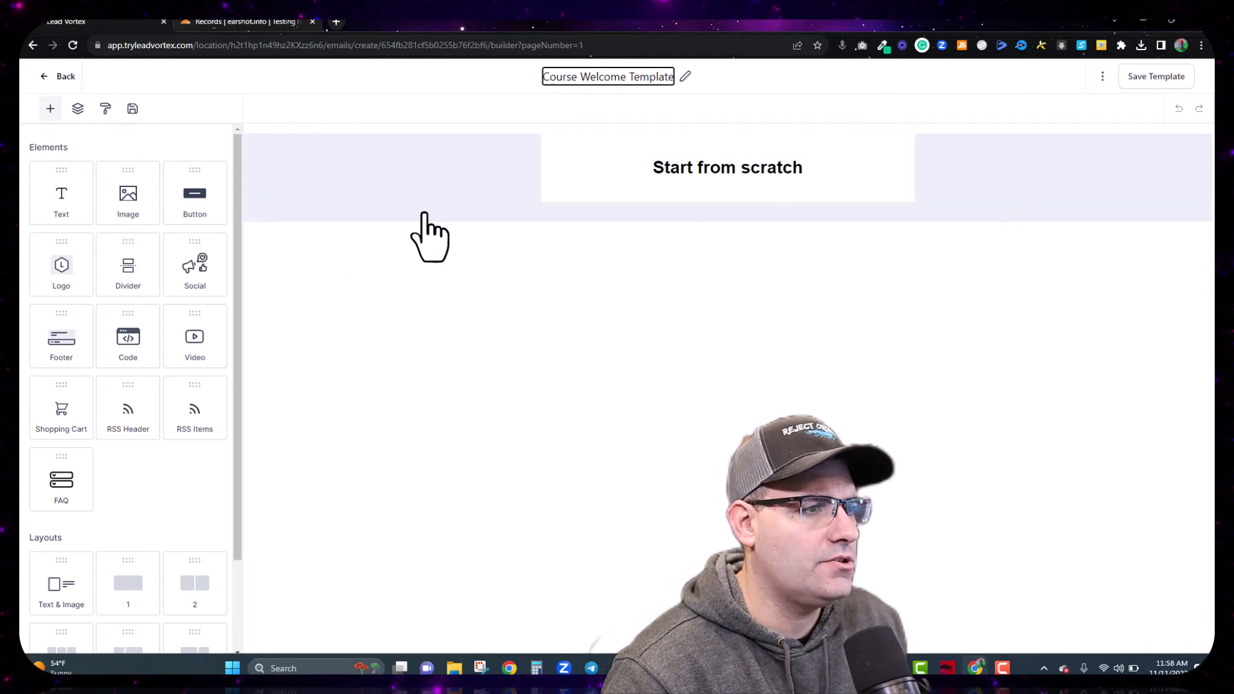
Step: Delete the starter block and drag an Image element into the empty row
click(794, 144)
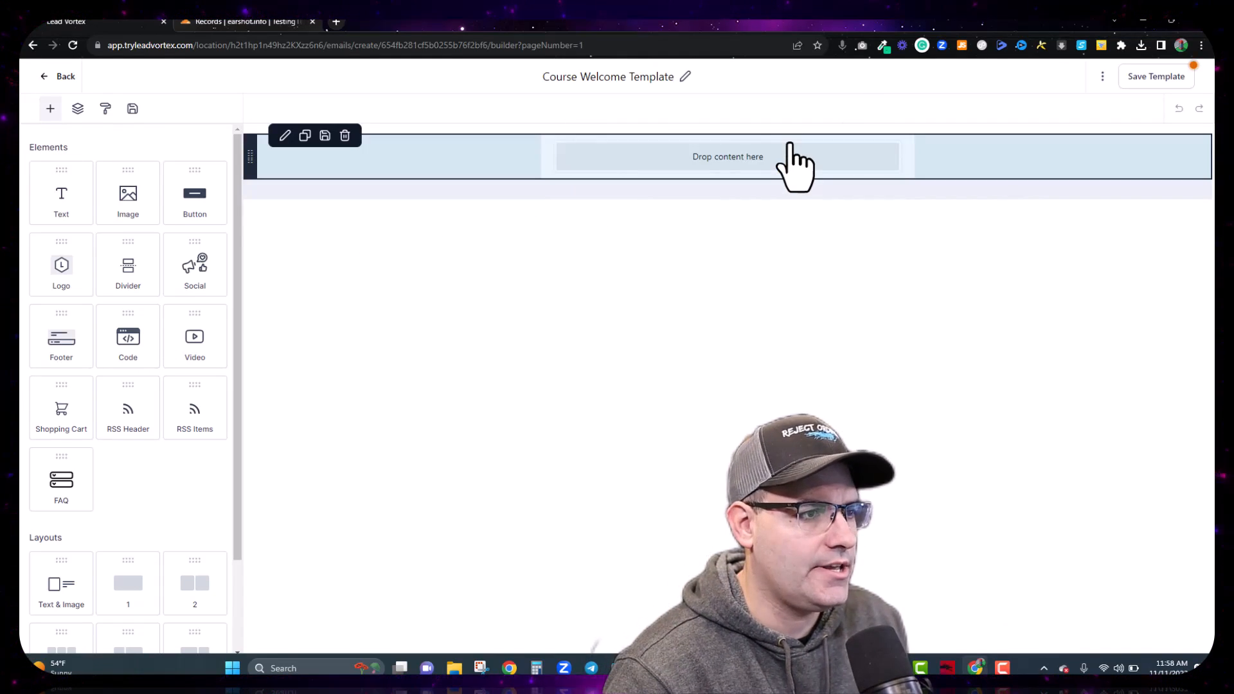
drag(133, 193, 752, 193)
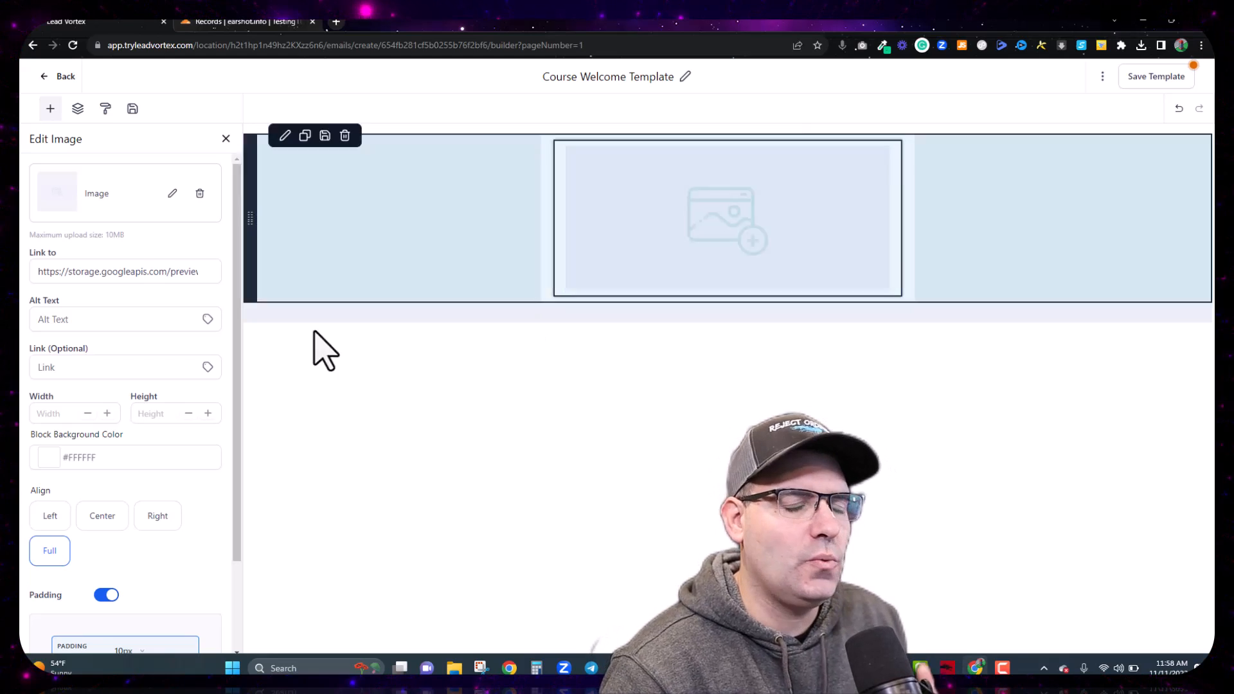
click(138, 270)
double_click(142, 272)
key(ctrl+a)
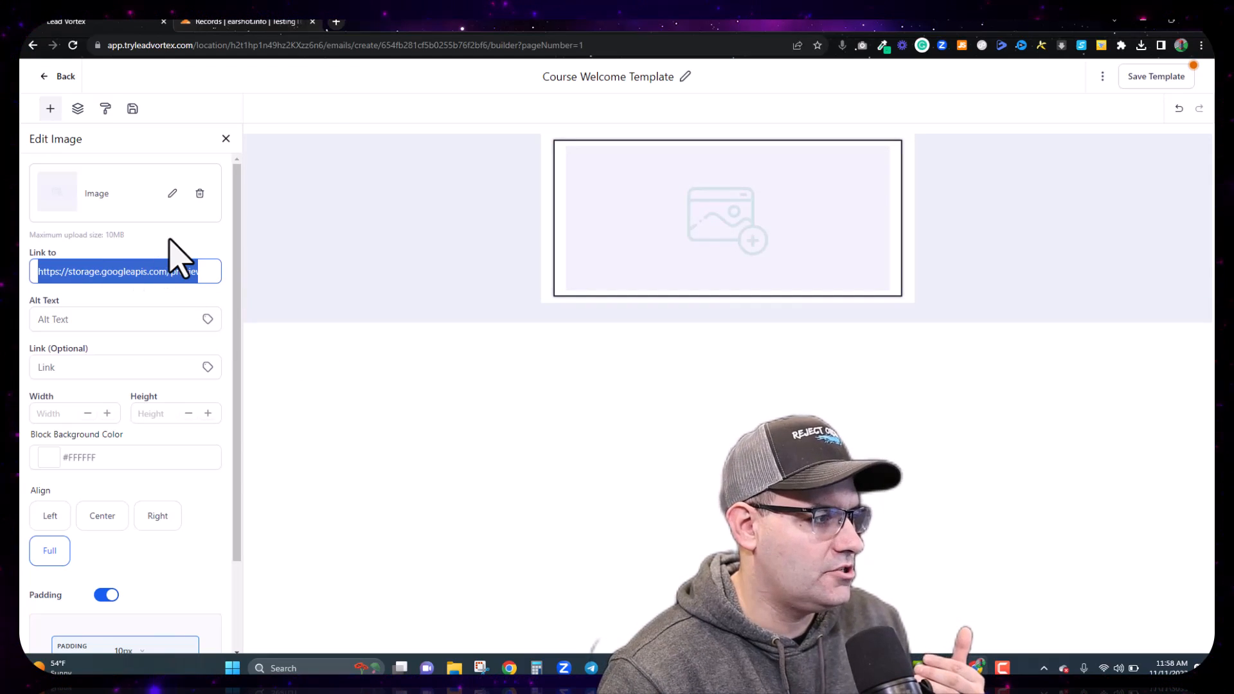
click(171, 253)
Step: Upload Demo Logo.png through the media library into the image block and set its width to 250
click(172, 194)
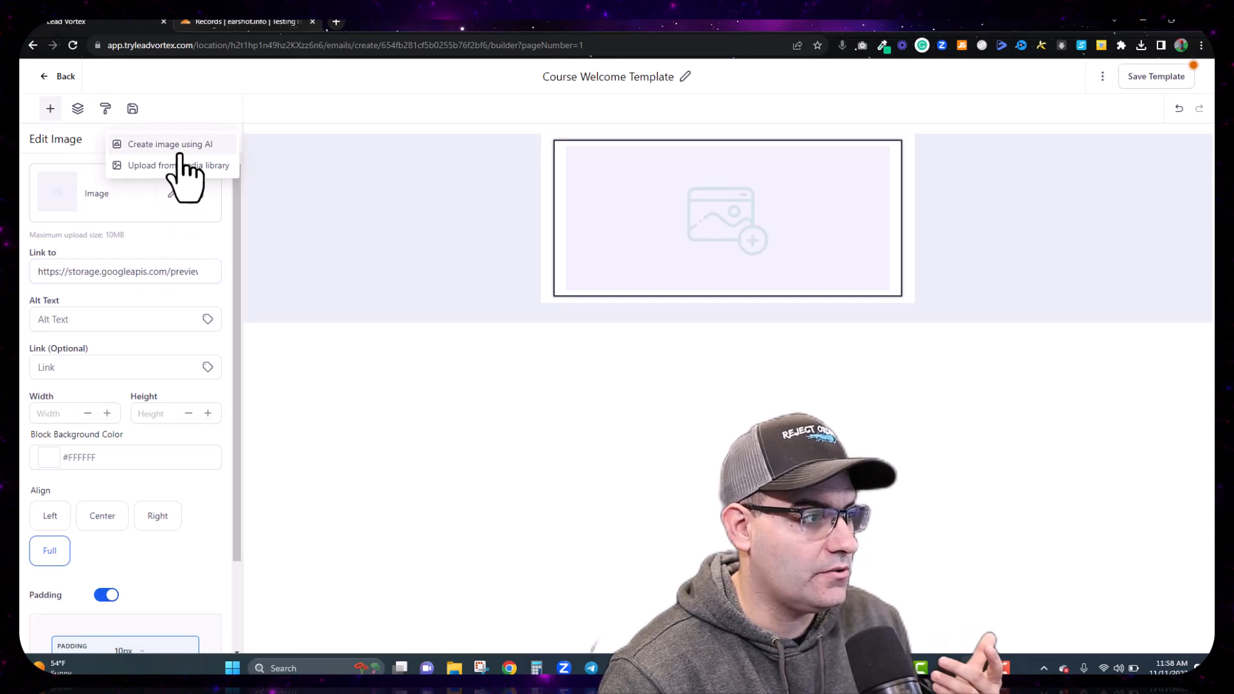
click(179, 166)
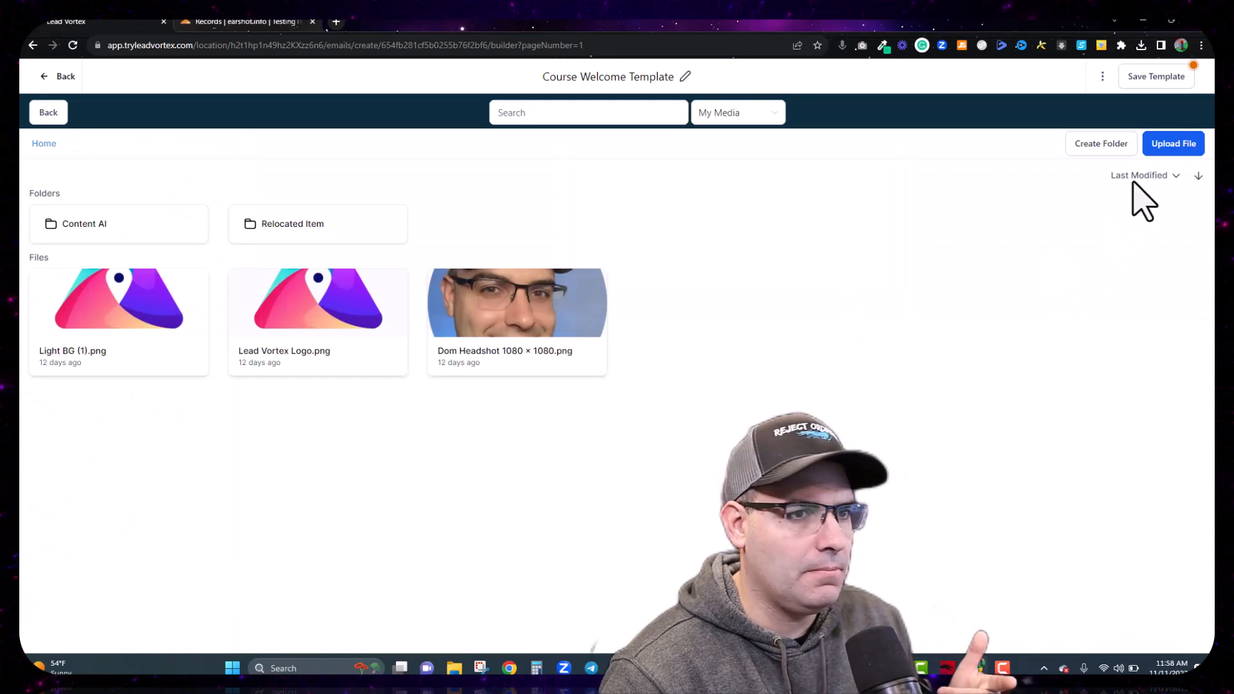
click(1175, 151)
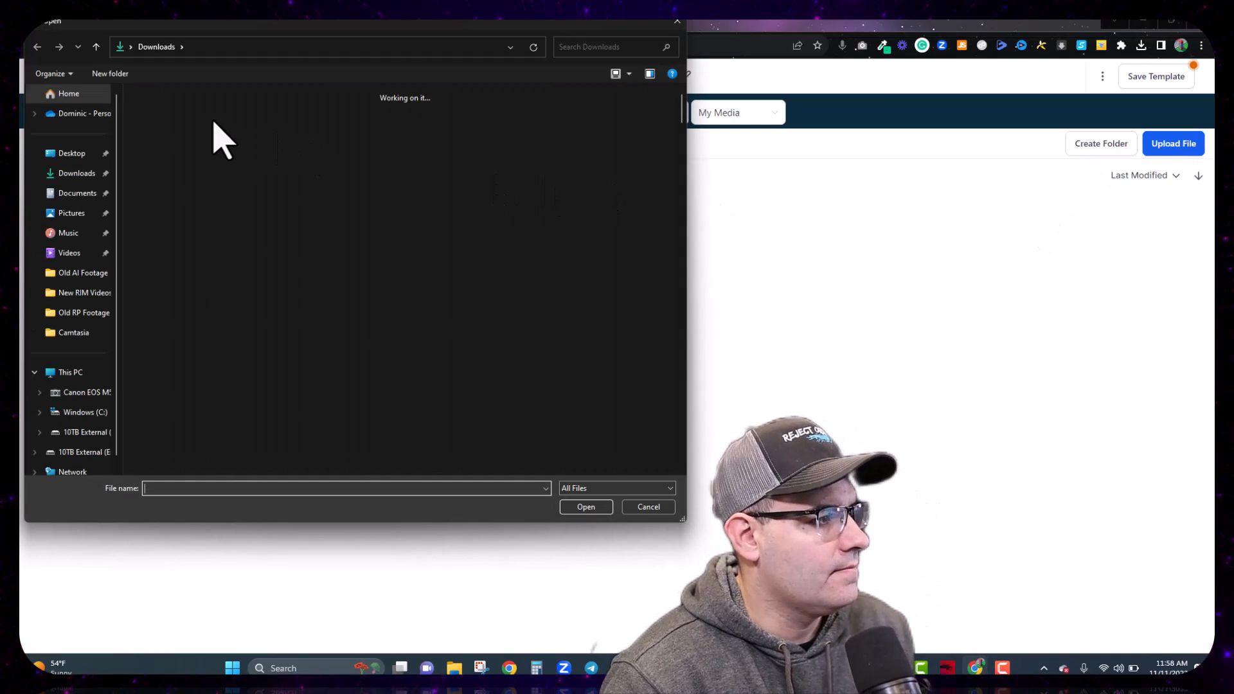
double_click(255, 129)
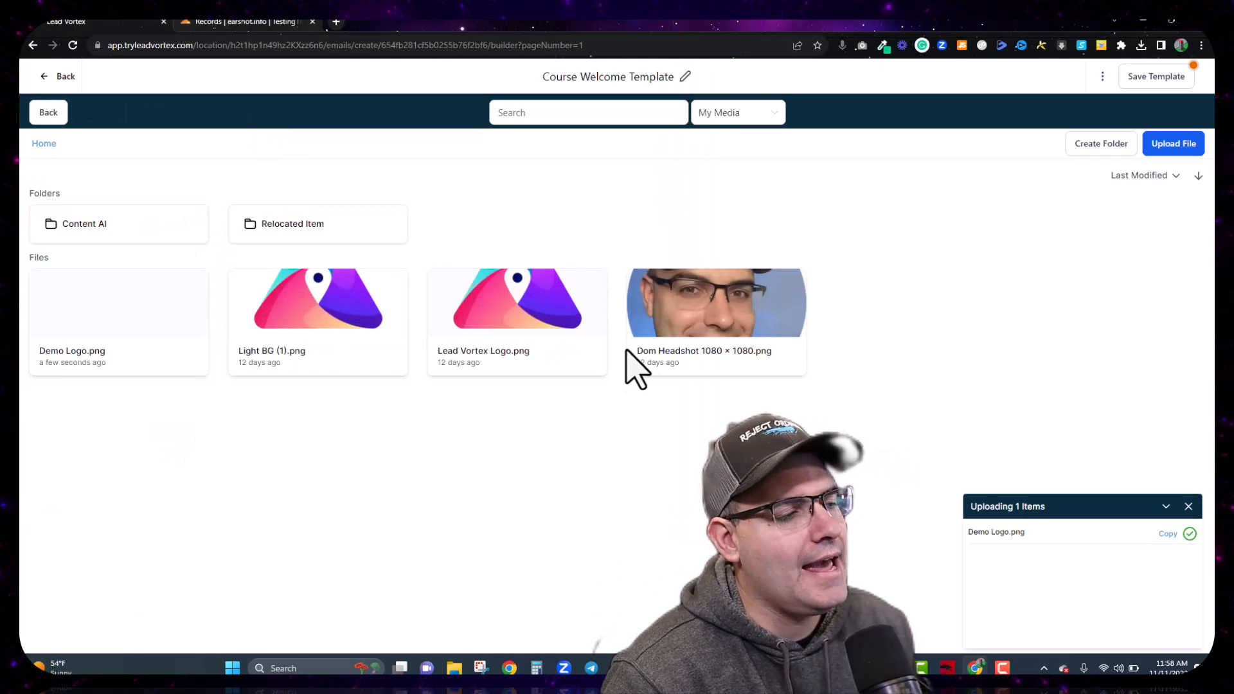
click(95, 325)
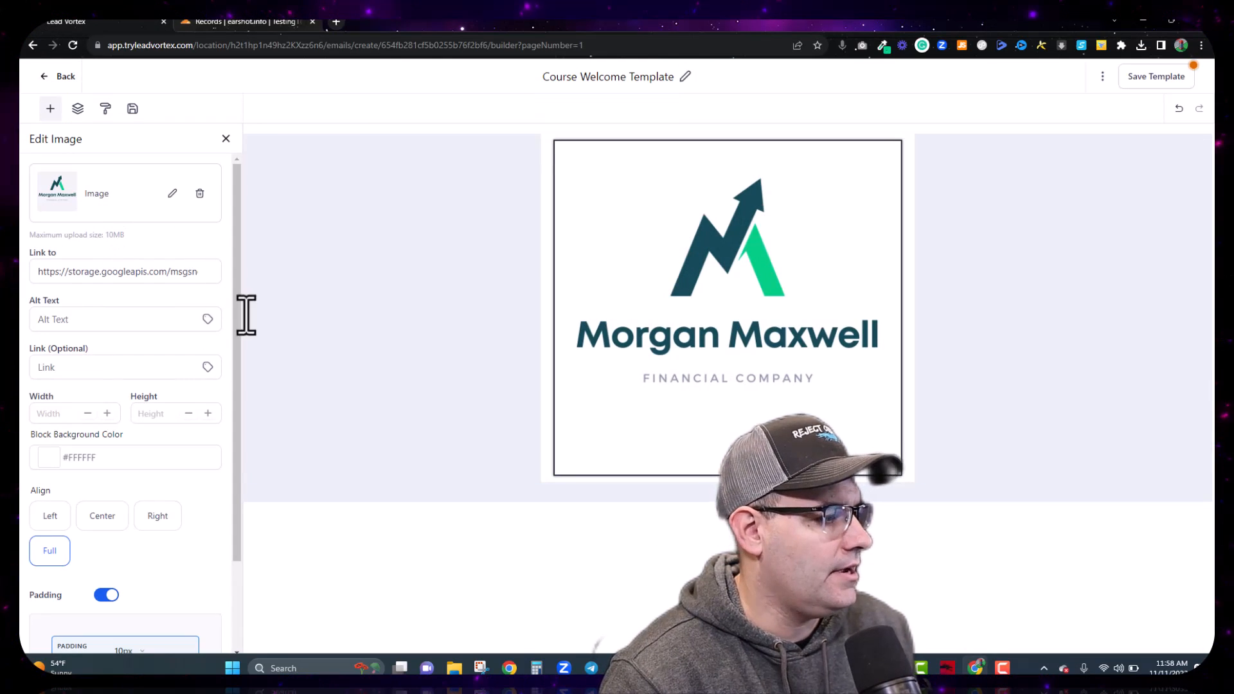
mouse_move(779, 386)
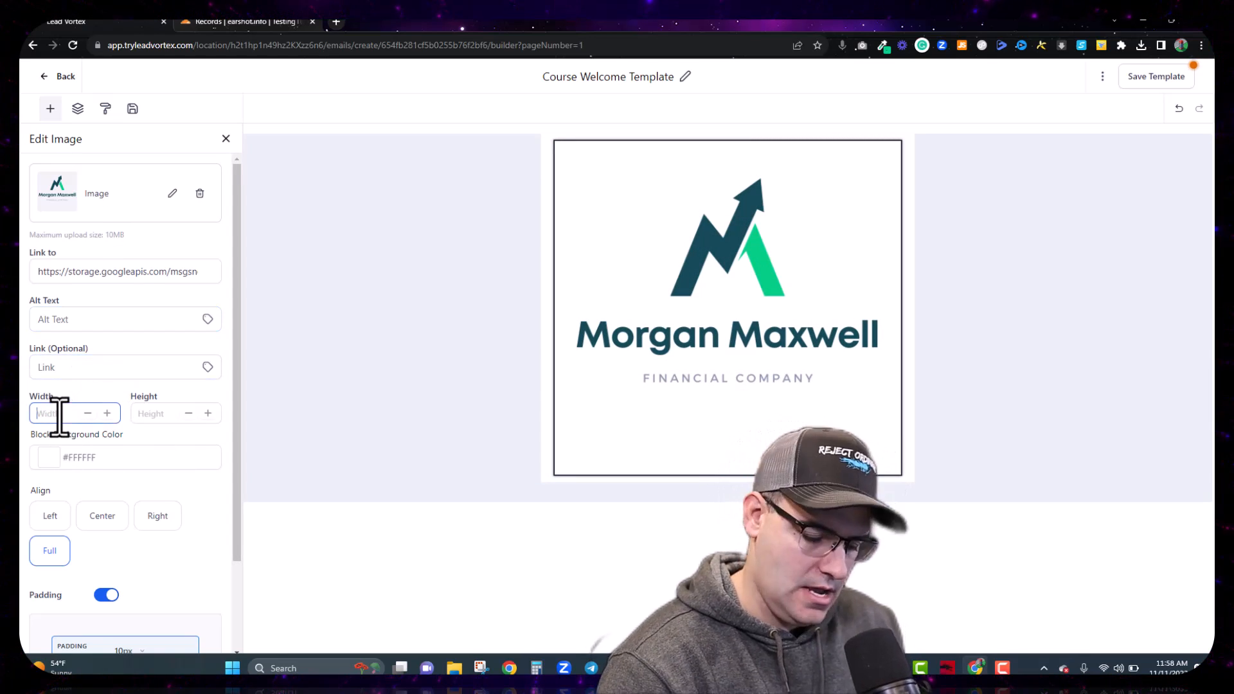
text(250)
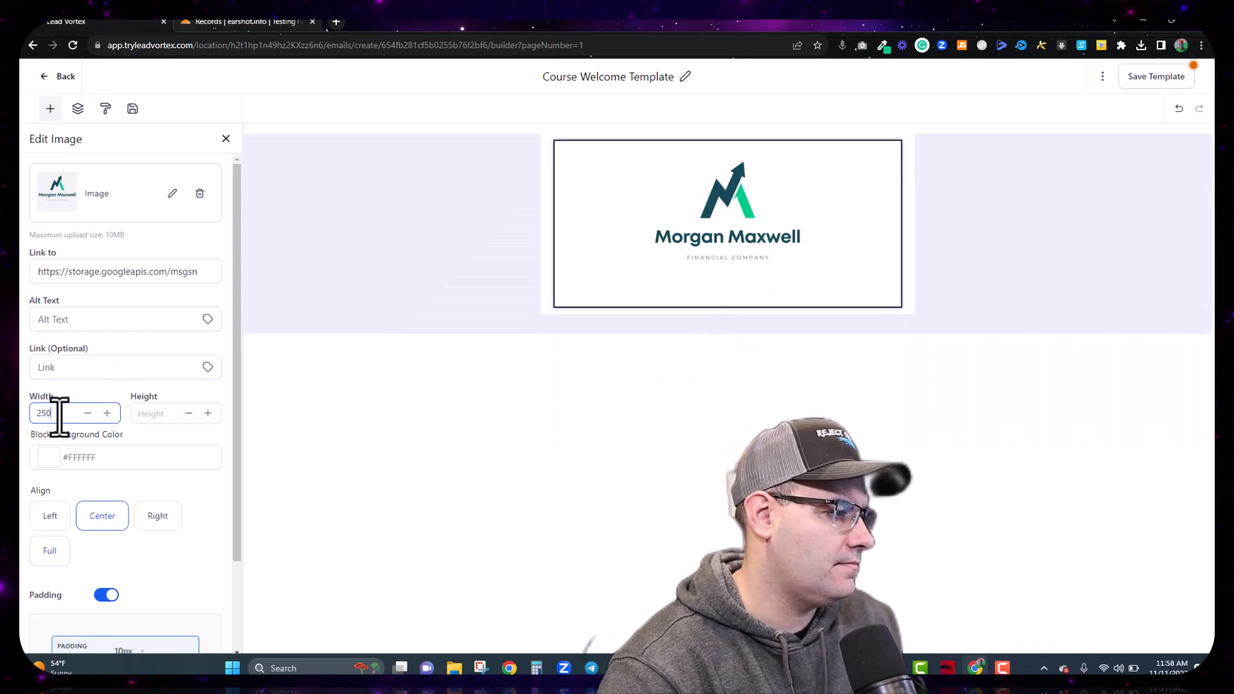
click(770, 233)
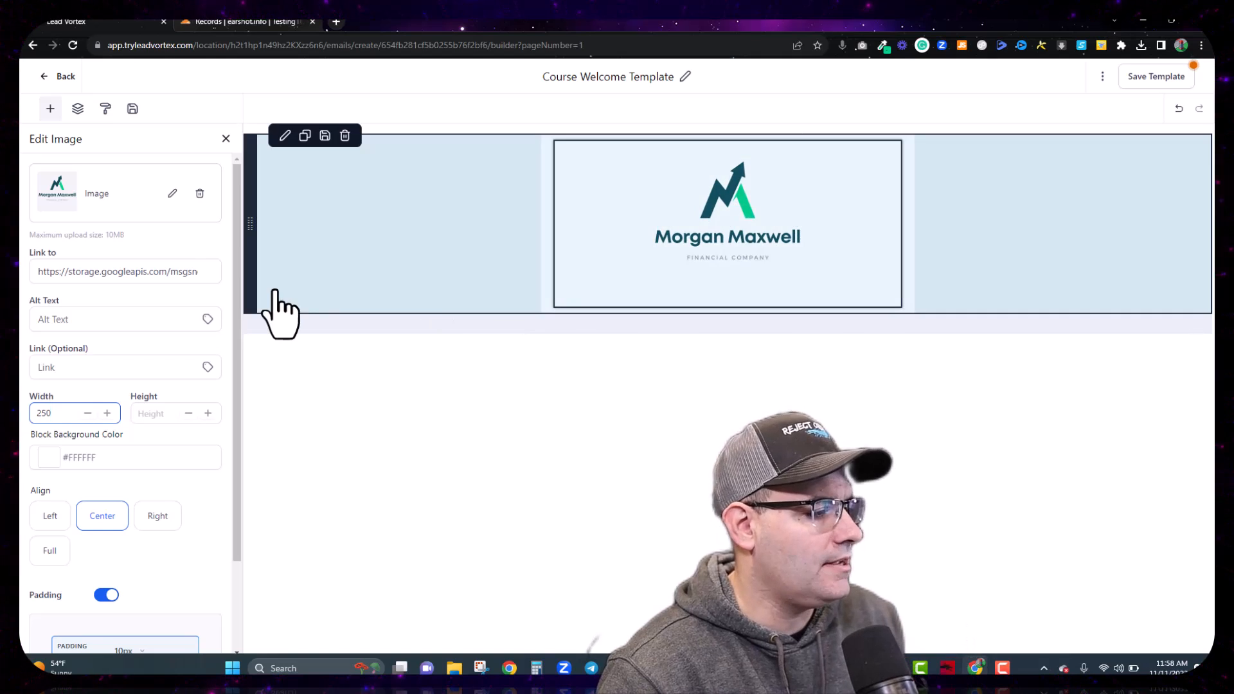
click(226, 139)
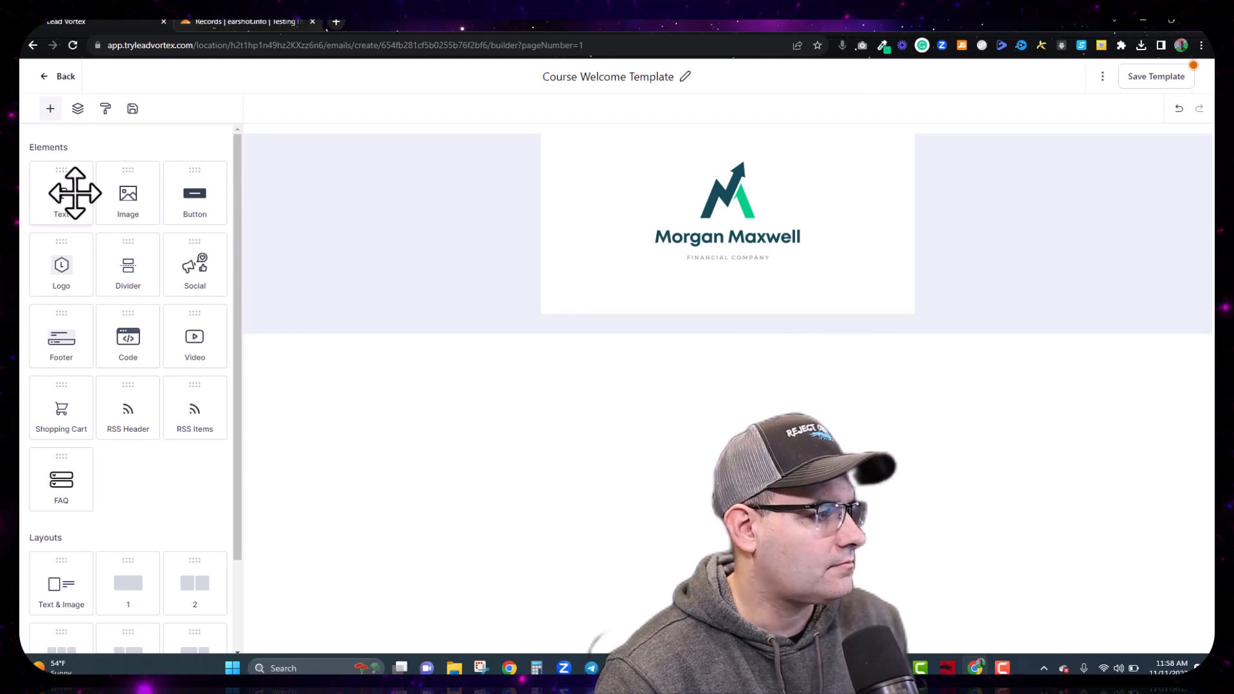
Step: Drop a Text block under the logo and delete its placeholder Heading and 'Add text to your email.' lines
drag(61, 197, 672, 310)
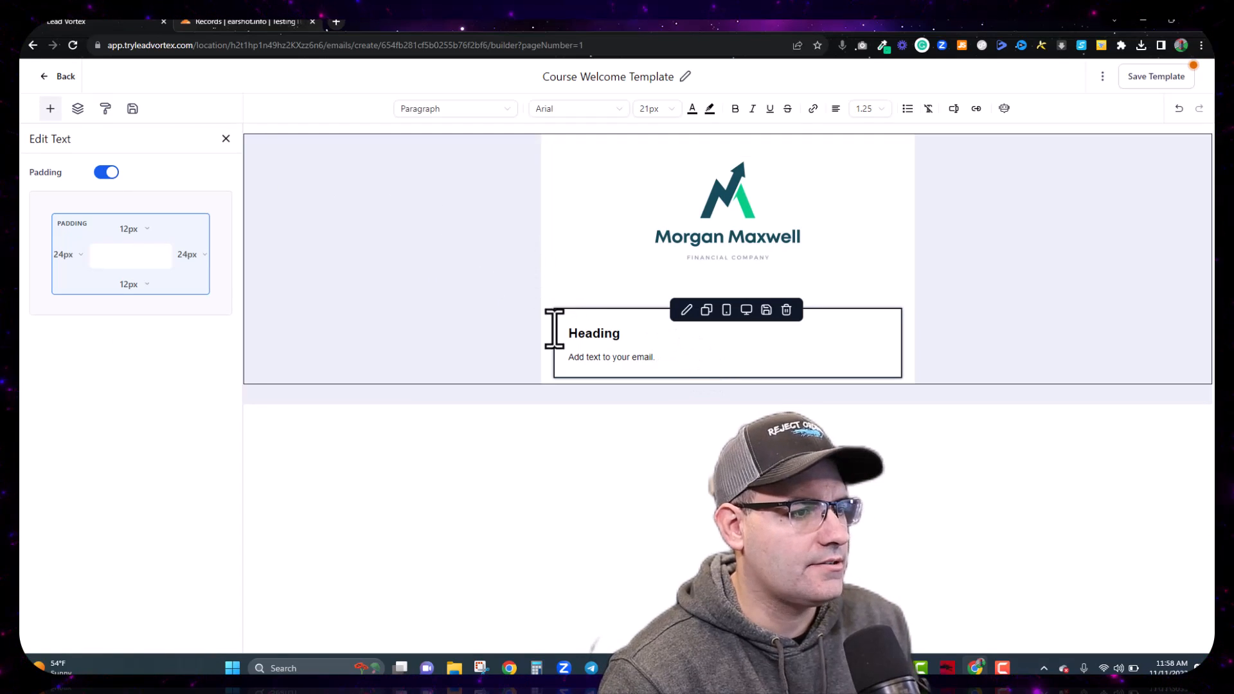
click(628, 334)
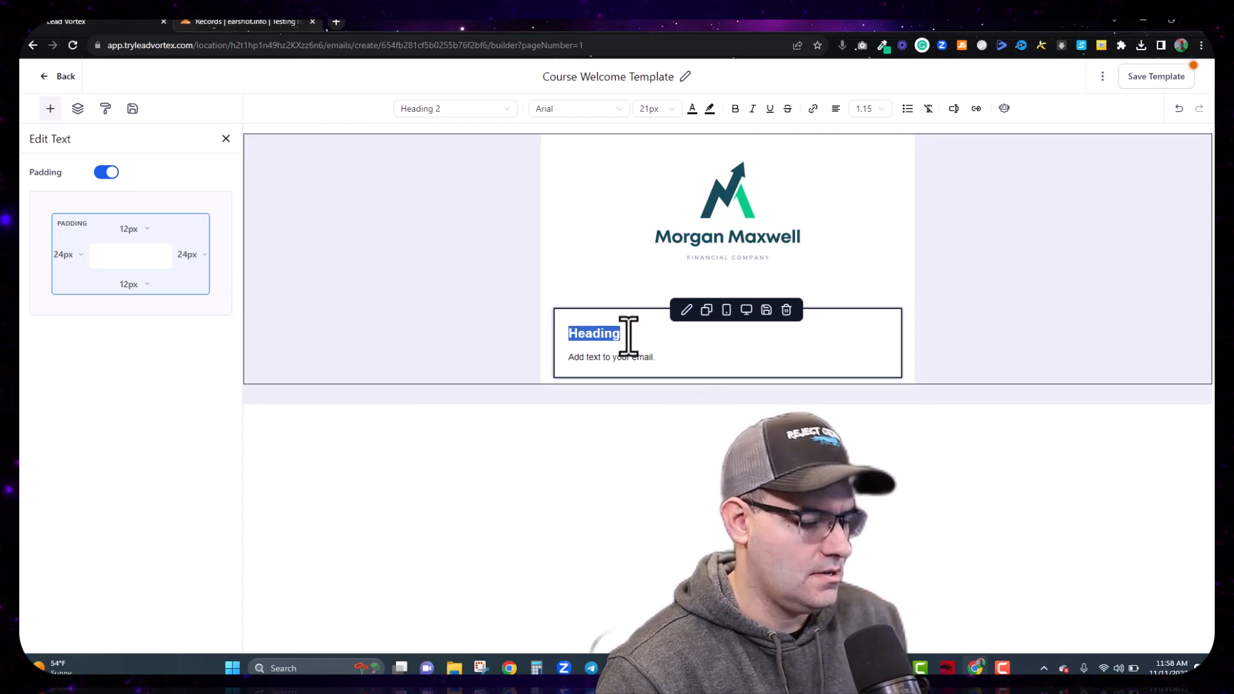
key(BackSpace)
key(BackSpace)
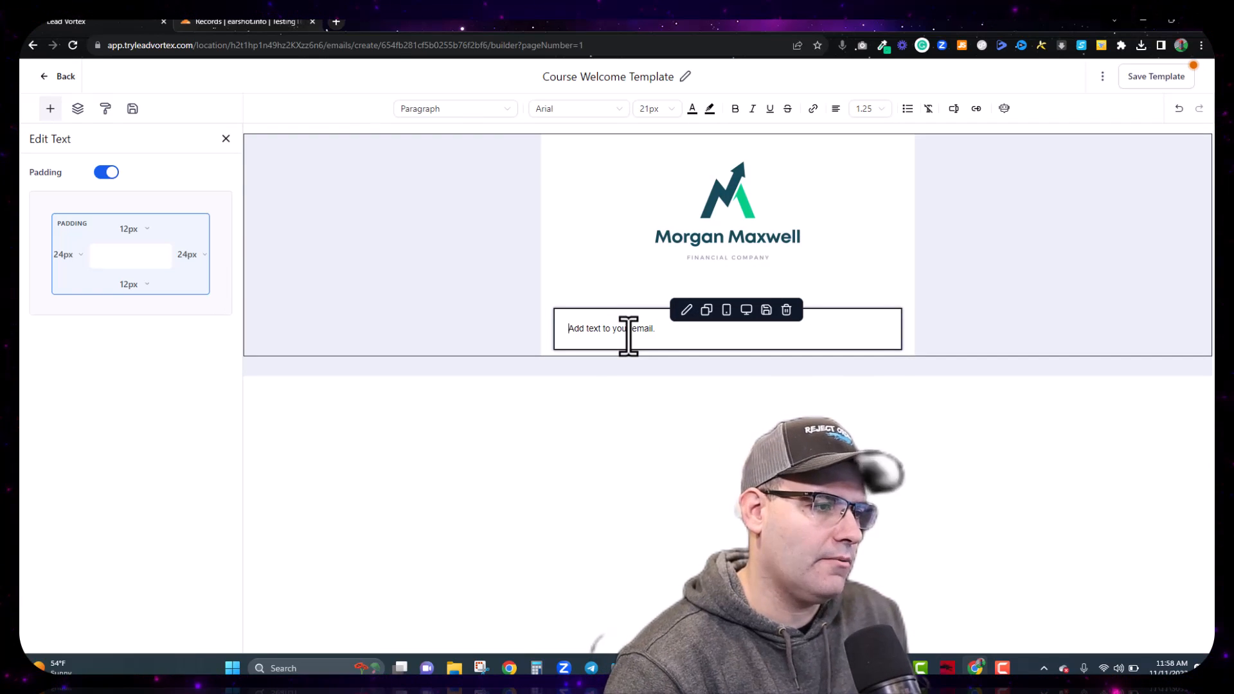
triple_click(632, 328)
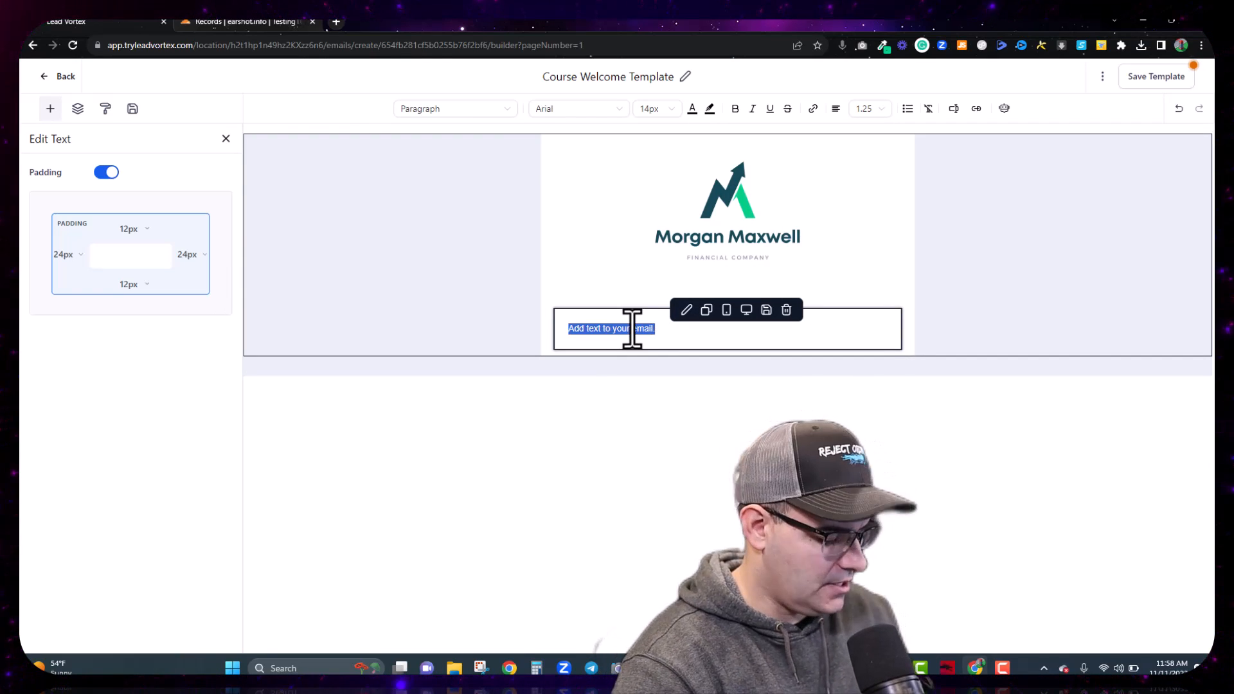
key(BackSpace)
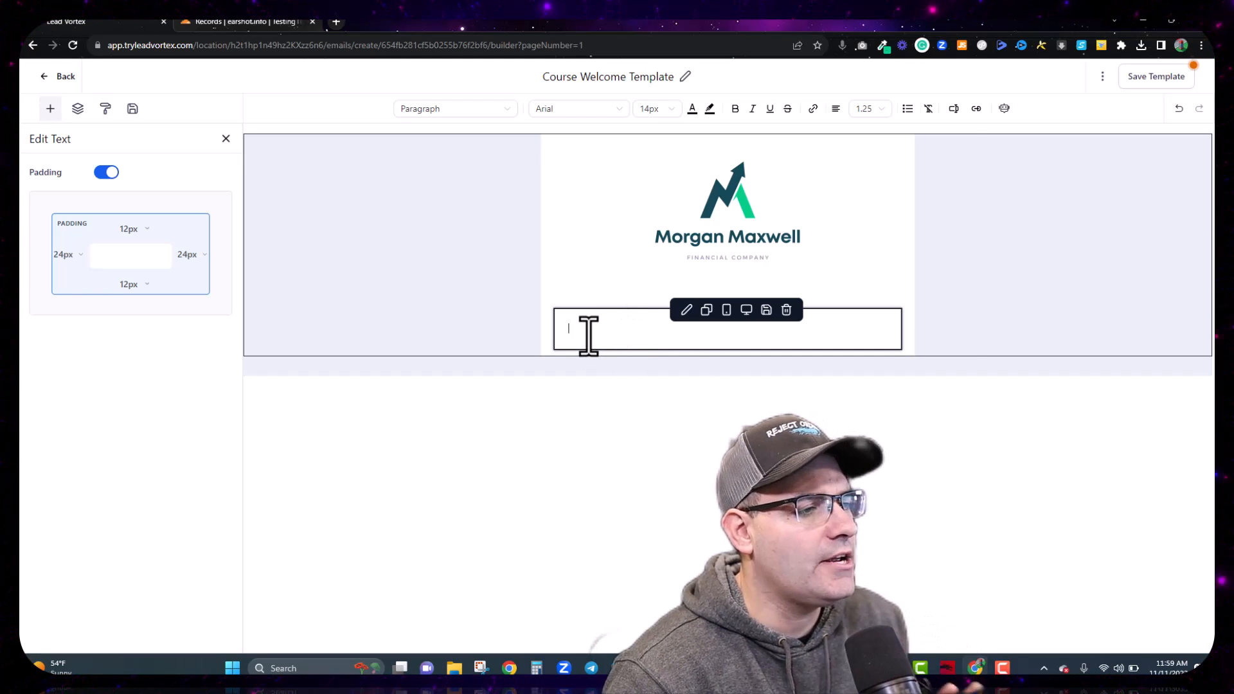
Step: Begin the text with the contact first name merge field and a comma, then 'Welcome to' on a new line
click(954, 109)
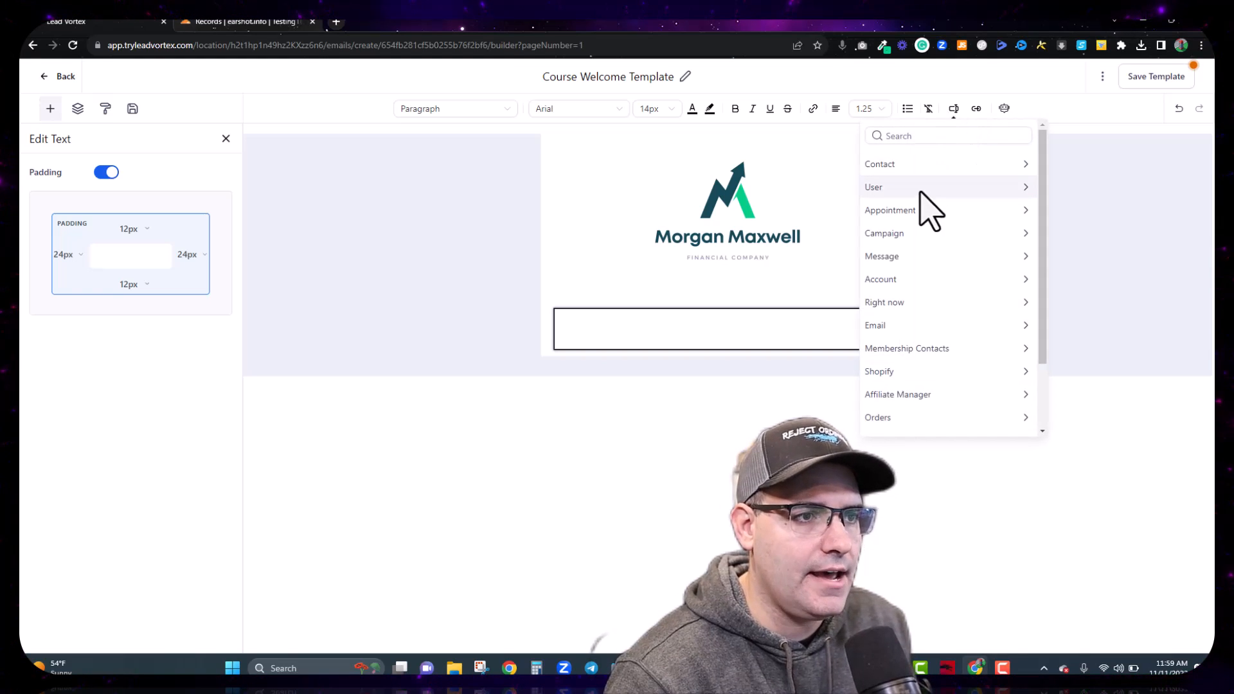
click(1022, 166)
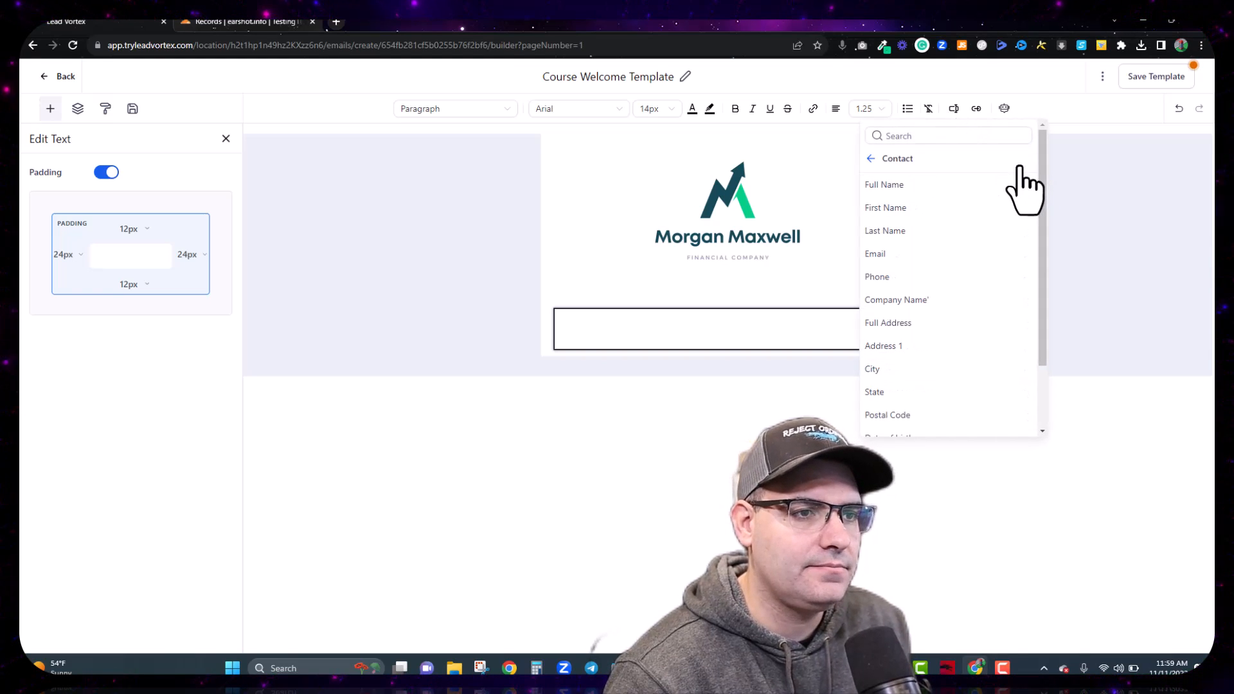
click(900, 209)
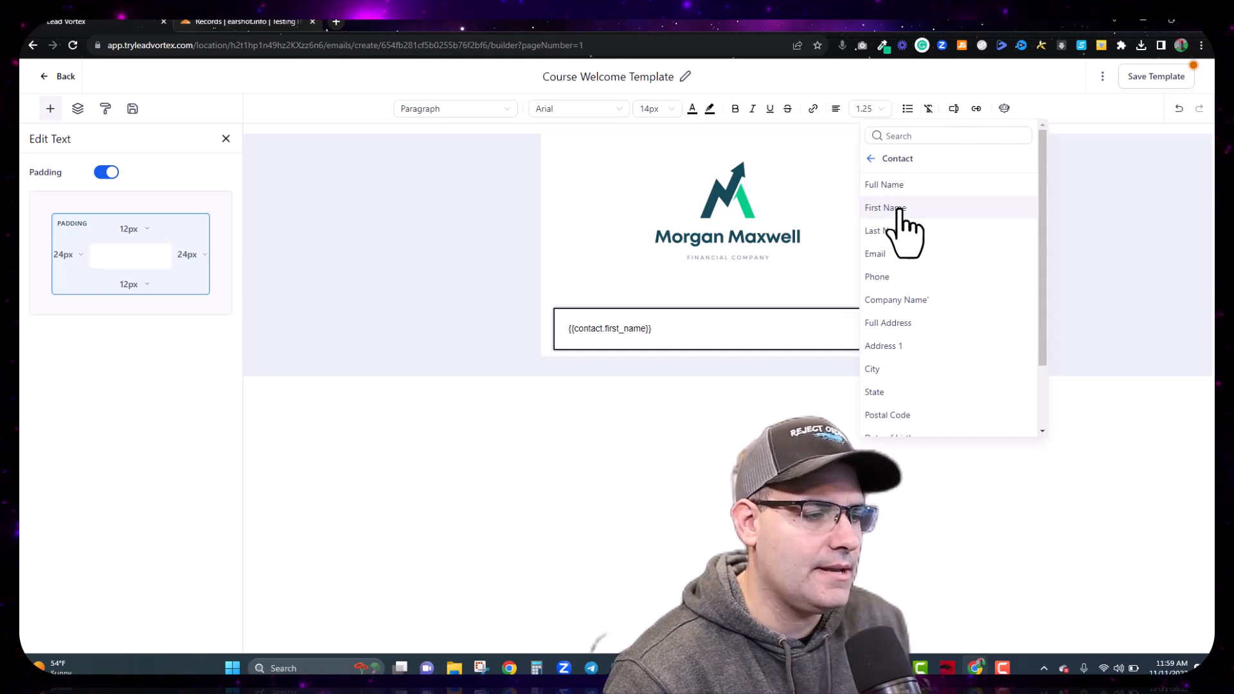
text(,)
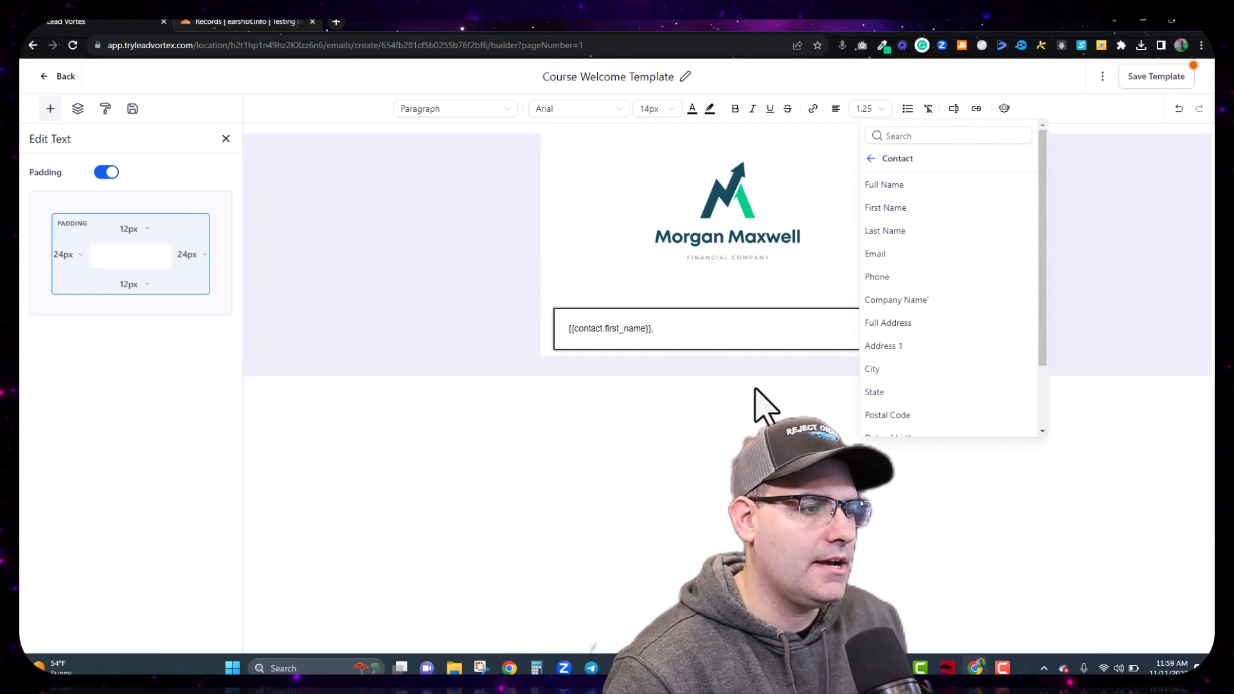
key(Return)
key(Return)
text(We)
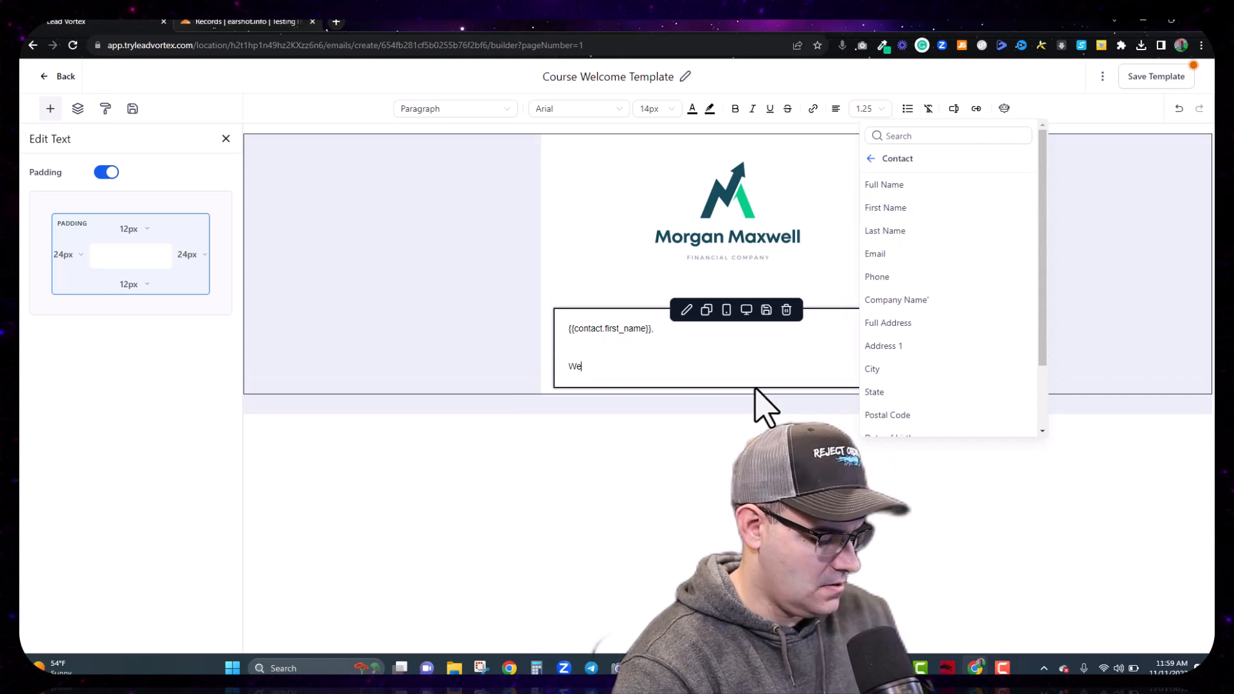
text(lcome to)
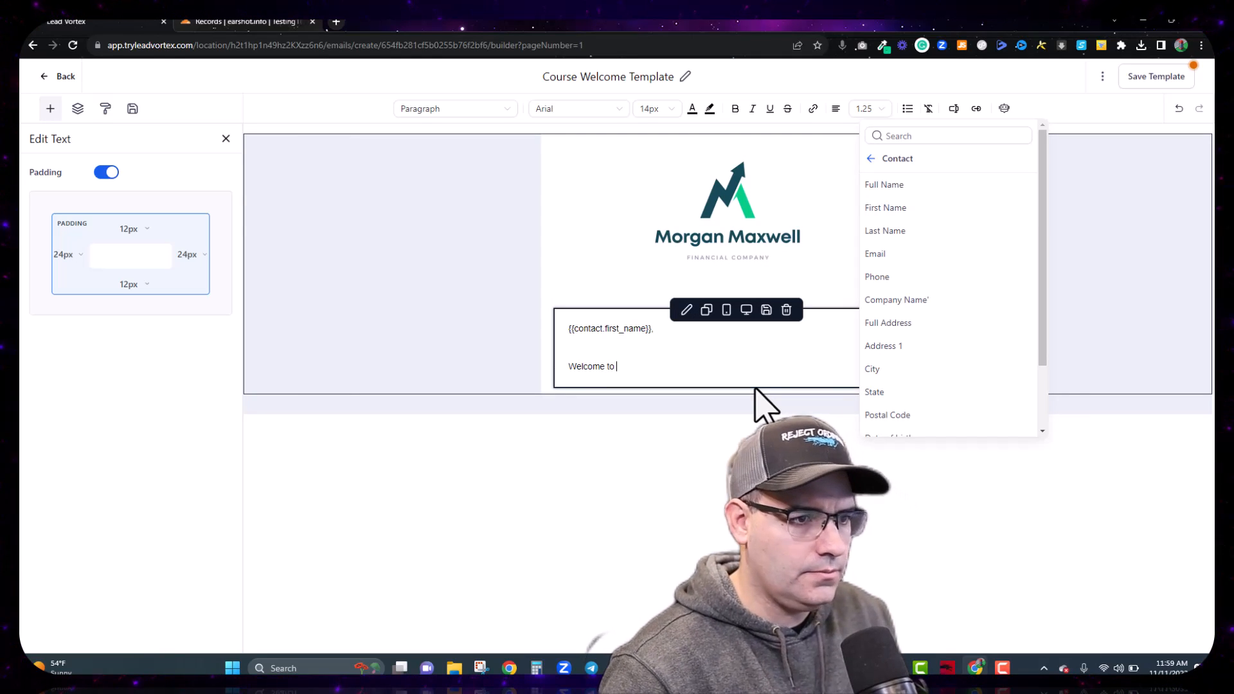
Step: Insert the Membership Contacts Offer Title field, followed by '! This email contains all your Information. See below'
scroll(909, 322, down, 1)
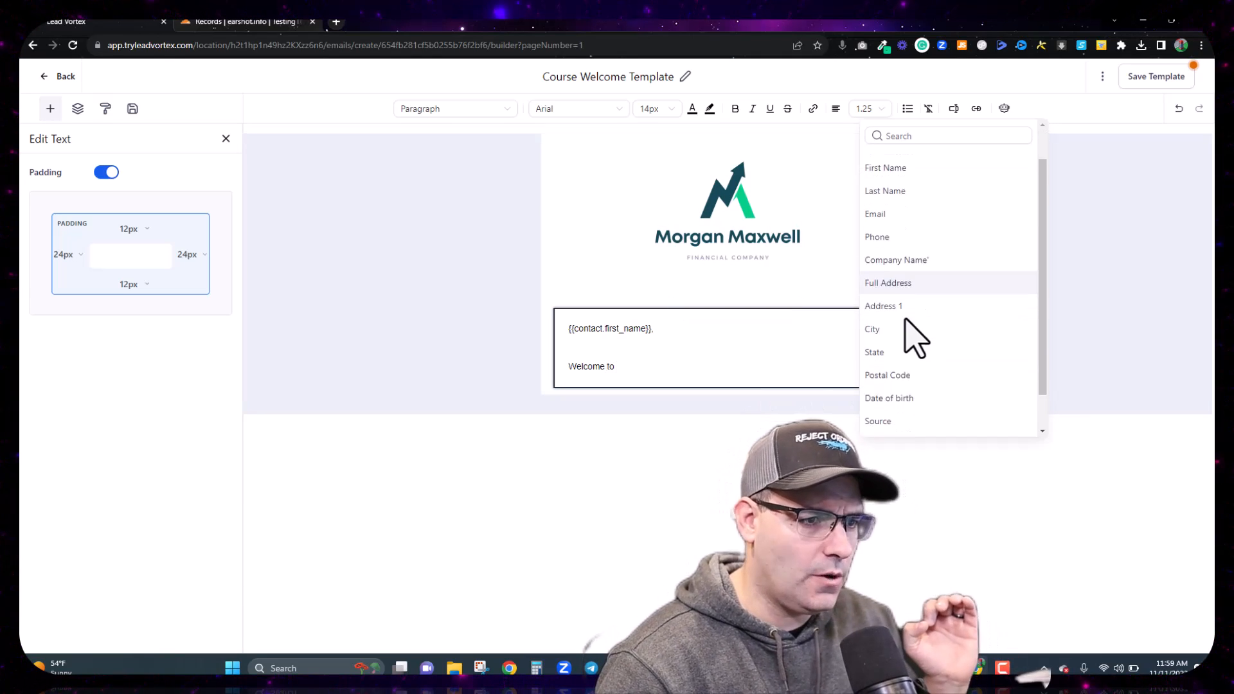
scroll(936, 276, up, 1)
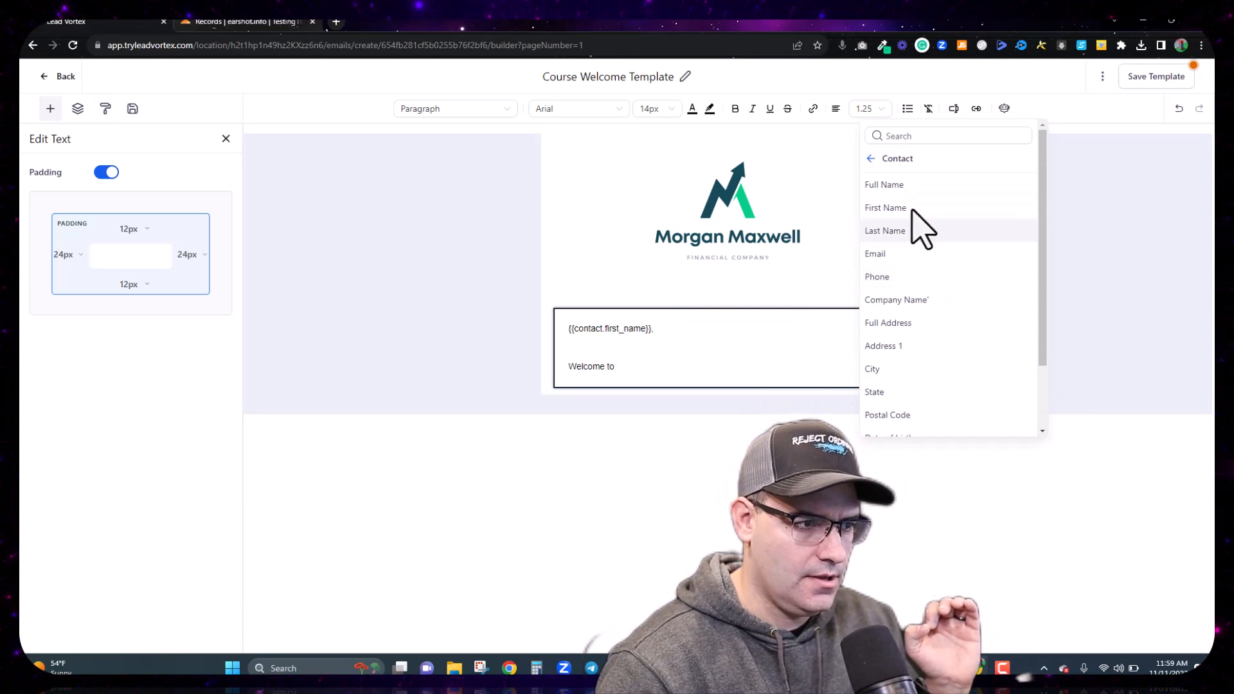
click(874, 161)
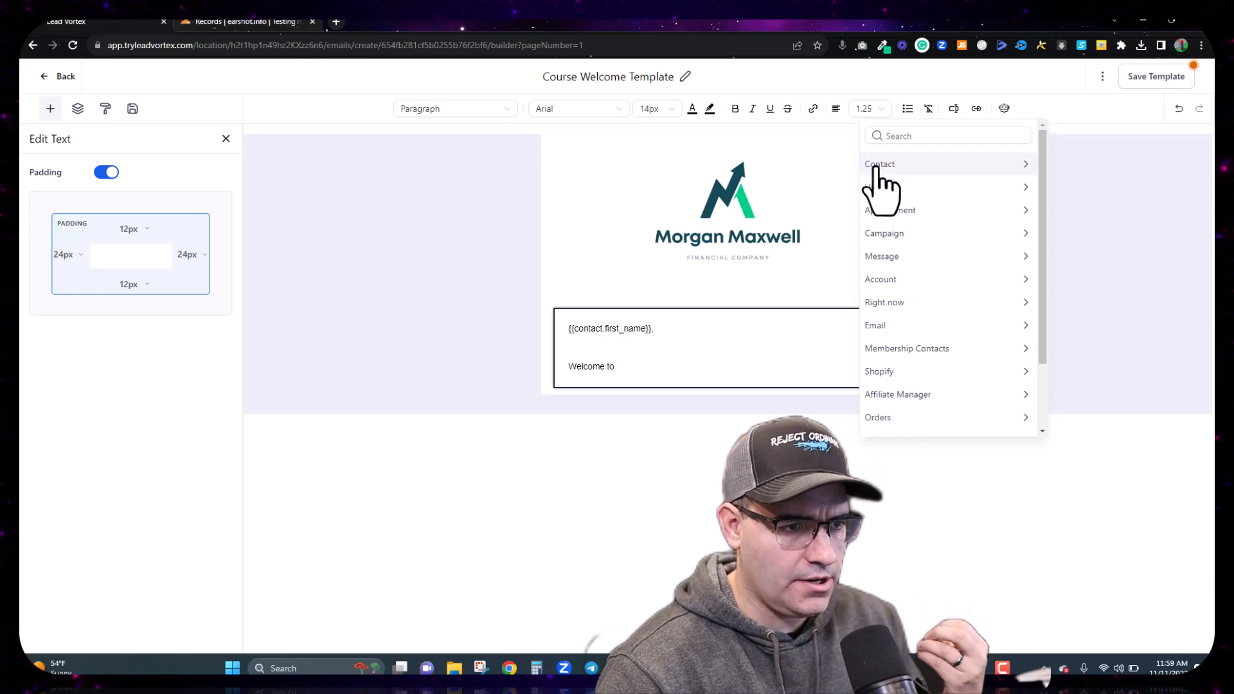
click(918, 351)
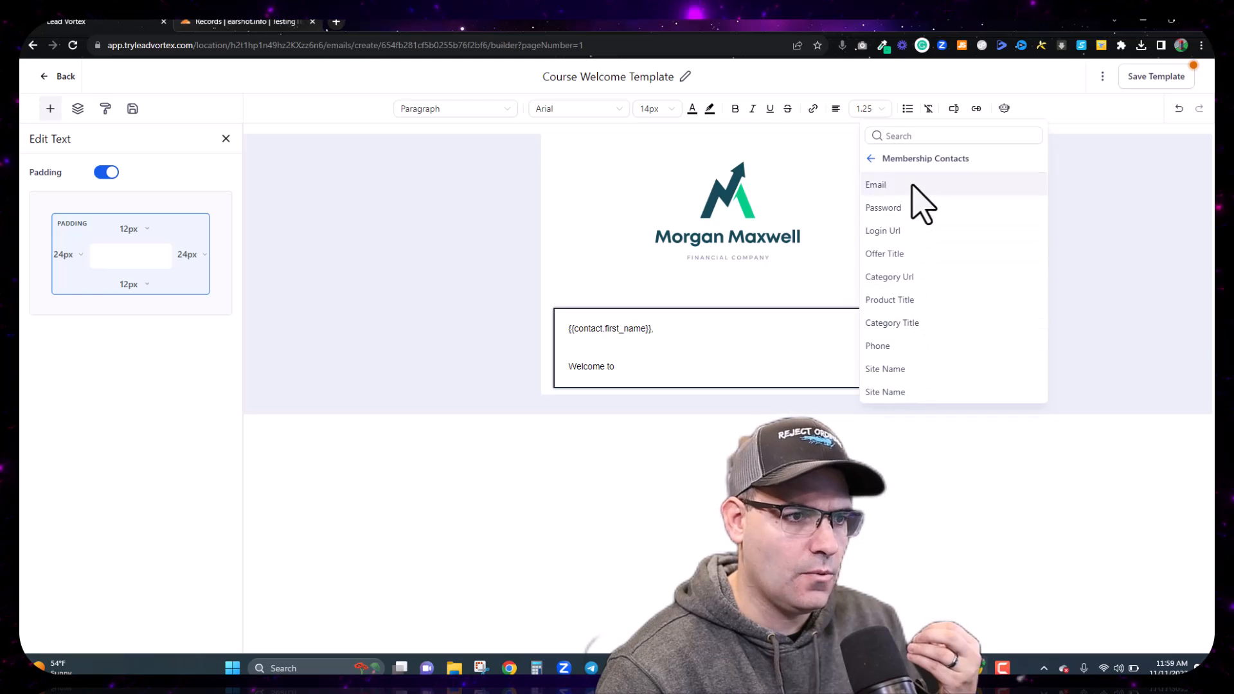
click(898, 256)
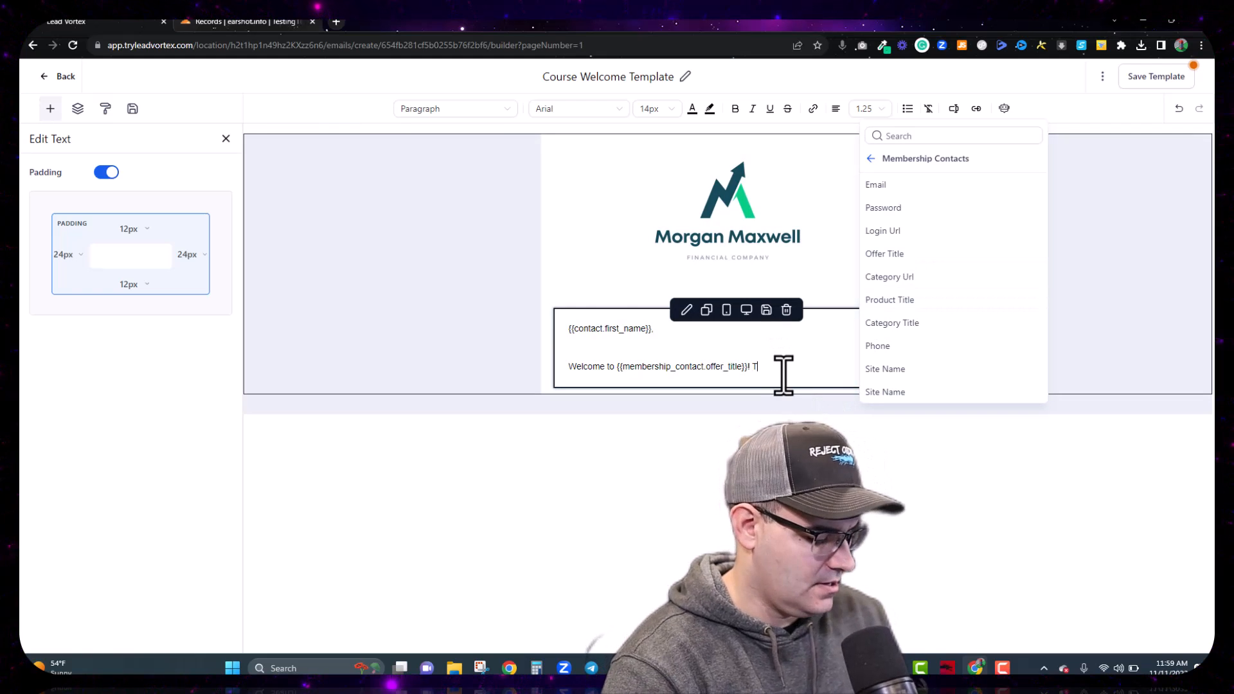
text(! This email contain)
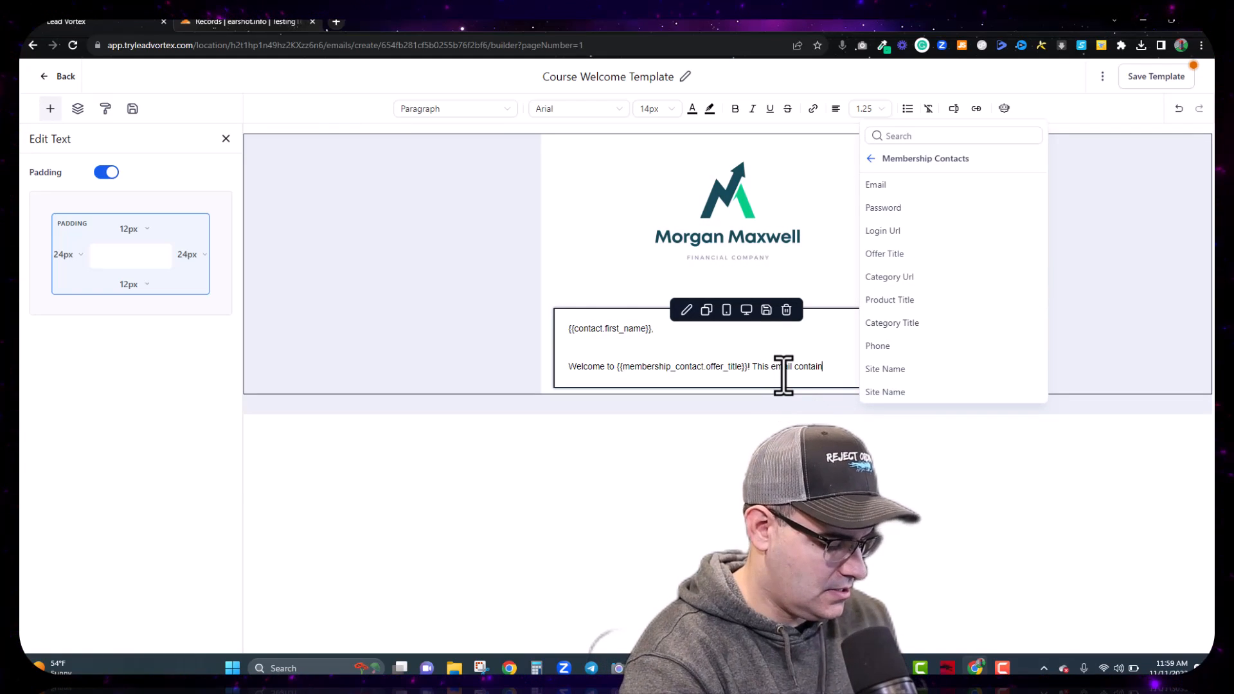
text(s all your)
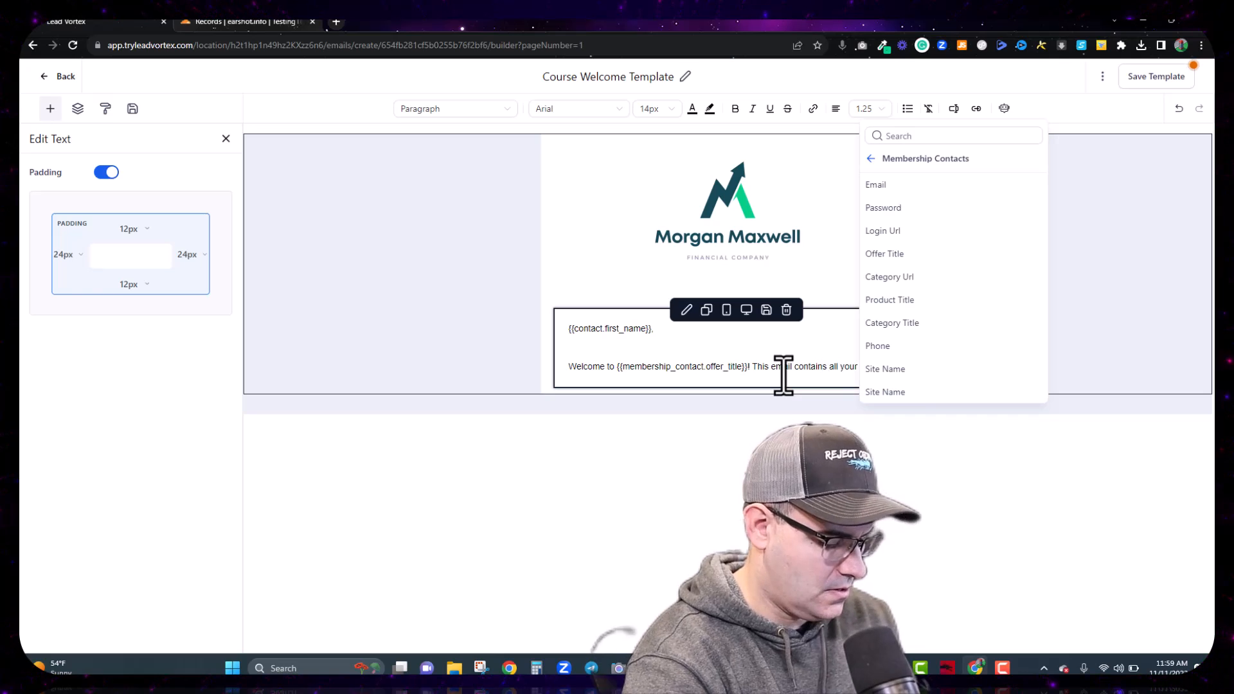
text( Information)
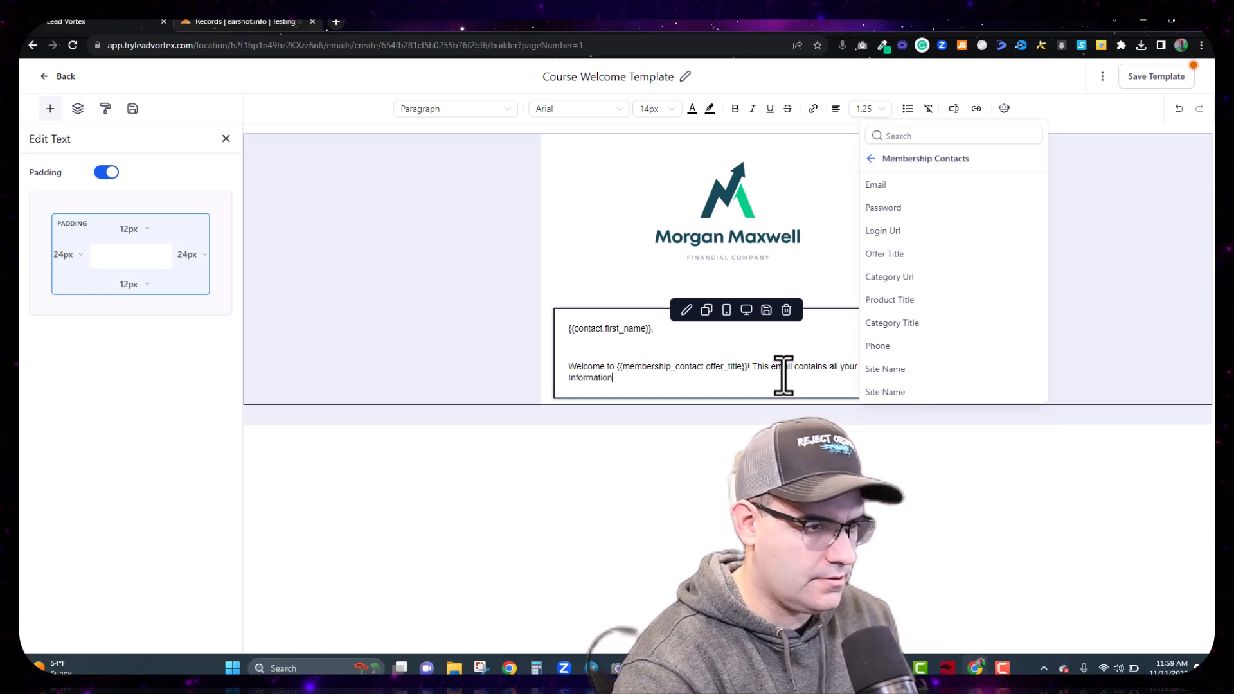
text(. See b)
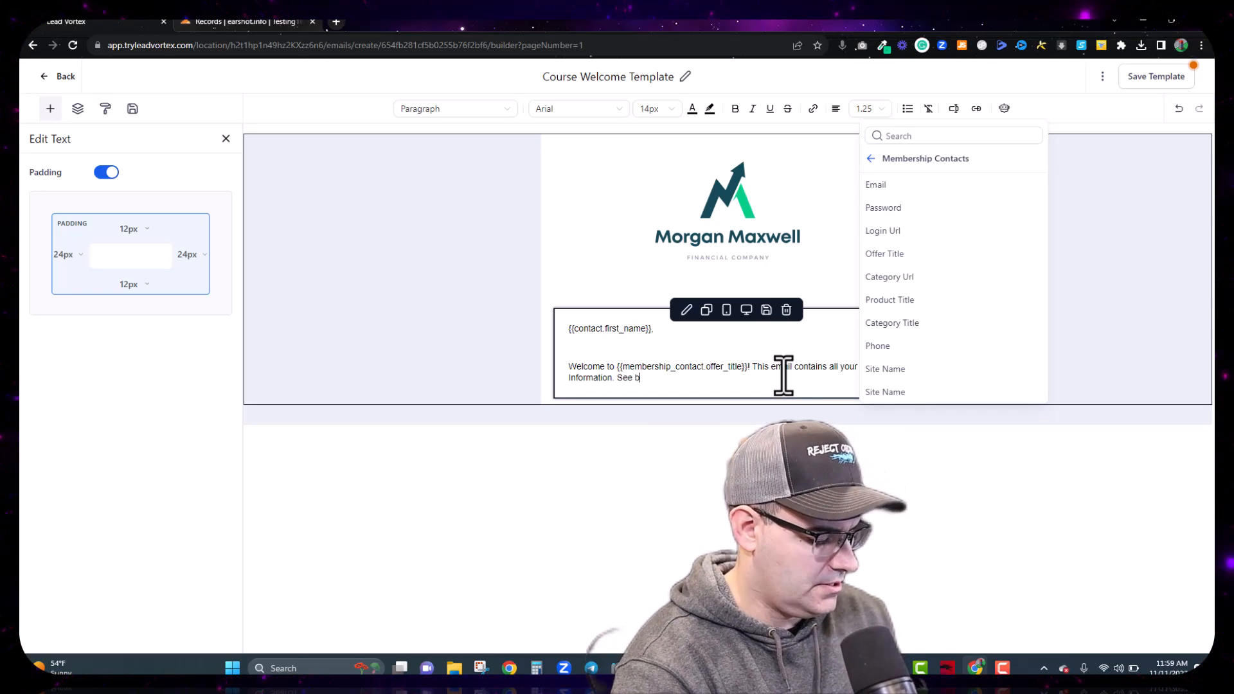
text(elow.)
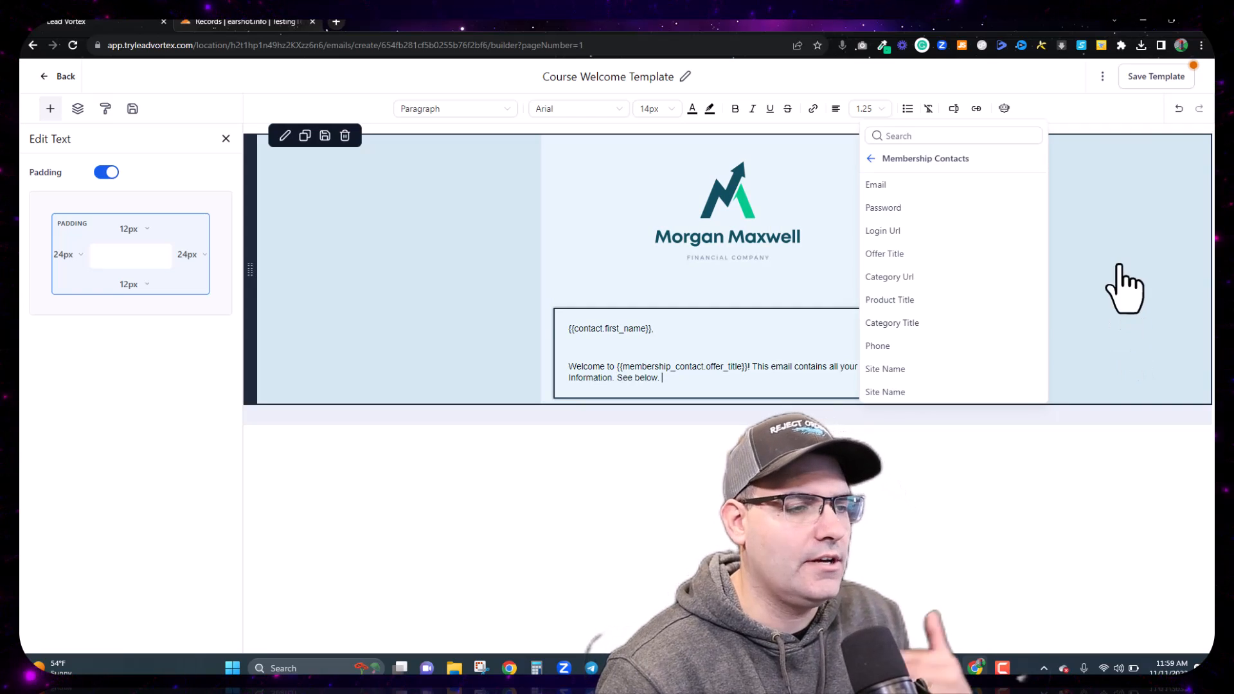
Step: Add a bold 'Your Login Information:' heading with 'Email:' and 'Password:' label lines below the welcome sentence
key(Return)
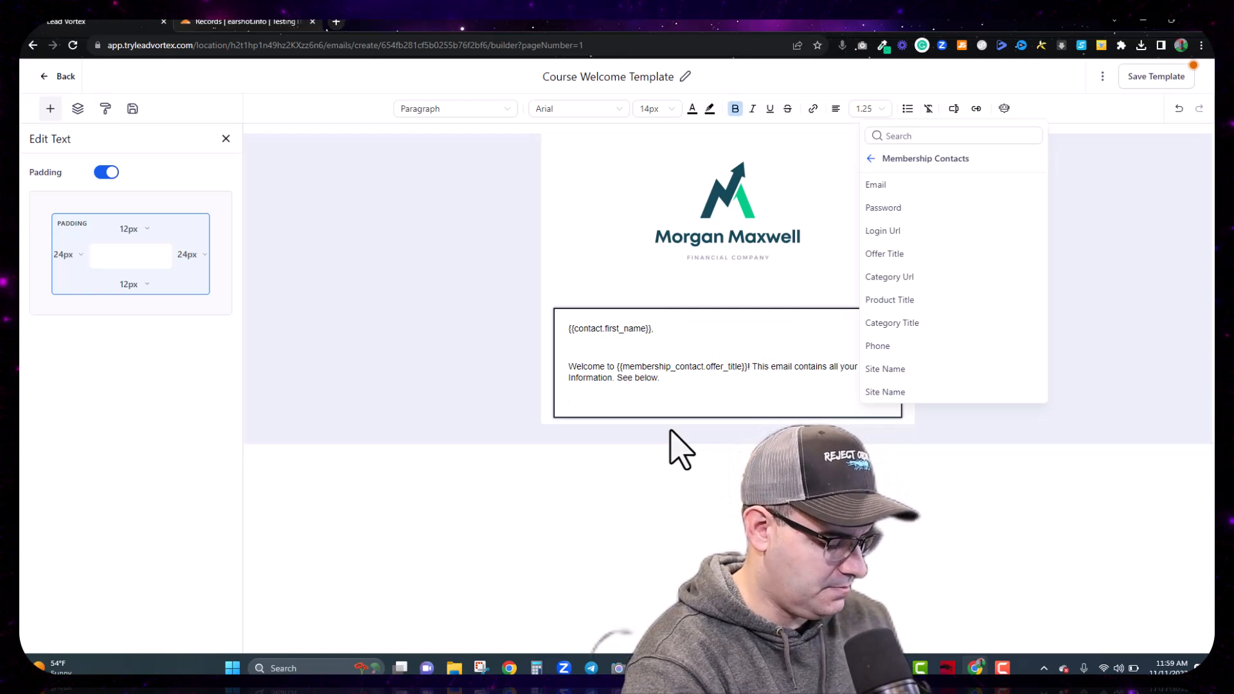
text(You)
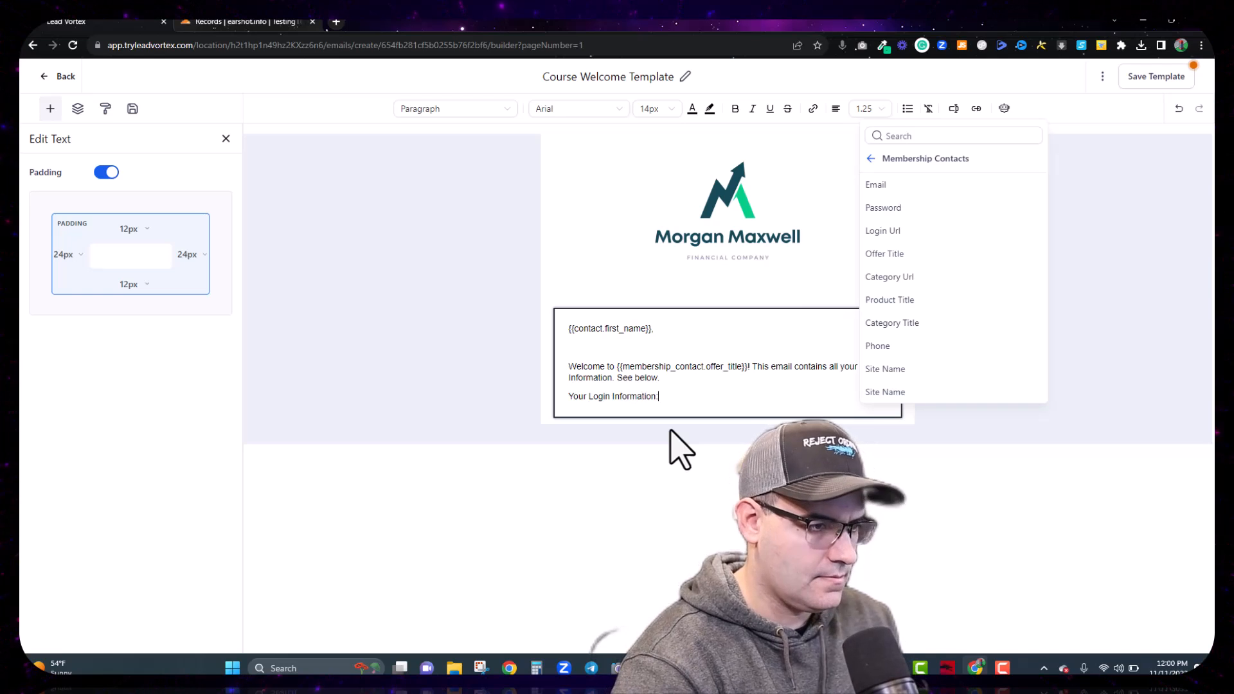
text(r Login Information:)
key(Return)
text(U)
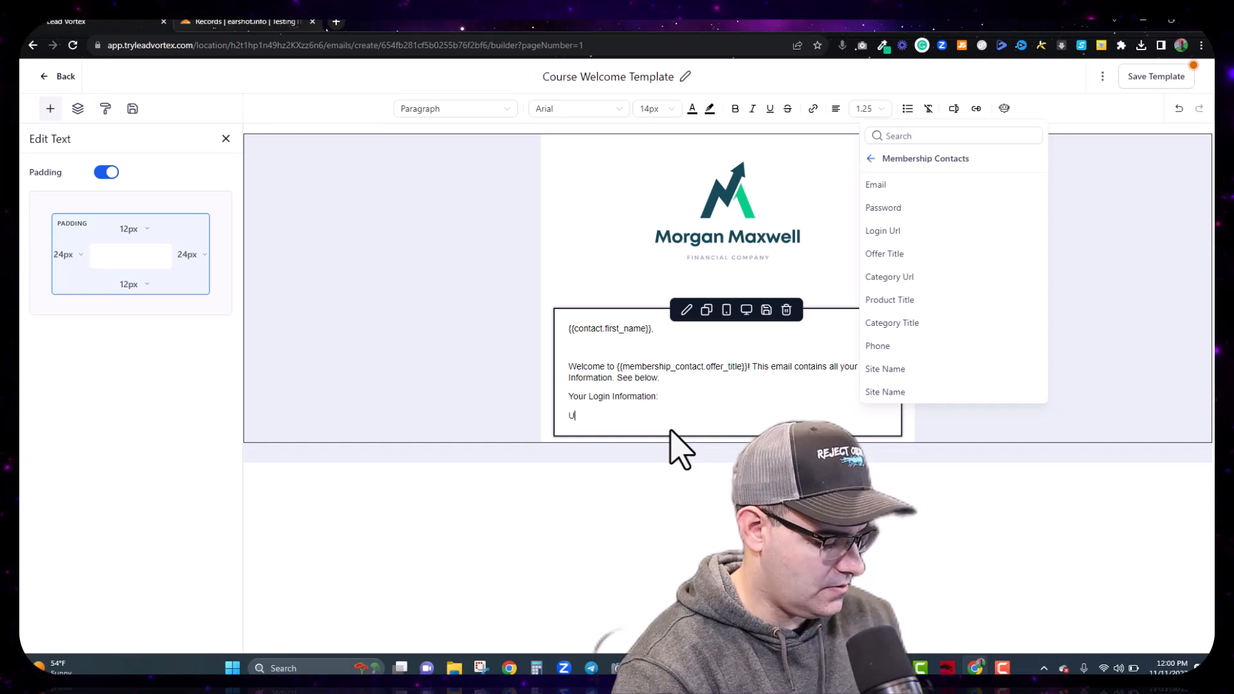
text(sern)
key(BackSpace)
key(BackSpace)
key(BackSpace)
key(BackSpace)
key(BackSpace)
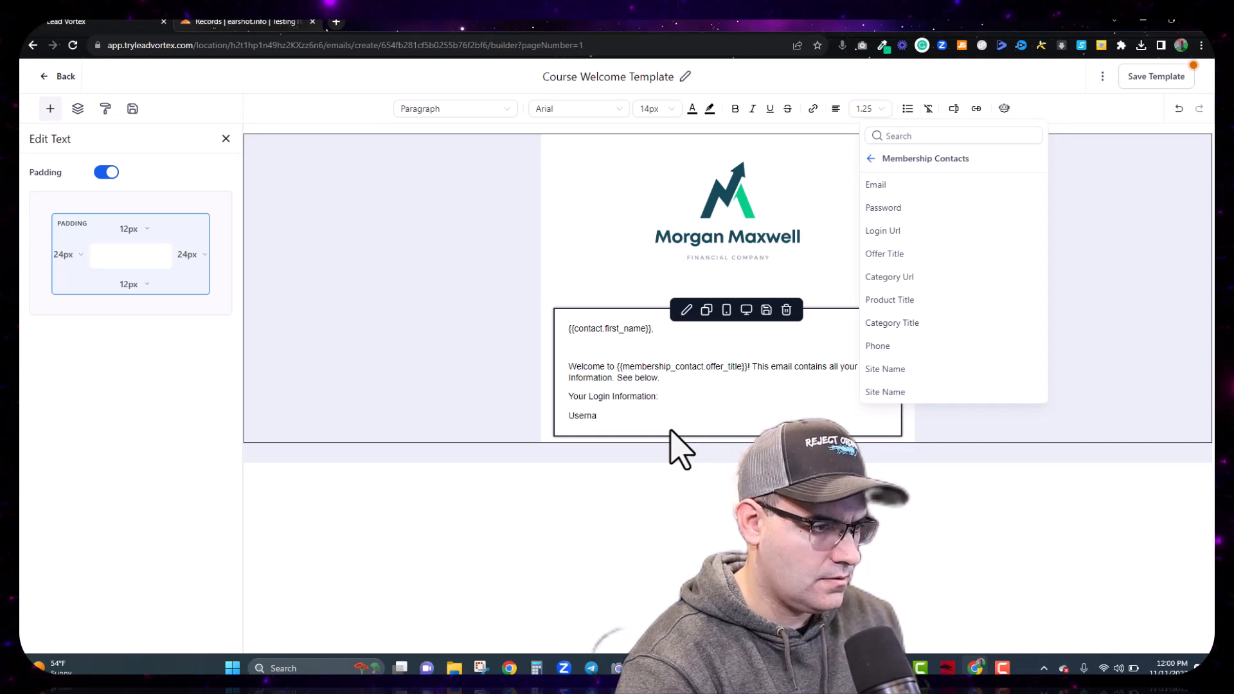
text(Emai)
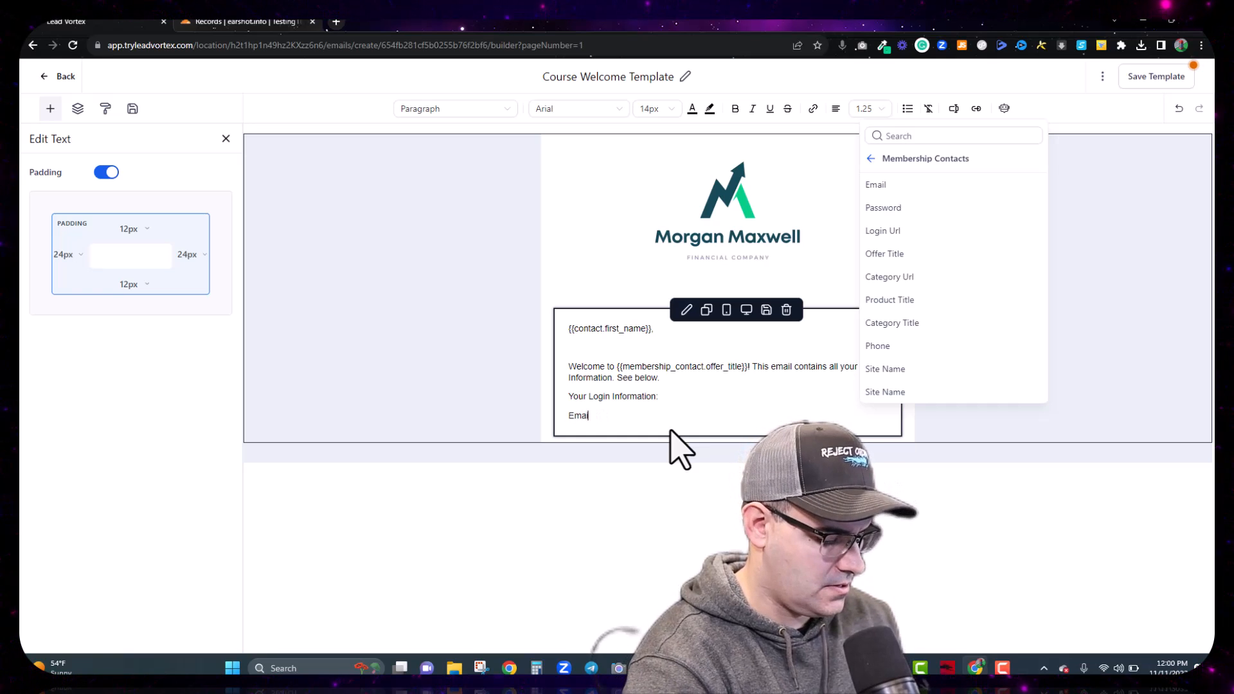
text(l:)
key(Return)
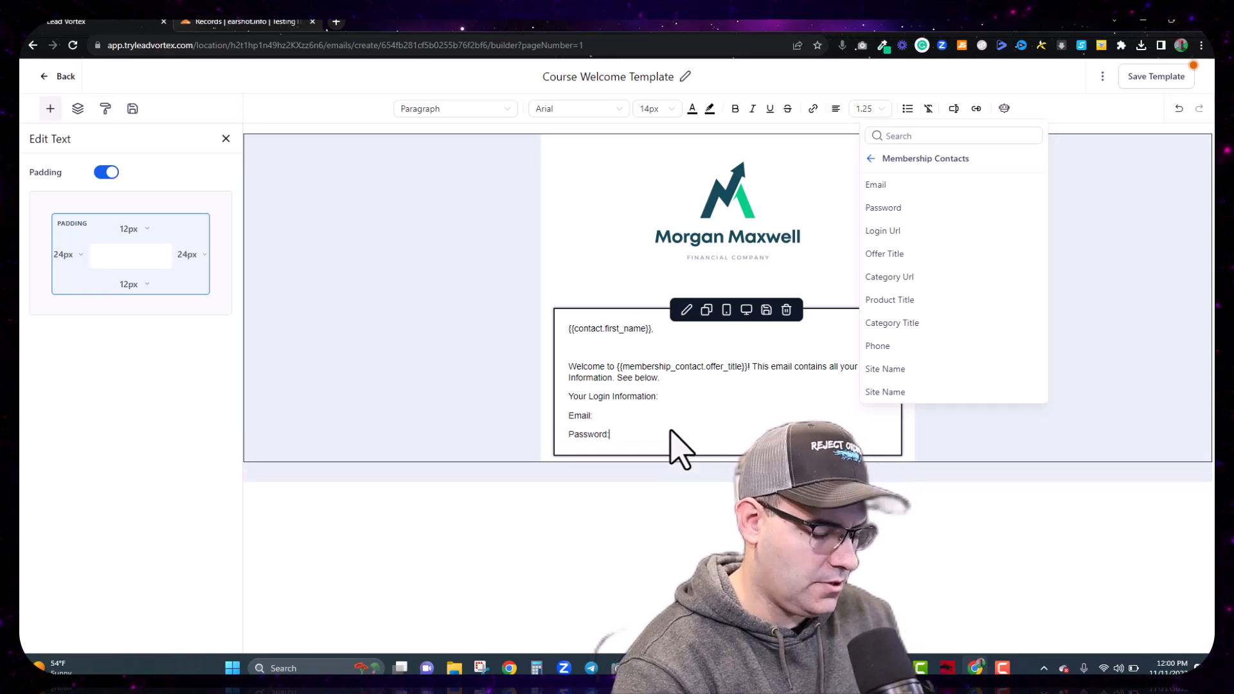
click(614, 419)
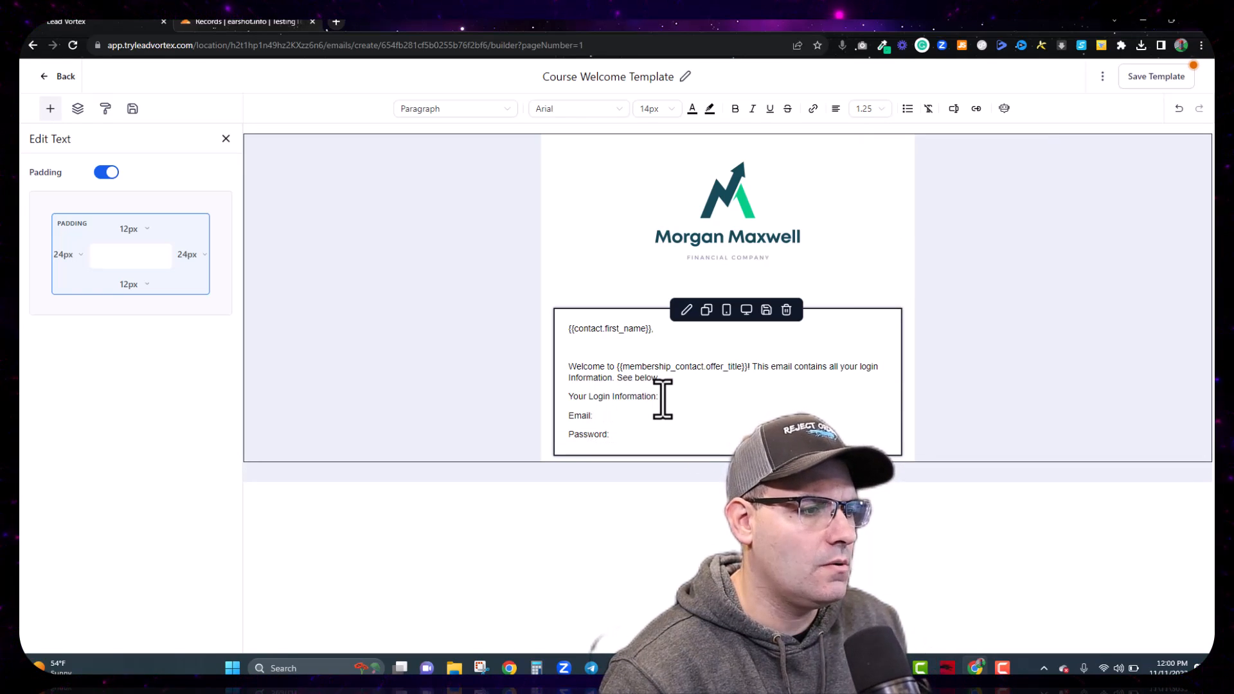
drag(663, 398, 569, 398)
key(ctrl+b)
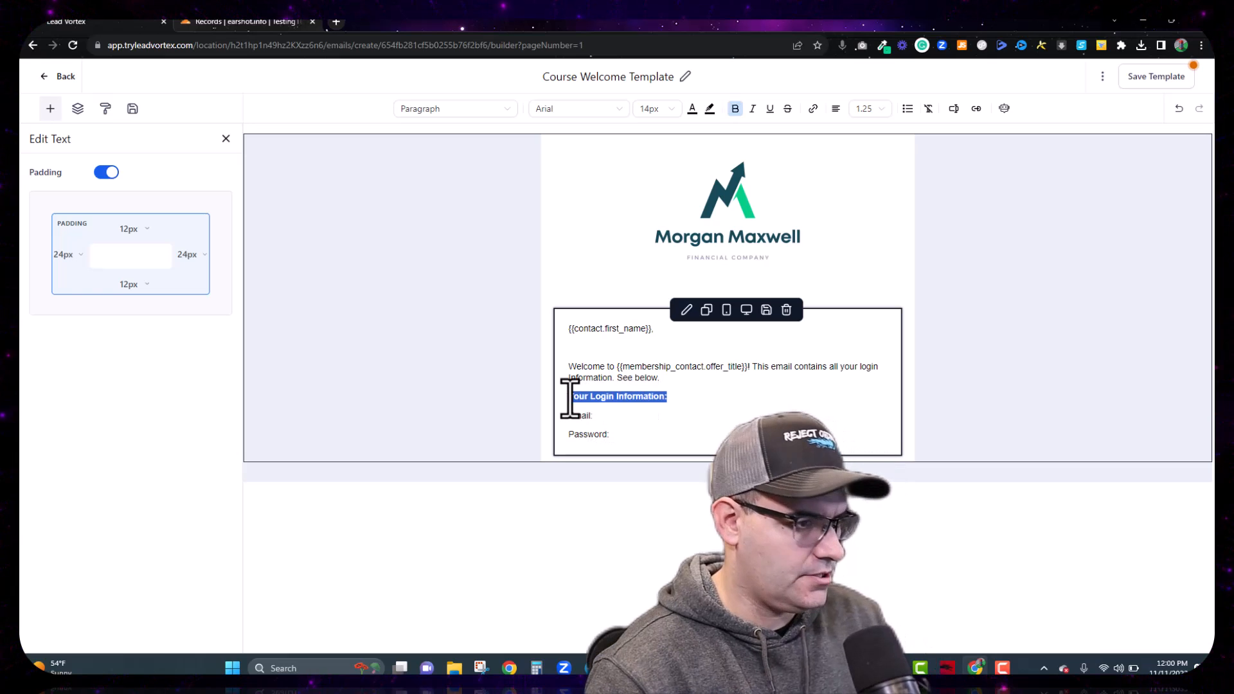
Step: Insert the {{membership_contact.email}} and {{membership_contact.password}} merge fields after 'Email:' and 'Password:', then start a new line
click(600, 418)
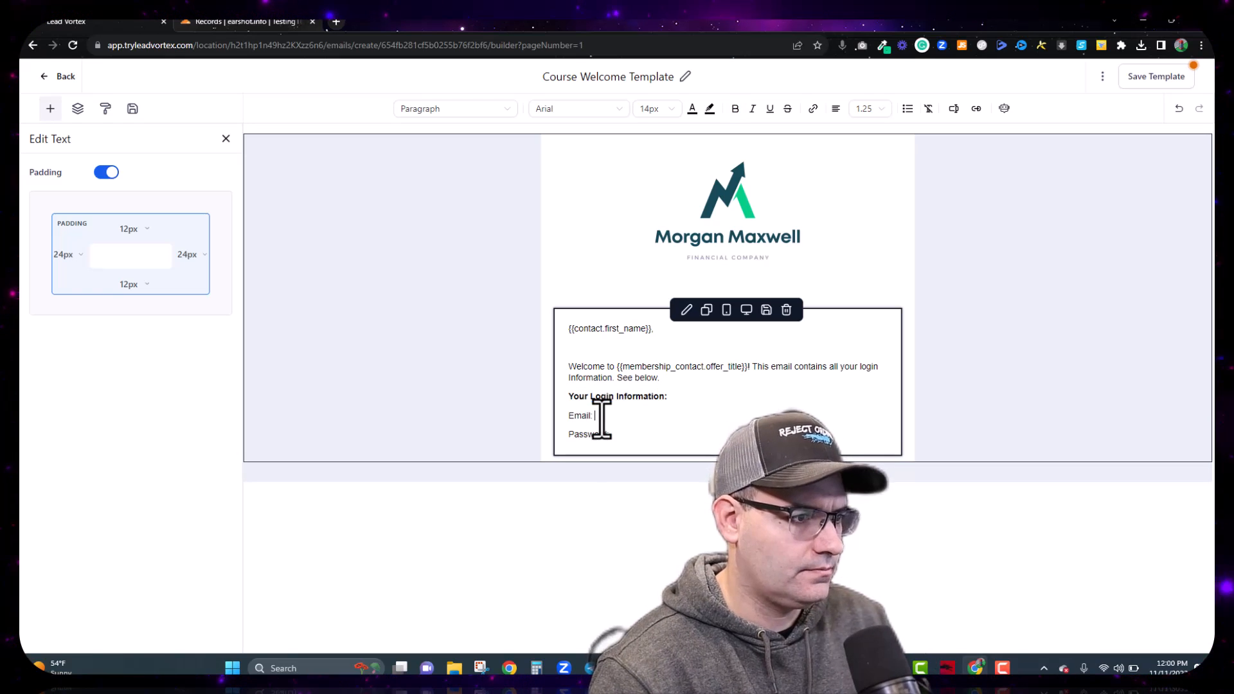
click(954, 110)
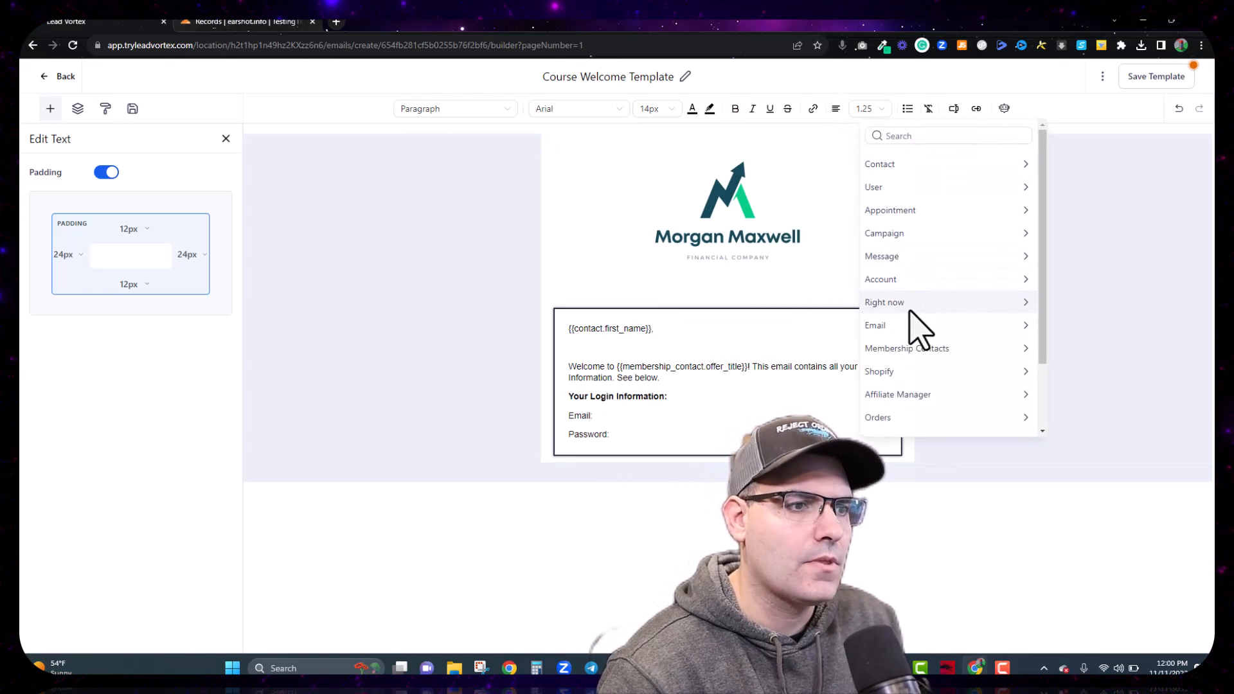
click(907, 350)
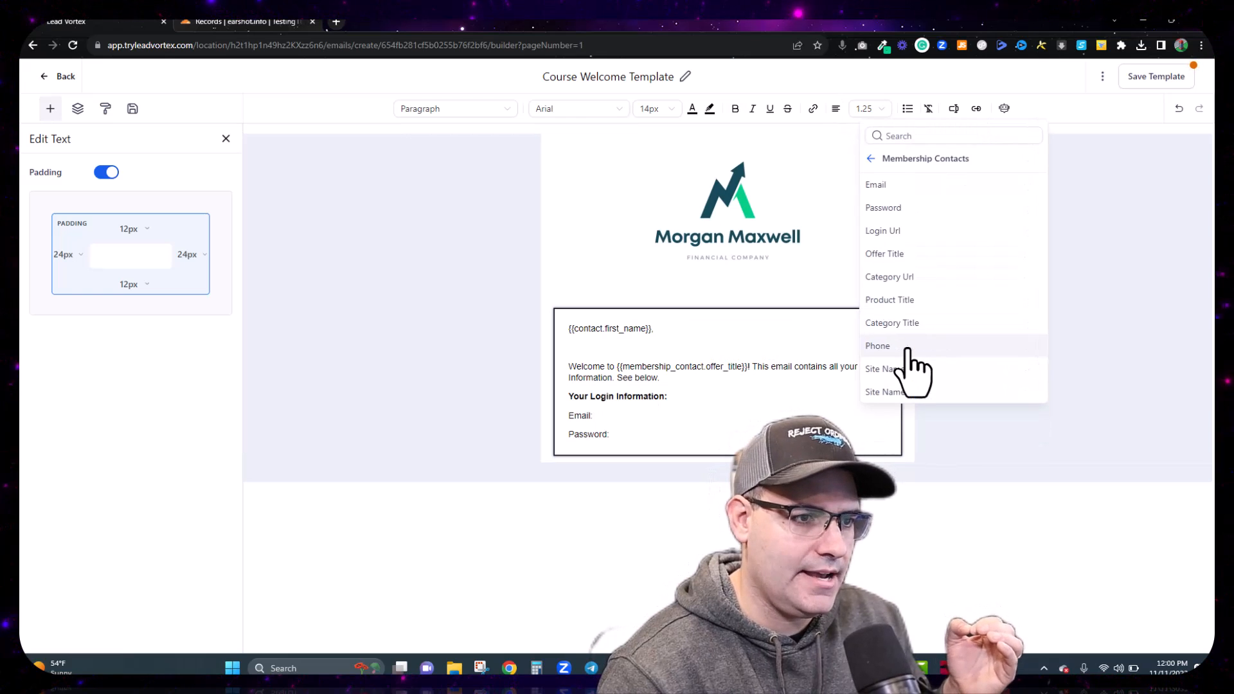
click(879, 190)
click(649, 442)
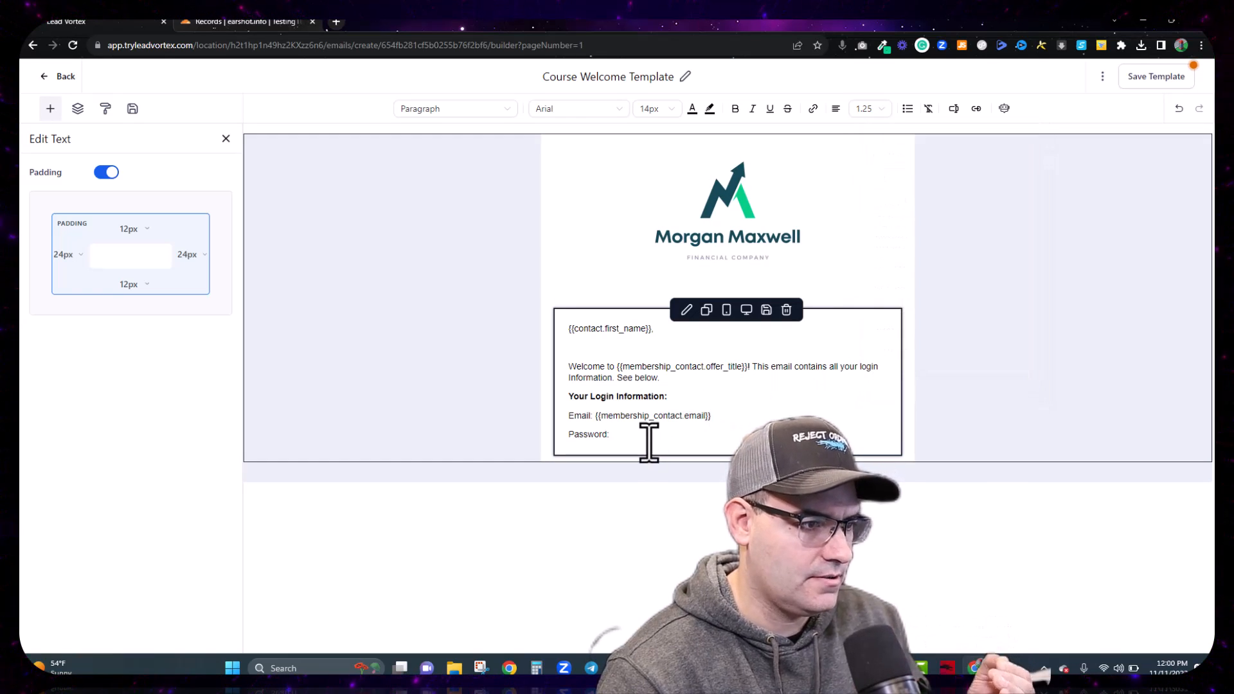
click(955, 109)
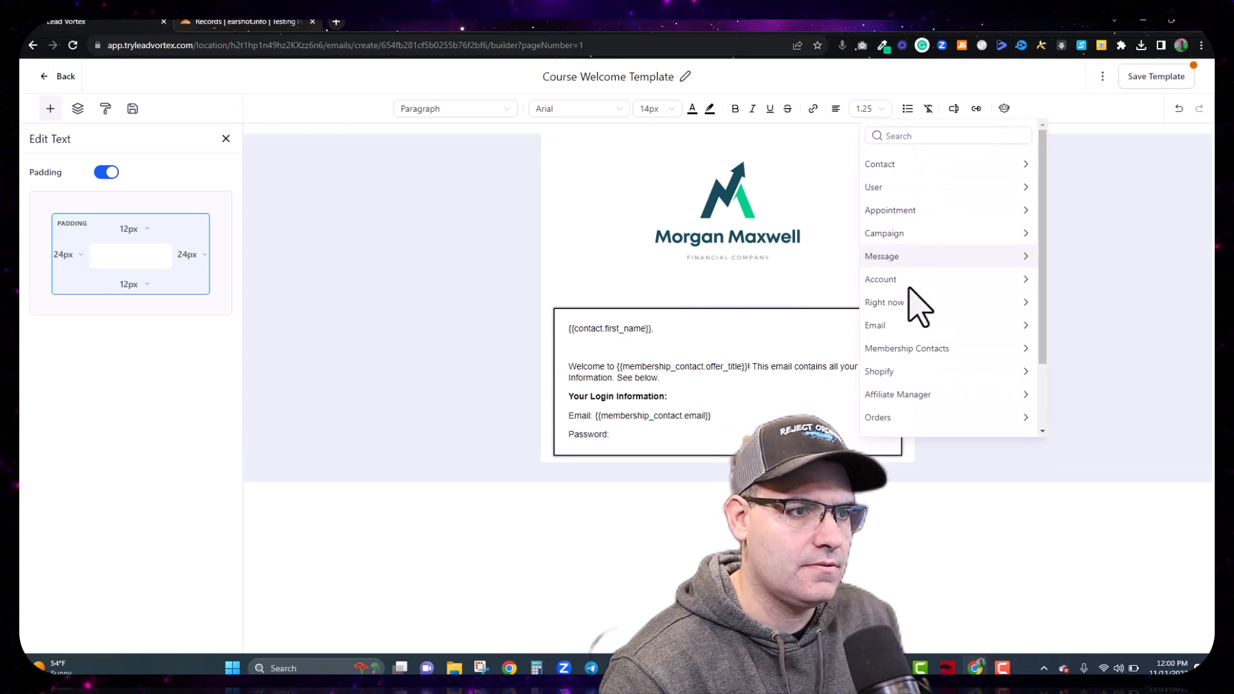
click(908, 348)
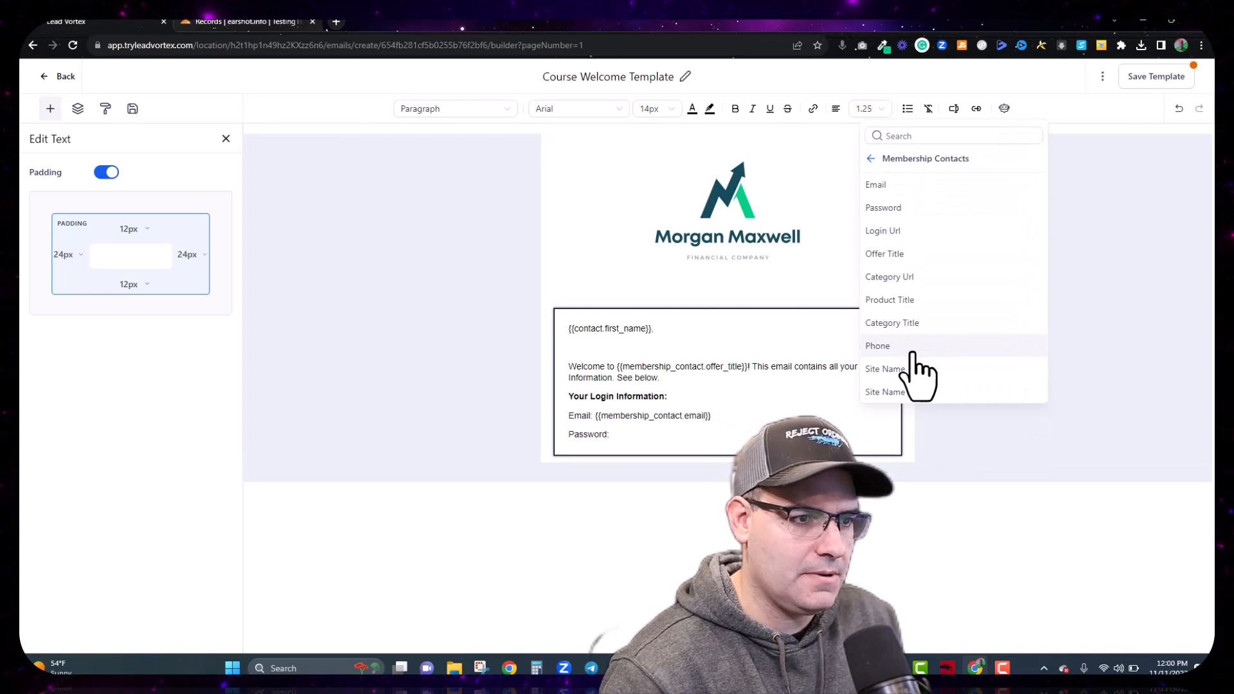
click(891, 210)
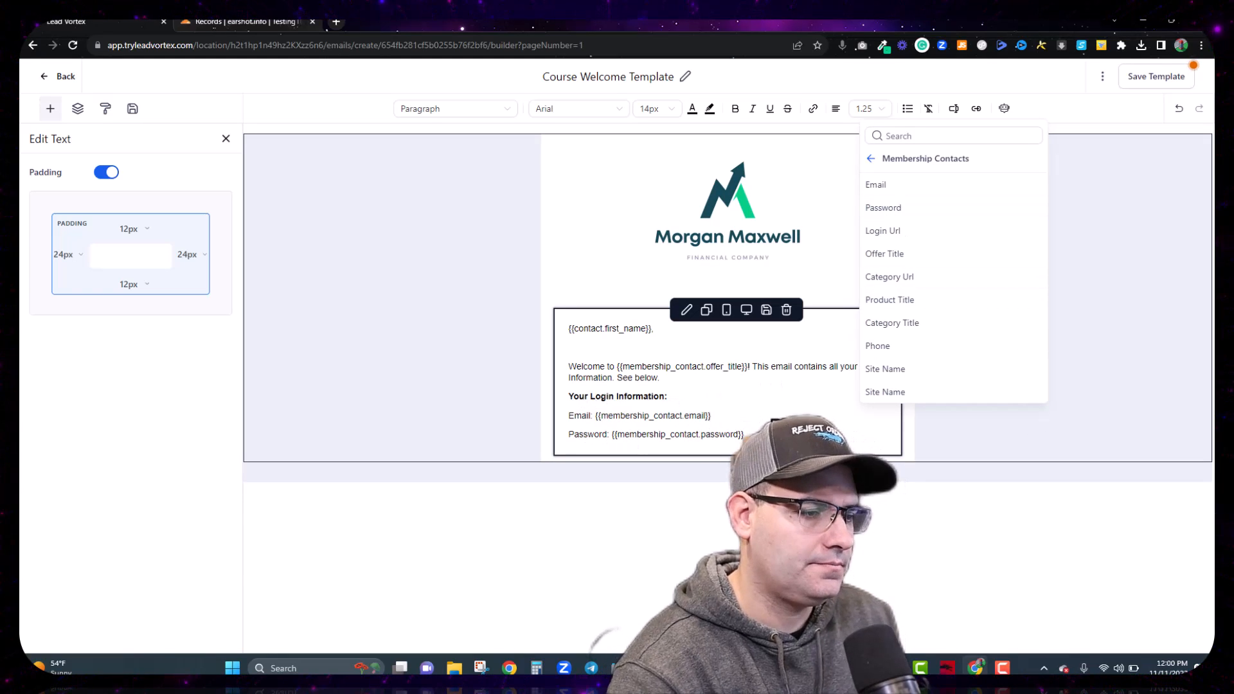
key(Return)
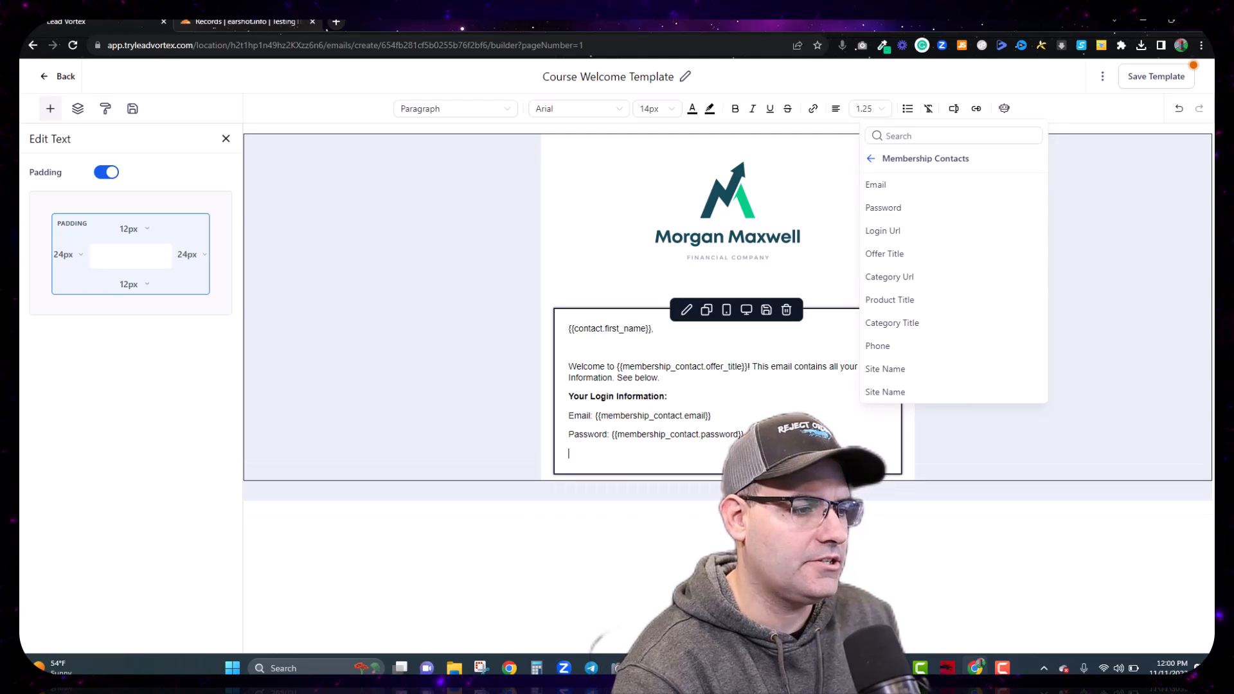
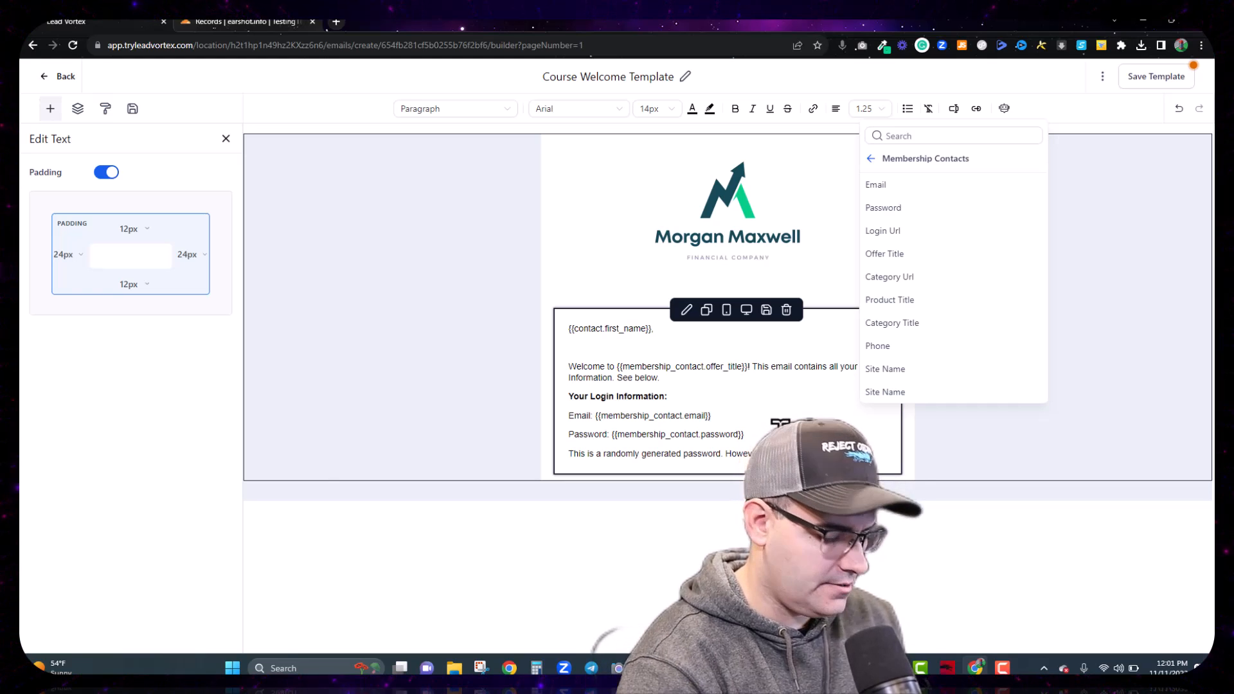
Step: Finish the password note and add a 'Login Here -' line holding the Login Url merge field
text(immediate)
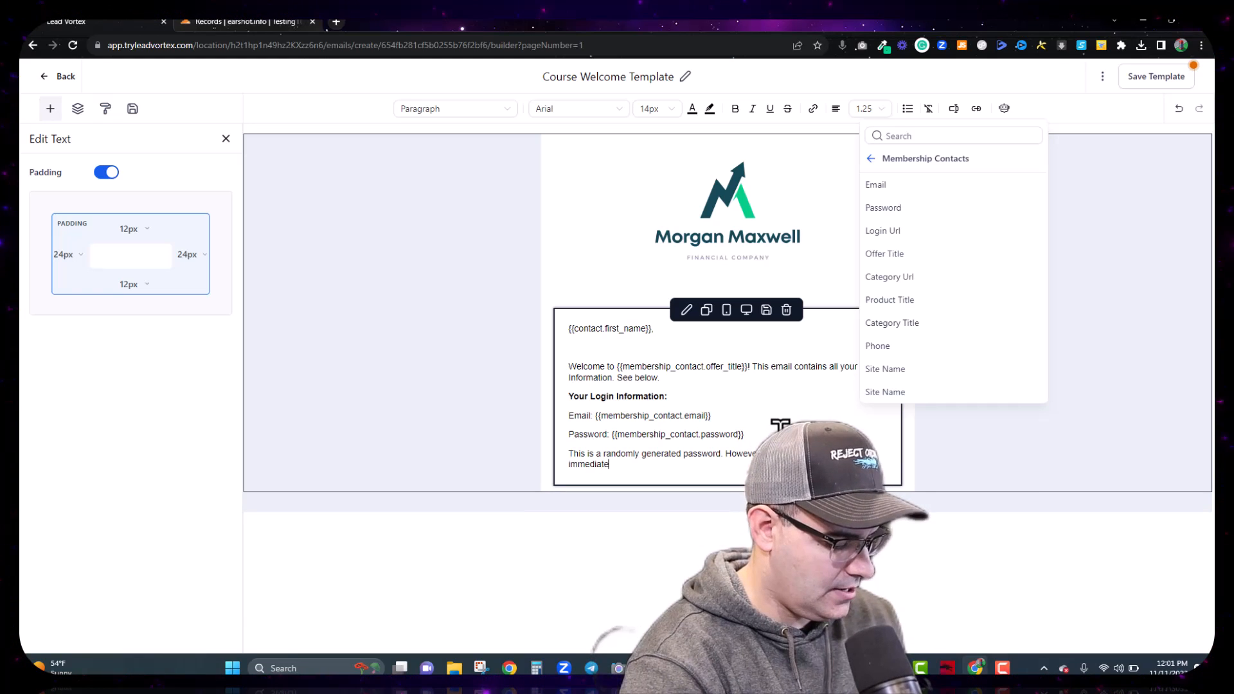
text(ly upon logging in)
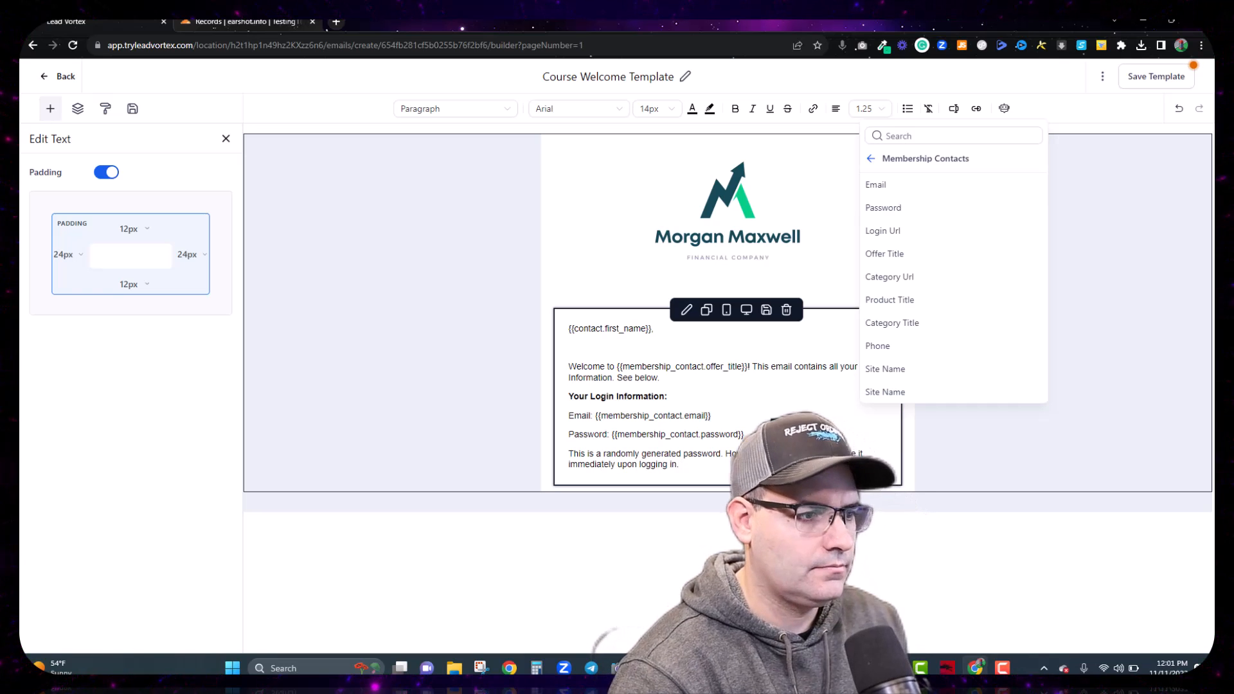
text(.)
key(Return)
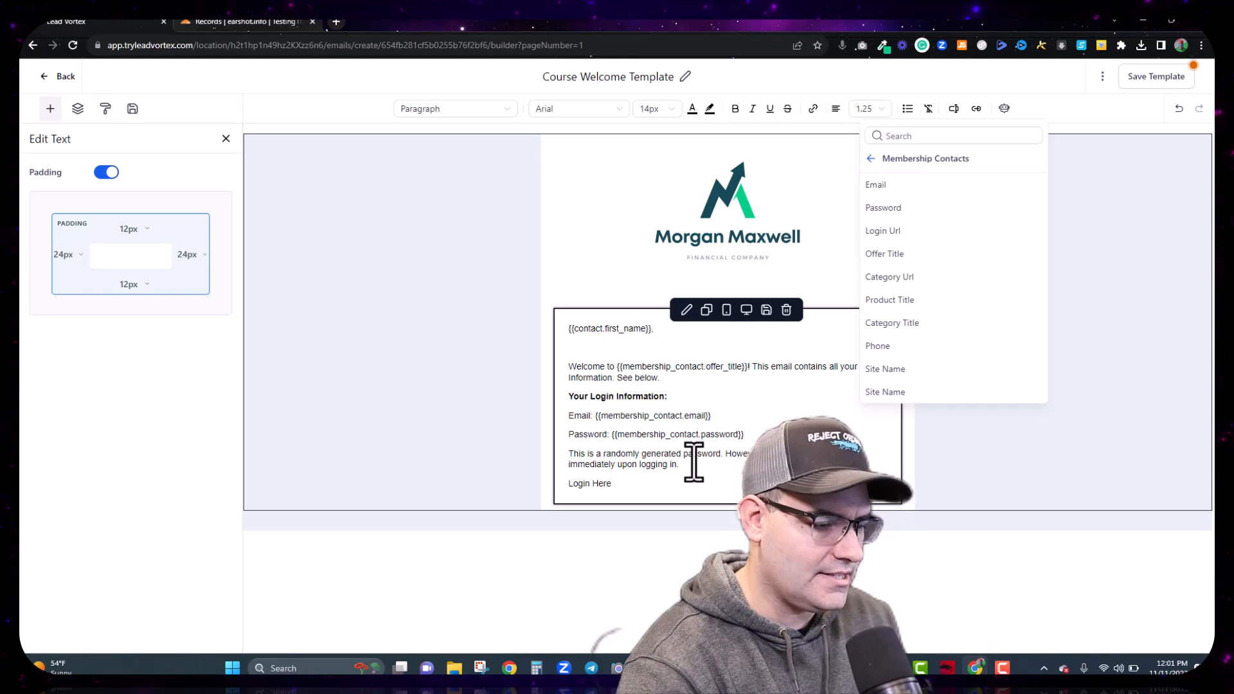
text(- {{membership_contact.login_)
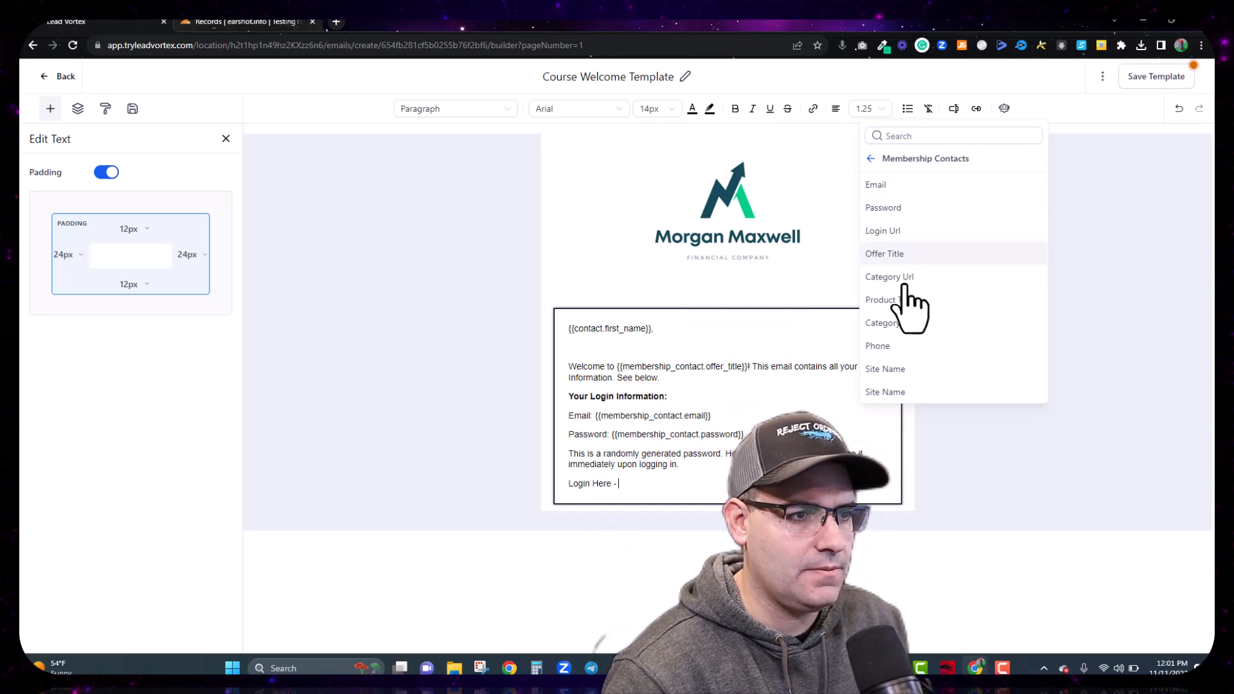
click(893, 233)
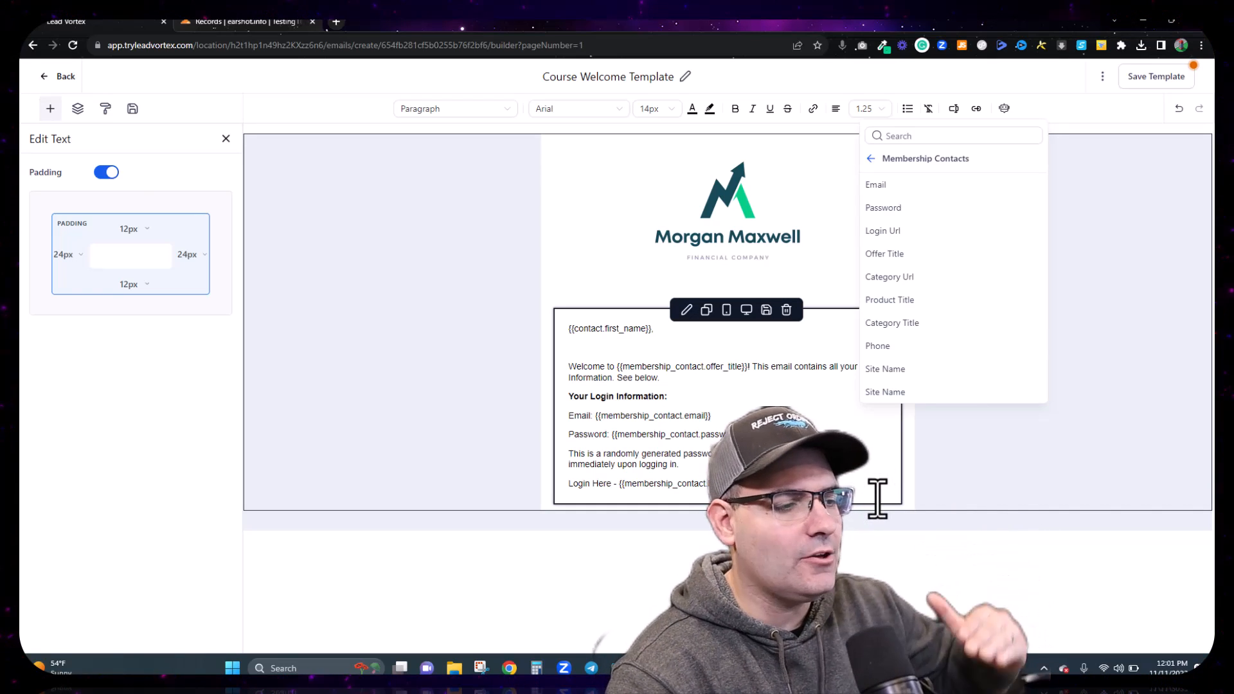
key(Return)
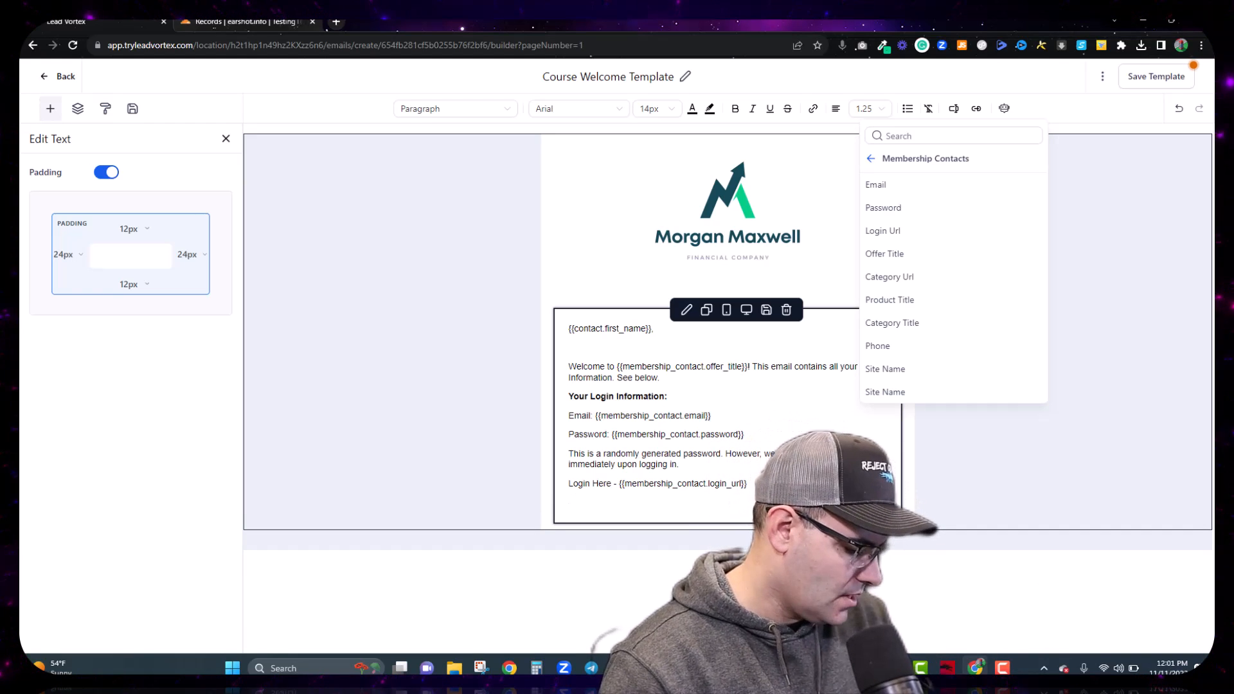
Step: Add the first-lesson note and begin the help sentence ending with 'helpdesk at'
text(Can't)
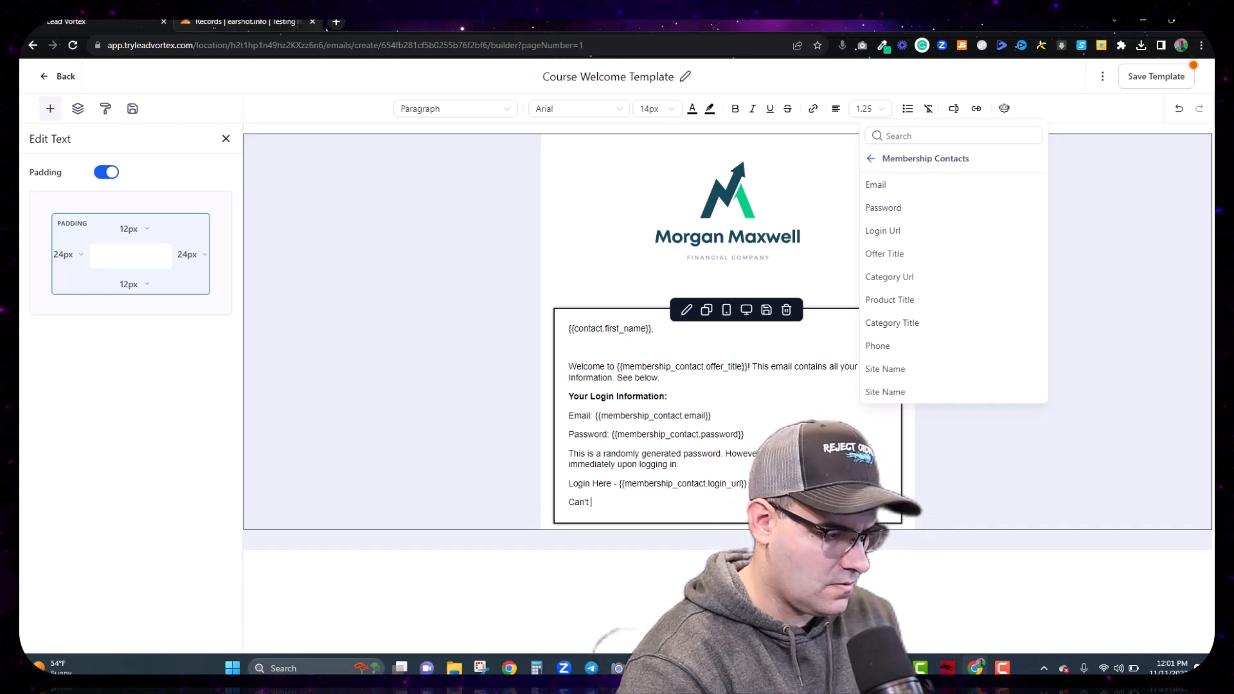
text( wait t)
key(BackSpace)
key(BackSpace)
key(BackSpace)
key(BackSpace)
key(BackSpace)
key(BackSpace)
key(BackSpace)
key(BackSpace)
key(BackSpace)
key(BackSpace)
key(BackSpace)
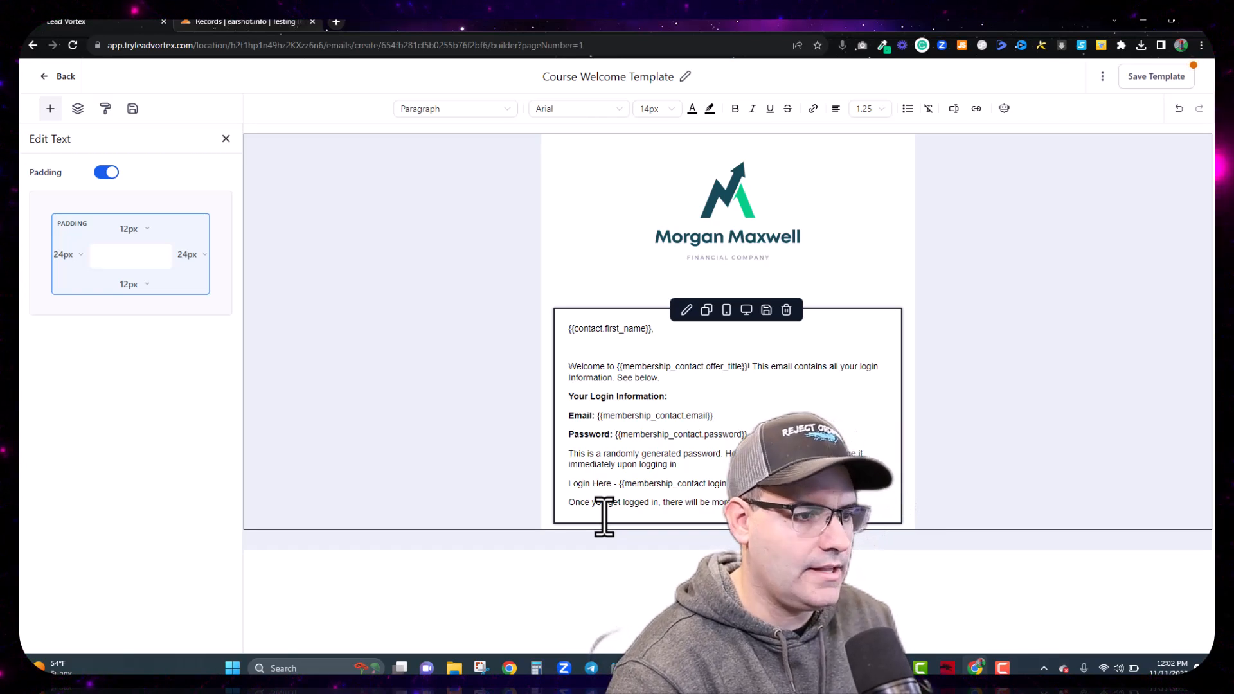
key(Return)
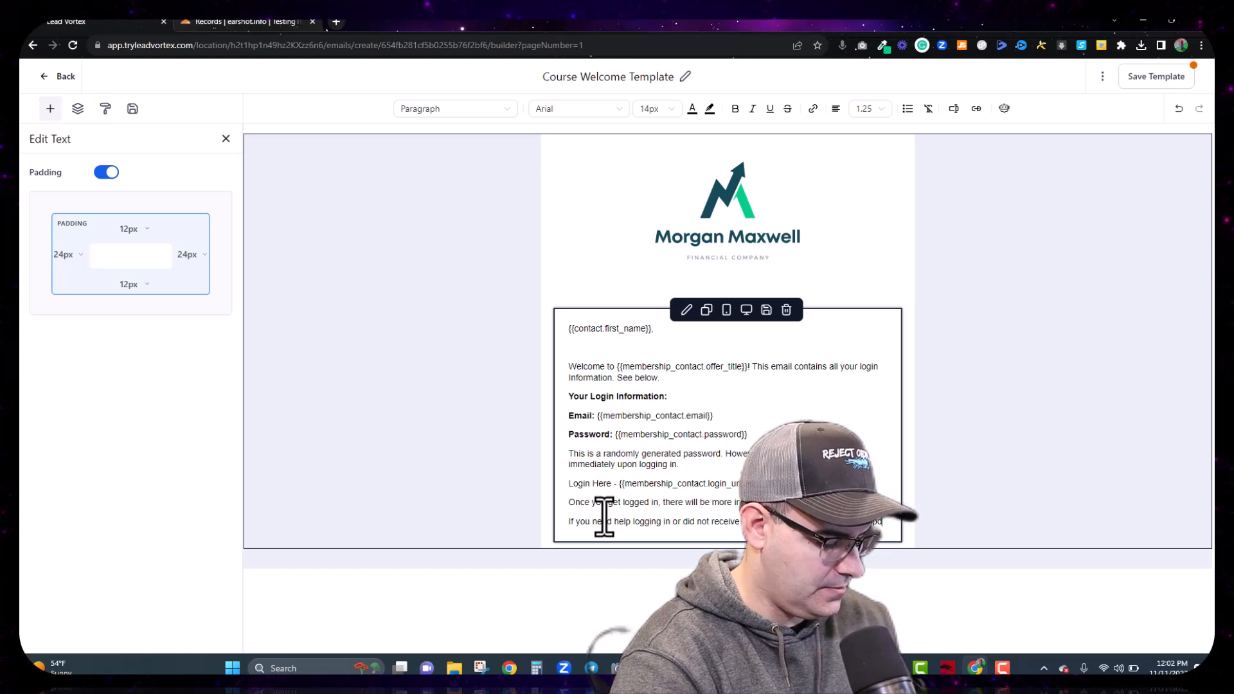
text(esk at)
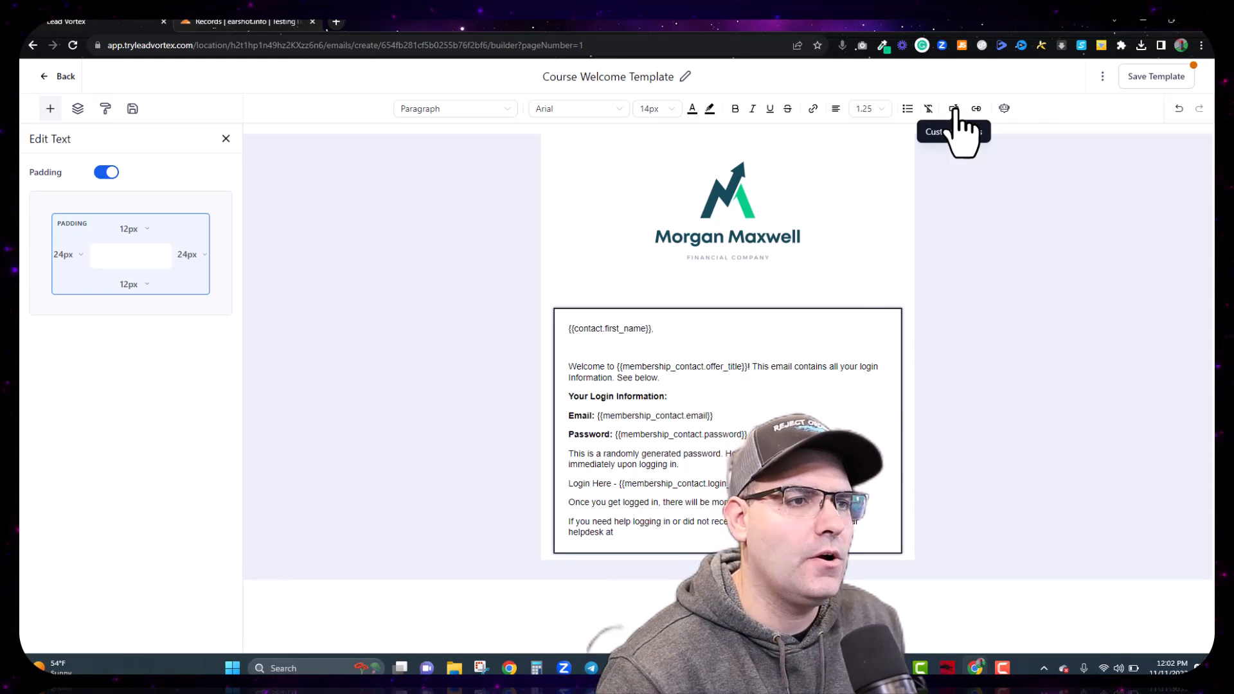
Step: Insert the Website Links - Support Portal custom value after 'helpdesk at'
click(957, 109)
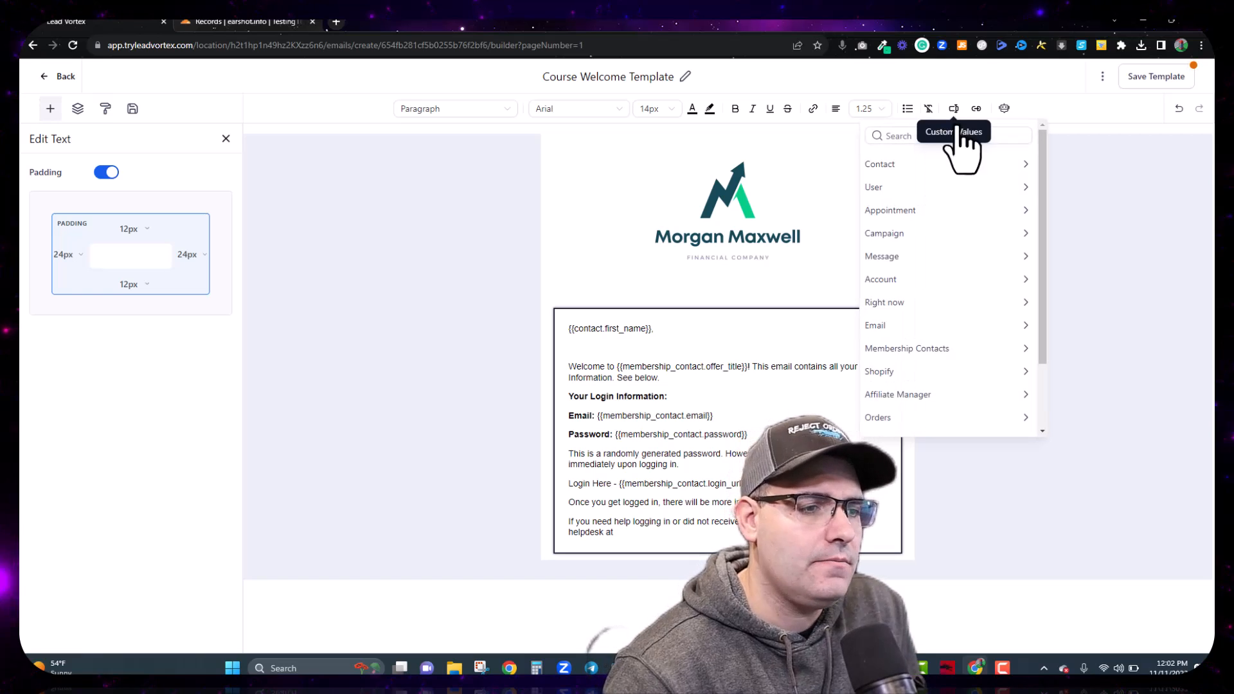
click(953, 350)
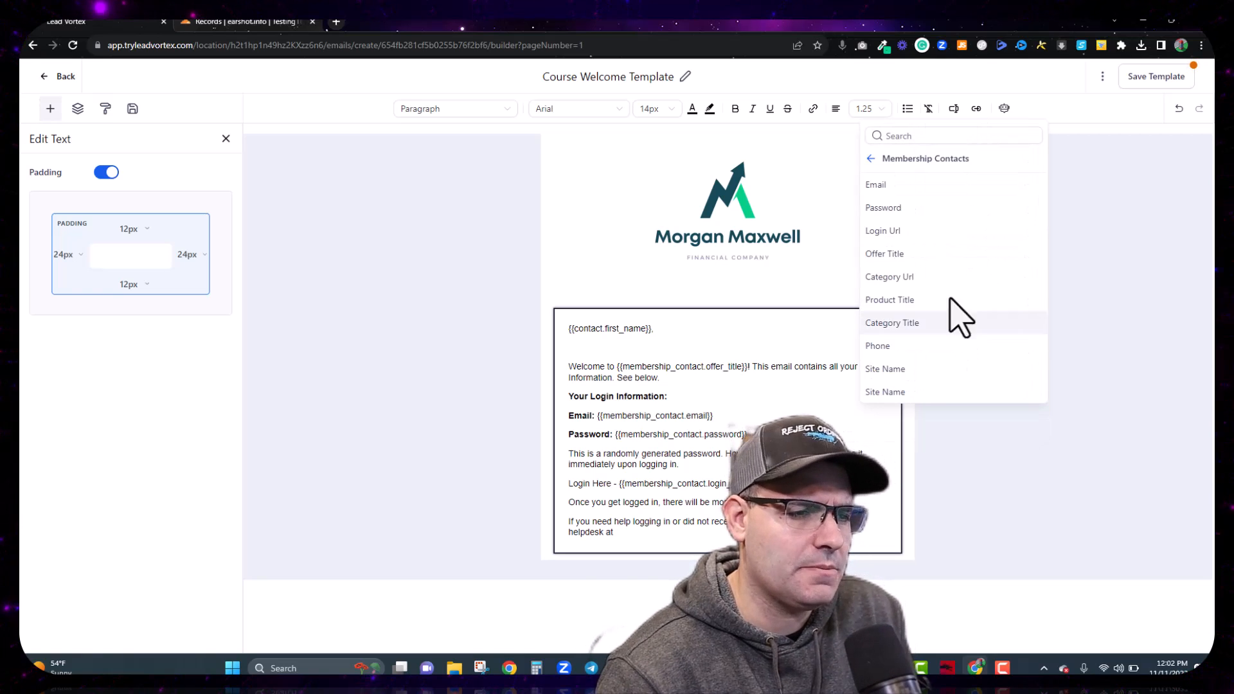
click(873, 159)
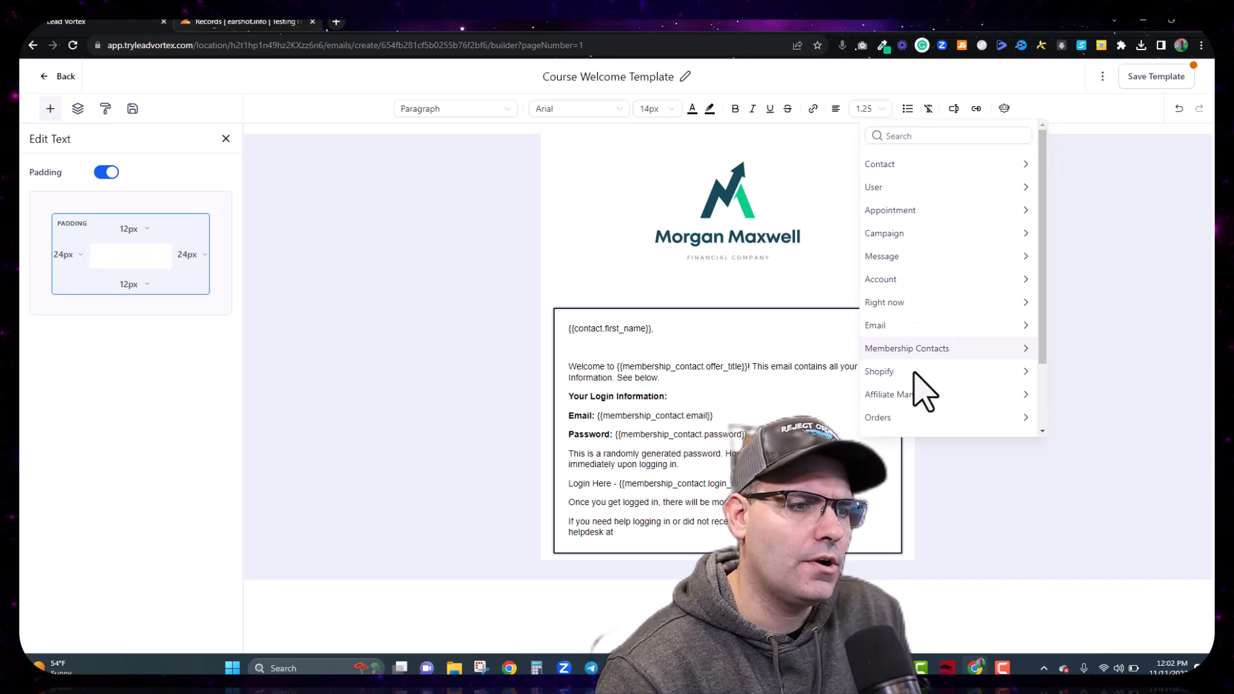
scroll(926, 394, down, 2)
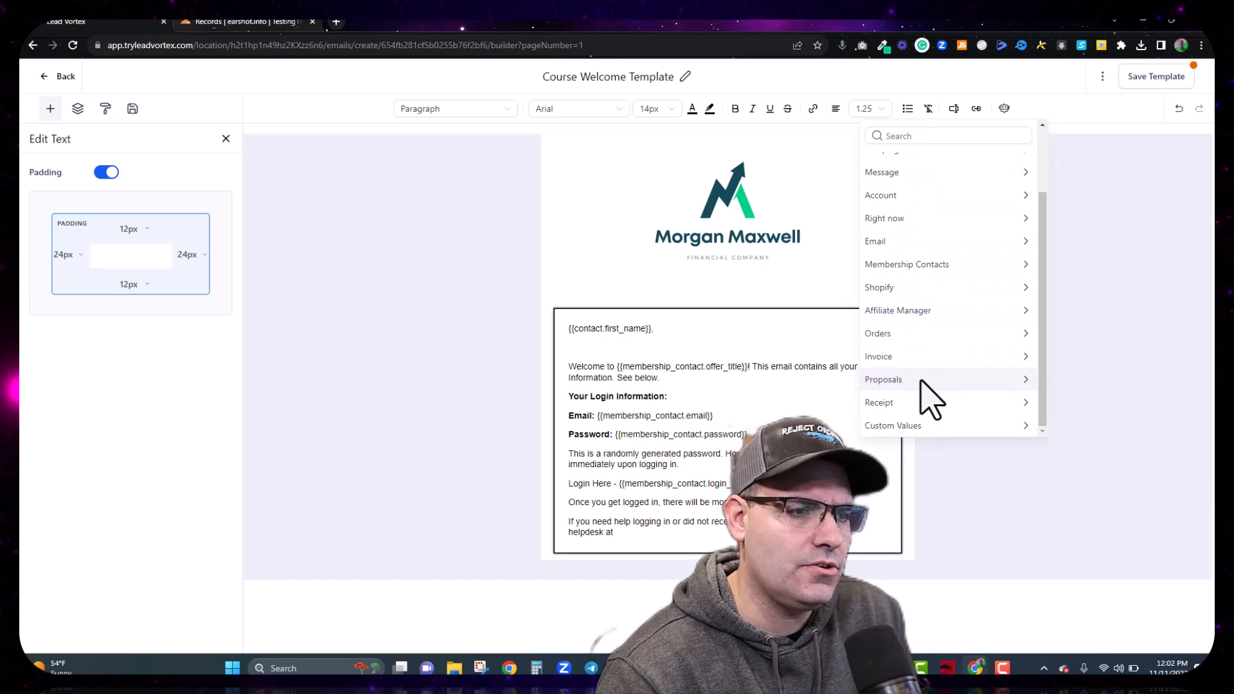
click(914, 429)
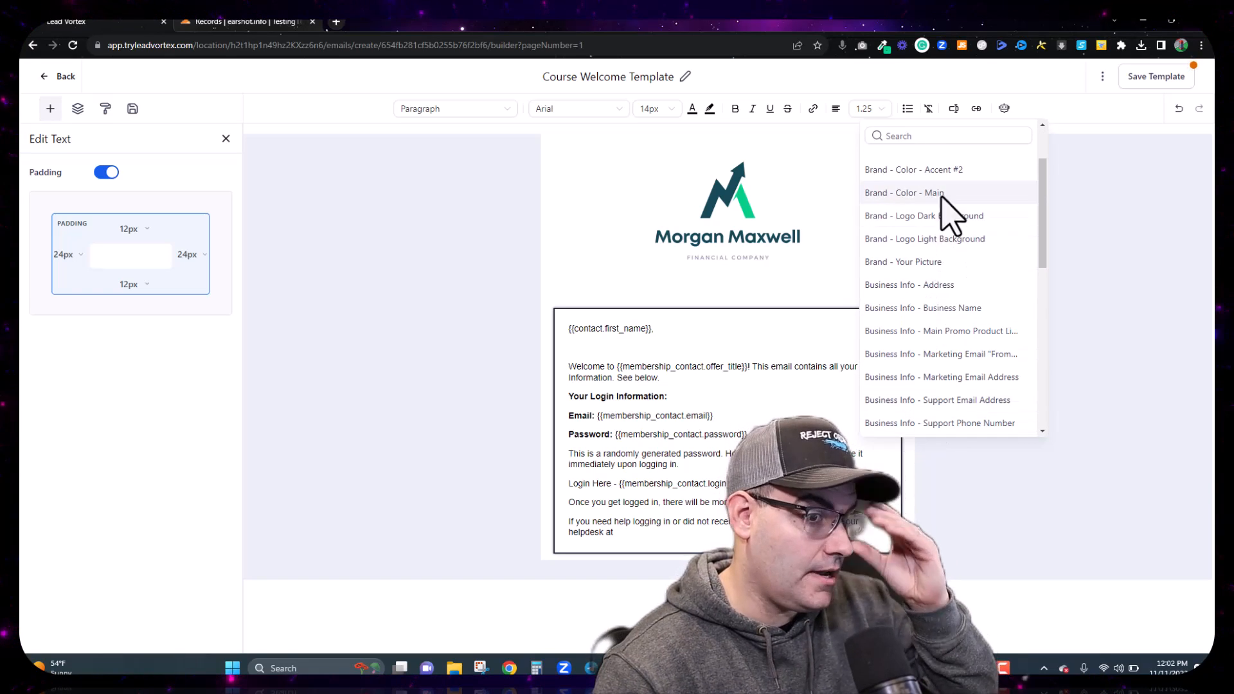
scroll(946, 260, down, 10)
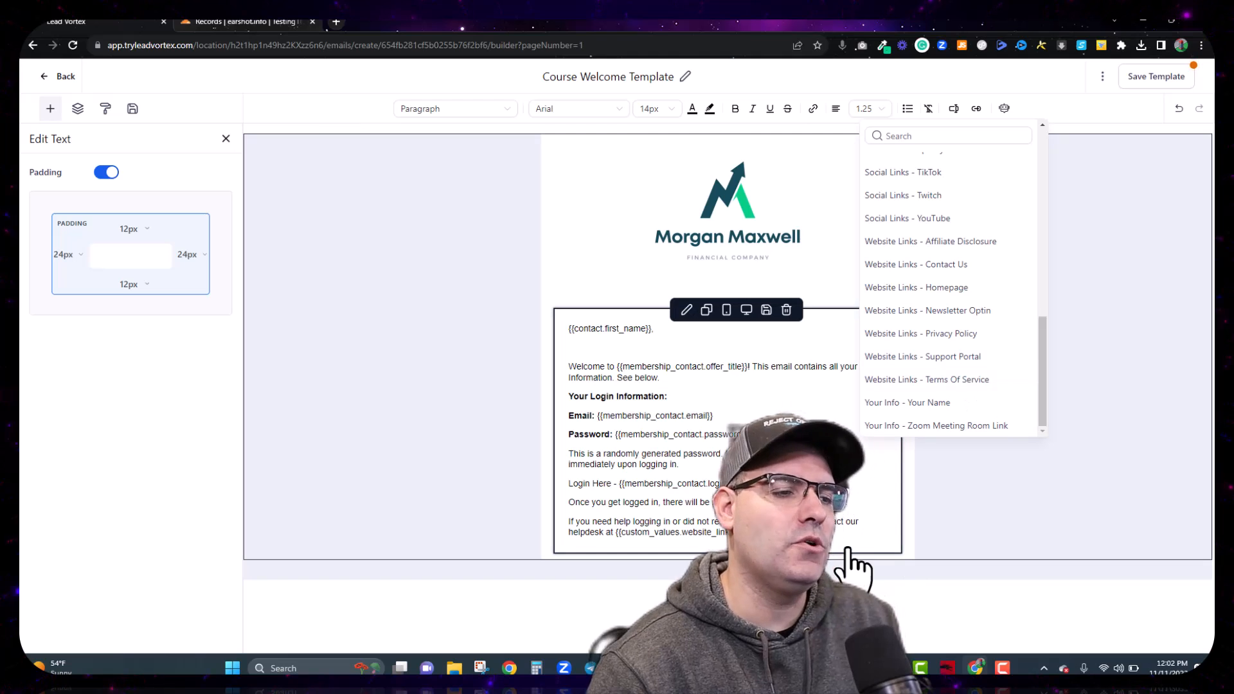
Step: Add an 'Enjoy!' sign-off followed by the Your Info - Your Name placeholder
key(Return)
key(Return)
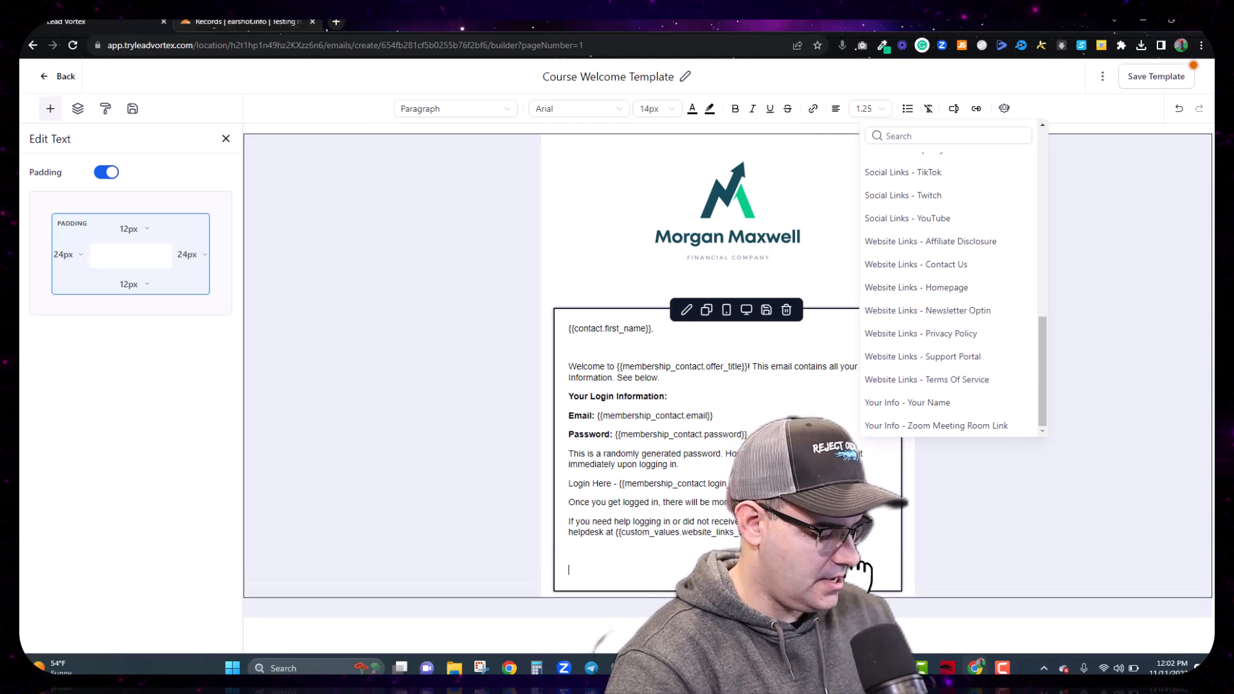
text(Enjoy)
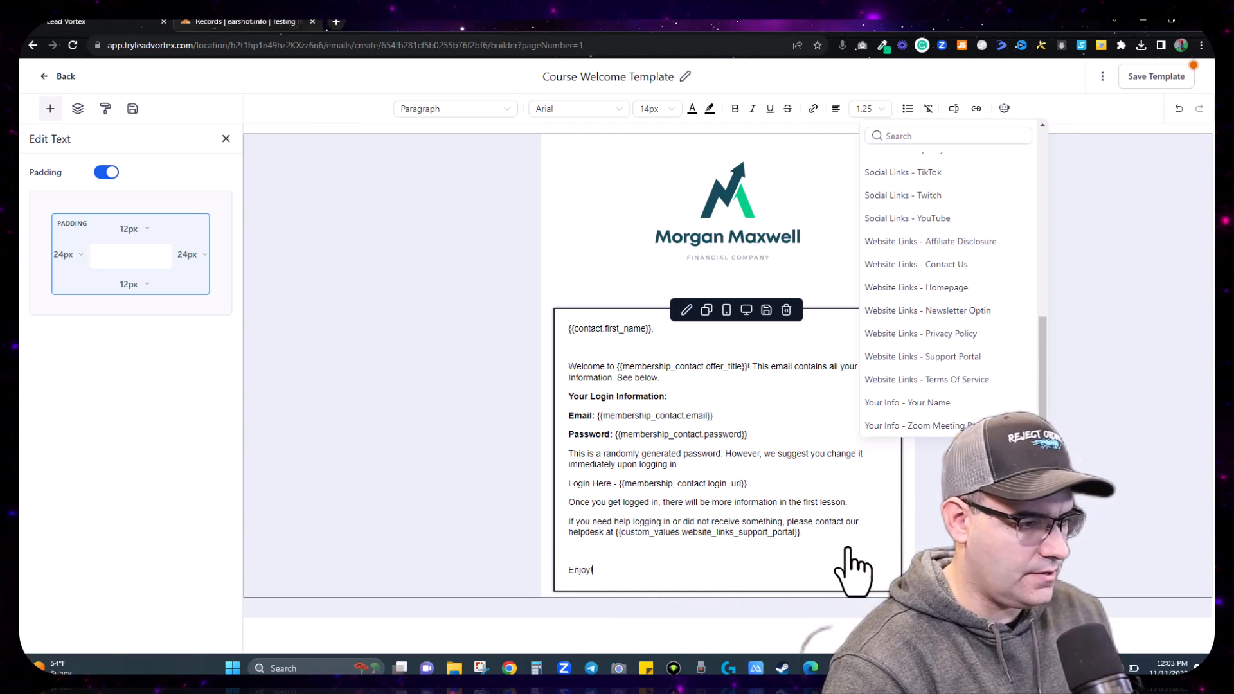
text(!)
key(Return)
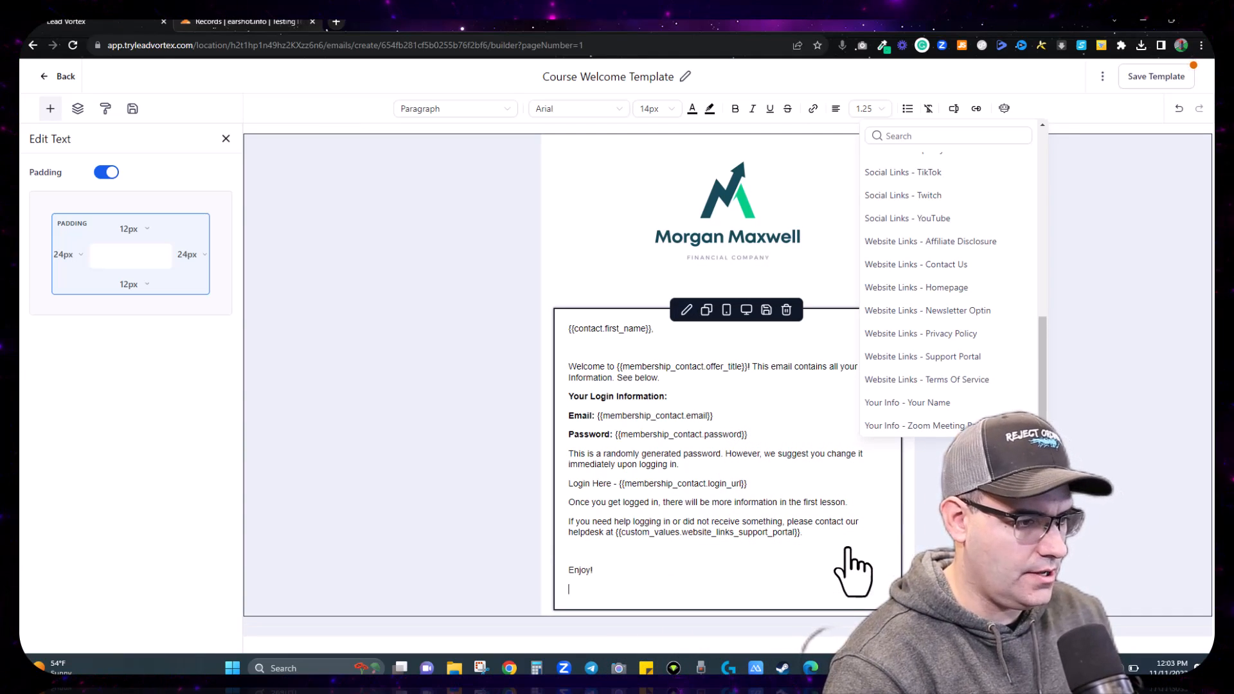
click(944, 403)
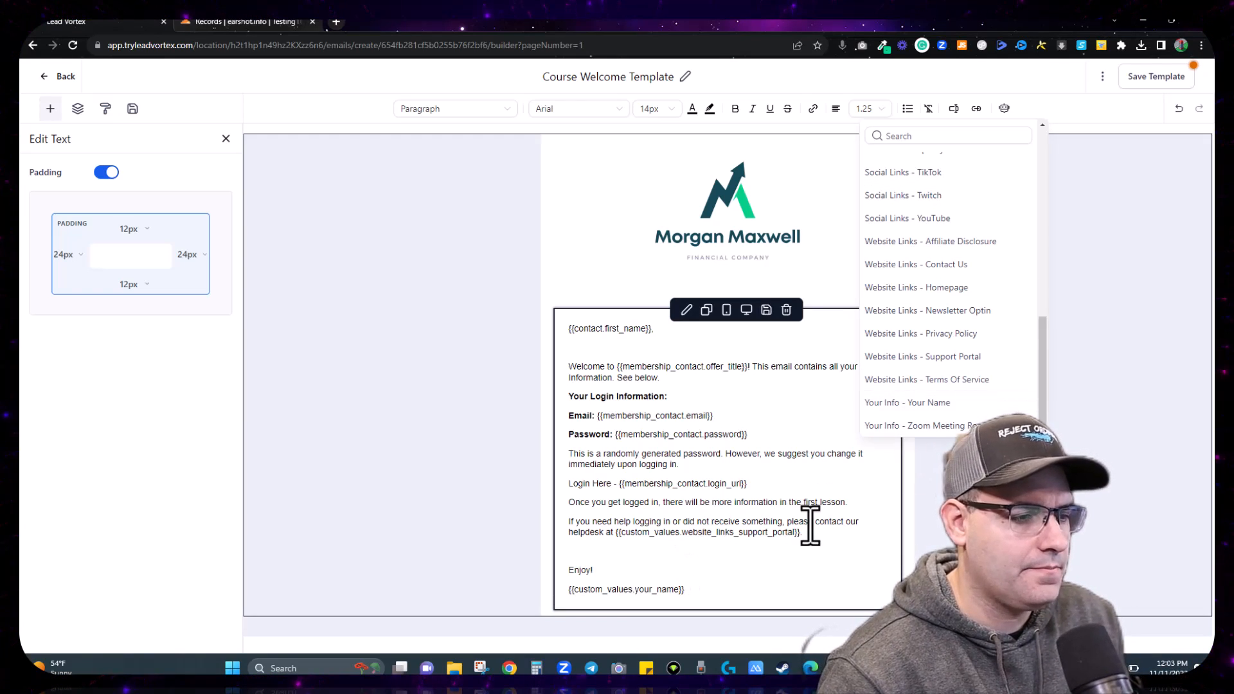
drag(790, 535, 613, 535)
key(ctrl+c)
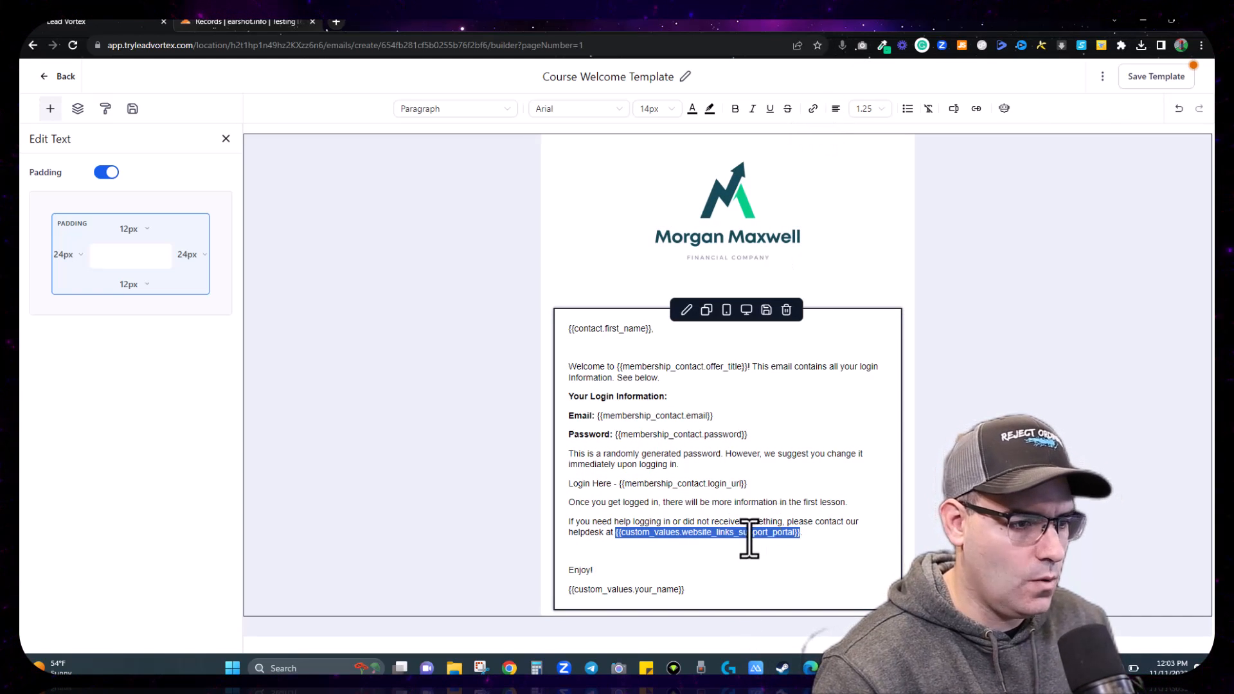
Step: Link the support portal placeholder to its own custom value URL
click(811, 110)
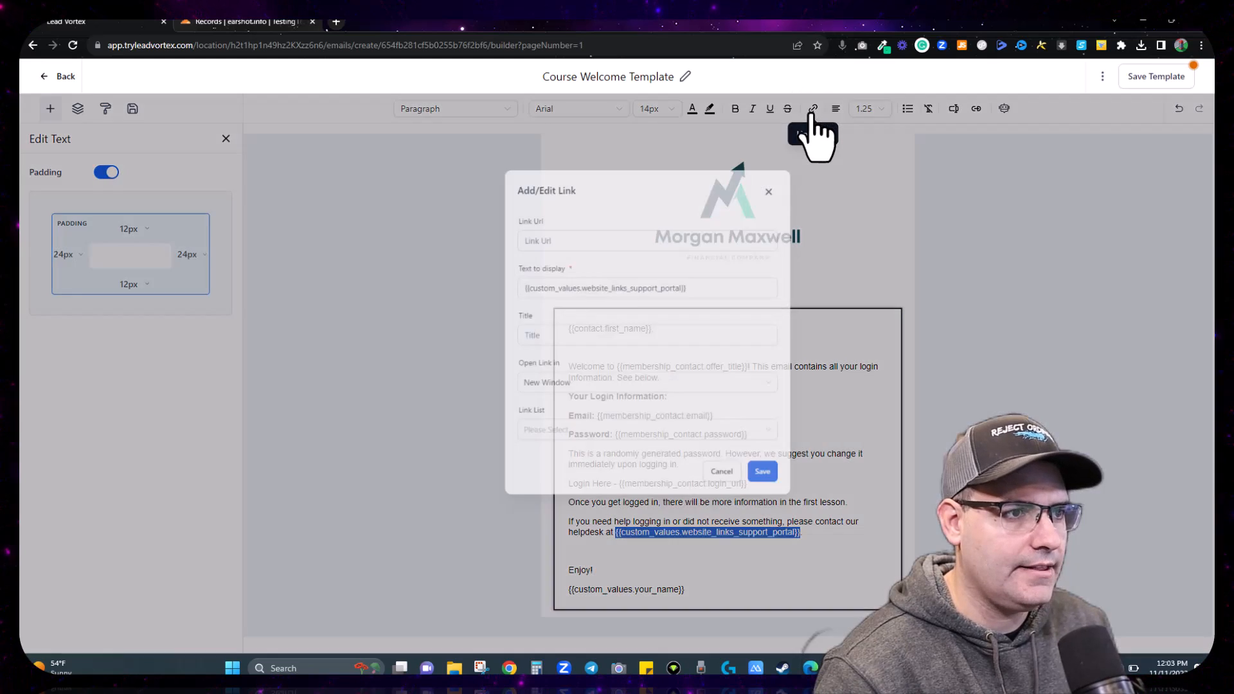
click(587, 264)
key(ctrl+v)
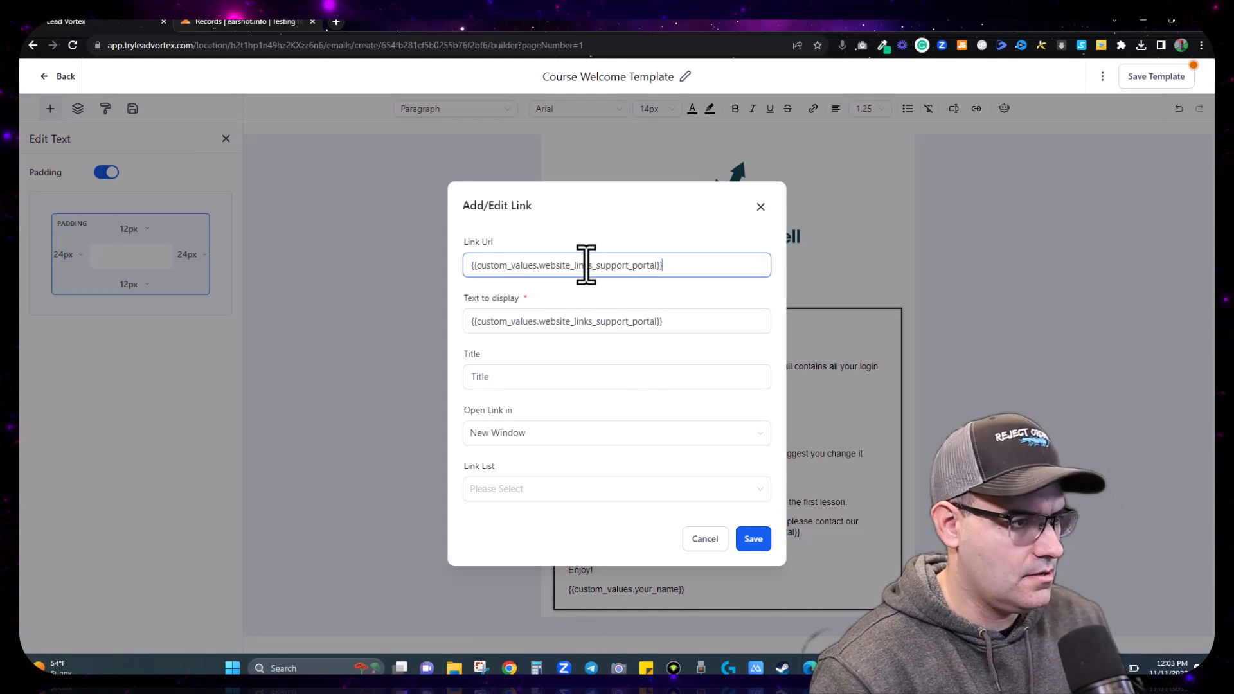
click(753, 540)
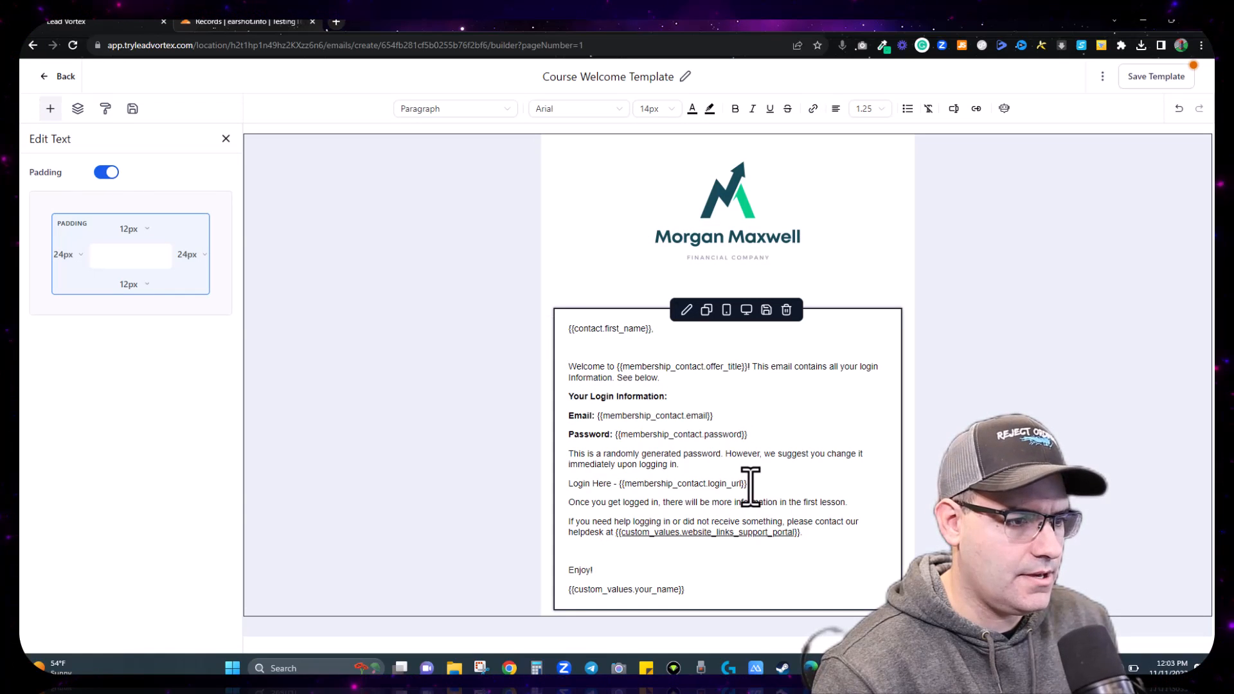
Step: Make the login URL placeholder a hyperlink too and save the Course Welcome Template
drag(703, 485, 637, 485)
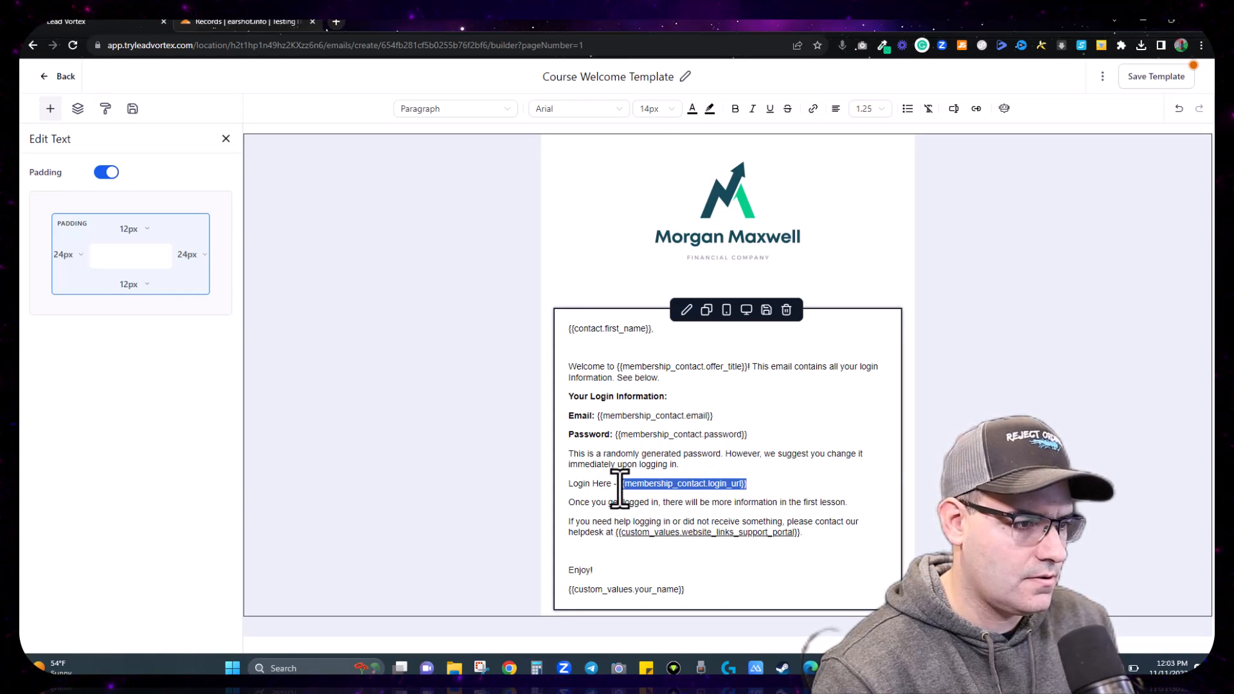
click(812, 109)
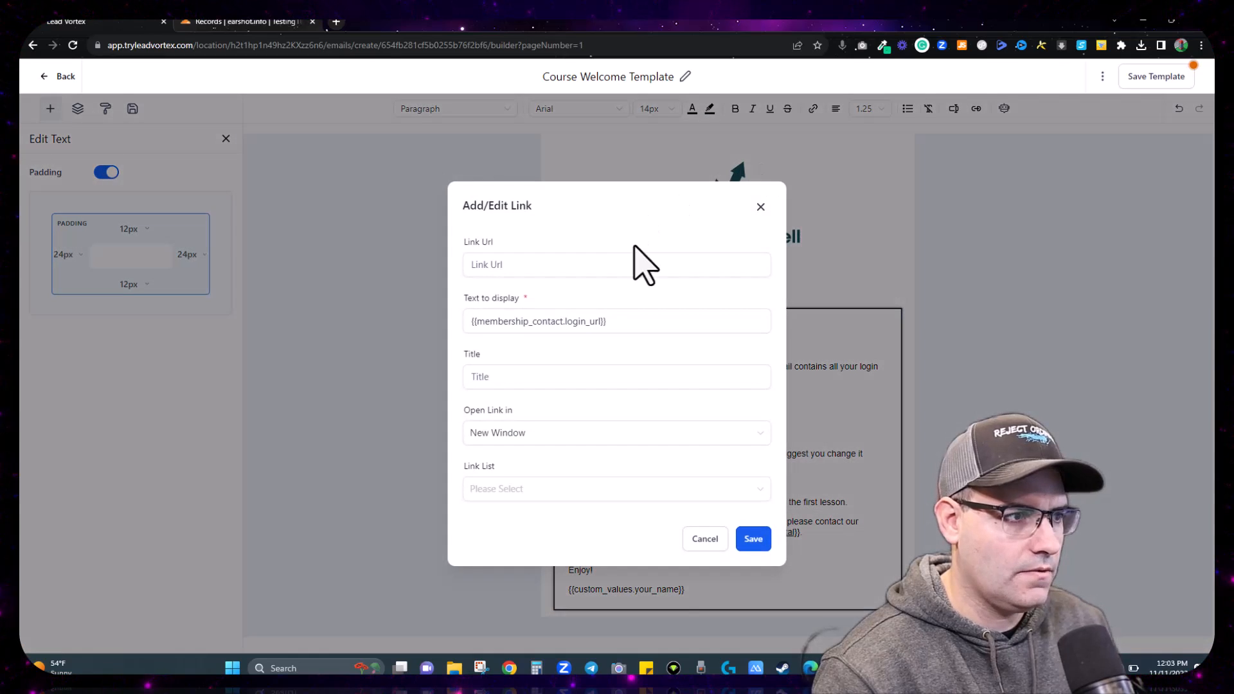
click(753, 538)
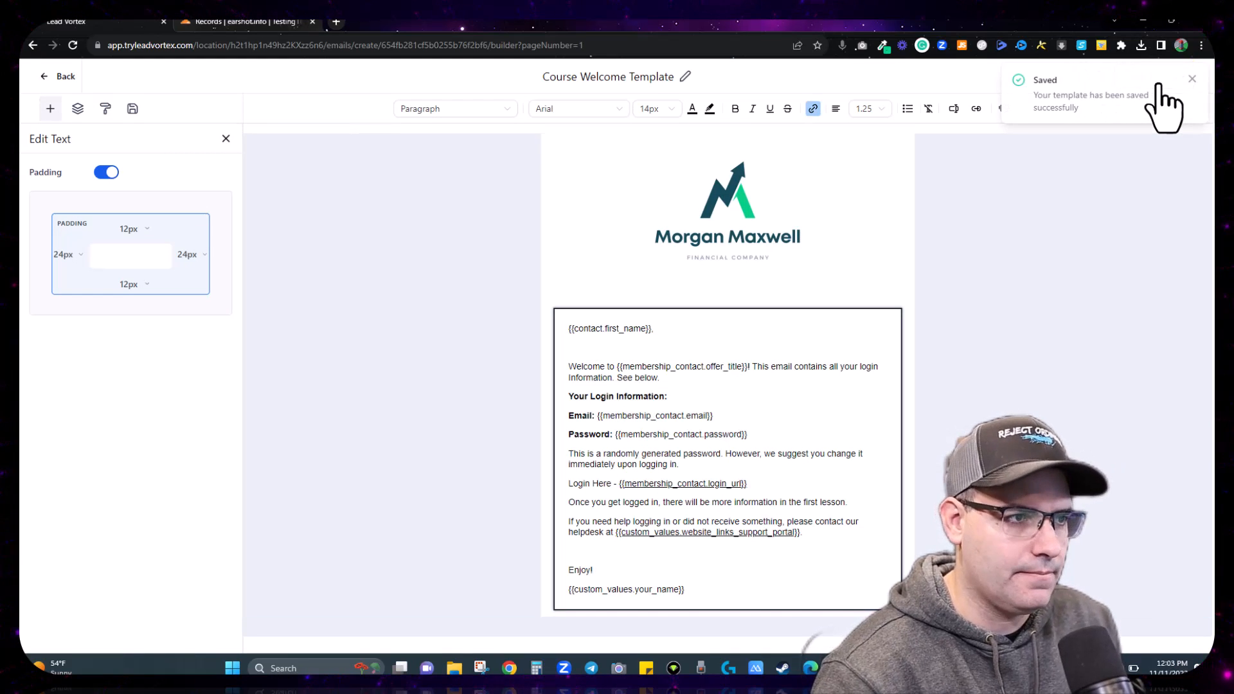
click(1192, 78)
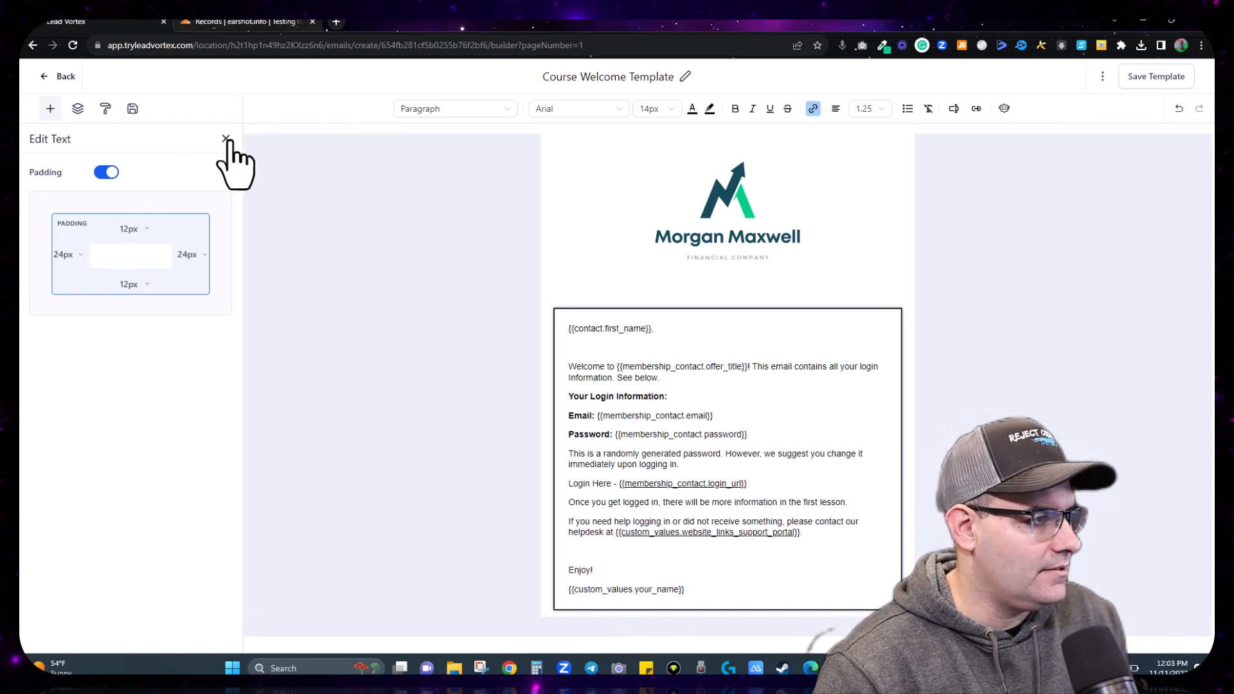
Step: Add a one-column section below the welcome email
click(225, 139)
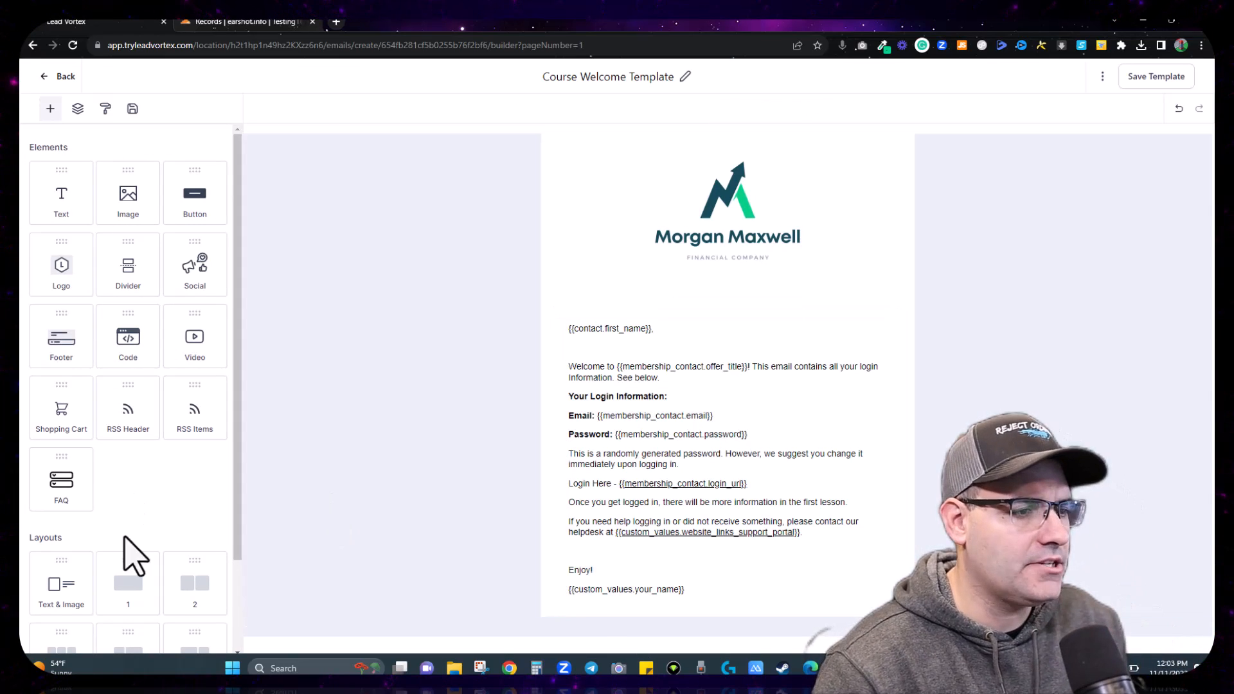
scroll(115, 550, down, 2)
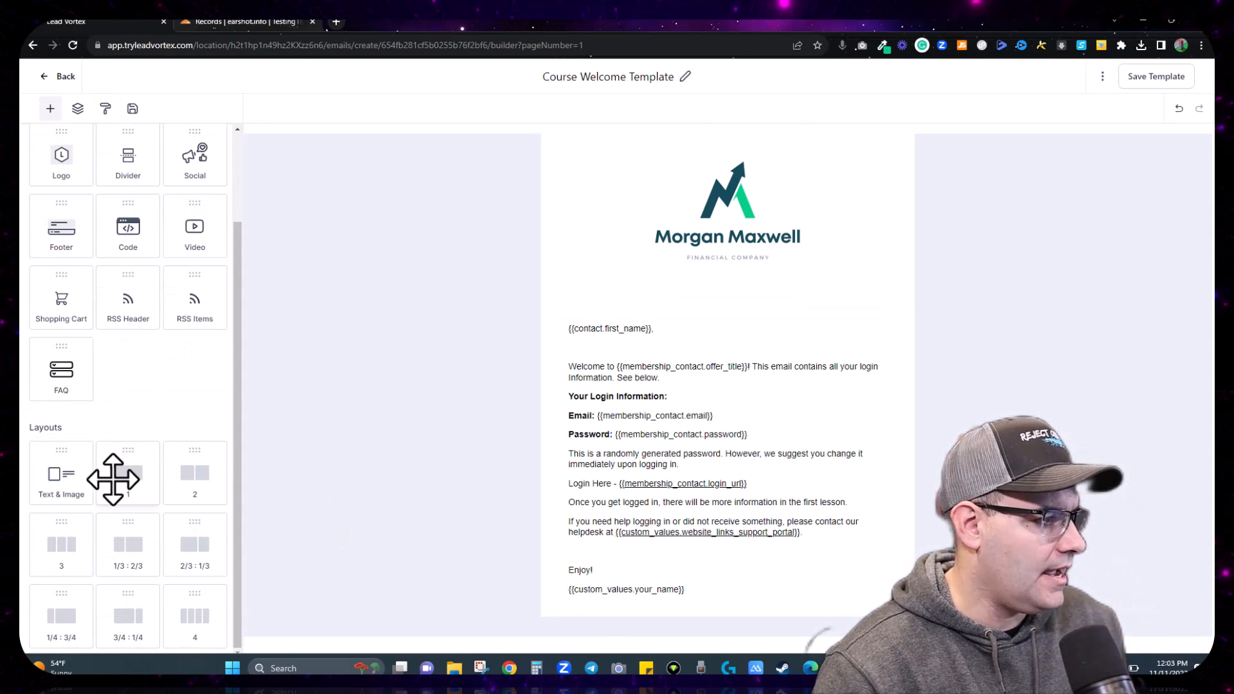
drag(121, 475, 574, 619)
scroll(573, 492, down, 1)
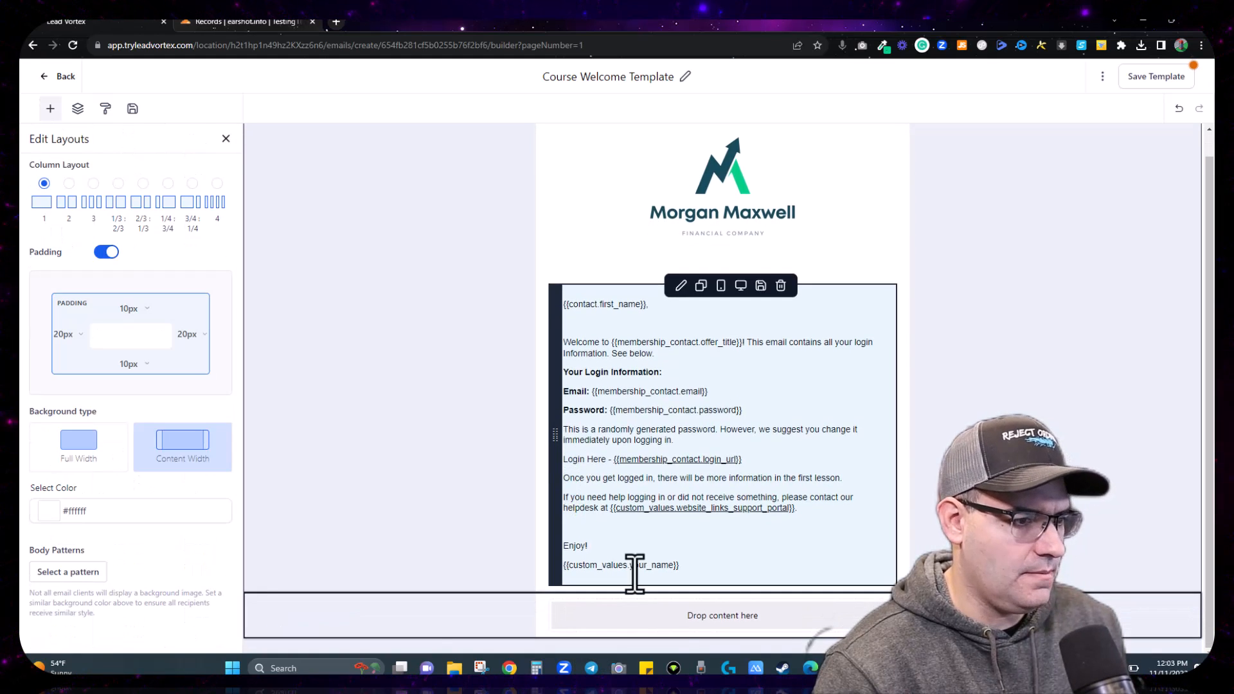
click(76, 450)
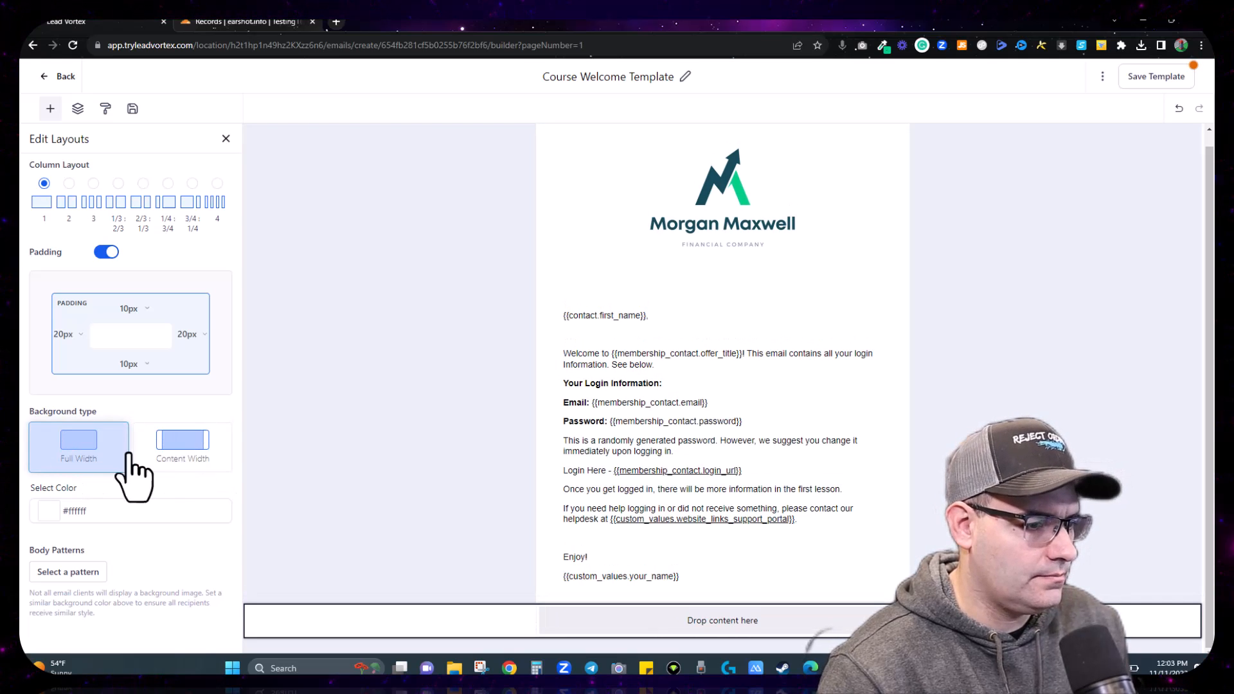
click(186, 464)
click(80, 460)
Step: Give the section a content-width #154957 background sampled from the logo's teal
click(51, 511)
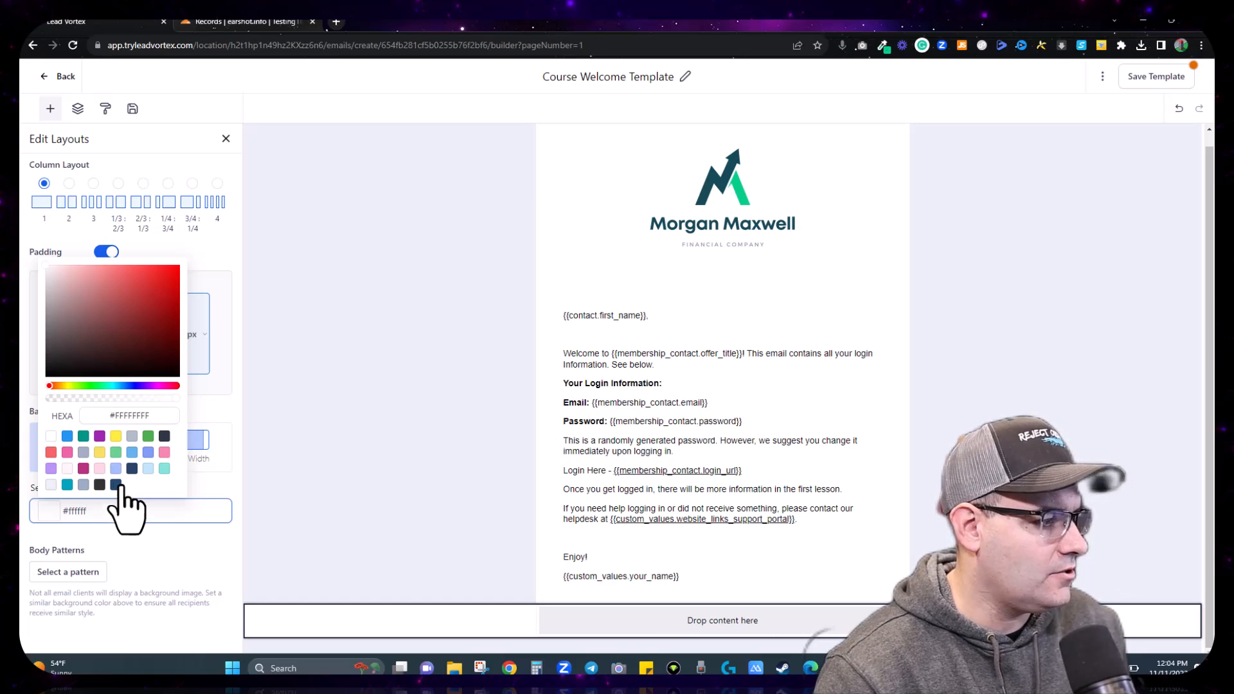
drag(158, 417, 126, 416)
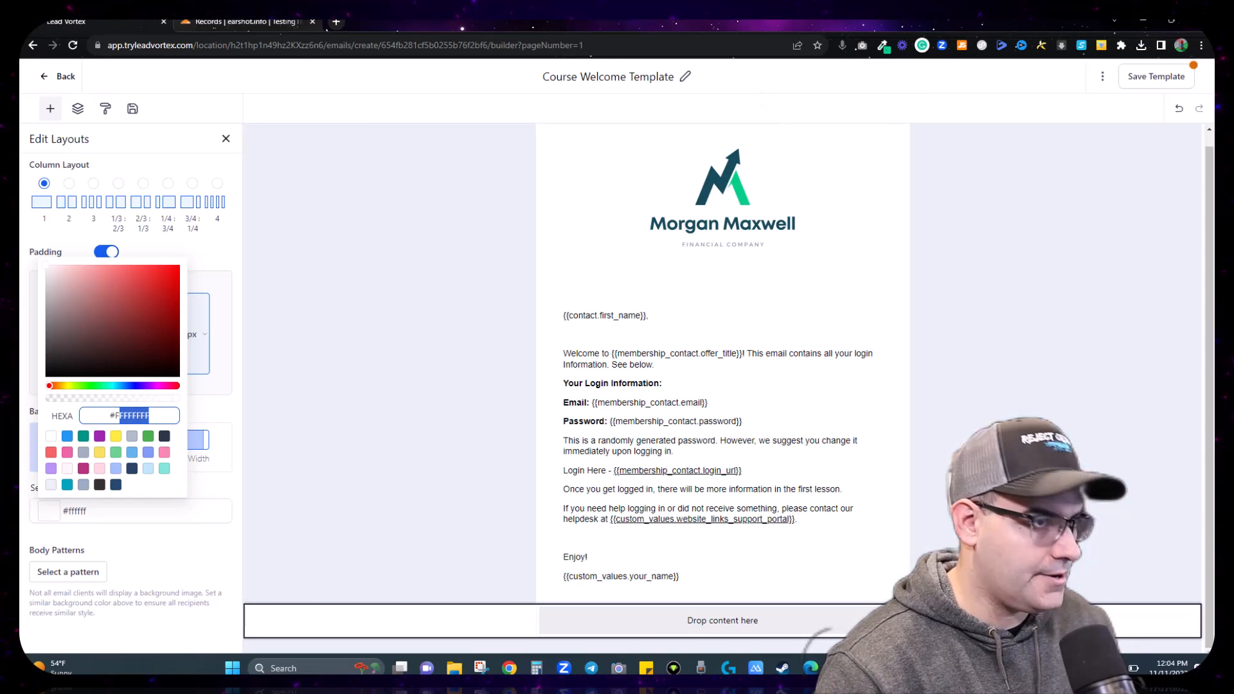
click(882, 47)
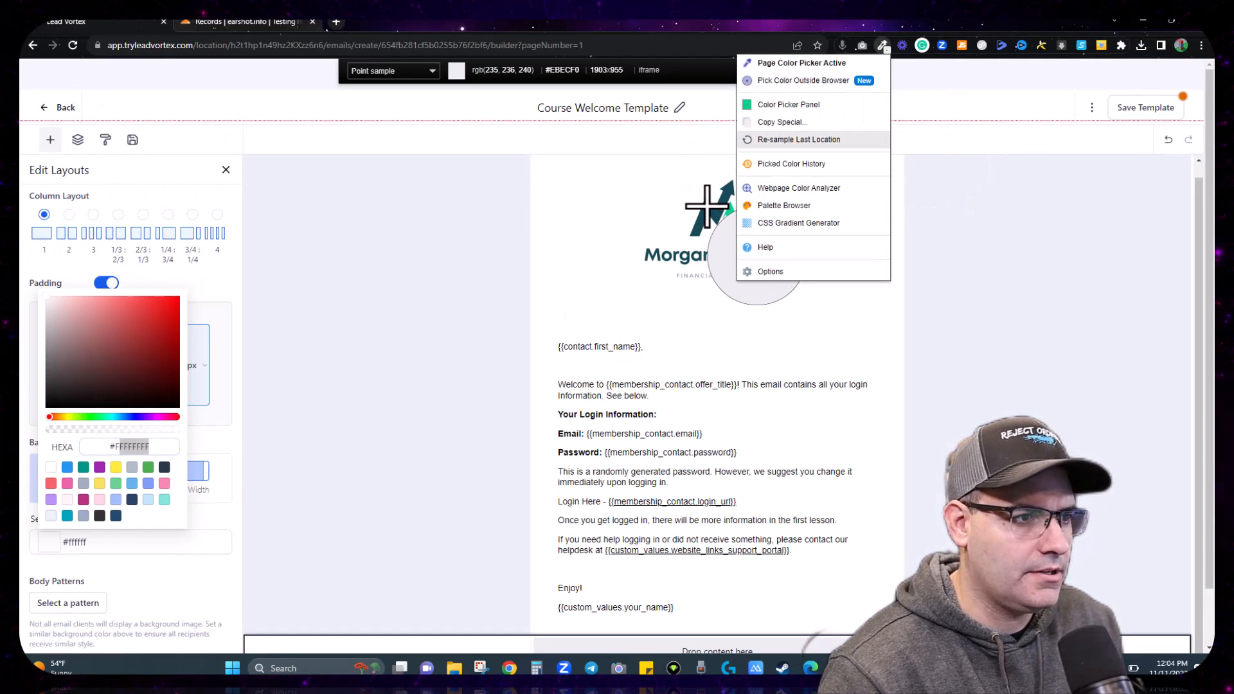
click(758, 258)
click(758, 258)
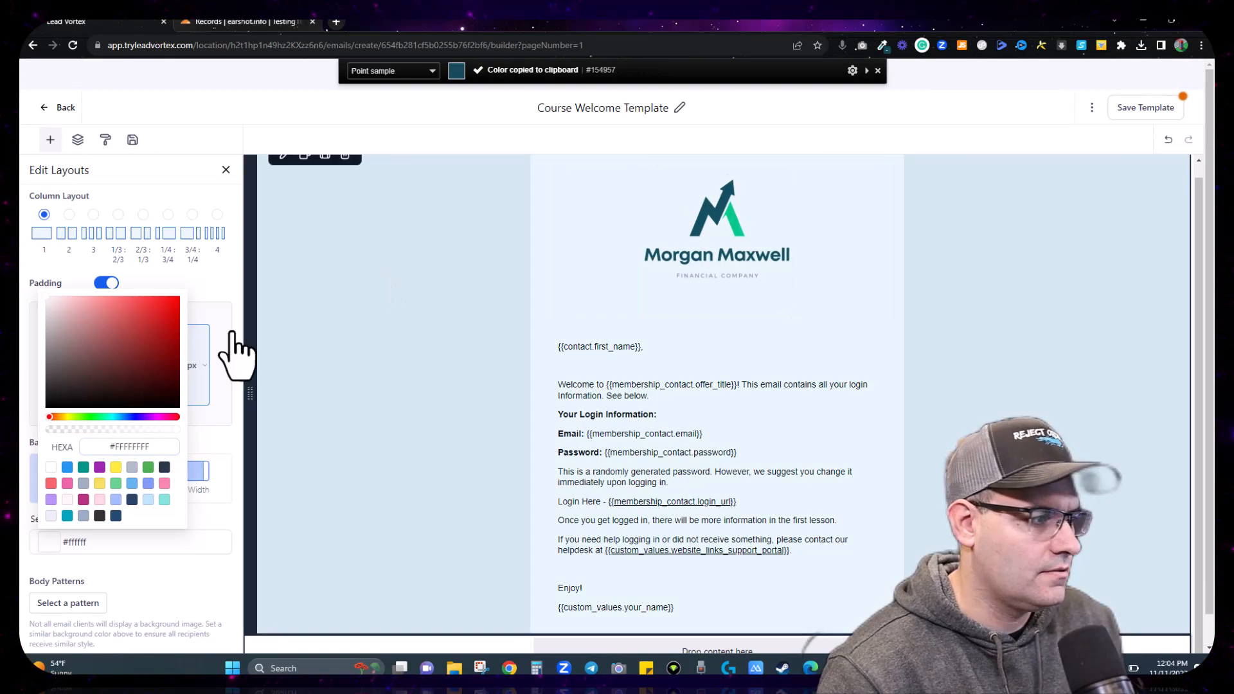
key(ctrl+a)
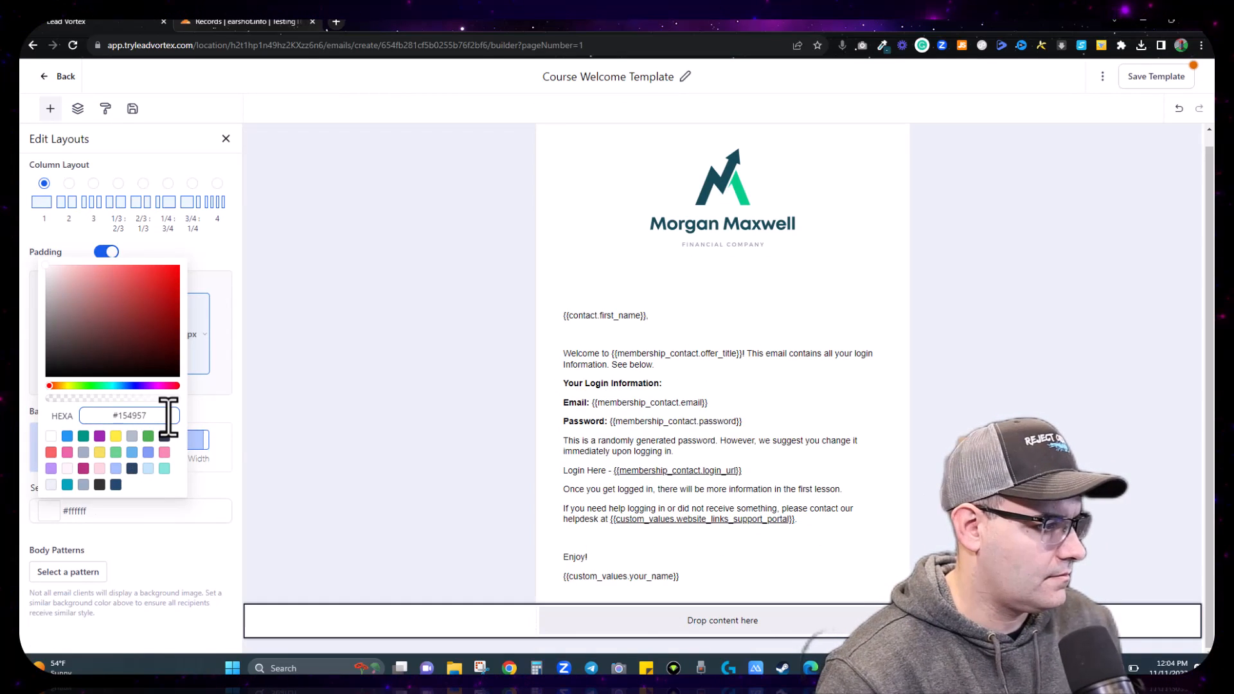
key(Return)
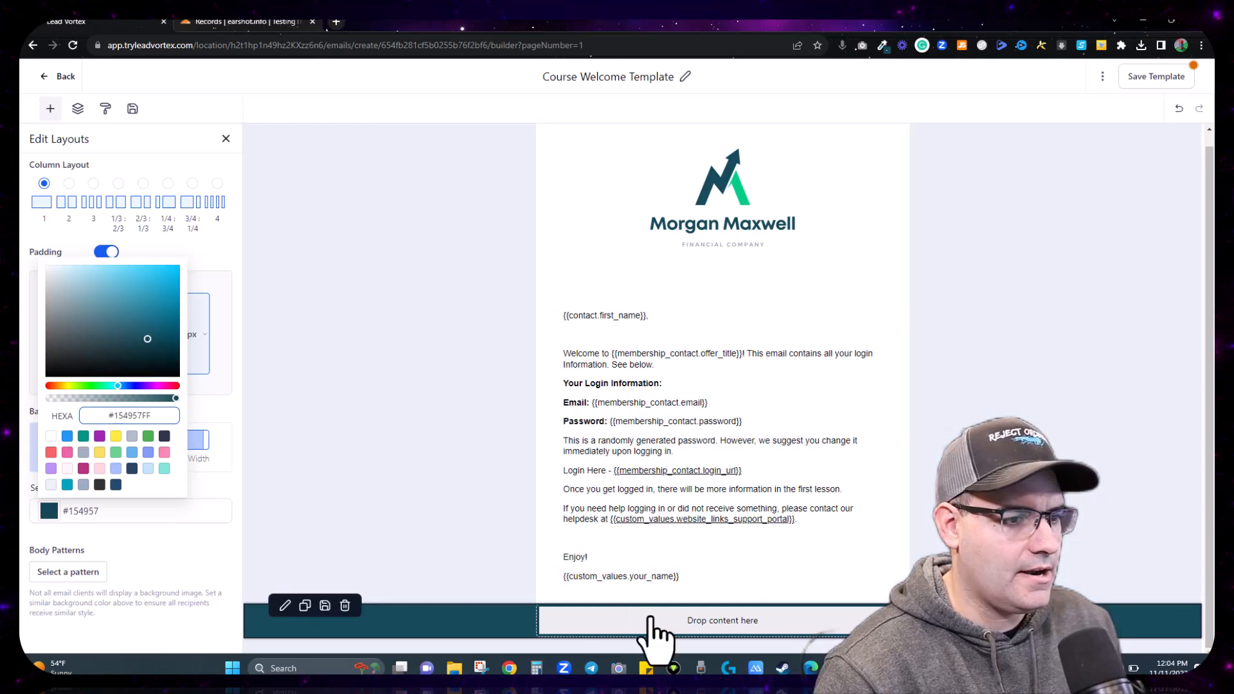
click(221, 276)
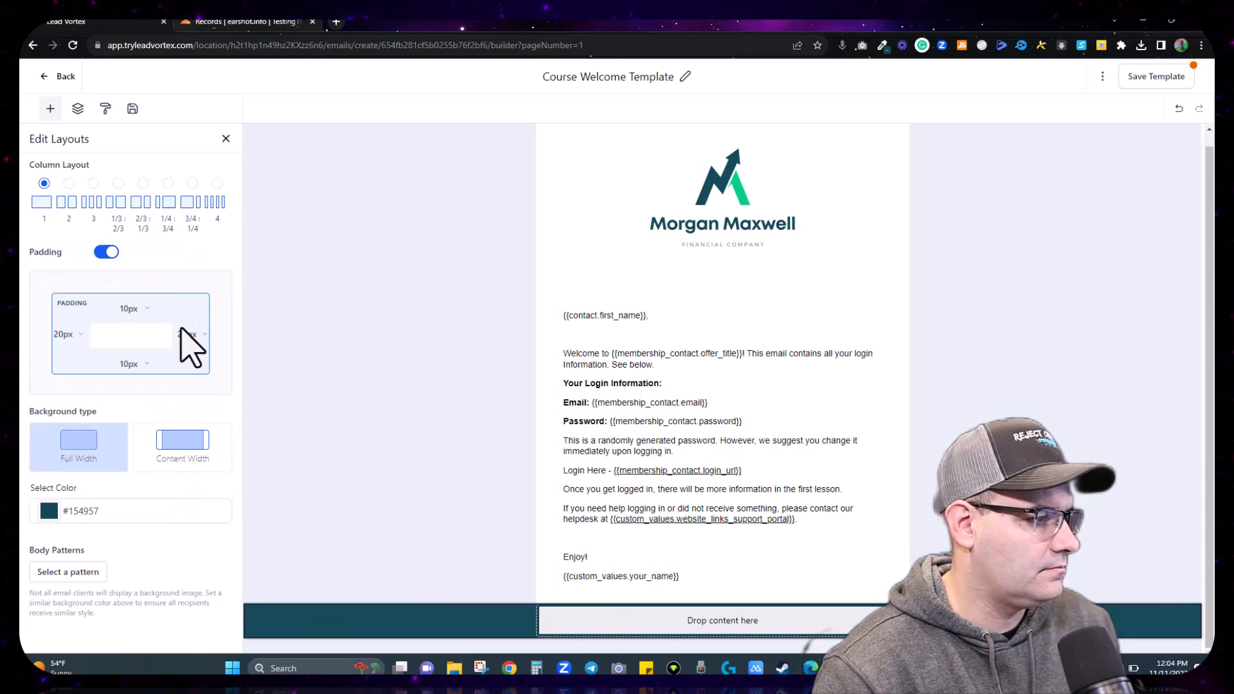
click(188, 468)
click(226, 139)
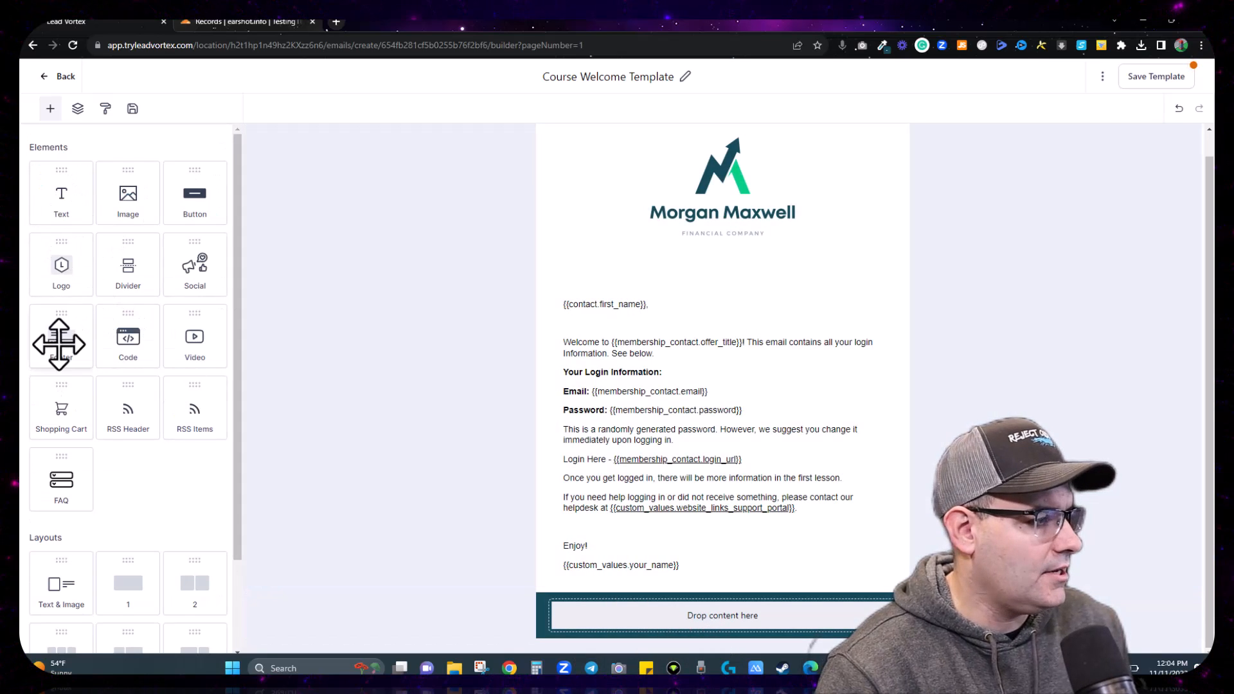
Step: Place a footer block in the teal section and make all its text white
drag(55, 342, 666, 635)
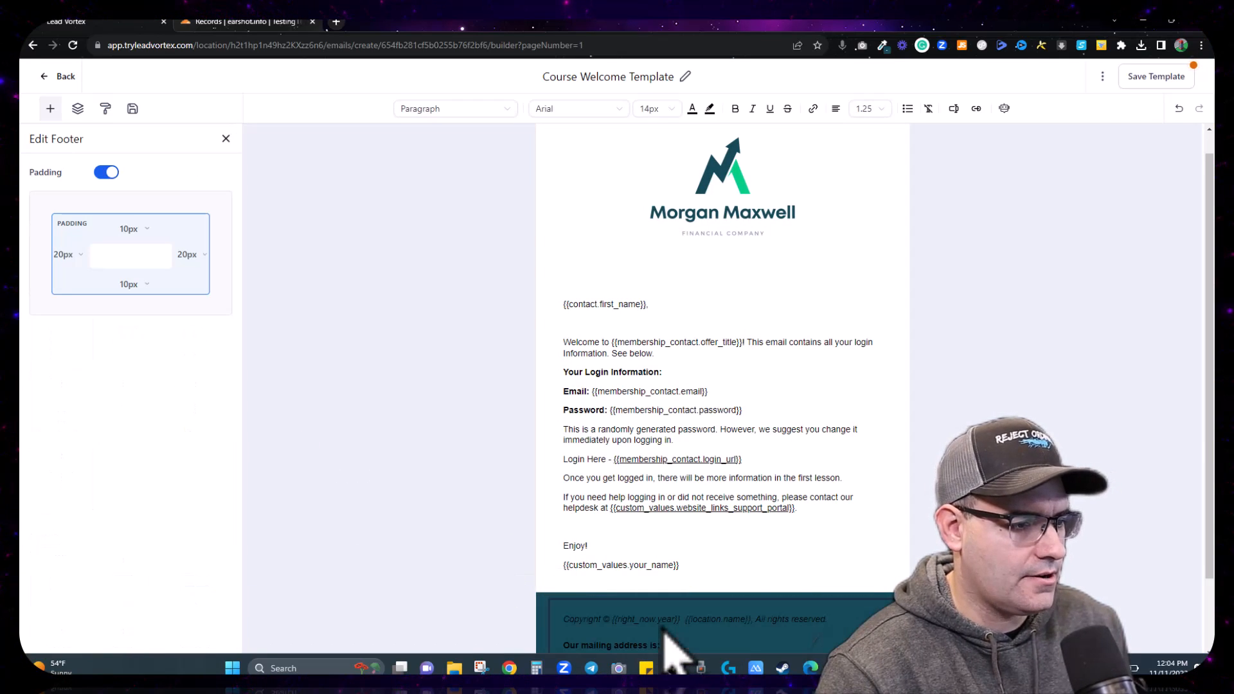
scroll(669, 646, down, 2)
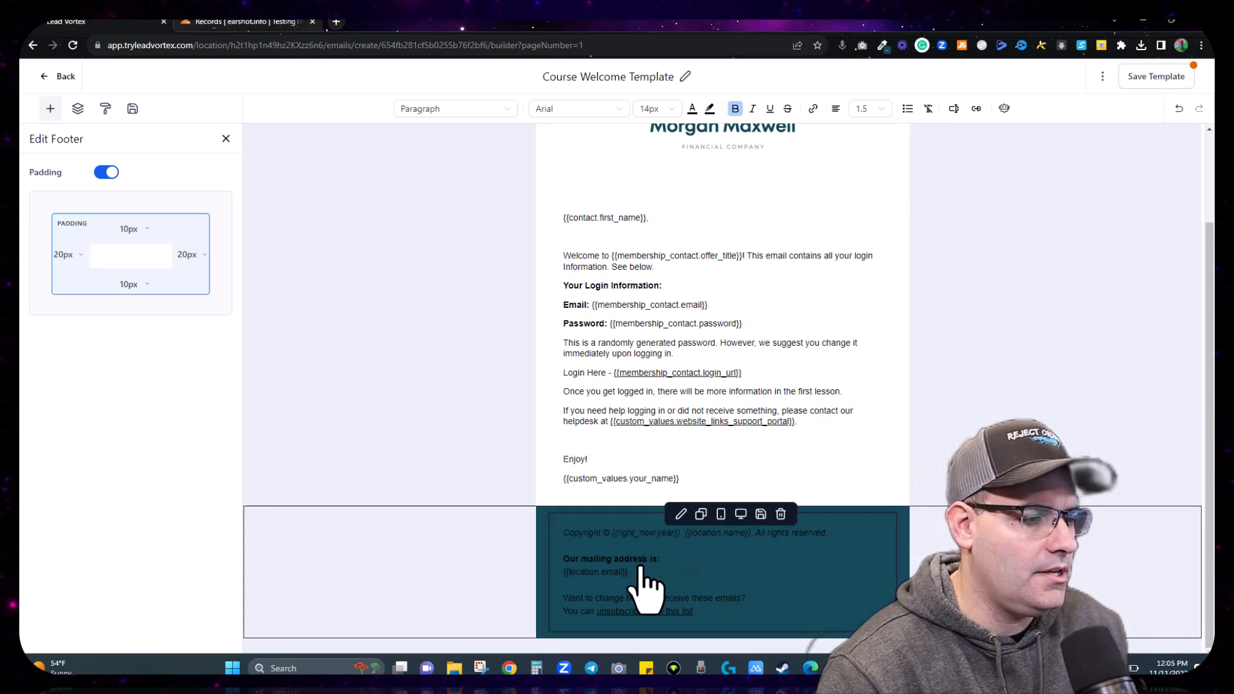
key(ctrl+a)
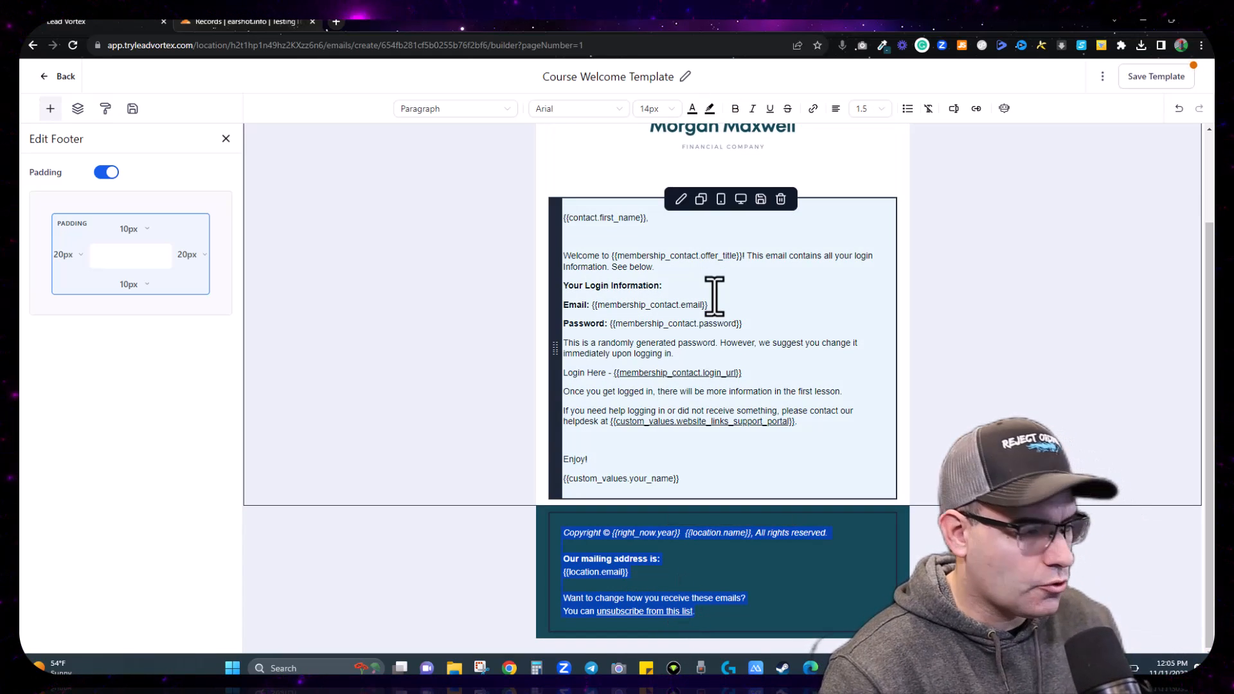
click(692, 108)
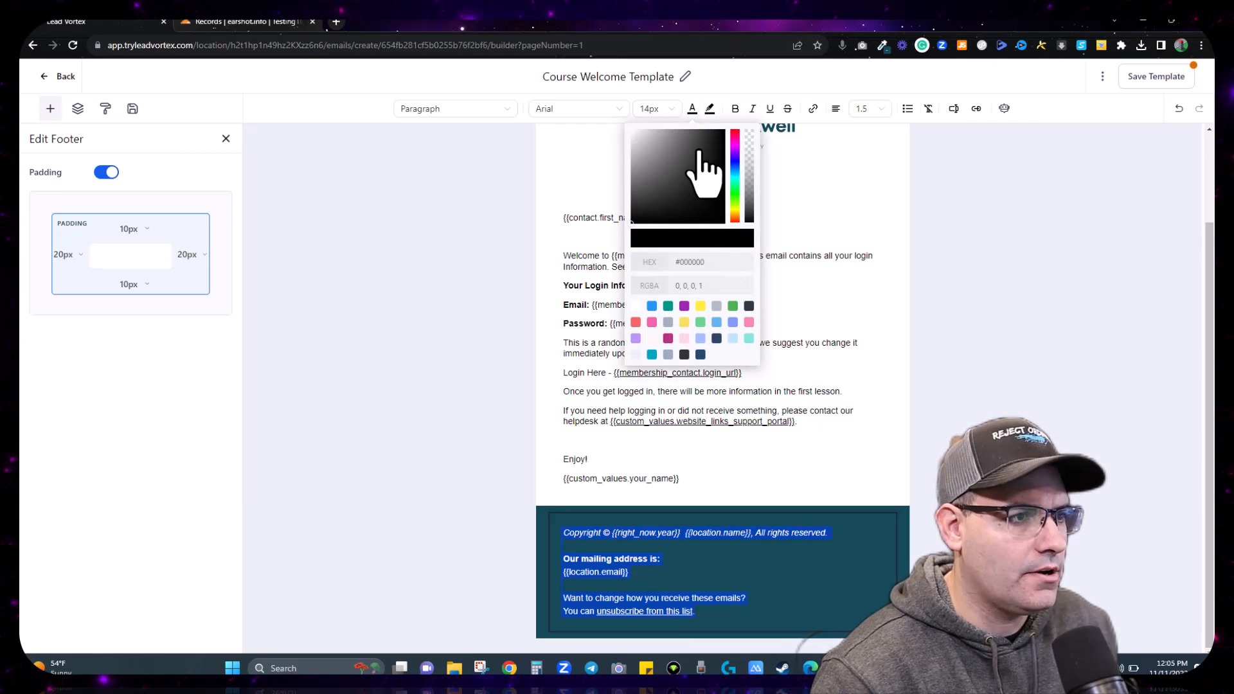
drag(703, 174, 627, 128)
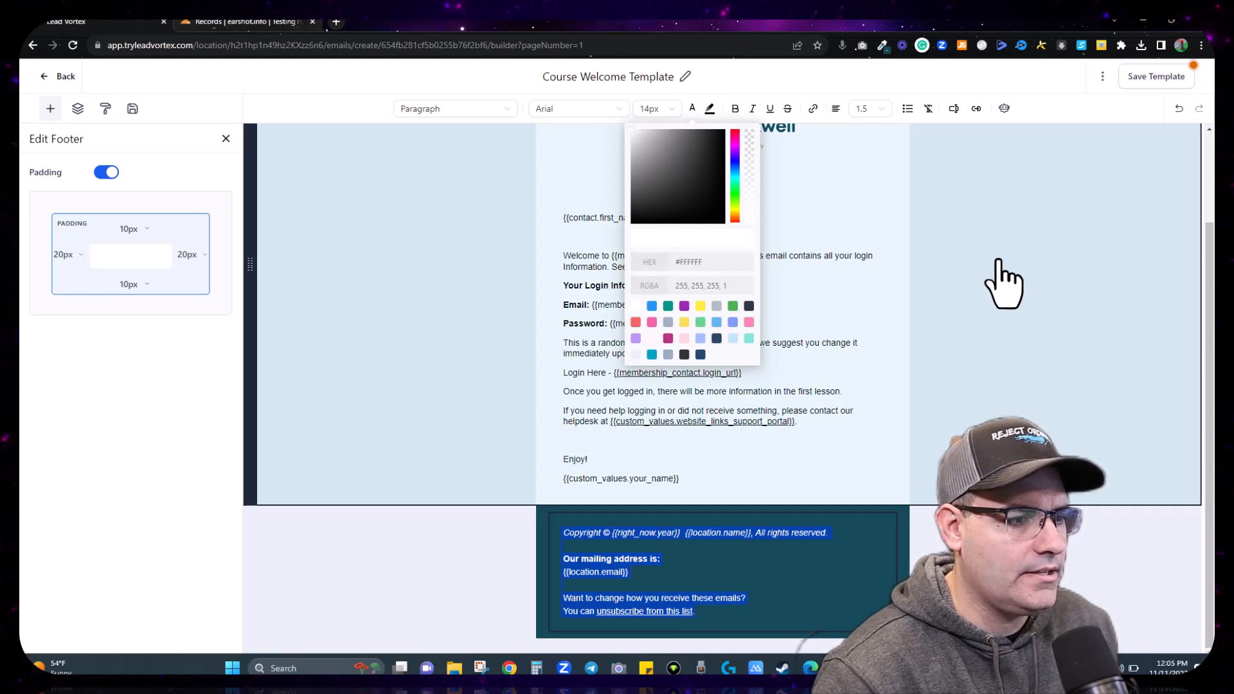
click(997, 264)
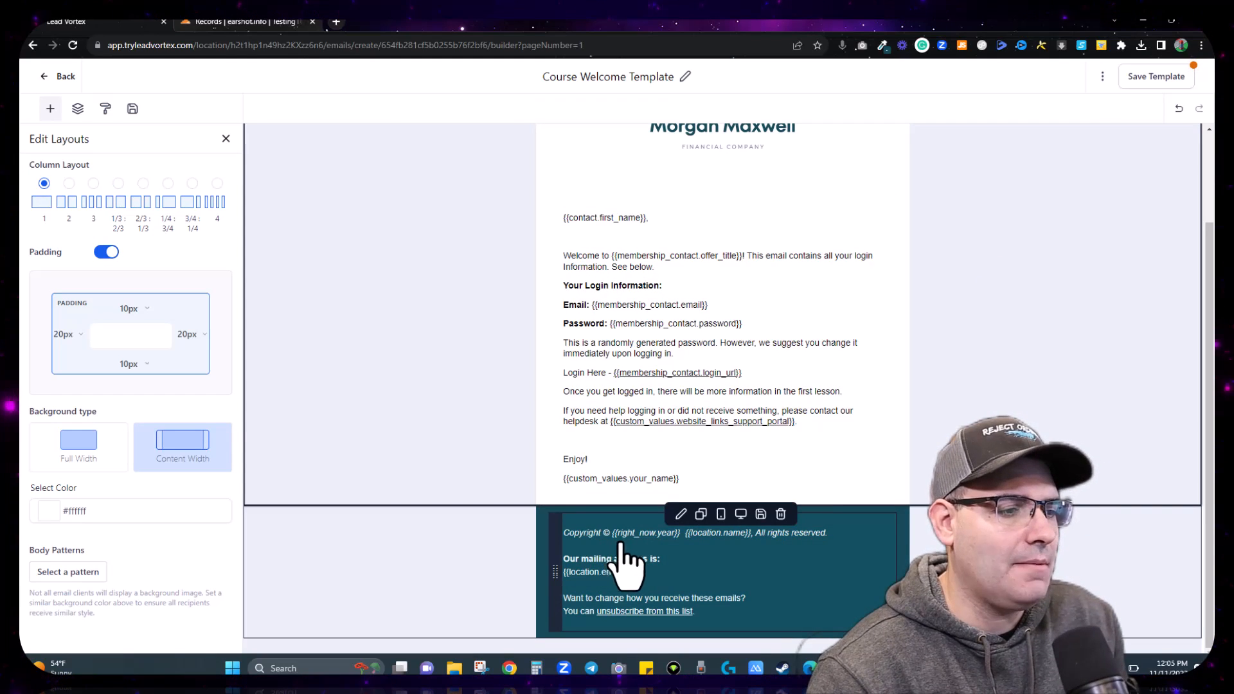
Step: Add a comma after {{location.name}} in the copyright line and save the template
click(753, 534)
text(,)
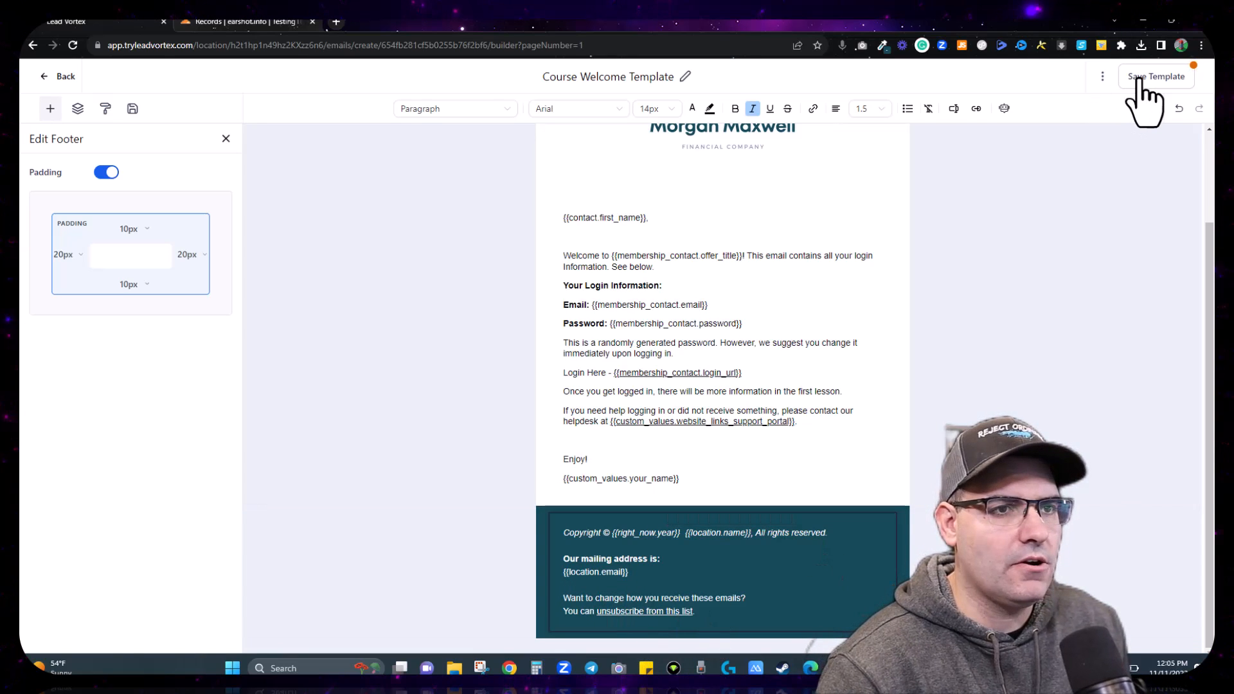
click(1148, 77)
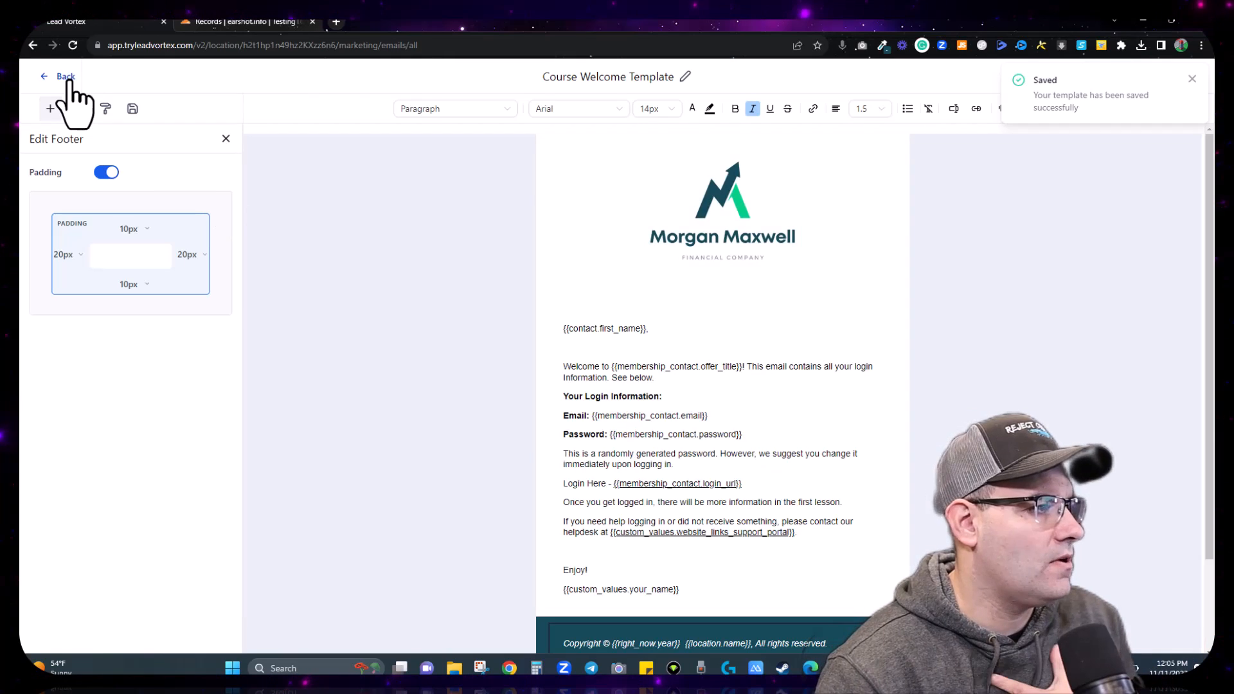
Step: Go back to Email Templates and load that list's URL in the Cloudflare tab
click(67, 77)
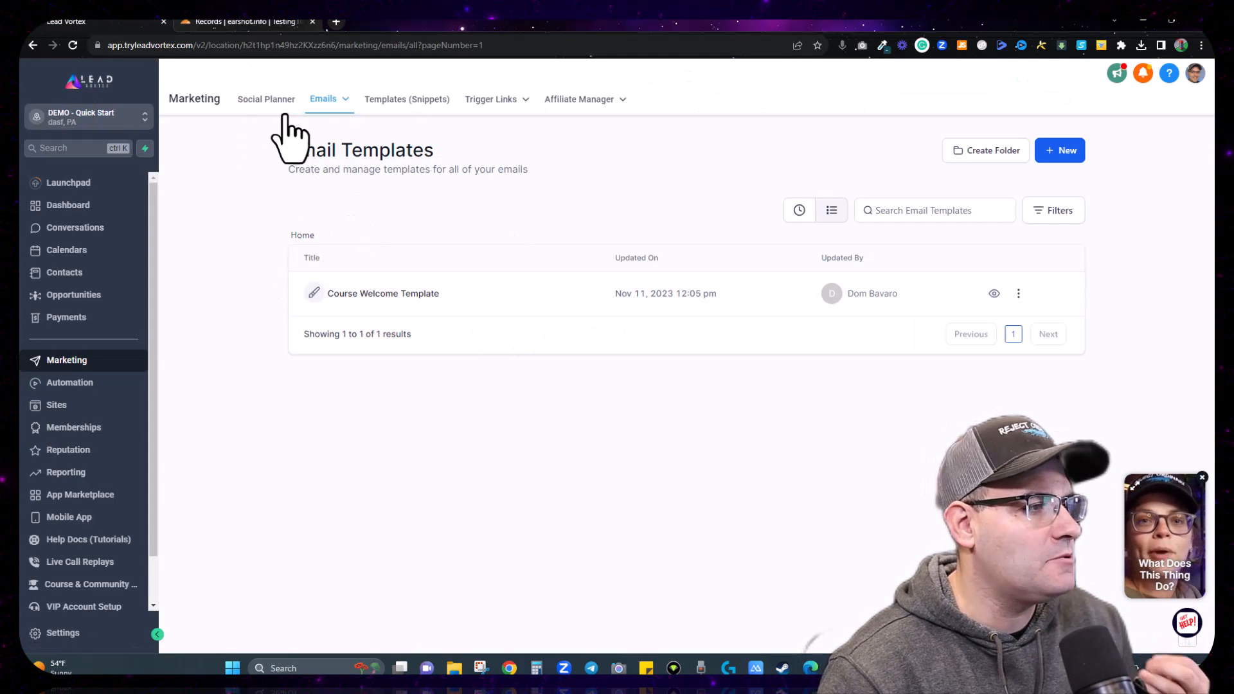
click(211, 45)
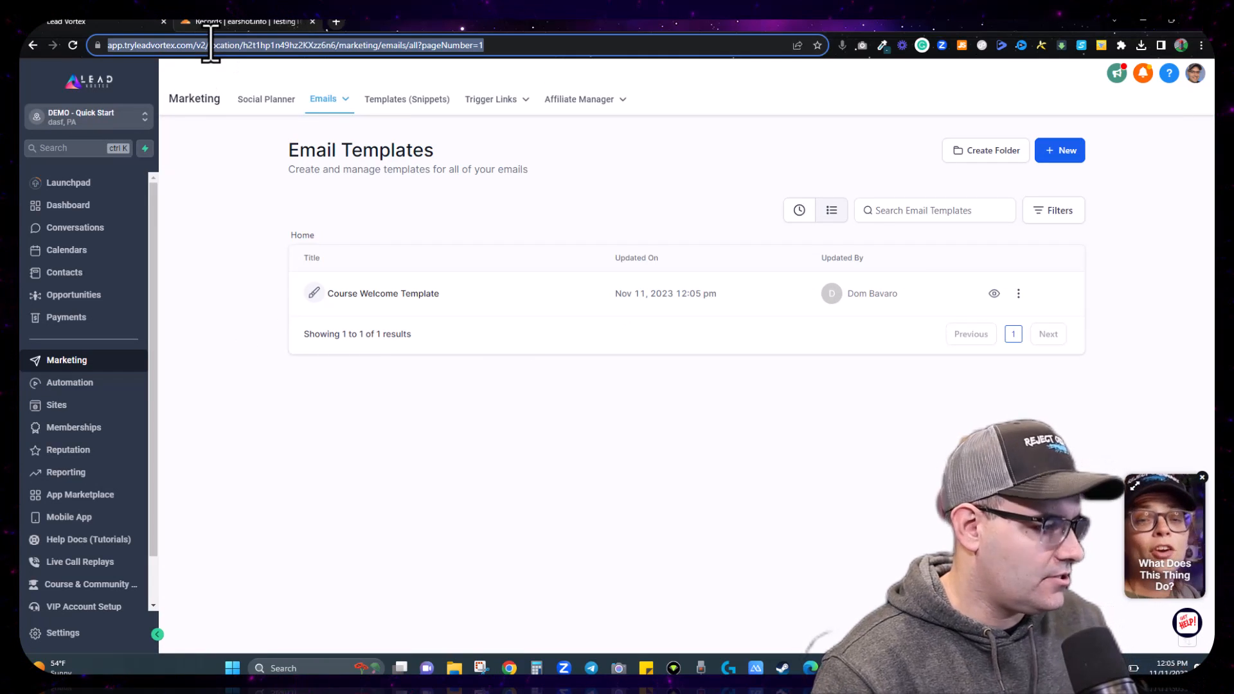
click(293, 22)
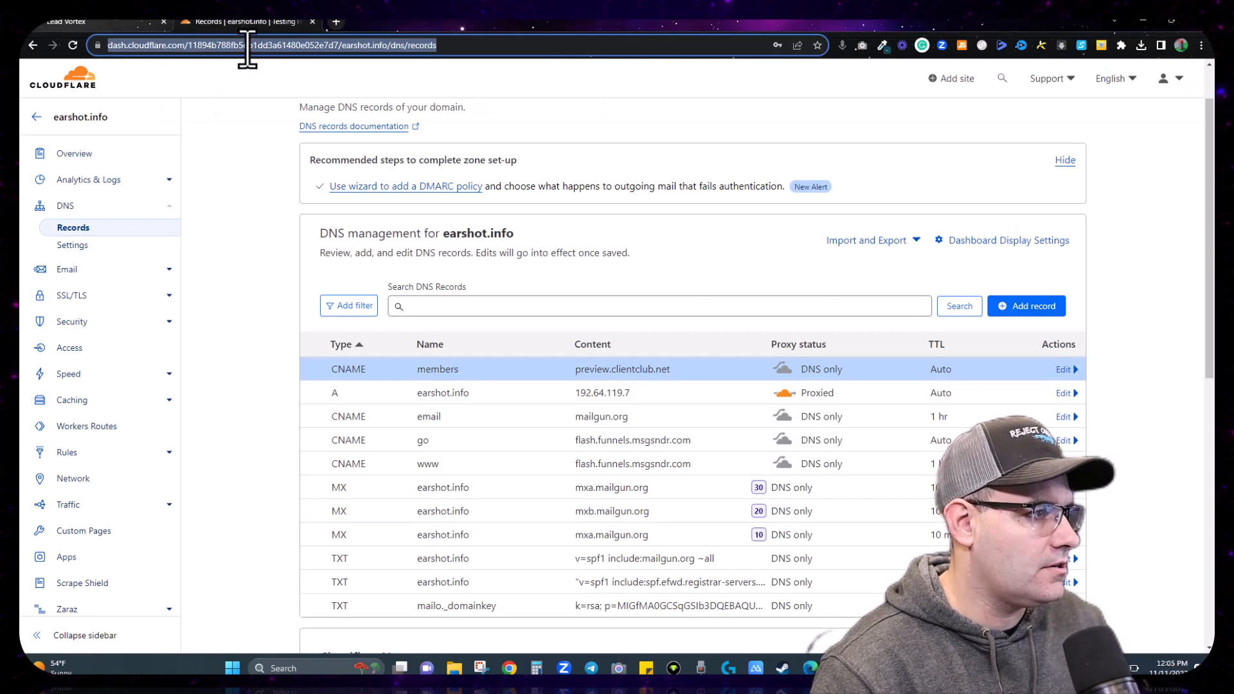
key(ctrl+v)
key(Return)
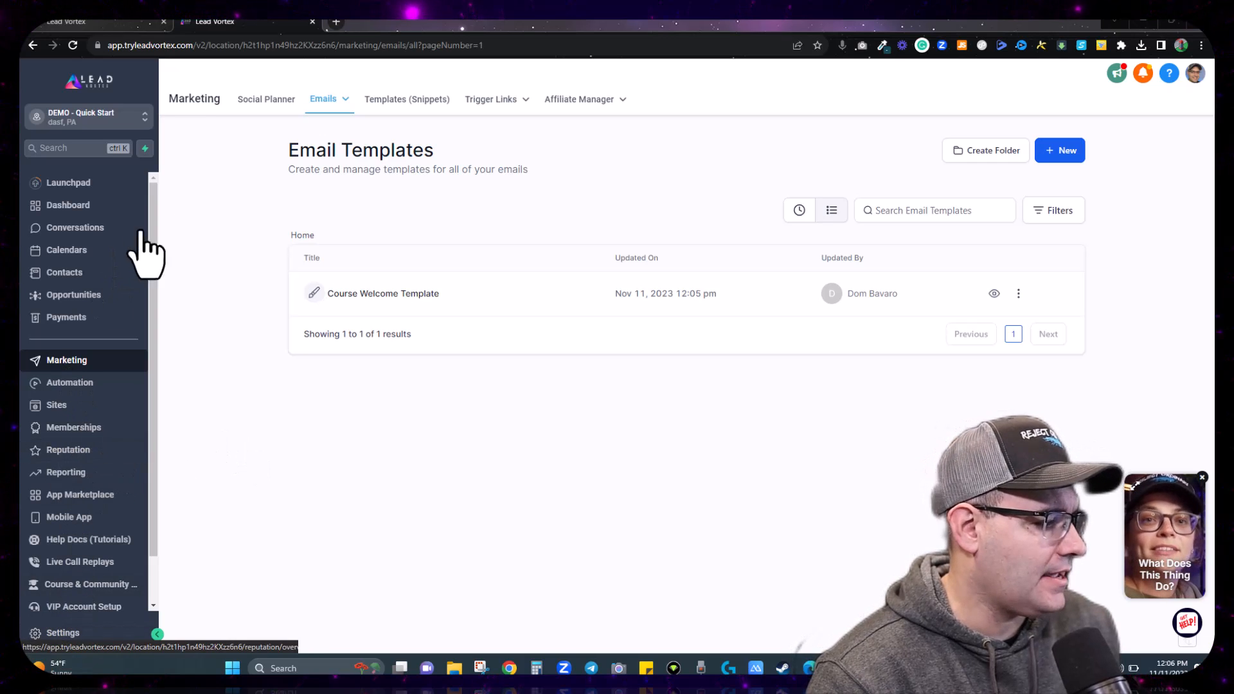
Step: Open Memberships > Courses > Settings > Email Settings, then switch back to the templates tab
click(68, 434)
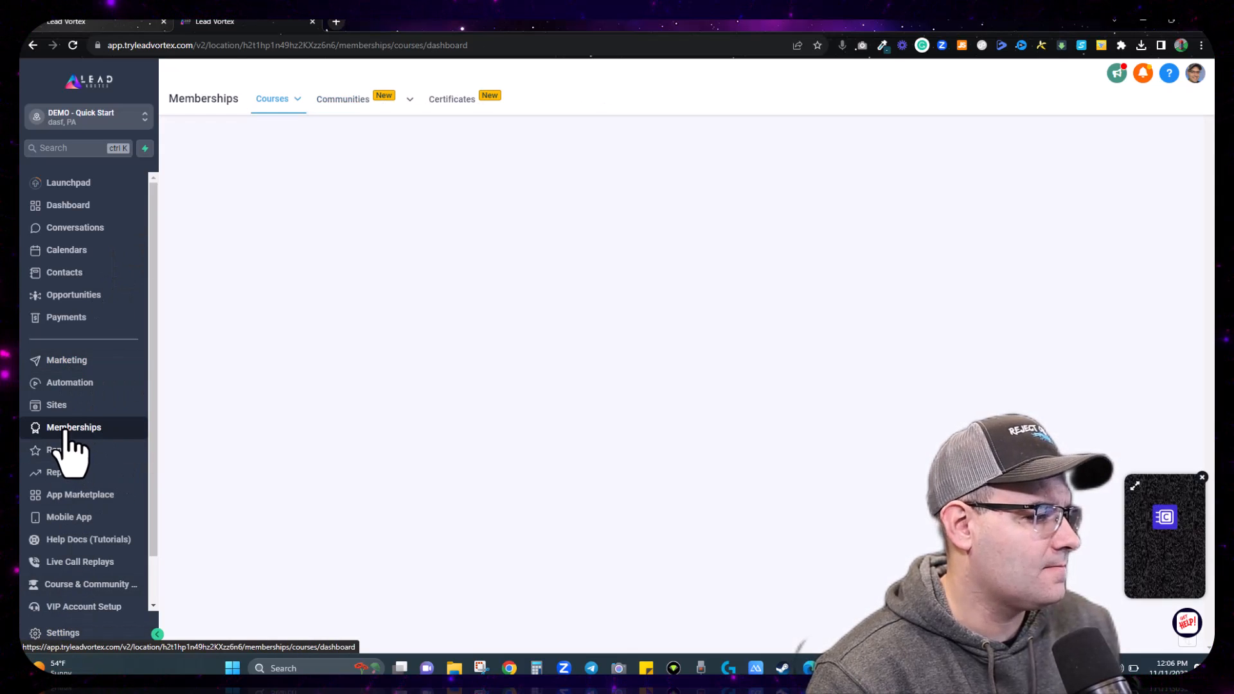
mouse_move(289, 109)
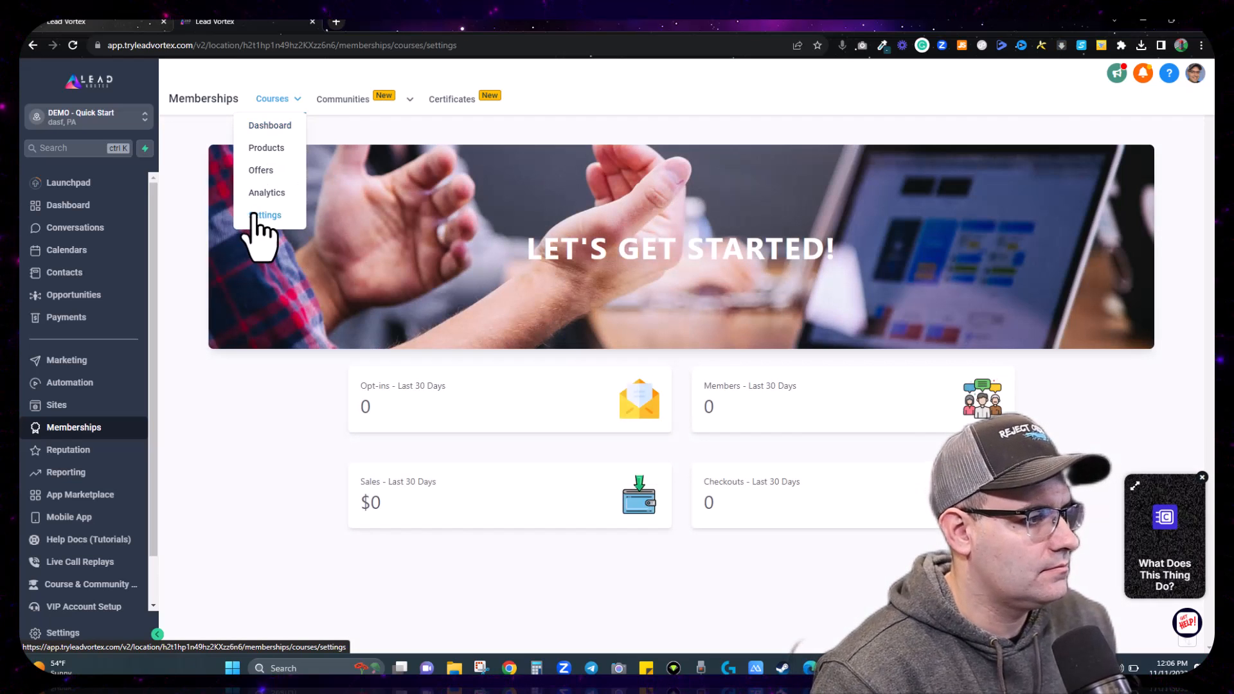
click(257, 216)
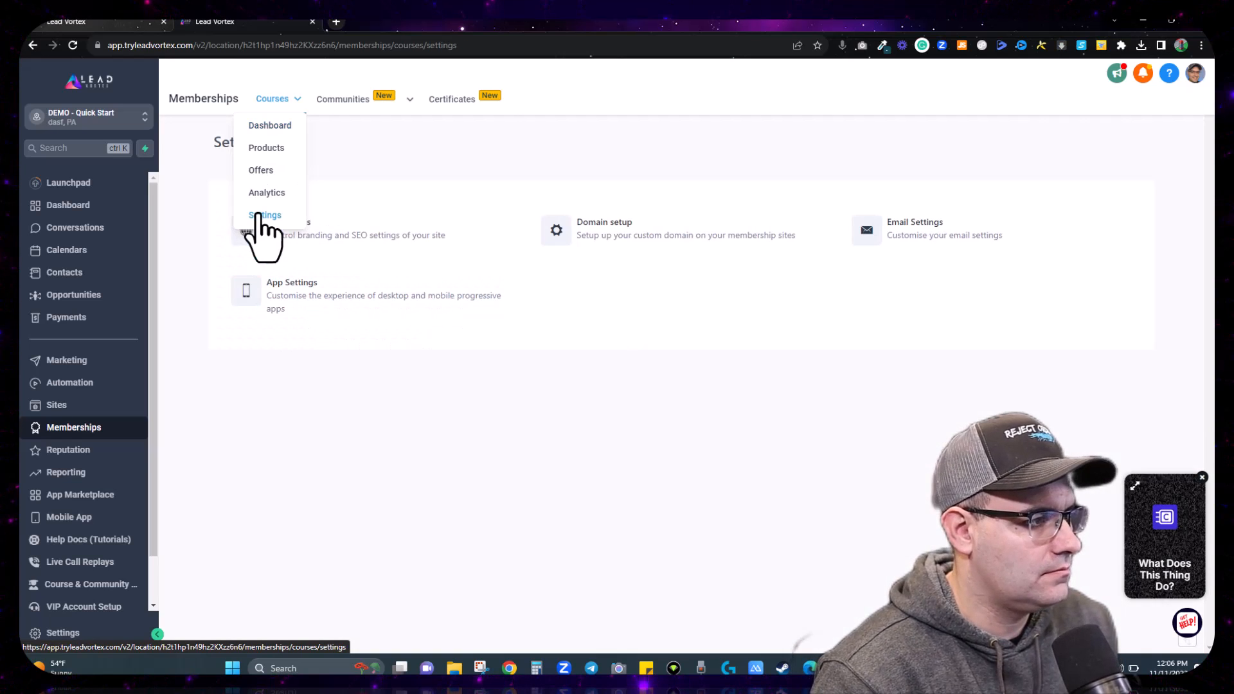
click(924, 236)
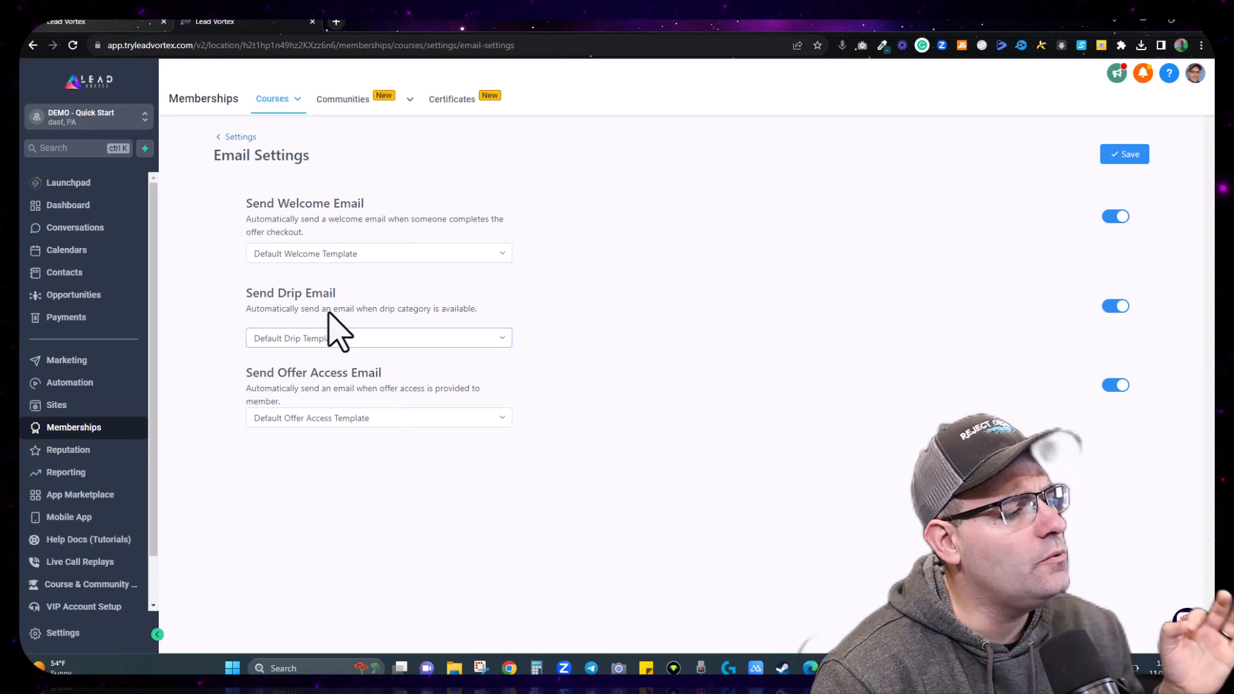
click(111, 21)
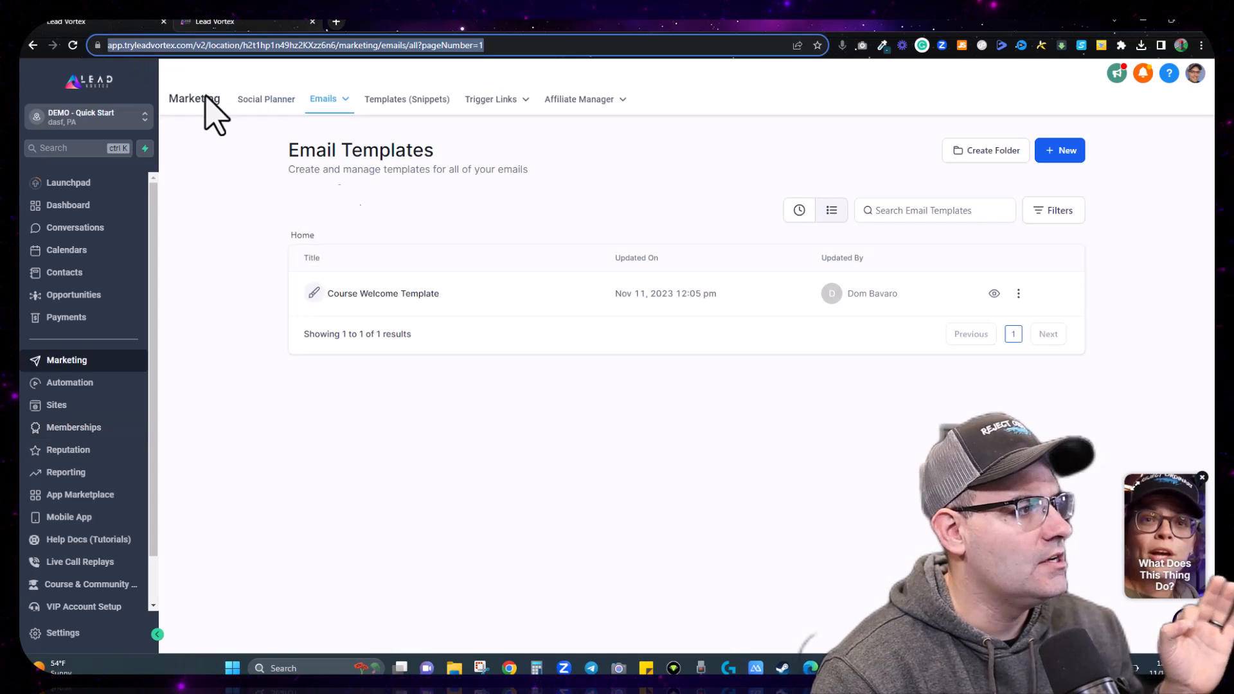
Step: Clone the Course Welcome Template under the name 'Course Lesson Drip Template'
click(1017, 293)
click(1002, 345)
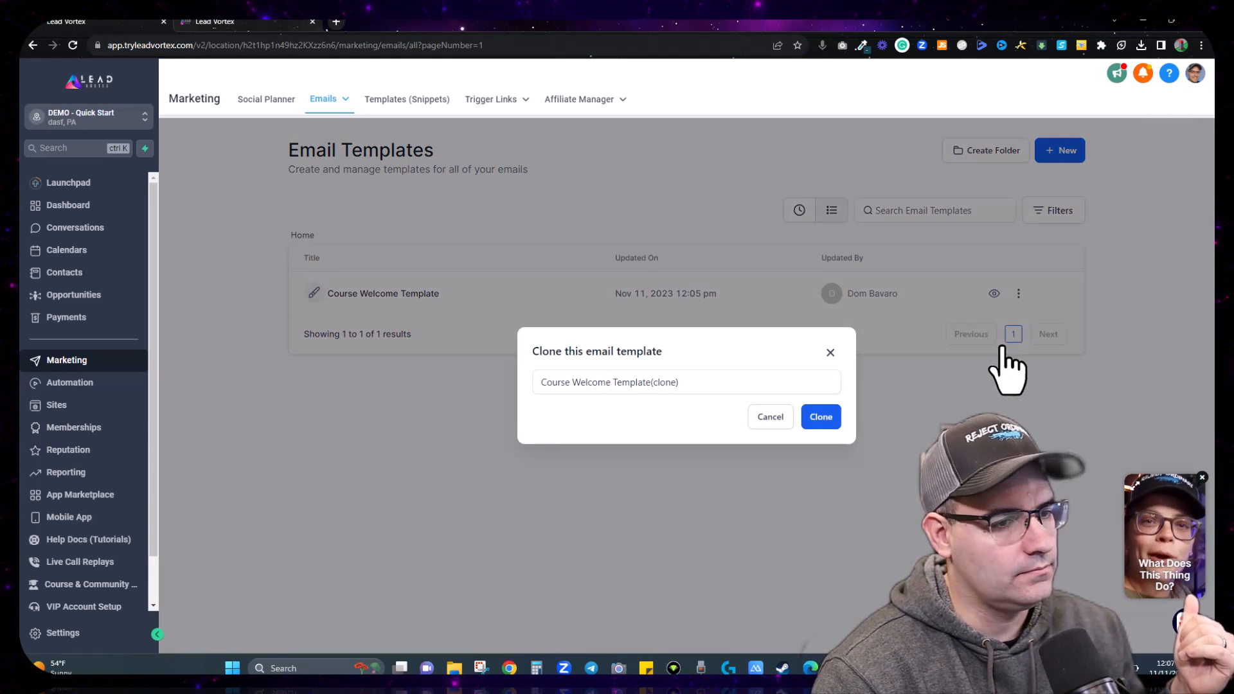
click(708, 384)
key(ctrl+a)
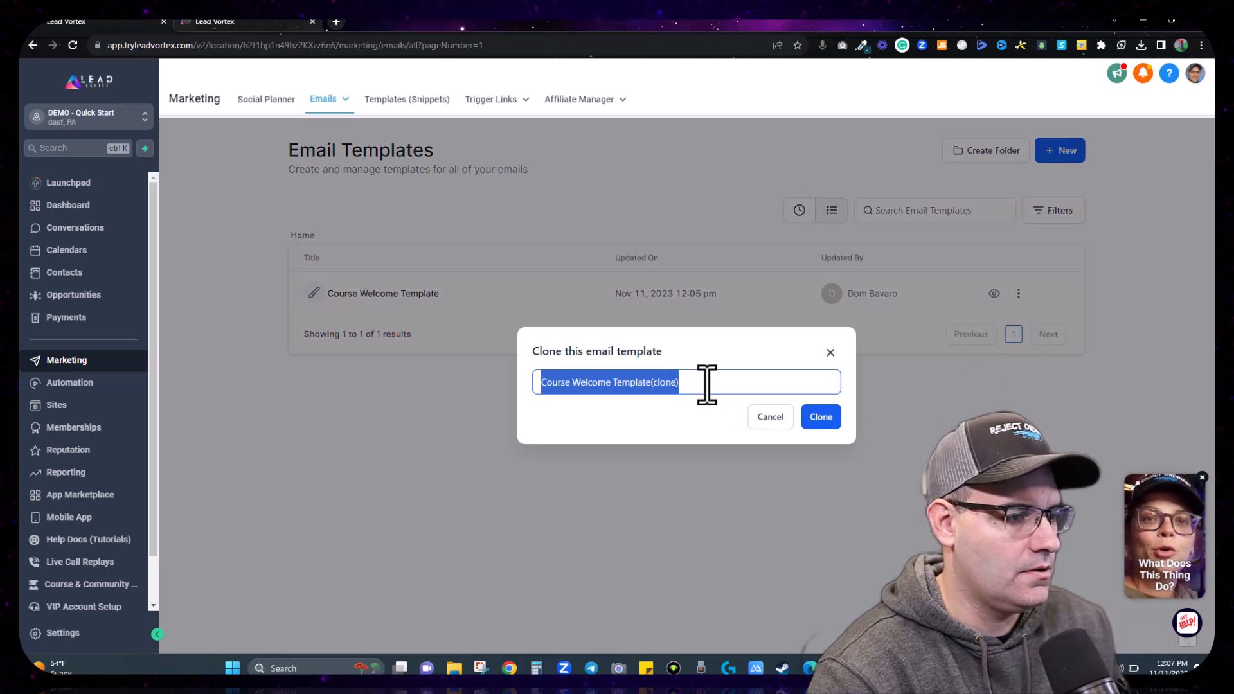
click(708, 385)
key(BackSpace)
key(BackSpace)
key(BackSpace)
key(BackSpace)
key(BackSpace)
key(BackSpace)
key(BackSpace)
key(BackSpace)
key(BackSpace)
key(BackSpace)
key(BackSpace)
key(BackSpace)
key(BackSpace)
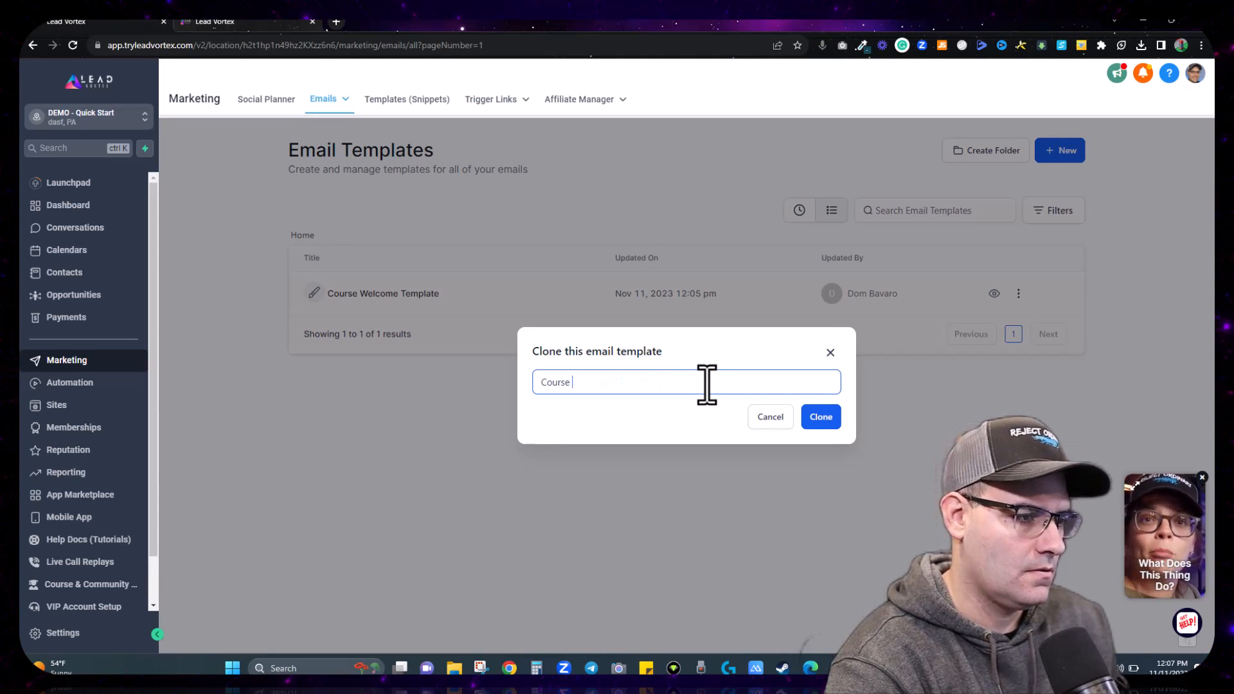
text(Lesson Drip )
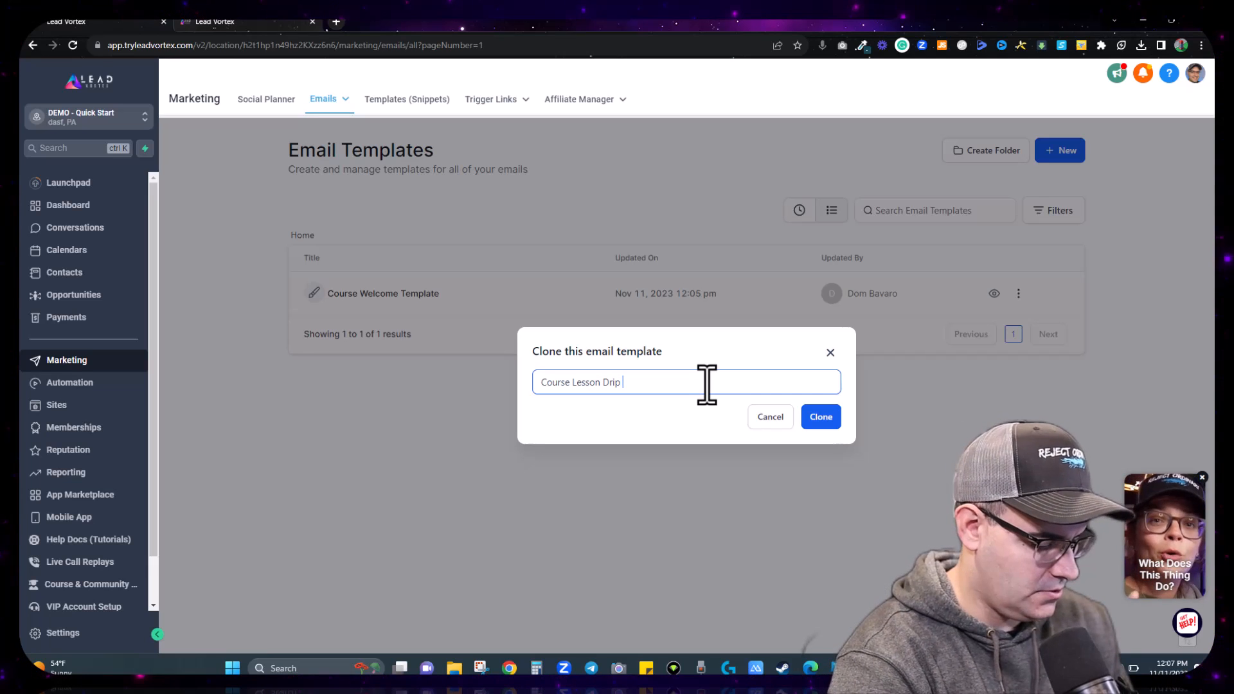
text(Template)
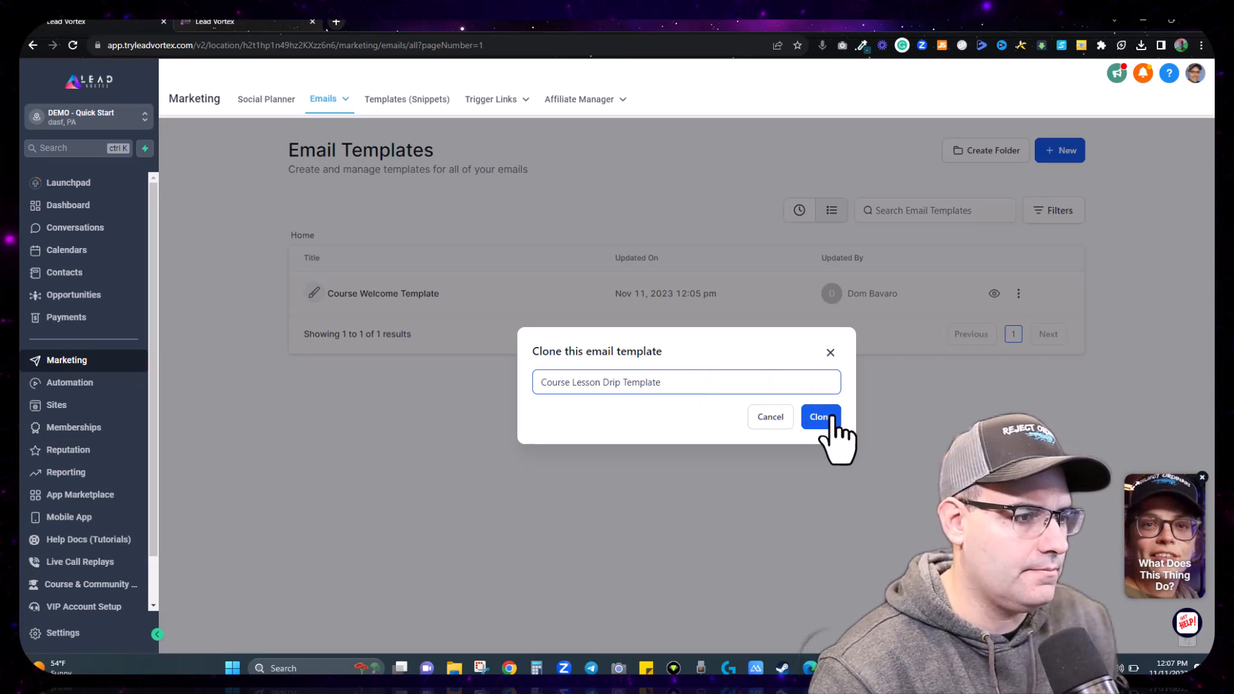
click(831, 418)
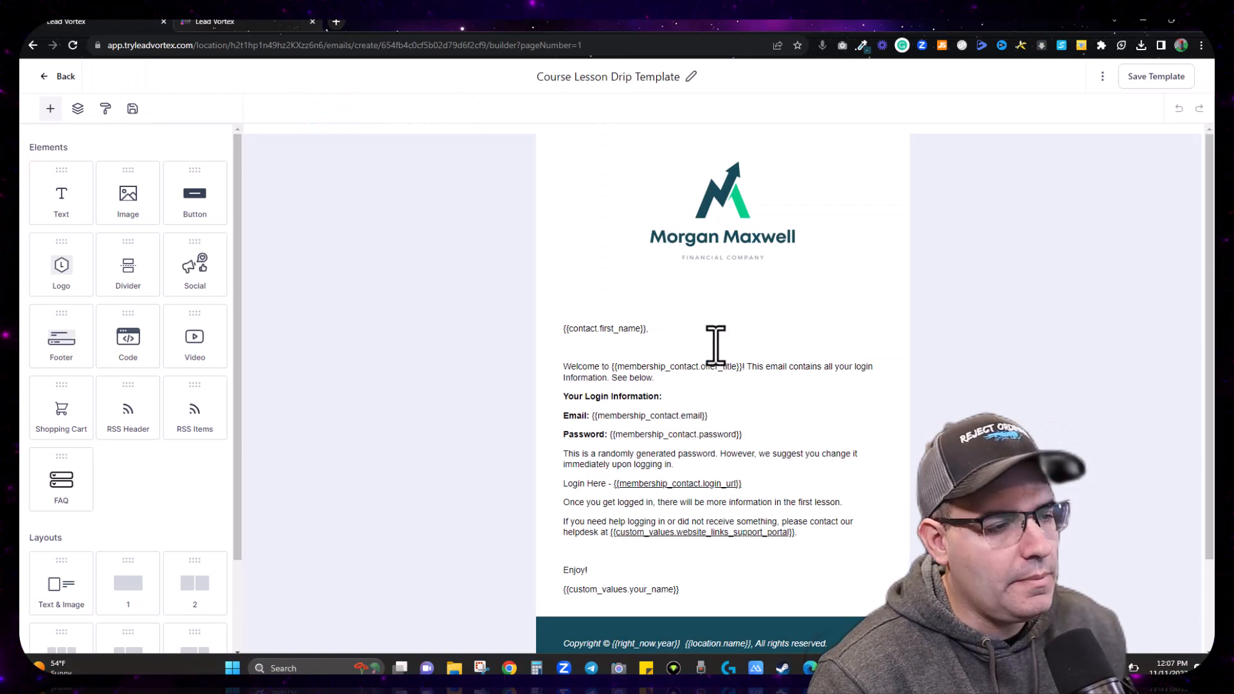
Step: Replace the welcome paragraph with a new-lesson announcement using the Product Title merge field
drag(660, 379, 564, 372)
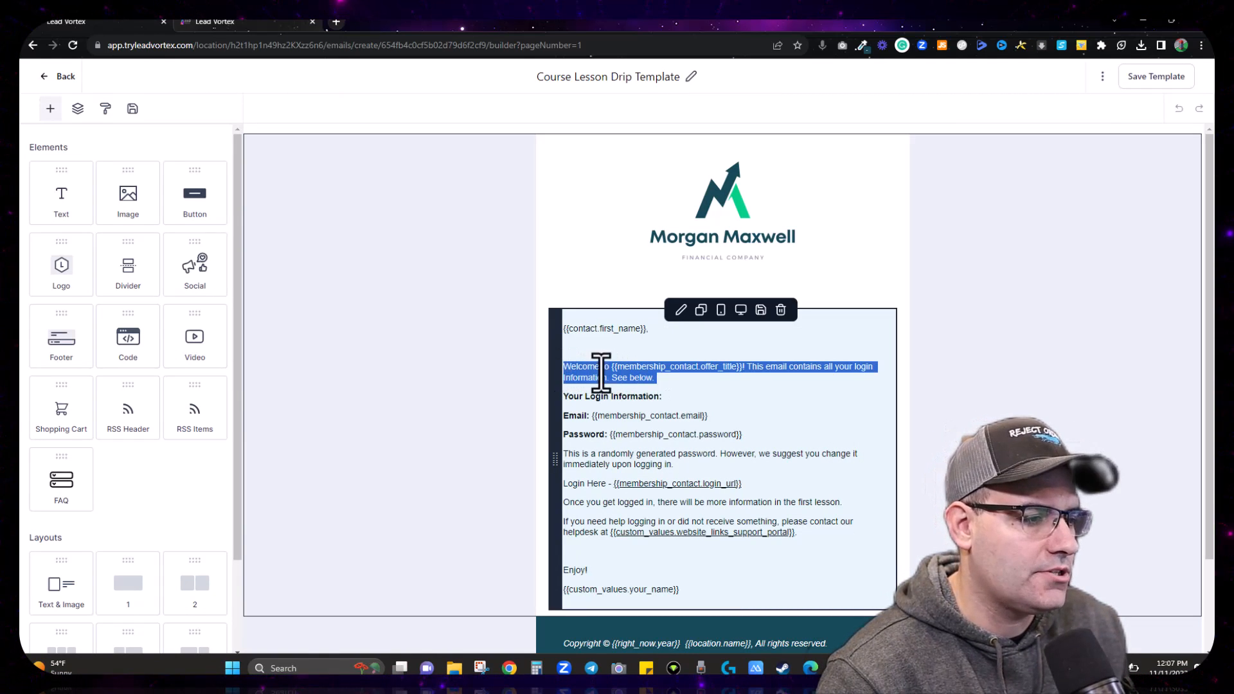
text(We're)
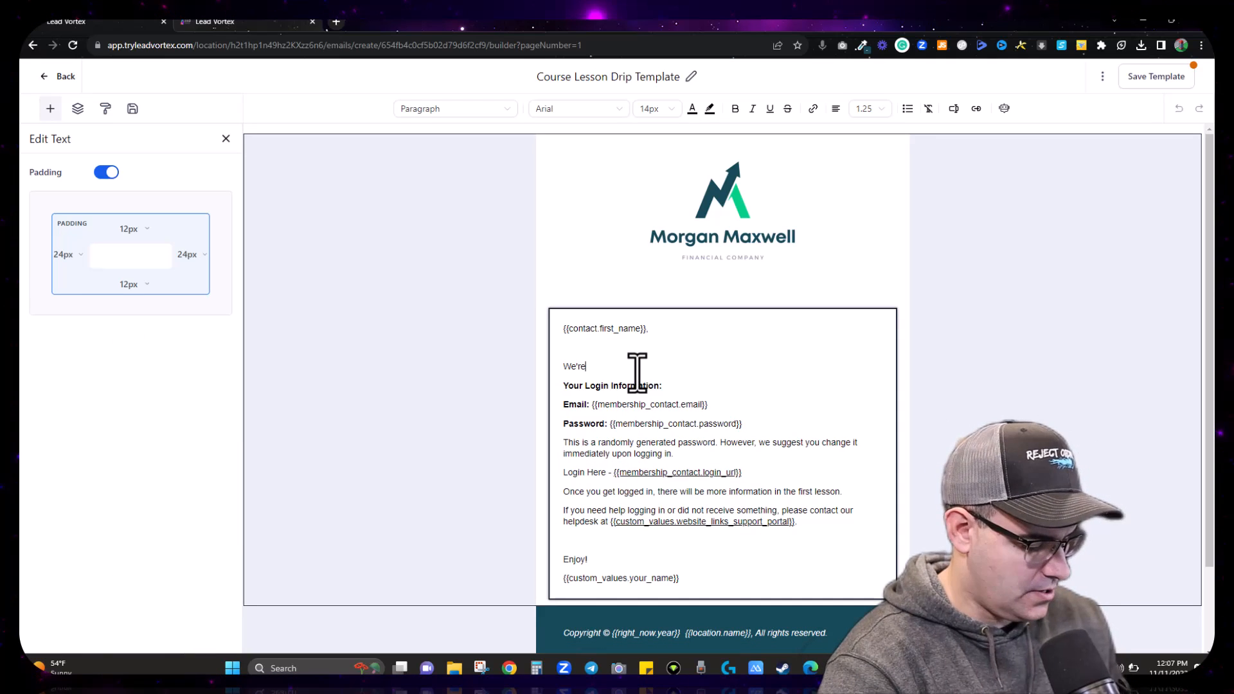
text( letting you know th)
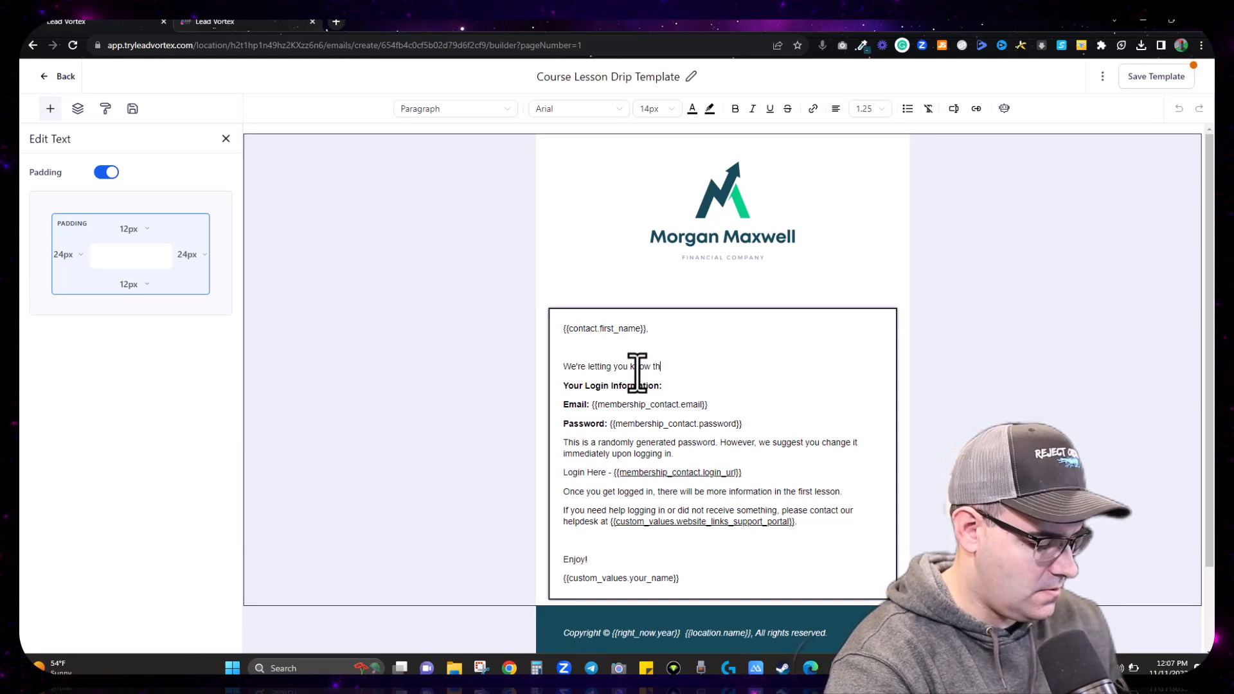
text(at a new lesson is now available in)
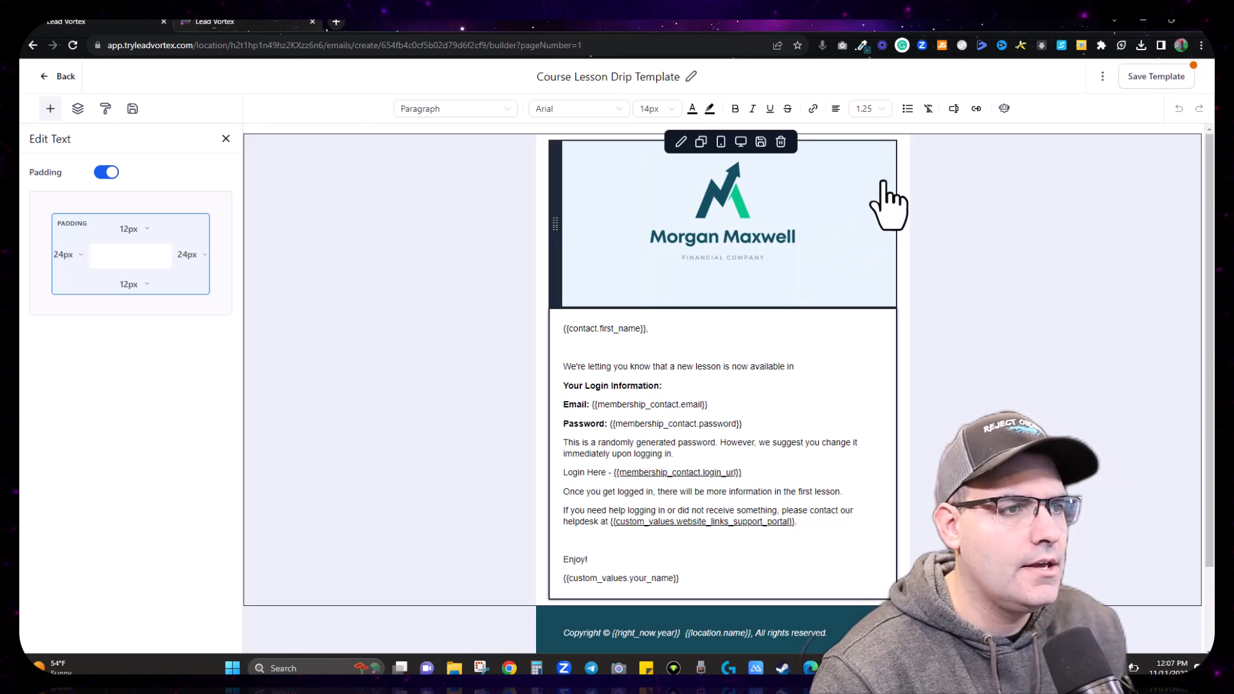
click(955, 111)
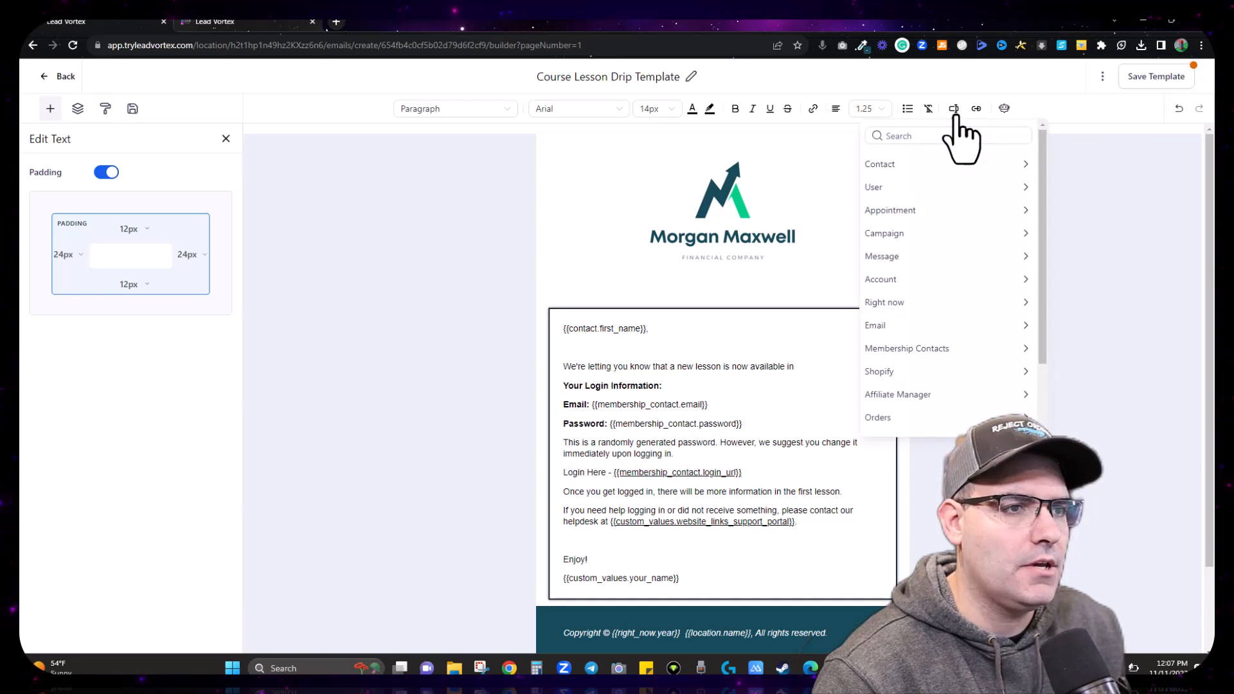
click(920, 350)
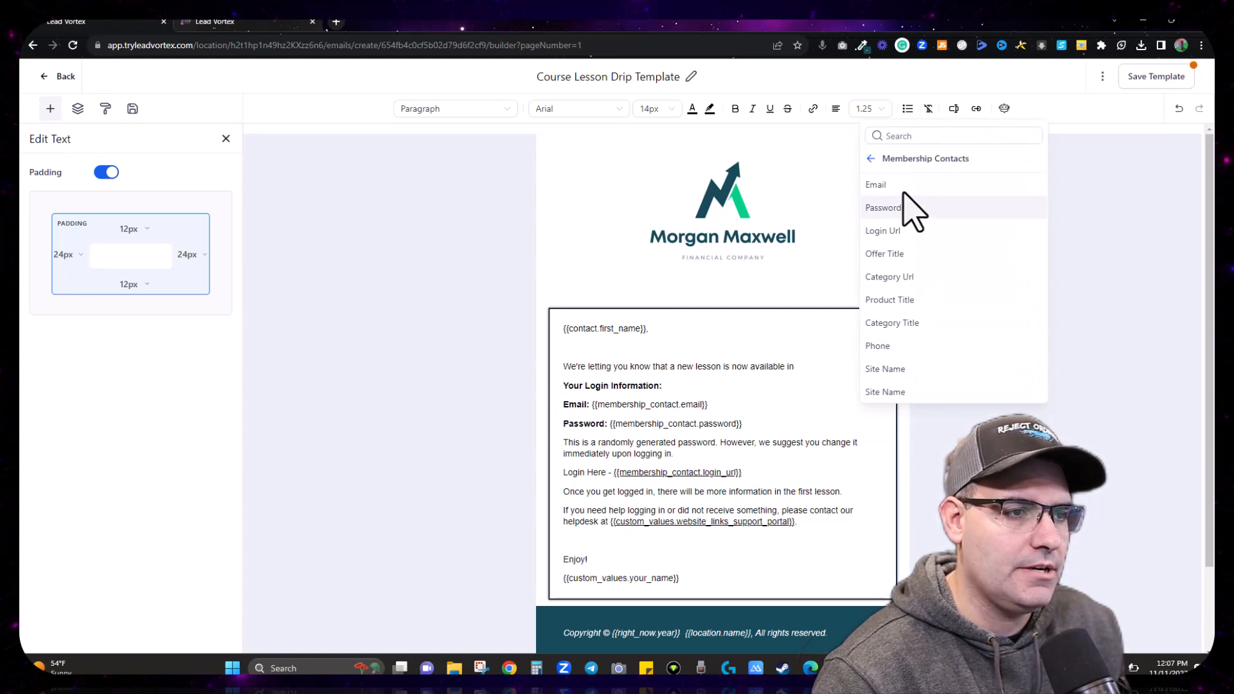
click(902, 302)
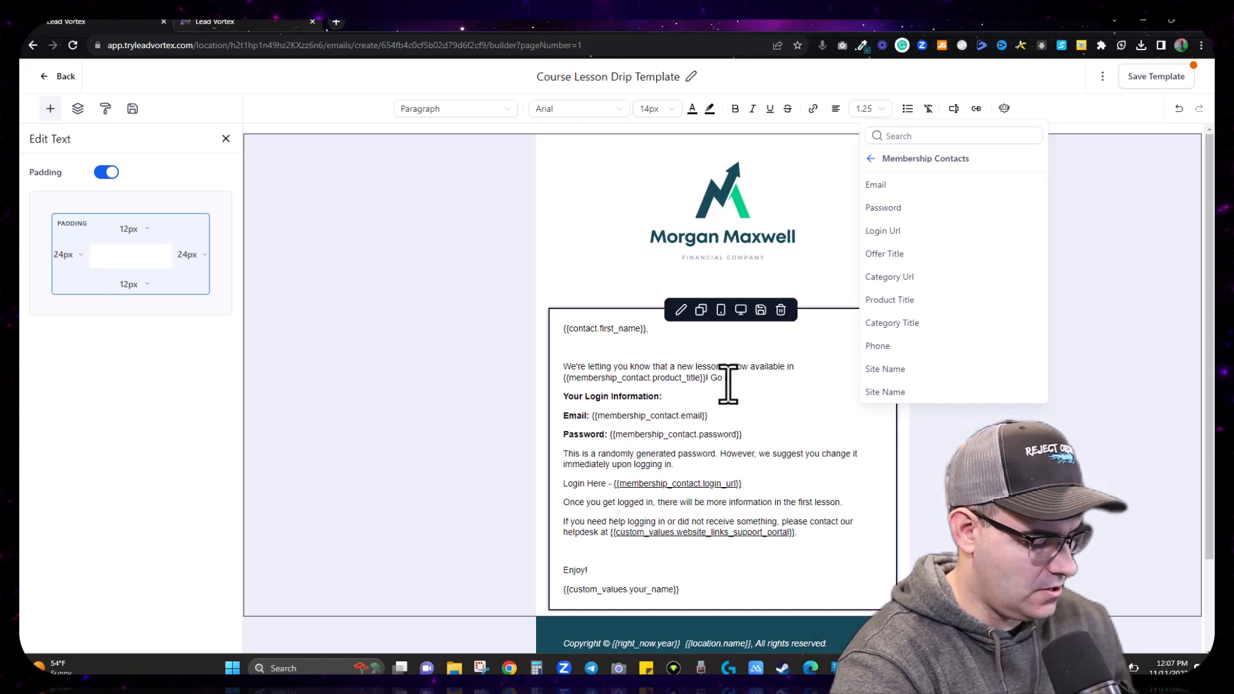
text(! Go login no)
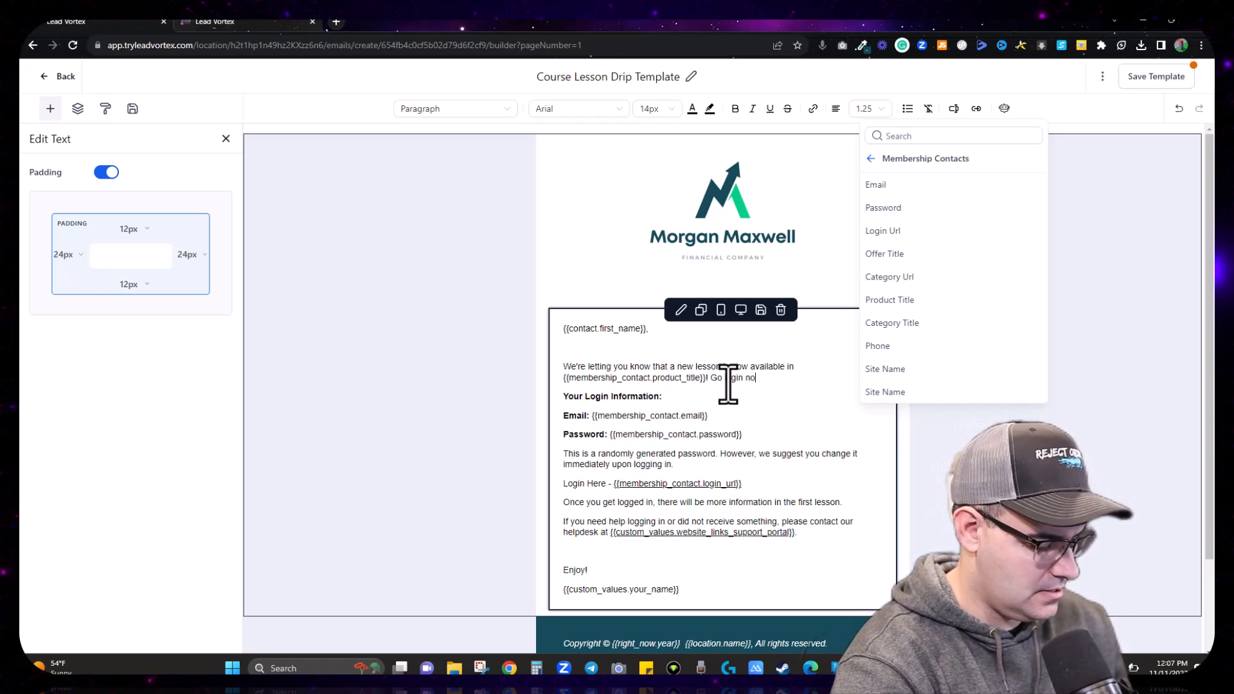
text(w to check it out. Your login)
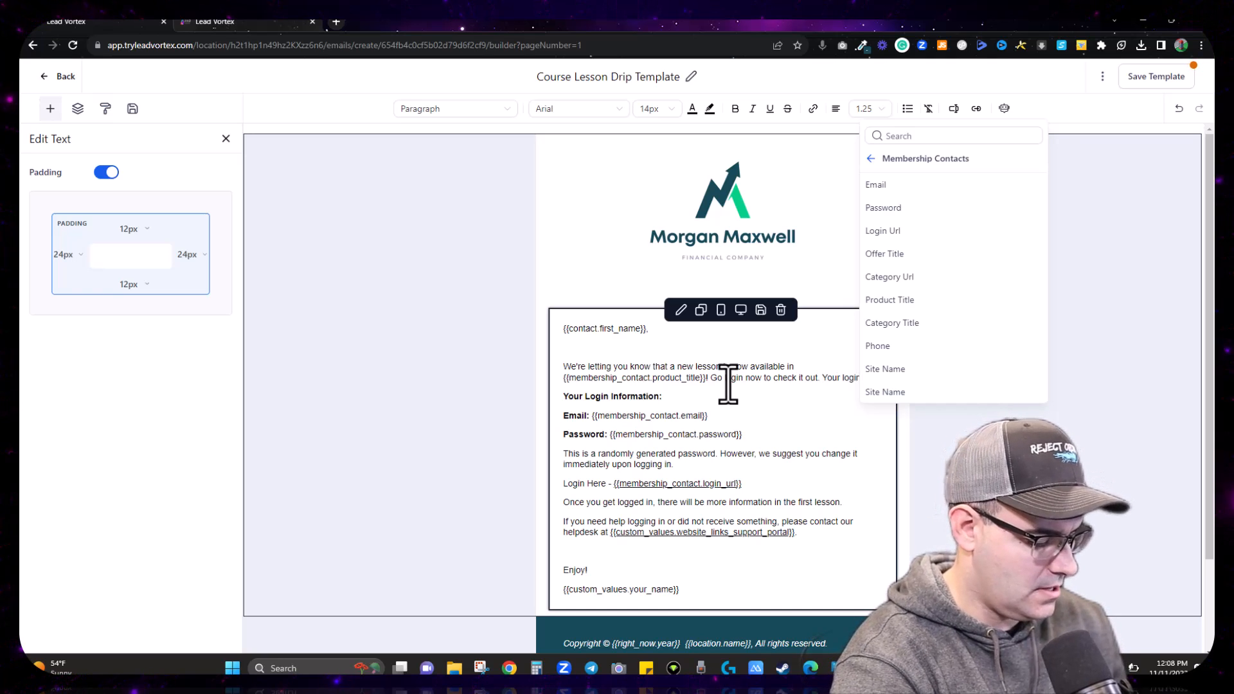
text( in below:)
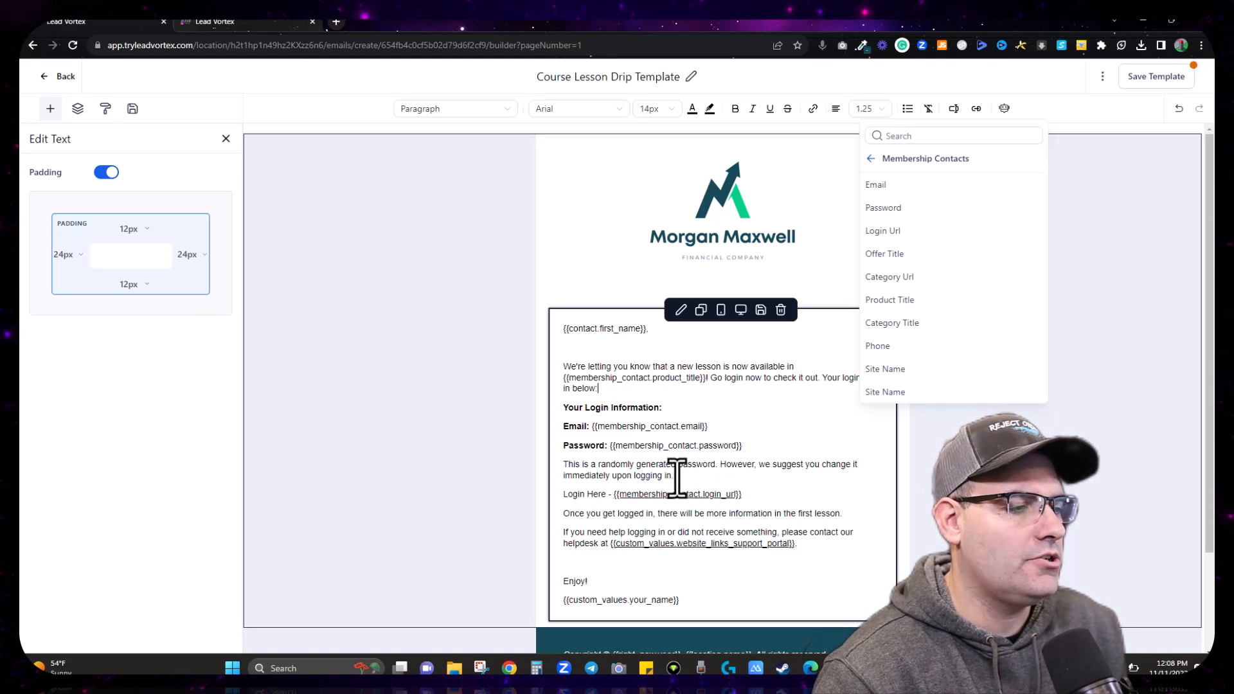
Step: Delete the password paragraph and password line, and bold 'Login Here'
drag(675, 477, 556, 468)
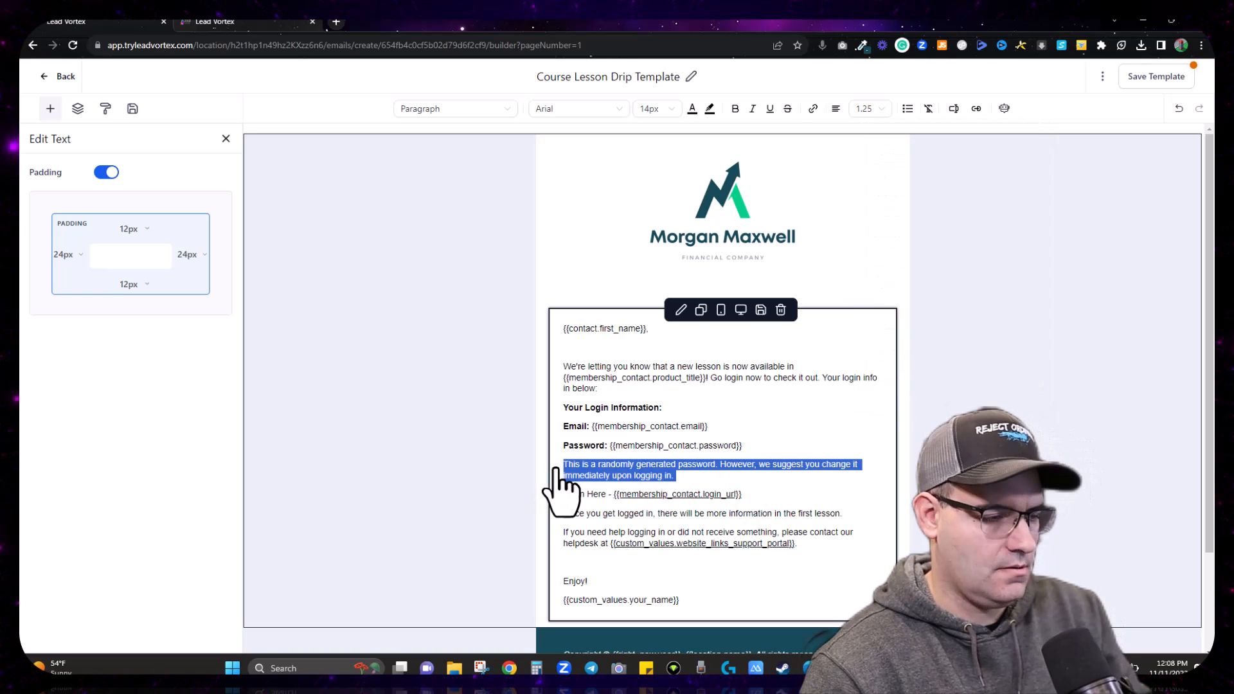
key(BackSpace)
key(BackSpace)
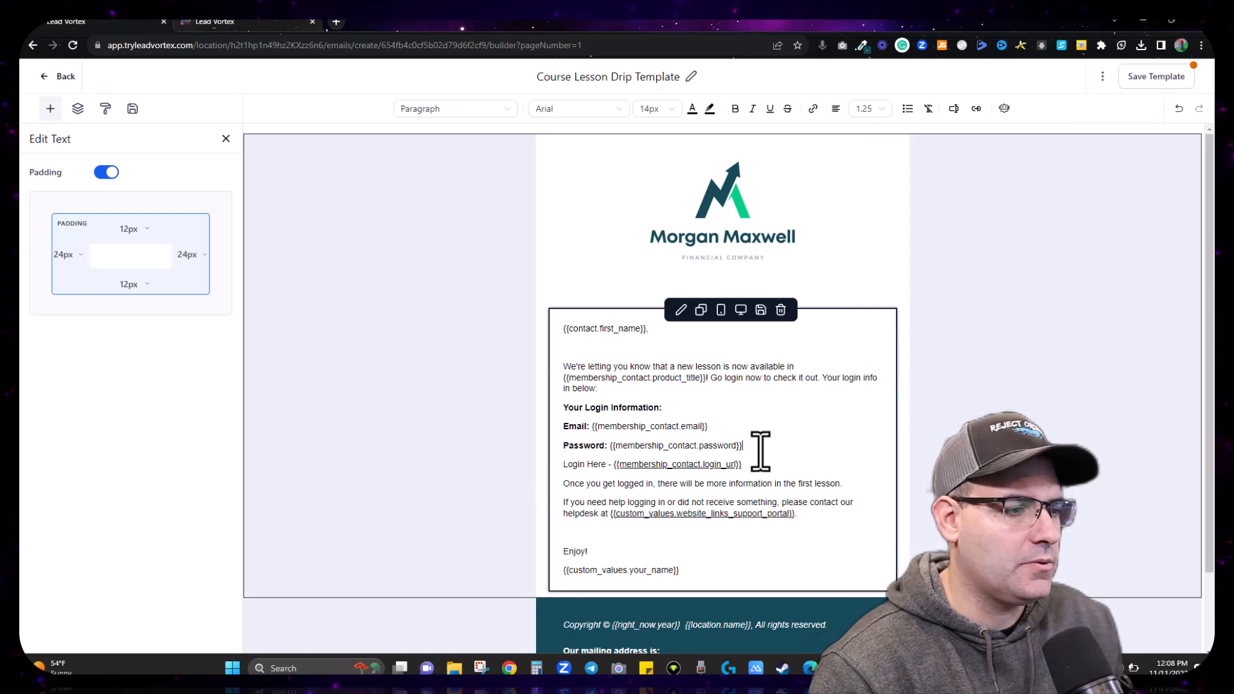
double_click(597, 464)
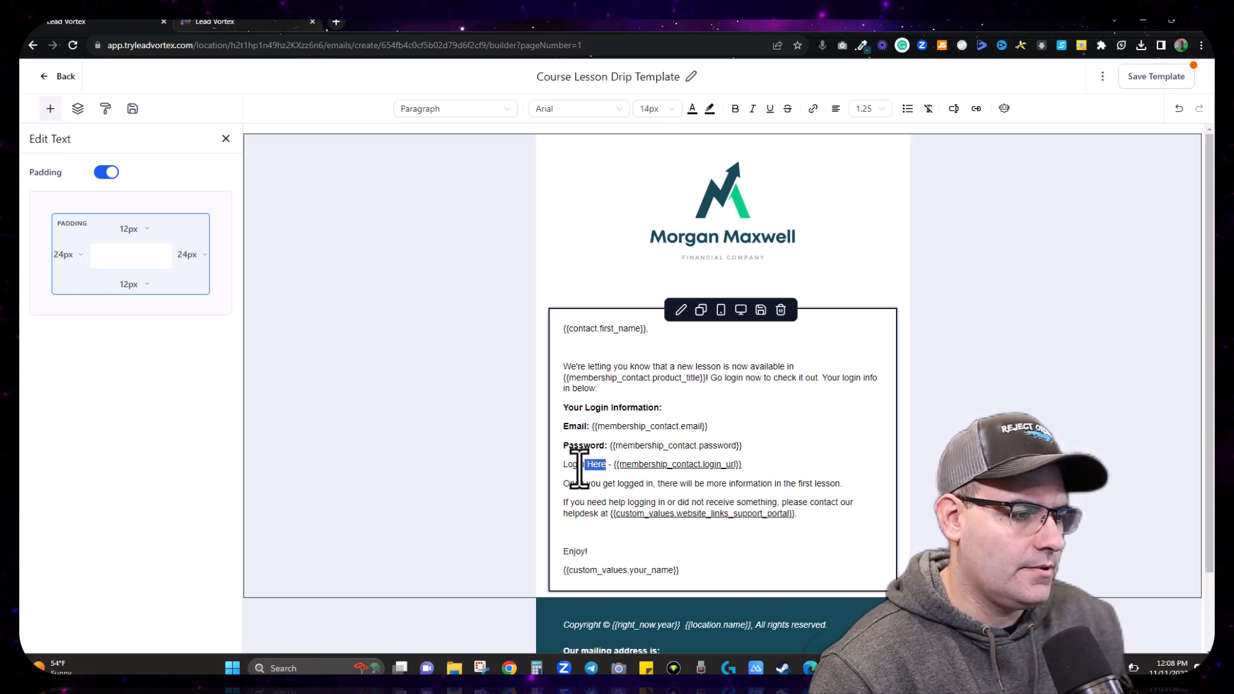
drag(579, 468, 561, 467)
key(ctrl+b)
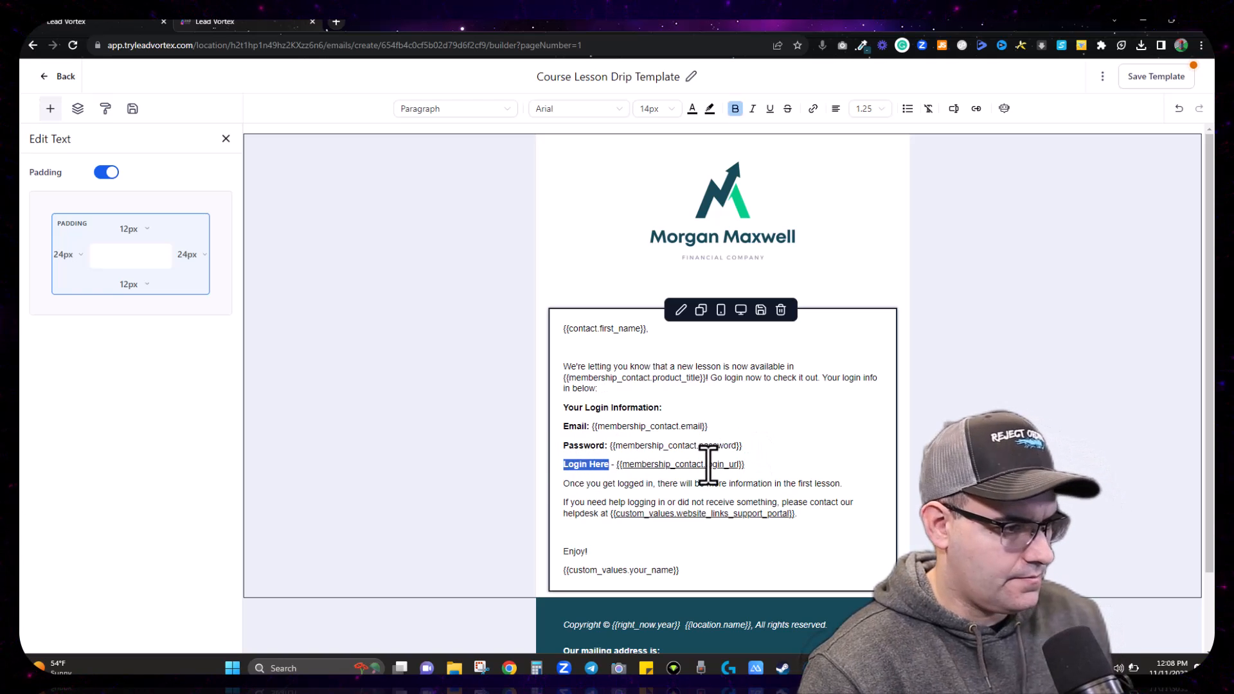
drag(746, 447, 562, 453)
key(BackSpace)
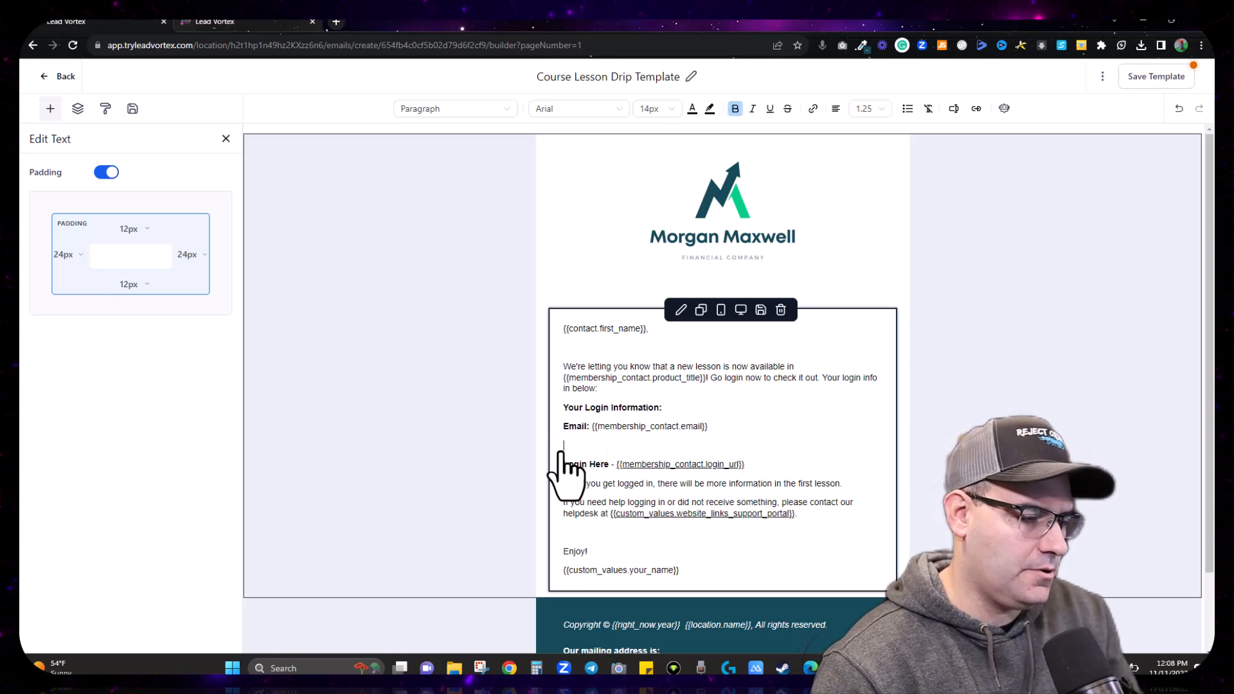
key(BackSpace)
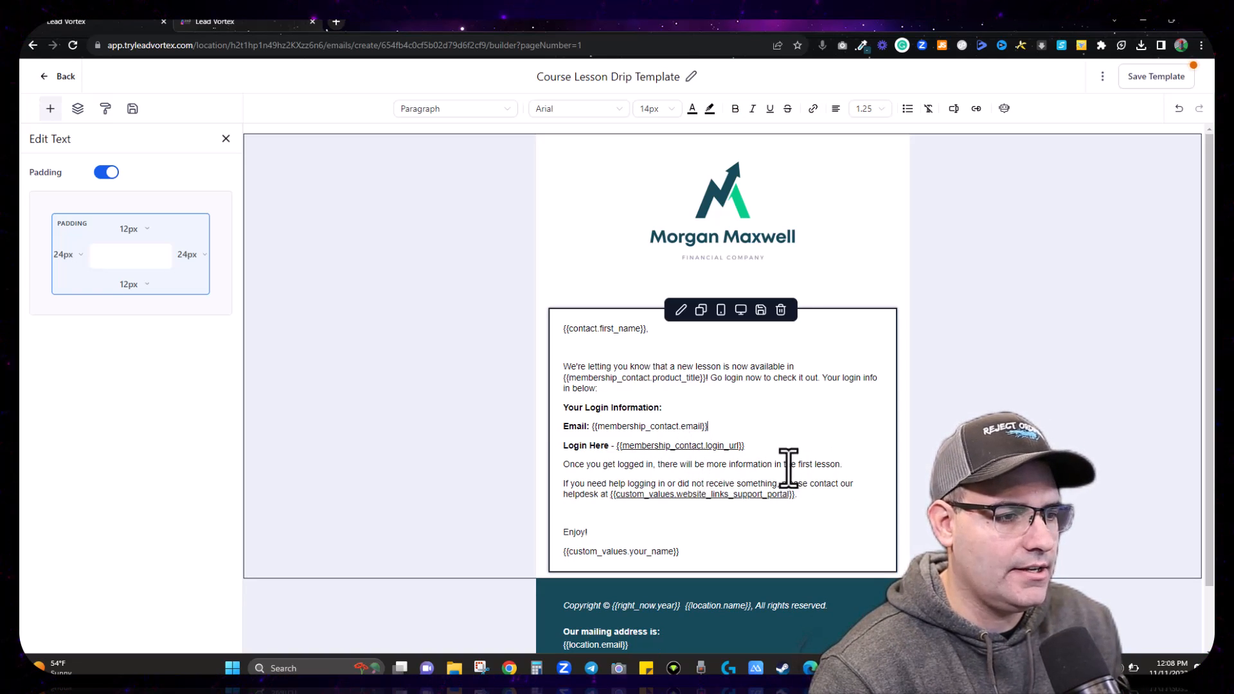
Step: Remove the first-lesson line and 'or did not receive something', then return to templates
drag(843, 464, 563, 462)
key(BackSpace)
key(BackSpace)
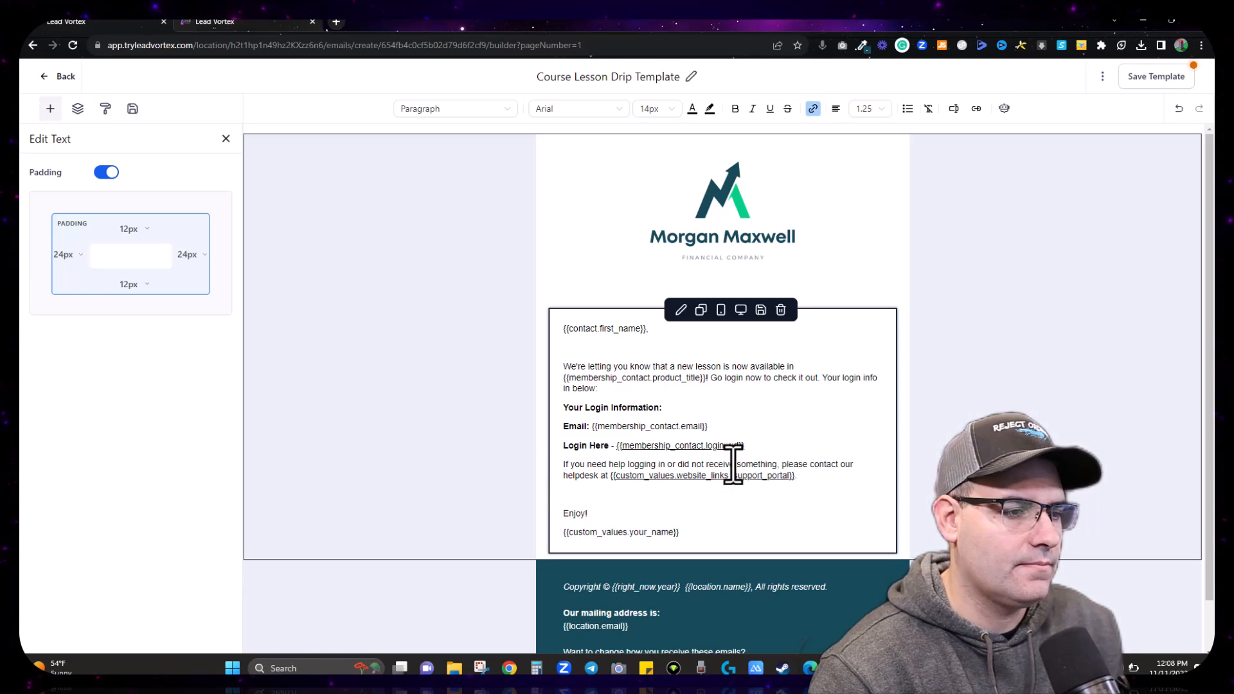
click(771, 464)
drag(776, 464, 665, 464)
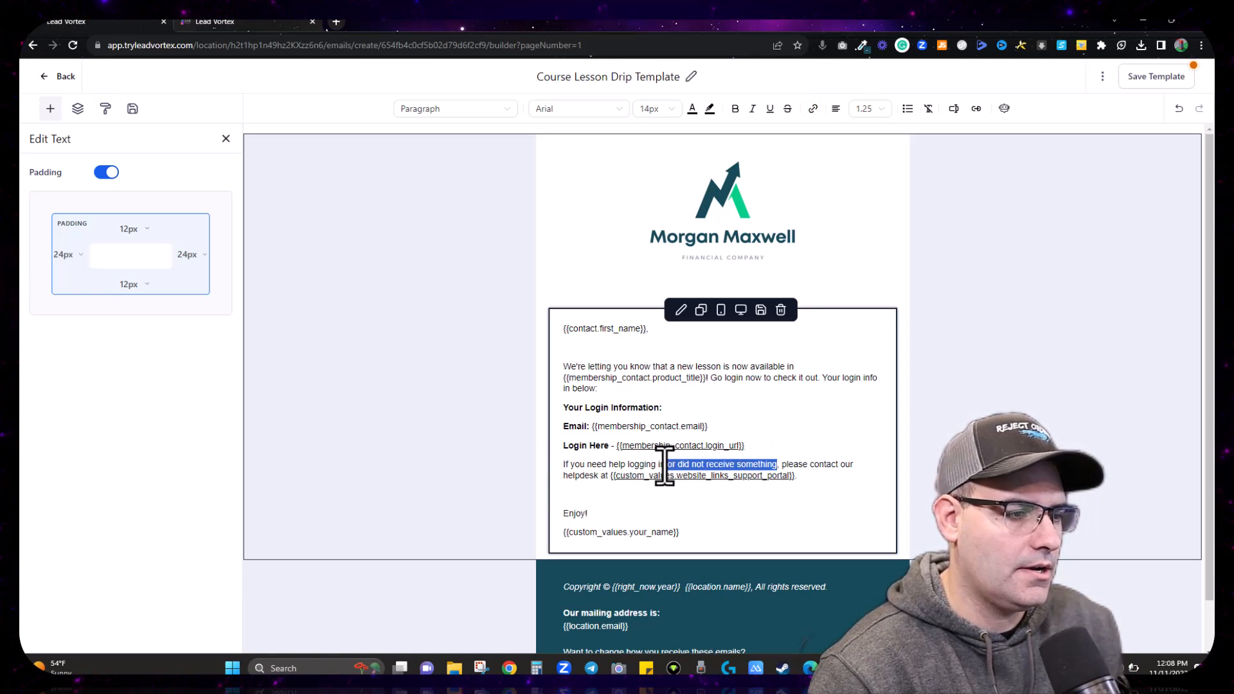
key(BackSpace)
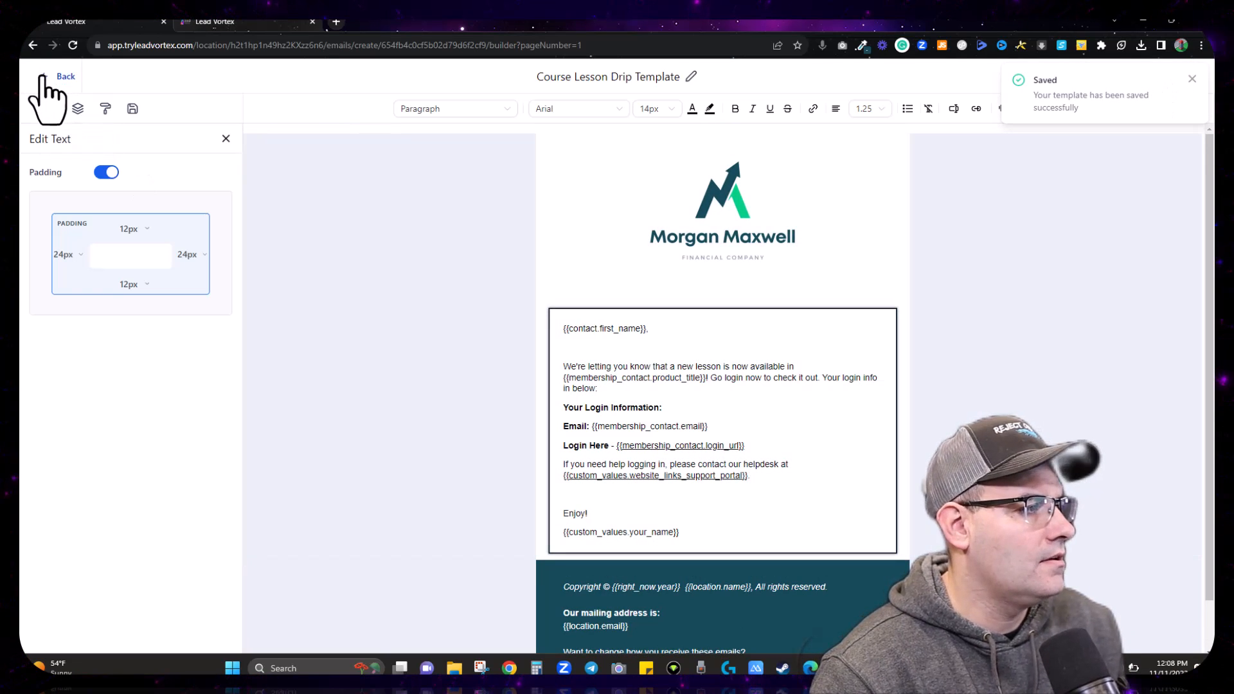
click(42, 76)
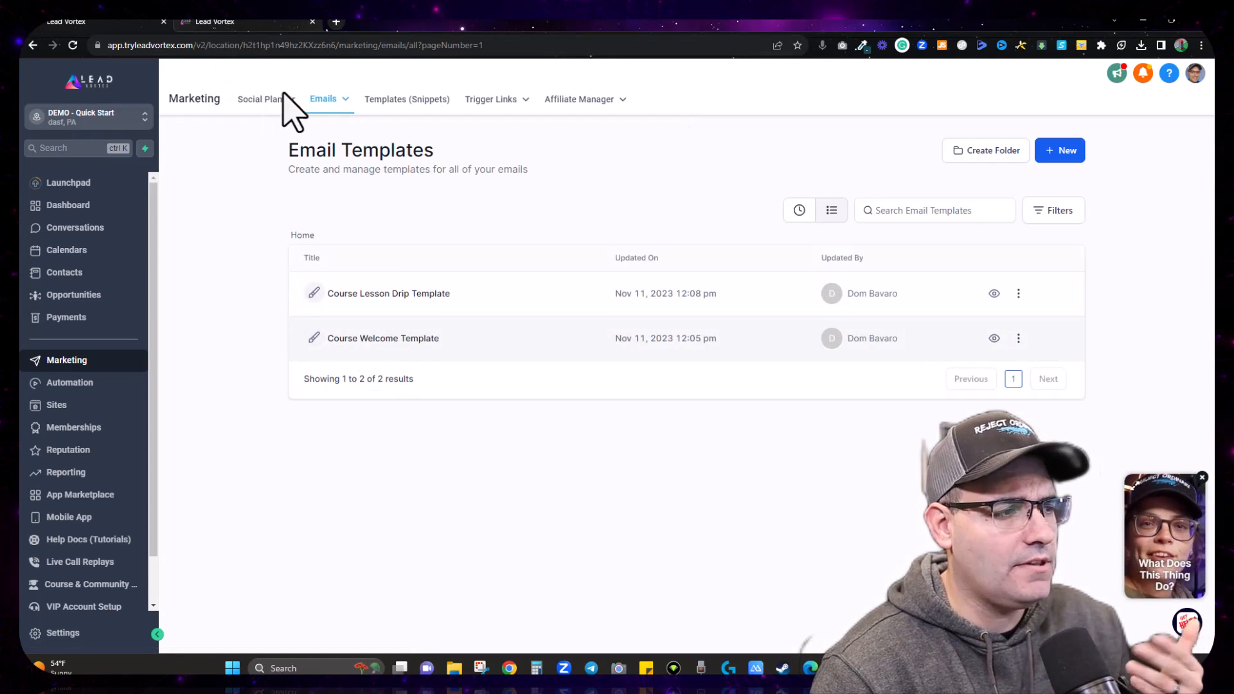
Step: Assign Course Welcome Template to welcome and offer-access emails and Course Lesson Drip Template to drip emails, then save
click(243, 22)
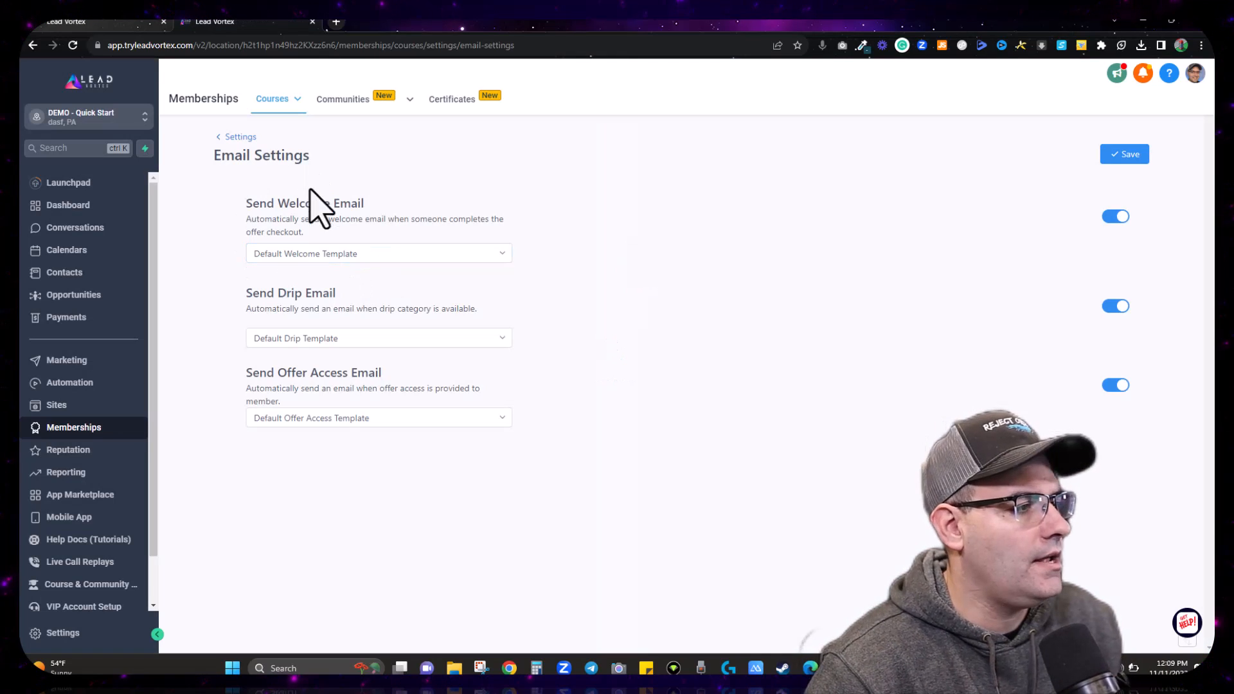
click(383, 254)
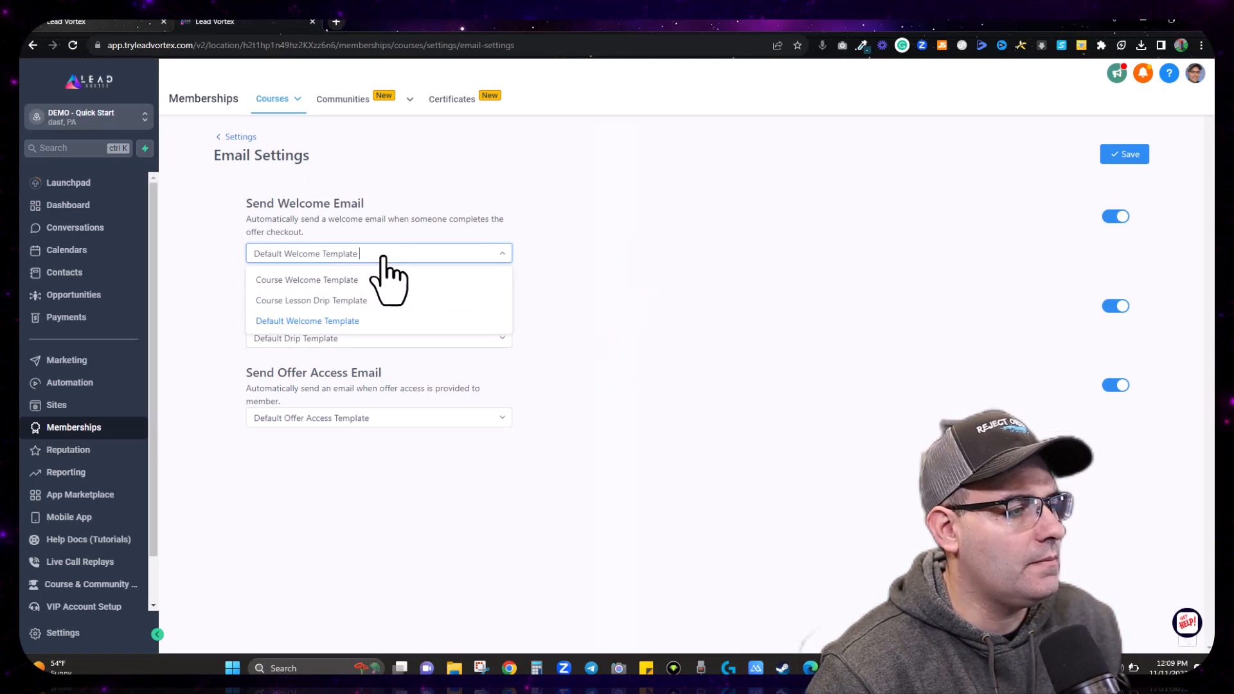
click(321, 279)
click(361, 566)
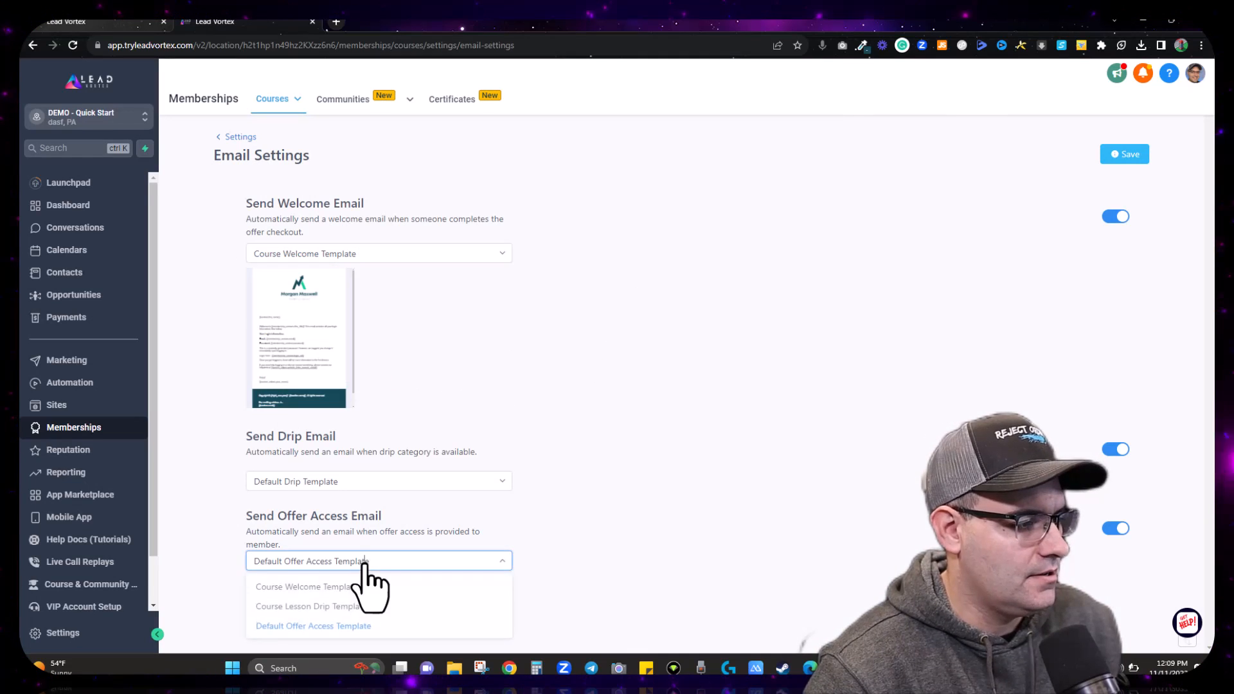
click(345, 589)
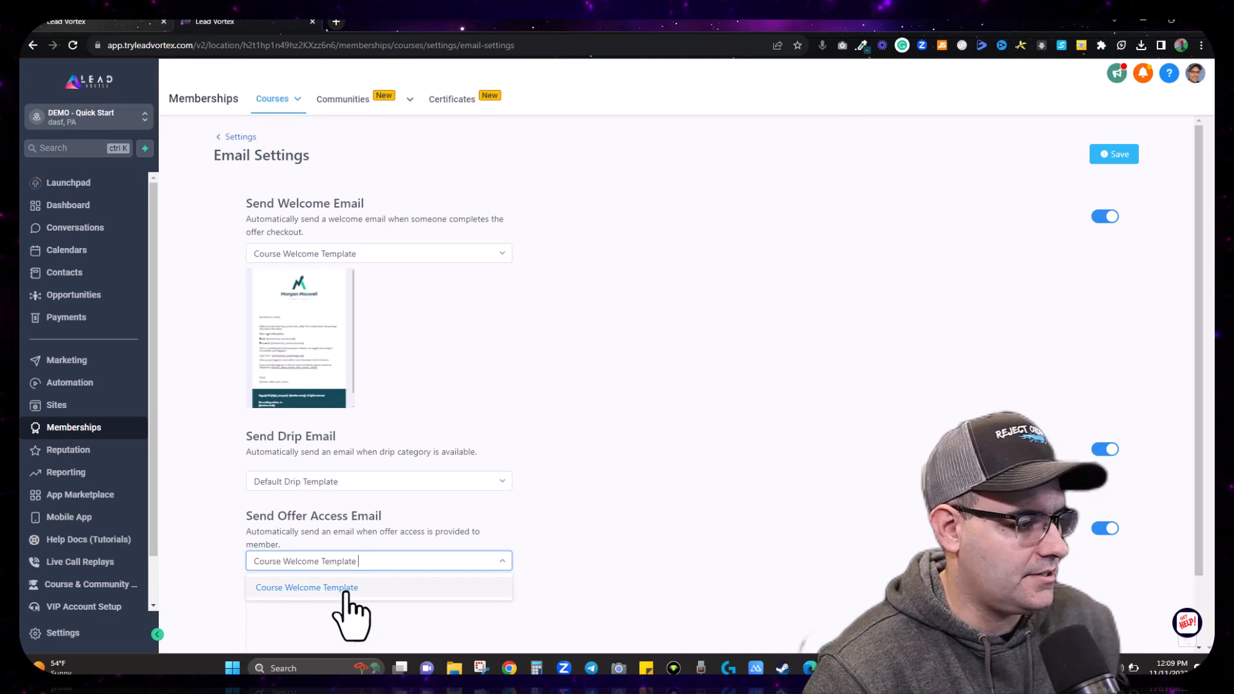
click(378, 483)
click(333, 529)
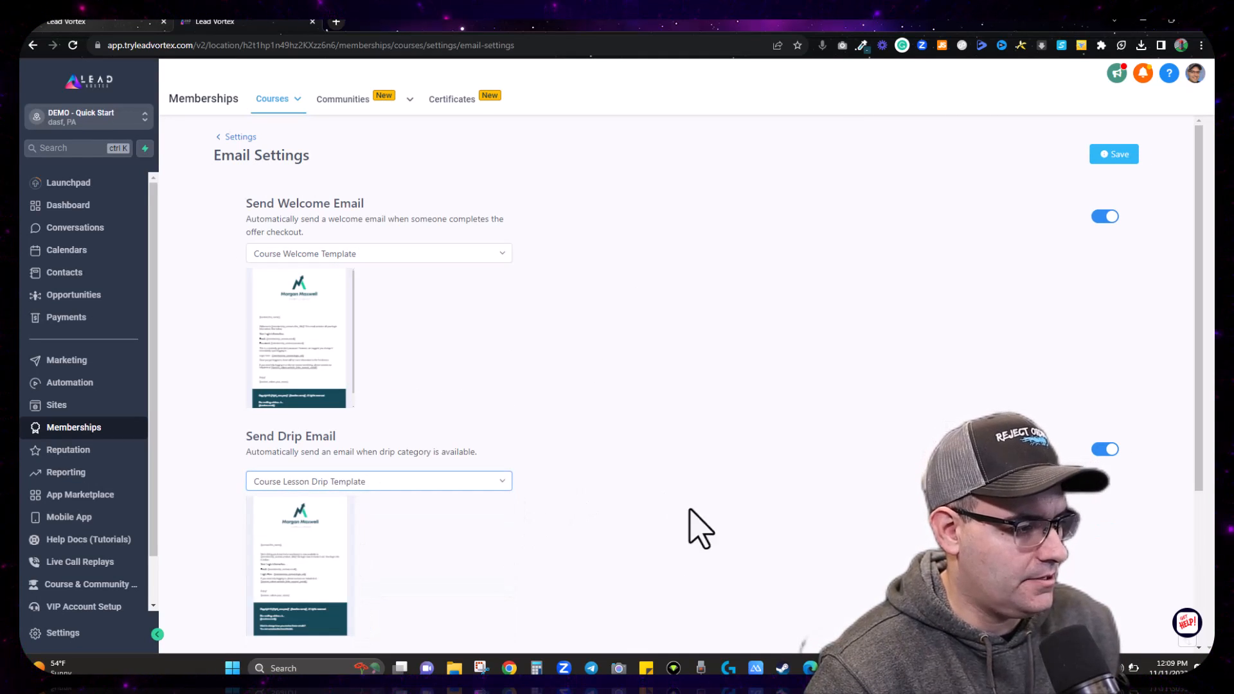
click(1119, 154)
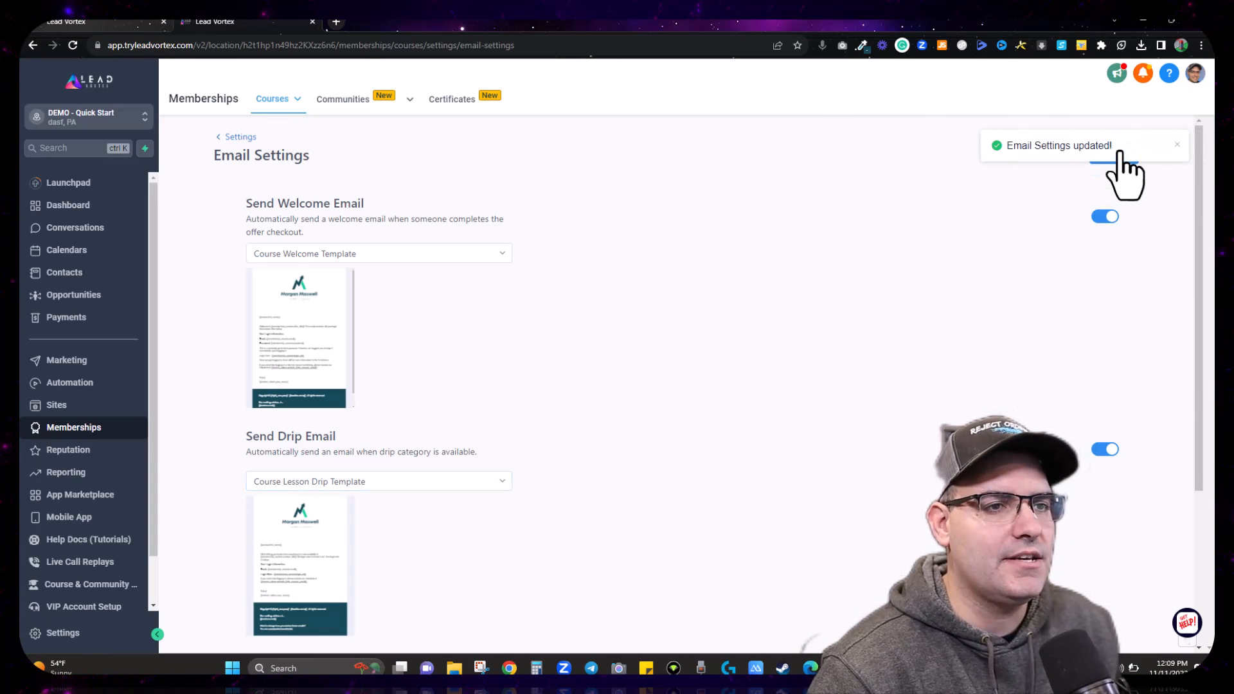
click(230, 148)
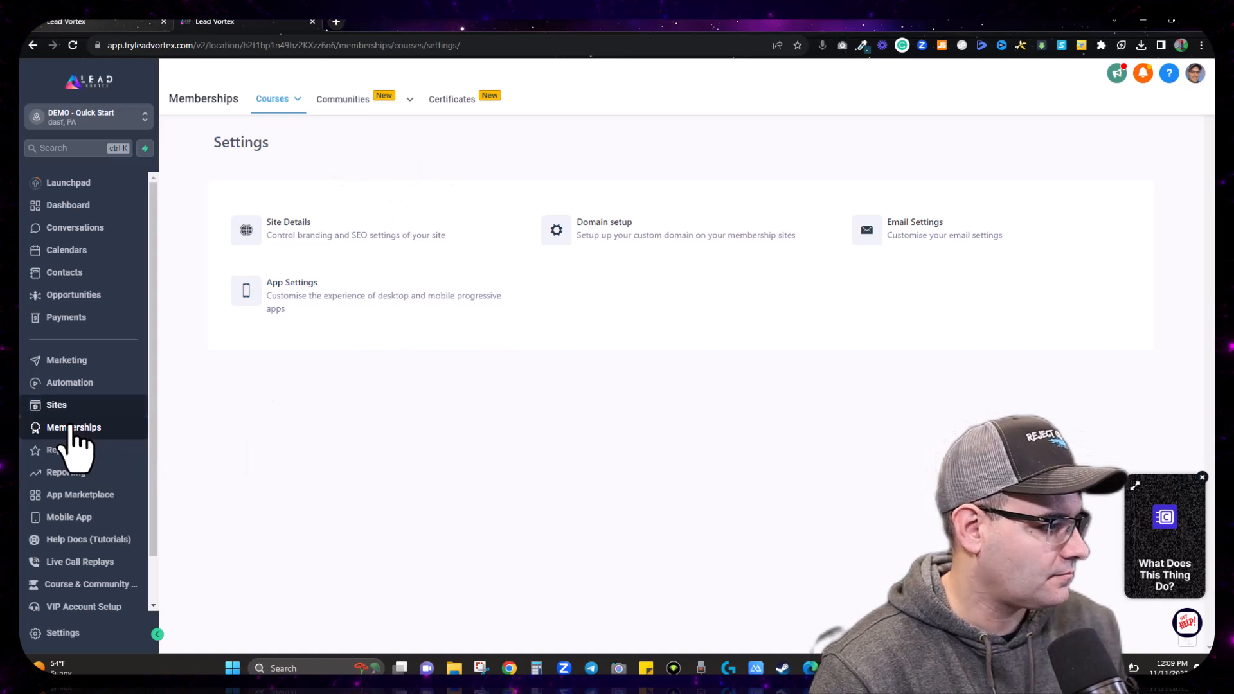
click(72, 364)
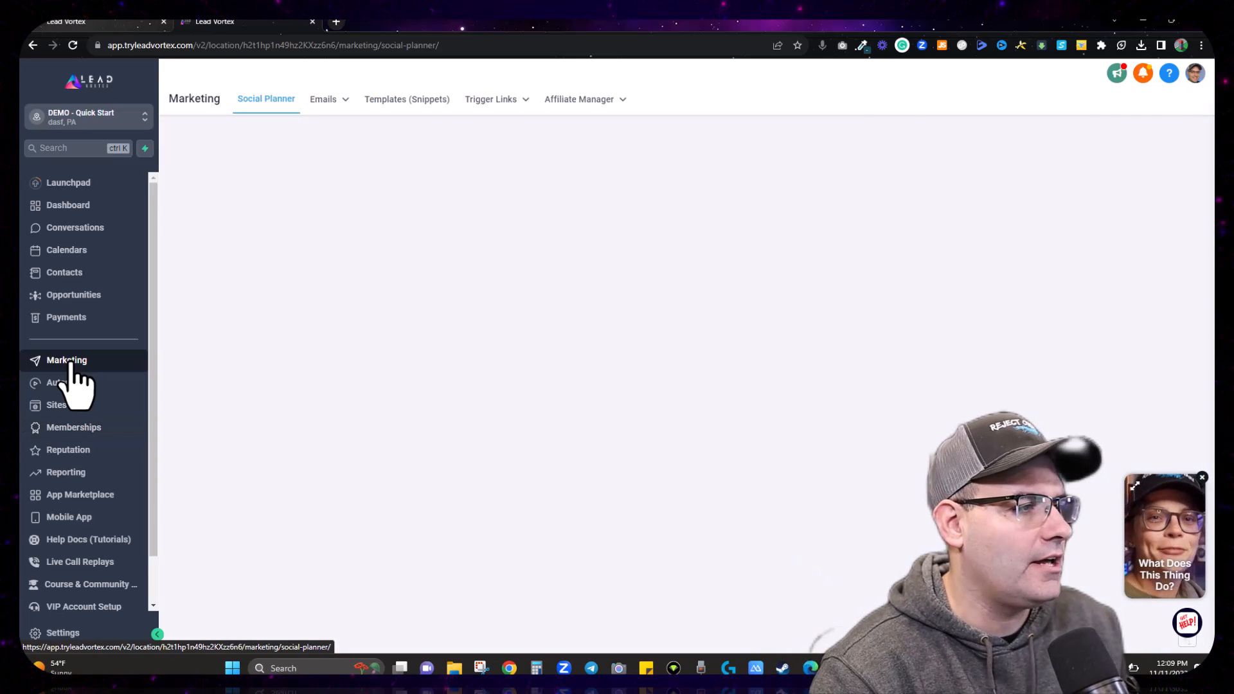
Step: Open the Client Portal's Branding settings under Sites
click(56, 405)
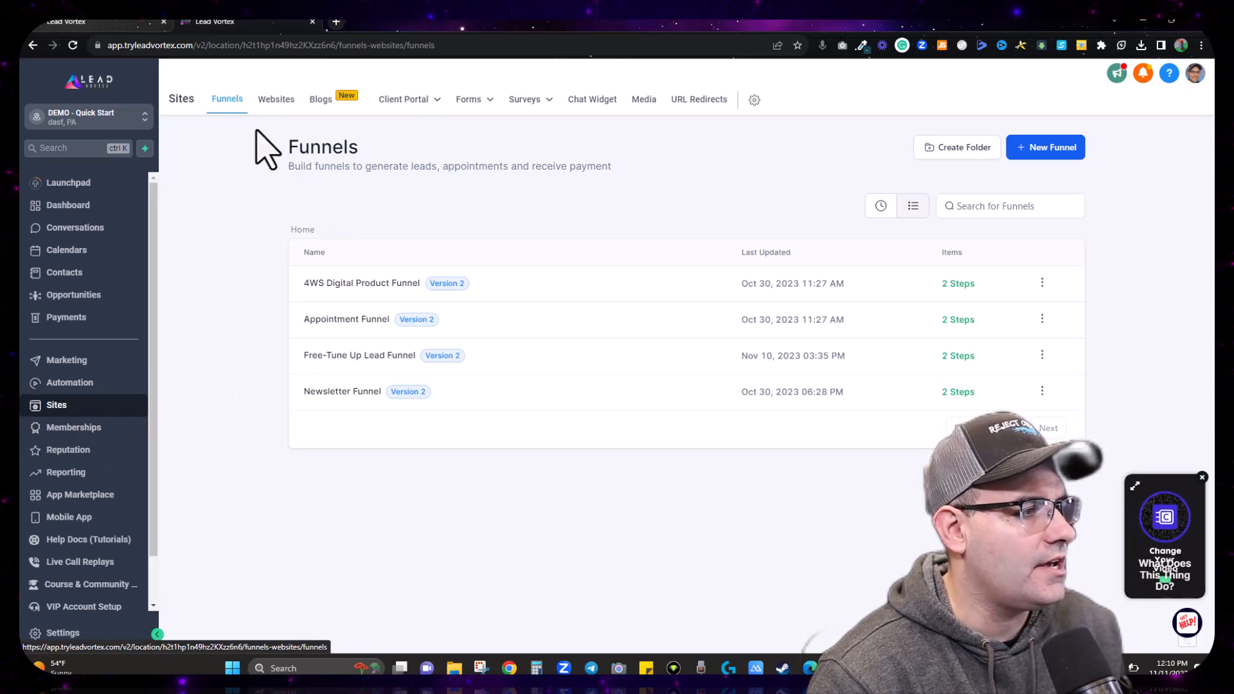
mouse_move(411, 103)
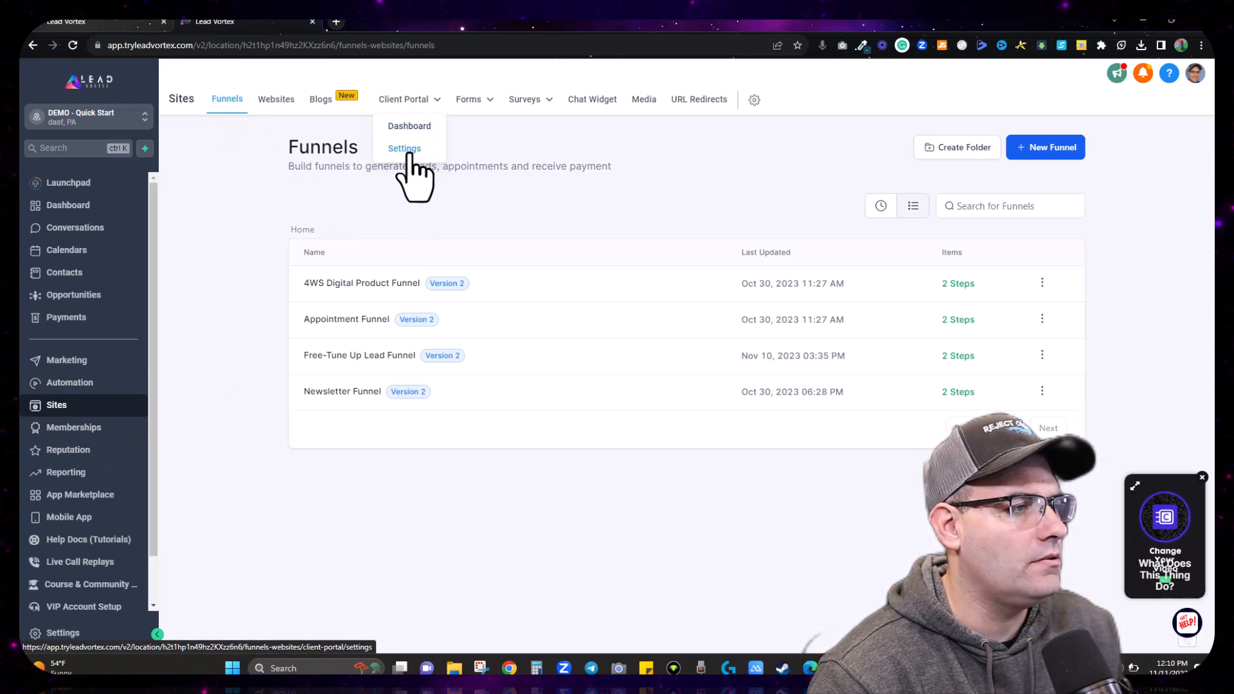
click(405, 148)
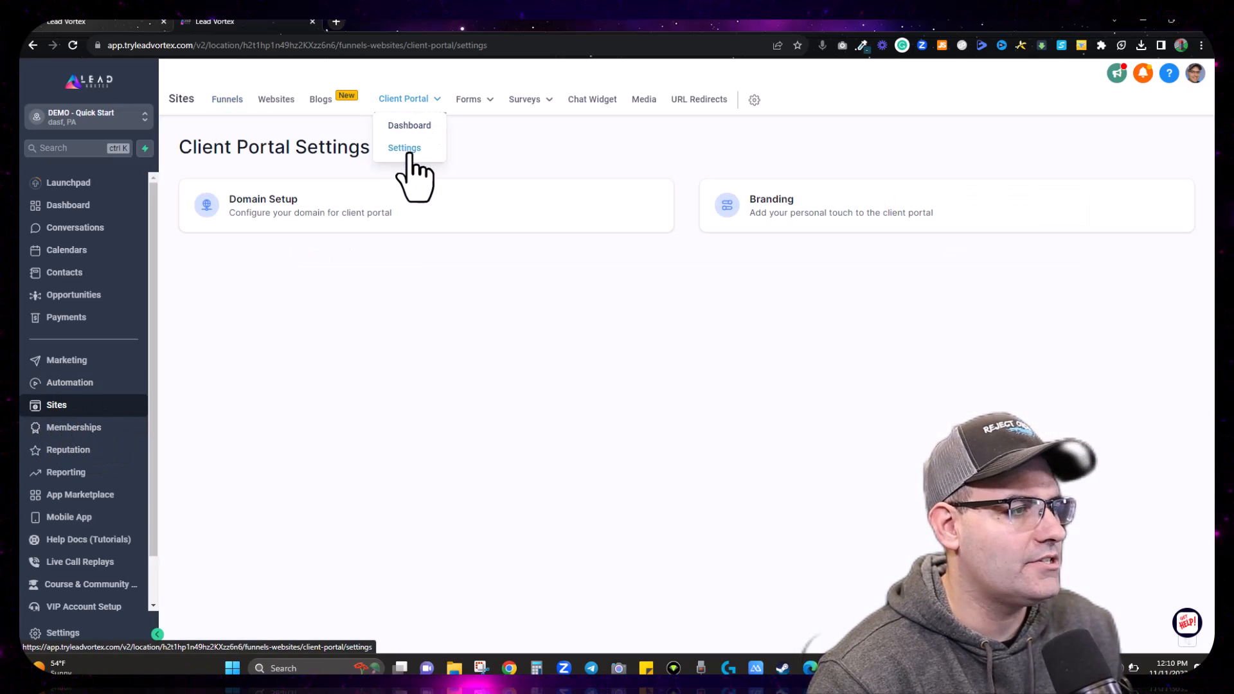
click(834, 207)
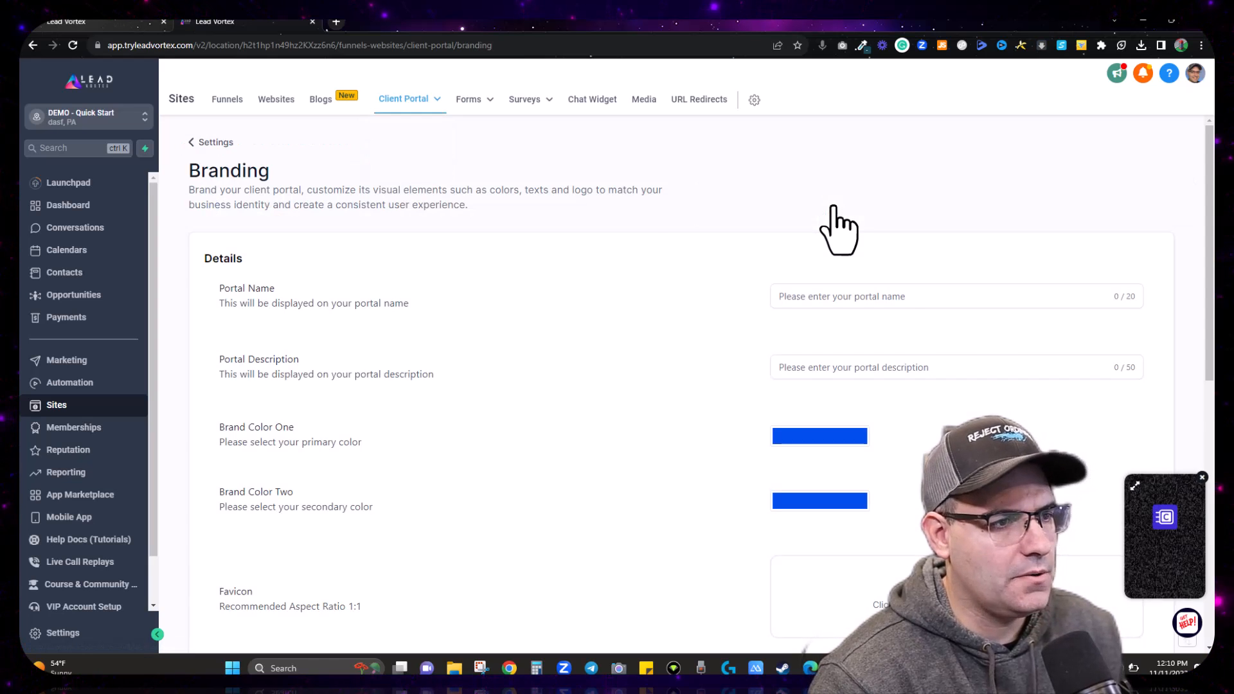
Step: Replace the Portal Name with the owner's name
click(906, 297)
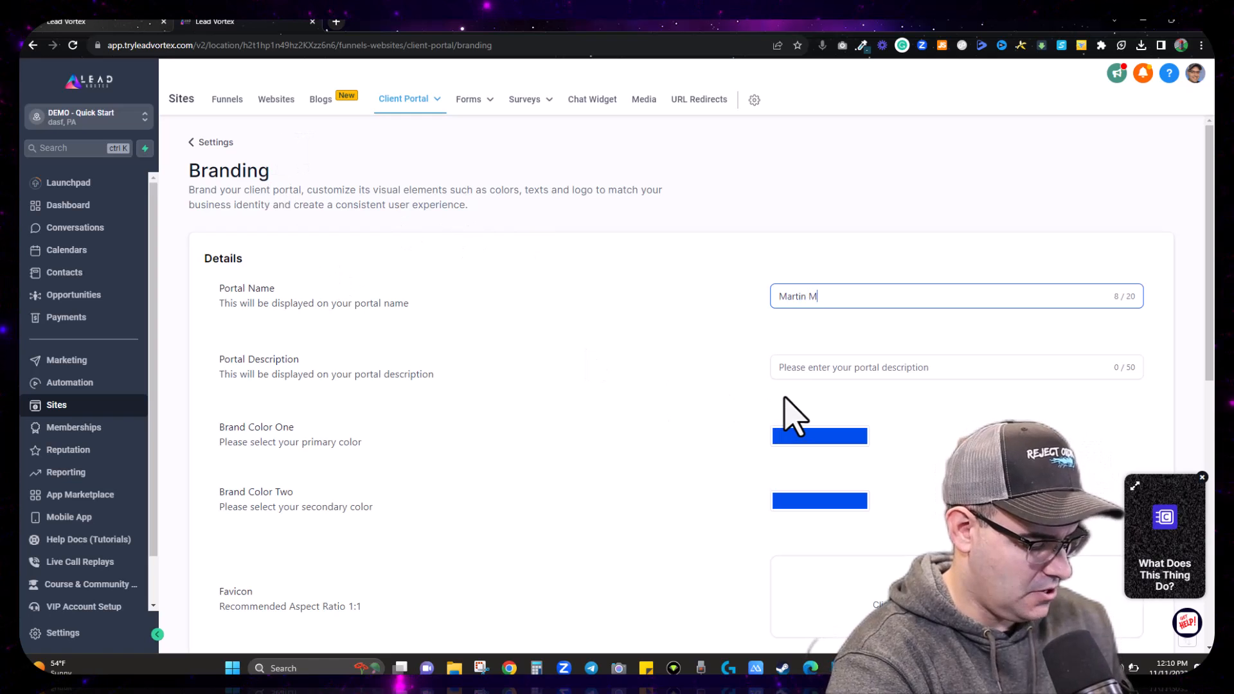
text(ell Eduic)
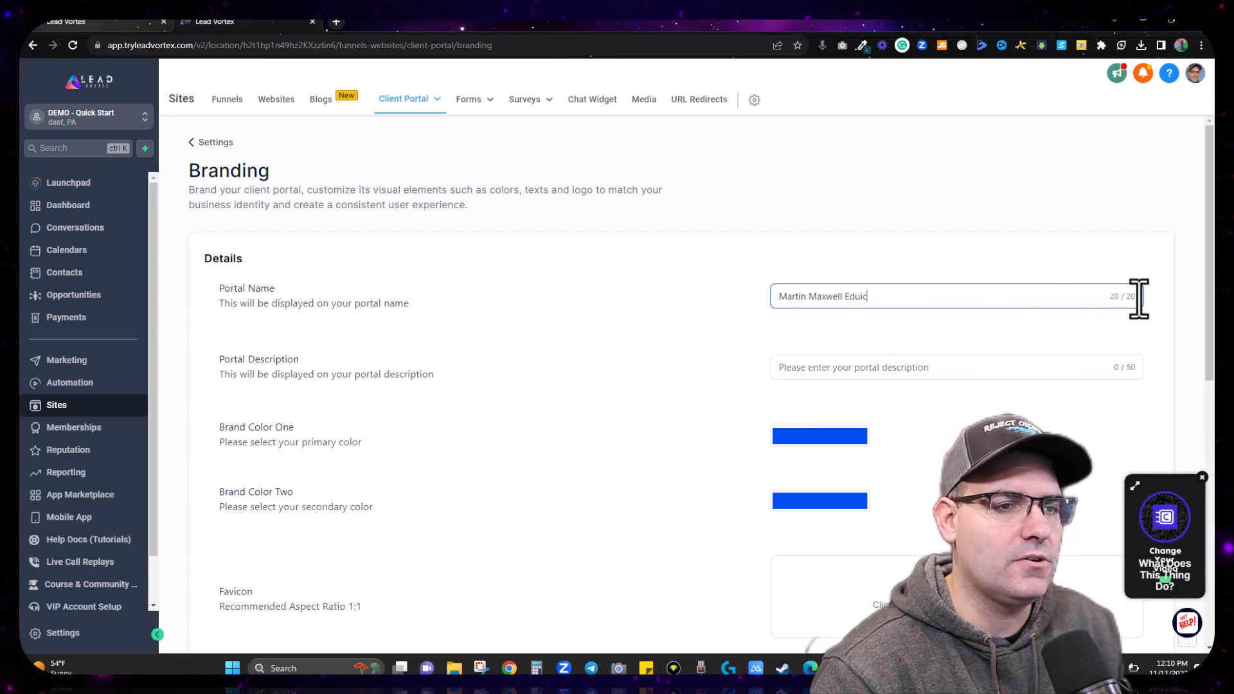
text(a)
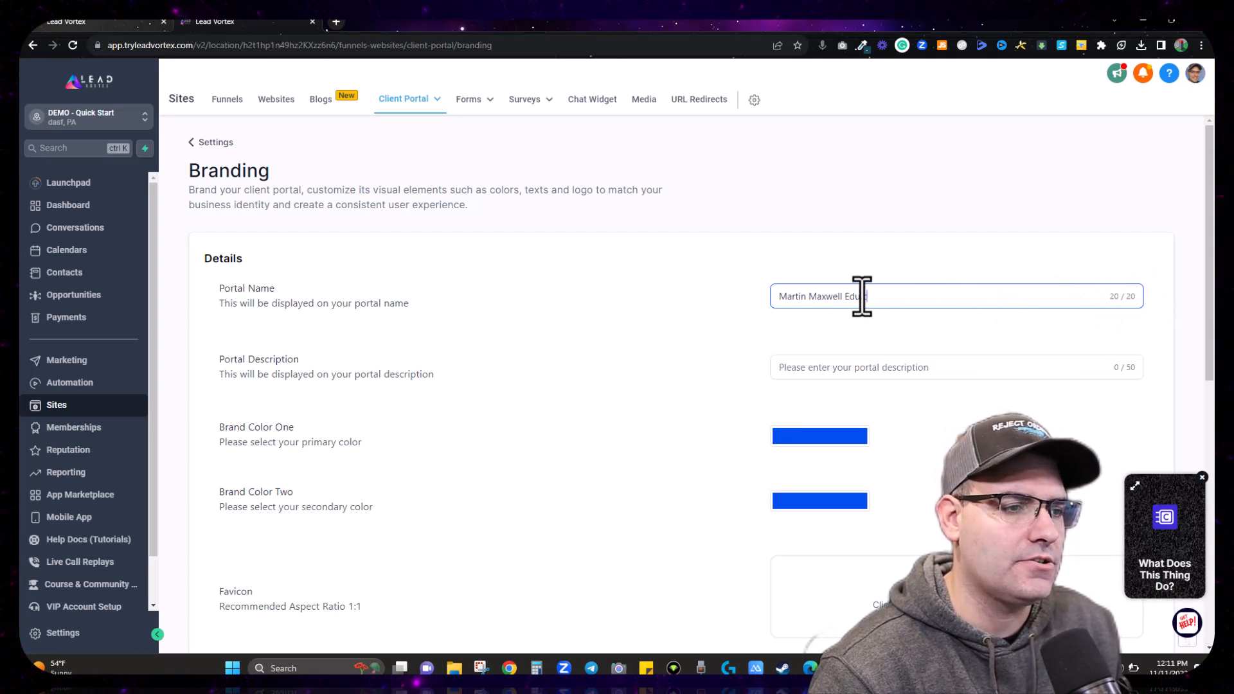
drag(862, 295, 747, 302)
text(Morg)
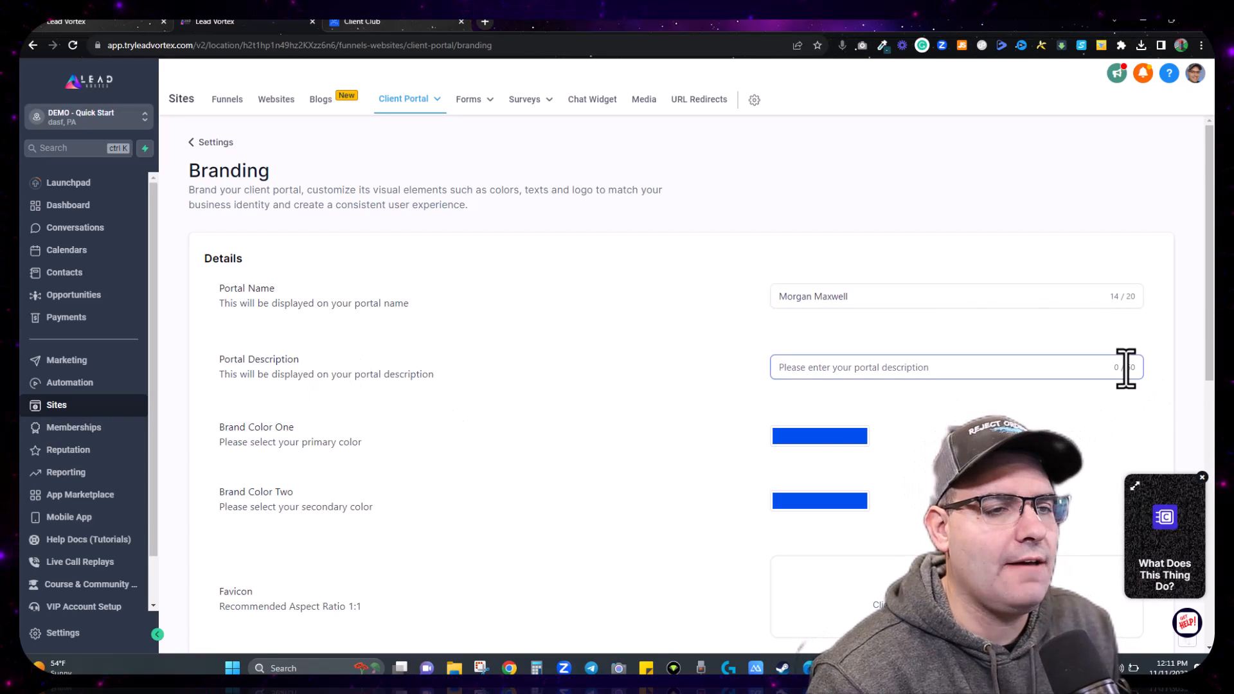
Step: Save the new portal name and confirm it appears as the login page heading
click(404, 26)
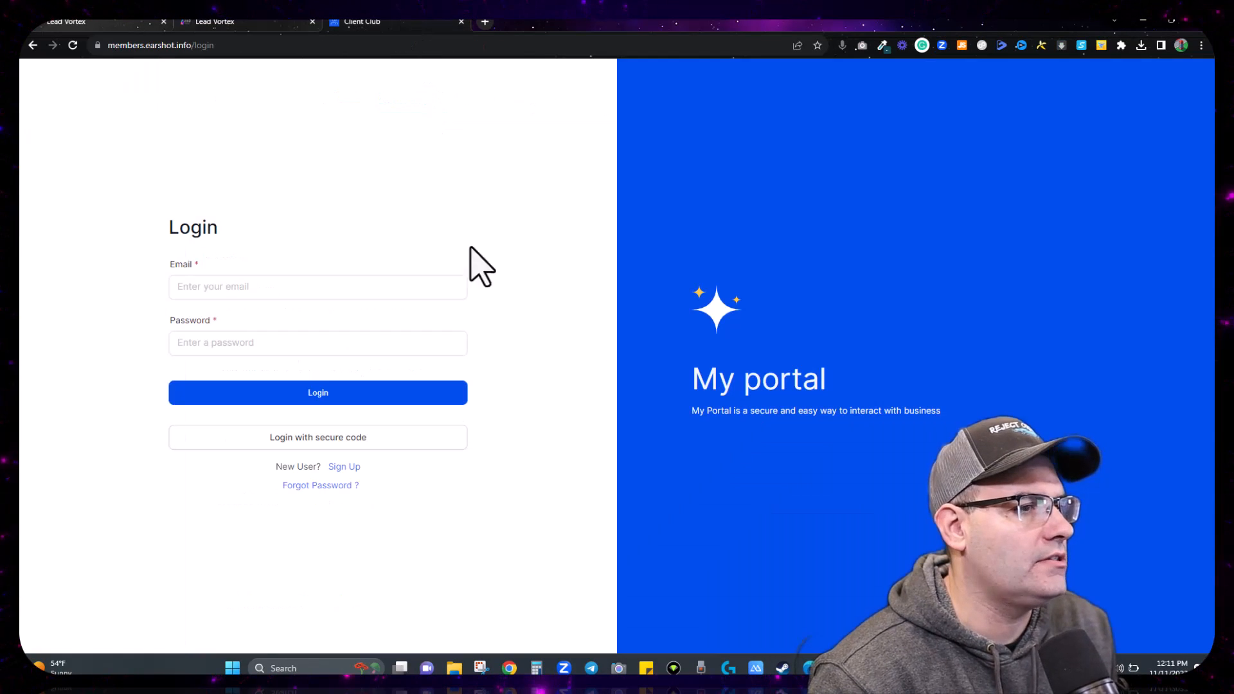
click(264, 21)
scroll(722, 395, down, 6)
scroll(729, 402, down, 2)
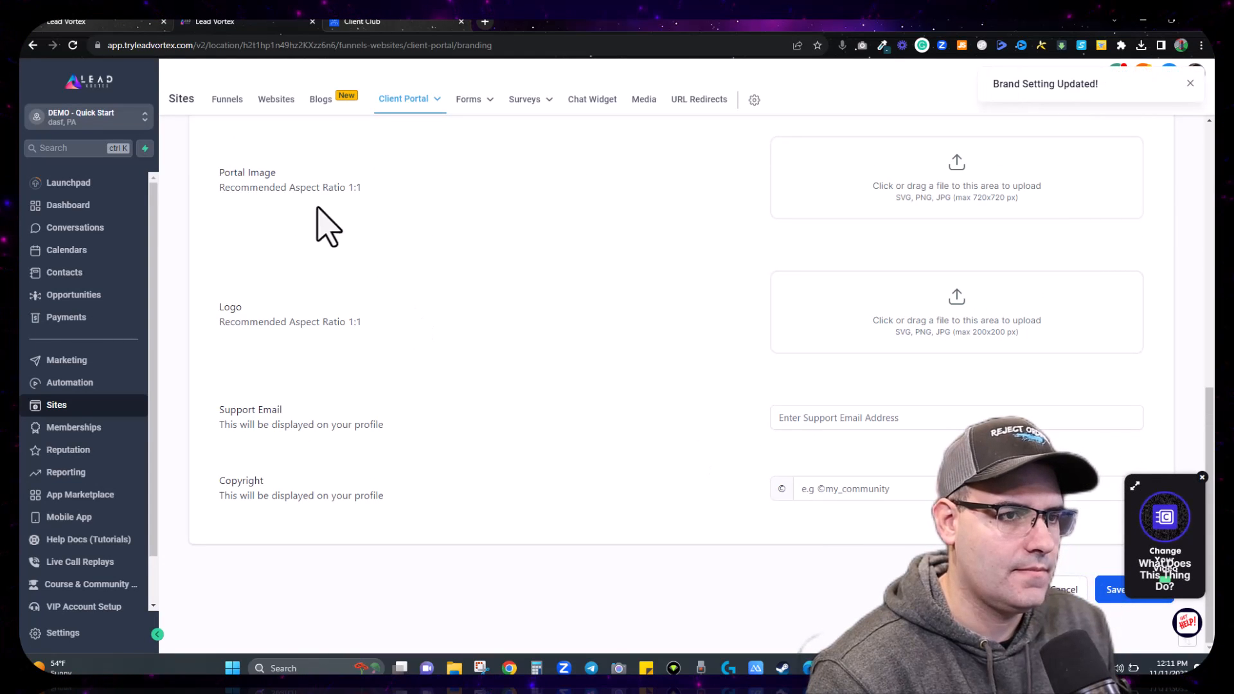
click(386, 23)
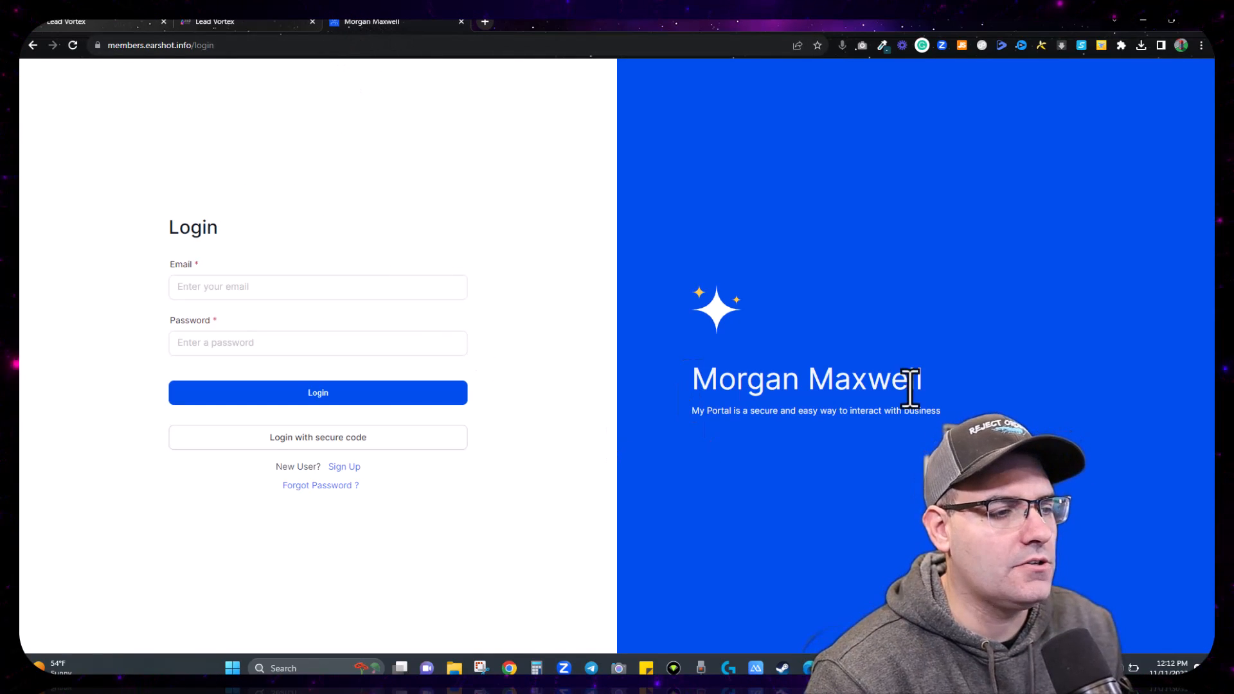
click(217, 23)
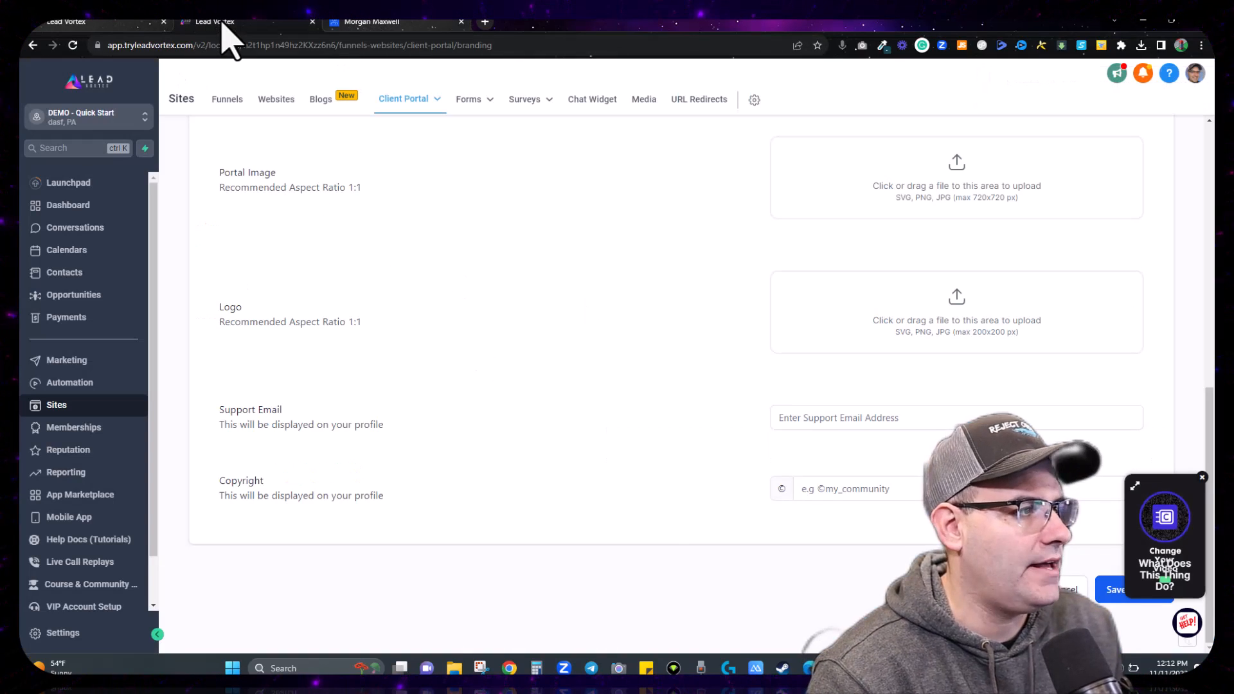
scroll(579, 363, up, 8)
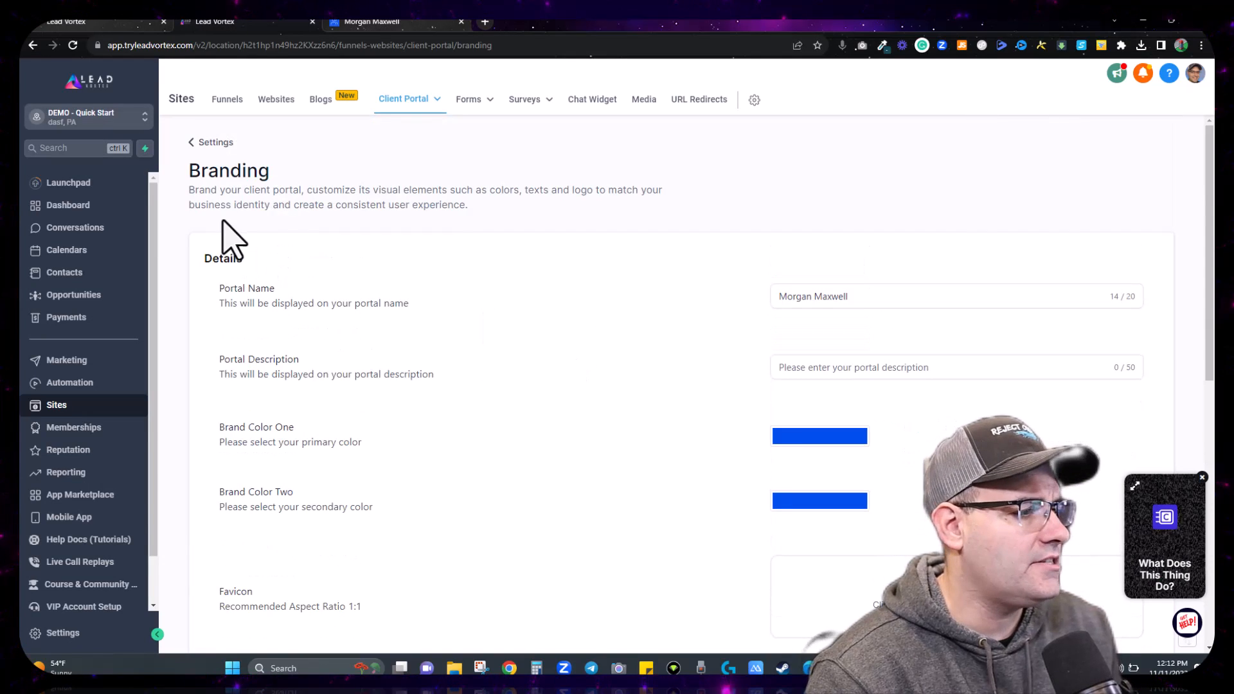
Step: Enter 'Personal Finance Education For All!' as the portal description, save, and verify it on the login page
click(811, 374)
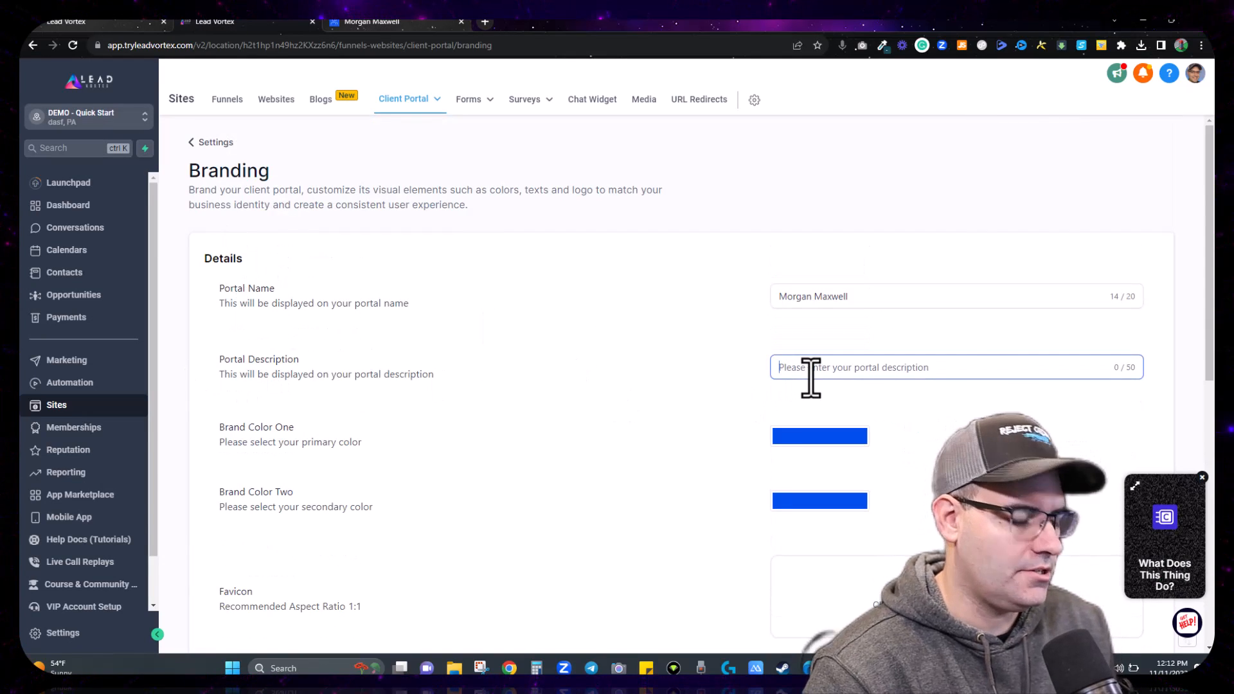
text(Per)
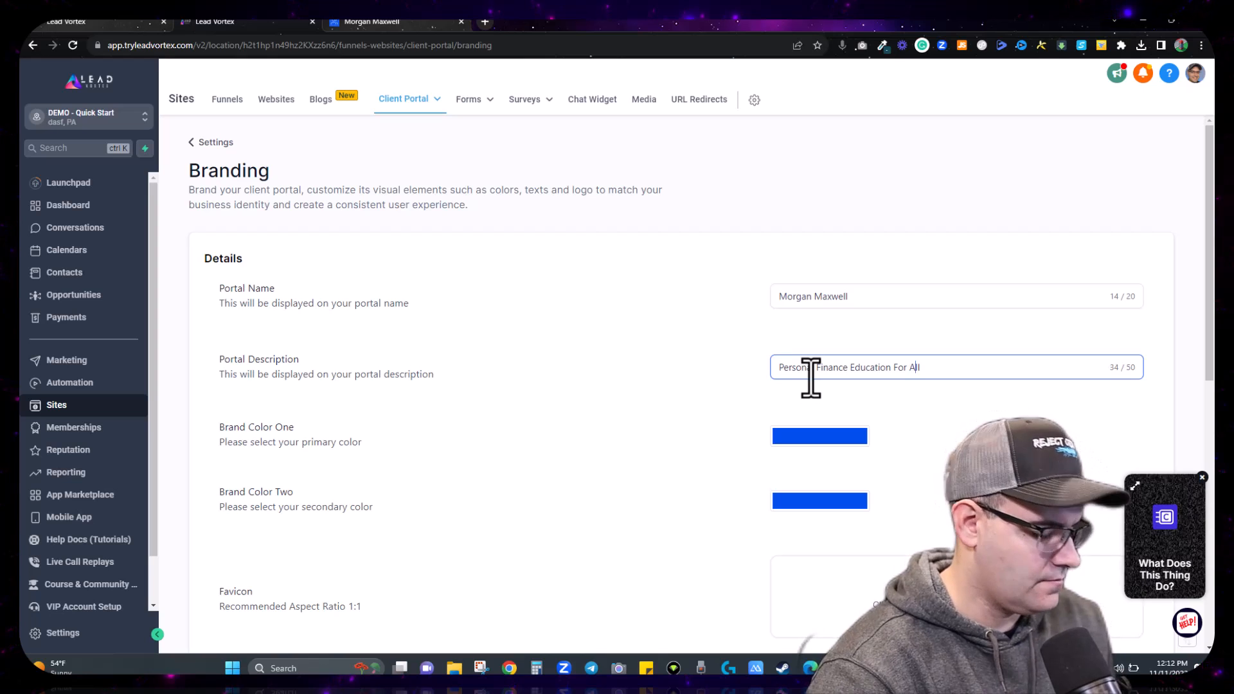
scroll(823, 379, down, 7)
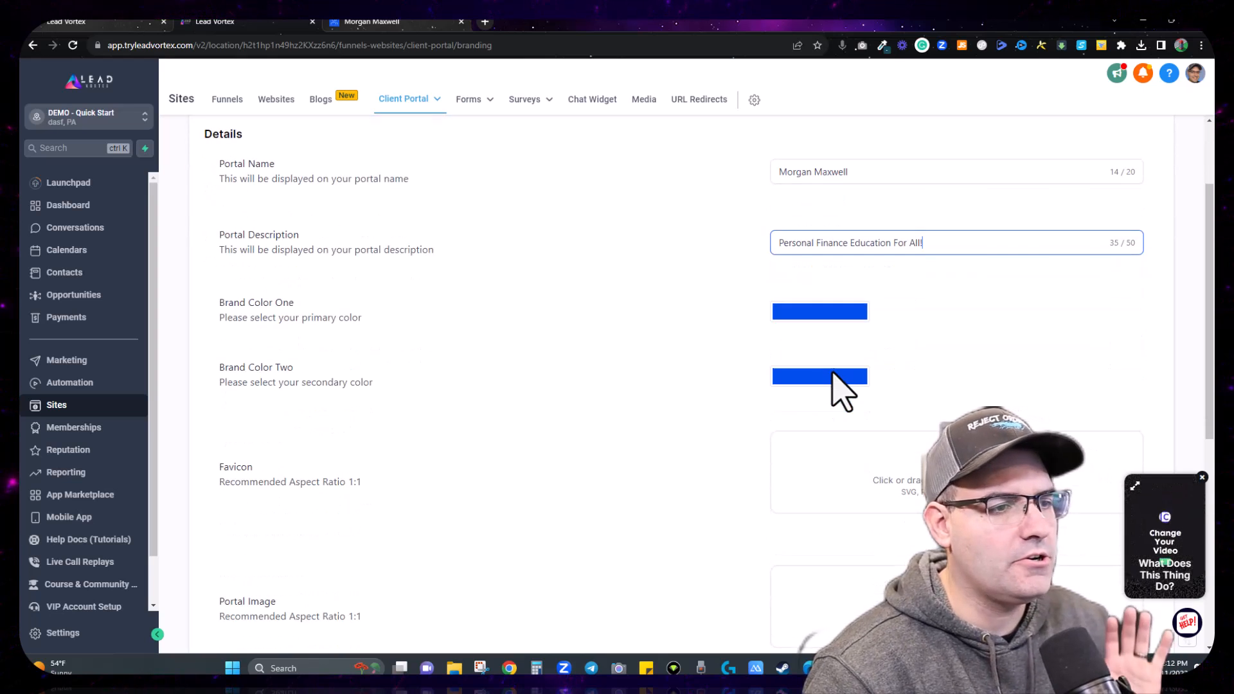
scroll(666, 380, down, 2)
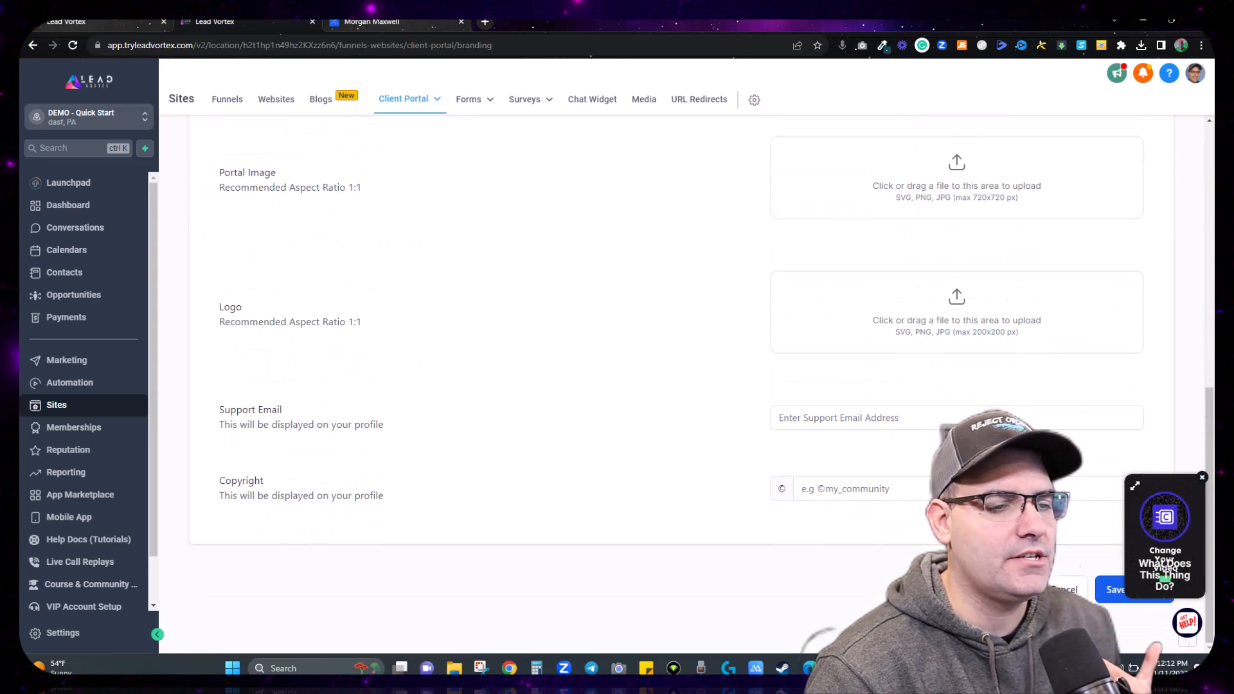
click(1110, 601)
click(371, 29)
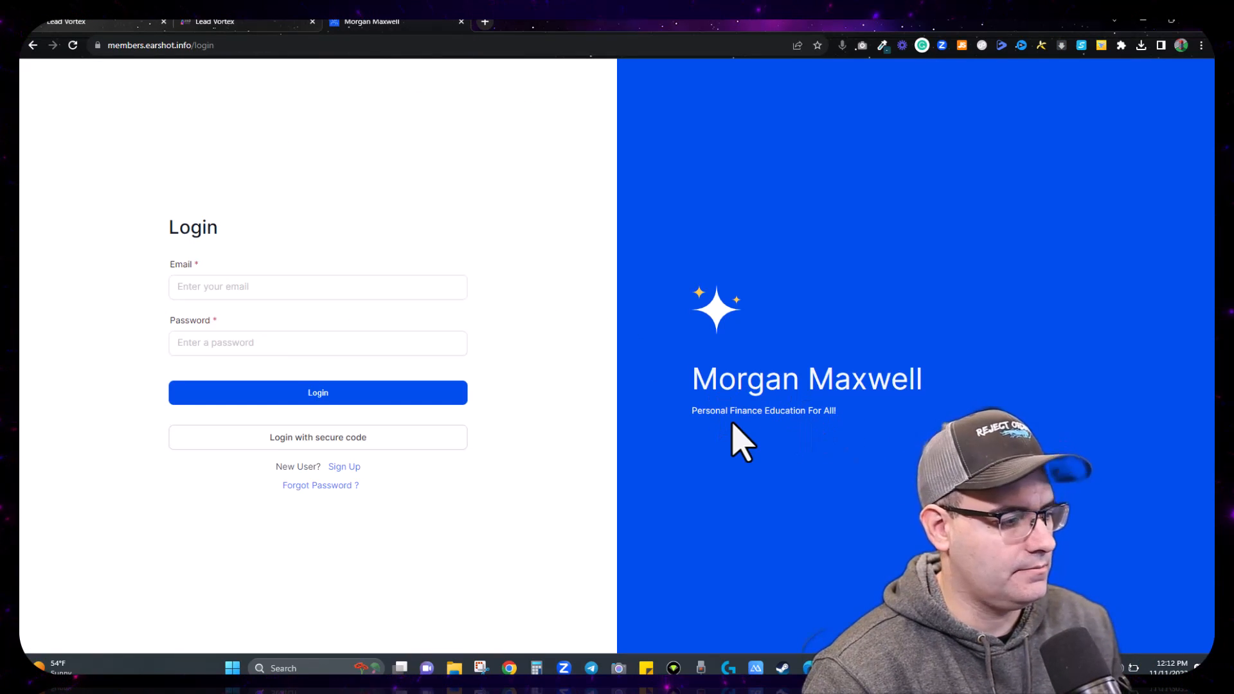
click(247, 24)
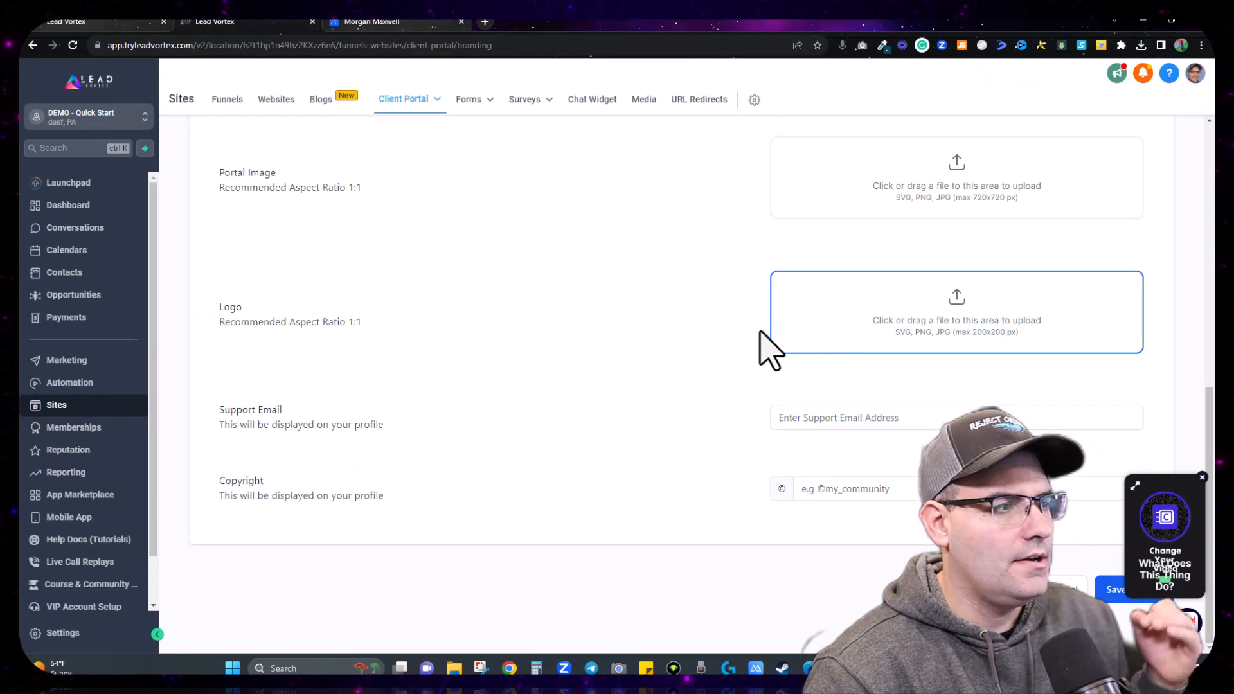
scroll(763, 345, up, 8)
scroll(586, 358, down, 2)
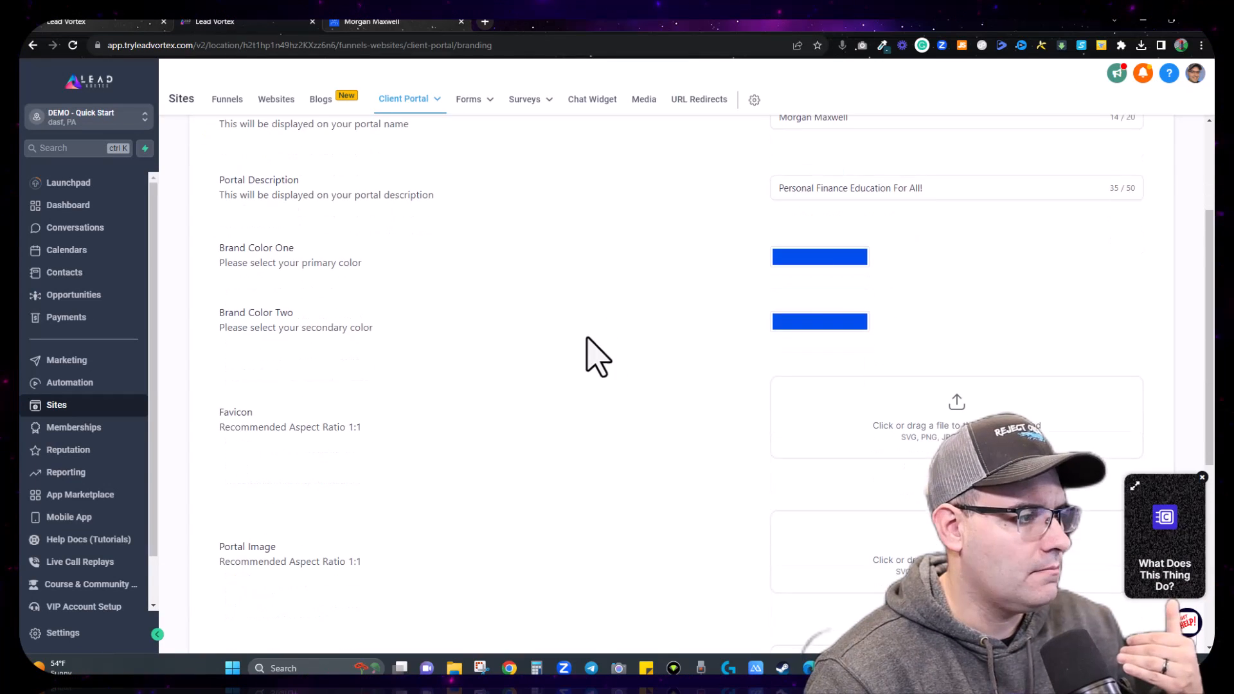
Step: Keep Brand Color One as dark teal 154957, checking it with the colour-picker extension
click(834, 257)
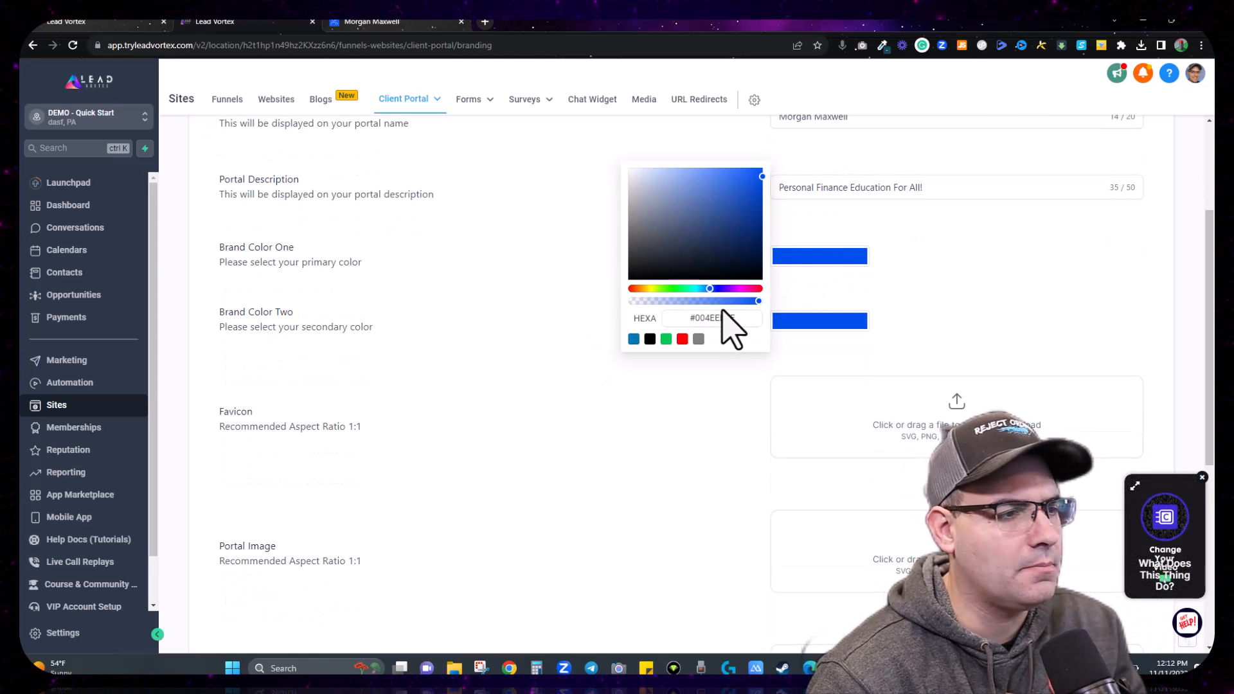
click(883, 45)
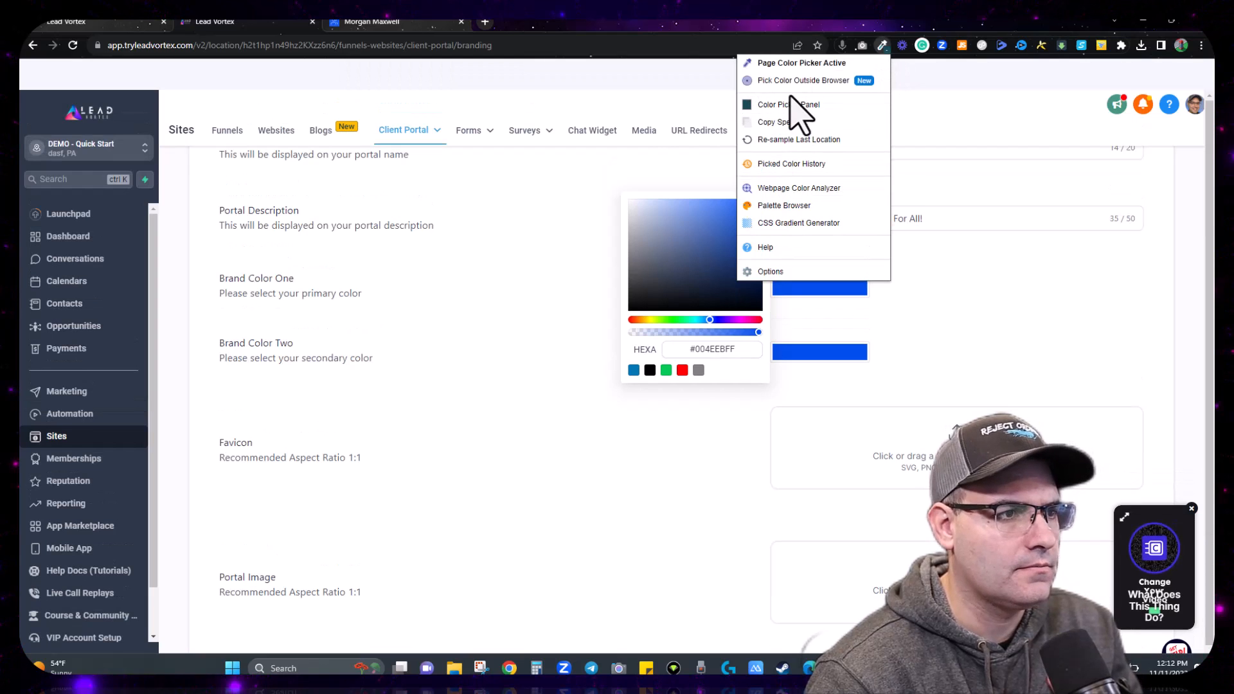
click(789, 105)
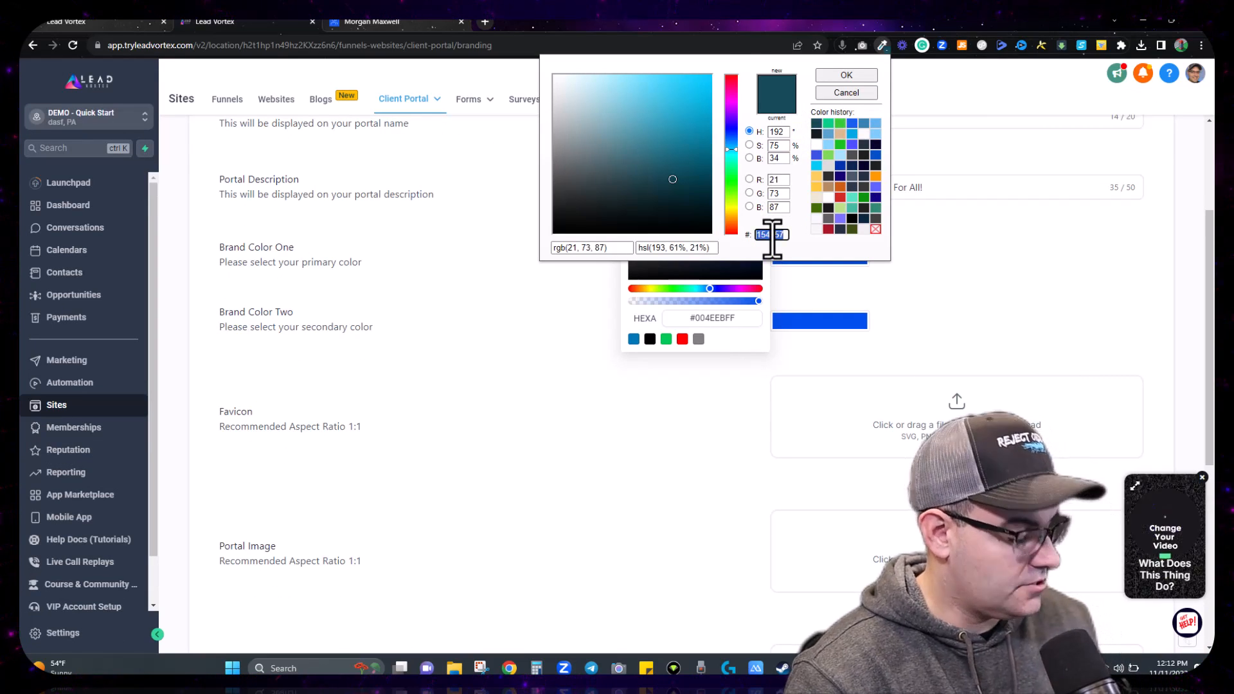
click(846, 92)
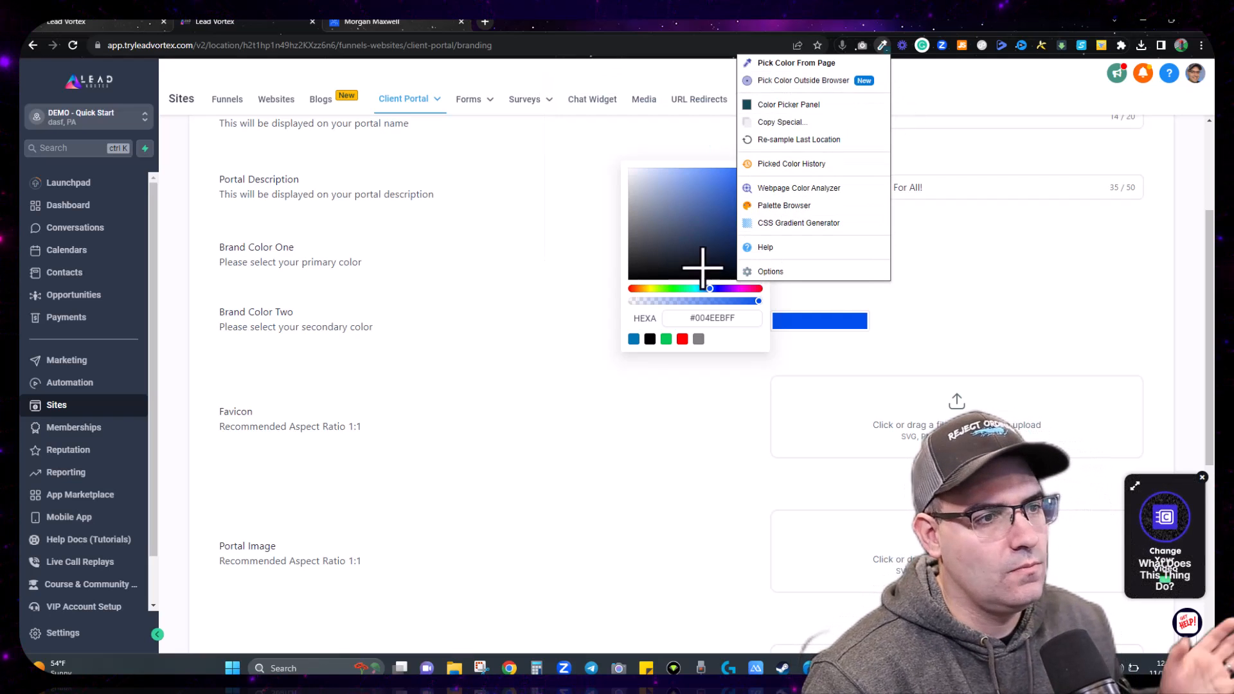
double_click(698, 318)
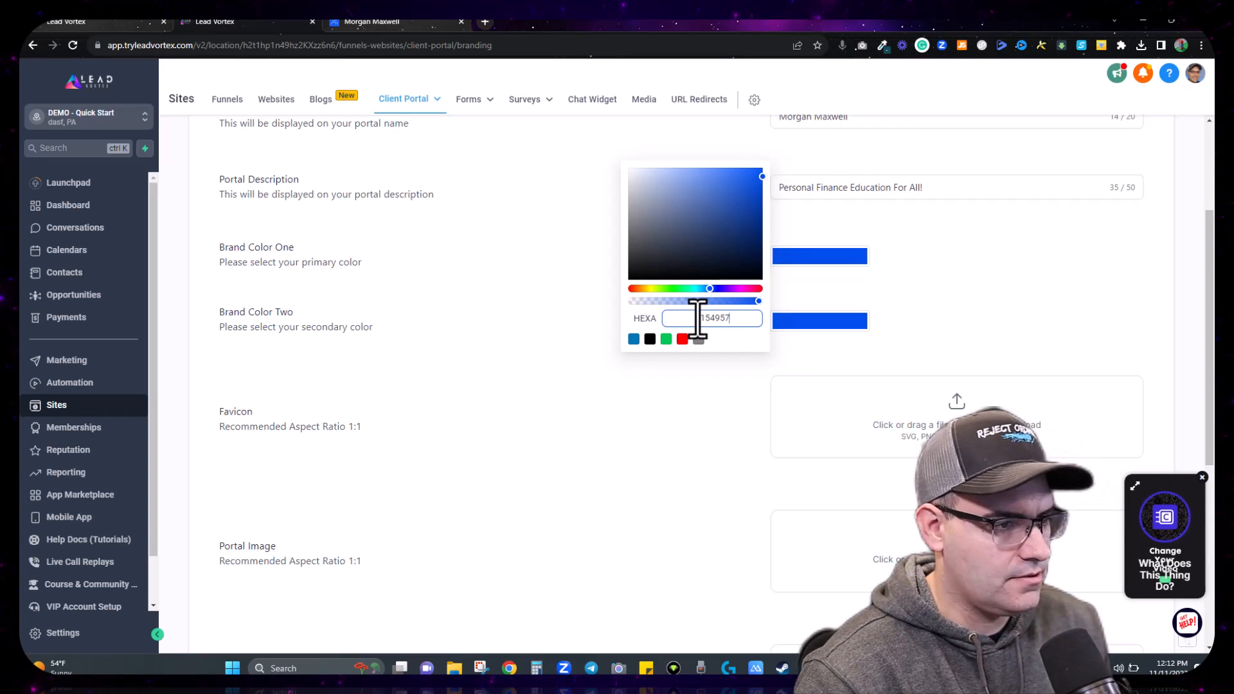
click(907, 277)
Step: Set Brand Color Two to green 05cd86, save the branding, and preview the login page
click(836, 322)
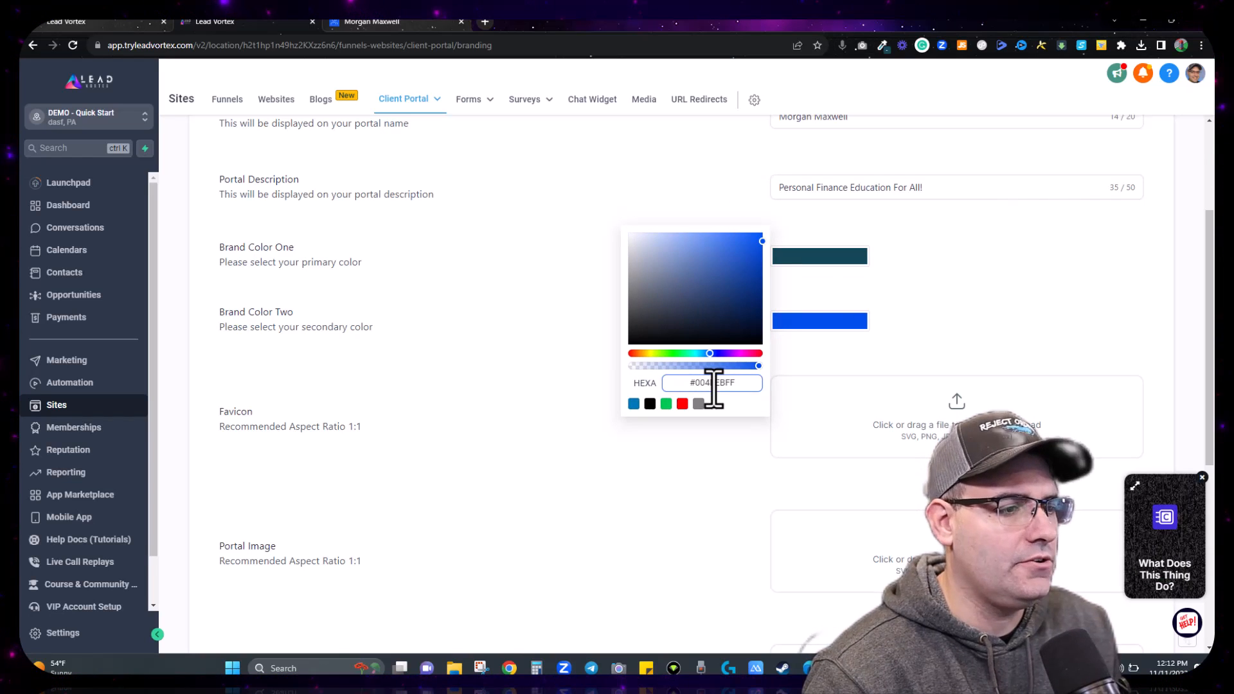
click(883, 46)
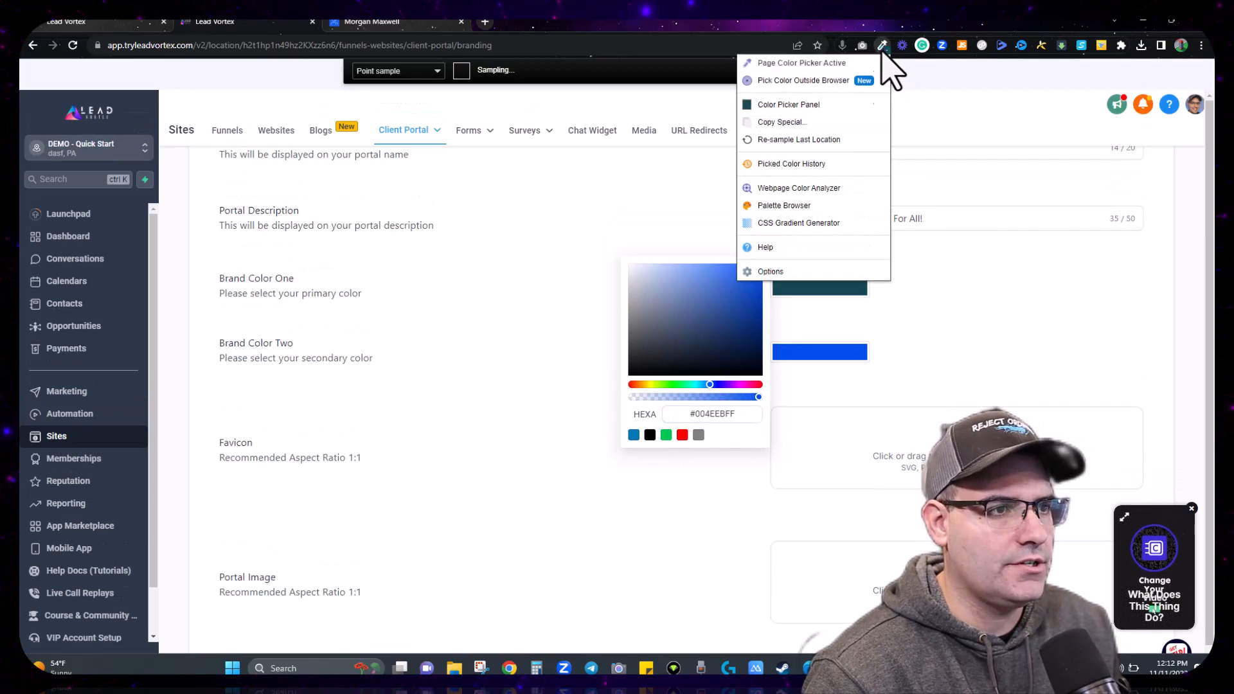
click(771, 110)
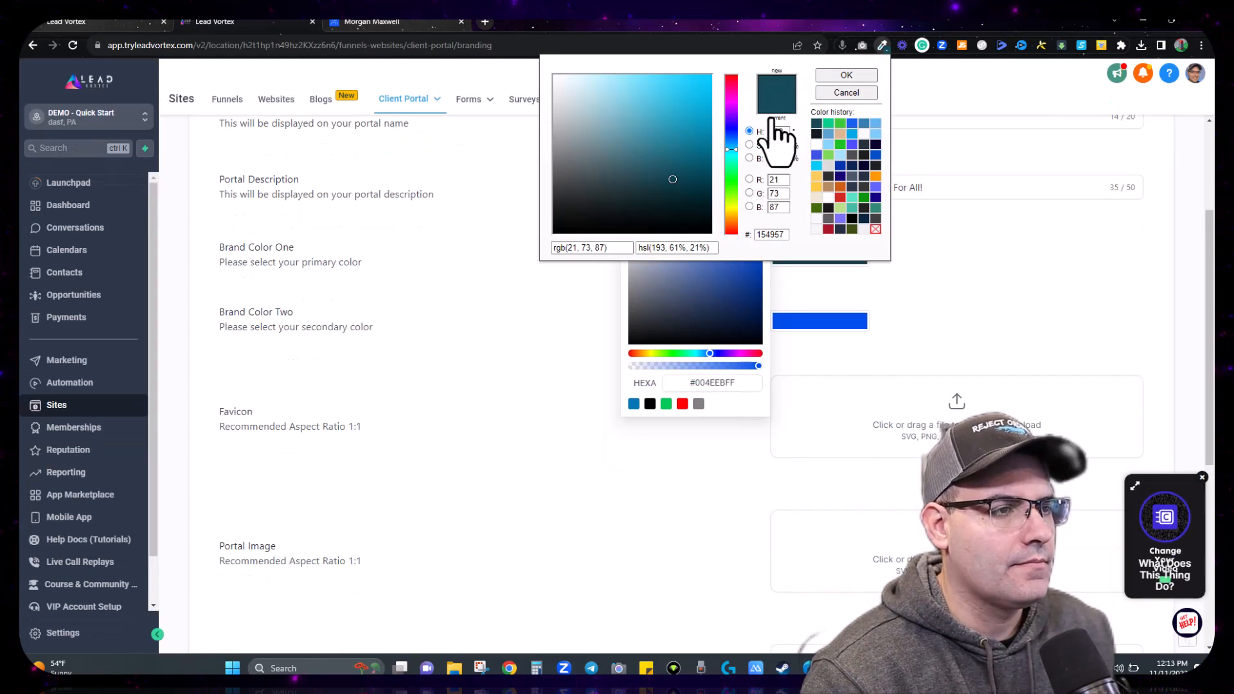
click(828, 124)
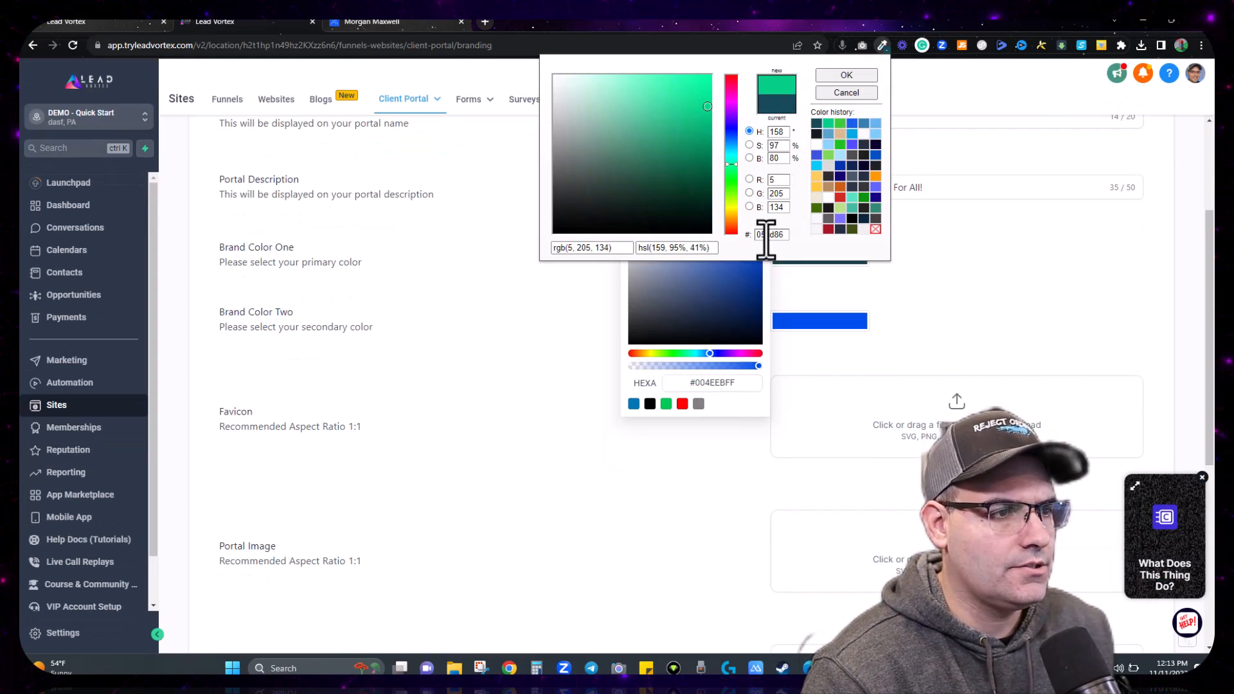
click(724, 384)
text(05cd86)
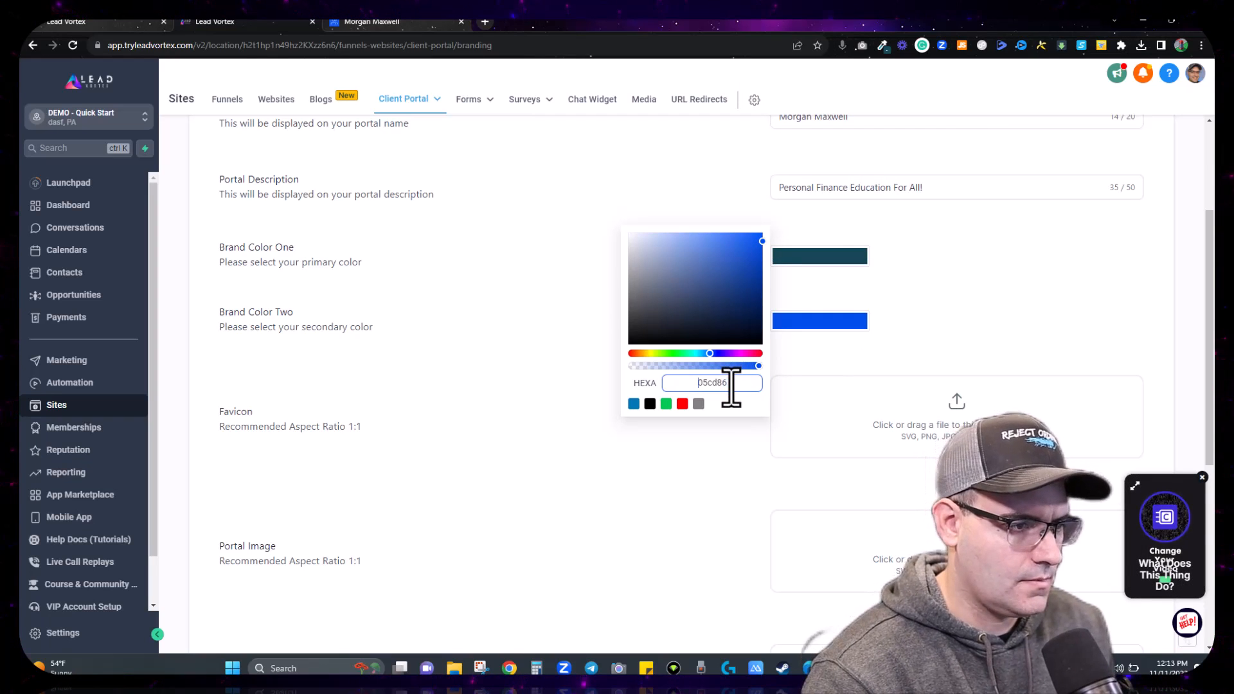
key(Return)
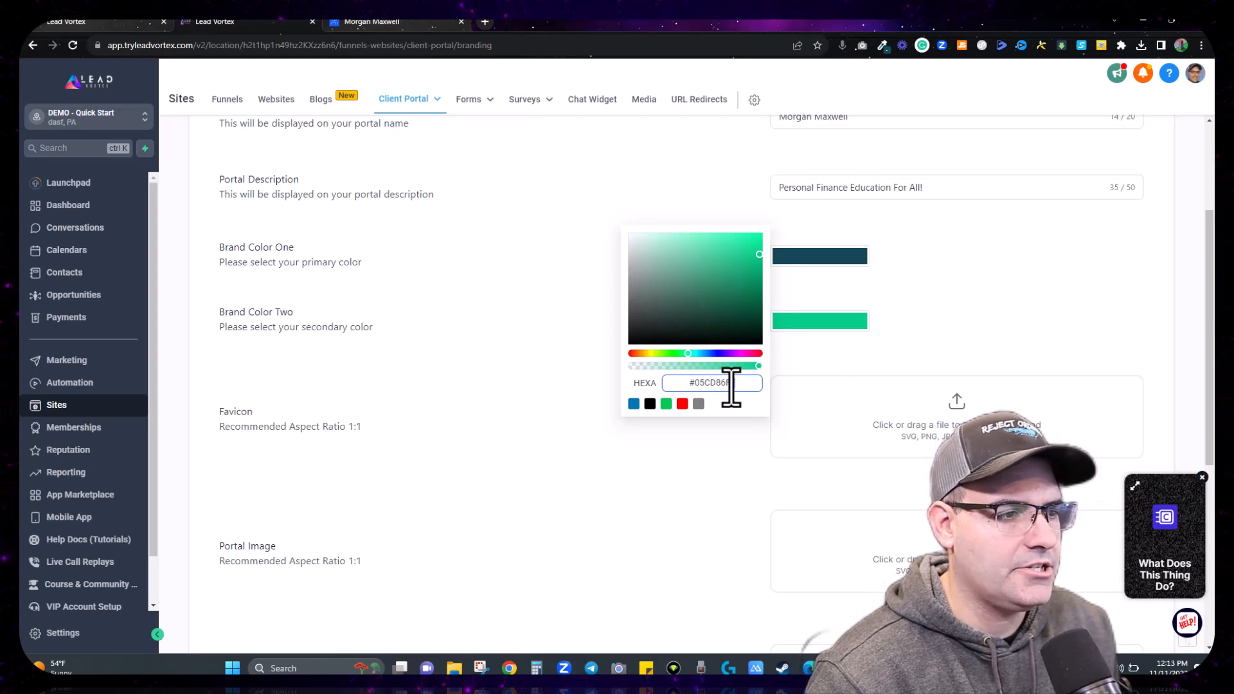
click(1083, 308)
scroll(1054, 353, down, 5)
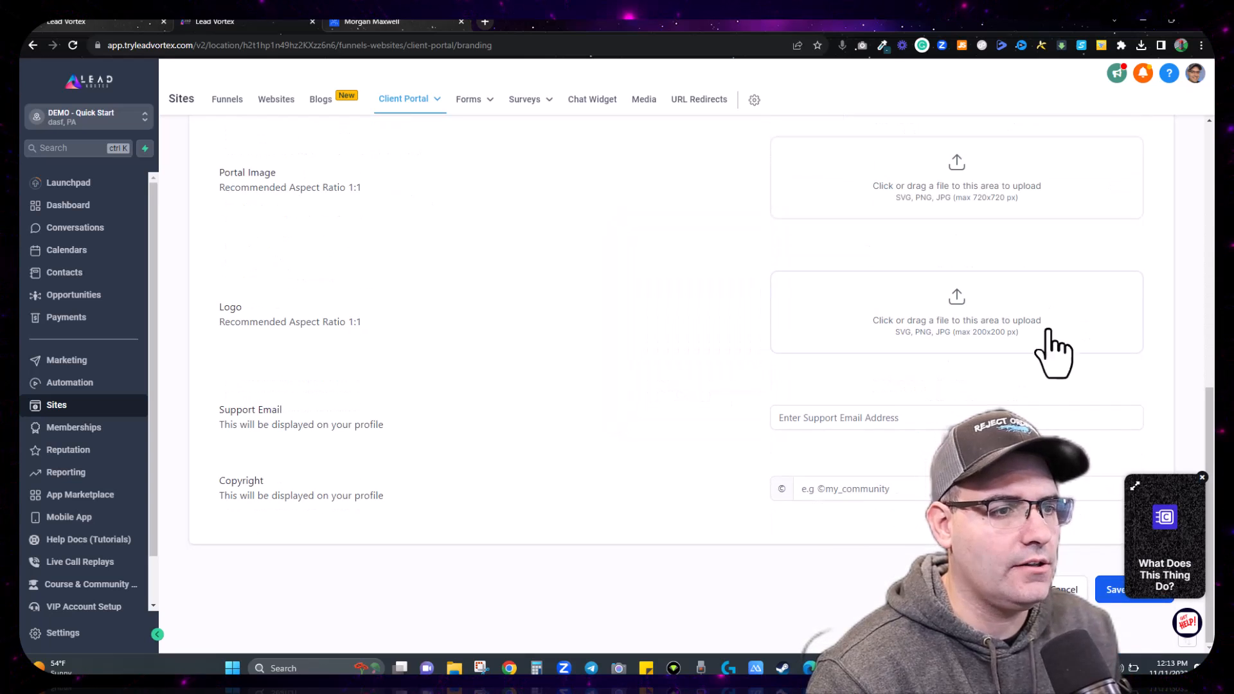
click(1119, 594)
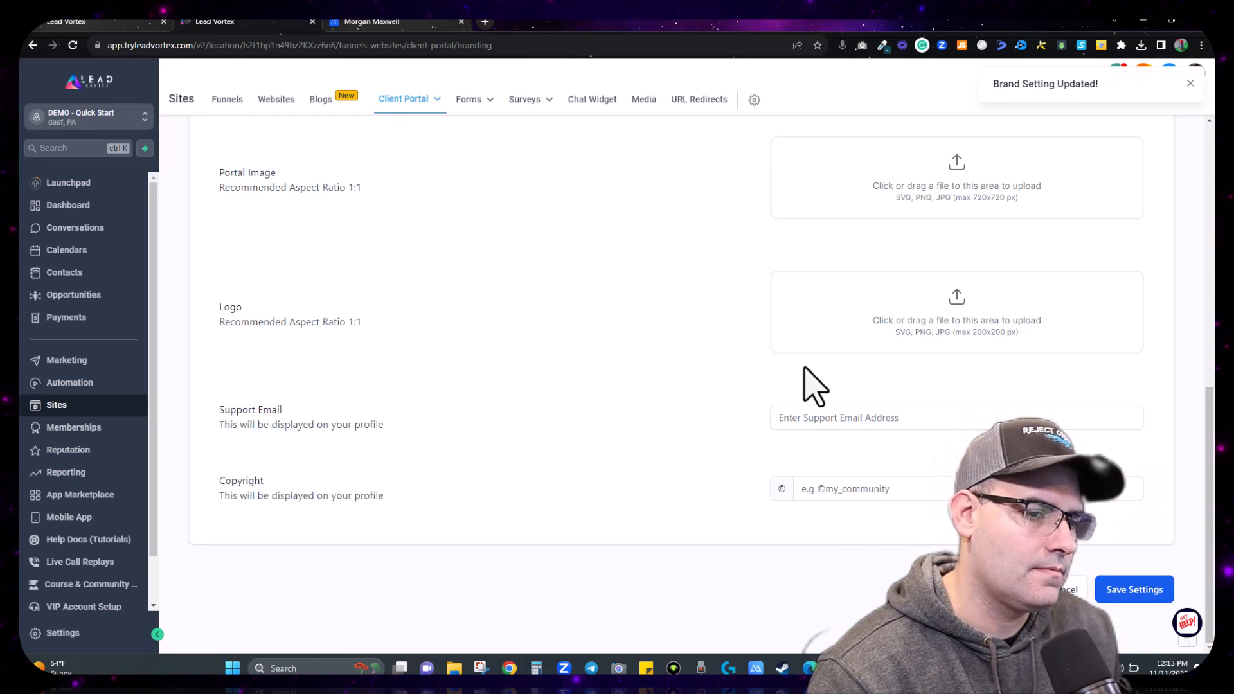
click(394, 24)
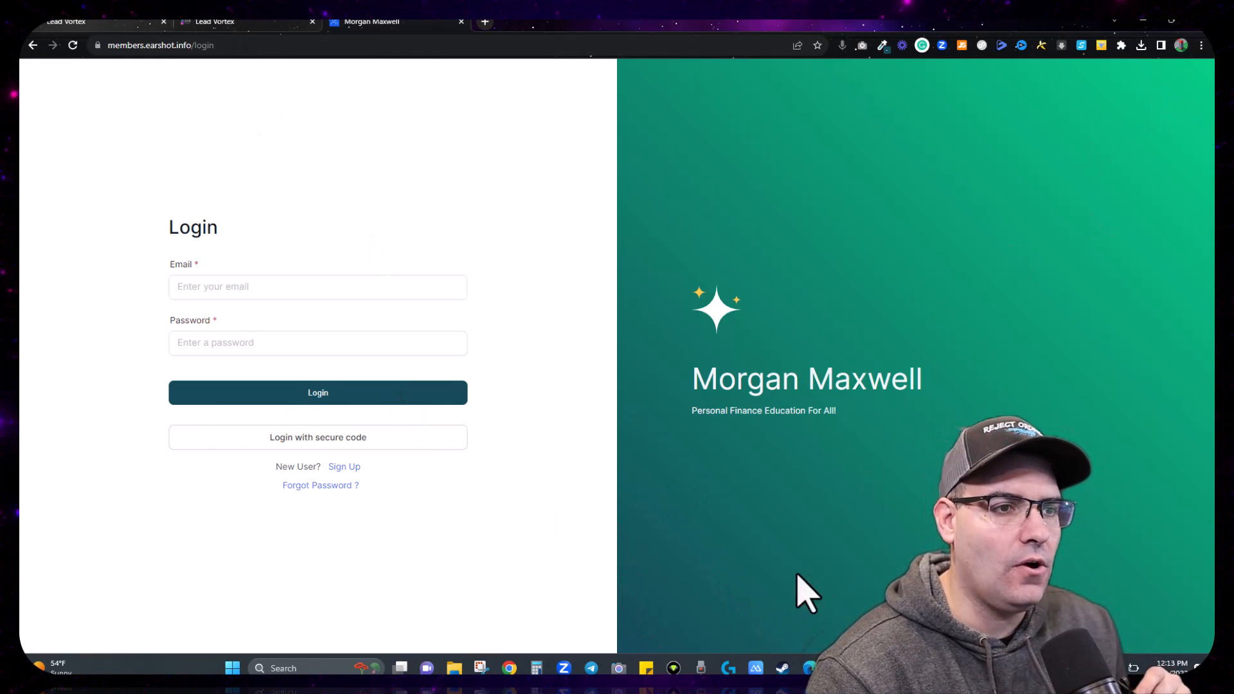
Step: Set Brand Color Two to dark teal 154957, sampled from Brand Color One with the eyedropper
click(244, 25)
scroll(767, 282, up, 5)
click(830, 321)
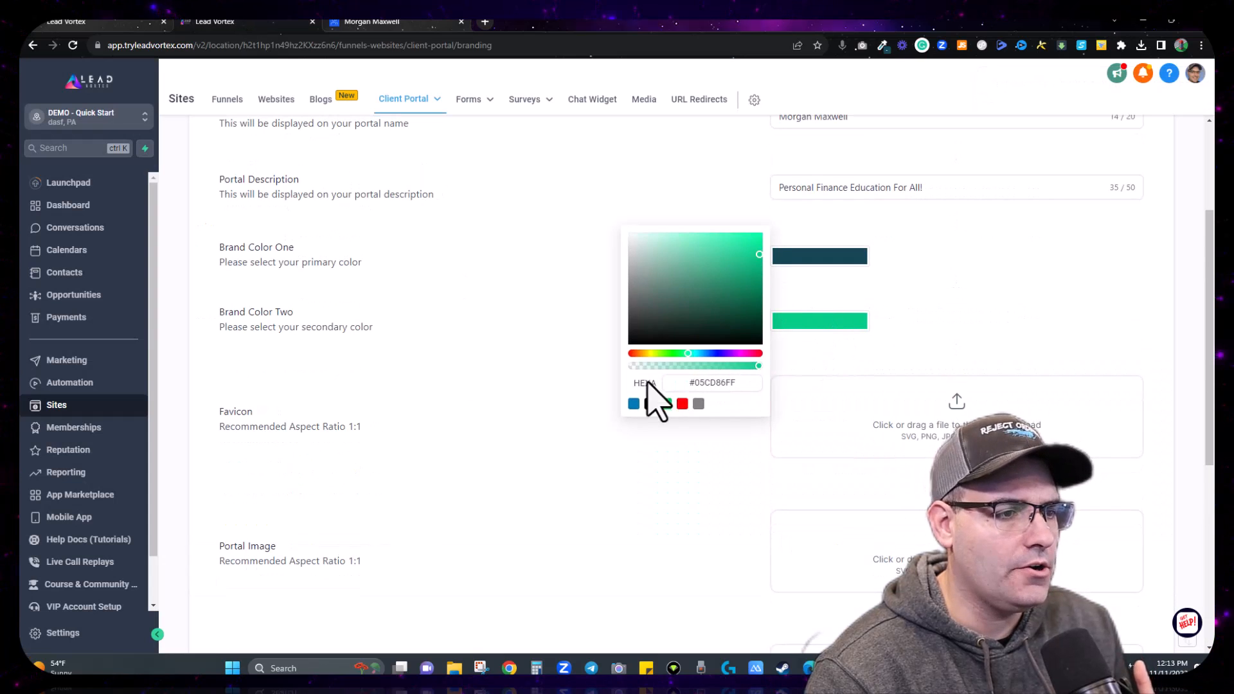
click(704, 382)
click(883, 45)
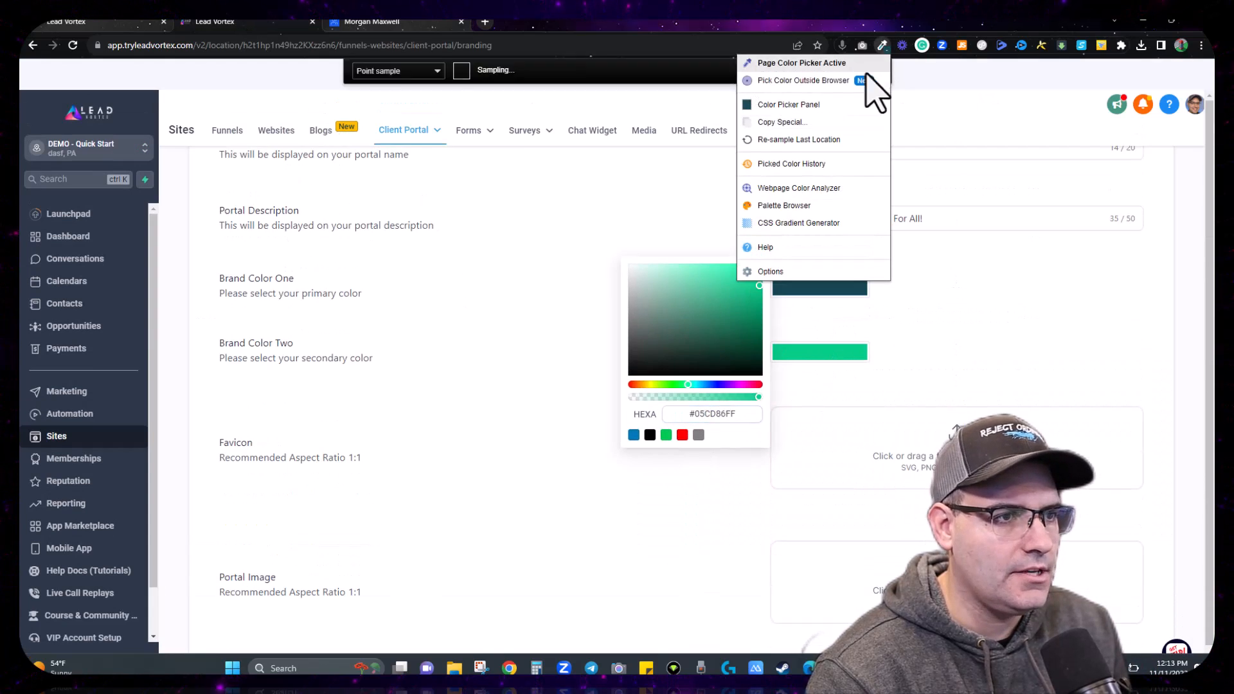
click(794, 104)
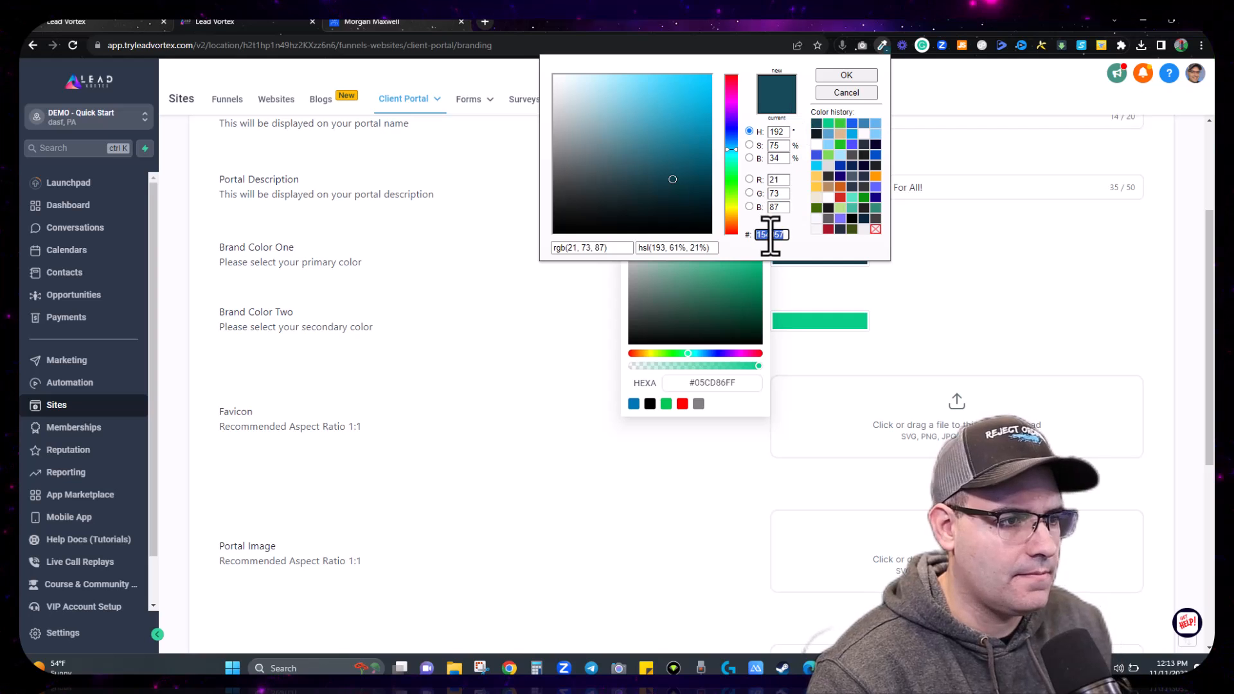
double_click(716, 384)
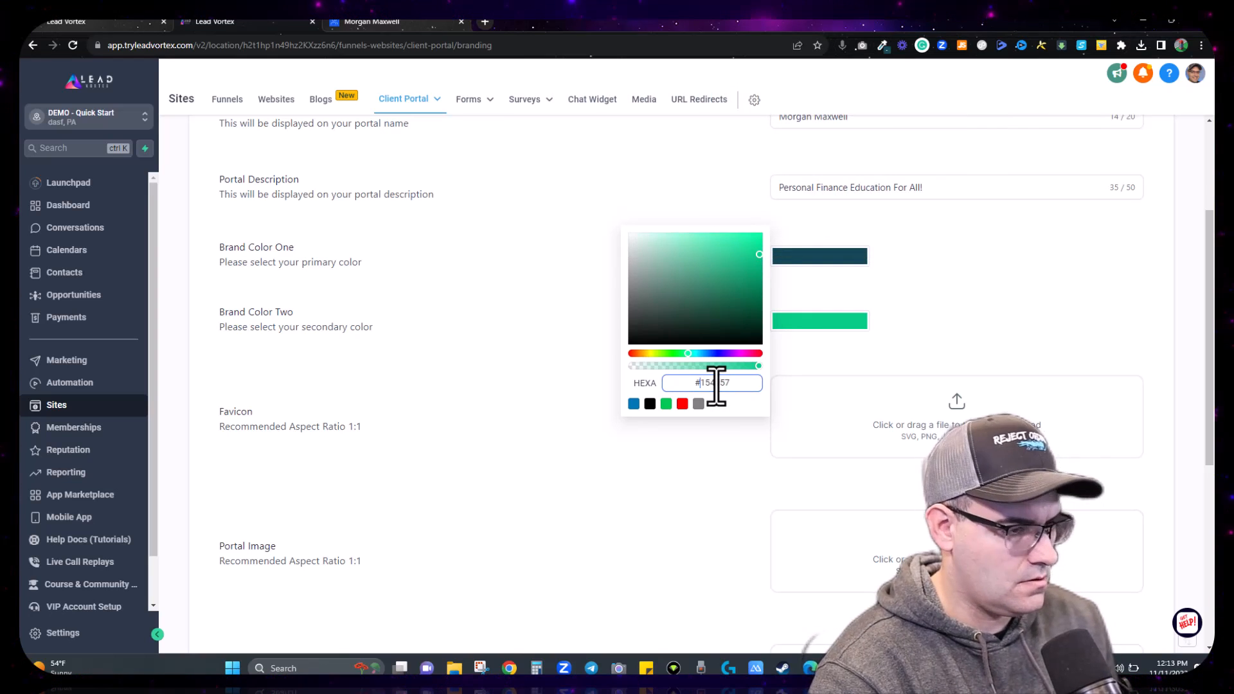
click(1003, 278)
Step: Save the branding and check the teal login panel on the portal page
scroll(1003, 278, down, 4)
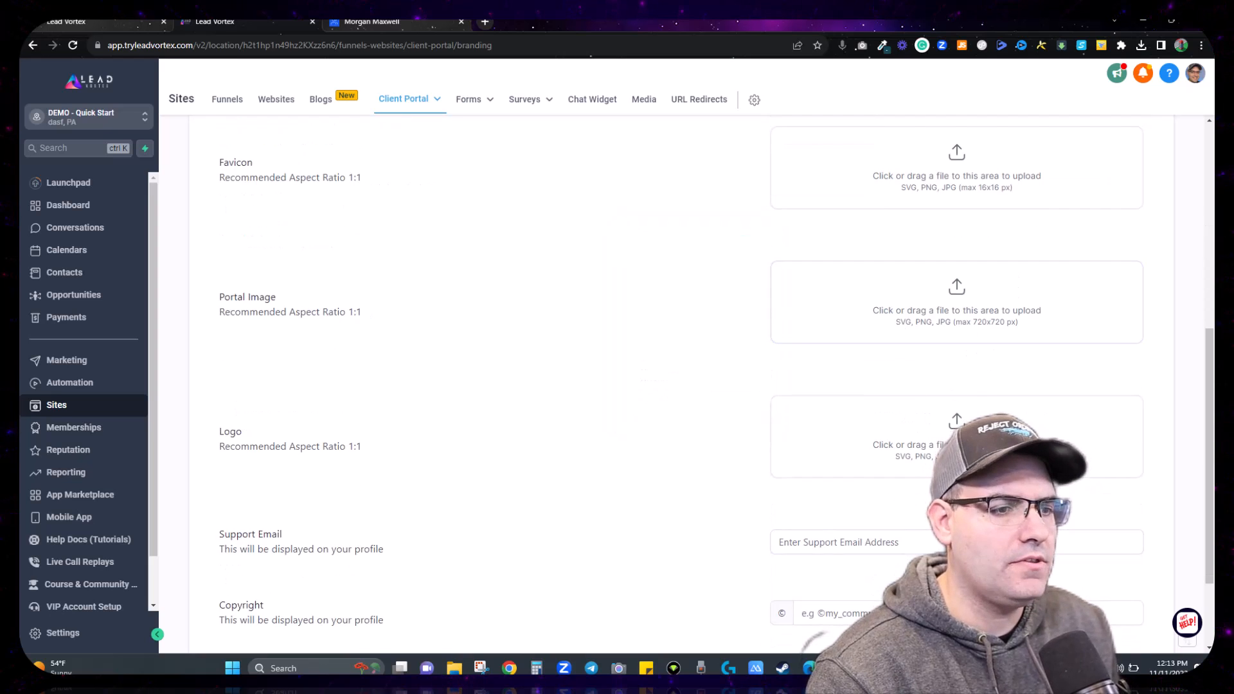
scroll(1107, 581, down, 2)
click(1126, 593)
click(395, 29)
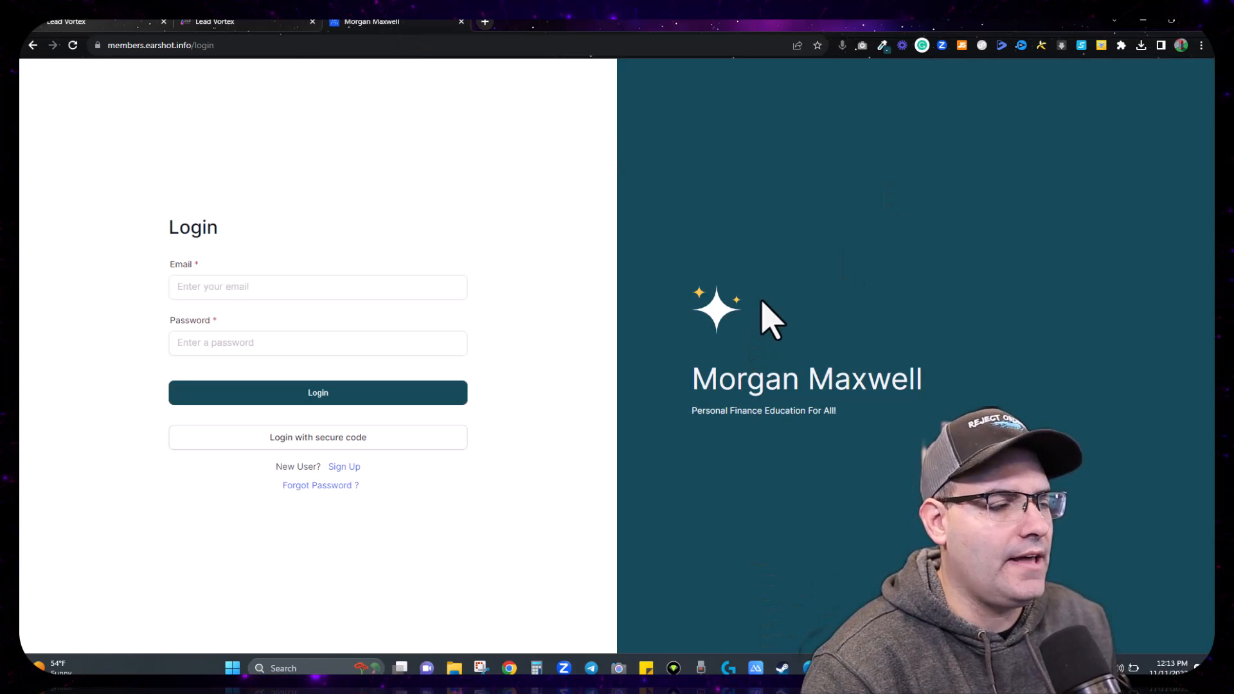
click(265, 25)
scroll(688, 269, up, 5)
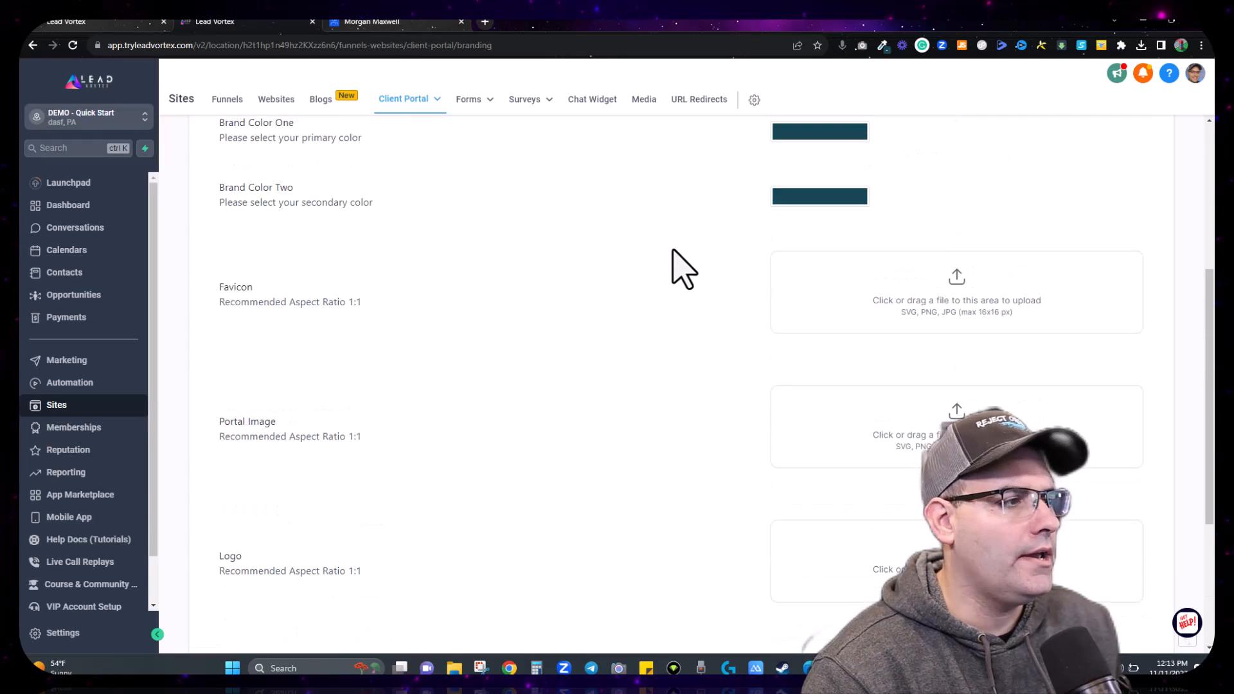
Step: Upload Demo Logo.png as the client portal favicon
scroll(526, 260, down, 1)
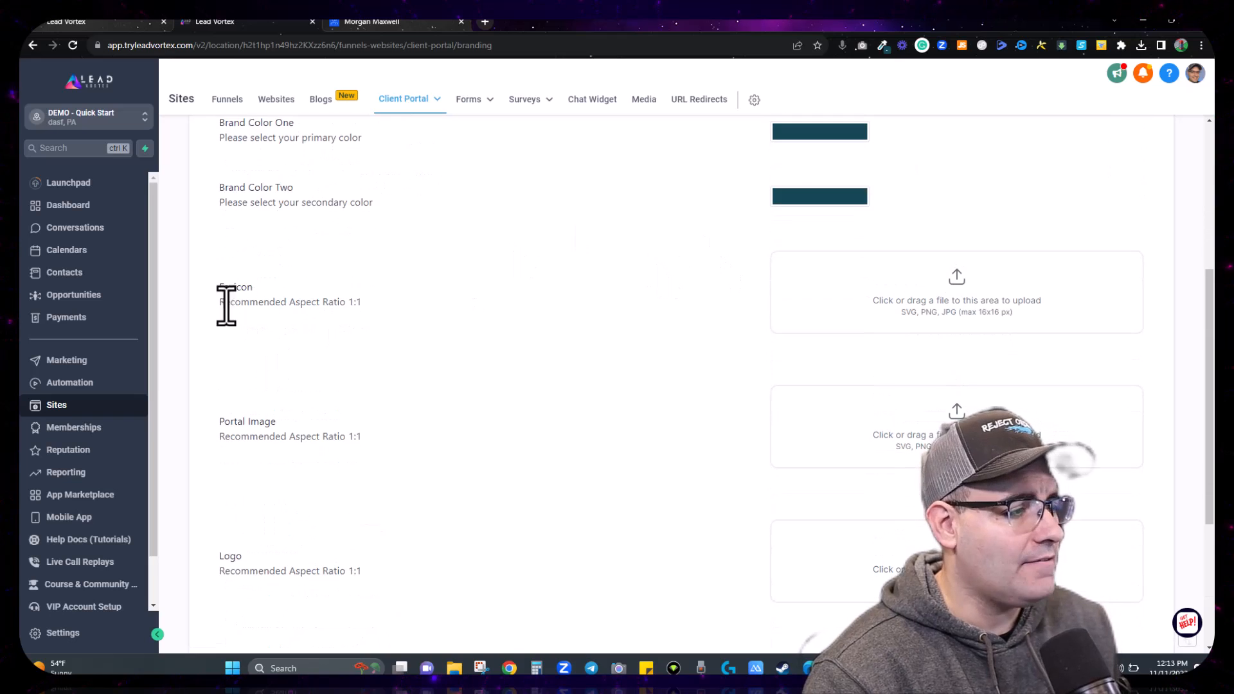
click(942, 309)
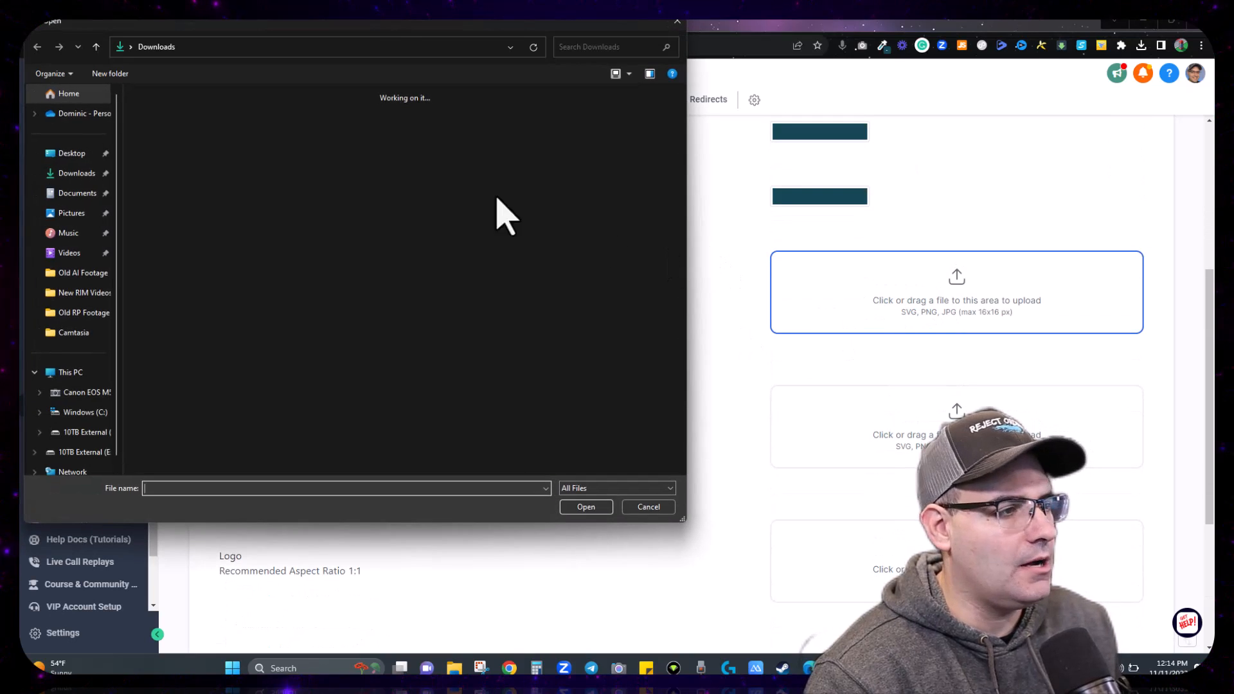
double_click(264, 122)
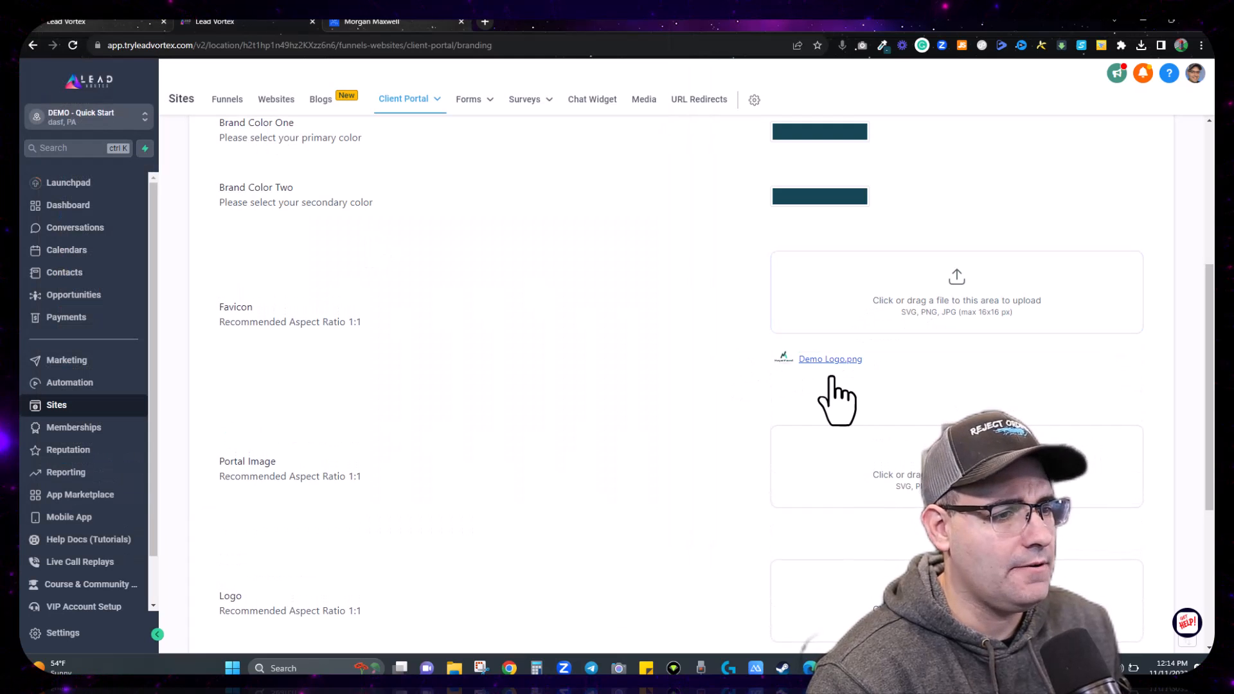
Step: Check the portal login page for the new favicon, then return to Branding
scroll(385, 360, down, 4)
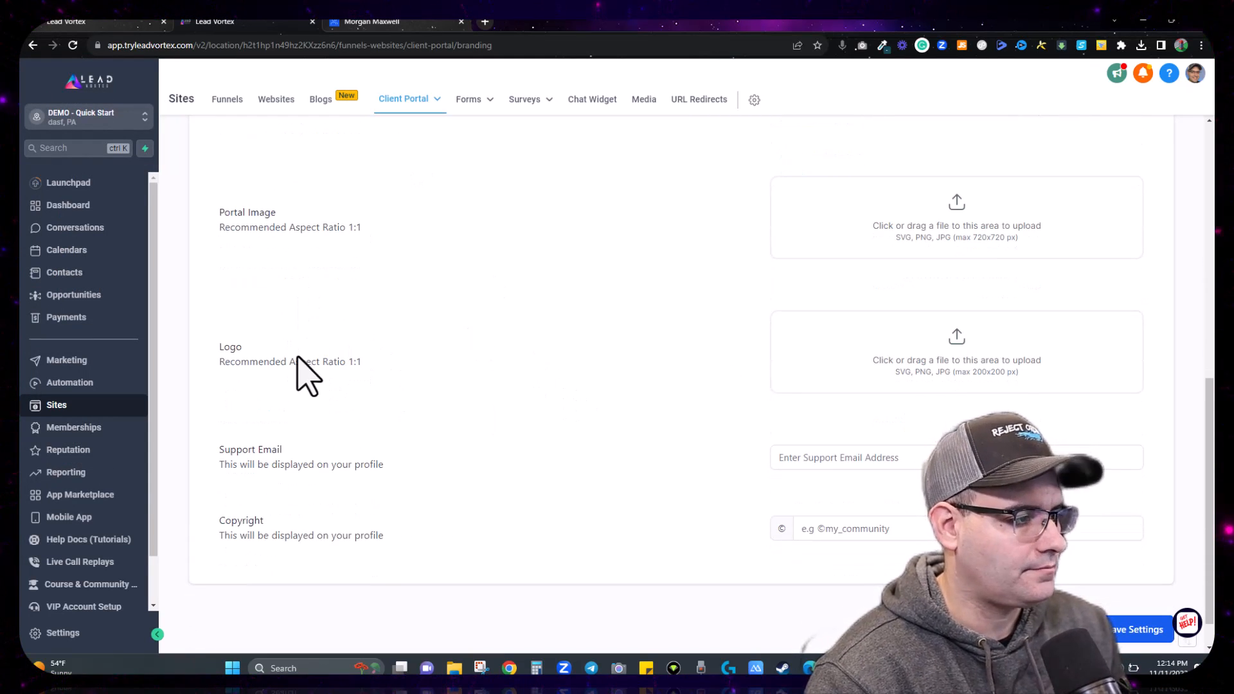
click(430, 23)
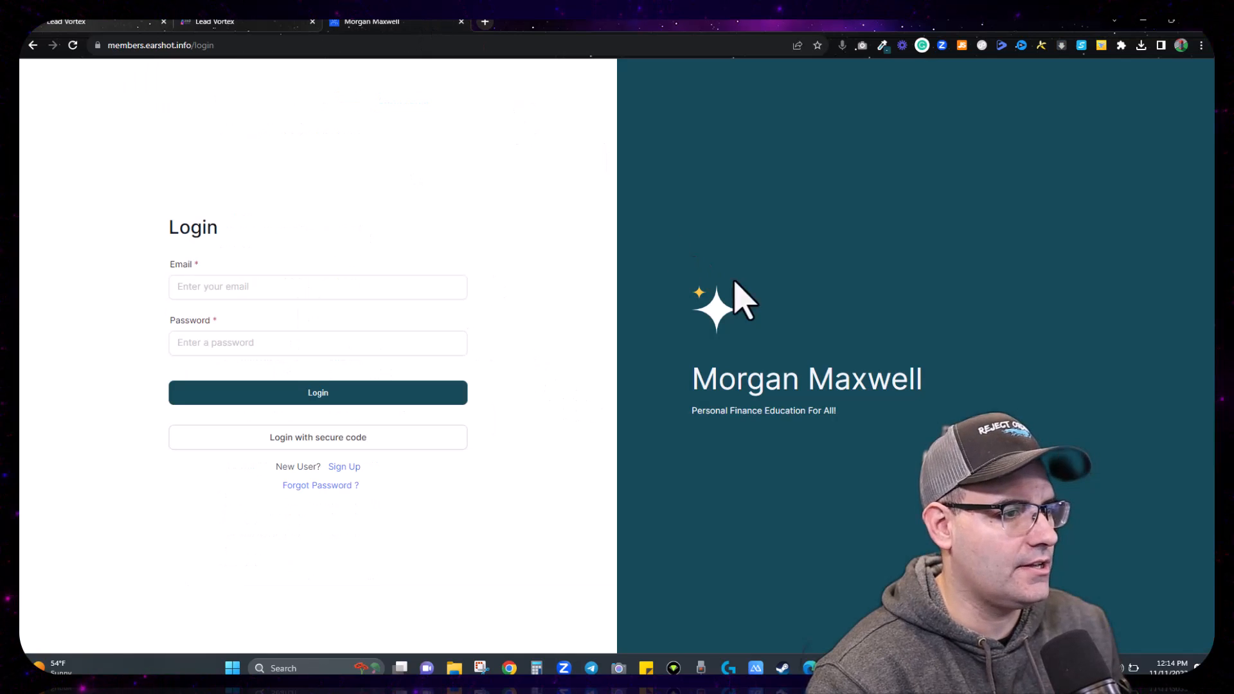
click(270, 23)
scroll(418, 331, up, 3)
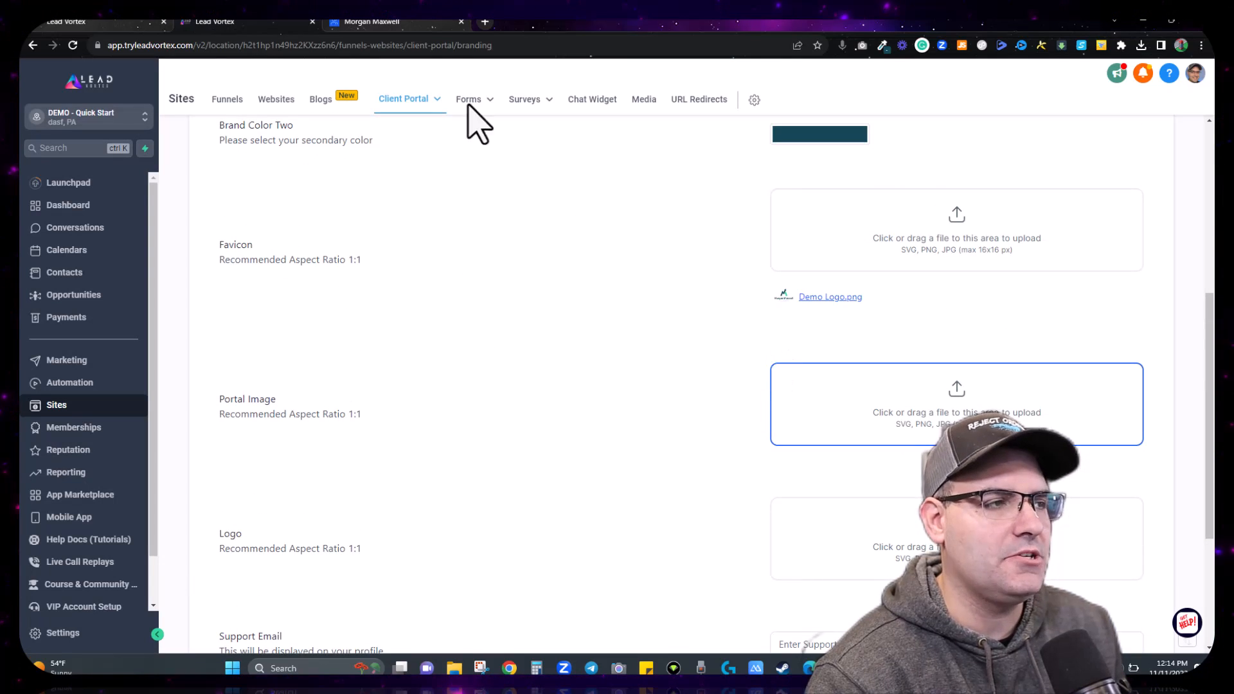
click(418, 24)
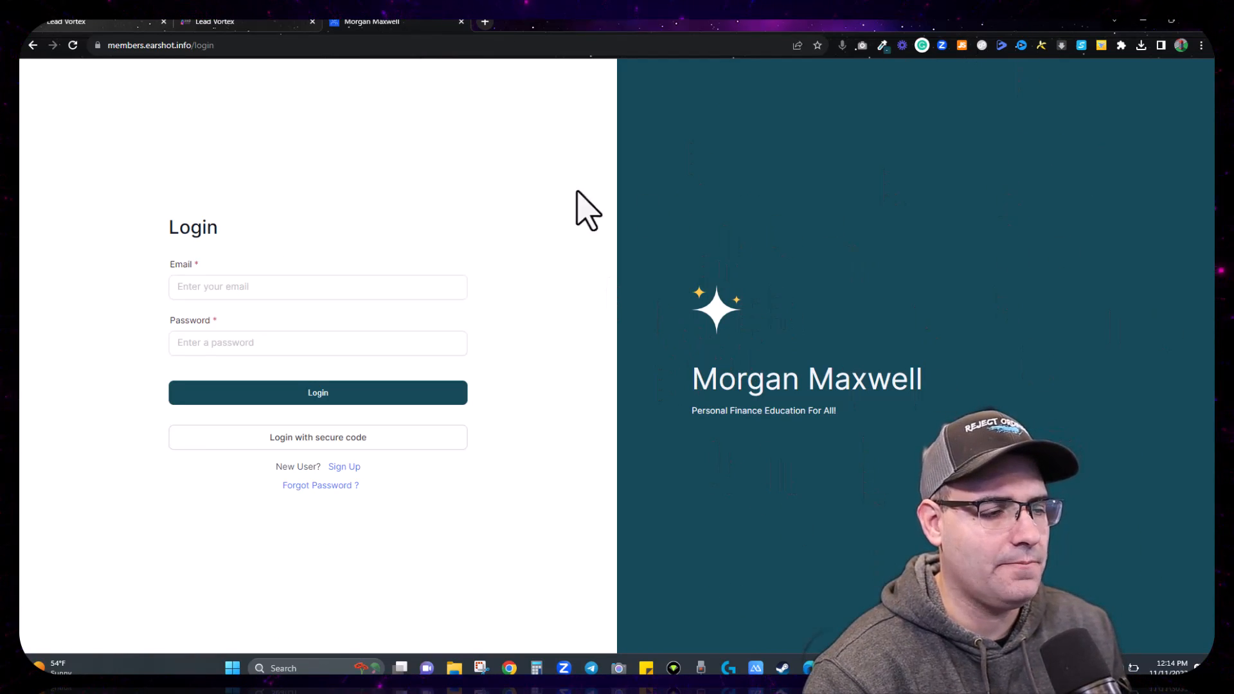
click(233, 23)
scroll(524, 309, down, 1)
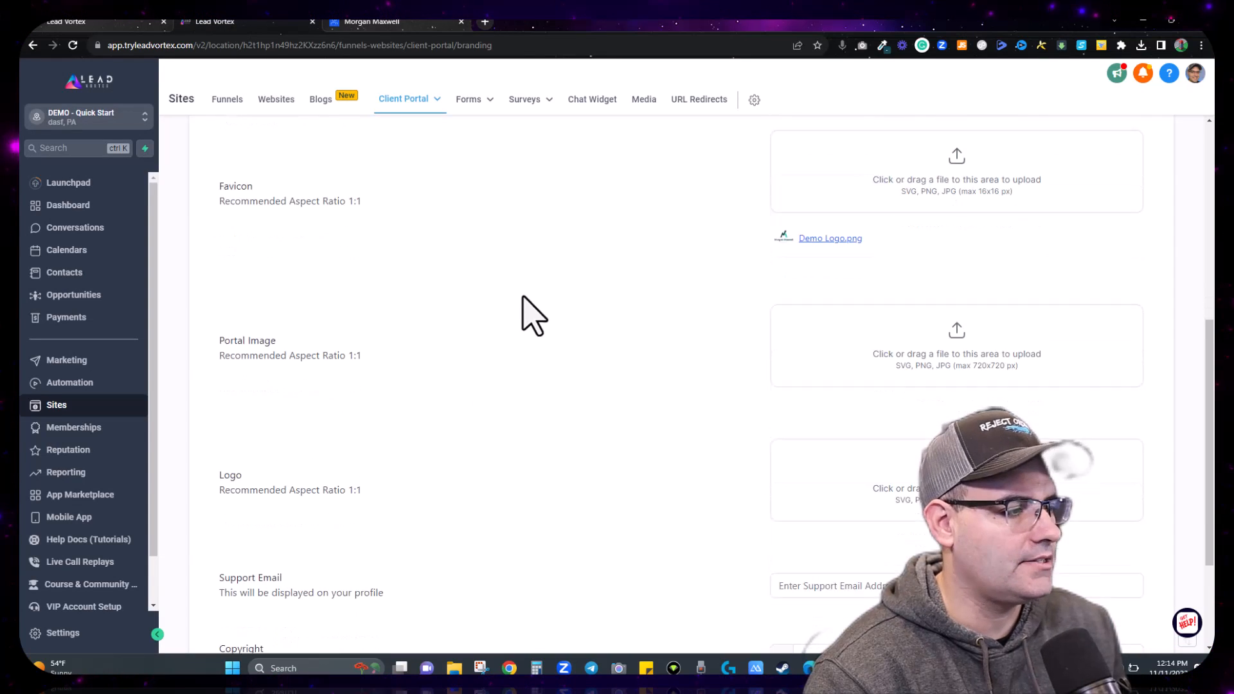
scroll(524, 312, down, 1)
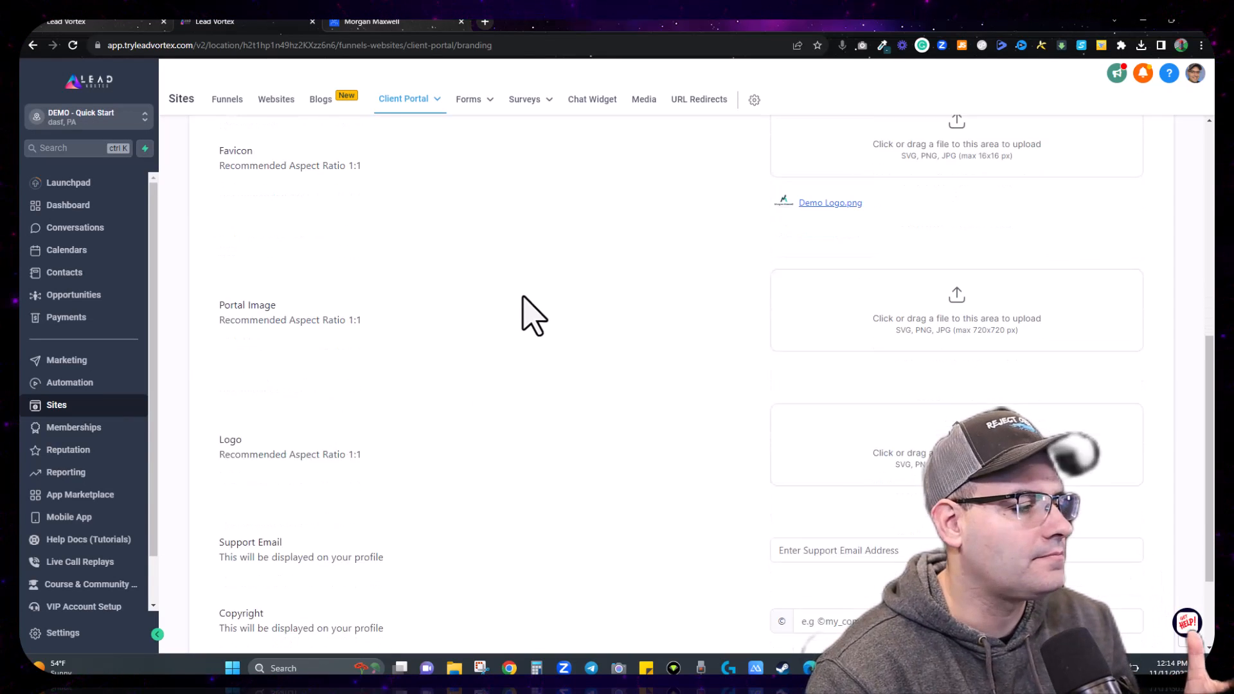
Step: Choose Demo Logo.png as the portal logo, save, and preview it on the login page
click(909, 444)
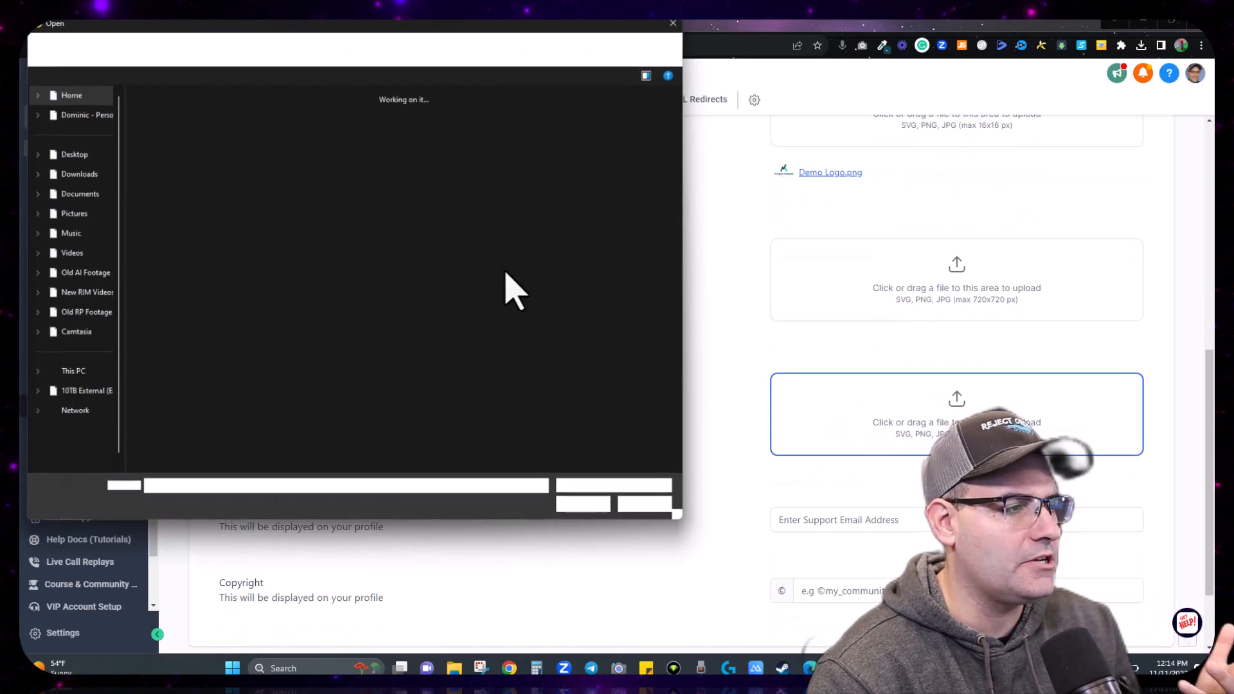
key(Escape)
click(1124, 600)
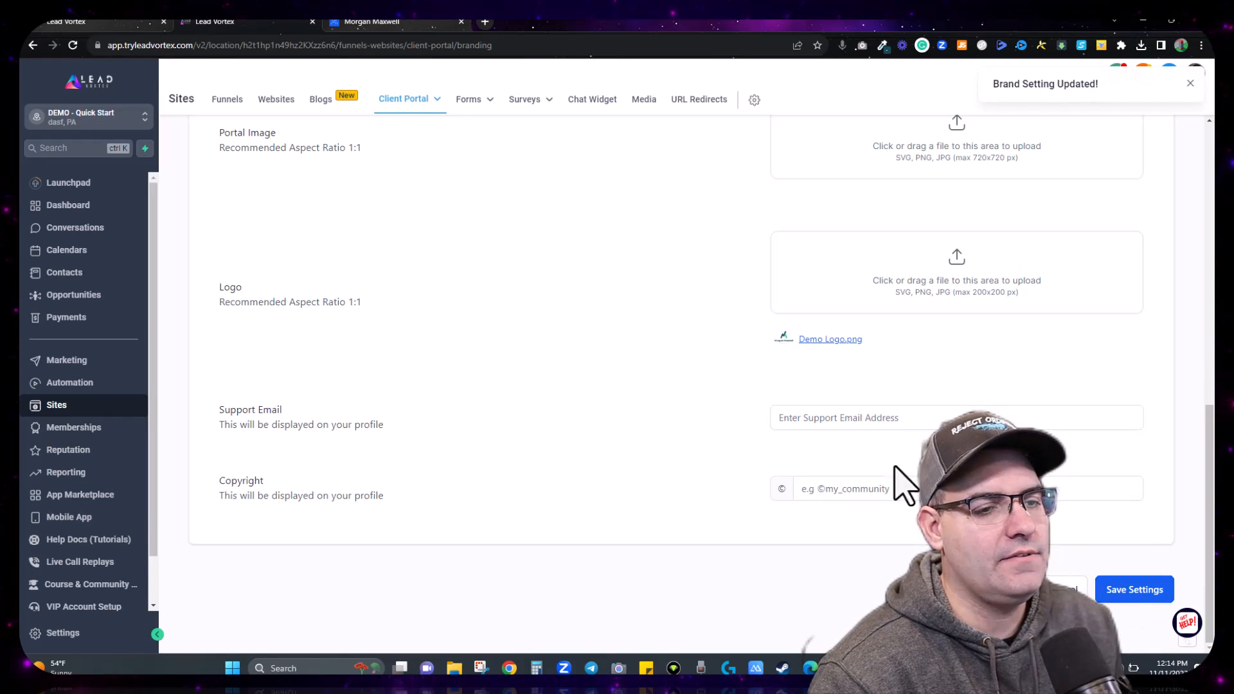
click(398, 25)
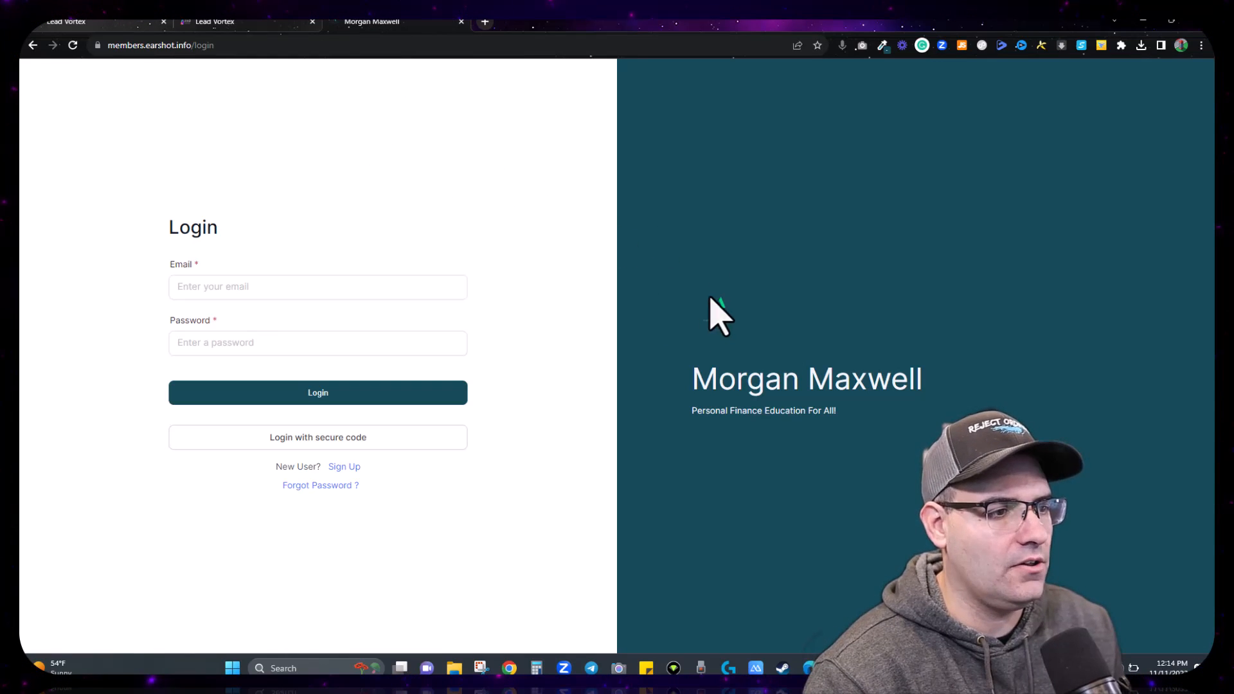
click(255, 21)
scroll(820, 377, up, 7)
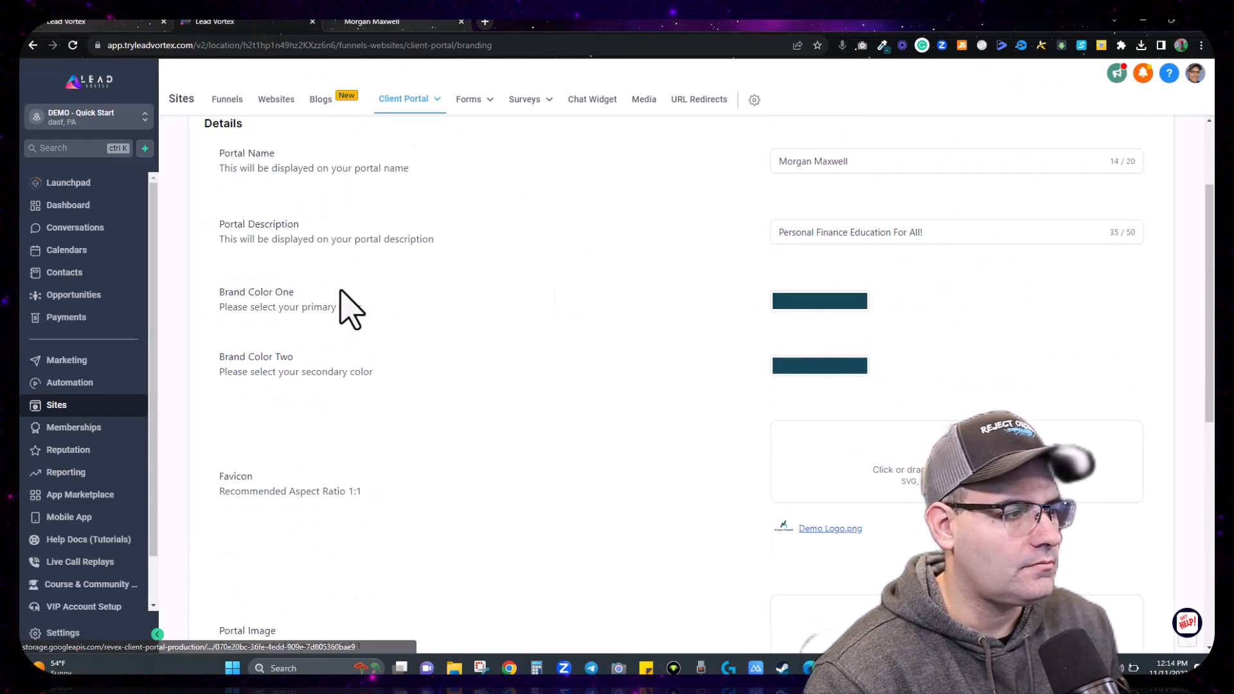
Step: Try dark grey and red shades for Brand Color One and Brand Color Two
click(820, 302)
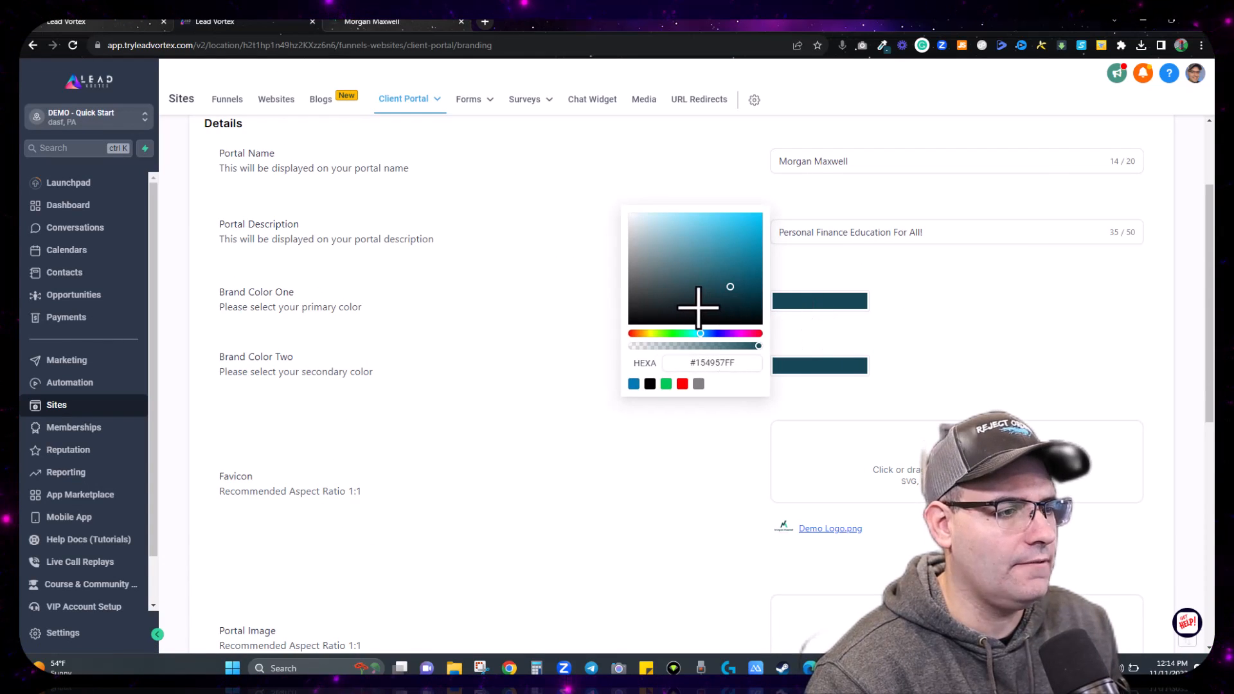
drag(698, 307, 628, 294)
drag(621, 304, 622, 305)
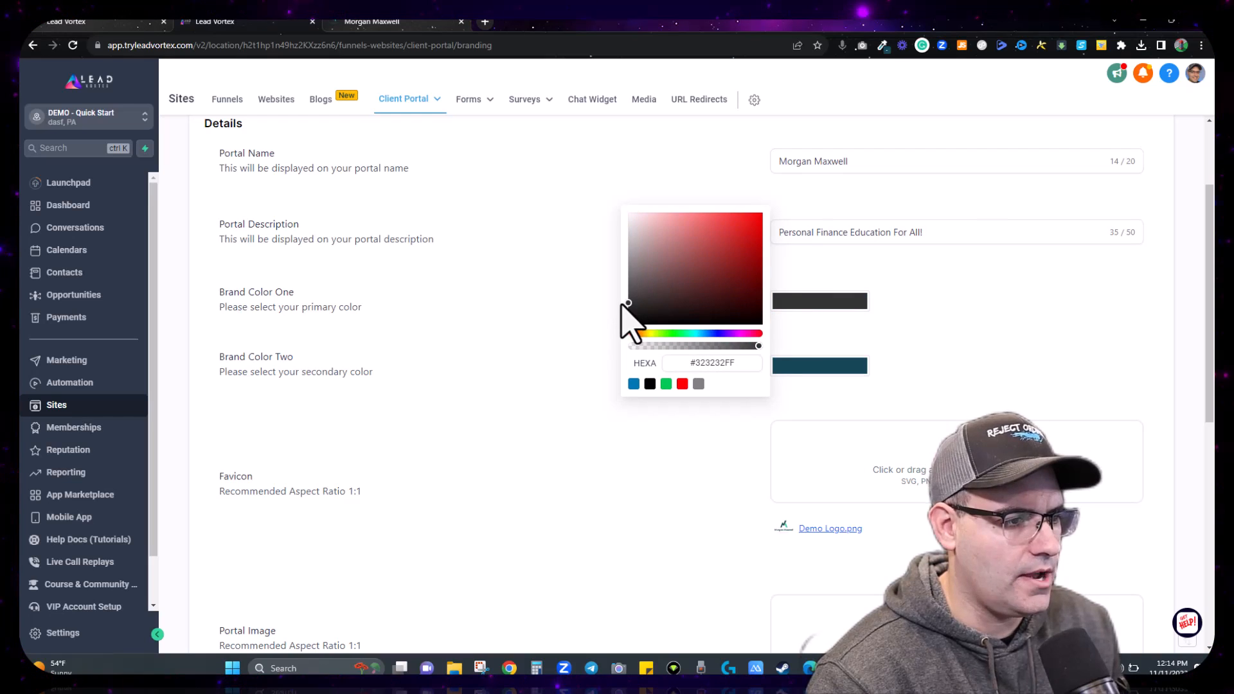
click(889, 344)
click(838, 369)
drag(651, 356, 614, 370)
click(736, 320)
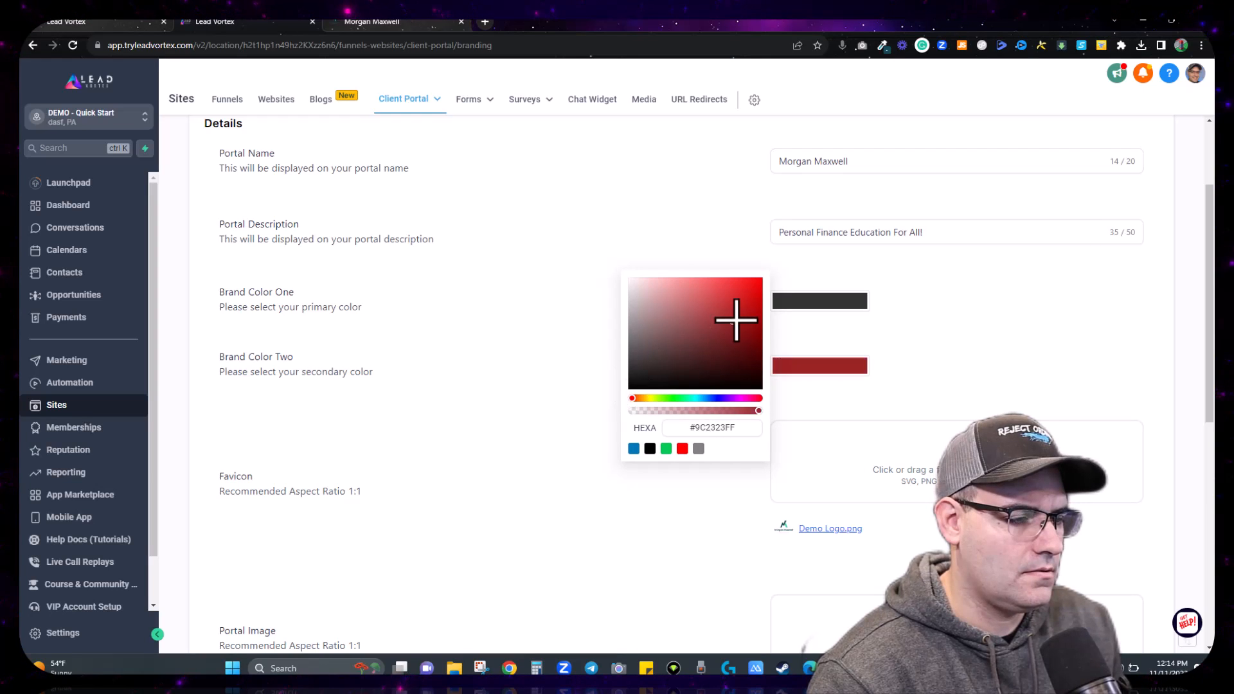
click(935, 338)
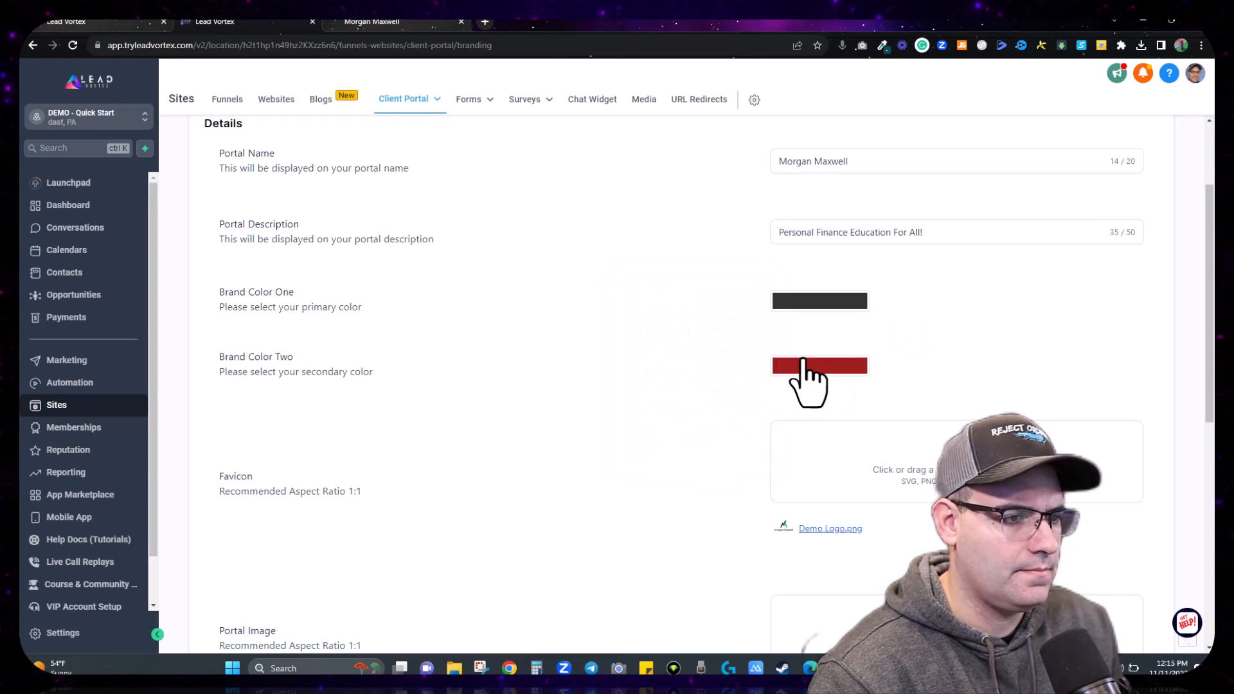
Step: Set Brand Color Two to the saved green 05cd86 from ColorZilla's colour history
click(805, 365)
click(725, 428)
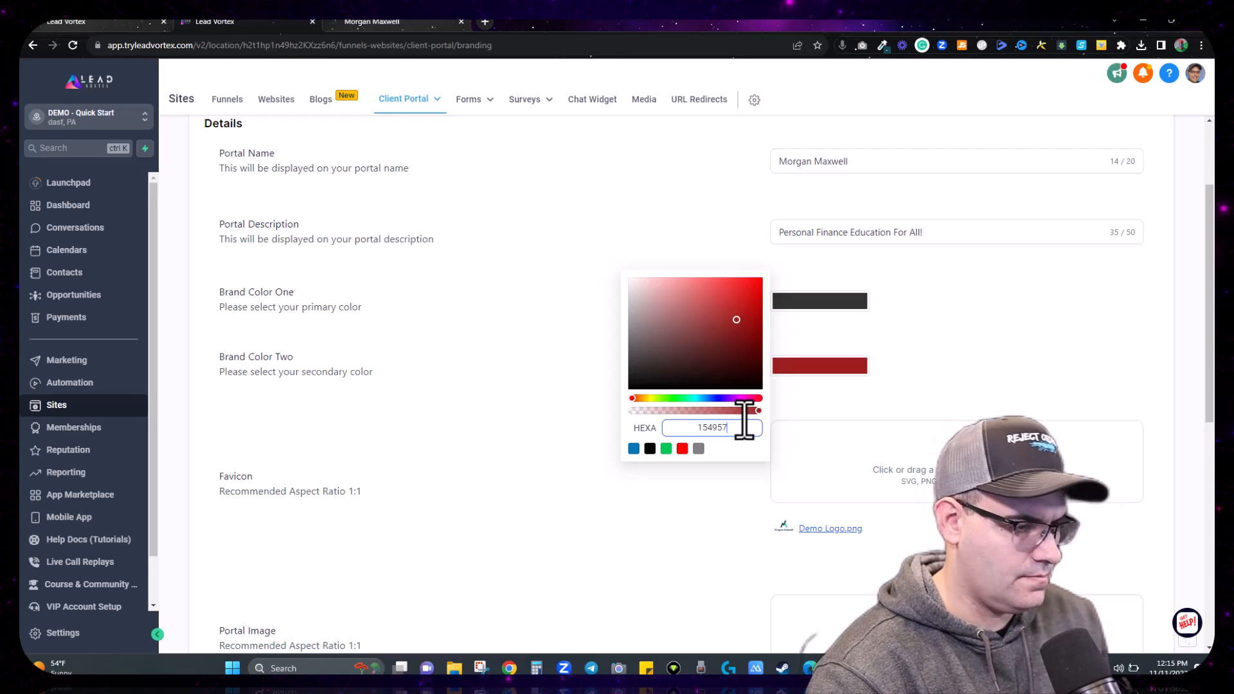
key(Return)
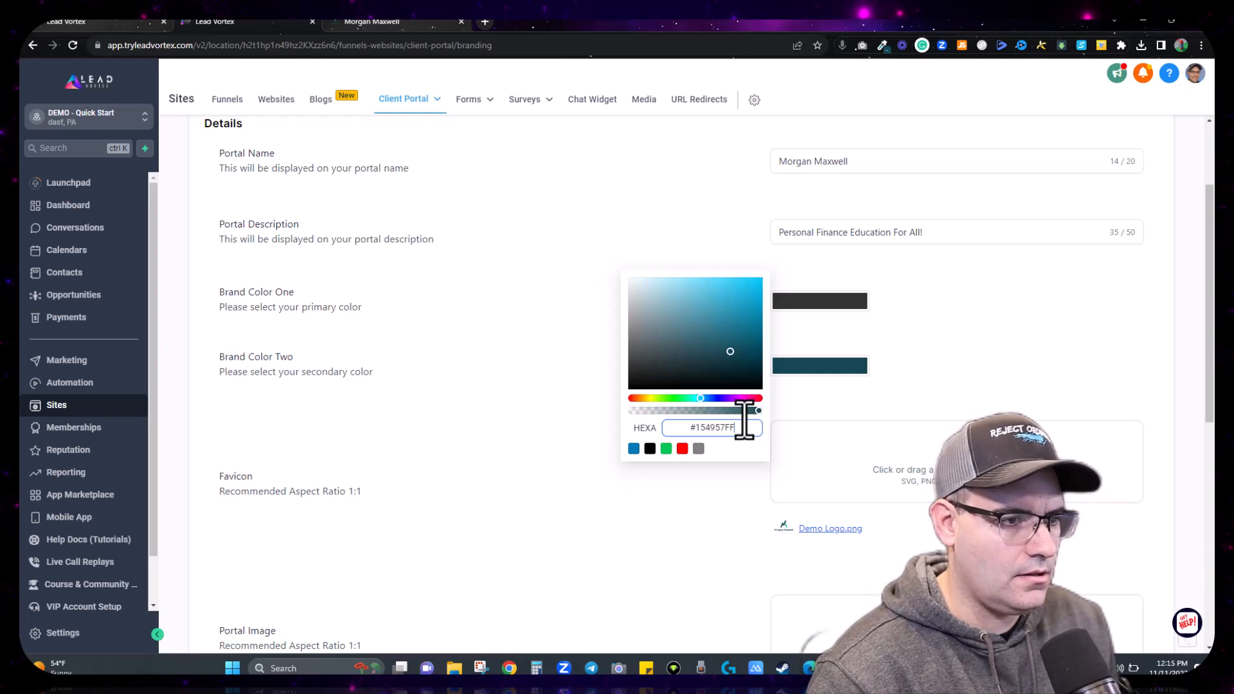
click(882, 45)
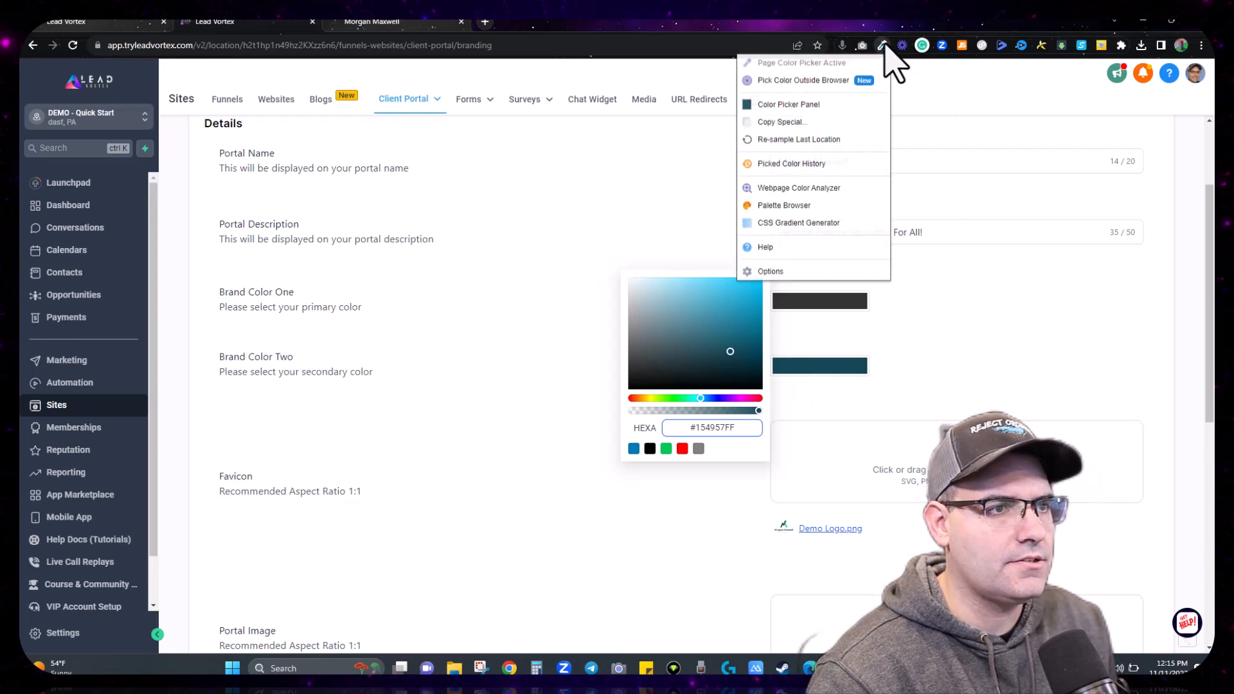
click(799, 123)
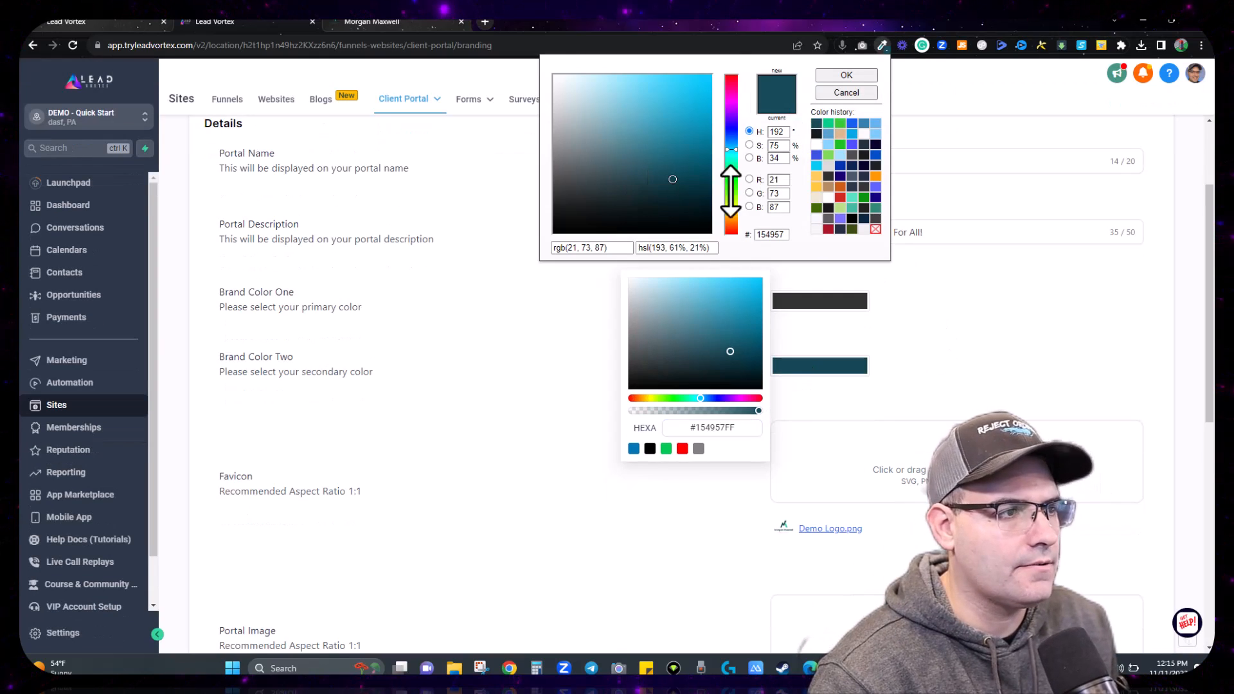
click(828, 123)
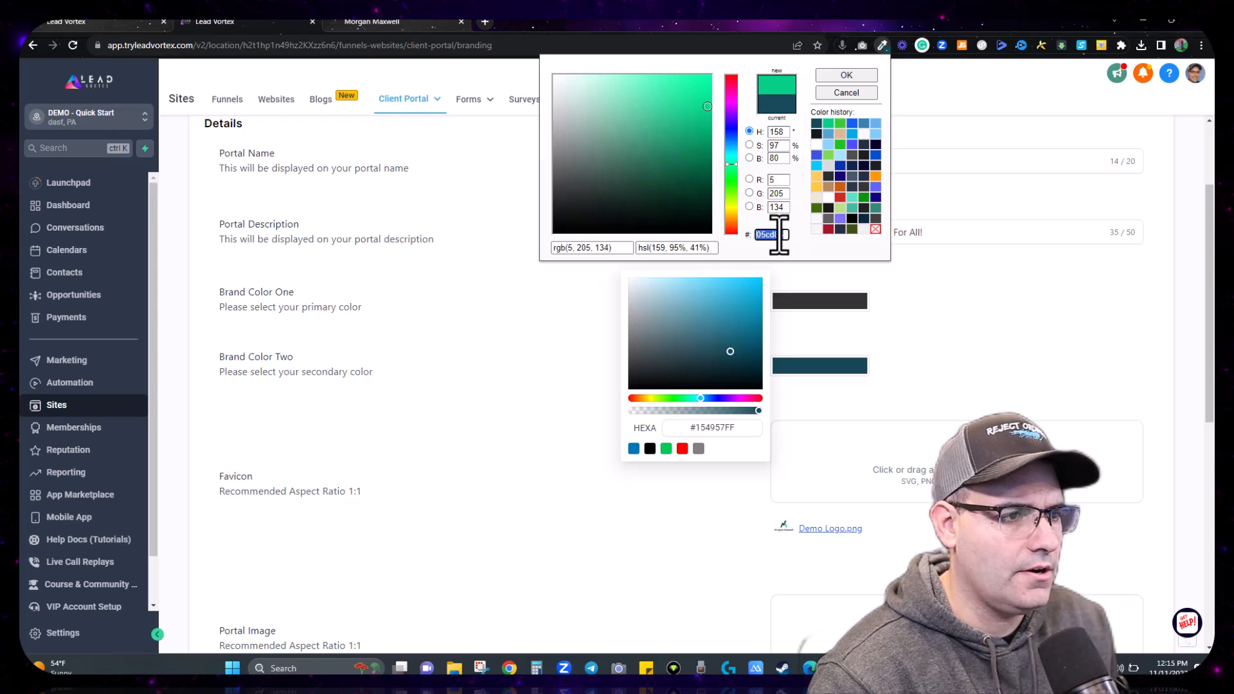
triple_click(700, 427)
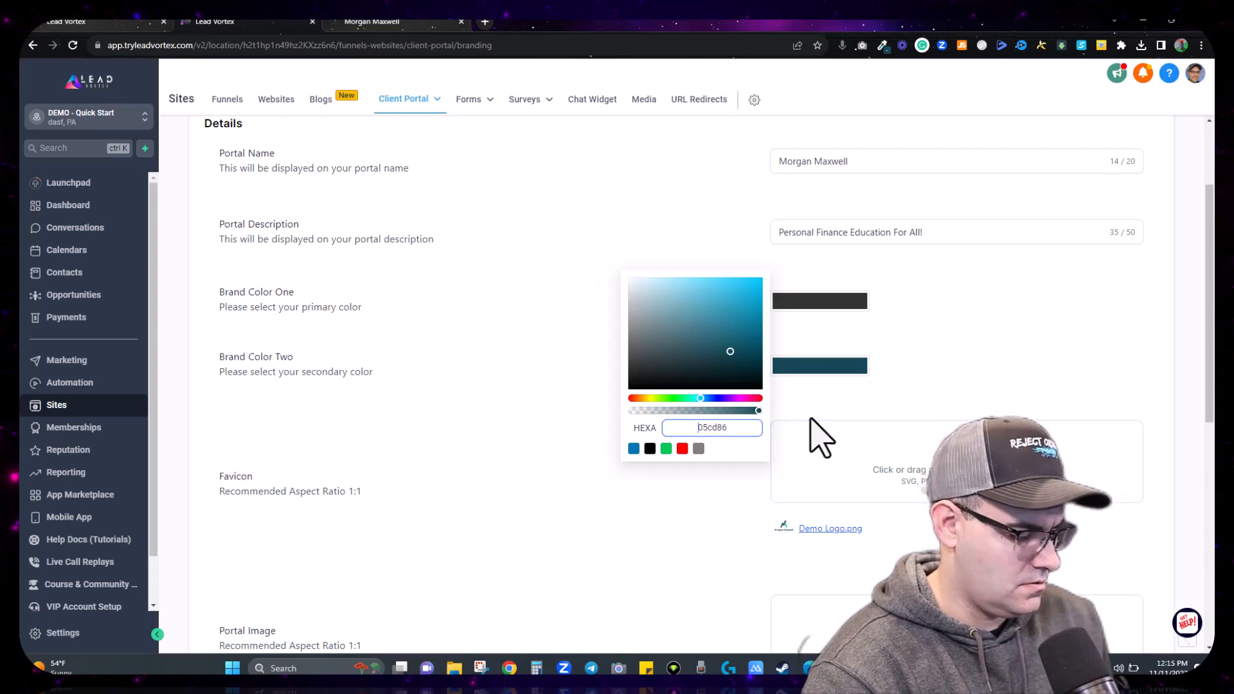
click(937, 392)
Step: Save the branding settings and preview the portal login page
scroll(945, 418, down, 5)
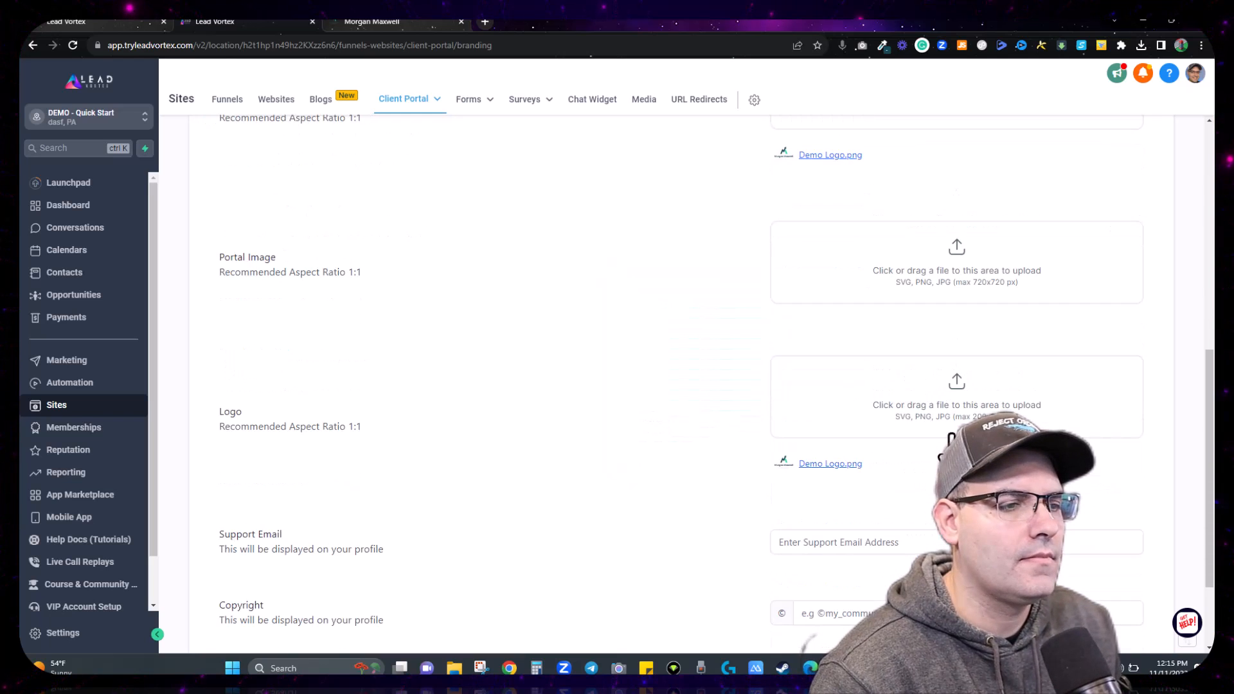
scroll(951, 441, down, 2)
click(1096, 588)
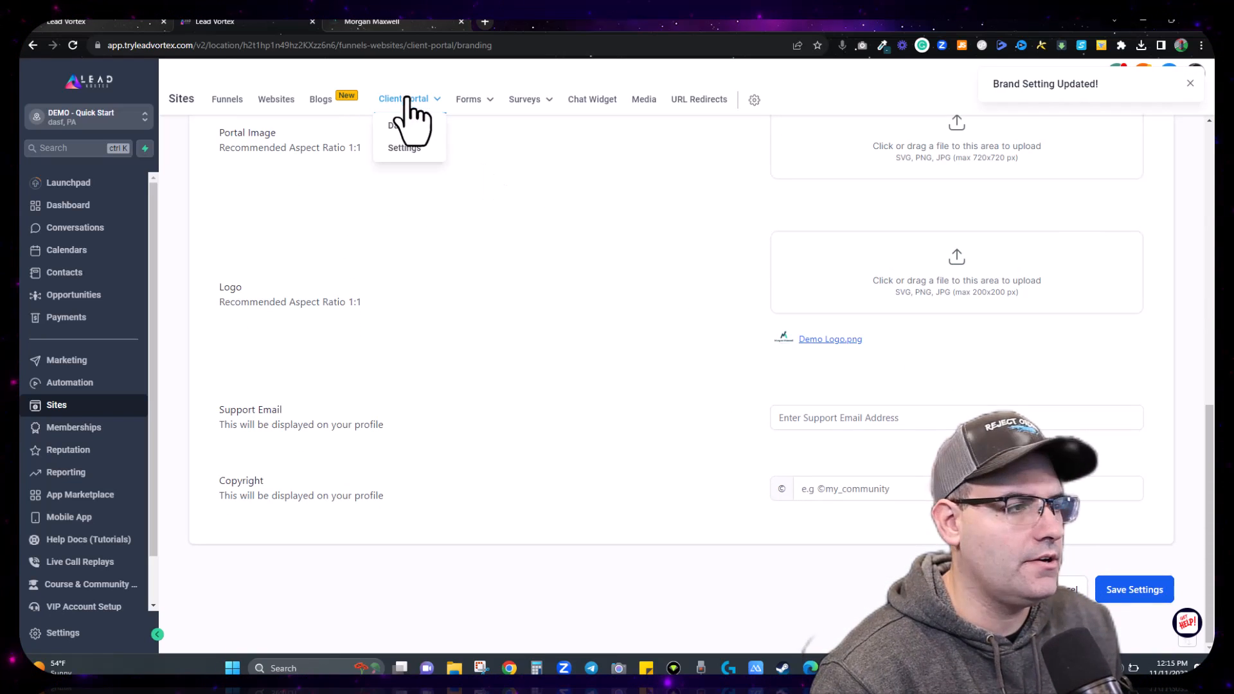
click(373, 24)
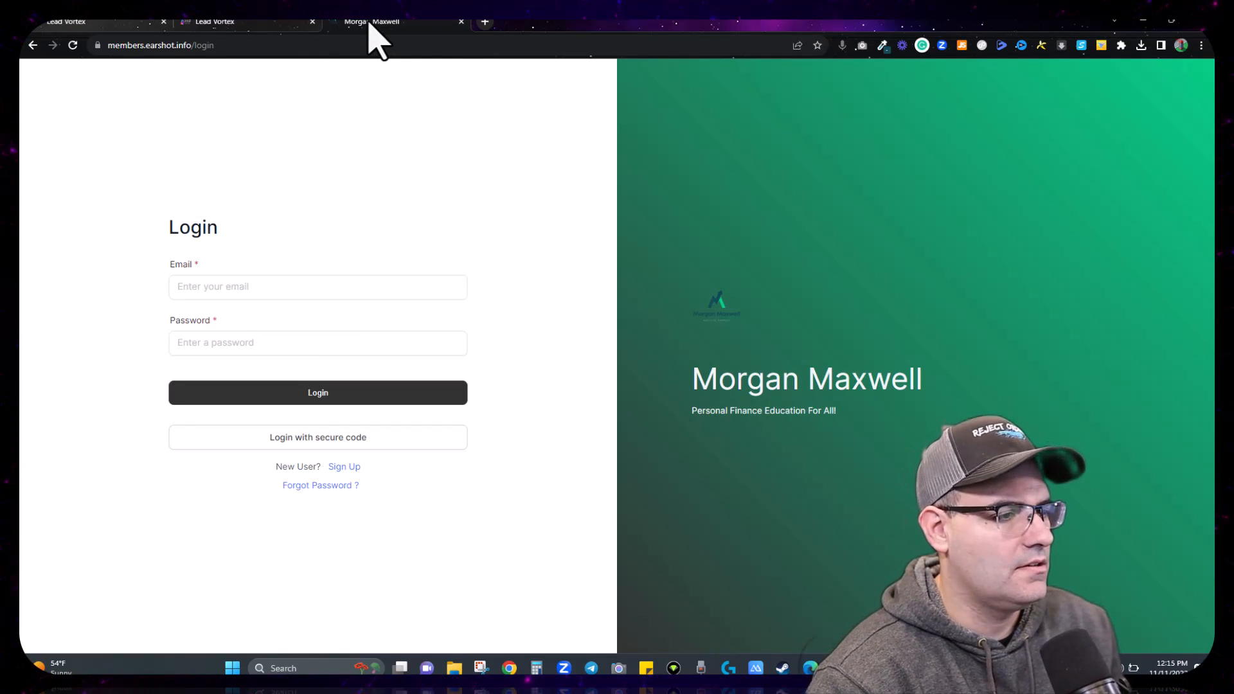
Step: Copy the green #05CD86 from Brand Color Two into Brand Color One
click(235, 26)
scroll(862, 295, up, 9)
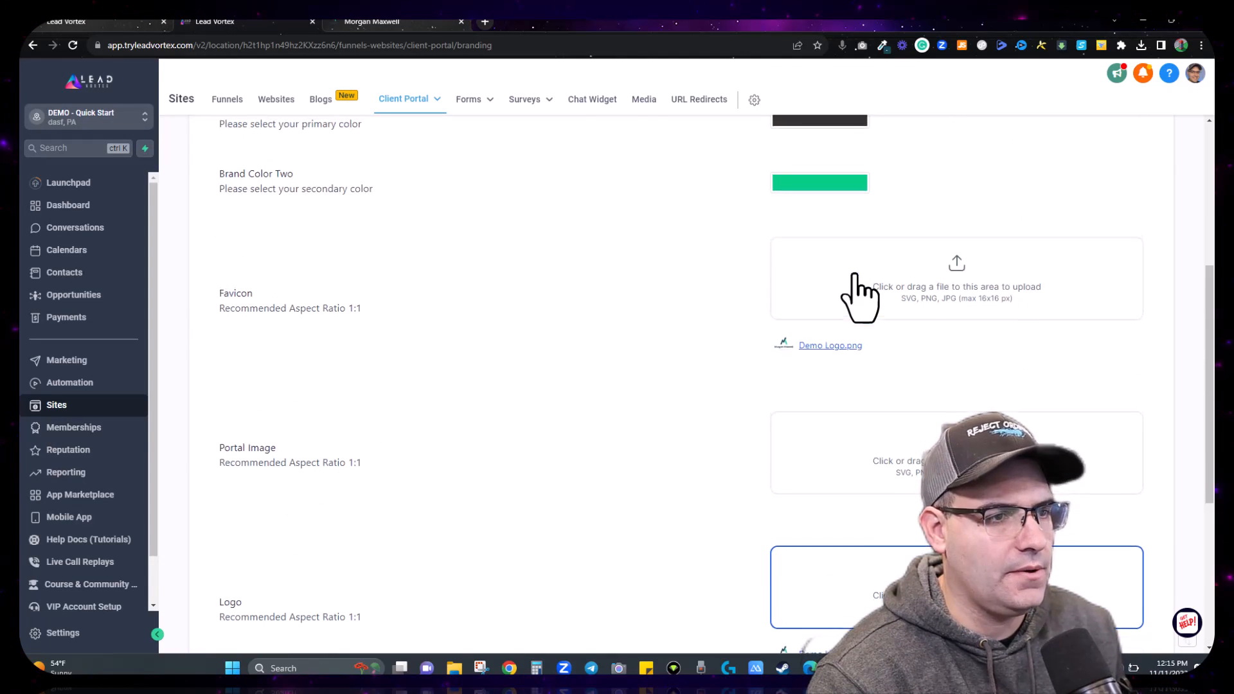
click(841, 429)
double_click(726, 490)
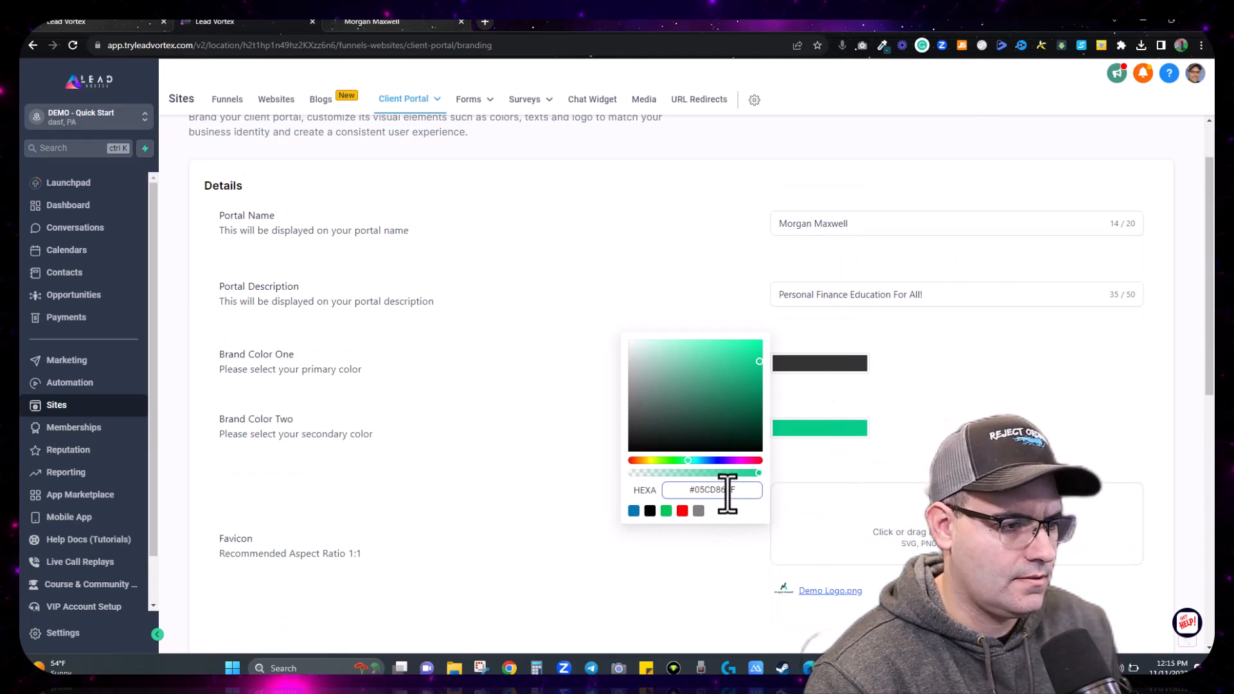
click(831, 369)
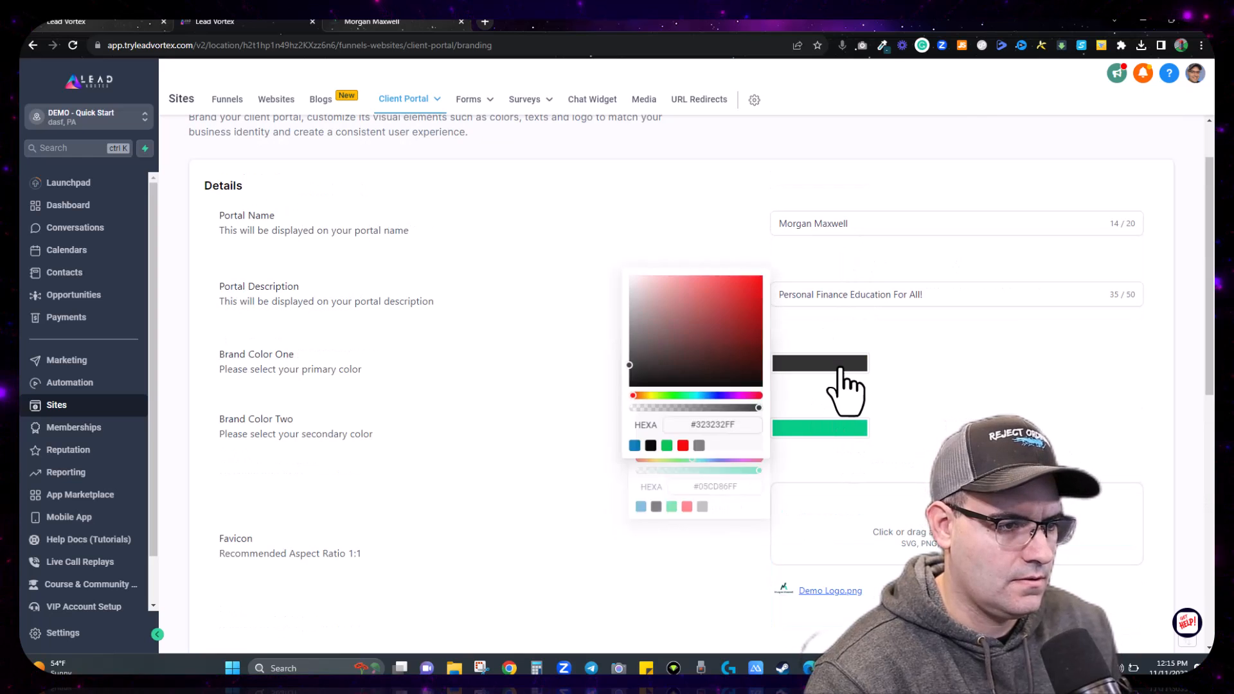
click(834, 427)
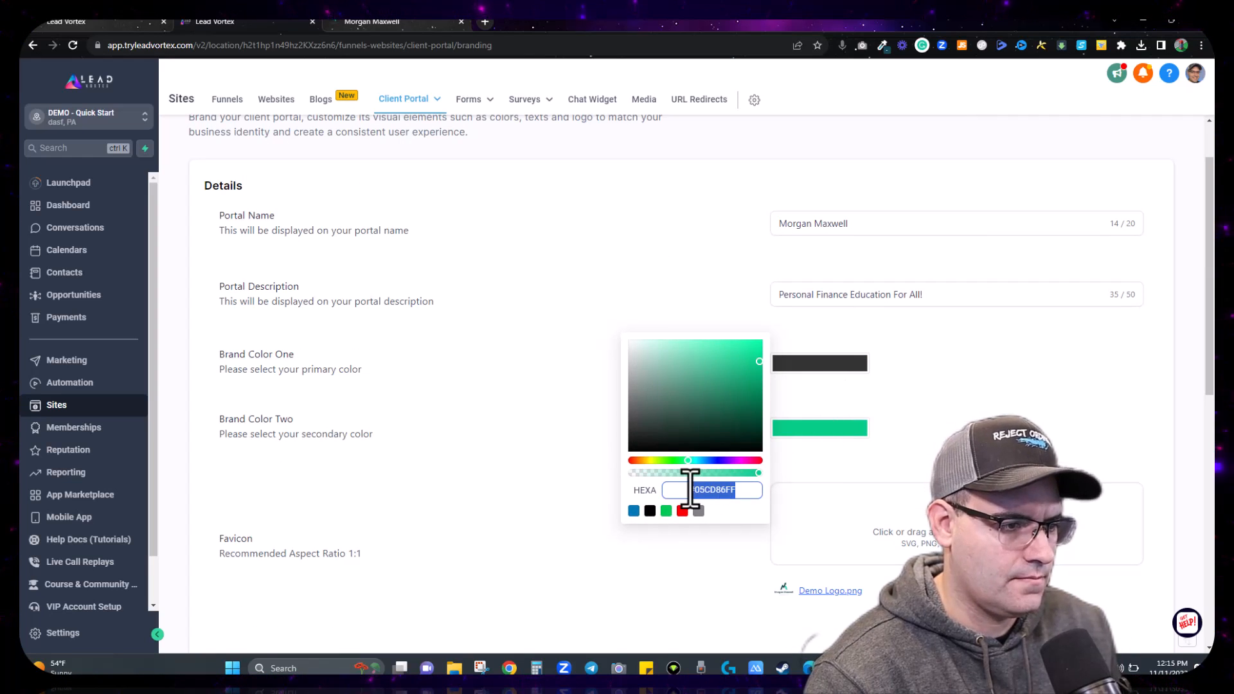
click(834, 365)
double_click(716, 425)
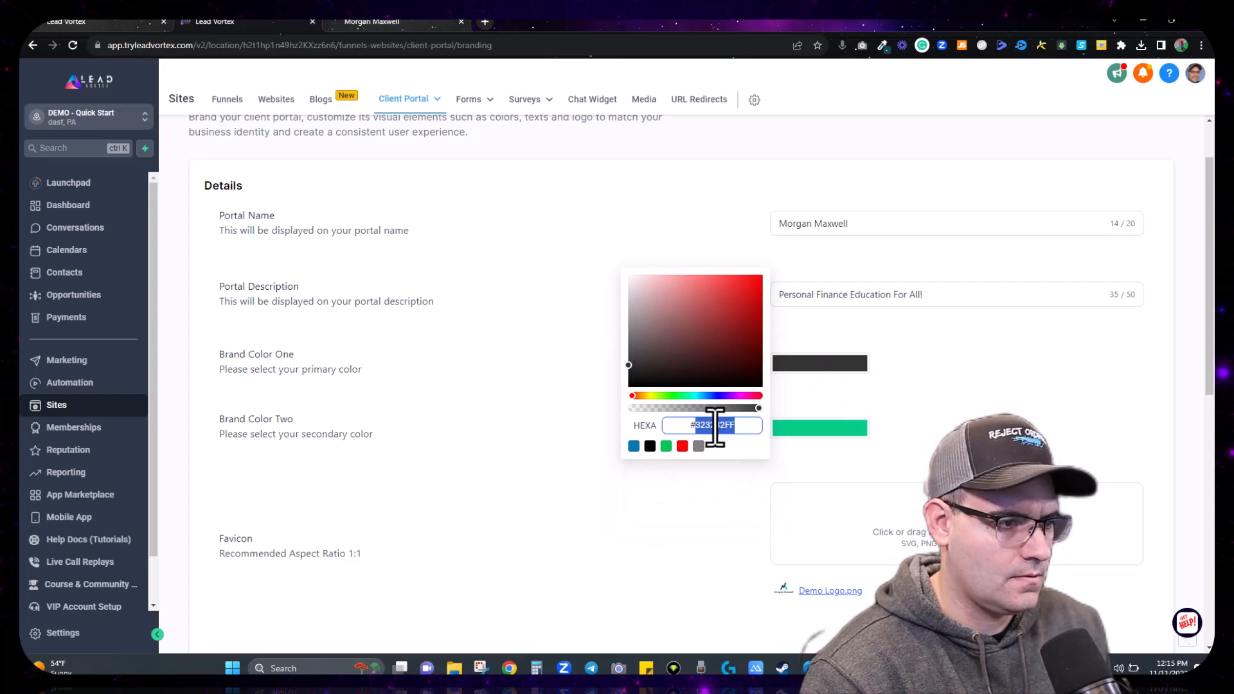
text(#05CD86FF)
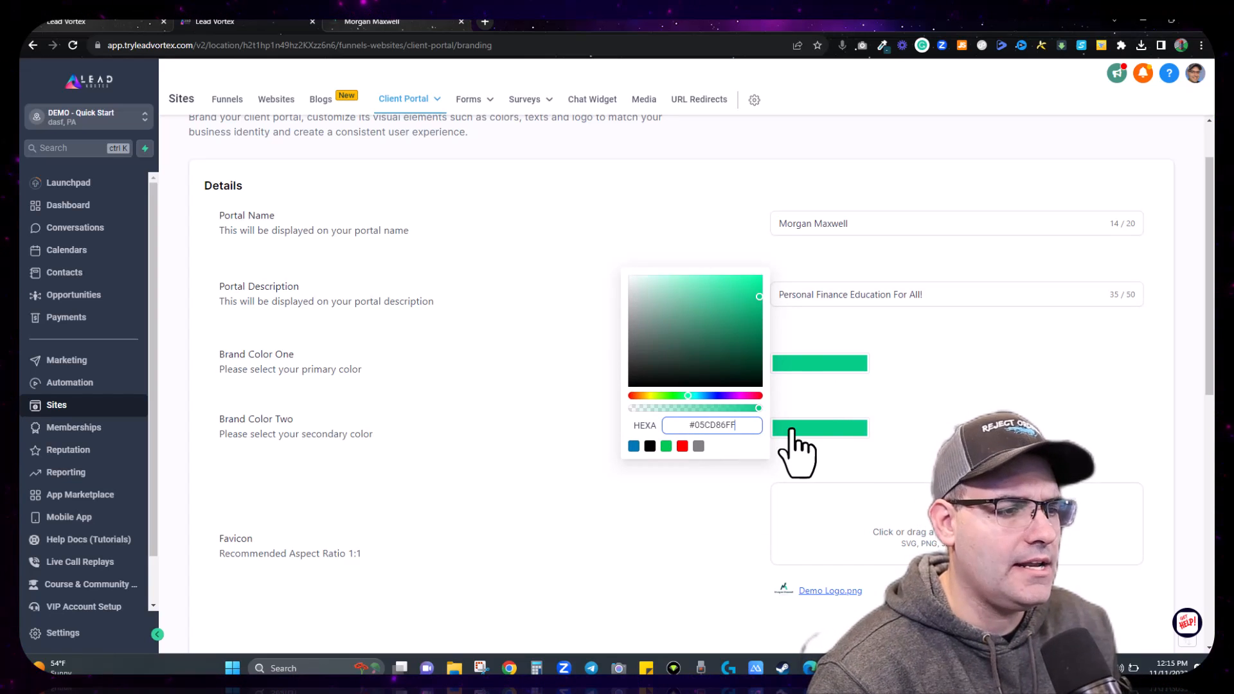
Step: Set Brand Color Two to dark grey #323232, save, and confirm the green login button
click(851, 432)
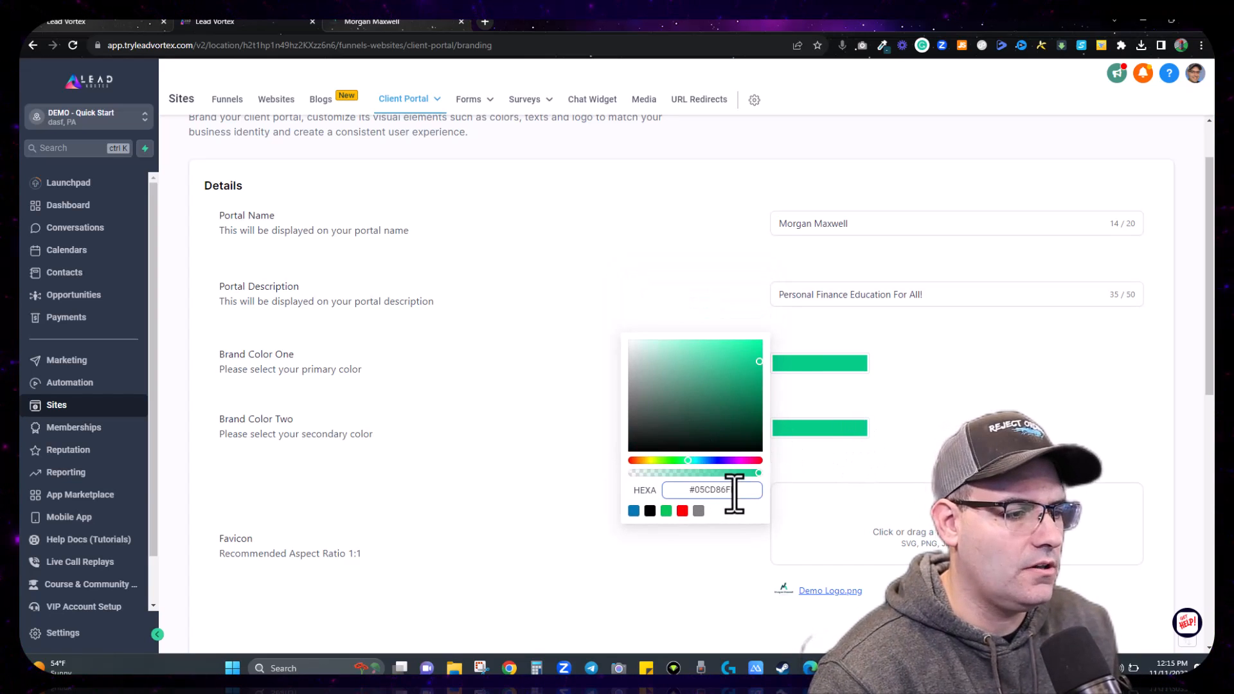
drag(734, 494, 695, 494)
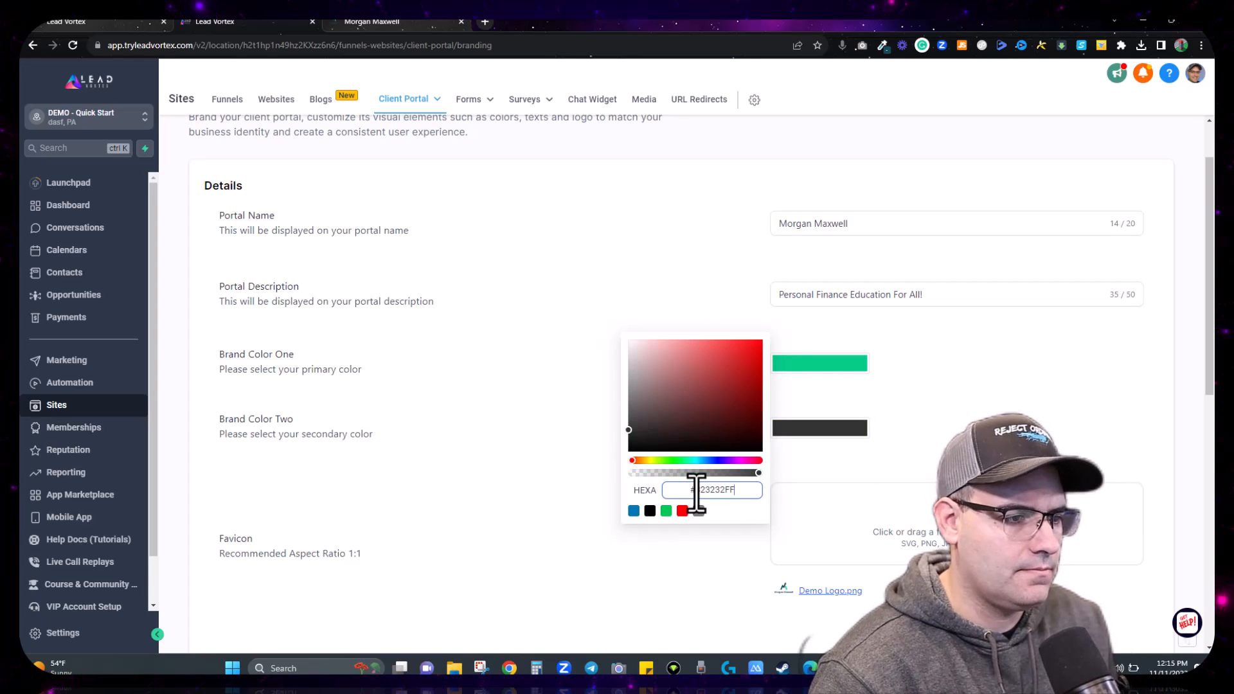
click(1046, 427)
scroll(1044, 421, down, 5)
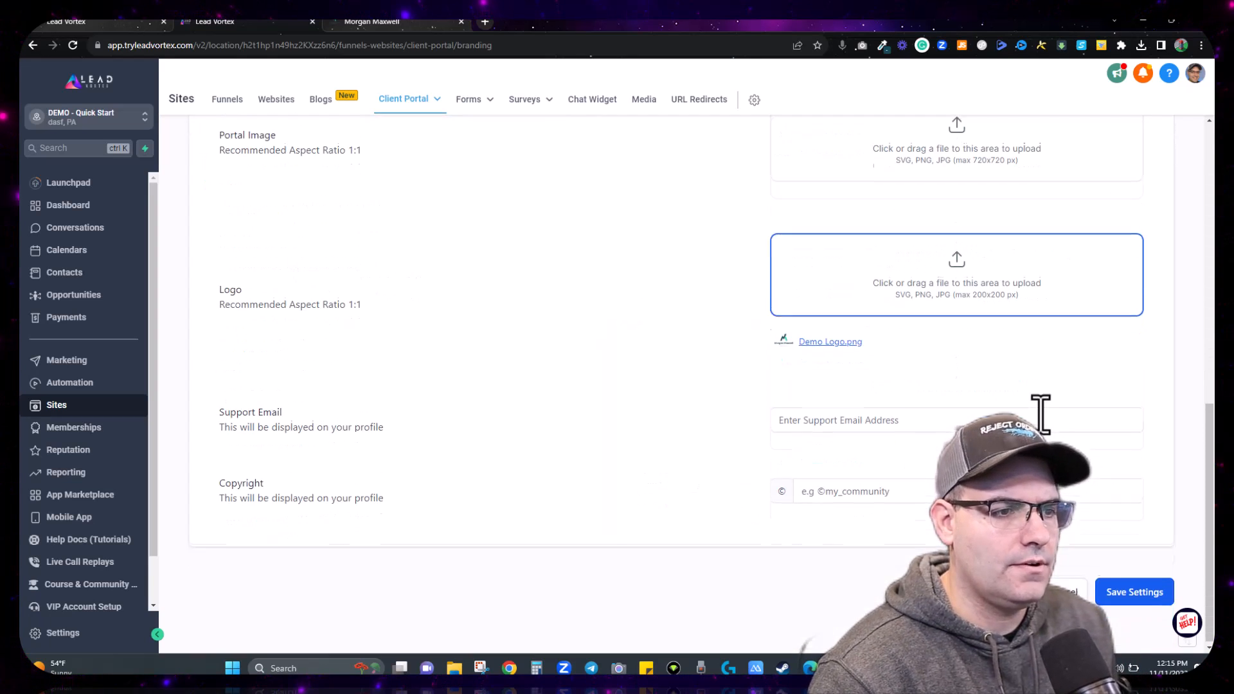
click(1128, 589)
click(386, 25)
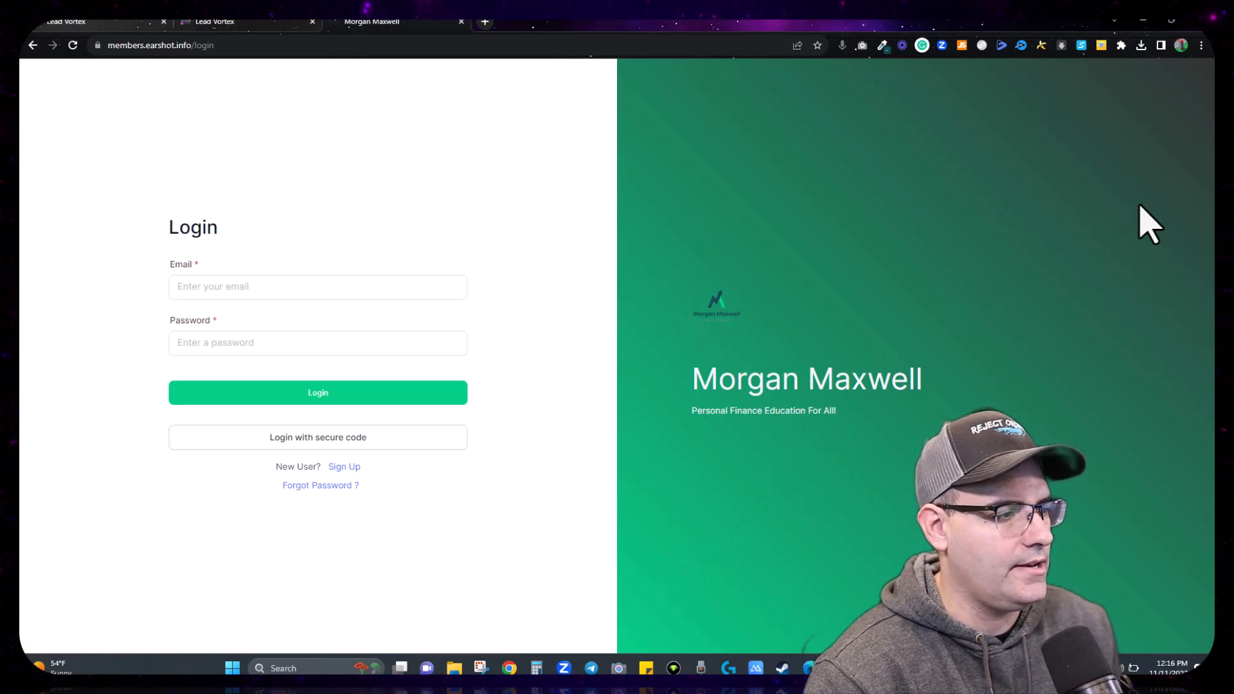
click(257, 23)
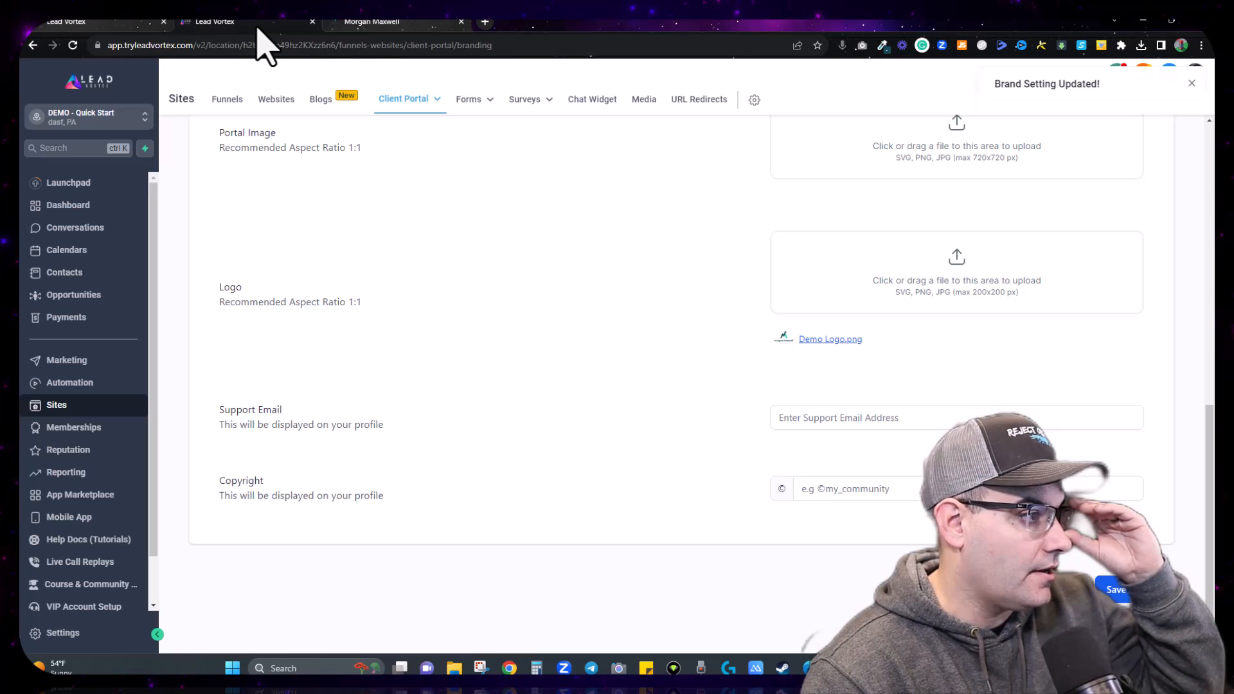
scroll(689, 317, up, 6)
scroll(753, 339, down, 5)
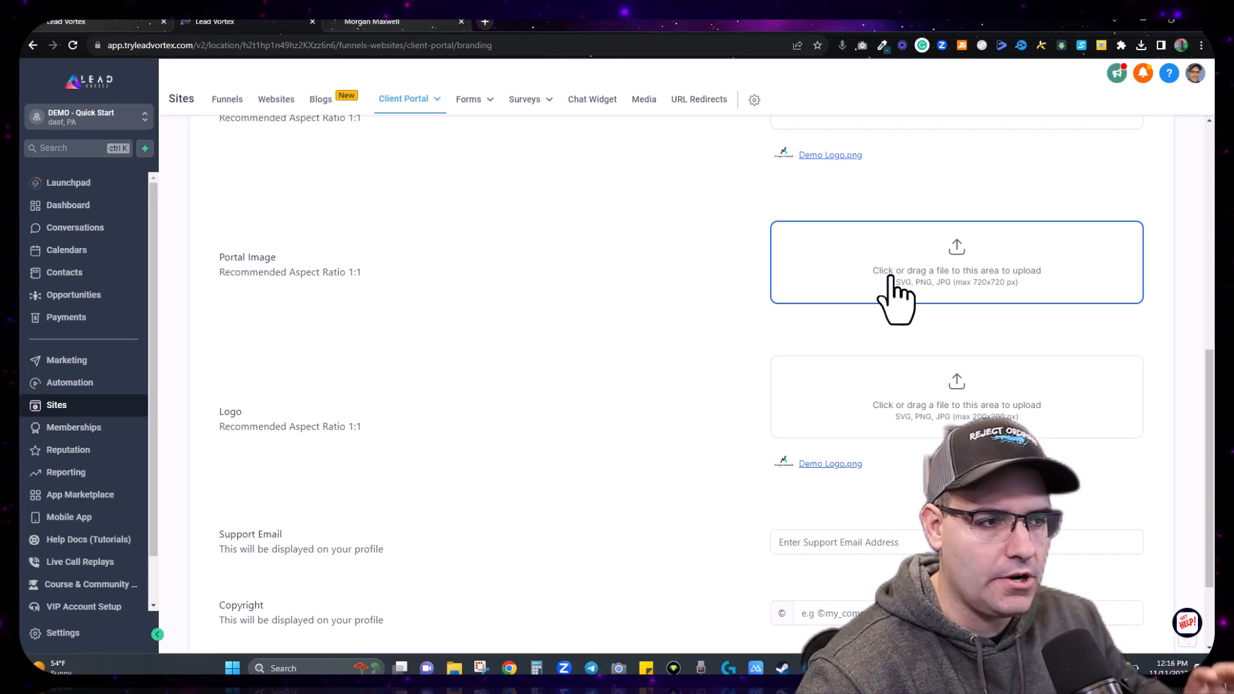
scroll(898, 295, down, 2)
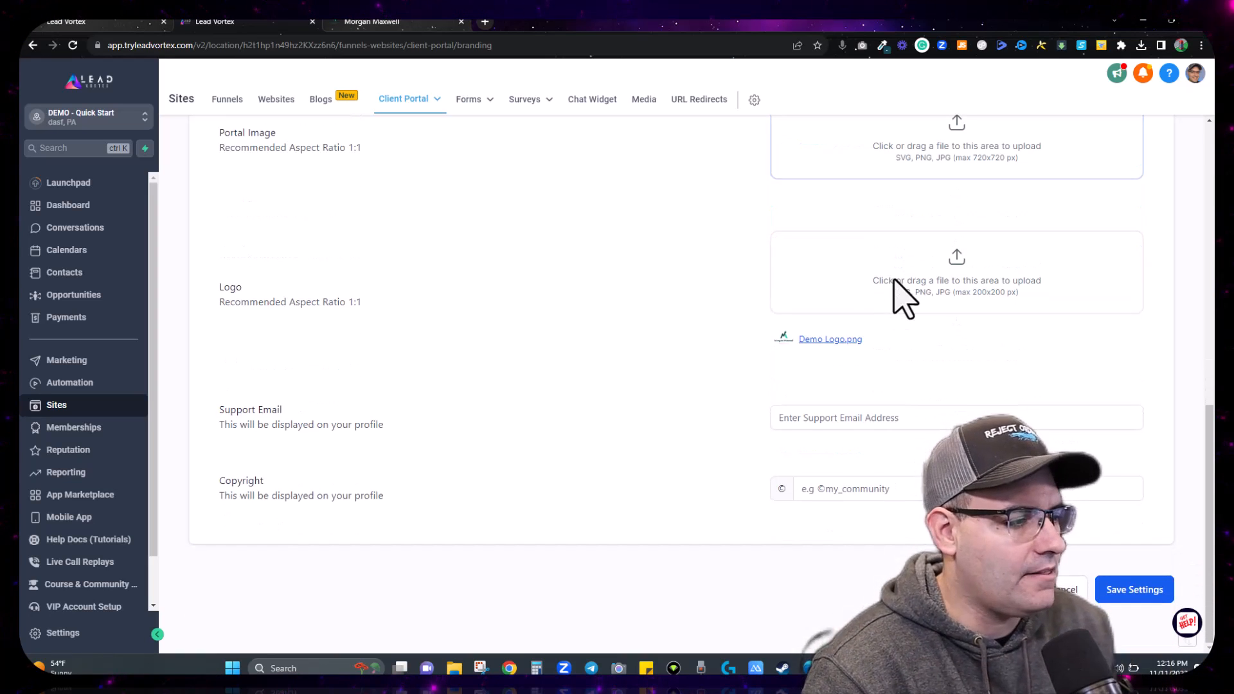
click(810, 421)
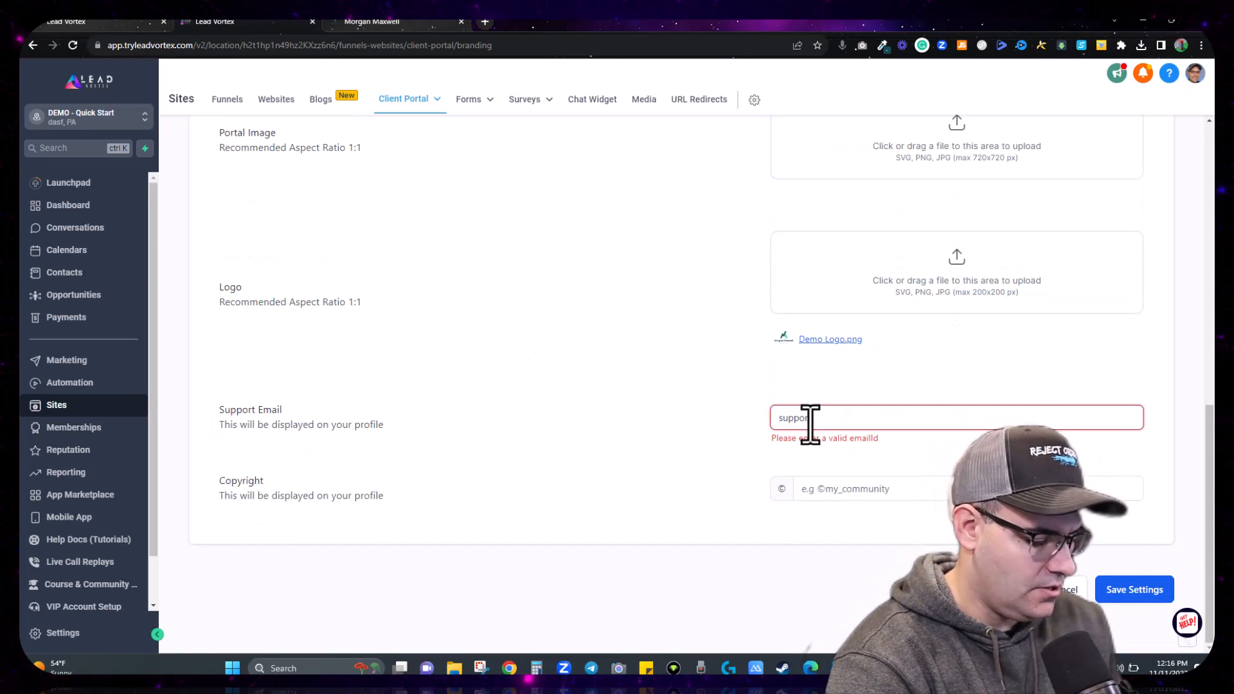
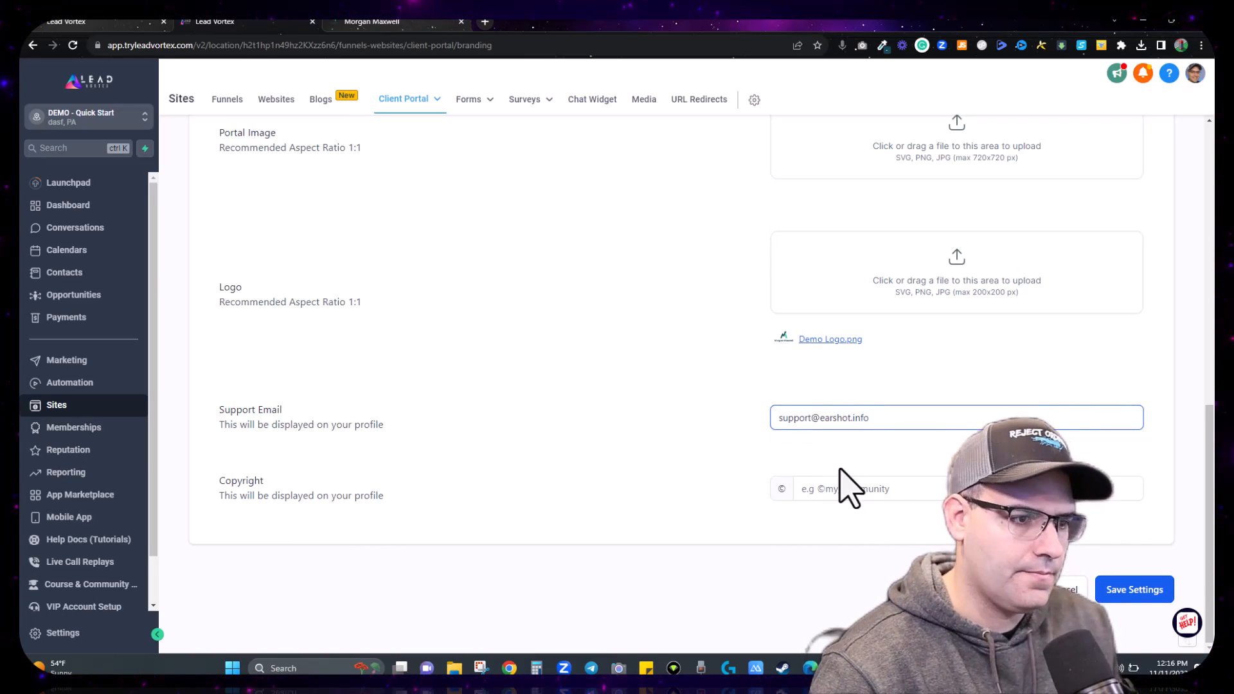
click(857, 492)
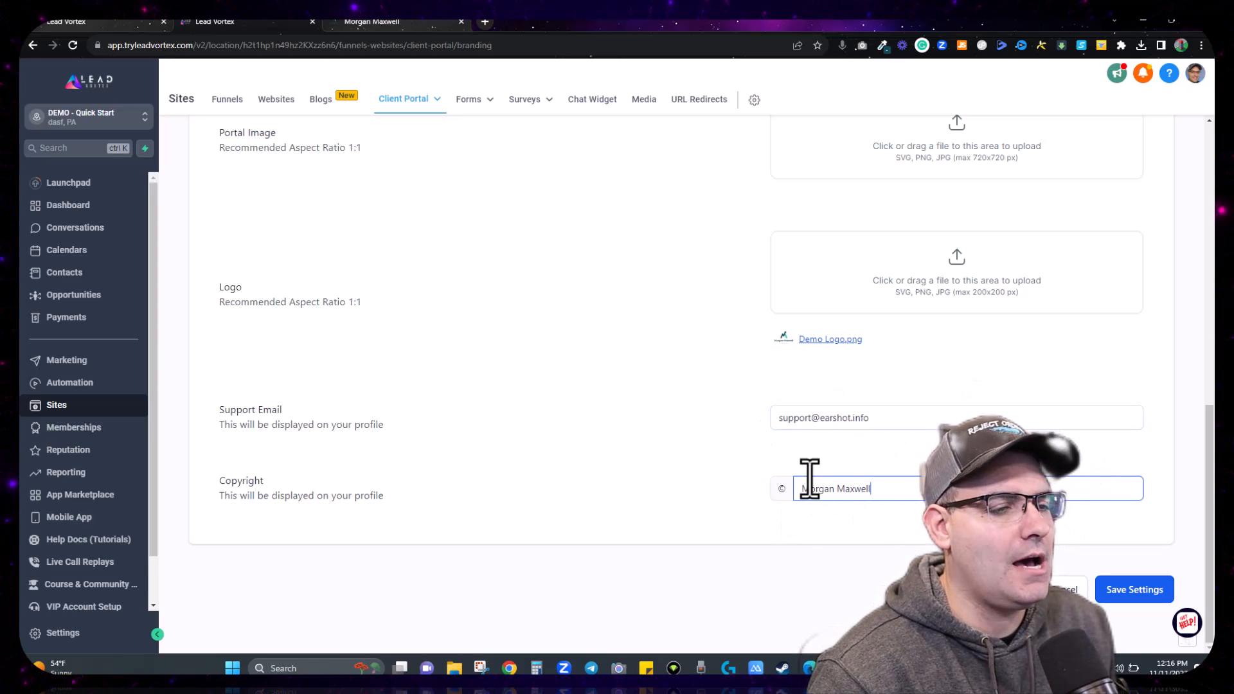
click(1130, 588)
click(398, 25)
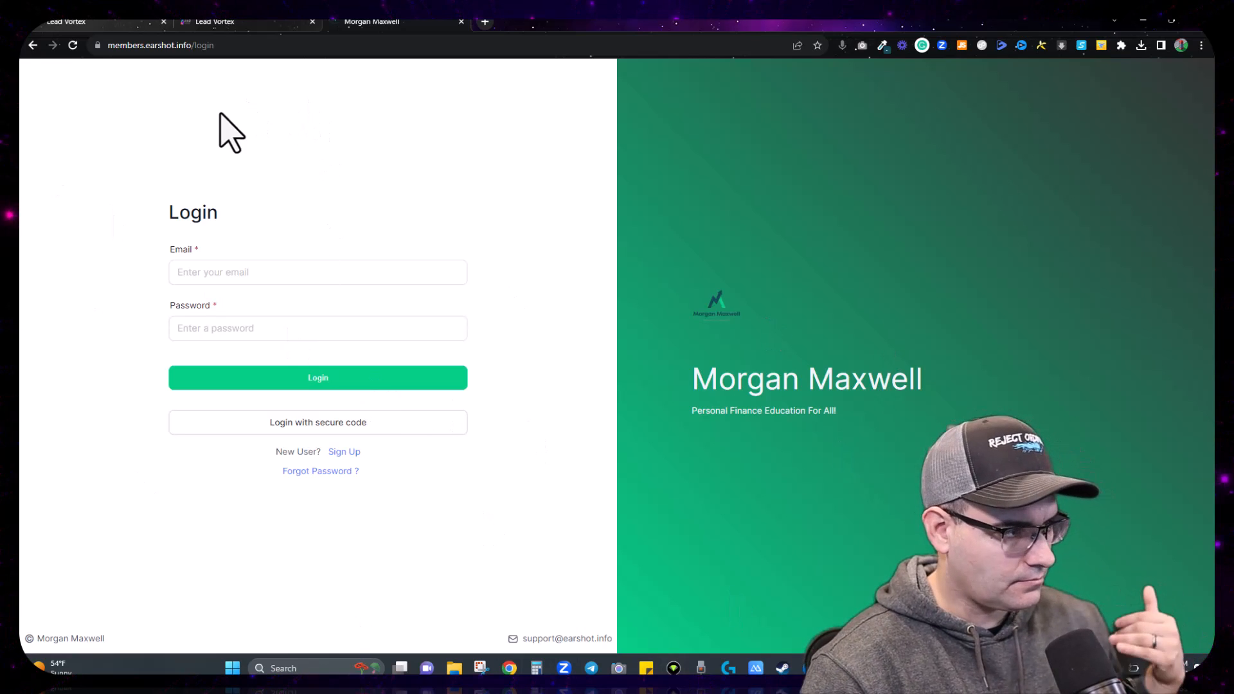
Step: Leave the login preview and go back through the '< Settings' link to Domain Setup and Branding
click(253, 24)
scroll(836, 514, up, 6)
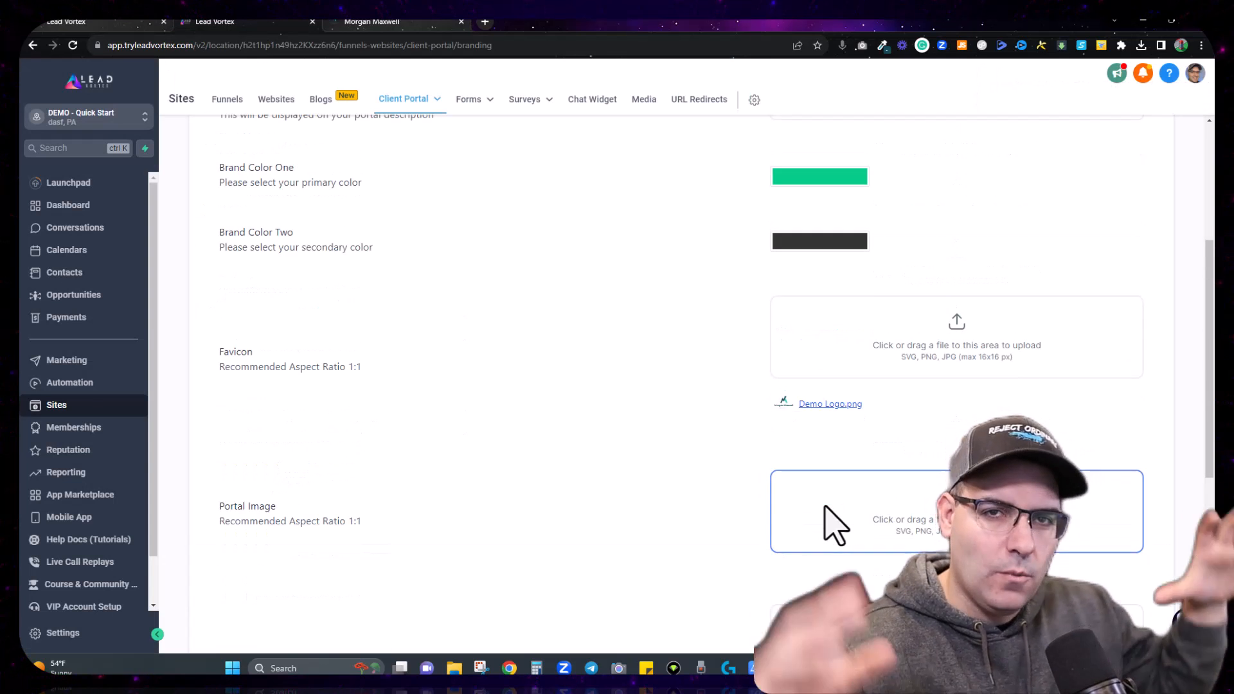
scroll(830, 518, up, 4)
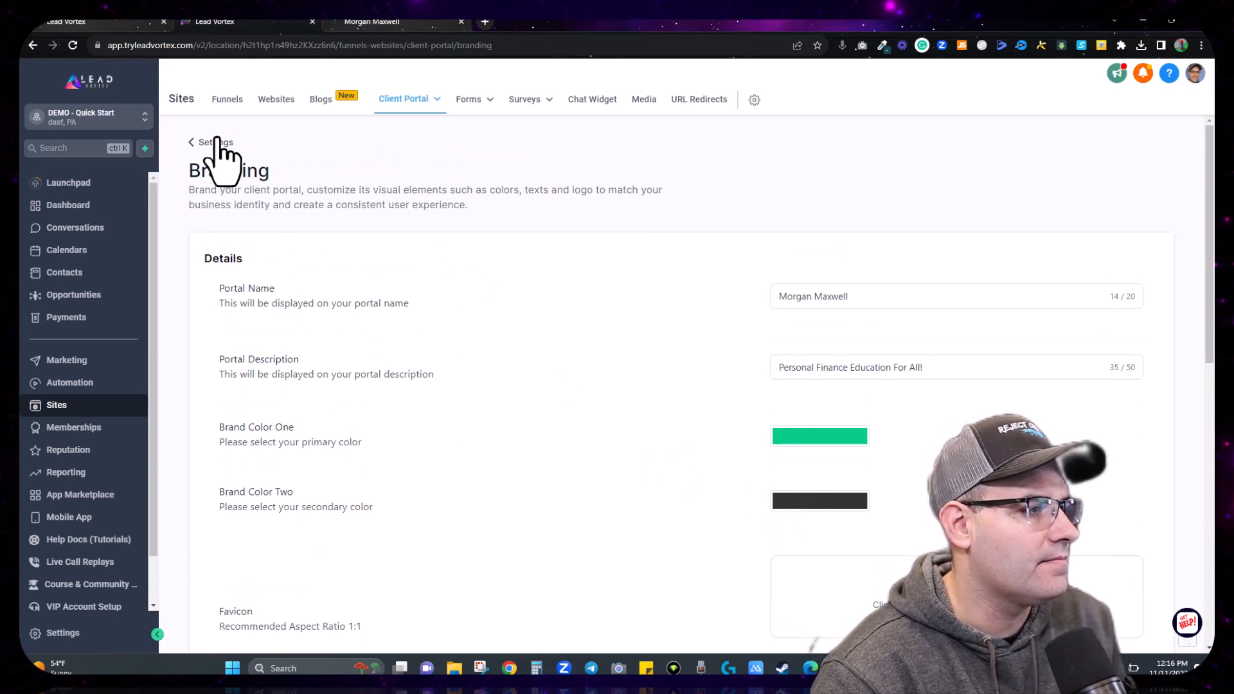
click(193, 143)
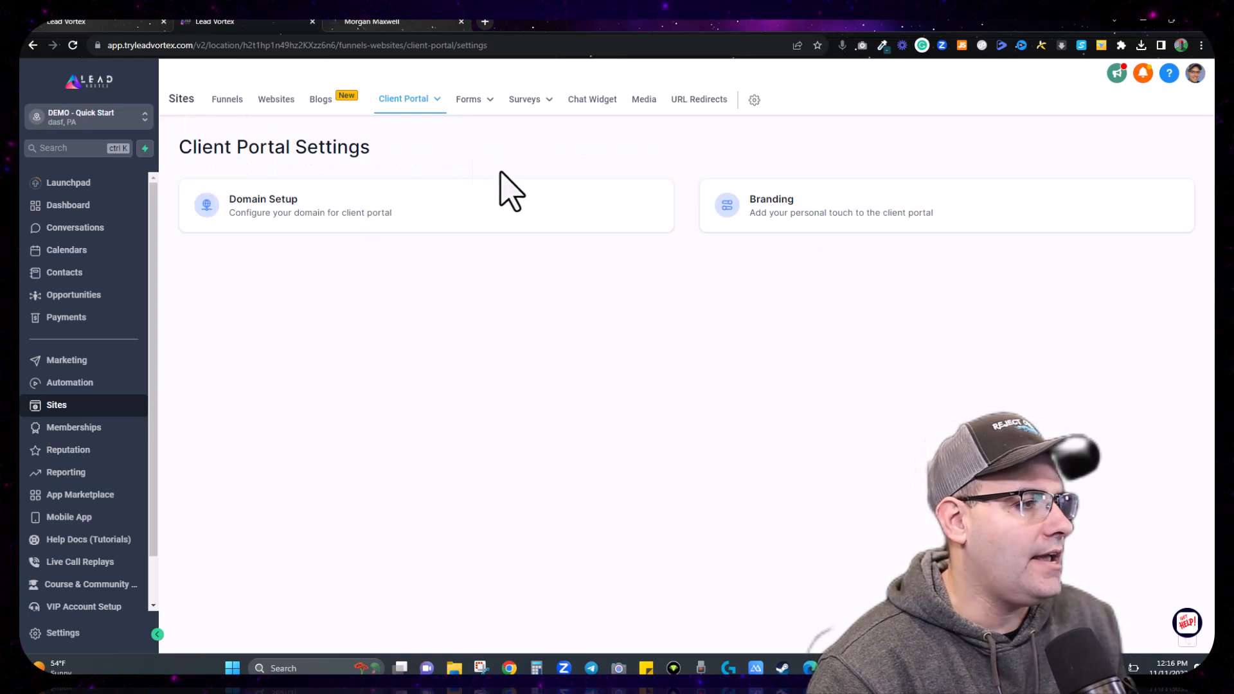
mouse_move(414, 103)
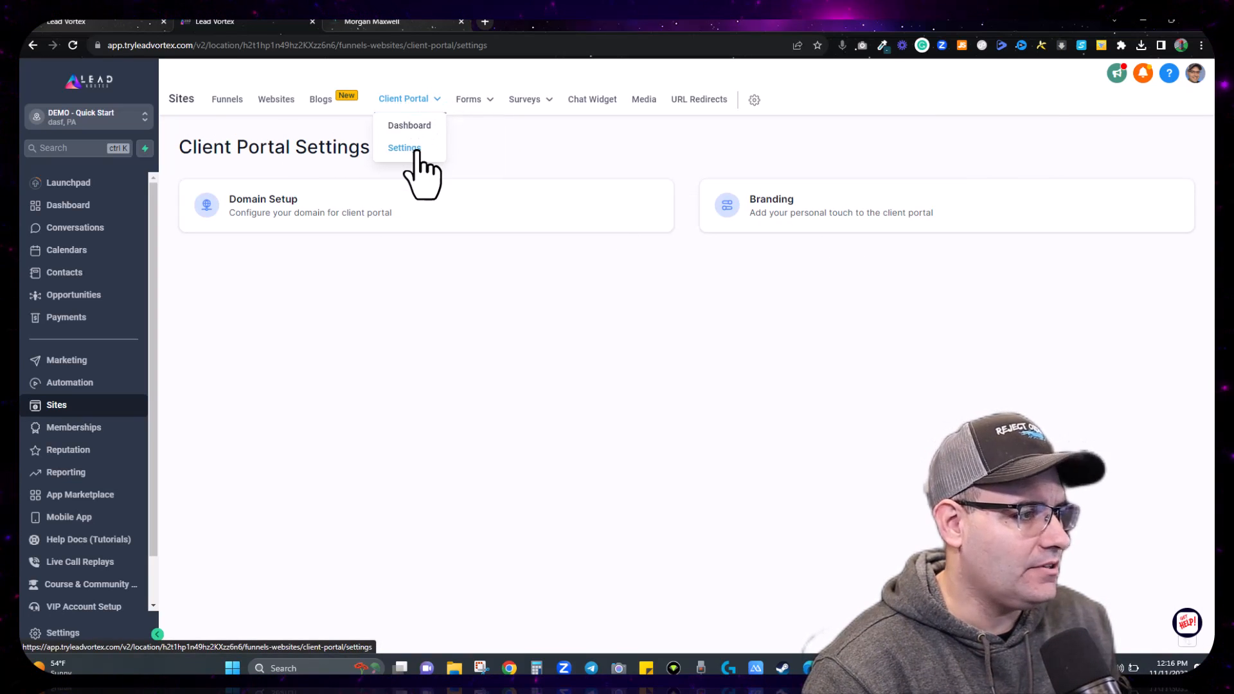
Step: Go to Memberships > Courses > Products and start Create Product to see the course templates
click(64, 428)
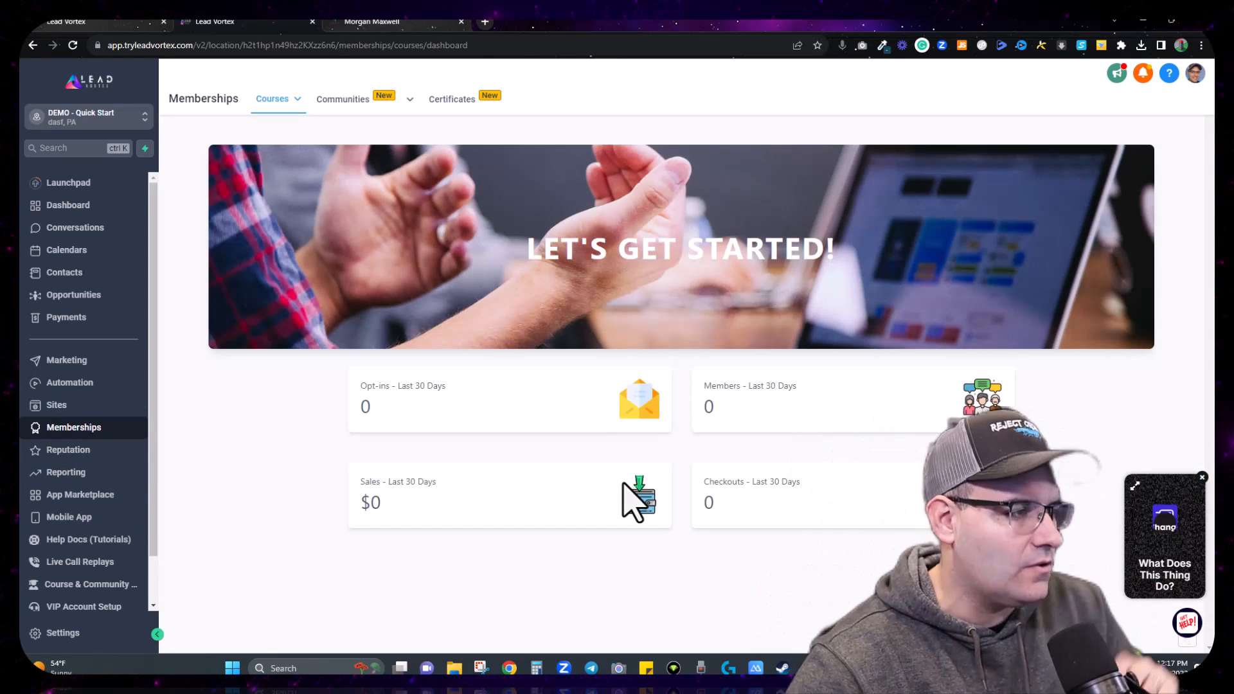
mouse_move(286, 98)
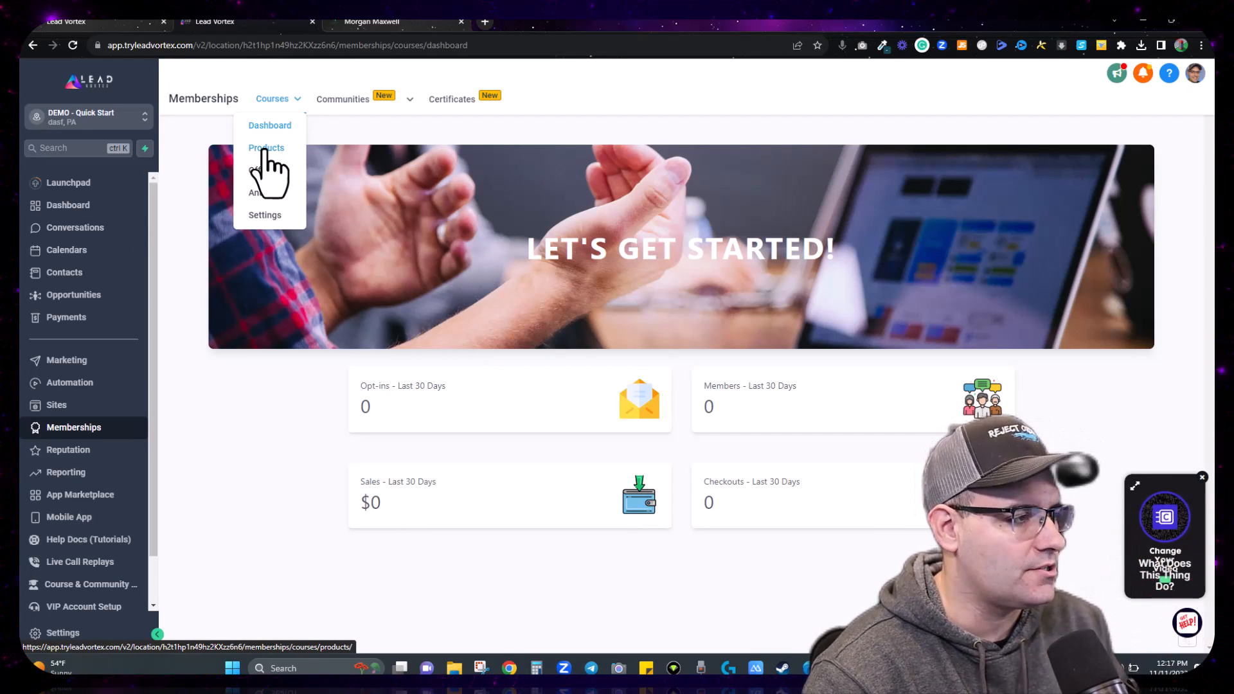
click(264, 150)
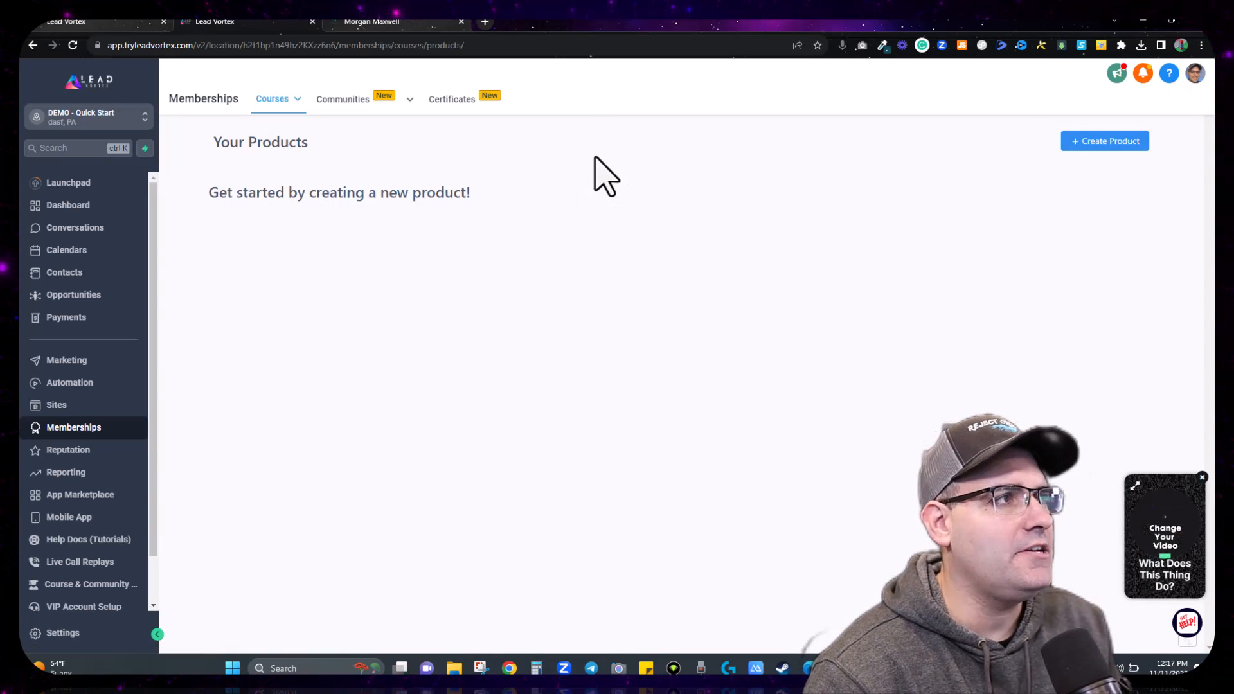
click(1137, 141)
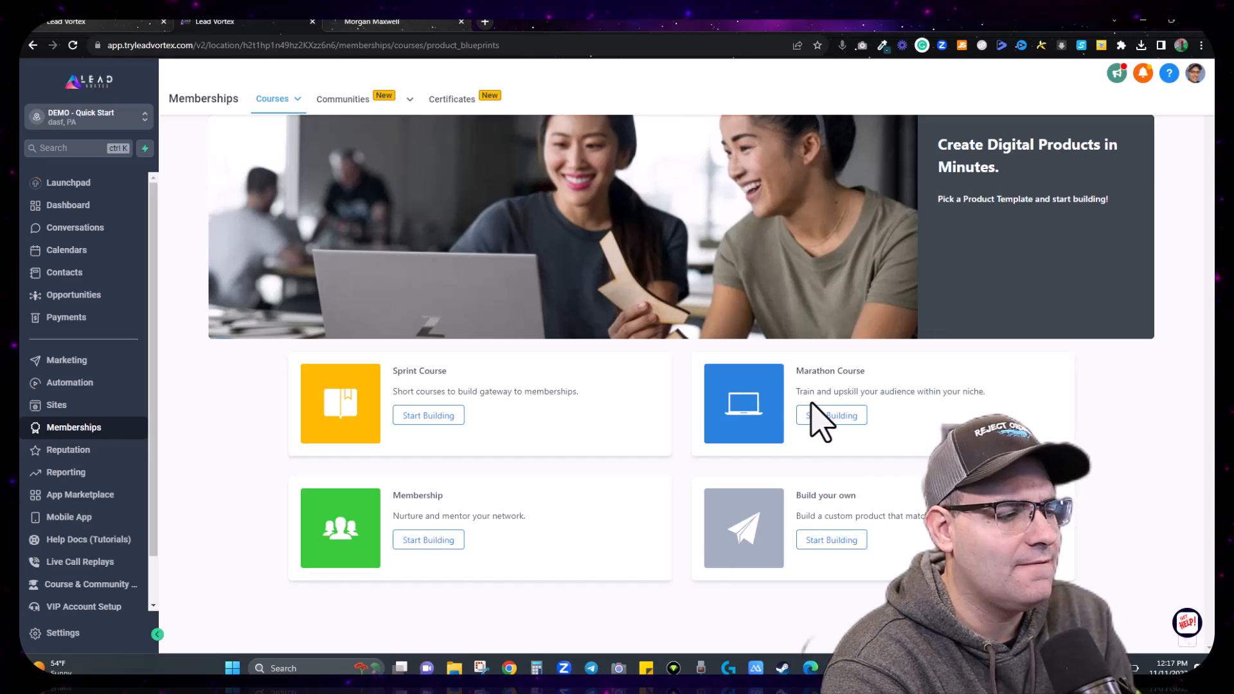
Step: Build a custom product from scratch named 'Personal Finance 101'
click(835, 543)
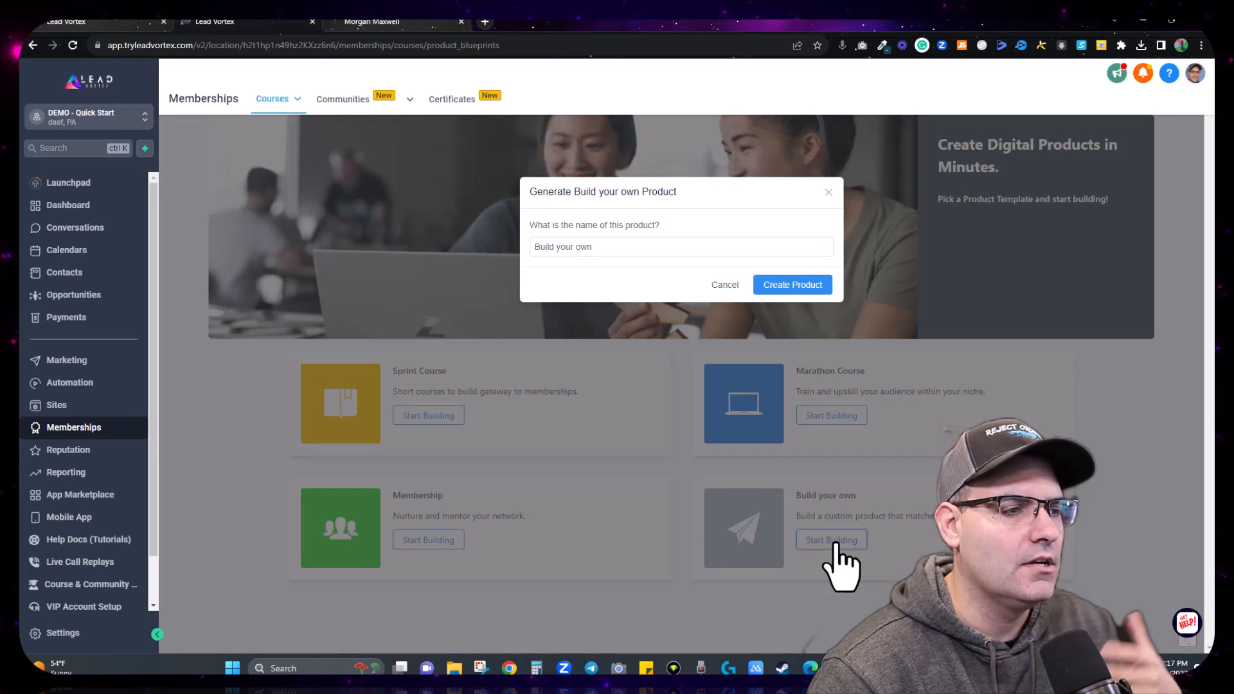
triple_click(634, 243)
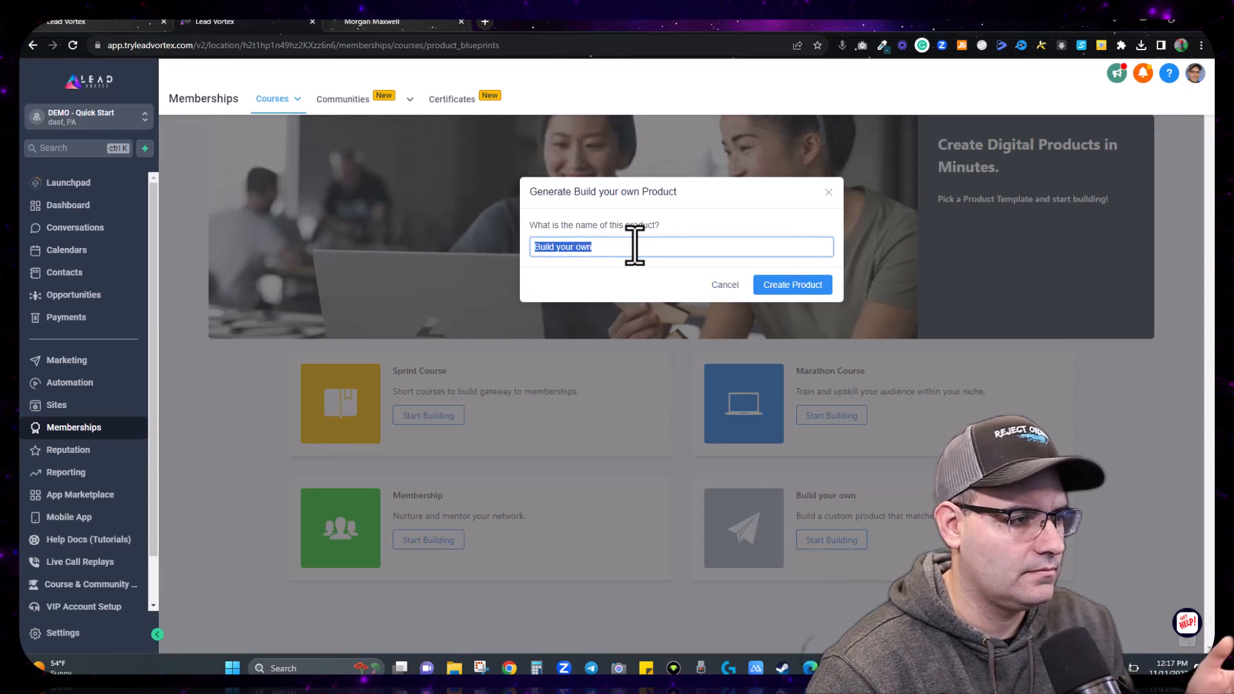
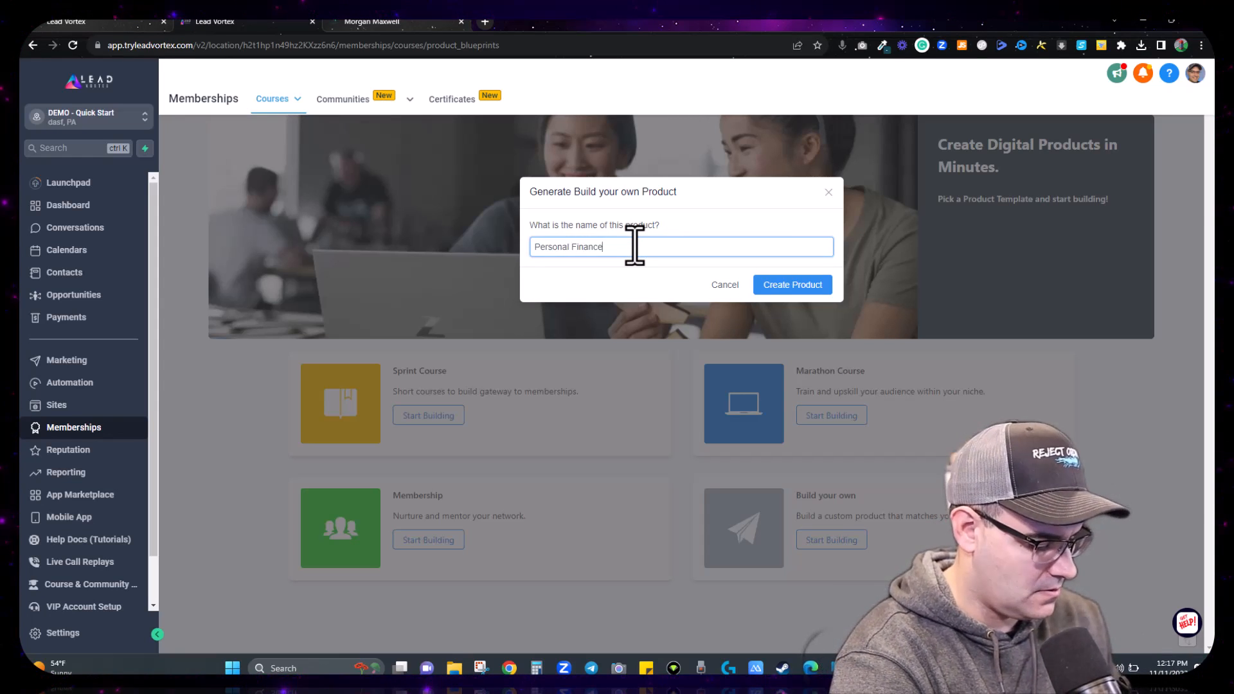
click(818, 286)
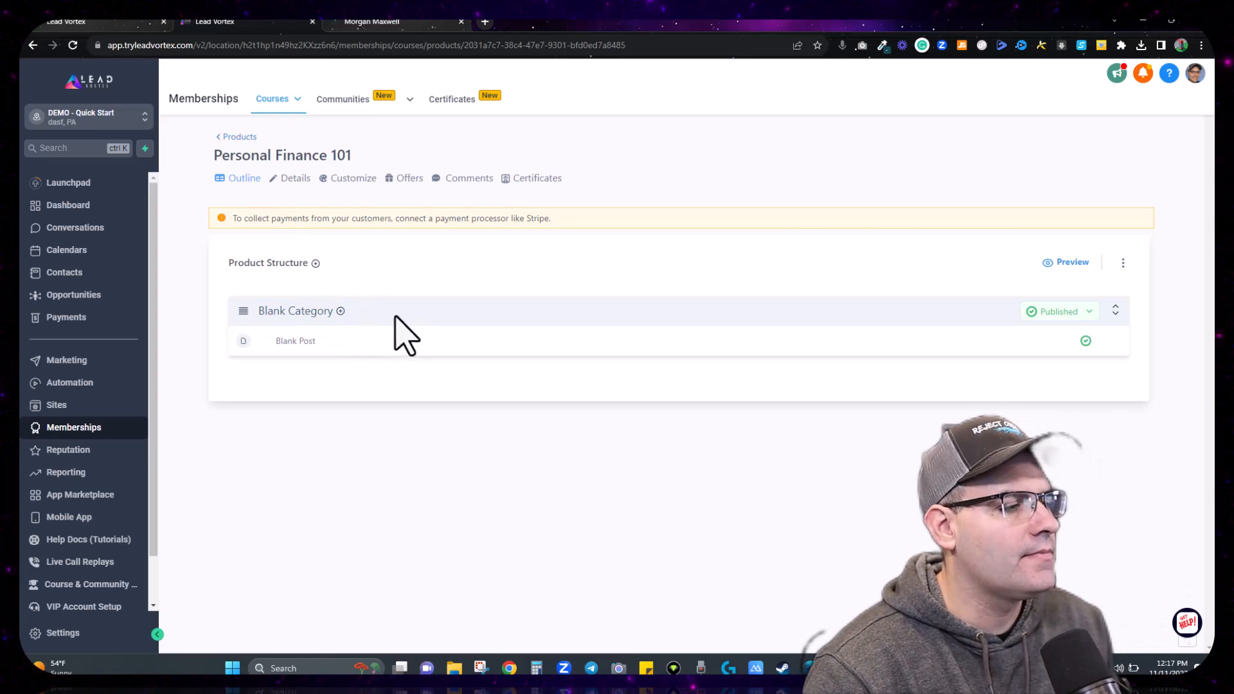
Step: Add a new category named 'Budgeting' to the course
click(315, 263)
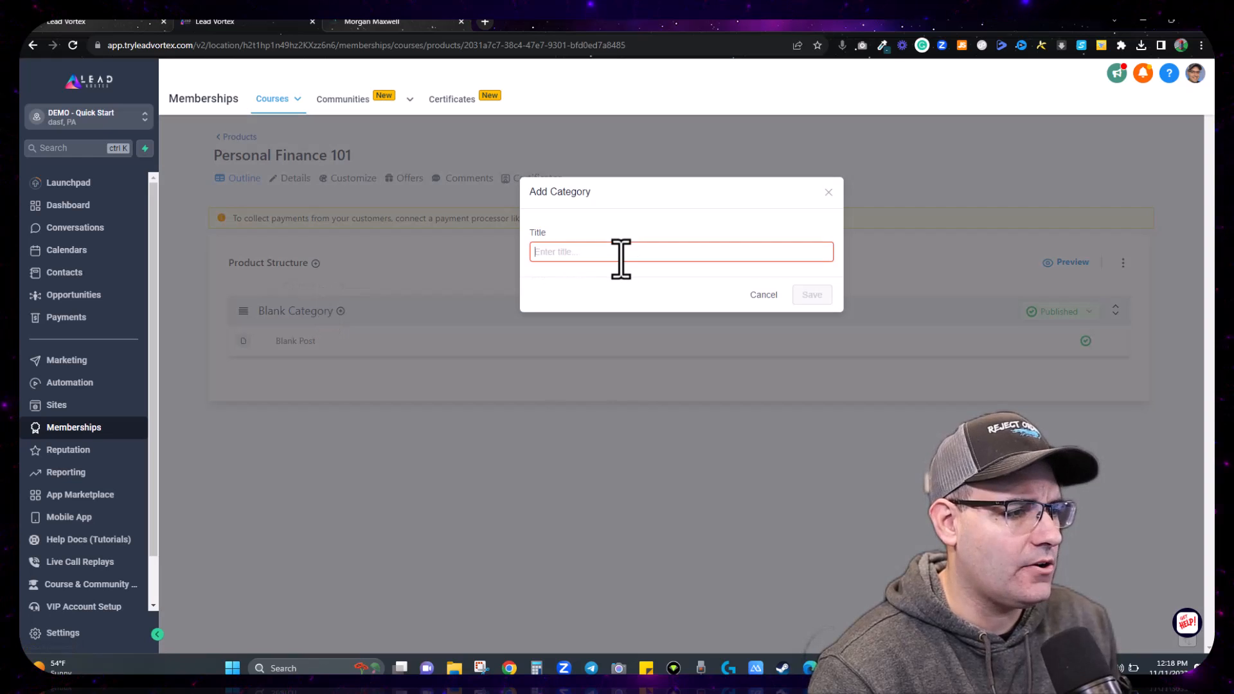
text(Budgeting)
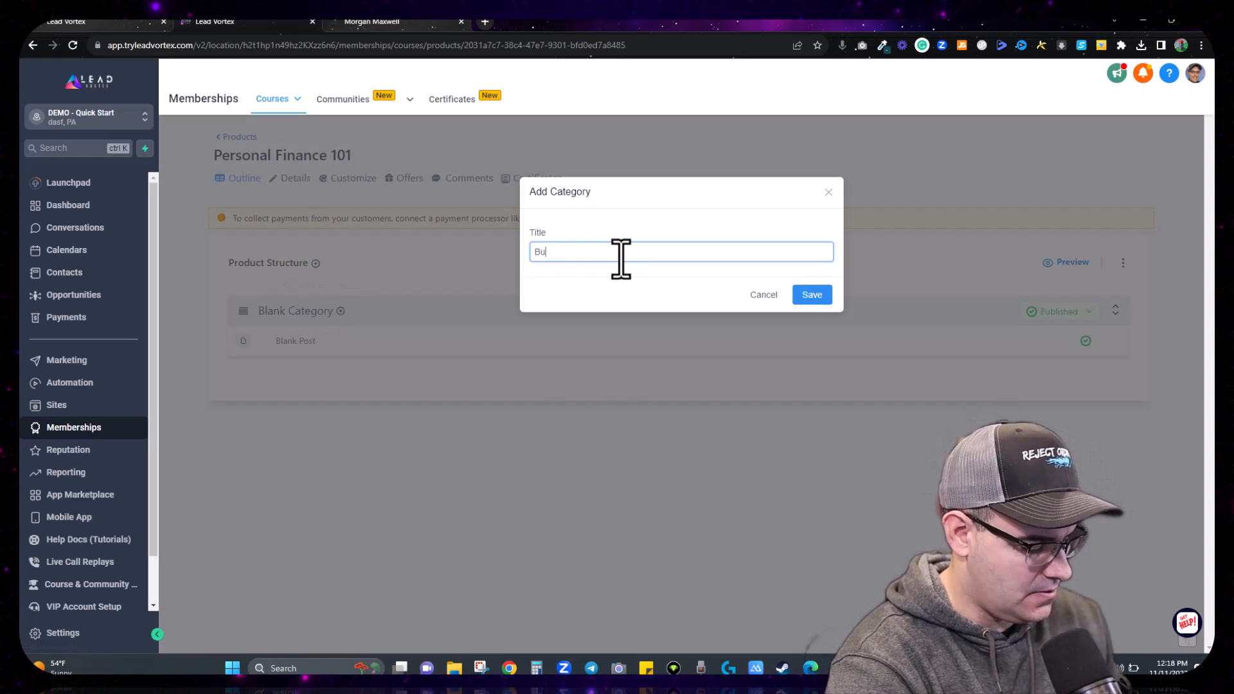
click(810, 295)
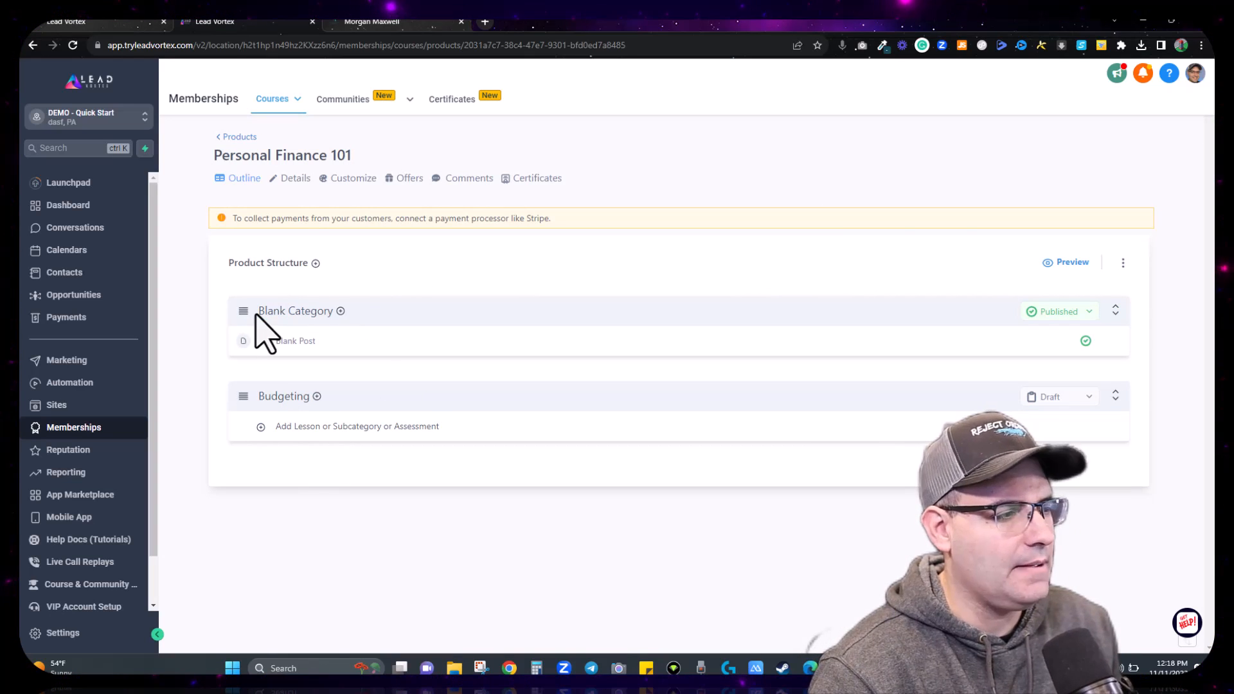
Step: Rename the Blank Category to 'Investing' and return to the course outline
click(296, 313)
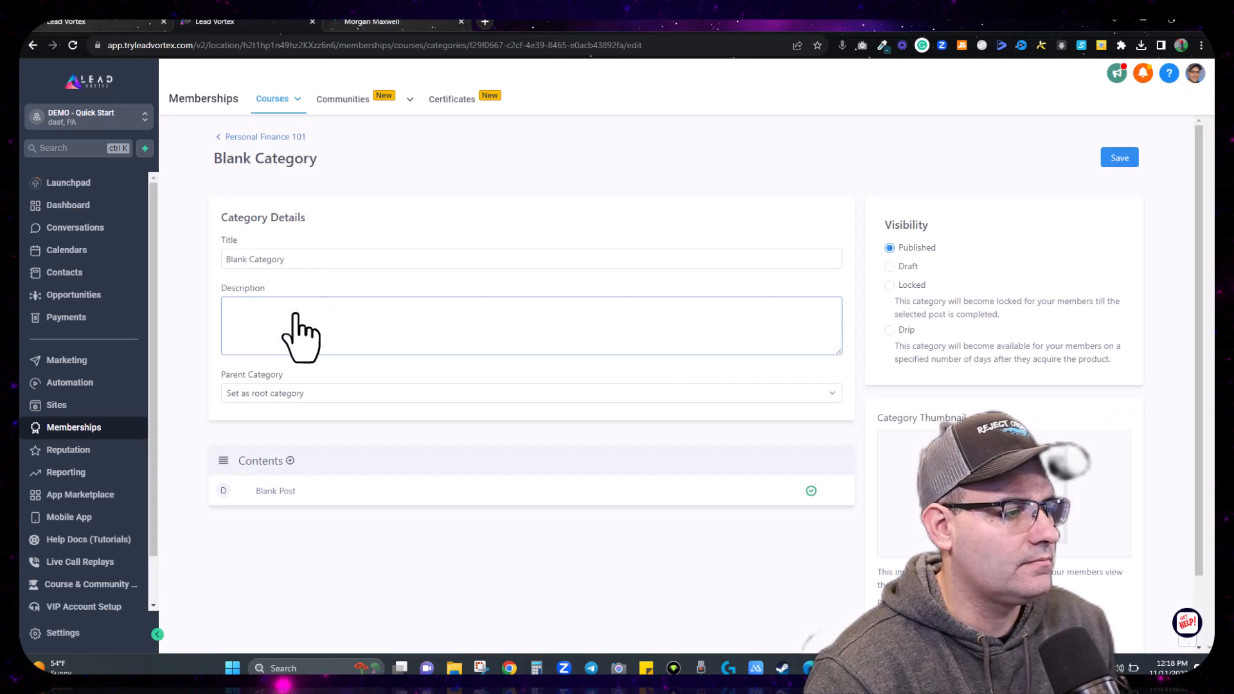
double_click(283, 260)
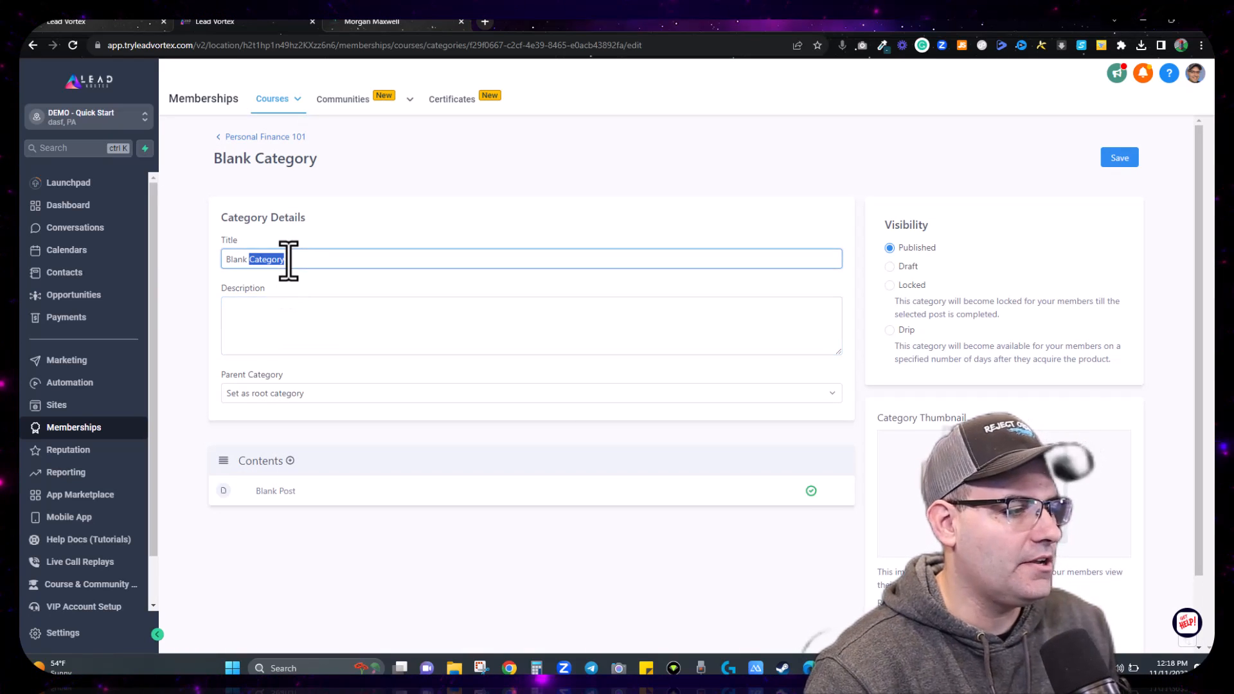
text(Investing)
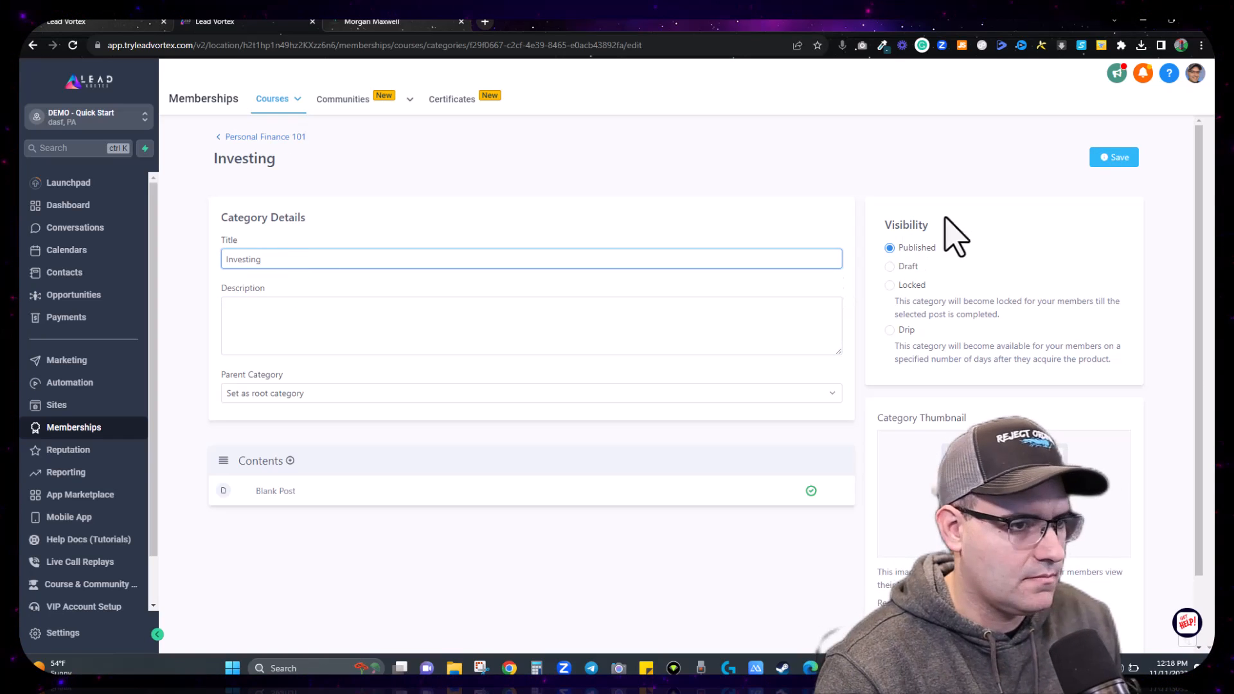
click(1115, 162)
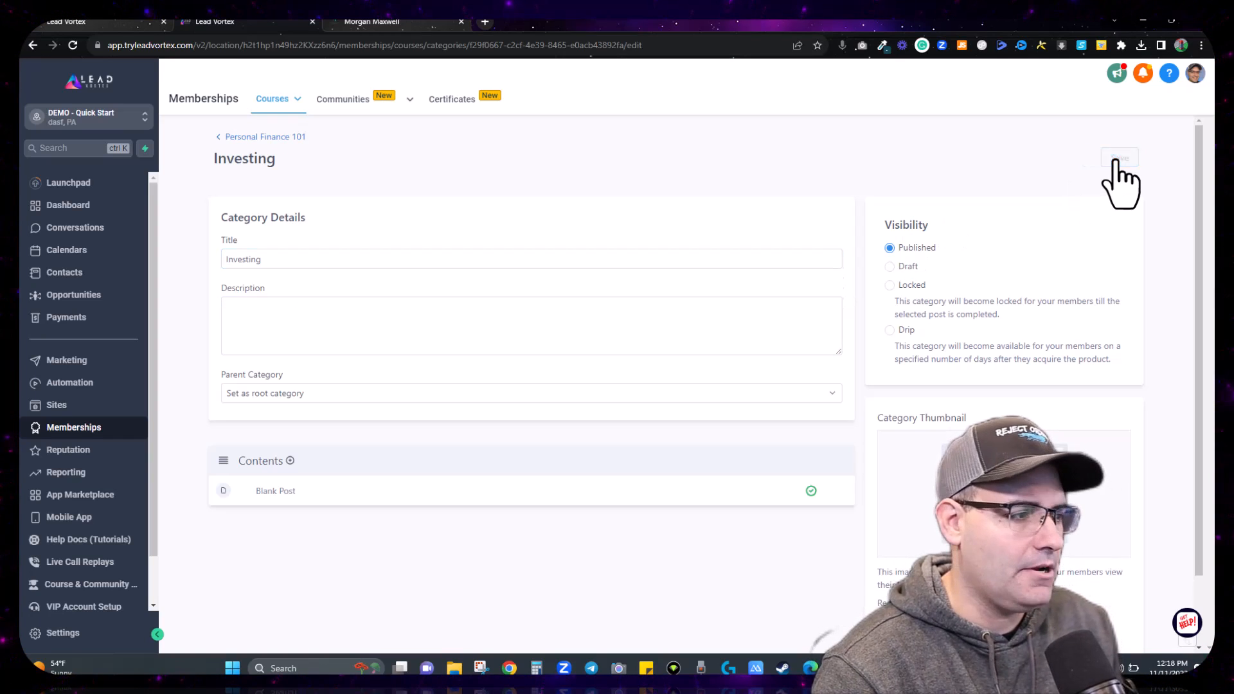
click(260, 137)
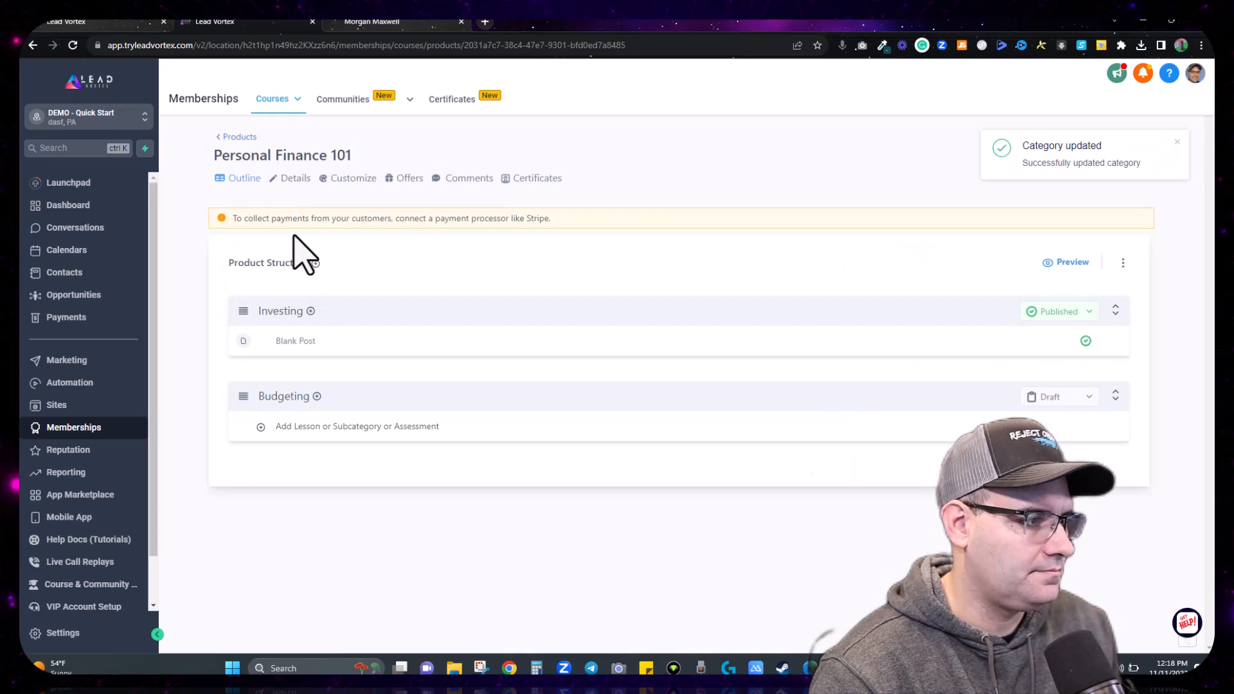
Step: Add a lesson titled 'Negotiating Utilities' under Budgeting
click(304, 430)
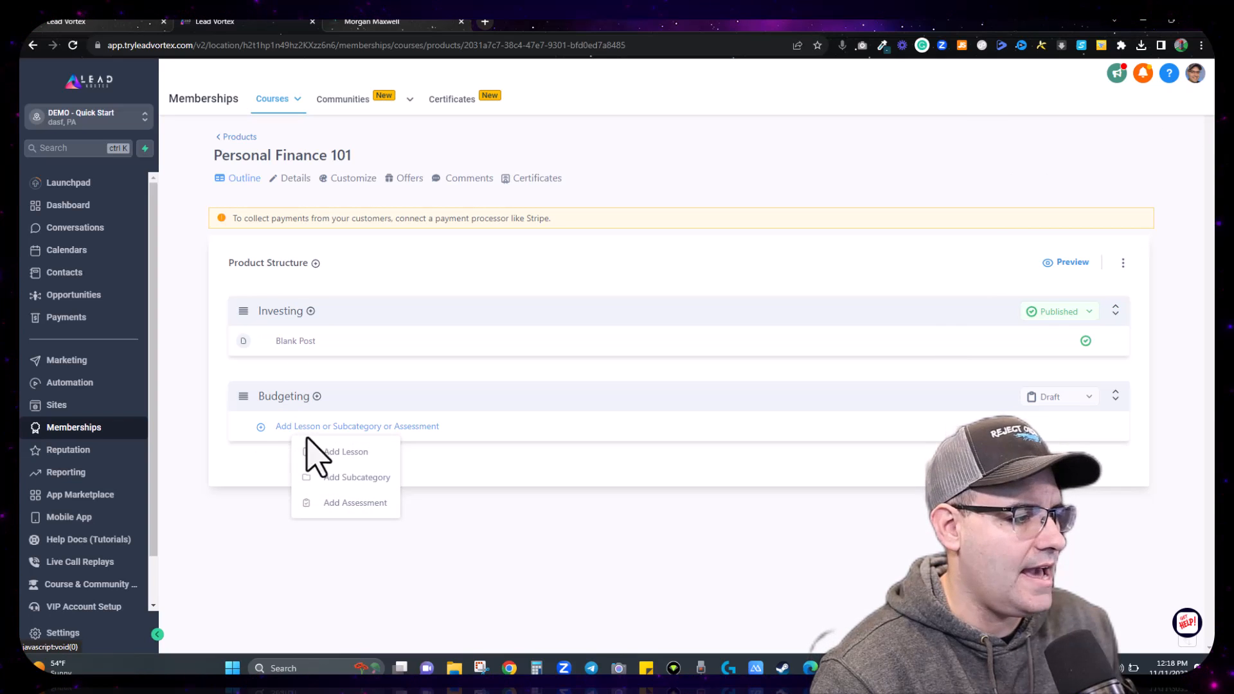
click(326, 452)
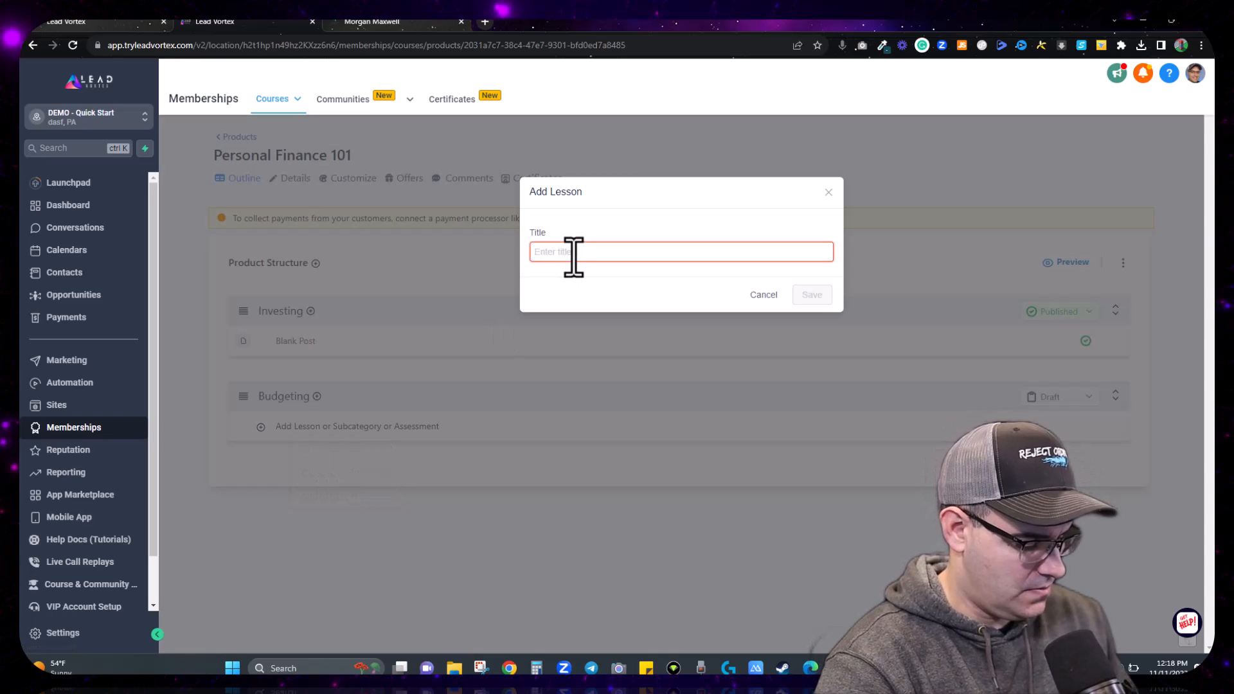
text(Negotiating Utilities)
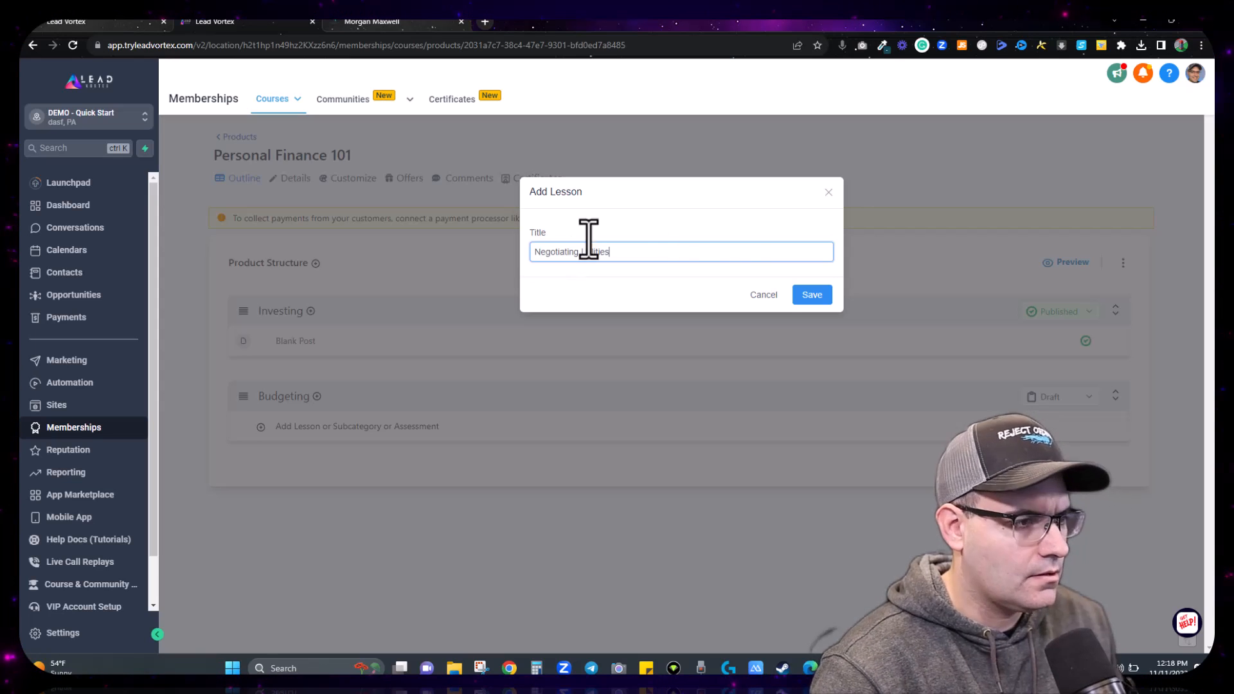
click(816, 297)
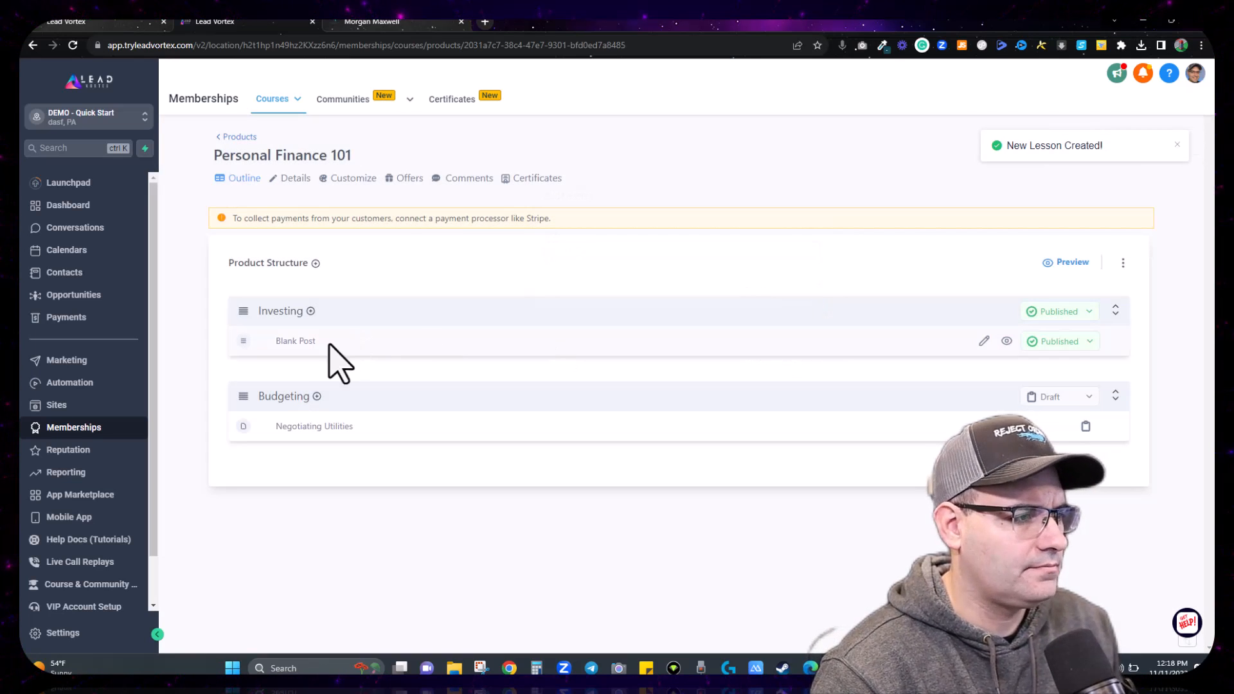
Step: Retitle the Investing category's Blank Post to 'Index Funds' and return to the outline
click(295, 341)
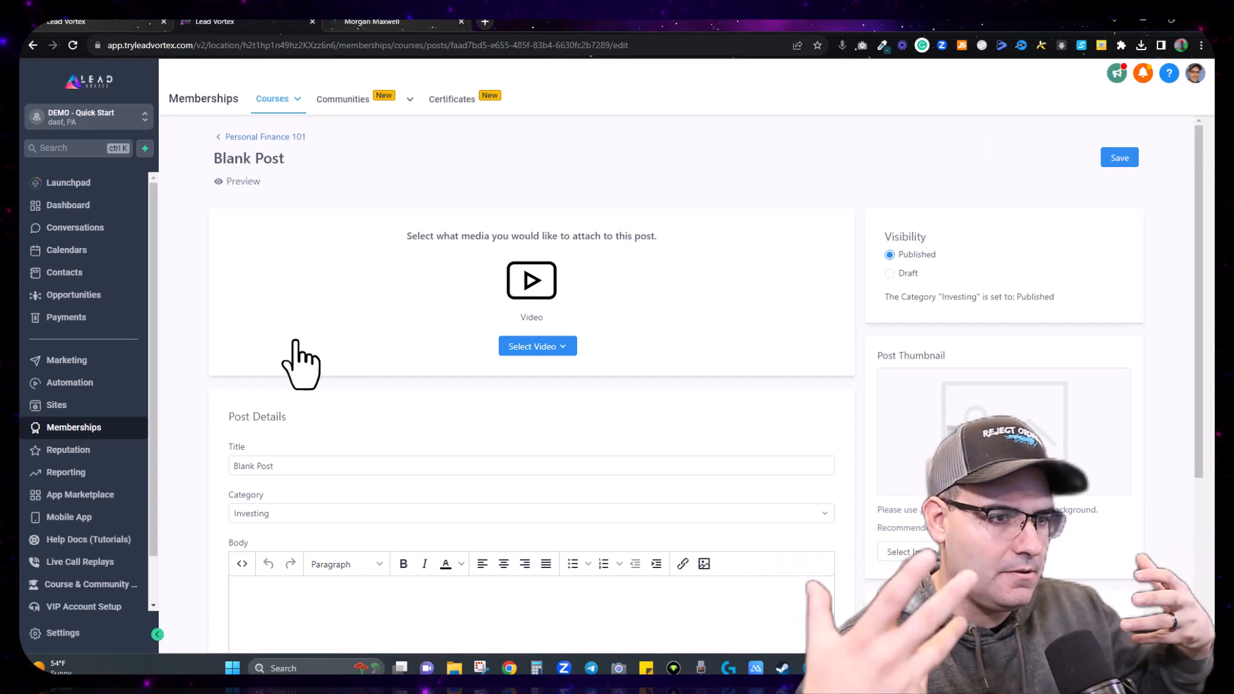
triple_click(299, 468)
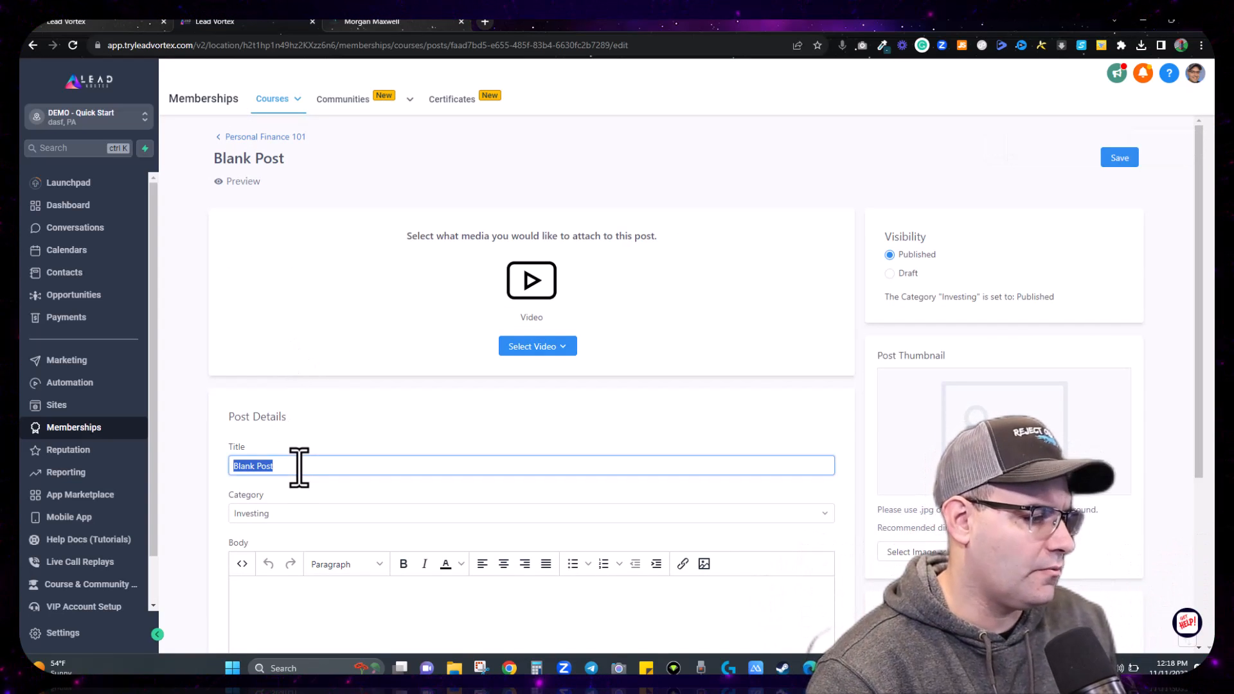
key(BackSpace)
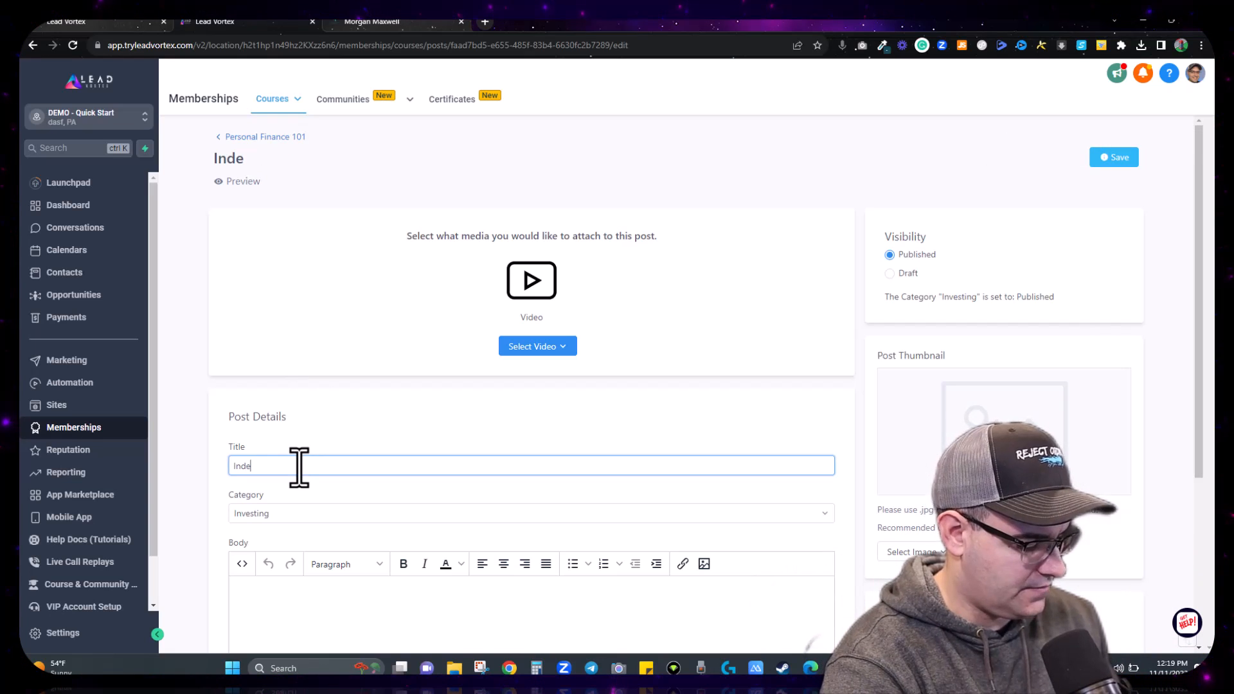
text(Index Funds)
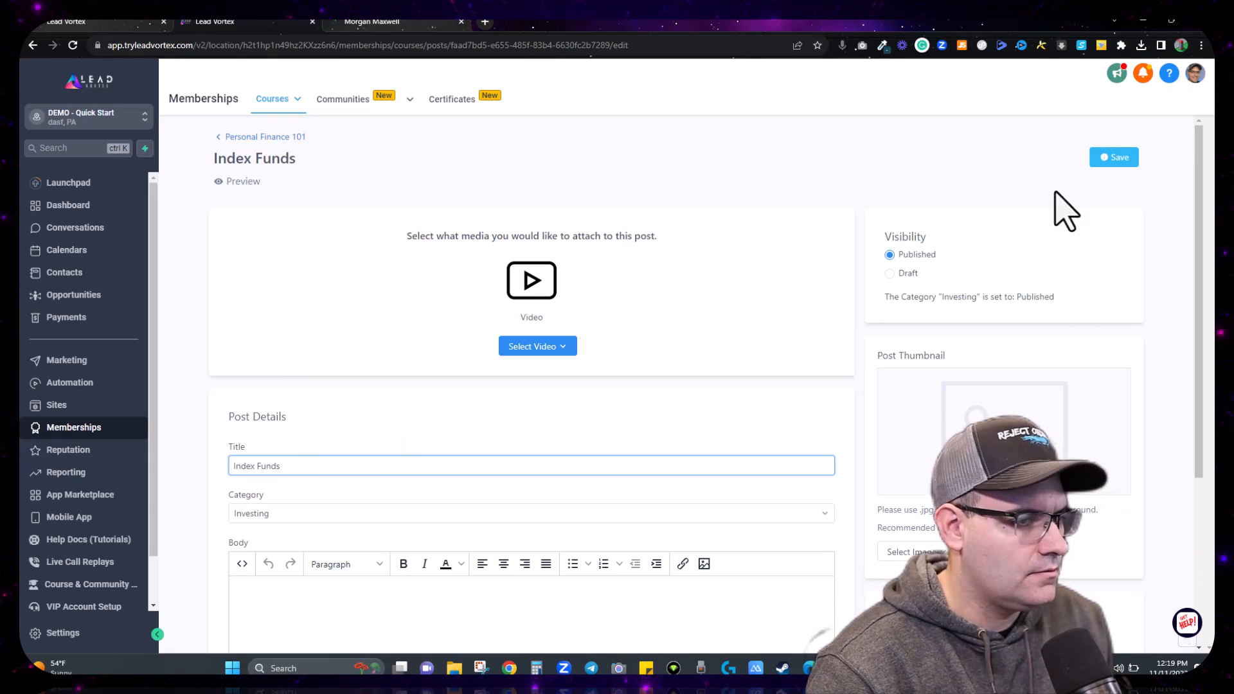
click(1124, 159)
click(286, 136)
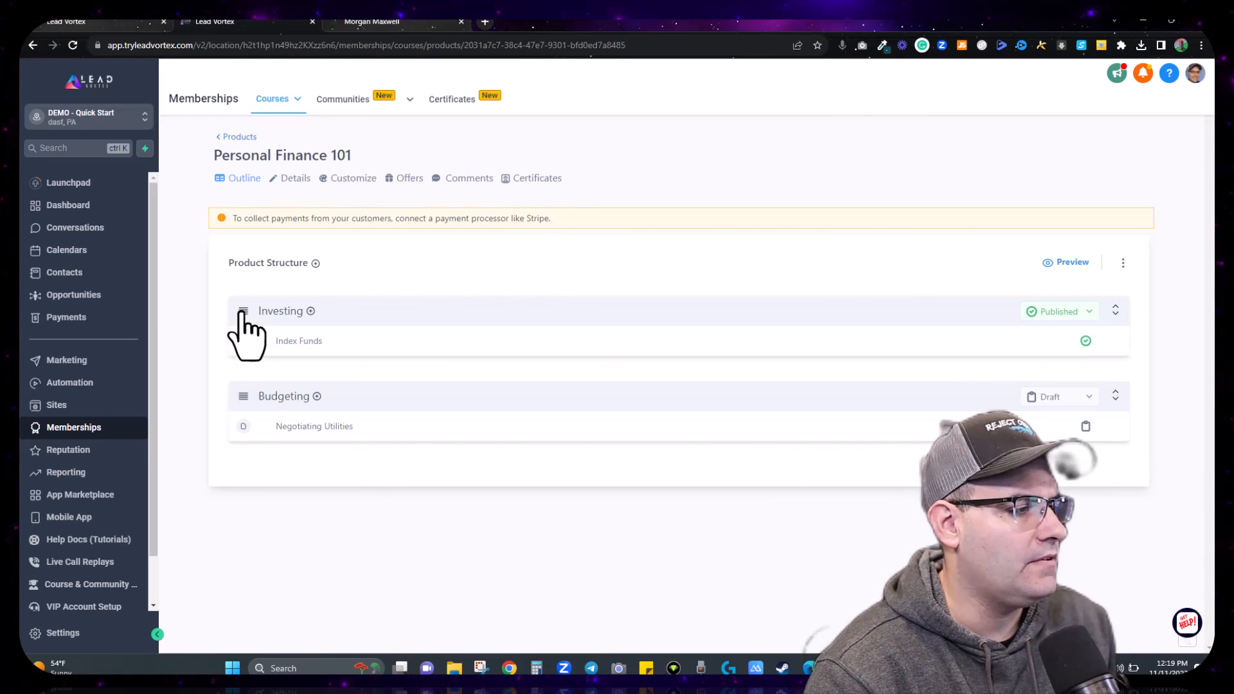
Step: Reorder the categories so Budgeting sits above Investing
drag(243, 397, 242, 315)
drag(243, 396, 246, 315)
drag(245, 396, 255, 325)
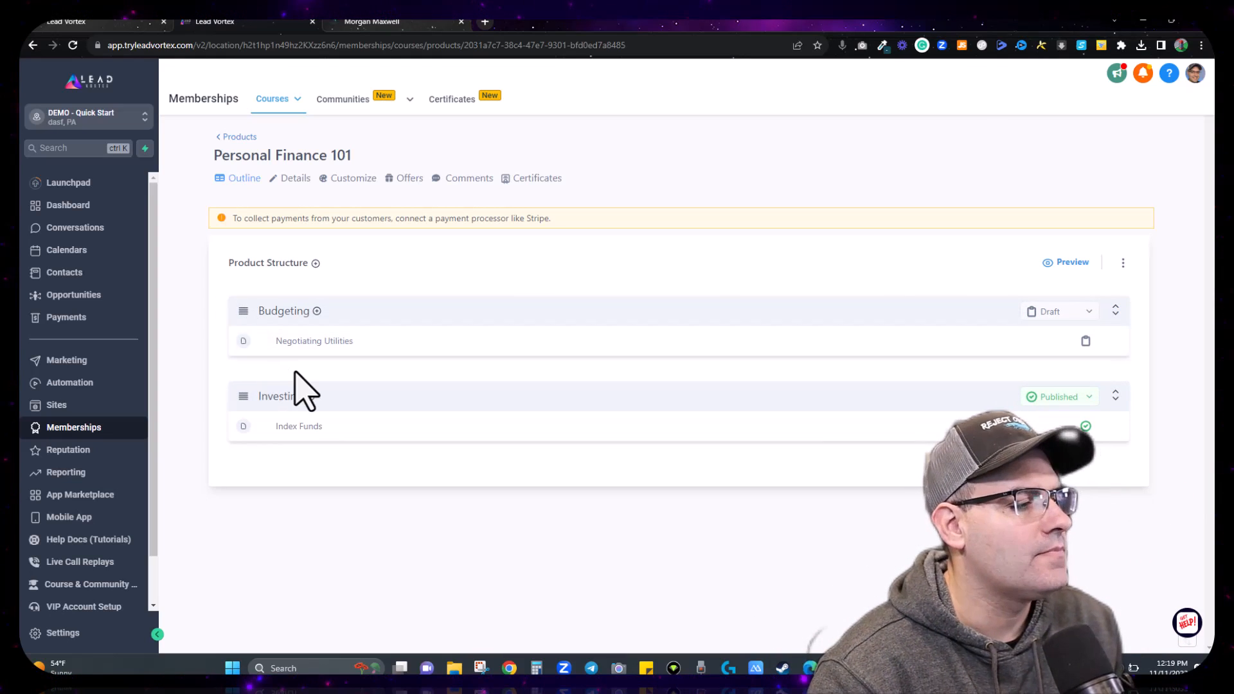
Step: Add a 'Test Lesson' under Budgeting and try moving it above Negotiating Utilities
click(317, 312)
click(347, 335)
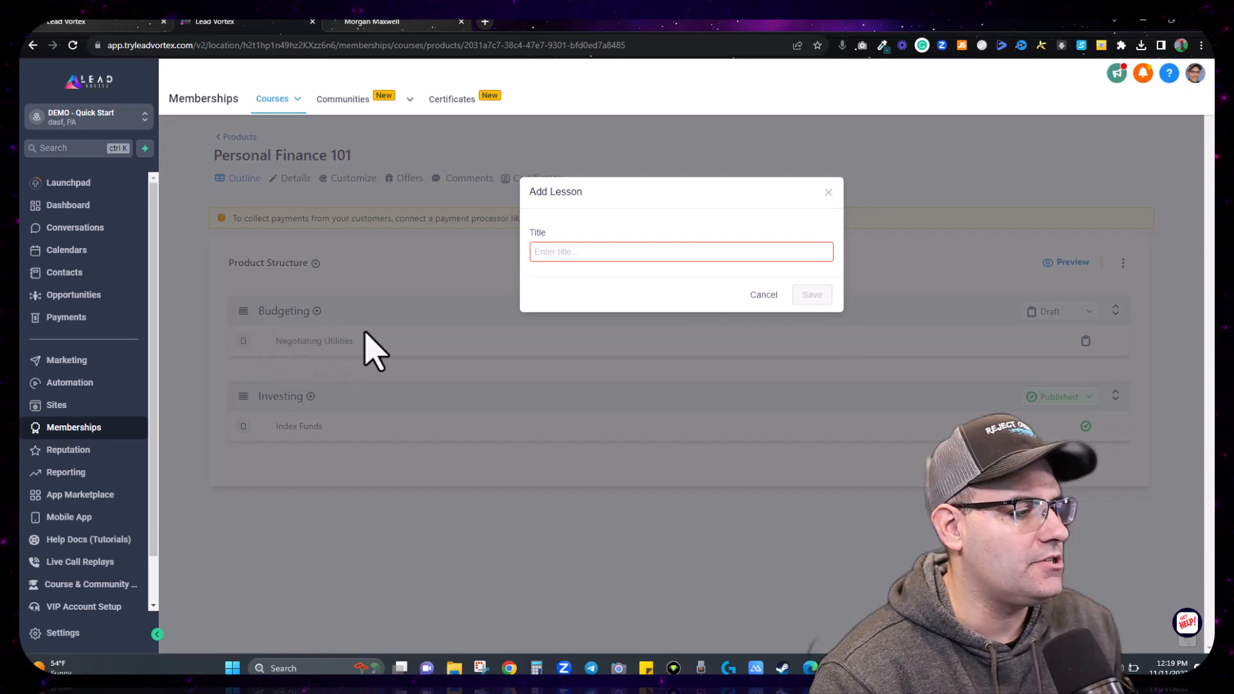
click(698, 255)
text(Test Le)
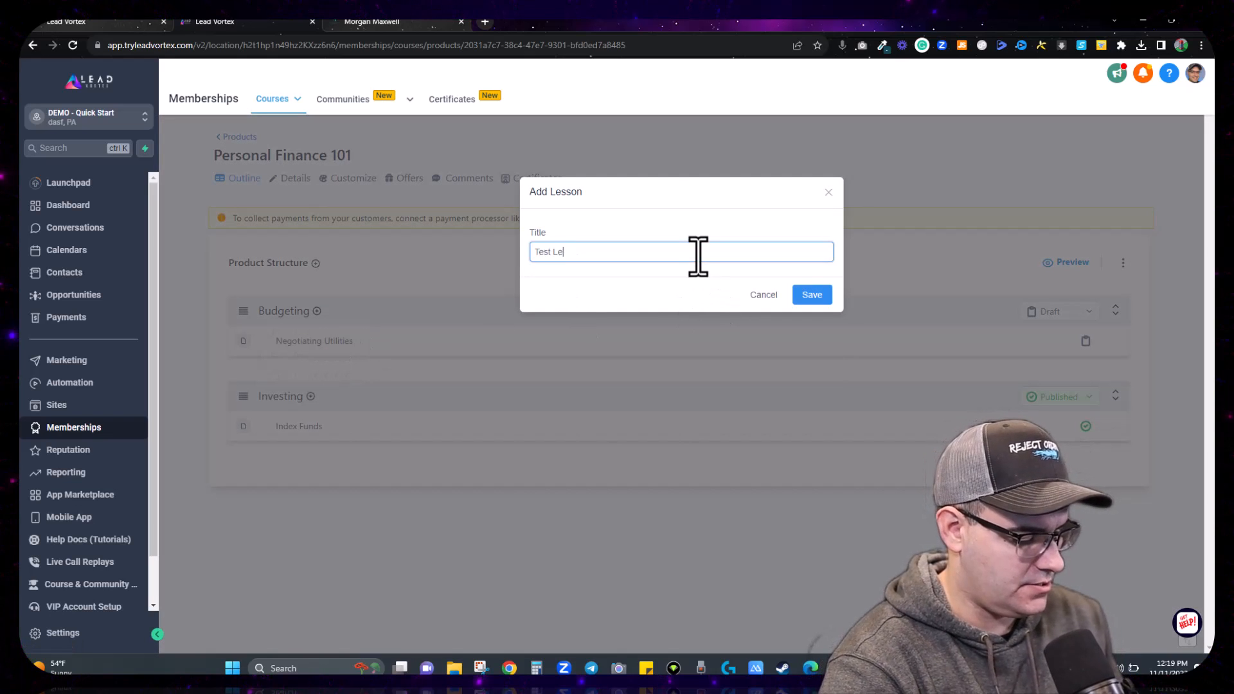
text(sson)
click(812, 294)
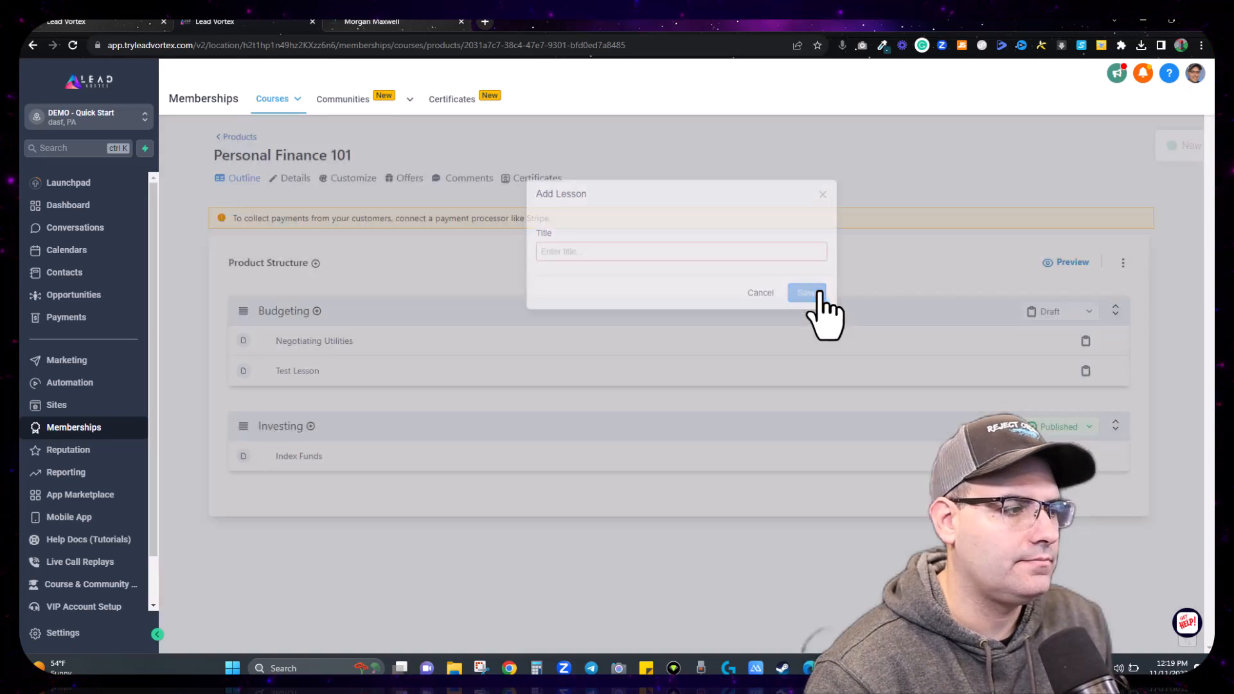
drag(243, 373, 286, 376)
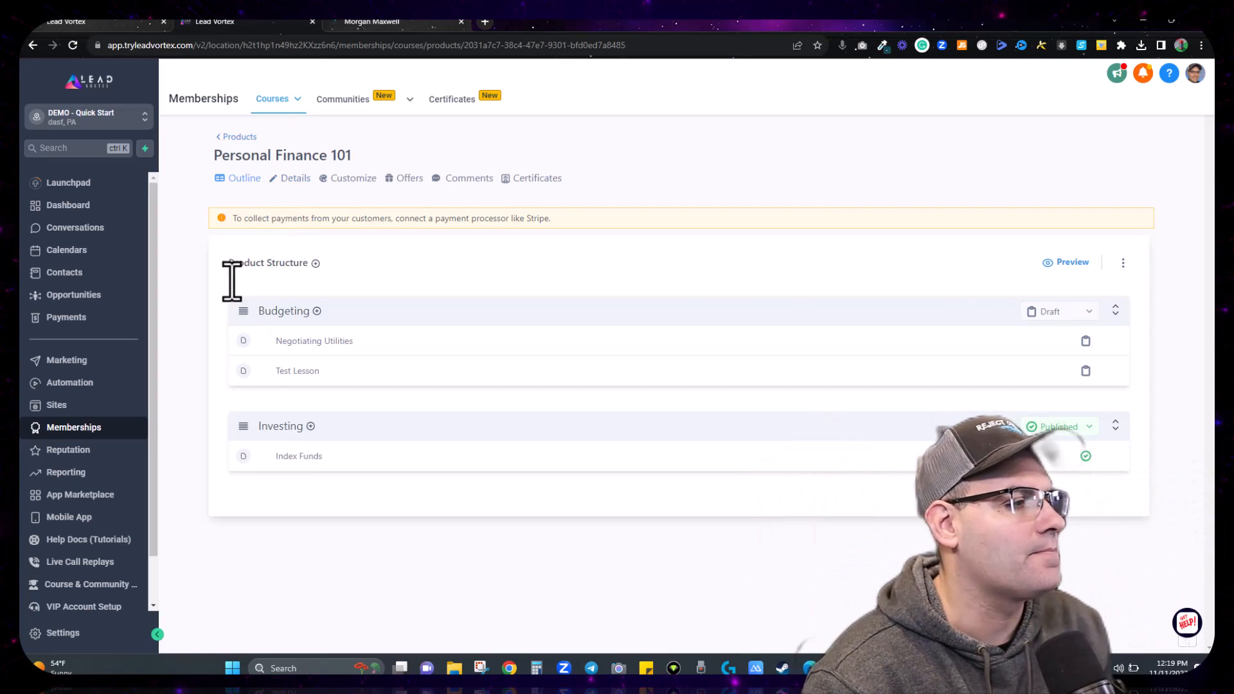
Step: On Details, save the description 'Learn the basics of personal finance and get your financial life in order.'
click(299, 186)
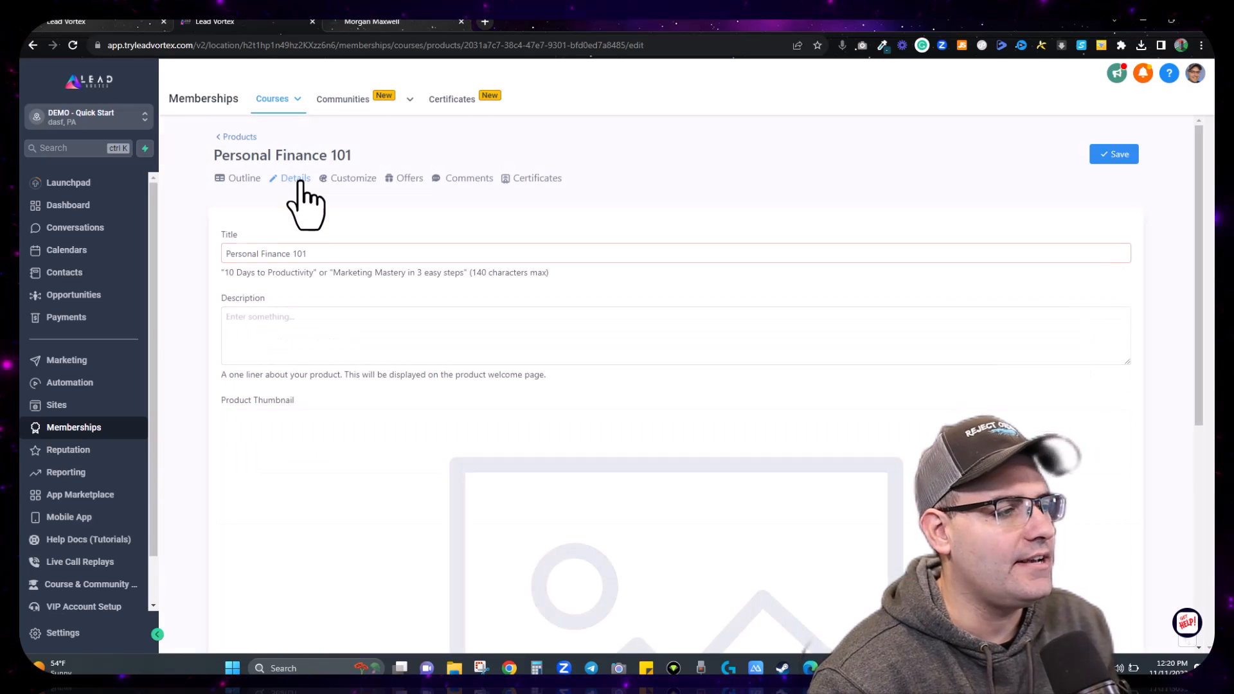
click(302, 321)
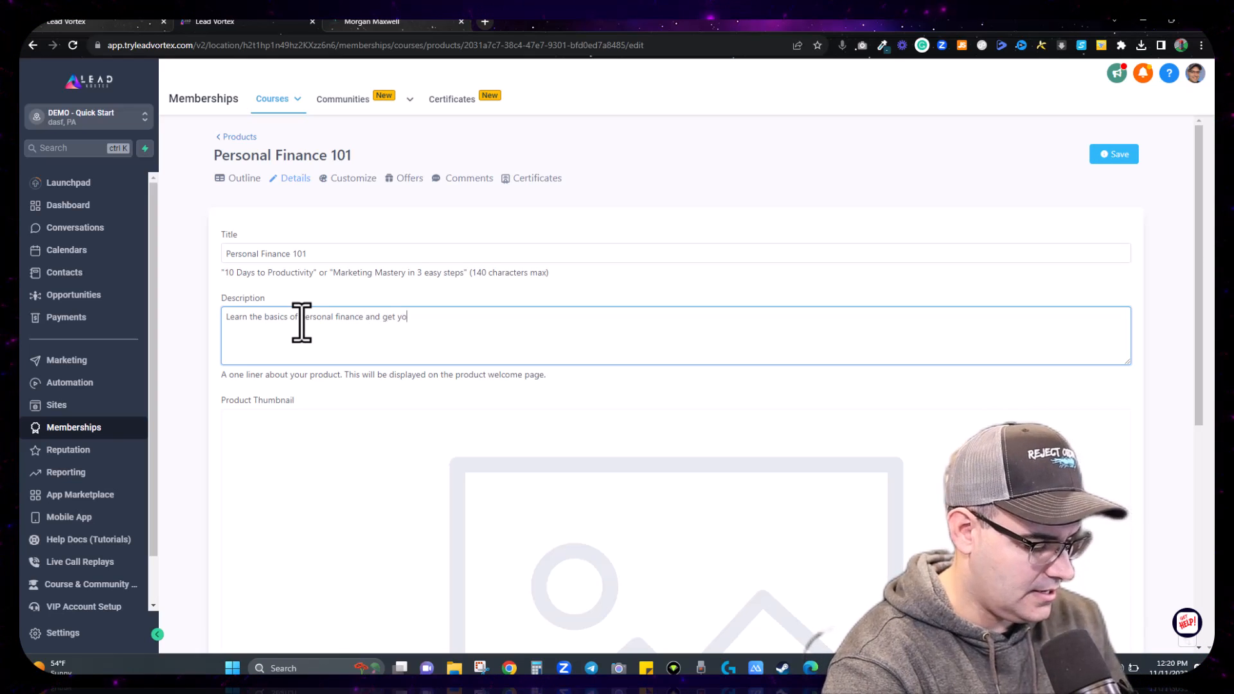
text(nancial life in order.)
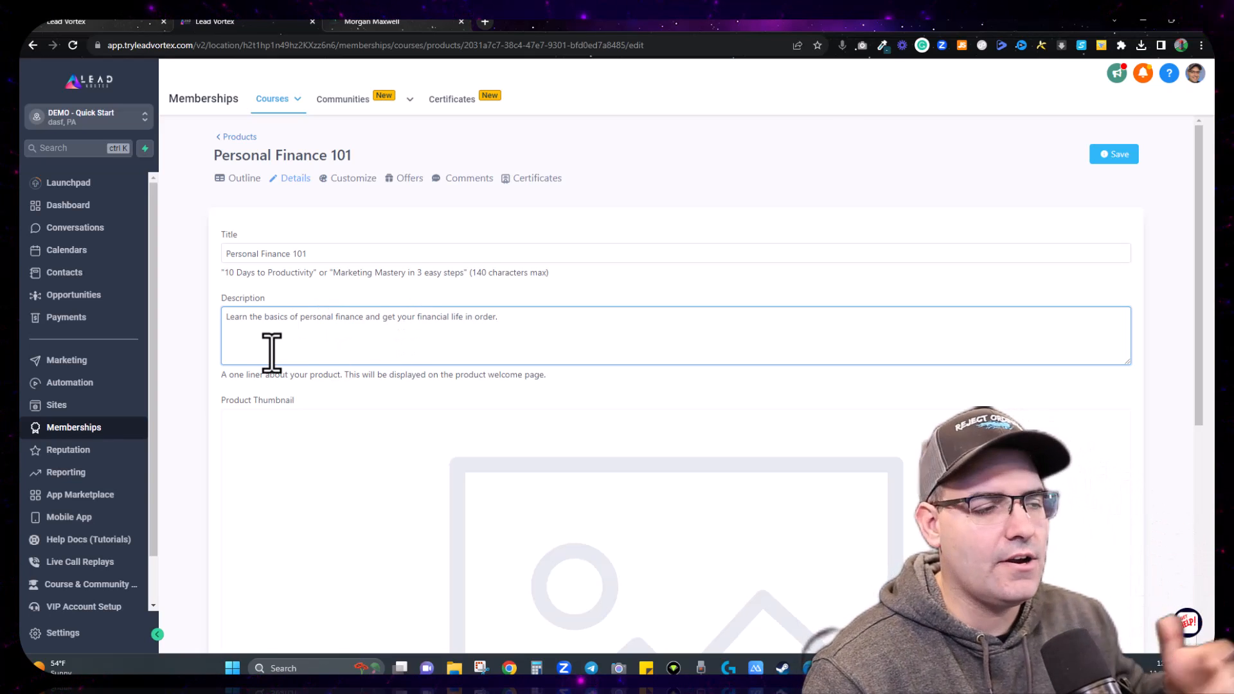
click(1114, 155)
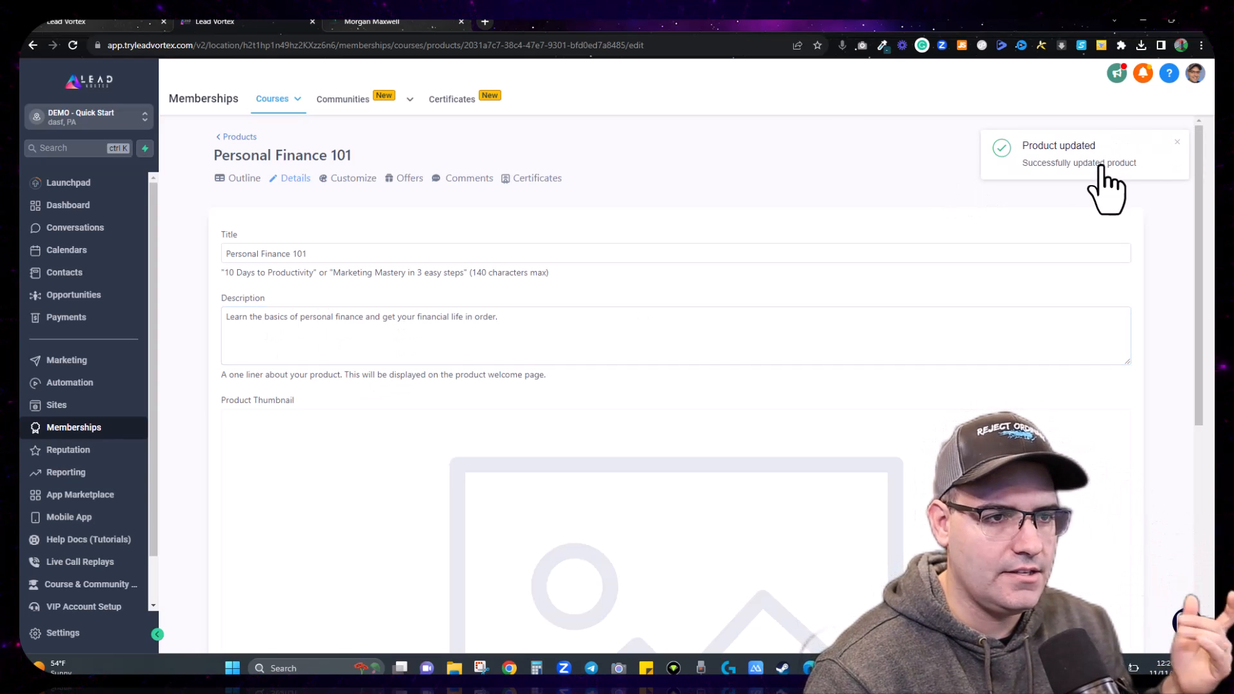
Step: Dismiss the update notice and choose Upload a New File for the Product Thumbnail
click(1179, 144)
scroll(755, 251, down, 3)
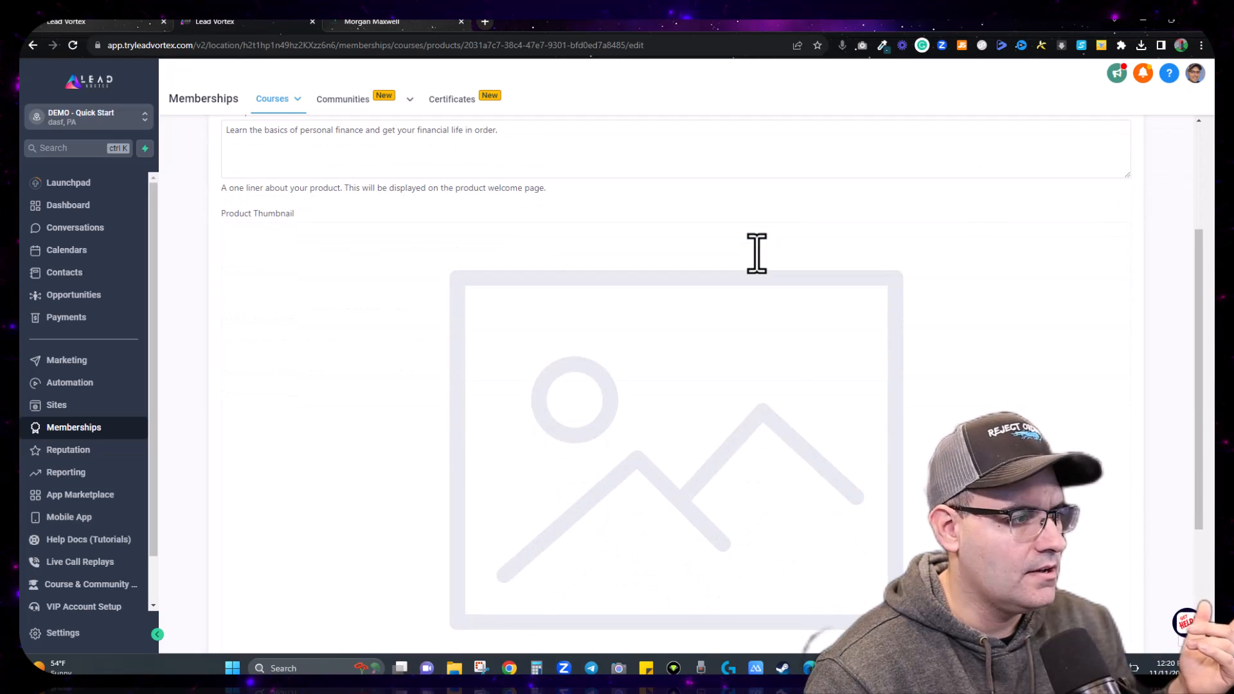
scroll(755, 253, down, 3)
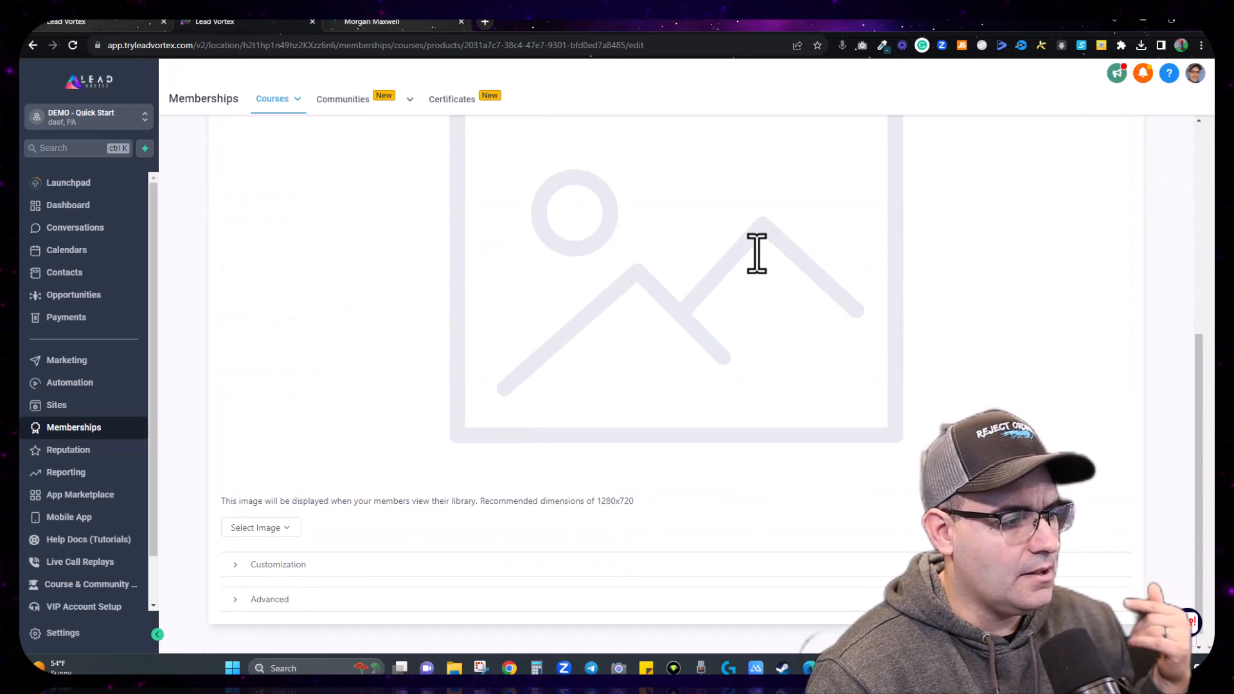
scroll(581, 269, up, 3)
scroll(600, 336, down, 3)
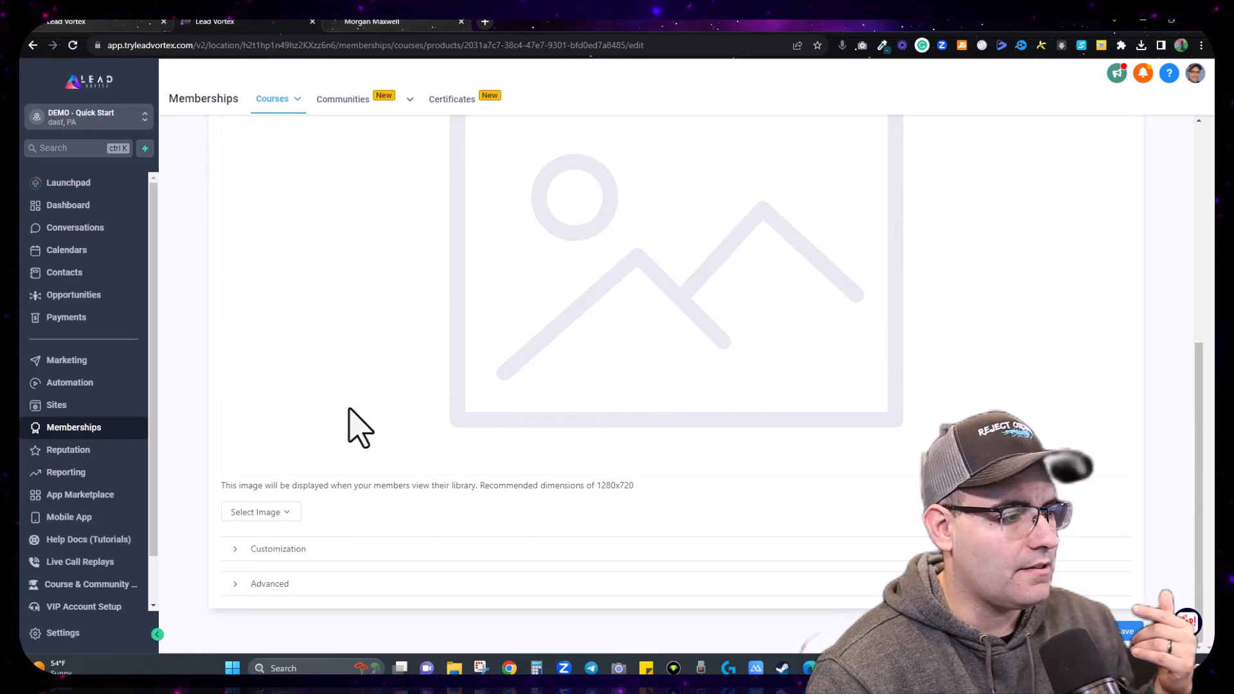
click(284, 512)
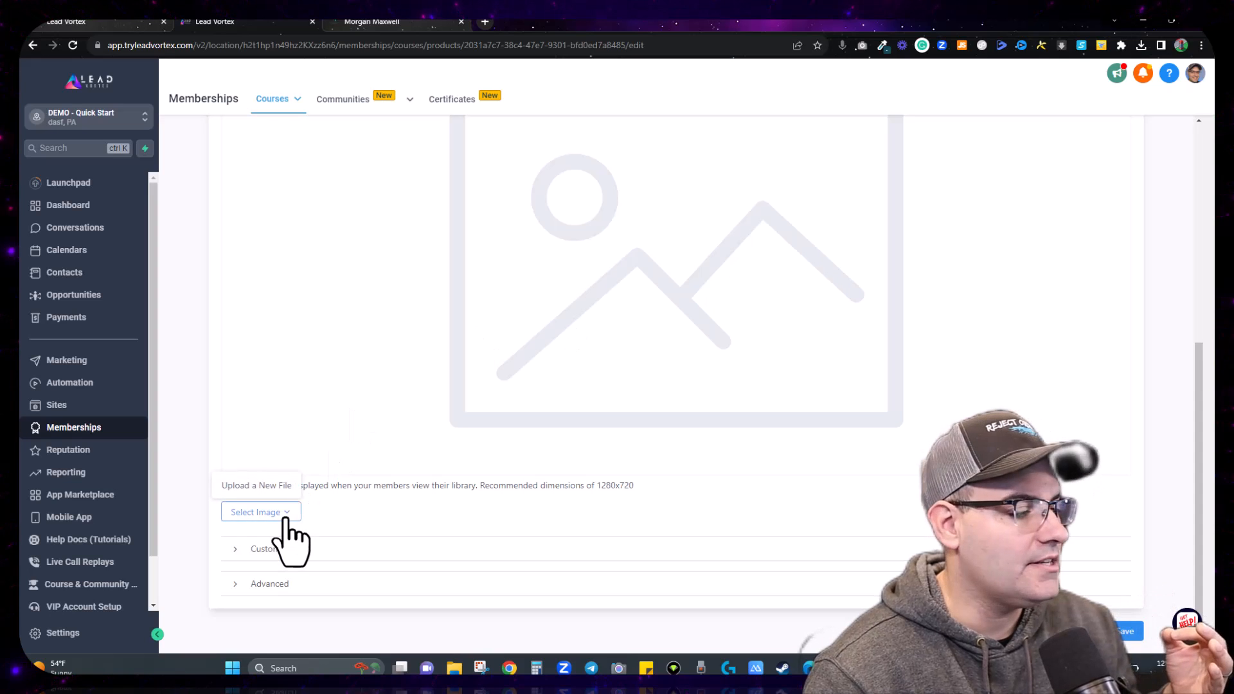
click(283, 487)
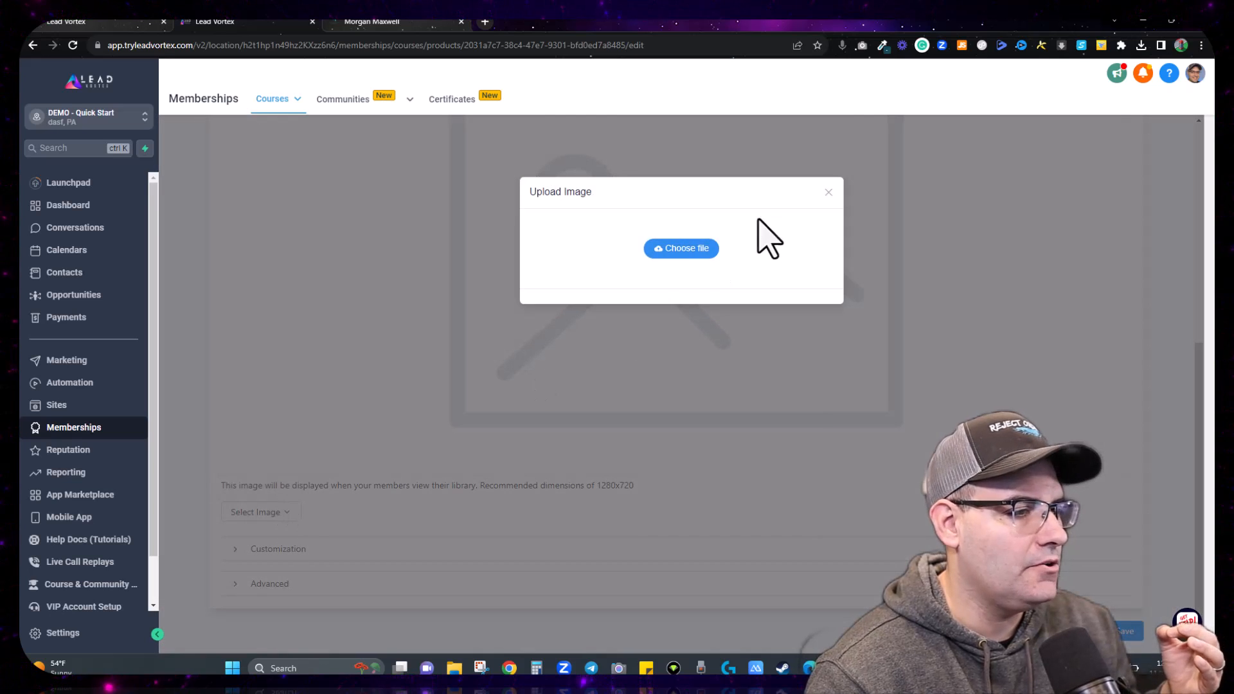
Step: Look for a thumbnail file in Downloads, cancel the Open dialog, and launch File Explorer instead
click(676, 251)
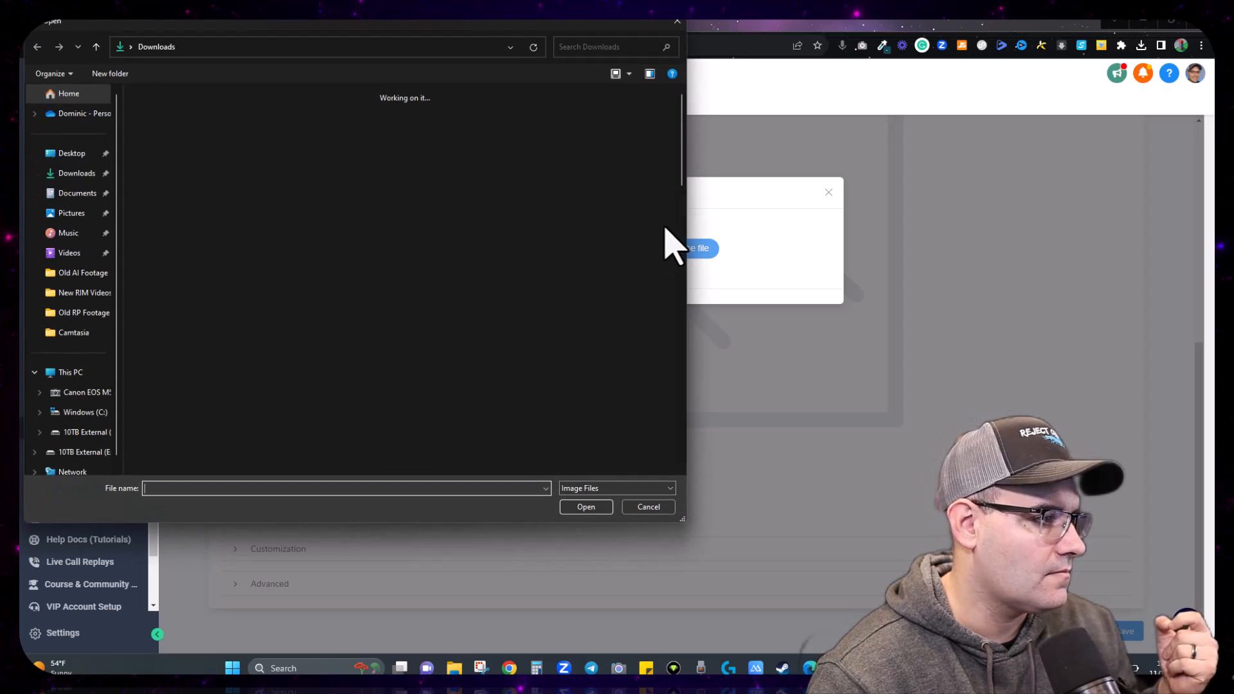
click(84, 173)
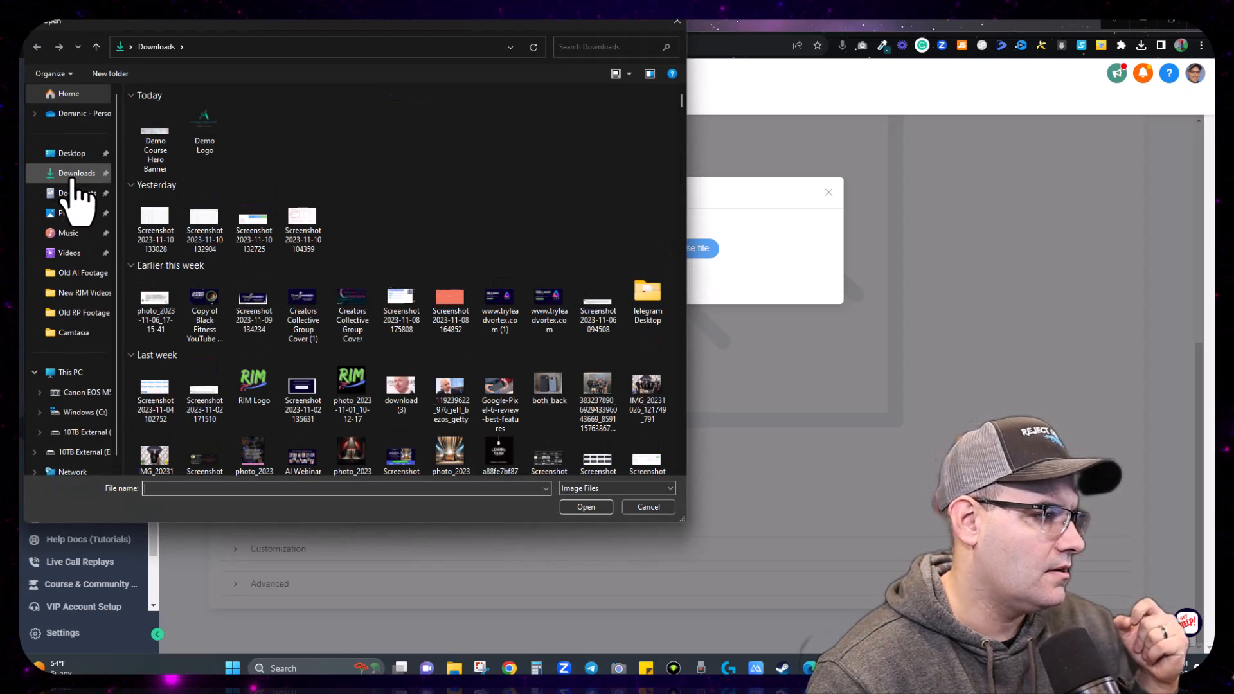
click(678, 21)
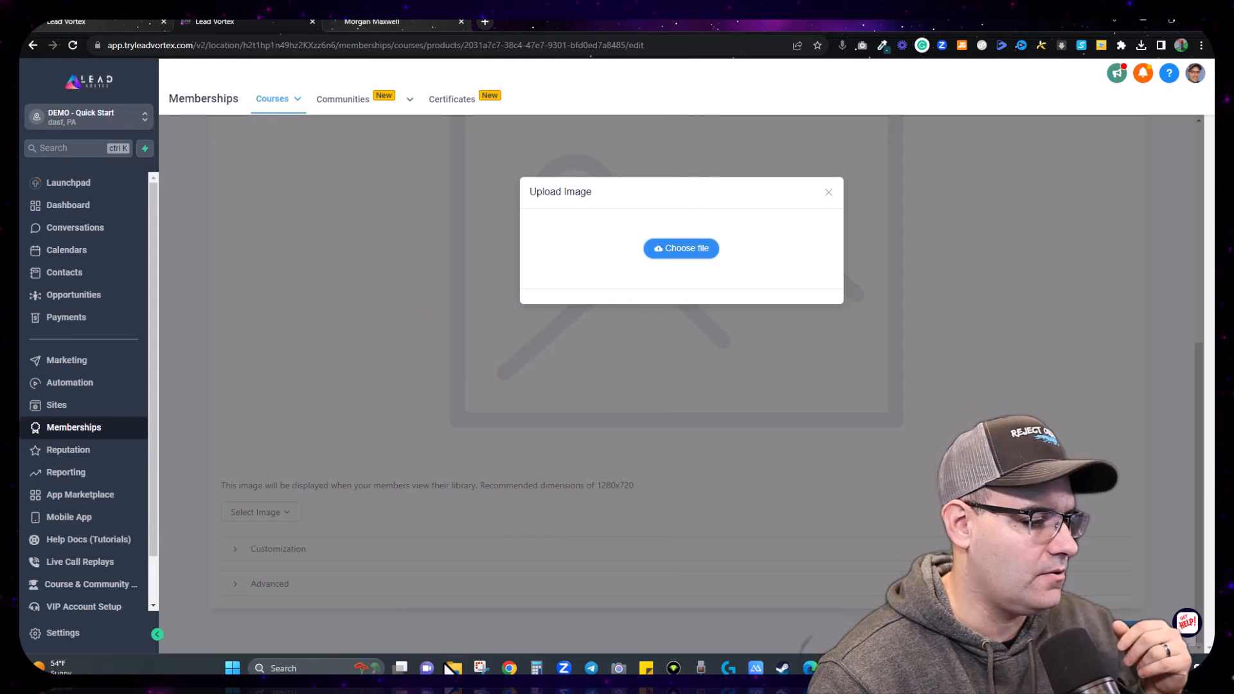
click(454, 669)
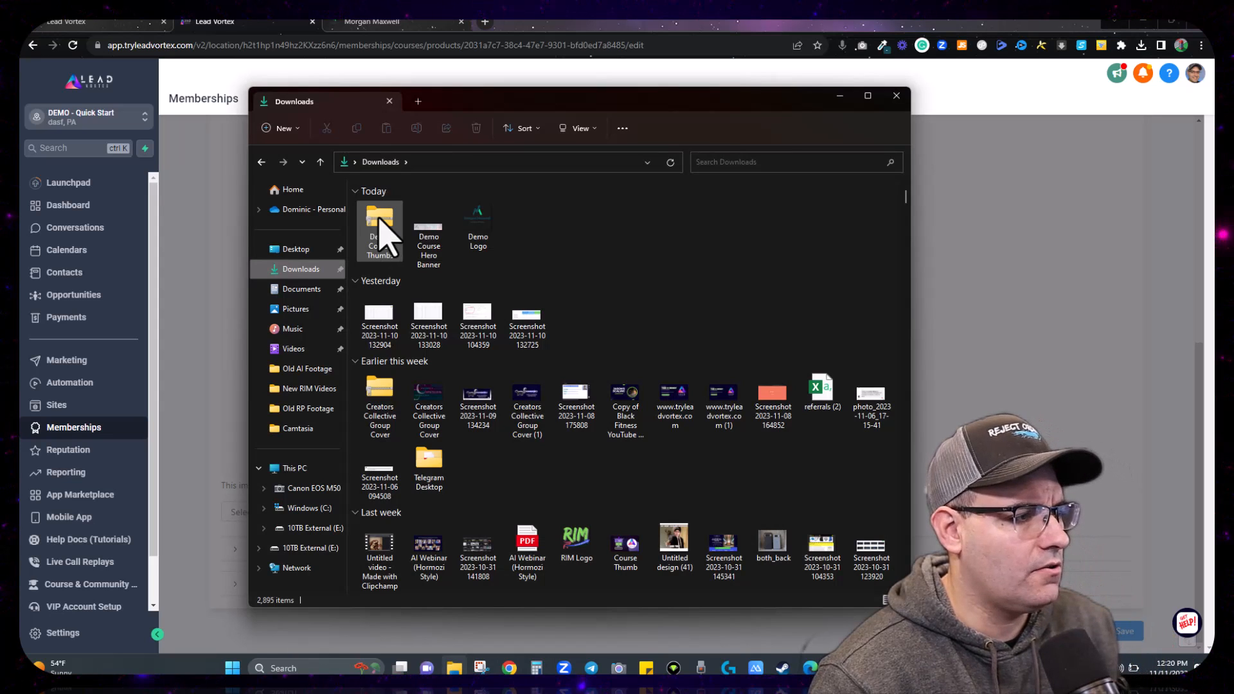
Step: Copy the Category, Course and Lesson thumbnail PNGs from the Demo Course Thumbs zip into Downloads
double_click(381, 230)
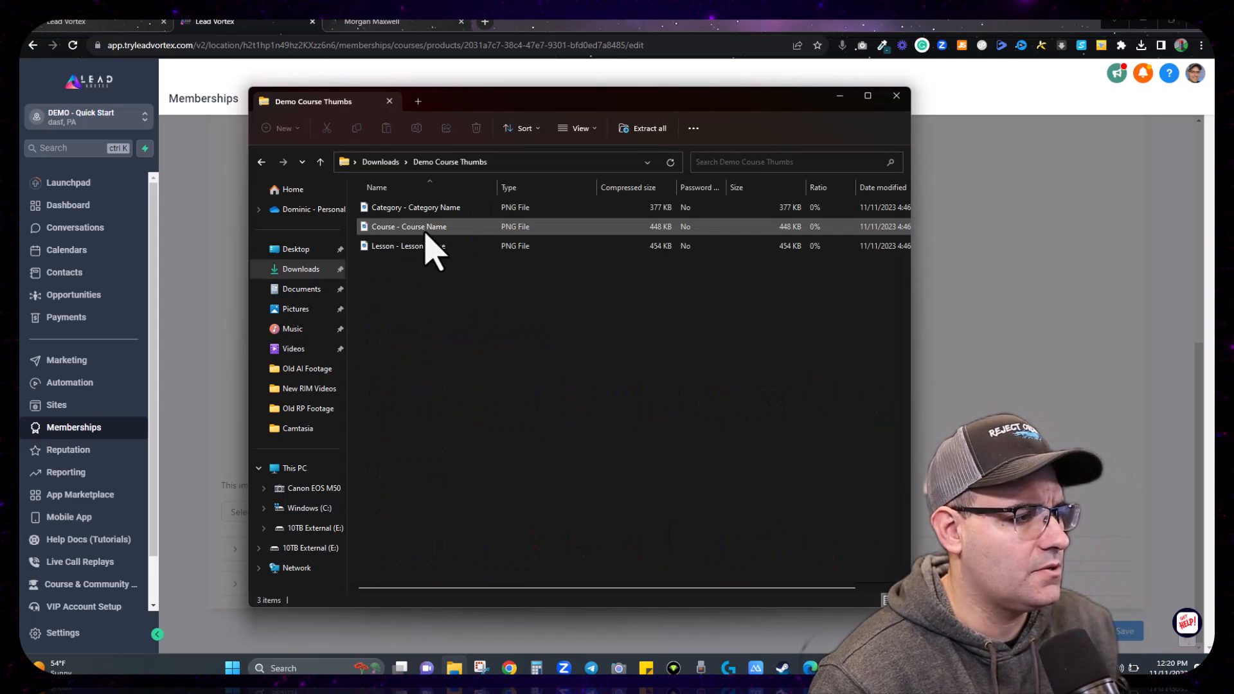
key(ctrl+a)
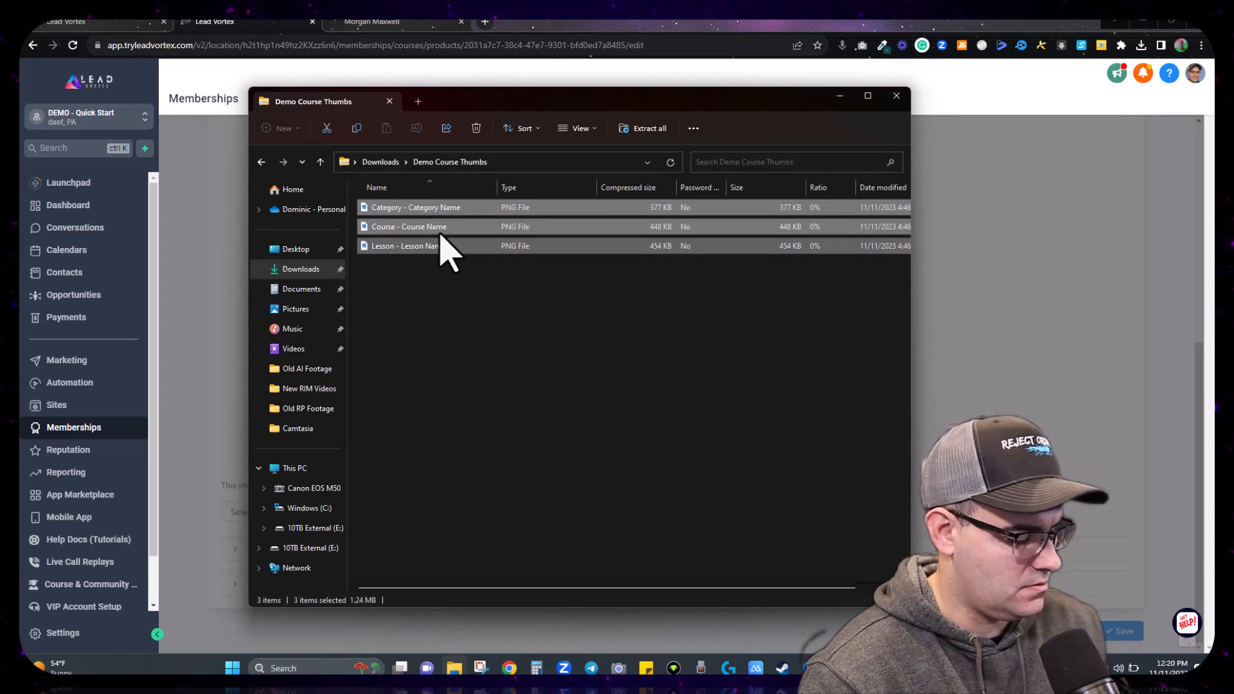
click(384, 164)
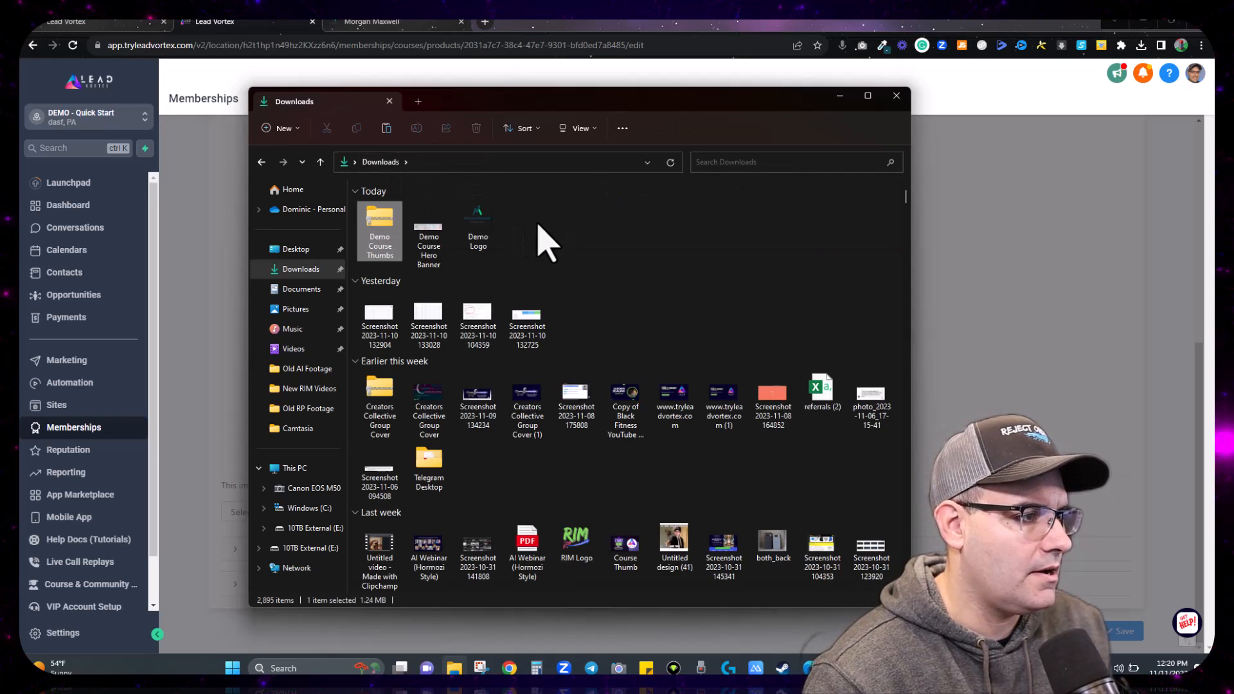
key(ctrl+v)
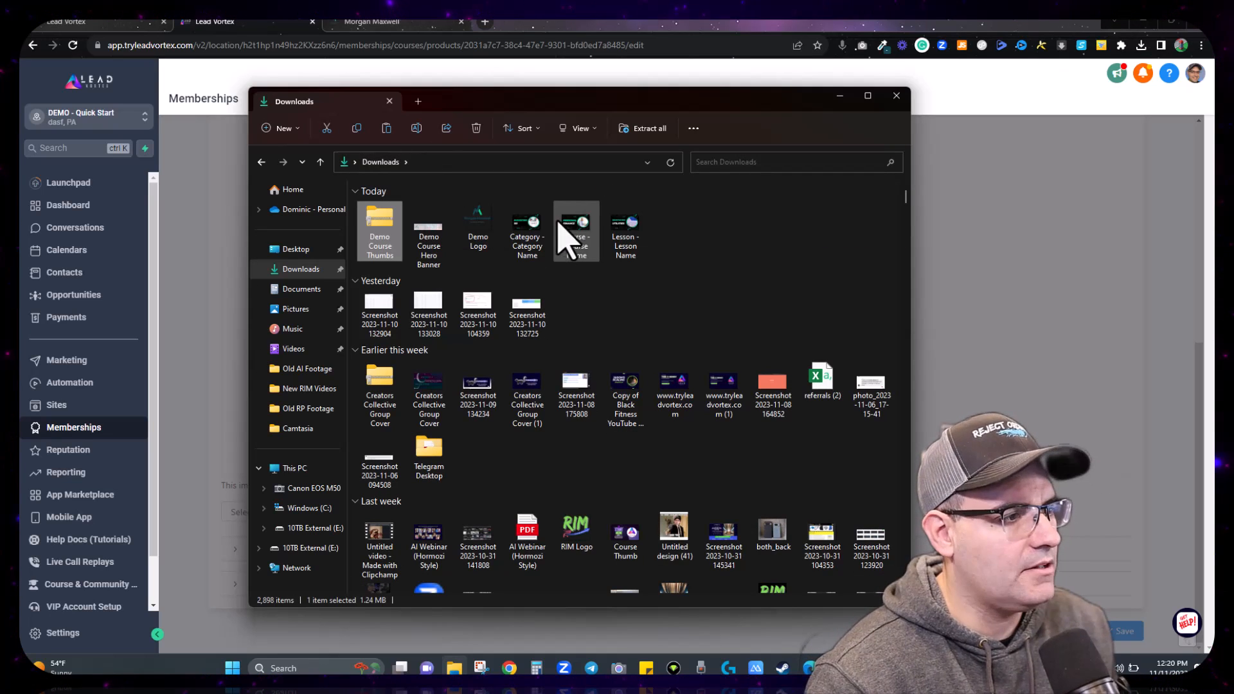
click(897, 97)
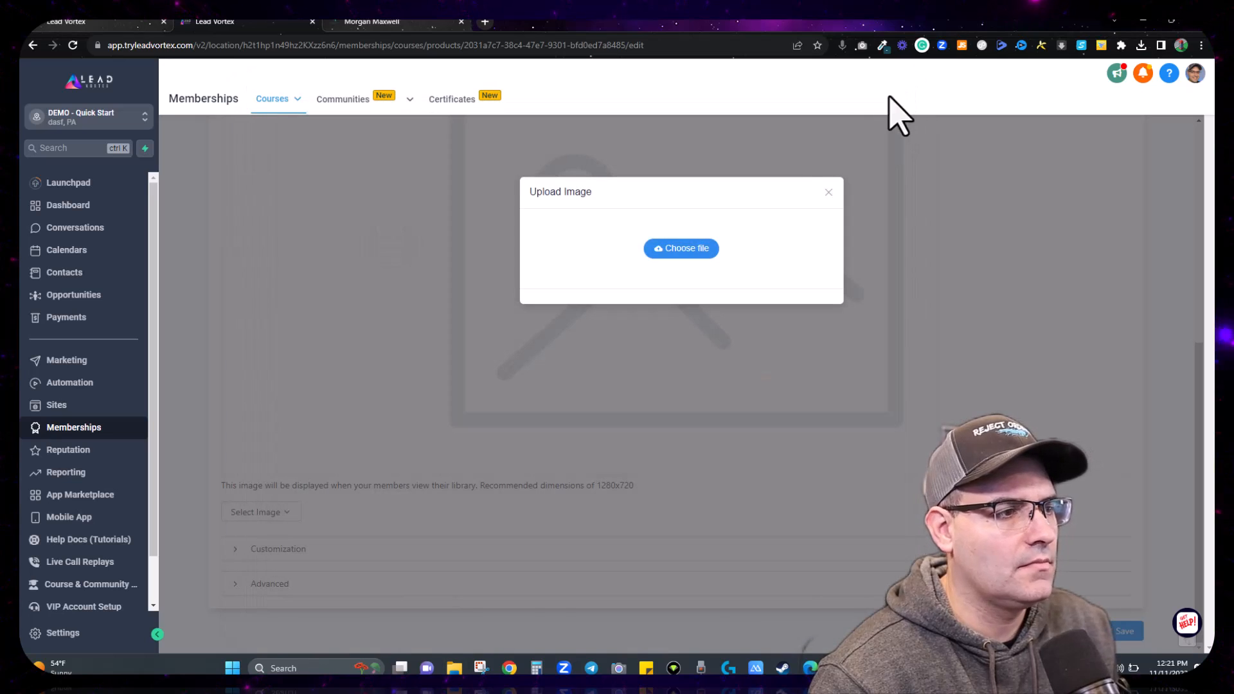
Step: Upload the 'Course - Course Name' image as the Personal Finance 101 thumbnail
click(702, 249)
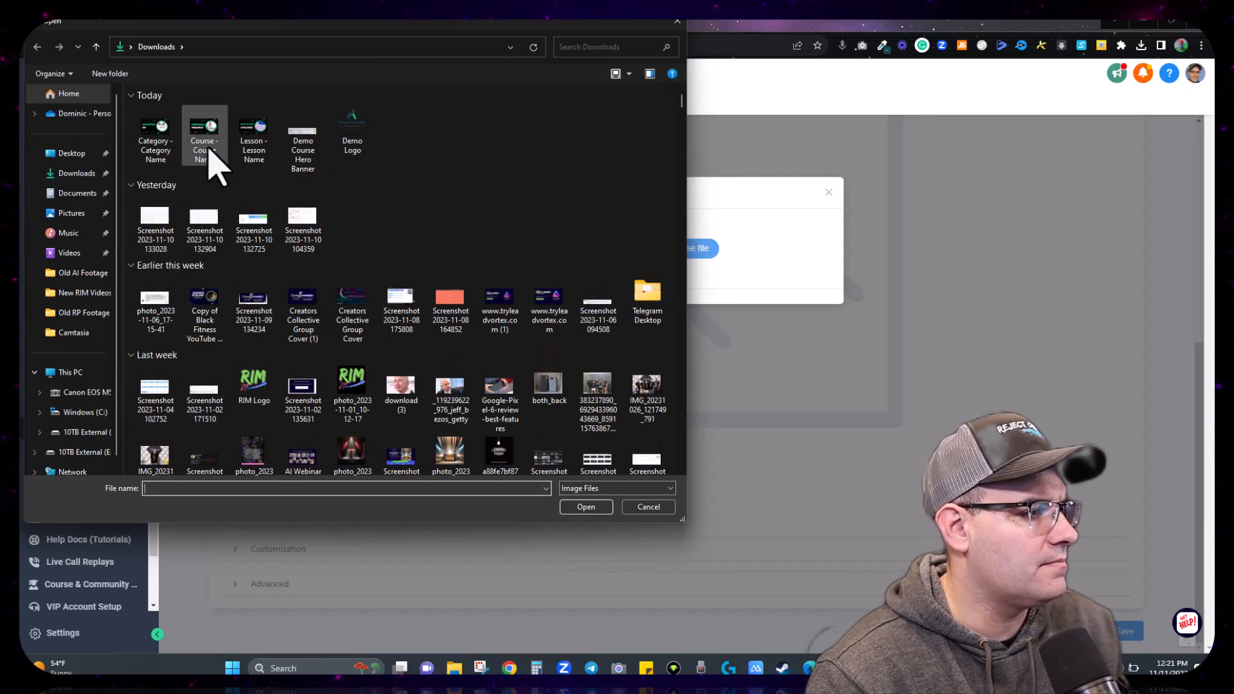
double_click(206, 149)
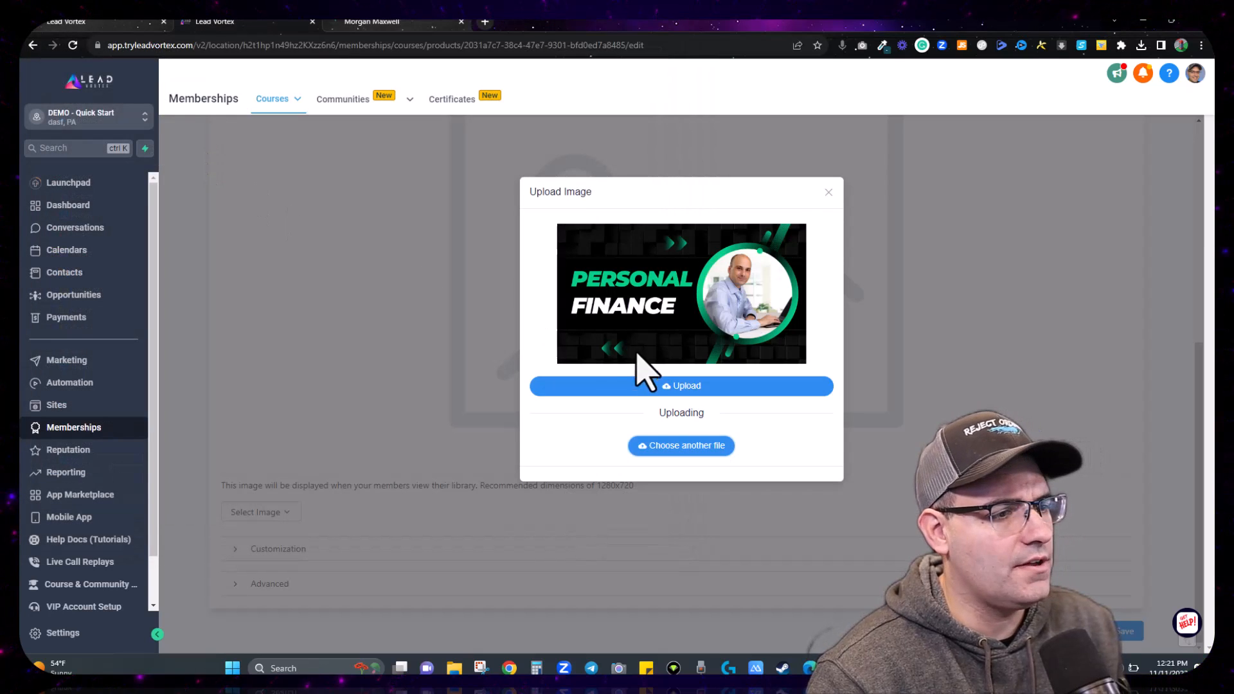
click(674, 388)
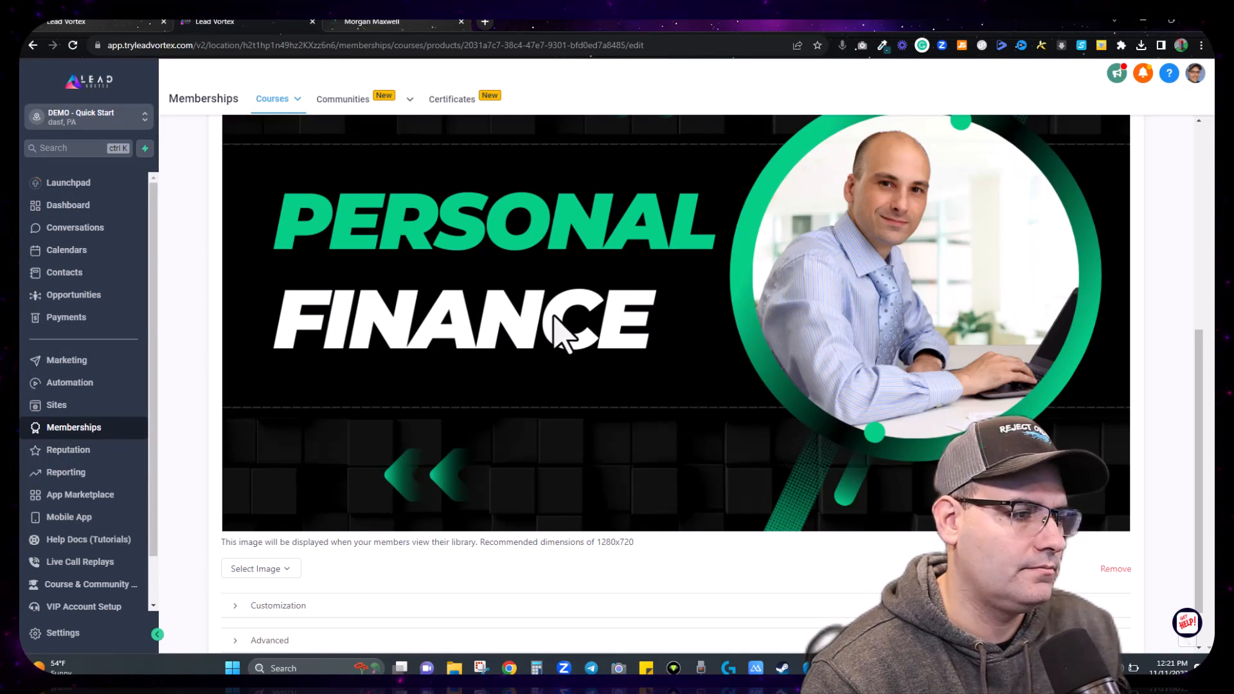
scroll(550, 379, up, 5)
scroll(549, 379, down, 3)
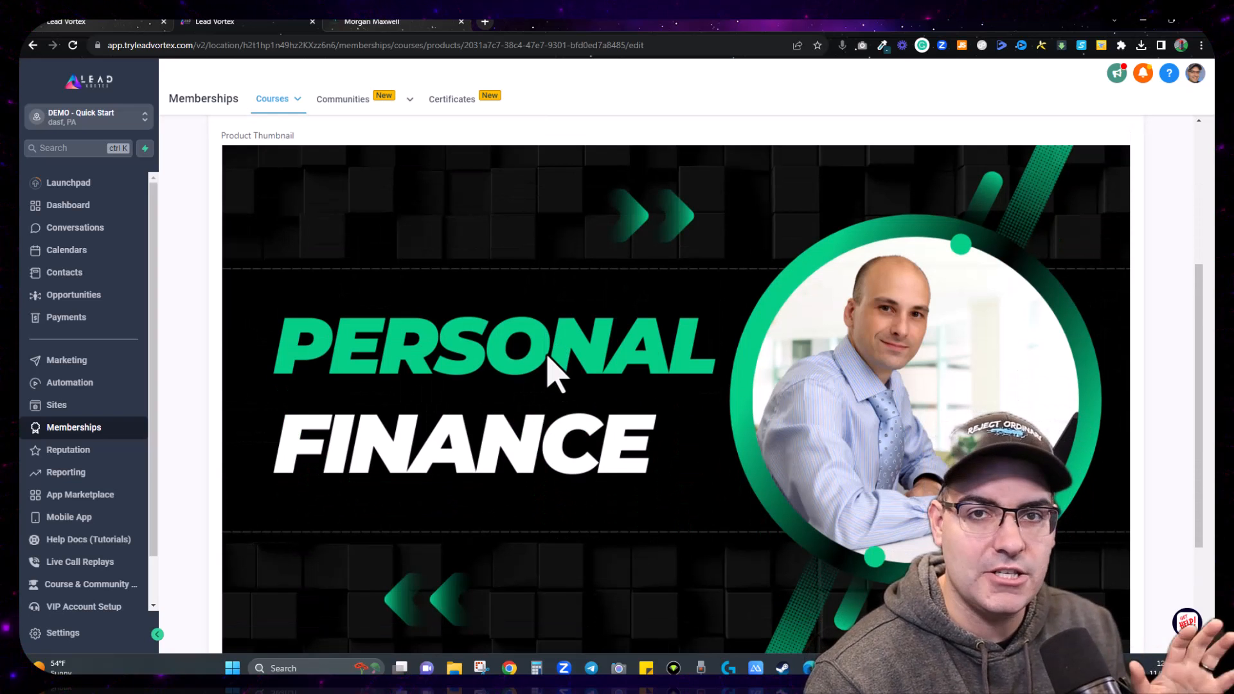
Step: Expand the course's Customization section to reveal the instructor fields
scroll(435, 366, down, 3)
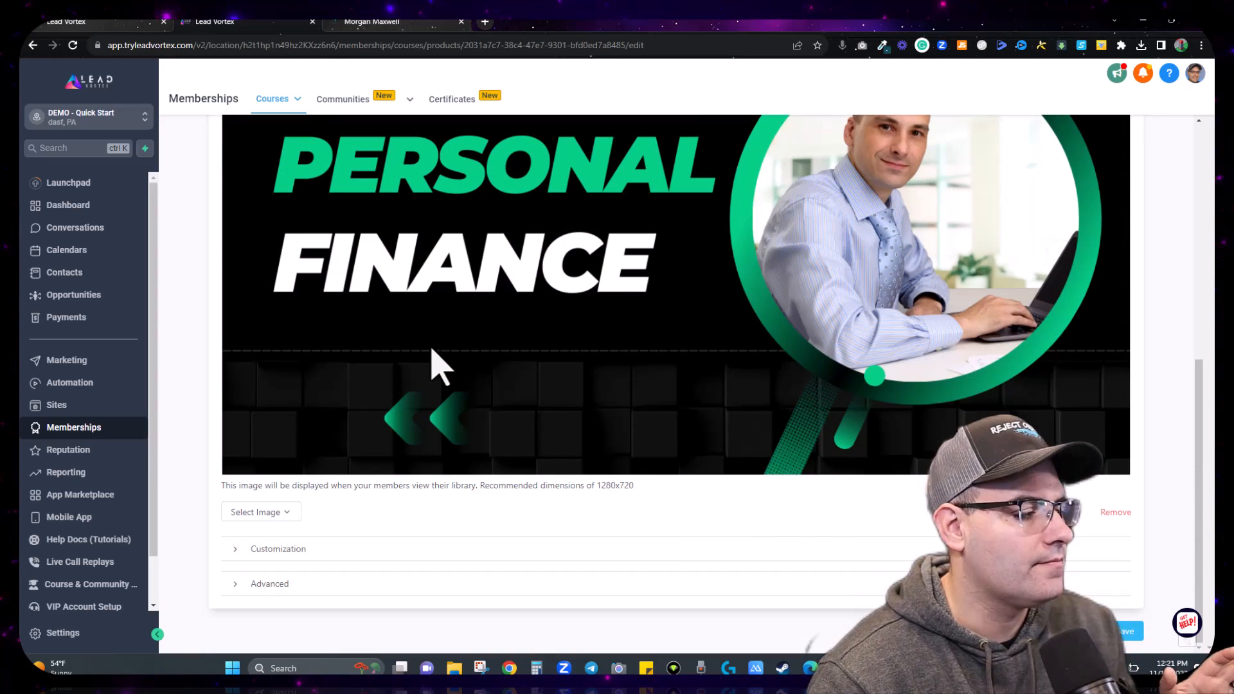
click(254, 550)
scroll(407, 518, down, 5)
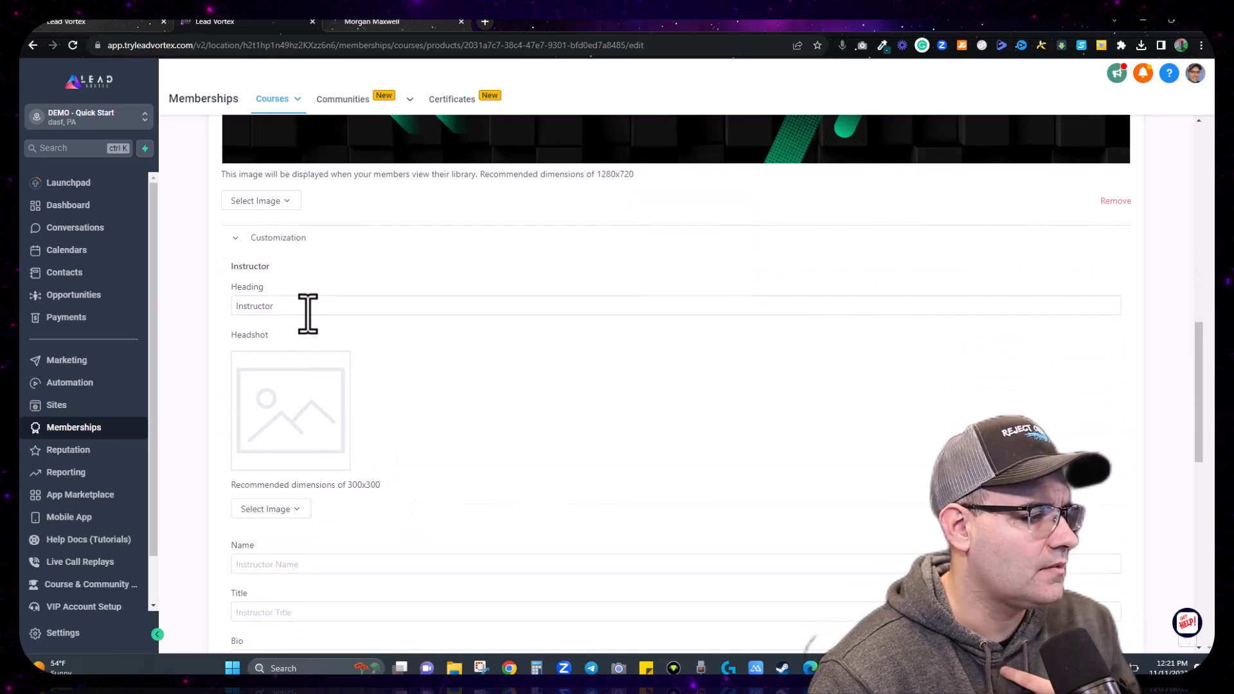
Step: Upload the first headshot photo found as the cropped instructor headshot
click(308, 309)
text(Your Name)
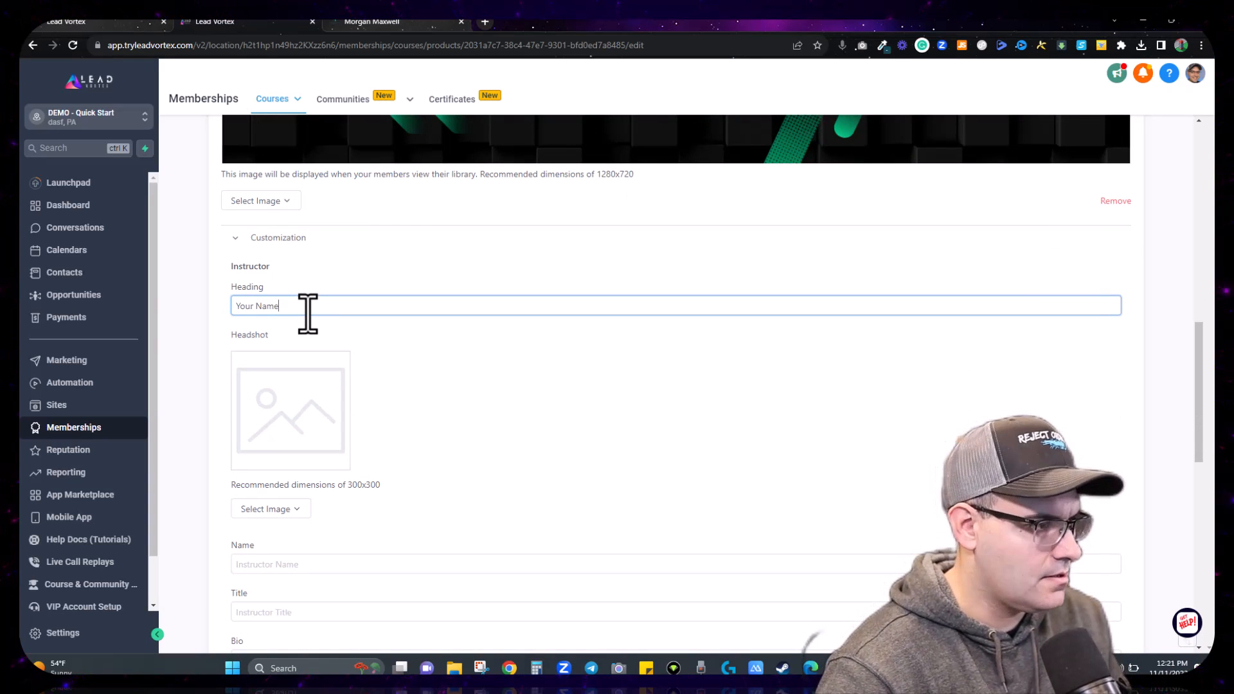
scroll(308, 314, down, 2)
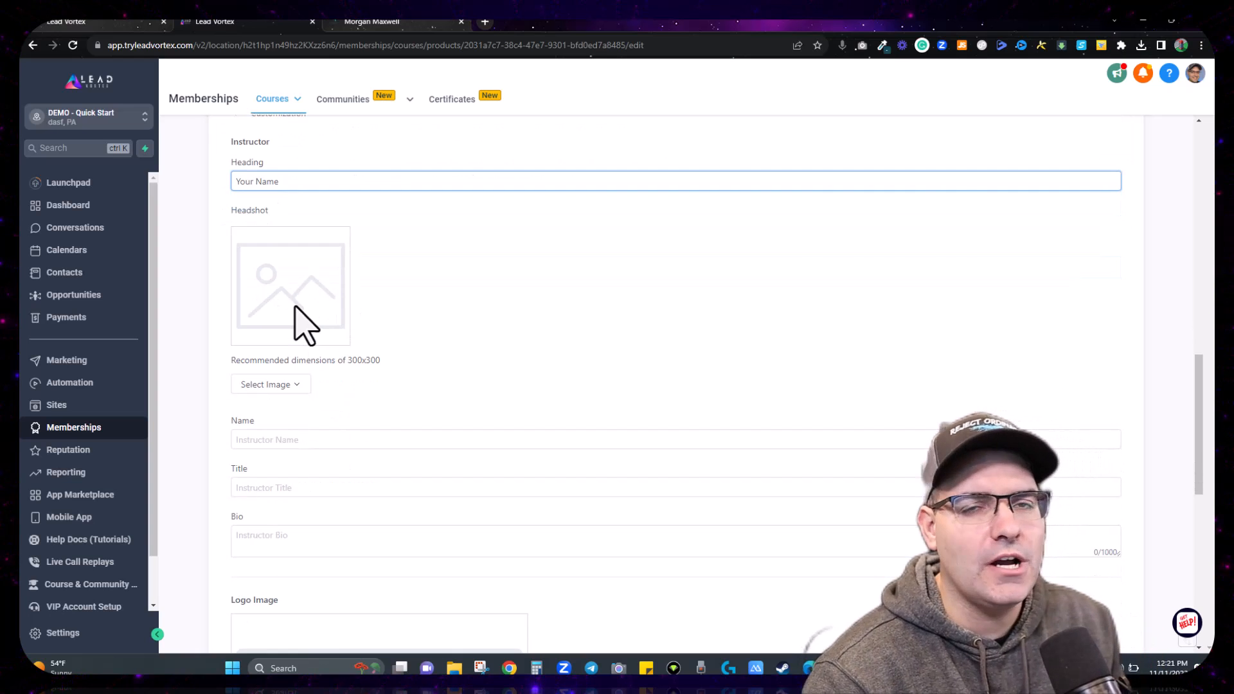
click(283, 385)
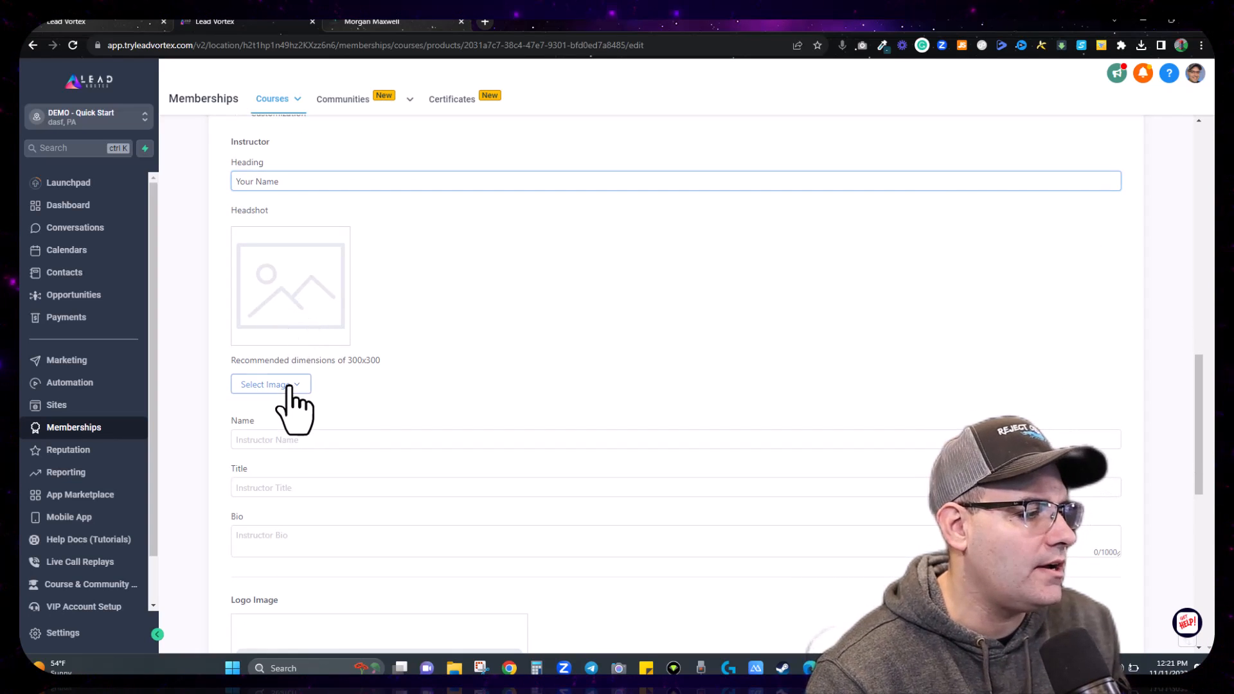
click(288, 411)
click(704, 250)
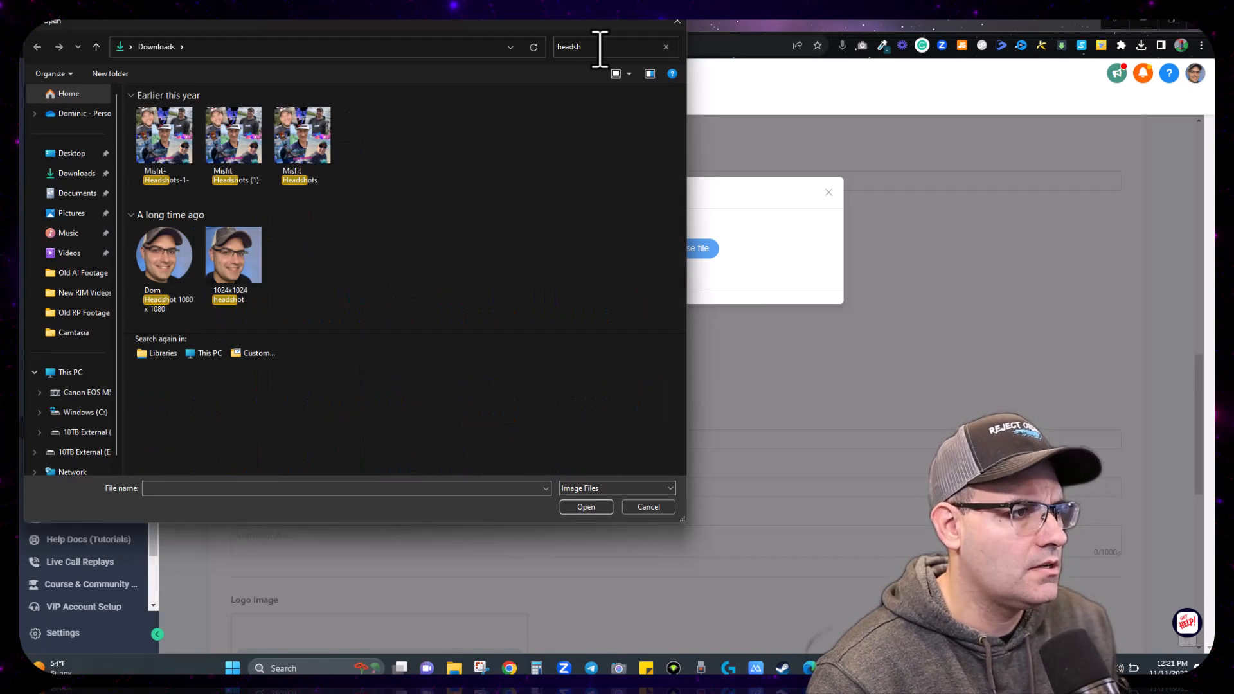
double_click(171, 273)
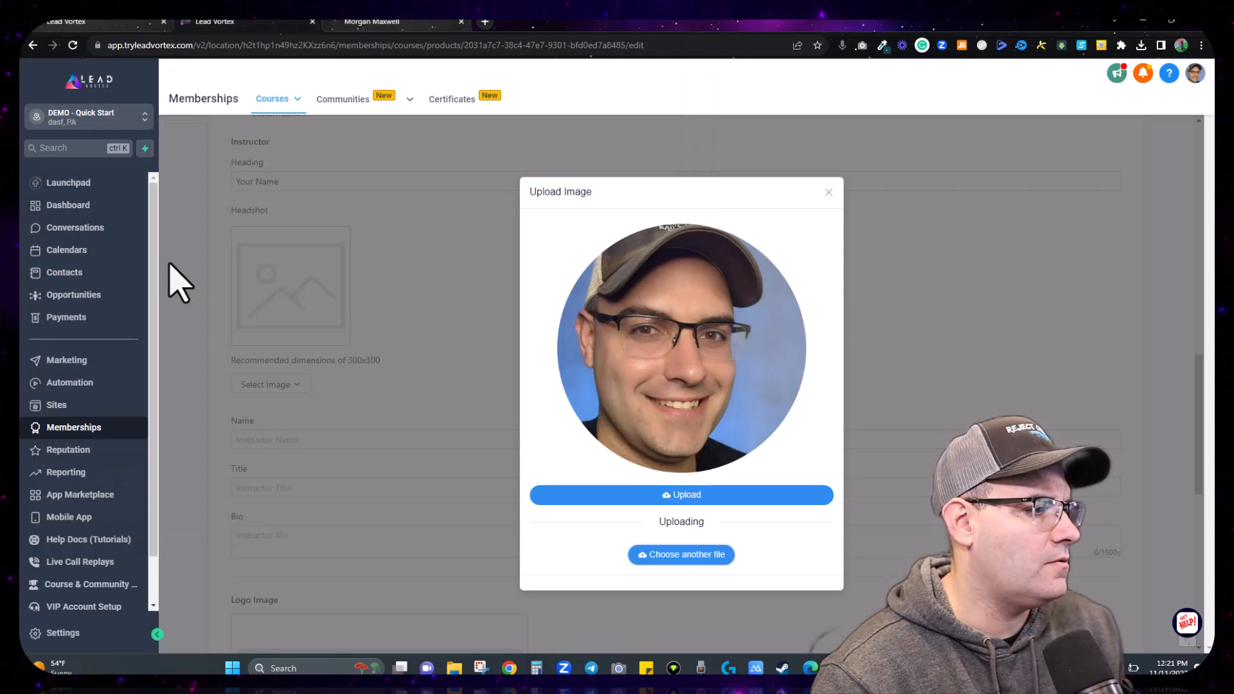
click(638, 495)
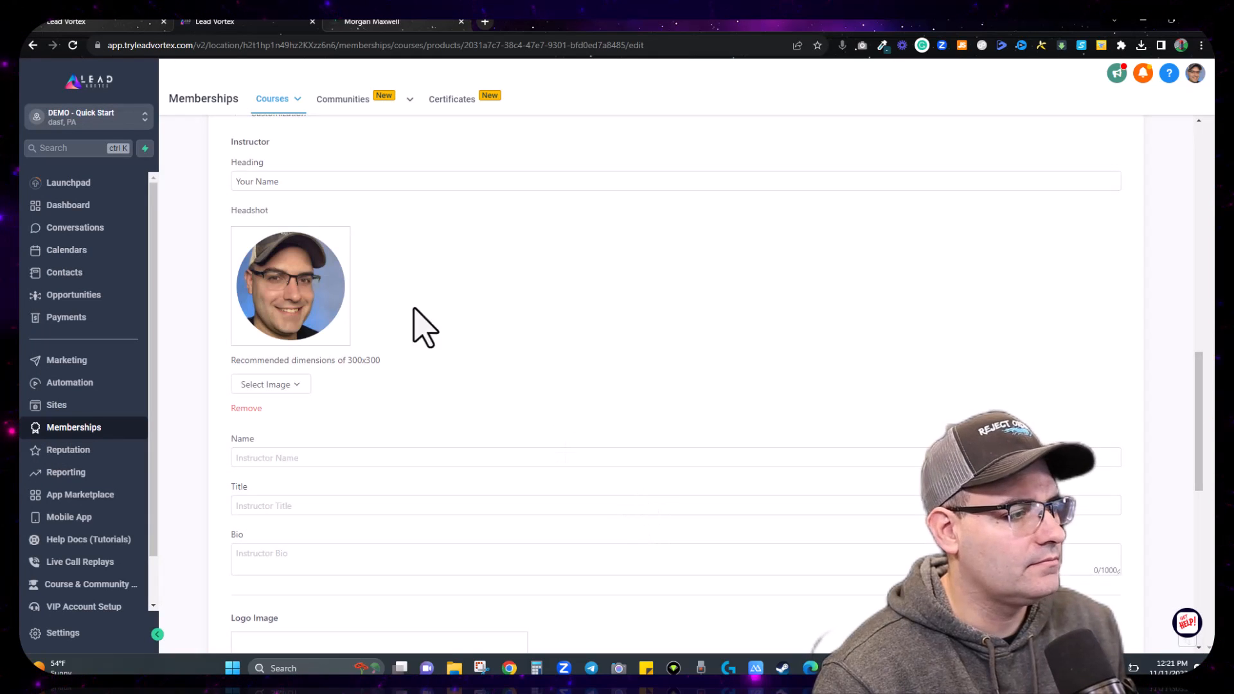
scroll(450, 408, down, 2)
scroll(450, 408, down, 1)
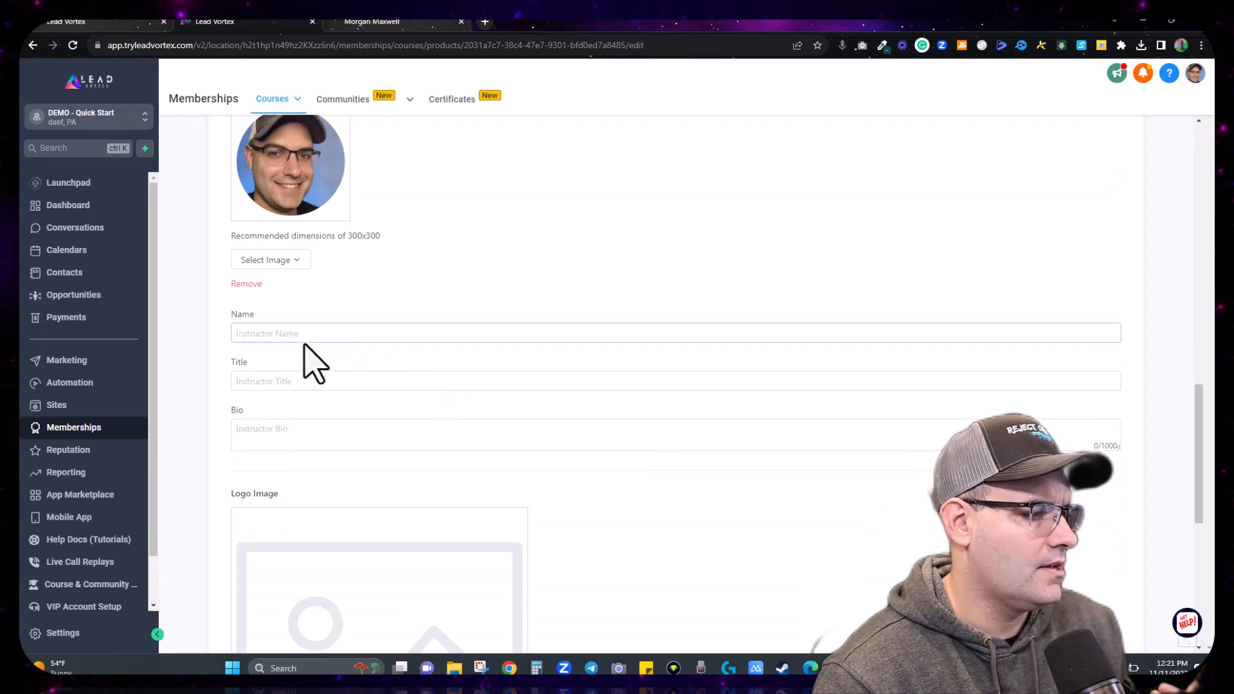
Step: Set the instructor name to 'Your Name' and the heading to 'As Taught By'
click(304, 333)
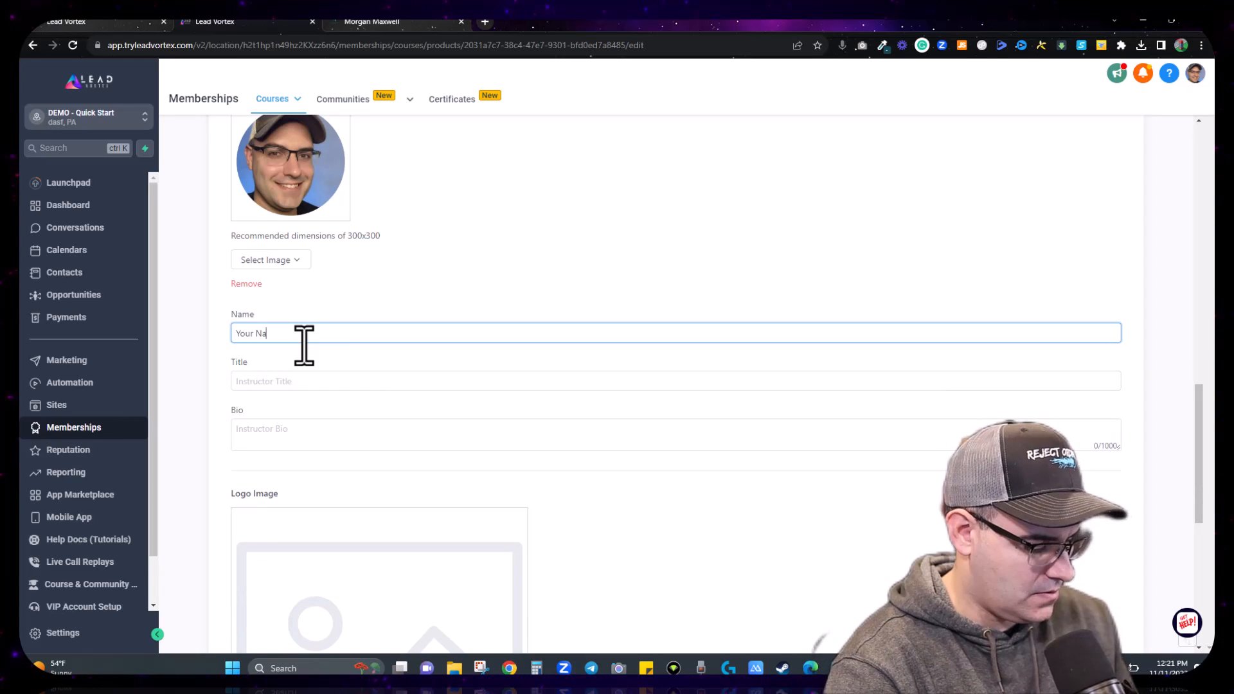
scroll(339, 303, up, 7)
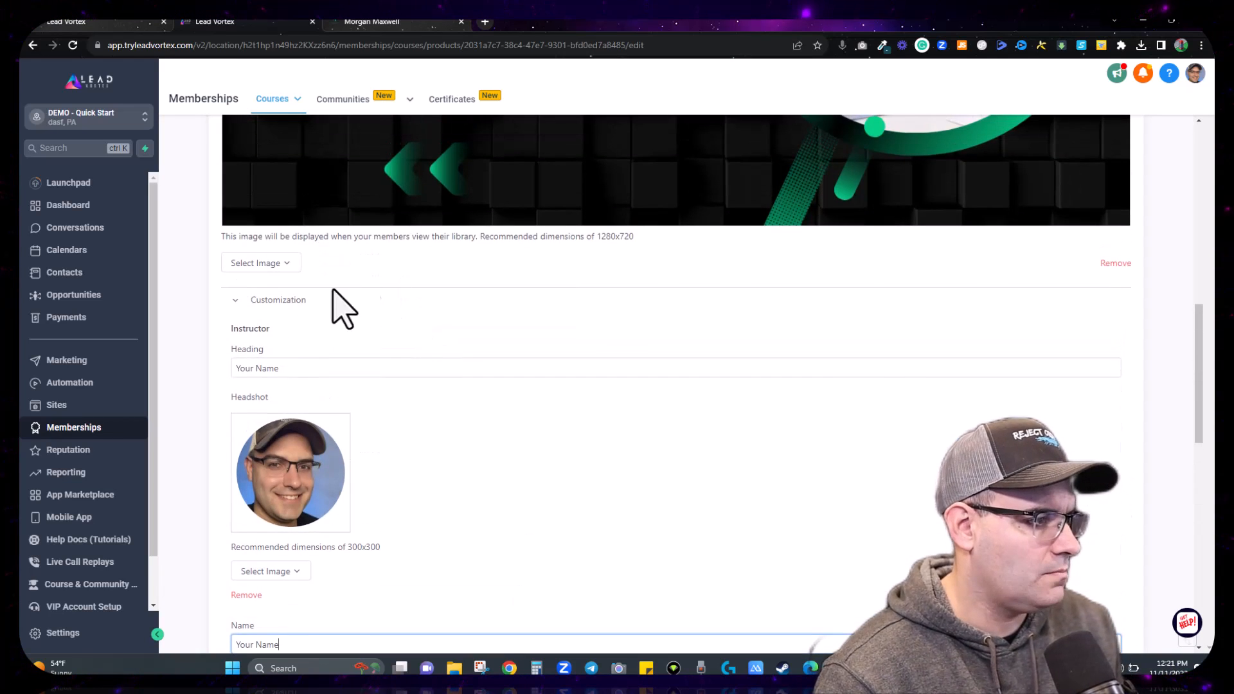
double_click(288, 368)
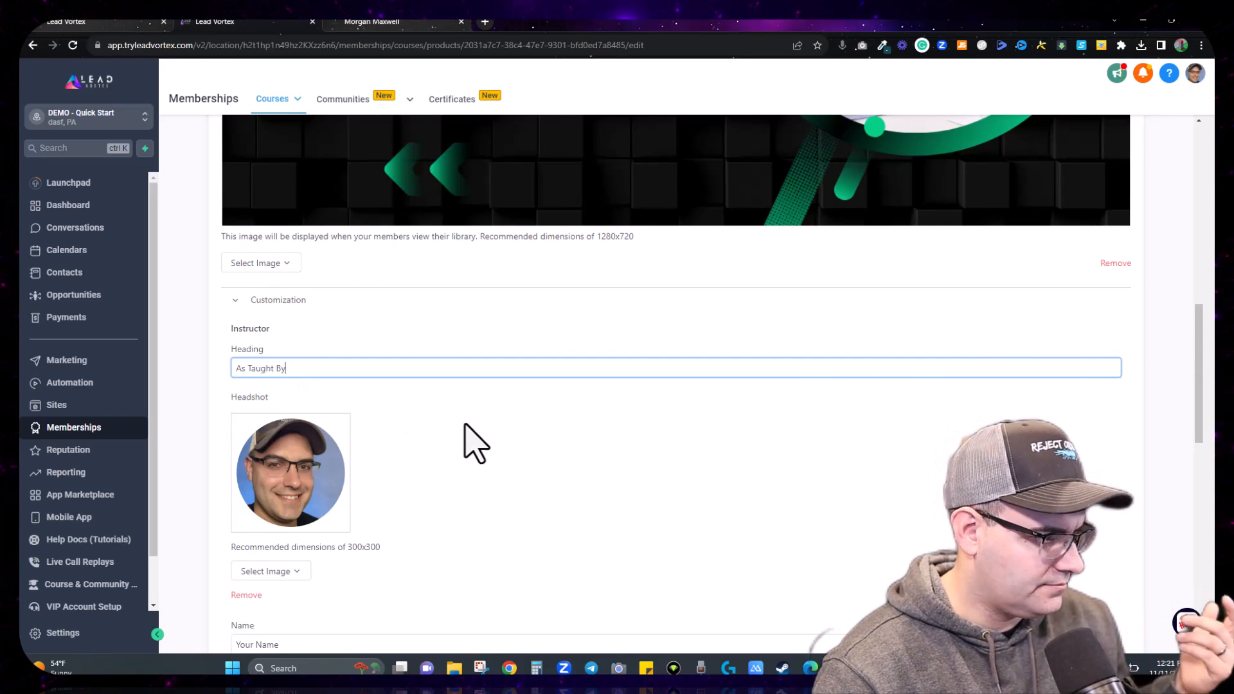
scroll(475, 444, down, 3)
click(476, 443)
click(299, 384)
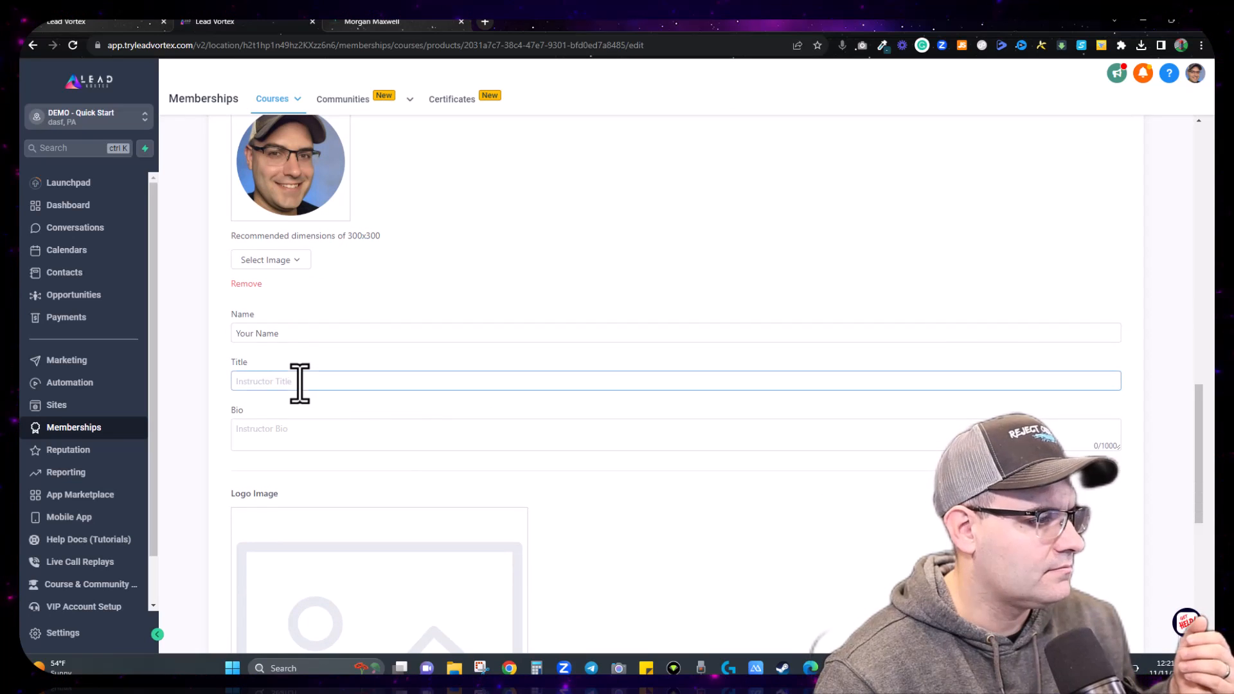
scroll(305, 384, down, 1)
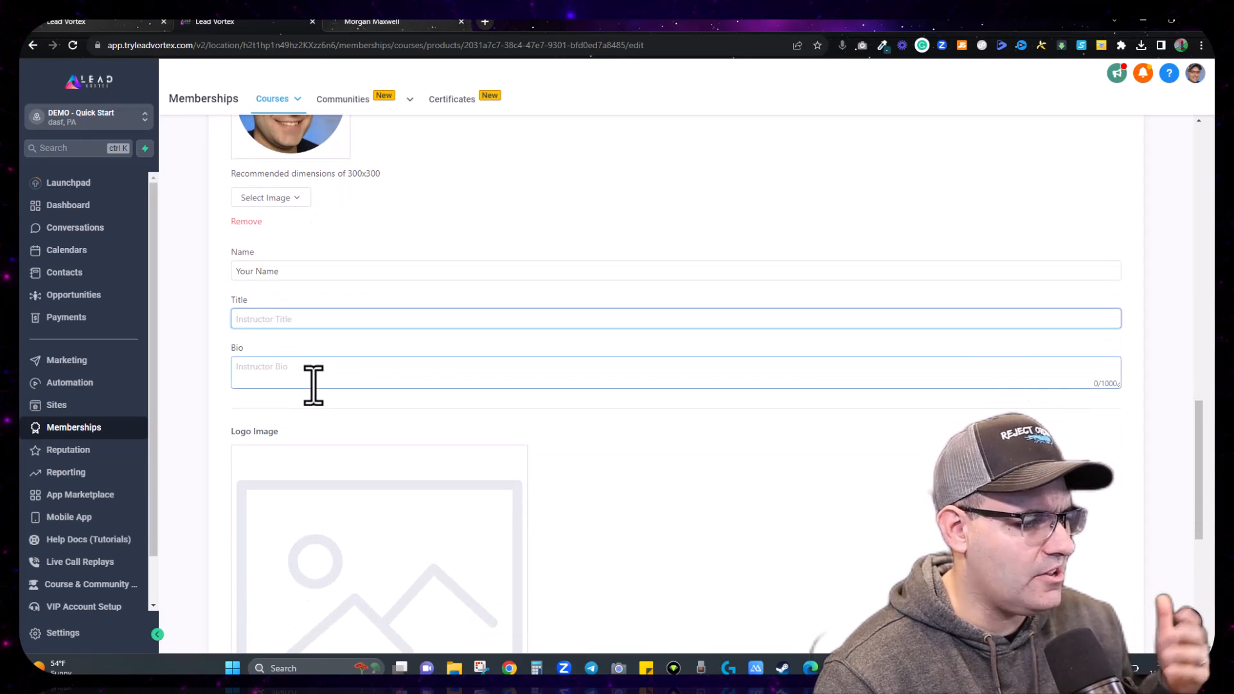
scroll(313, 385, down, 5)
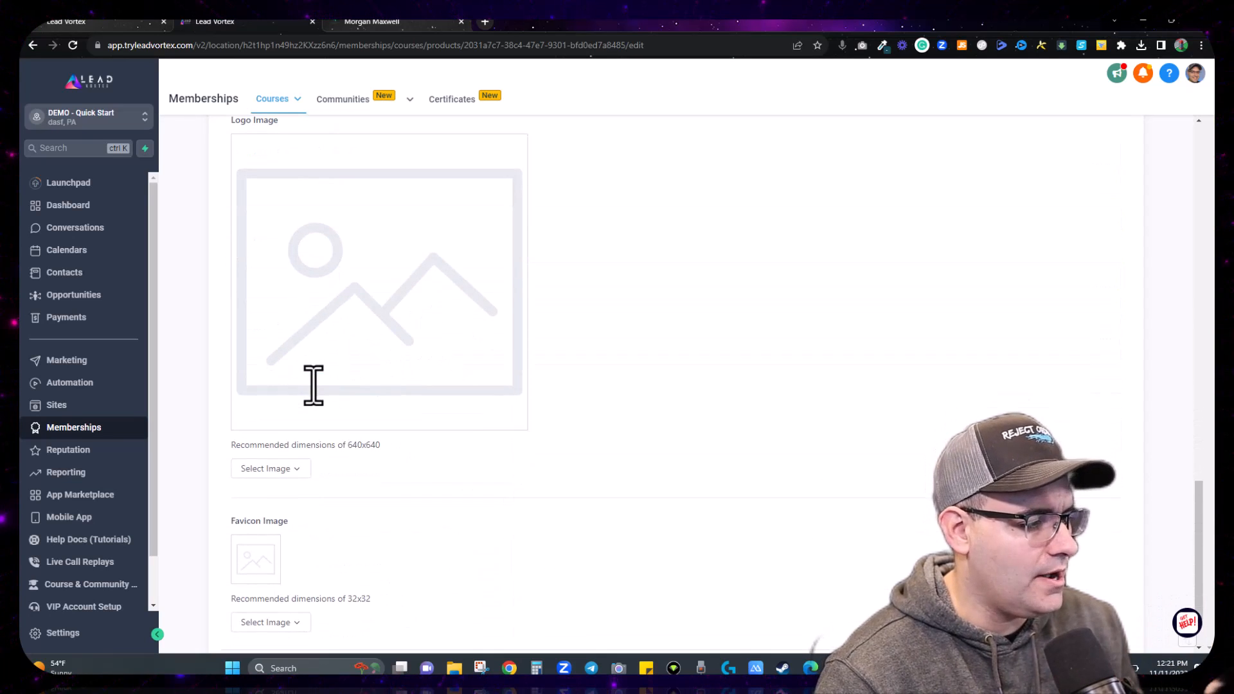
scroll(279, 482, down, 2)
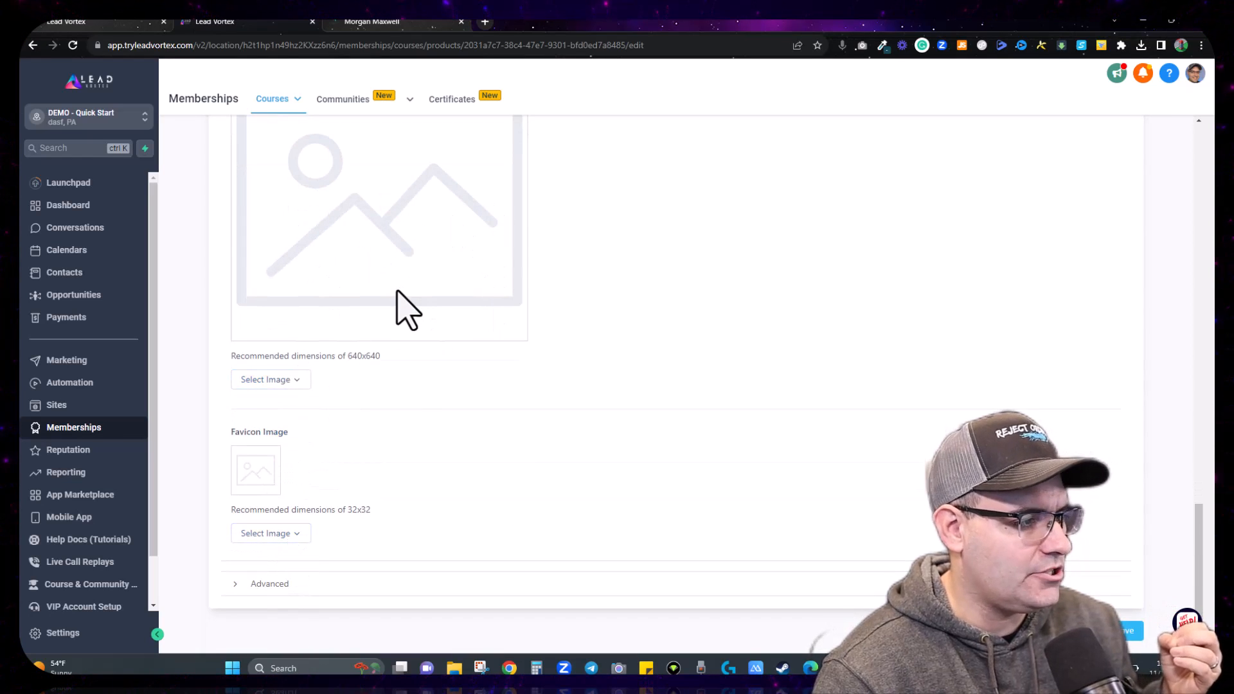
Step: Upload the company logo file from Downloads as the course's Logo Image
click(283, 407)
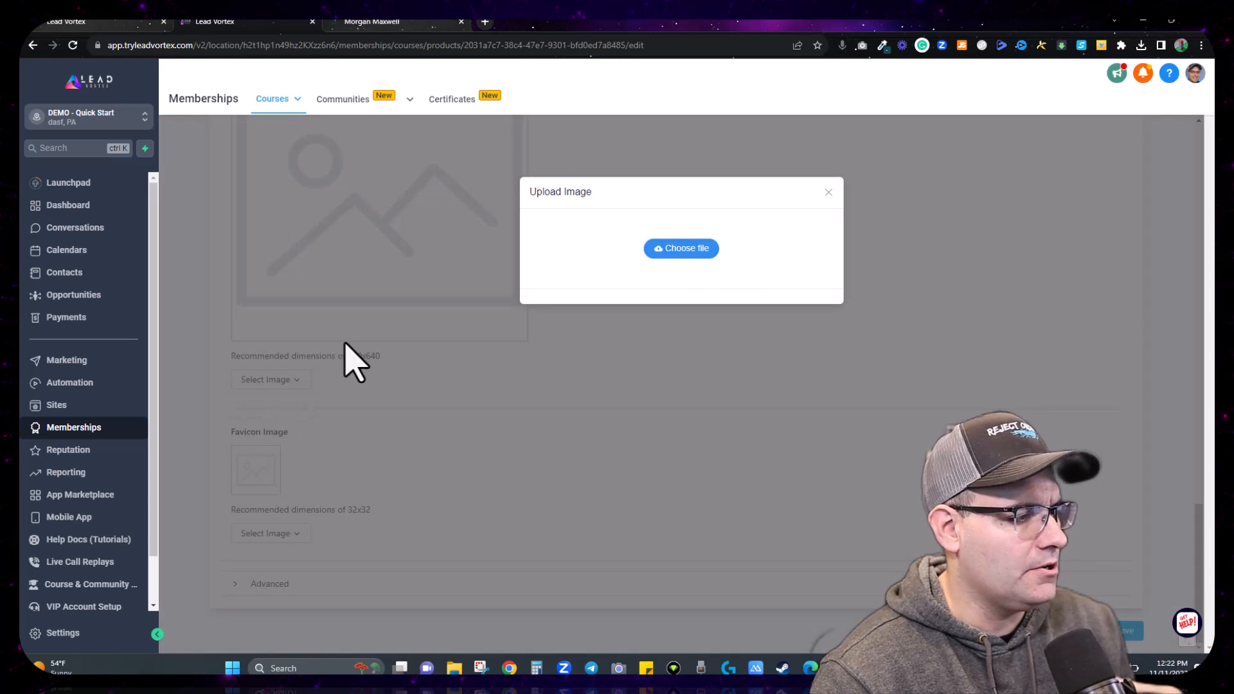
click(698, 256)
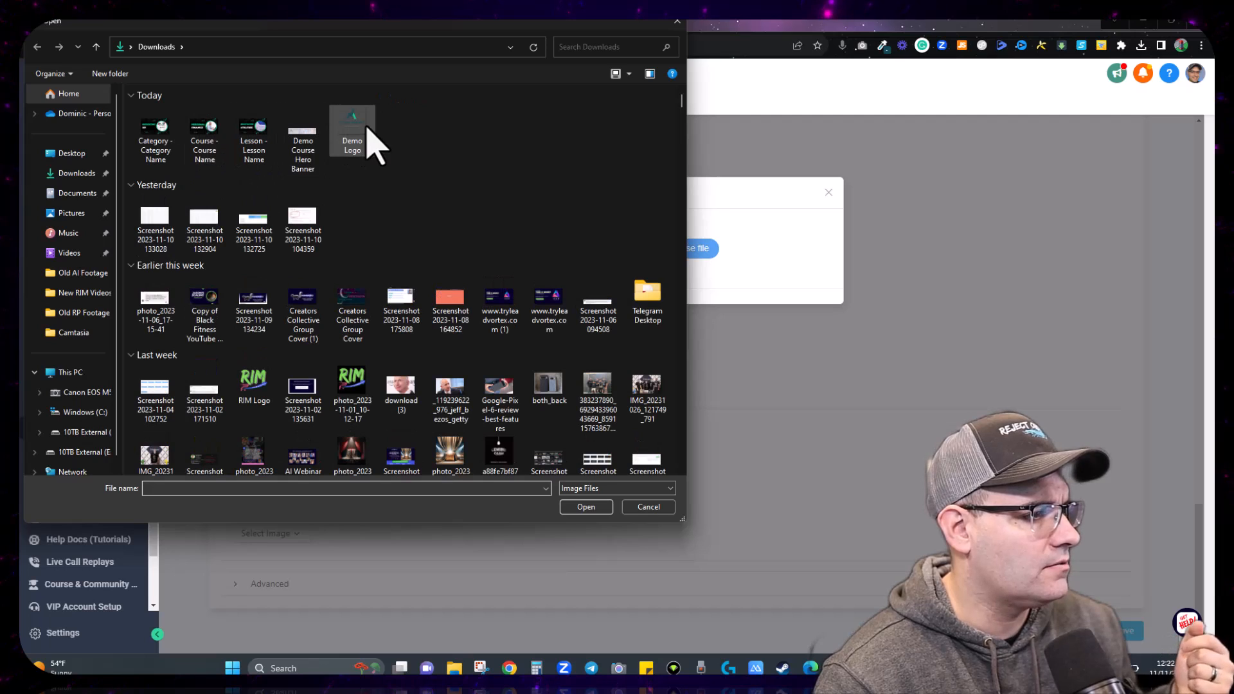
double_click(365, 140)
click(671, 496)
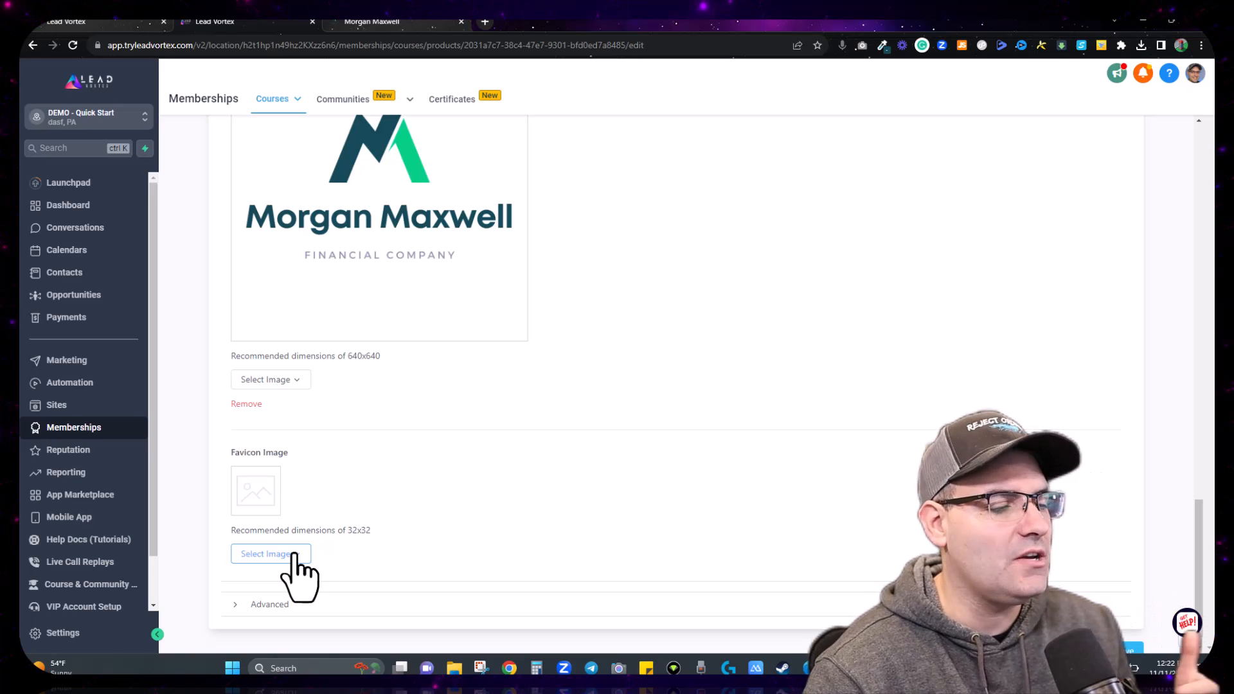
Step: Upload the same company logo as the course's Favicon Image
click(286, 581)
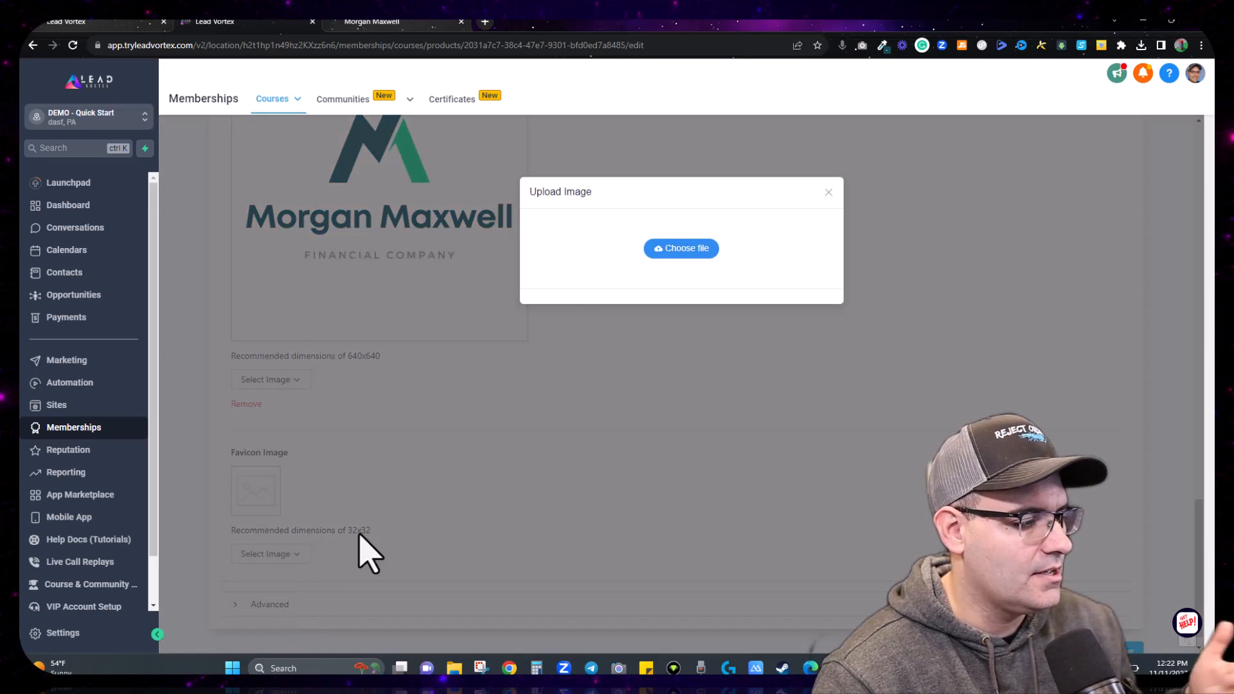
click(683, 249)
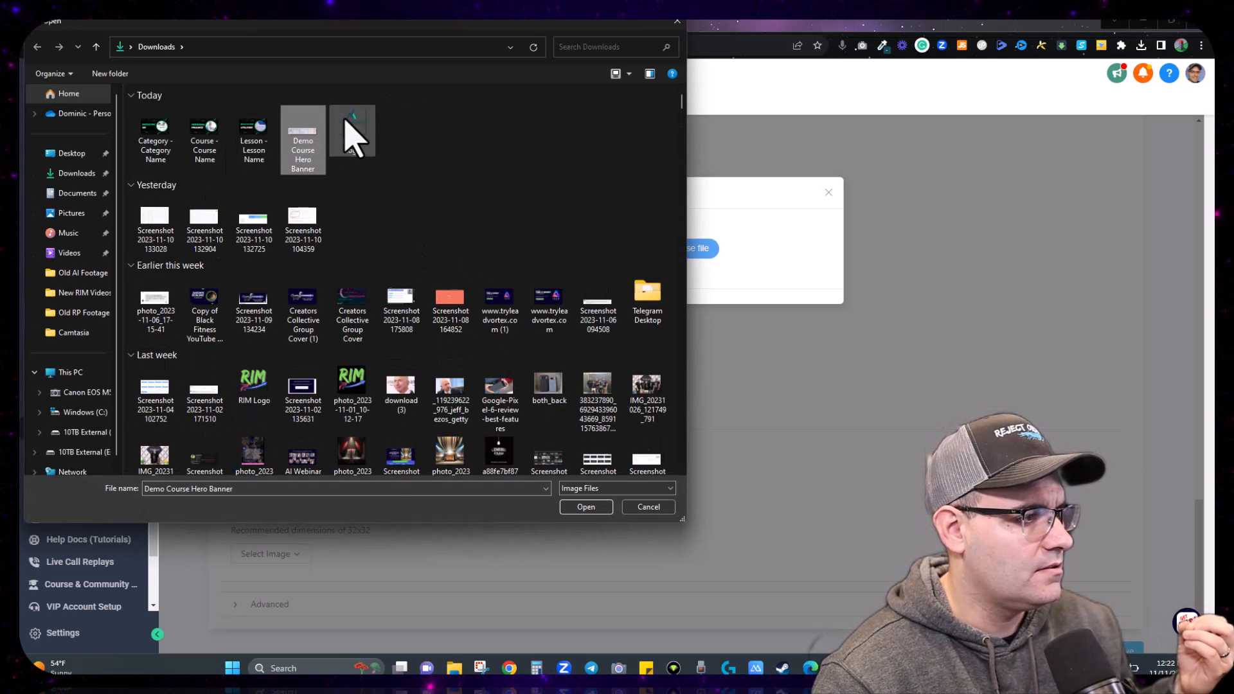
double_click(355, 136)
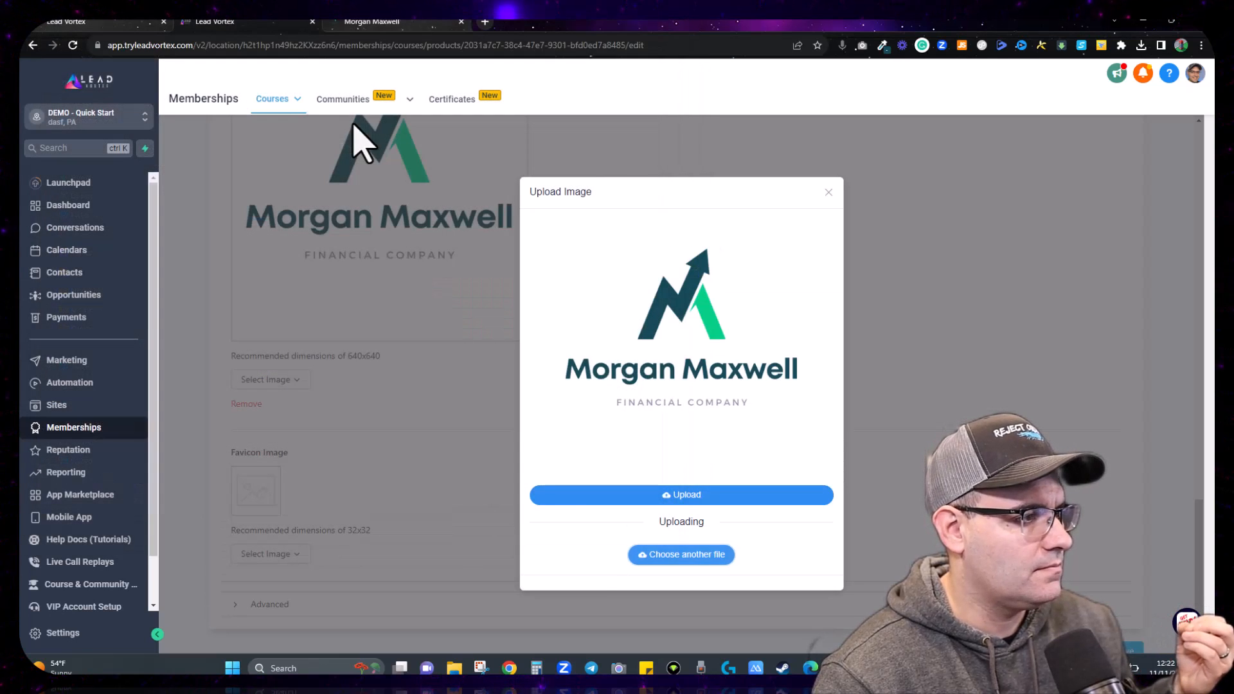
click(713, 497)
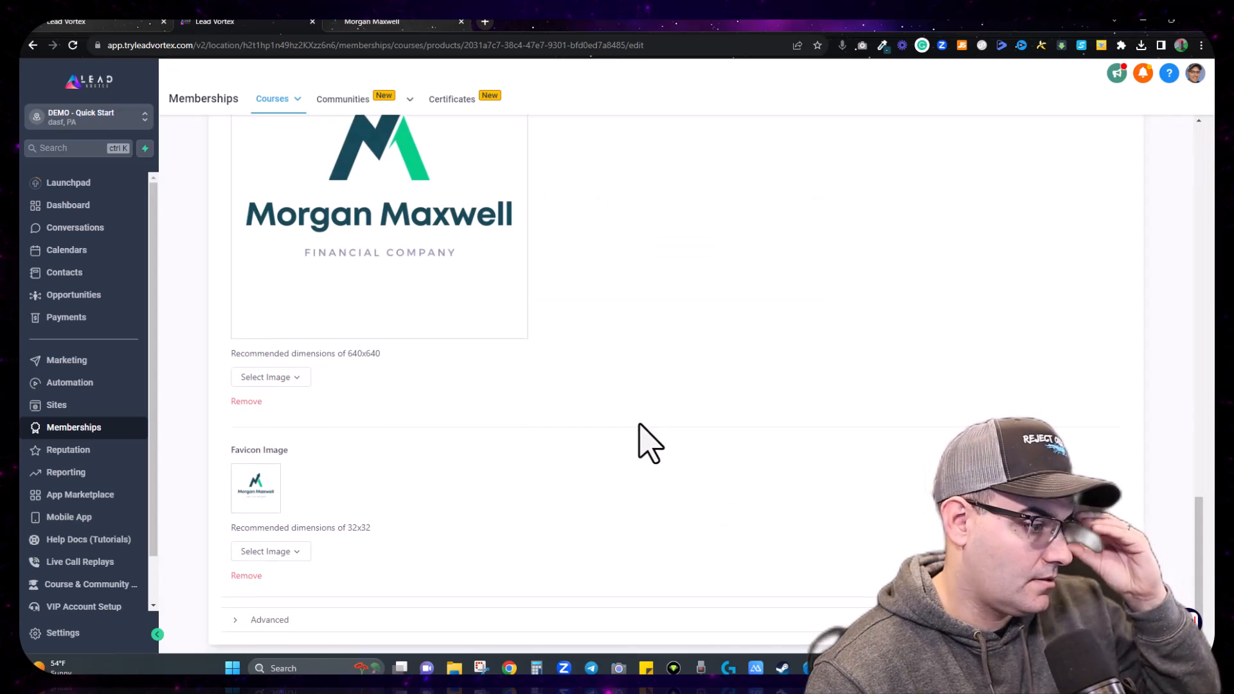
scroll(248, 592, down, 1)
Step: Save the Personal Finance 101 product and dismiss the 'product updated' notification
click(277, 583)
scroll(473, 496, down, 8)
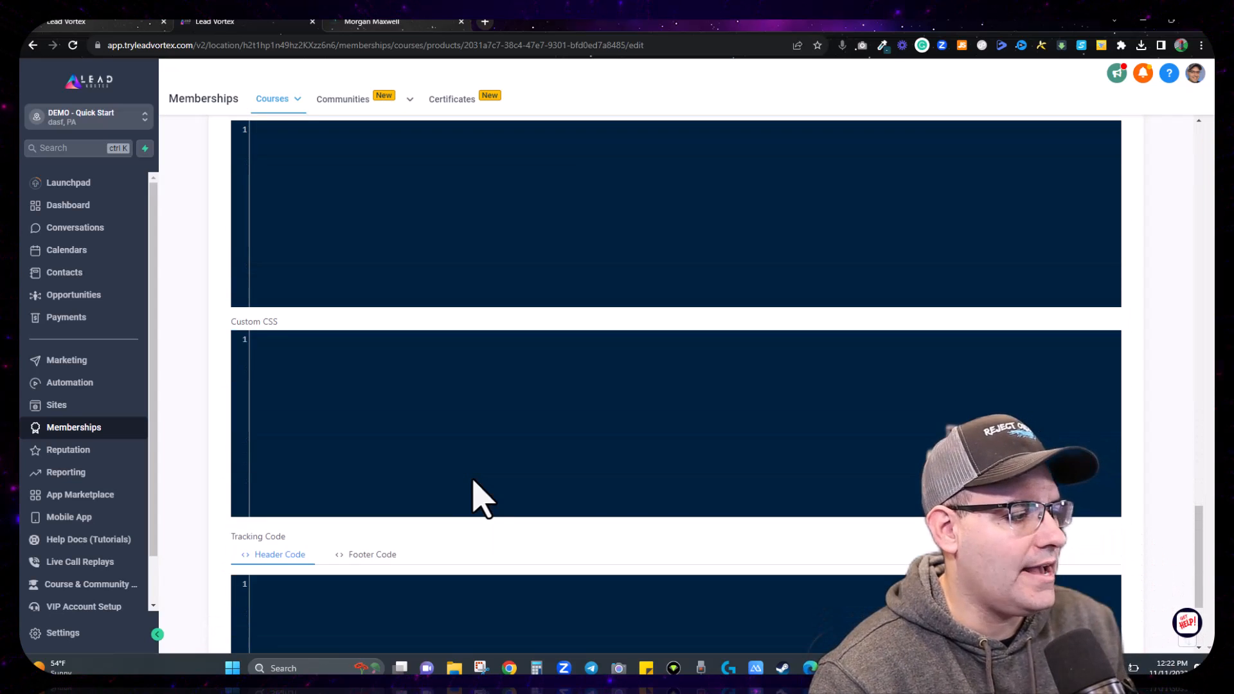
scroll(444, 515, up, 6)
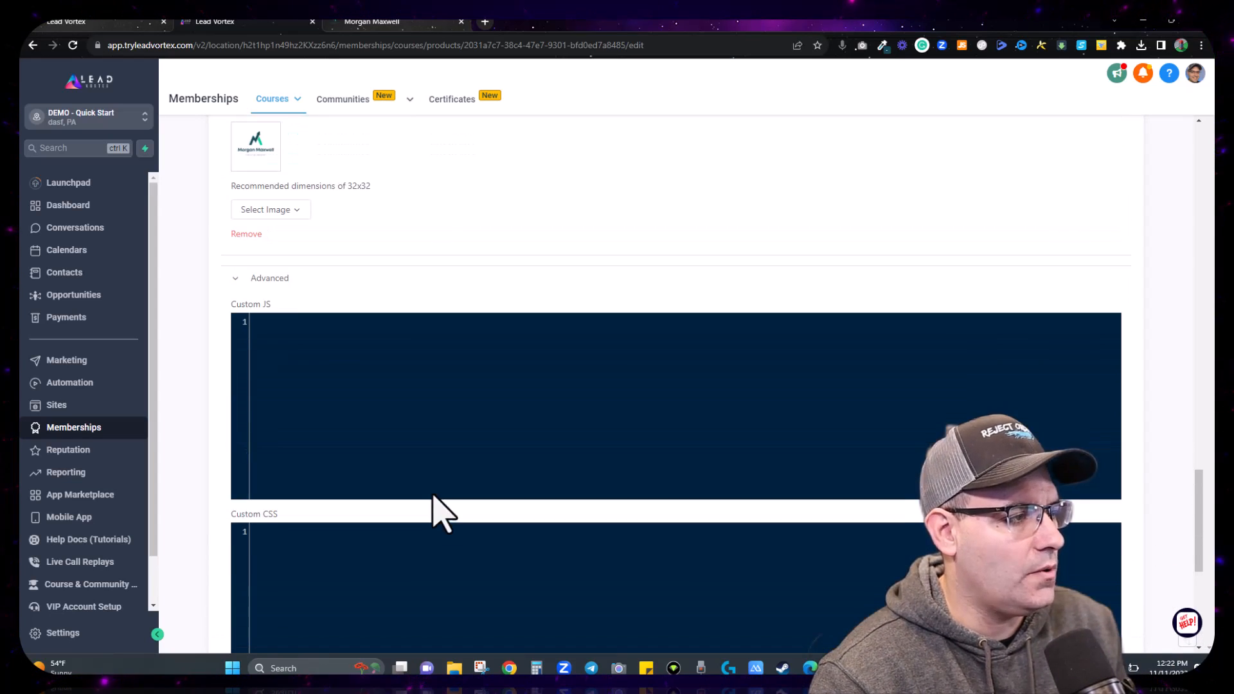
click(257, 283)
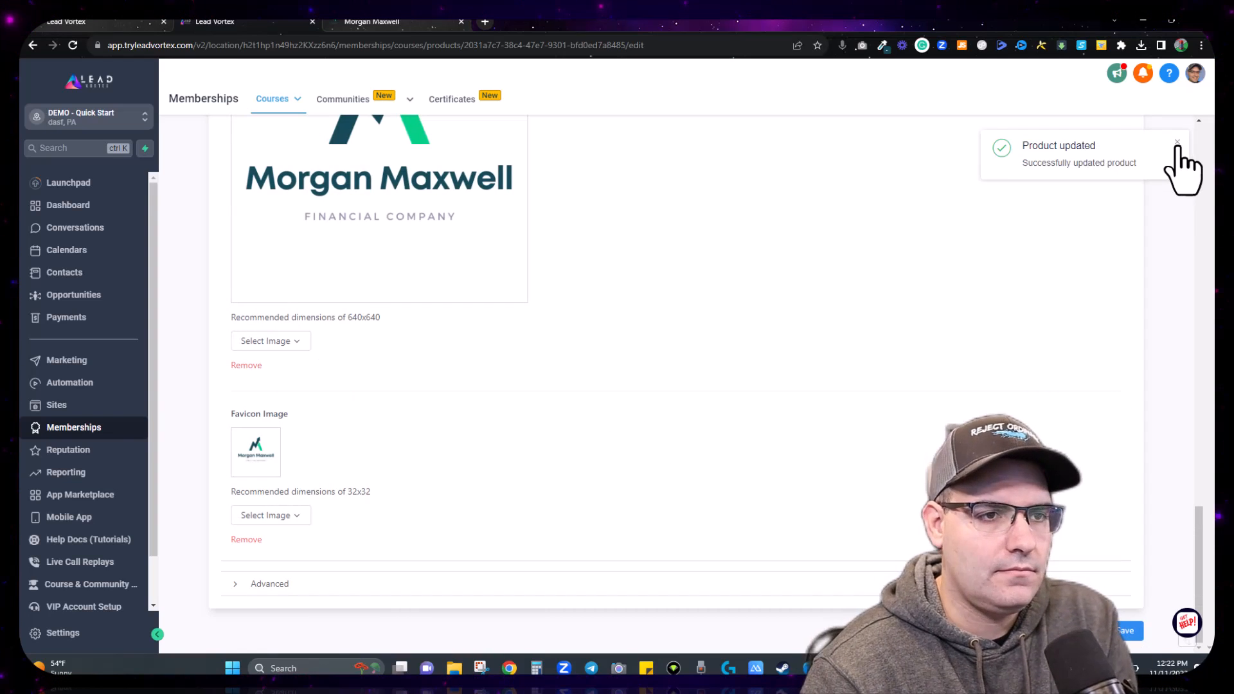
click(1178, 144)
scroll(650, 328, up, 10)
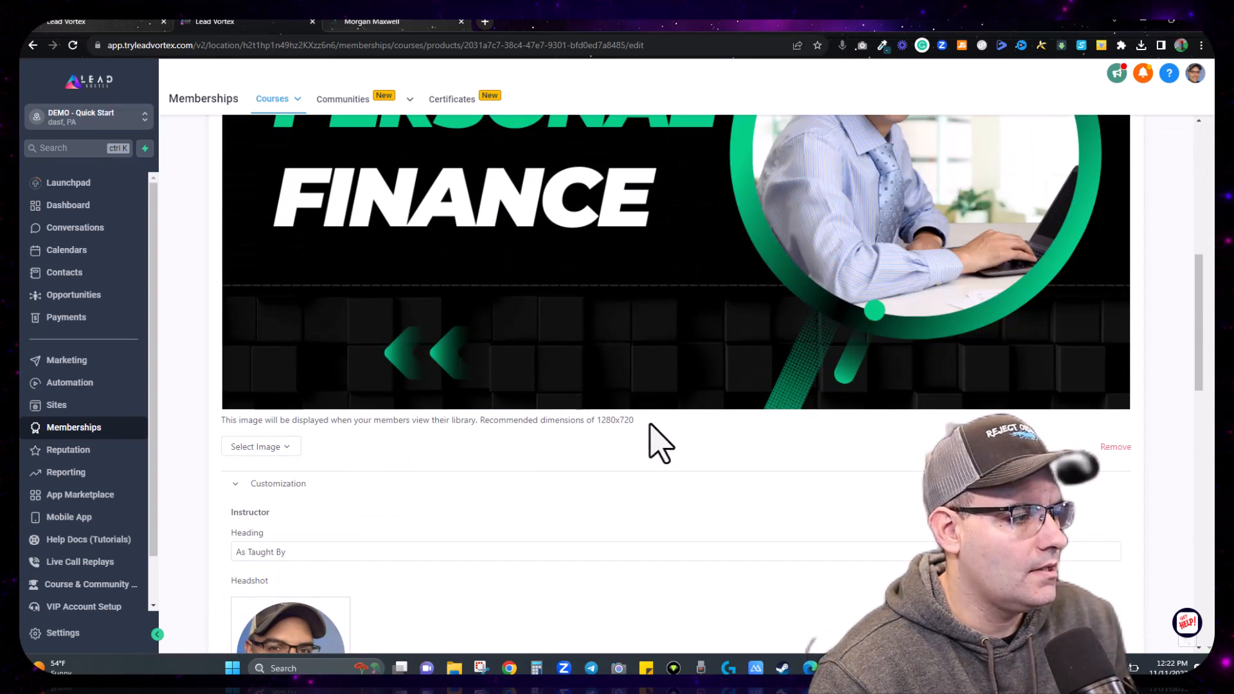
scroll(650, 425, up, 10)
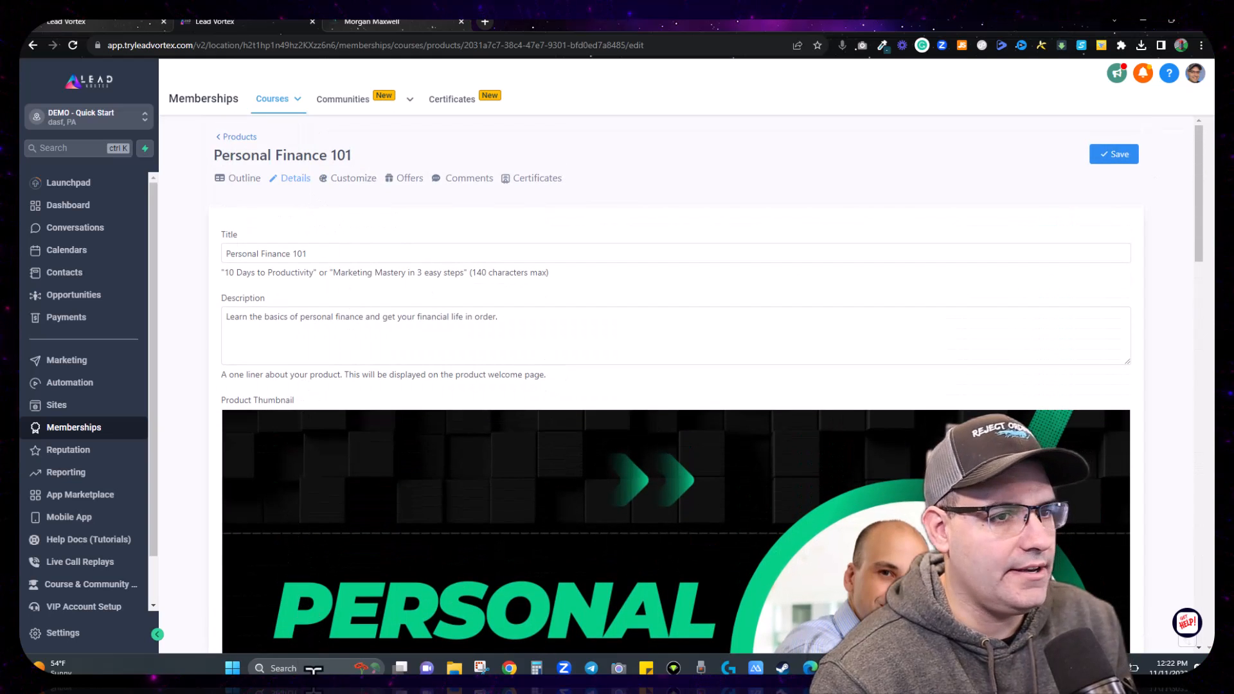
Step: Customize the Classic theme and expand its Theme Settings for colours, logo, fonts and background
click(347, 180)
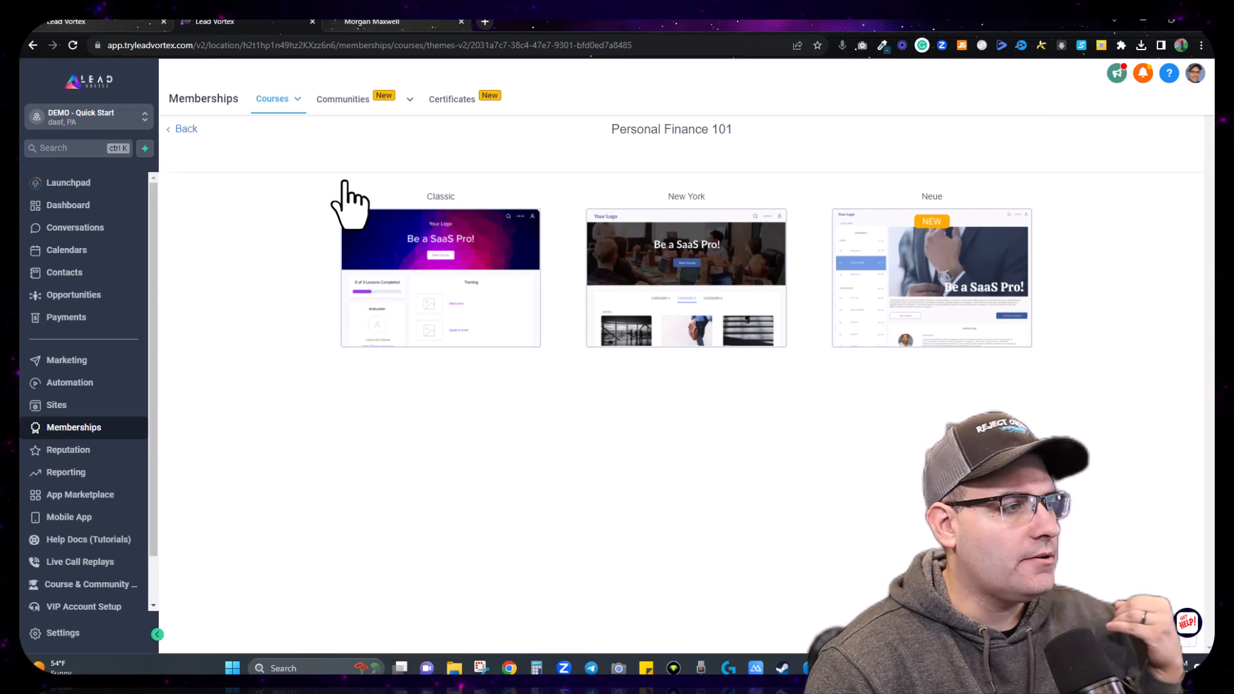
mouse_move(442, 239)
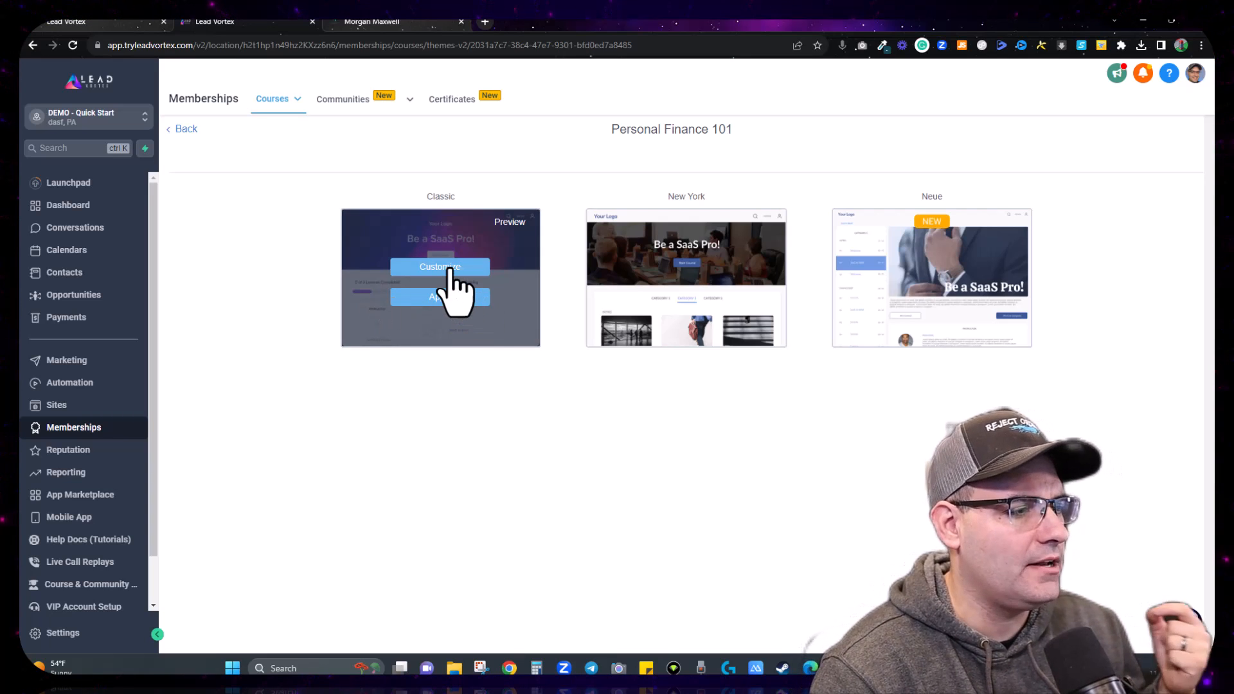
click(448, 269)
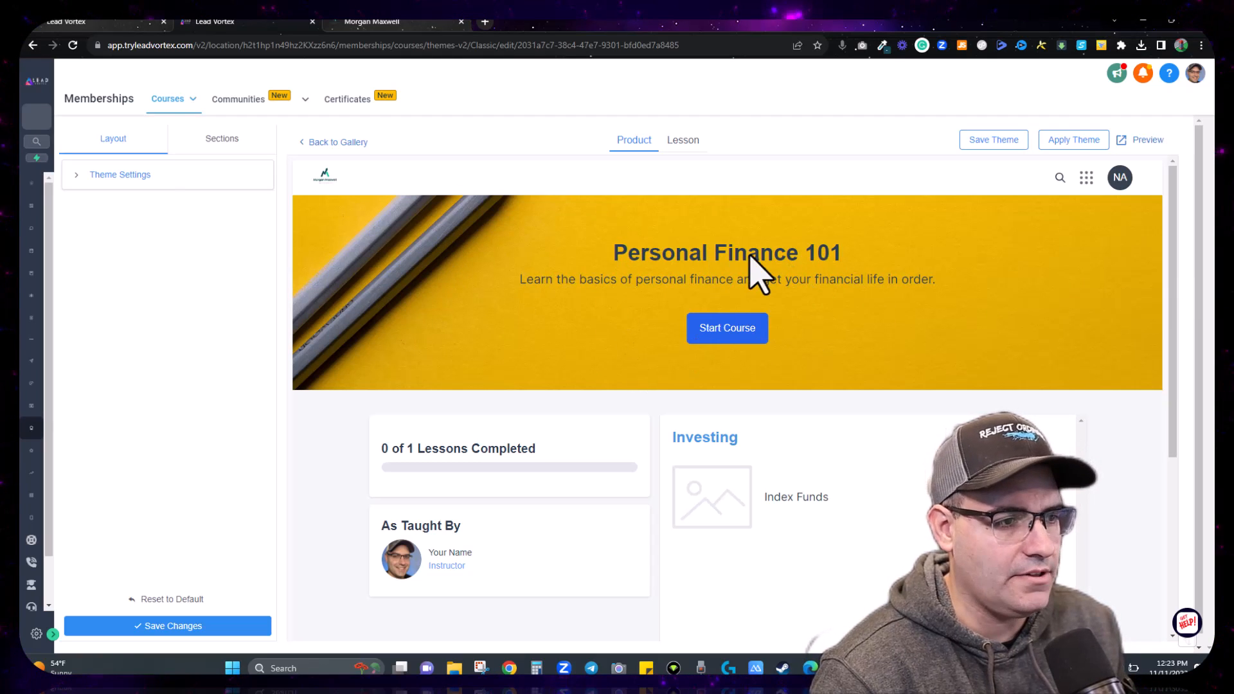
click(132, 174)
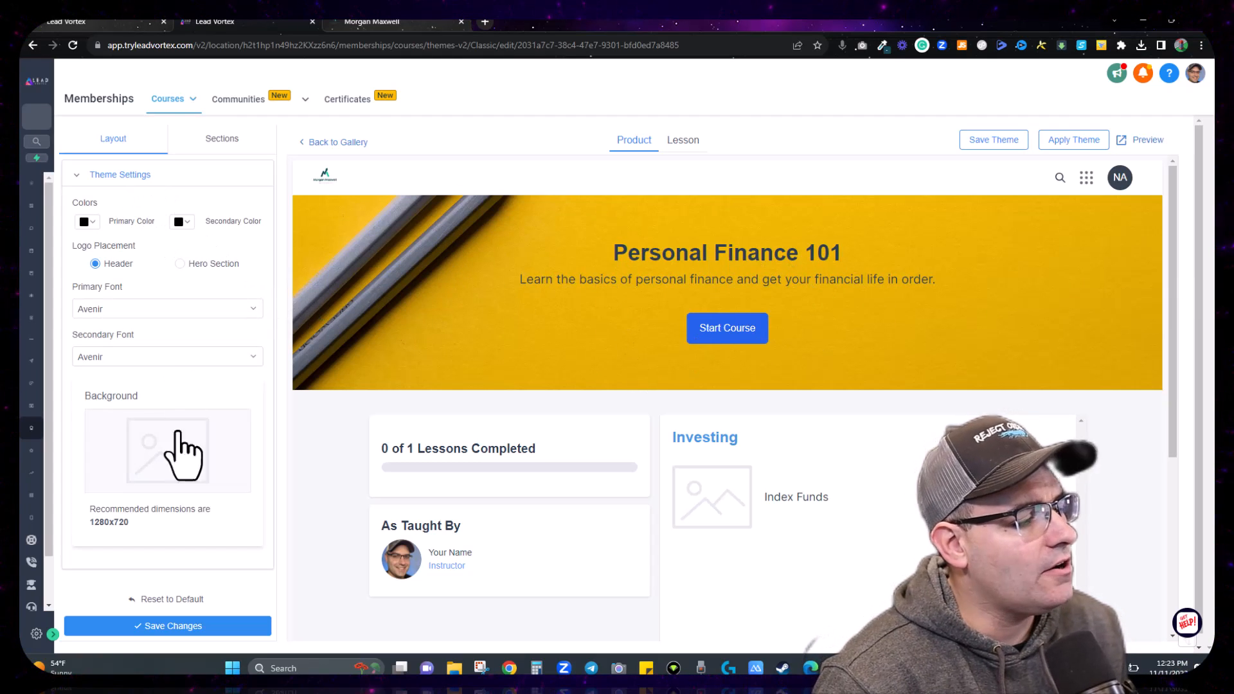
scroll(154, 514, down, 1)
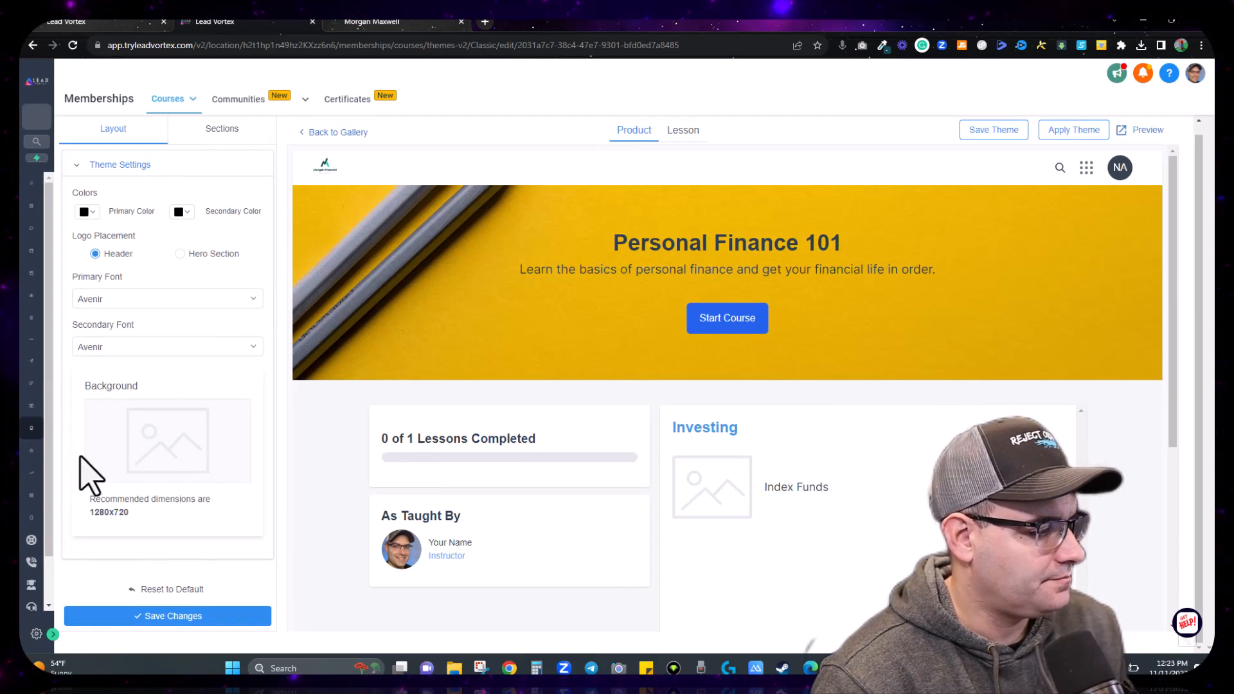
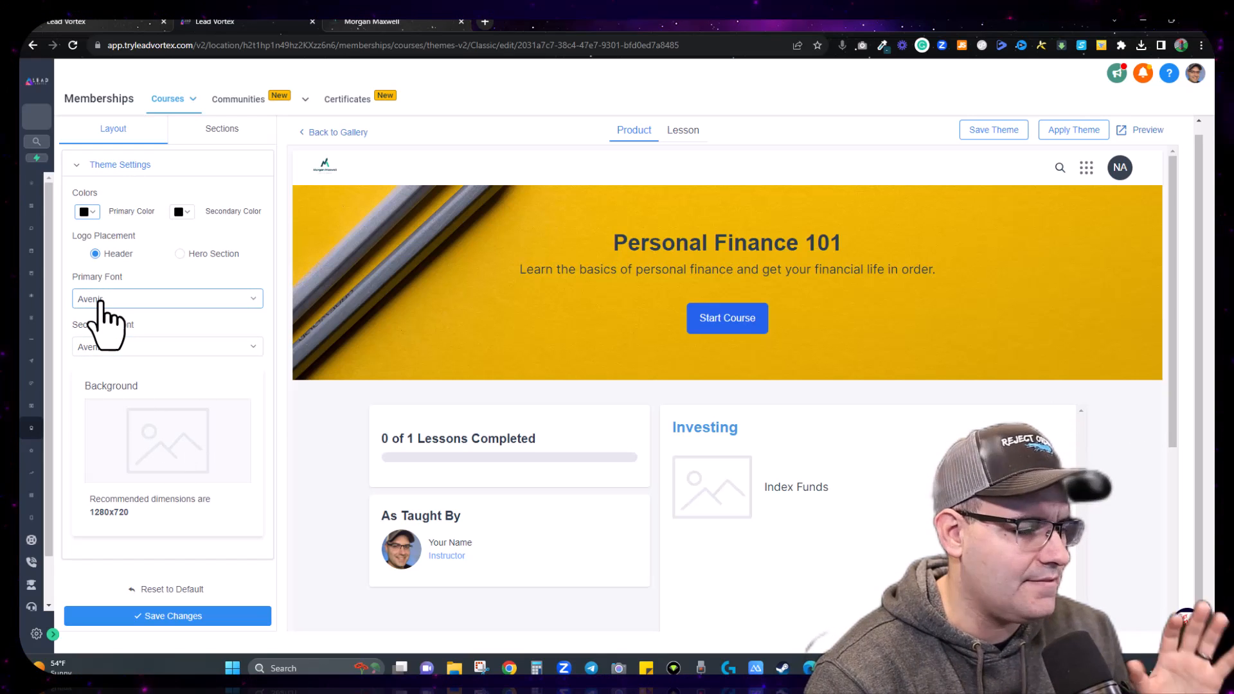
Step: Collapse Theme Settings and show the Header, Hero, Lesson Progress, Course Body and Instructor sections
click(106, 166)
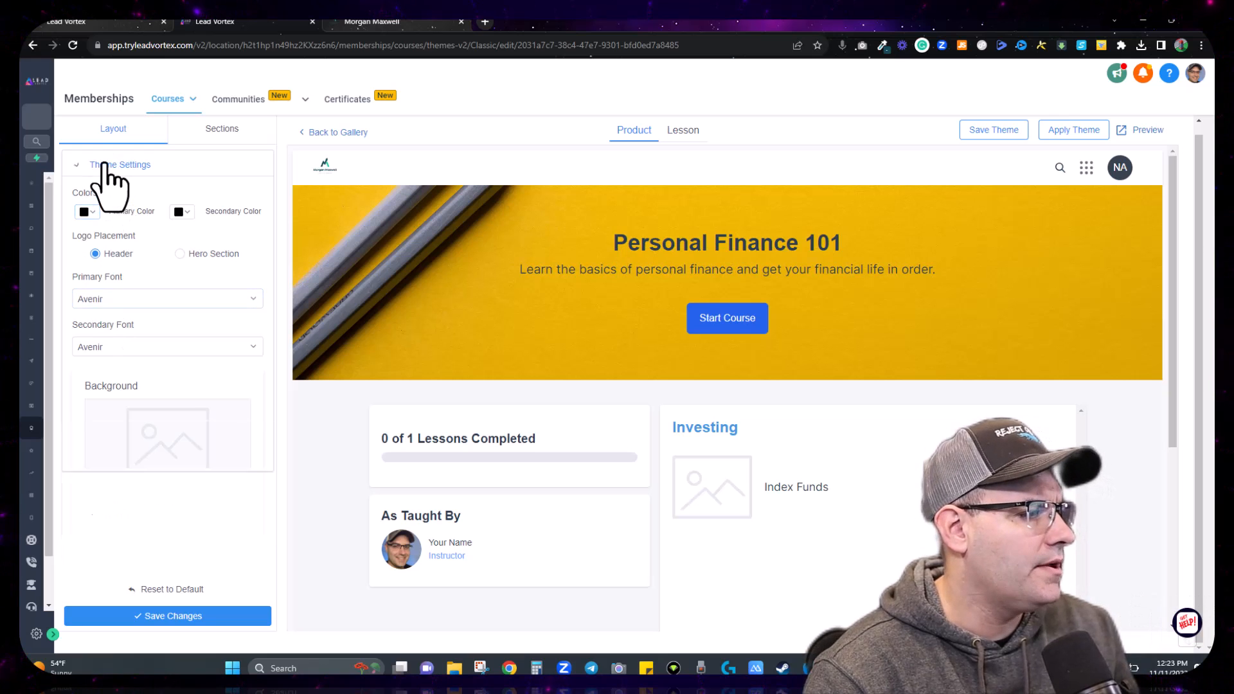
click(218, 129)
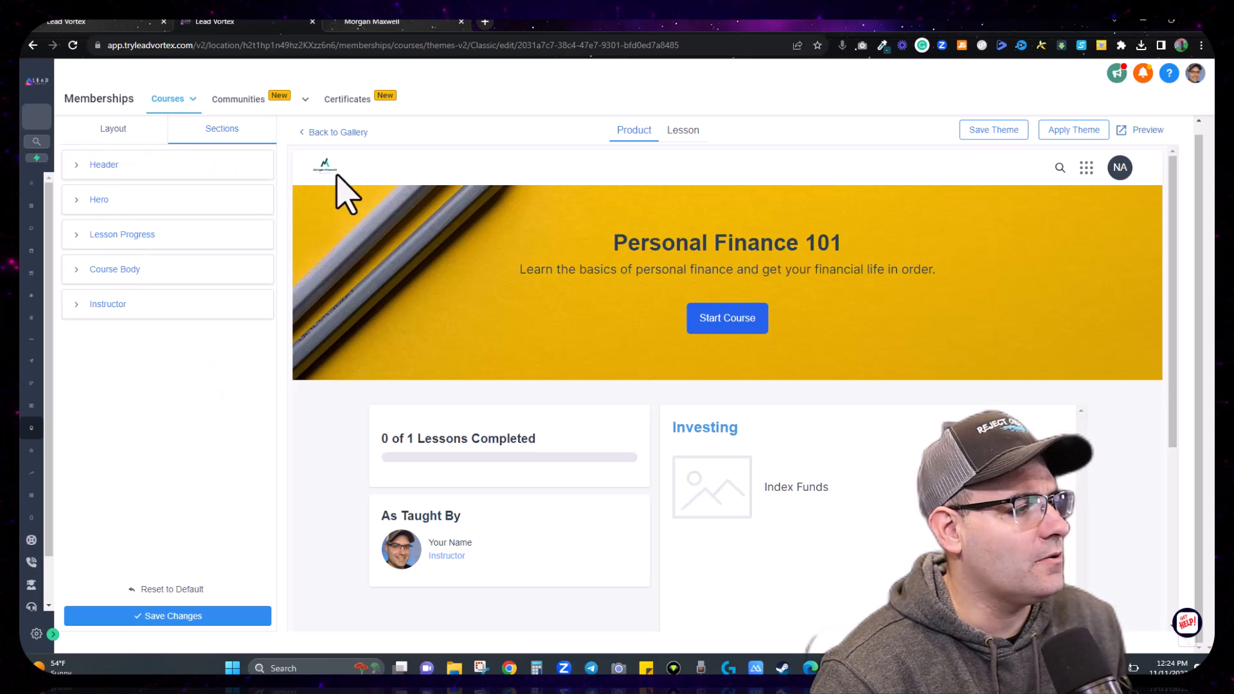
Step: Set the course header background colour to dark teal #154957
click(106, 166)
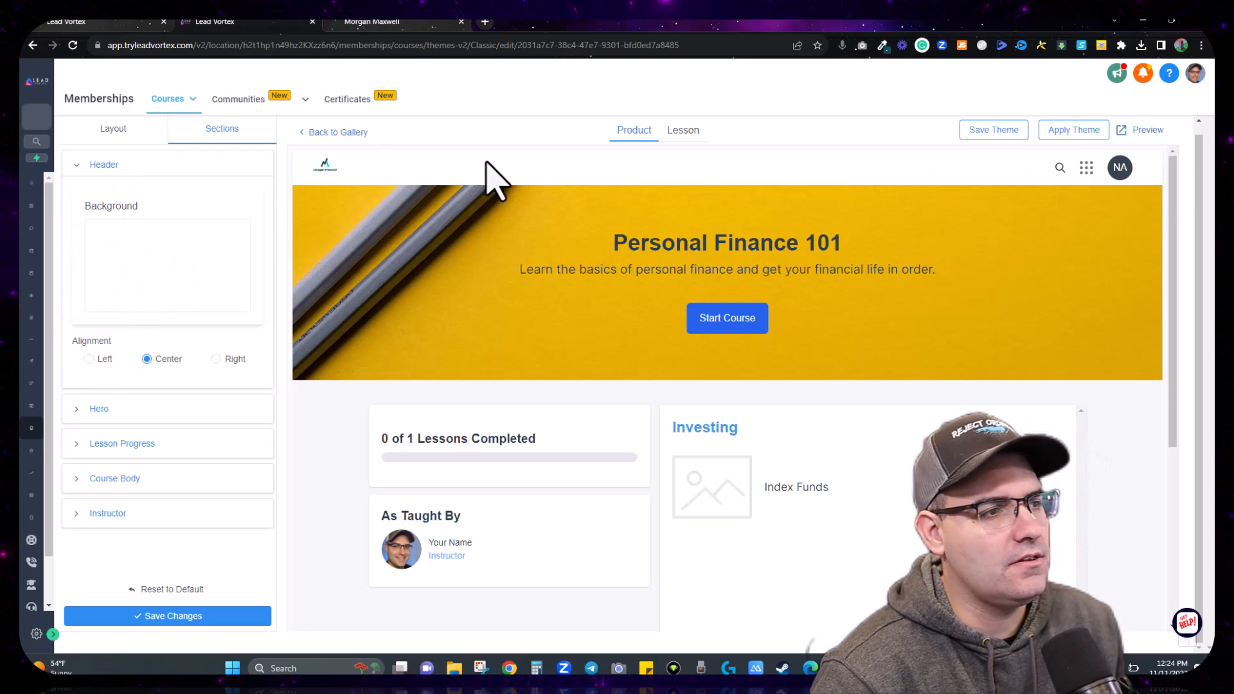
click(153, 268)
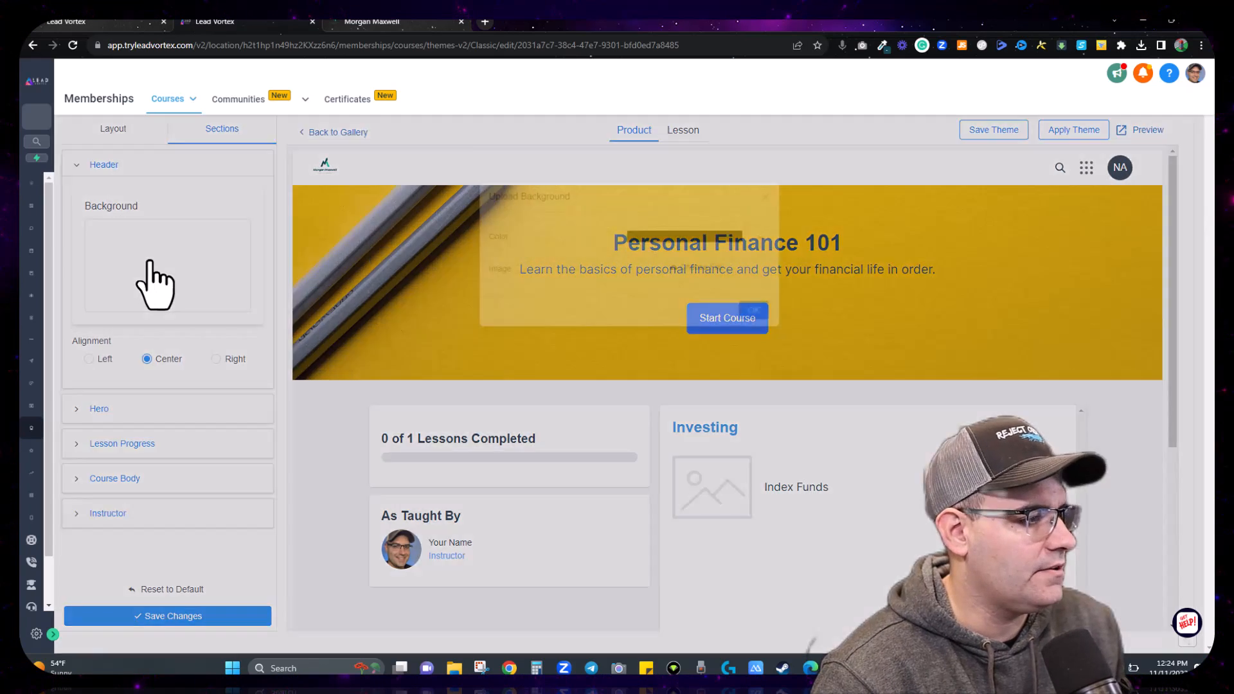
click(708, 243)
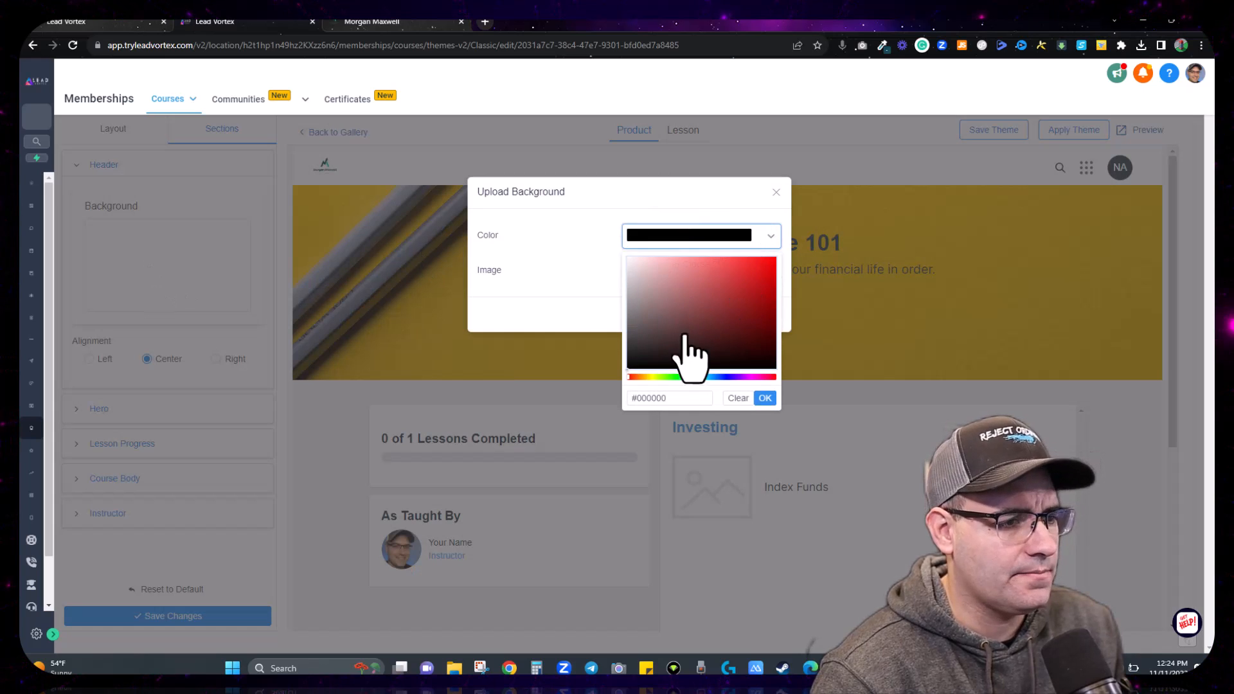
drag(670, 399, 641, 398)
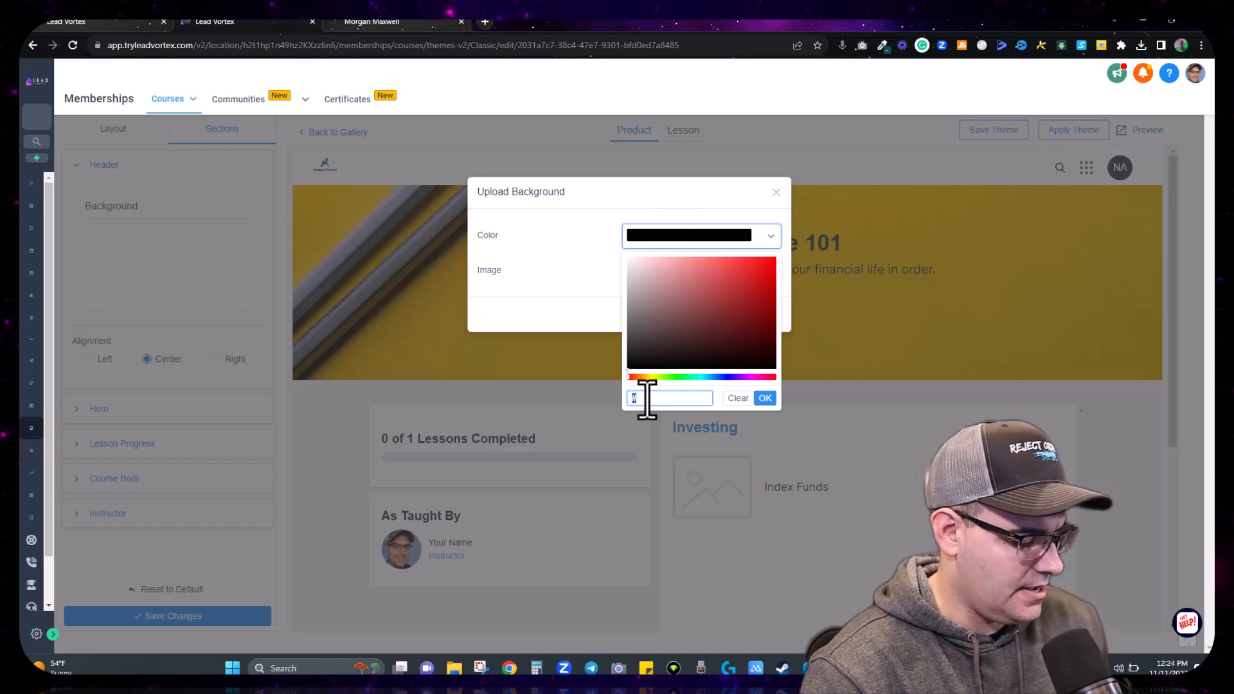
click(883, 45)
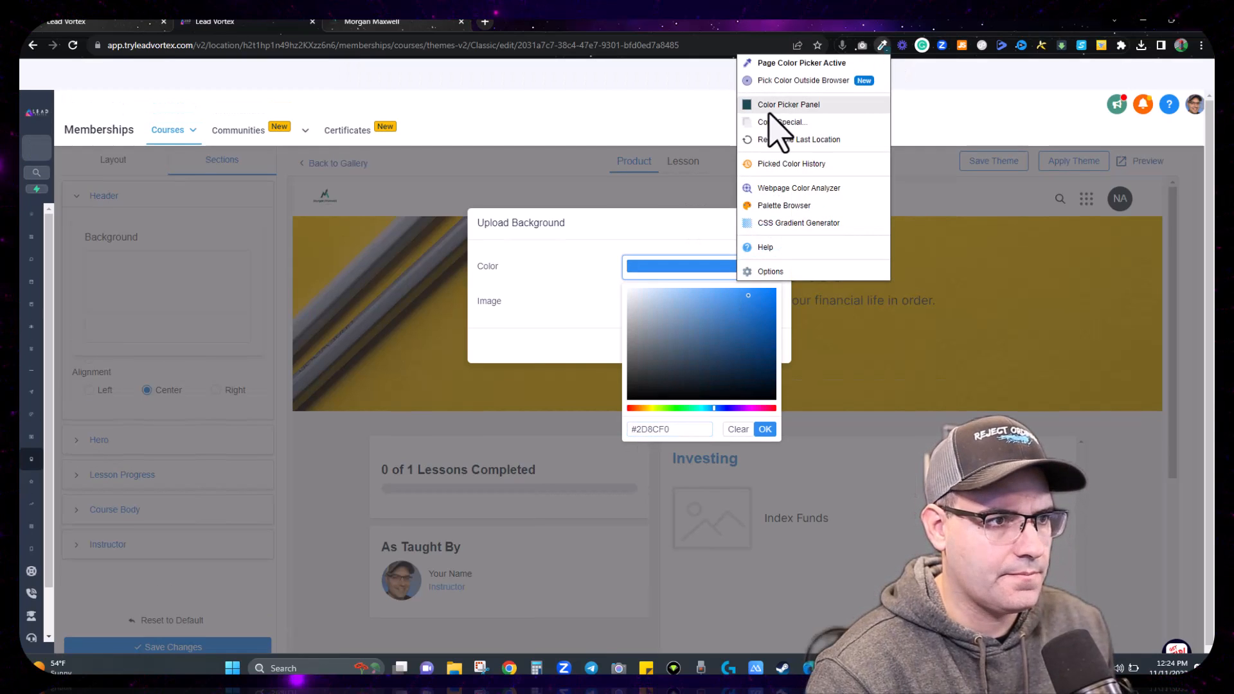
click(771, 106)
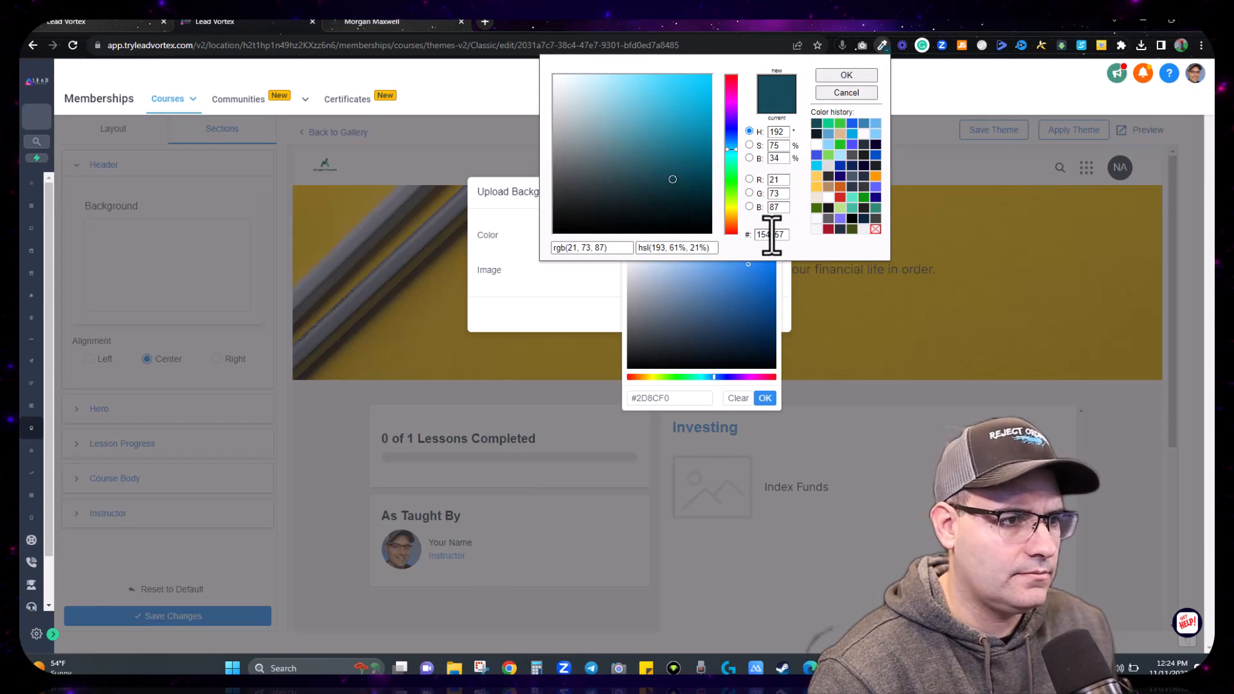
triple_click(676, 398)
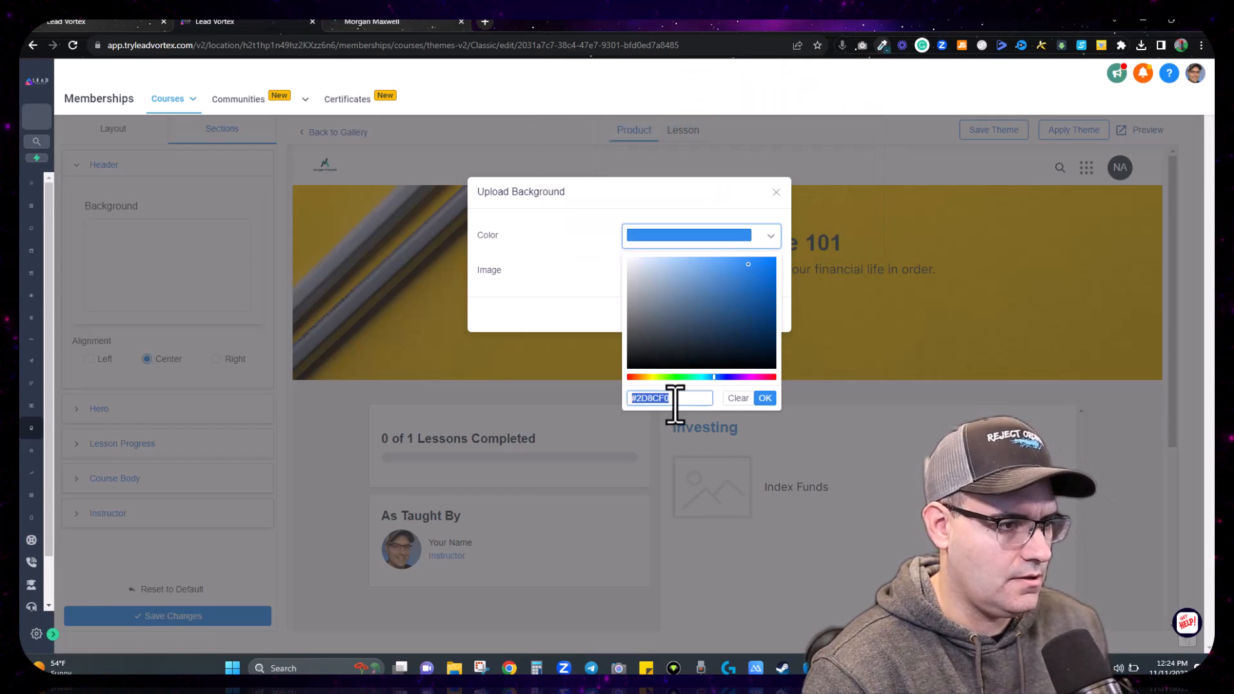
click(764, 398)
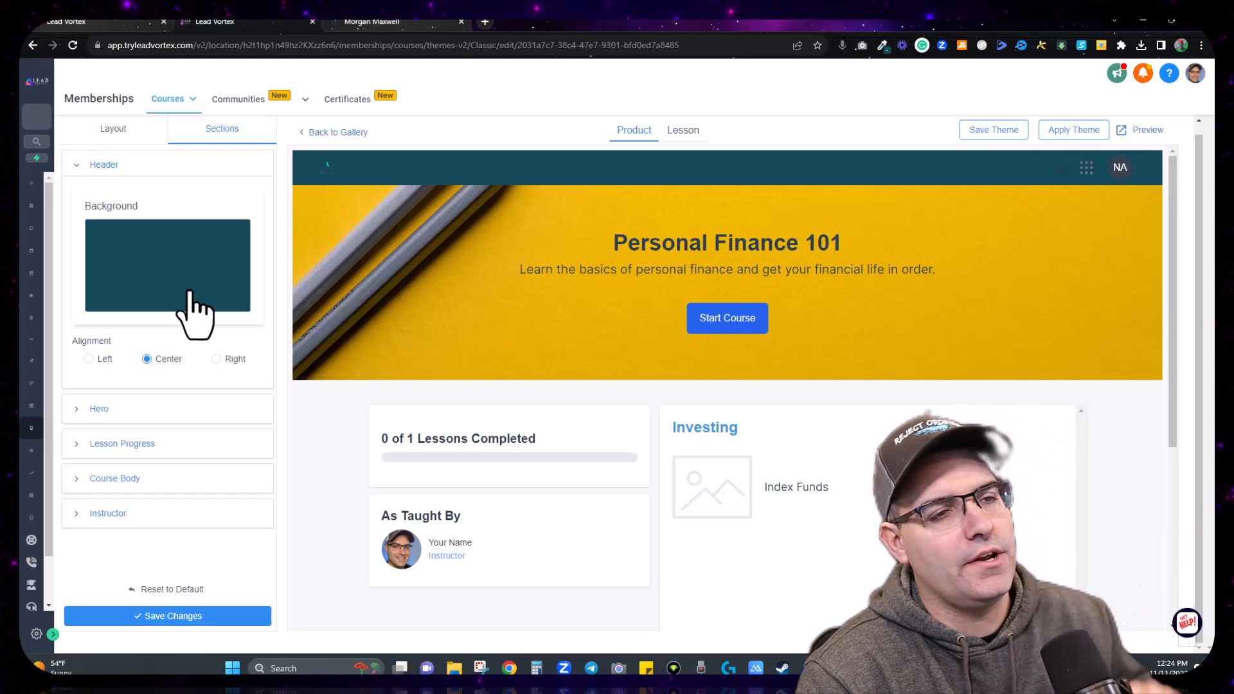
Step: Change the header background back to white #FFFFFF and save the theme
click(159, 296)
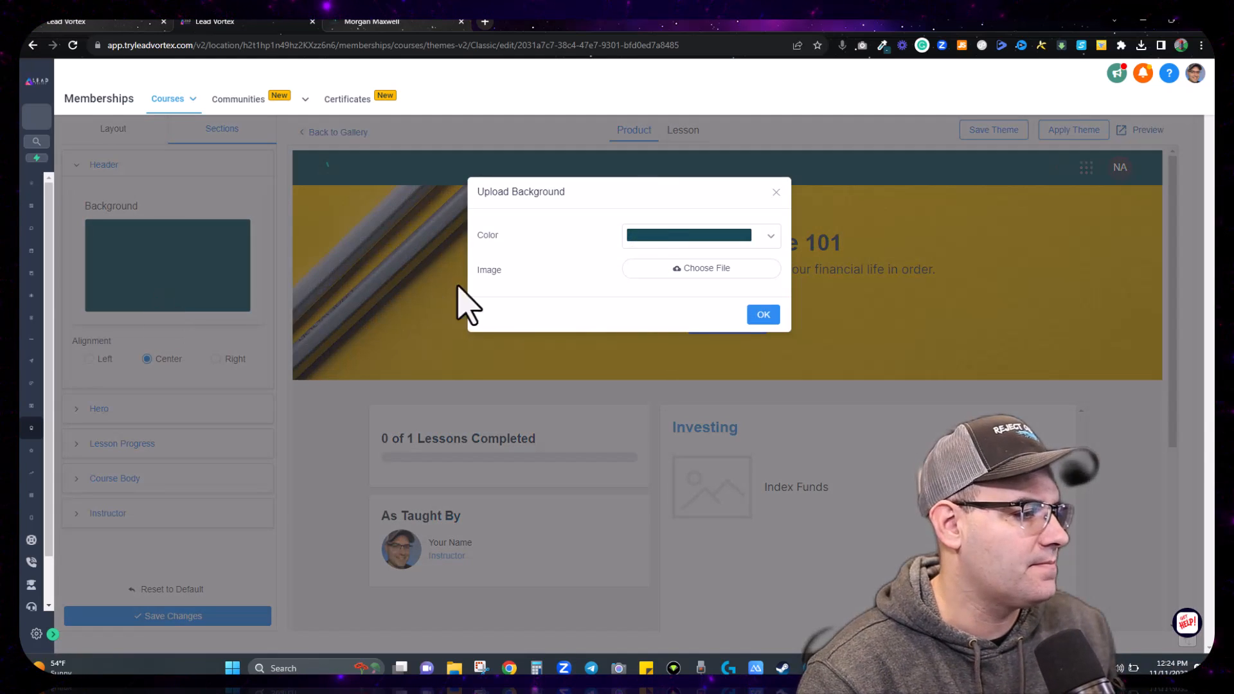
click(669, 234)
click(635, 267)
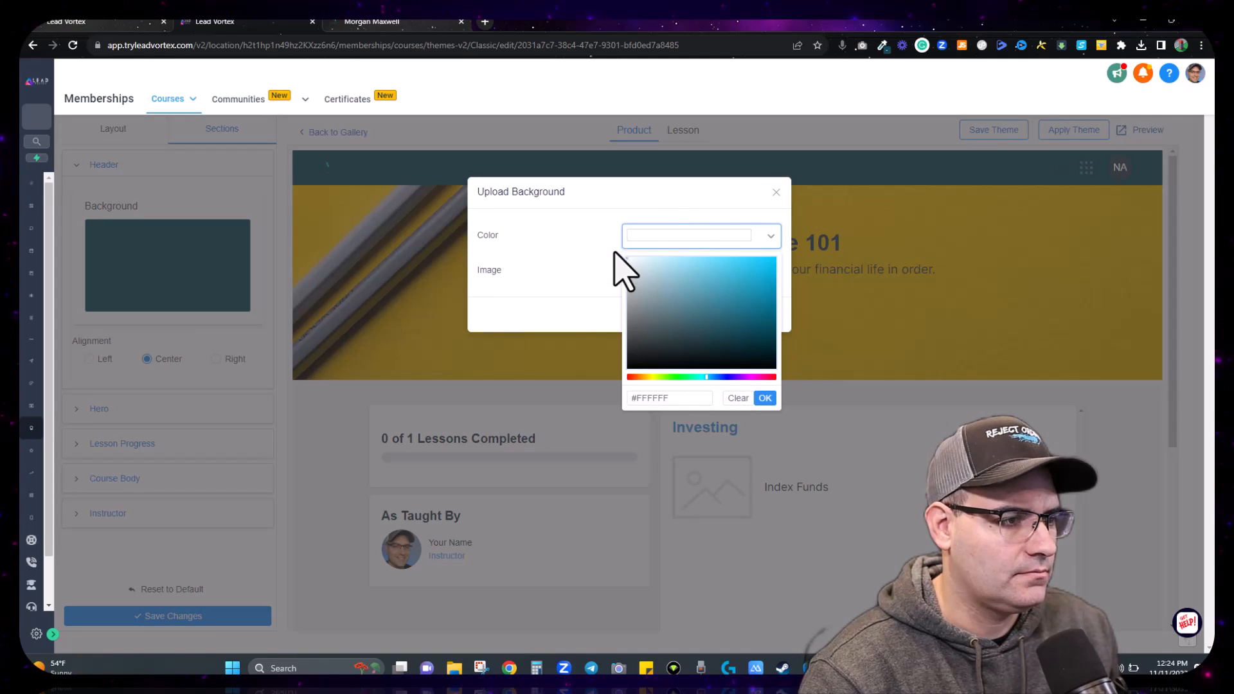
click(765, 398)
click(147, 610)
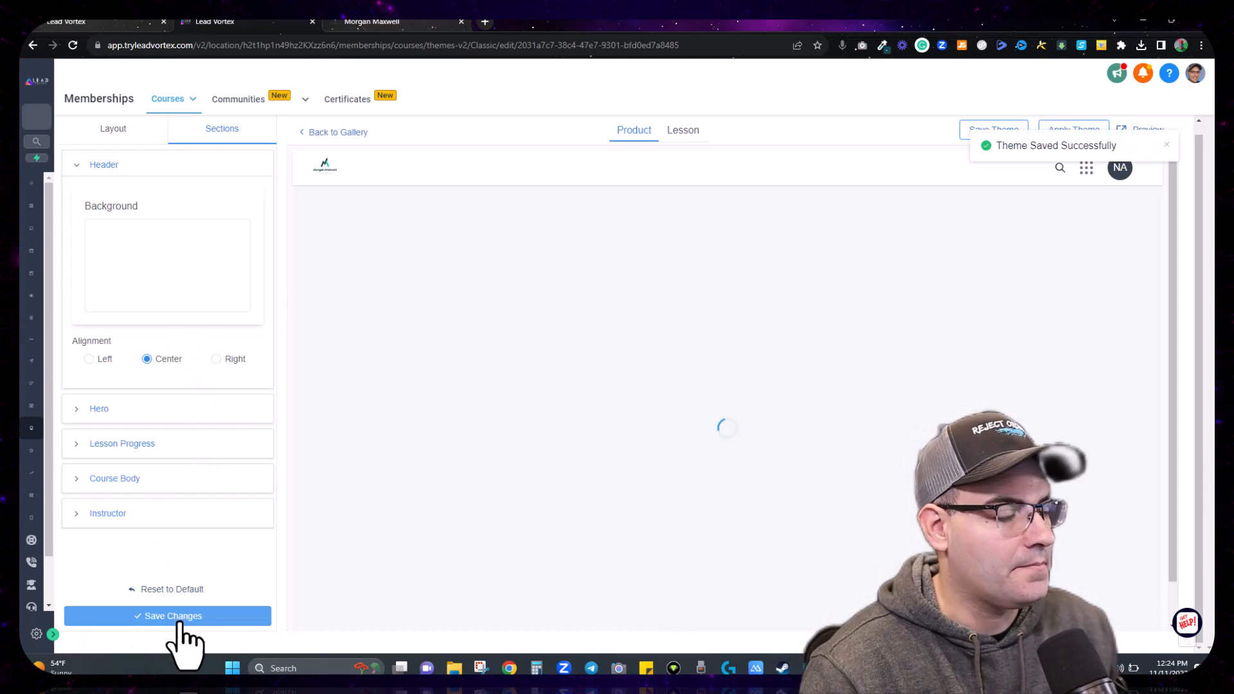
click(90, 170)
Step: Upload the Demo Course Hero Banner image as the hero background and save the theme
click(93, 201)
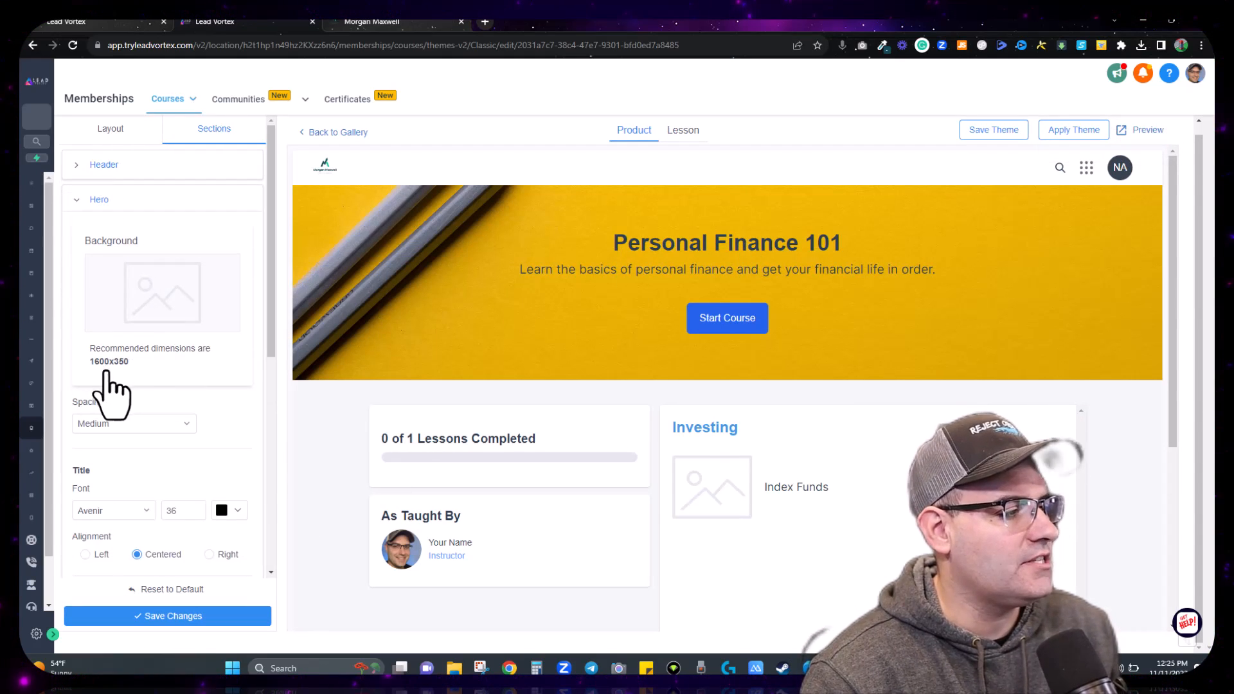
click(158, 317)
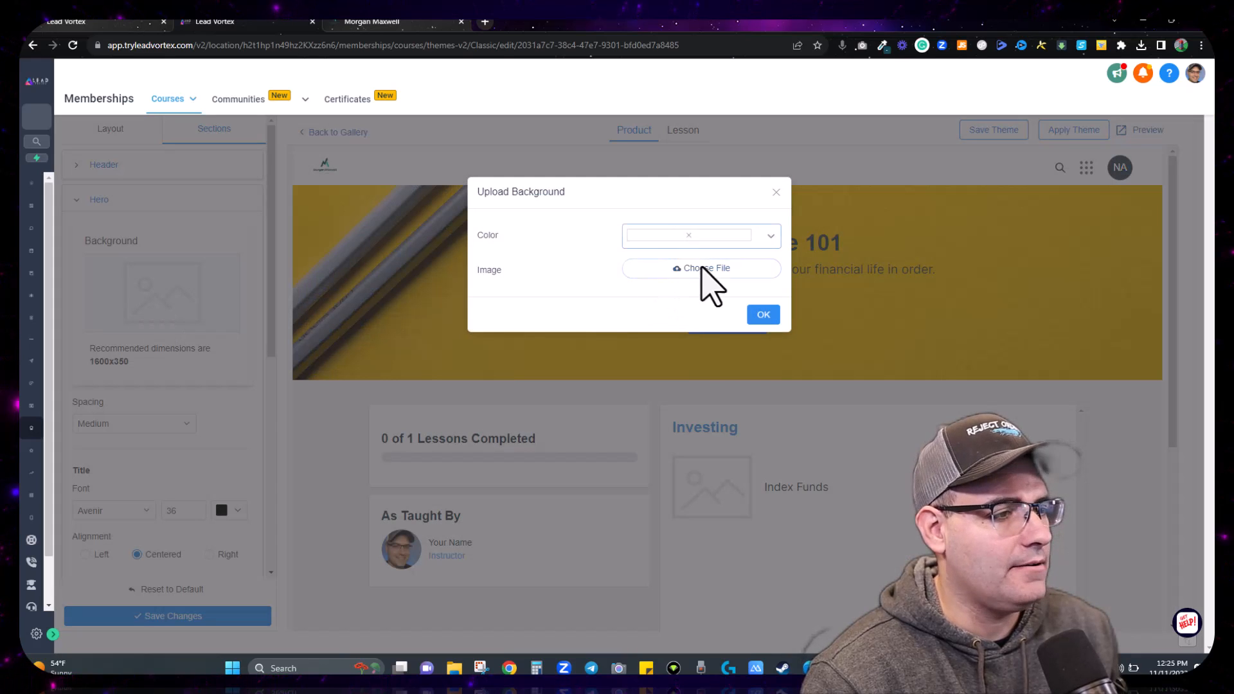
click(705, 270)
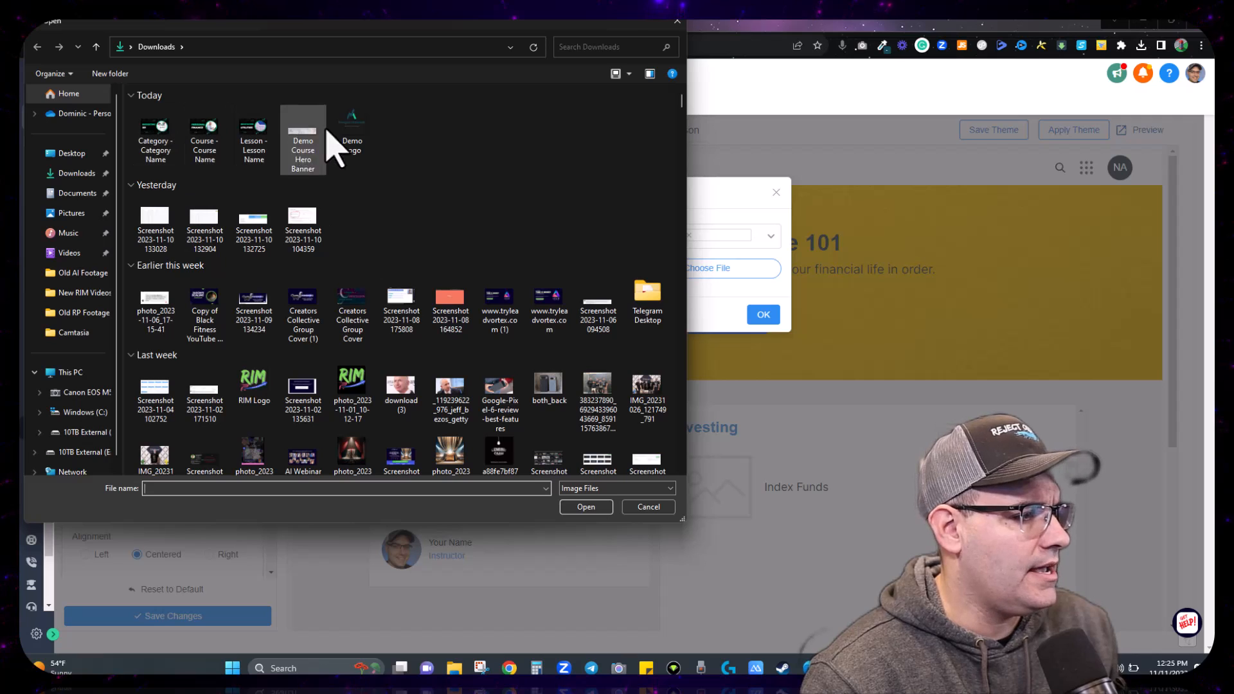
double_click(303, 136)
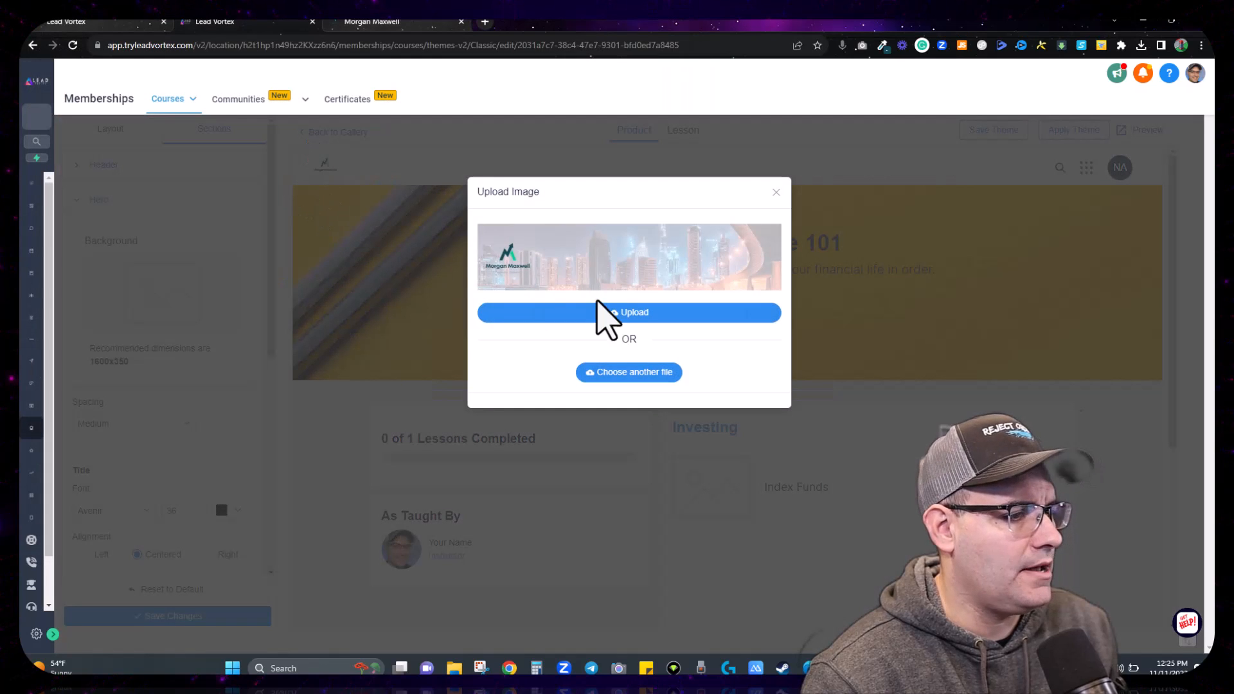
click(629, 313)
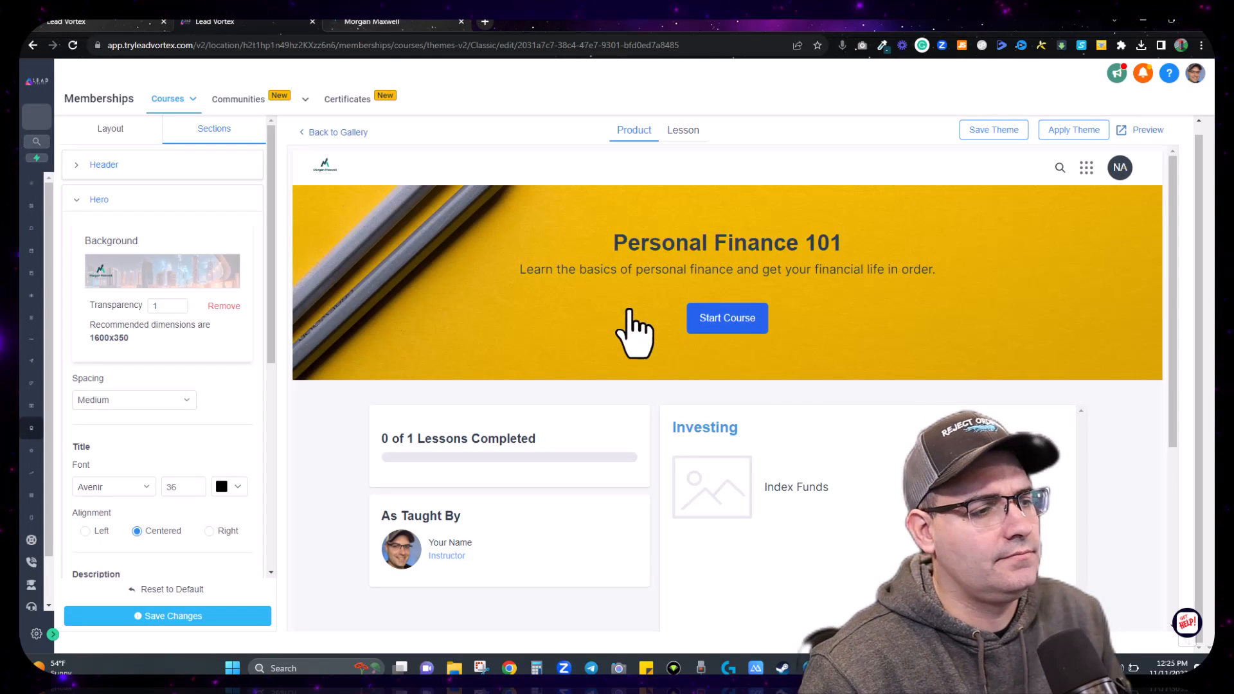
click(159, 618)
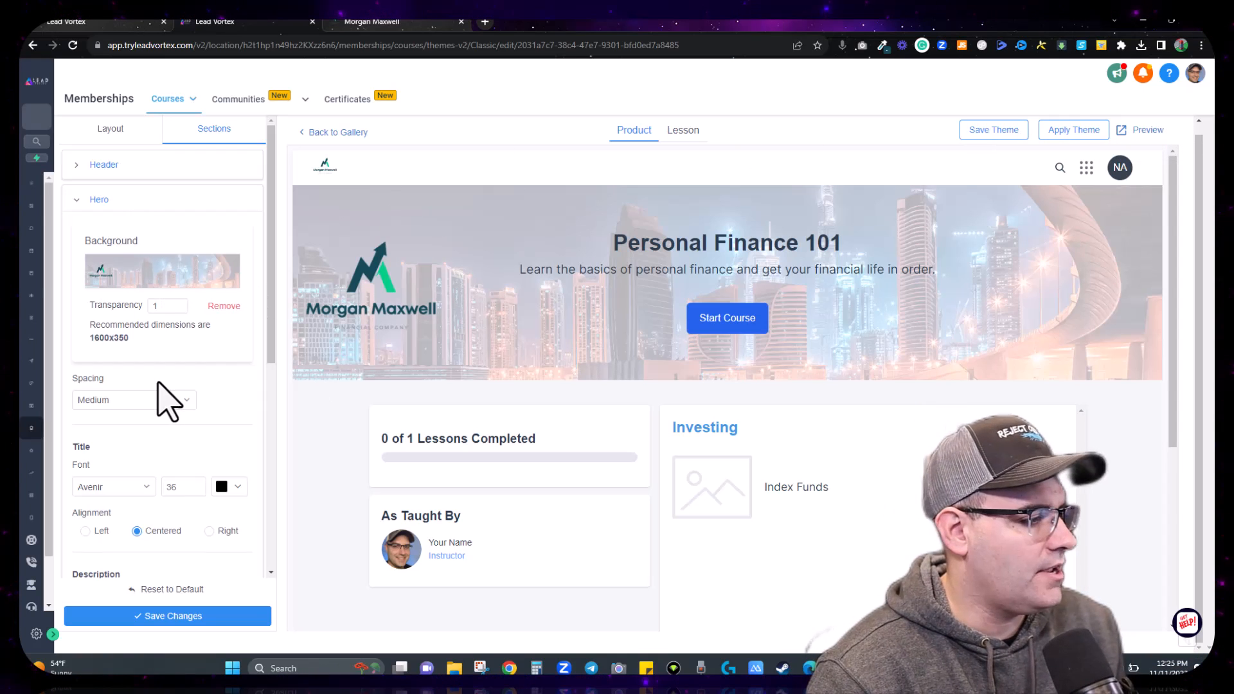
scroll(151, 390, down, 3)
Step: Colour the hero title text dark teal #154957 and save the theme
click(222, 300)
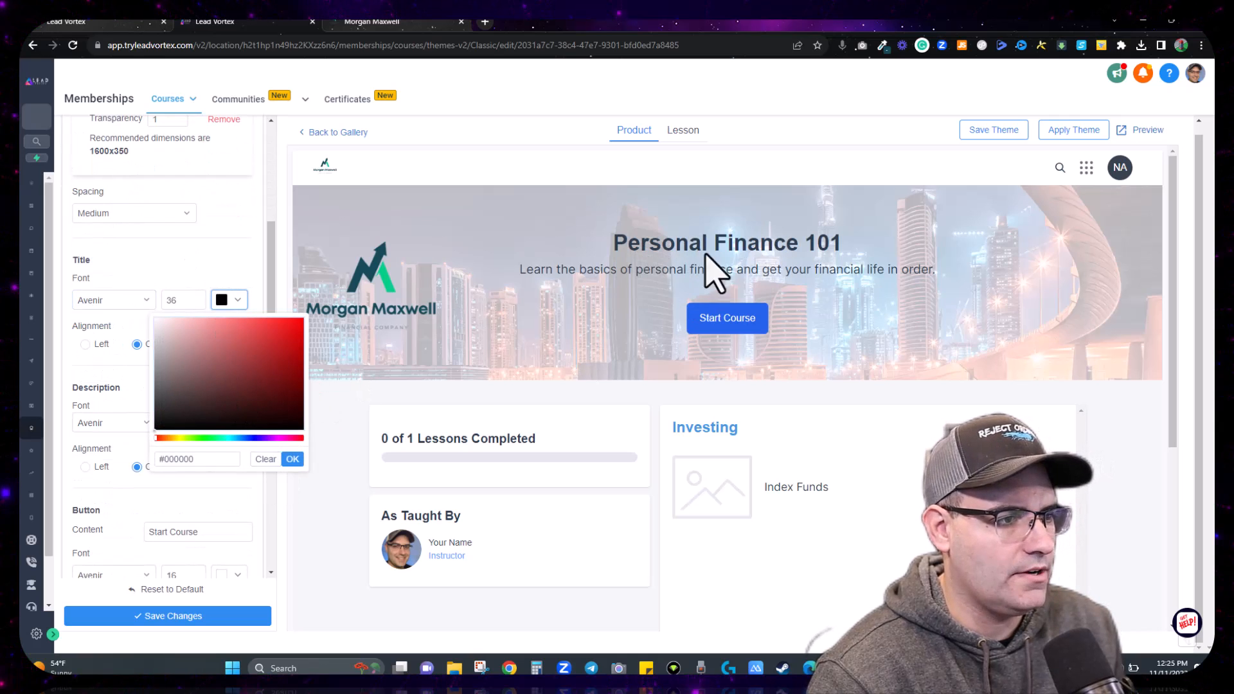
click(883, 46)
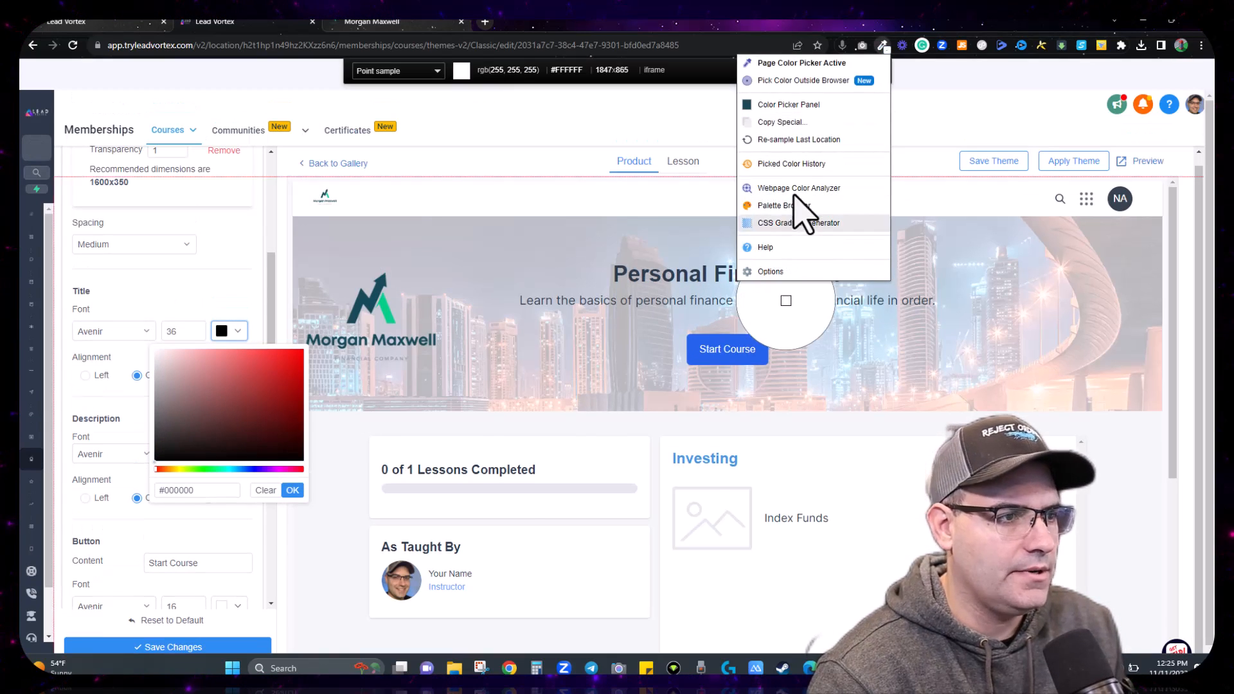
click(789, 105)
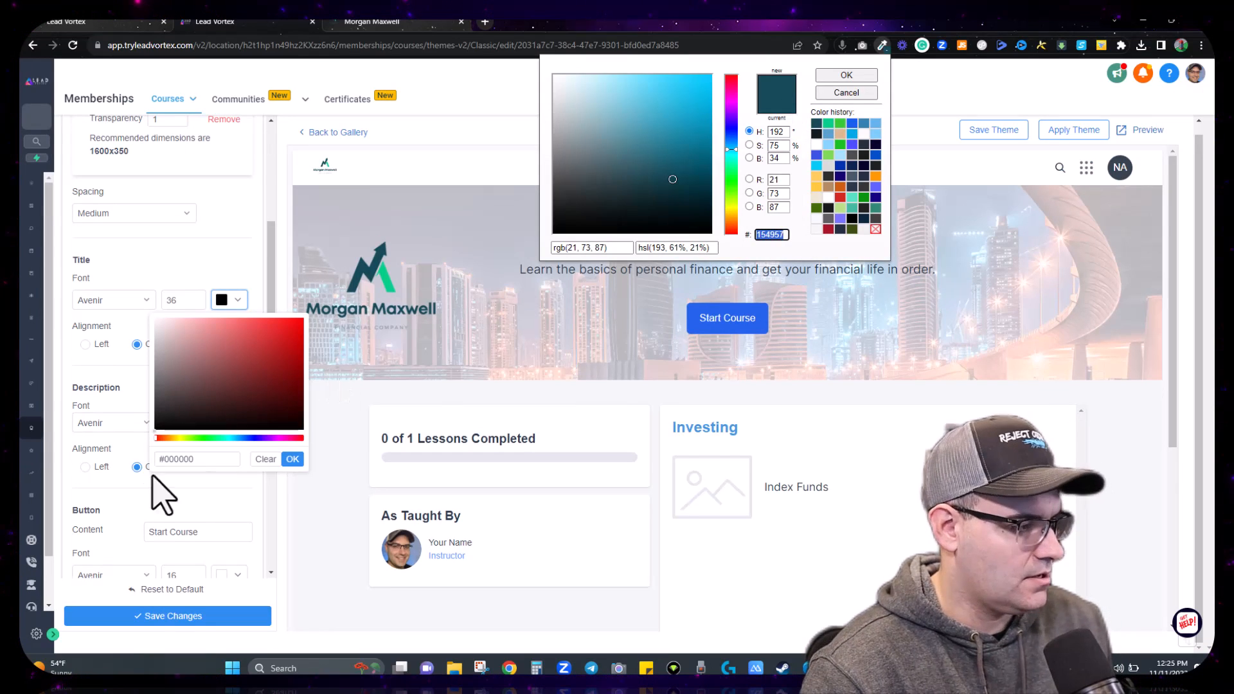
click(196, 459)
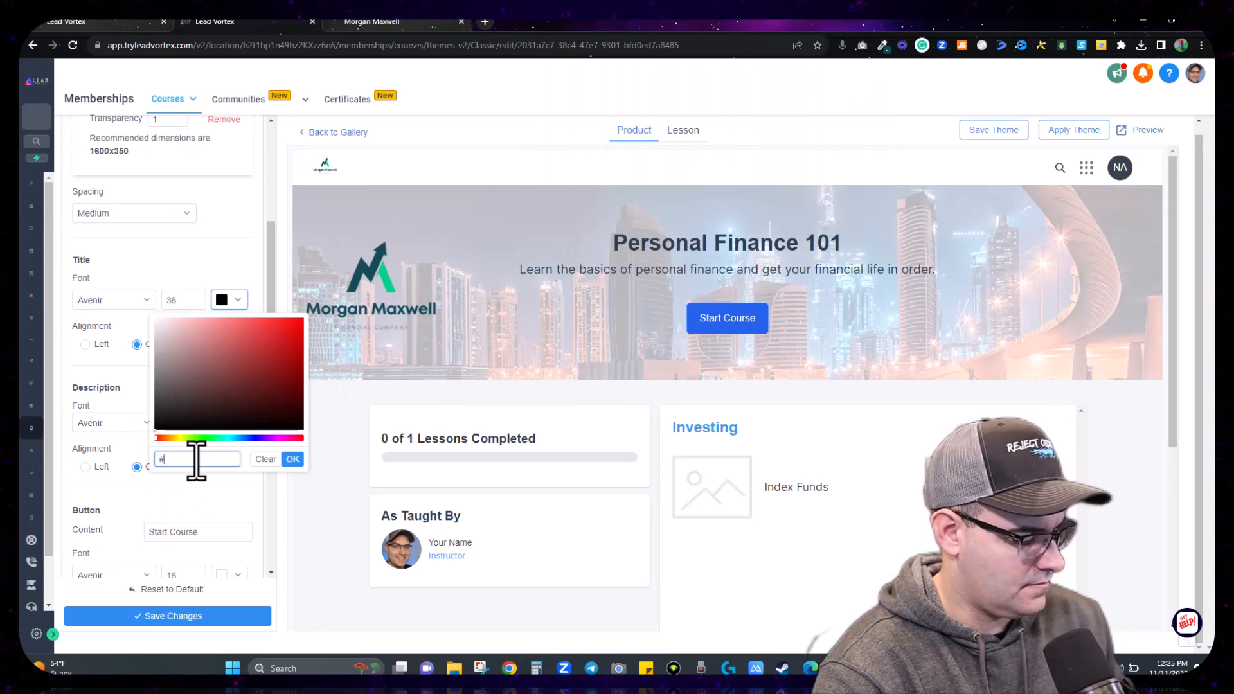
click(293, 459)
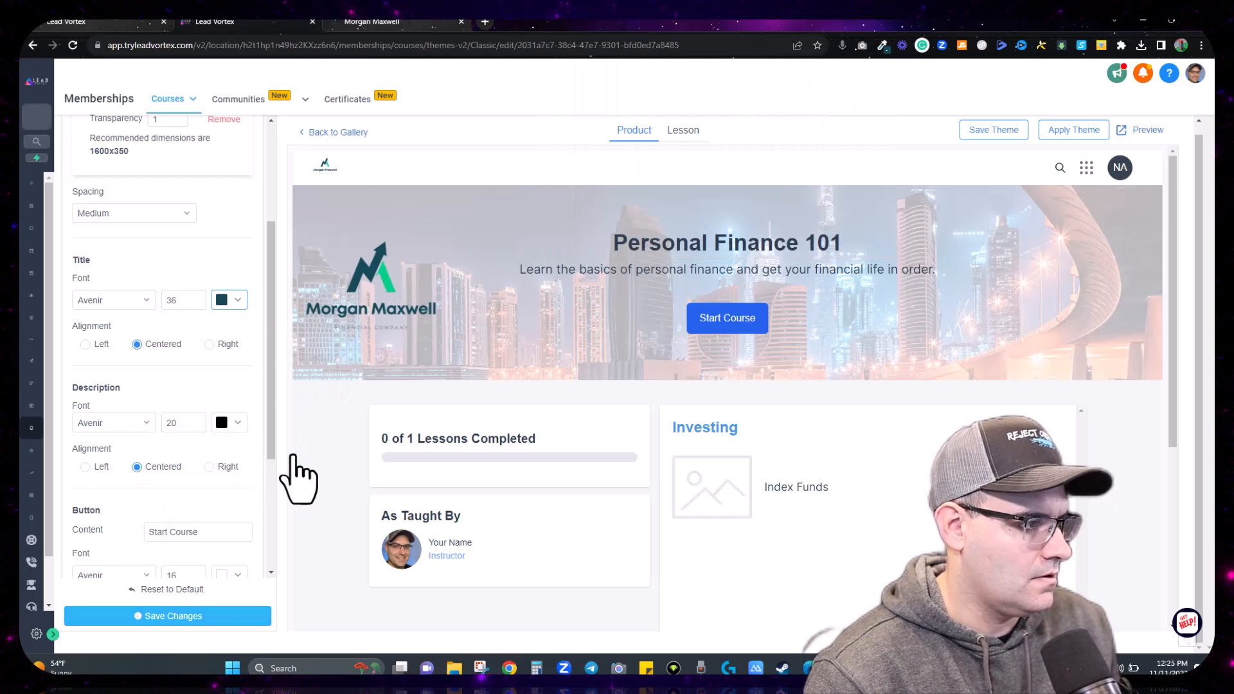
click(176, 617)
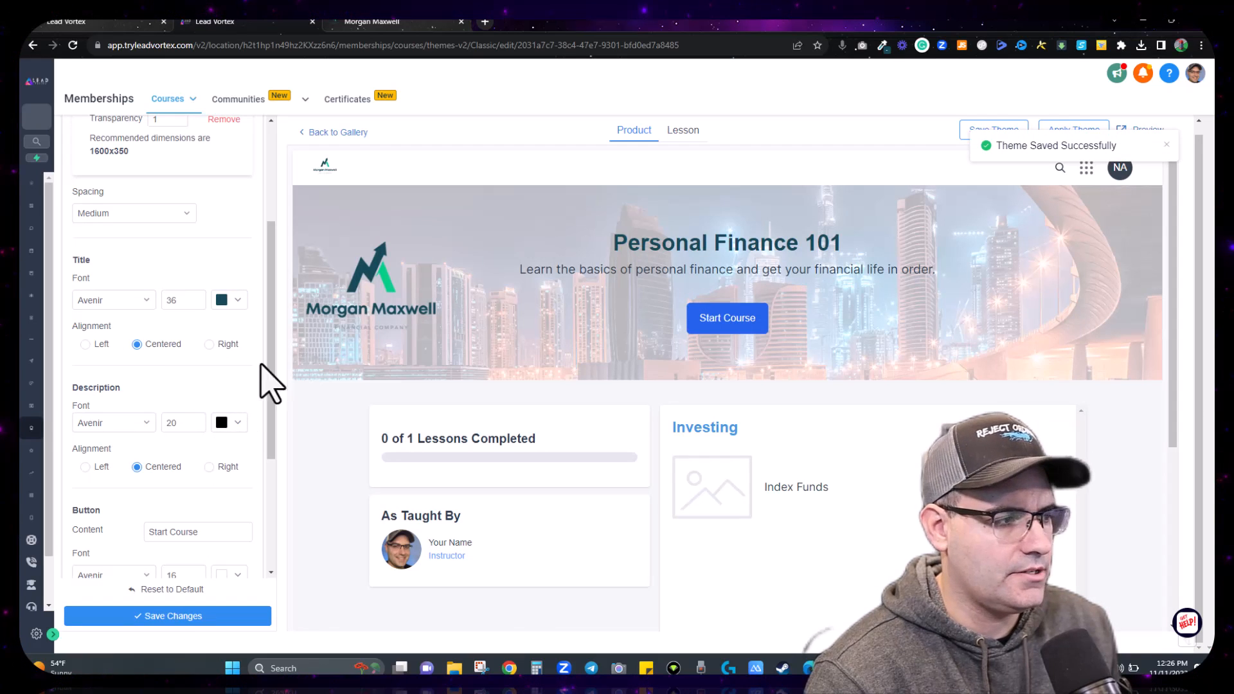
Step: Set the hero description text colour to dark teal #154957
click(230, 423)
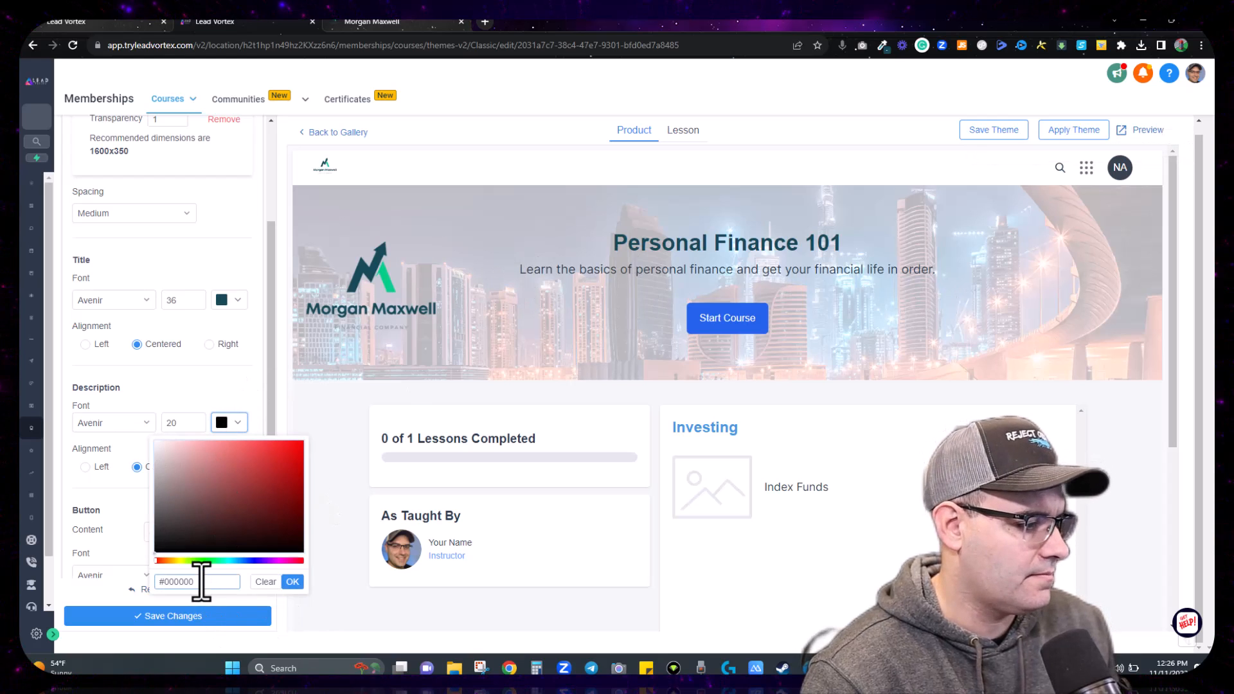
drag(199, 582, 168, 421)
click(170, 421)
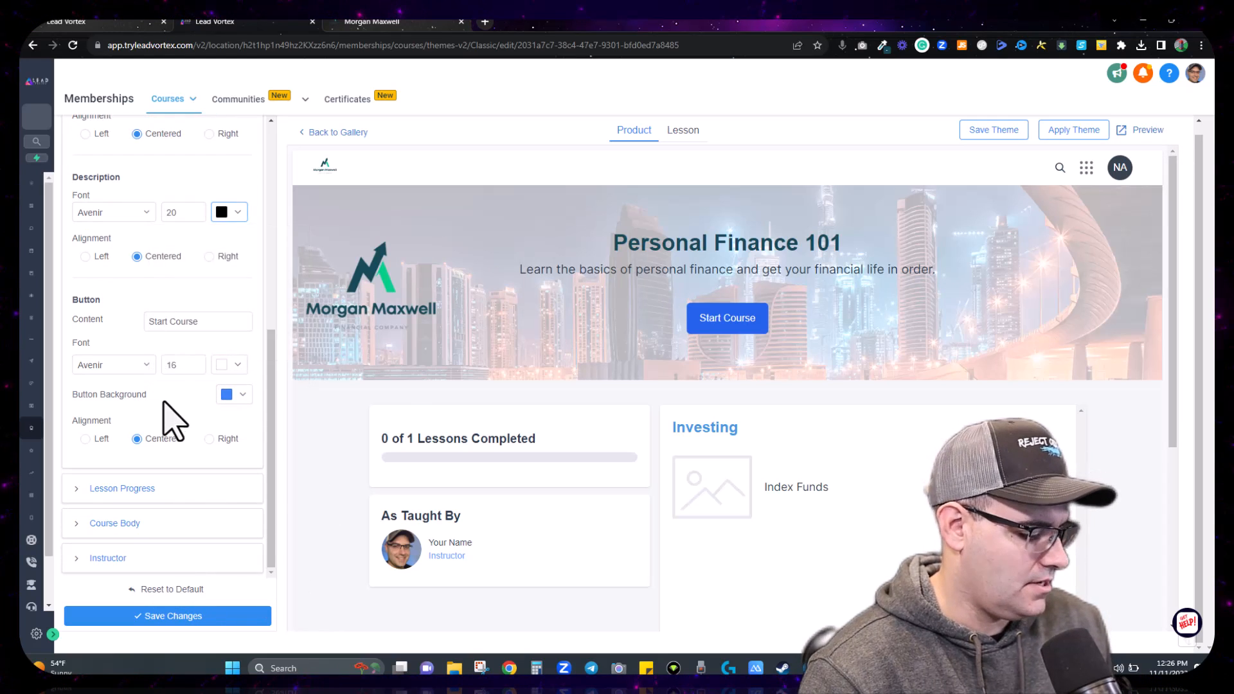
click(225, 213)
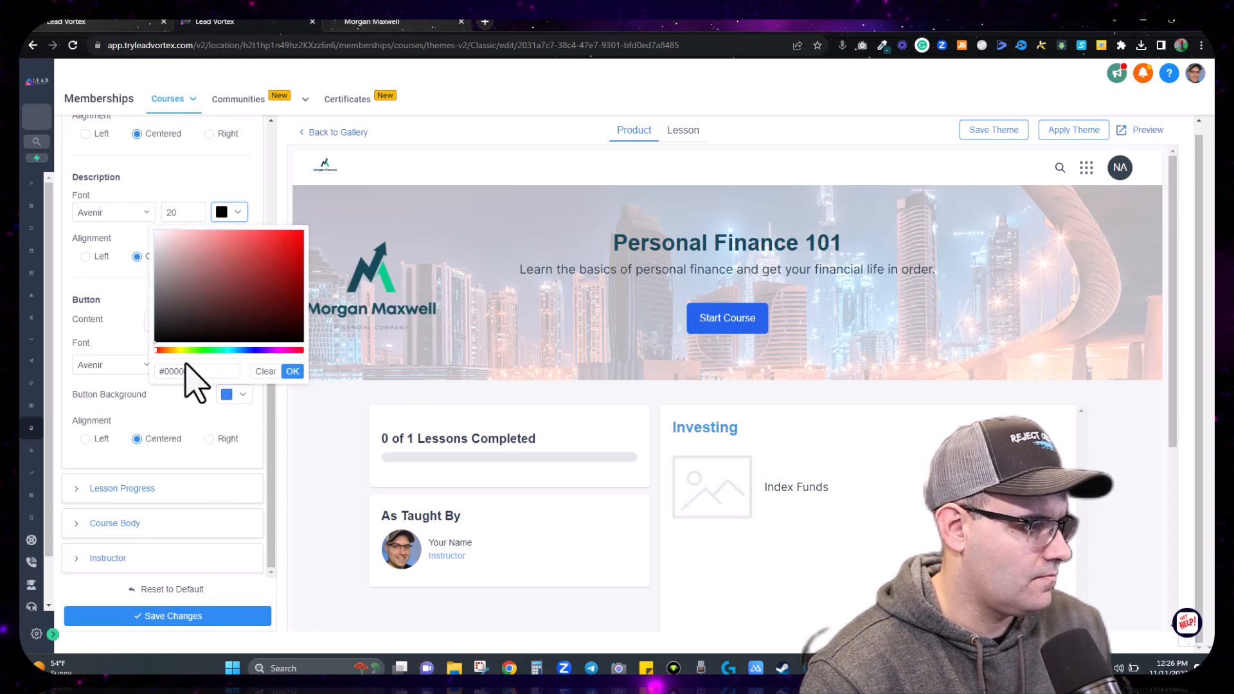
drag(196, 371, 166, 371)
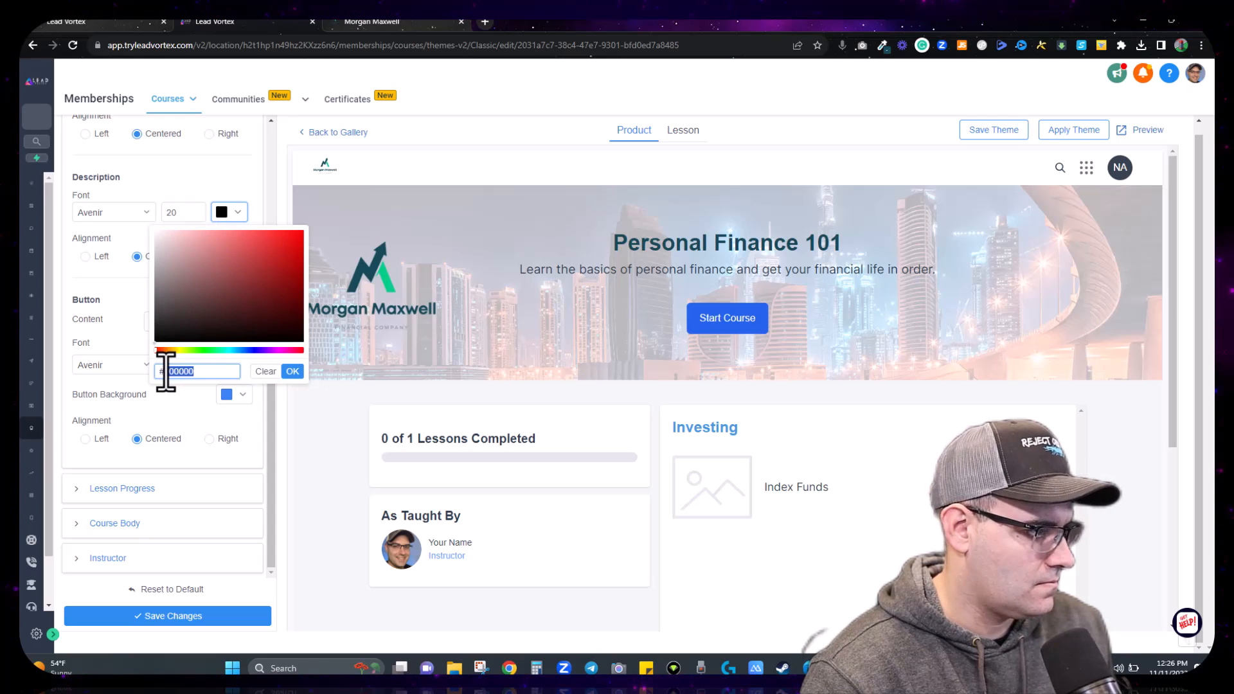
click(293, 373)
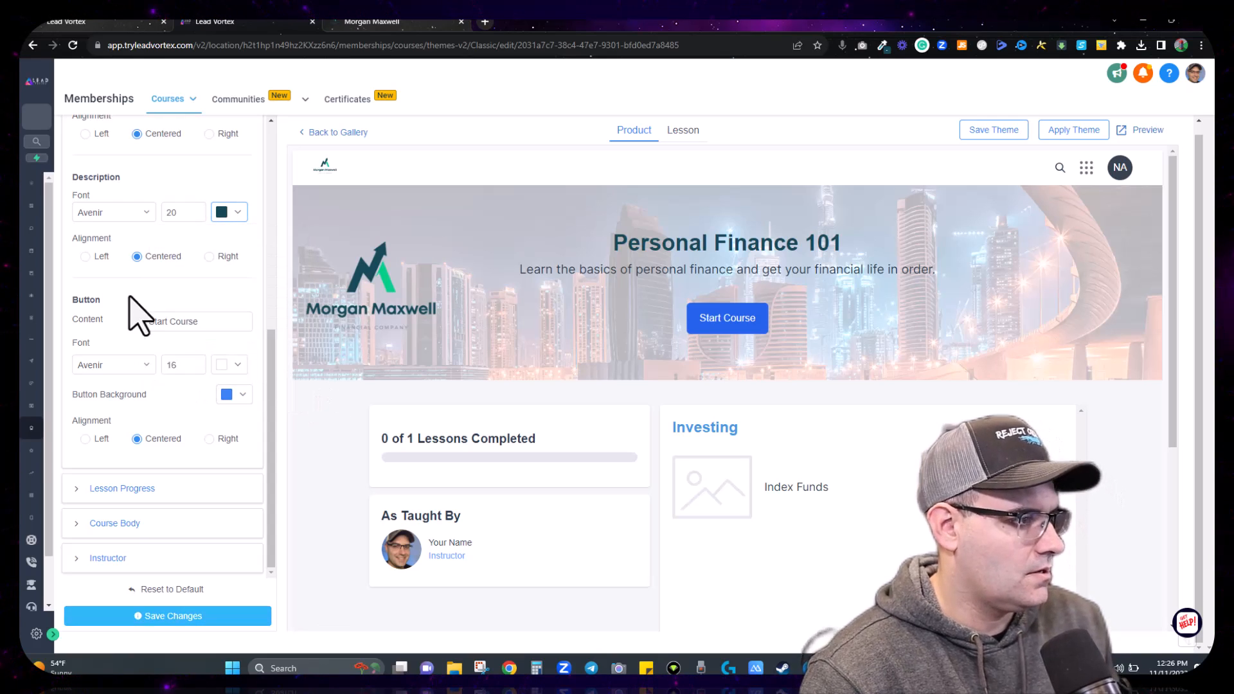
scroll(165, 316, up, 2)
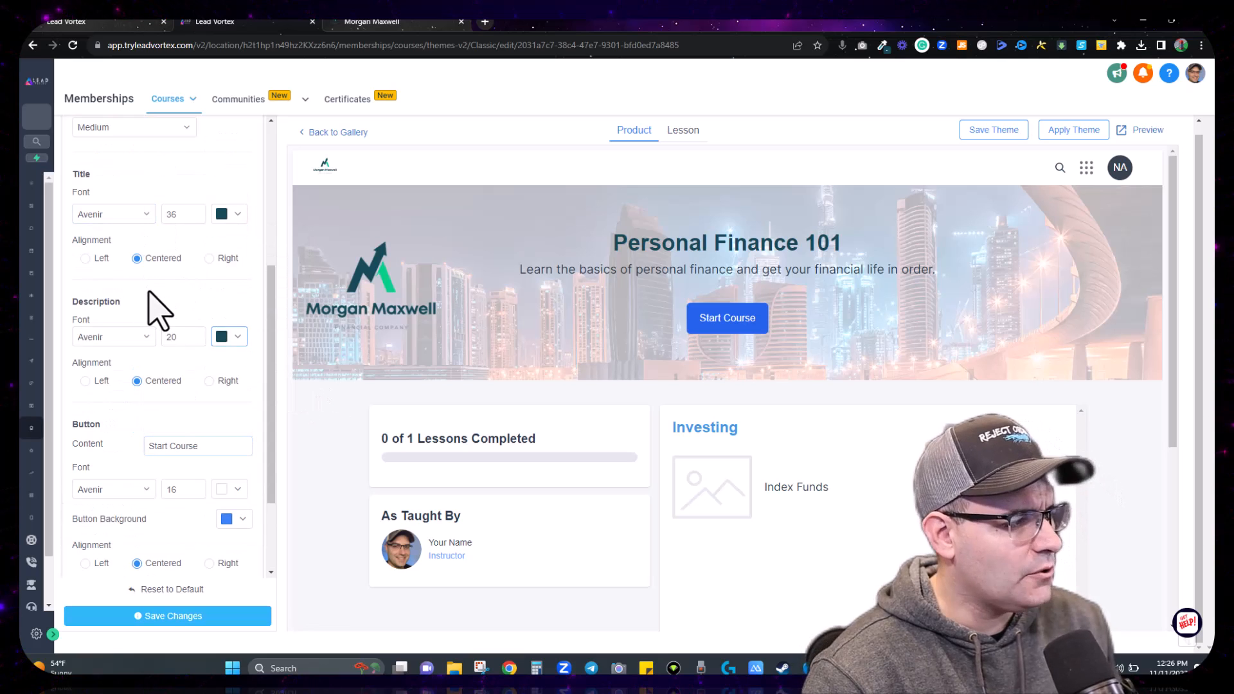
scroll(152, 306, down, 2)
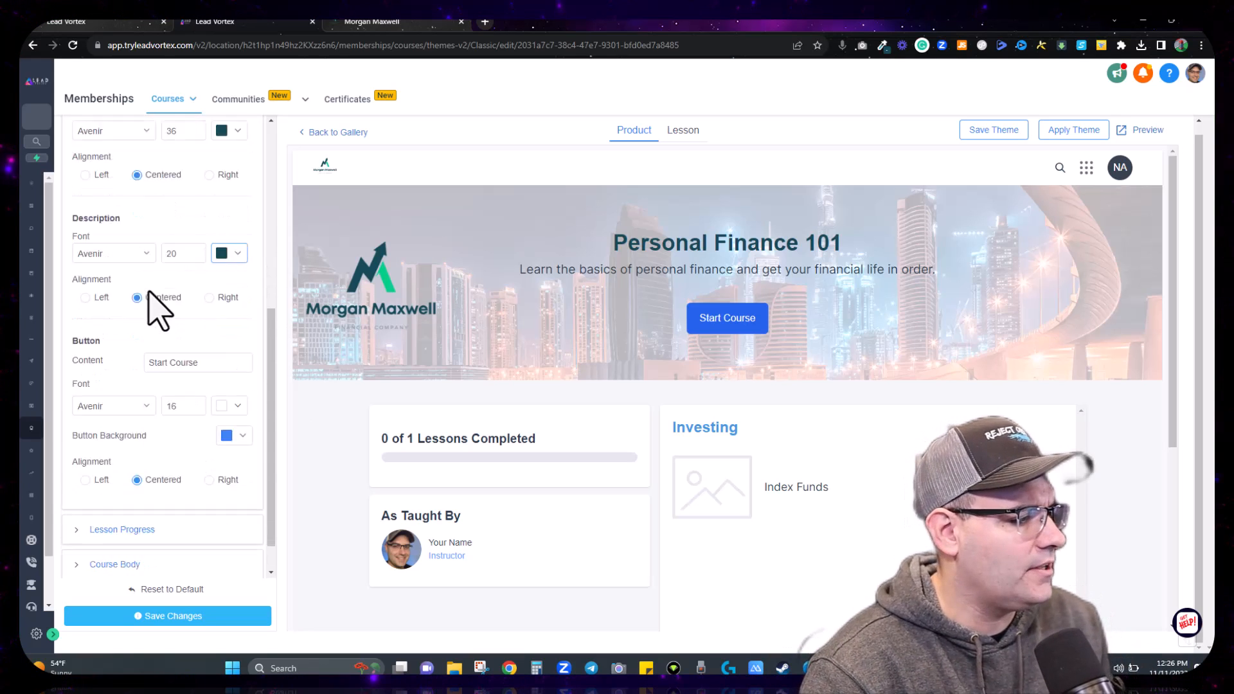
click(205, 321)
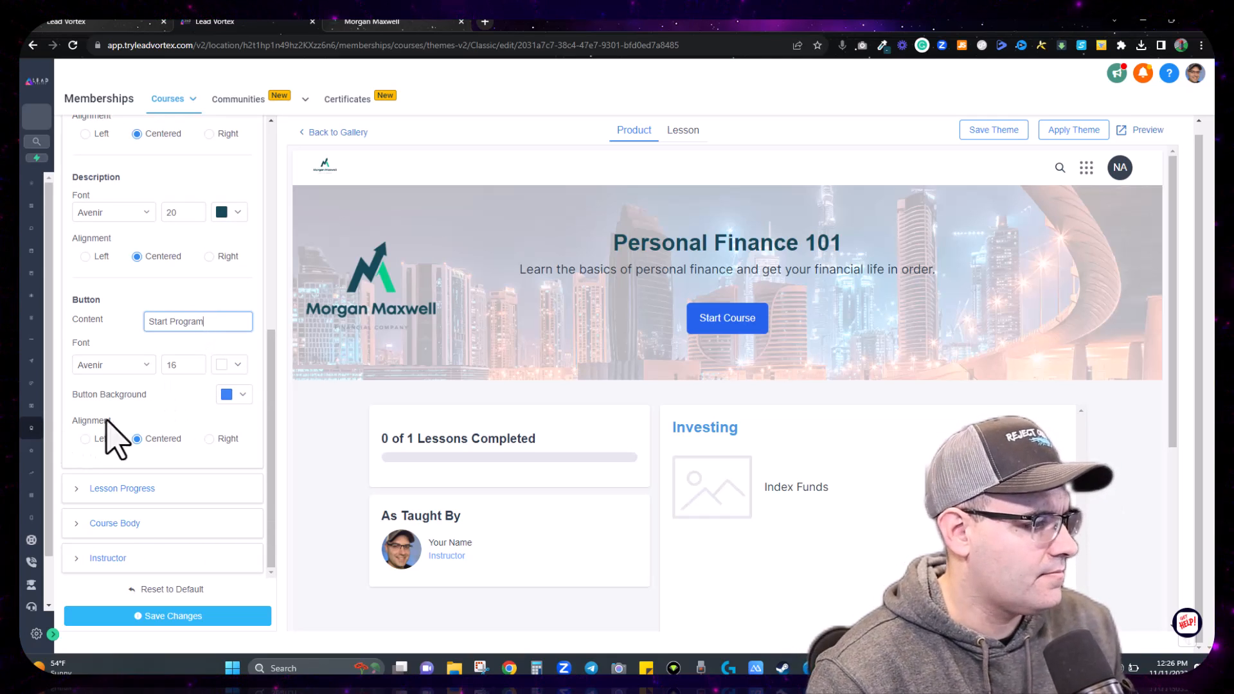
Step: Label the hero button 'Start Program' with a #154957 background and save the theme
click(243, 392)
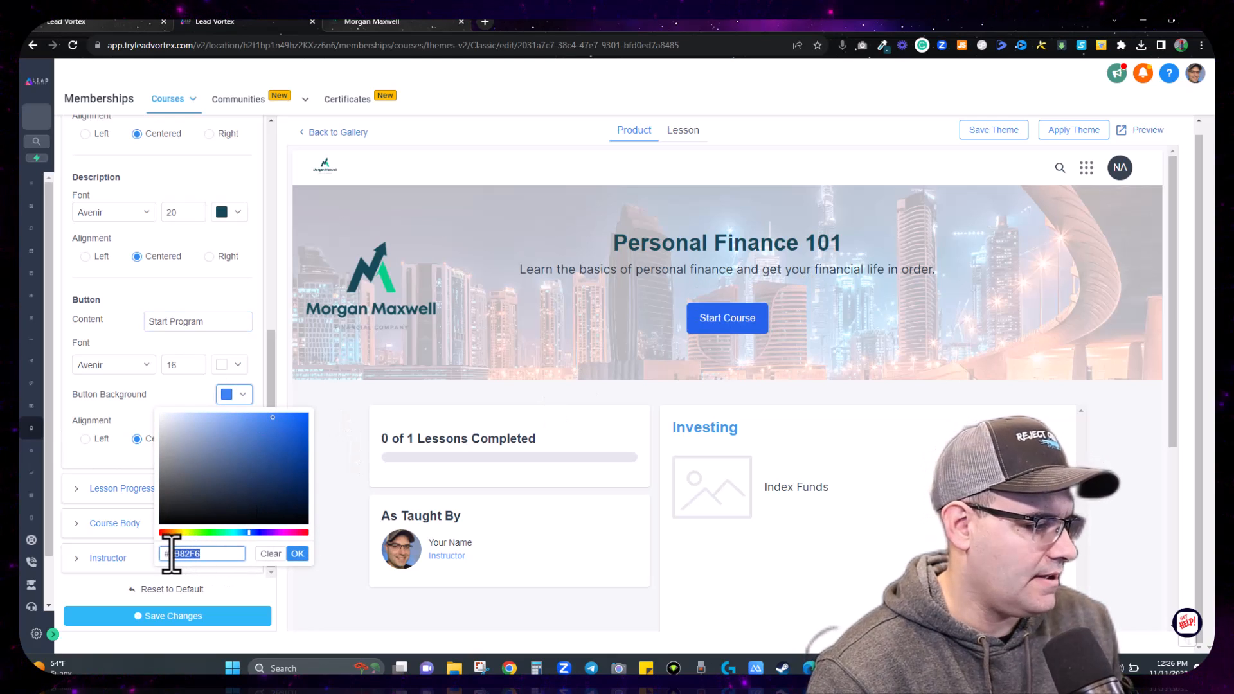
click(297, 554)
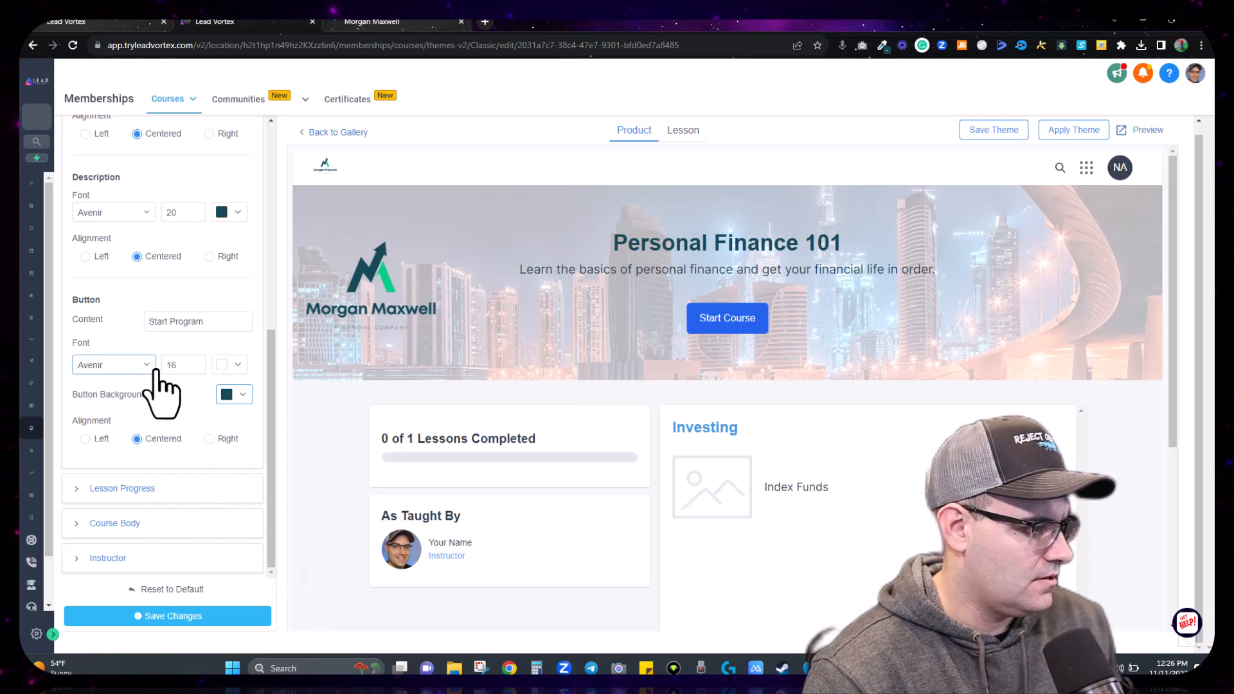
click(180, 619)
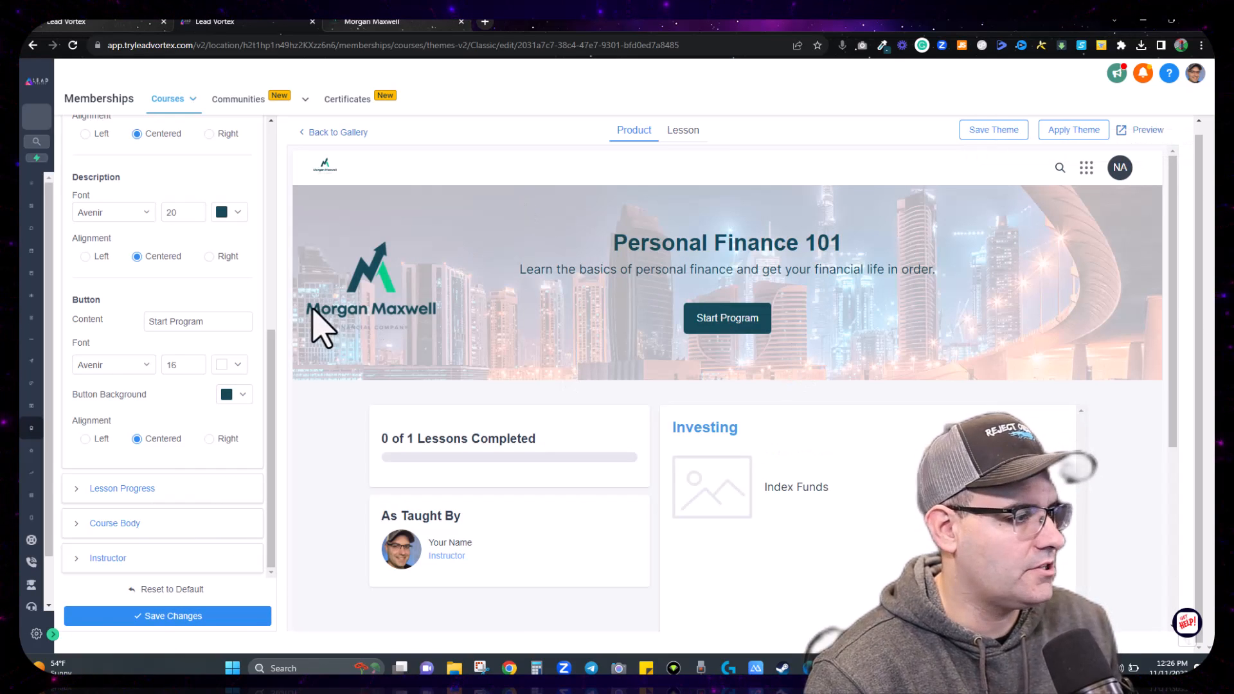
scroll(129, 386, up, 5)
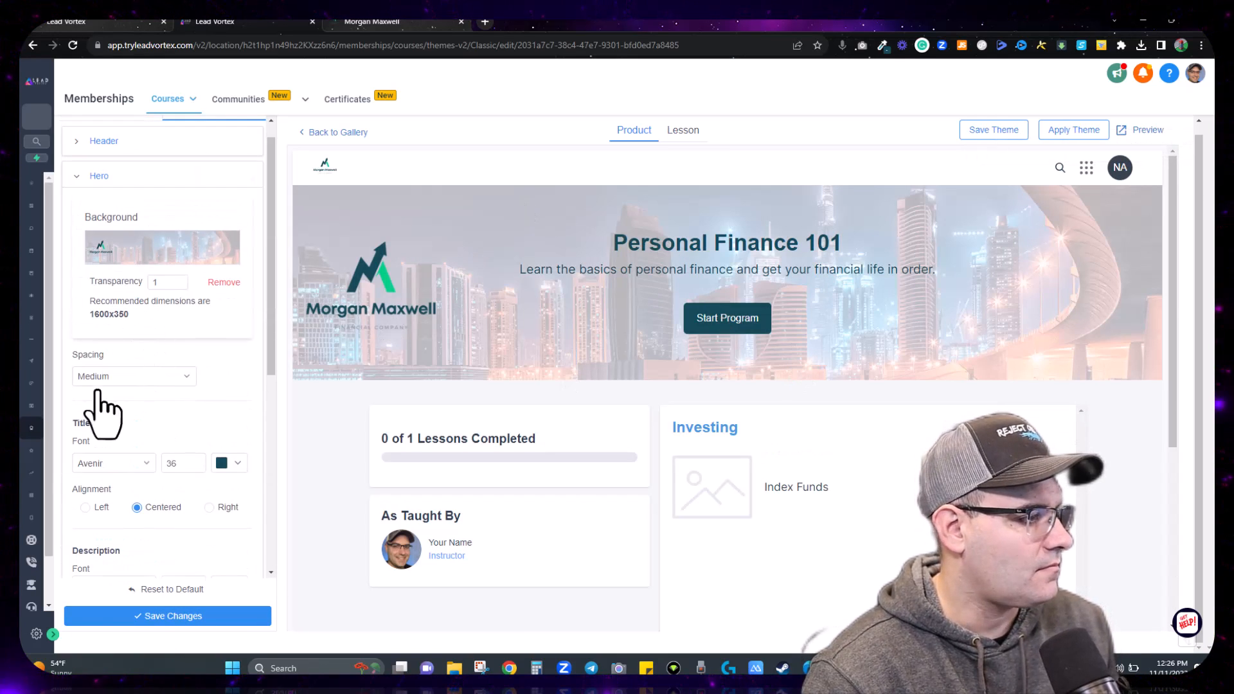
Step: Set the Lesson Progress text colour to dark teal #154957
click(84, 176)
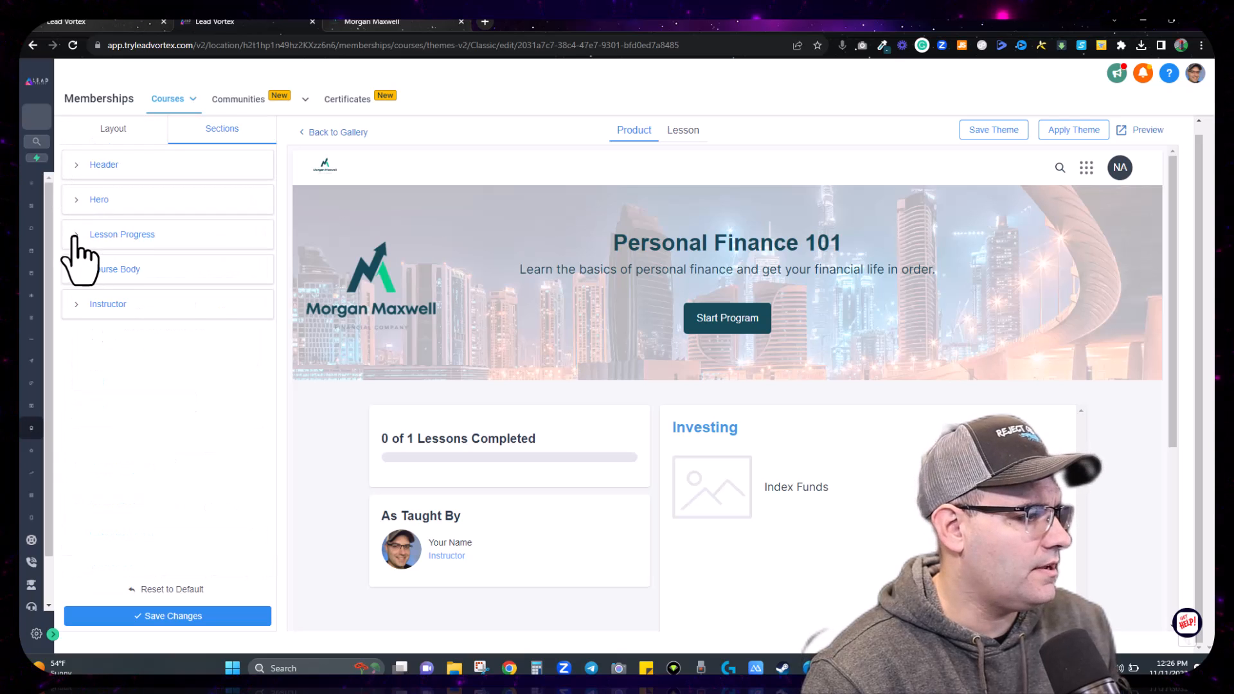
click(75, 237)
scroll(749, 433, down, 3)
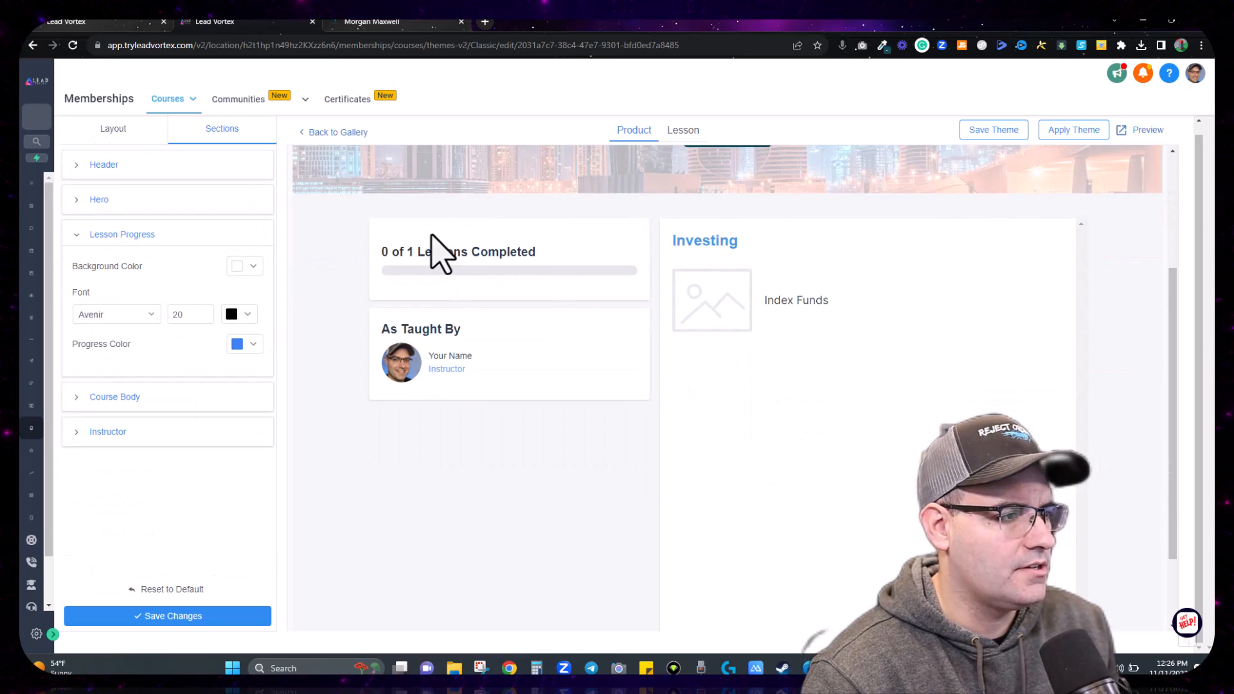
click(243, 315)
click(198, 474)
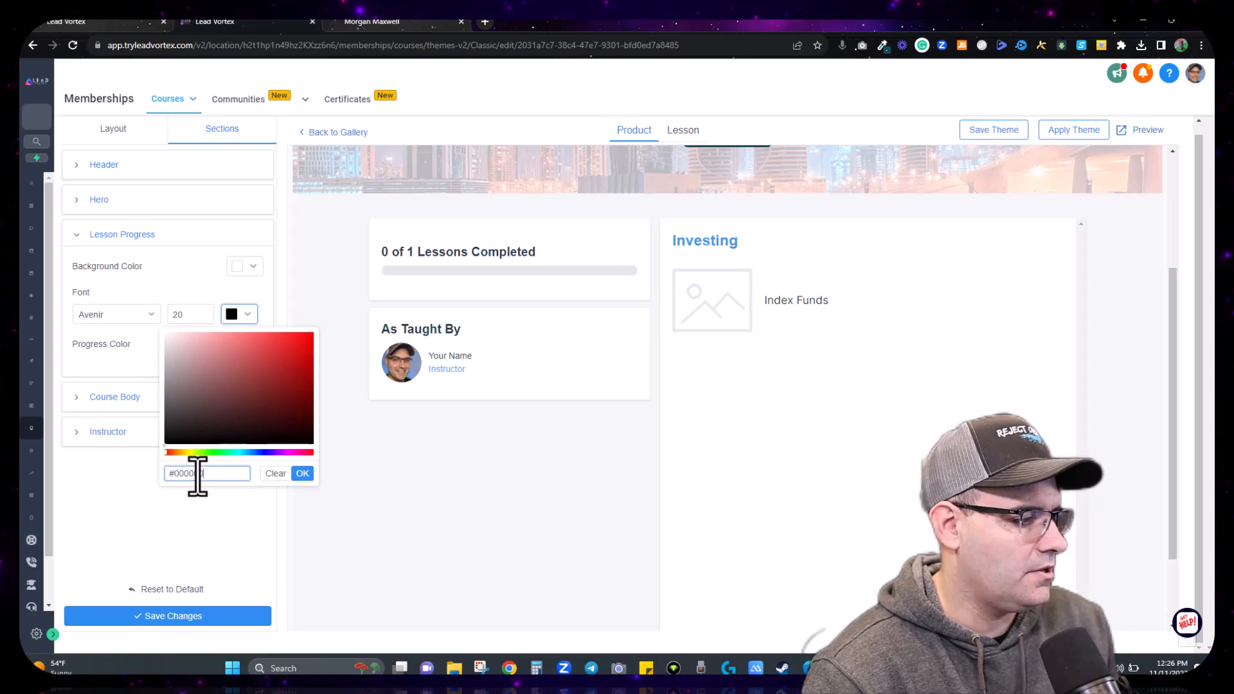
key(ctrl+v)
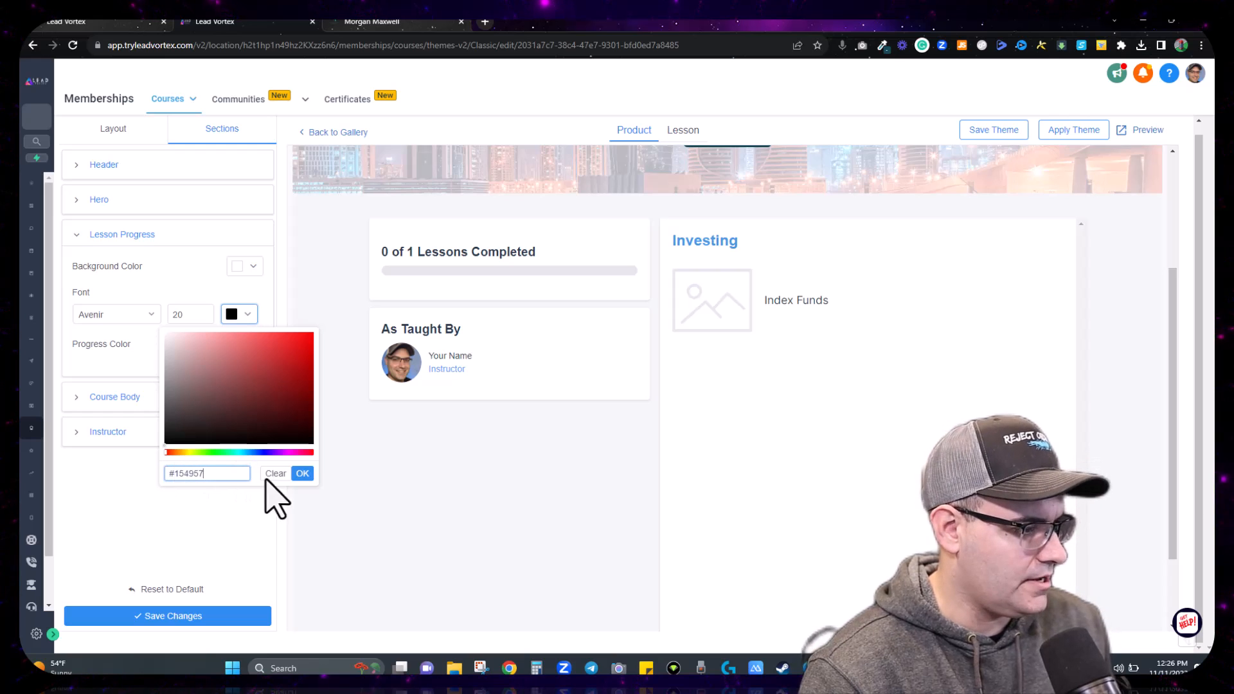
click(302, 474)
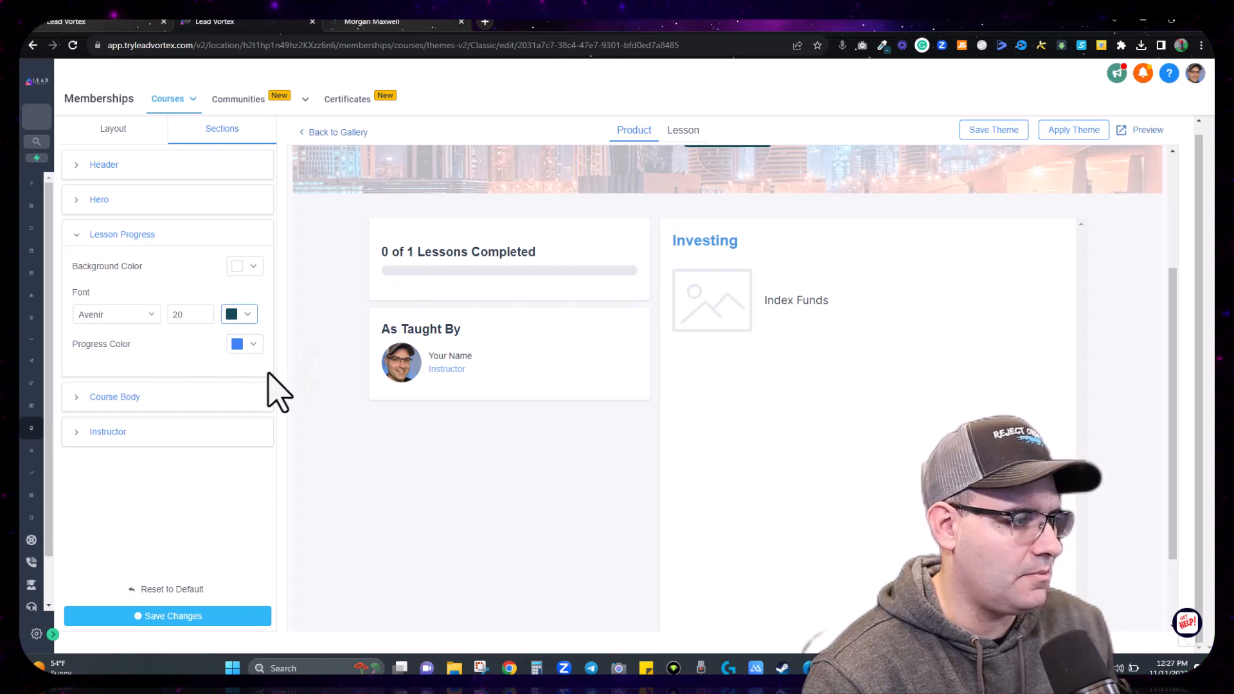
Step: Make the progress bar green #05cd86 and save the theme
click(883, 46)
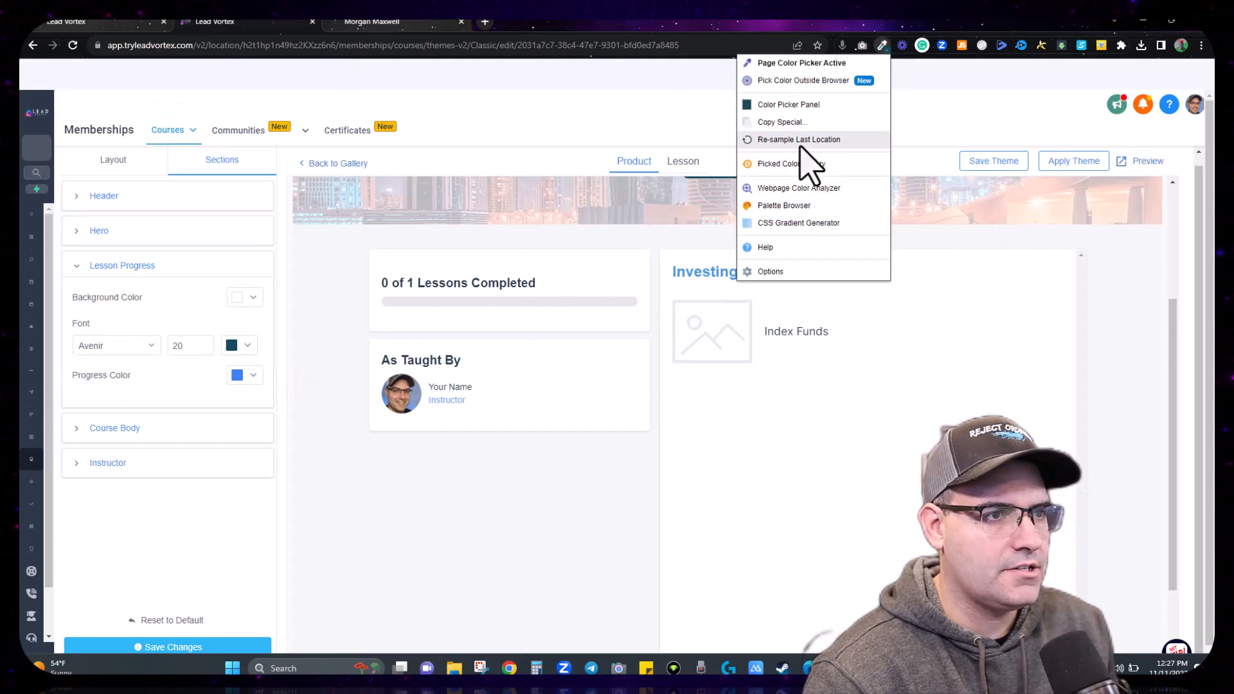
click(782, 106)
click(834, 138)
click(254, 344)
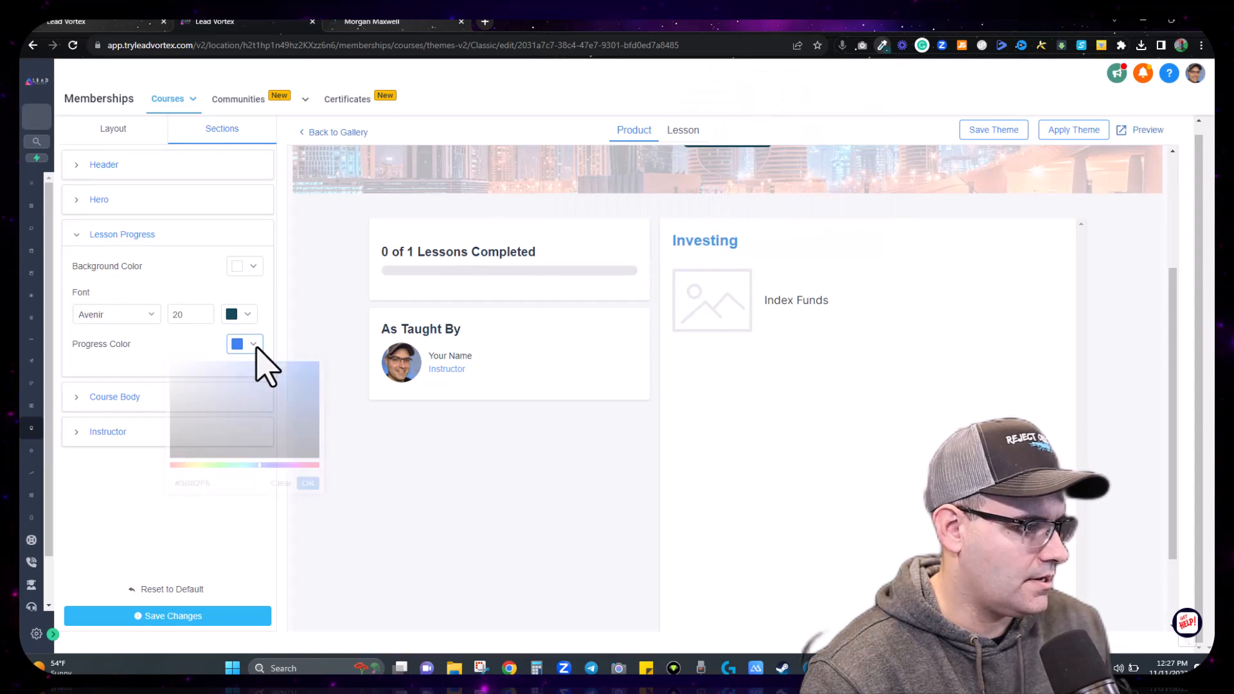
click(234, 504)
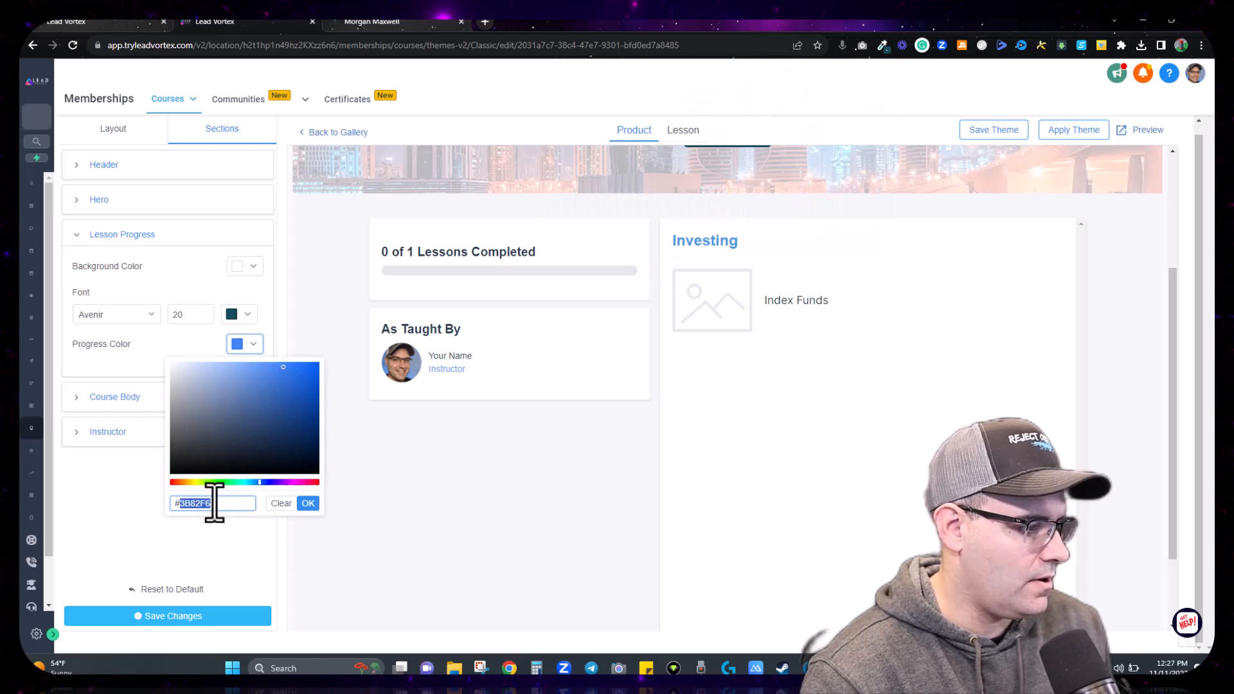
click(308, 503)
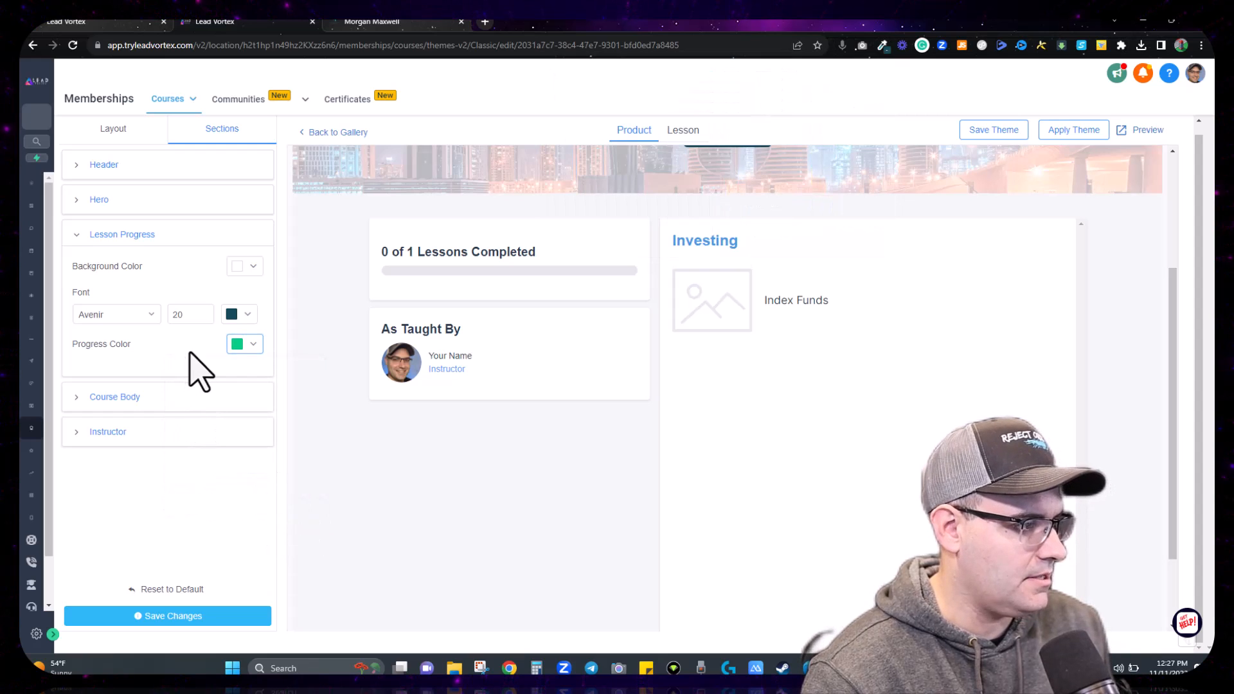
click(183, 616)
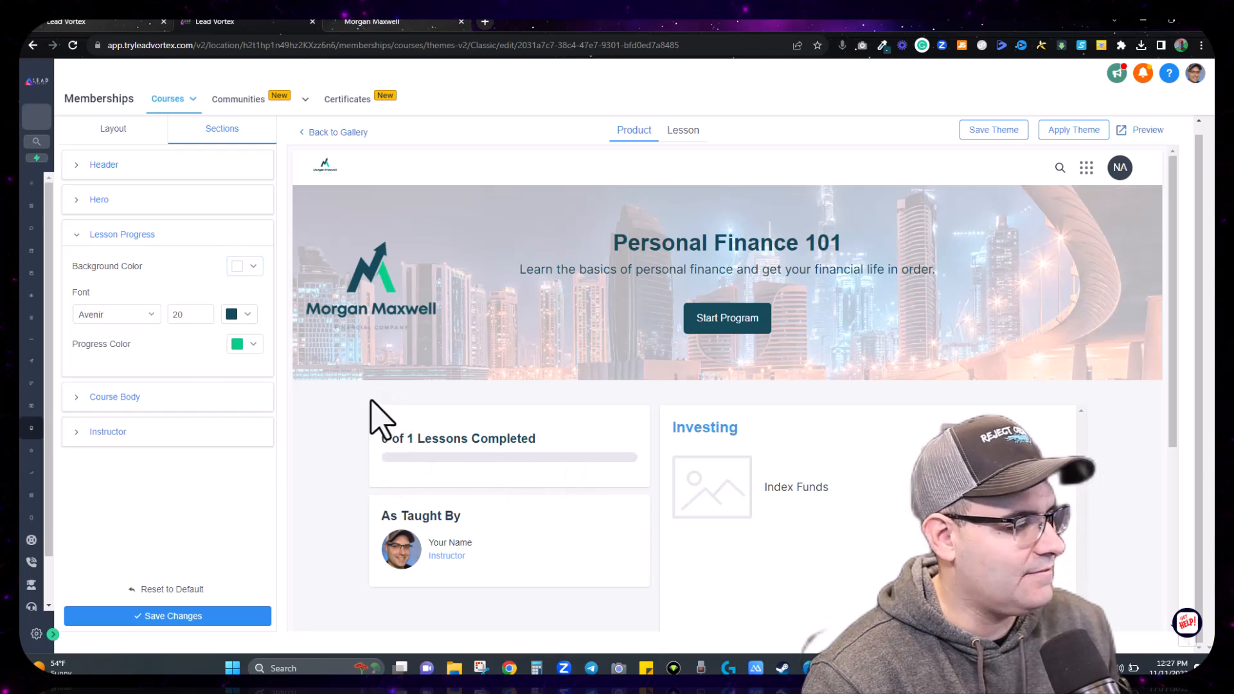
click(97, 235)
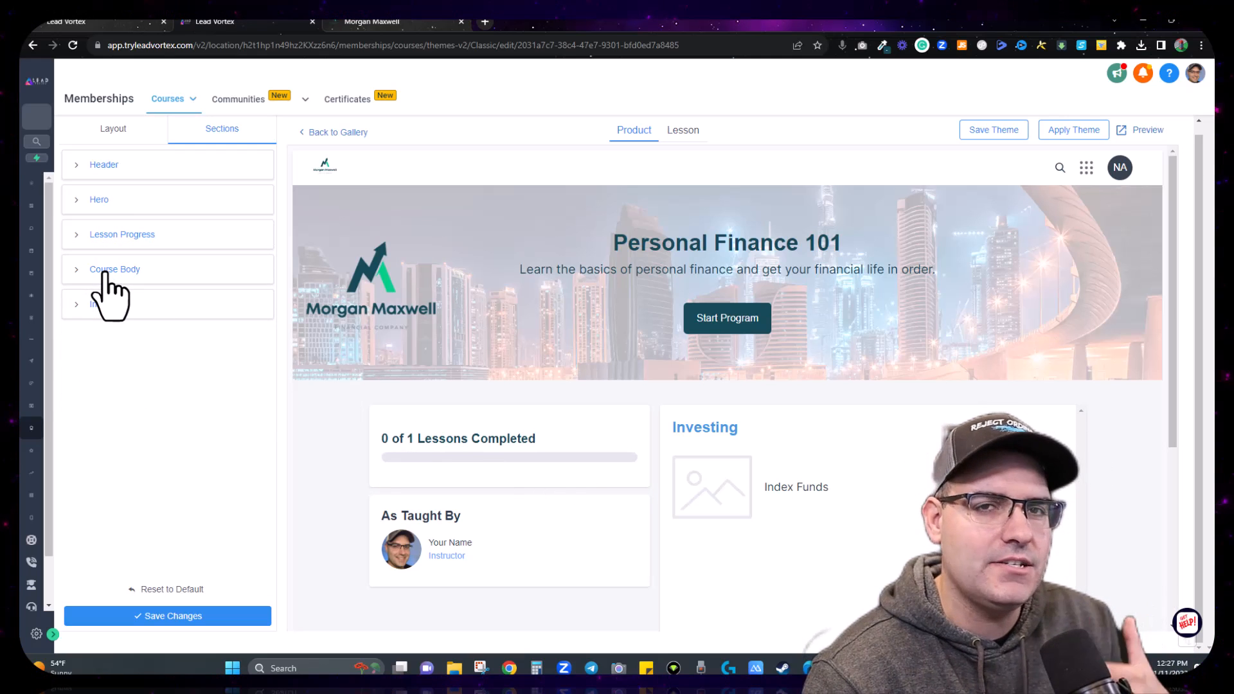
Step: Colour the Course Body Category text dark teal #154957
click(110, 270)
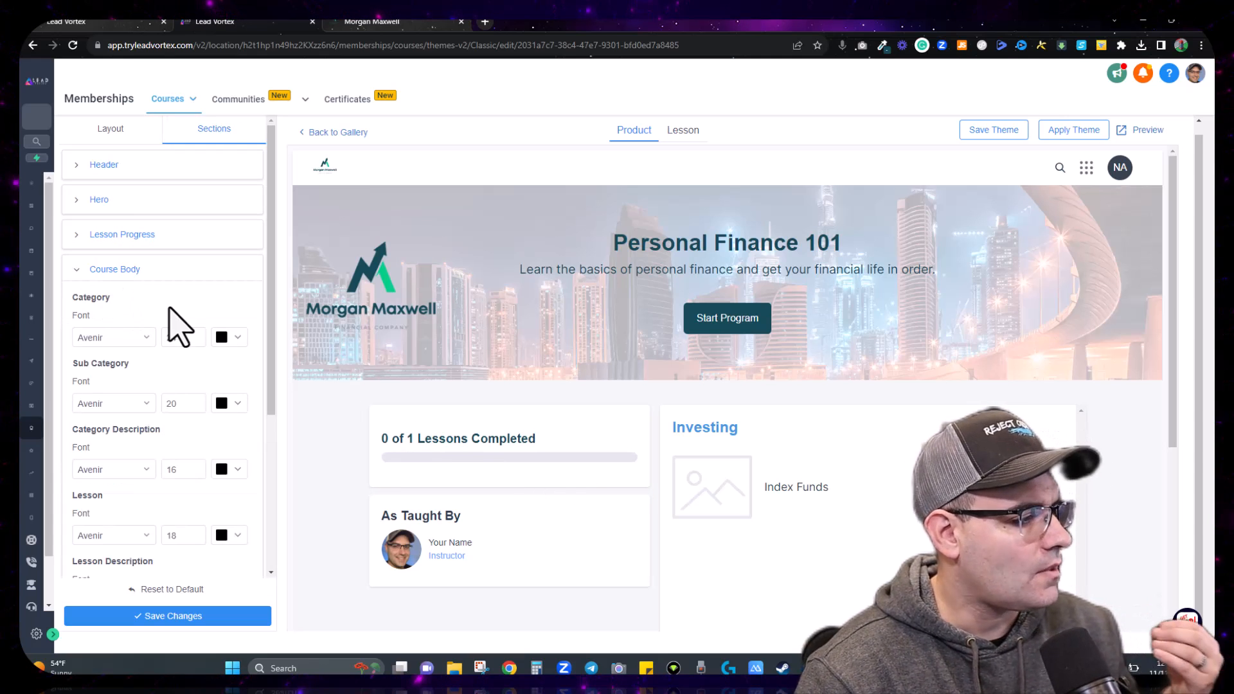
scroll(171, 358, down, 1)
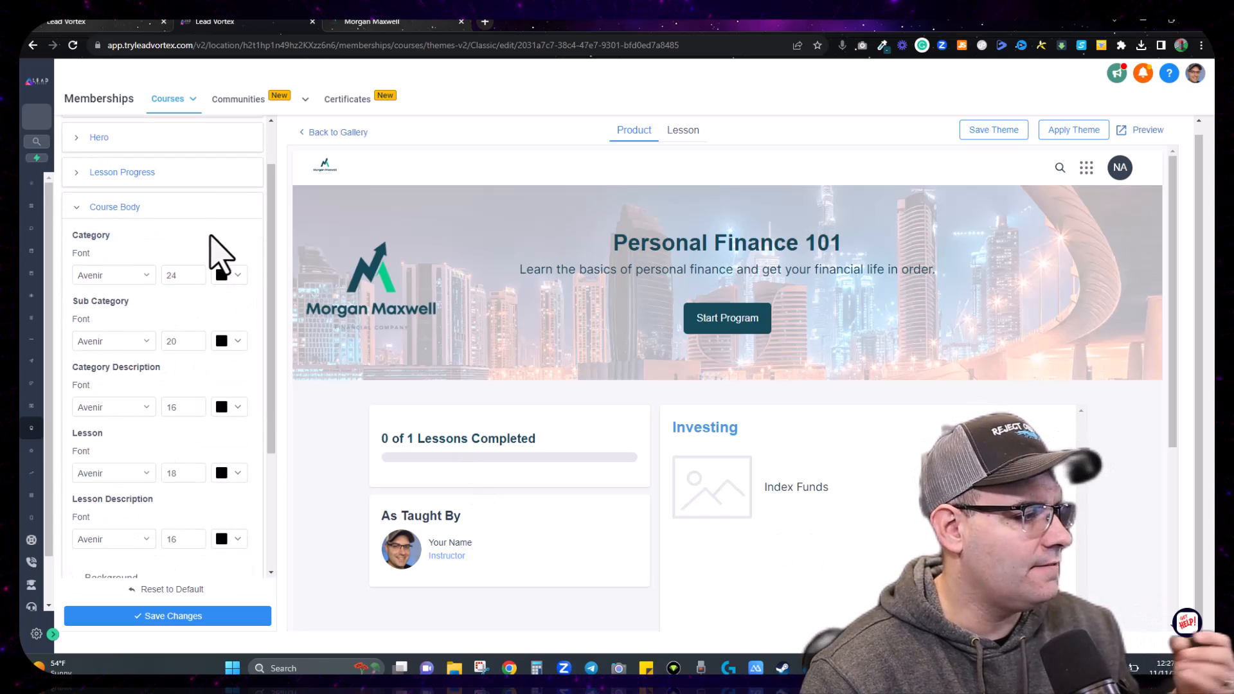
scroll(130, 441, down, 1)
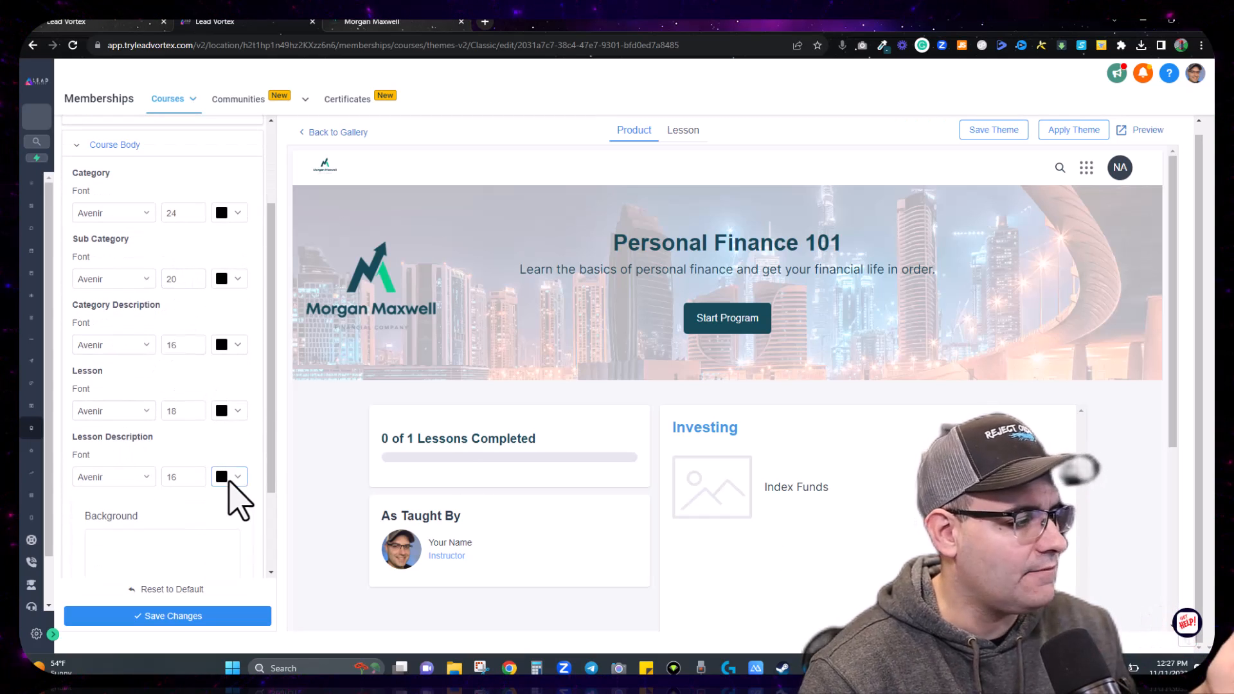
click(230, 215)
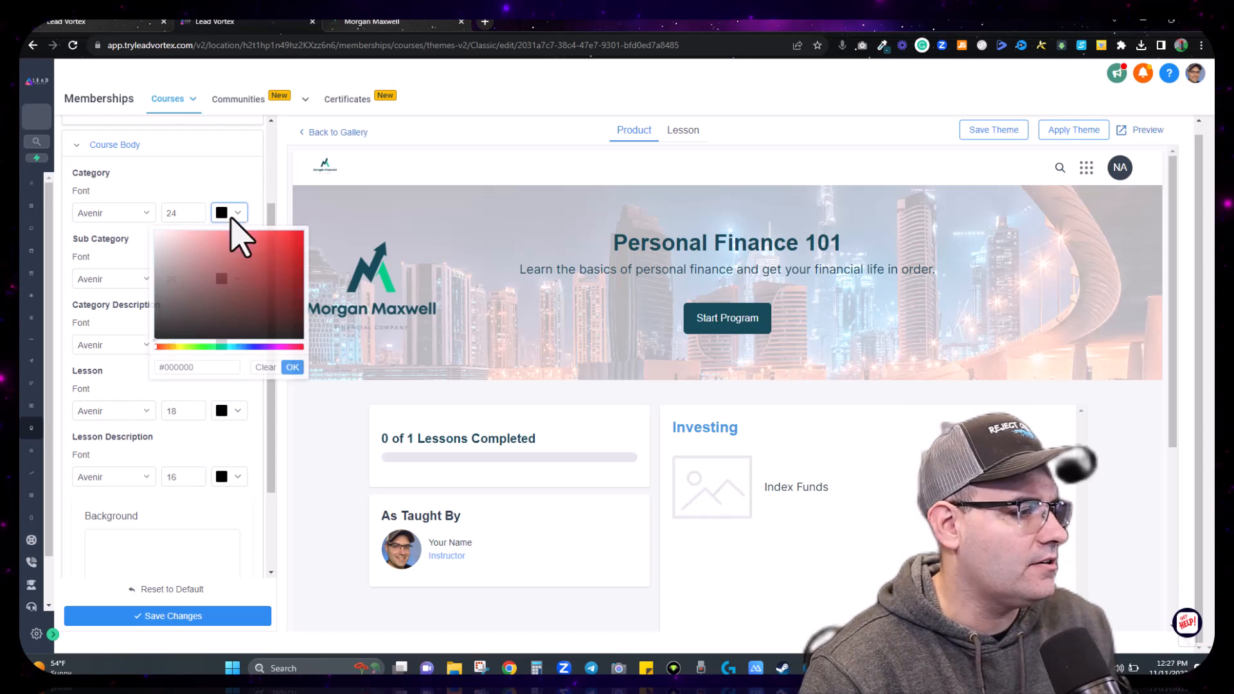
click(883, 47)
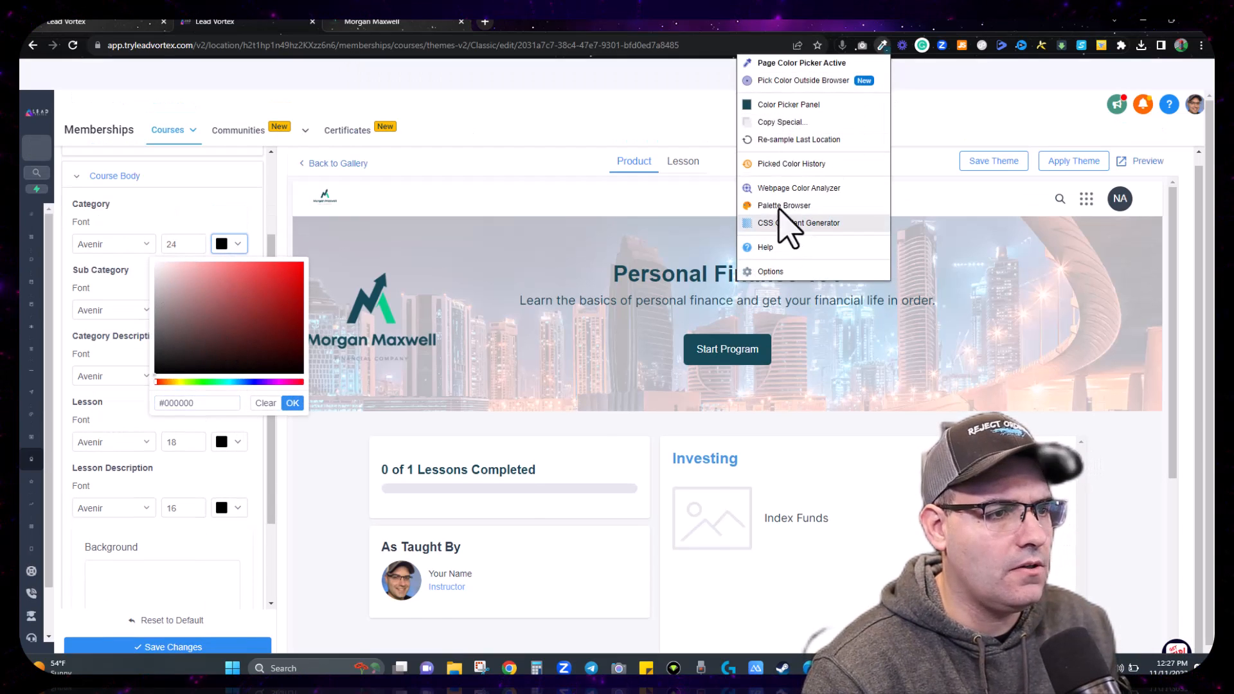
click(790, 109)
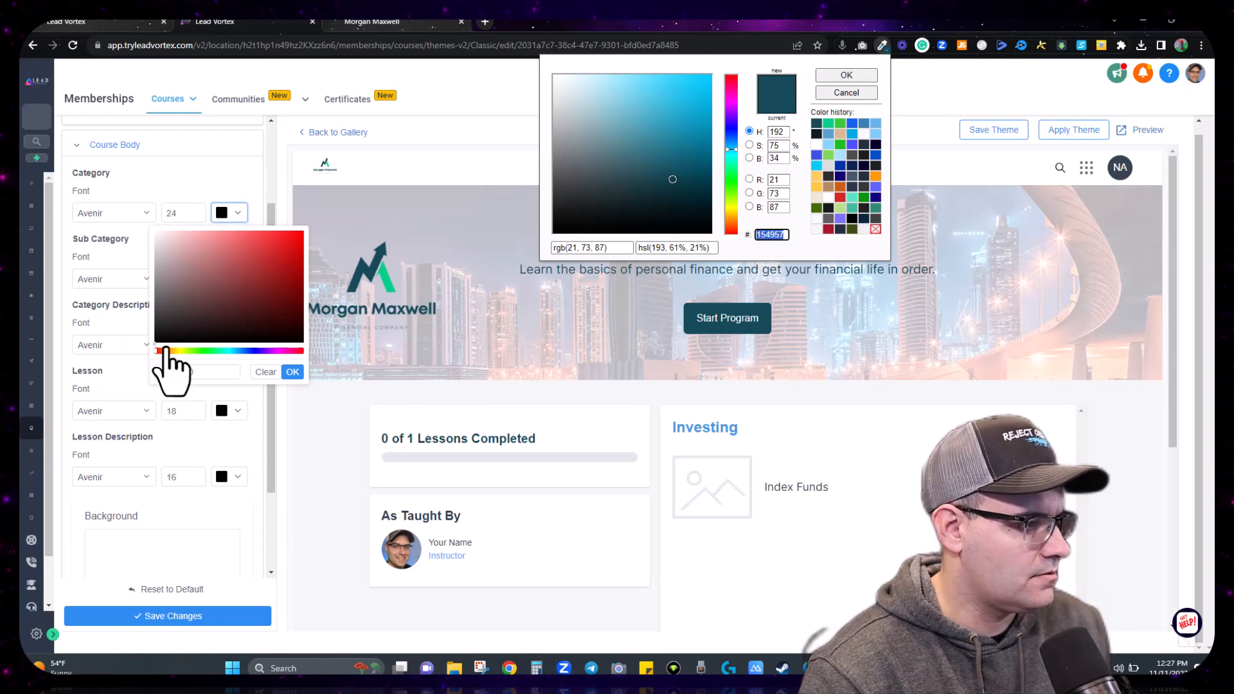
double_click(165, 372)
text(154957)
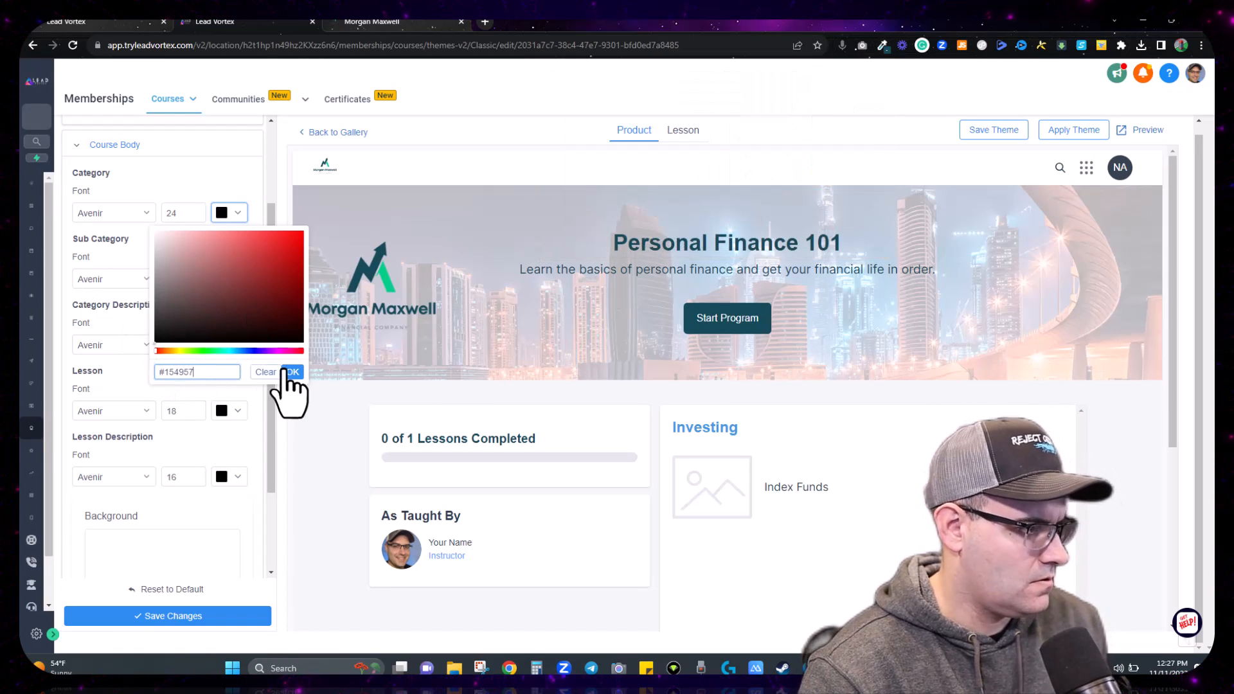
click(293, 372)
Step: Make the Sub Category, Category Description and Lesson text dark teal #154957 too
click(236, 278)
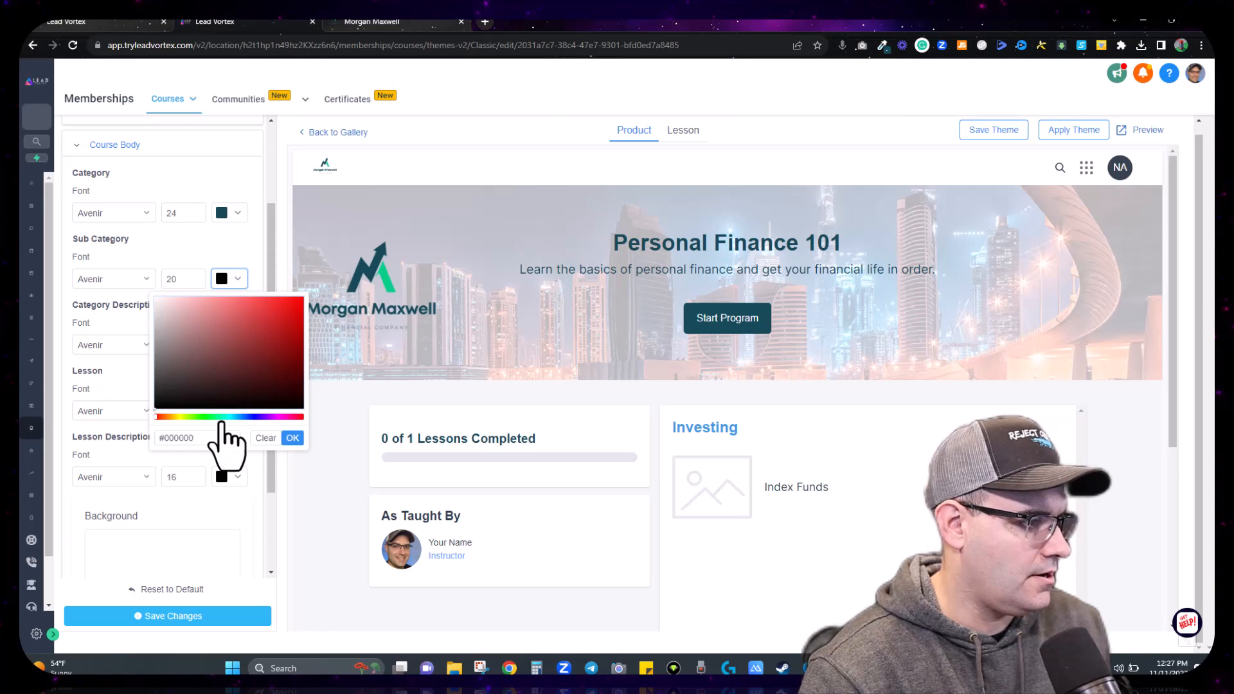
drag(220, 438, 185, 444)
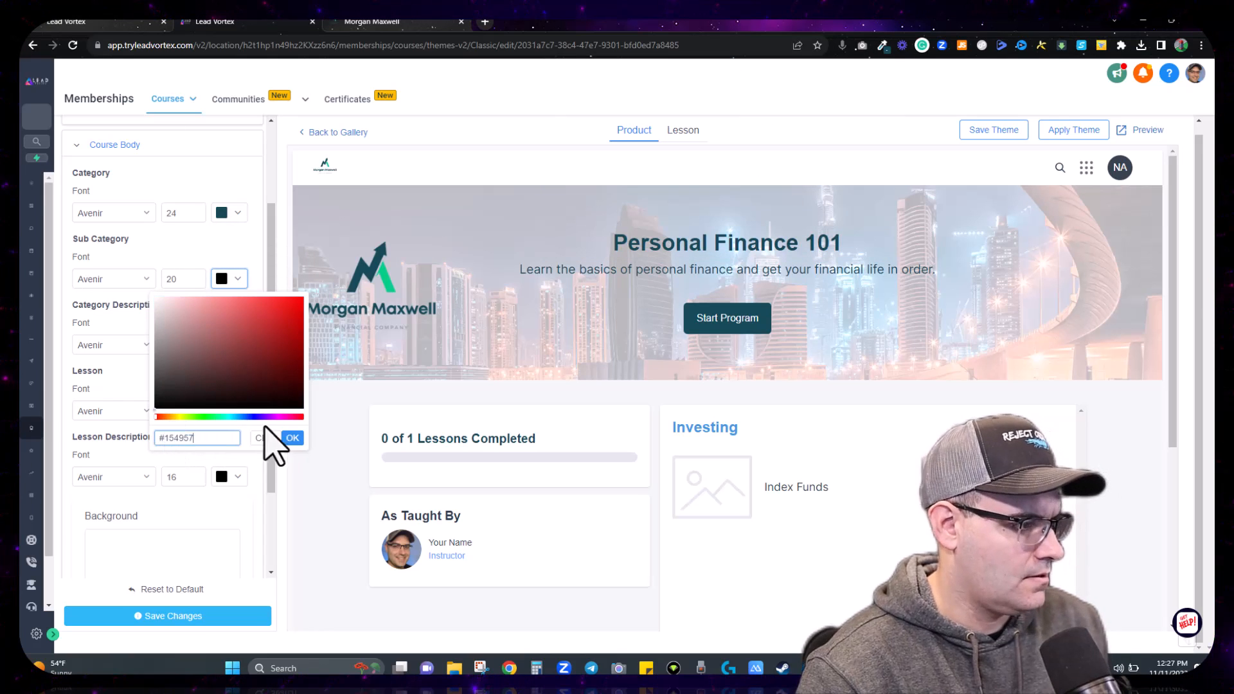
text(154957)
click(293, 437)
click(237, 344)
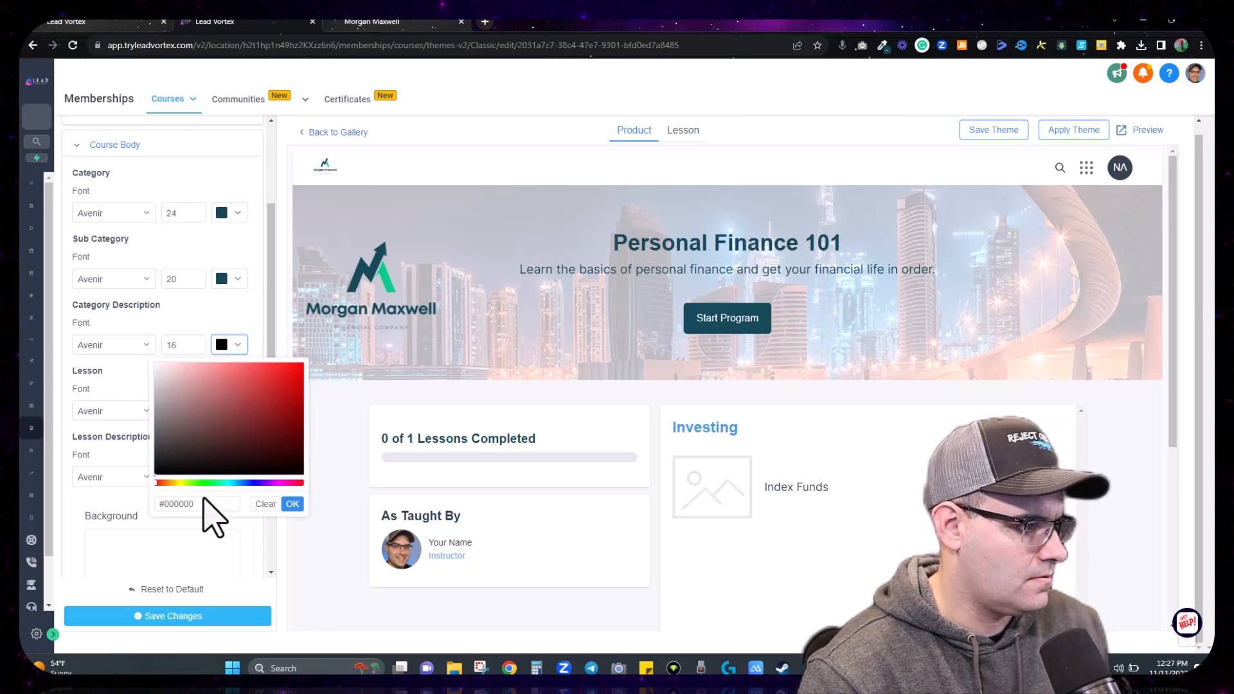
drag(216, 505, 165, 505)
key(ctrl+v)
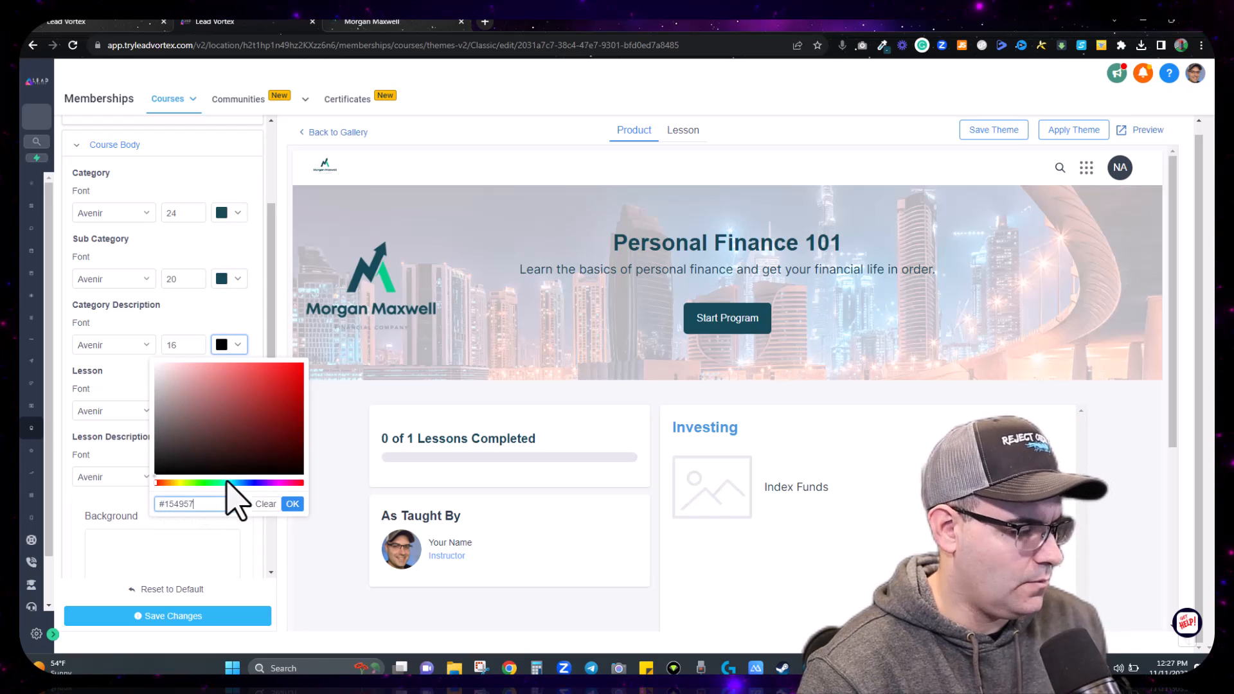
click(292, 504)
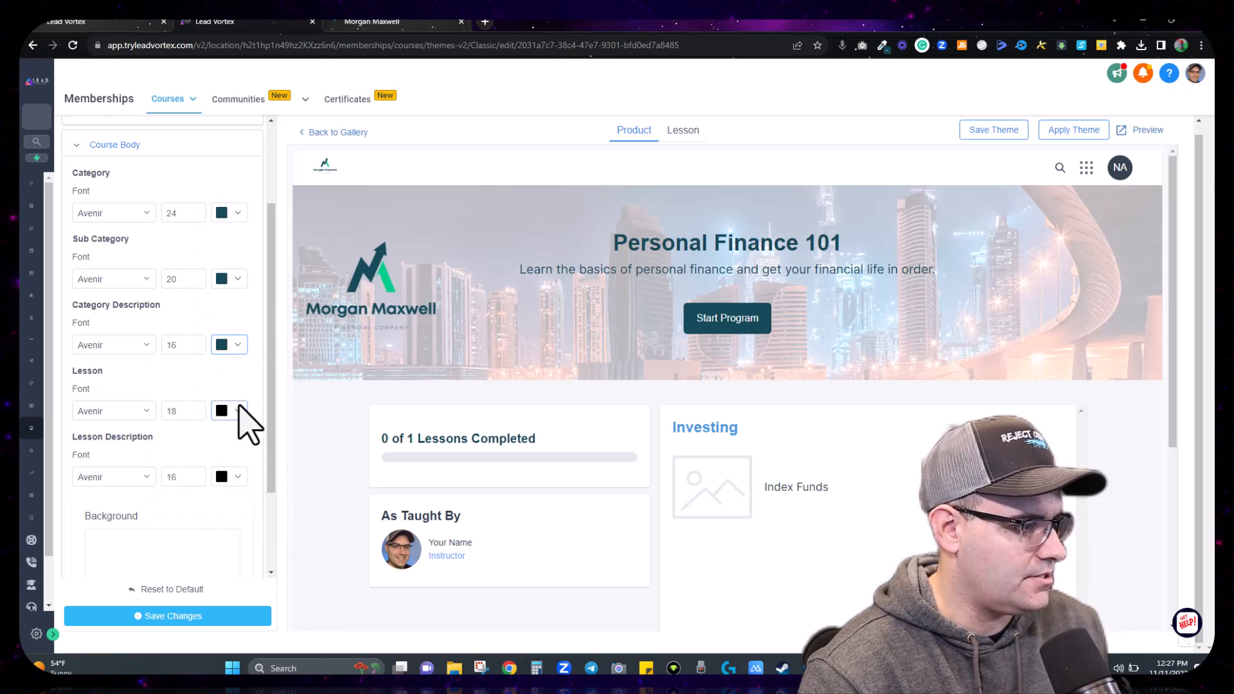
click(237, 410)
drag(207, 565, 168, 577)
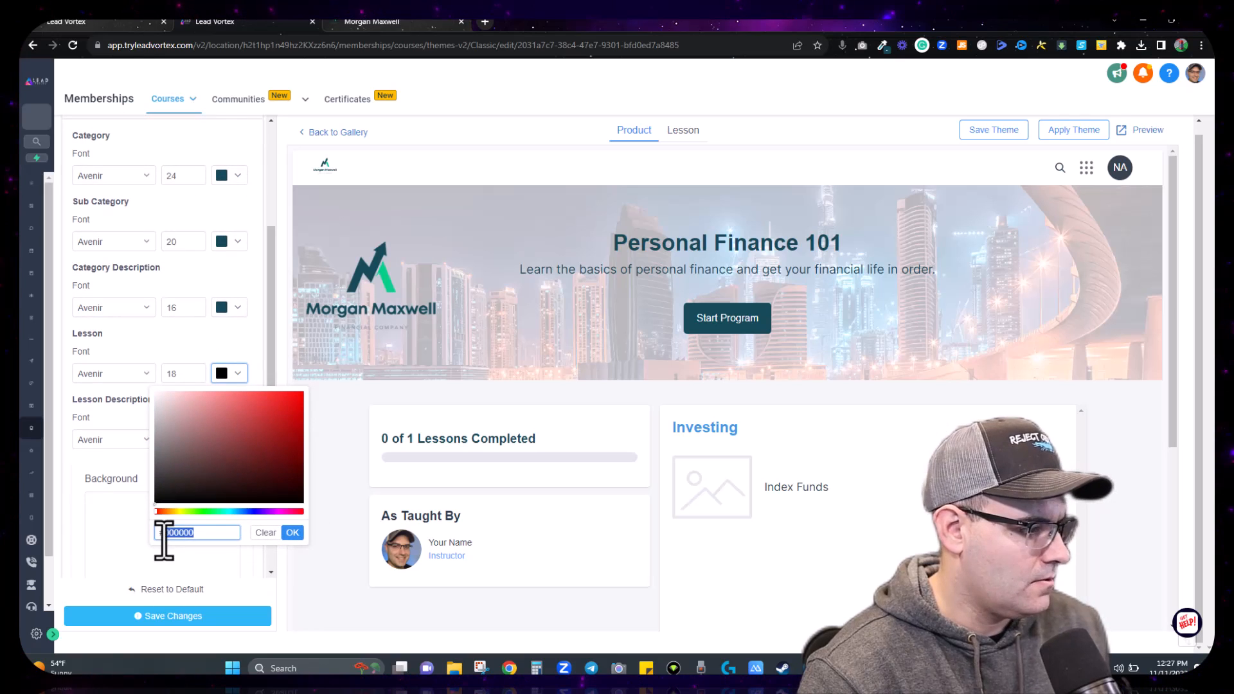
key(ctrl+v)
click(292, 533)
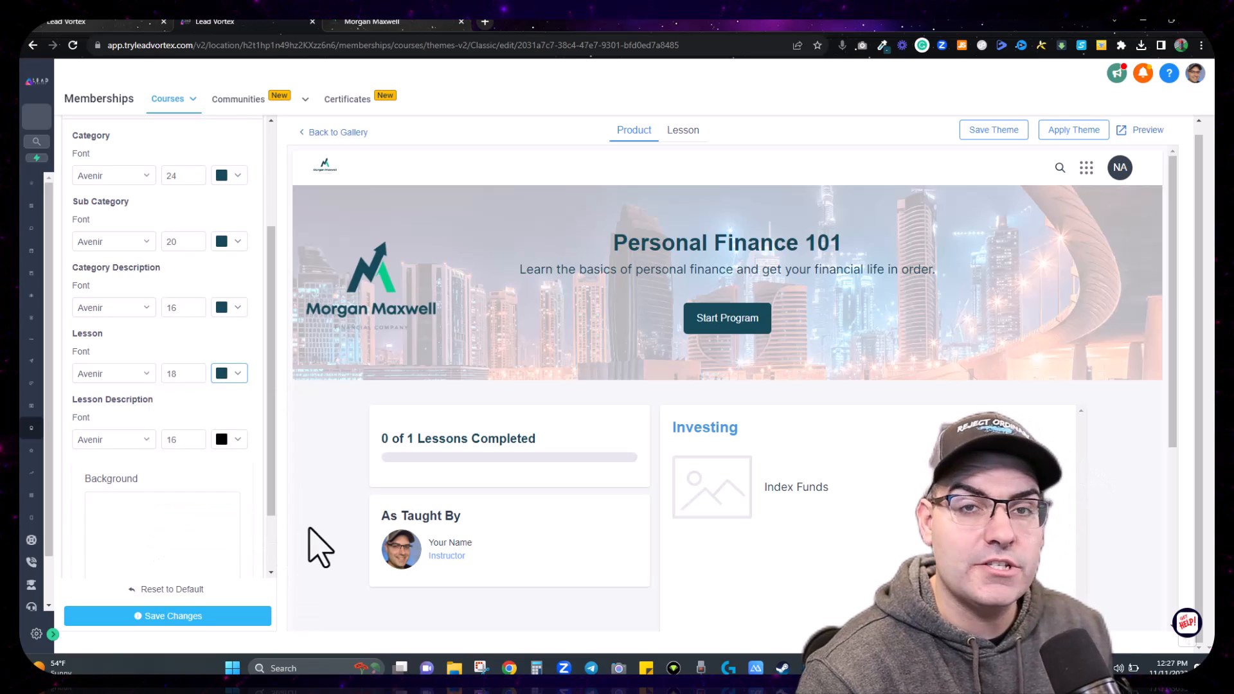
Step: Set the Lesson Description text colour to dark teal #154957
click(237, 440)
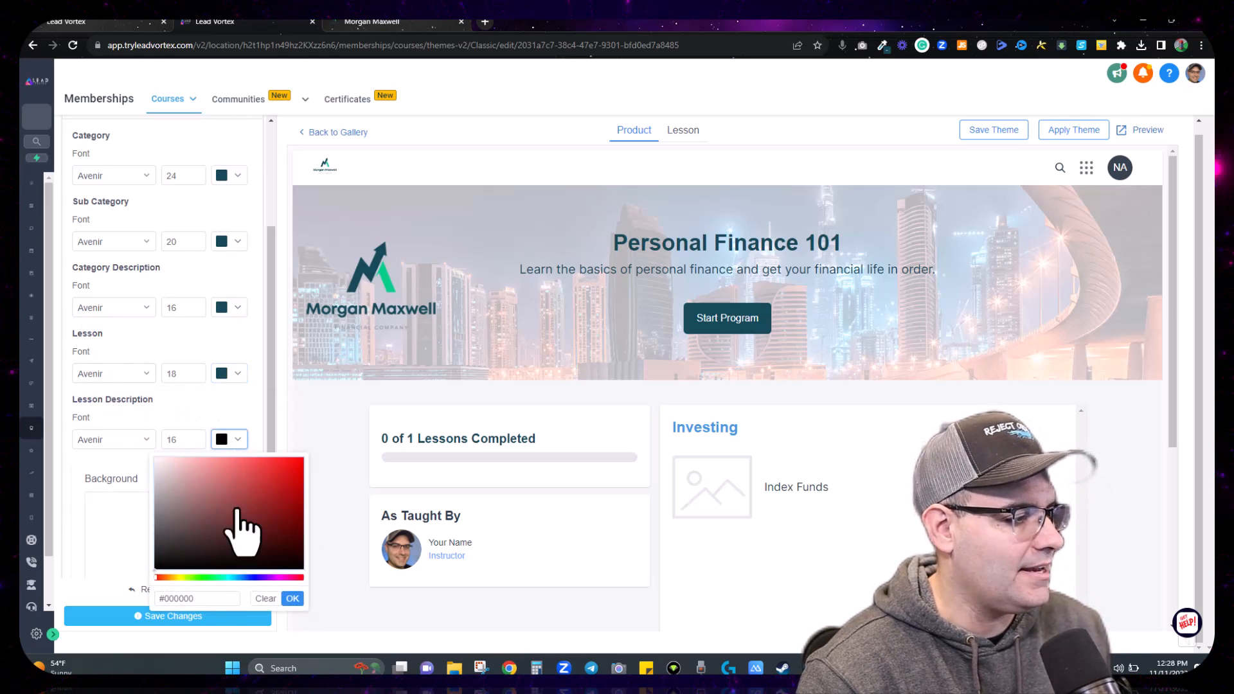
drag(202, 604, 176, 606)
click(162, 557)
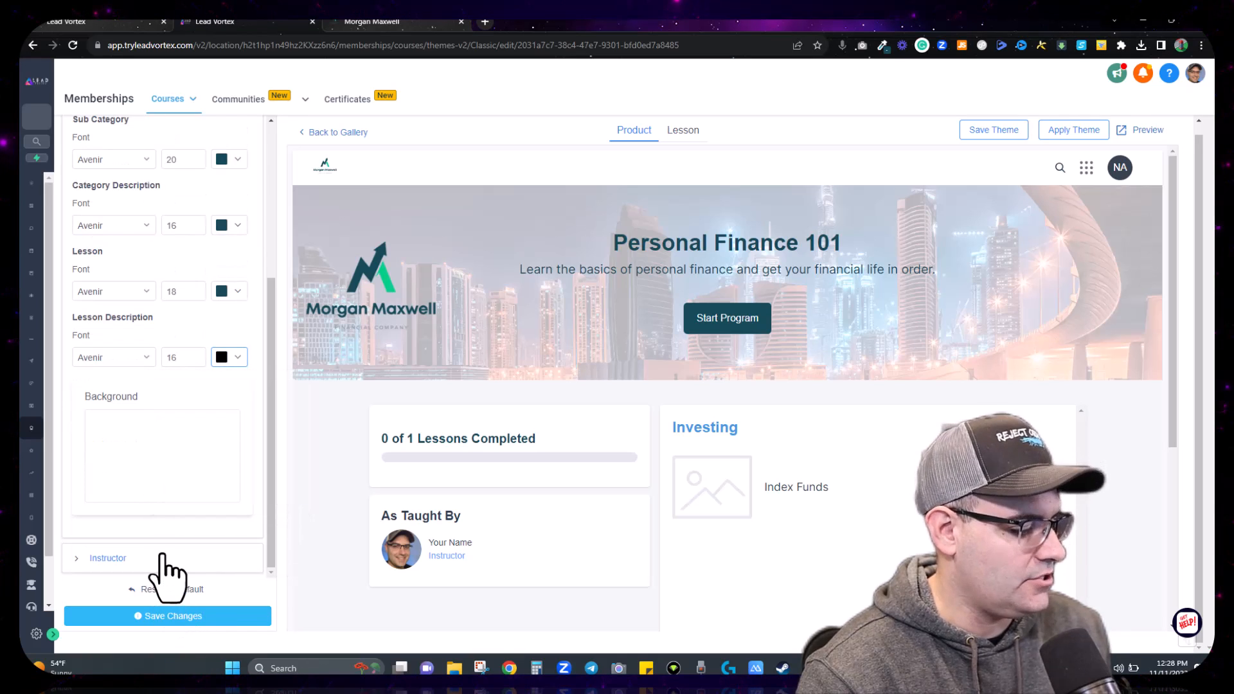
click(231, 357)
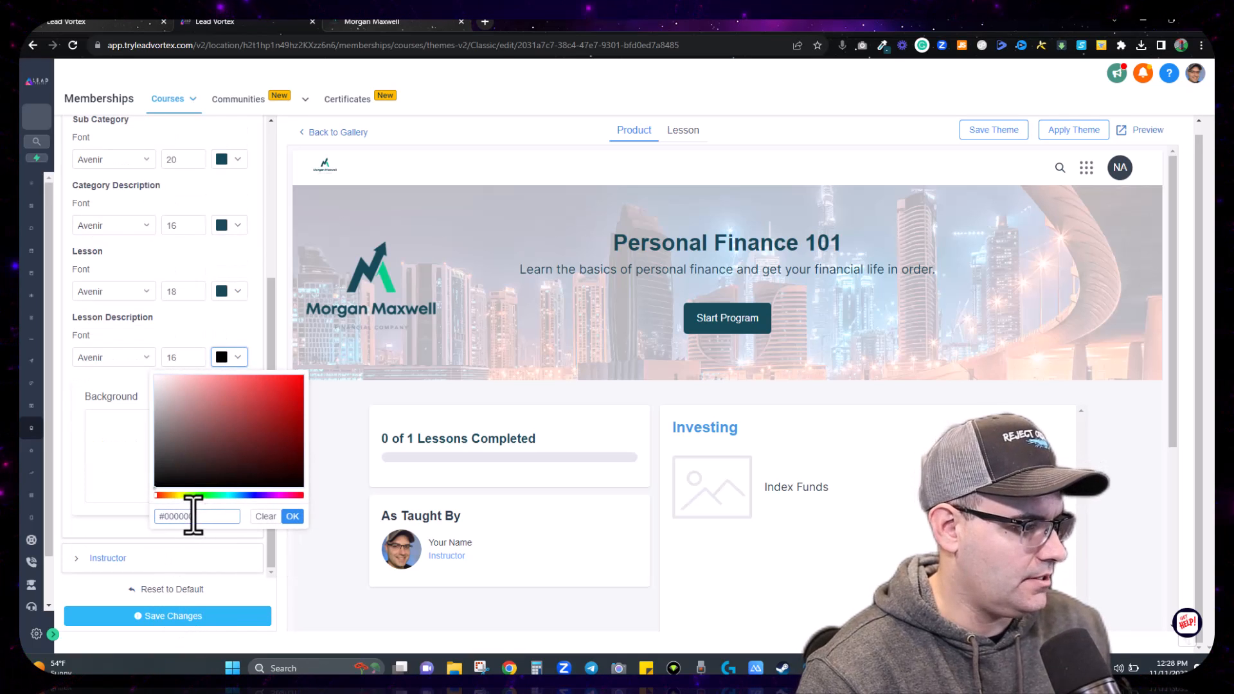
drag(193, 515, 171, 514)
key(ctrl+v)
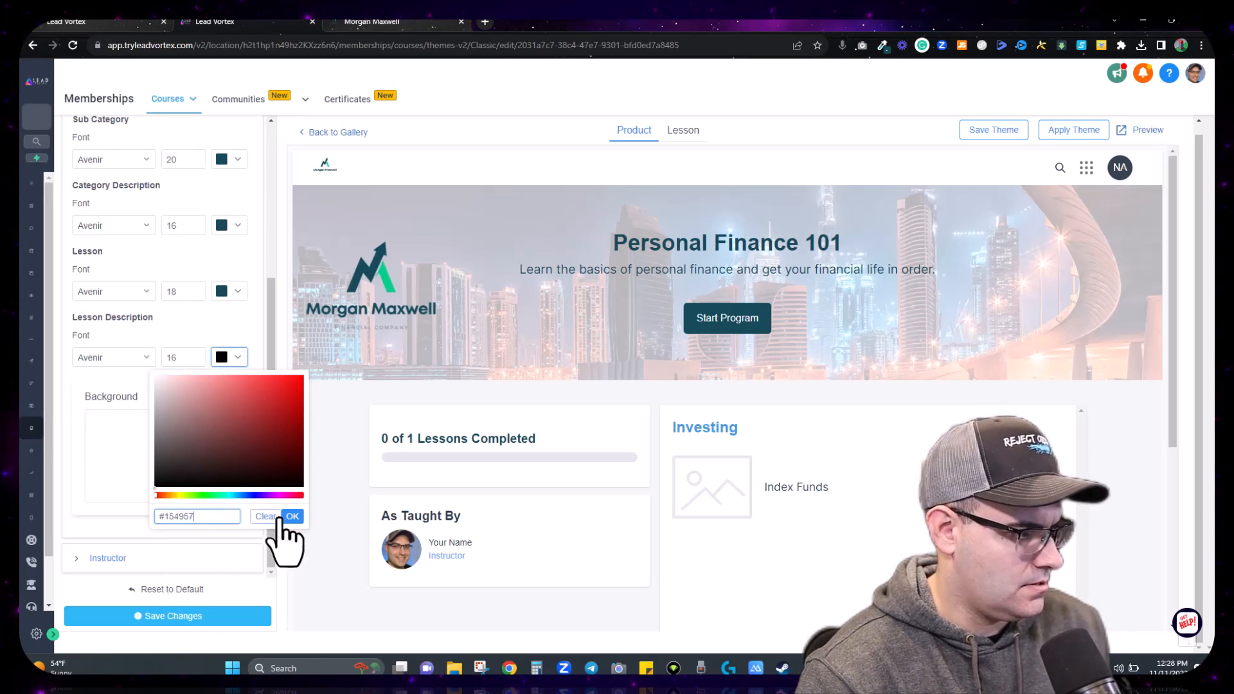
click(293, 516)
scroll(206, 344, up, 3)
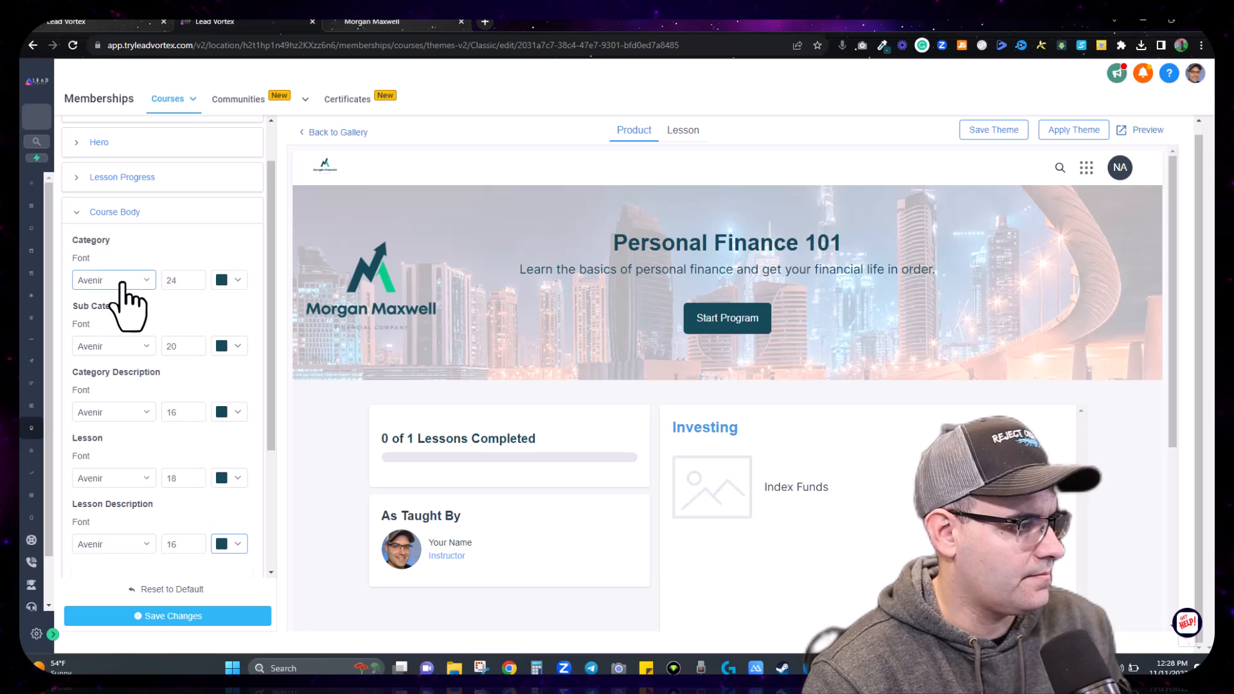
Step: Set the Category font size to 24, save the theme, and collapse Course Body
double_click(195, 278)
drag(182, 282, 163, 281)
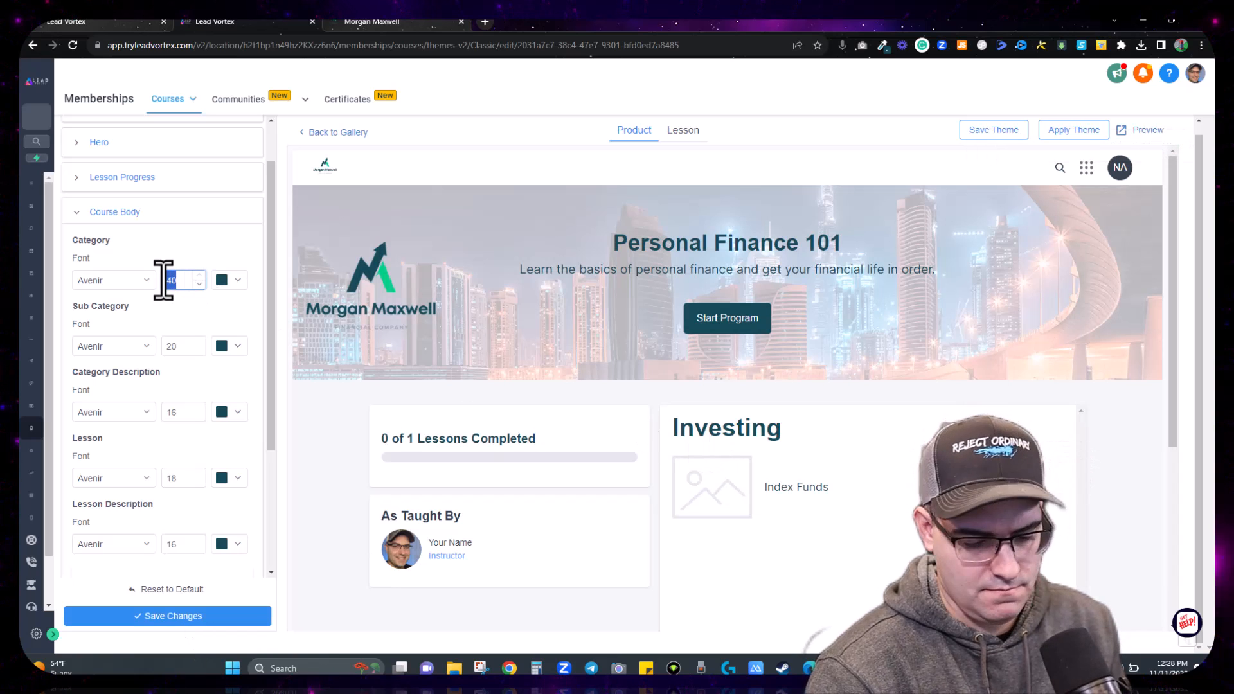
text(24)
click(185, 617)
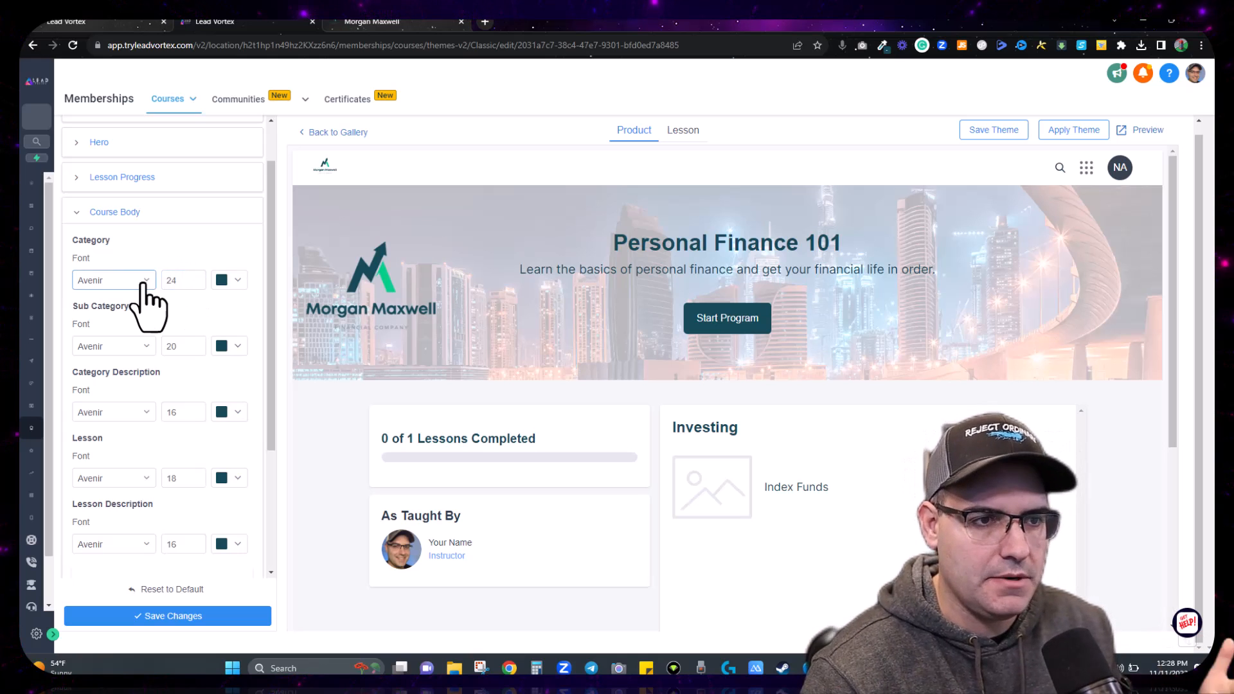
scroll(184, 414, down, 3)
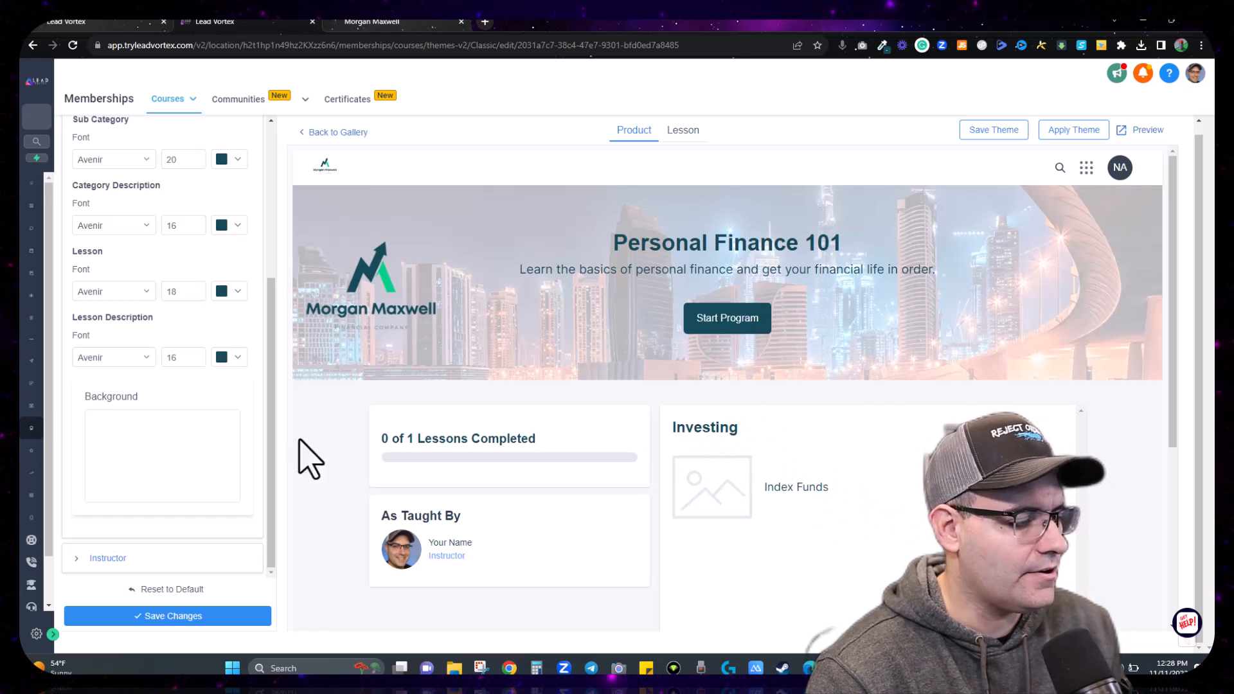
scroll(86, 463, up, 4)
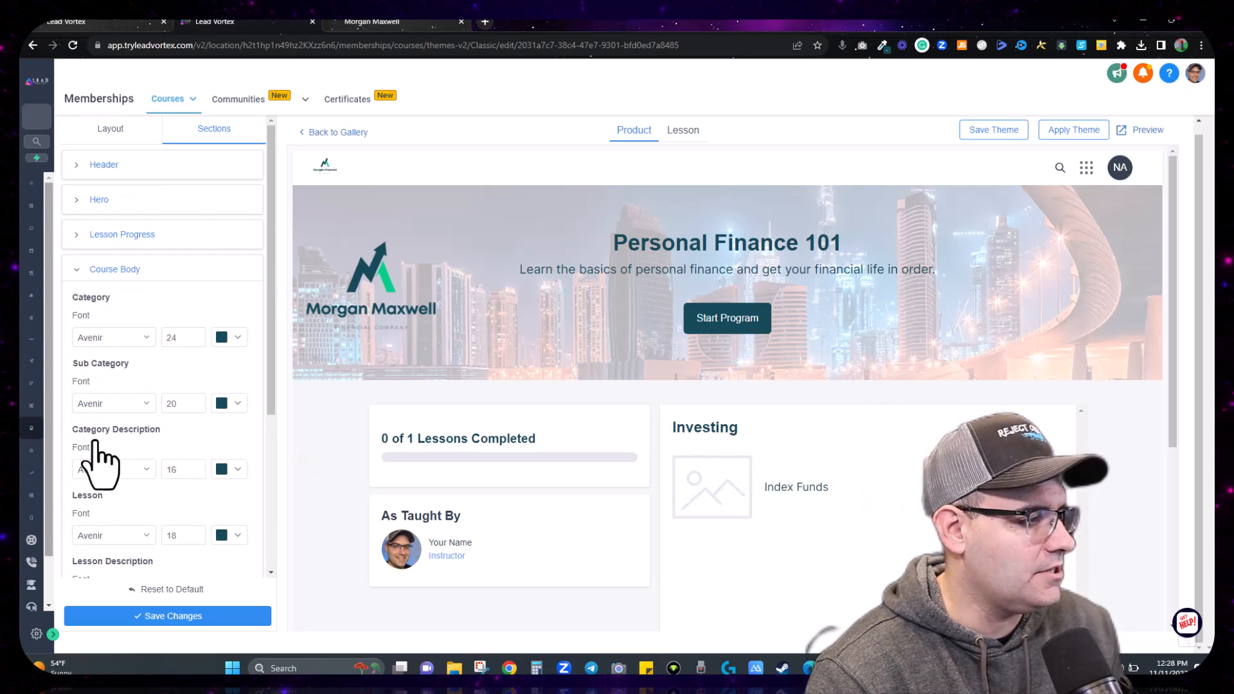
click(78, 273)
Step: Colour the instructor Heading, Name and Bio text dark teal #154957
click(77, 306)
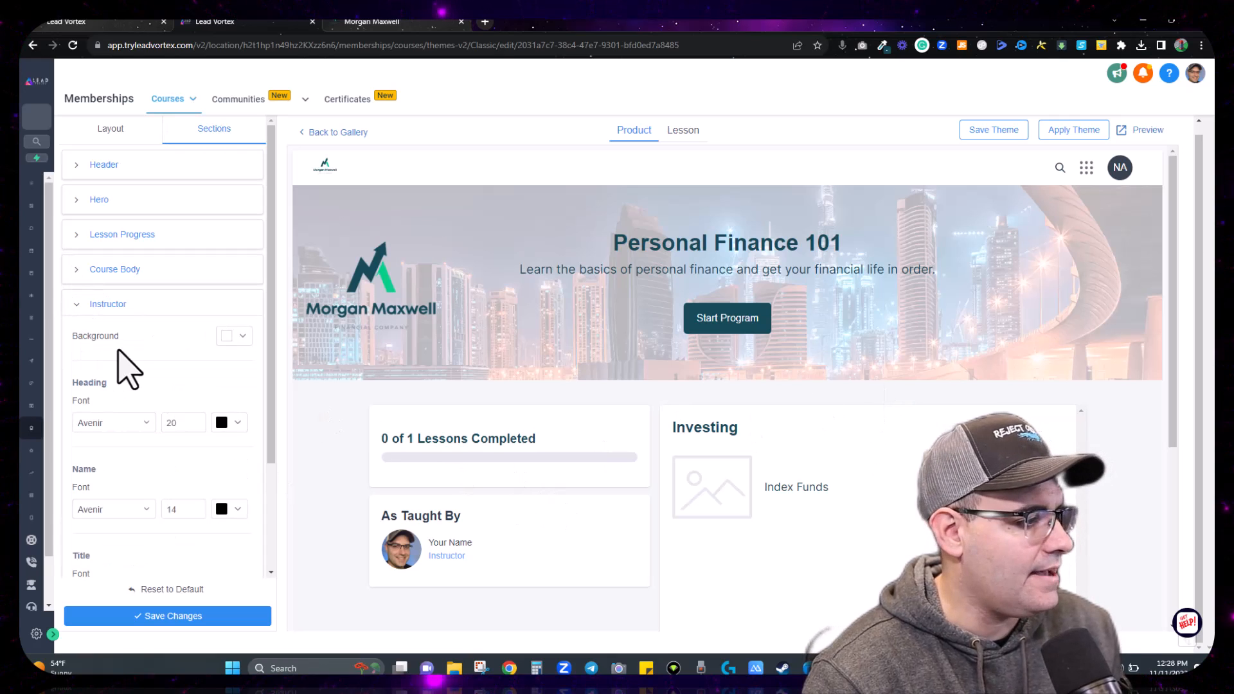
scroll(125, 370, down, 2)
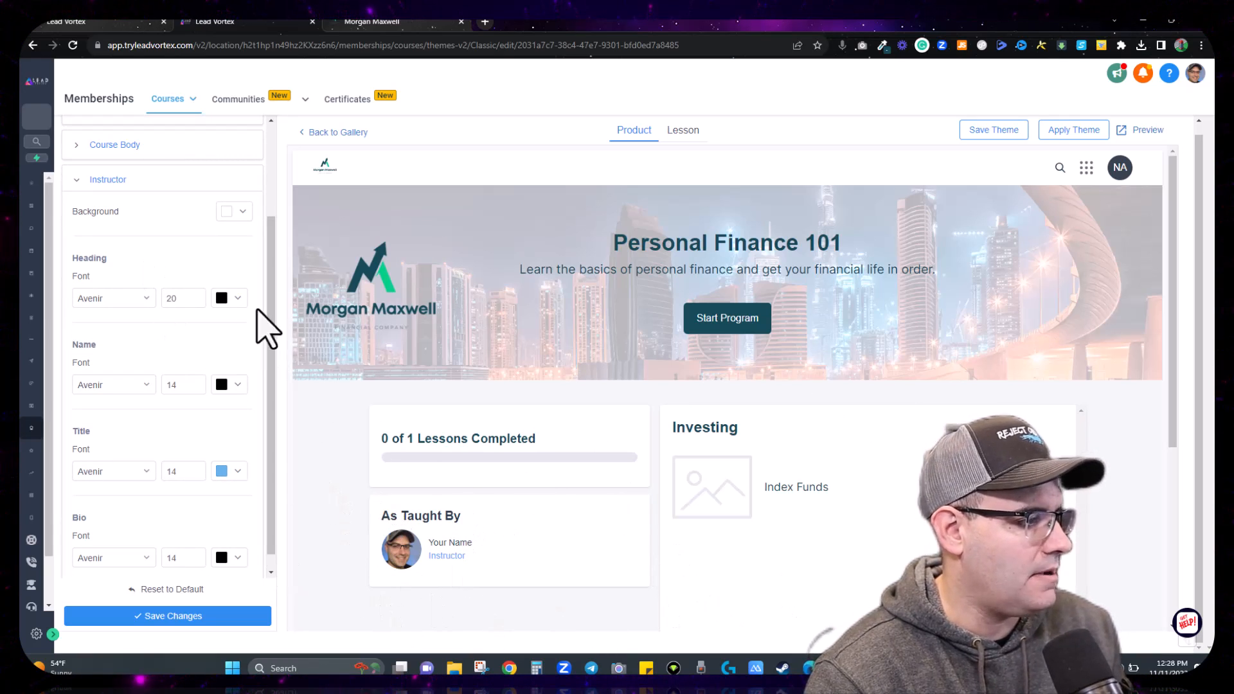
click(232, 299)
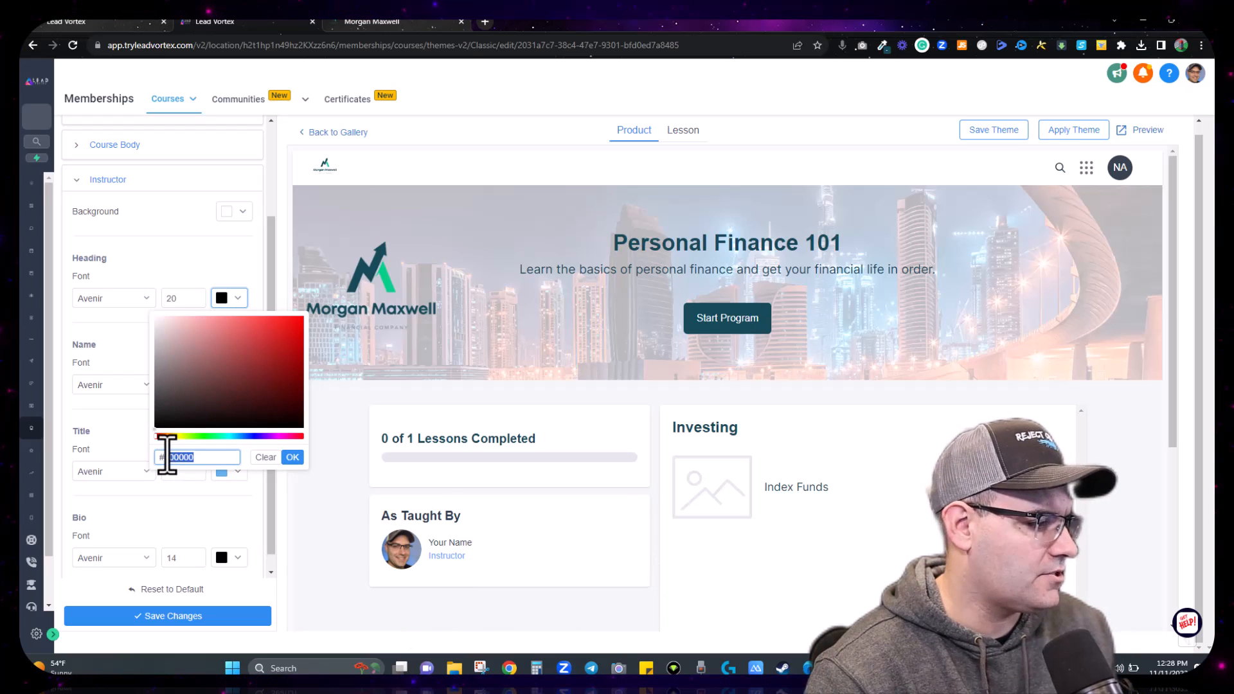
key(ctrl+v)
click(292, 458)
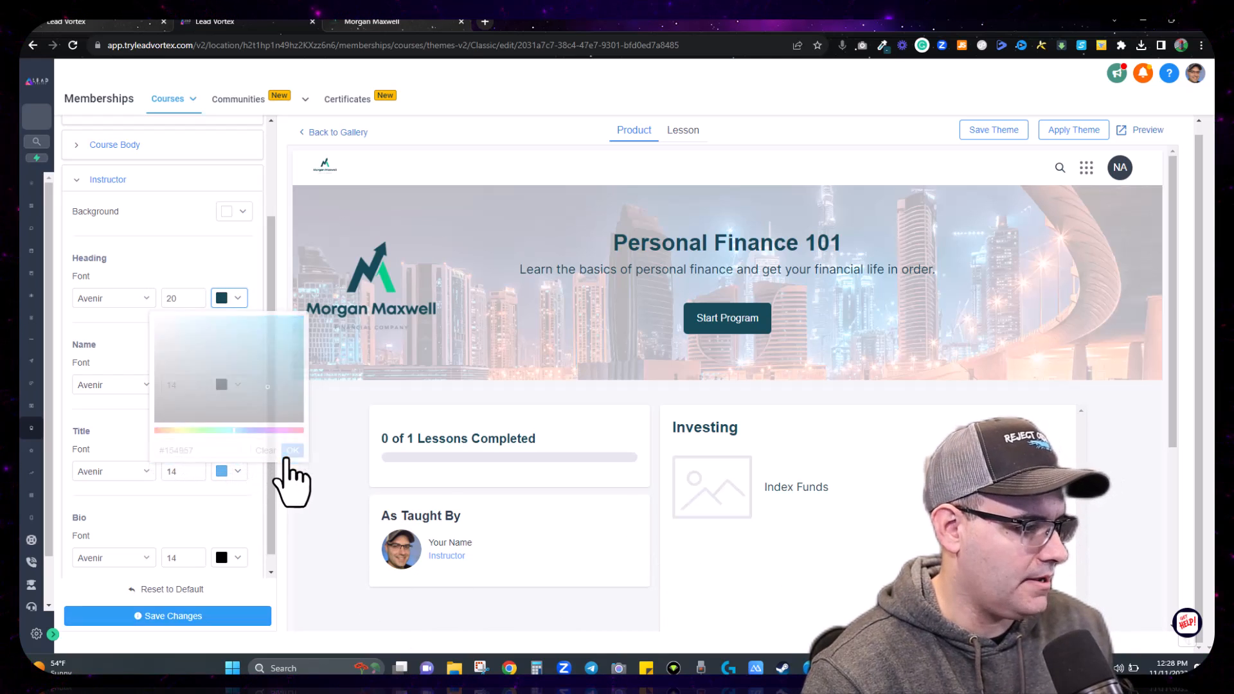
click(230, 385)
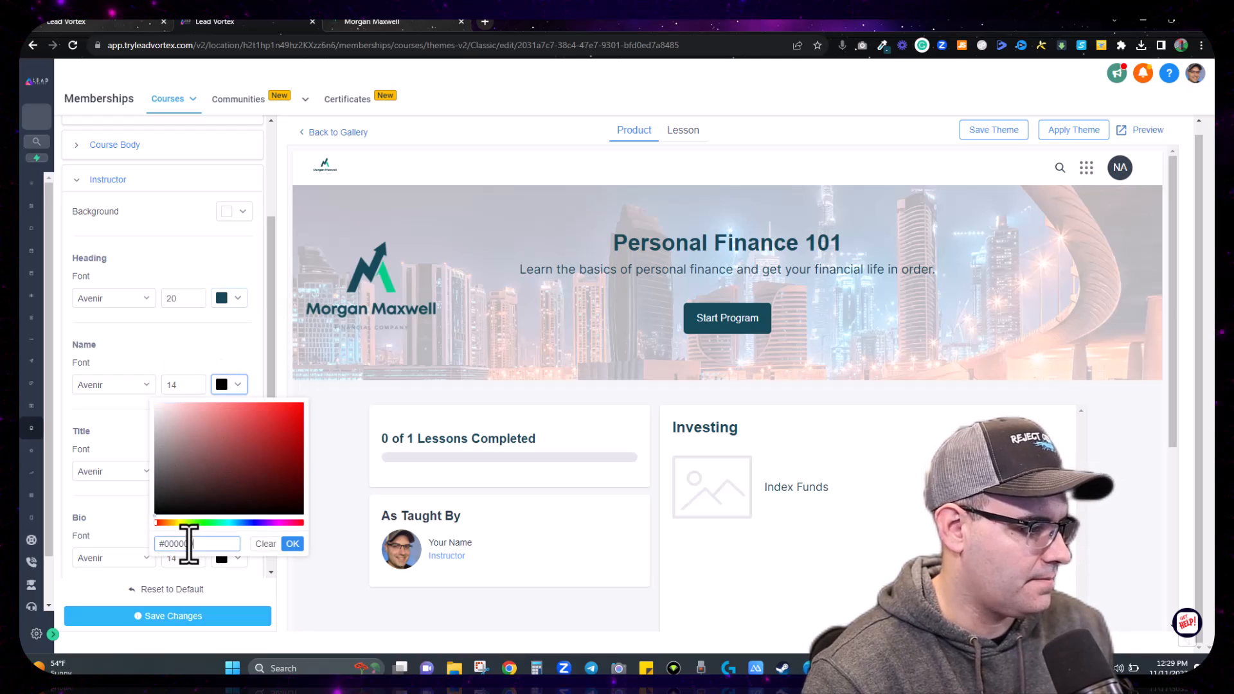
click(292, 544)
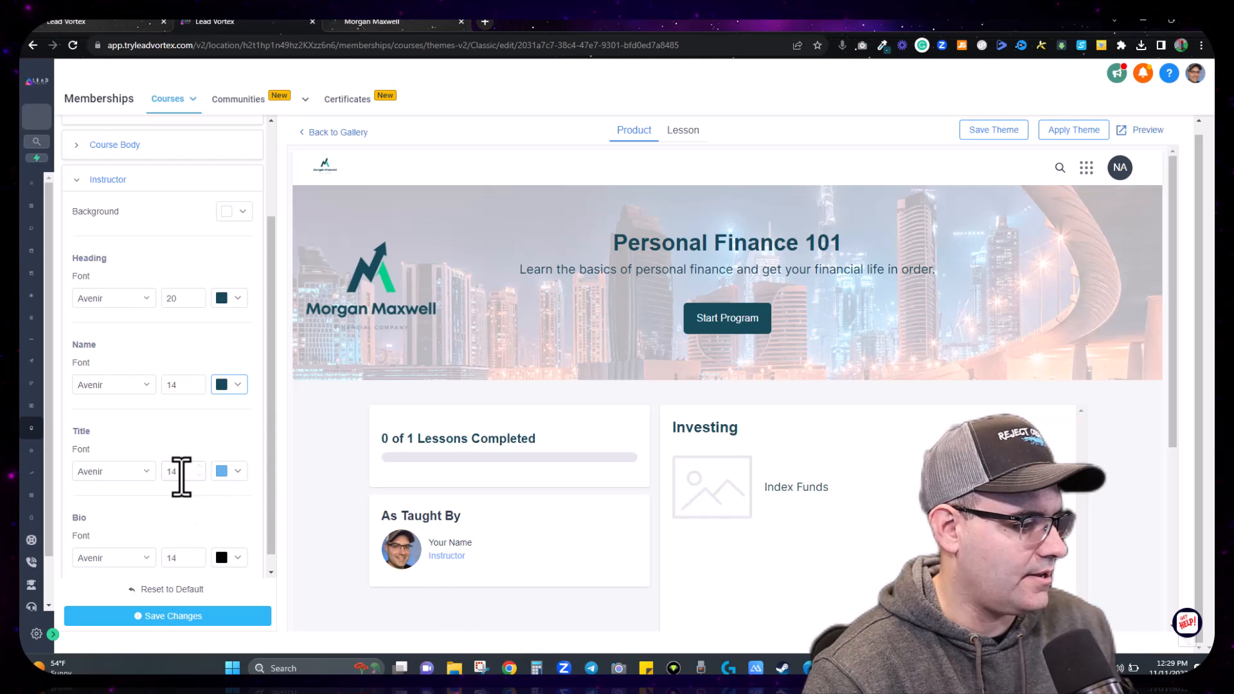
scroll(182, 476, down, 1)
click(225, 541)
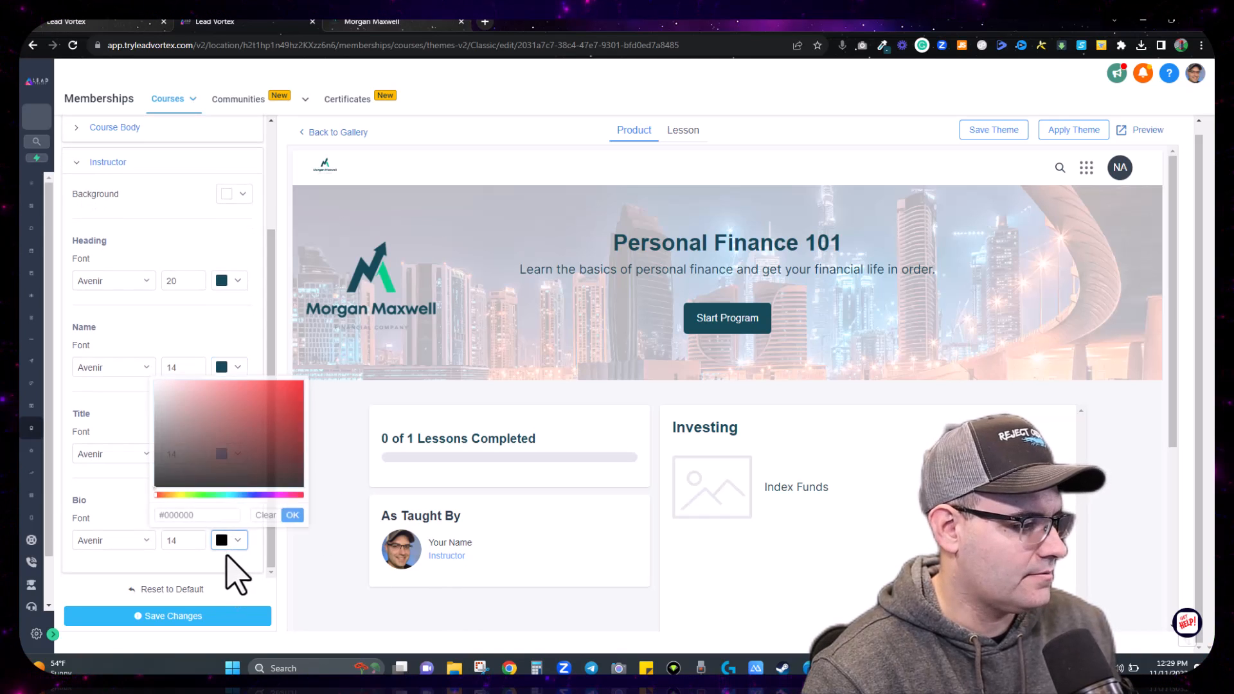
drag(211, 515, 176, 514)
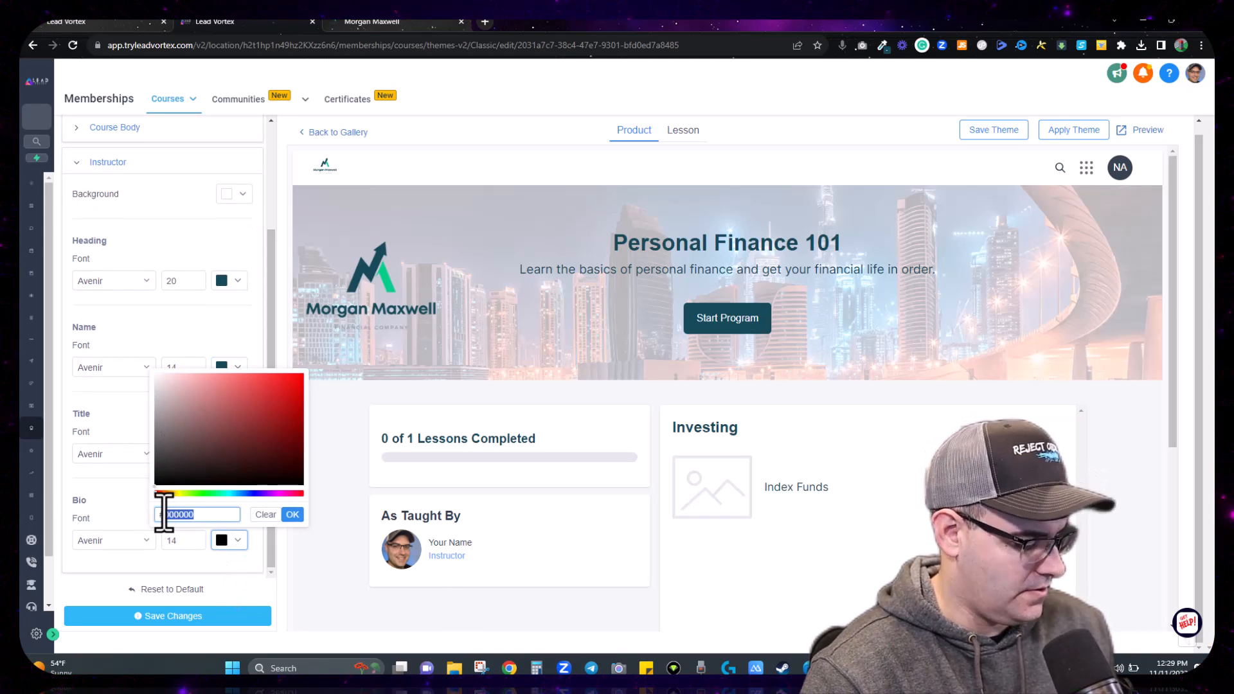
key(ctrl+v)
click(292, 514)
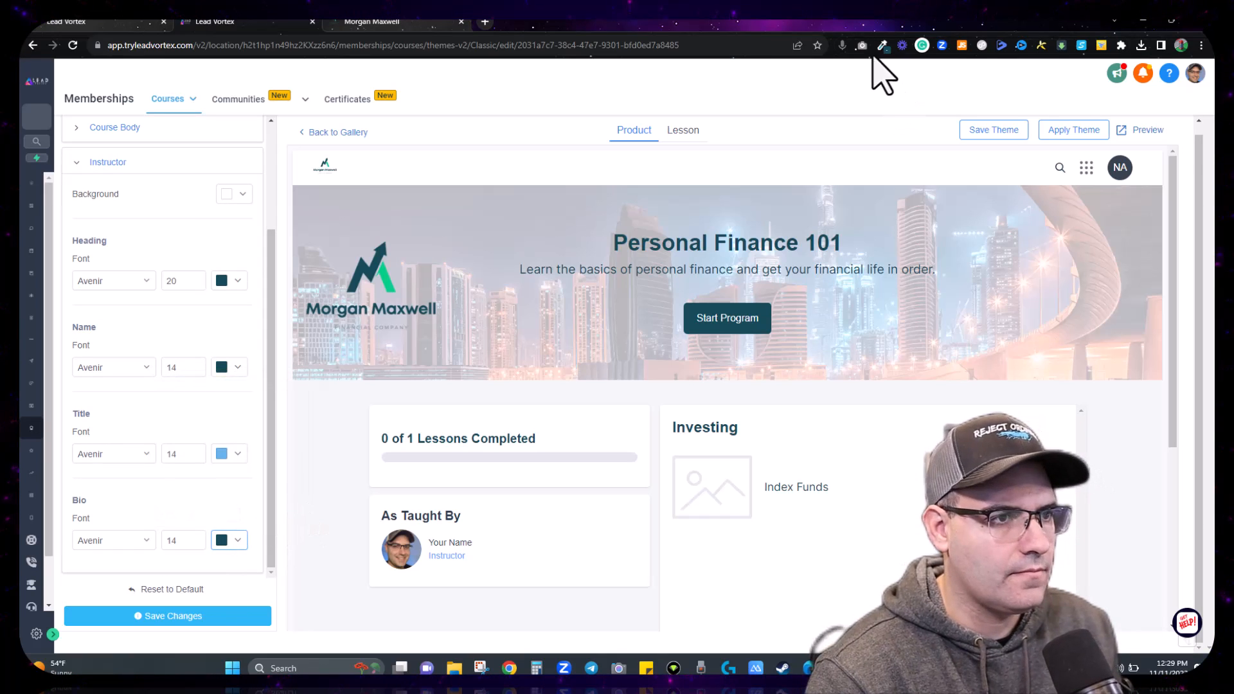
Step: Make the instructor Title green #05cd86 and save the theme
click(787, 97)
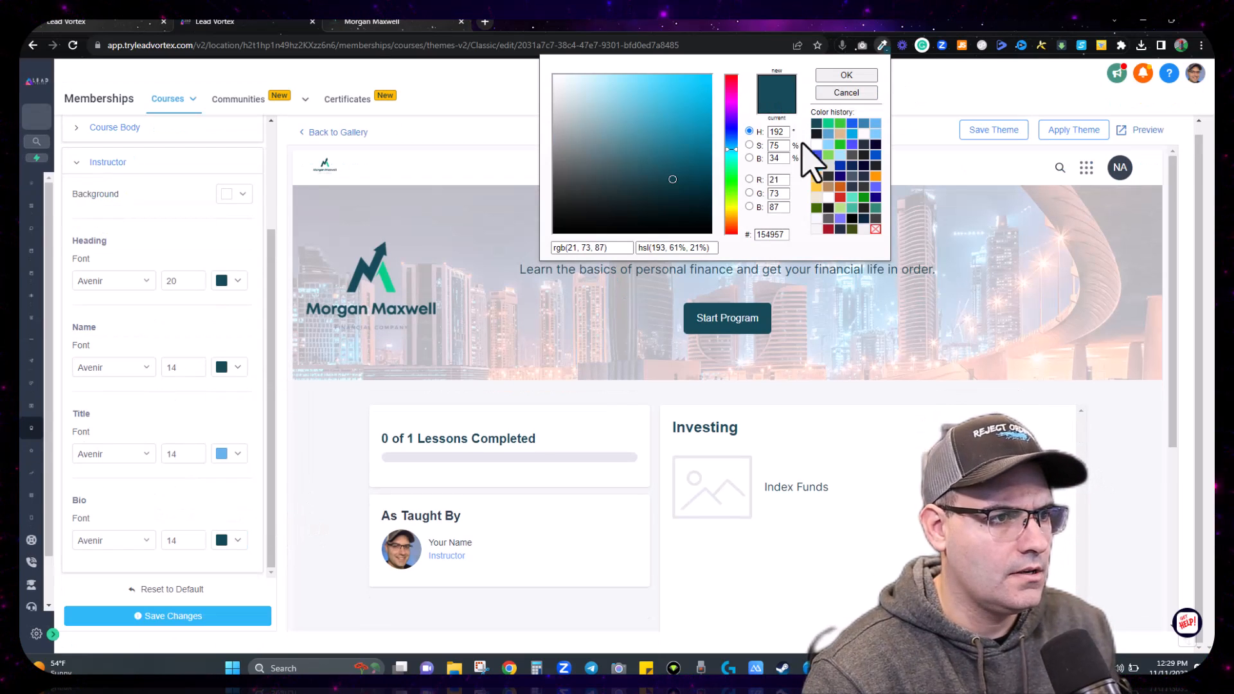
click(830, 125)
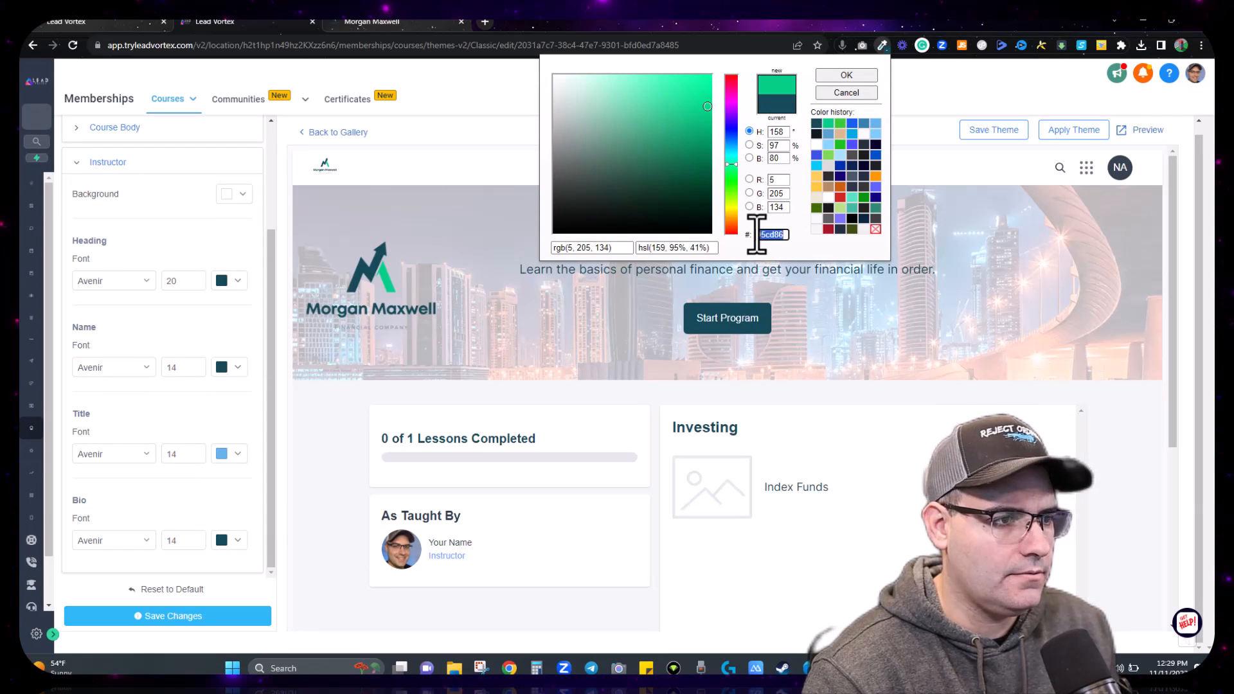
click(243, 456)
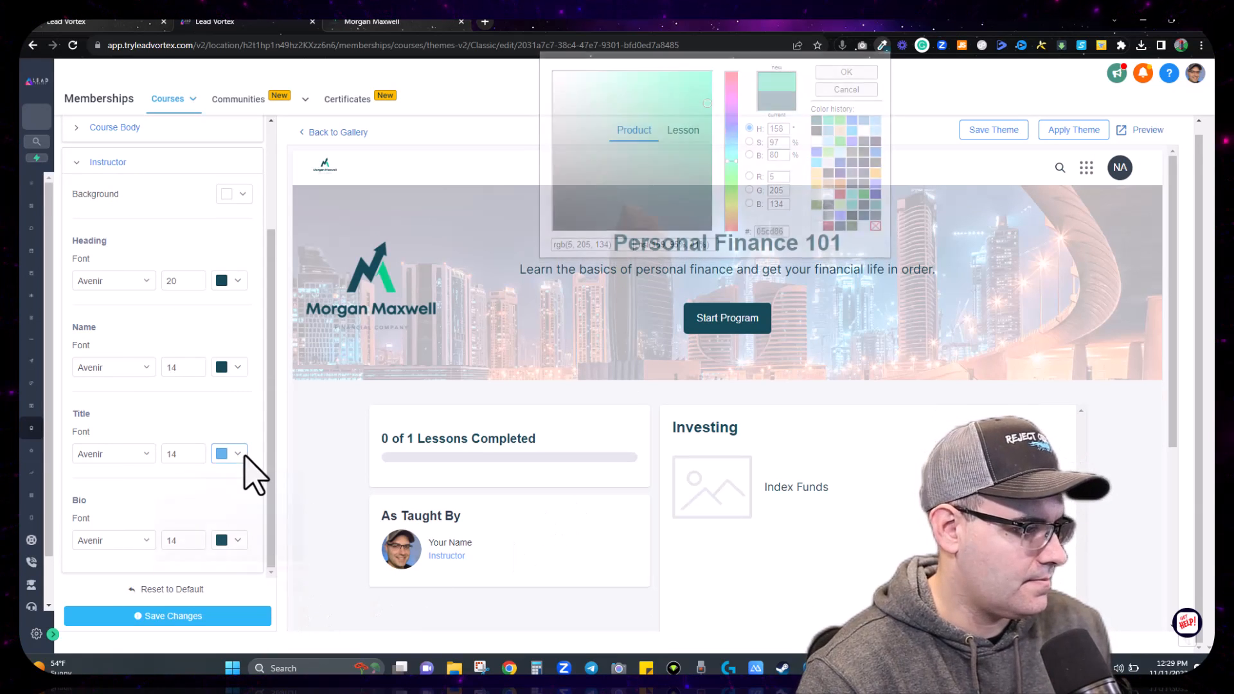
drag(217, 613, 185, 613)
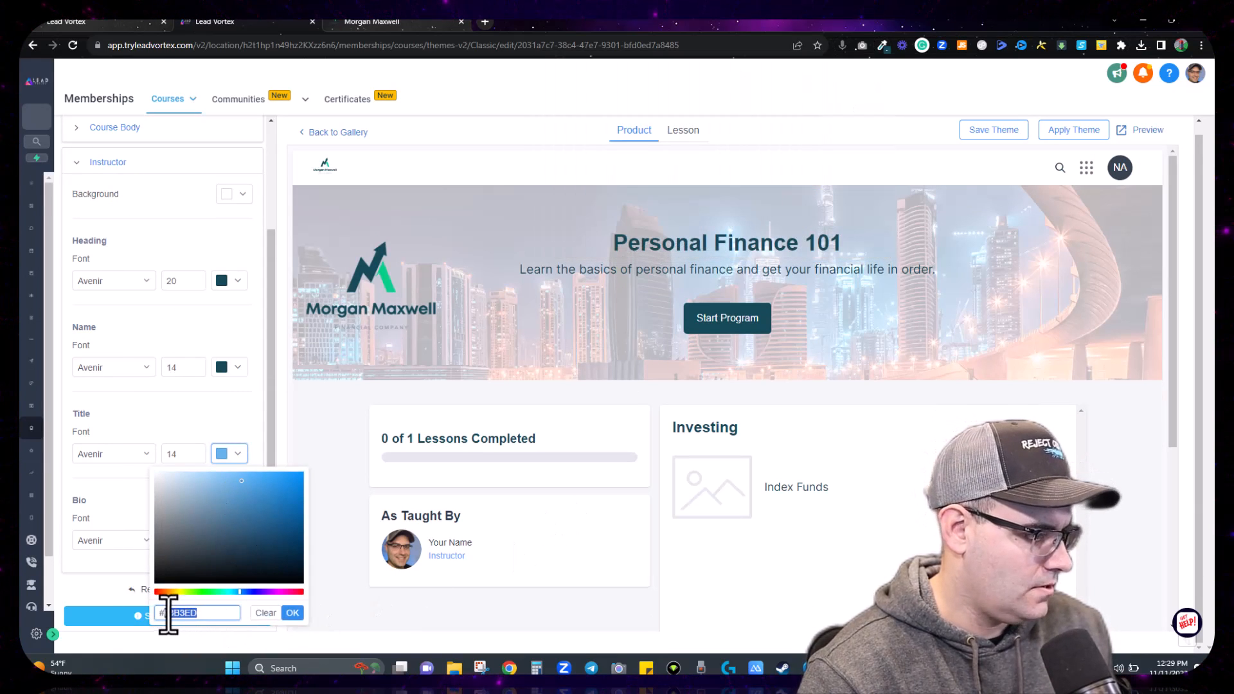
text(5cd86)
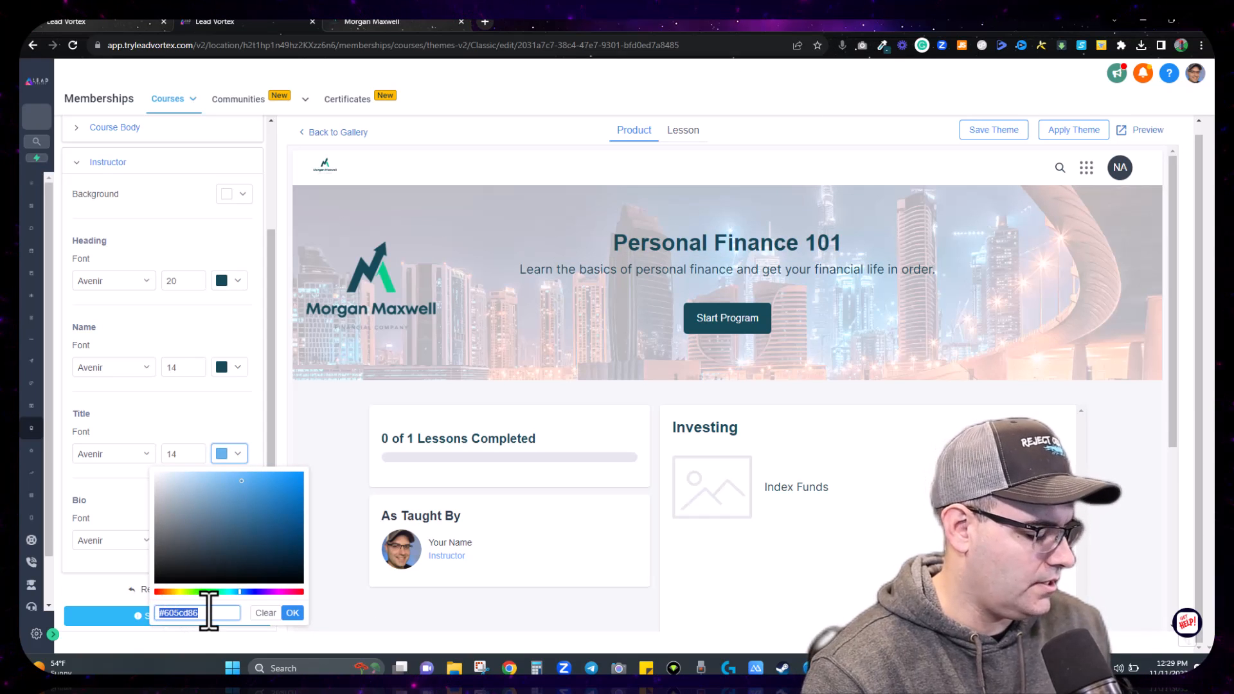
text(#)
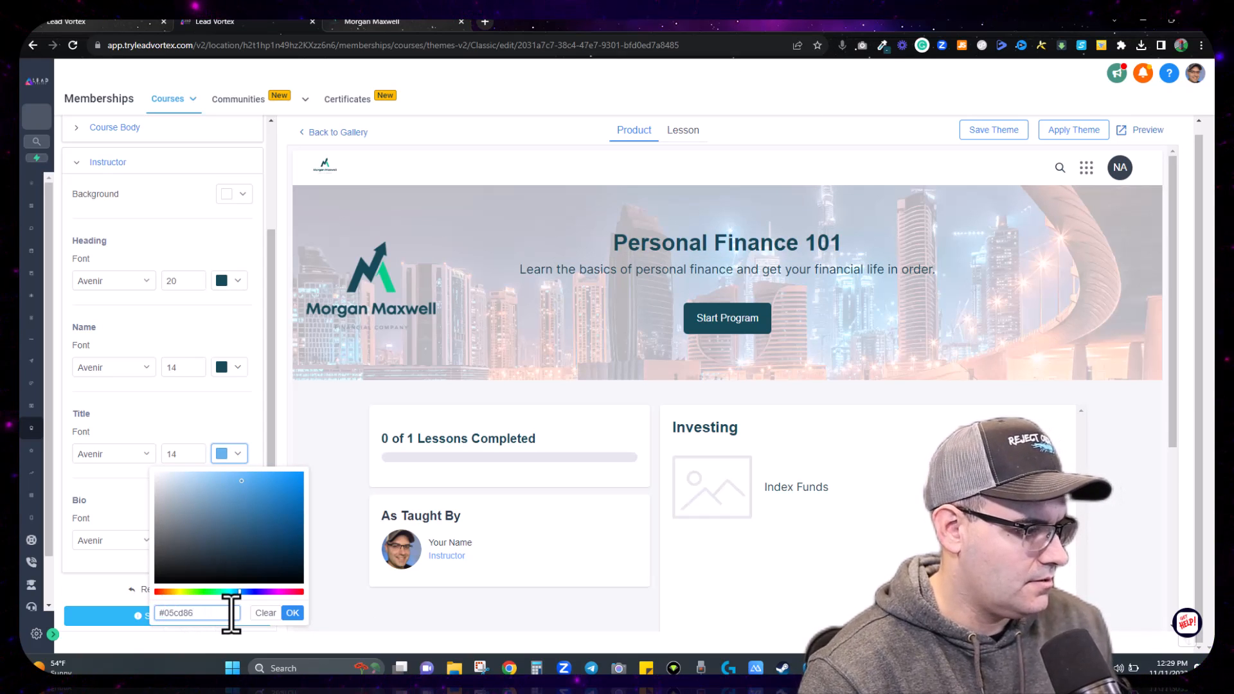
text(05cd86)
click(293, 612)
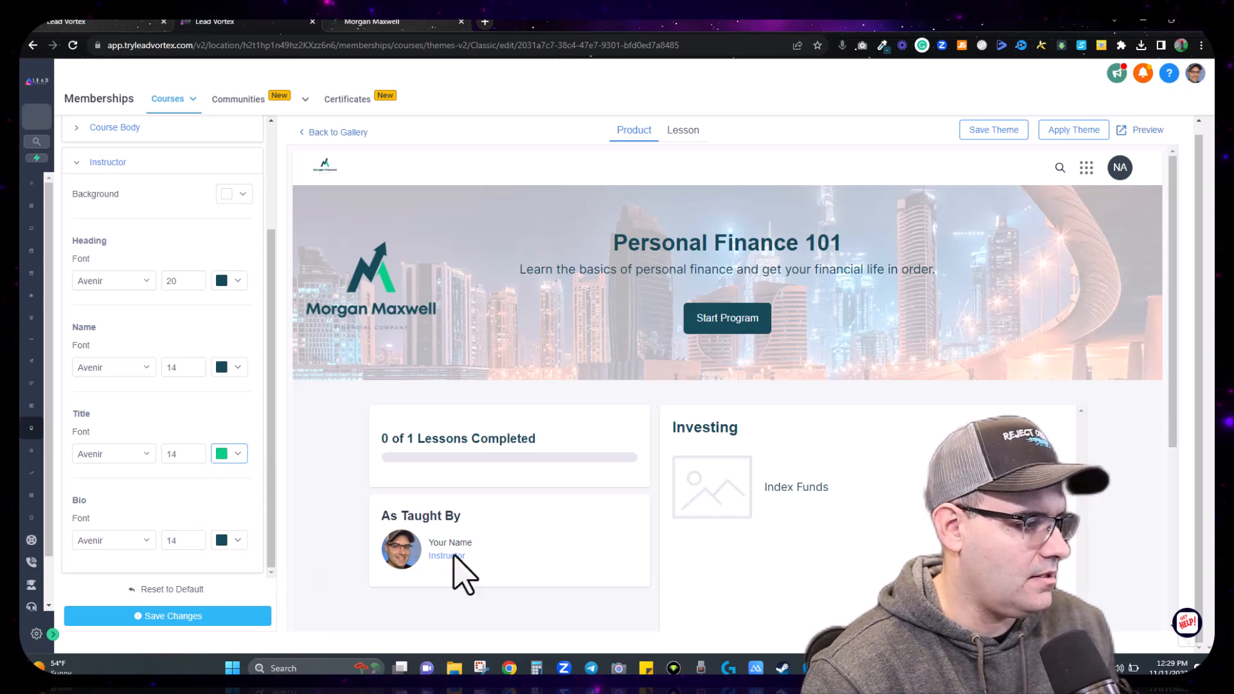
click(207, 617)
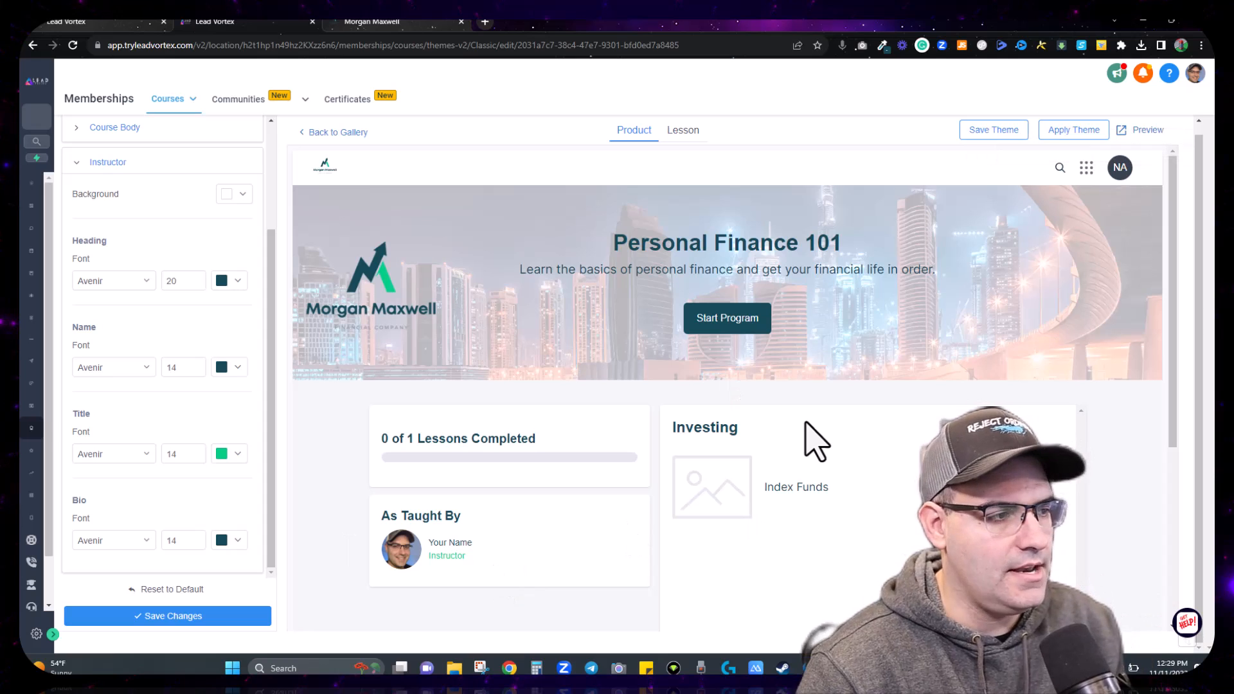
scroll(187, 450, up, 3)
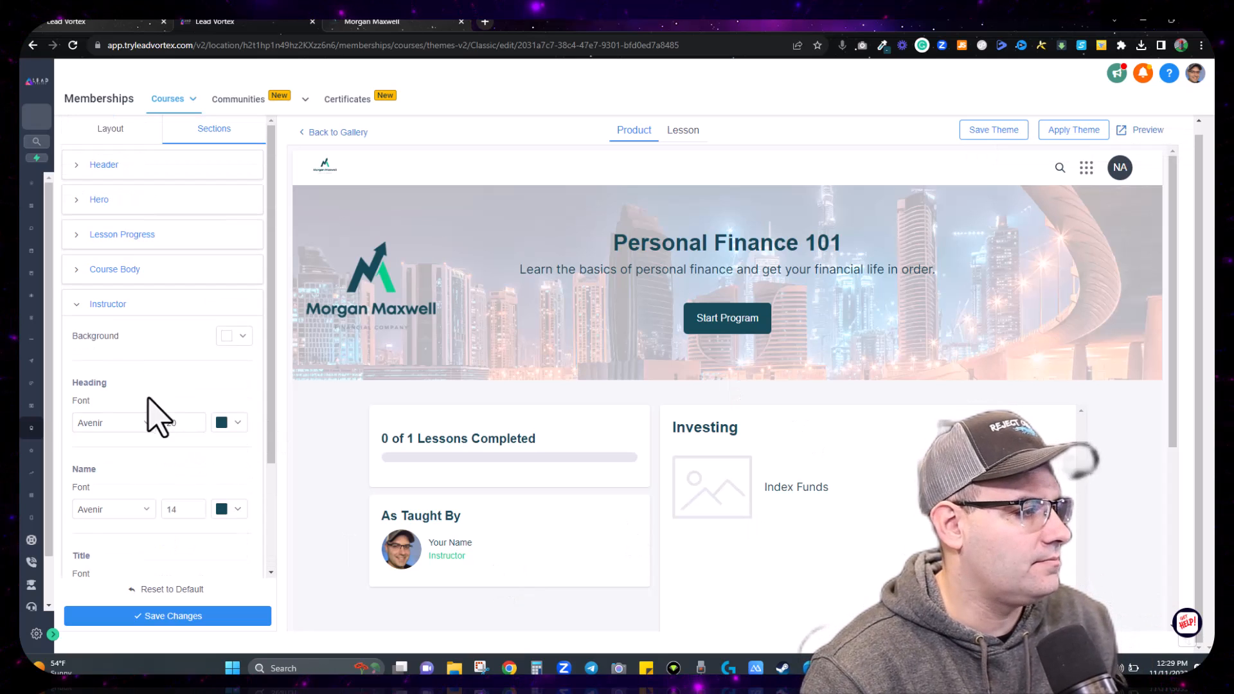
Step: Collapse the Instructor settings and store the Classic theme with Save Theme
click(89, 306)
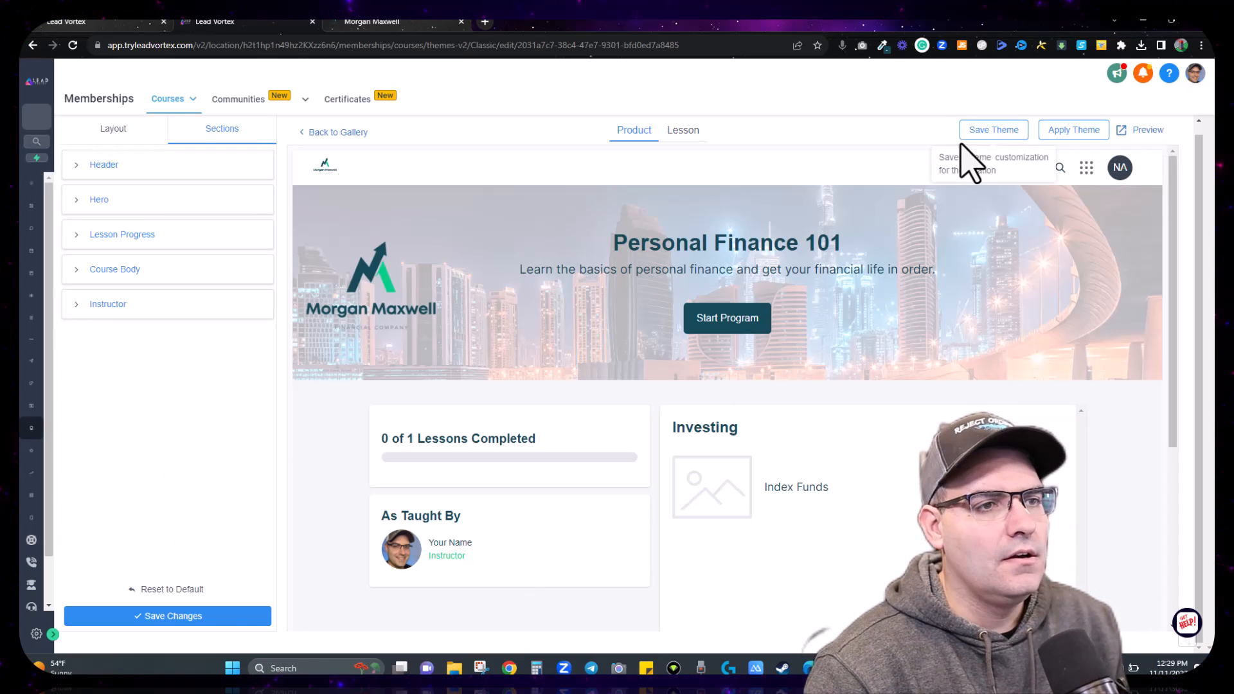
click(982, 133)
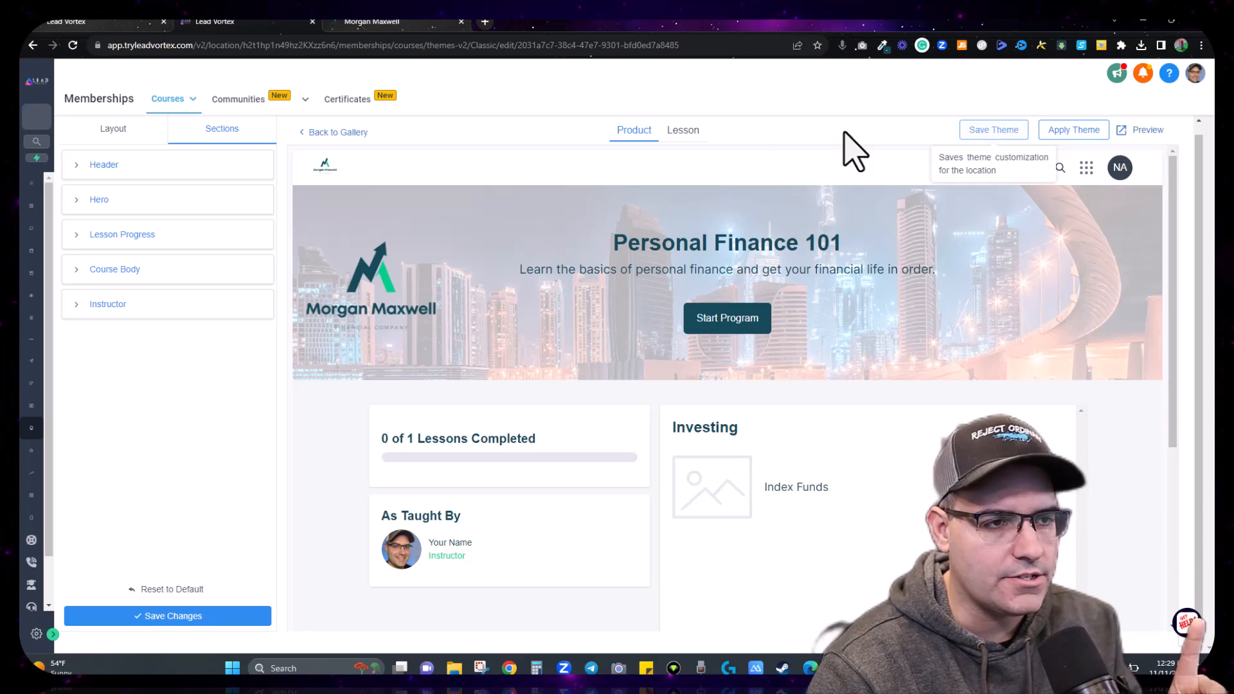
Step: Show the lesson page, expand Lesson Body, and take dark teal #154957 from colour history
click(683, 130)
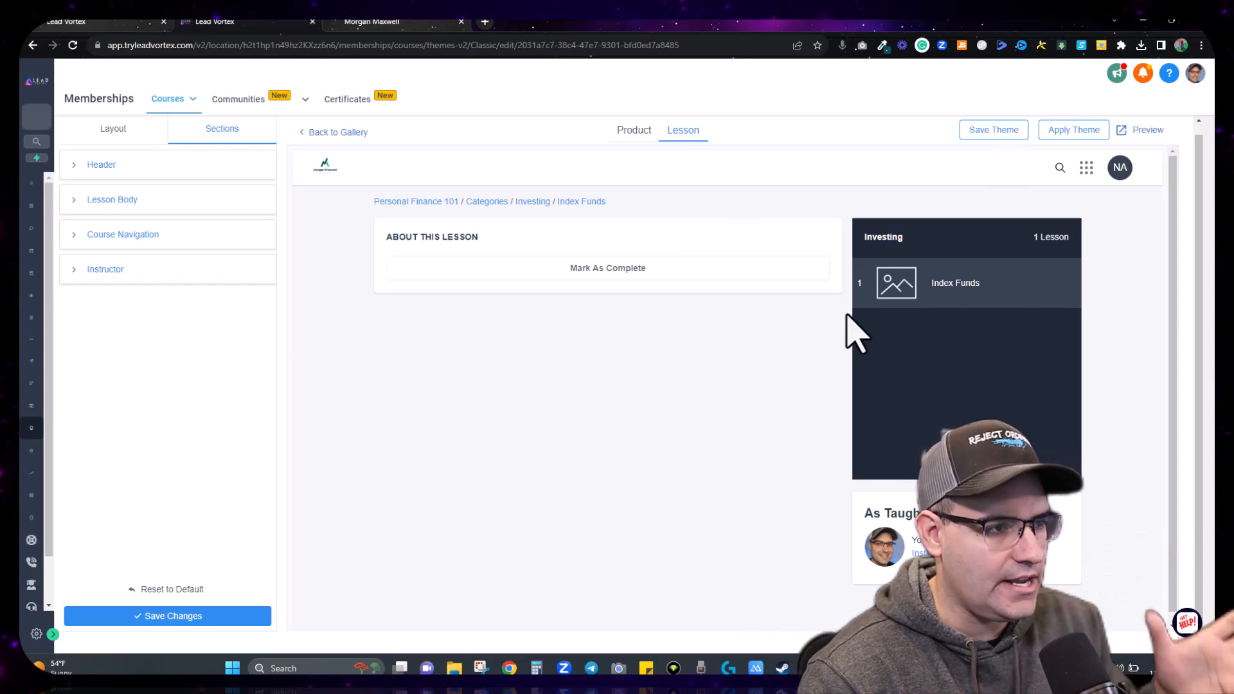
click(103, 203)
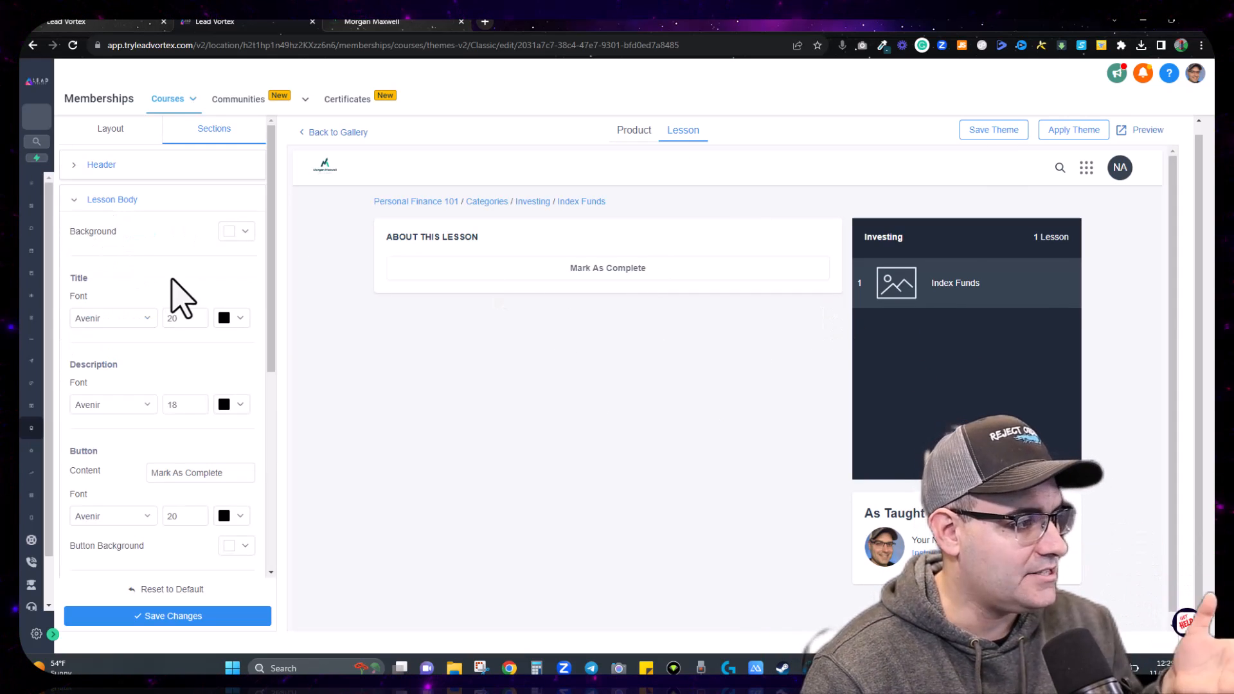
click(885, 46)
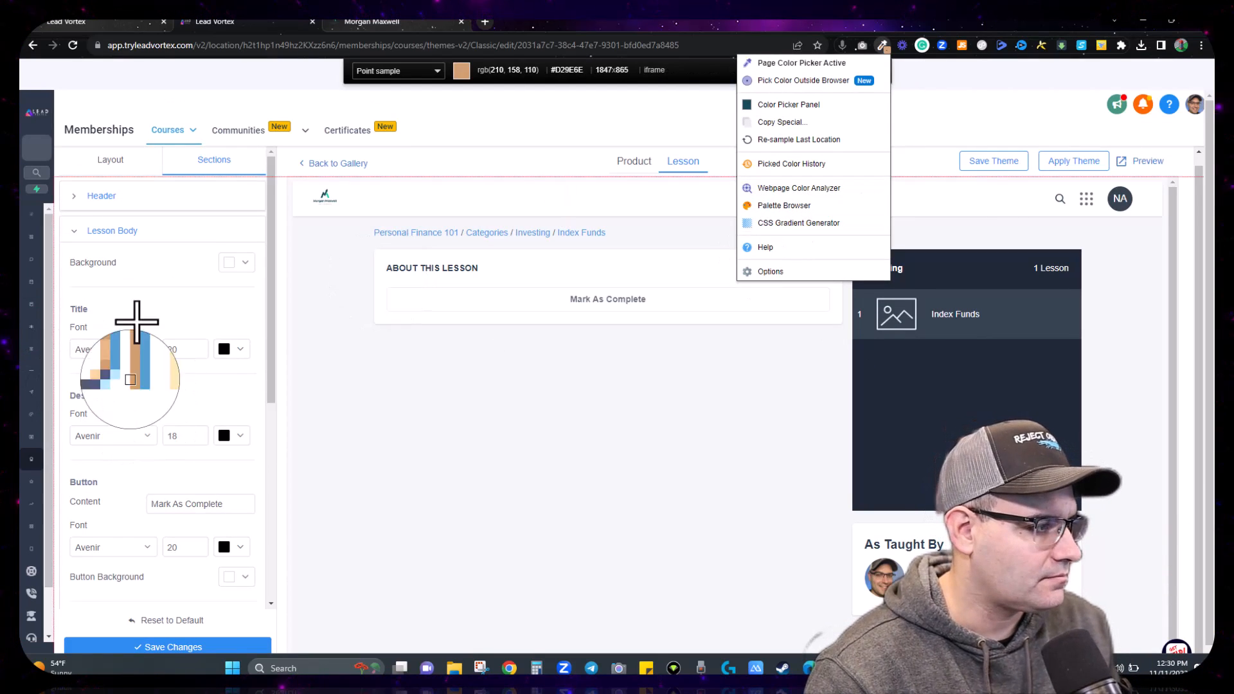
click(884, 46)
click(792, 103)
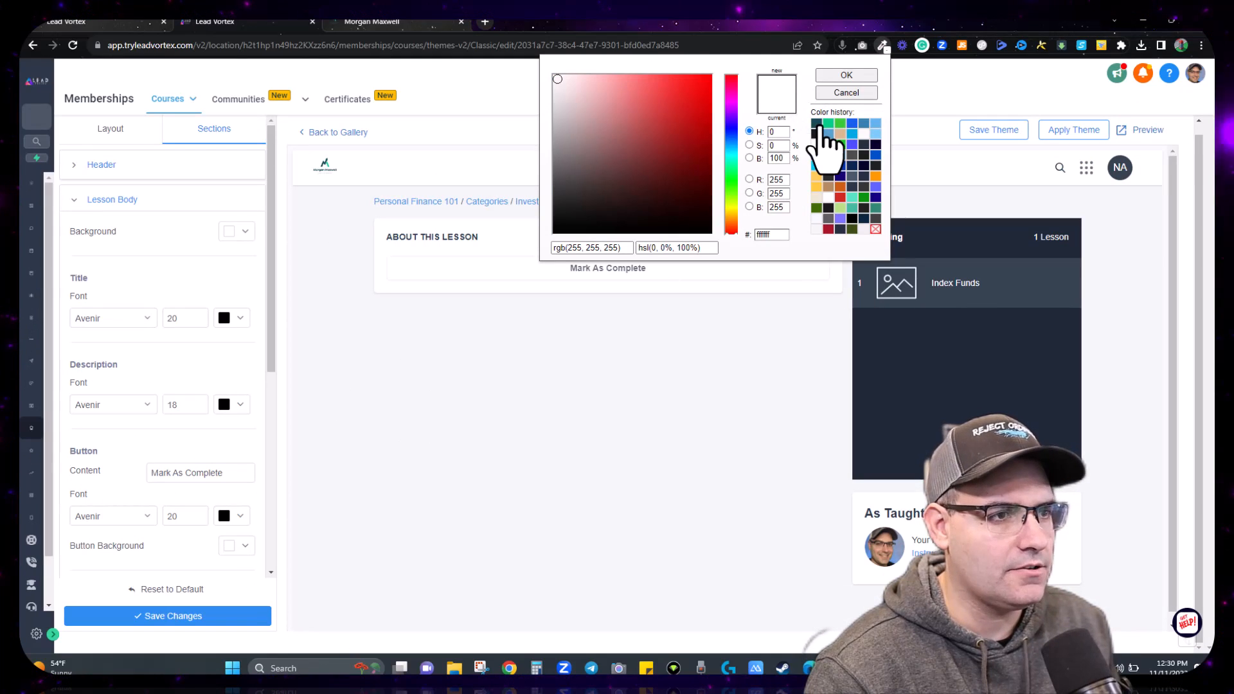
click(816, 125)
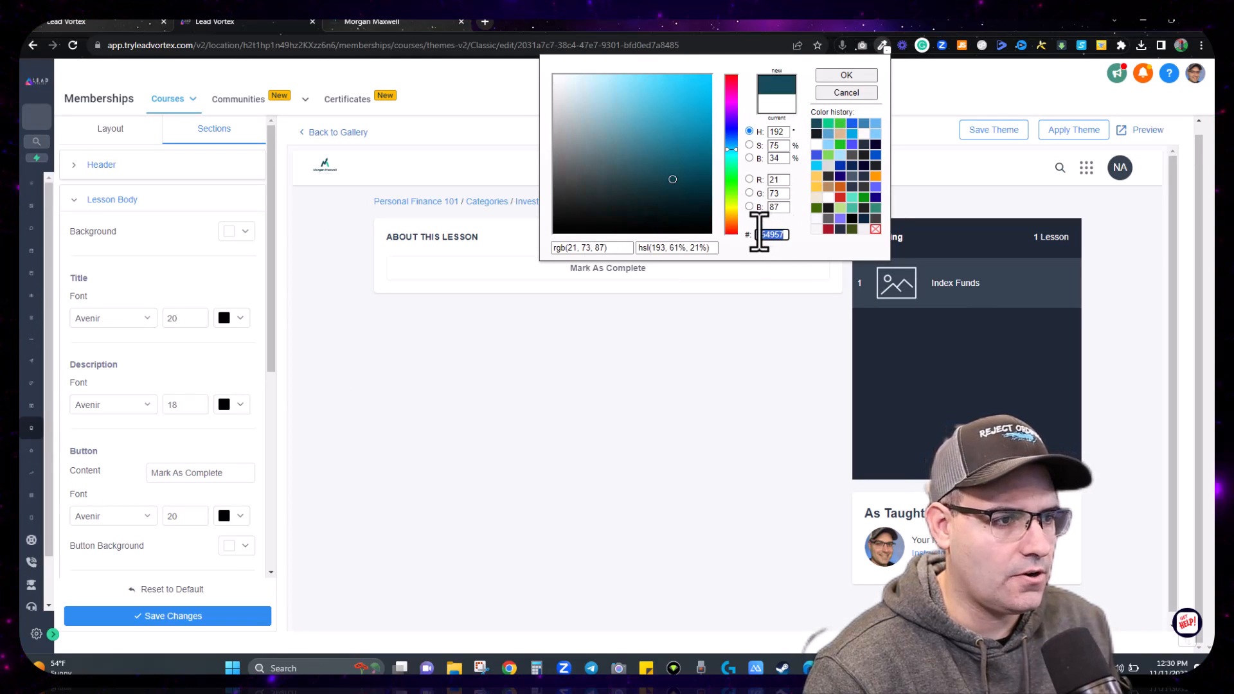
Step: Make the lesson title, description and button fonts dark teal #154957
click(231, 317)
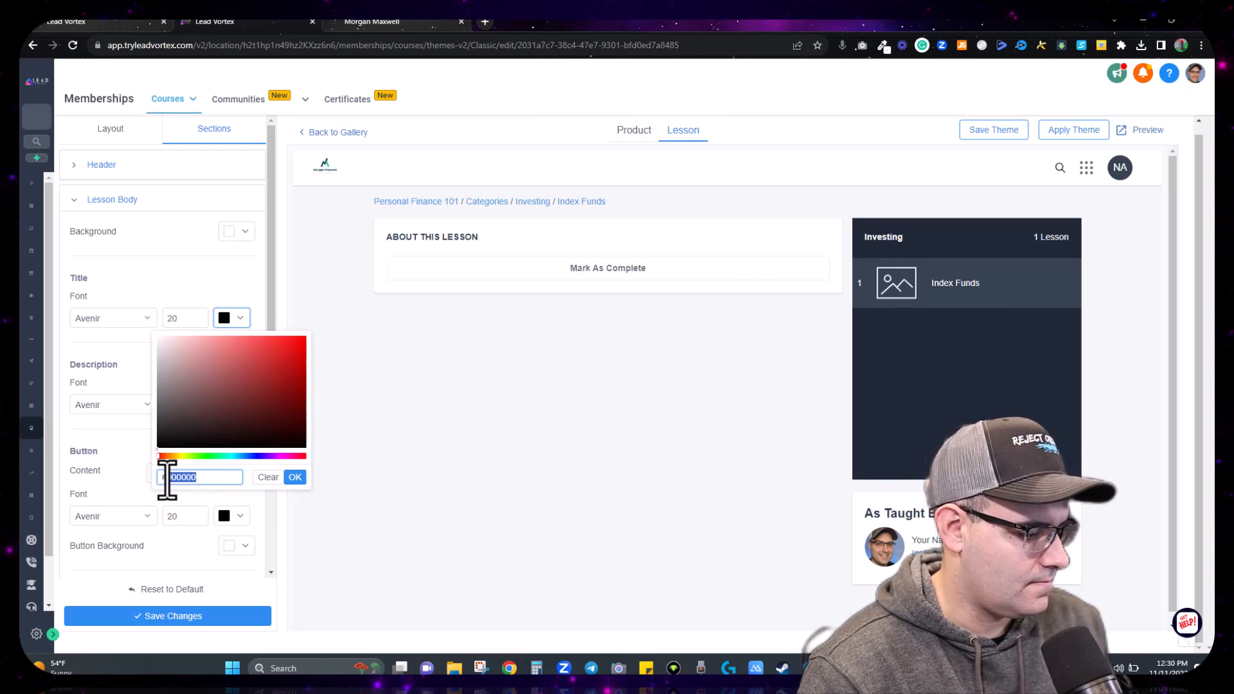
click(295, 477)
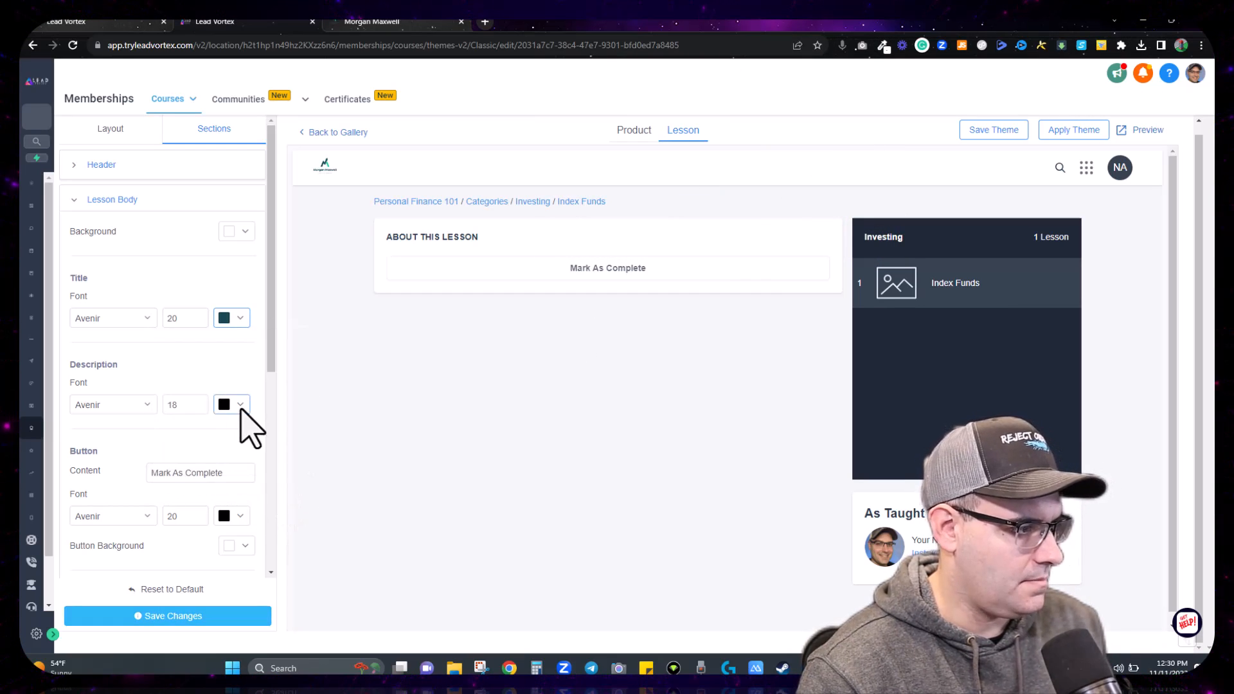
click(240, 409)
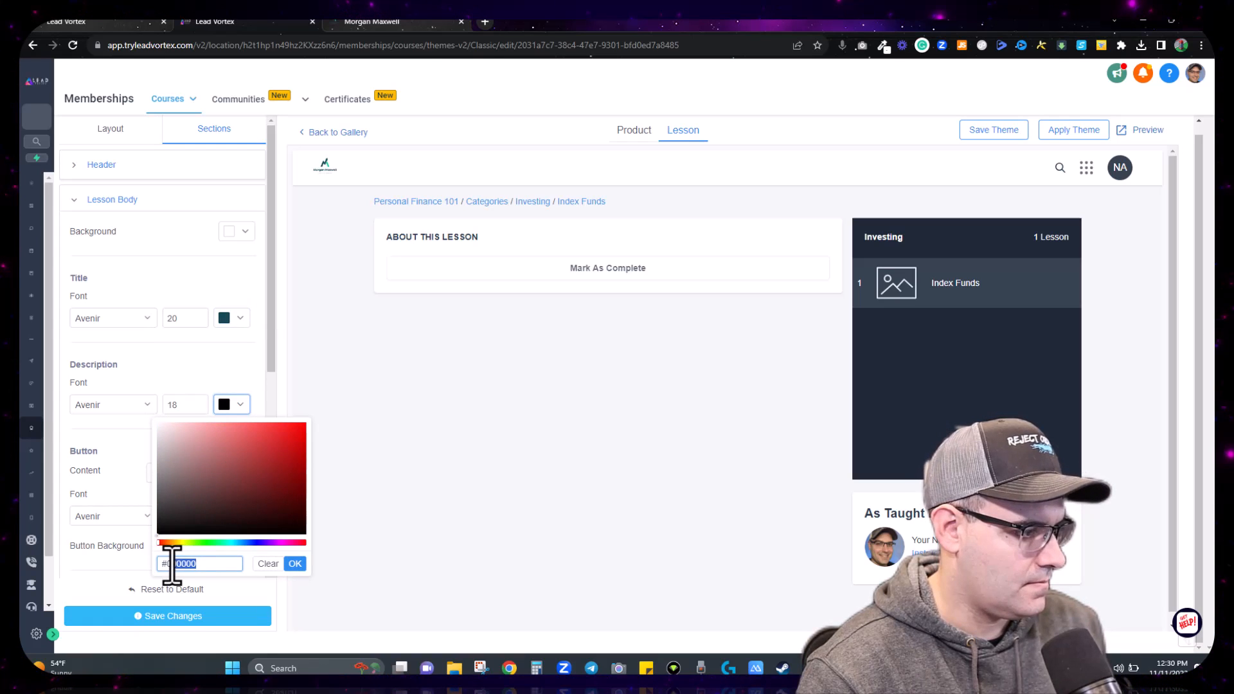
click(296, 564)
click(239, 517)
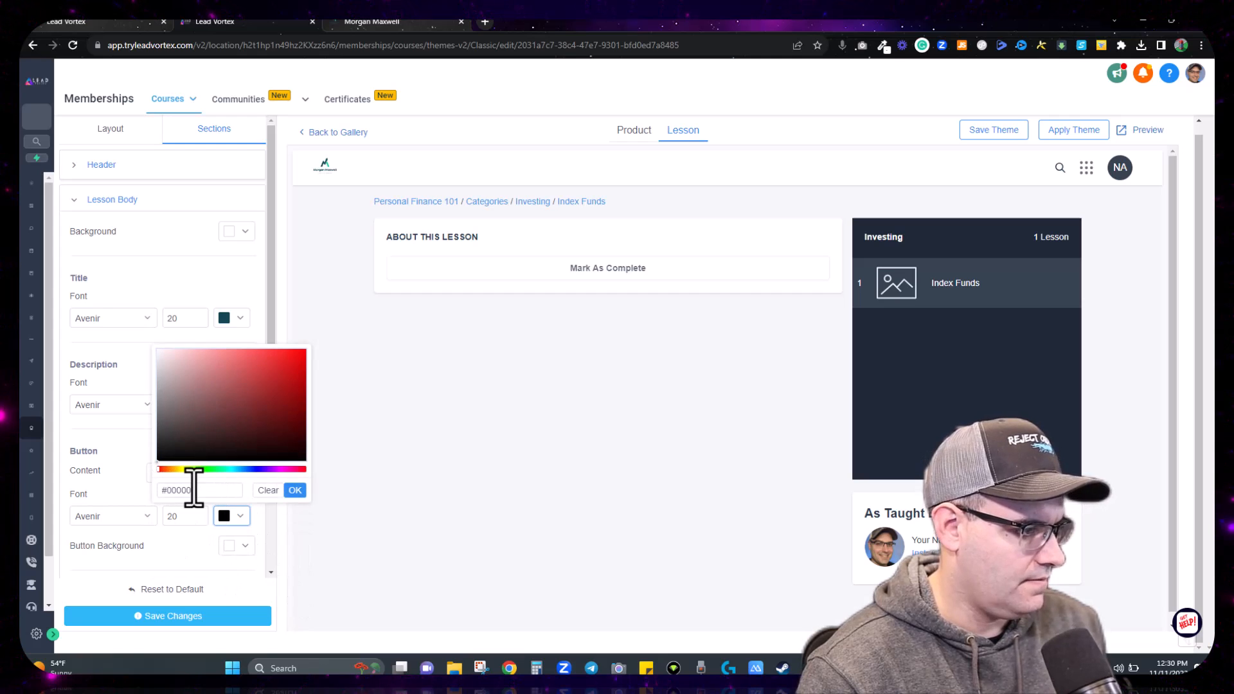
drag(195, 490, 174, 490)
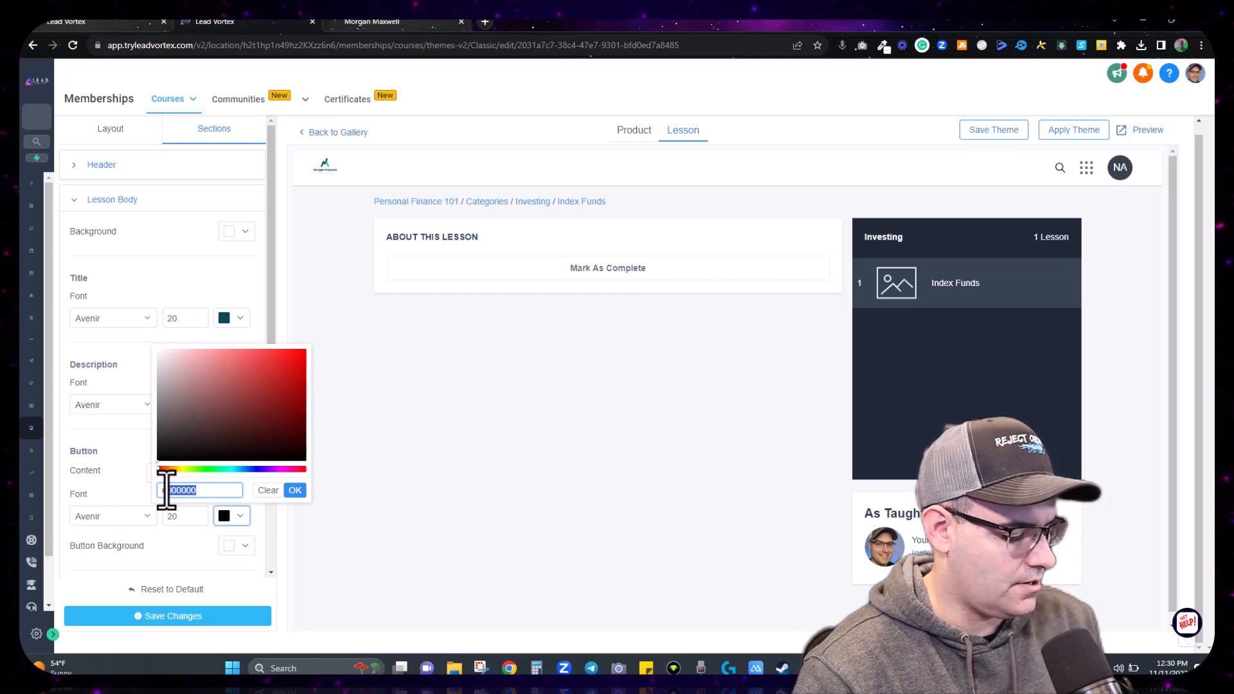
click(295, 490)
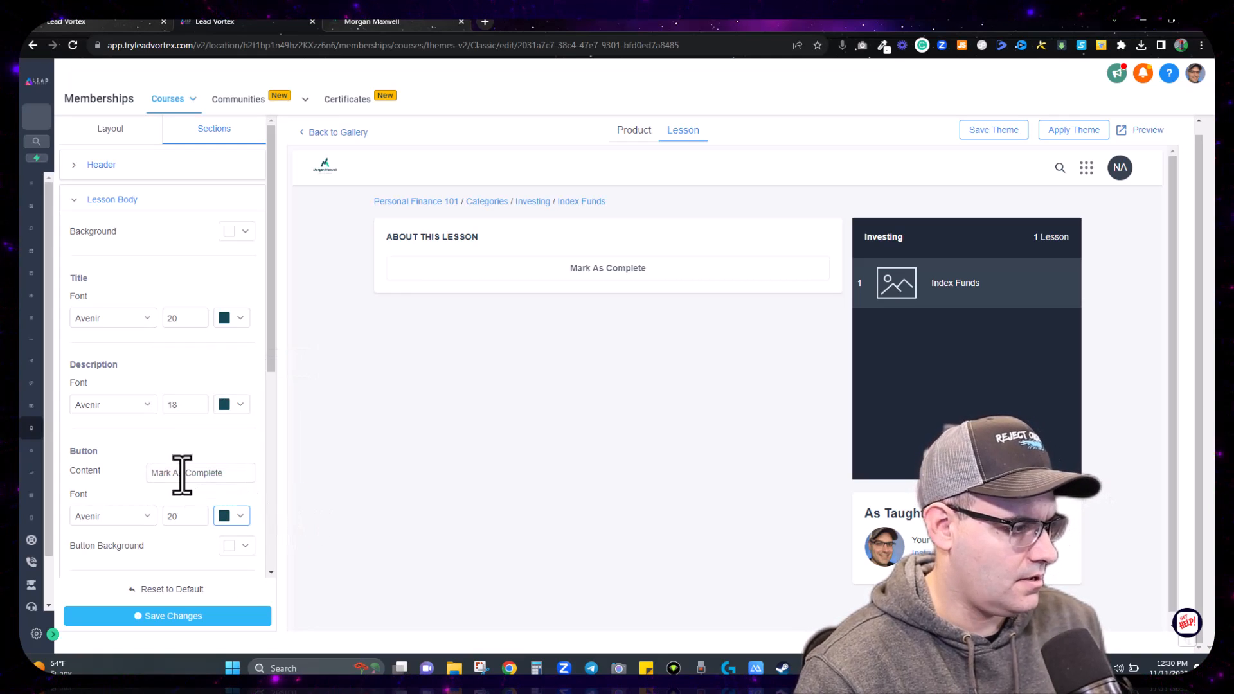
Step: Set the message title, lesson title and next-lesson button fonts to #154957, then save the theme
scroll(167, 463, down, 3)
scroll(157, 456, up, 3)
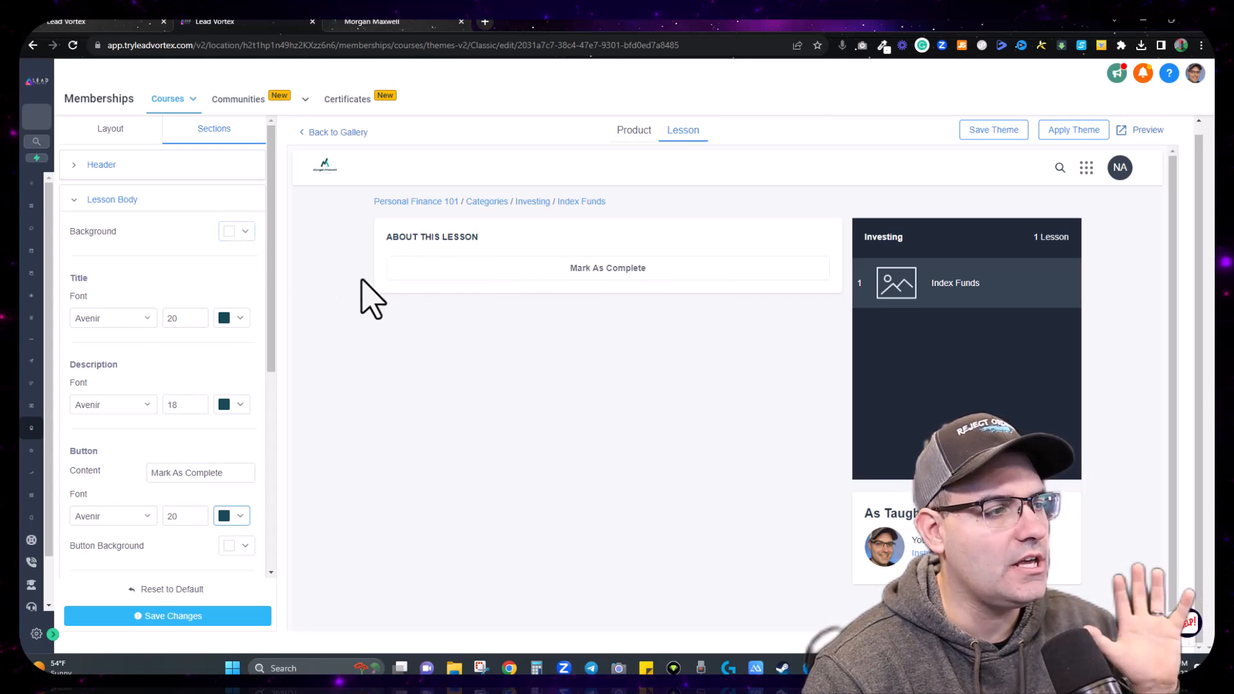
scroll(171, 358, down, 5)
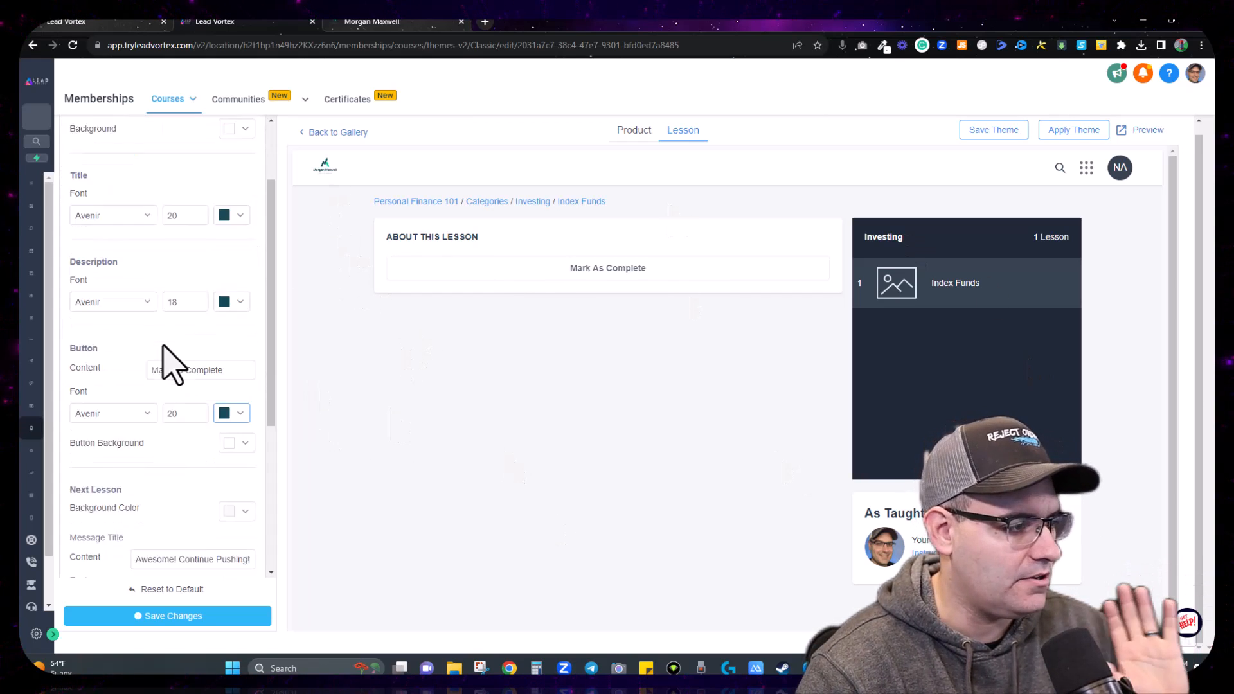
scroll(171, 363, down, 1)
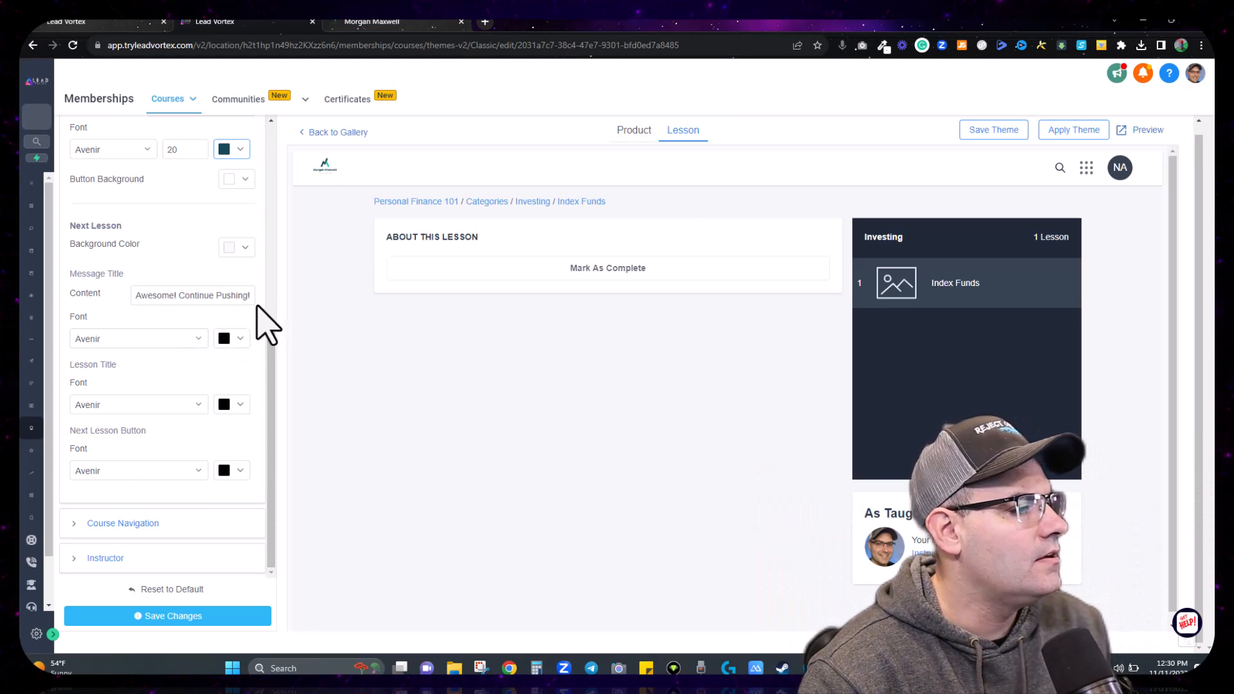
click(239, 339)
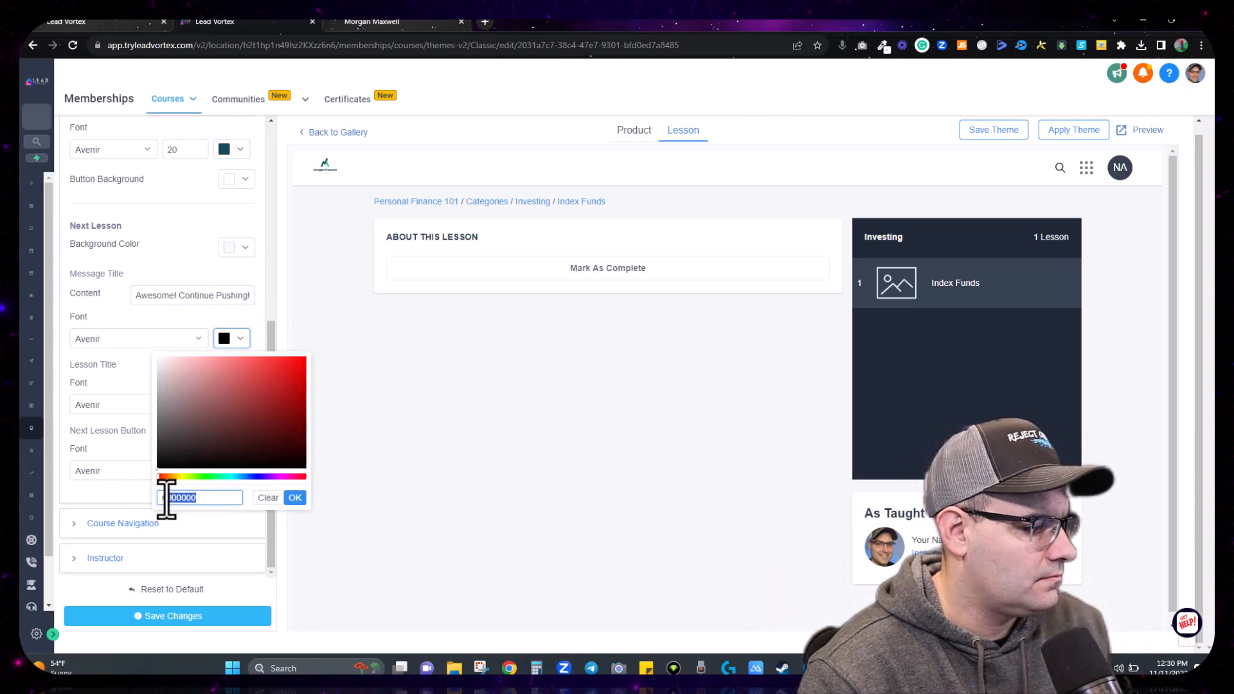
click(294, 499)
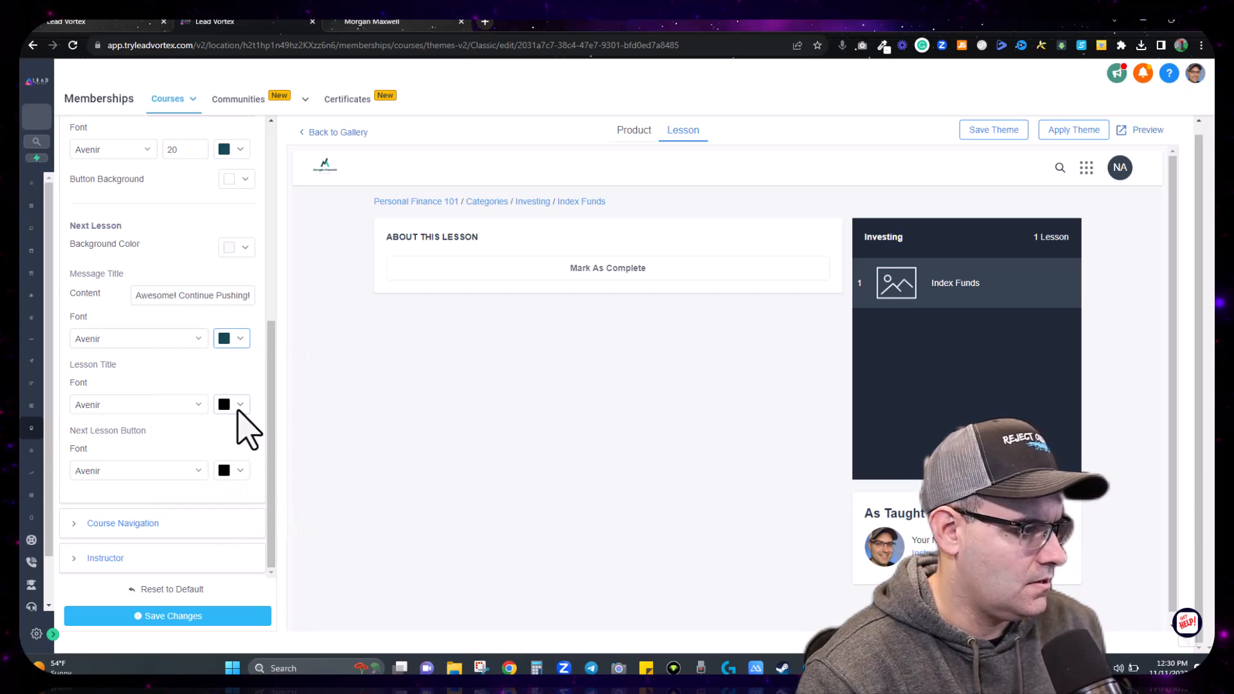
click(238, 406)
drag(209, 561, 175, 563)
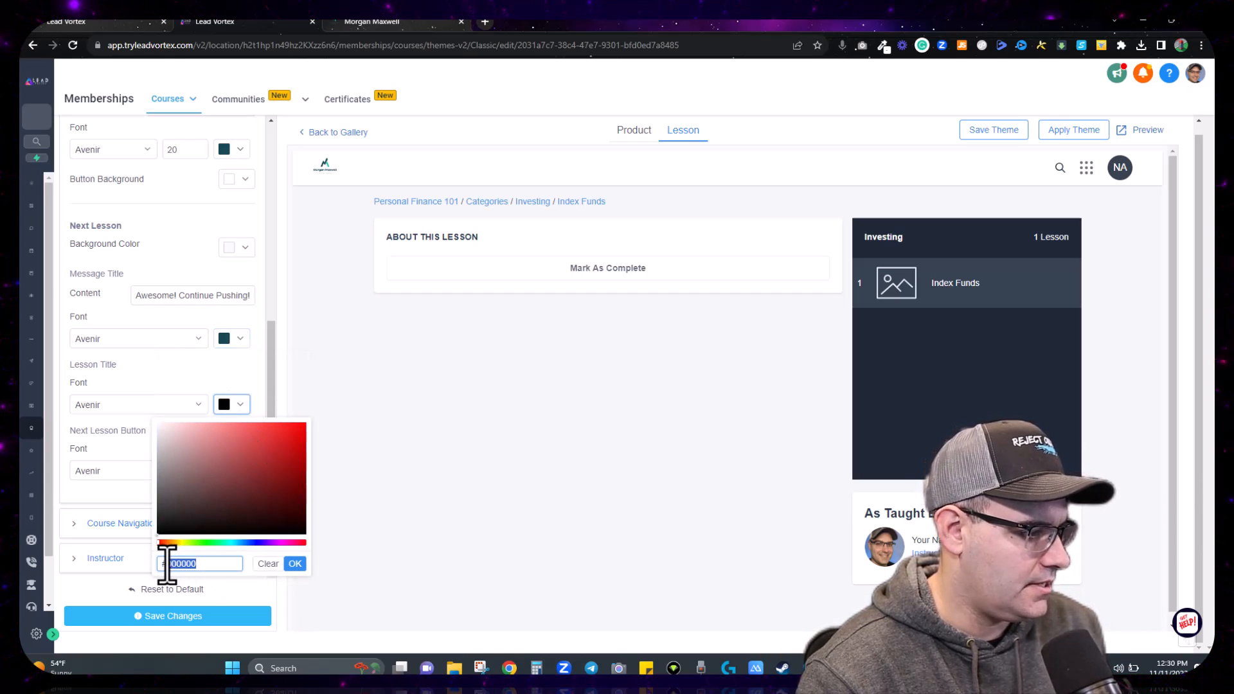
click(295, 564)
click(239, 470)
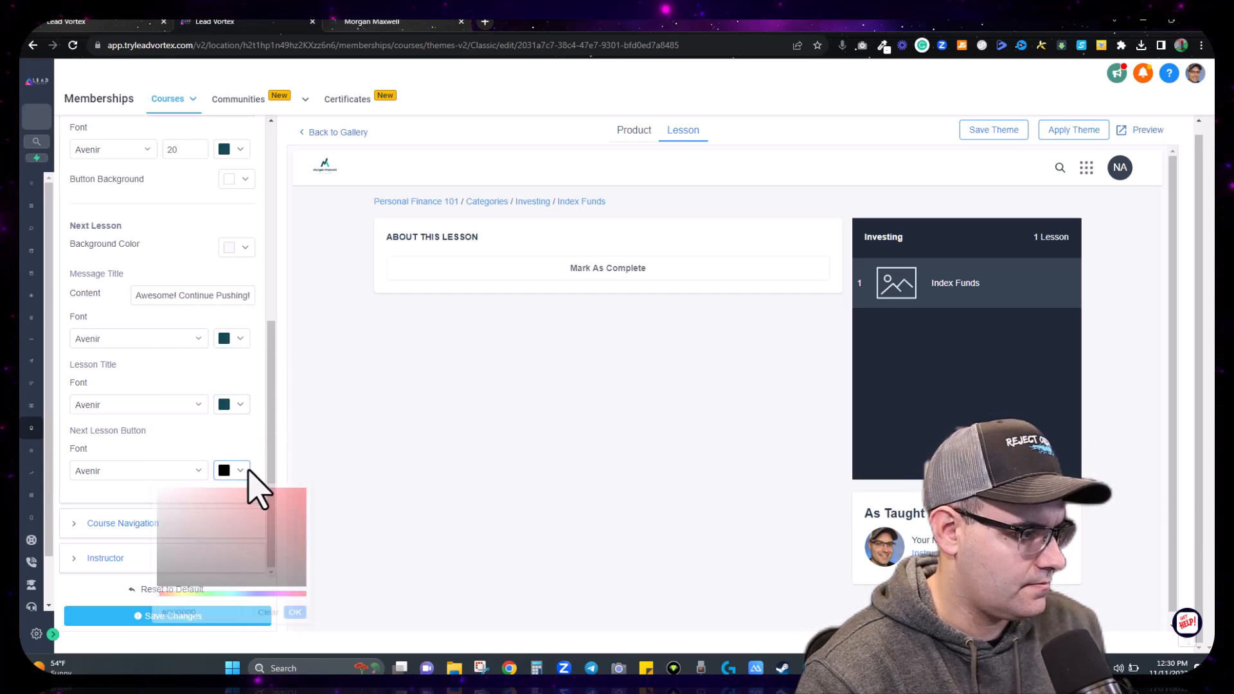
drag(212, 633, 184, 630)
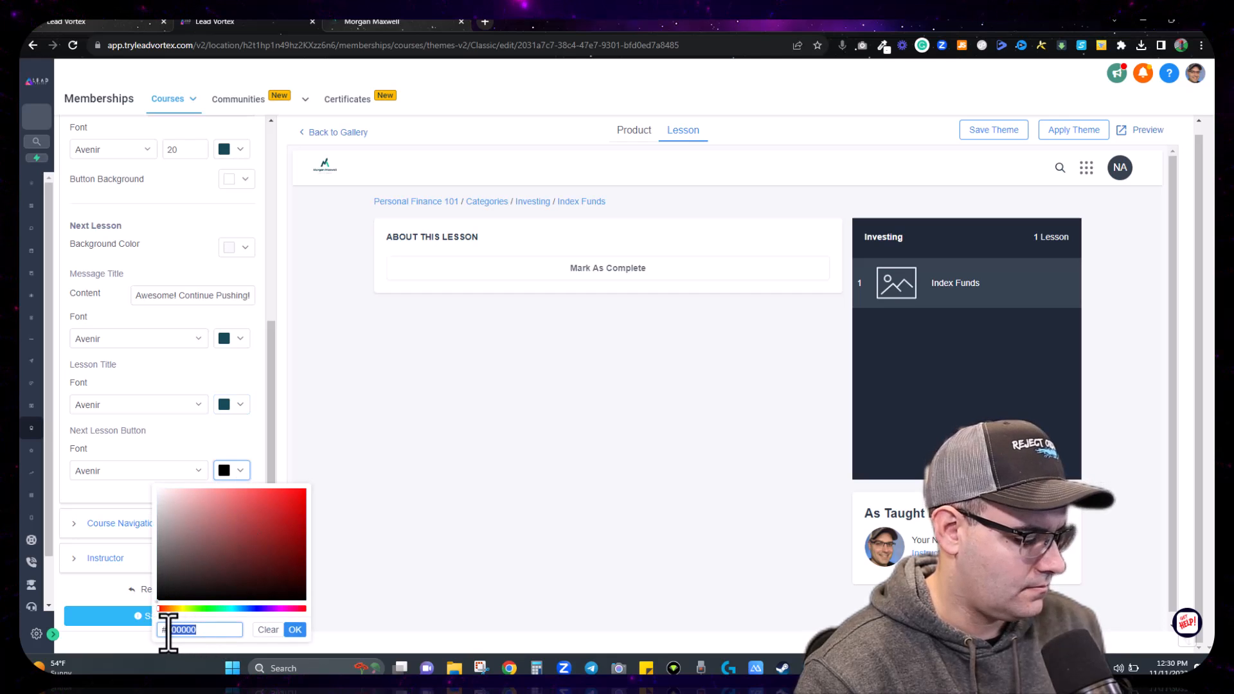
click(295, 629)
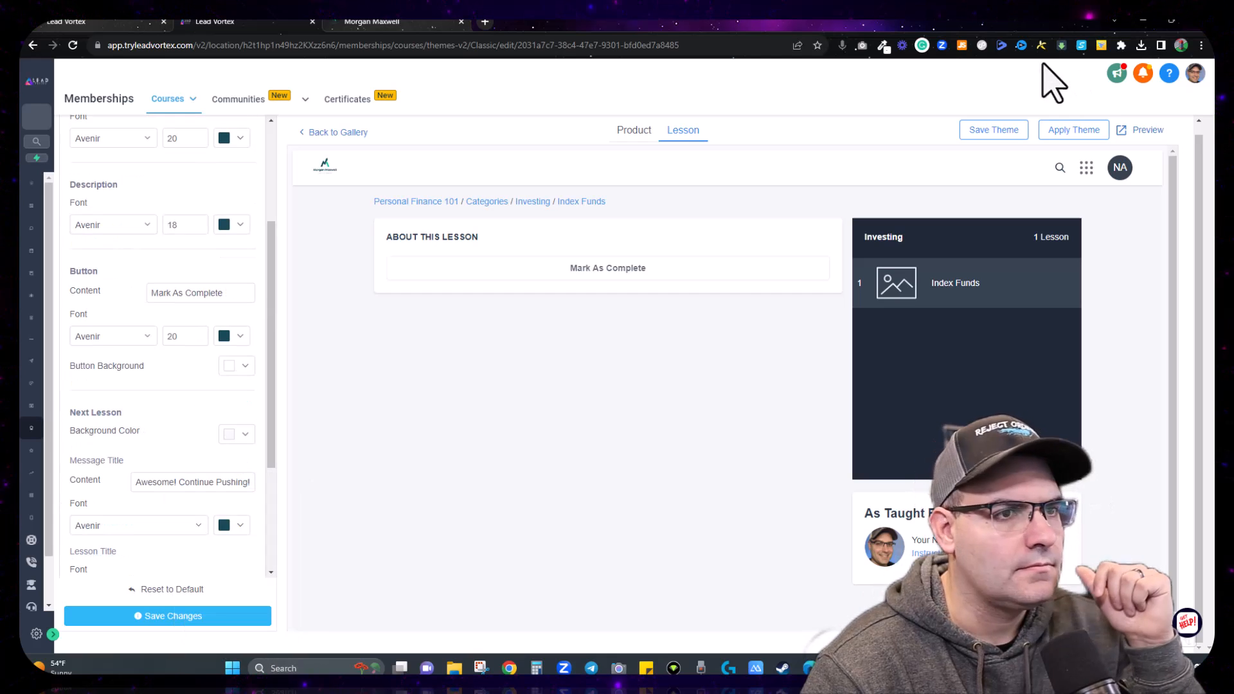
click(171, 617)
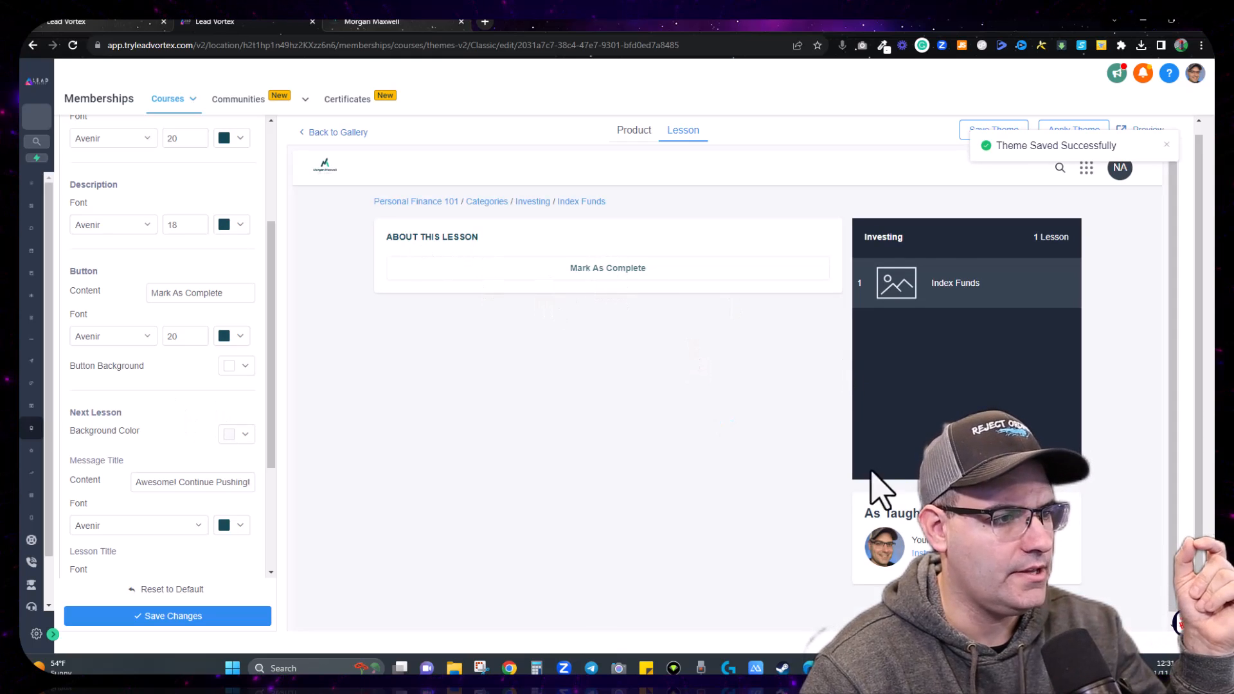
scroll(145, 358, down, 3)
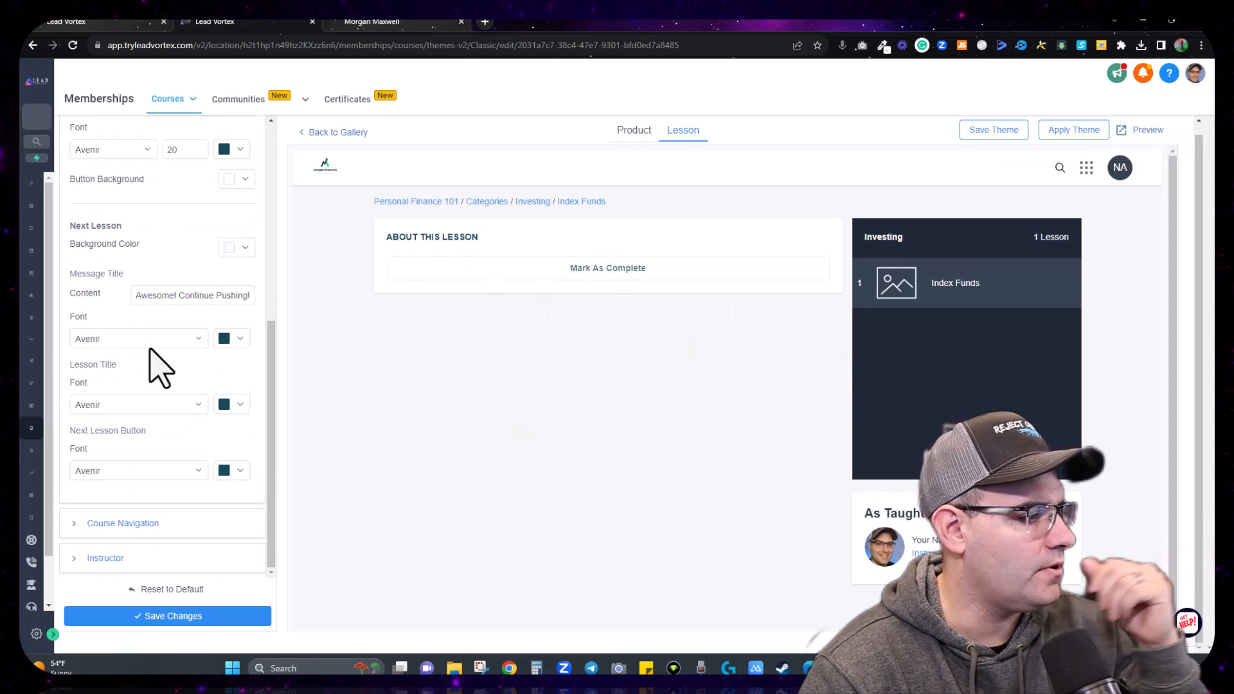
Step: Set the course navigation background colour to teal #154957
click(83, 524)
scroll(147, 488, down, 5)
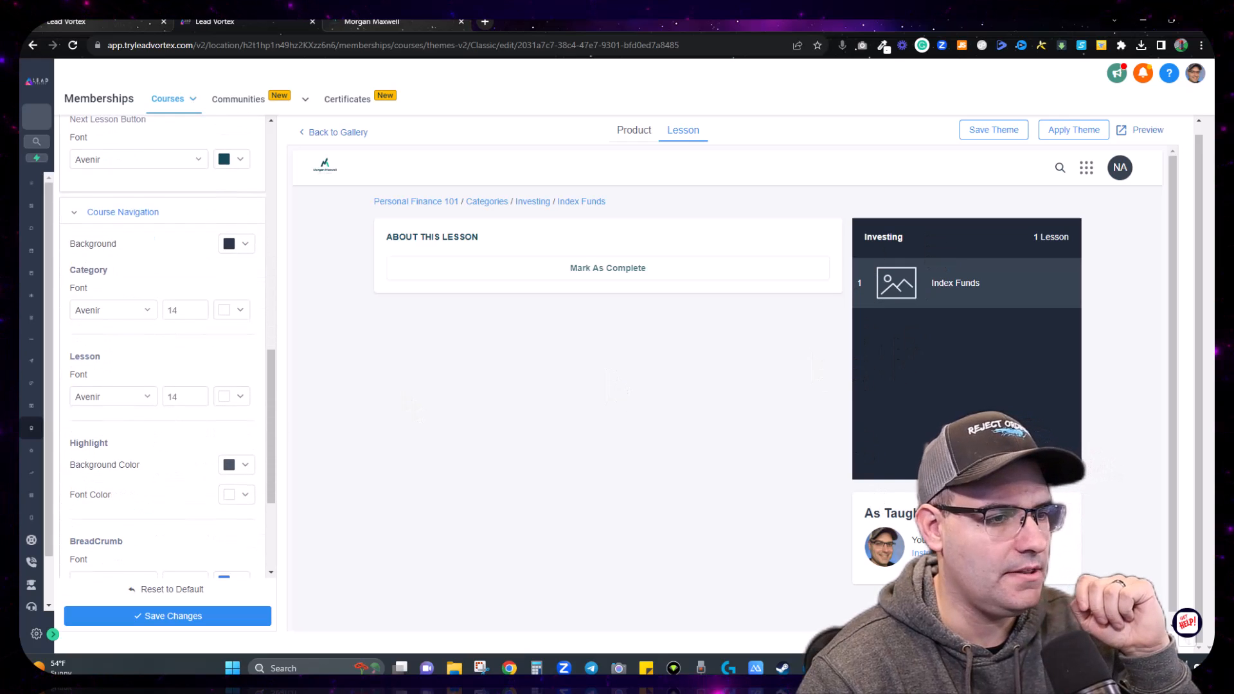
click(246, 245)
drag(207, 403, 178, 405)
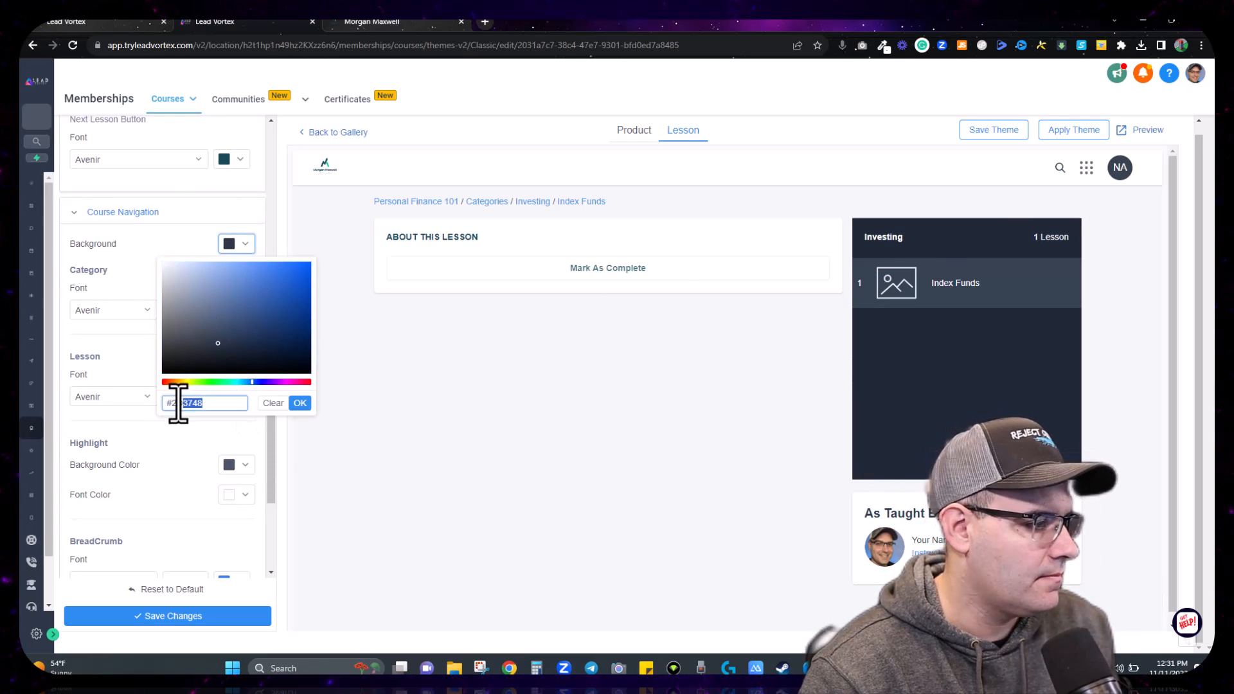
click(300, 403)
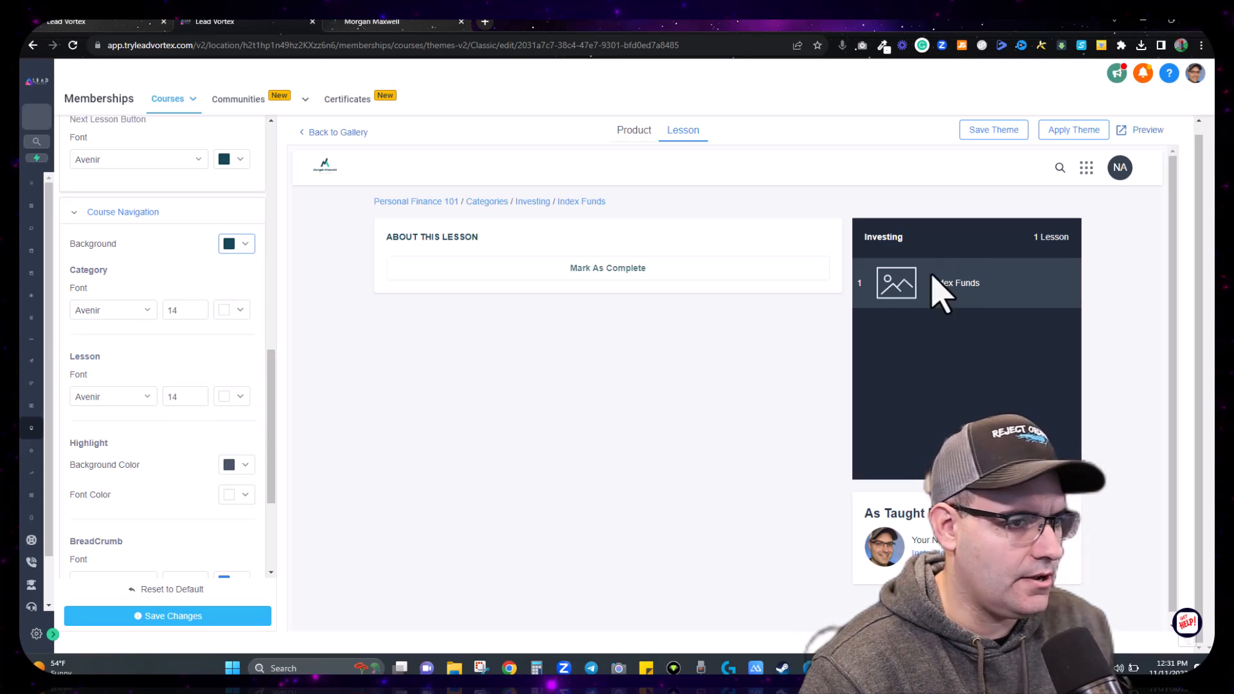
scroll(200, 393, down, 2)
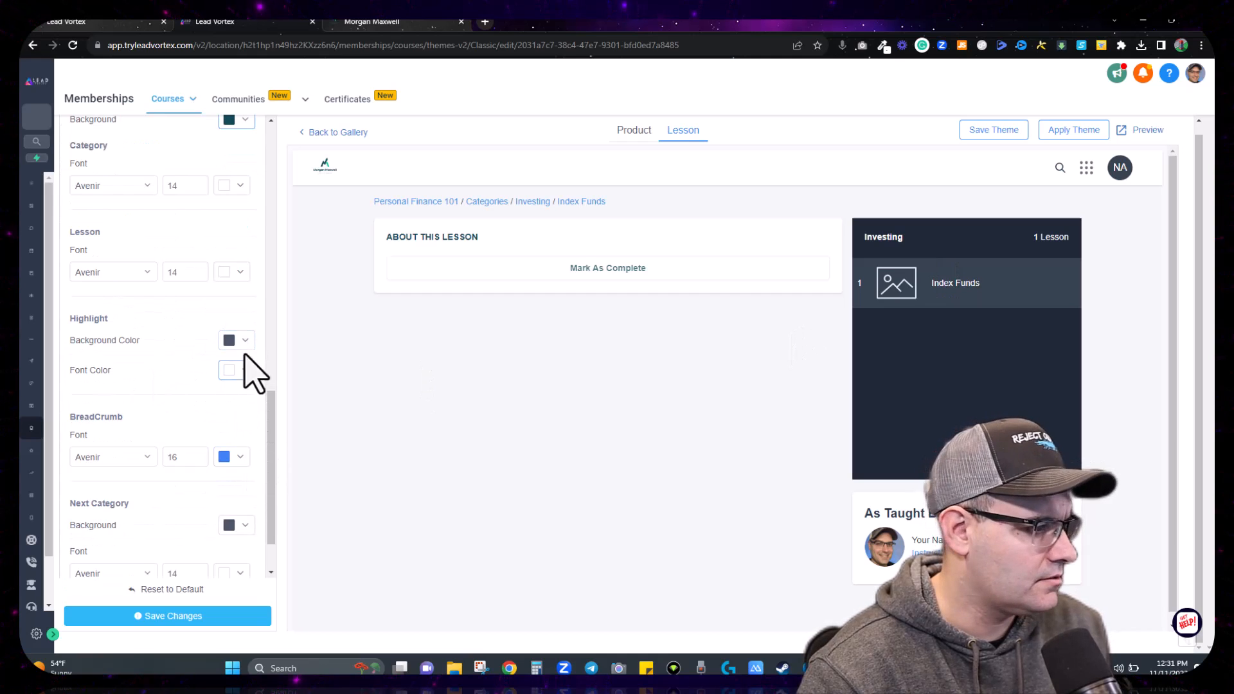
Step: Copy green #05cd86 from the colour-picker extension into the highlight background, then save the theme
click(245, 345)
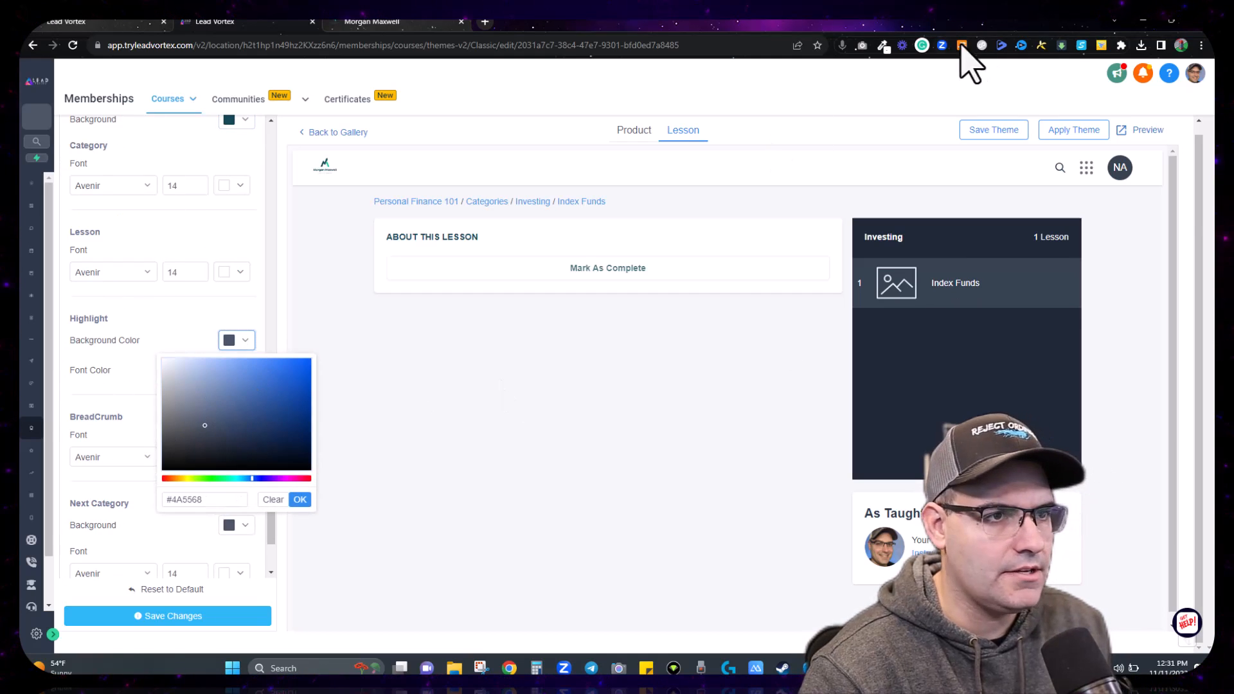
click(884, 45)
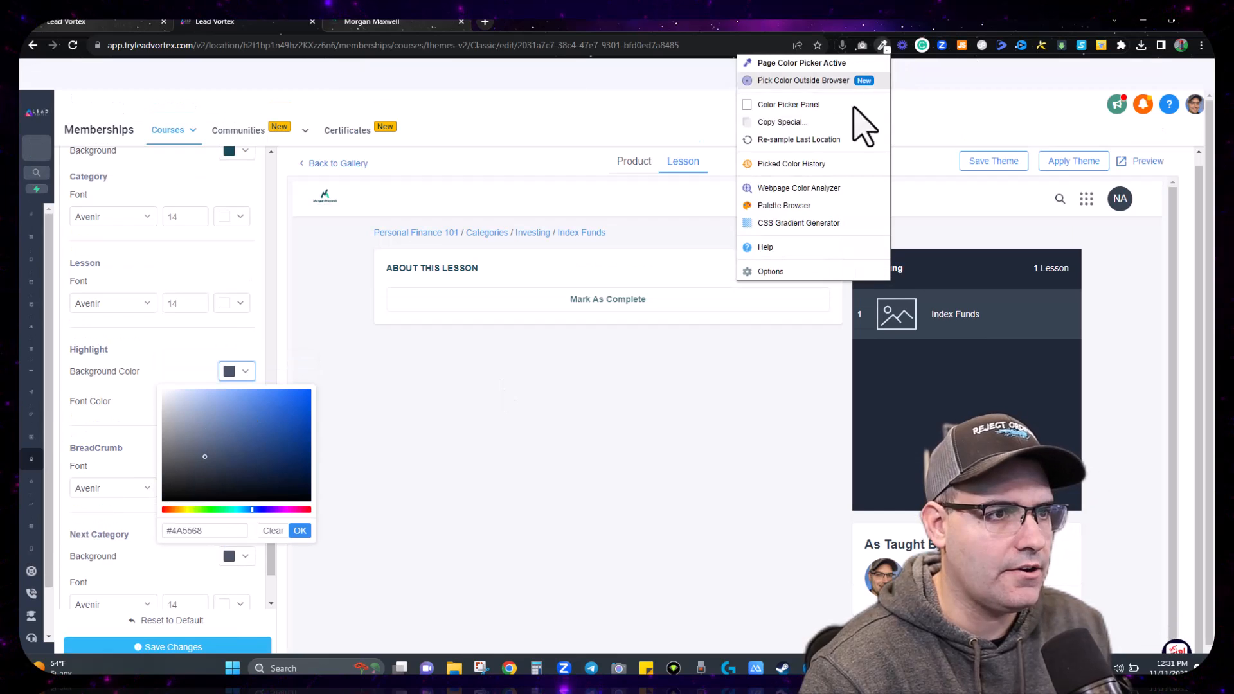
click(788, 104)
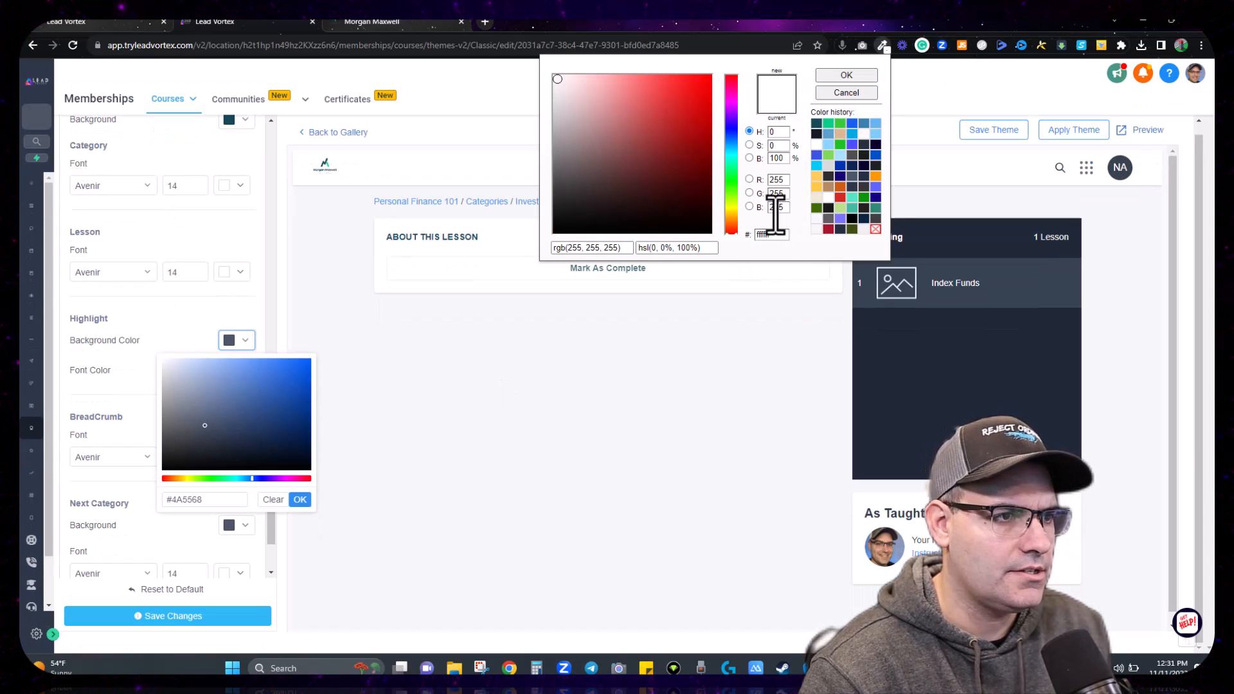
click(828, 123)
drag(784, 236, 756, 237)
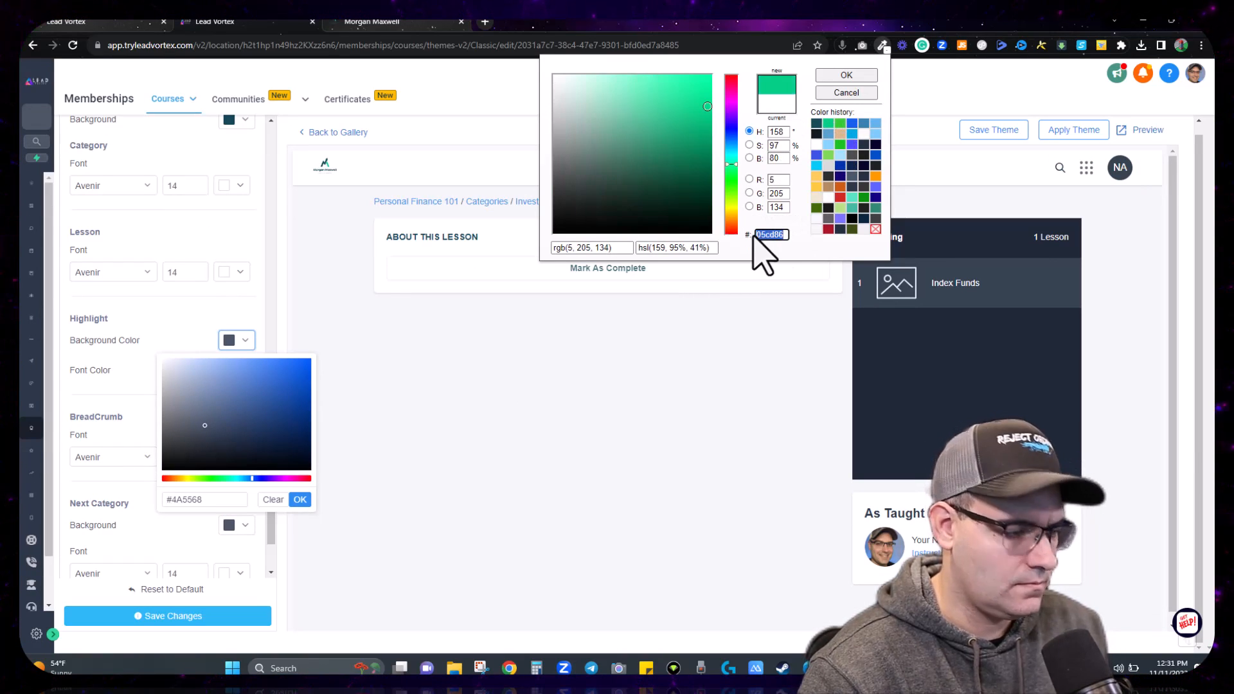
click(207, 501)
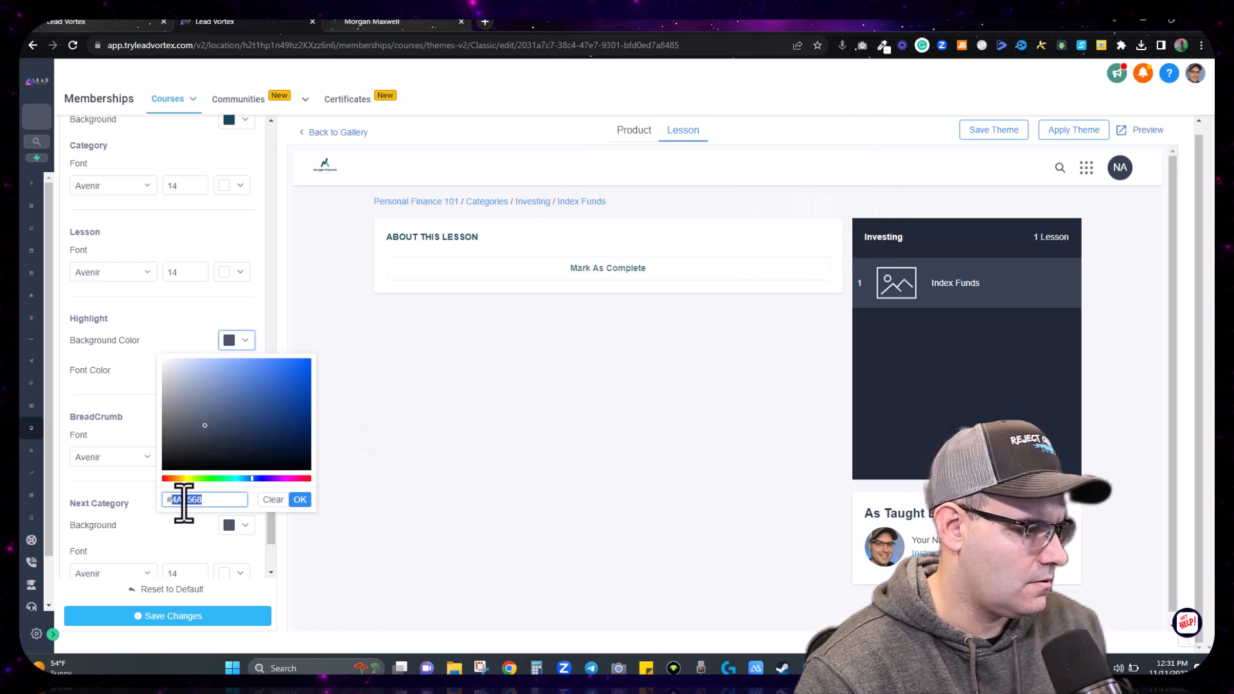
click(299, 500)
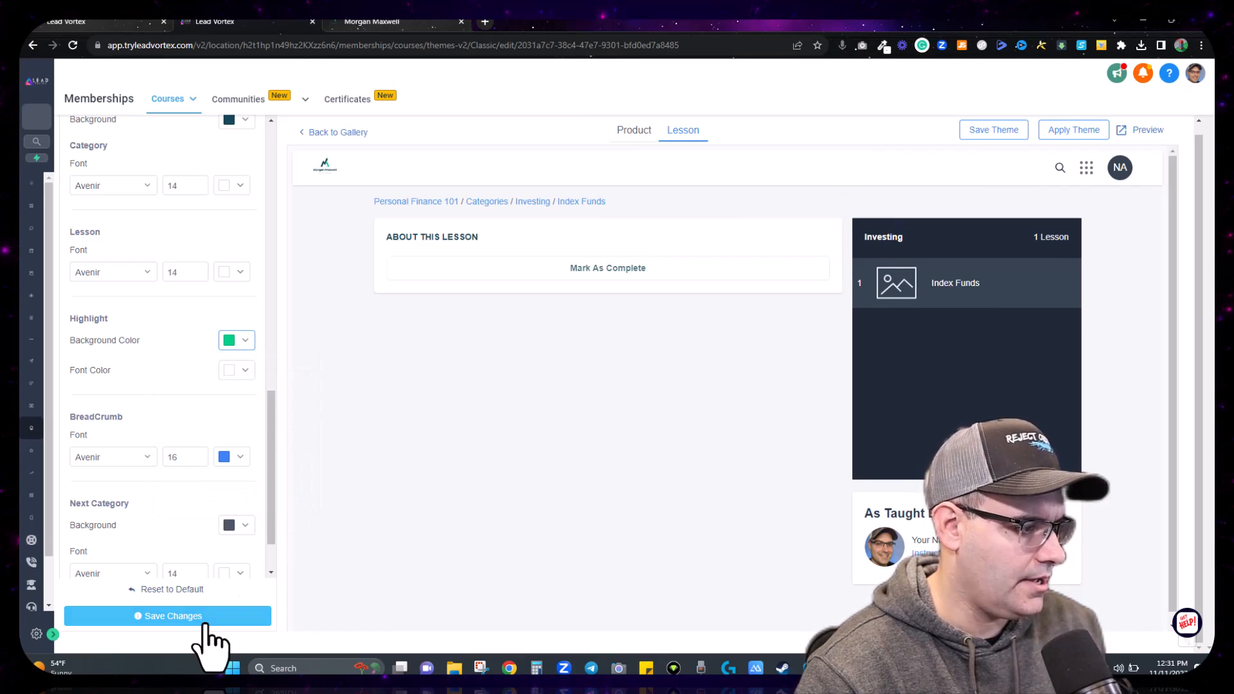
click(199, 617)
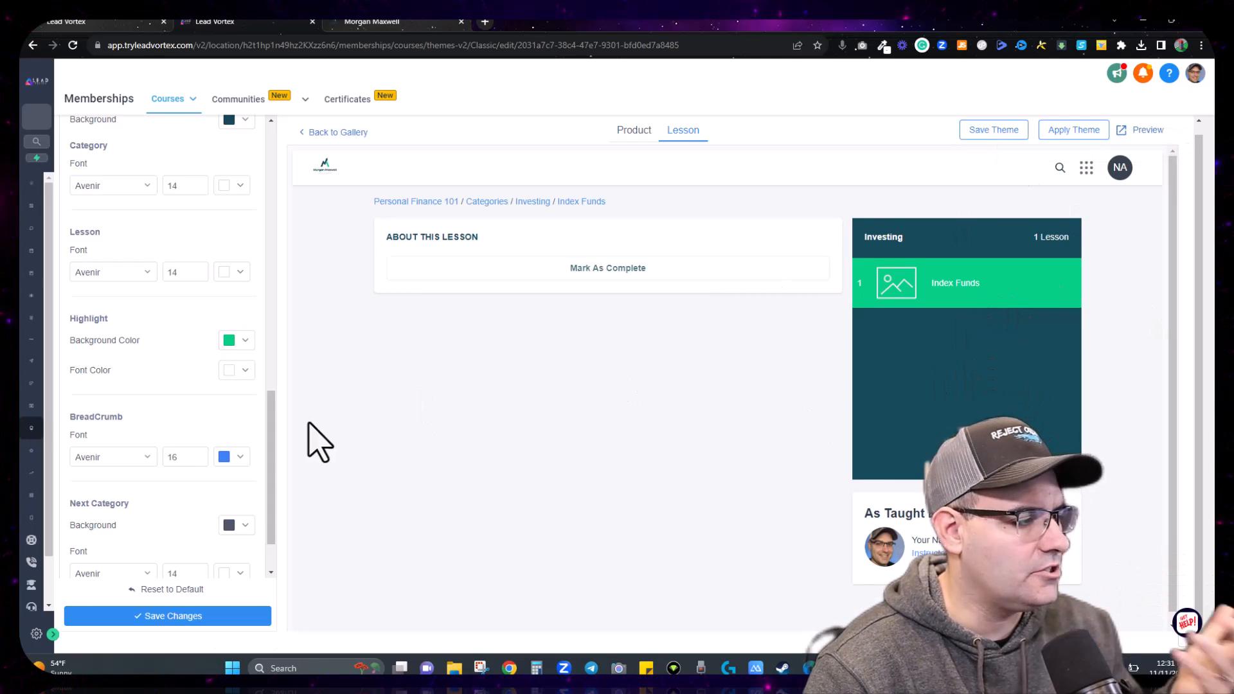
scroll(119, 408, down, 1)
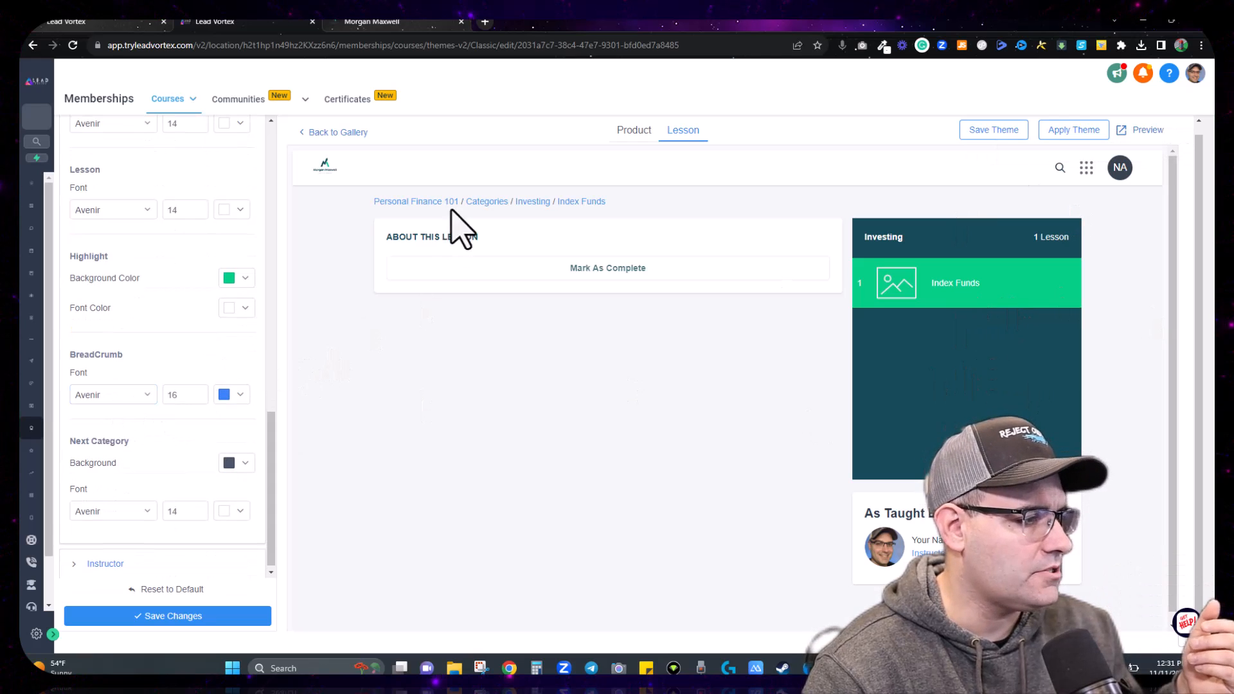
Step: Make the breadcrumb font green #05cd86 and save the theme
click(241, 394)
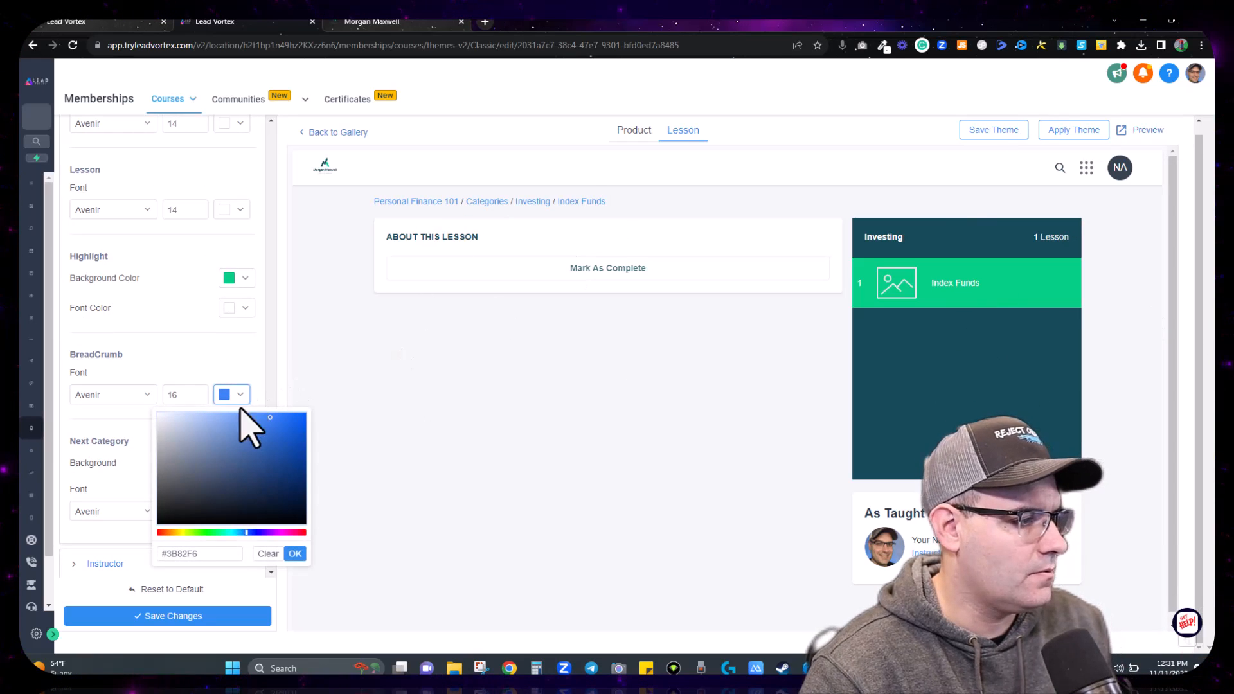
drag(210, 554, 167, 557)
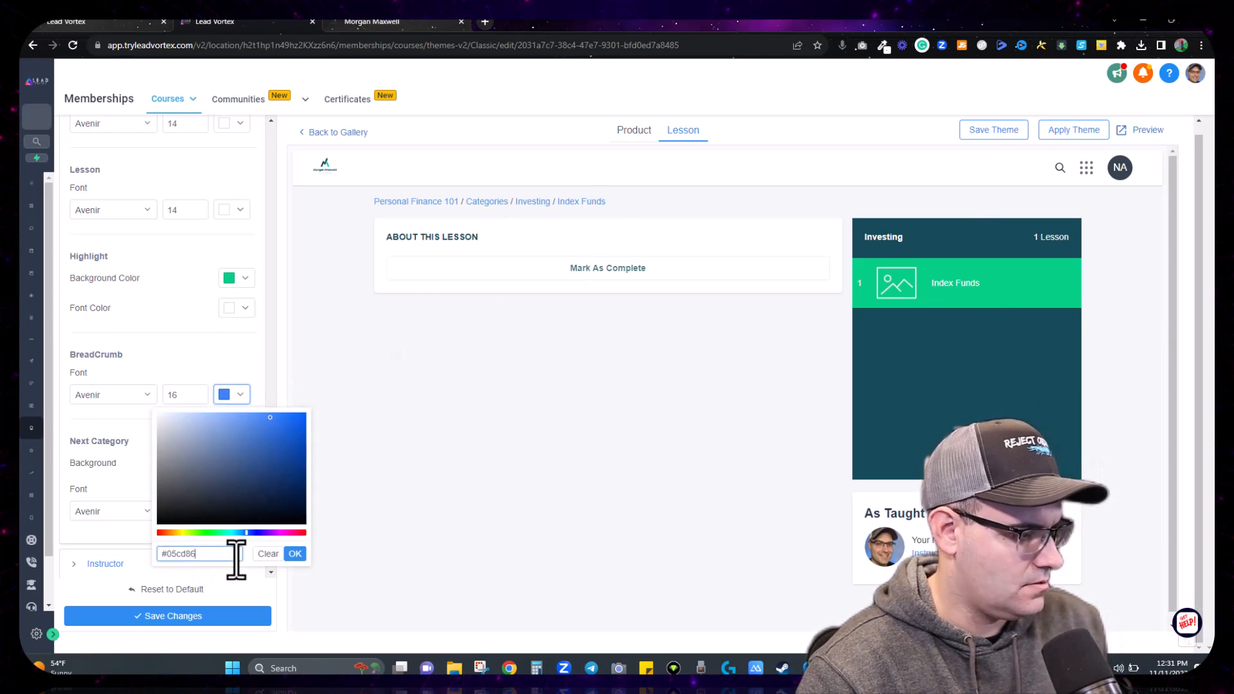
click(295, 554)
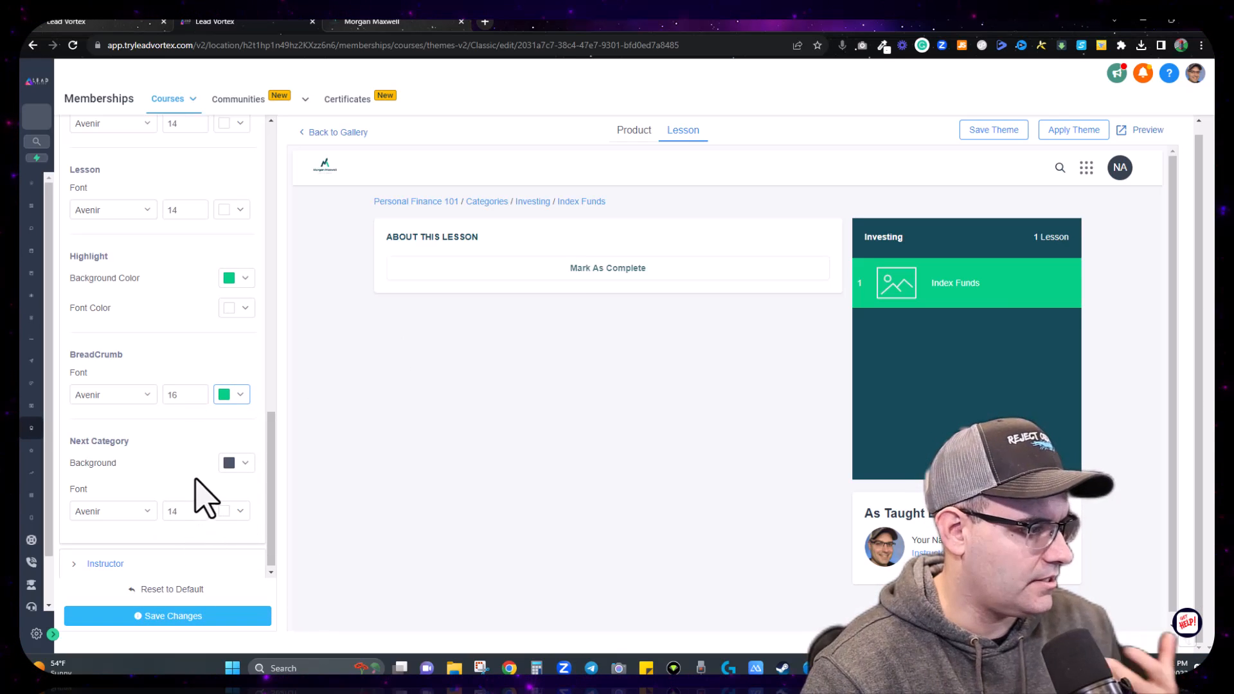
scroll(196, 479, down, 1)
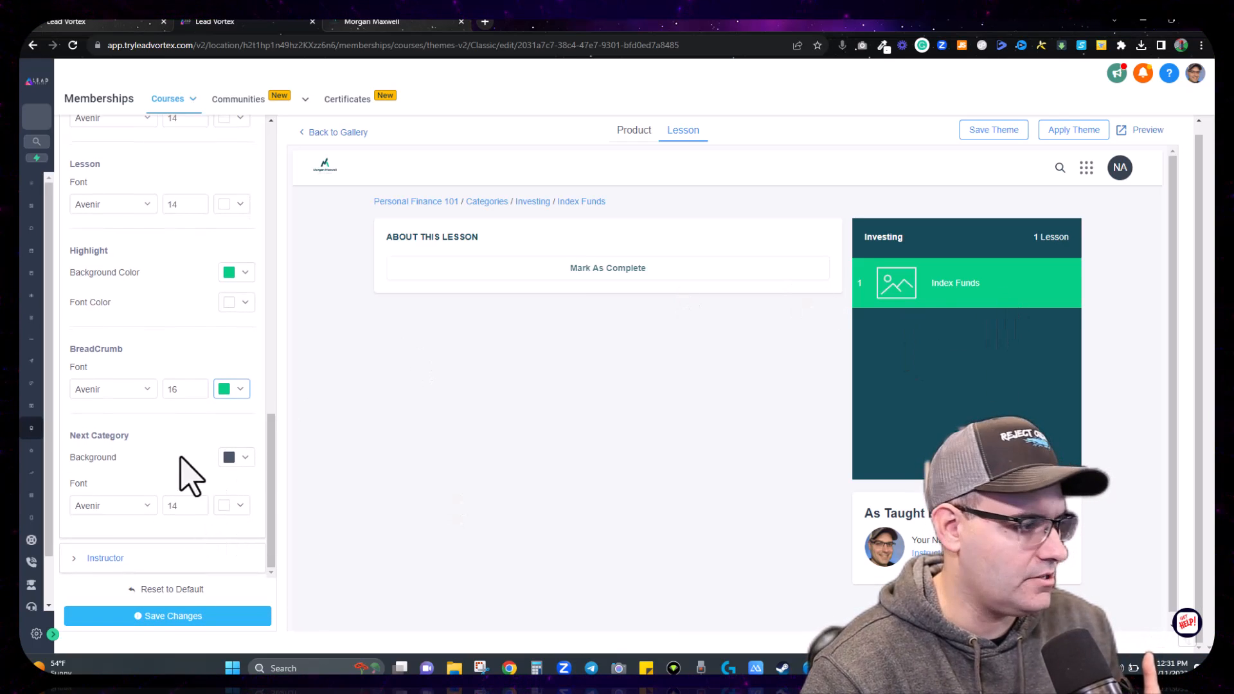
click(140, 617)
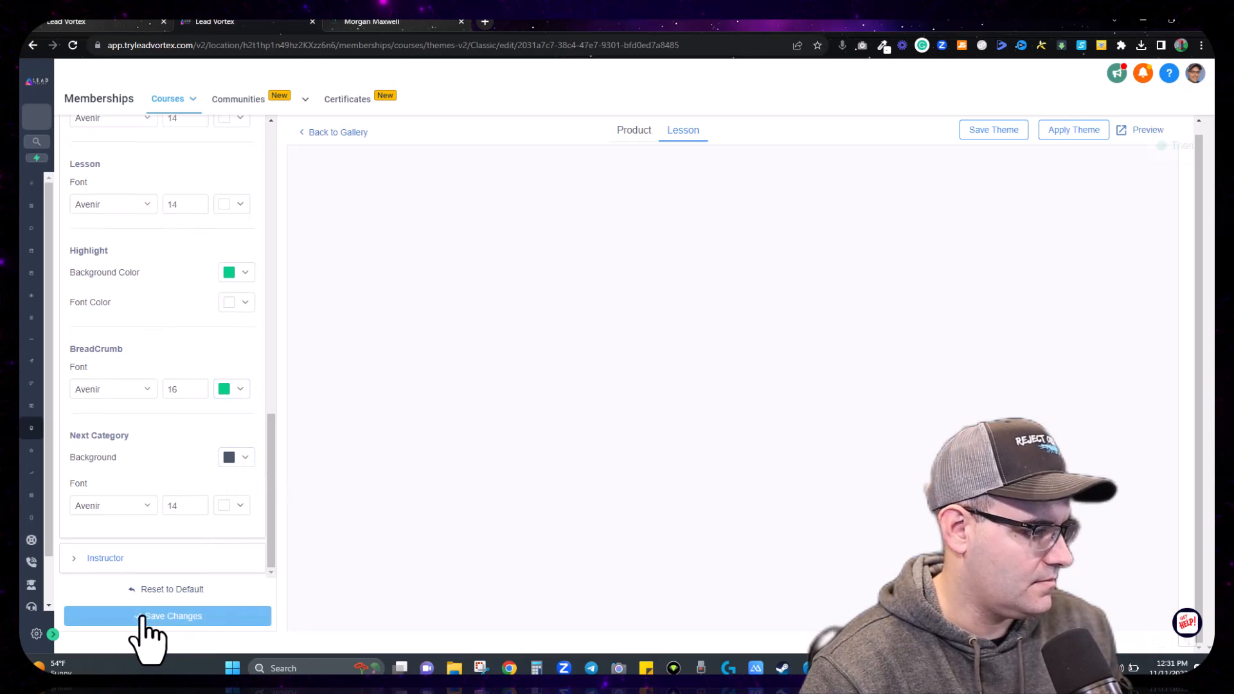
Step: Paste #05cd86 into the Instructor title font colour to turn it green
click(83, 559)
scroll(152, 439, down, 1)
scroll(167, 444, down, 5)
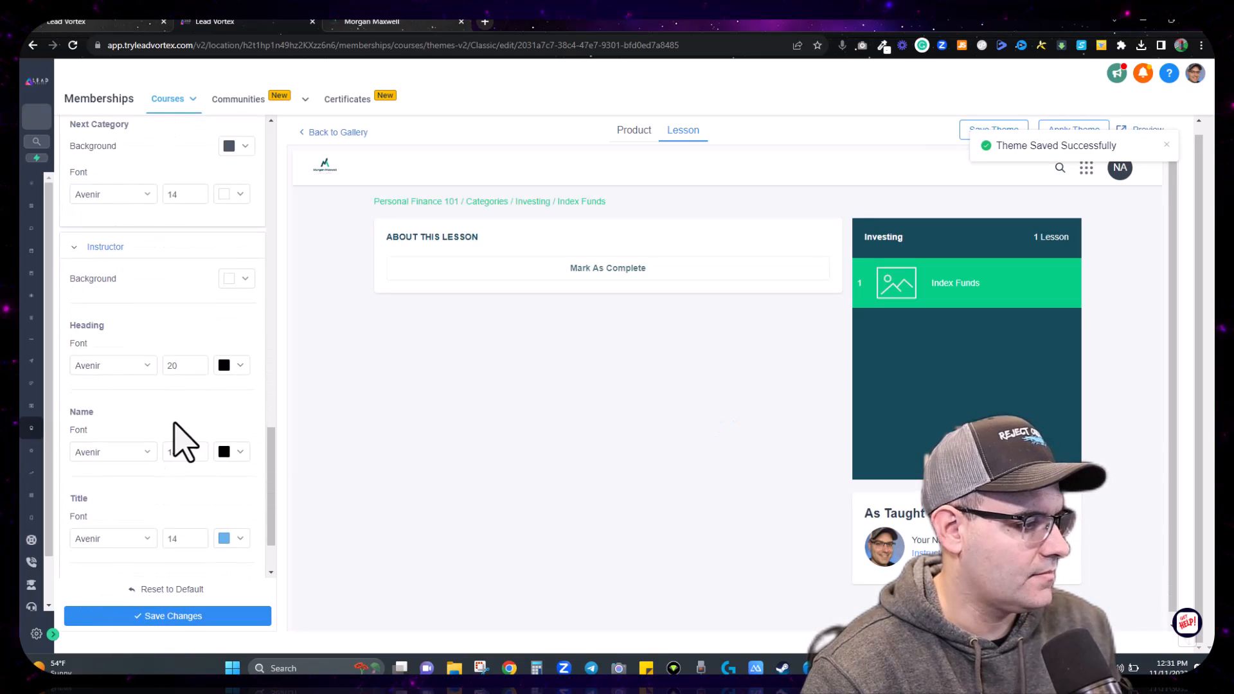
click(239, 454)
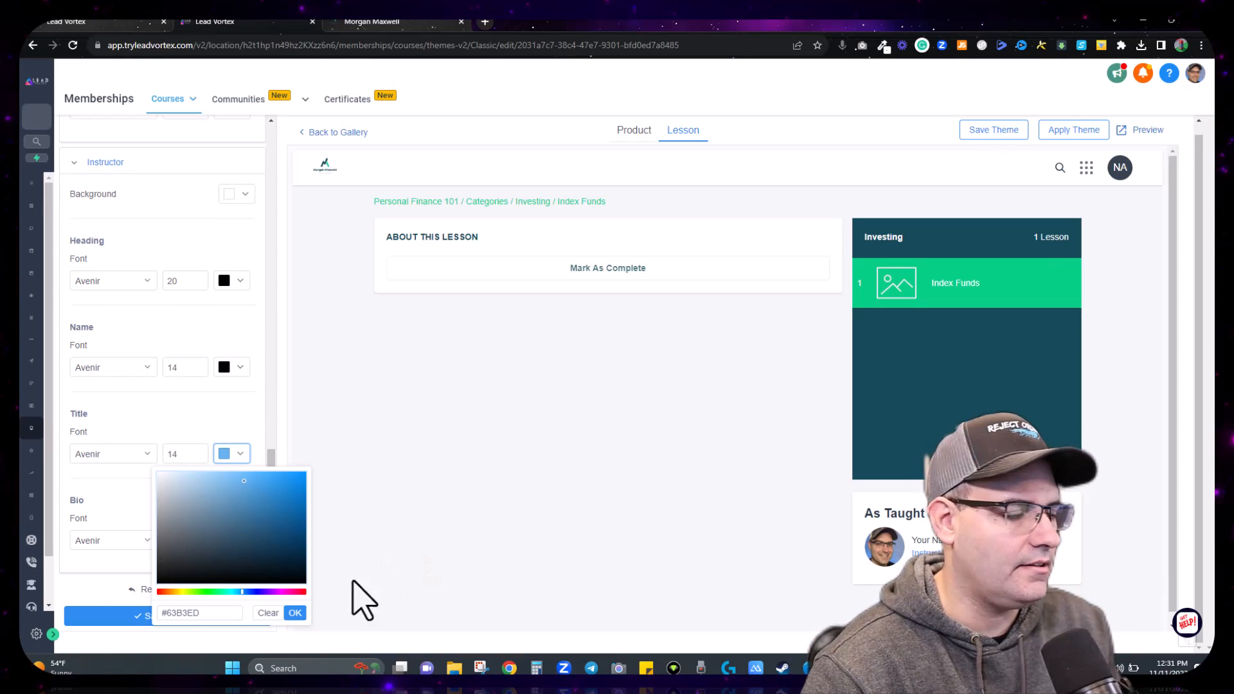
double_click(193, 613)
key(ctrl+v)
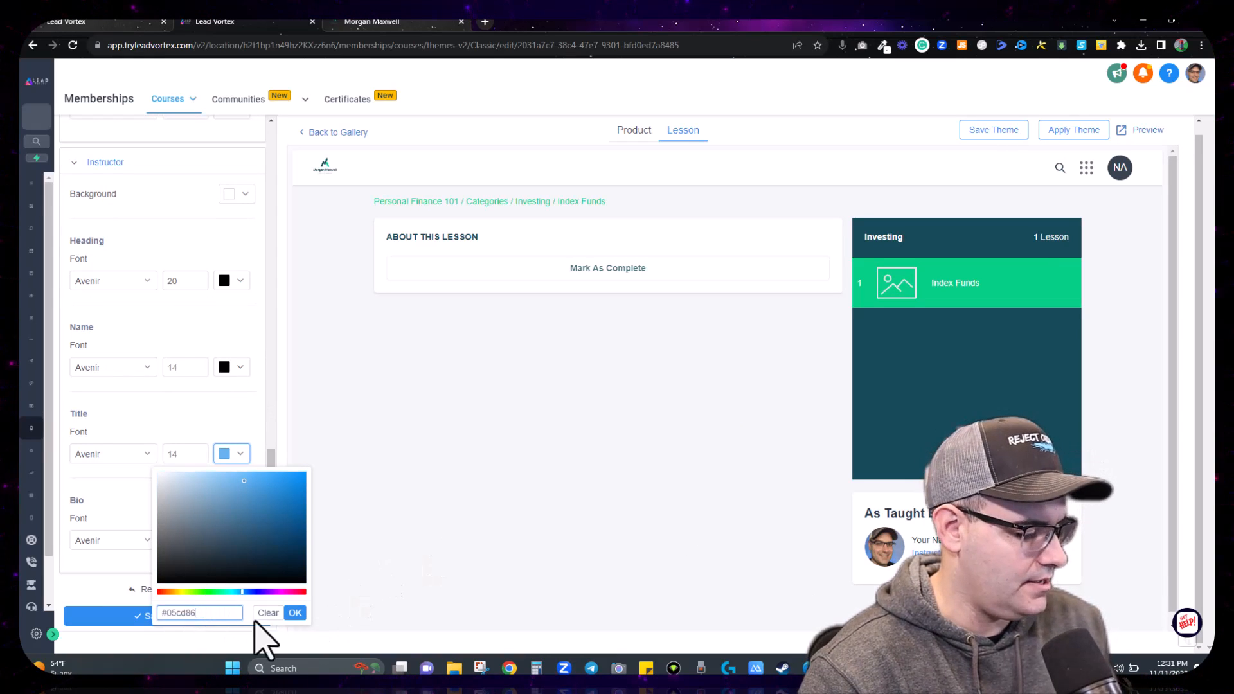
click(294, 614)
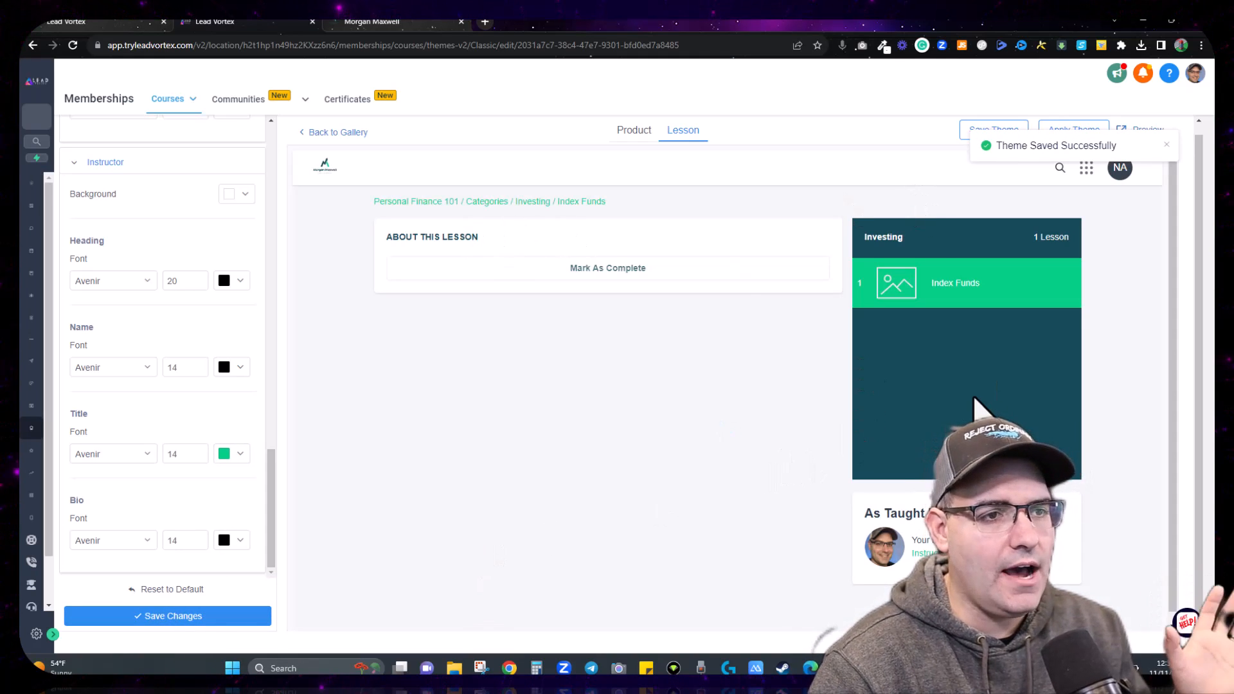
Step: Save and apply the customised Classic theme, then return via the gallery to the course outline
click(994, 131)
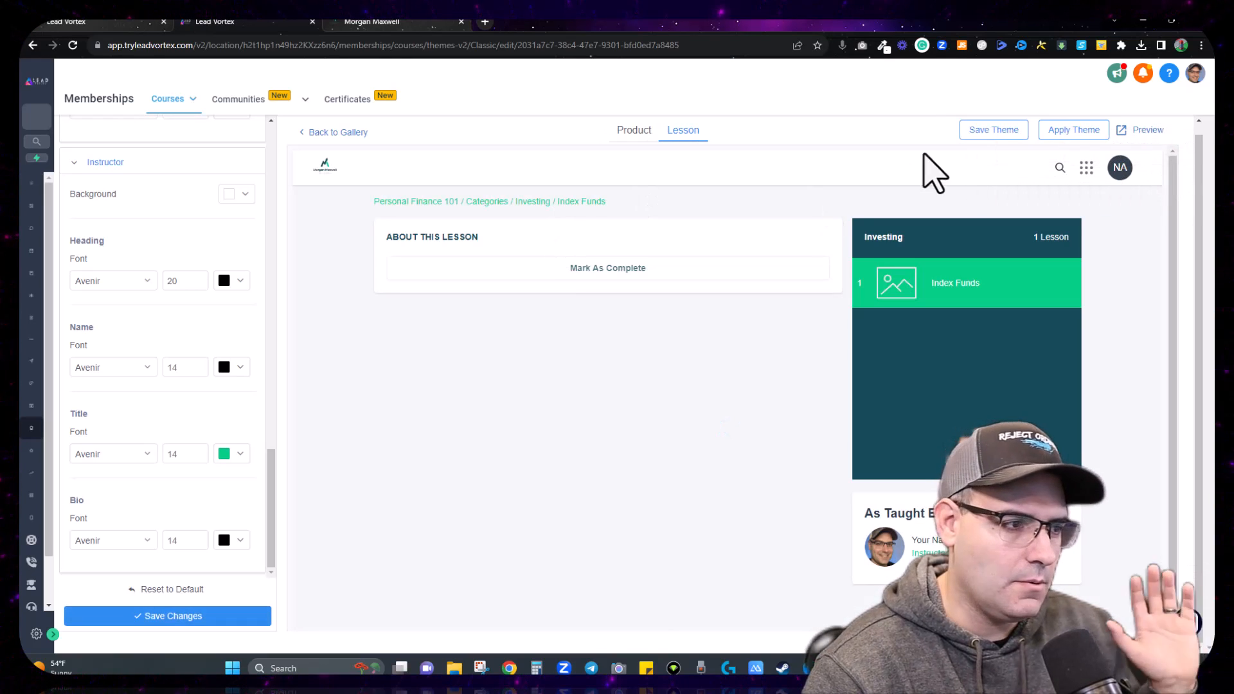
click(1059, 132)
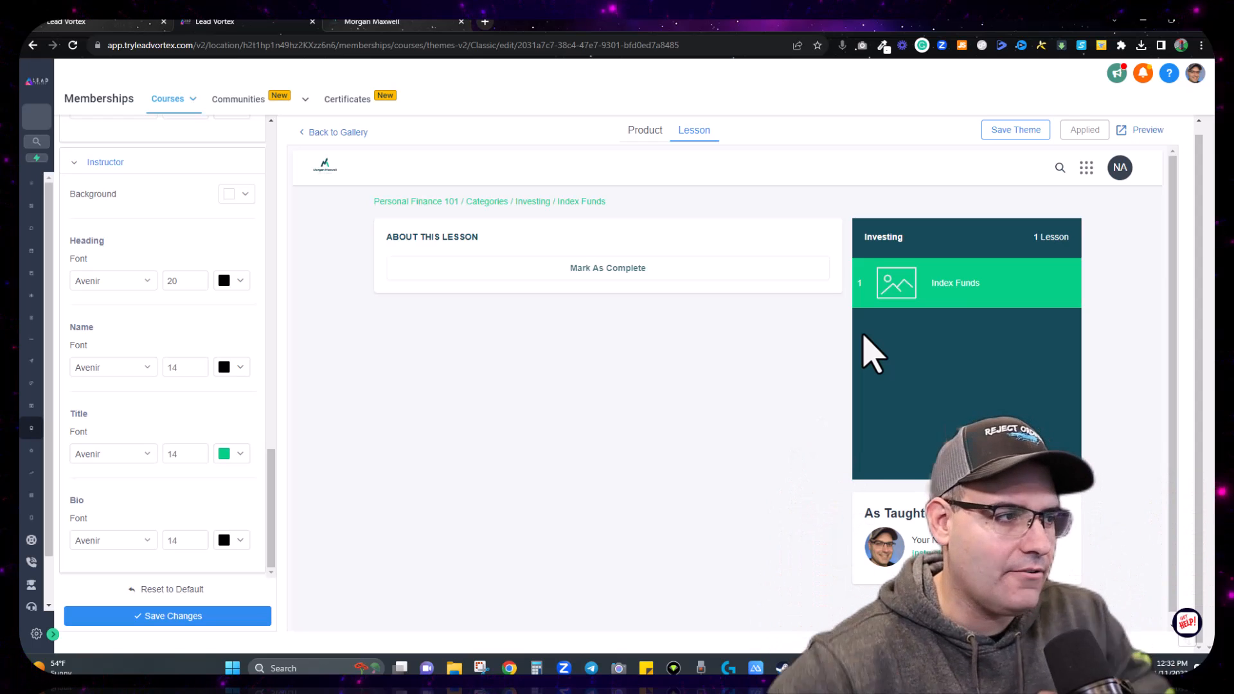
click(356, 132)
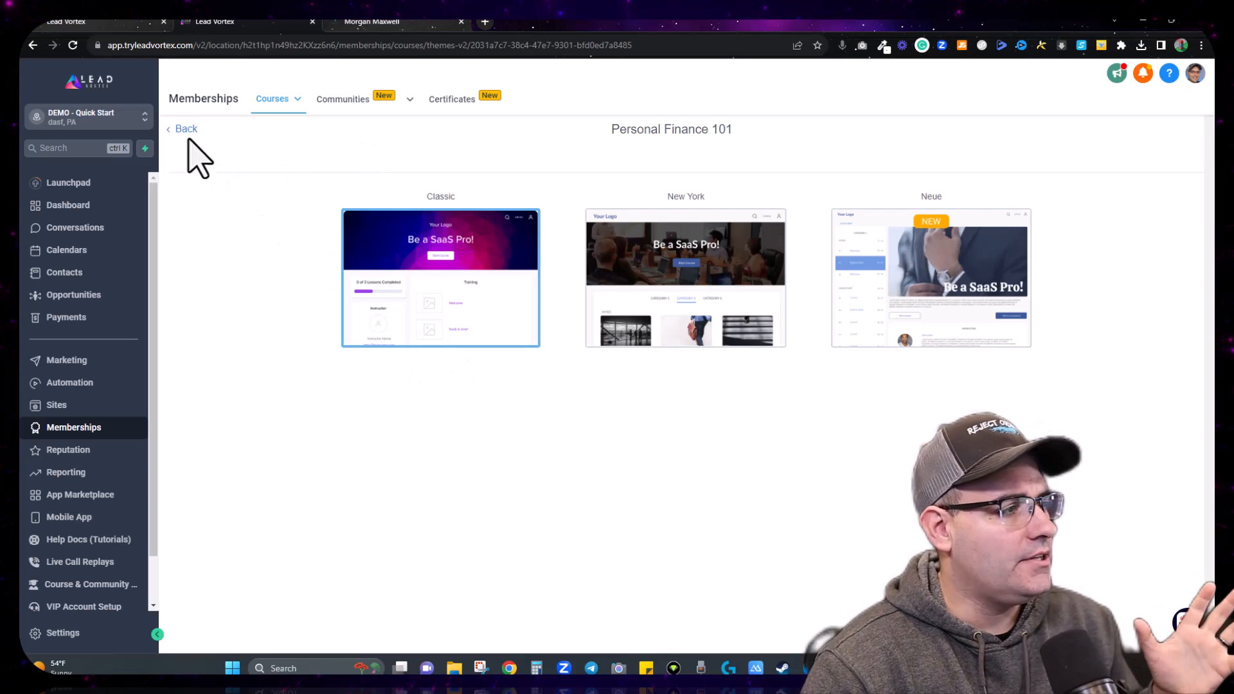
click(185, 129)
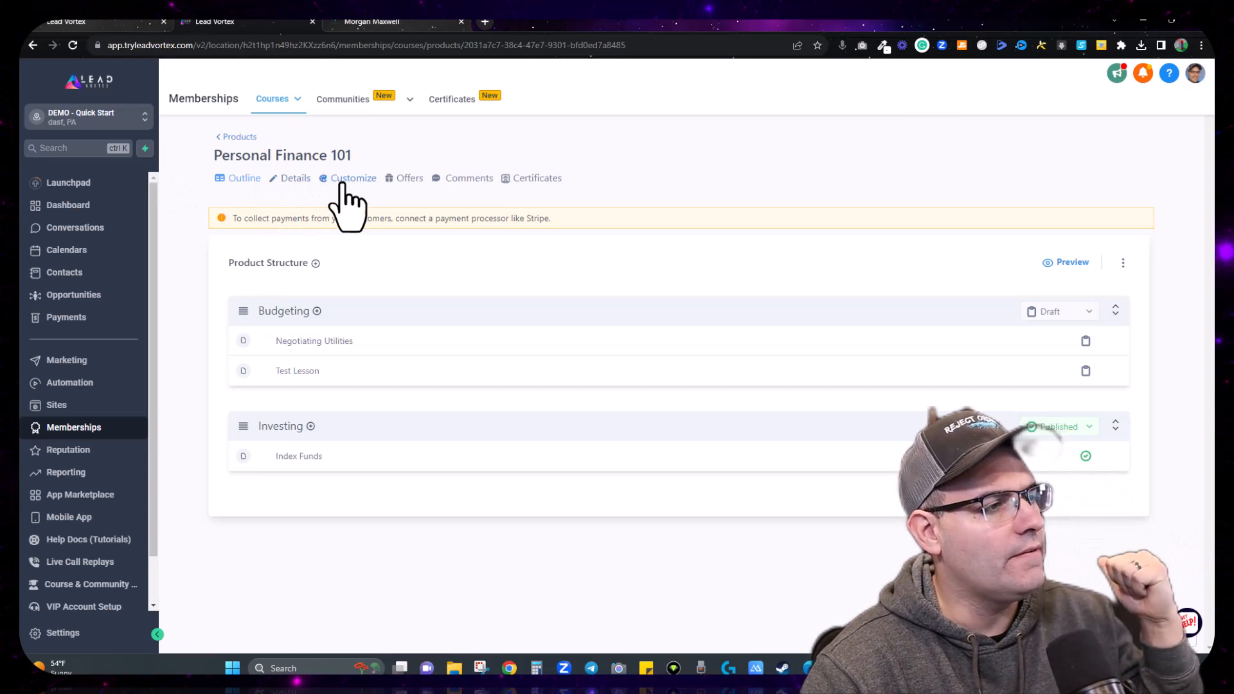
Step: Open the Budgeting module and write a description about budgeting basics
click(284, 311)
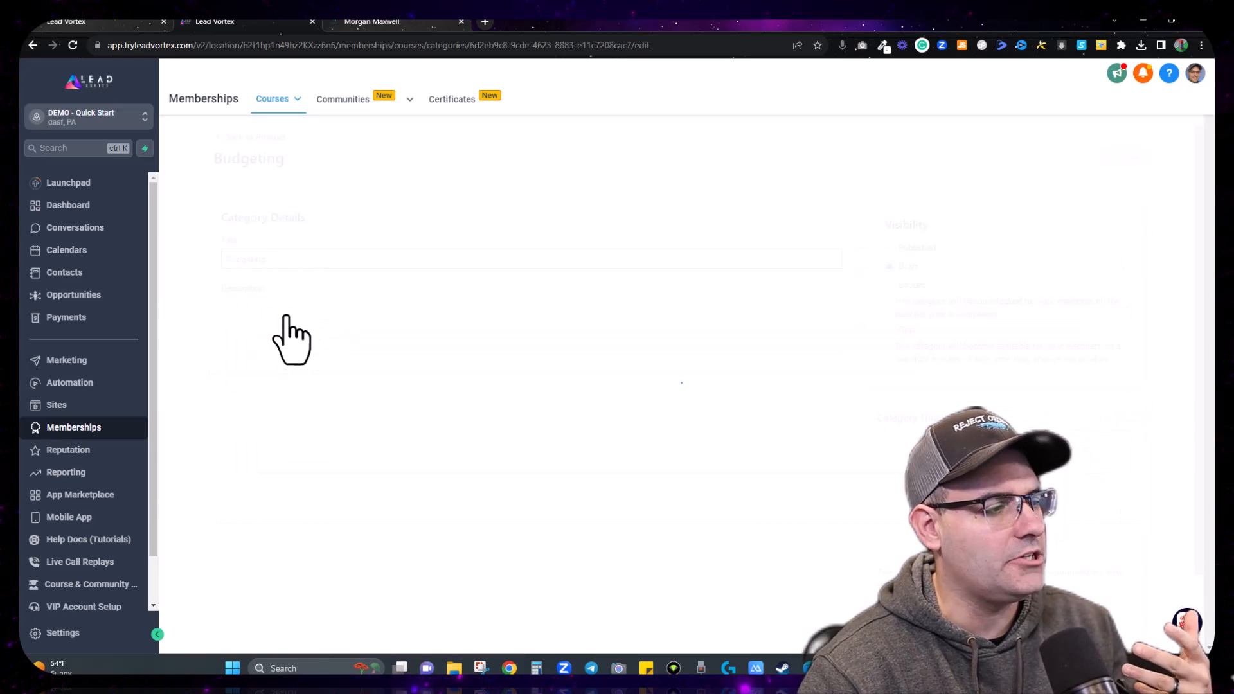
click(296, 317)
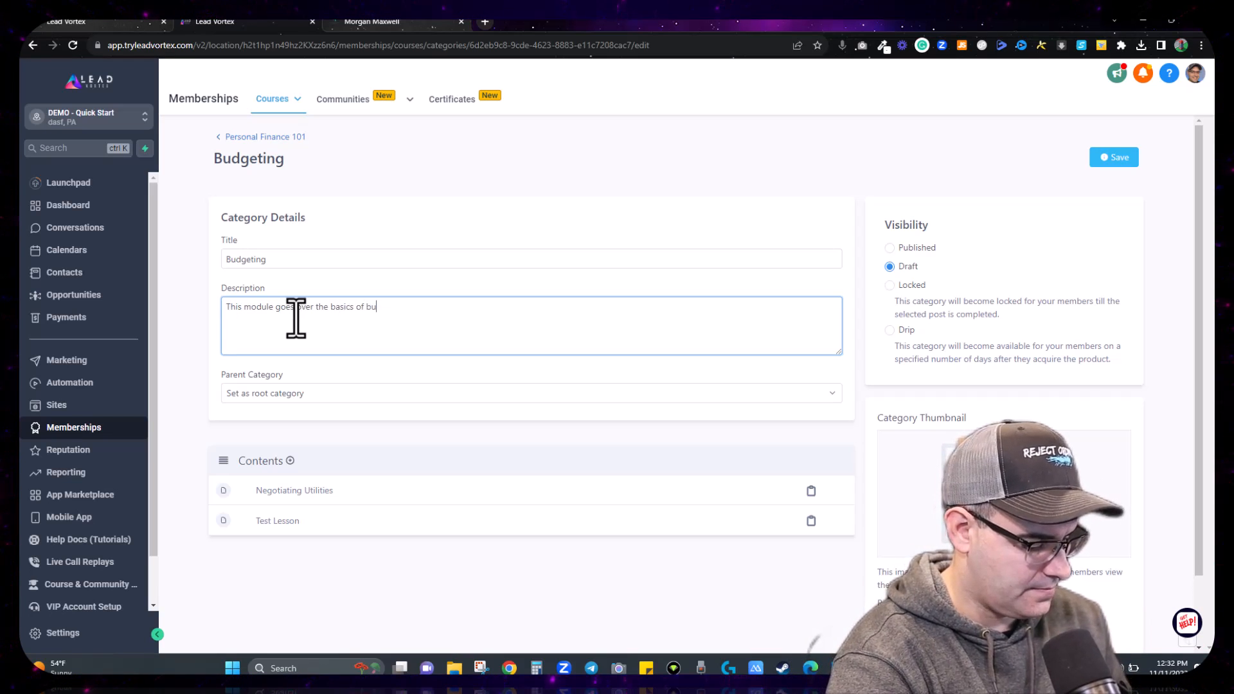
click(365, 374)
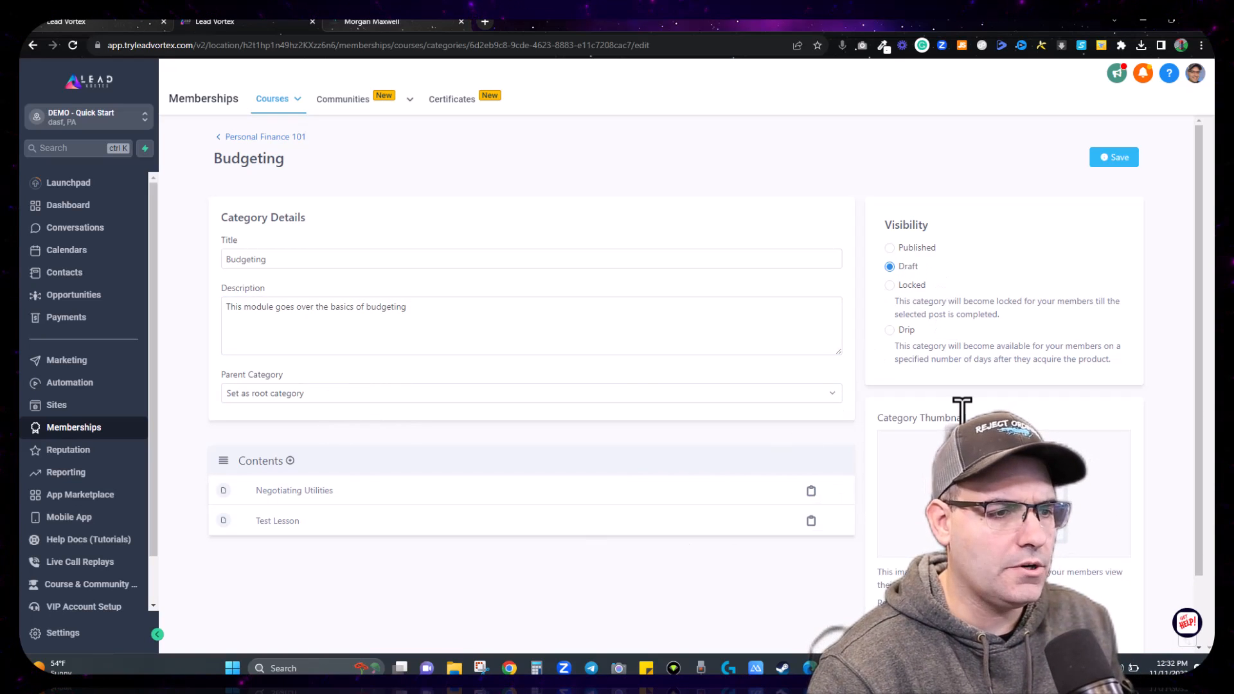
scroll(929, 504, down, 1)
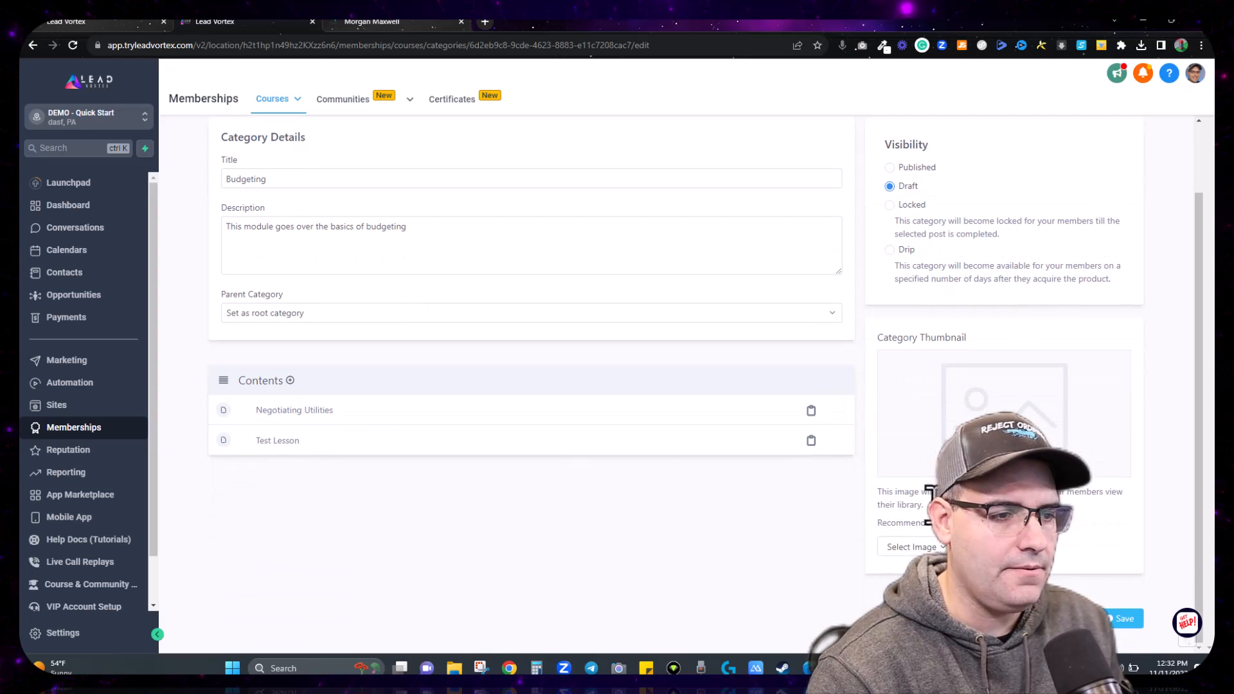
Step: Upload the Budgeting 101 thumbnail, save the module, and return to the Personal Finance 101 outline
click(892, 572)
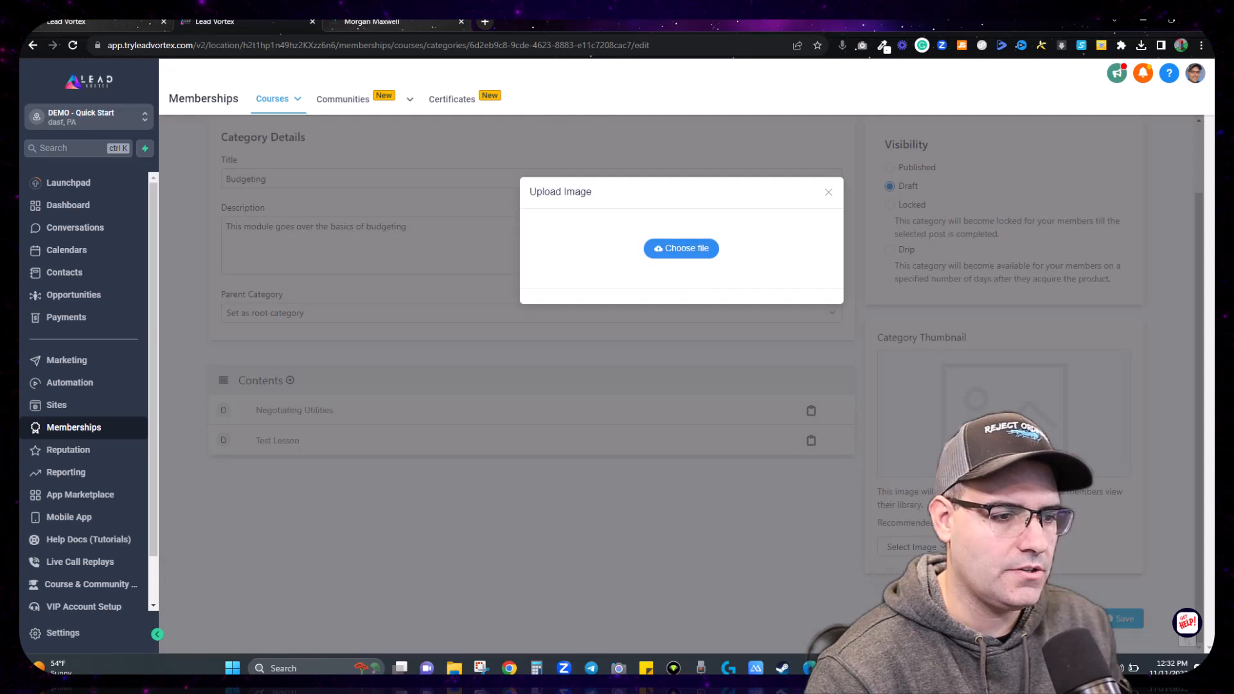
click(682, 248)
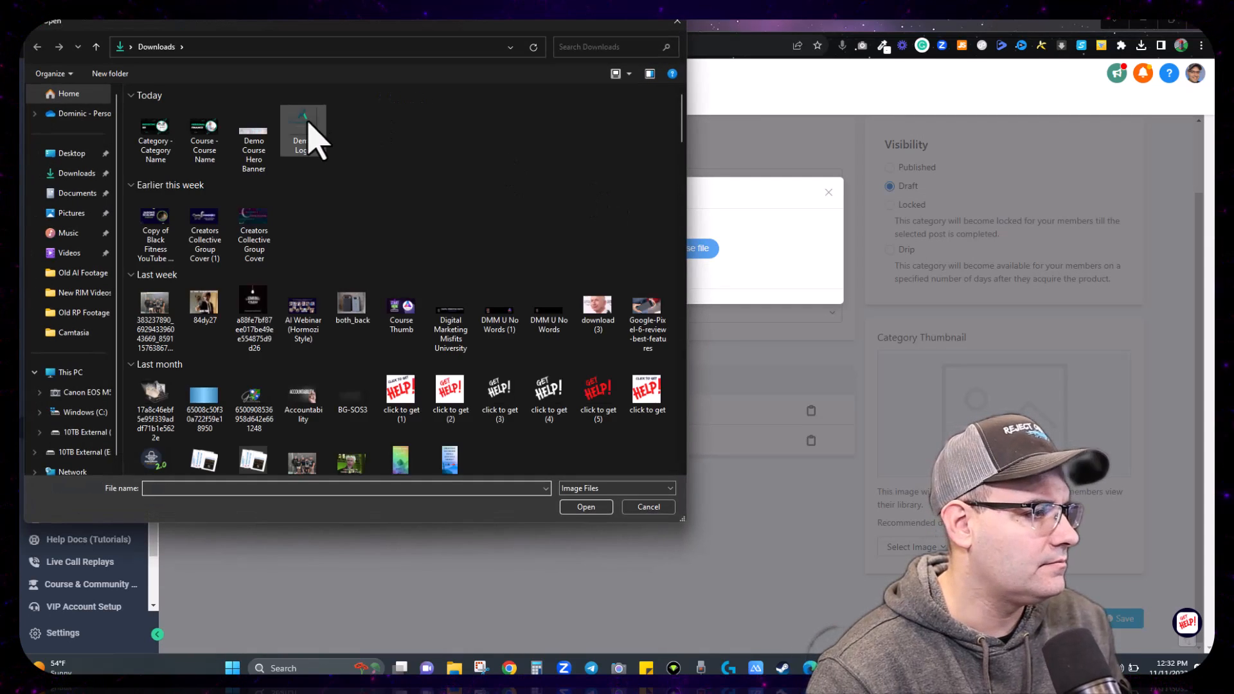
double_click(155, 140)
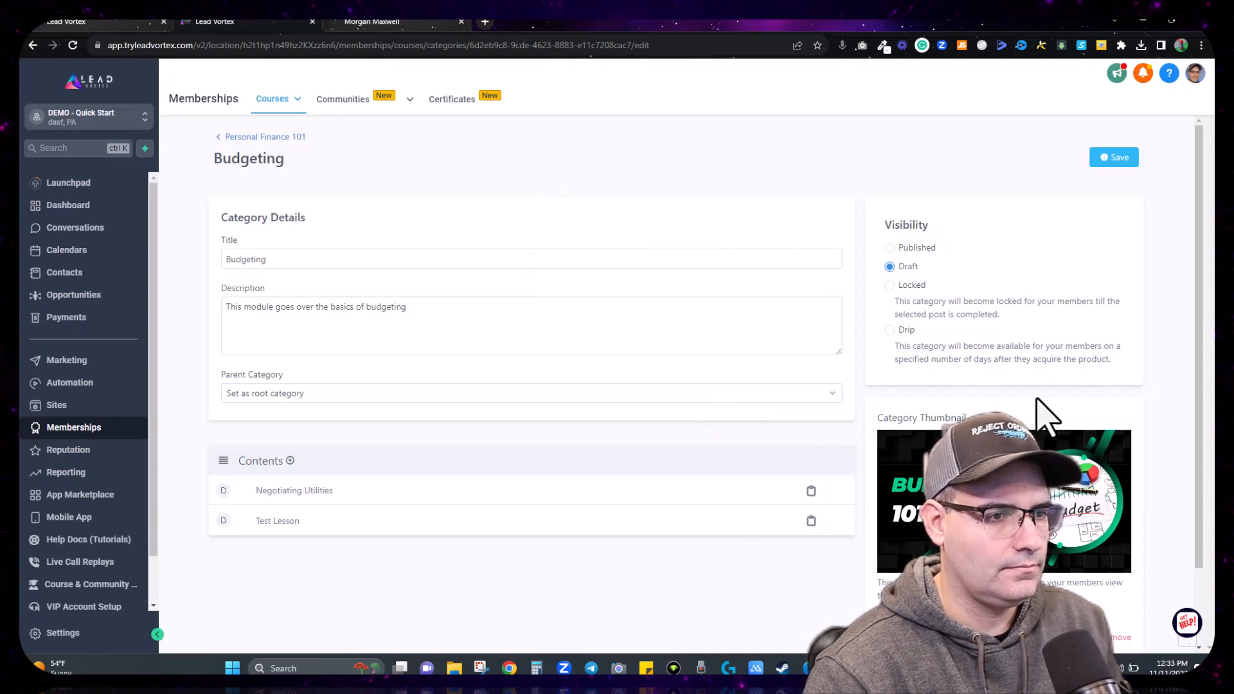
scroll(897, 295, down, 2)
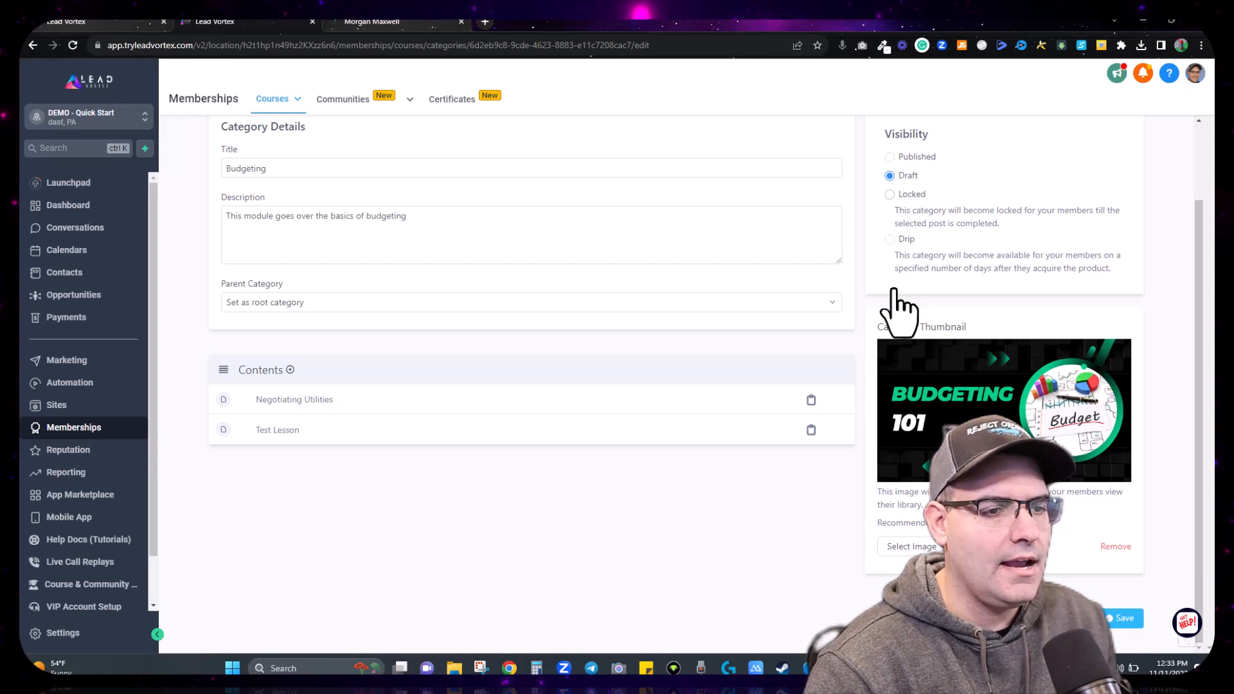
scroll(900, 270, up, 2)
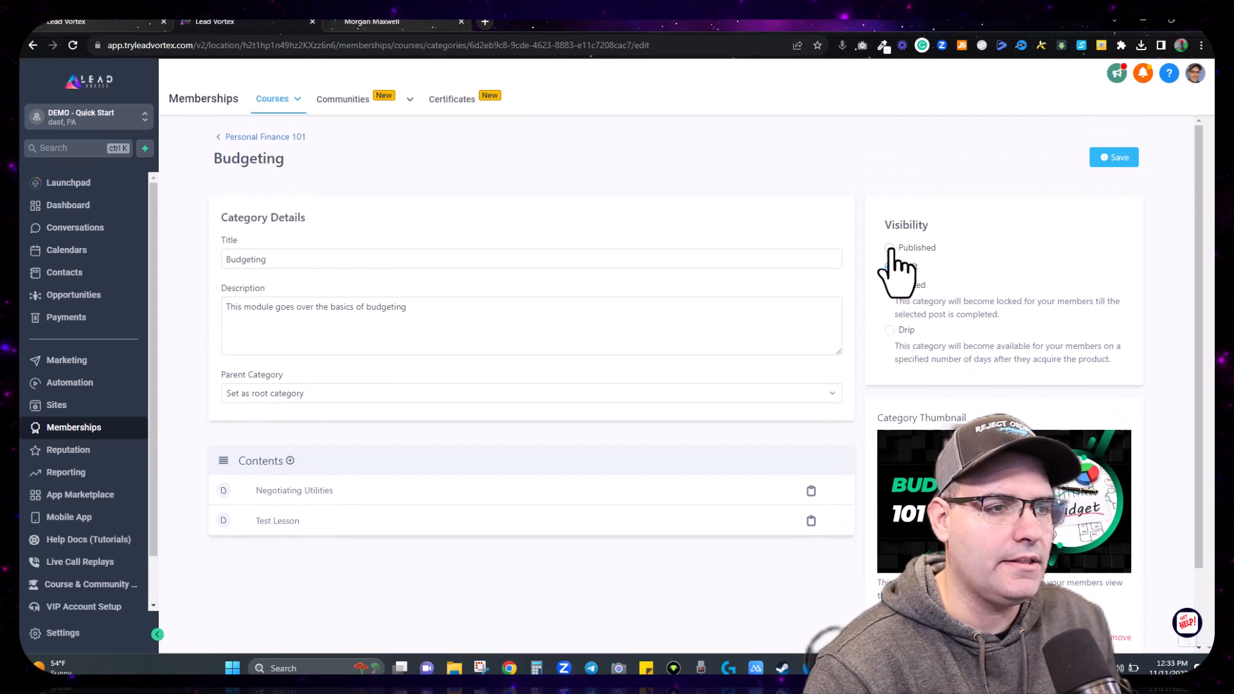
click(1101, 162)
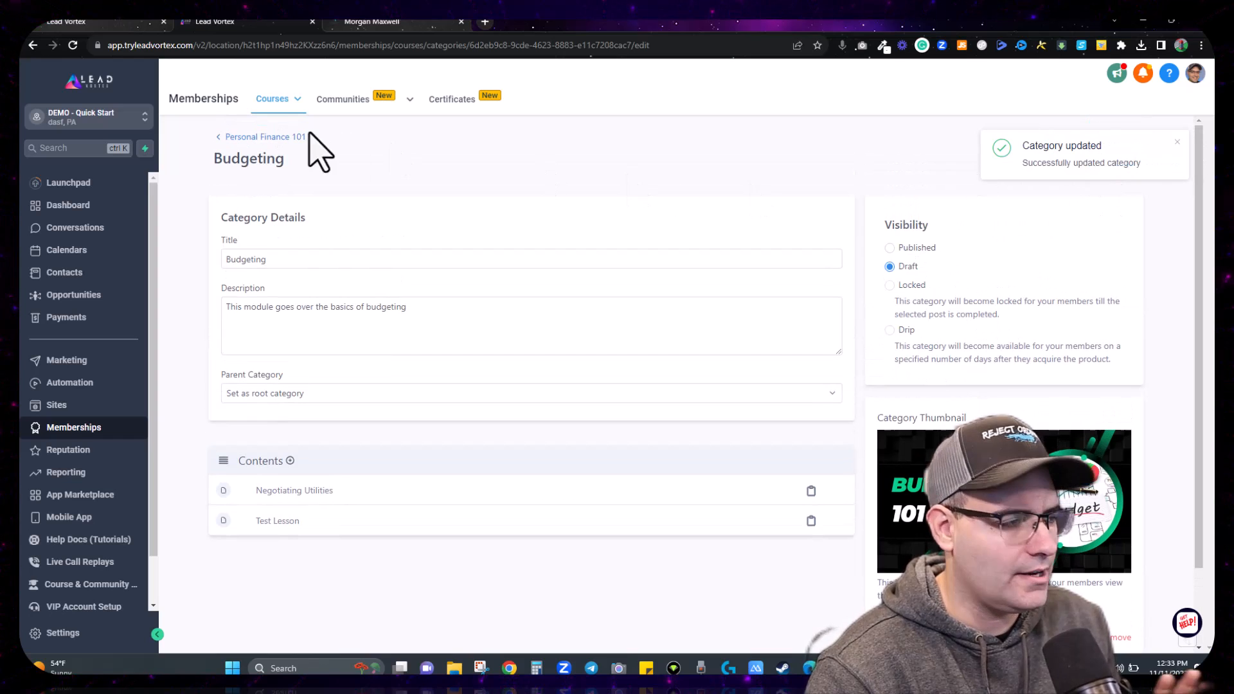
click(283, 137)
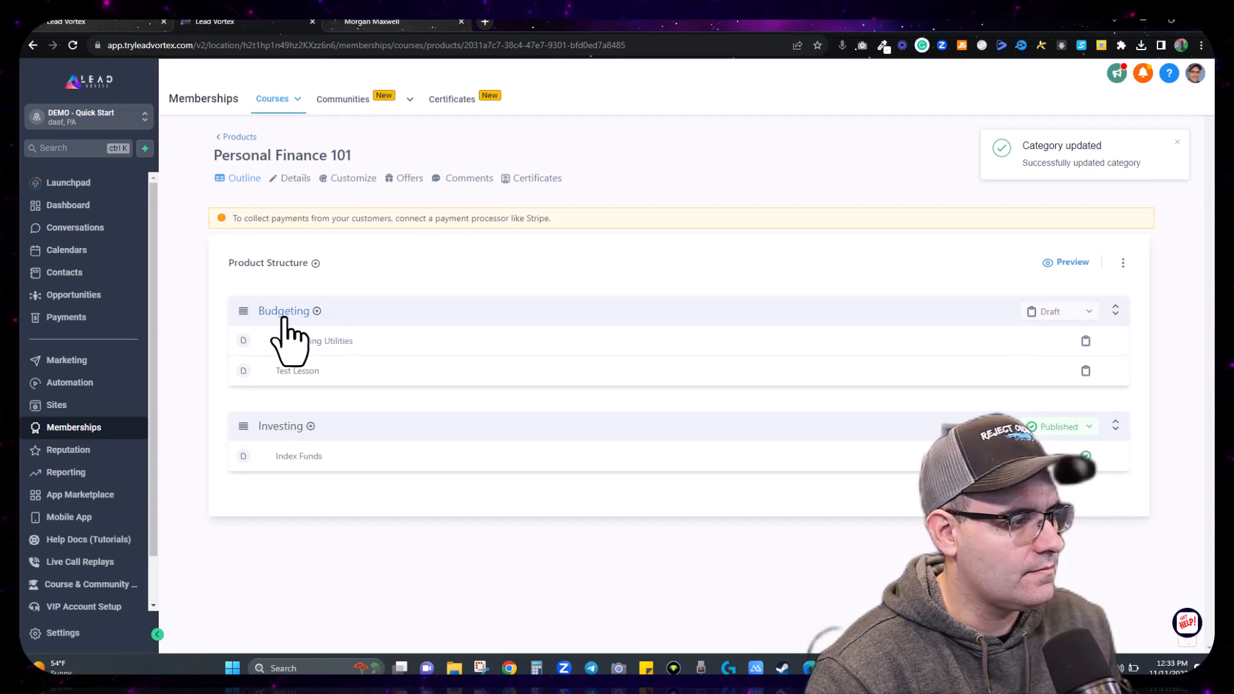
Step: Look over the Investing and Budgeting module details, returning to the course outline each time
click(288, 428)
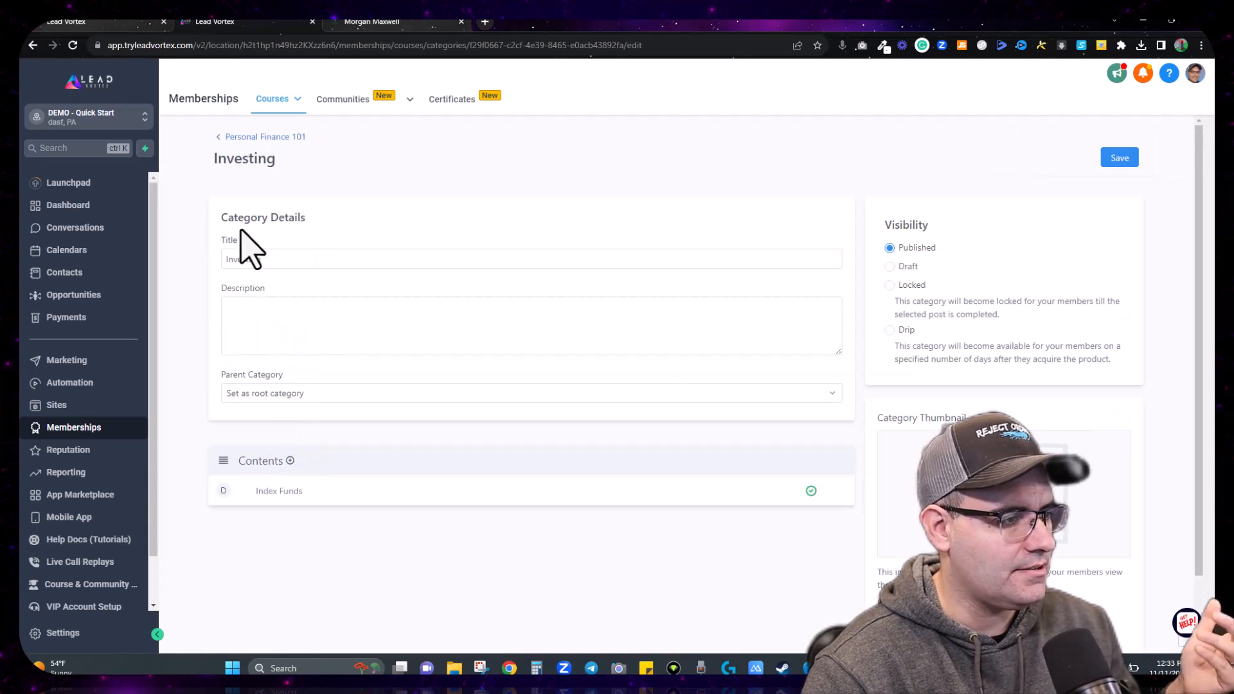
scroll(836, 505, down, 2)
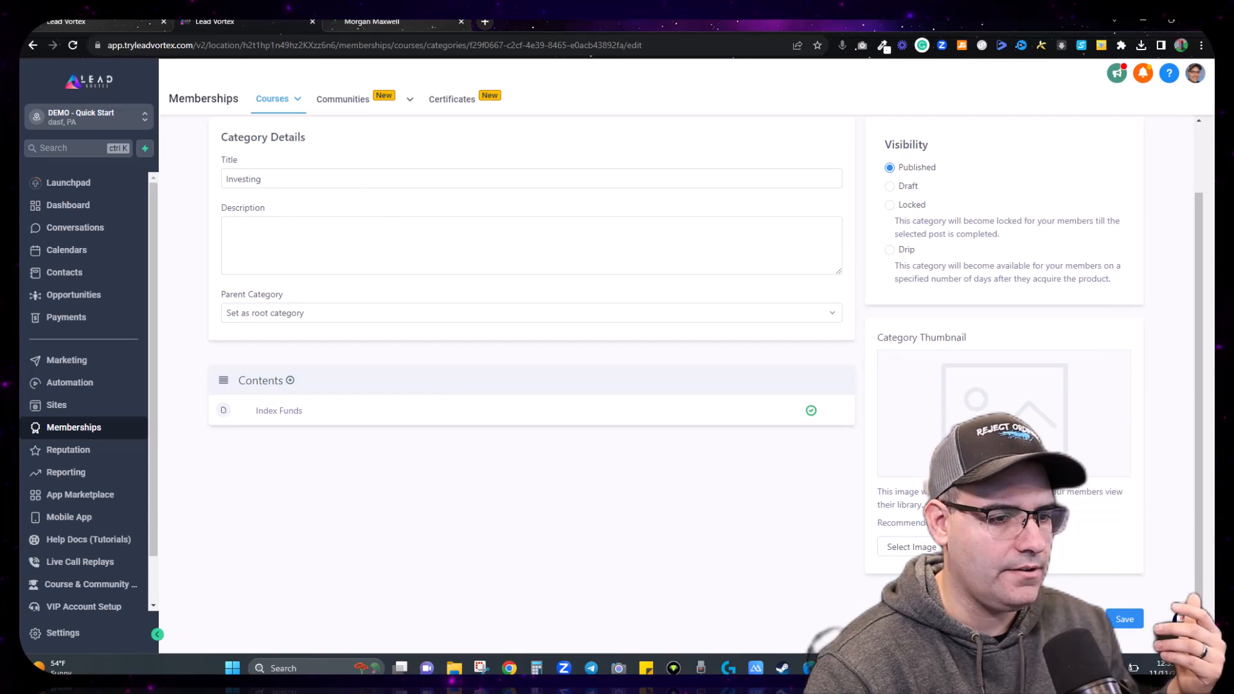
scroll(375, 231, up, 2)
click(223, 136)
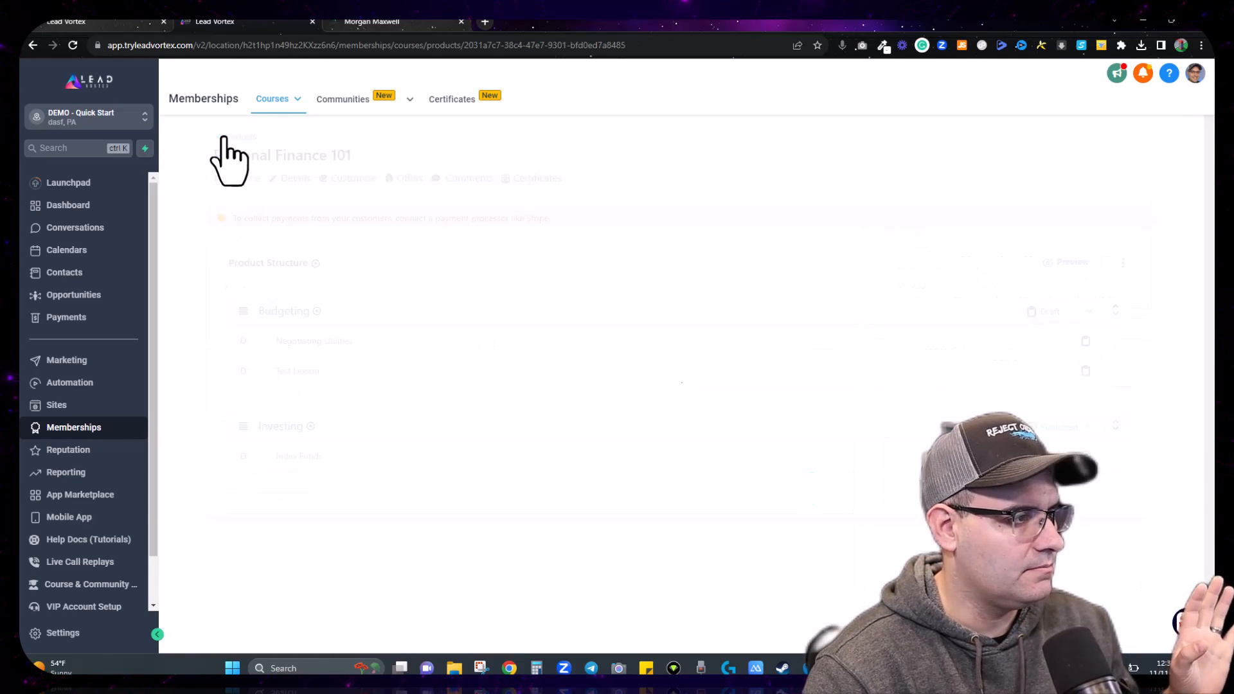
click(269, 313)
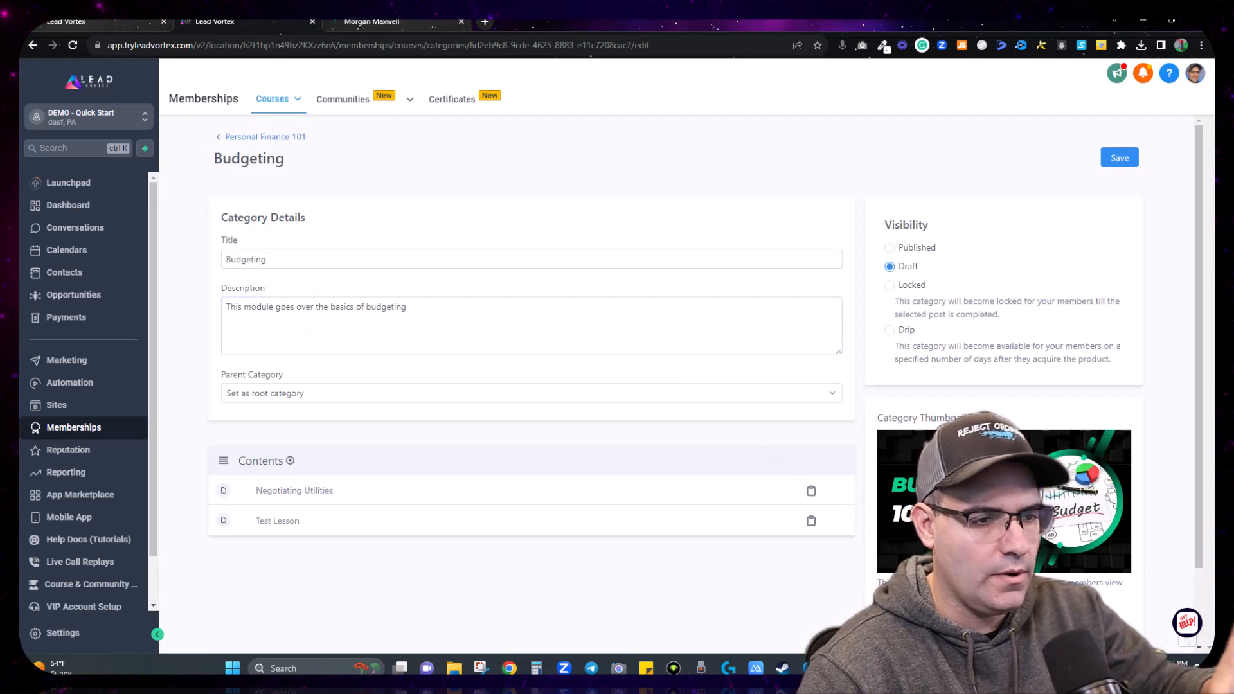
scroll(821, 413, down, 1)
scroll(821, 413, up, 1)
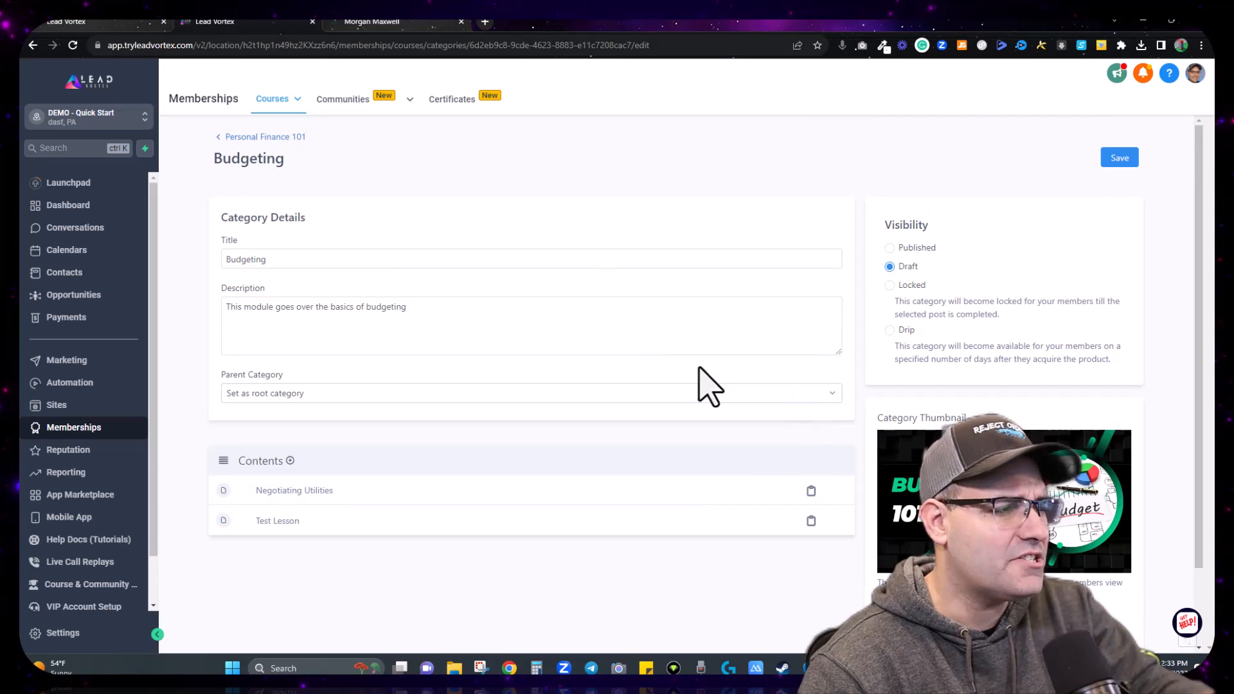
click(275, 138)
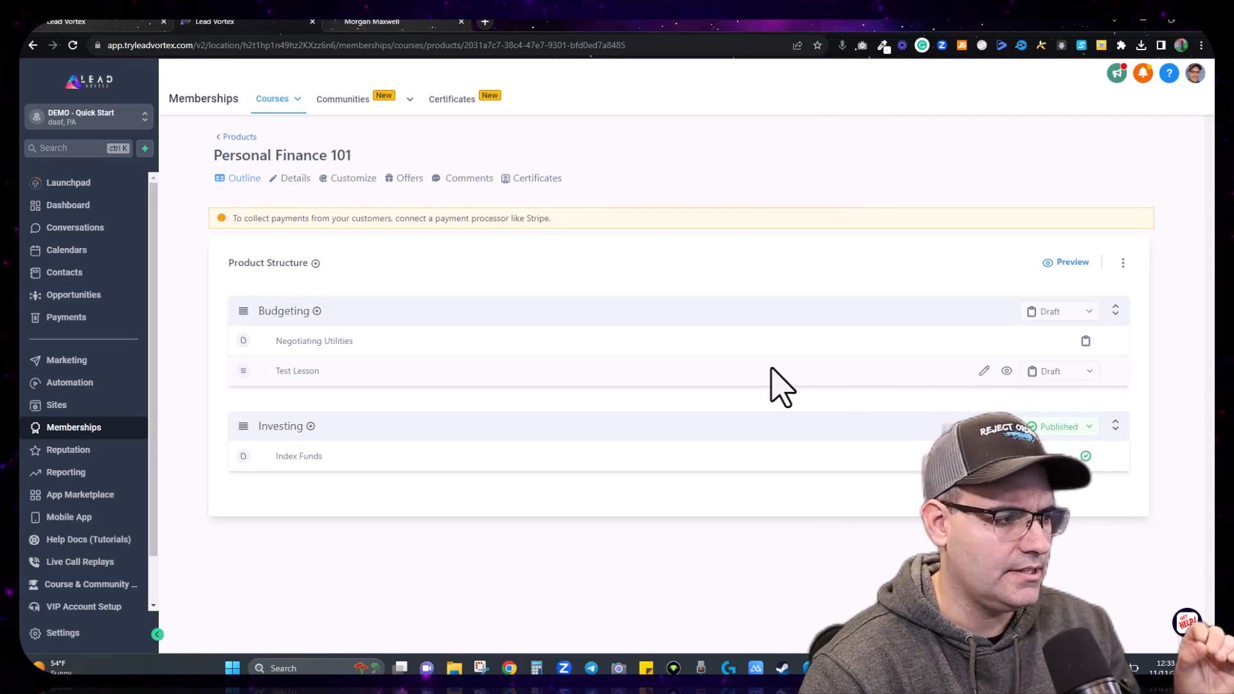
Step: Delete Test Lesson from the Budgeting module, then open the Negotiating Utilities lesson
click(1089, 373)
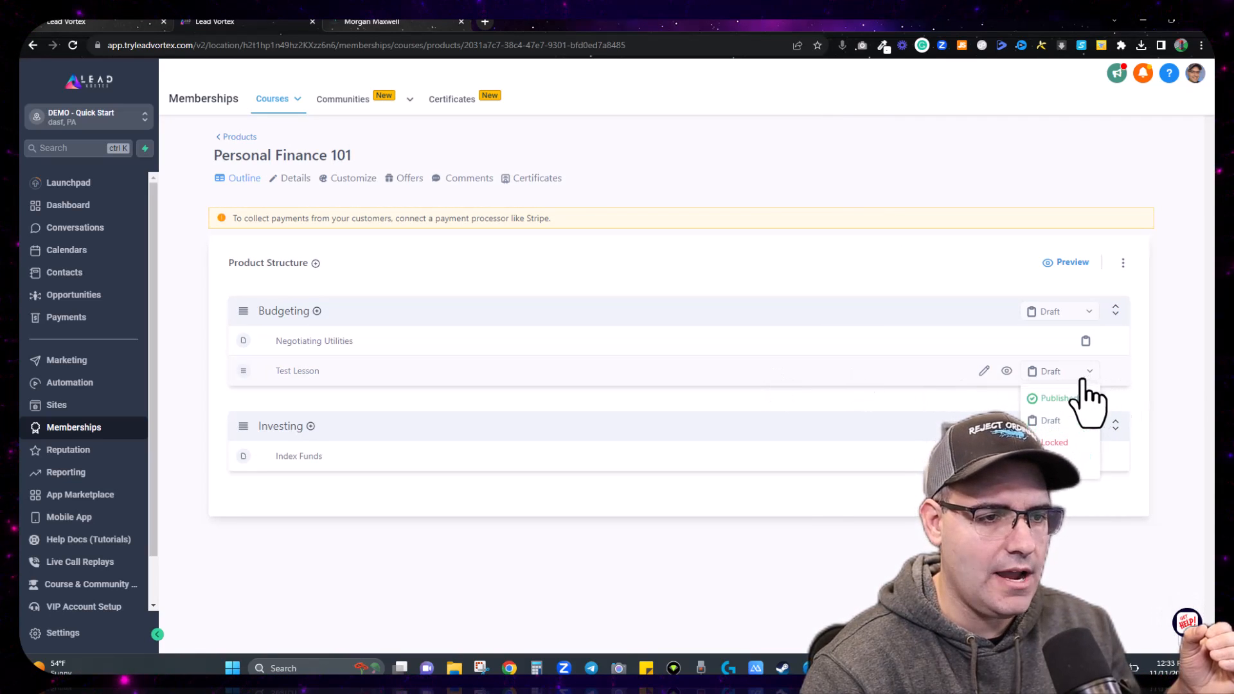
click(1060, 464)
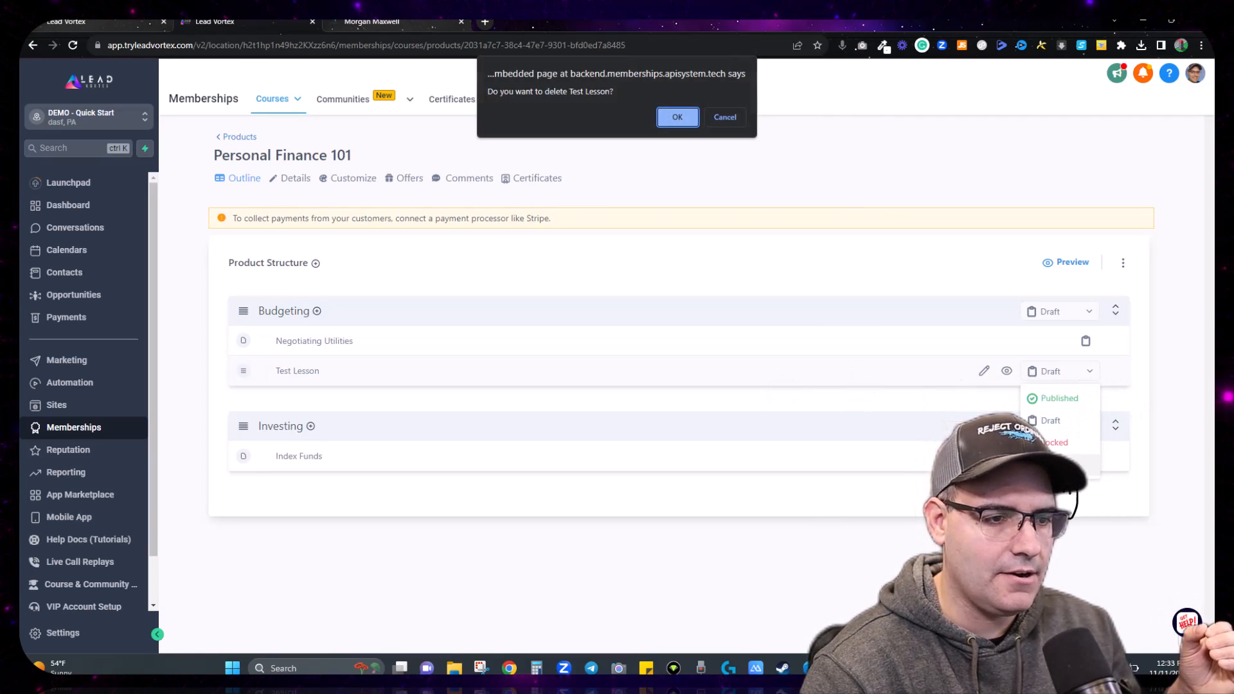
click(679, 119)
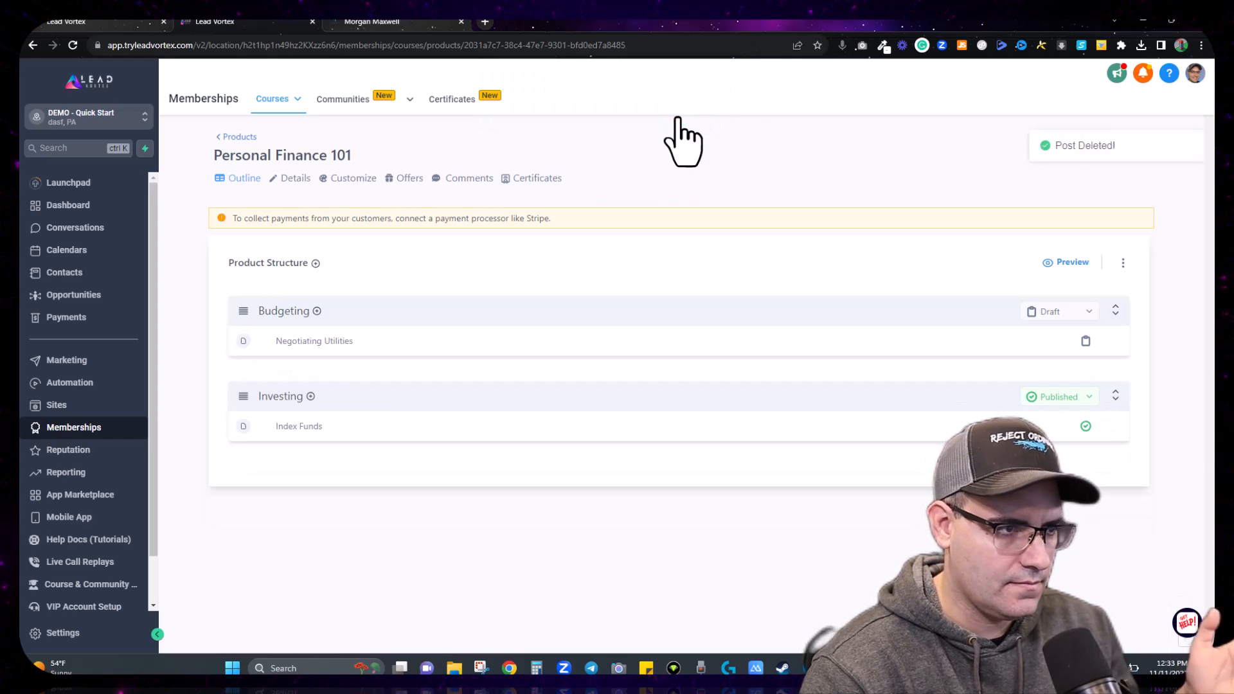
click(319, 343)
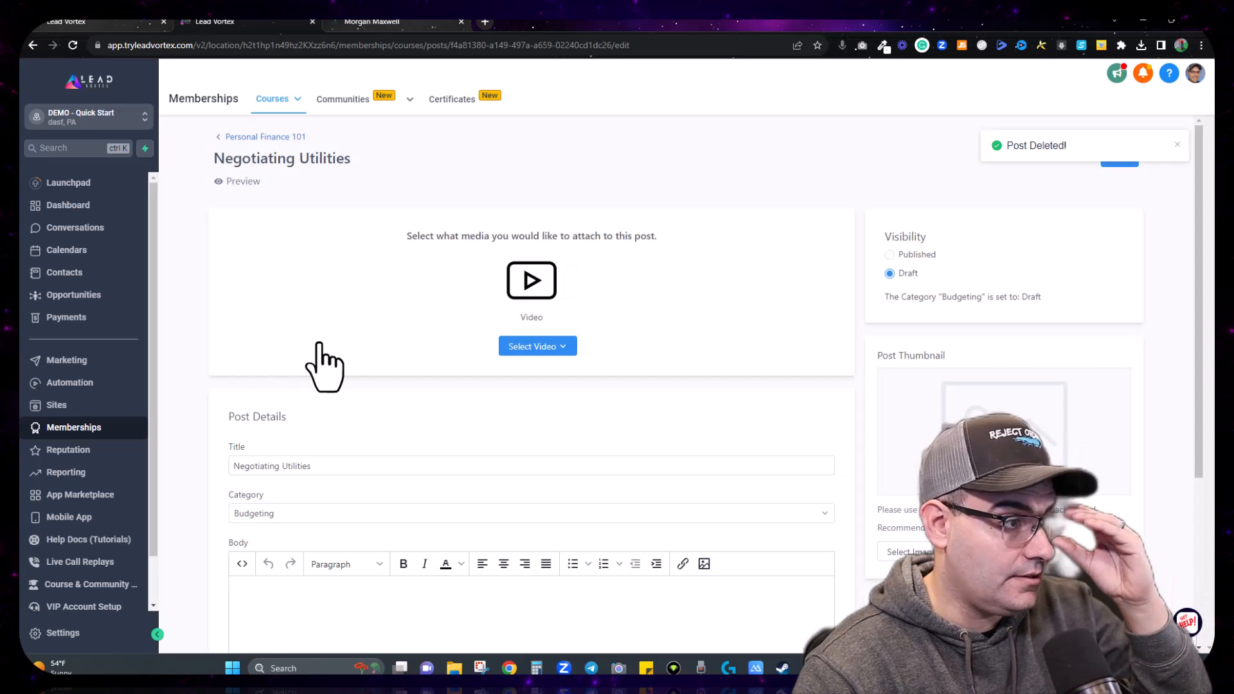
Step: Upload the 'Negotiating Utilities' image file as the lesson's post thumbnail
scroll(385, 468, down, 2)
scroll(395, 455, up, 2)
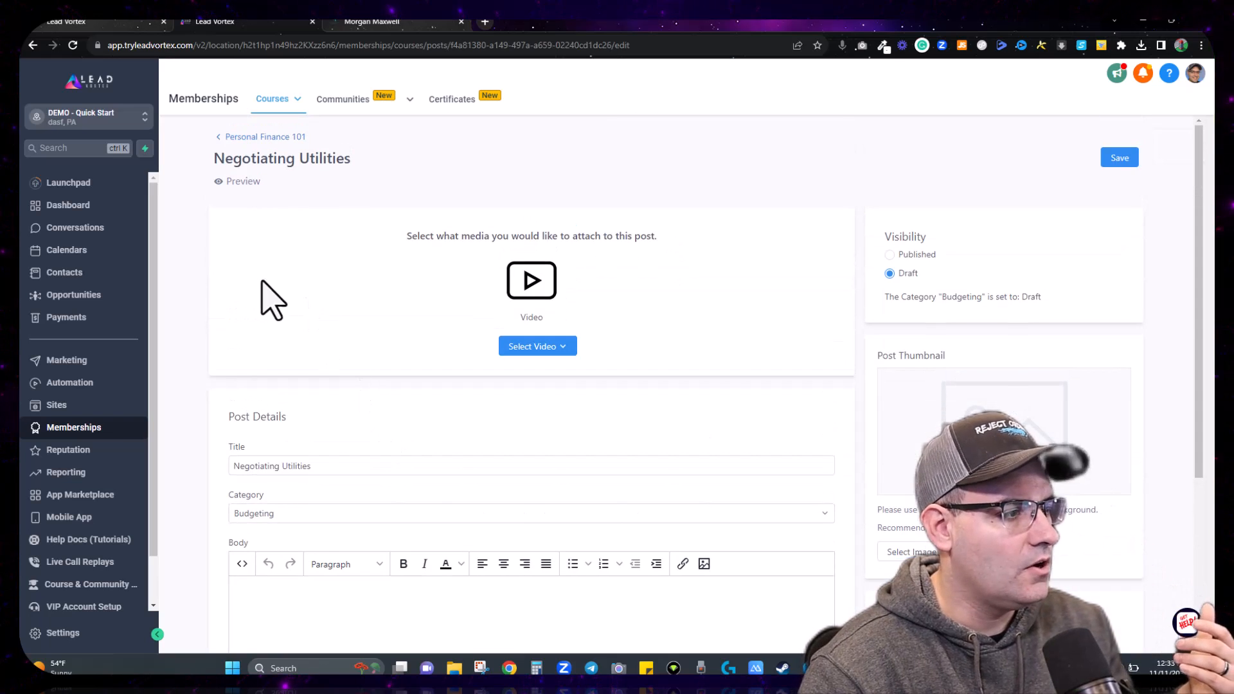
scroll(309, 438, down, 1)
scroll(326, 476, down, 3)
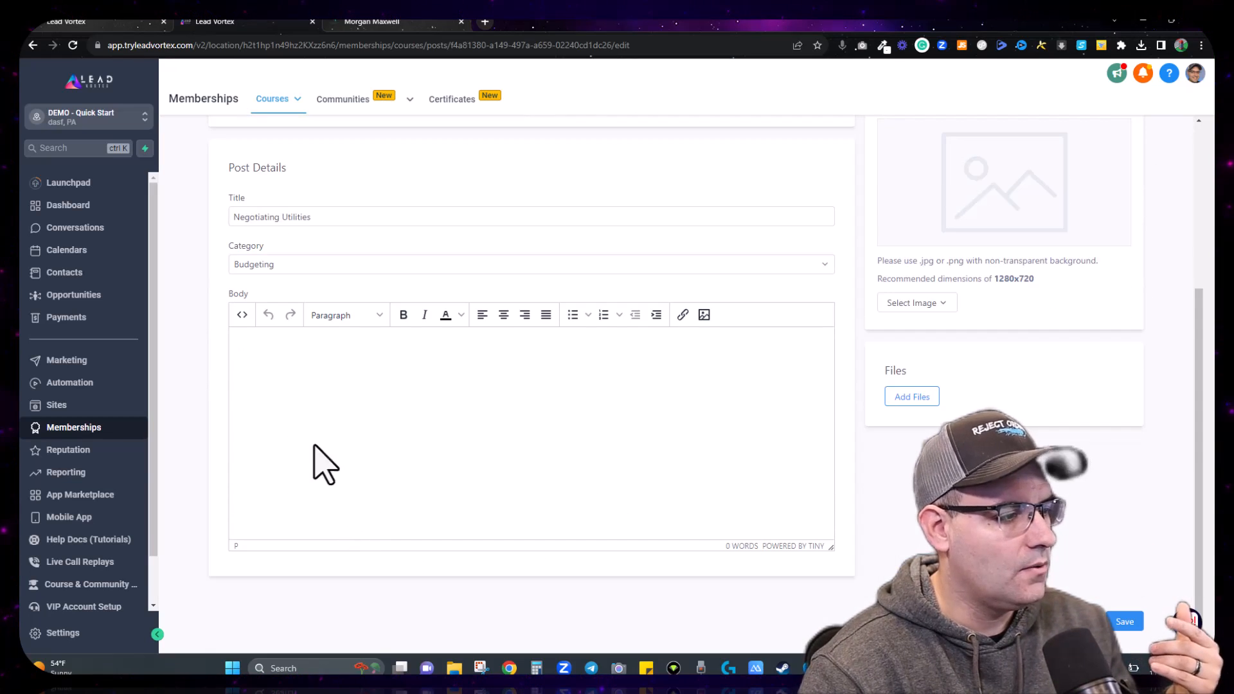
click(918, 304)
scroll(1003, 318, up, 3)
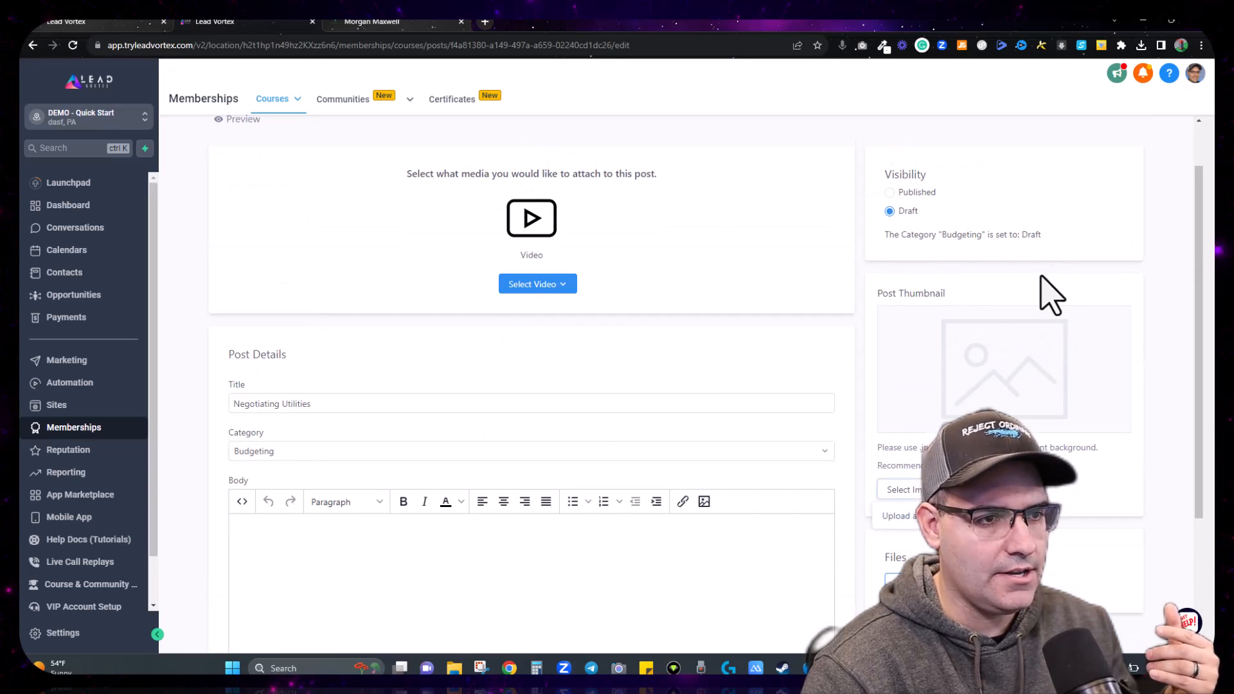
click(897, 515)
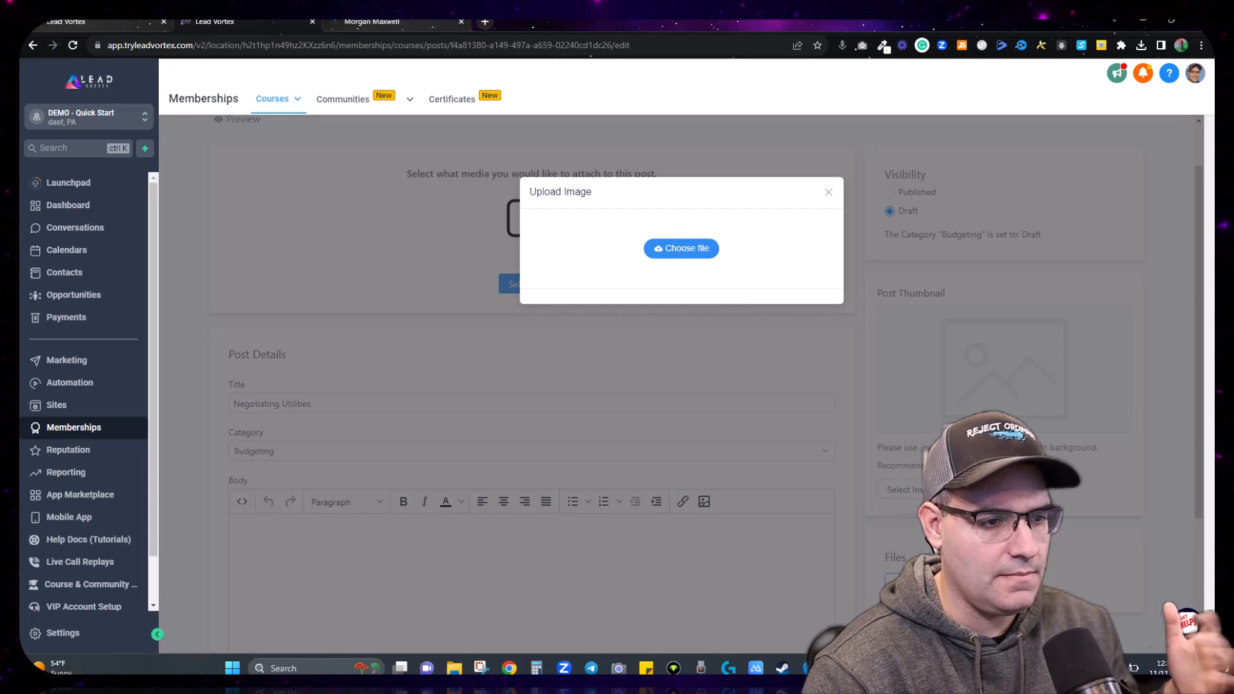
click(687, 252)
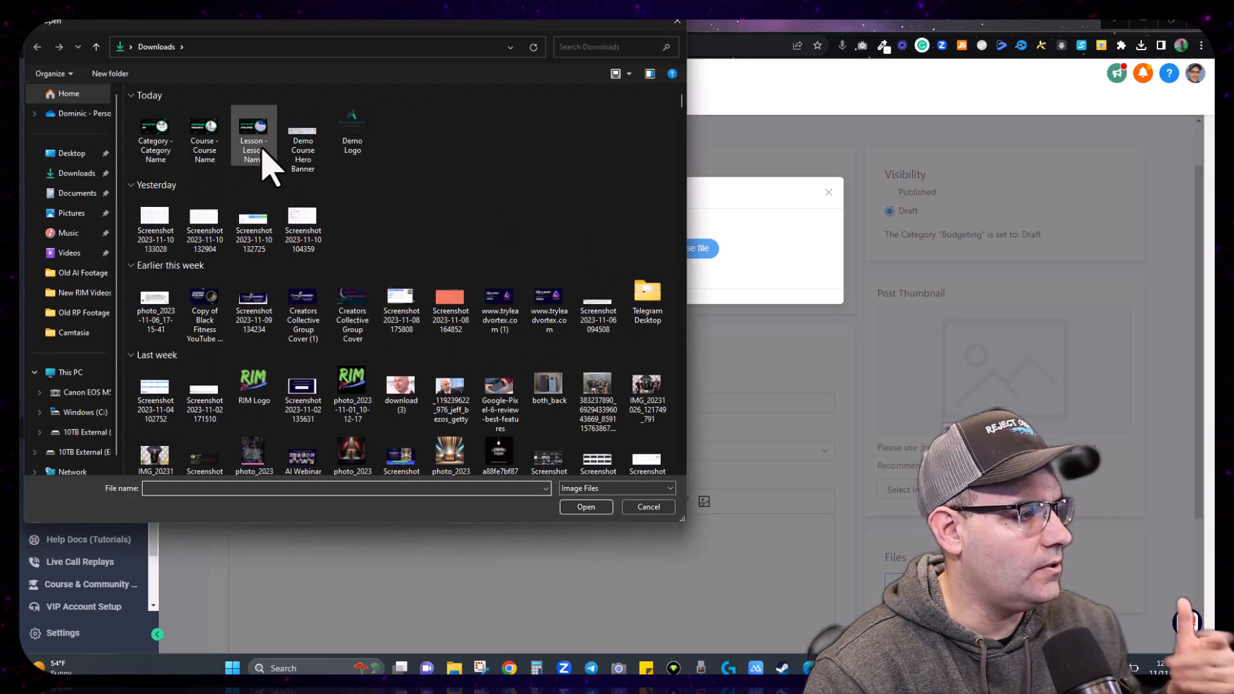
double_click(263, 153)
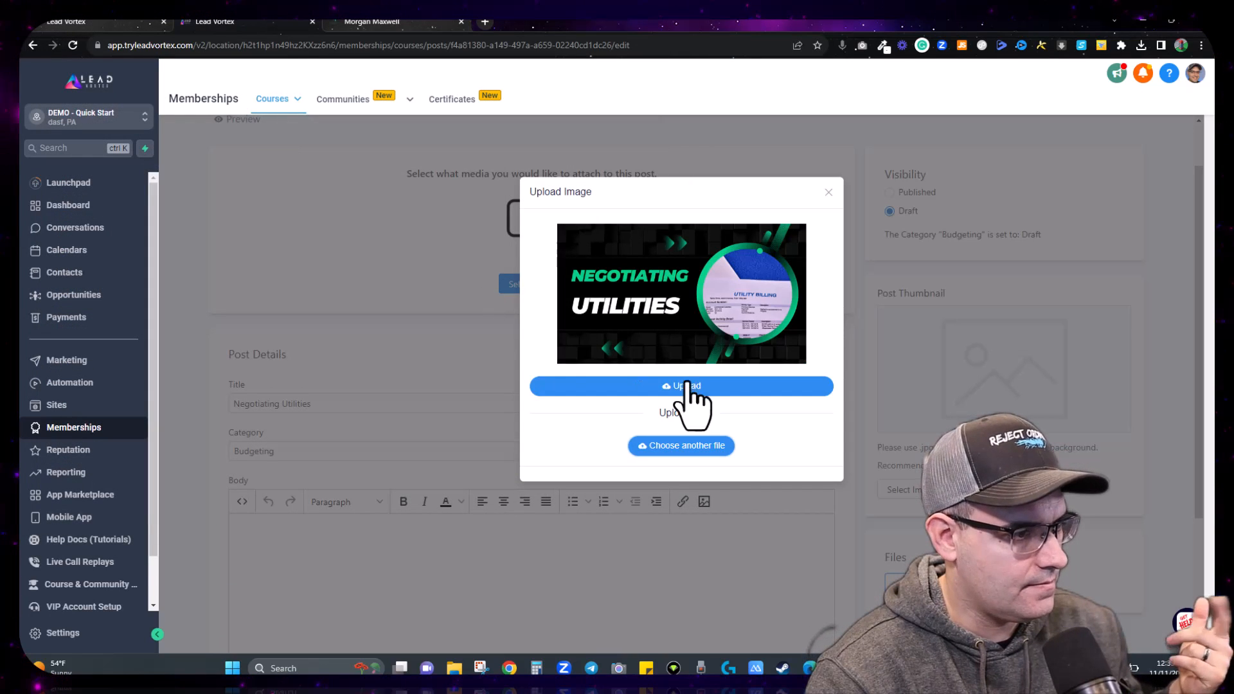
click(688, 387)
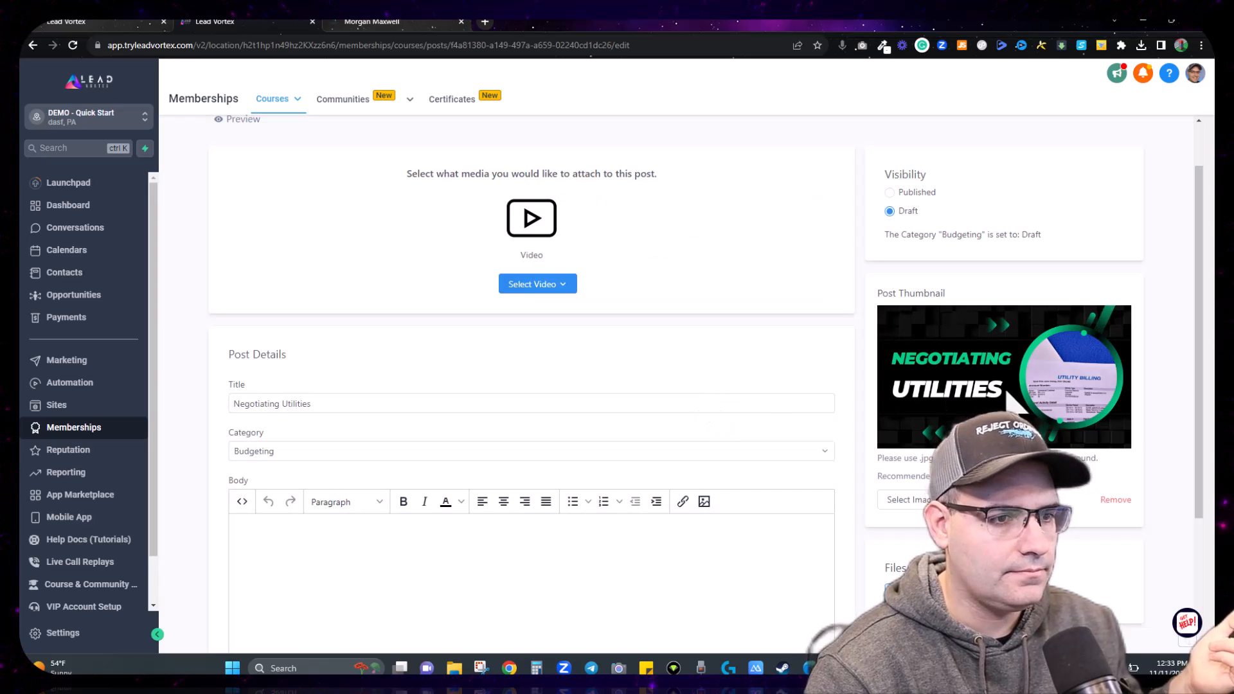
scroll(418, 559, down, 2)
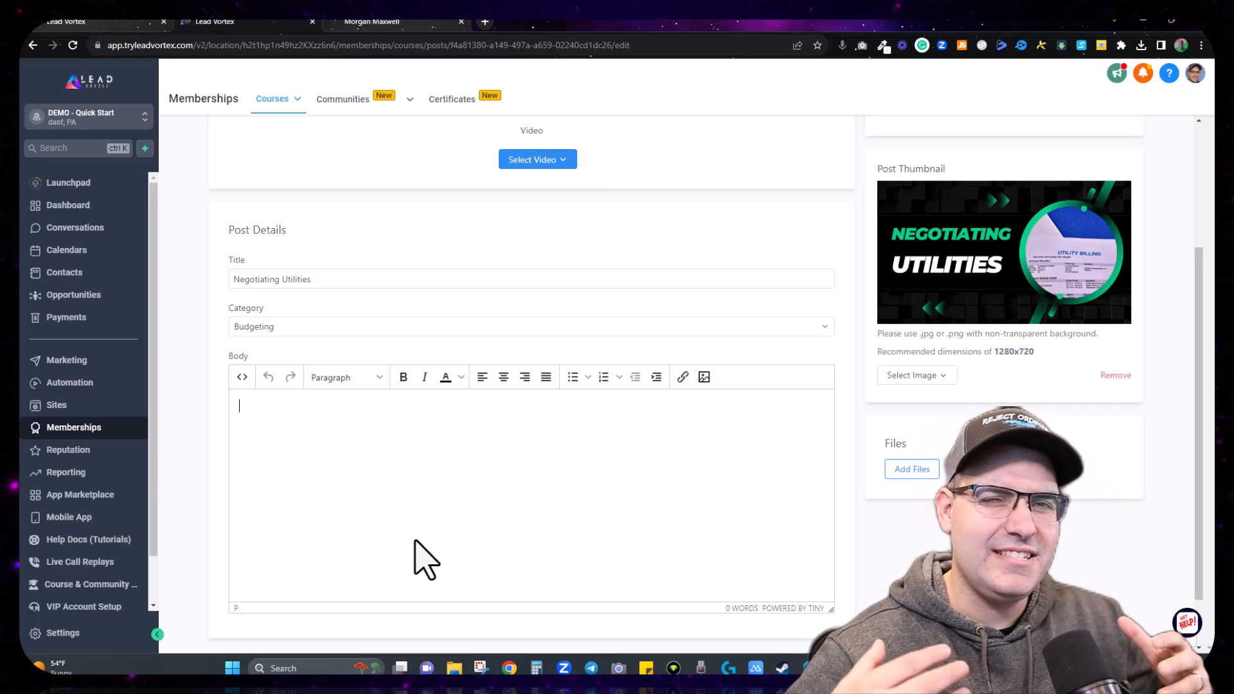
Step: Write the lesson body text about affiliate links, with link #1 and Link #2 lines
click(426, 559)
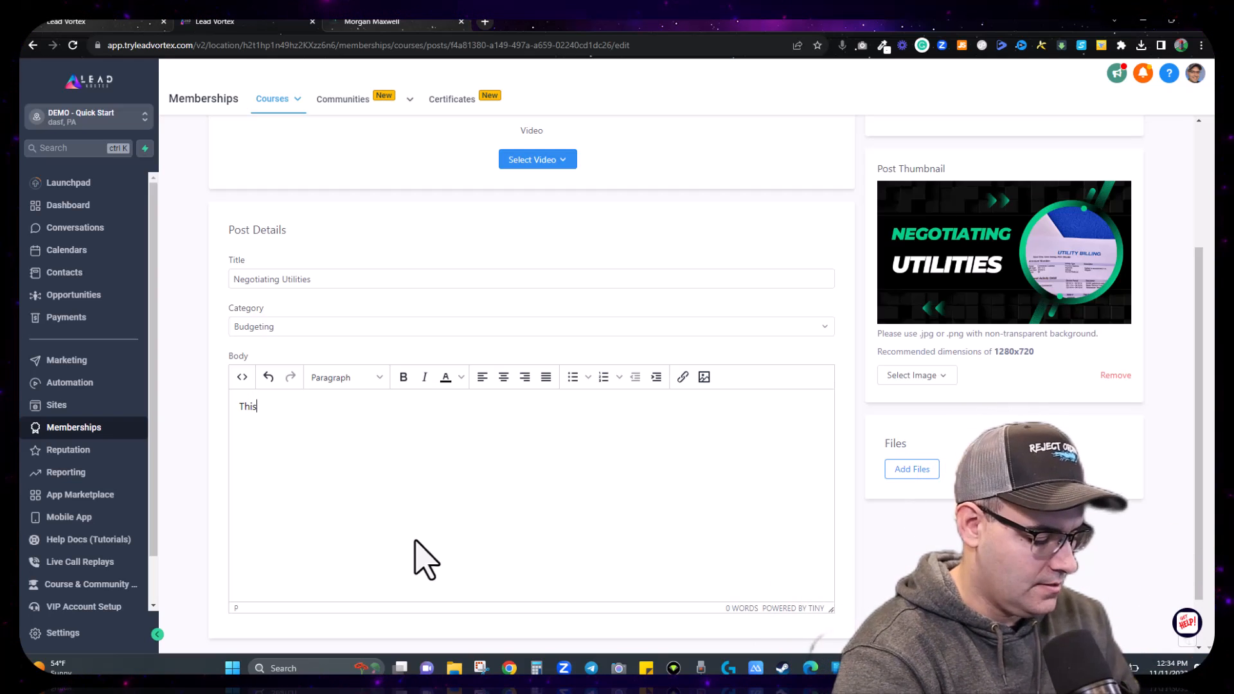
text(is a text supplement to the main course leave a)
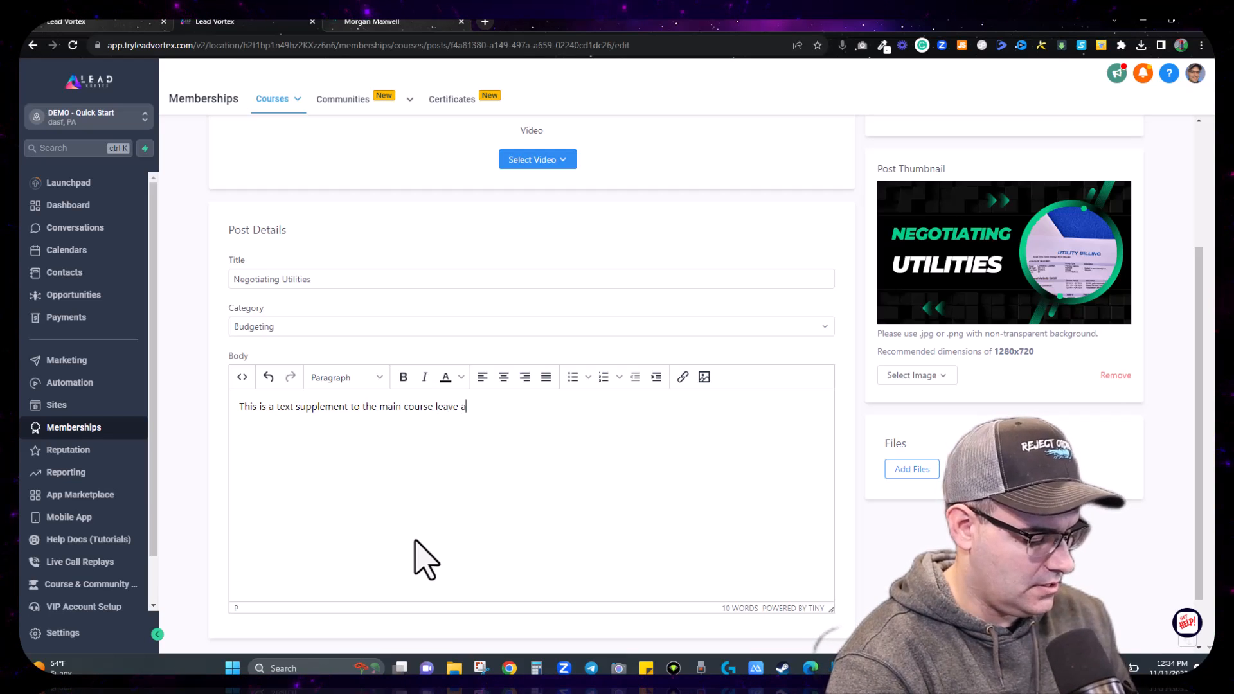
key(BackSpace)
key(BackSpace)
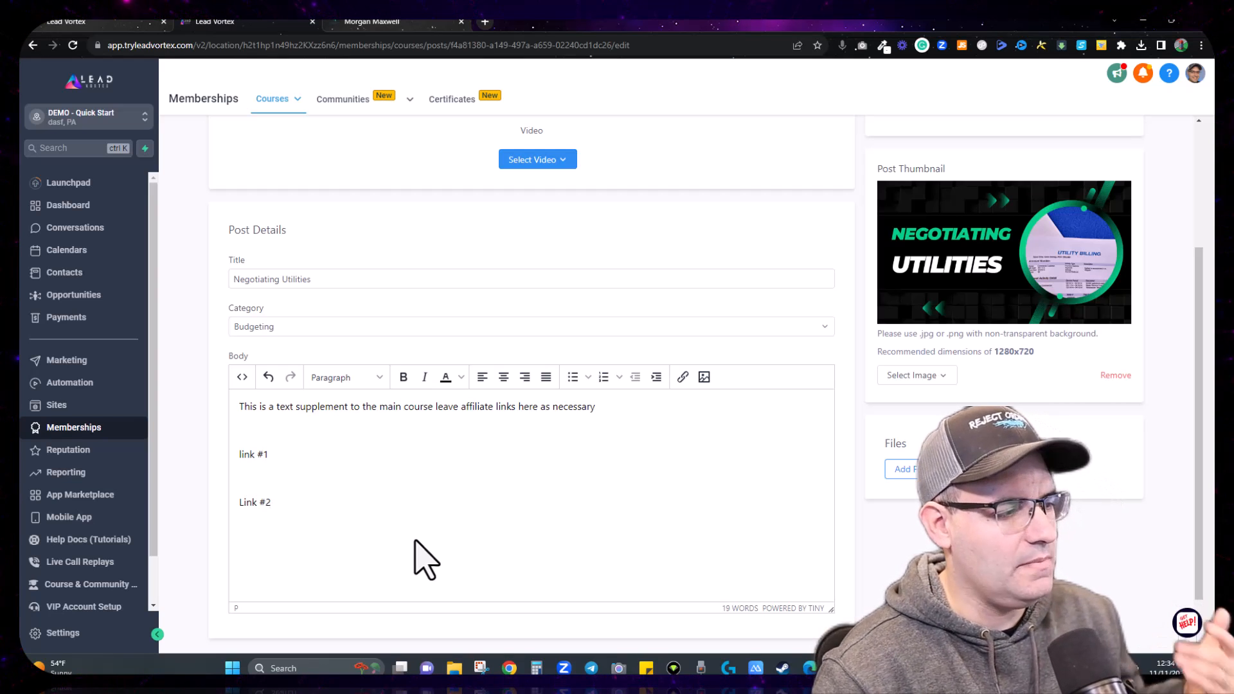
drag(274, 502, 239, 503)
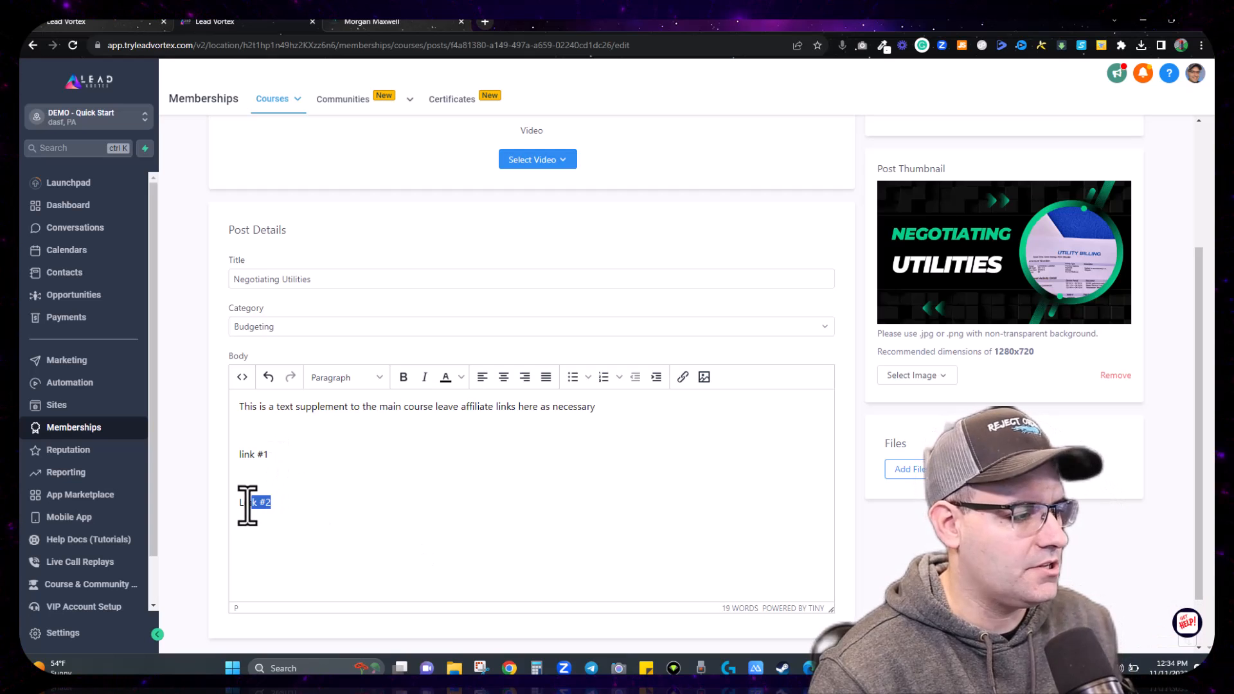
click(682, 377)
text(http)
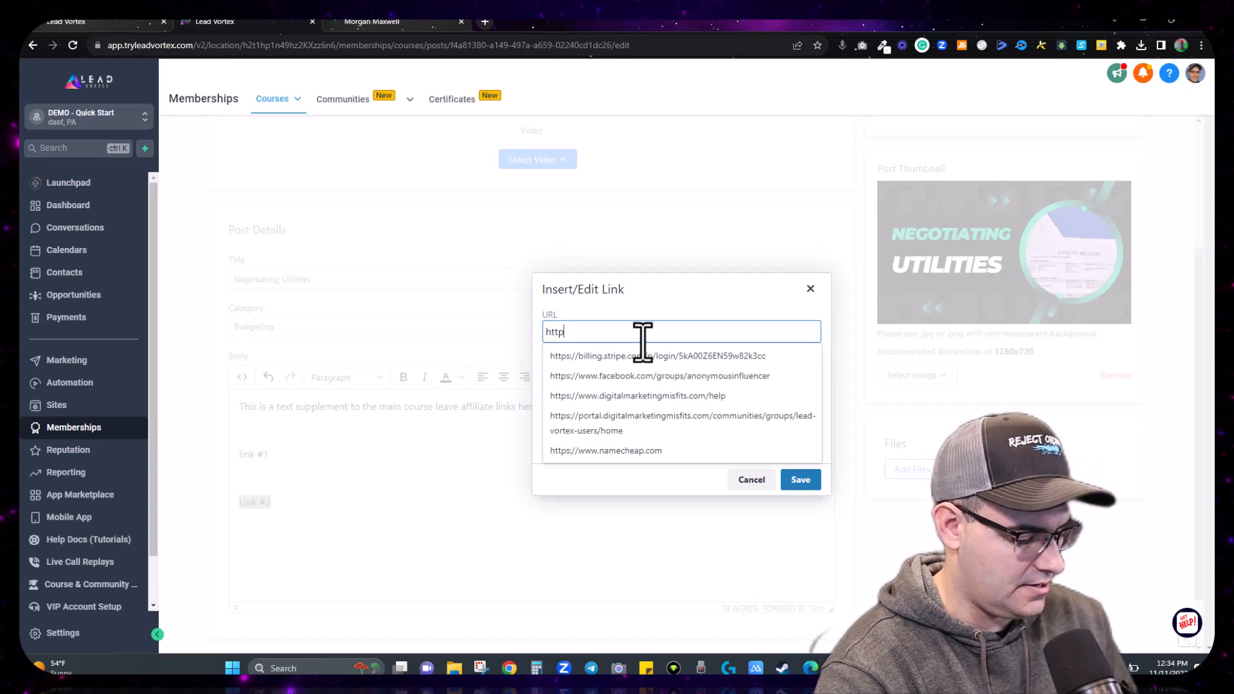
text(s://www.google.com)
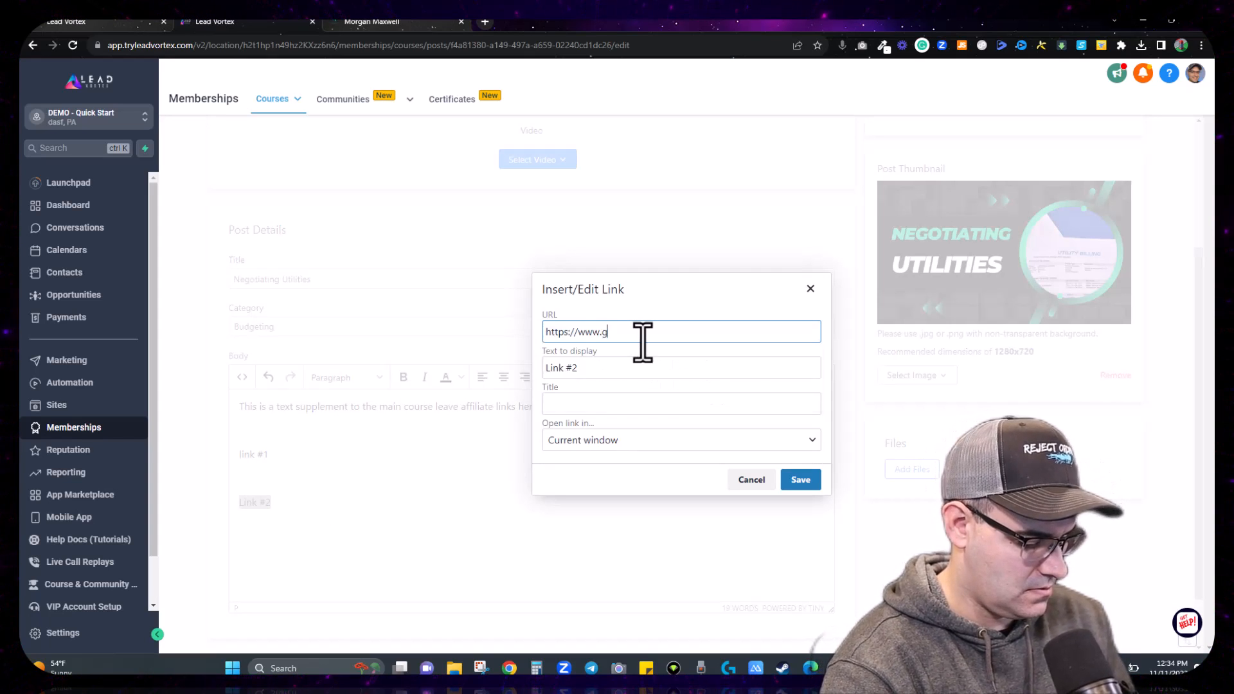
click(800, 480)
drag(284, 459, 248, 474)
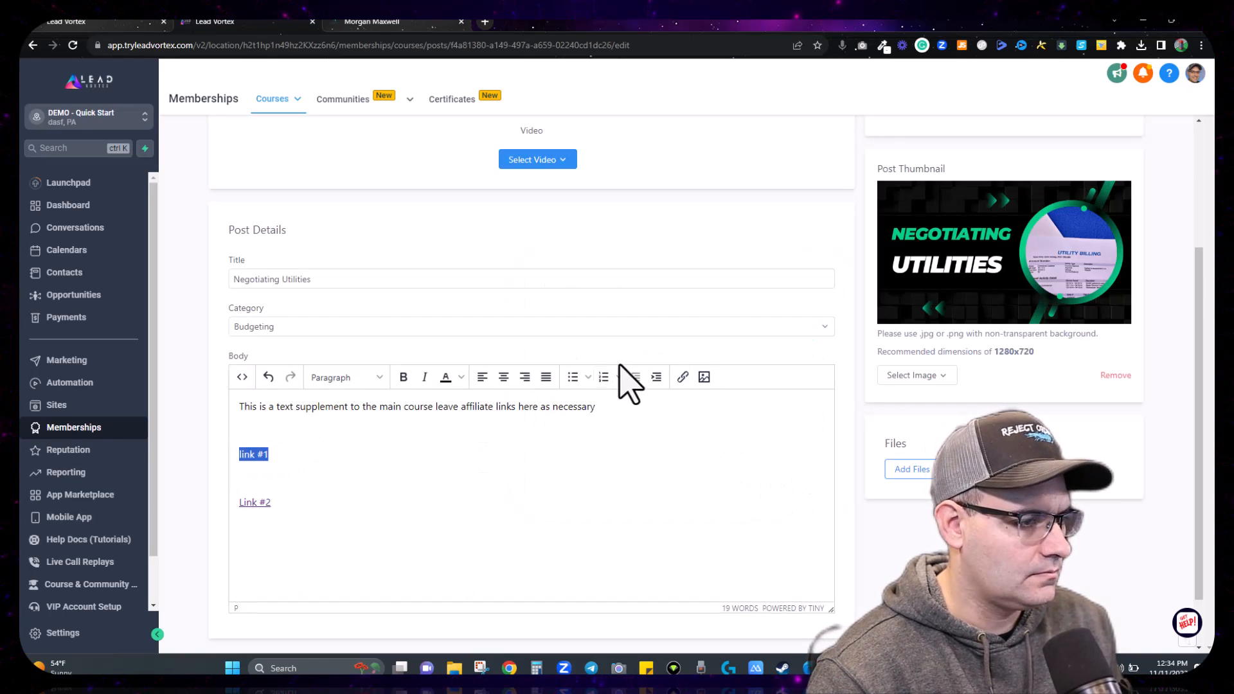
click(682, 378)
text(https)
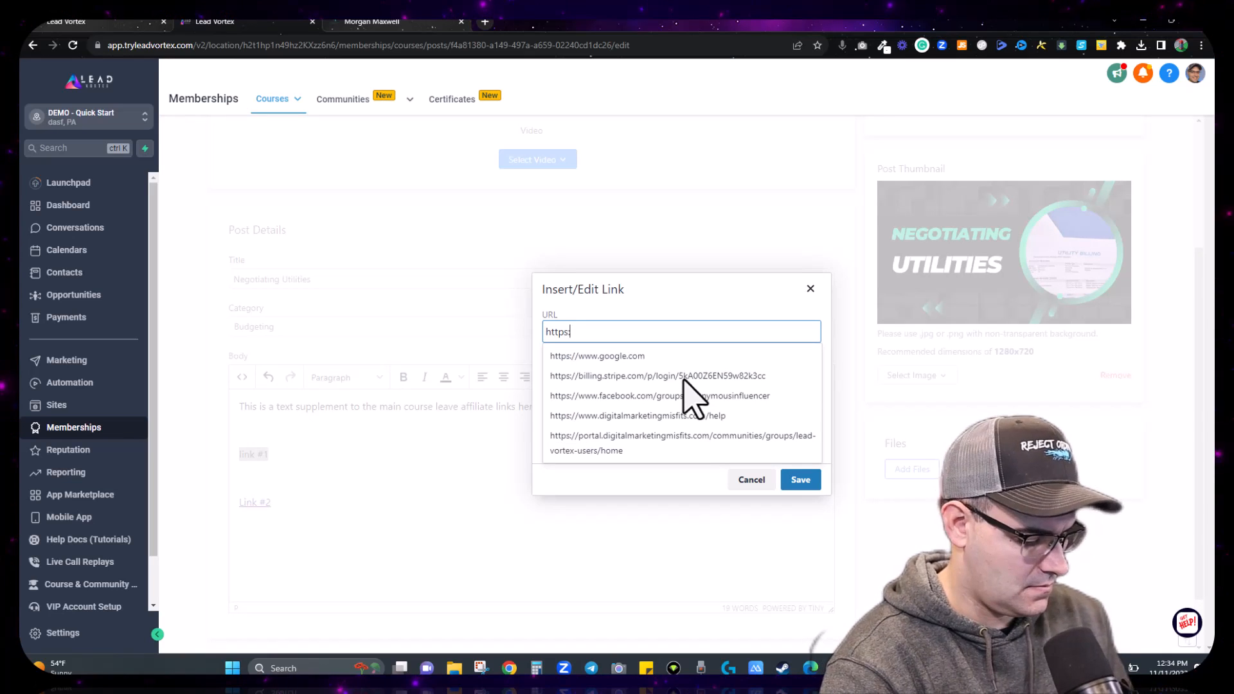
text(://www)
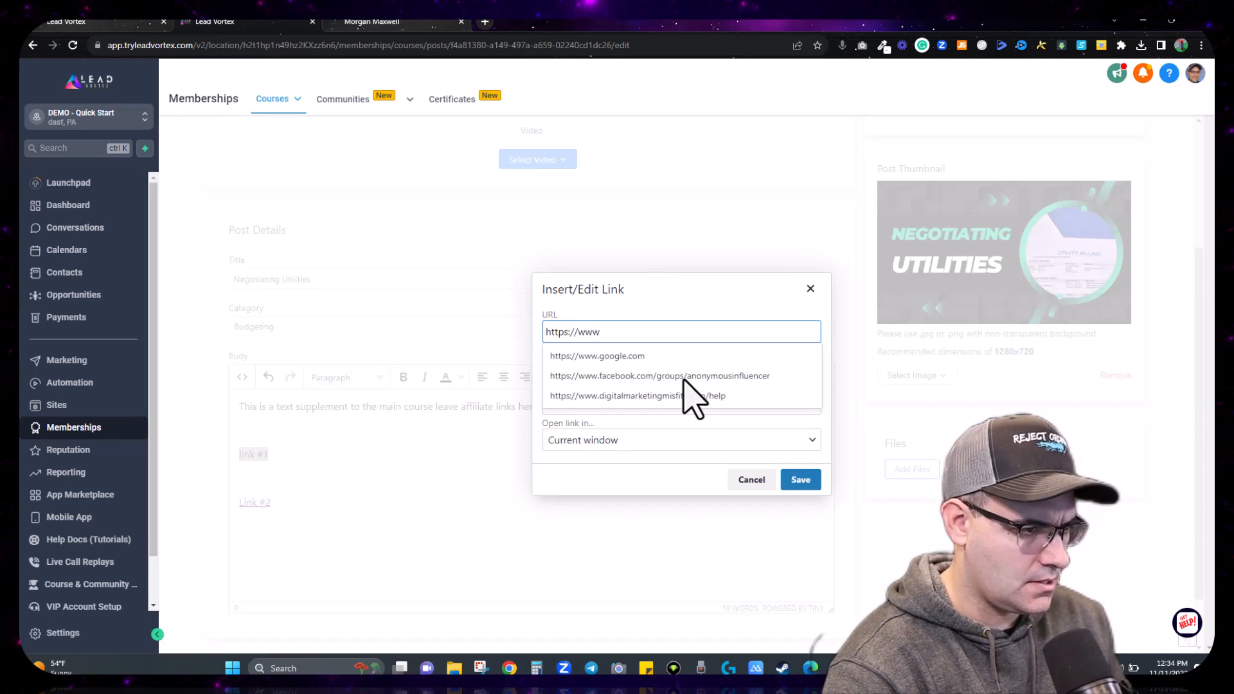
text(.google.com)
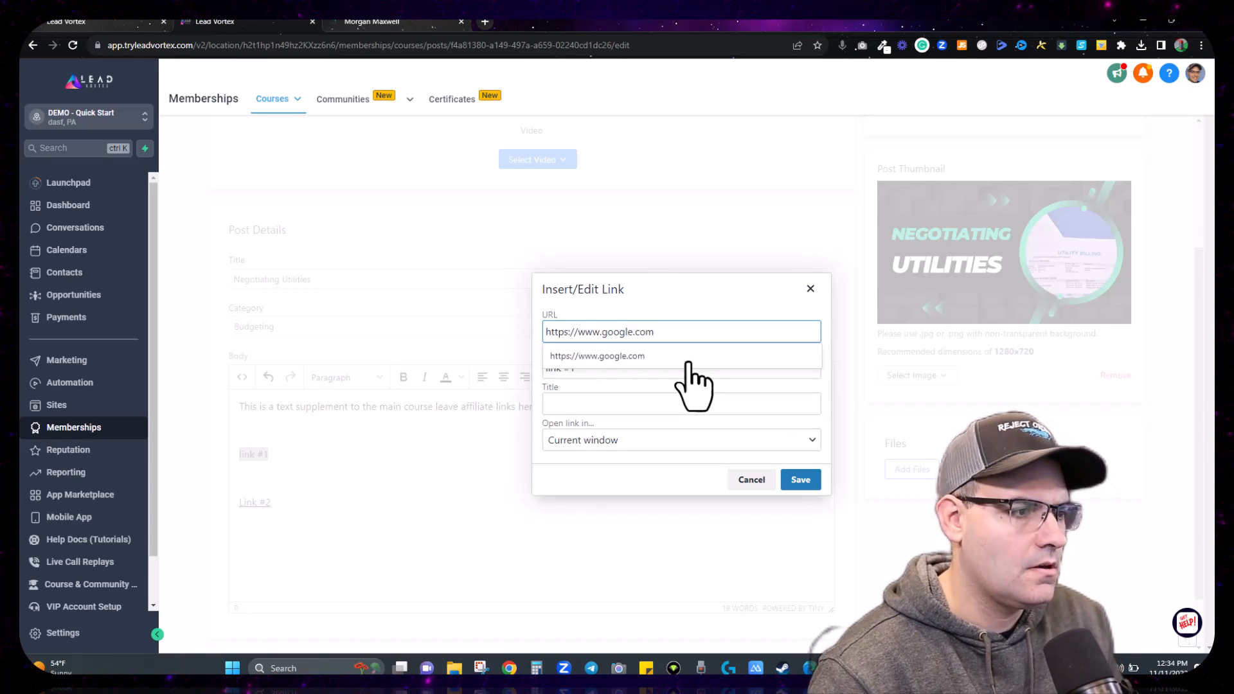
click(682, 357)
click(799, 481)
click(377, 471)
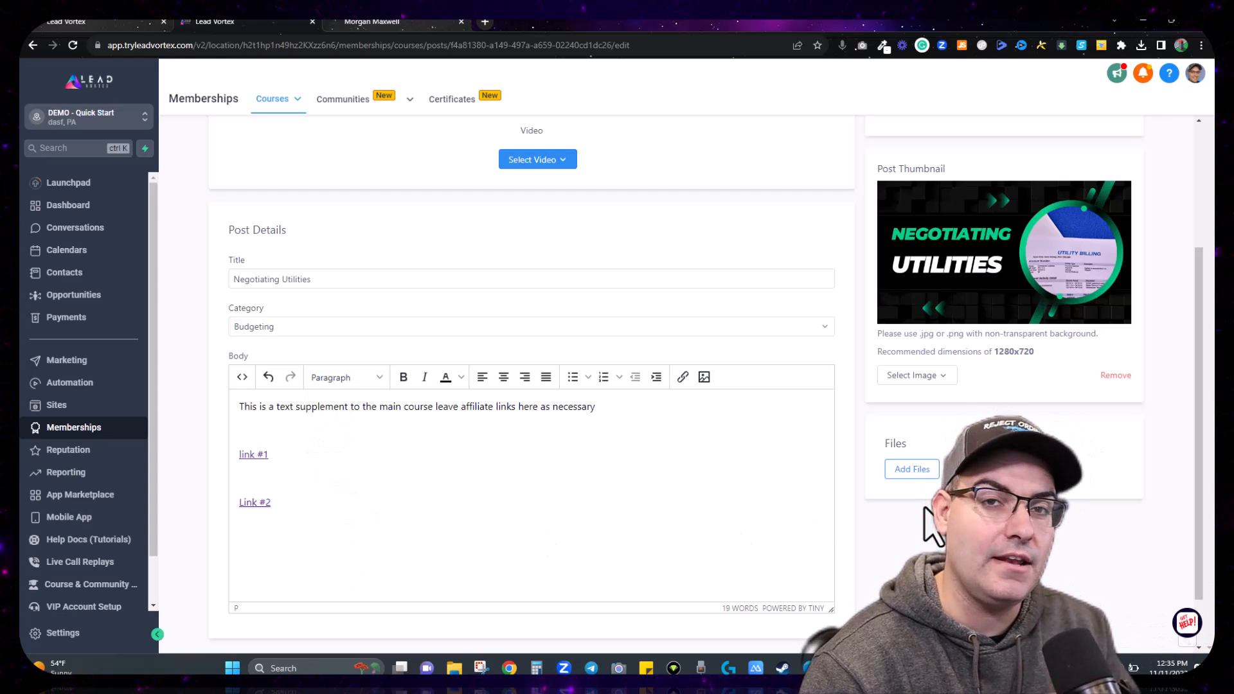
Step: Search Downloads for 'pdf' and attach the 'Should brands have opinions' PDF to the lesson
click(926, 471)
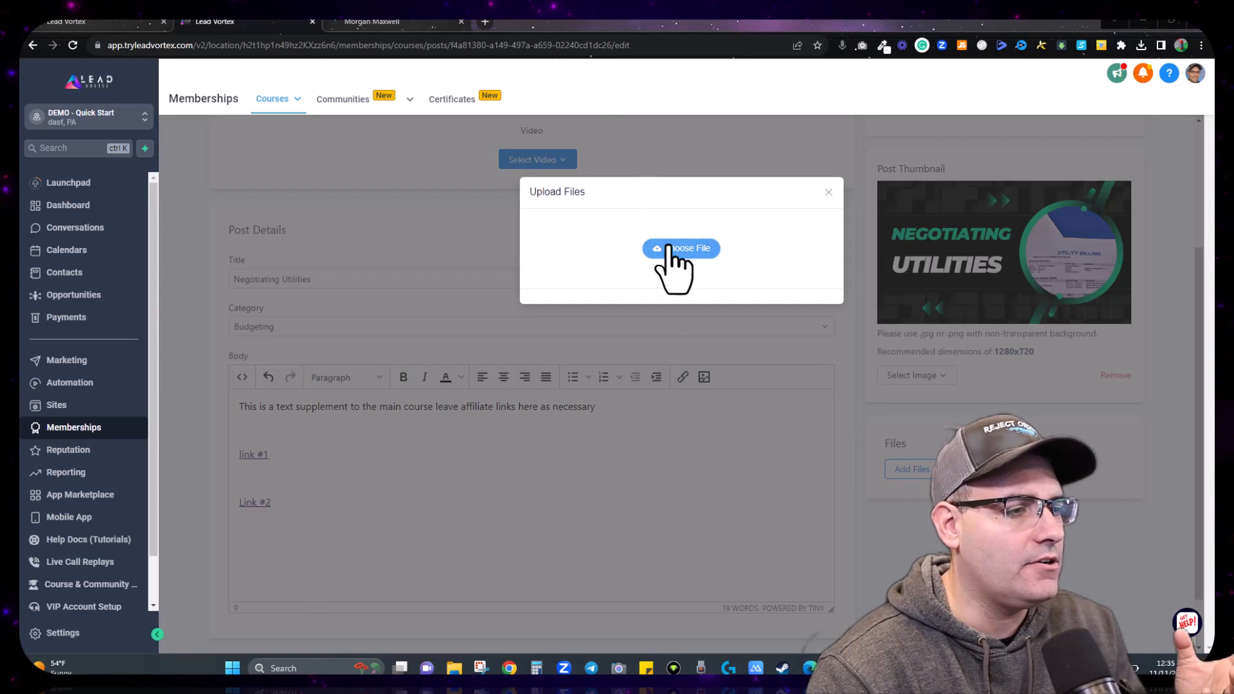
click(668, 252)
click(612, 45)
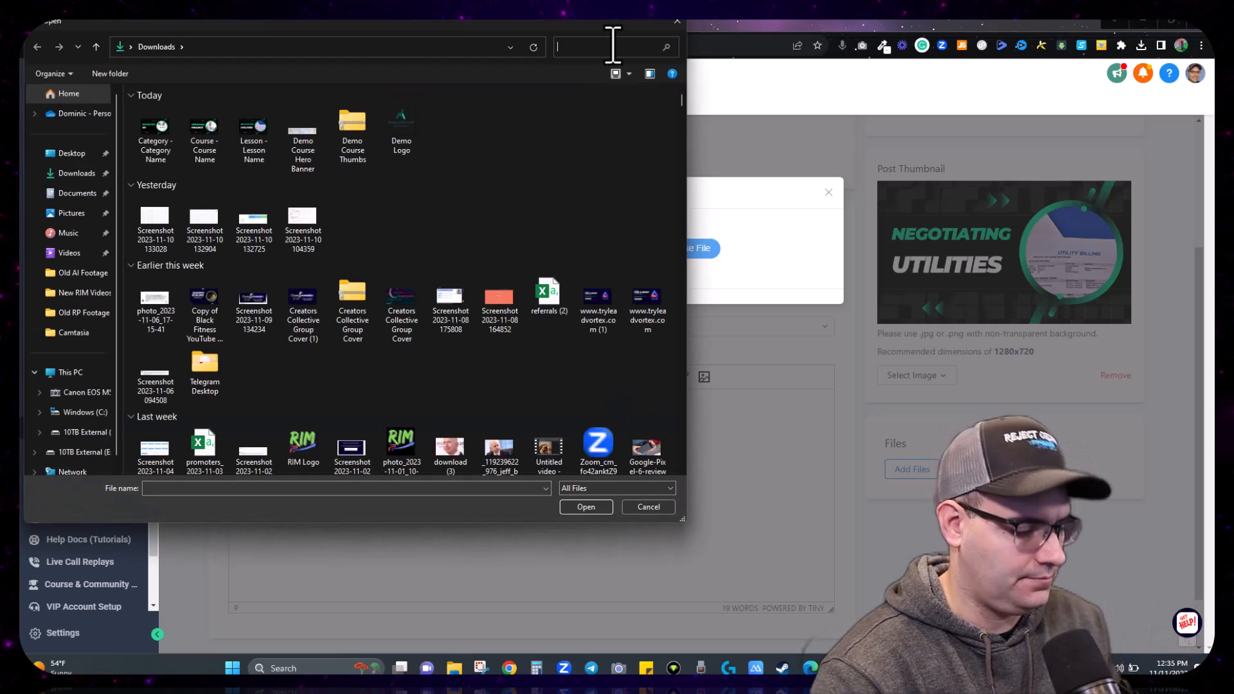
text(pdf)
key(Return)
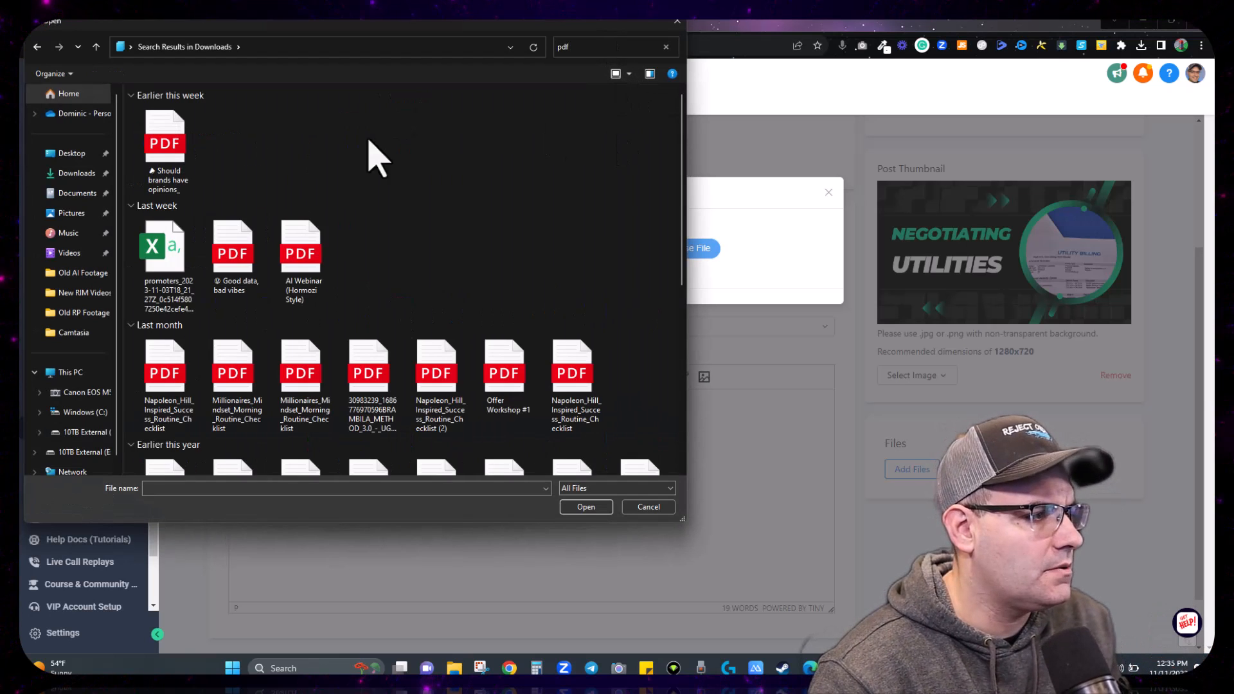
double_click(172, 168)
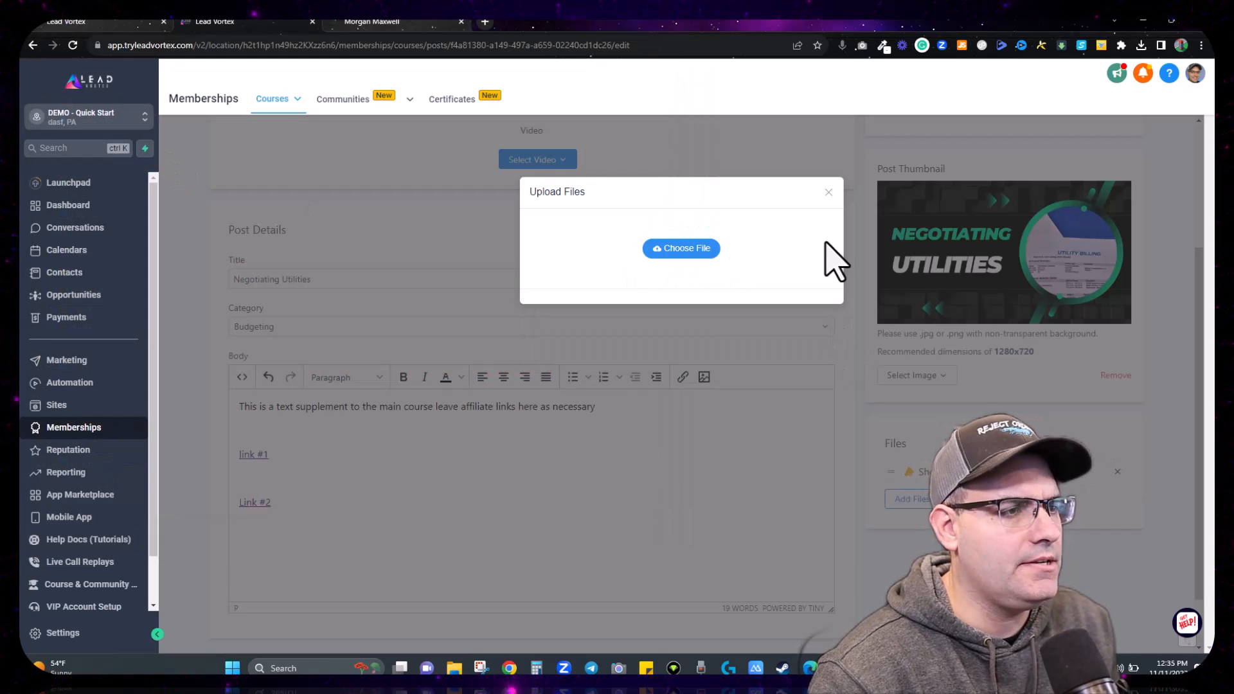
click(830, 193)
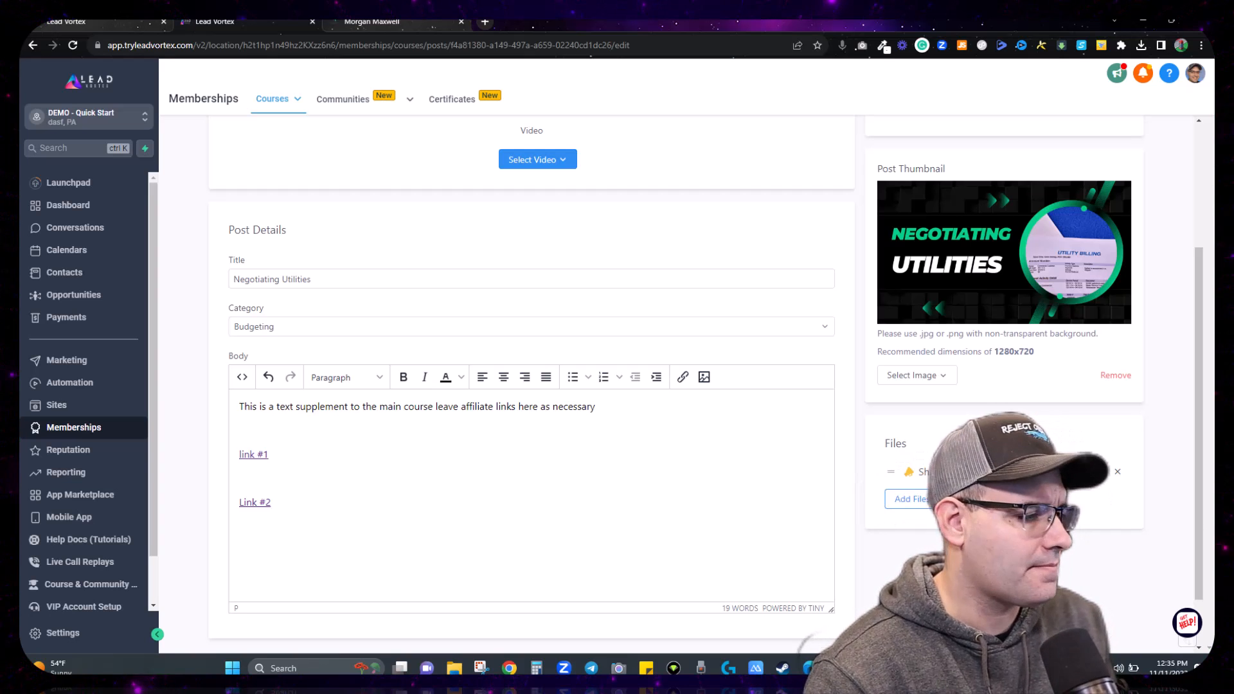
scroll(718, 489, up, 1)
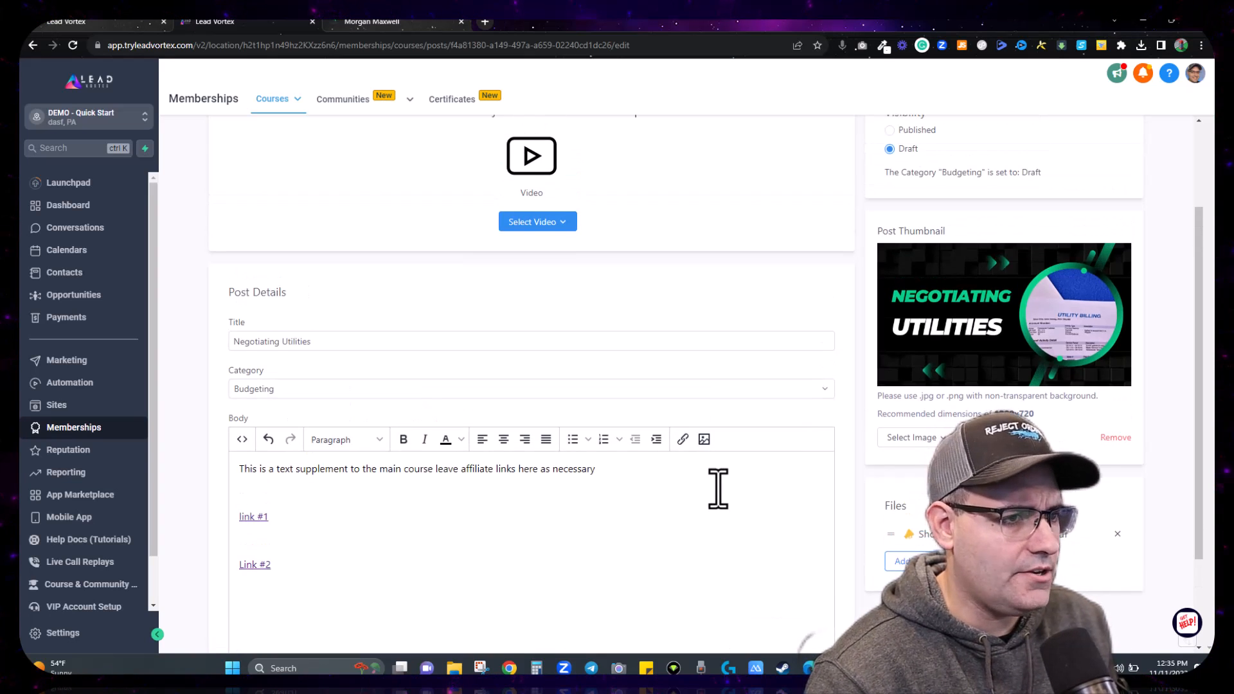
scroll(715, 492, up, 1)
scroll(711, 495, down, 1)
scroll(711, 495, up, 2)
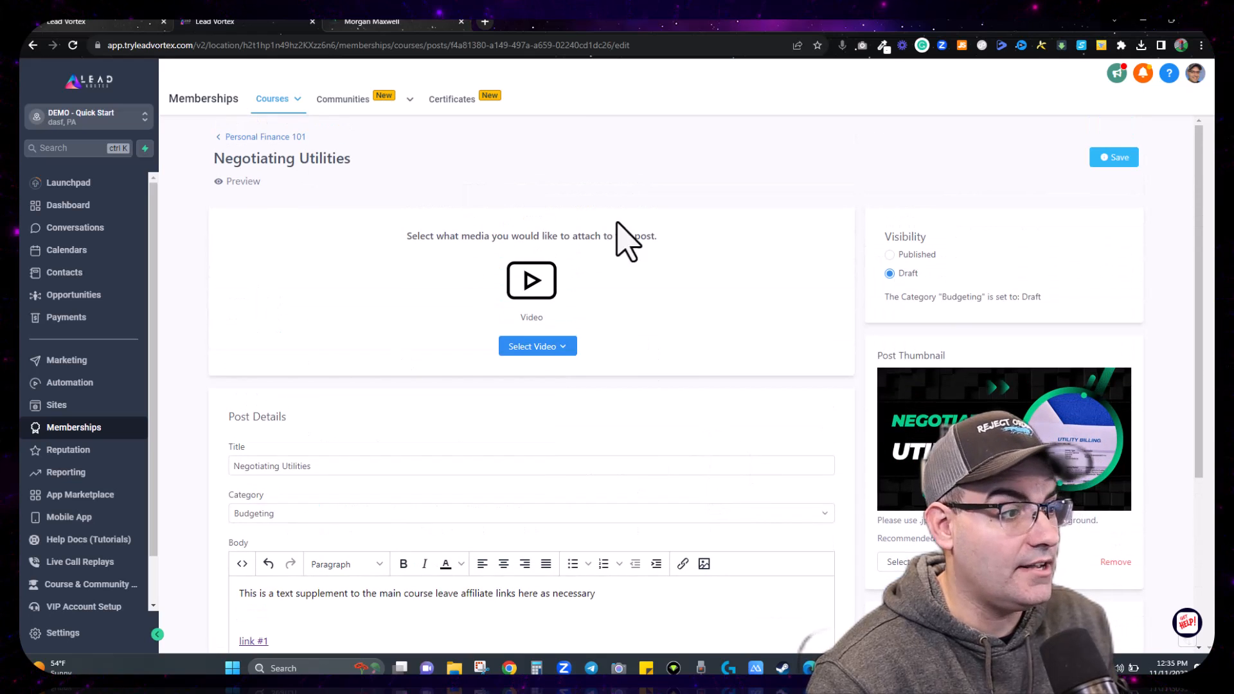
Step: Upload a video file into the Negotiating Utilities lesson and save the post
click(543, 347)
click(548, 374)
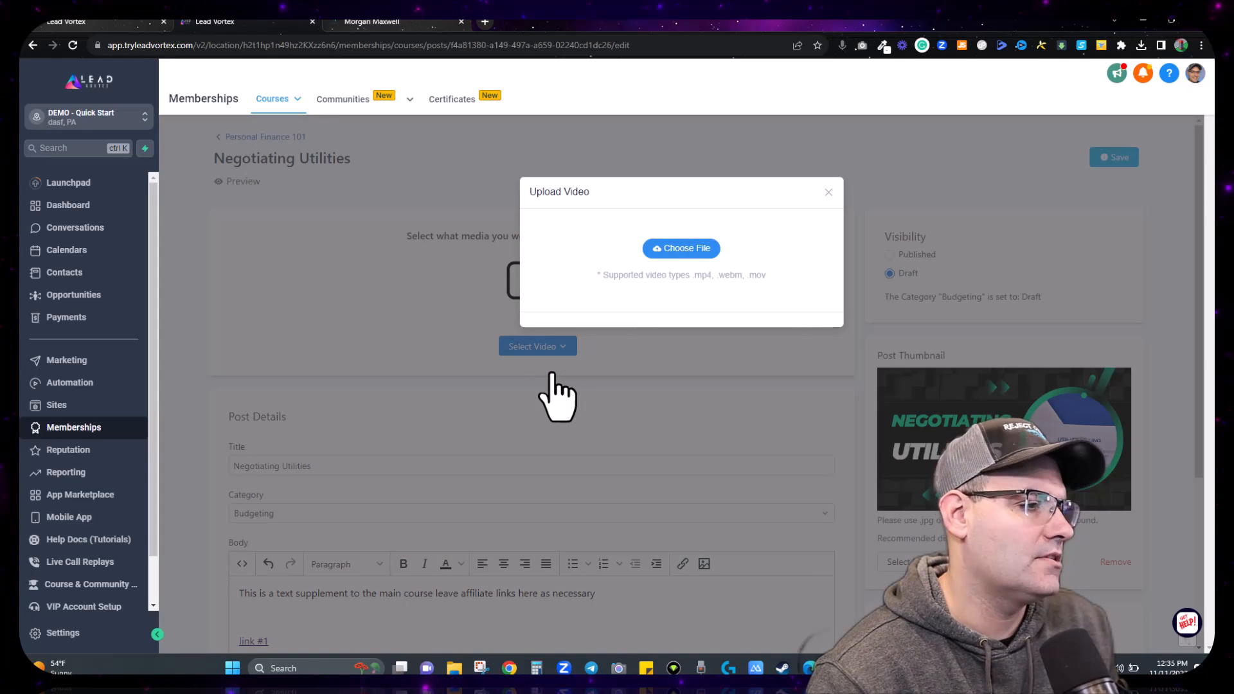
click(687, 250)
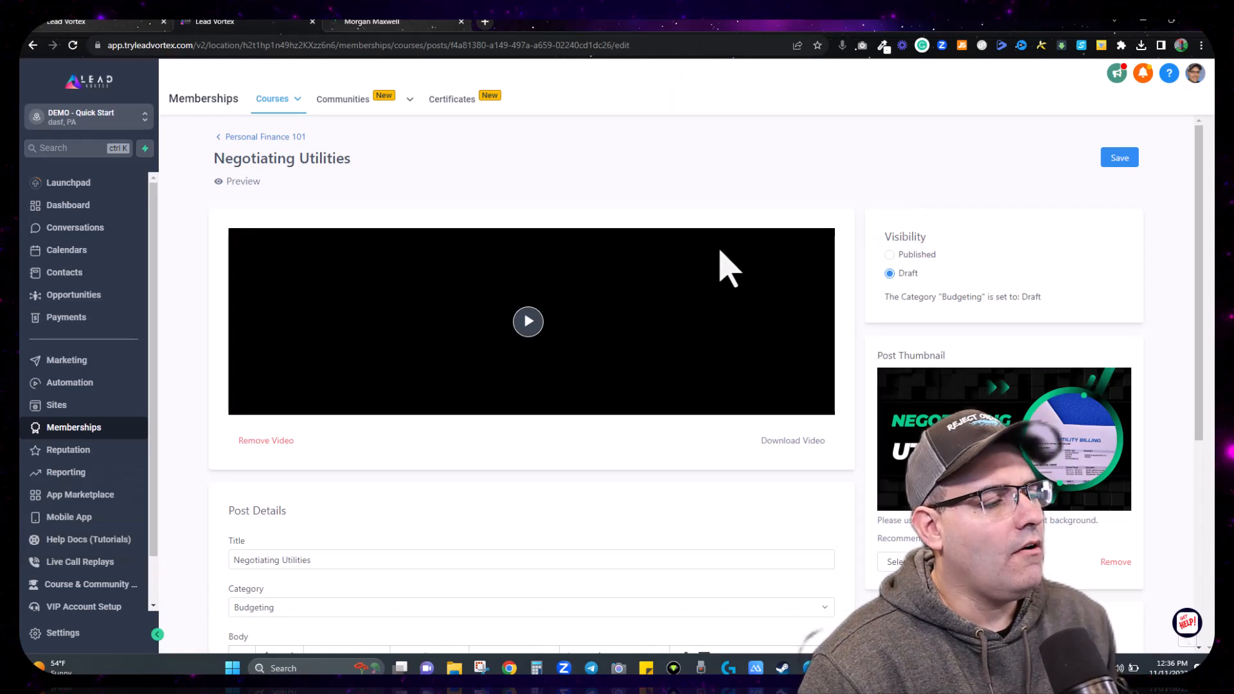
click(1117, 159)
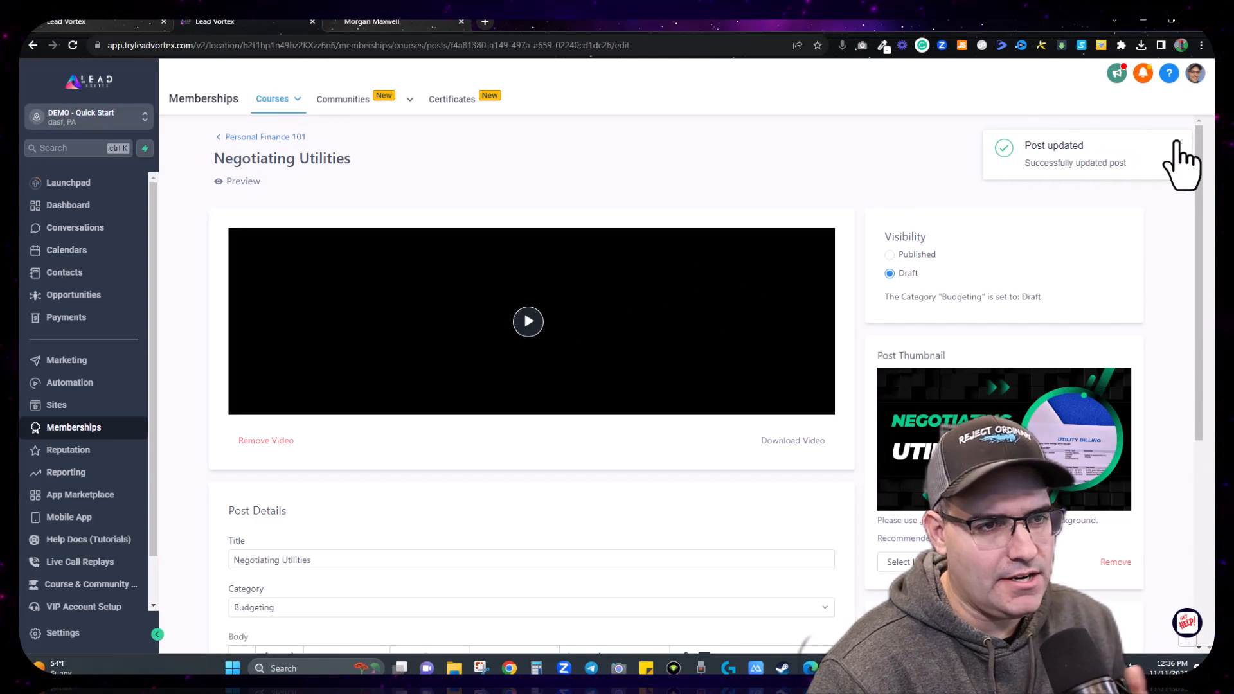
click(1180, 147)
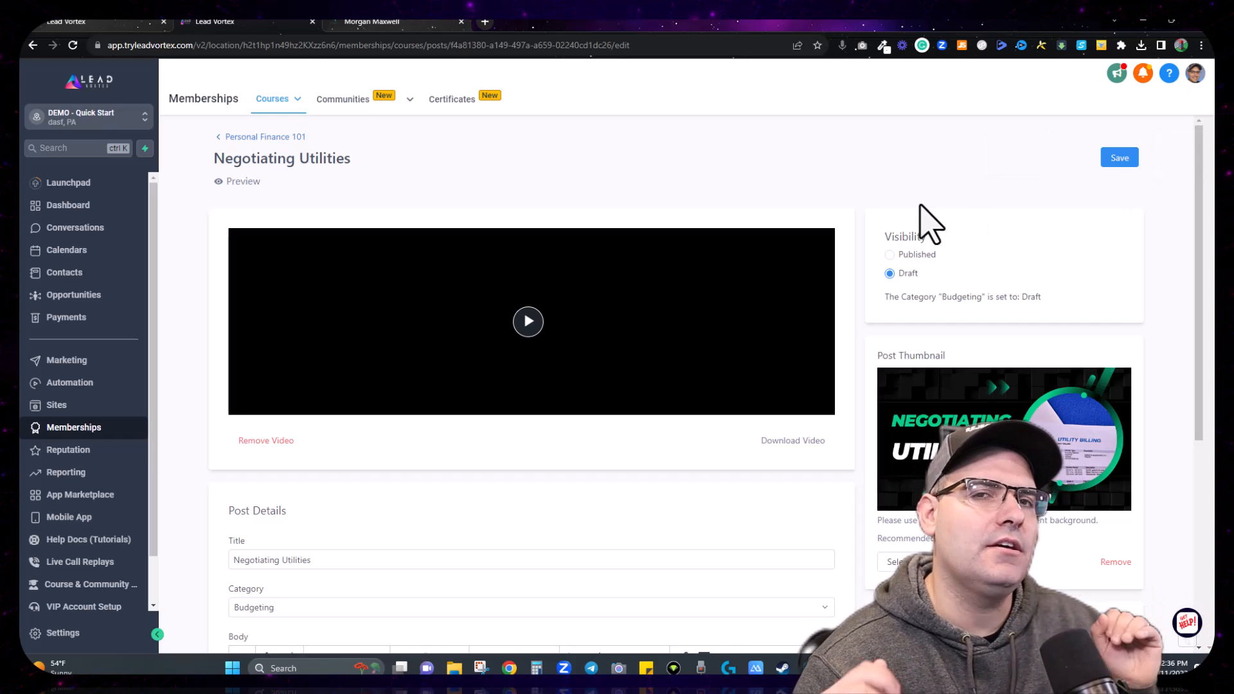
scroll(530, 268, down, 2)
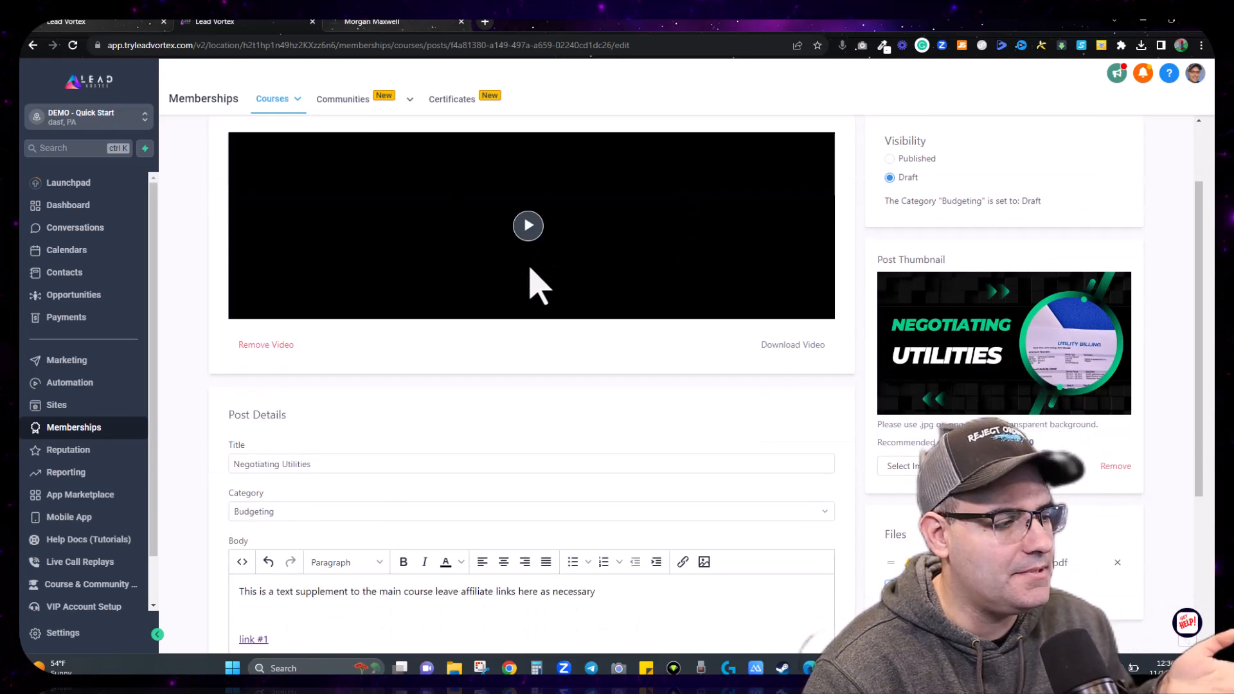
scroll(531, 268, down, 3)
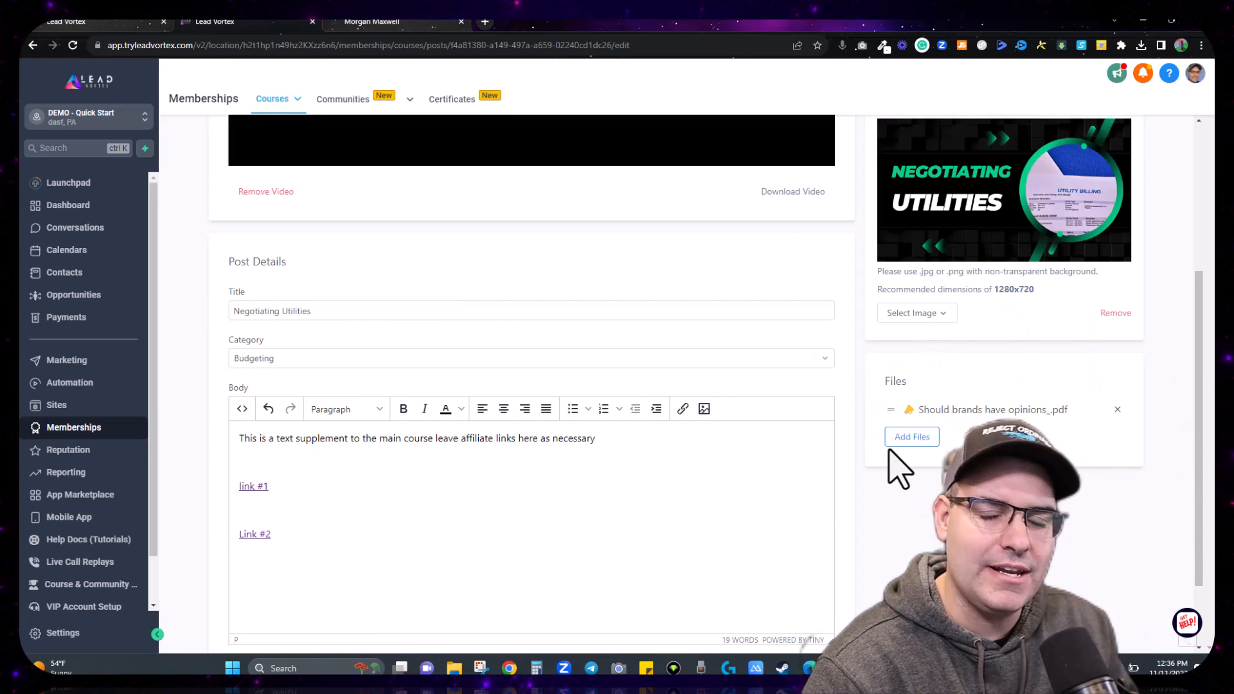
Step: Set the Negotiating Utilities lesson to Published, save it, and go back to the Personal Finance 101 outline
scroll(1004, 341, up, 2)
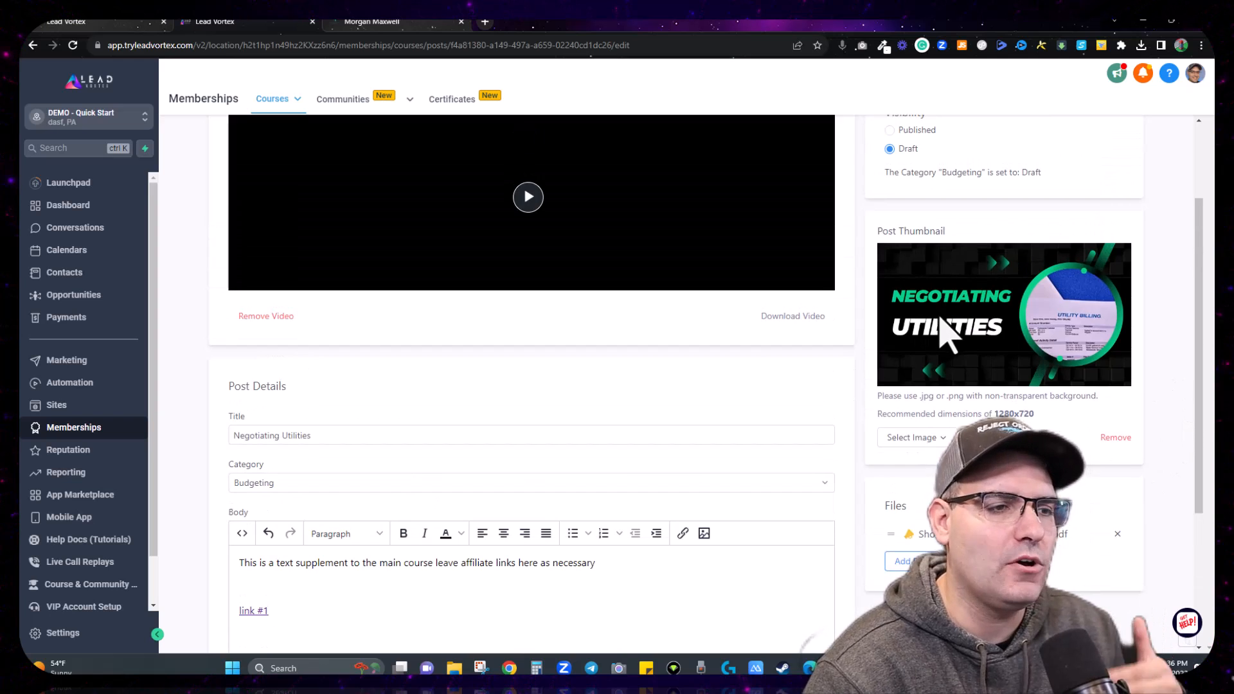
scroll(948, 335, up, 2)
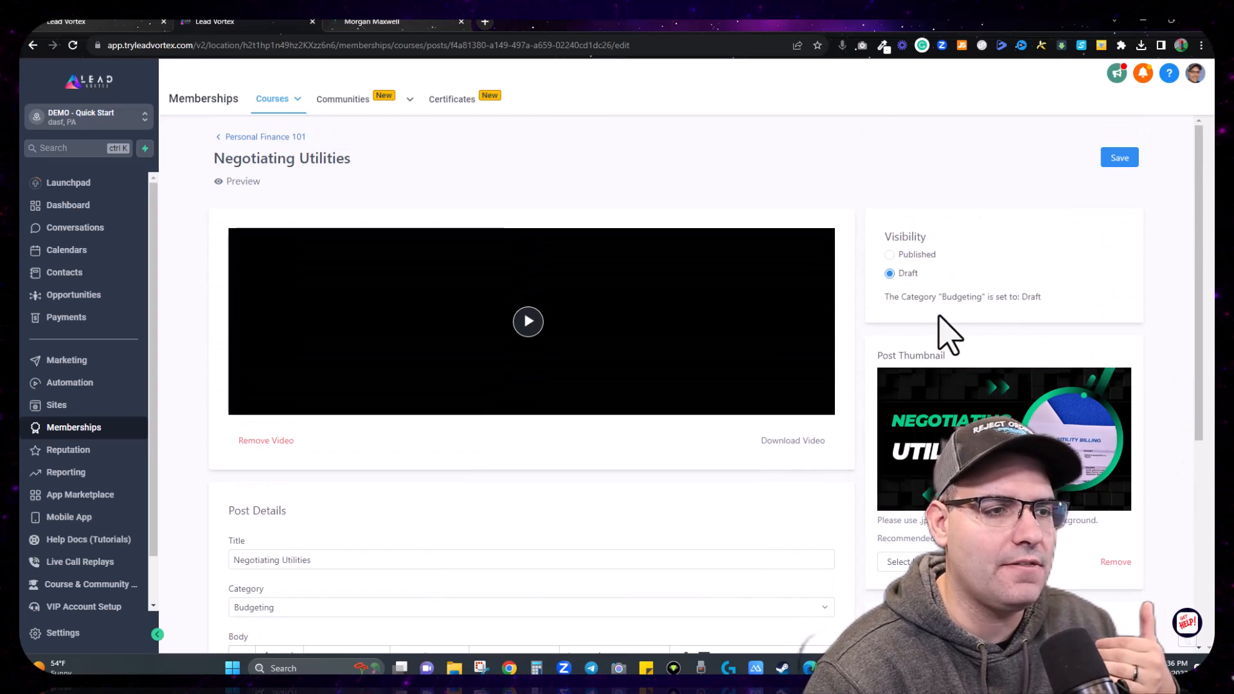
click(891, 255)
click(1107, 160)
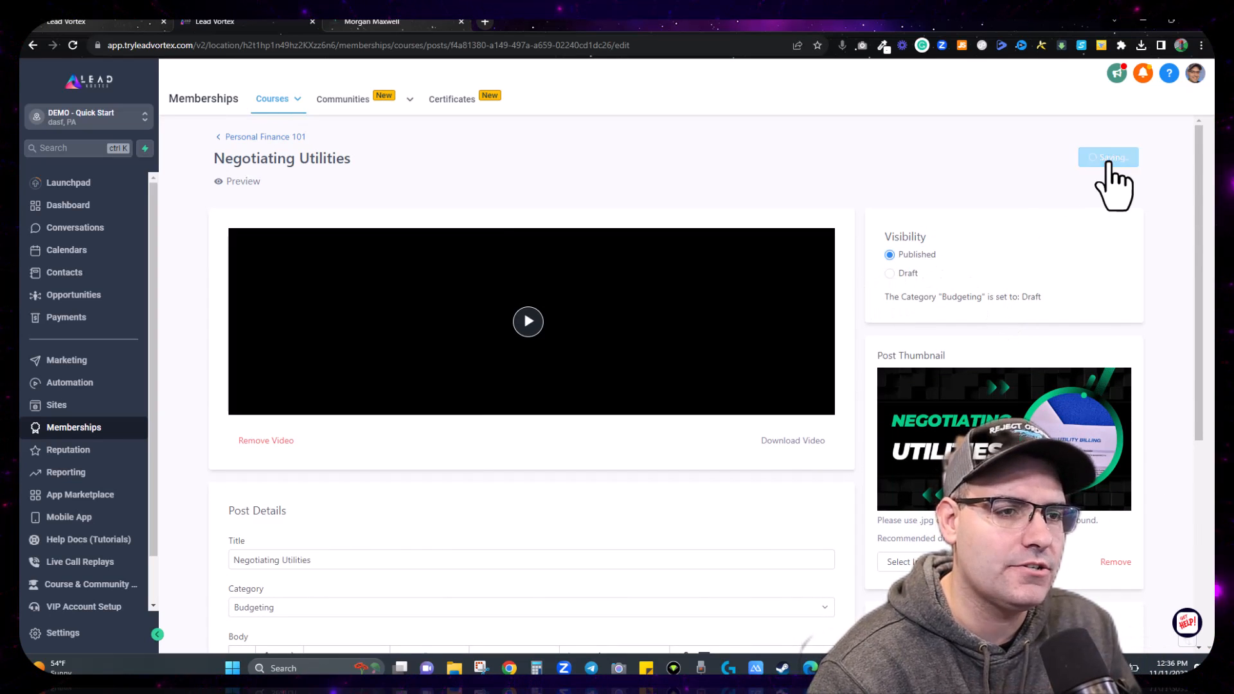
click(298, 137)
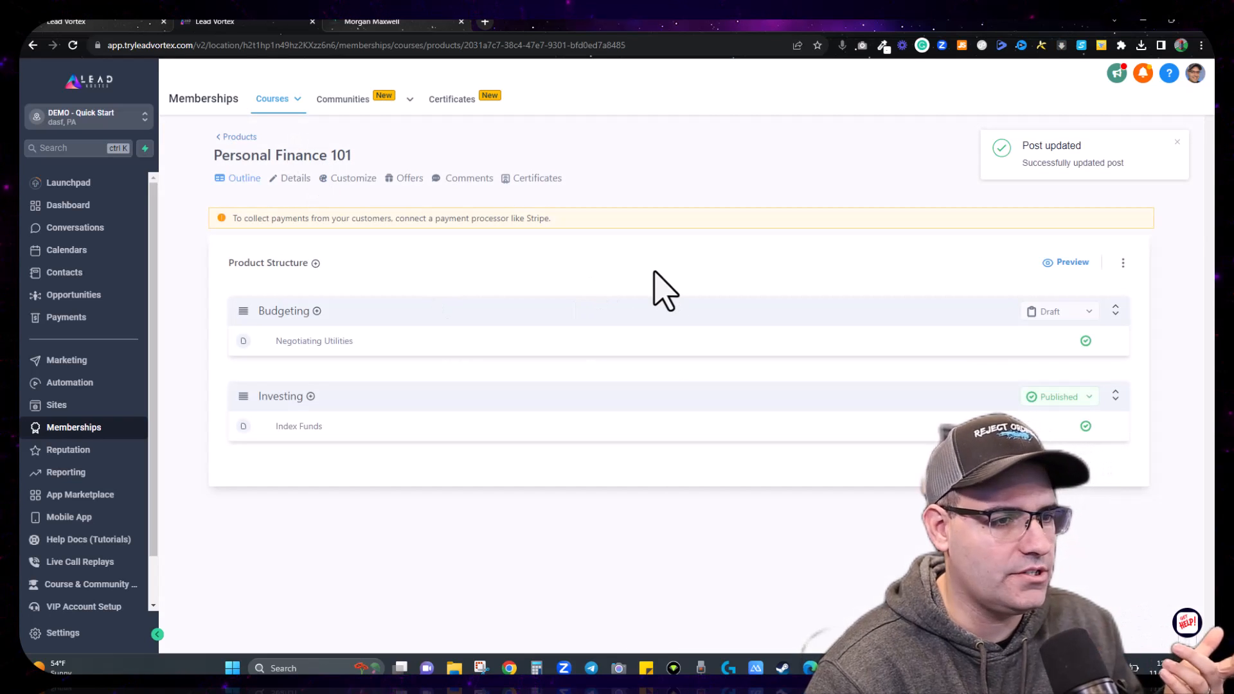
Step: Change the Budgeting category's status from Draft to Published
mouse_move(462, 351)
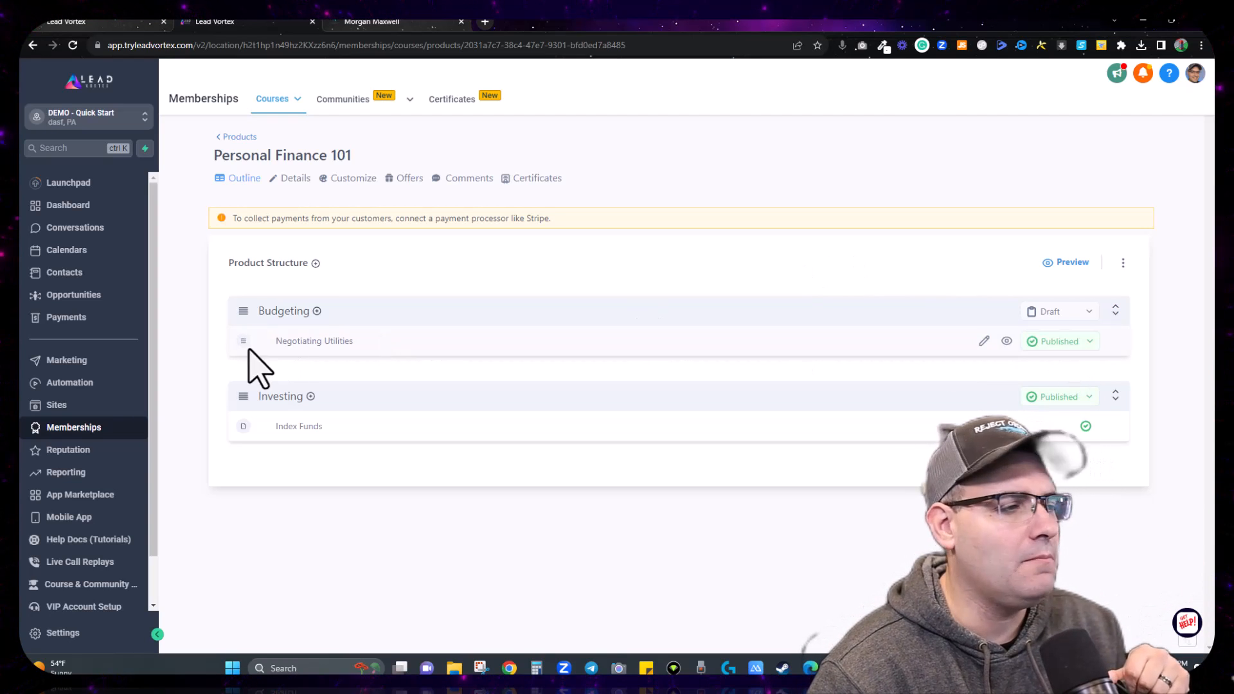
click(1051, 314)
click(1053, 362)
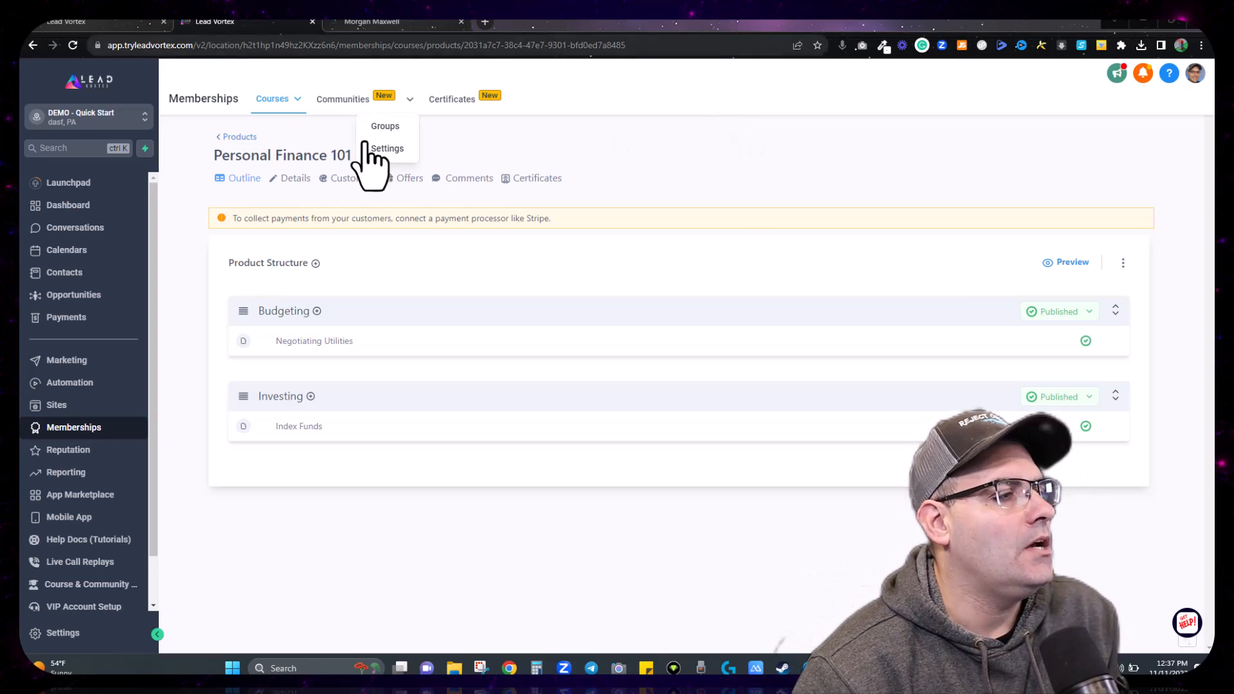
Step: Go from Products to the Courses Offers page and start creating a new offer
click(242, 137)
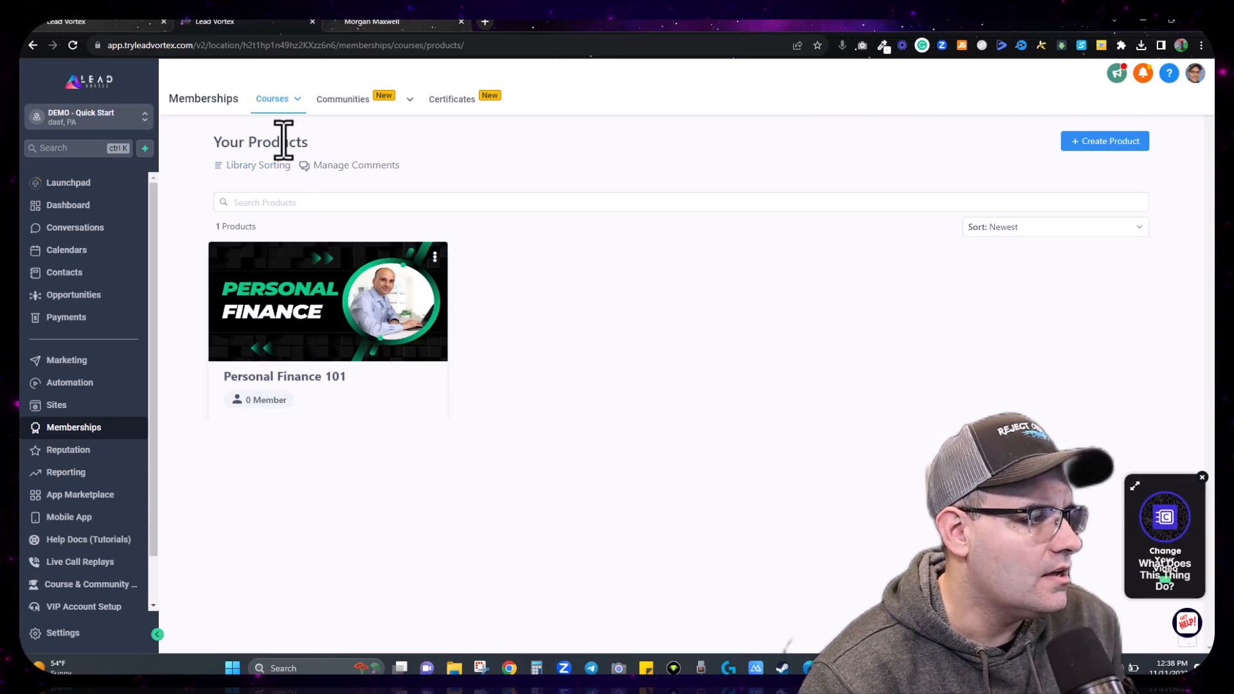
mouse_move(286, 107)
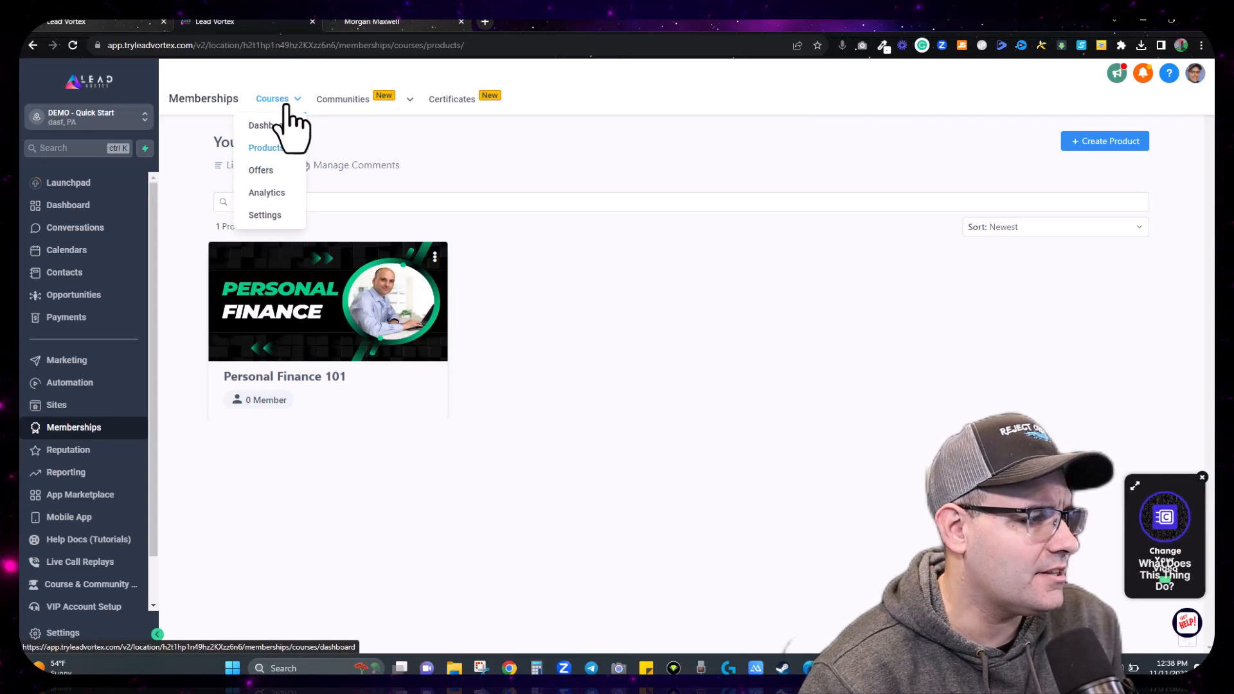
click(269, 171)
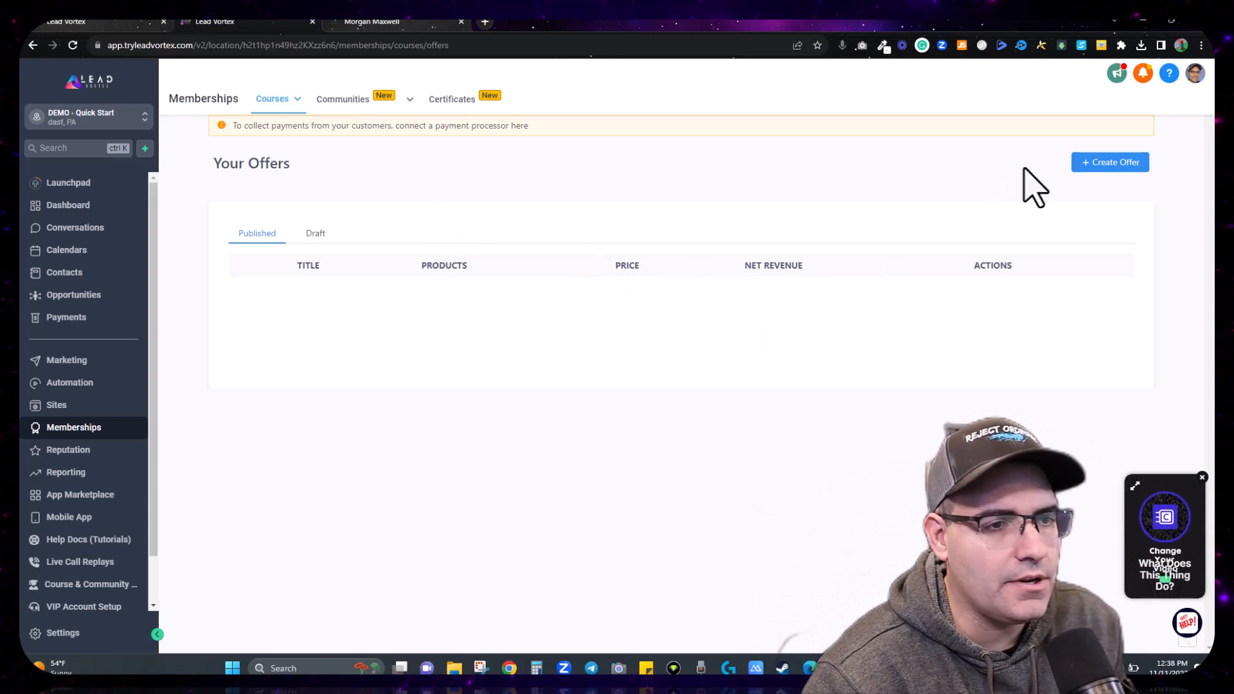
click(1112, 163)
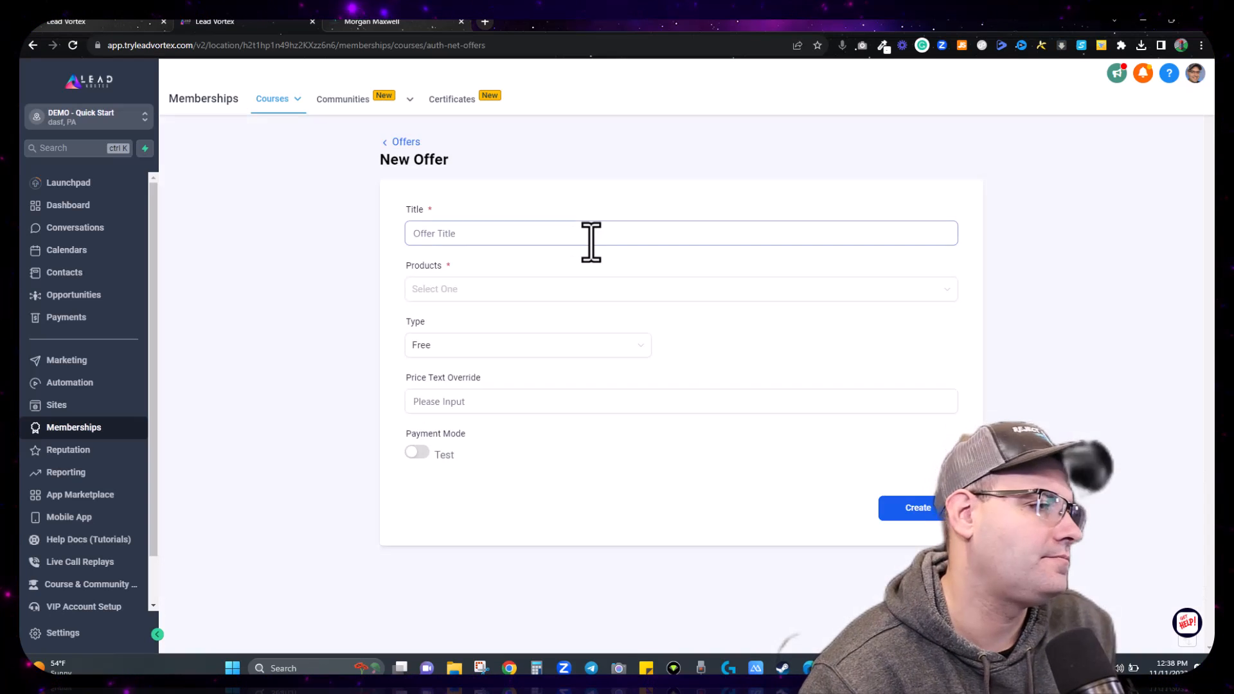
Step: Title the offer 'Personal Finance 101', include the Personal Finance 101 course, and set type to Free
click(591, 242)
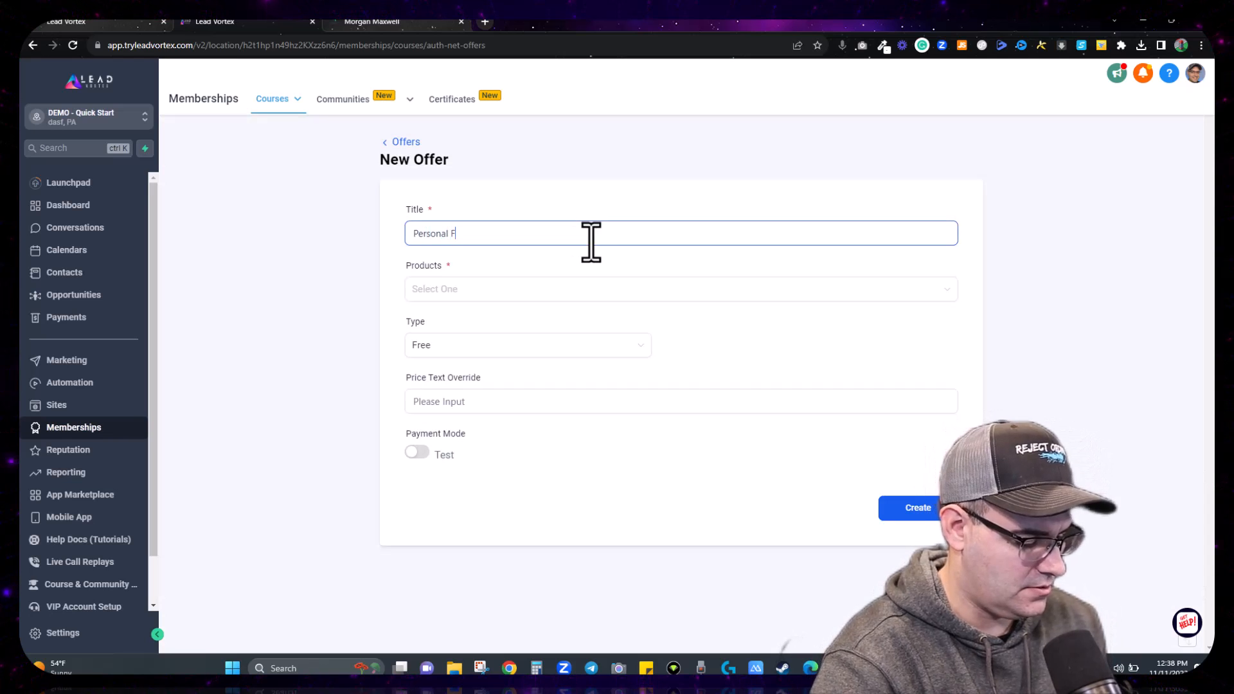
text(Personal Finance Bundle)
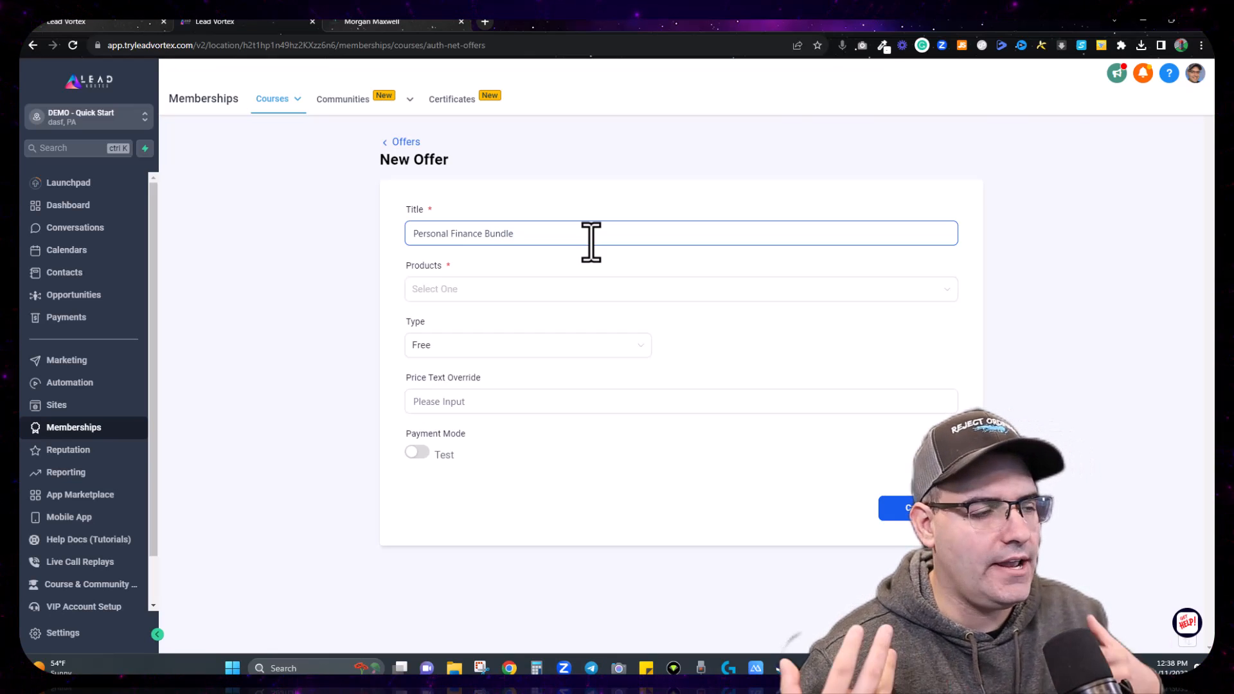
key(BackSpace)
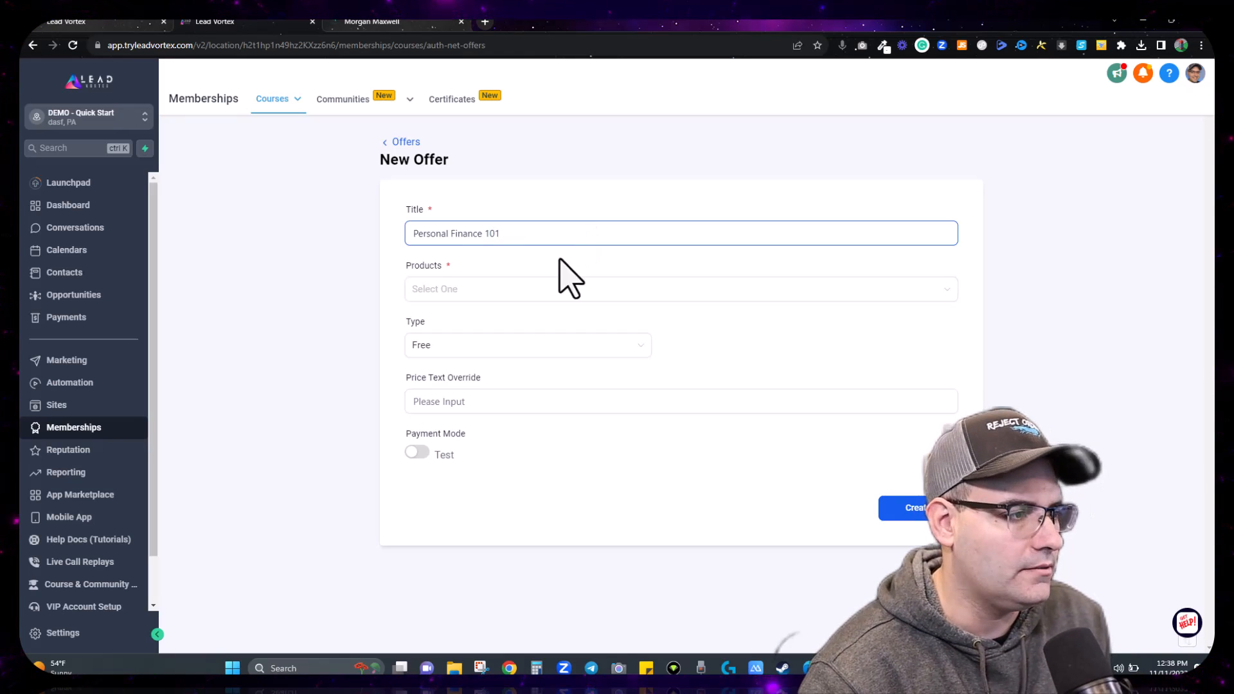
click(558, 290)
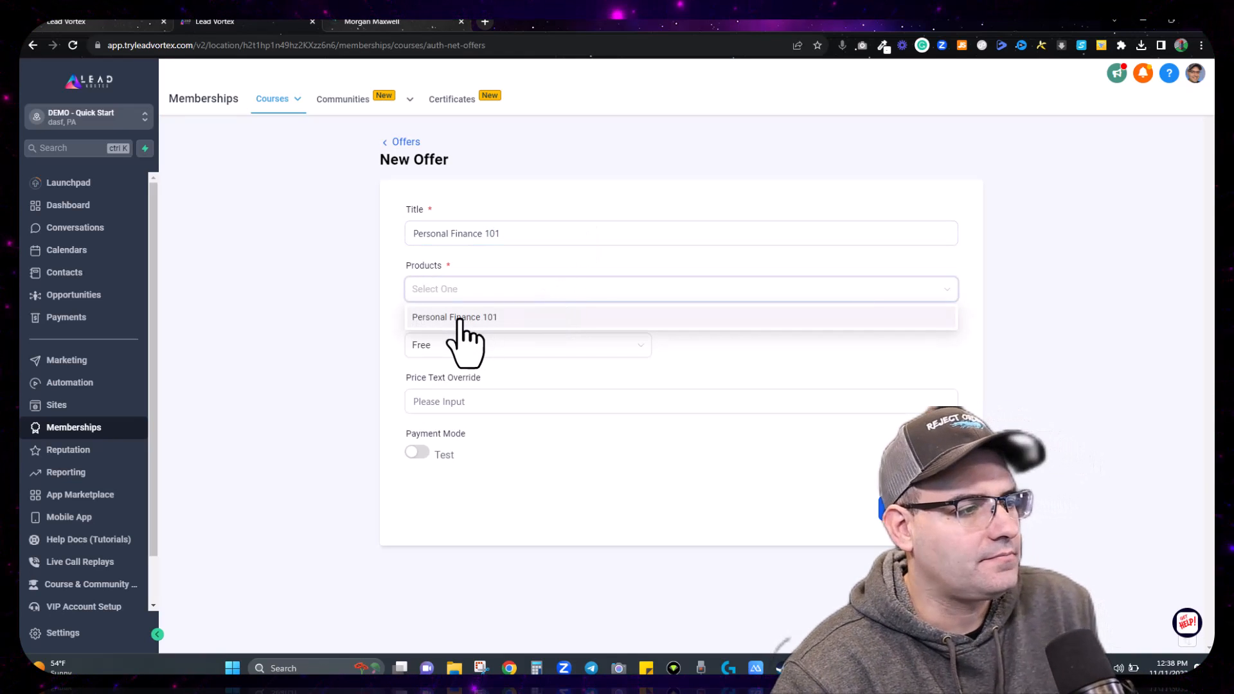
click(460, 317)
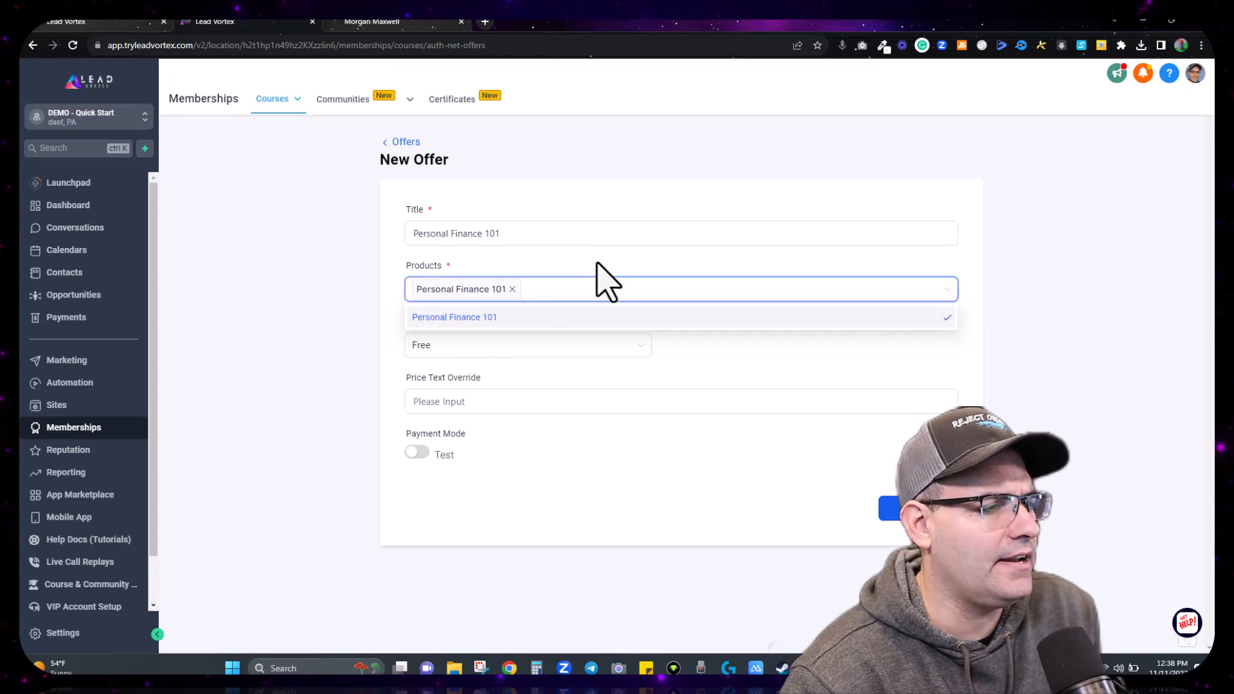
click(597, 283)
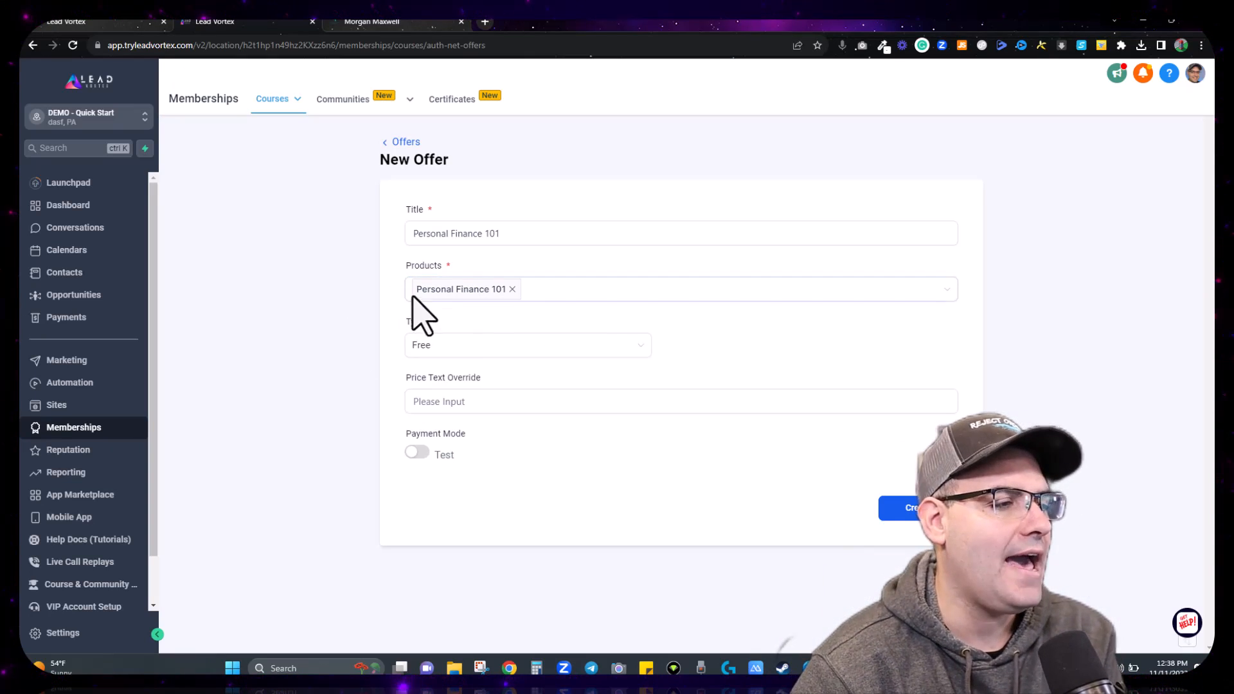
click(725, 233)
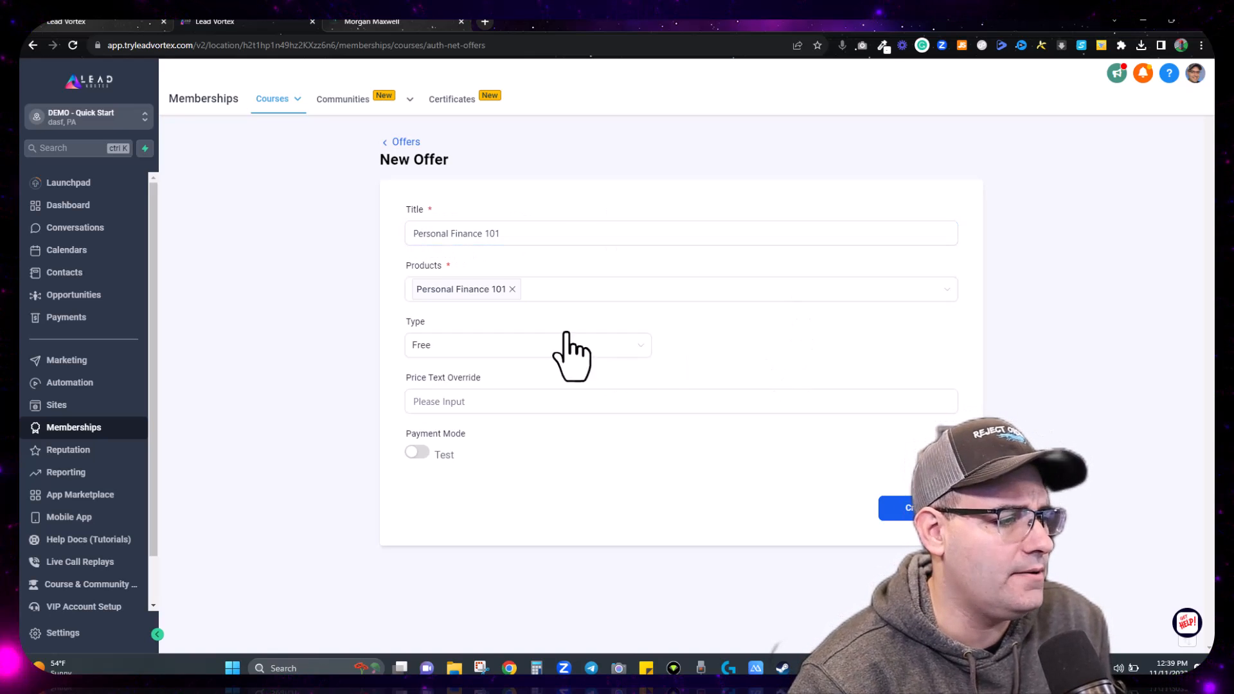
click(429, 351)
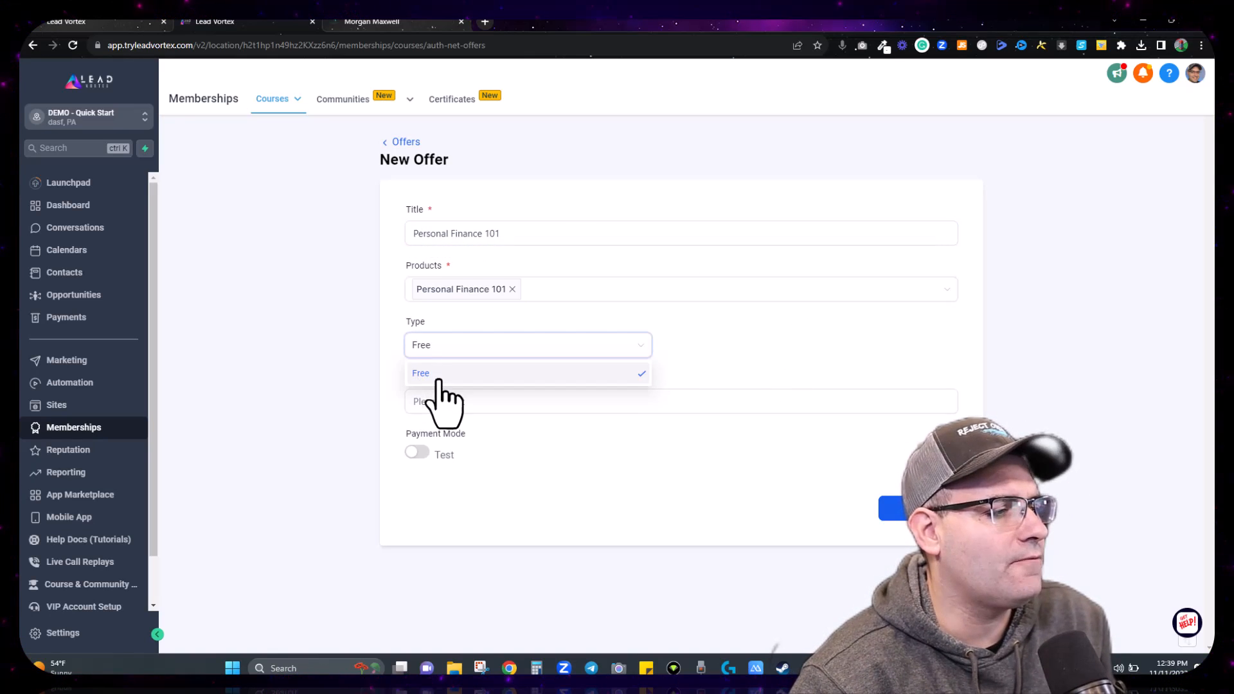
click(429, 374)
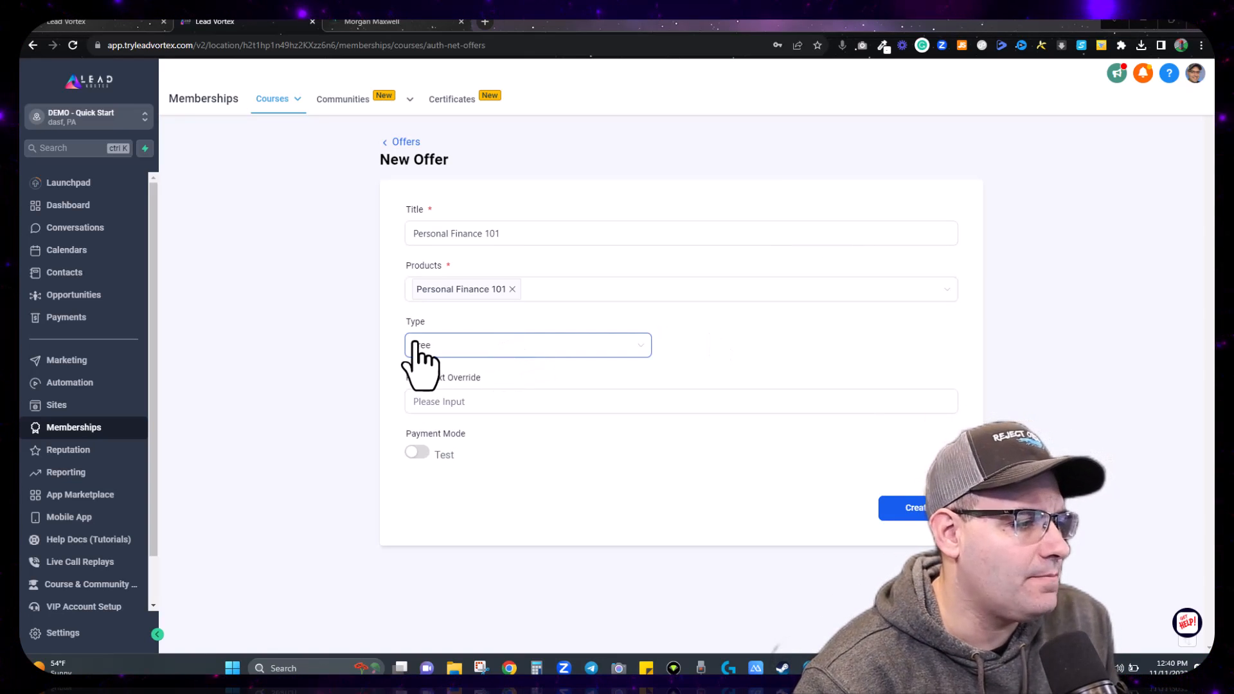
Step: Enter 97 as the offer's price while trying recurring and one-time payment types
click(450, 349)
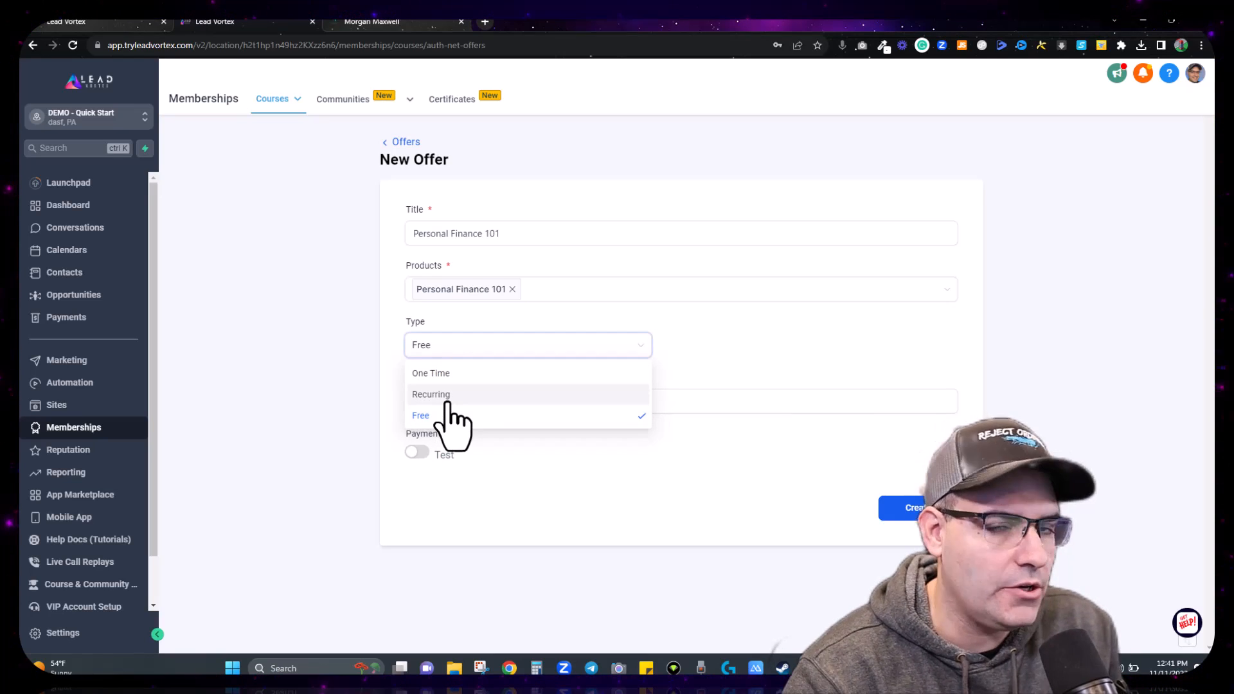
click(448, 397)
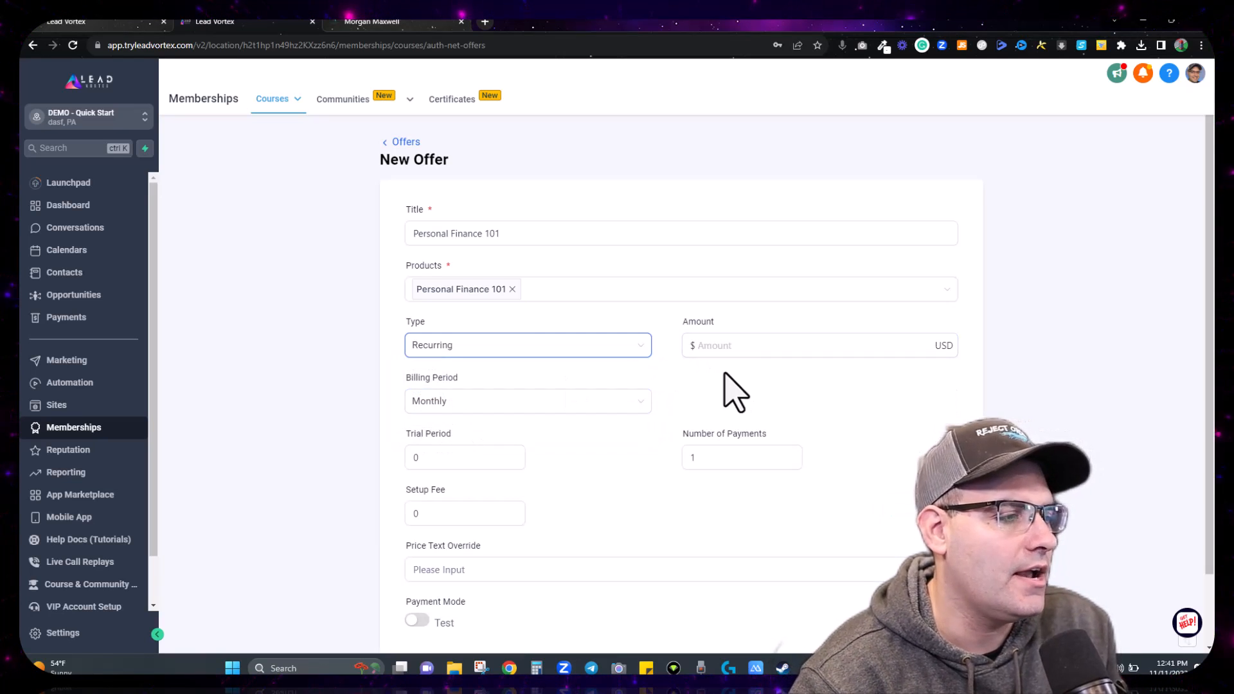
scroll(598, 270, down, 1)
click(525, 268)
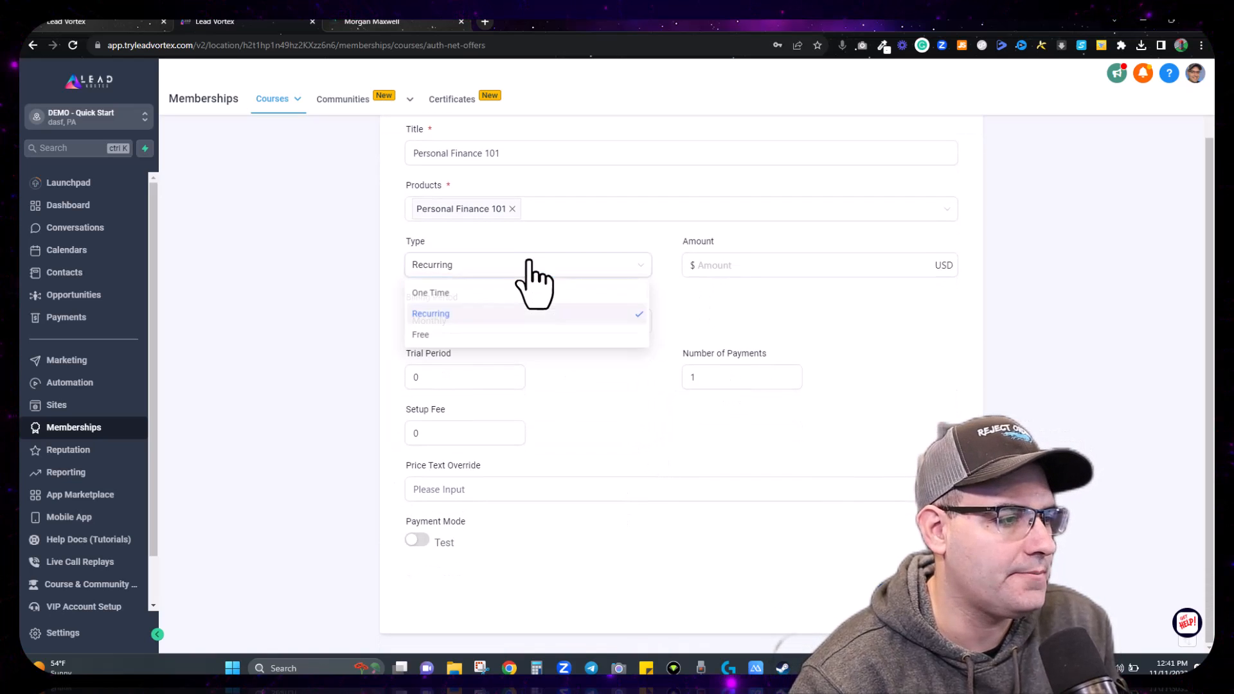
click(486, 293)
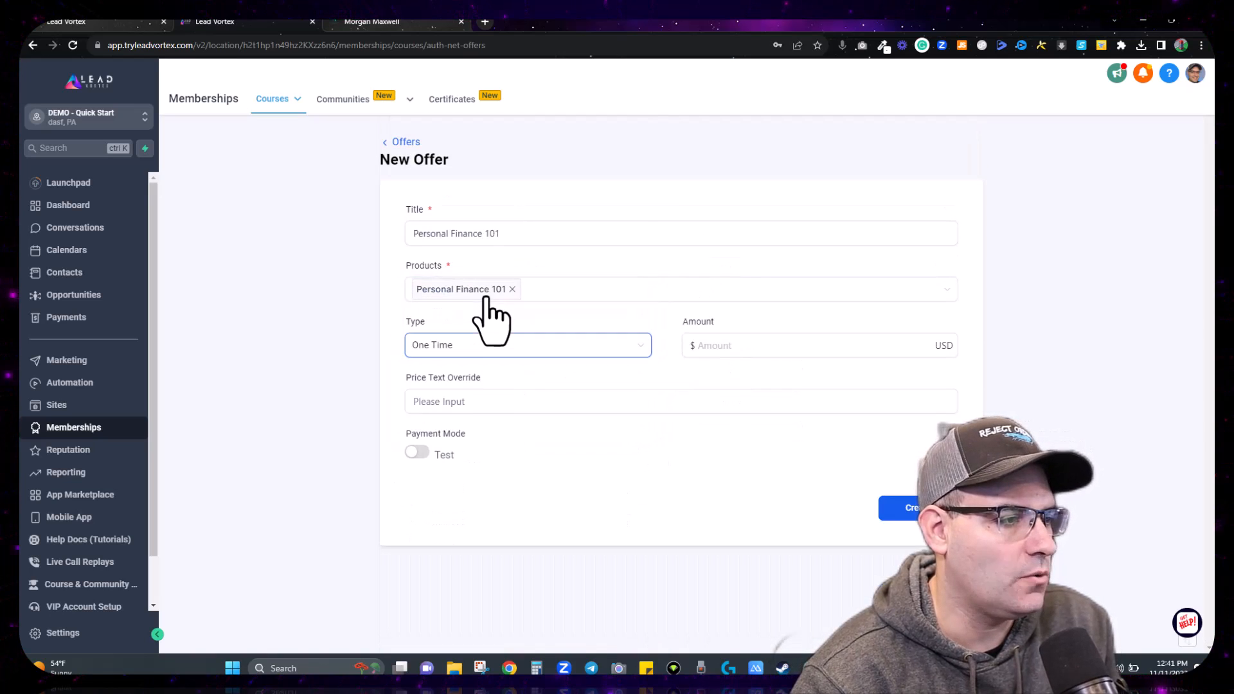
click(746, 352)
text(497)
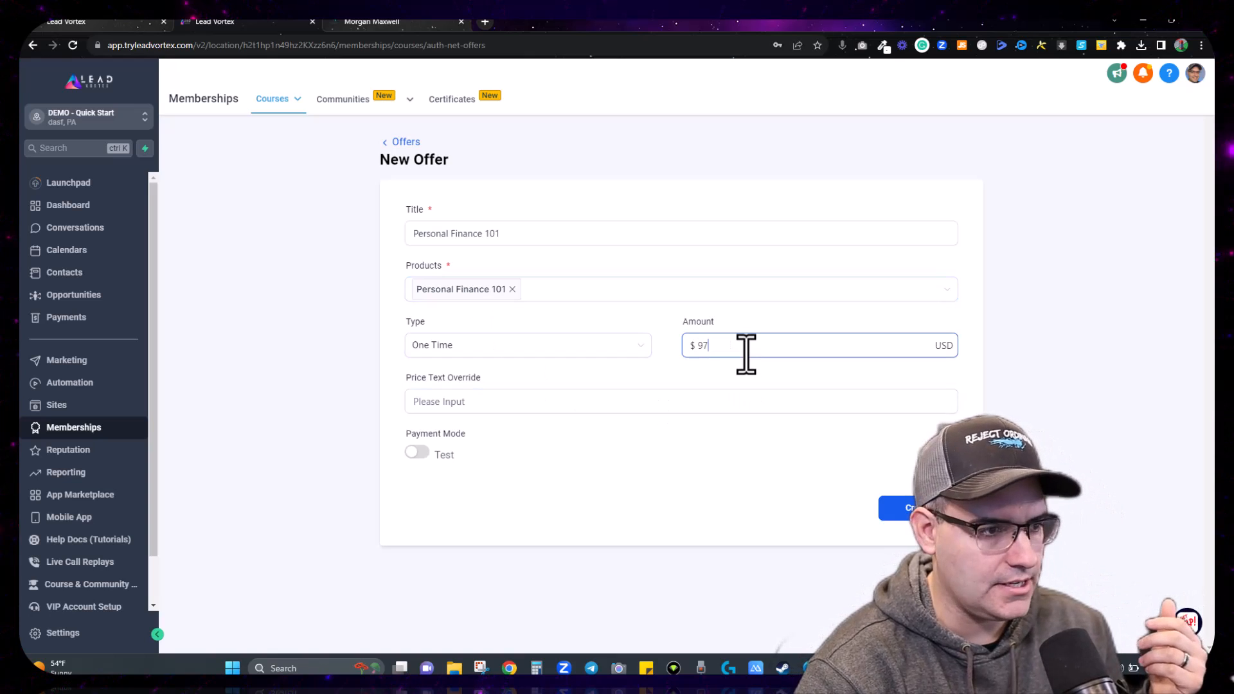
key(BackSpace)
key(BackSpace)
key(BackSpace)
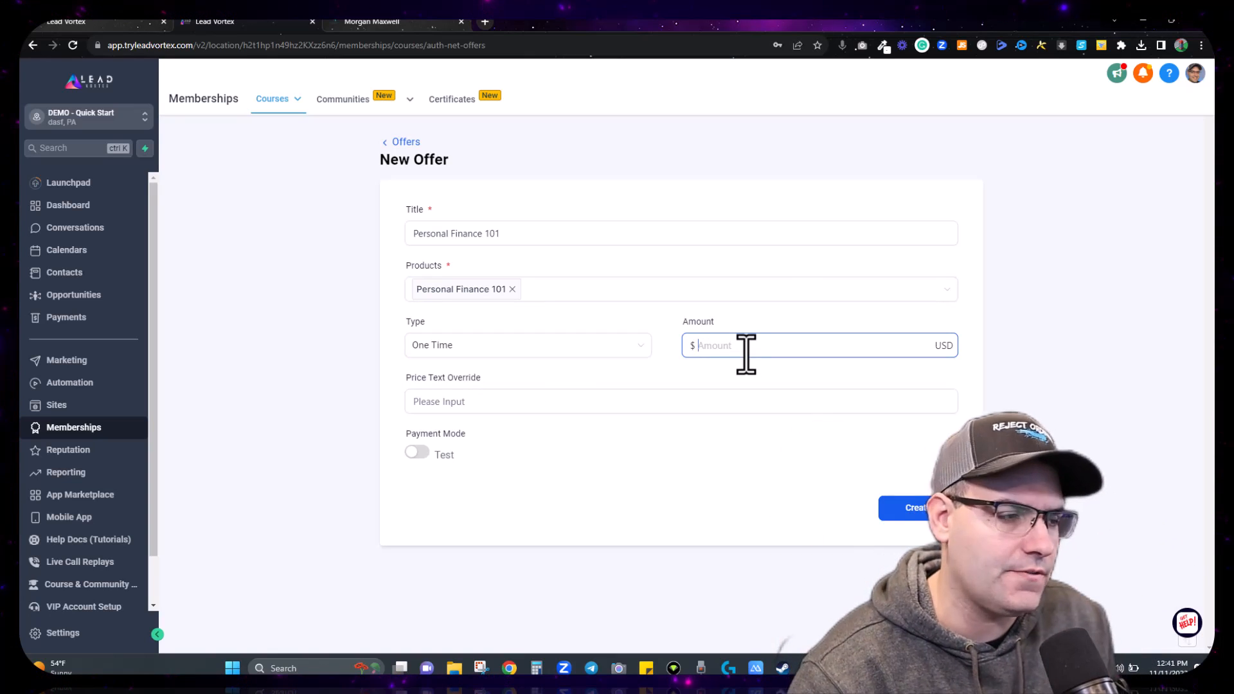
click(548, 353)
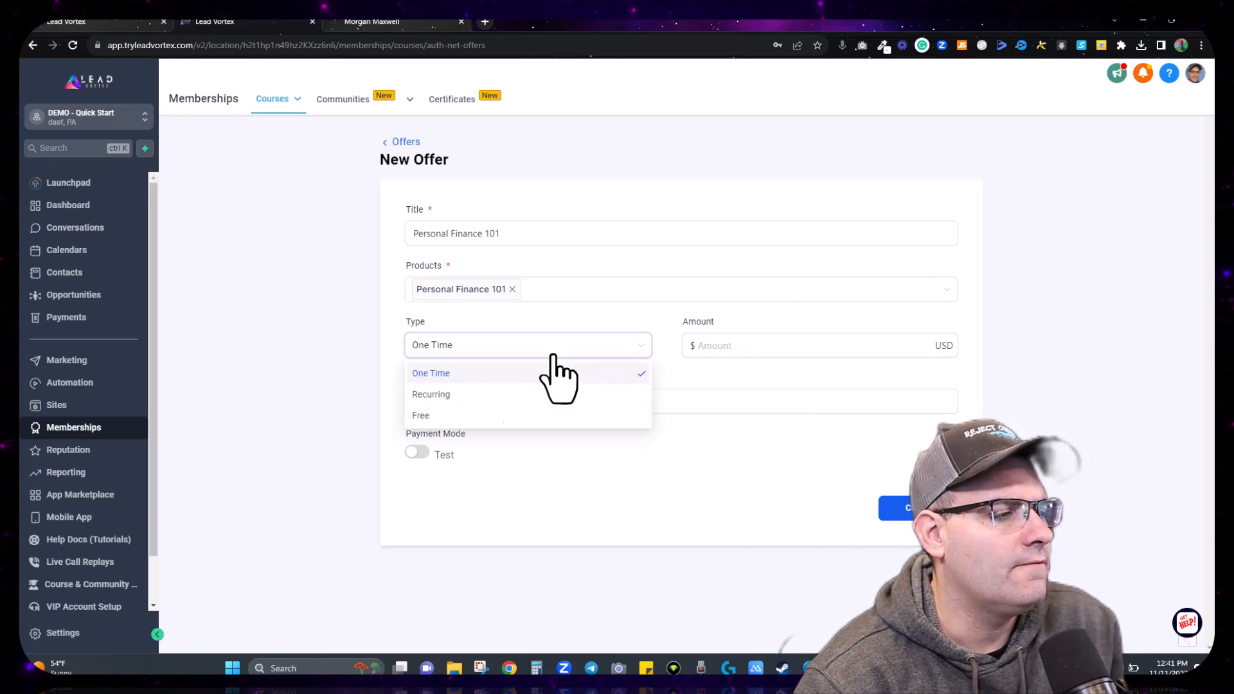
click(470, 393)
click(722, 350)
text(97)
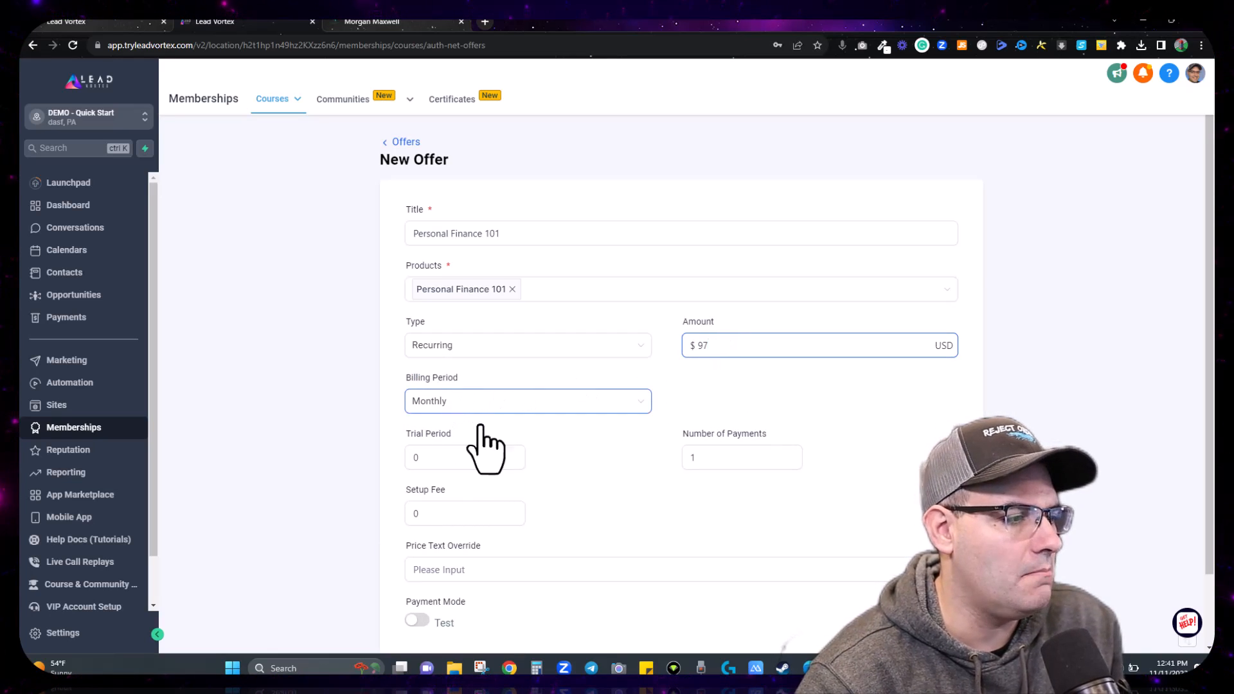
Step: Set the trial period to 0, settle on a one-time payment, and switch payment mode to Live
scroll(482, 441, down, 2)
click(429, 379)
text(0)
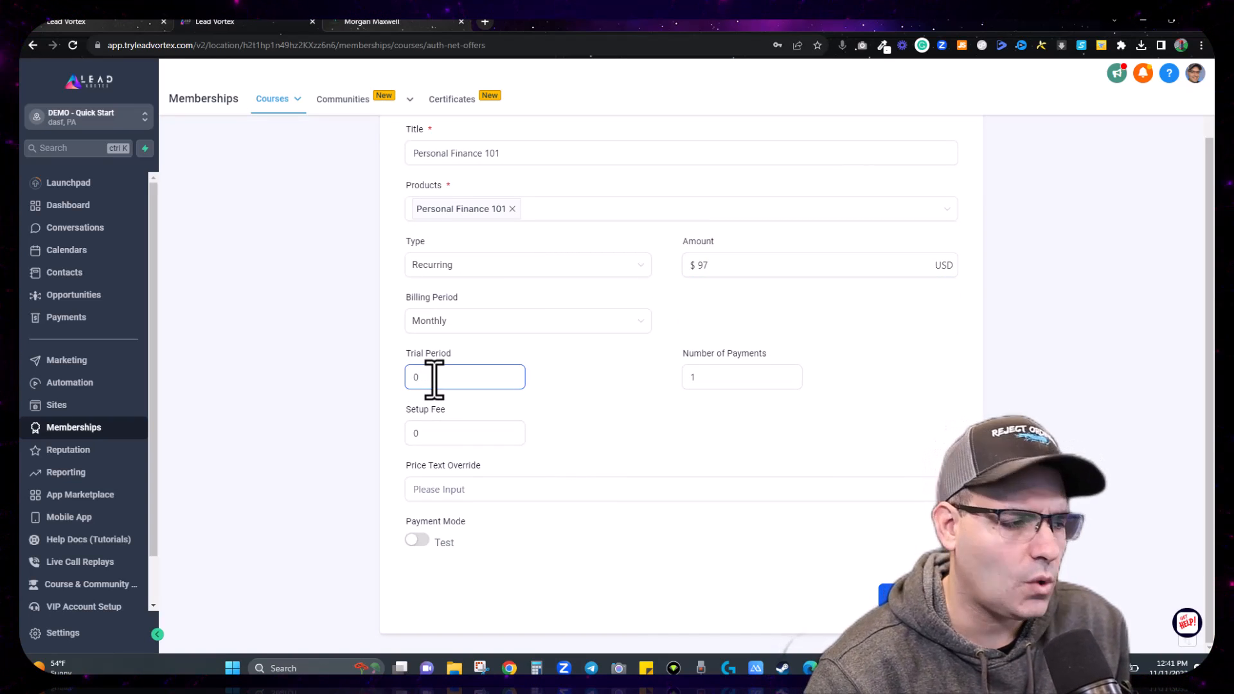
click(574, 352)
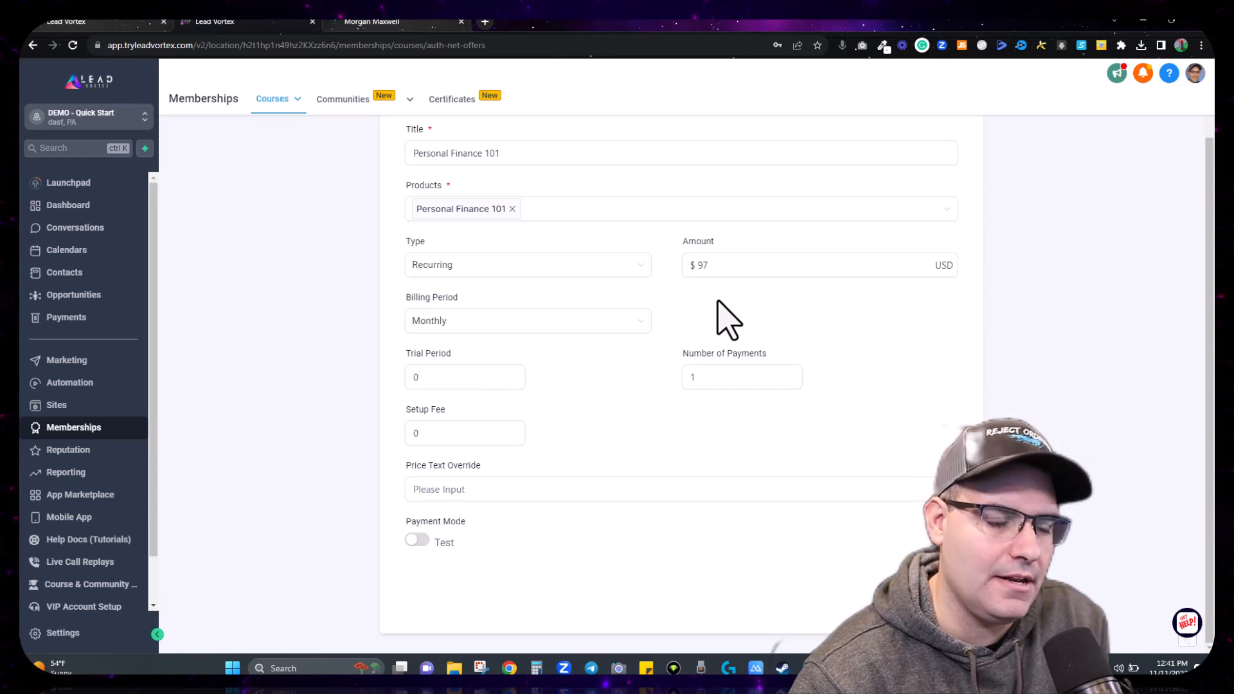
click(530, 268)
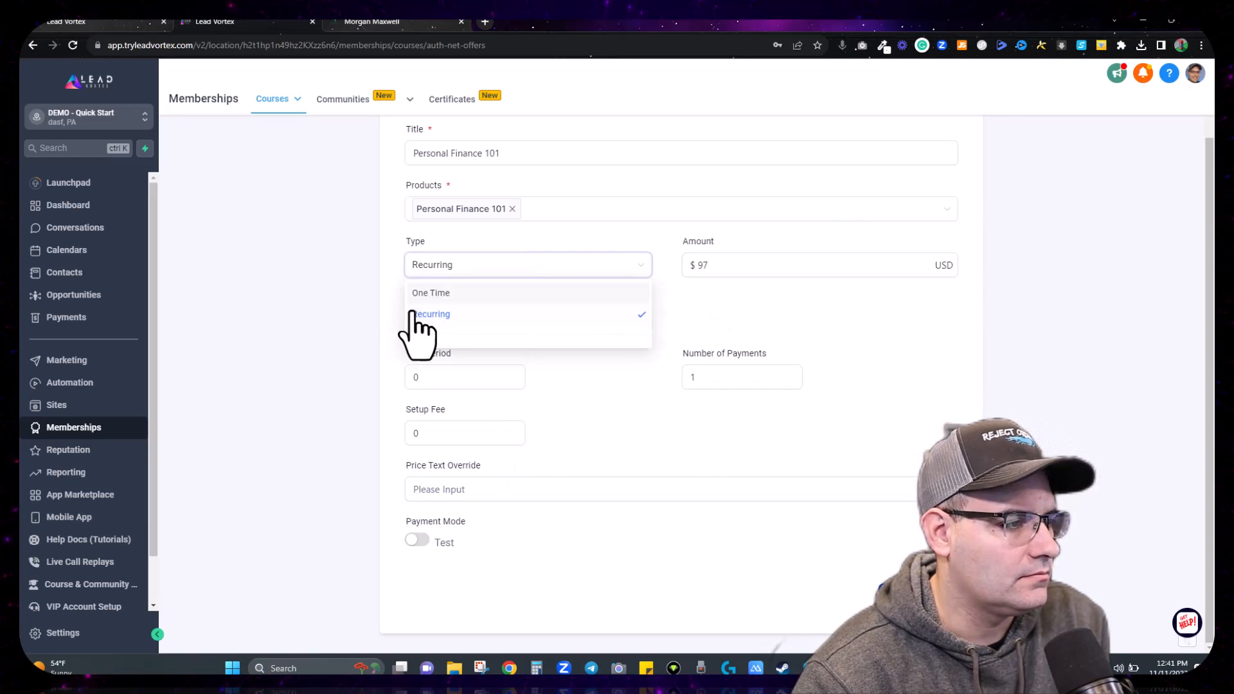
click(424, 295)
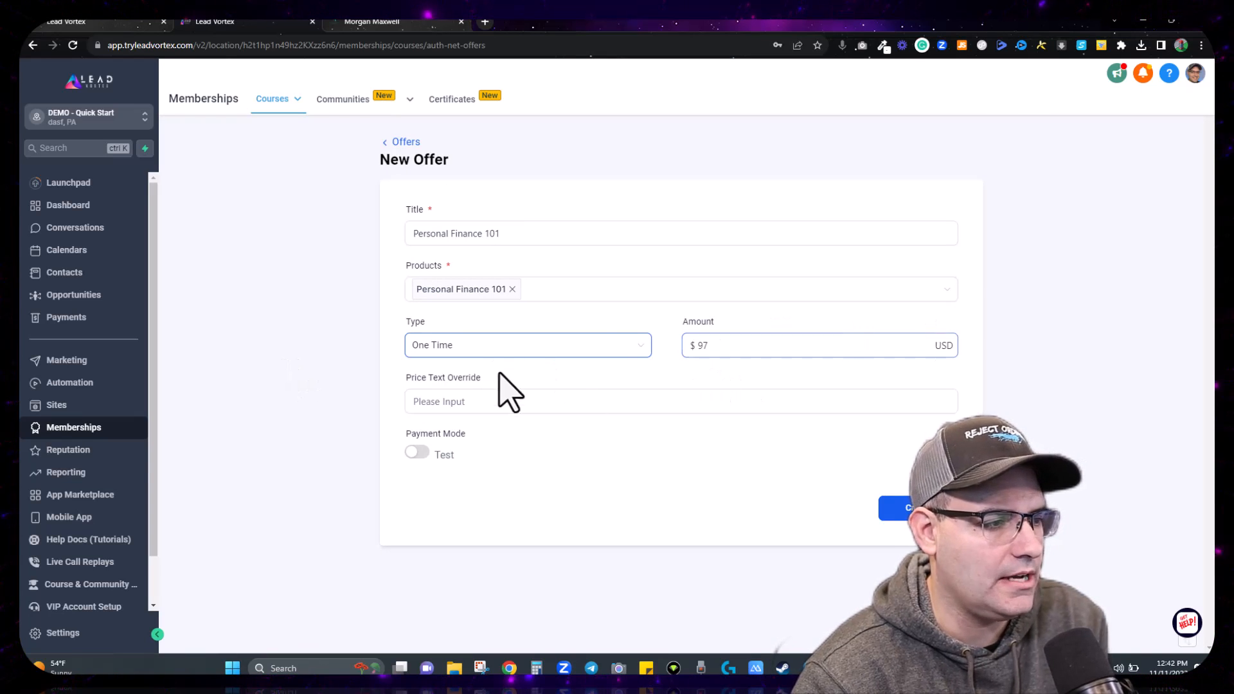
click(551, 410)
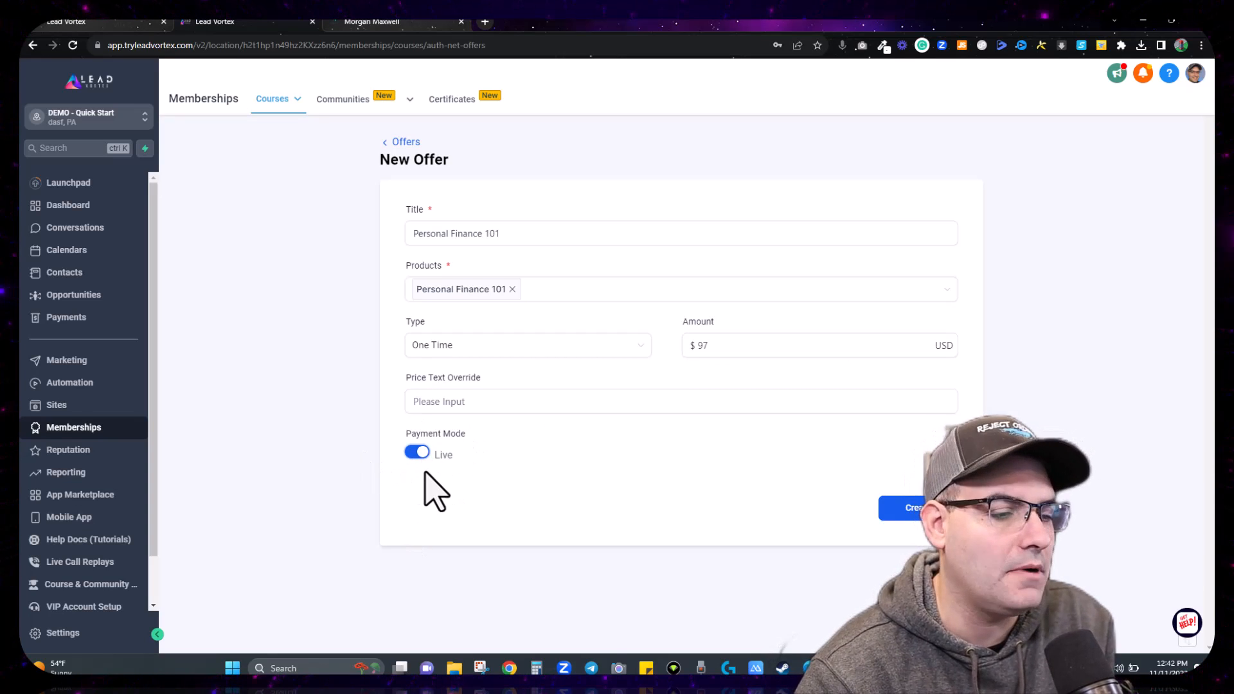
click(418, 452)
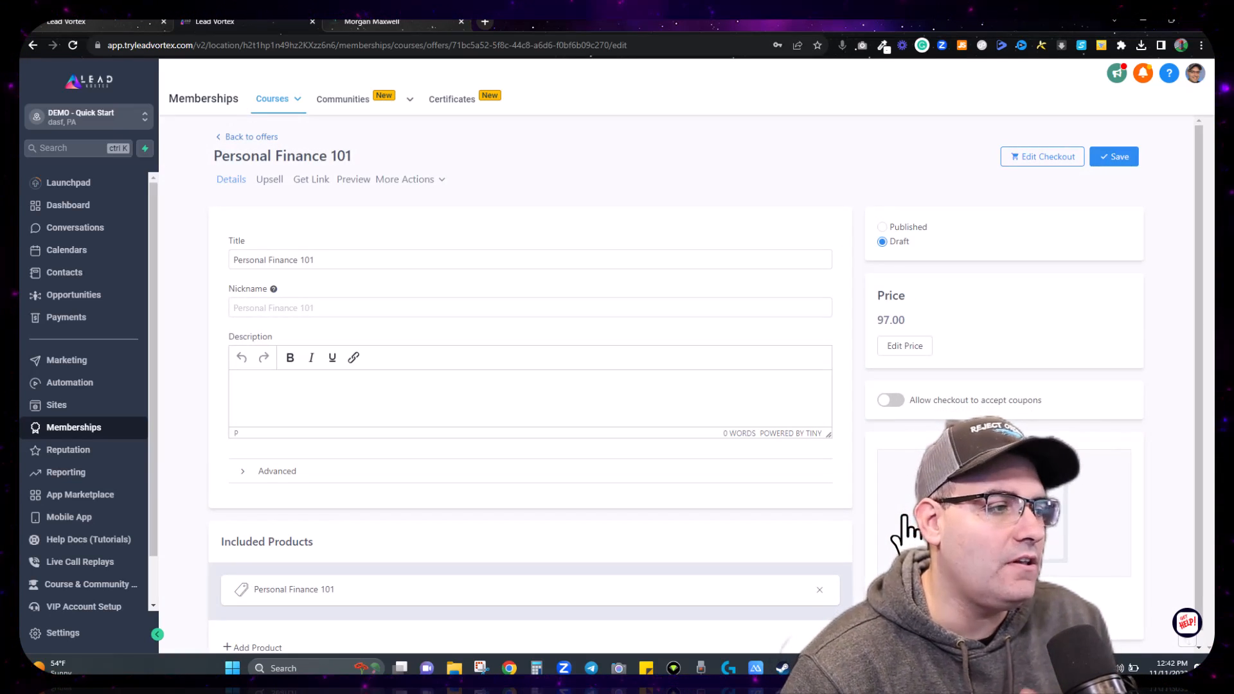
Step: Write 'Learn the basics of personal finance in 5 days!' in the offer's Description editor
click(292, 407)
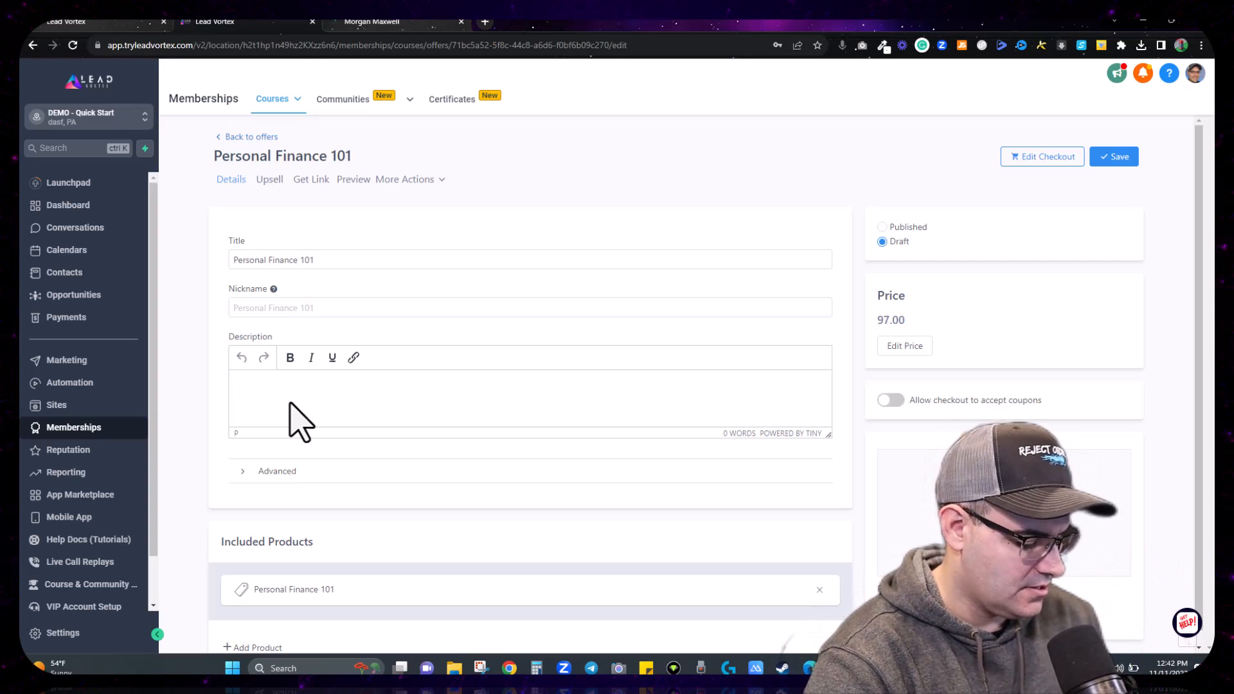
text(Persoanl)
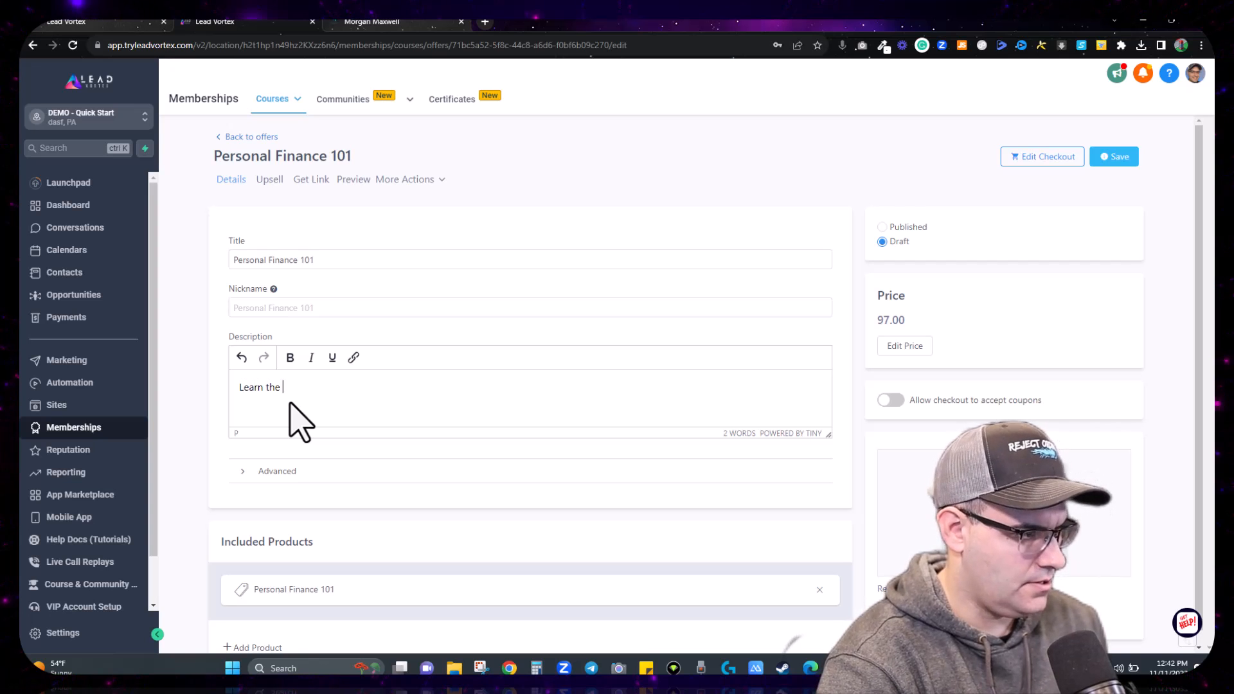
text(bas)
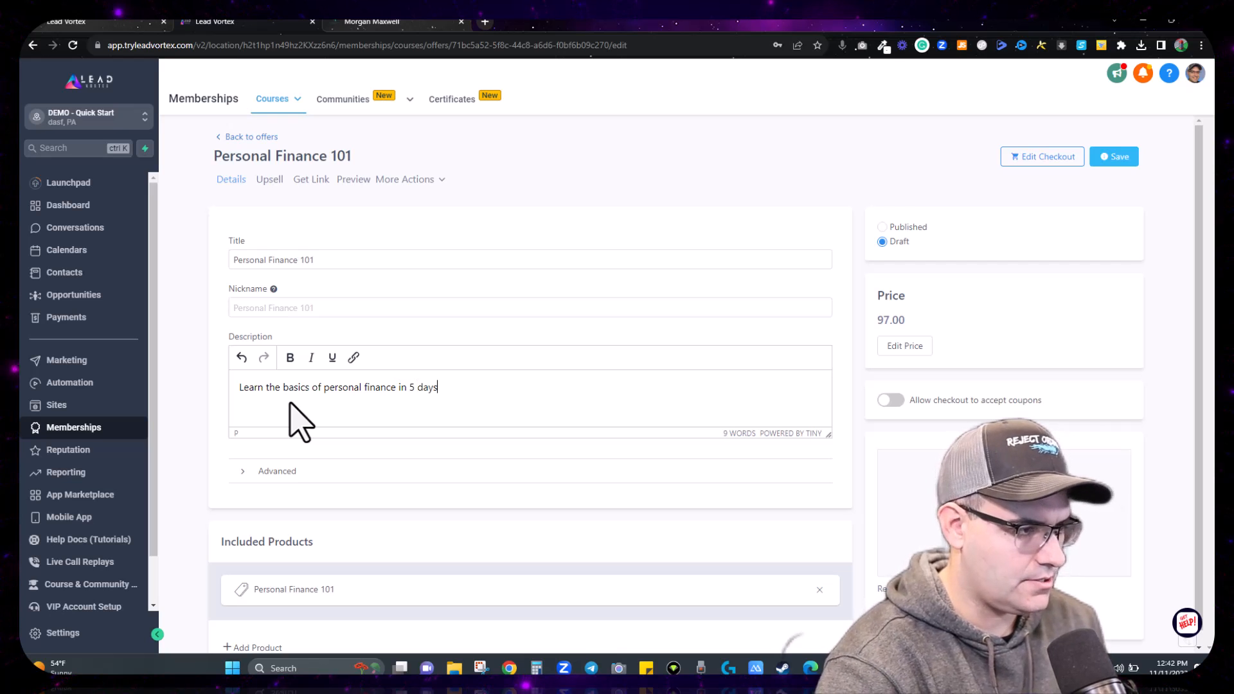
text(!)
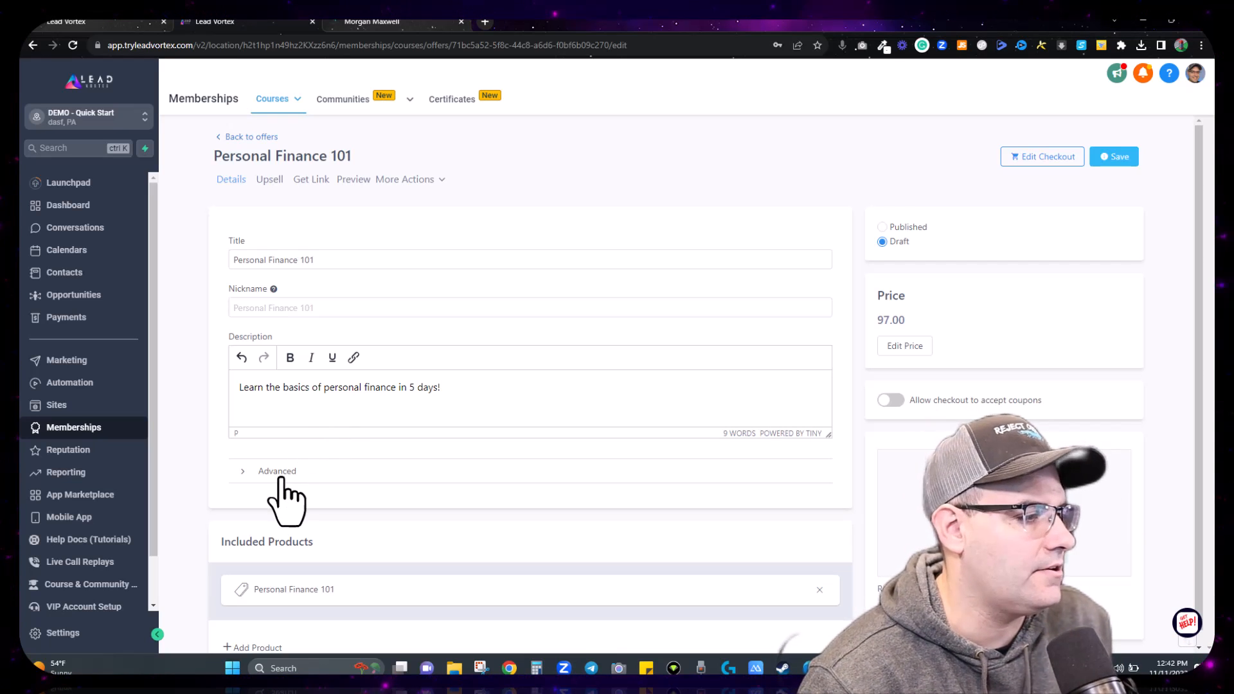
scroll(350, 418, down, 1)
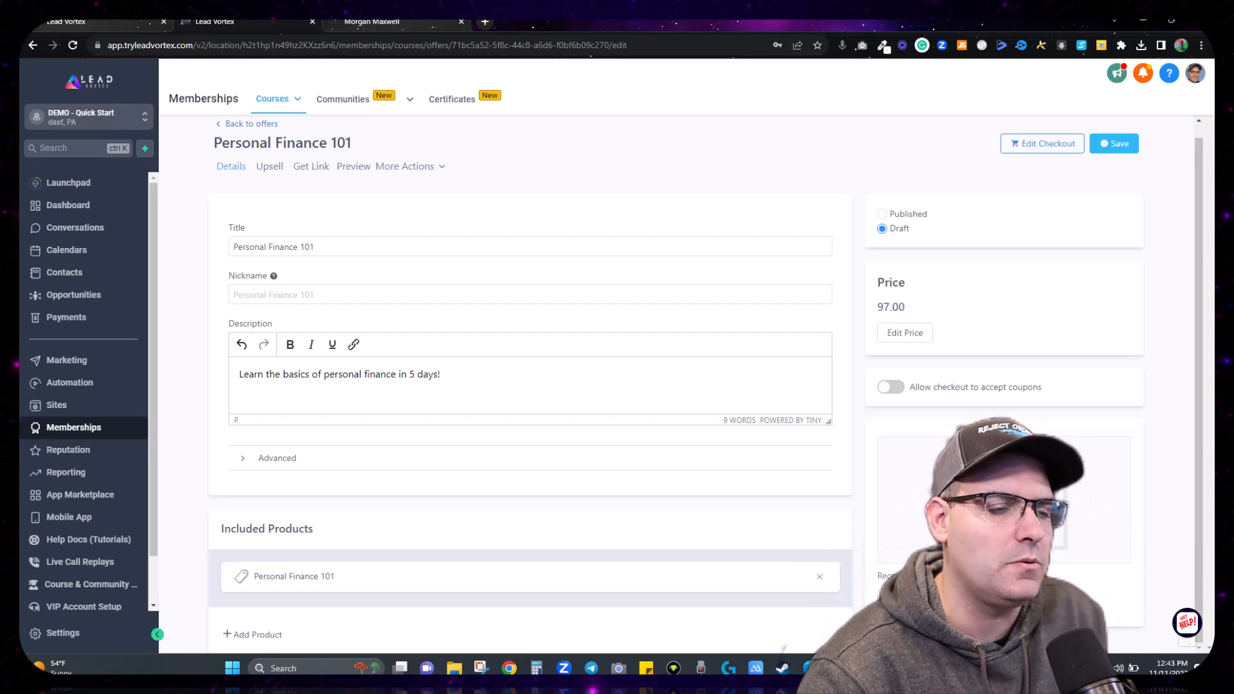
Step: Upload the Personal Finance cover image from Downloads as the offer thumbnail and save the offer
click(907, 596)
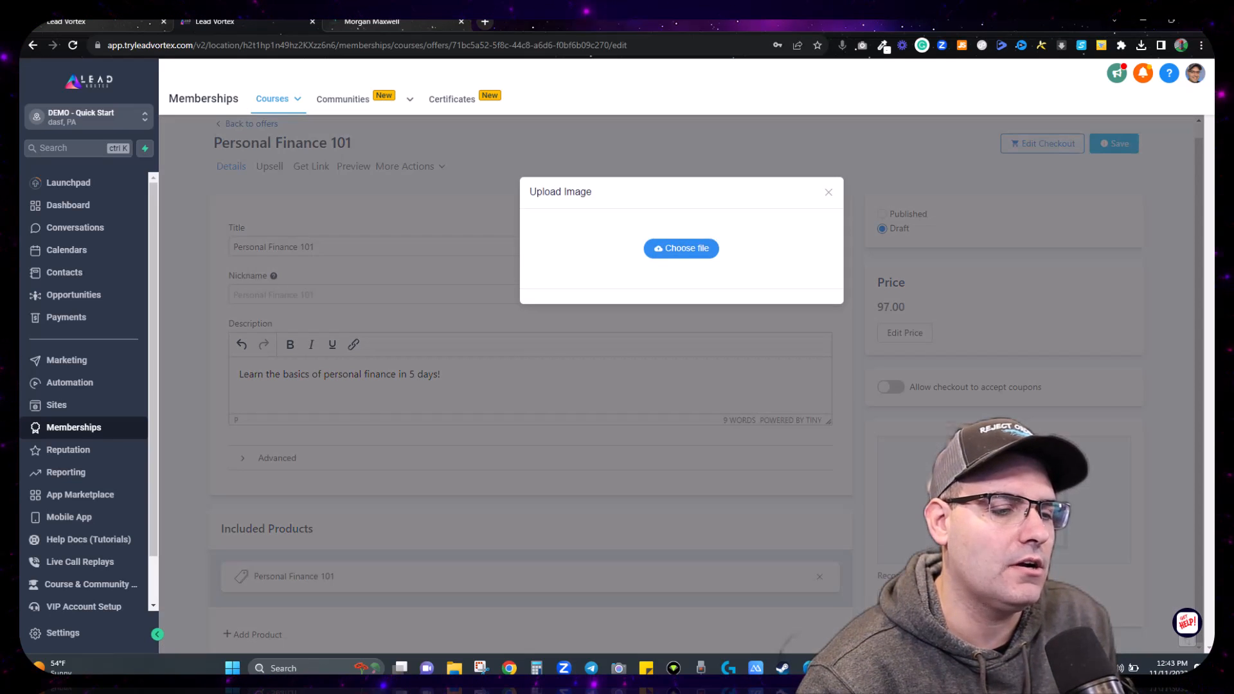
click(690, 250)
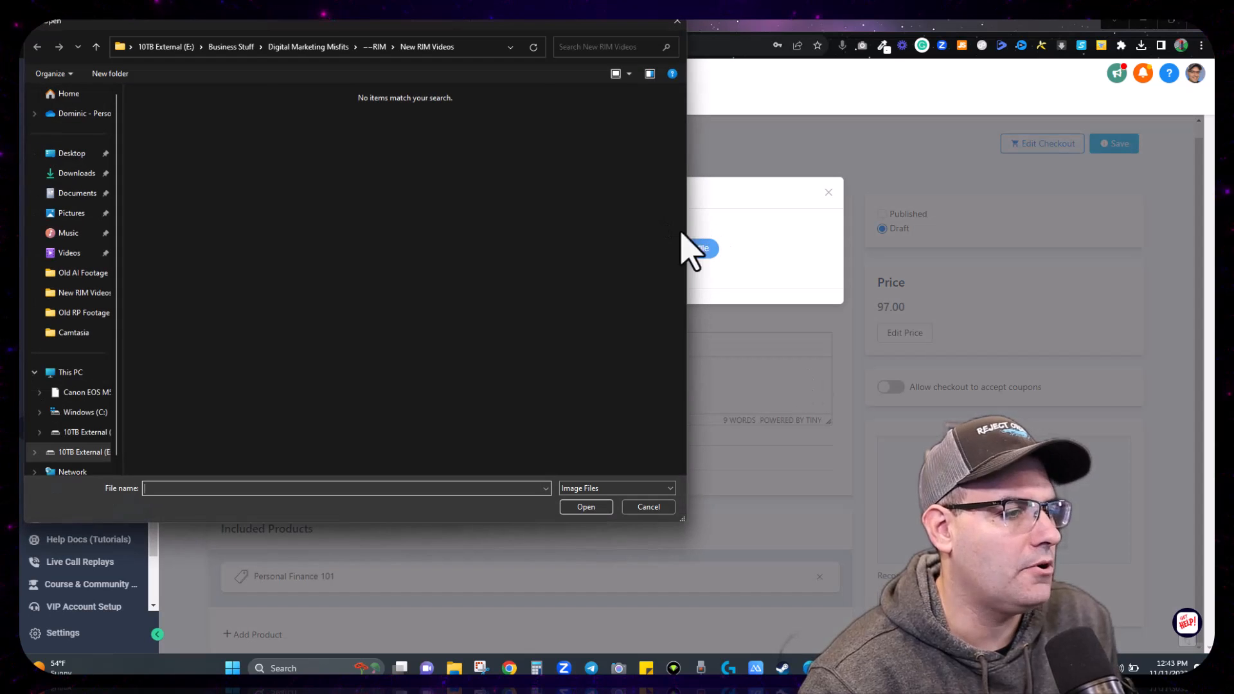
click(77, 173)
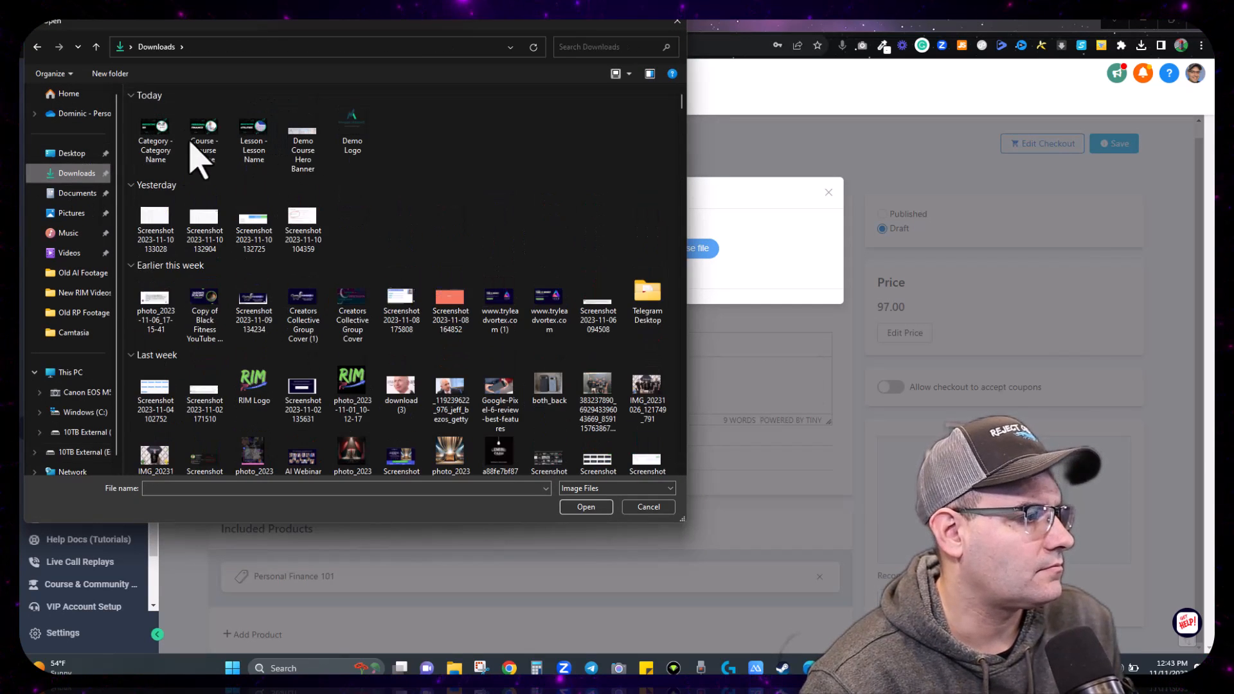
double_click(204, 135)
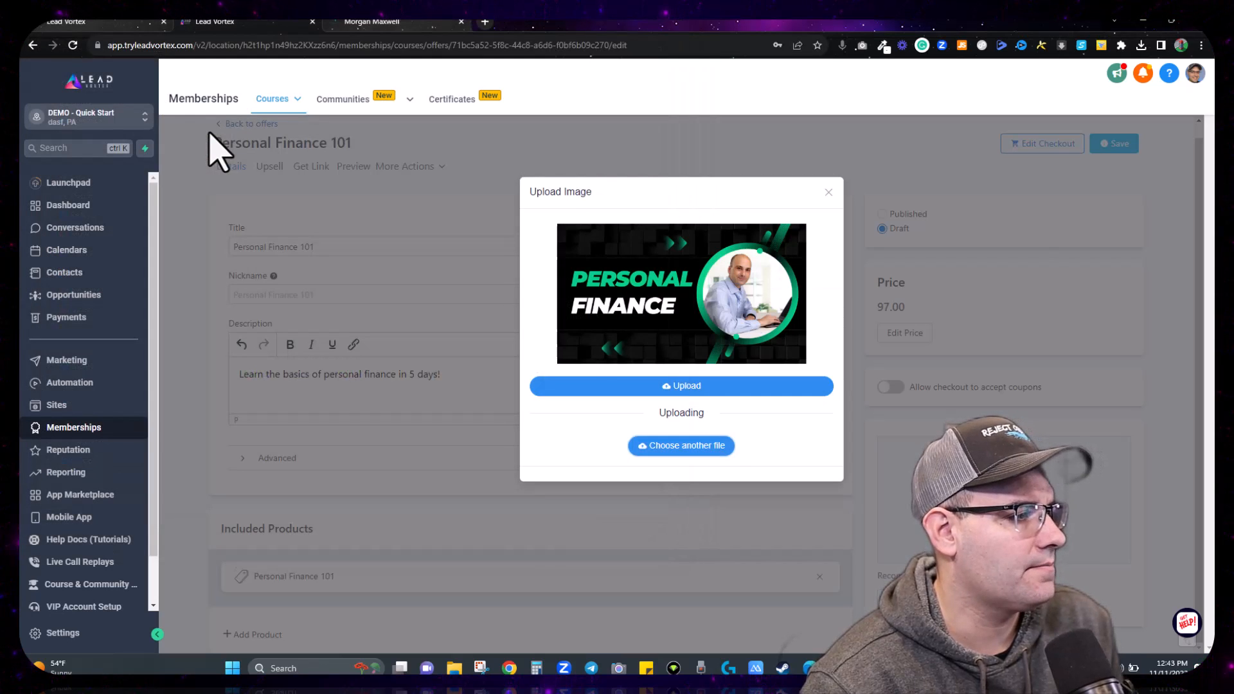
click(686, 386)
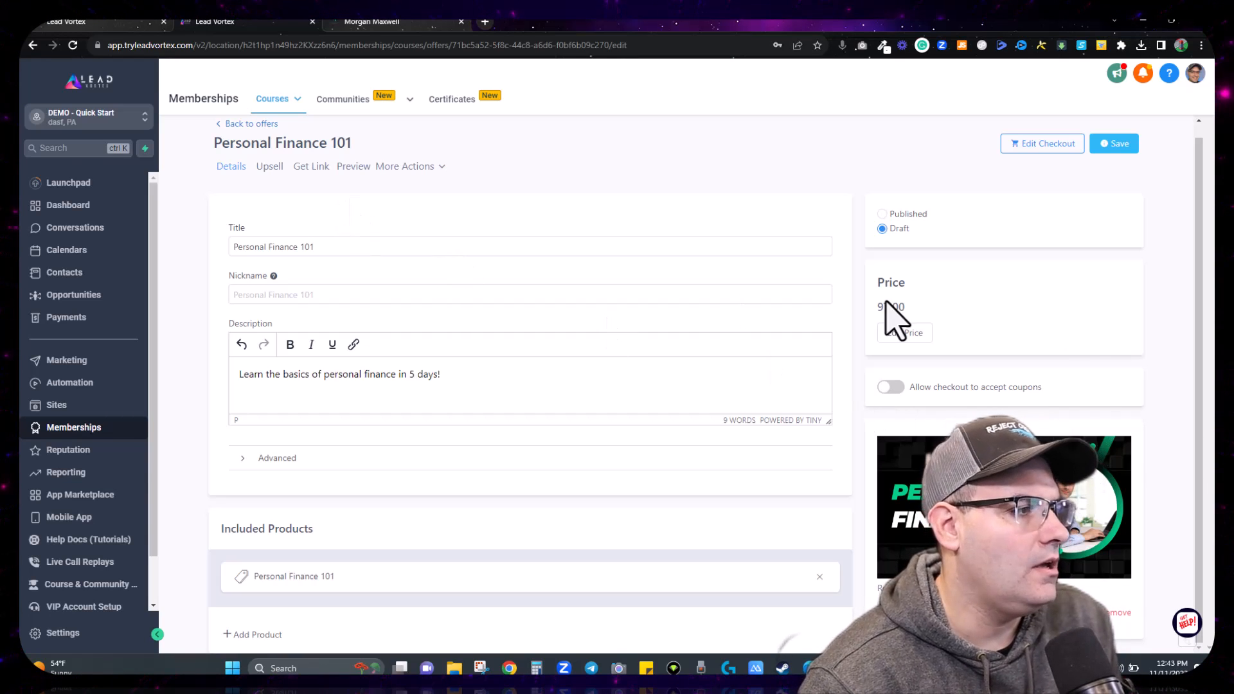
click(1122, 144)
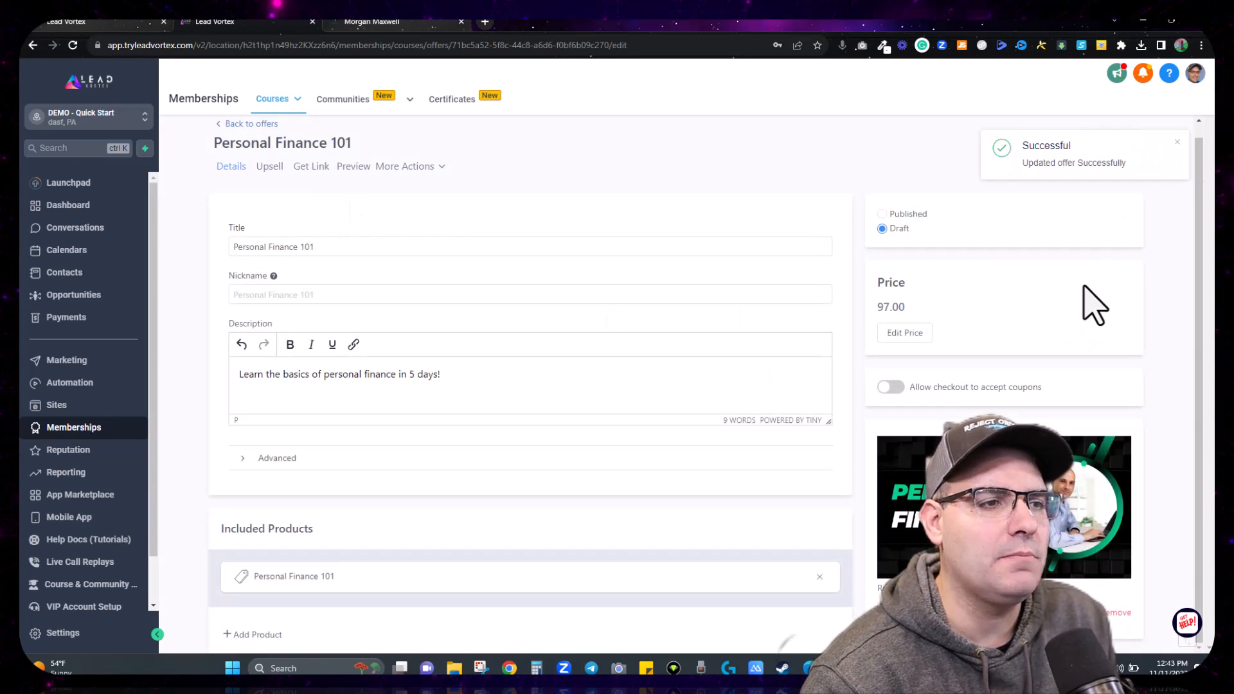
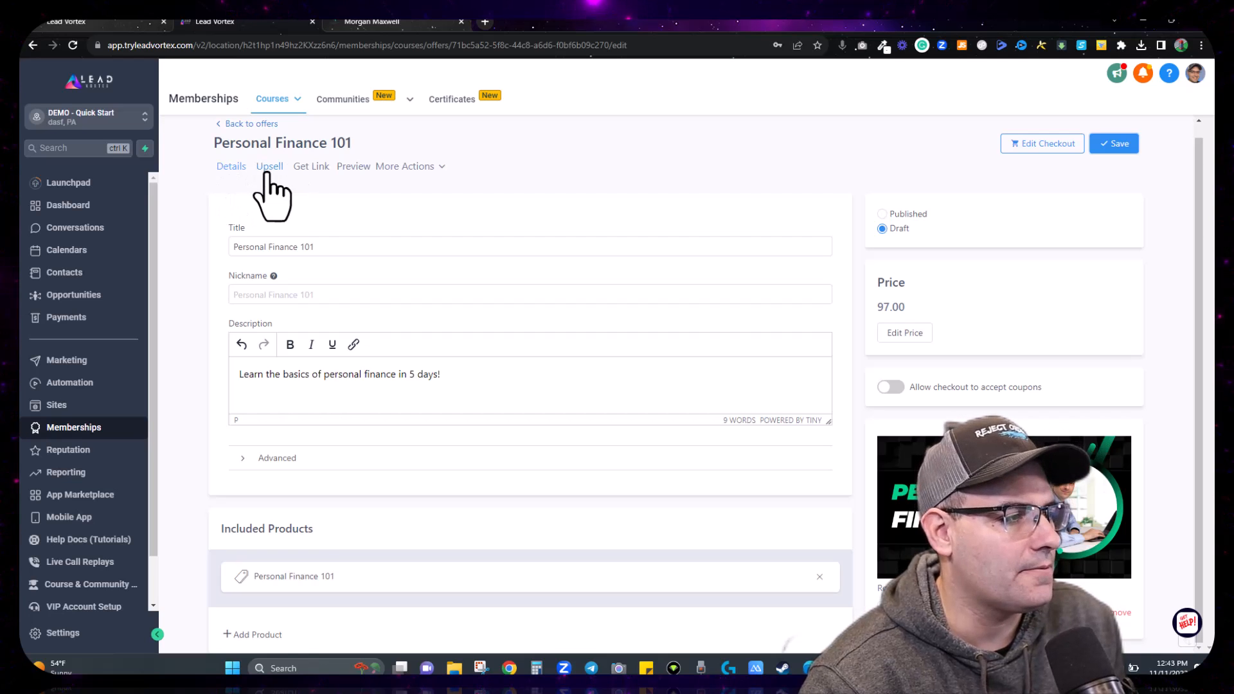
Step: Try adding an in-app upsell to Personal Finance 101, finding no offers available to pick
click(268, 170)
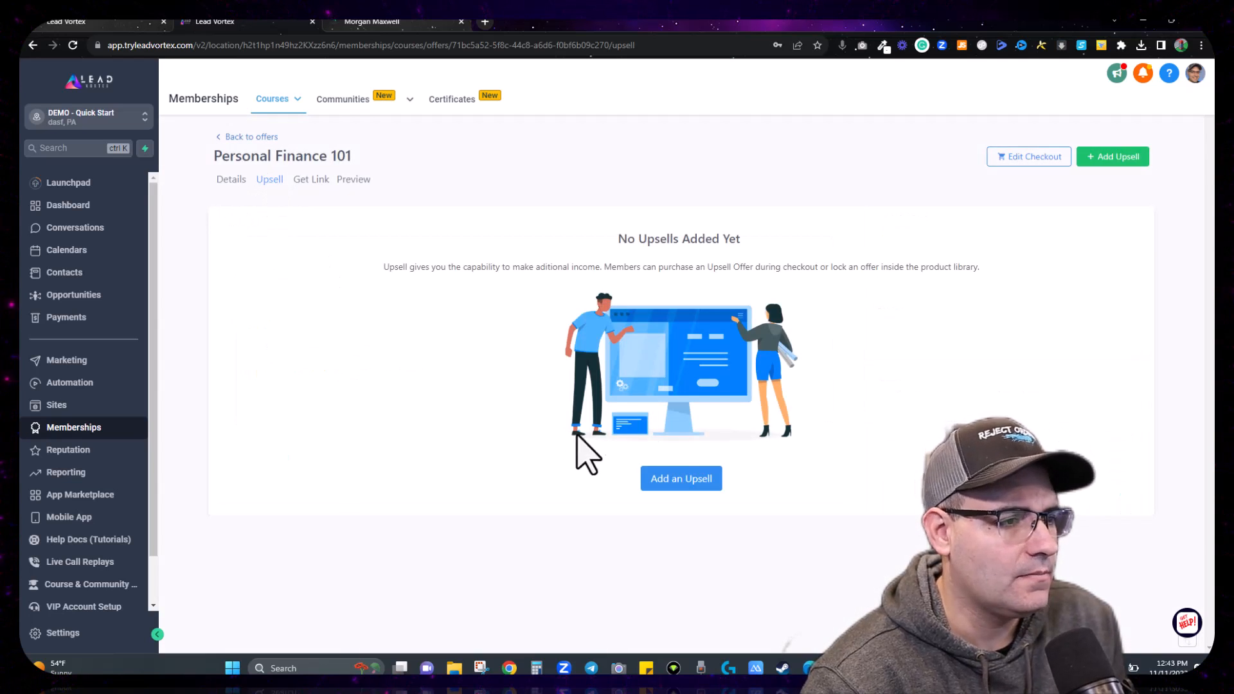
click(678, 479)
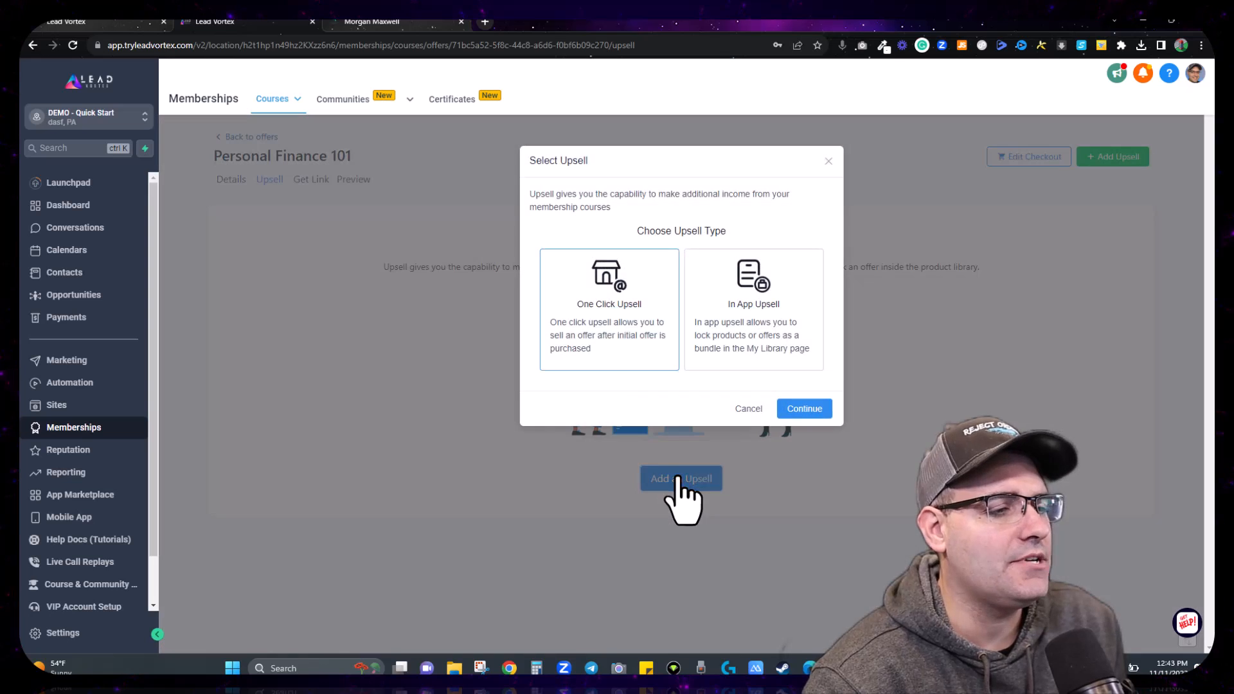
click(770, 302)
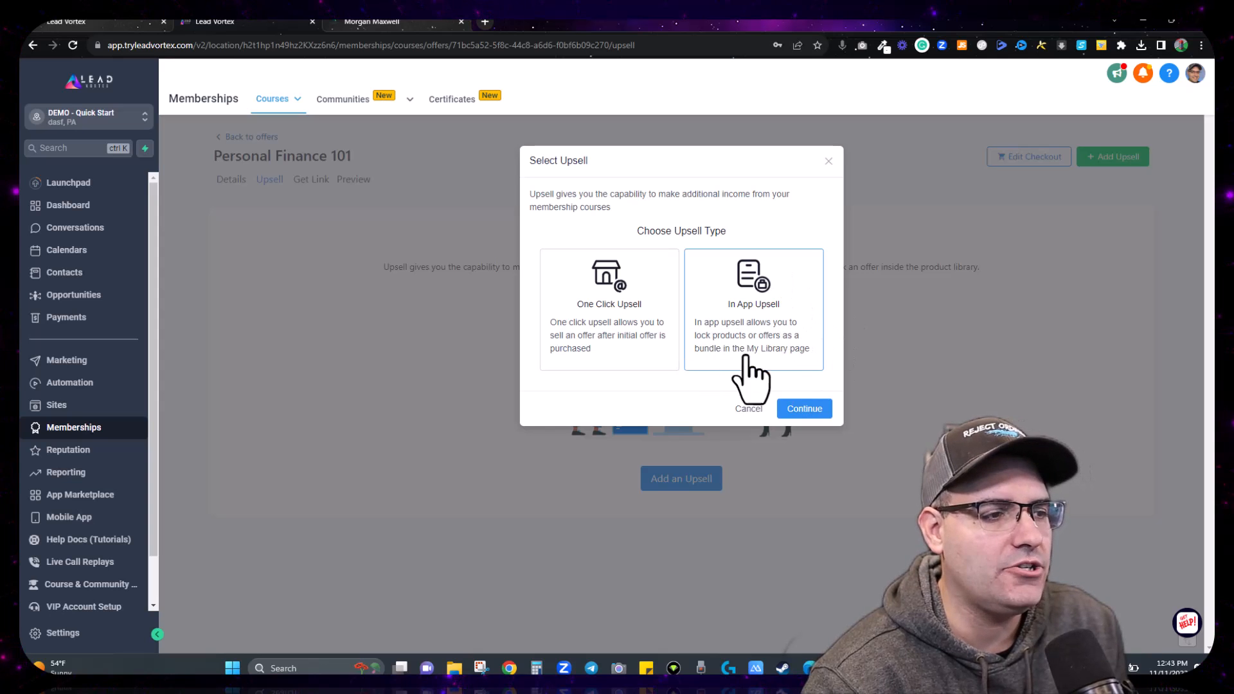
click(809, 409)
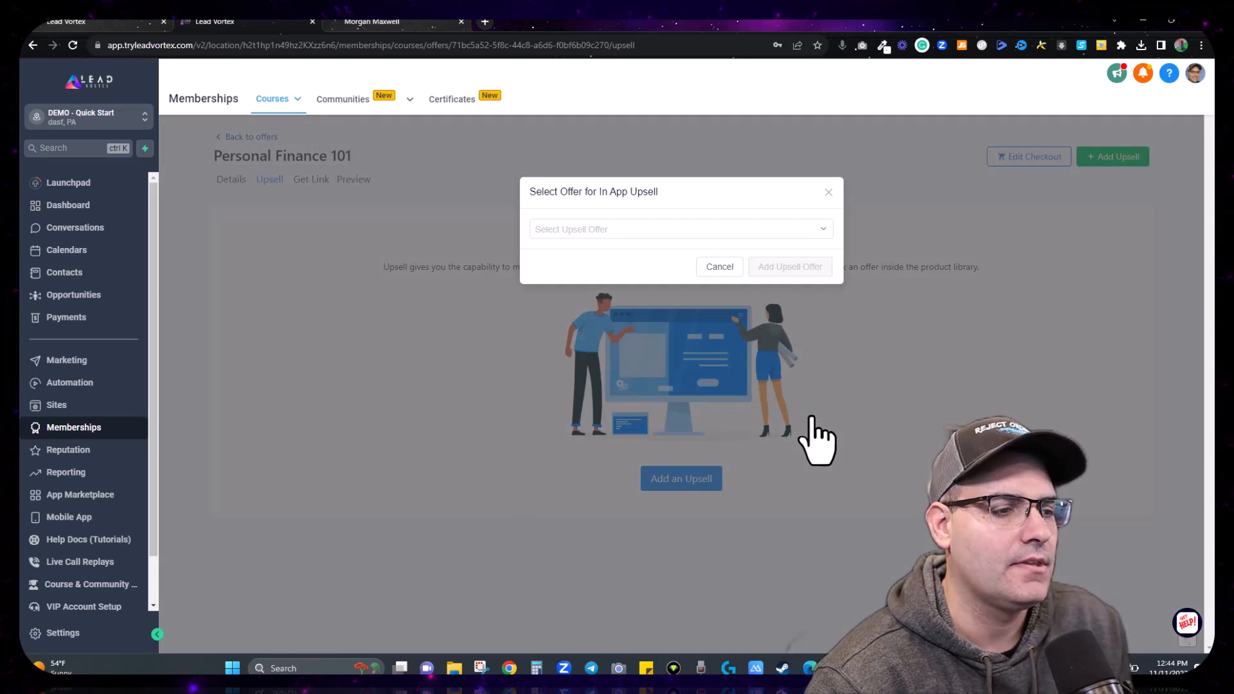
click(617, 232)
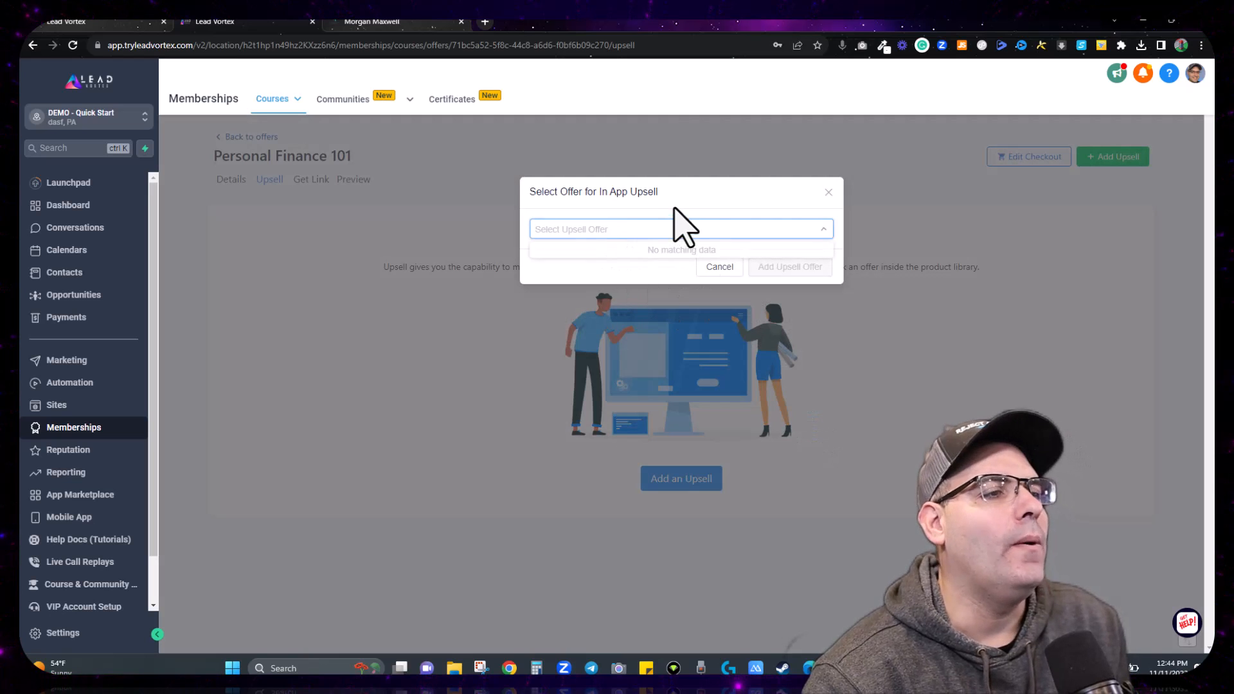
click(681, 228)
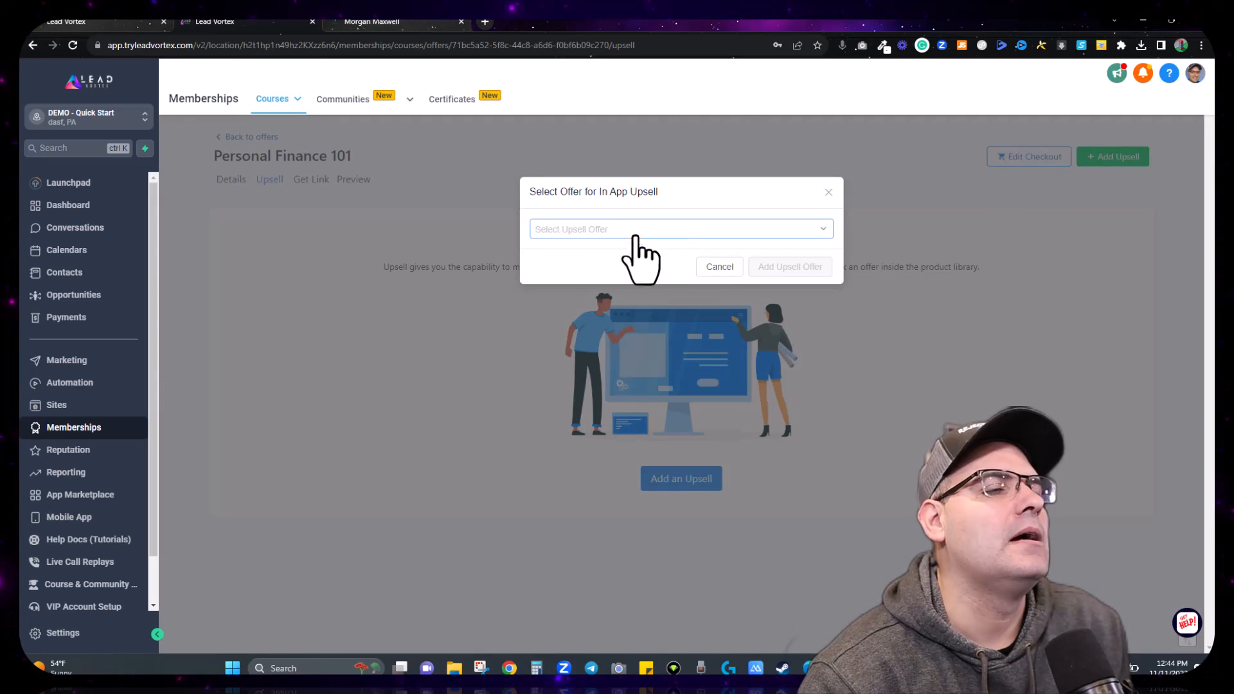
click(715, 270)
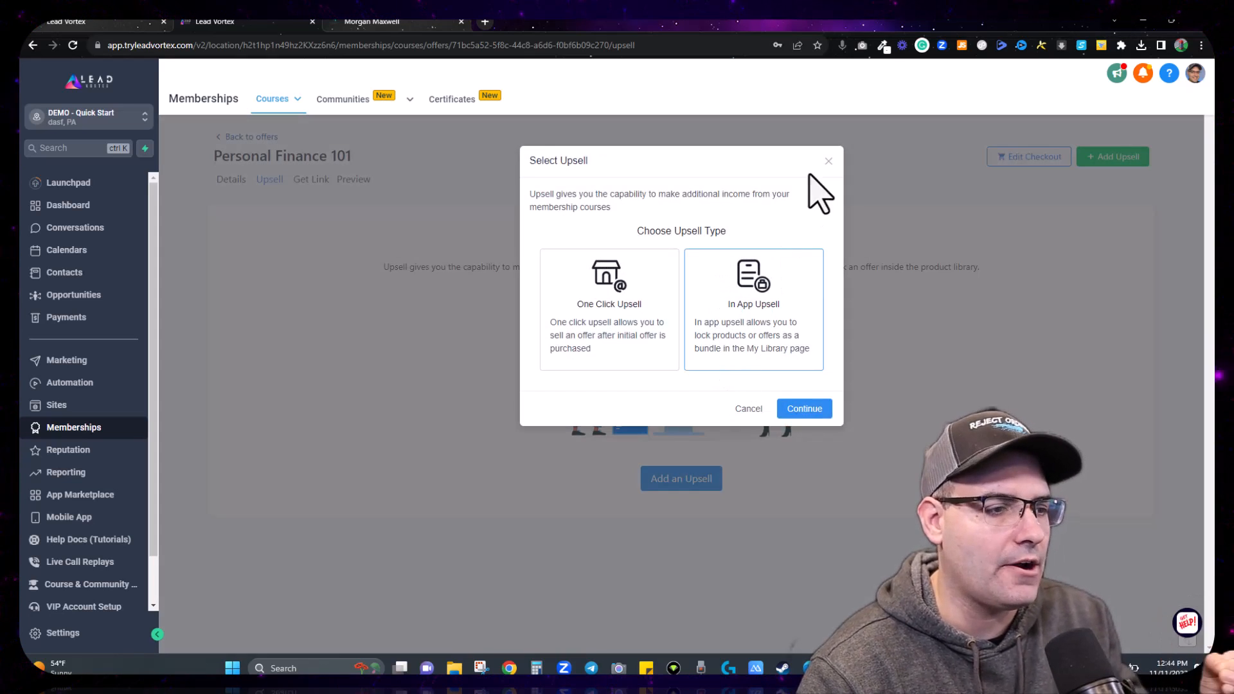
click(821, 167)
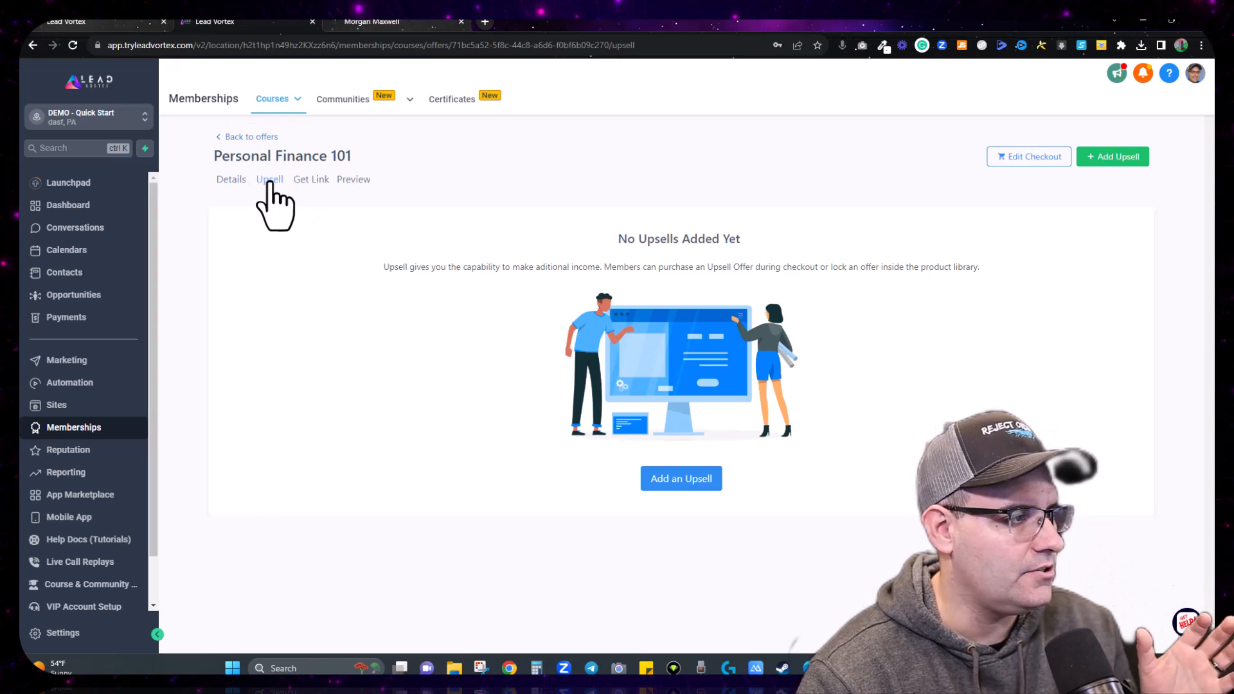
click(695, 485)
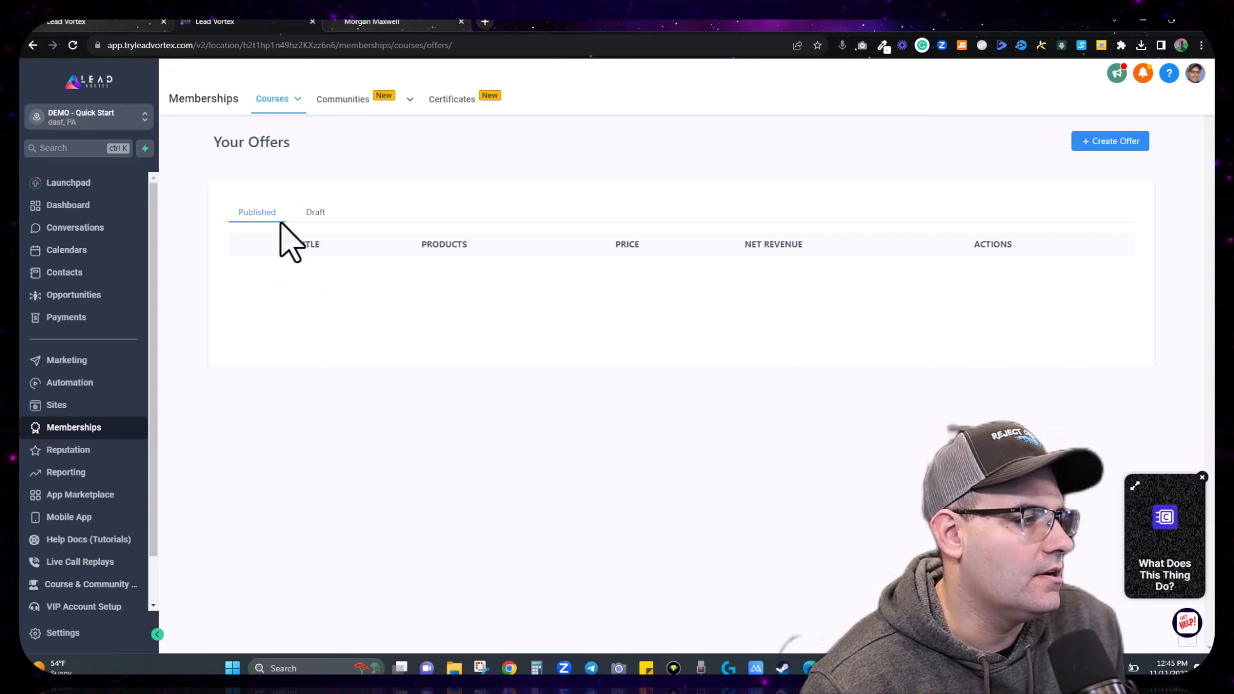
Step: Edit Personal Finance 101 from the Draft offers and save it as Published
click(315, 214)
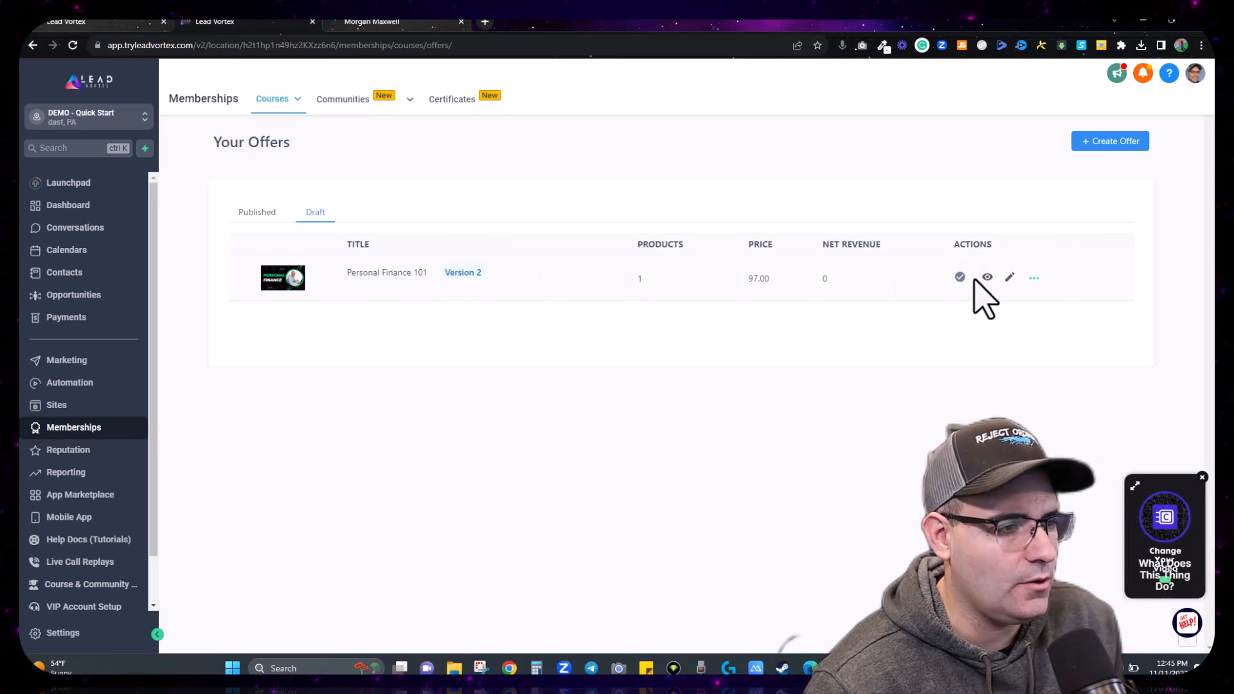
click(1012, 278)
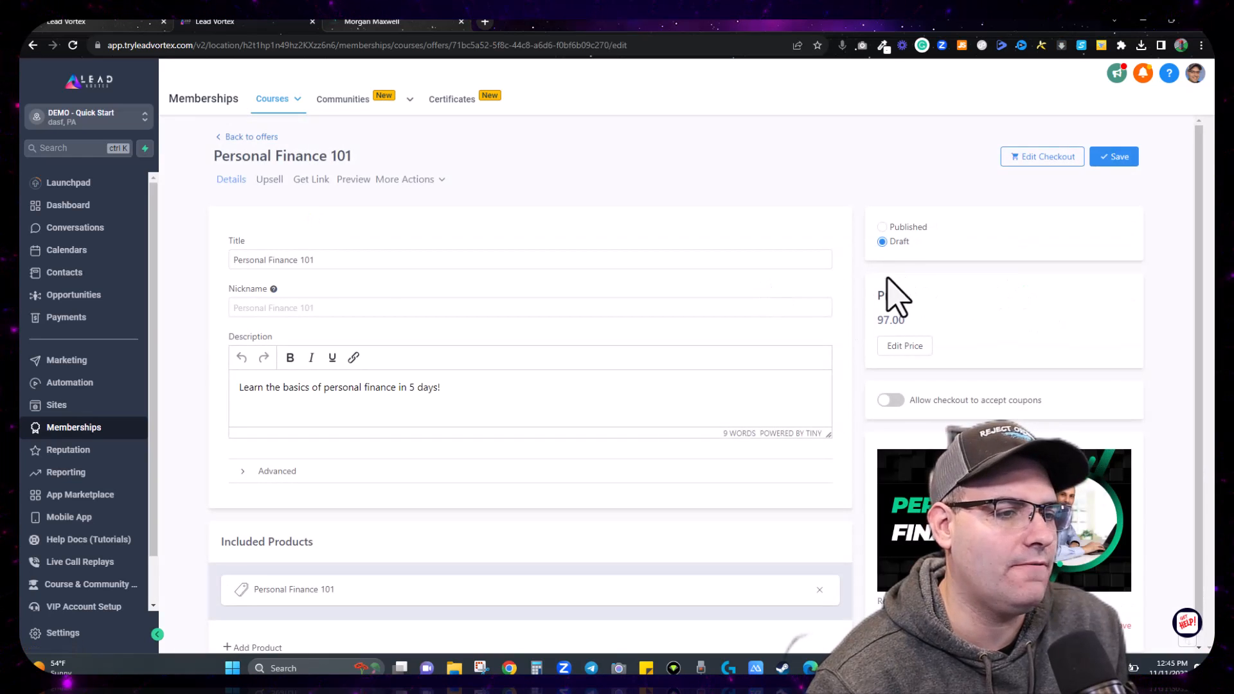
click(882, 227)
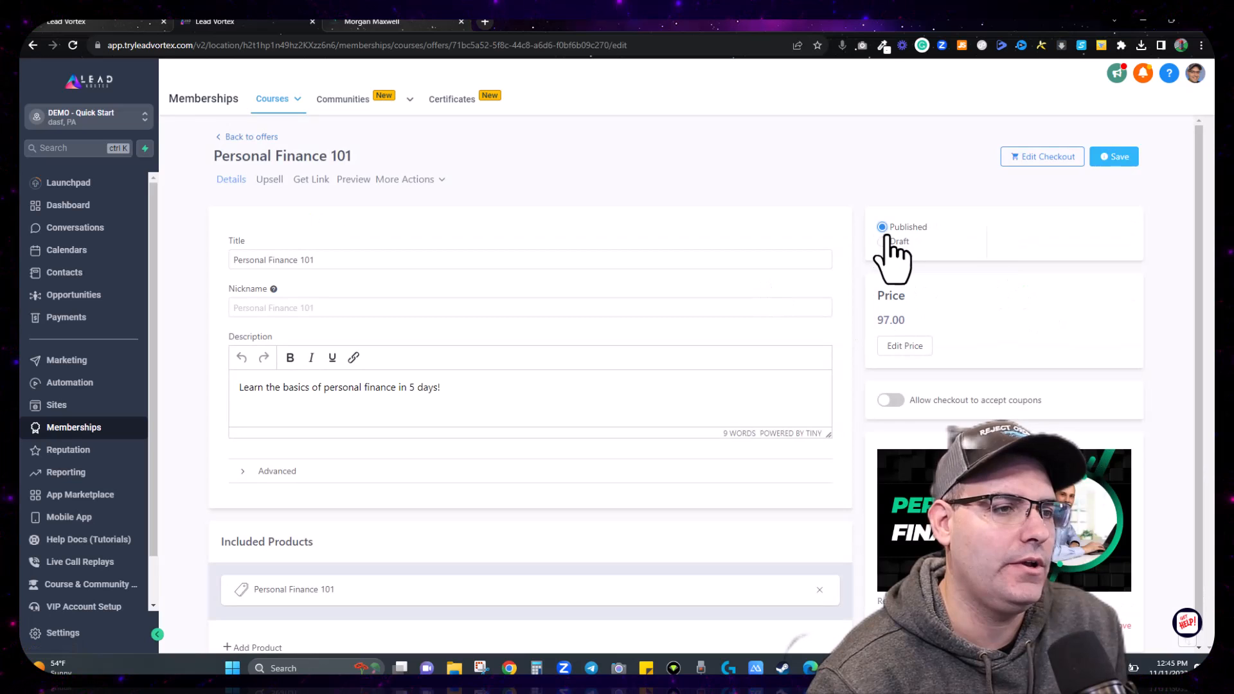
click(1107, 159)
click(1181, 142)
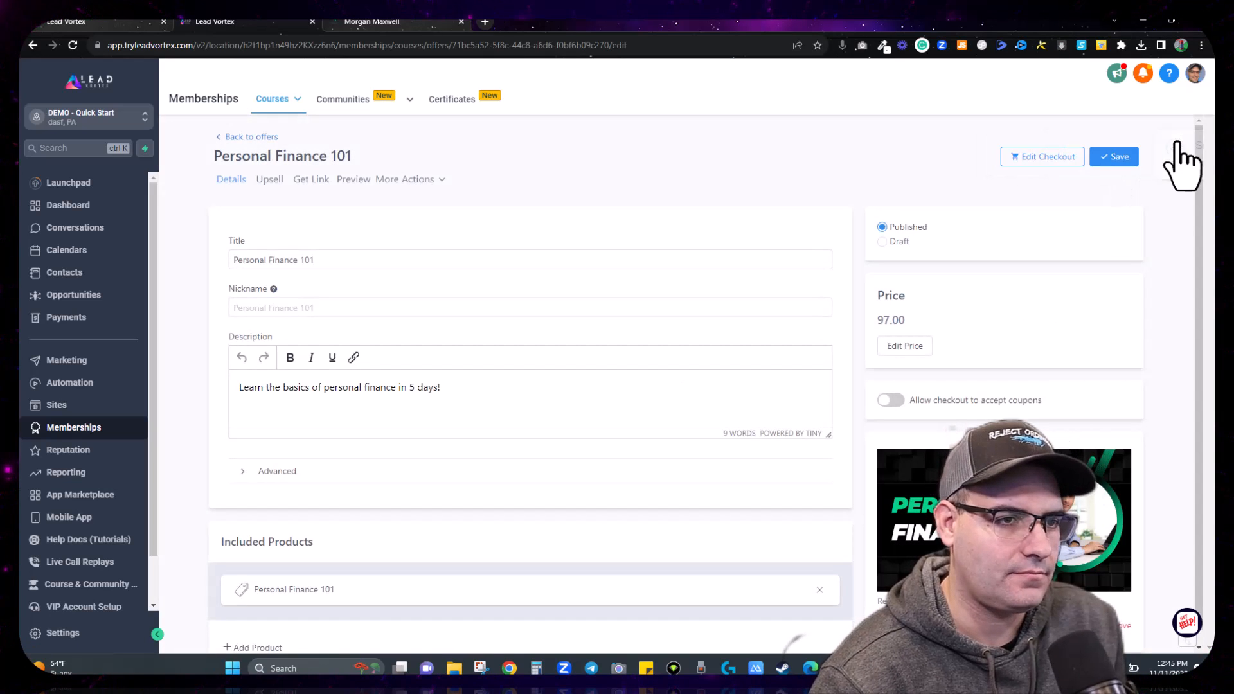
Step: Upload the course hero banner as the Banner Image in the checkout's Offer Details
click(1038, 161)
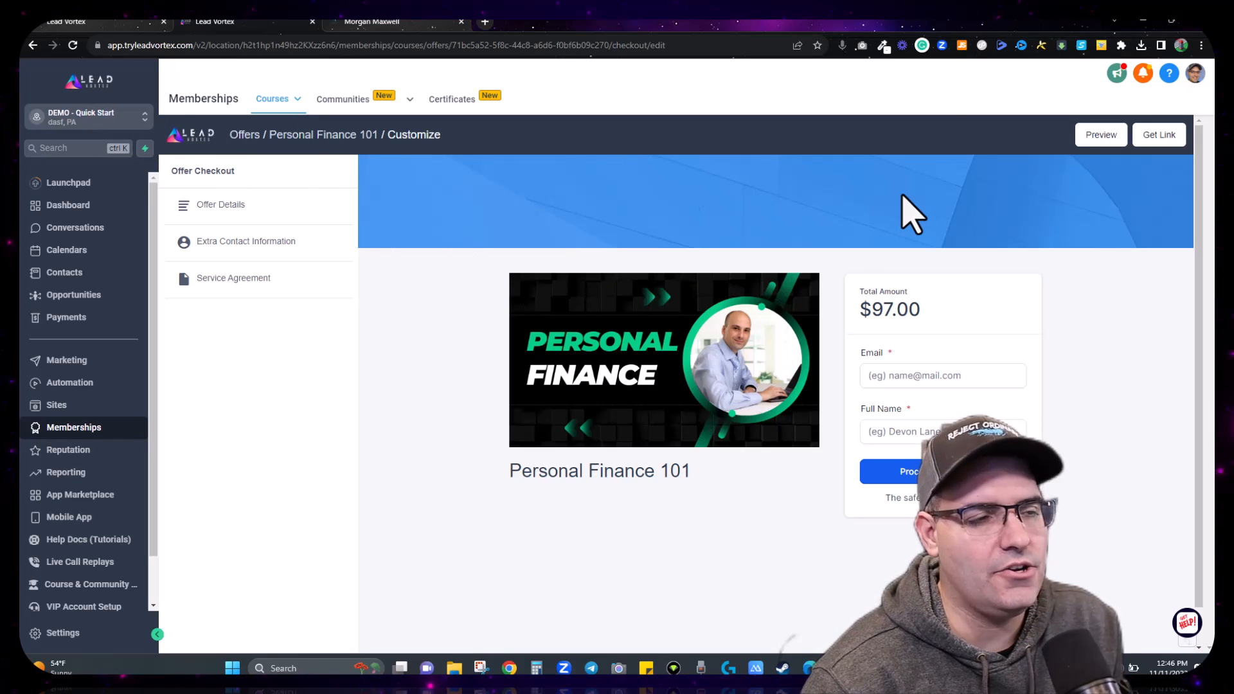
click(235, 205)
click(275, 243)
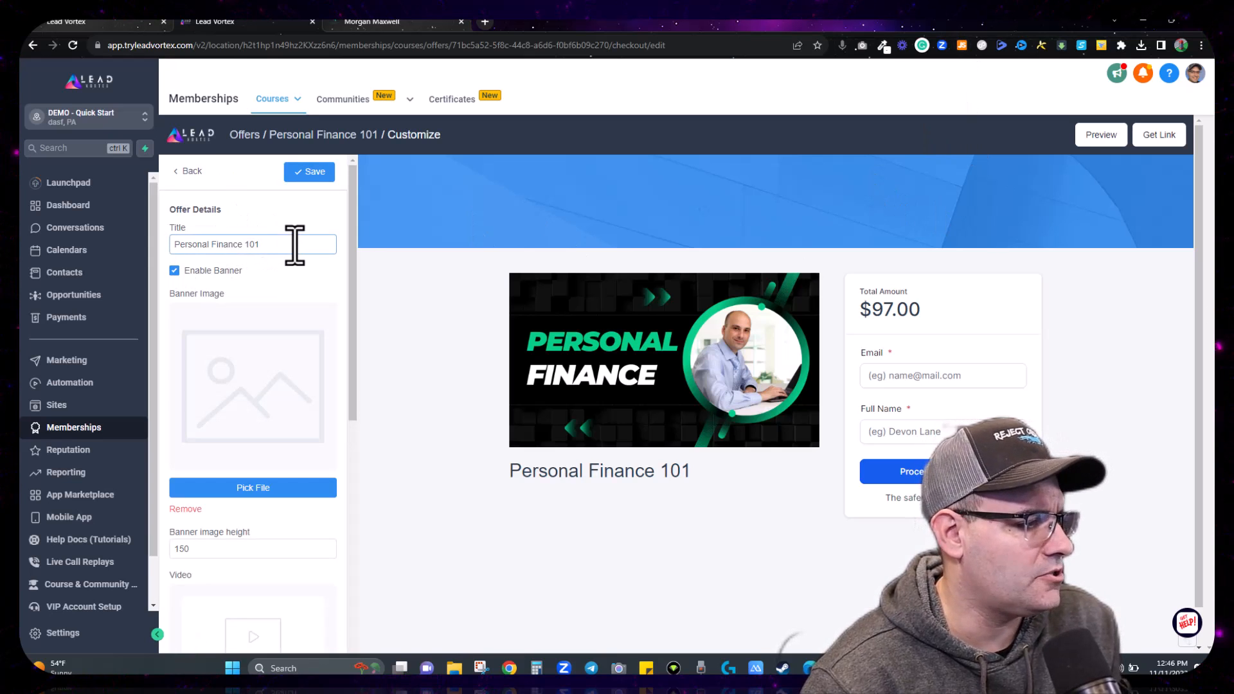
scroll(286, 380, down, 1)
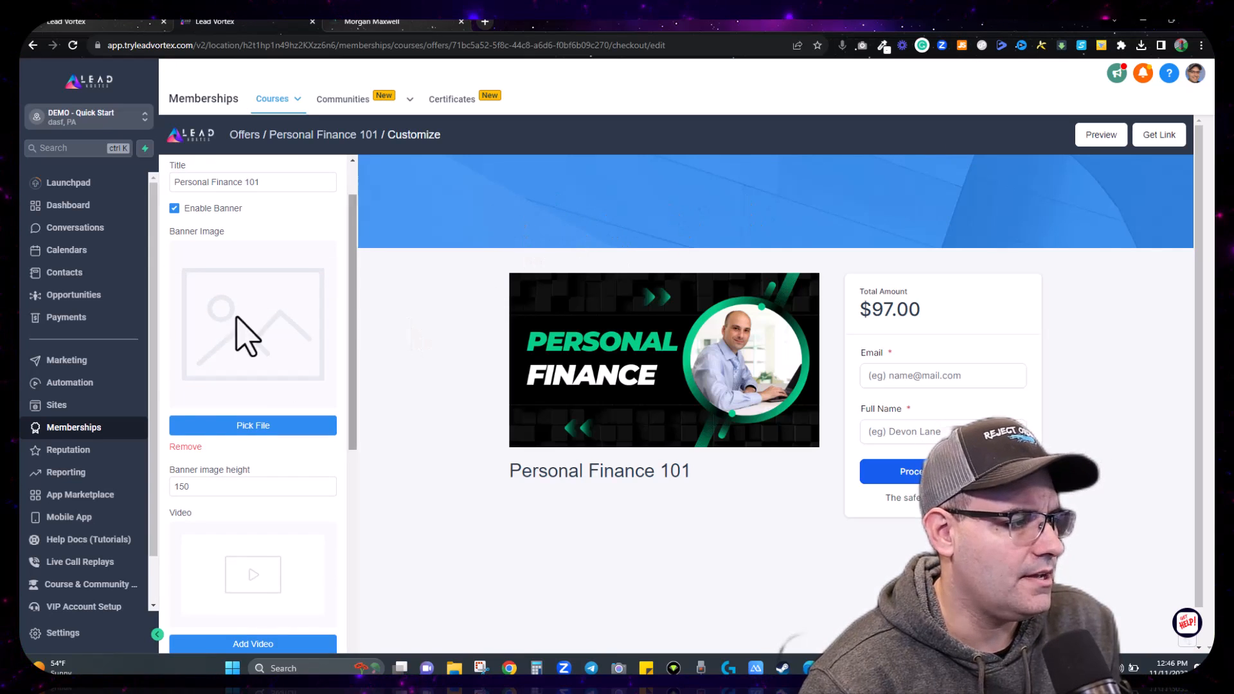
click(253, 430)
click(683, 250)
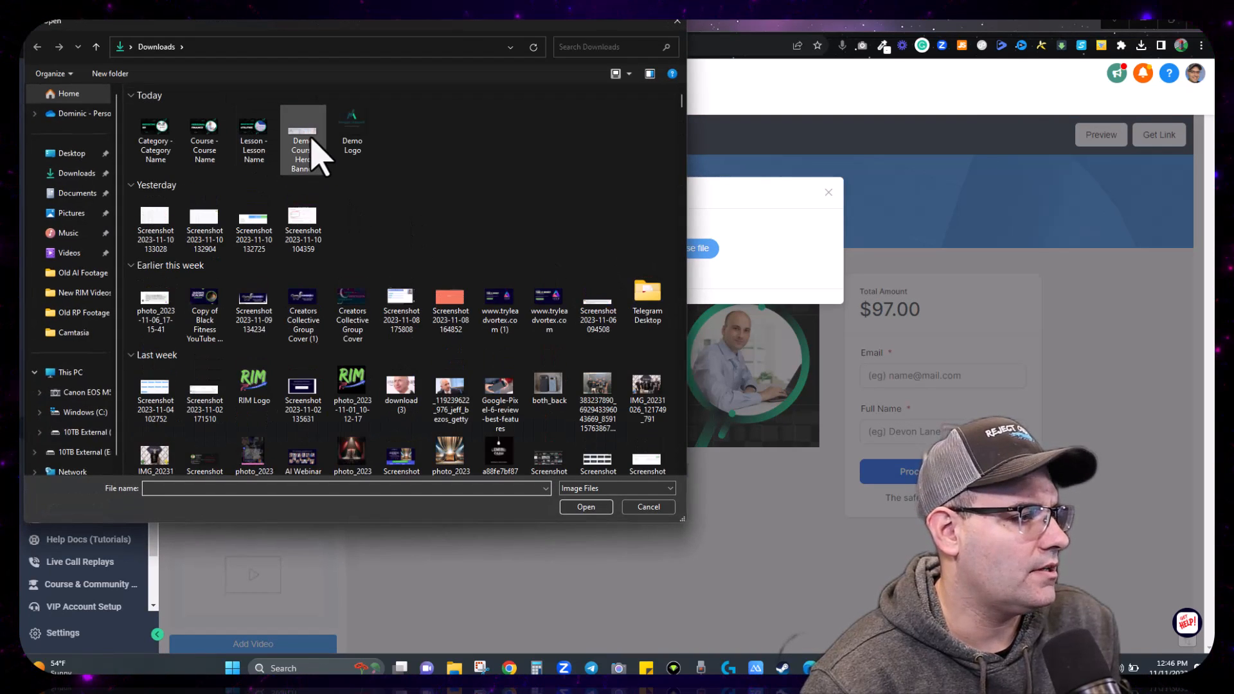
double_click(311, 143)
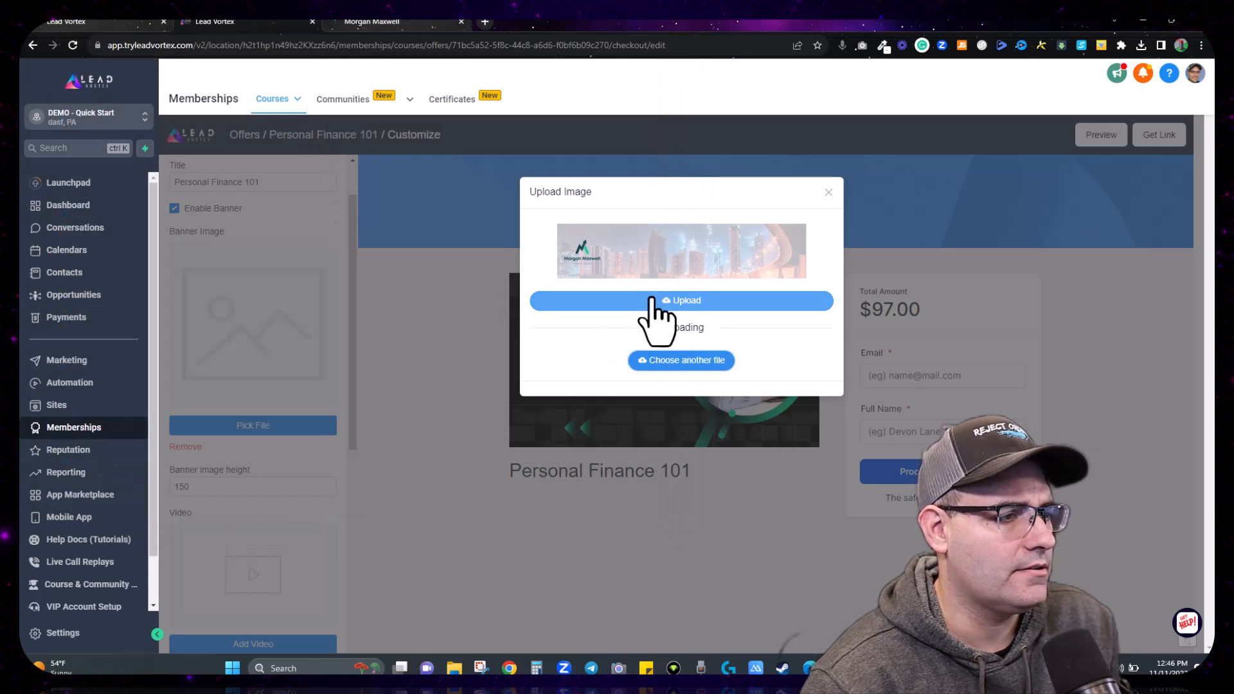
click(653, 300)
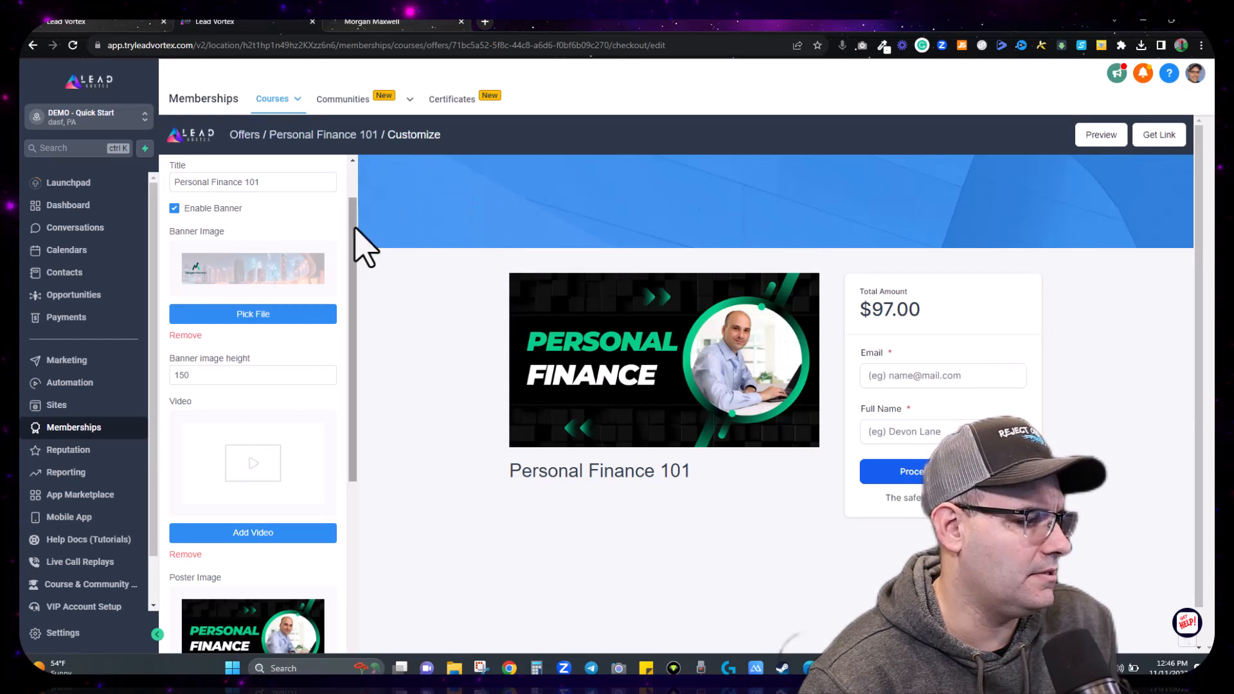
click(1099, 136)
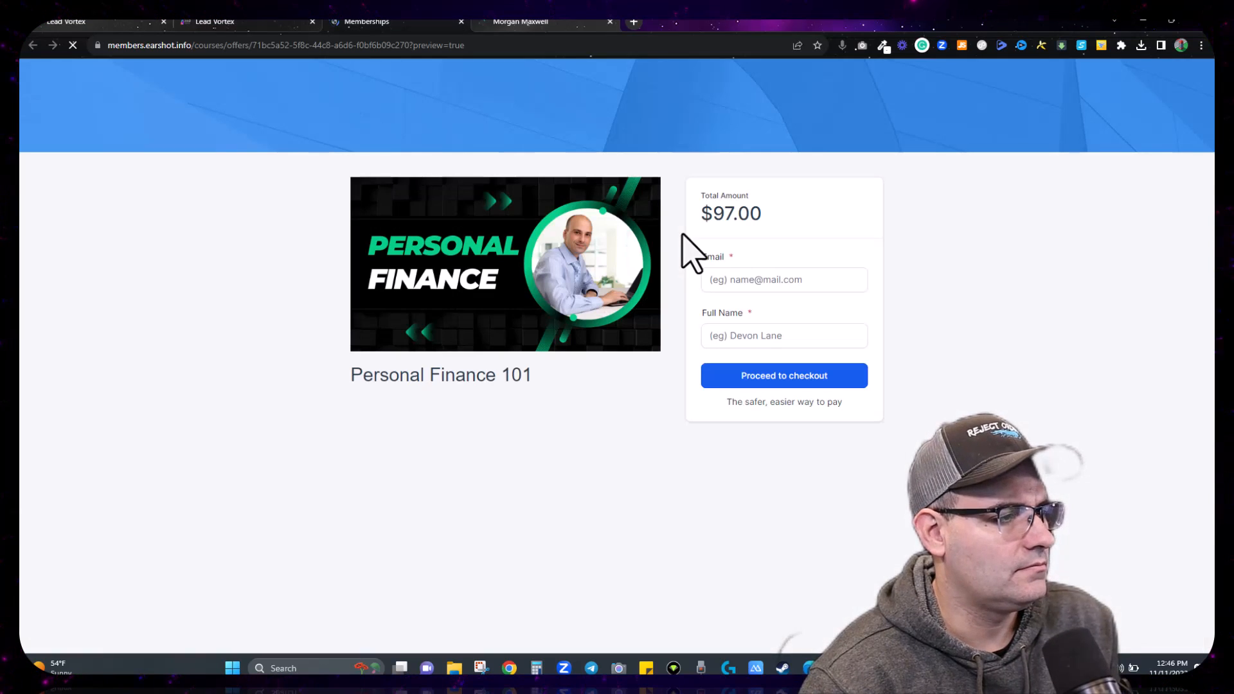
click(461, 21)
scroll(253, 373, down, 5)
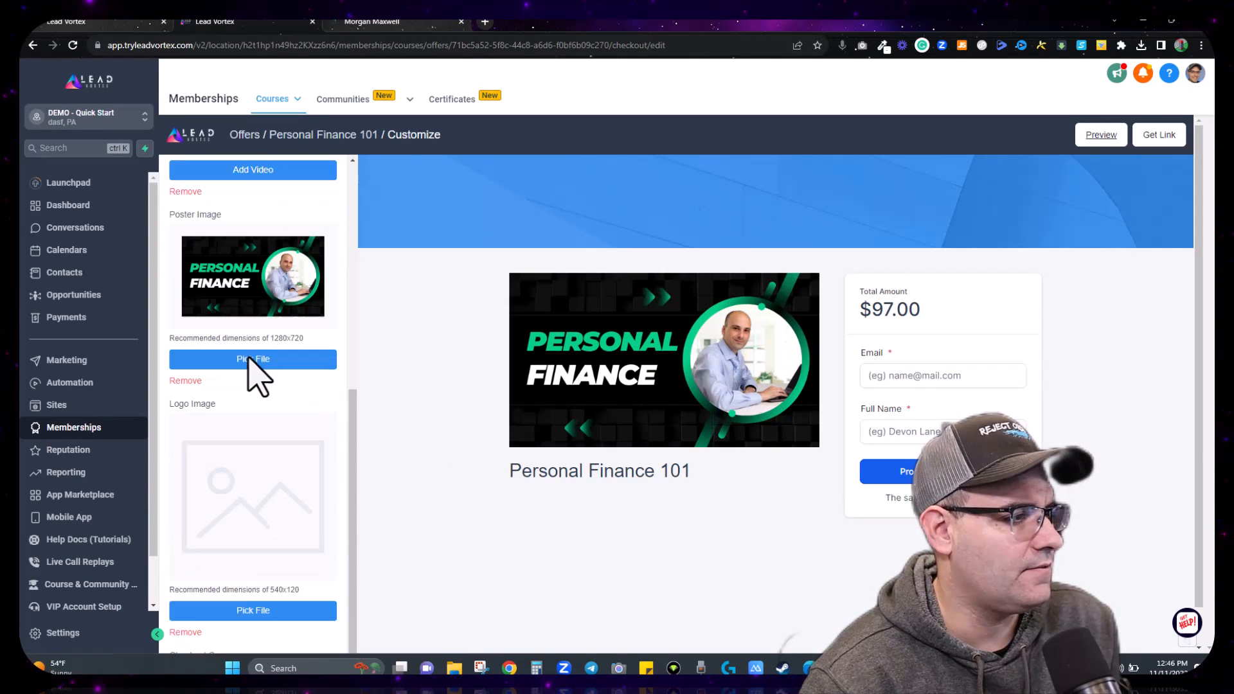
scroll(257, 398, down, 2)
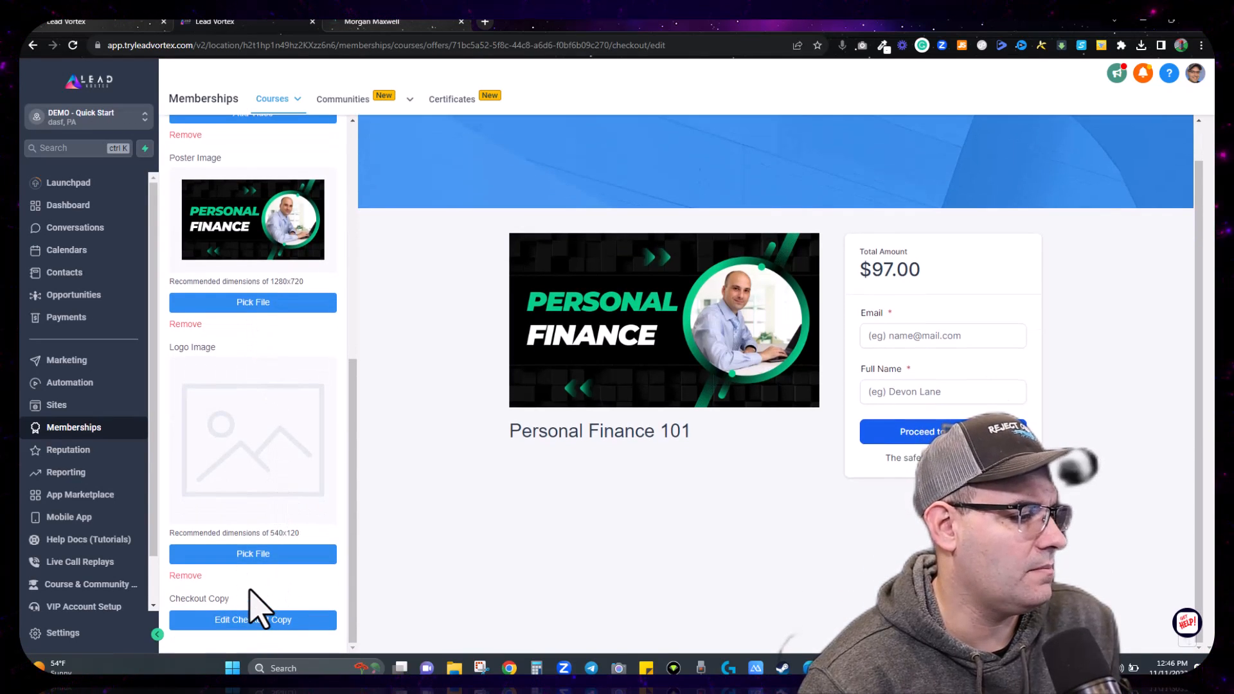
scroll(260, 608, up, 8)
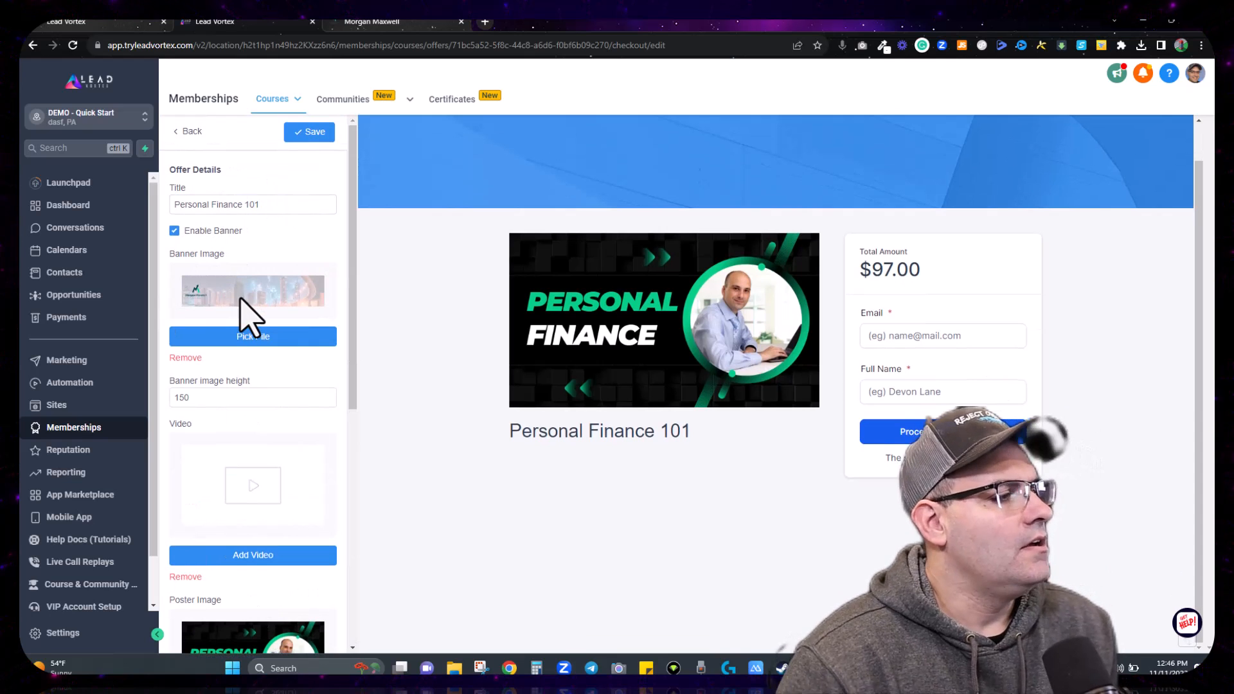
scroll(245, 305, down, 2)
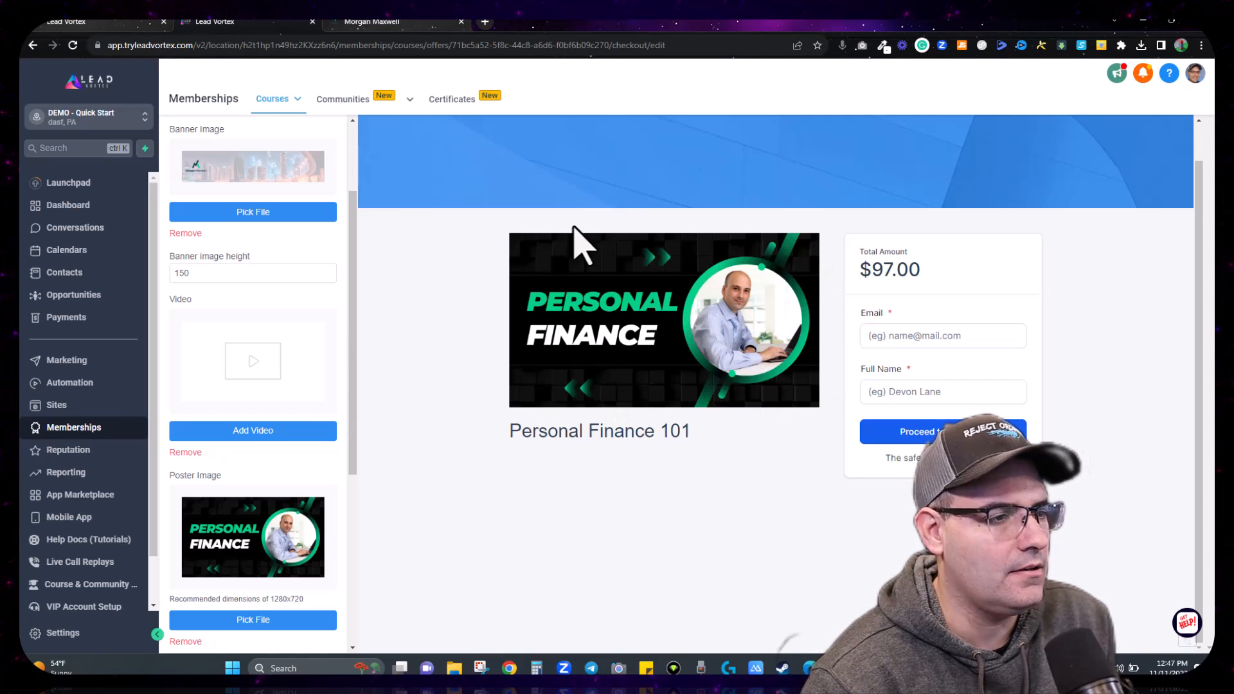
scroll(283, 341, down, 2)
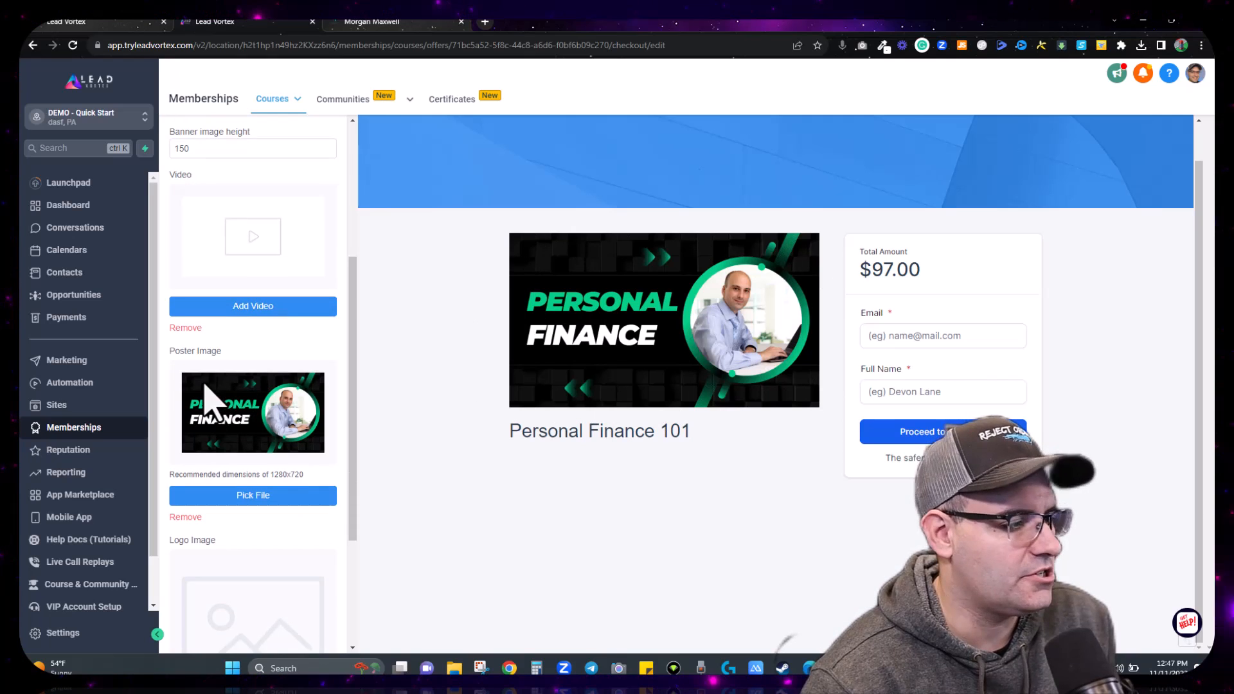
scroll(209, 400, down, 3)
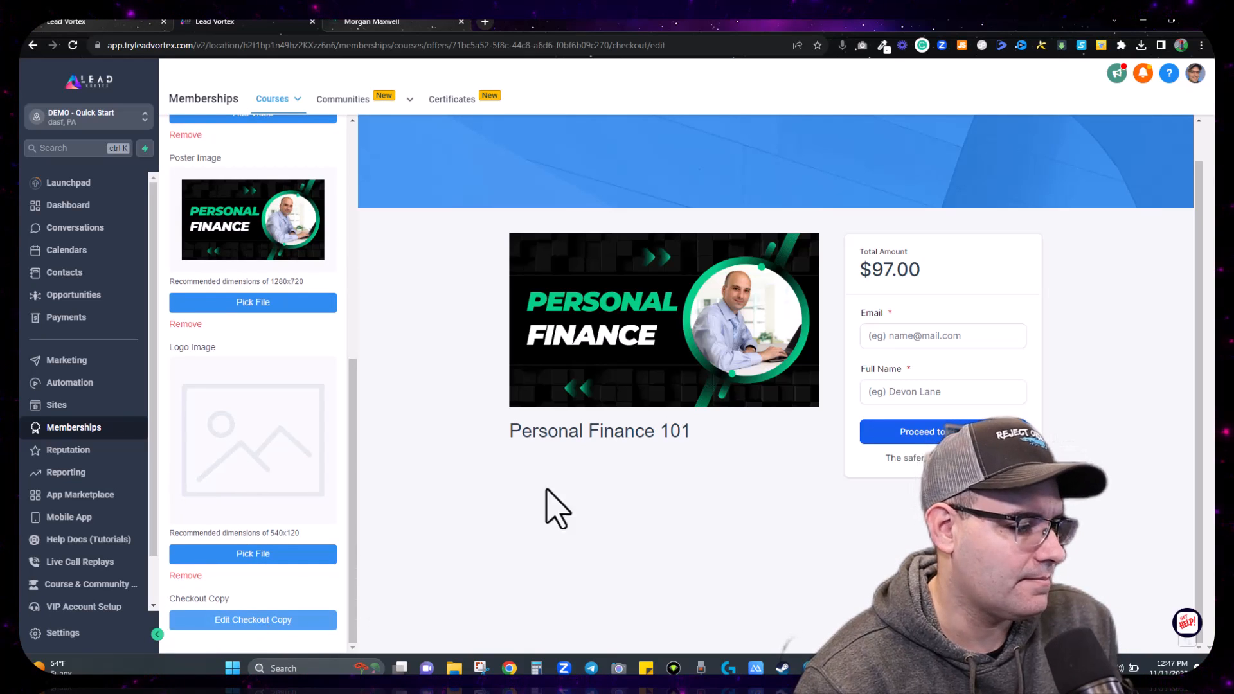
Step: Keep the default 'Enter your sales copy here' checkout description and save the checkout
click(285, 623)
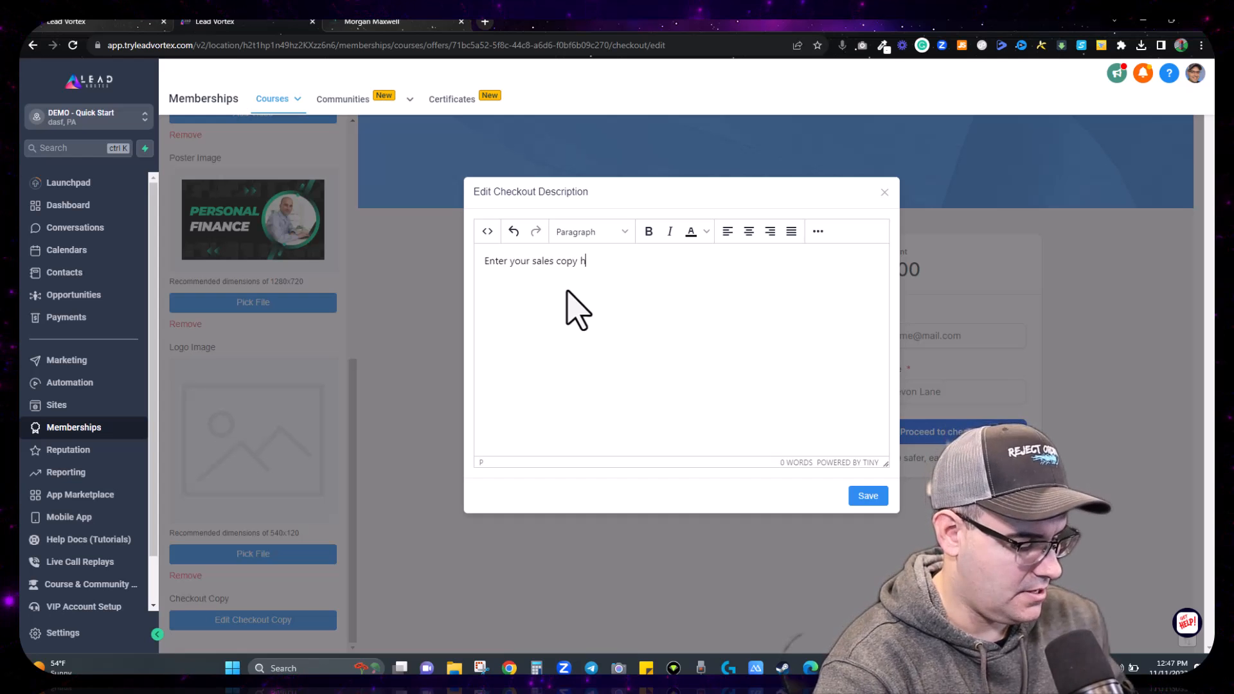
click(861, 495)
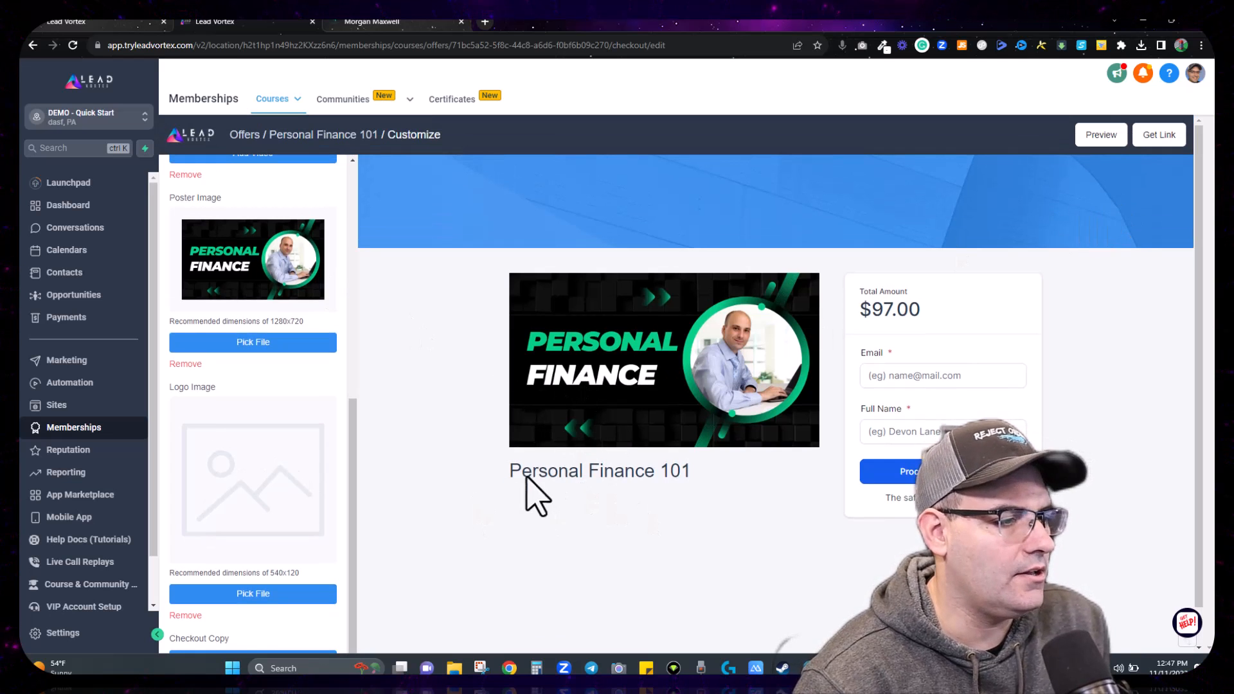
scroll(296, 437, down, 1)
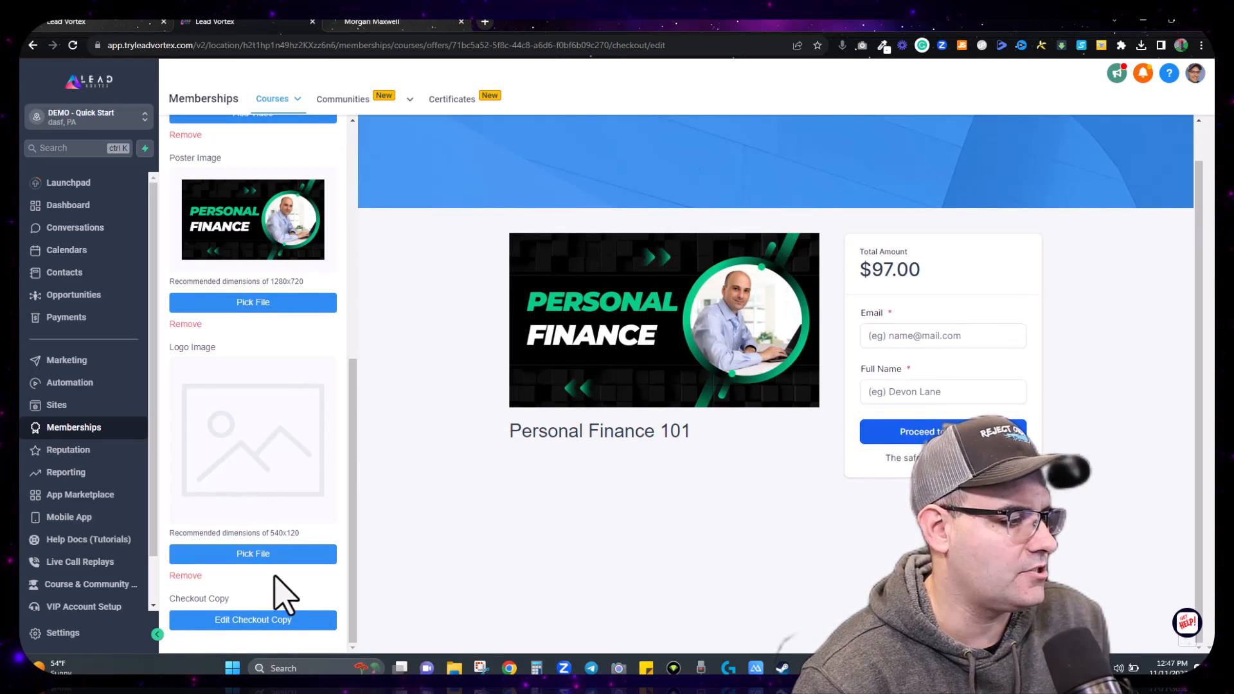
click(267, 620)
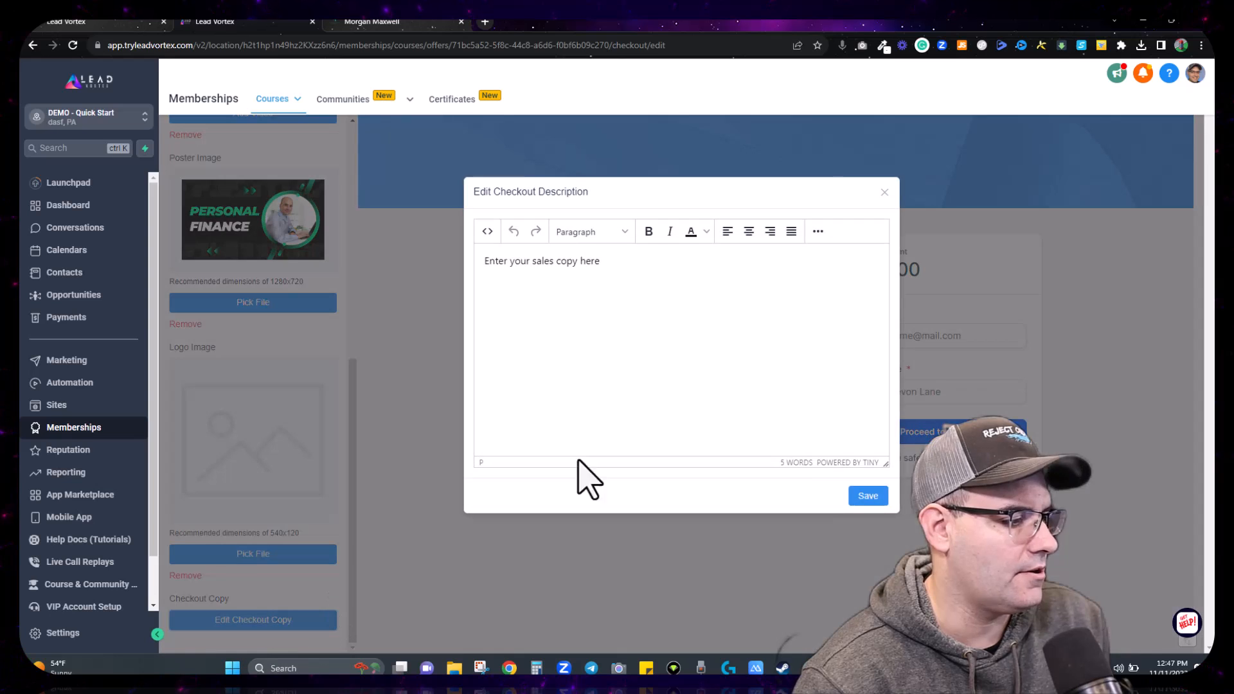
click(868, 496)
scroll(373, 360, up, 10)
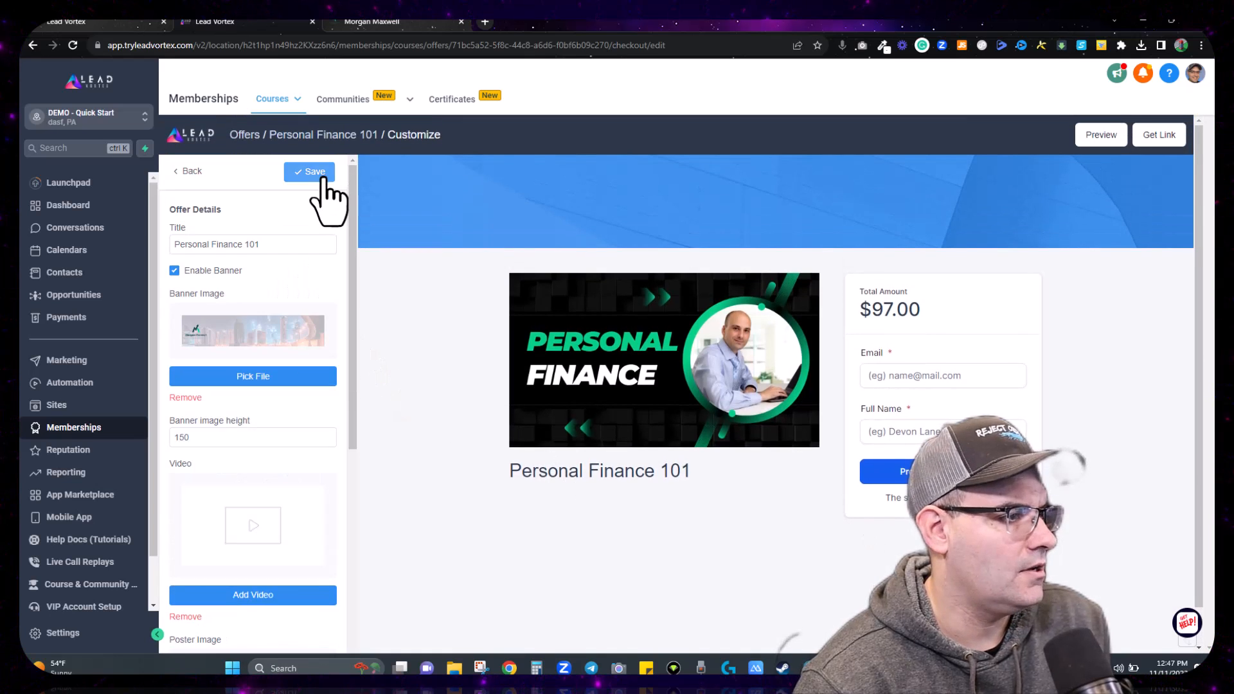
click(324, 180)
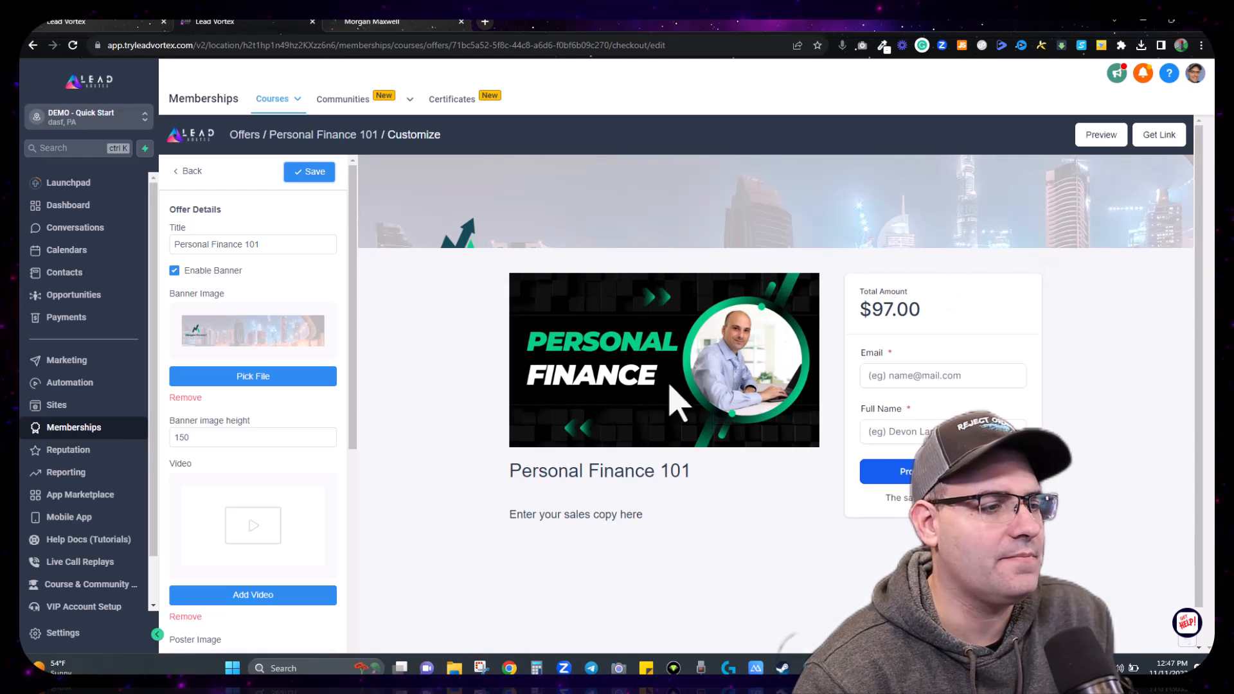
Step: Upload the RIM - Profit Levers video from the New RIM Videos folder to the checkout
drag(505, 515, 693, 528)
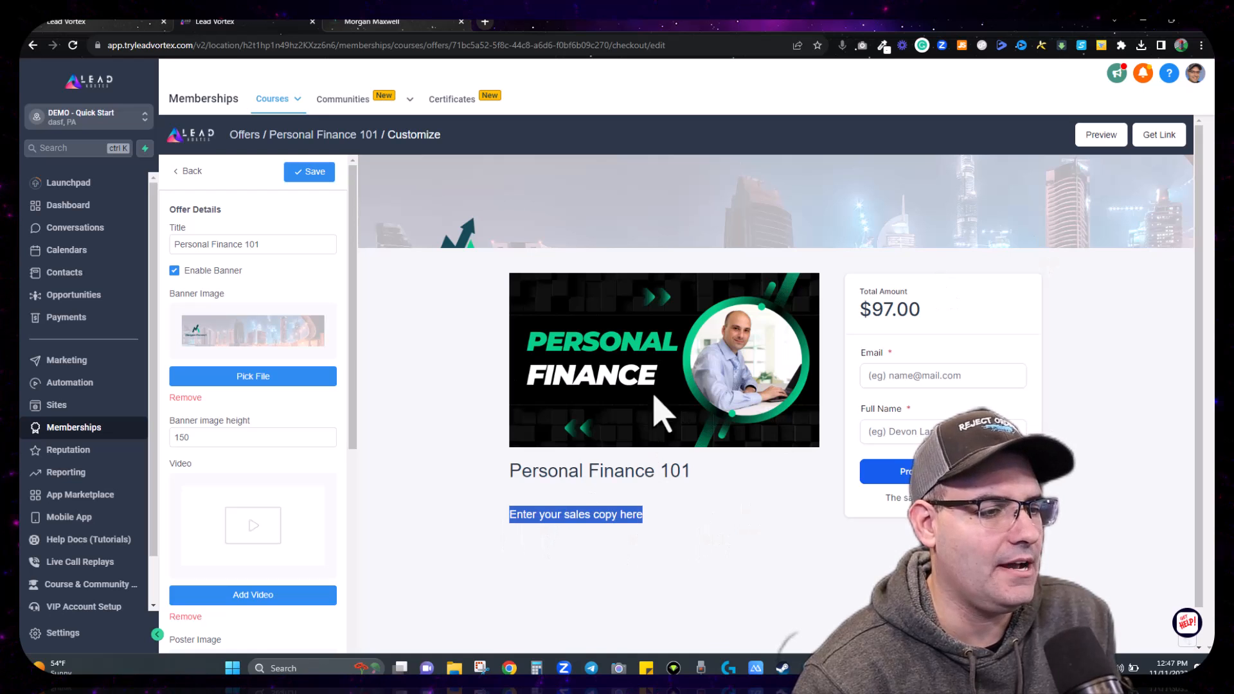
scroll(257, 350, down, 6)
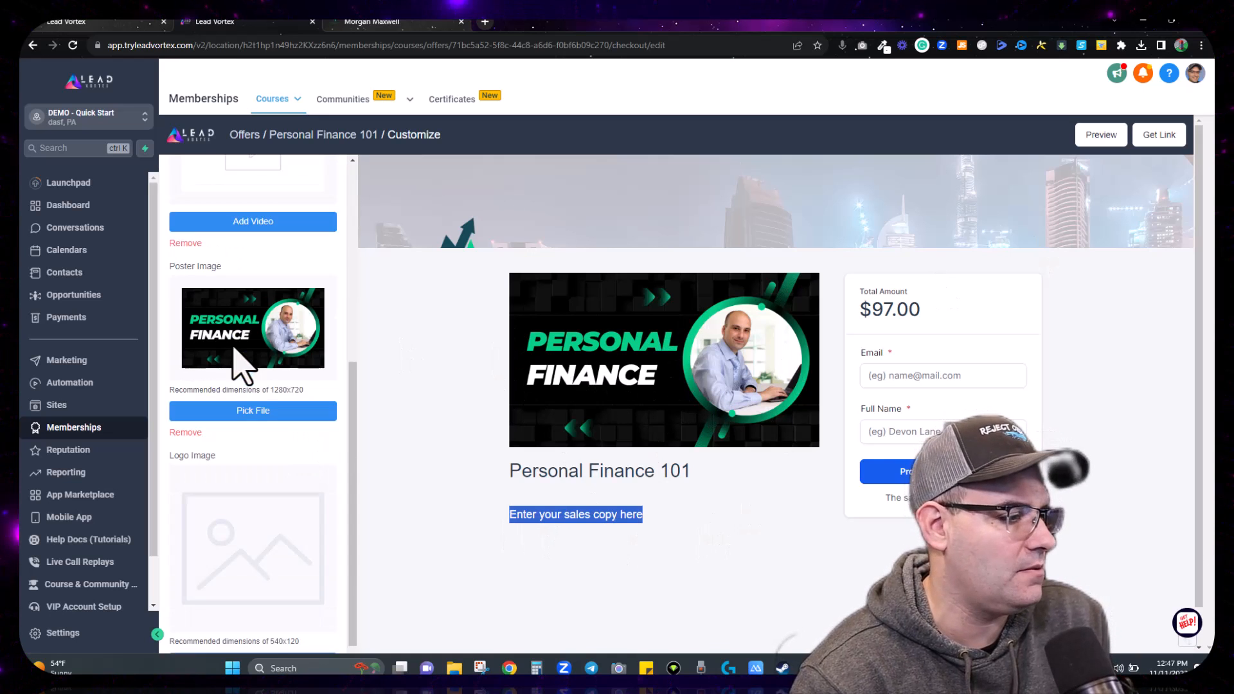
scroll(270, 325, up, 3)
click(281, 409)
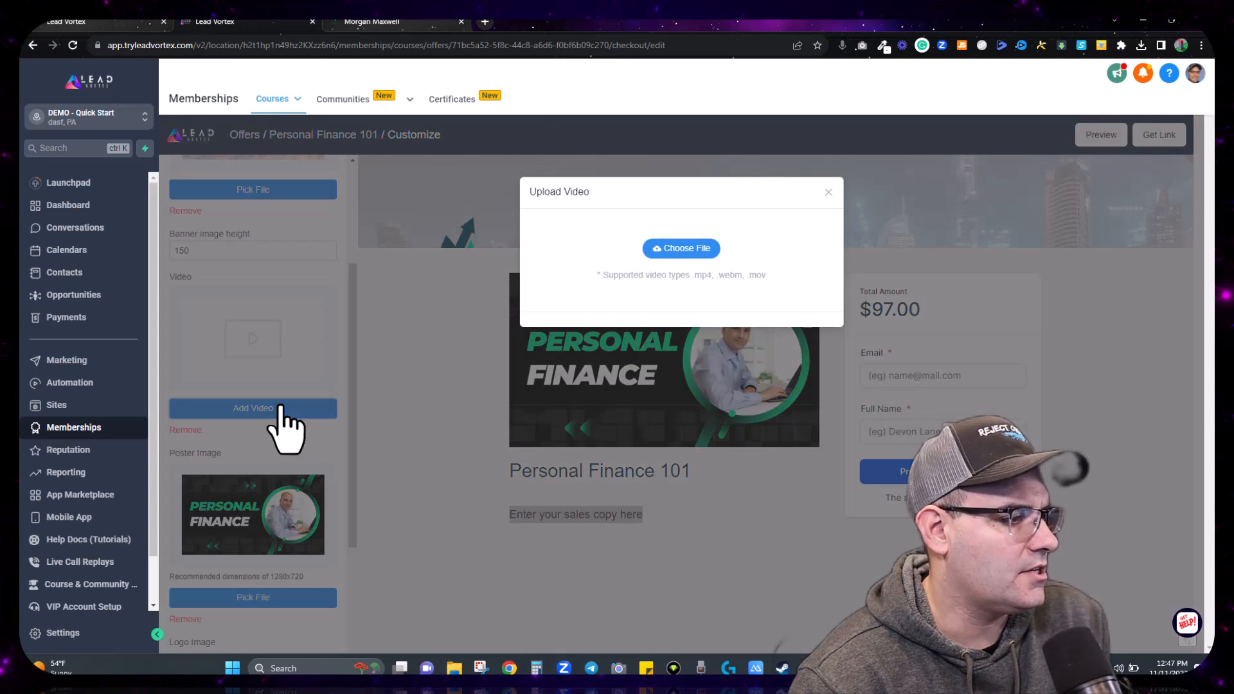
click(693, 248)
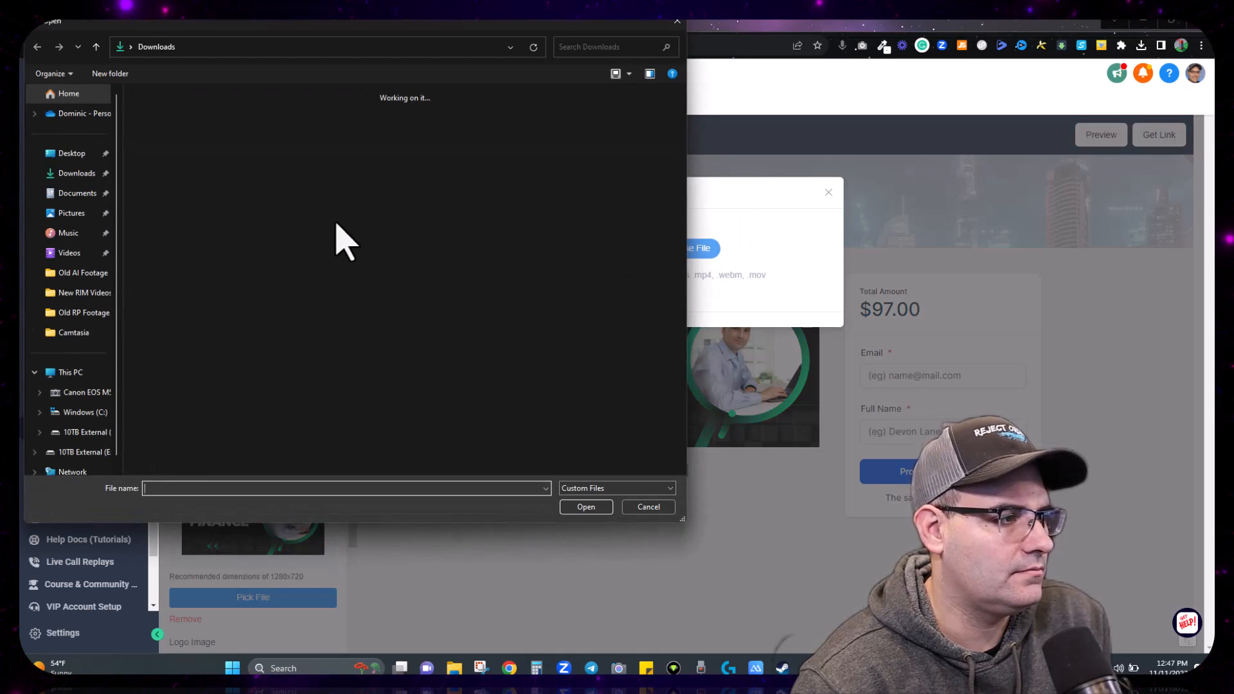
click(60, 294)
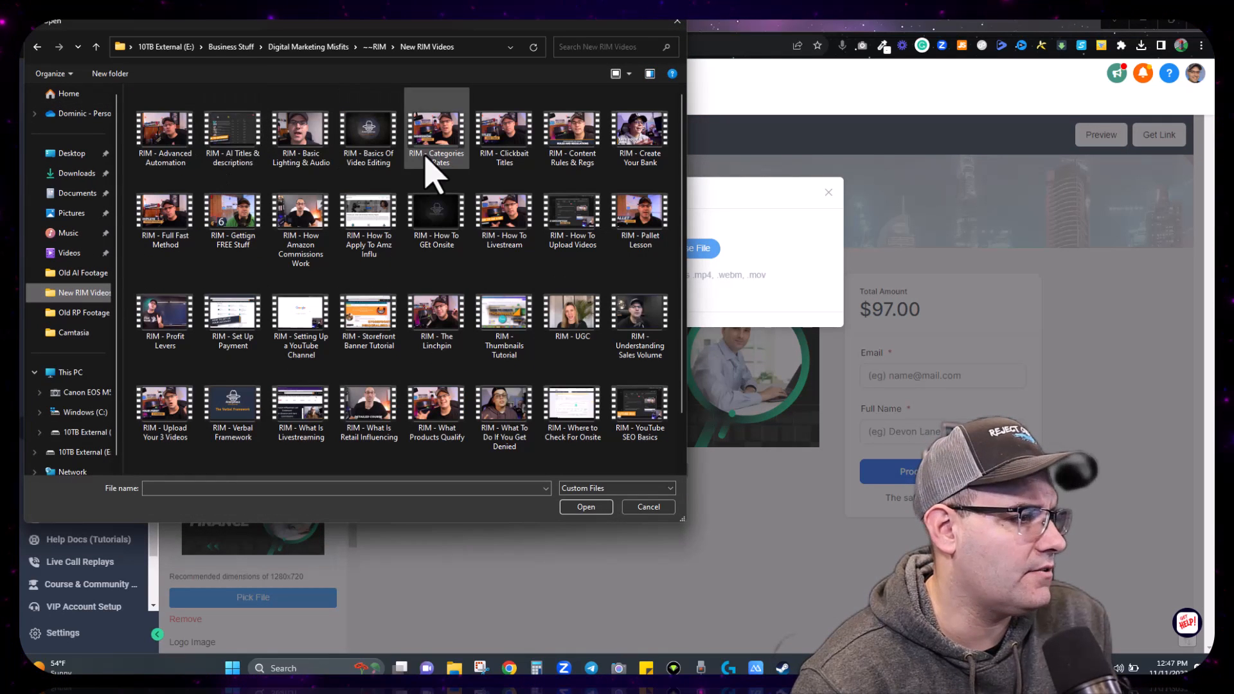
double_click(166, 350)
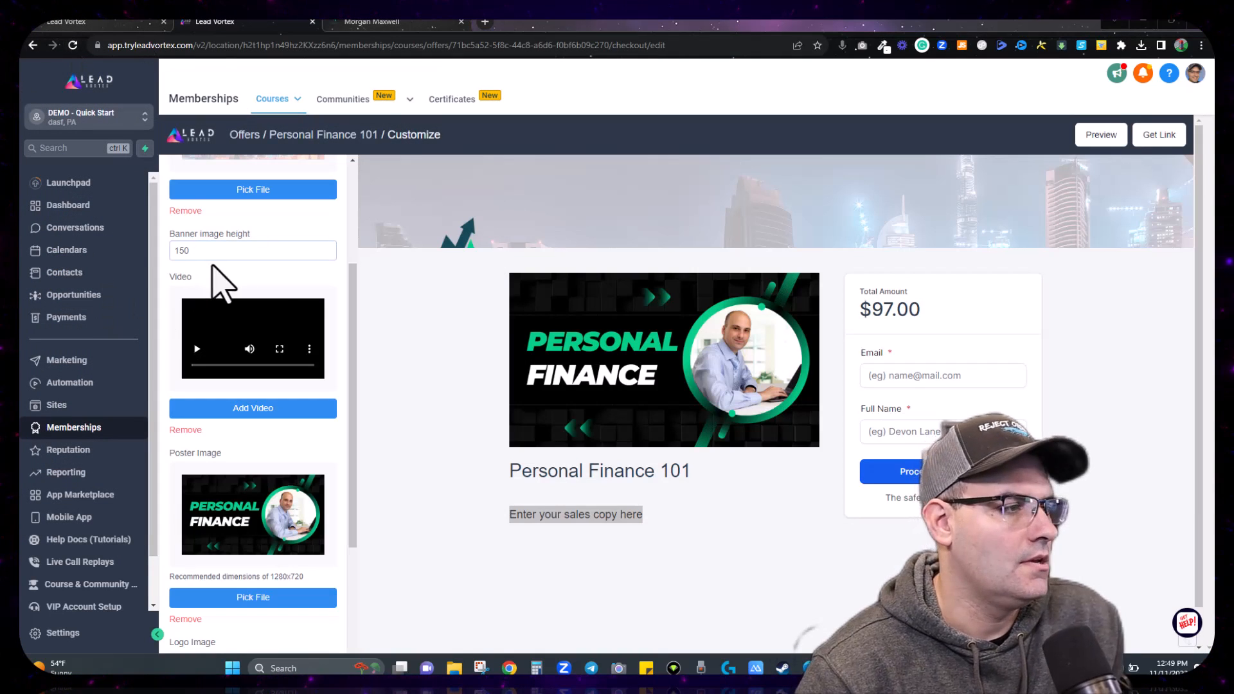
Step: Save the checkout and review the preview showing the 7:00 video above the $97.00 form
scroll(283, 302, up, 3)
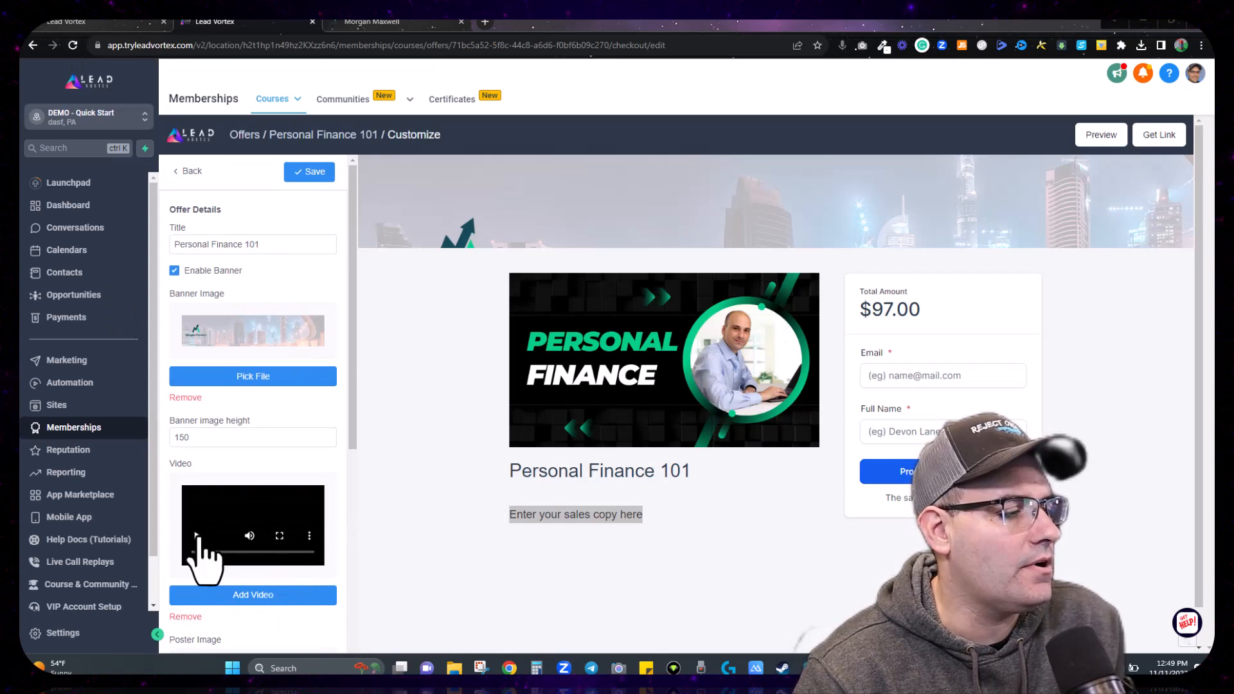
click(300, 173)
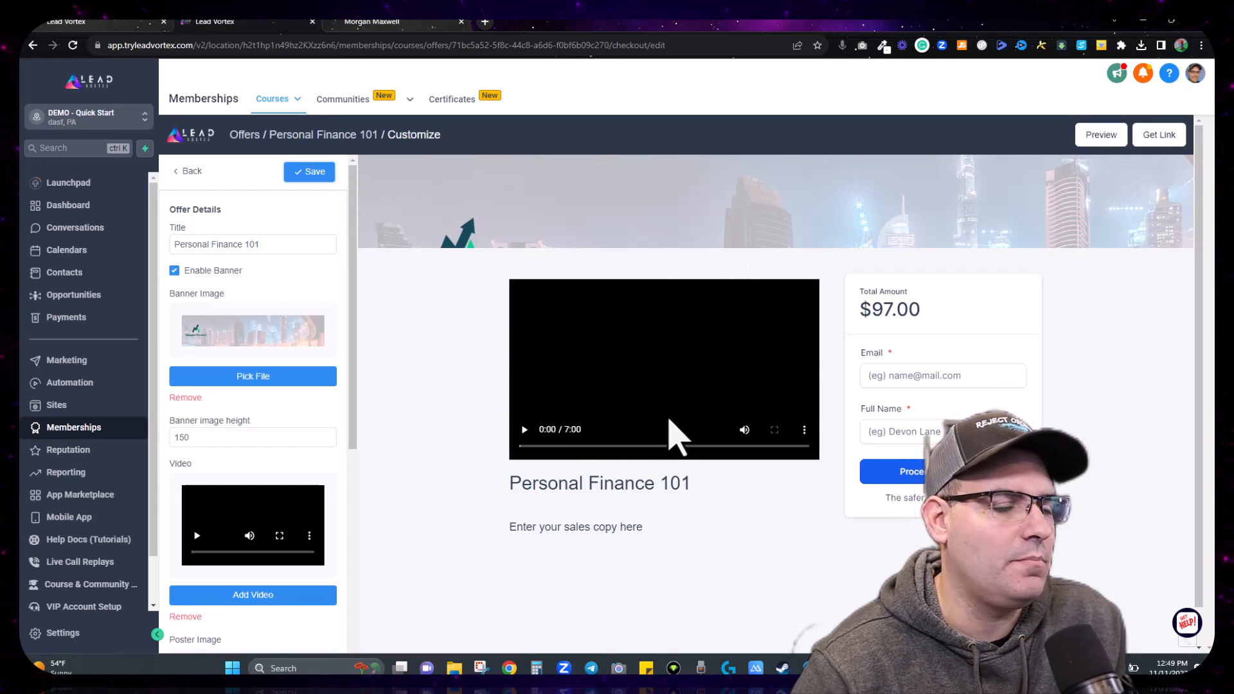
scroll(253, 495, down, 5)
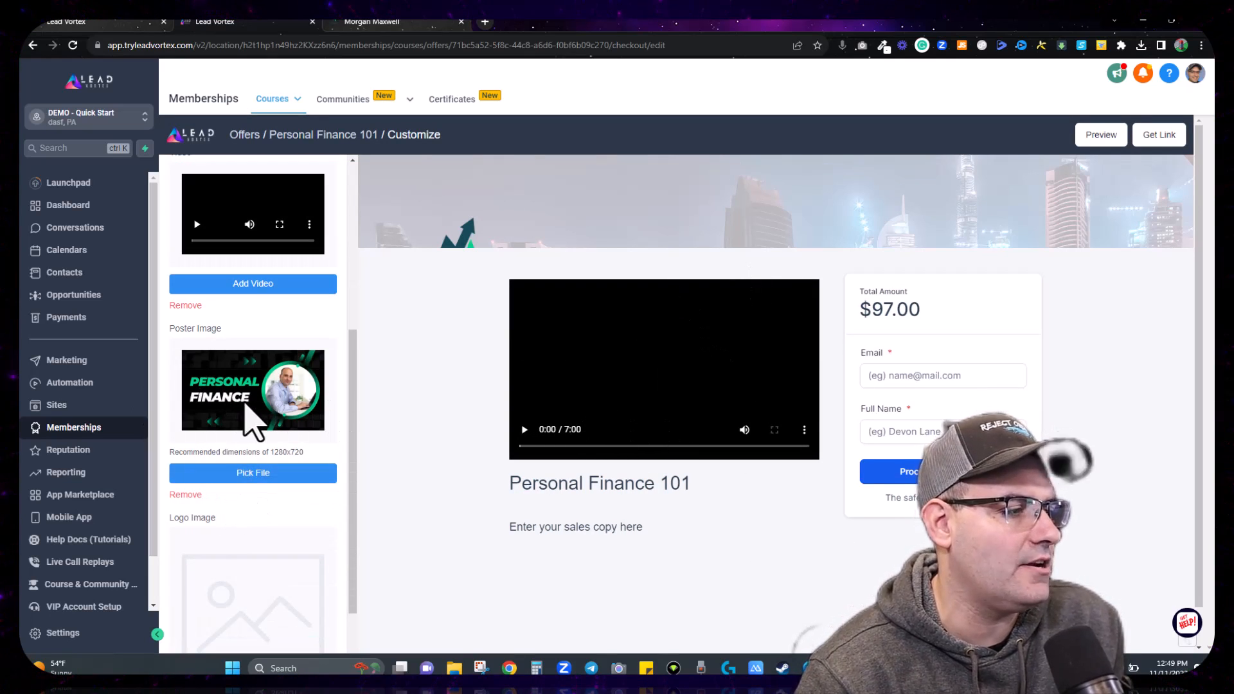
scroll(254, 415, up, 2)
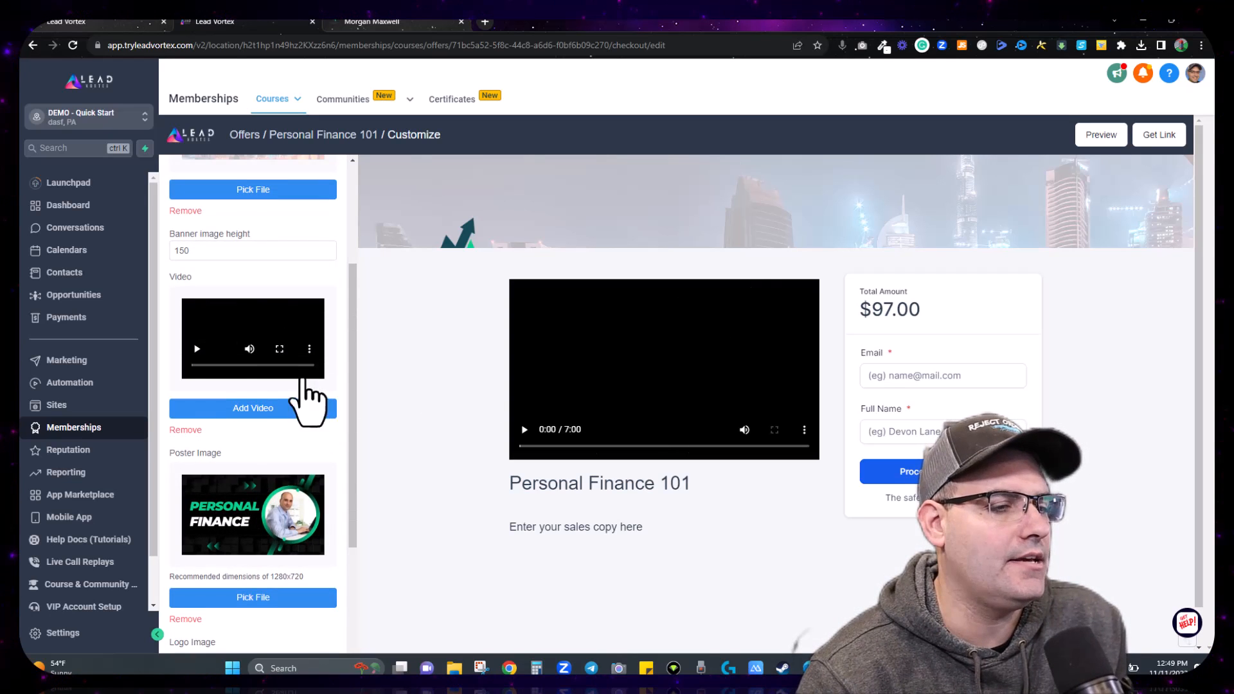
scroll(309, 400, up, 3)
scroll(252, 380, down, 4)
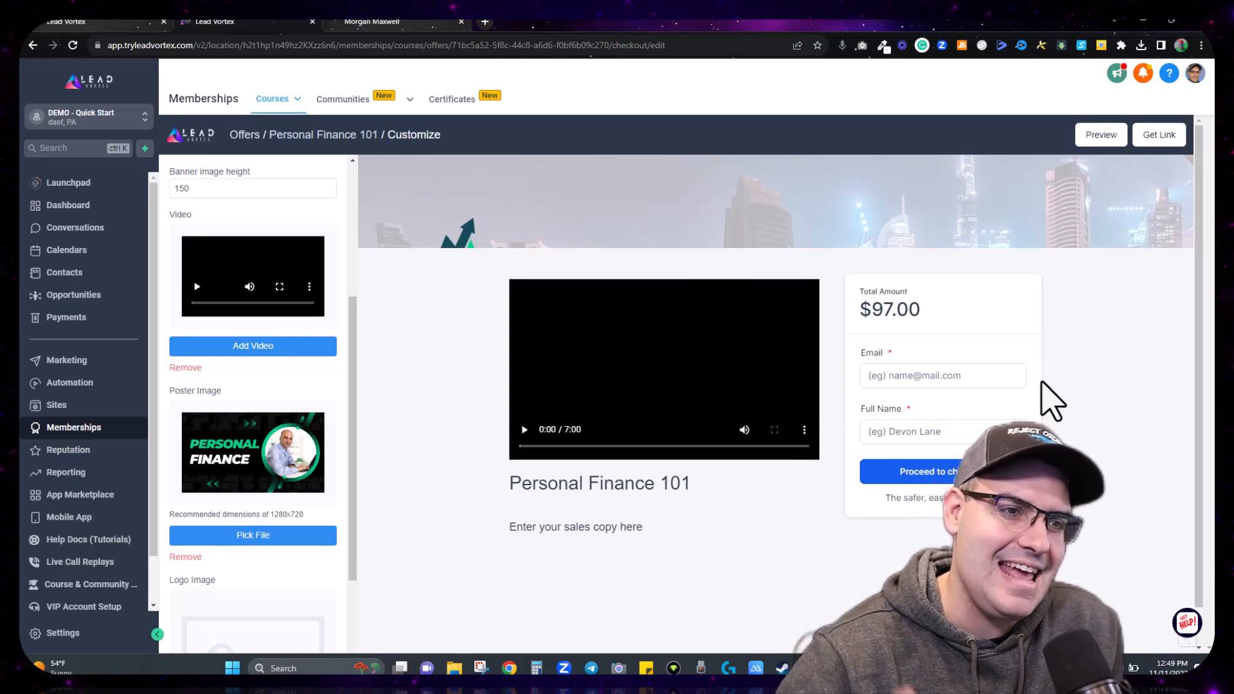
scroll(252, 456, up, 5)
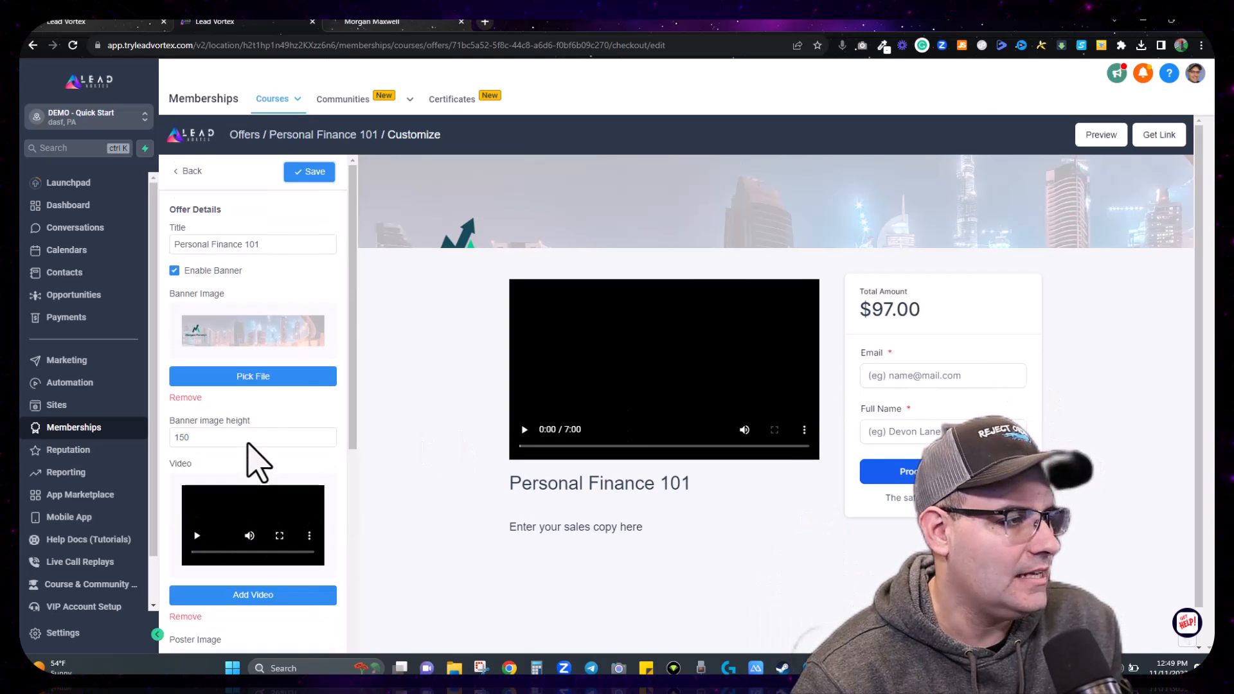
Step: Look over the Service Agreement settings and return to the checkout sections
click(191, 171)
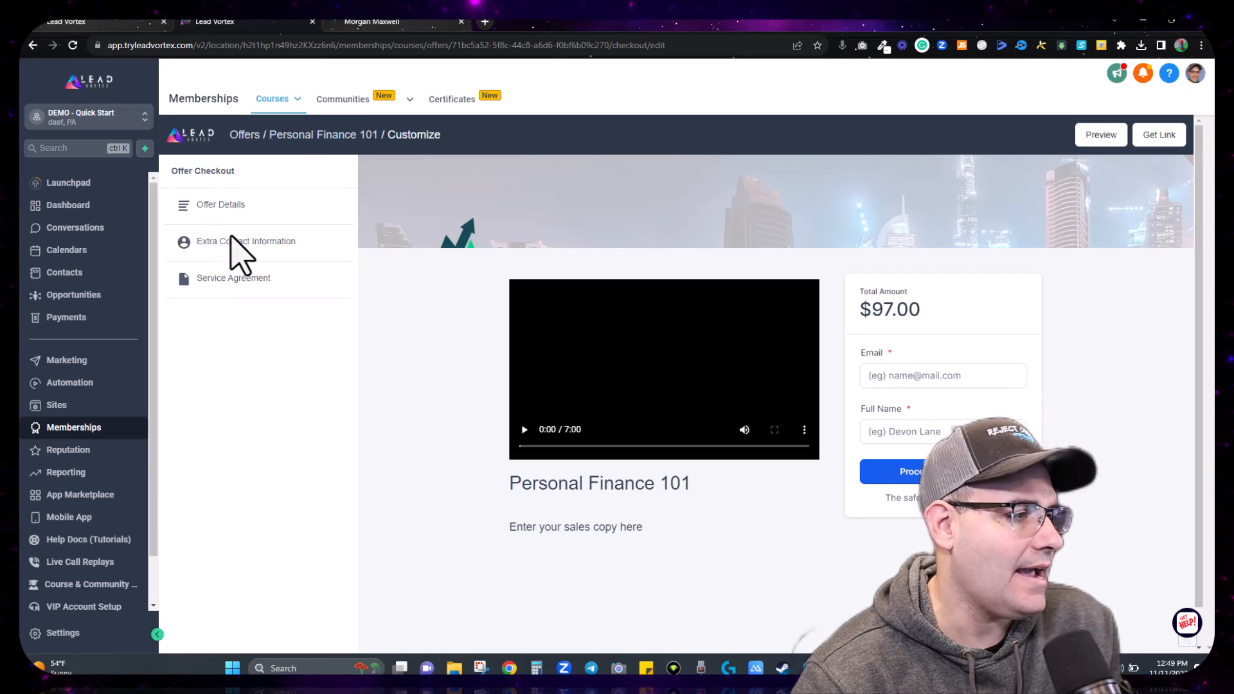
click(232, 281)
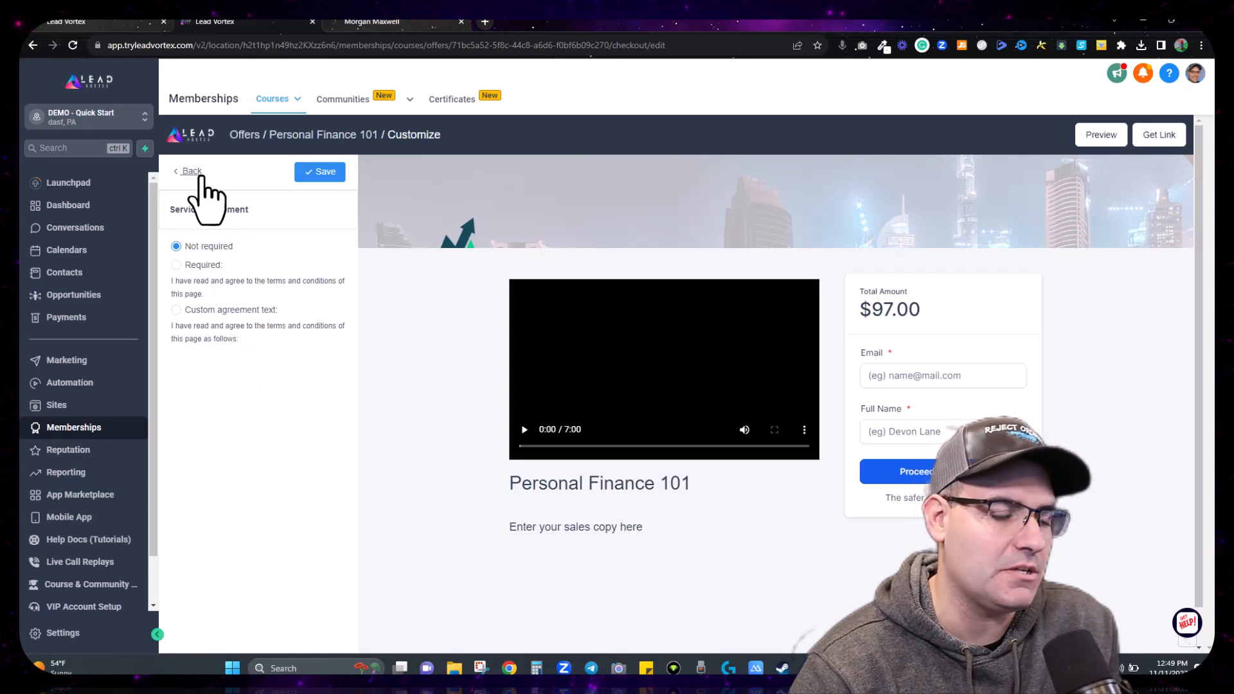
click(189, 174)
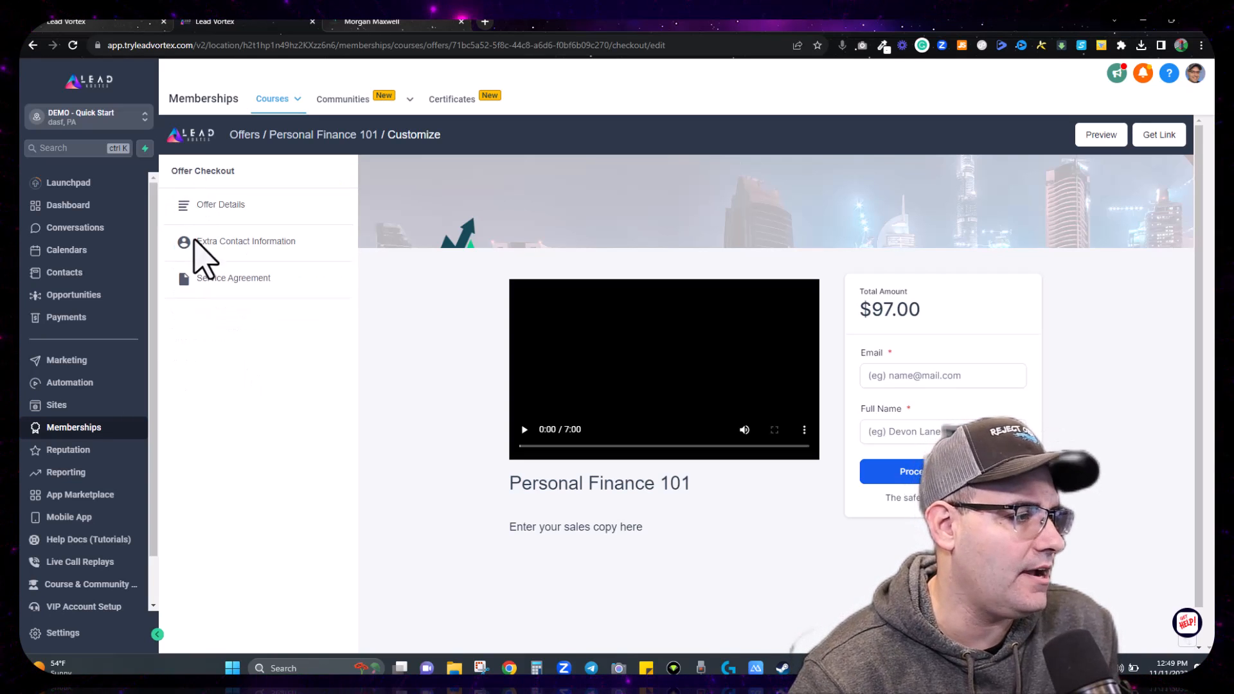
Step: Turn on phone and address collection in Extra Contact Information and save
click(196, 243)
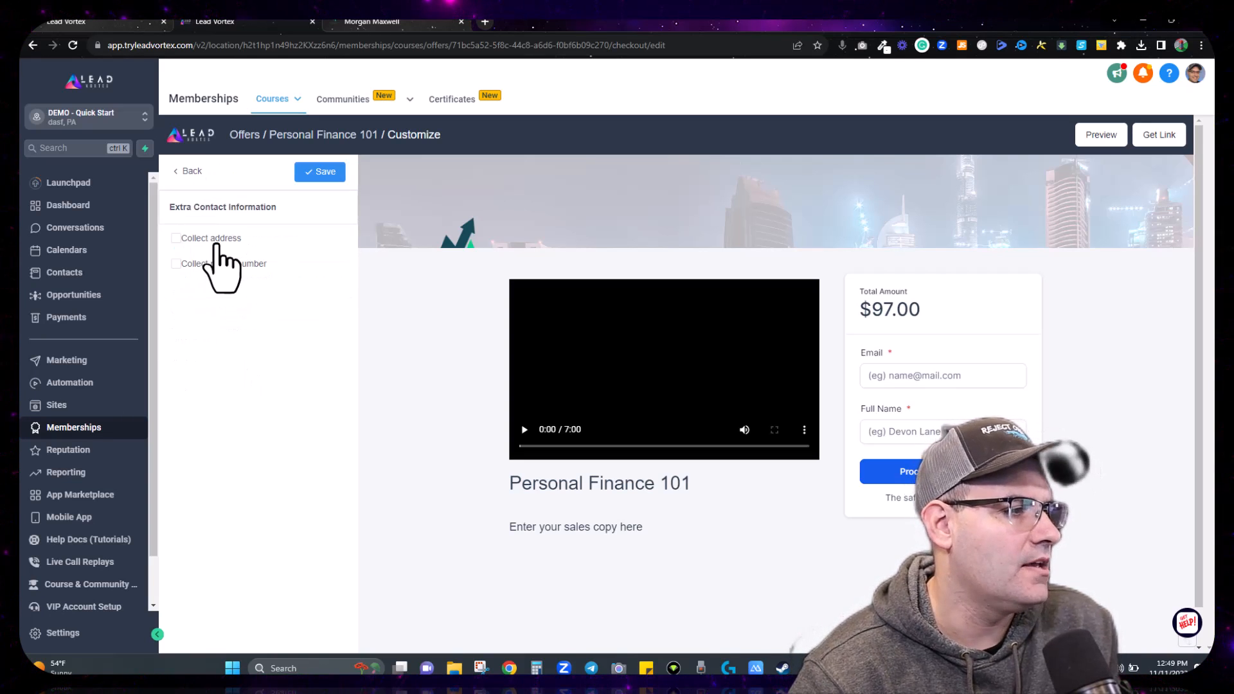
click(176, 264)
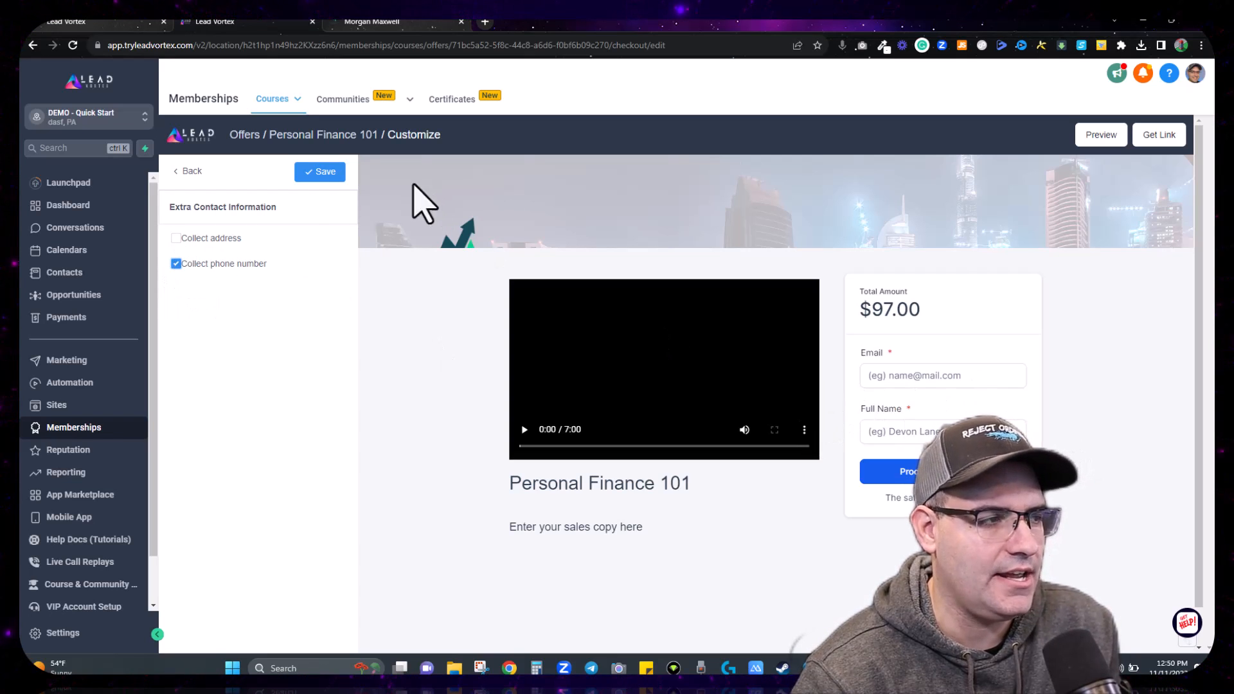
click(320, 174)
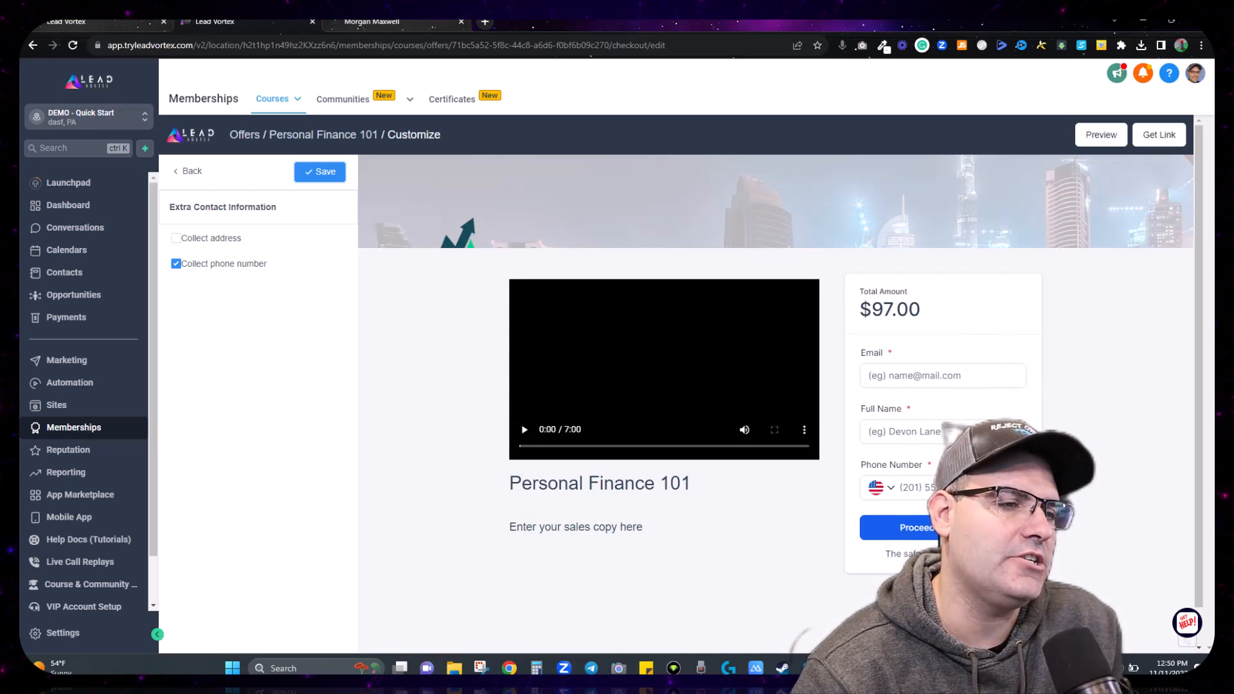
click(181, 238)
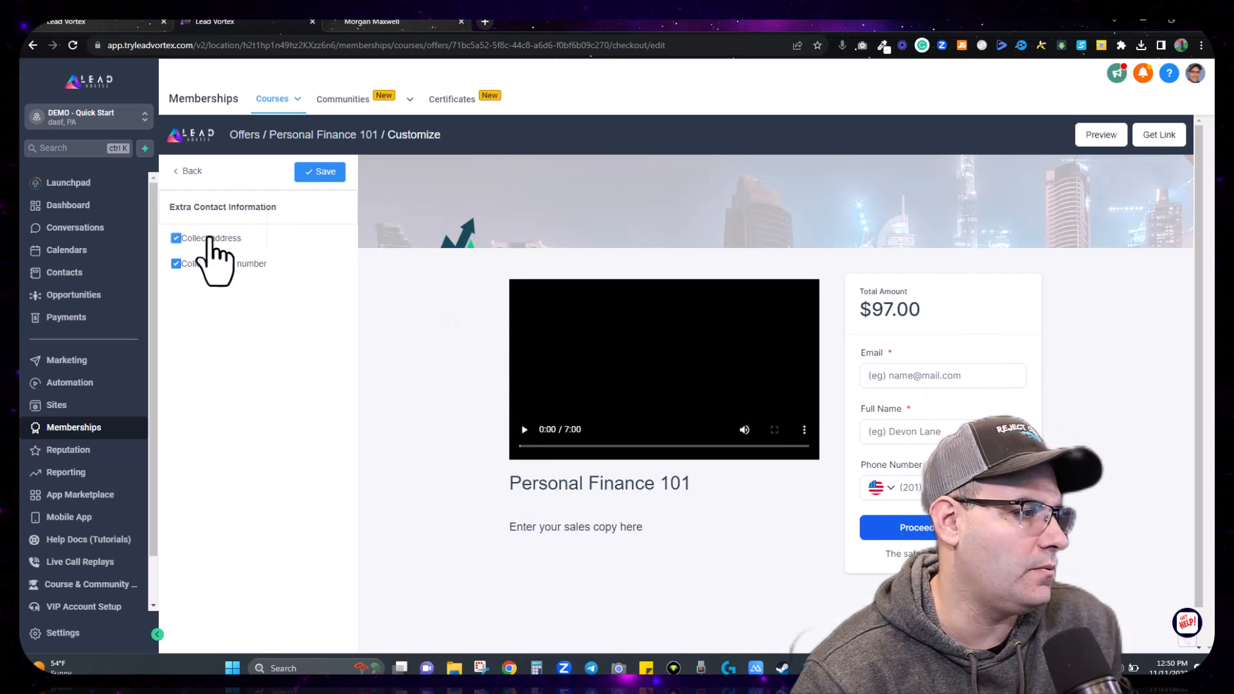
click(308, 174)
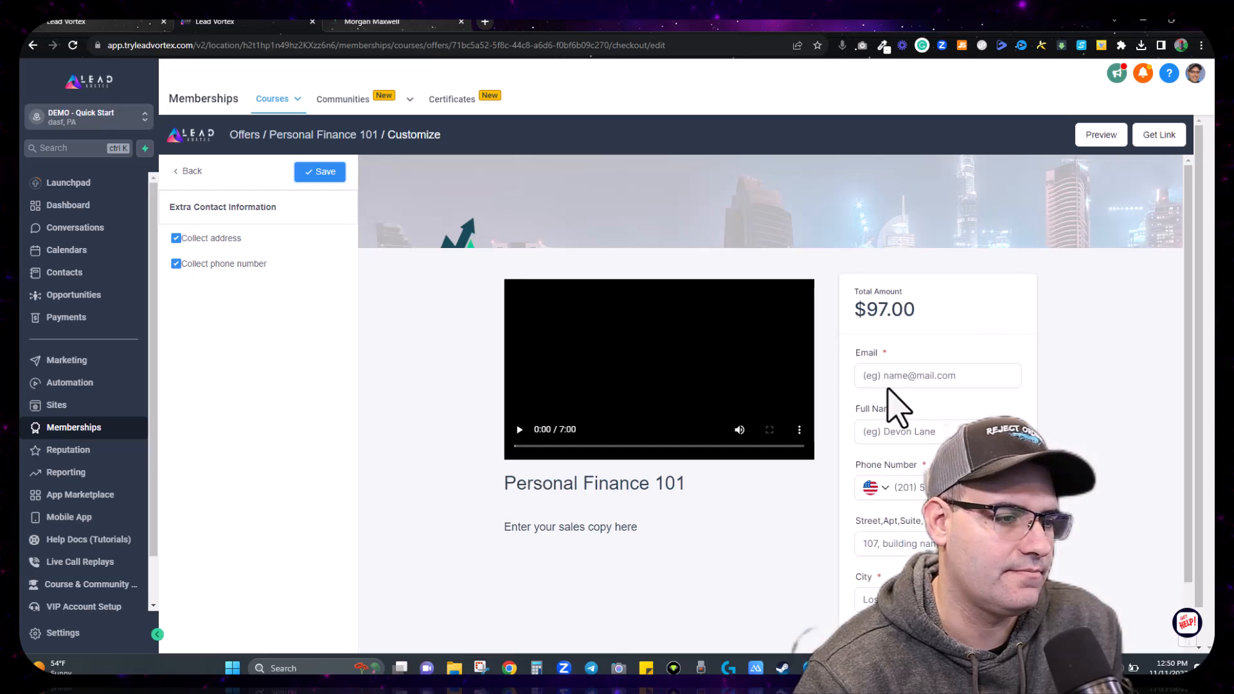
Step: Turn address and phone collection back off, save, and leave the checkout customizer
scroll(771, 399, down, 2)
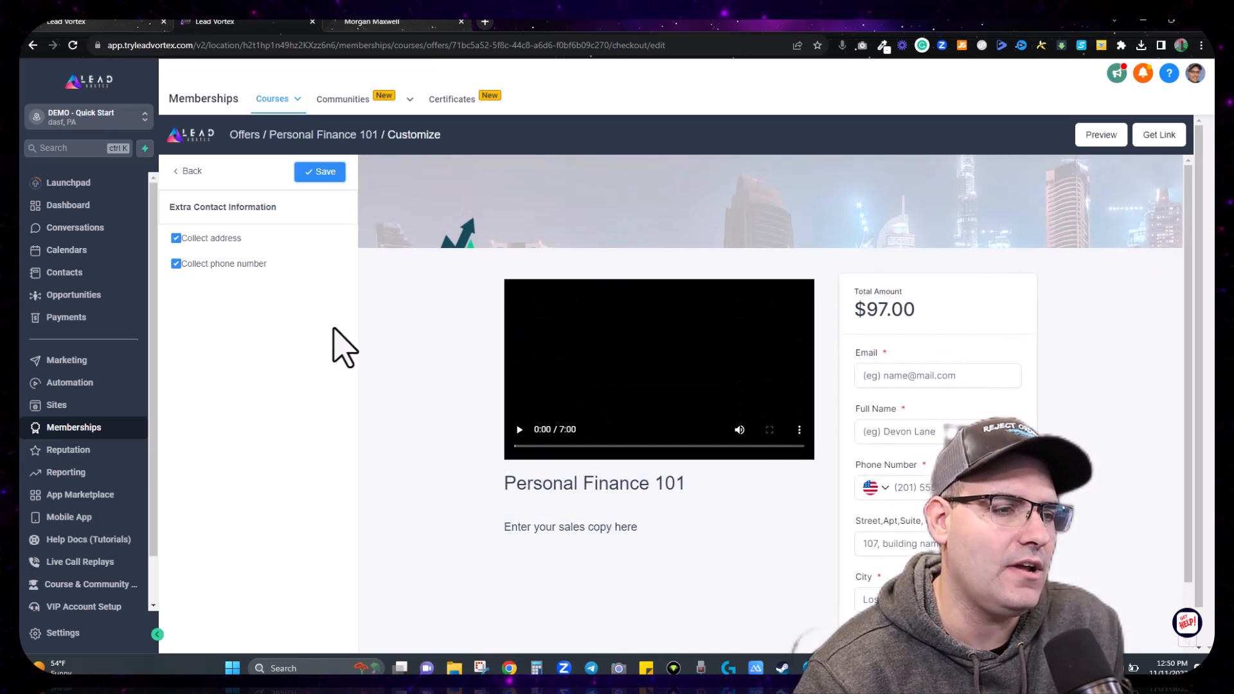
click(175, 237)
click(176, 264)
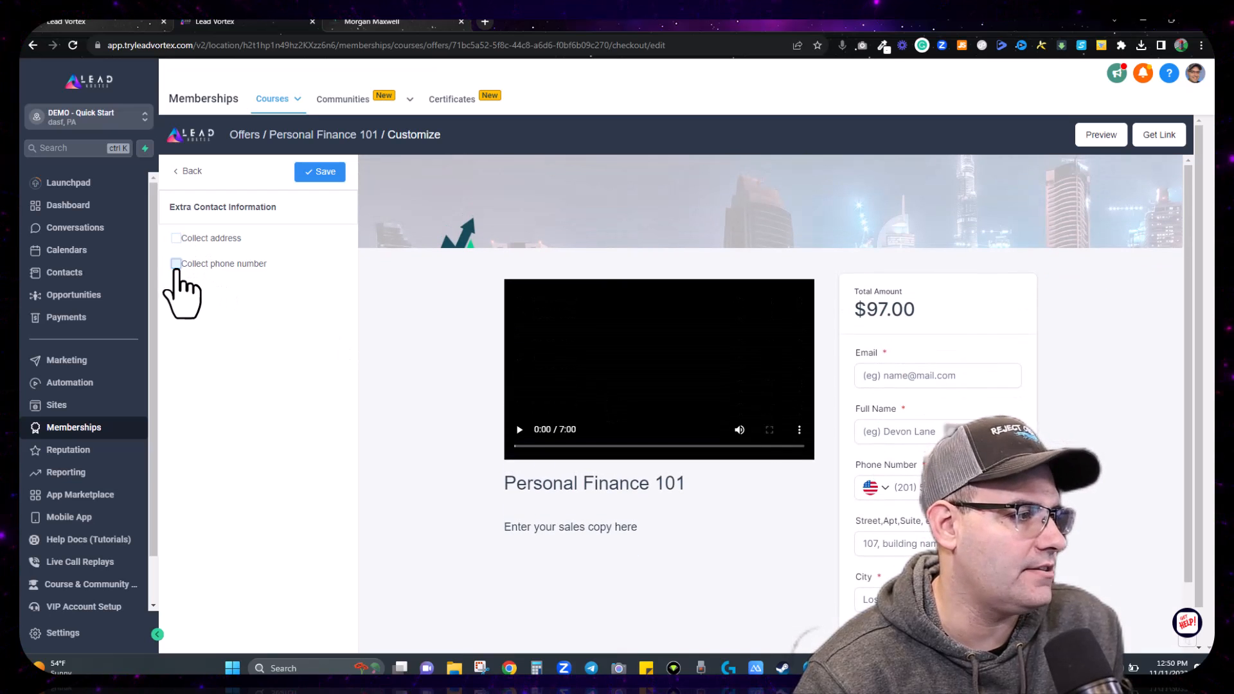
click(319, 171)
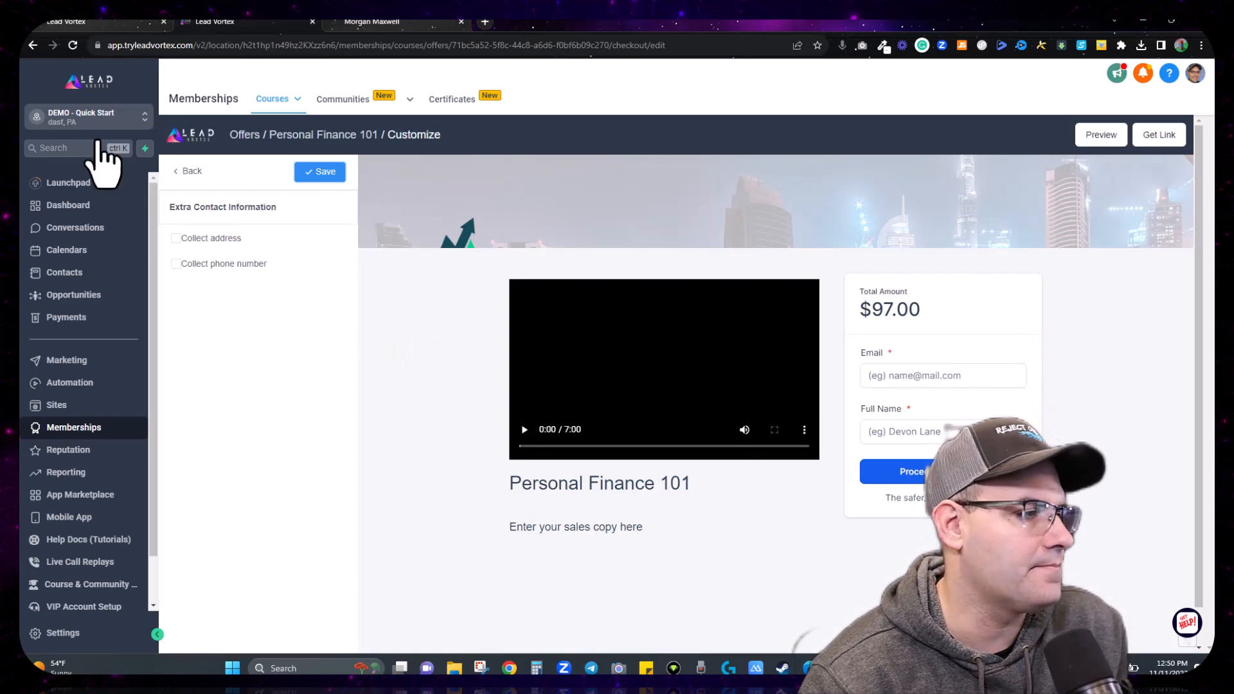
click(186, 171)
Step: Save the Personal Finance 101 offer from its details page, then go to Payments Invoices
click(185, 172)
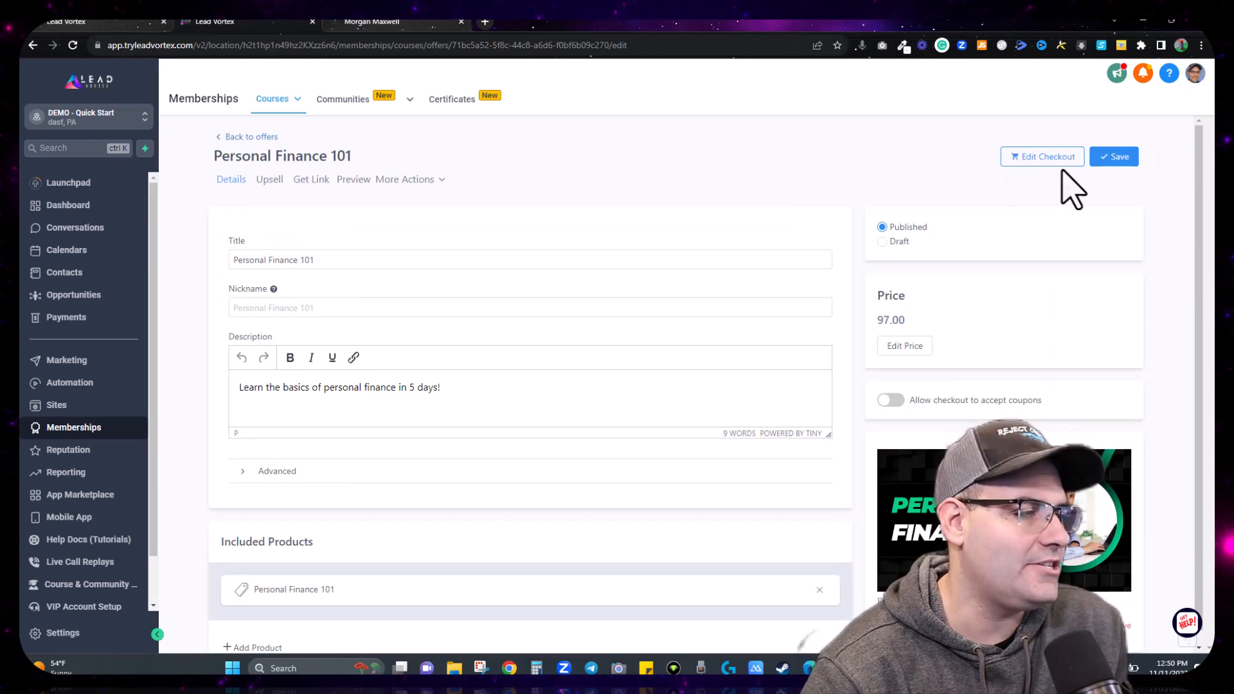
click(1116, 159)
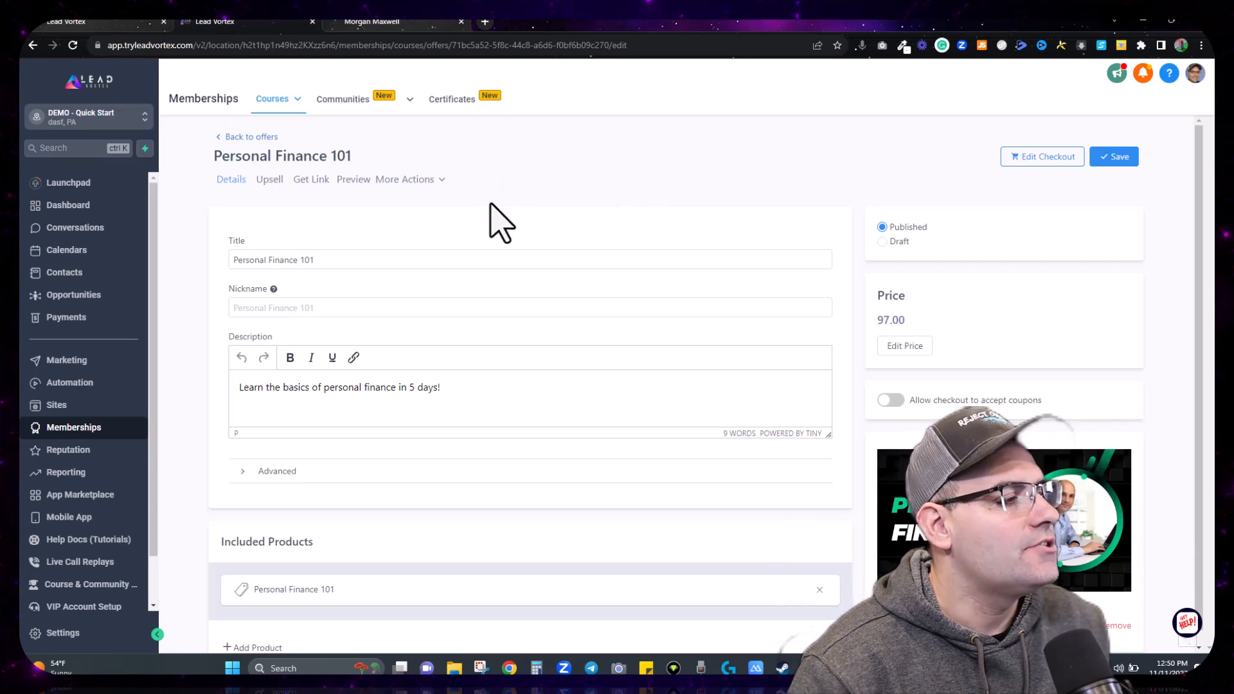
click(61, 318)
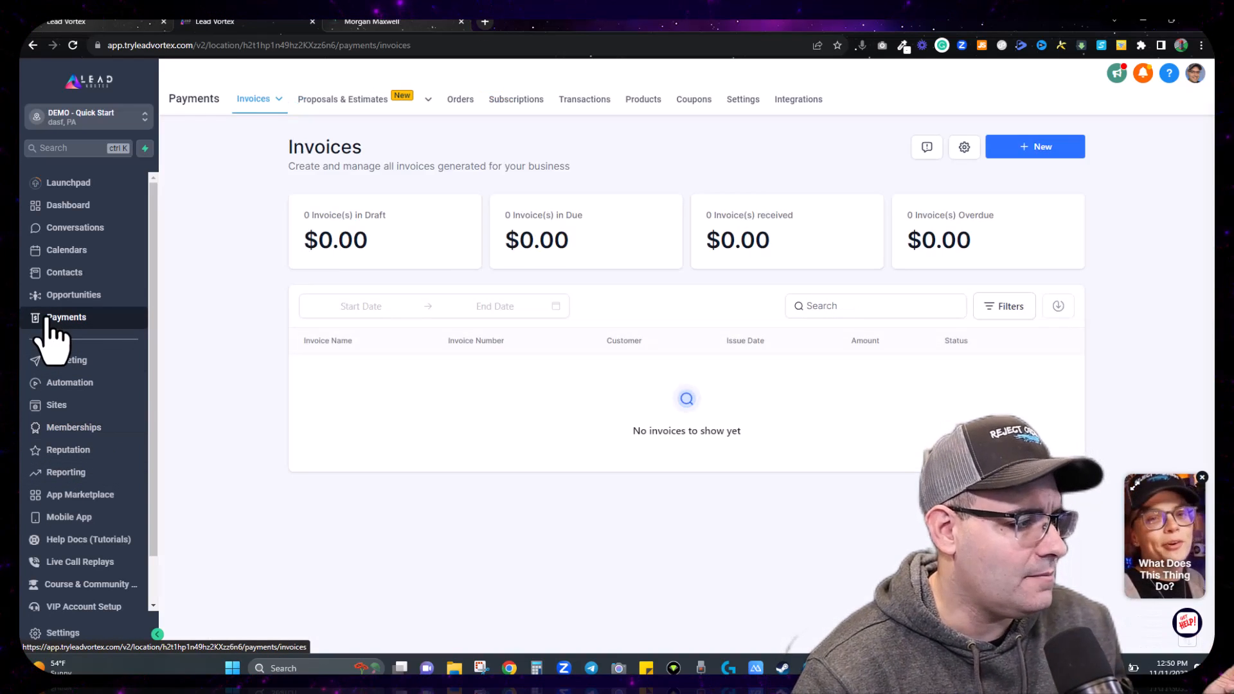
Step: From the Payments Products list, open the Personal Finance 101 ($97.00) product for editing
click(644, 100)
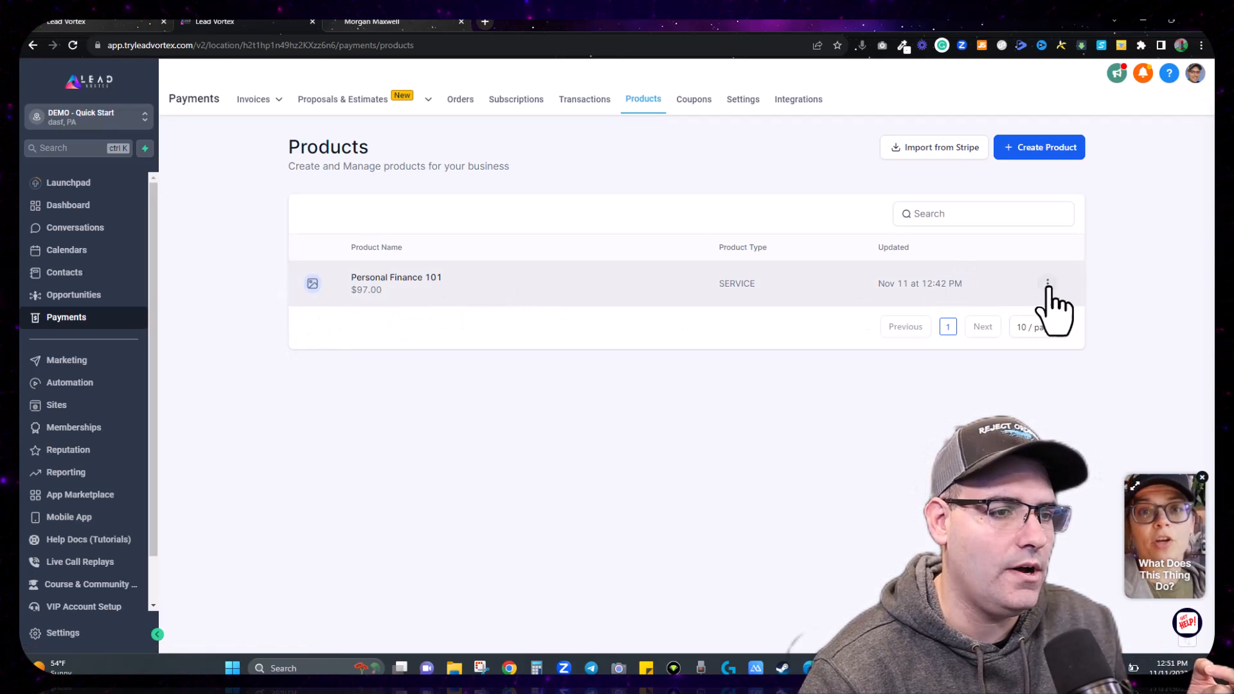
click(1022, 149)
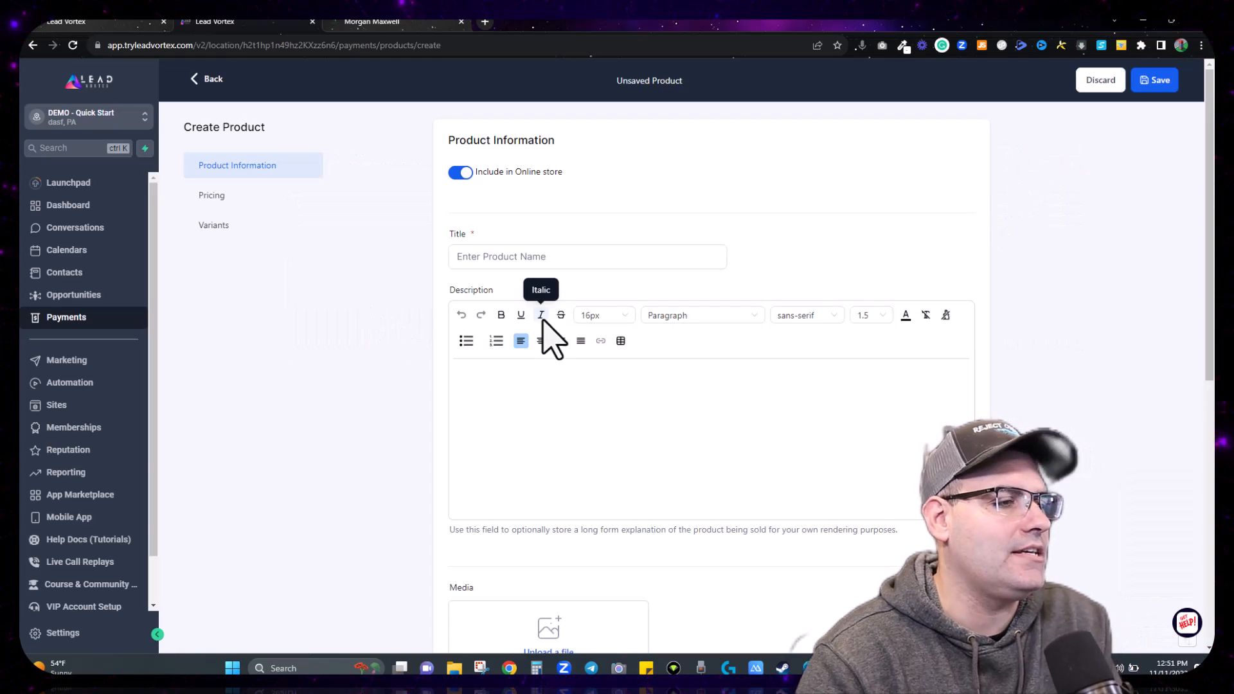
click(205, 80)
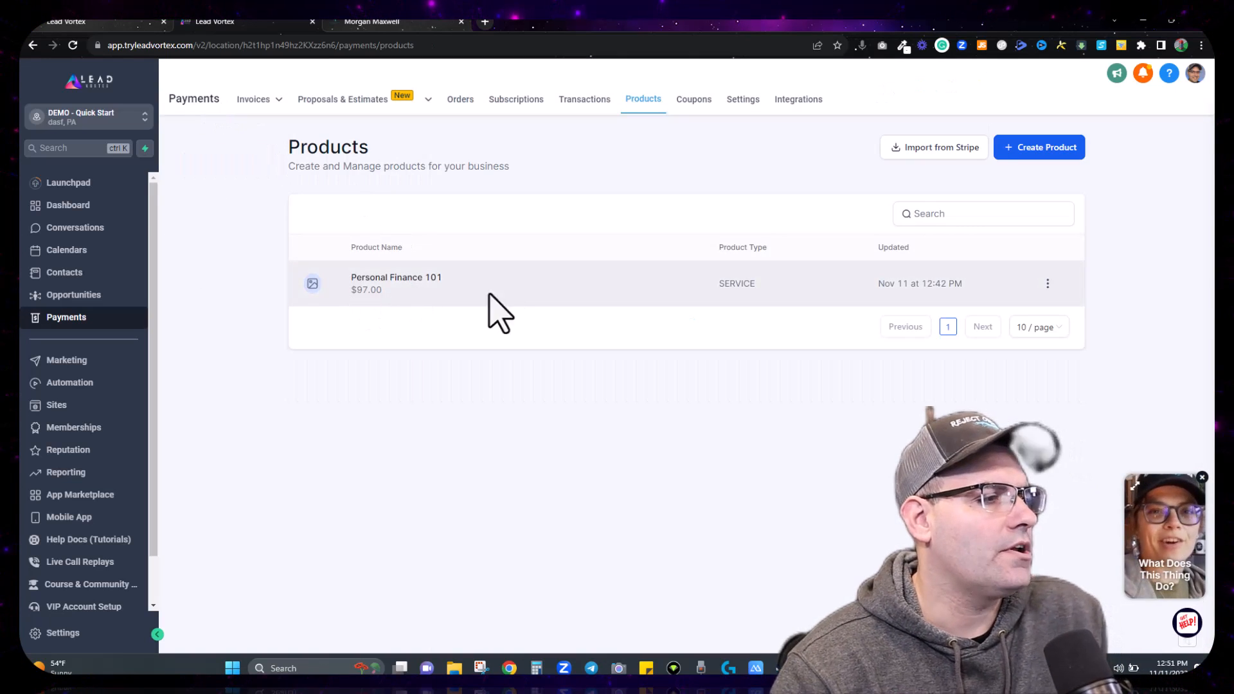
click(1048, 284)
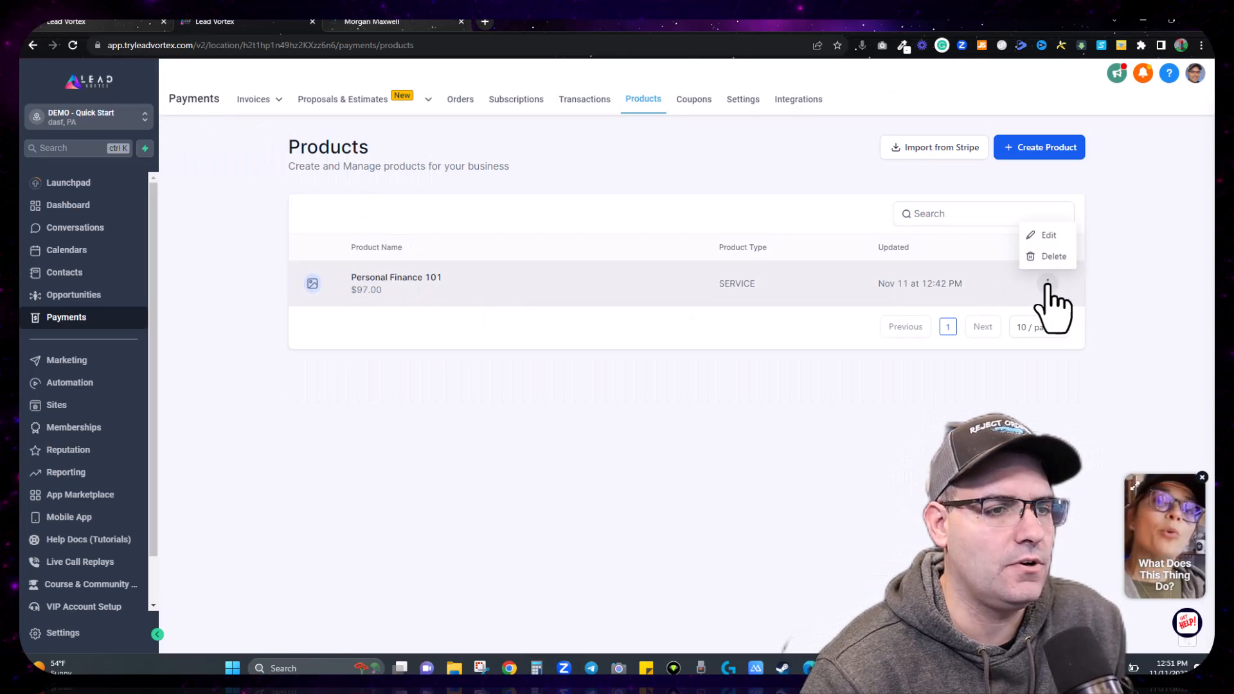
click(411, 281)
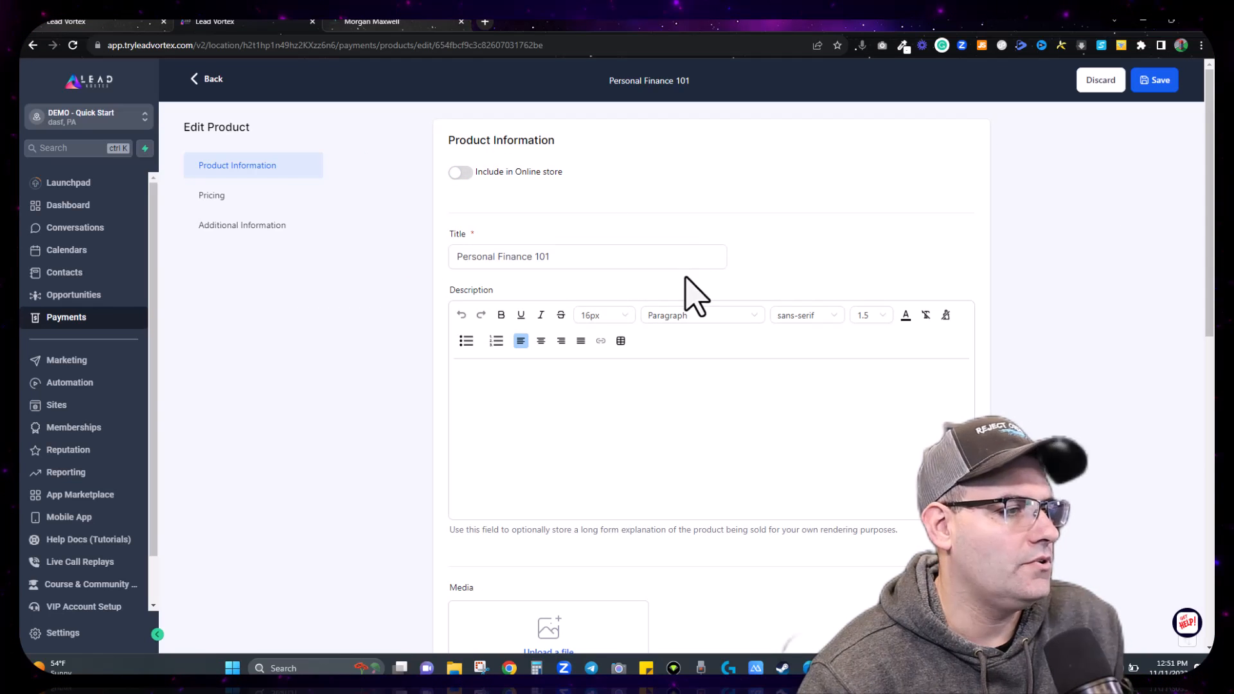
Step: Upload Course - Course Name.png from Downloads and attach it to the product's media
scroll(694, 244, down, 2)
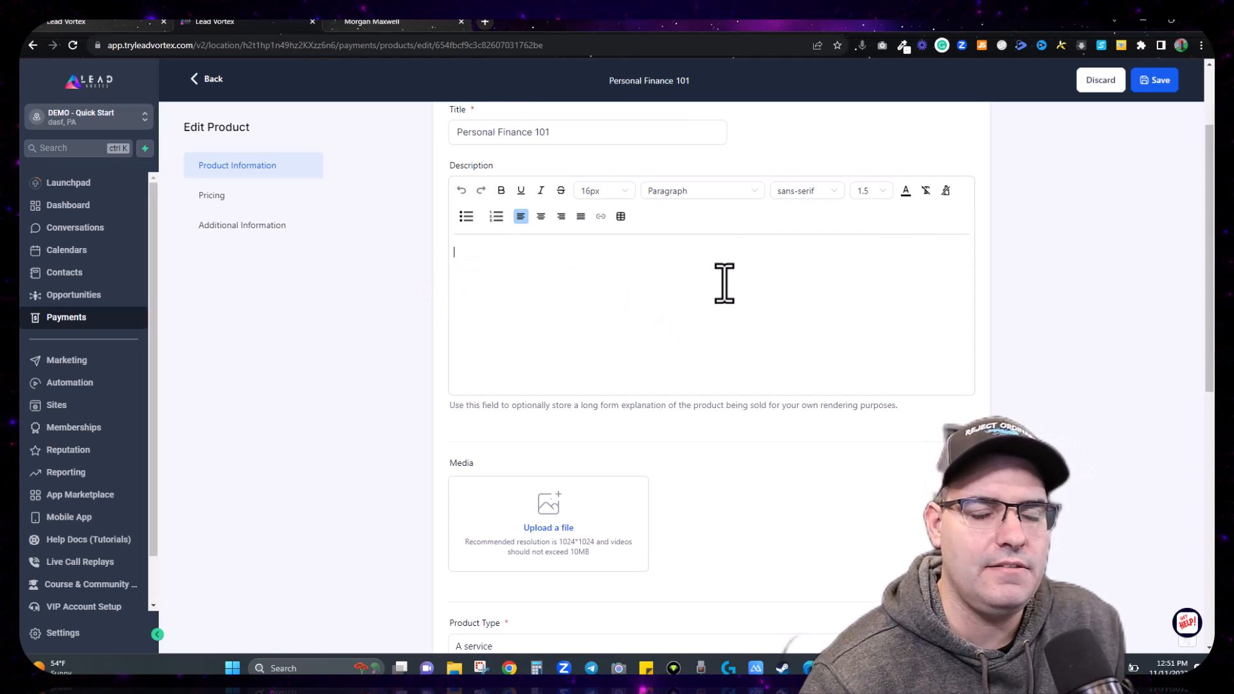
scroll(703, 295, down, 3)
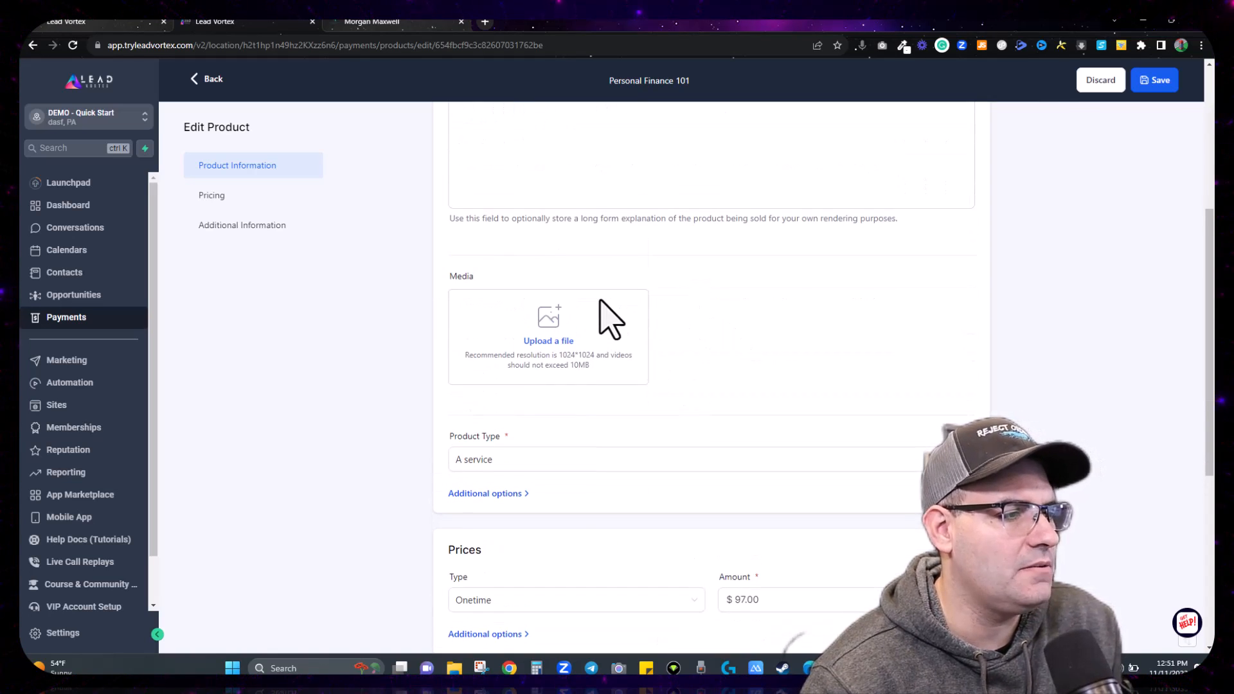
scroll(611, 318, up, 5)
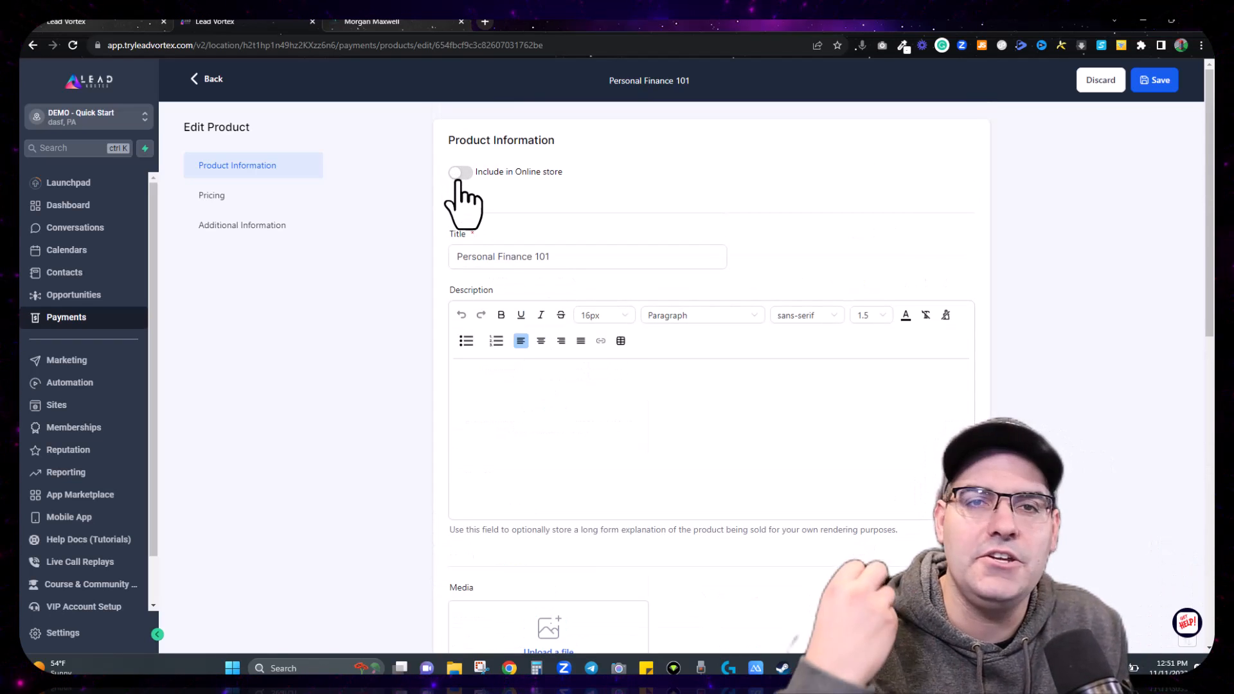
scroll(414, 500, down, 6)
click(534, 298)
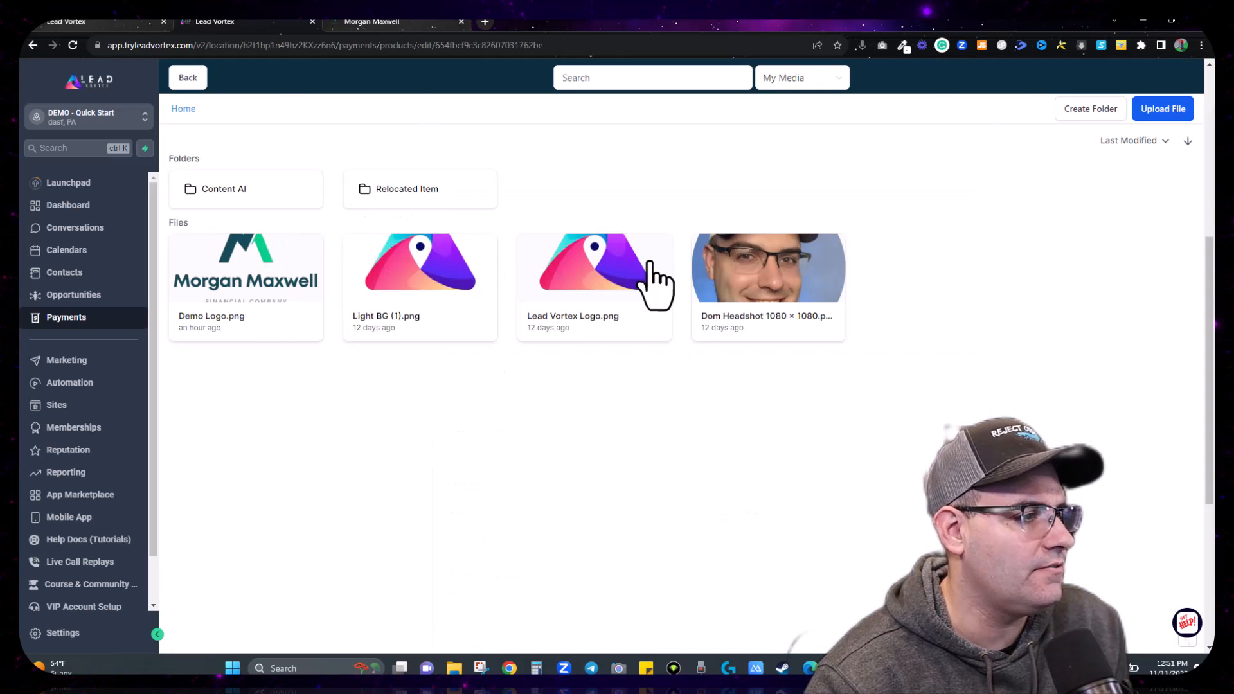
click(1160, 118)
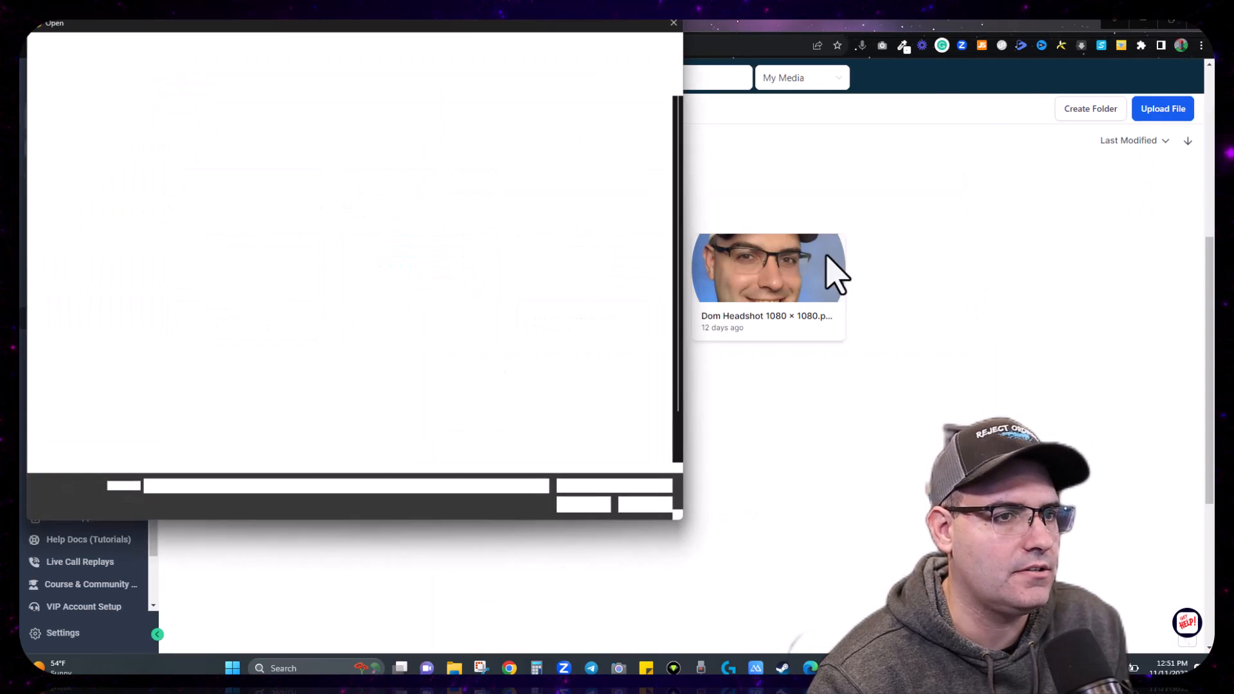
click(74, 174)
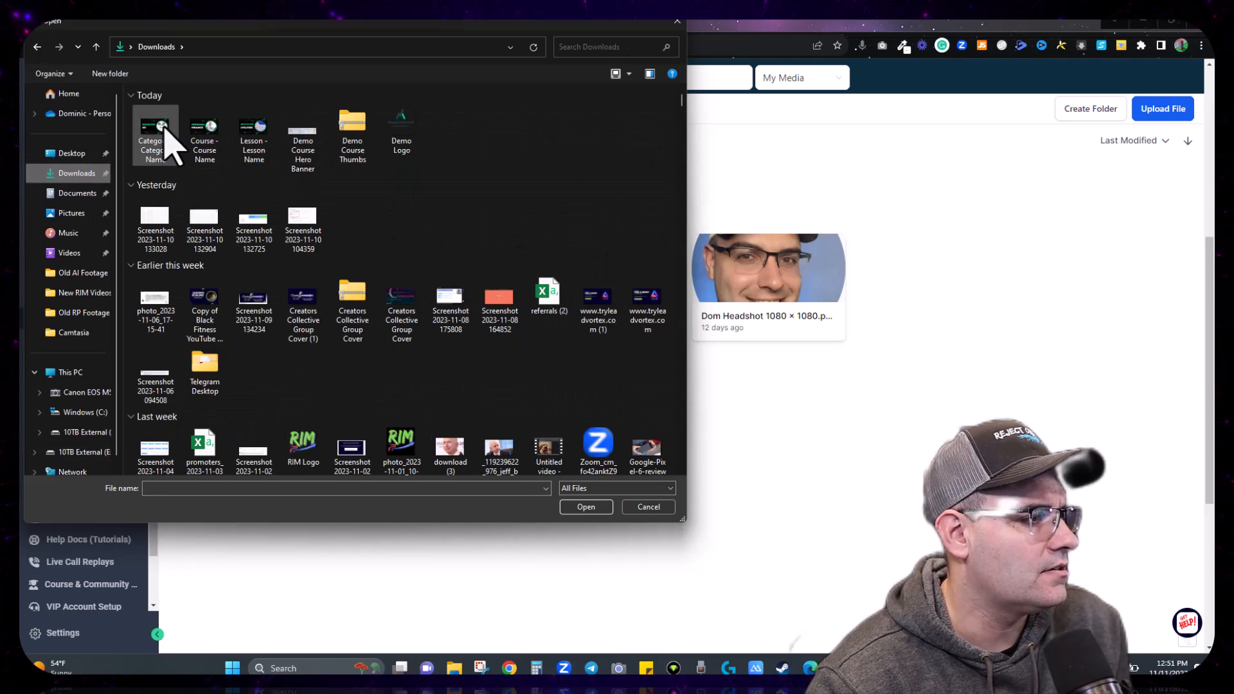
double_click(211, 133)
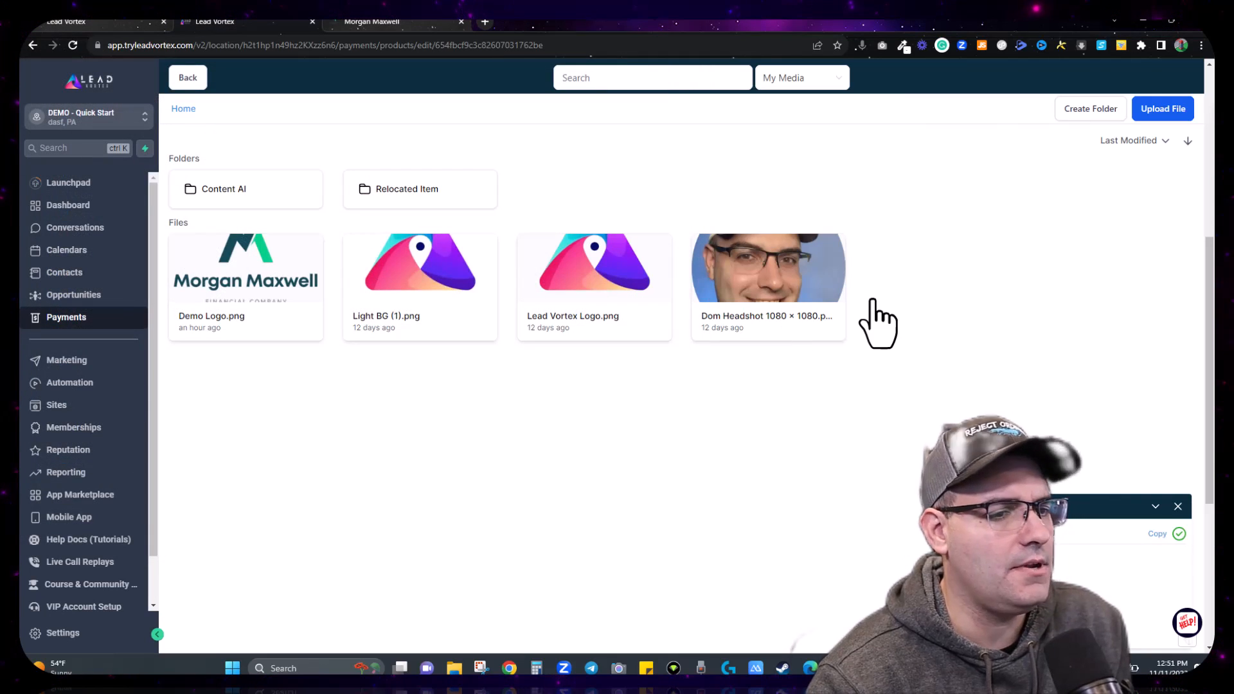
click(261, 267)
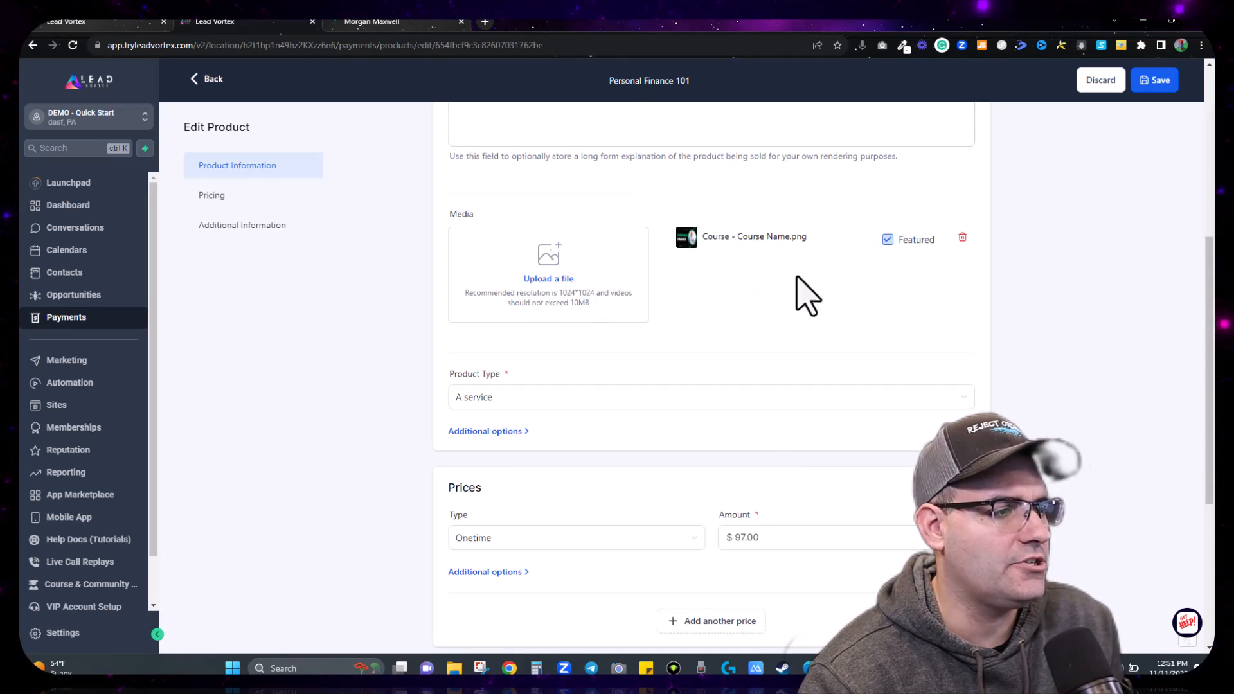
Step: Replace the course image with Demo Logo.png as the product's featured image
click(962, 238)
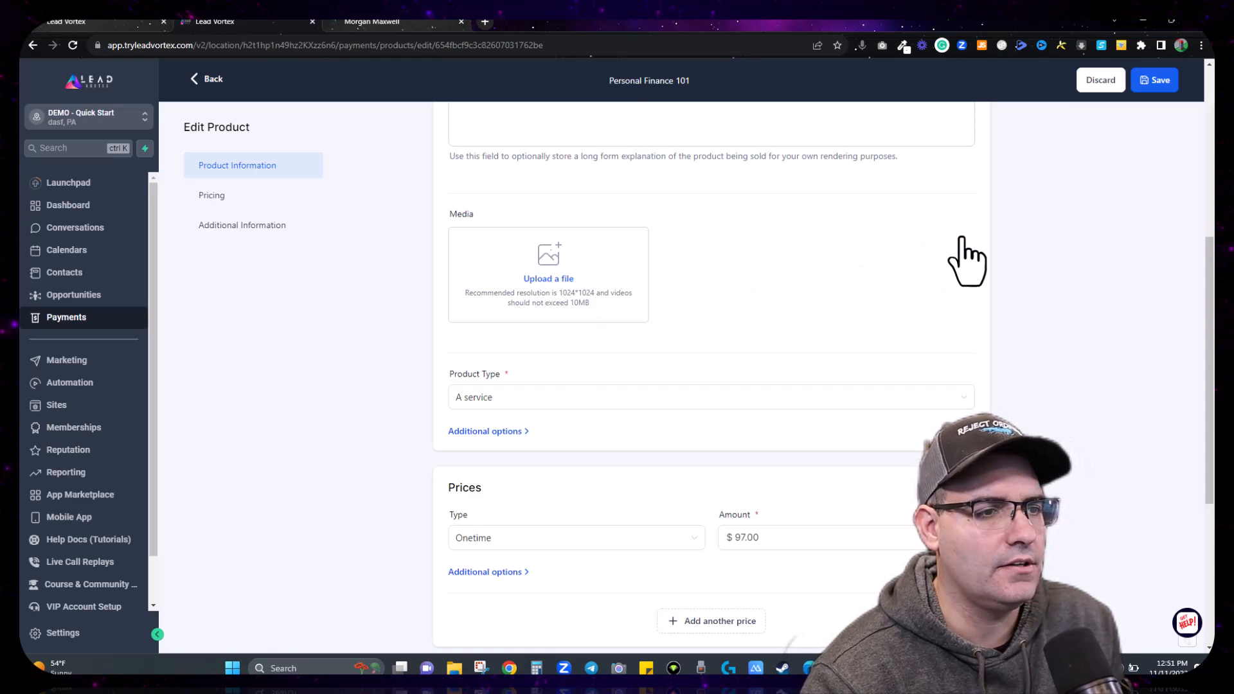
click(556, 275)
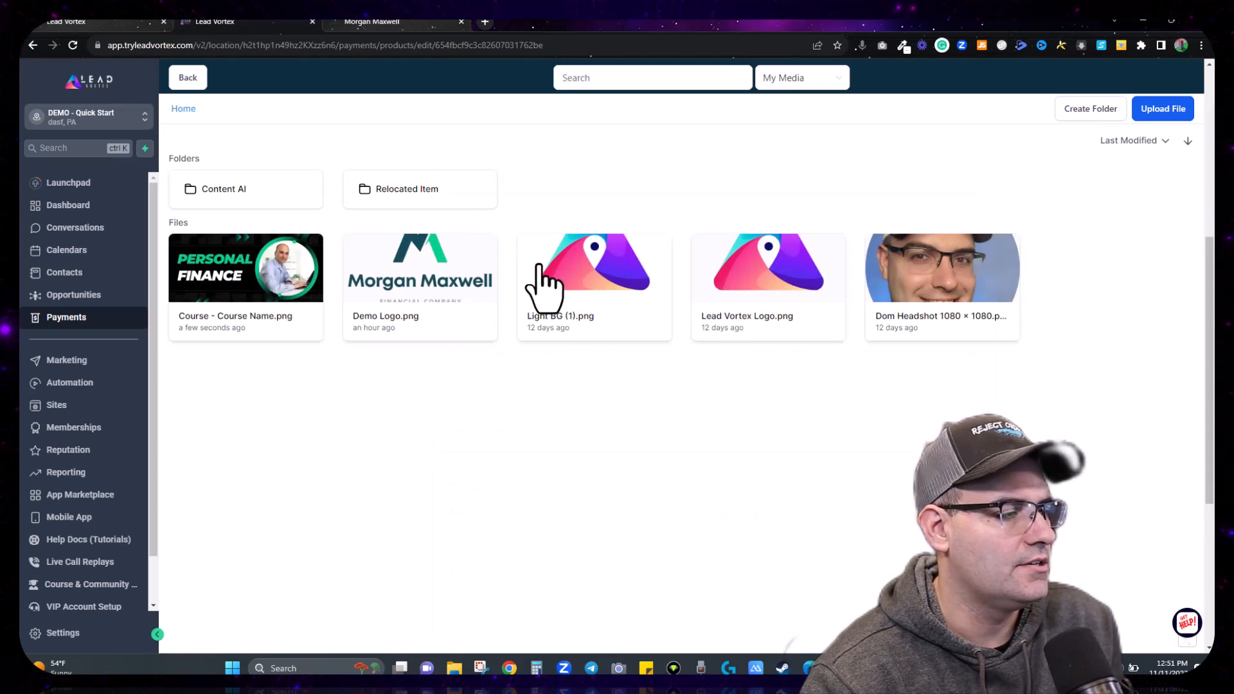
click(402, 299)
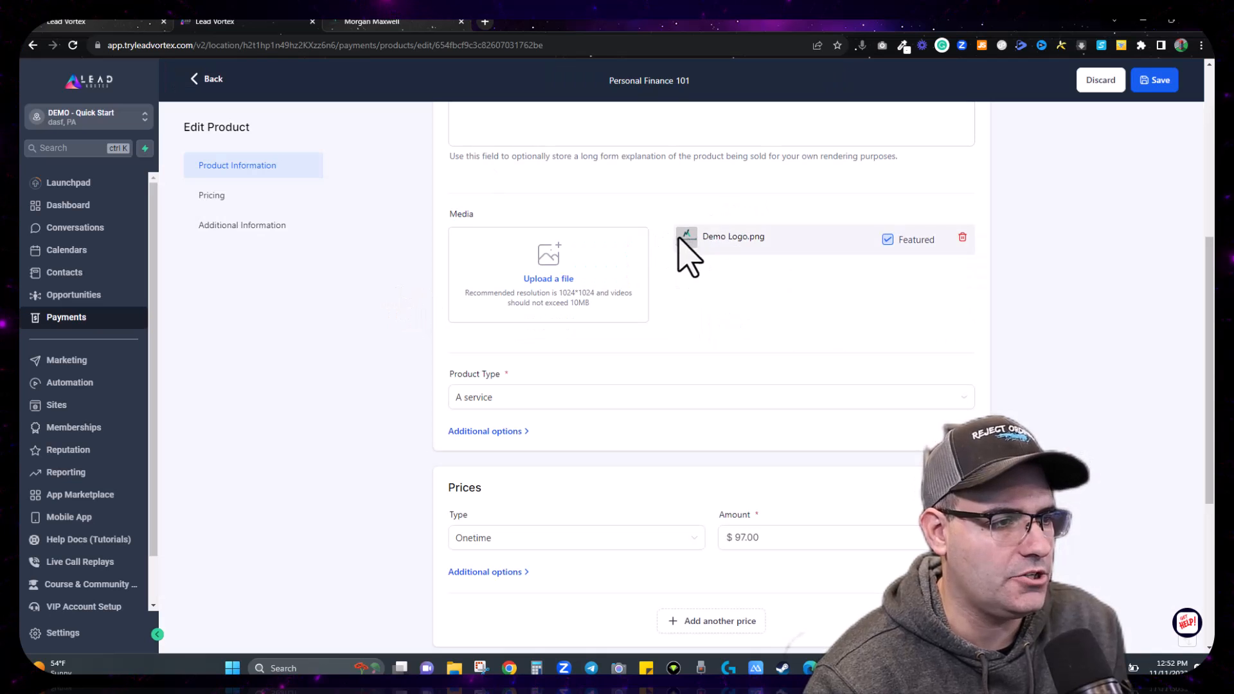
Step: Set the product type to Digital goods and reveal the PersonalFinance101 statement descriptor
click(499, 402)
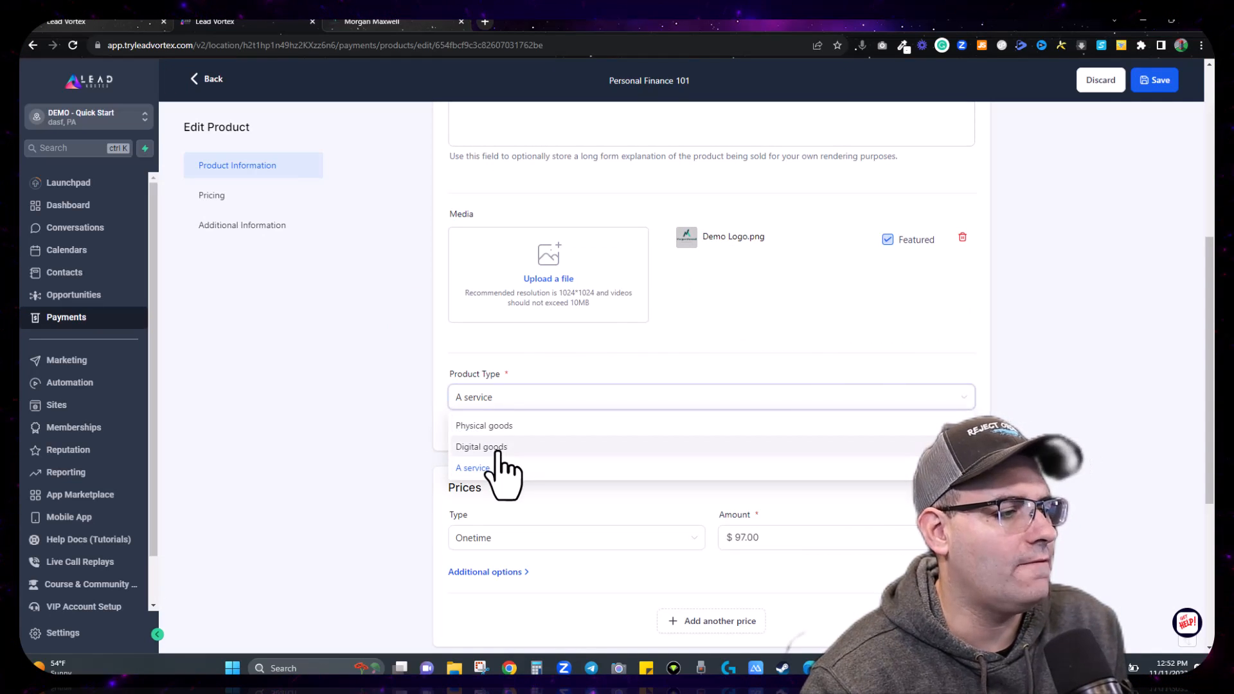
click(500, 447)
click(494, 400)
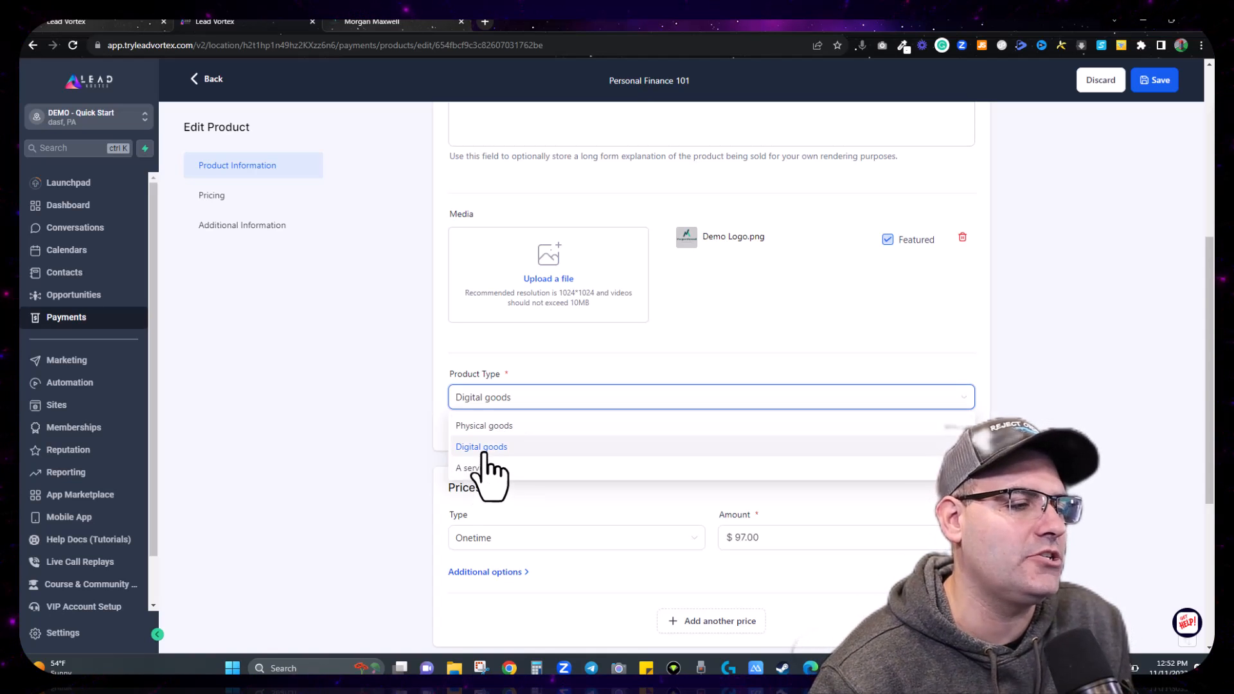
click(481, 449)
click(517, 439)
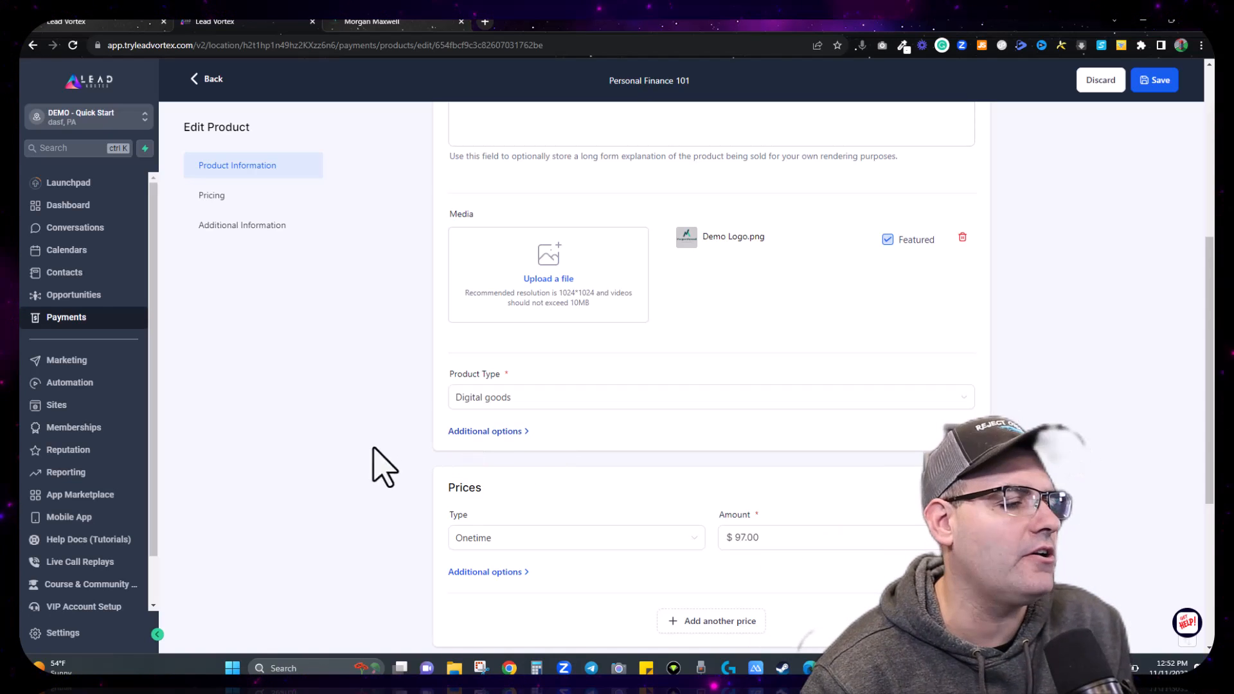
click(521, 431)
Step: Enter PersonalFinance101 as the product's statement descriptor under Additional options and save
click(514, 508)
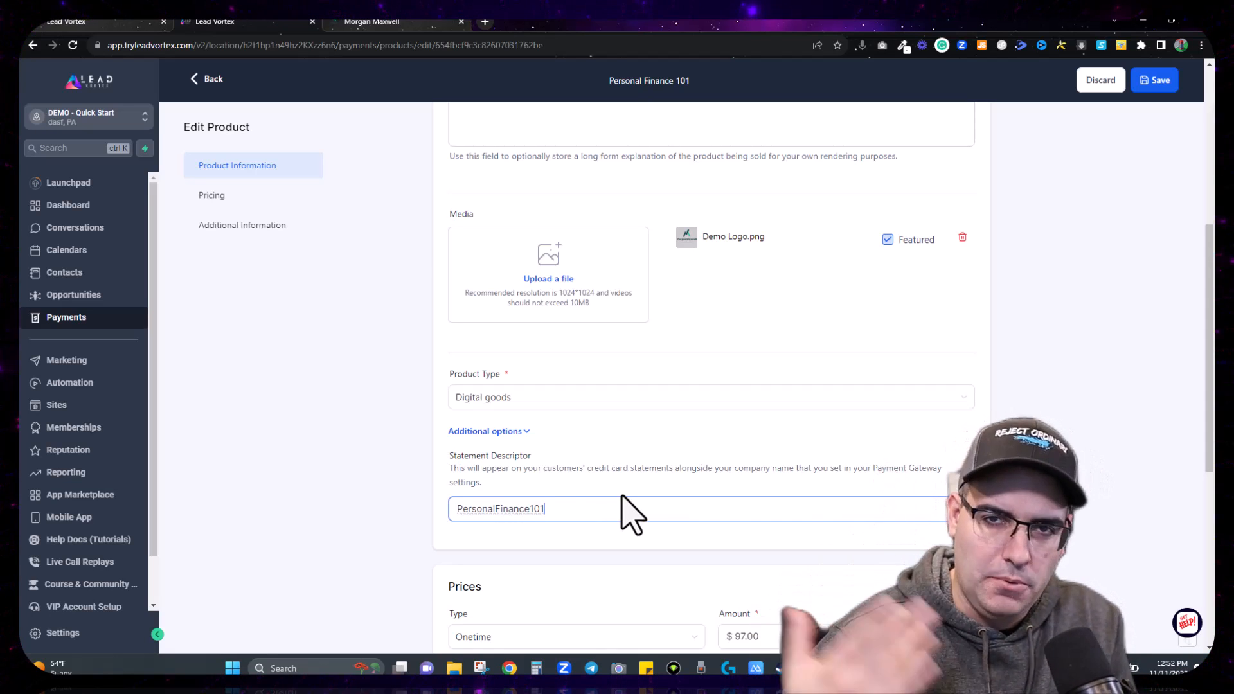
click(486, 433)
click(486, 433)
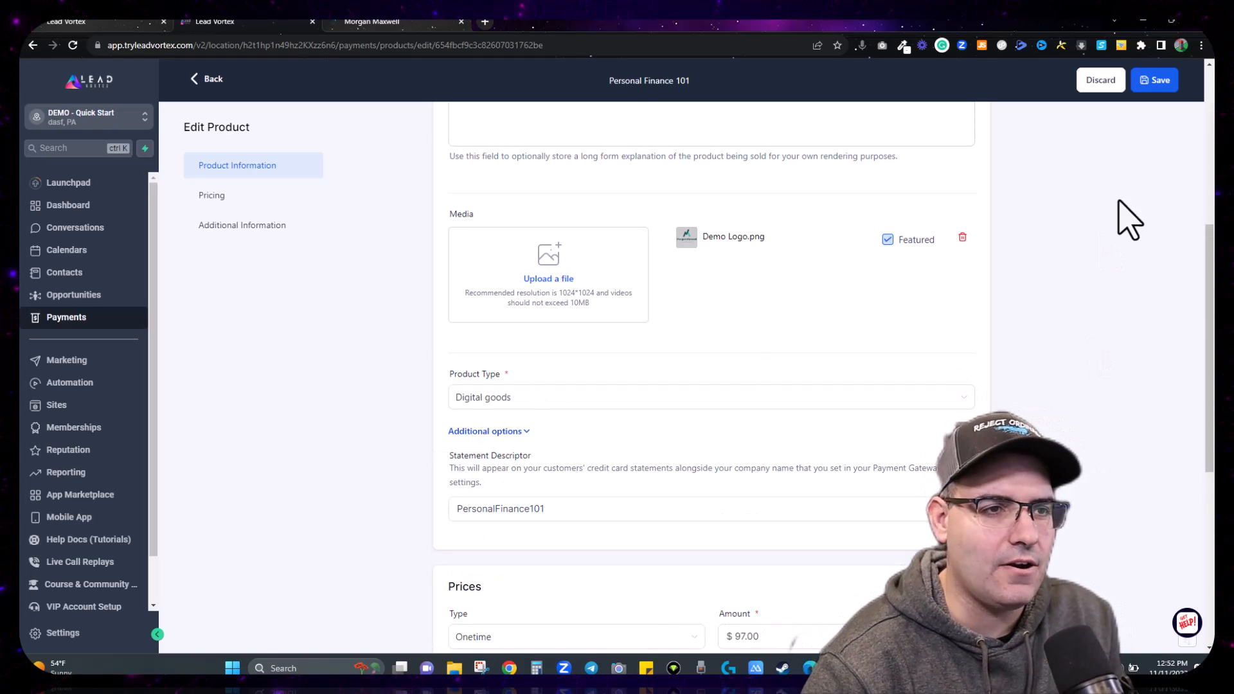
click(1160, 80)
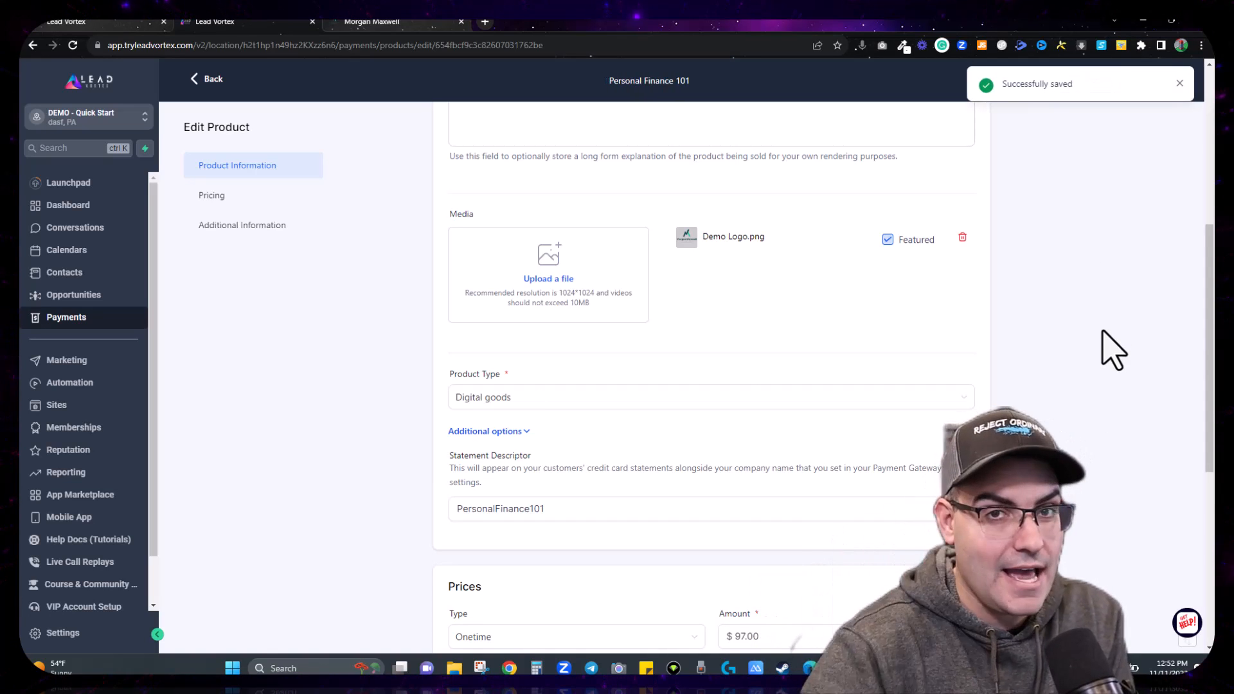
Step: Add a second price named Personal Finance 101 Membership, keeping the $97 amount
scroll(733, 350, down, 3)
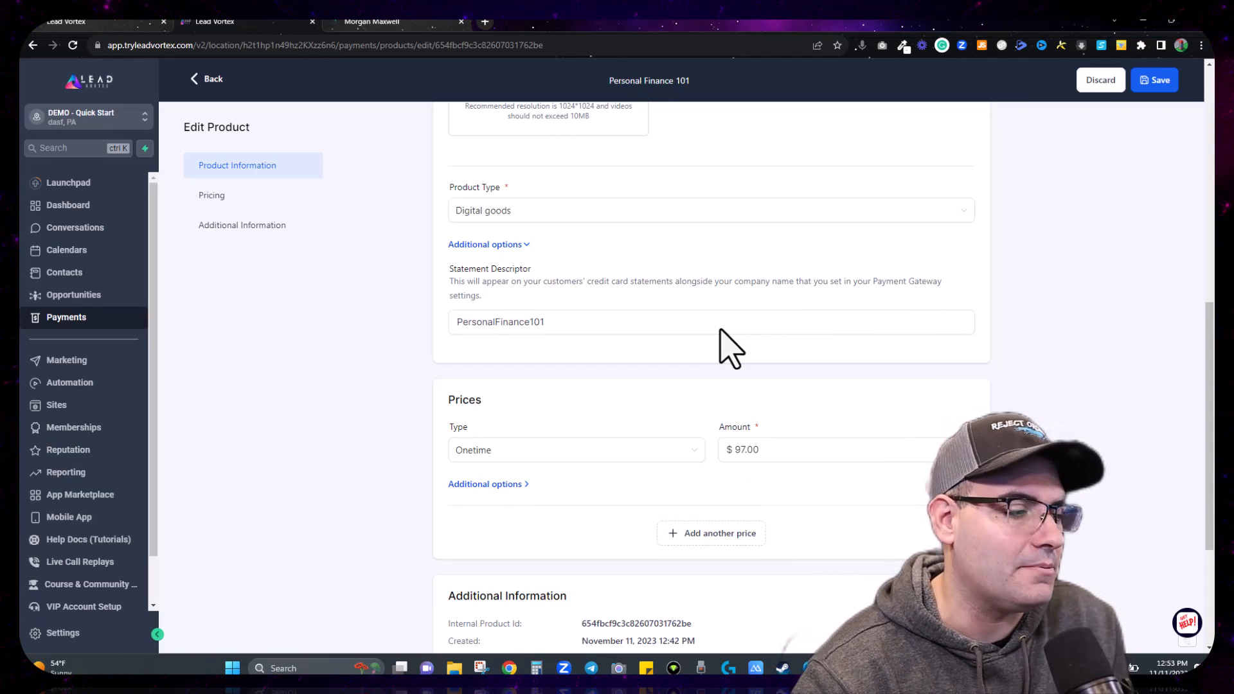
scroll(731, 347, down, 1)
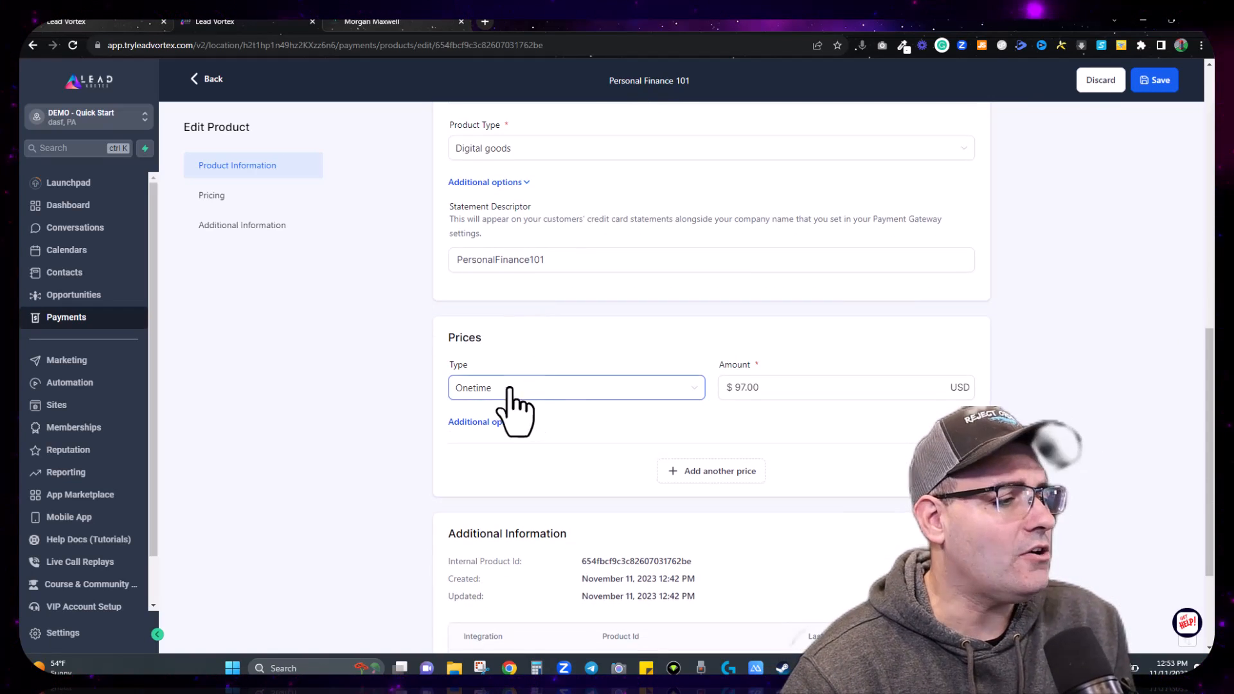
click(871, 387)
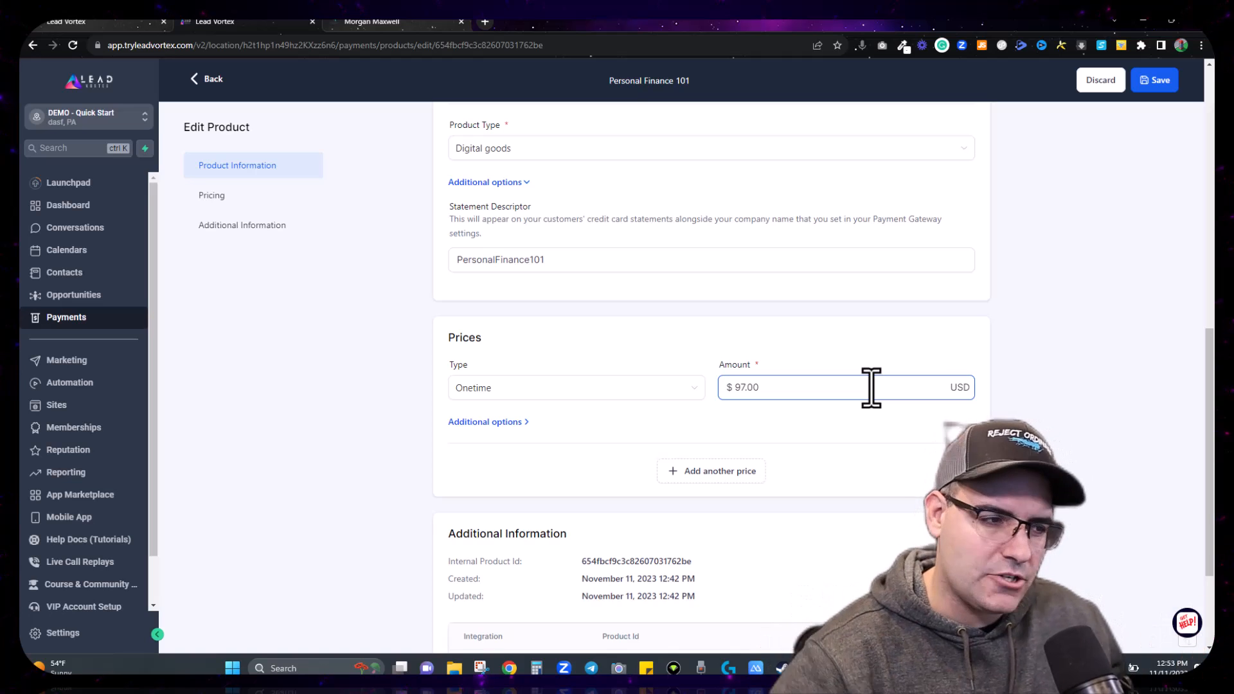
click(700, 325)
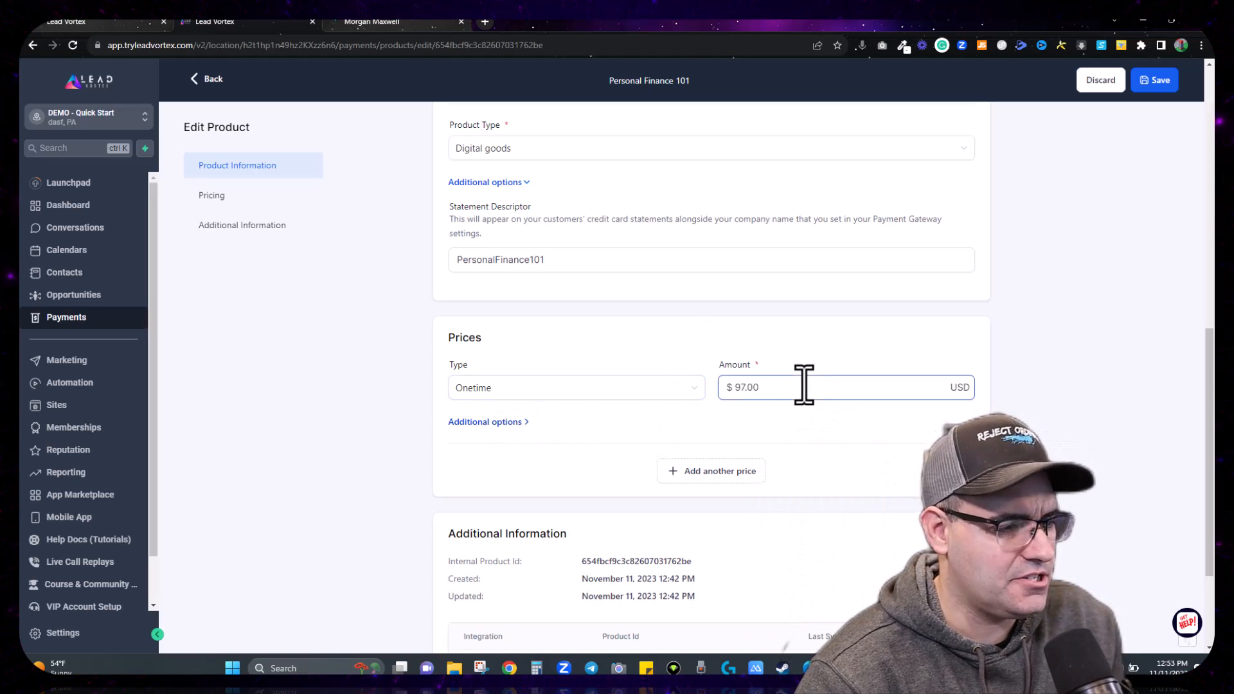
click(691, 476)
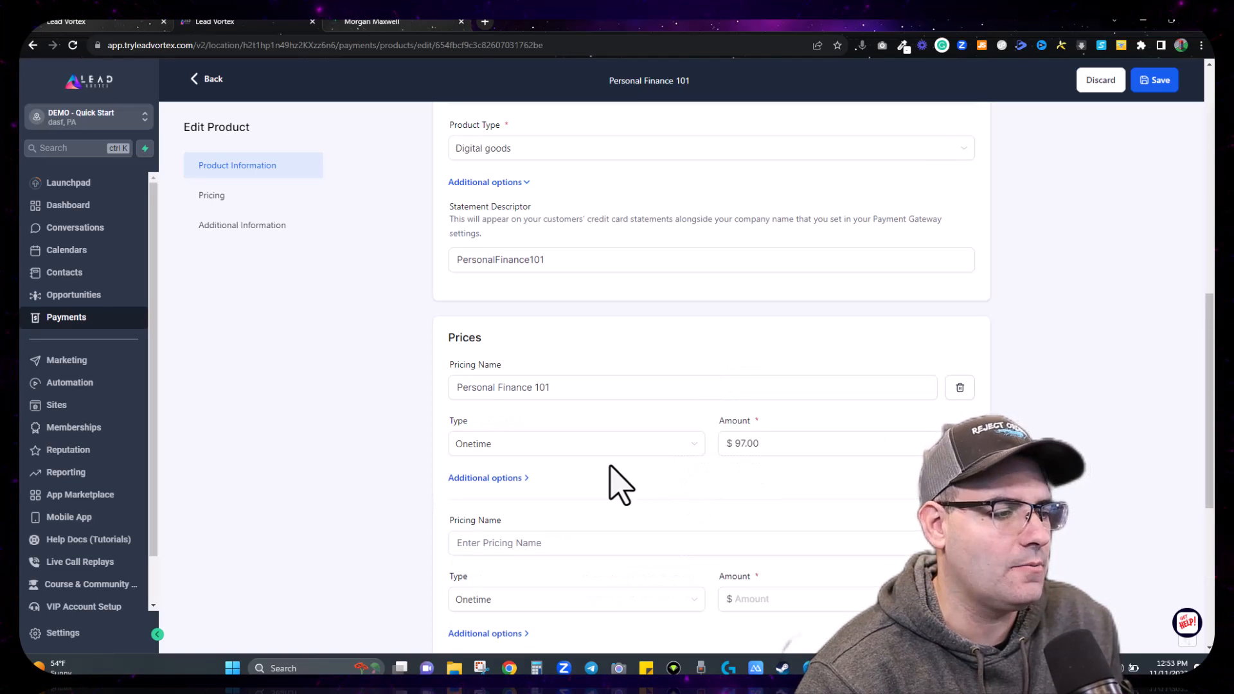
scroll(620, 482, down, 3)
click(504, 356)
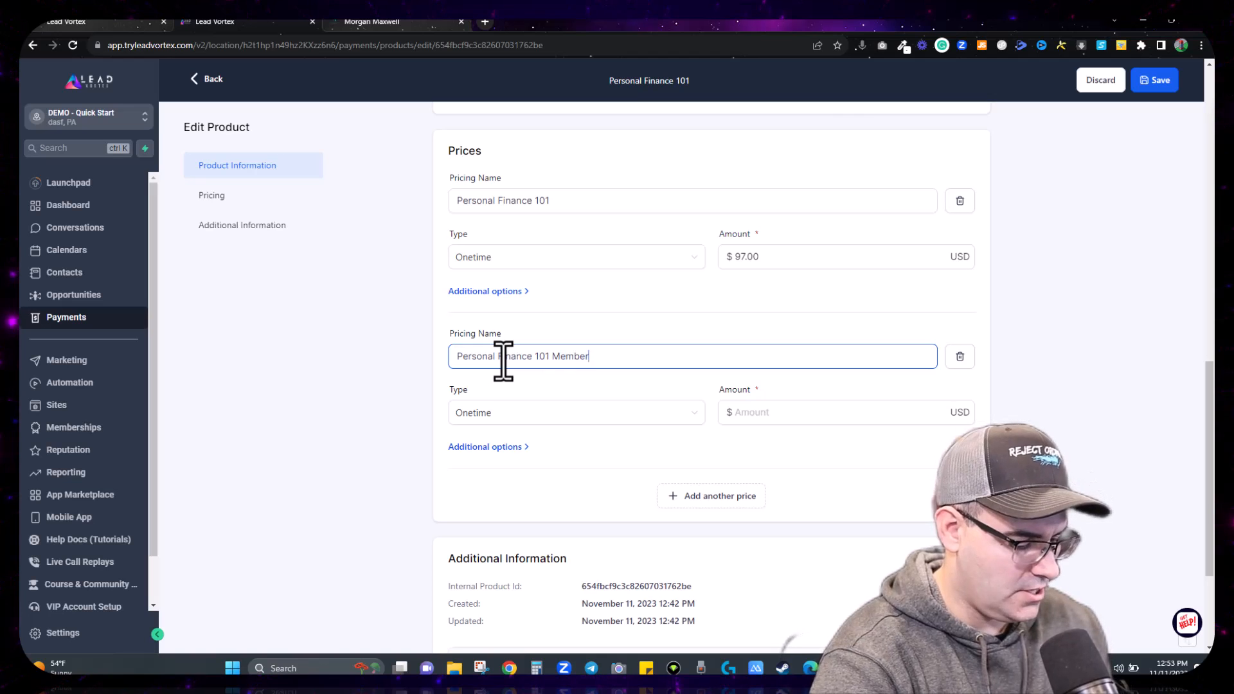
text(p)
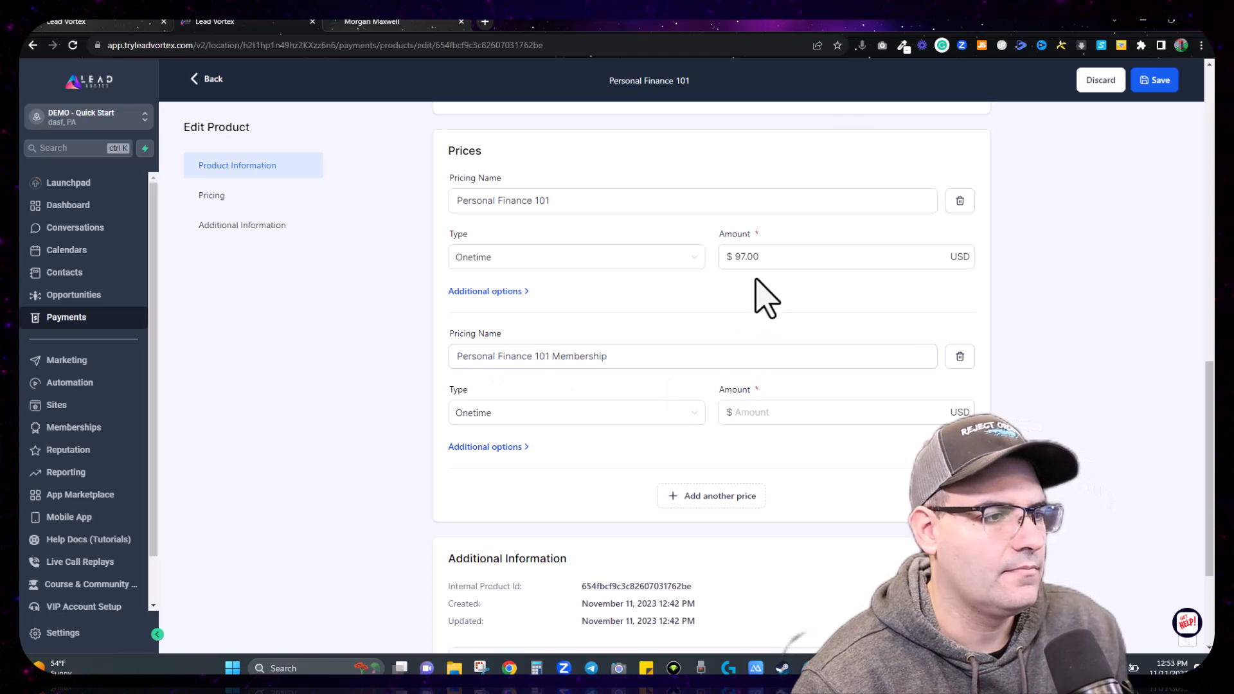
Step: Raise the one-time price to $997 and set the membership price type to Recurring
click(738, 257)
text(9)
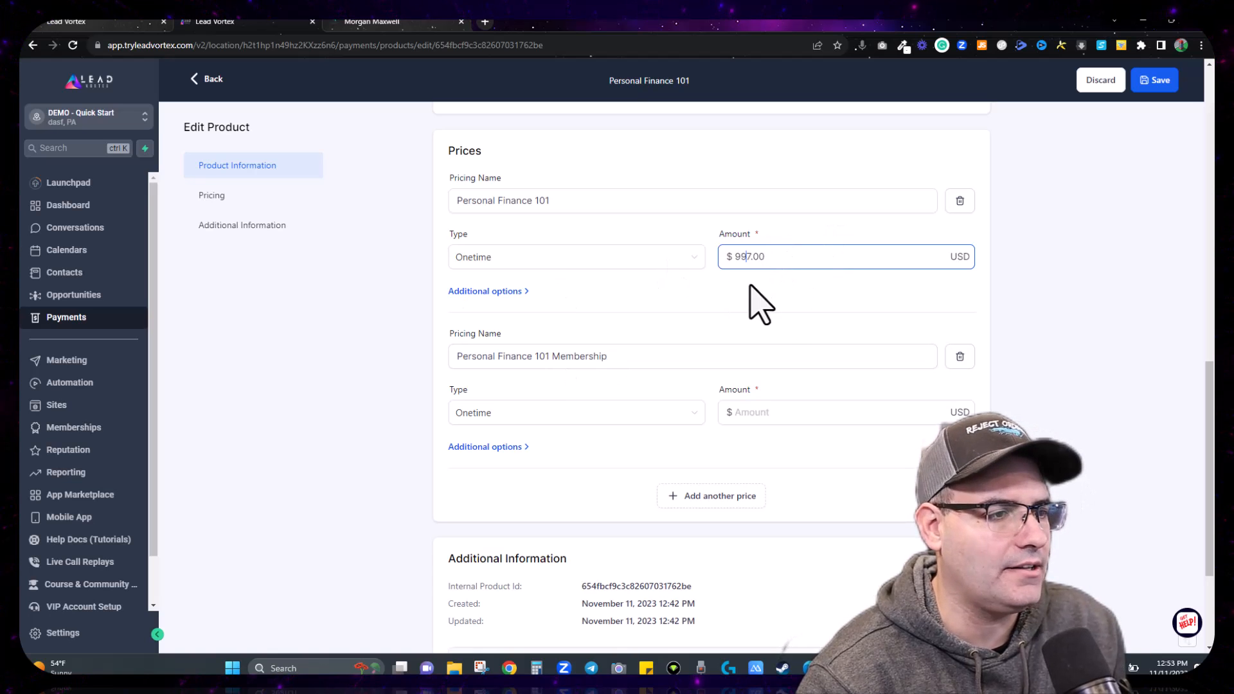
text(97)
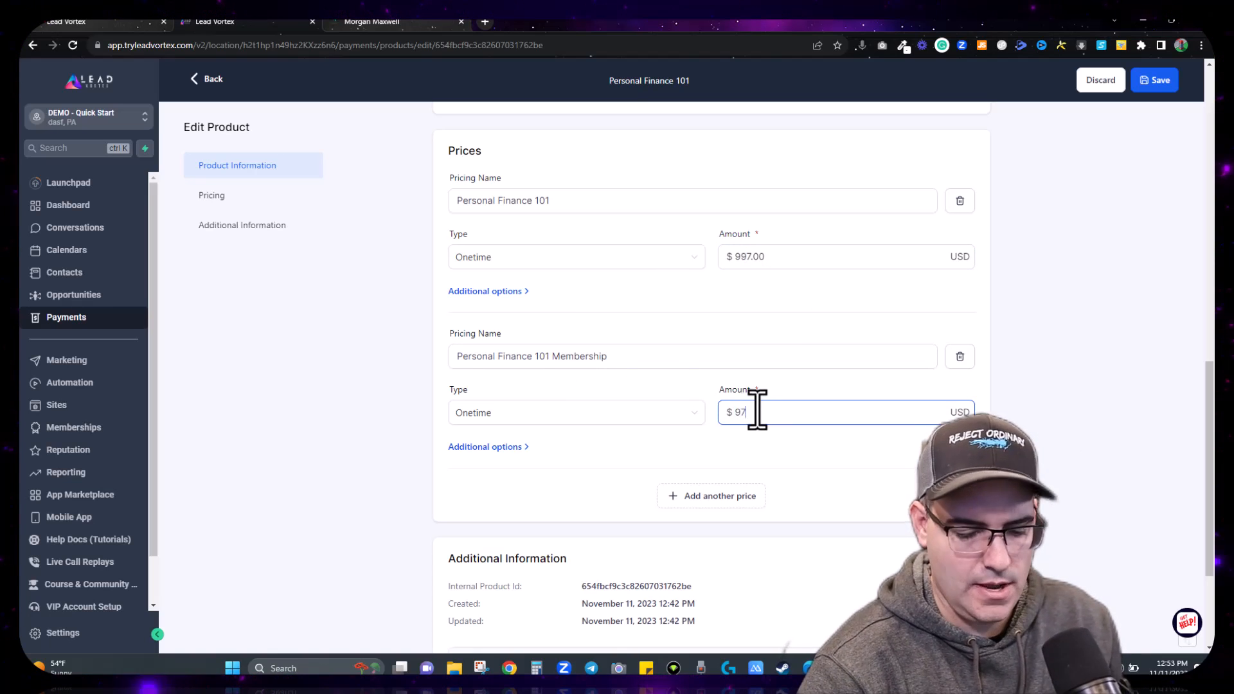
click(528, 415)
click(481, 461)
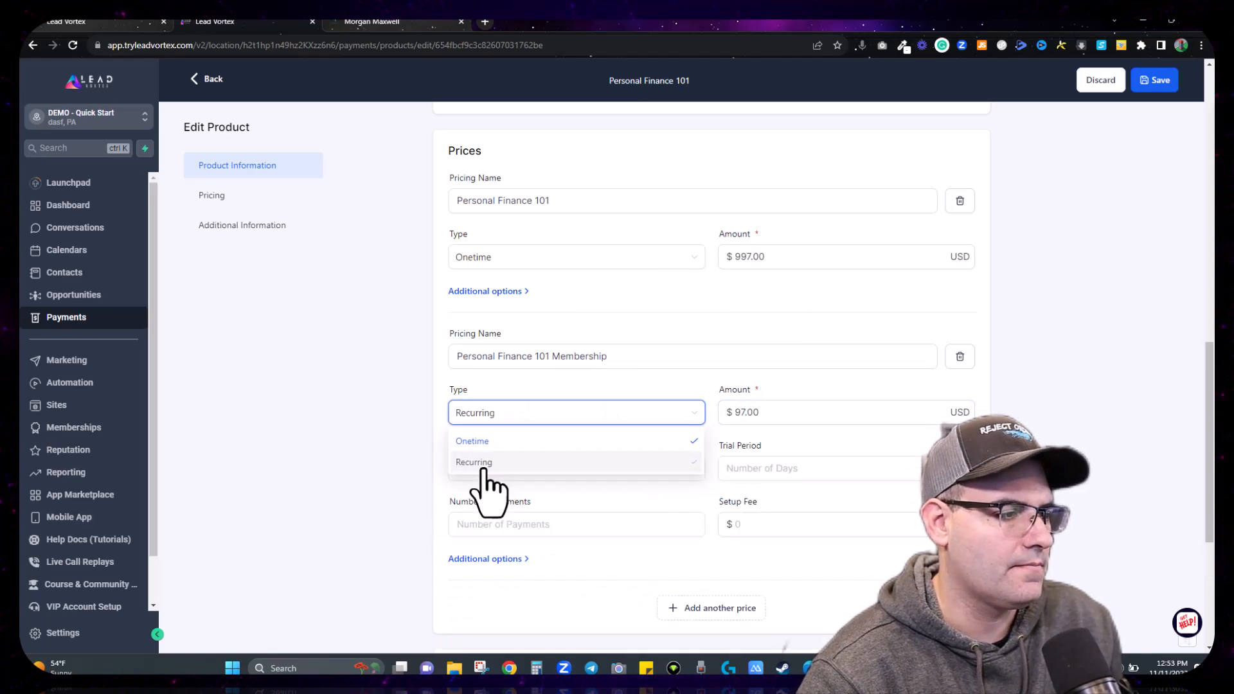
Step: Save the product with its new membership price
click(739, 472)
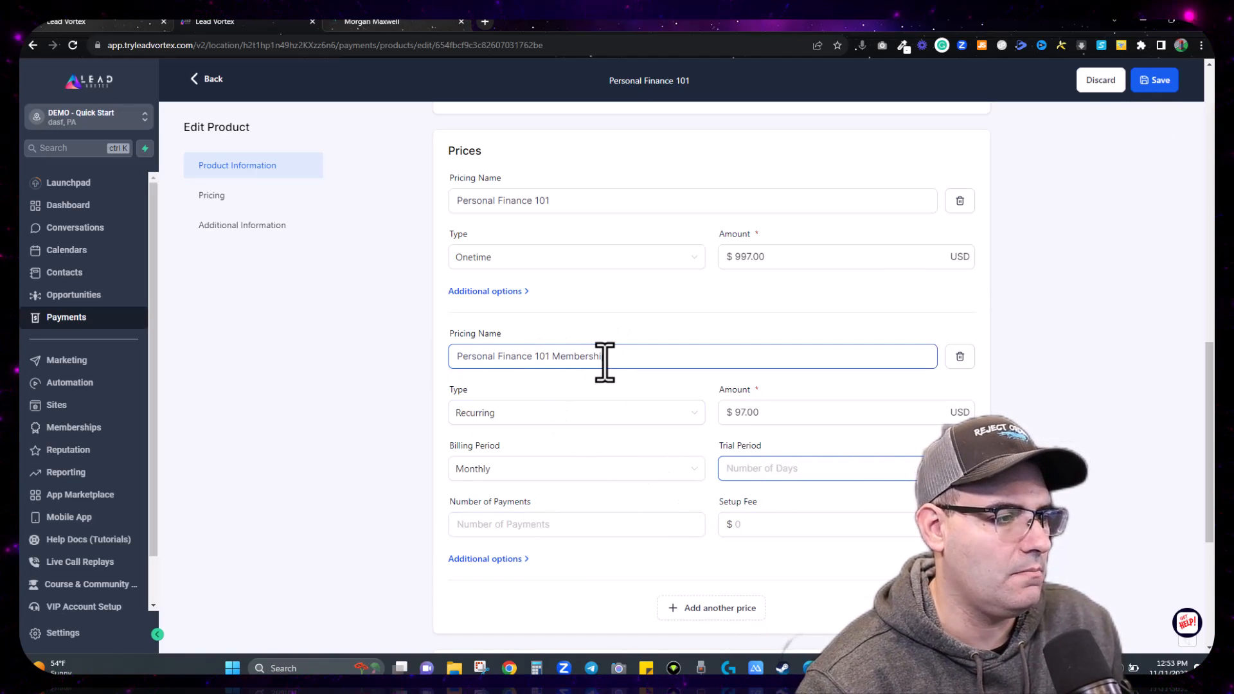
click(560, 200)
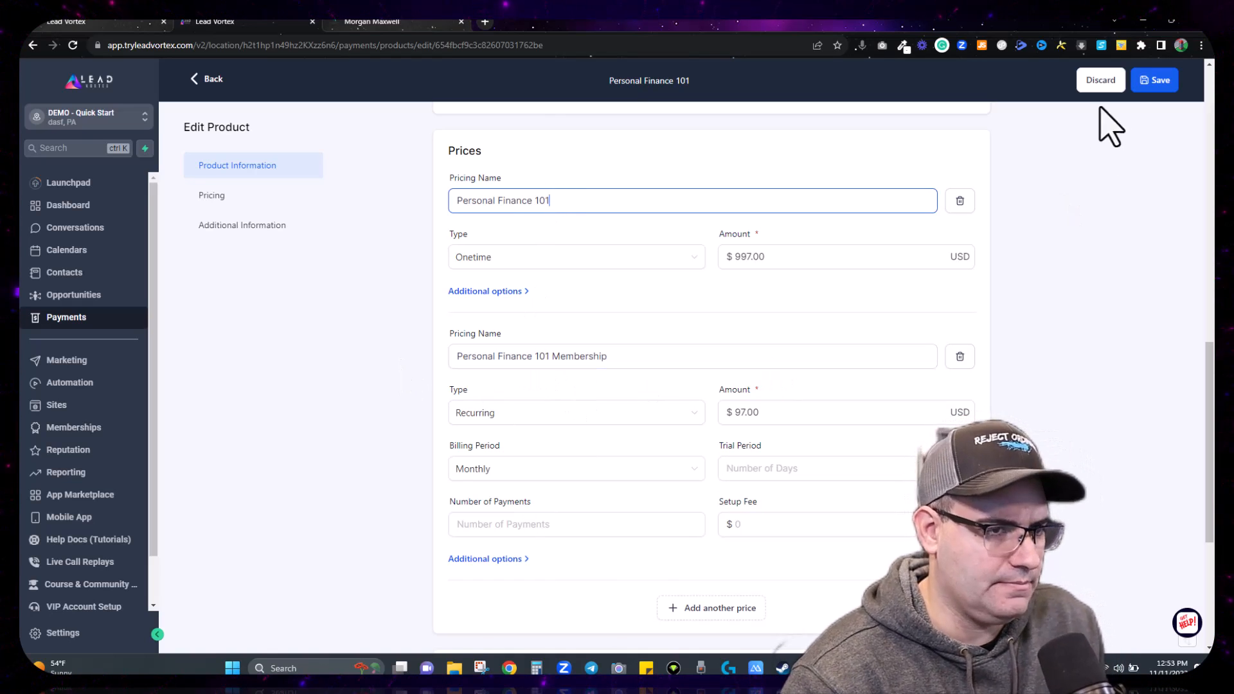
click(1155, 80)
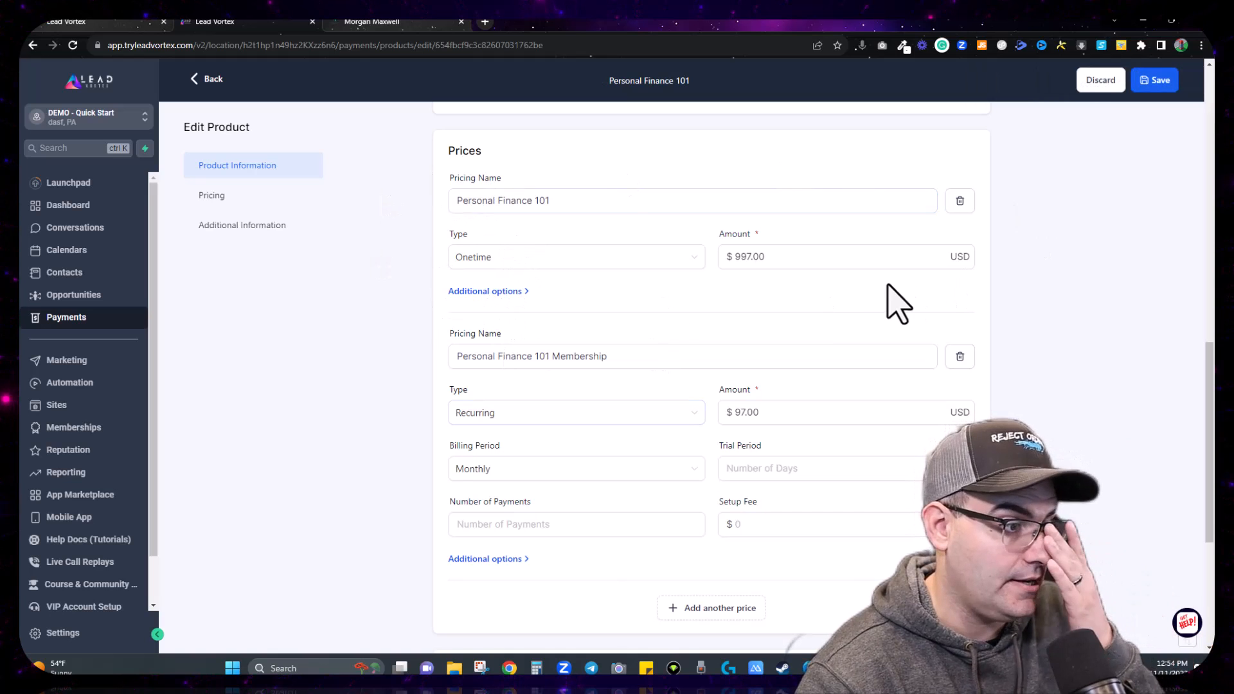
Step: Keep membership billing Monthly, clear Number of Payments, and save the product again
click(618, 360)
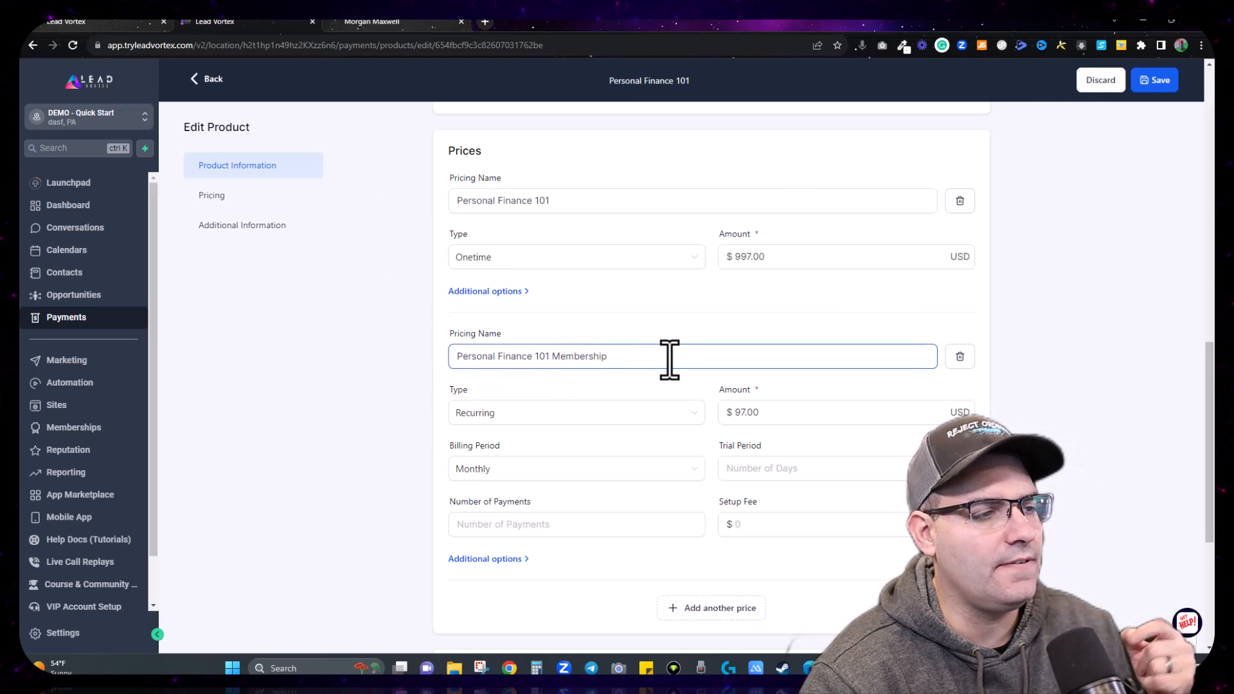
click(805, 421)
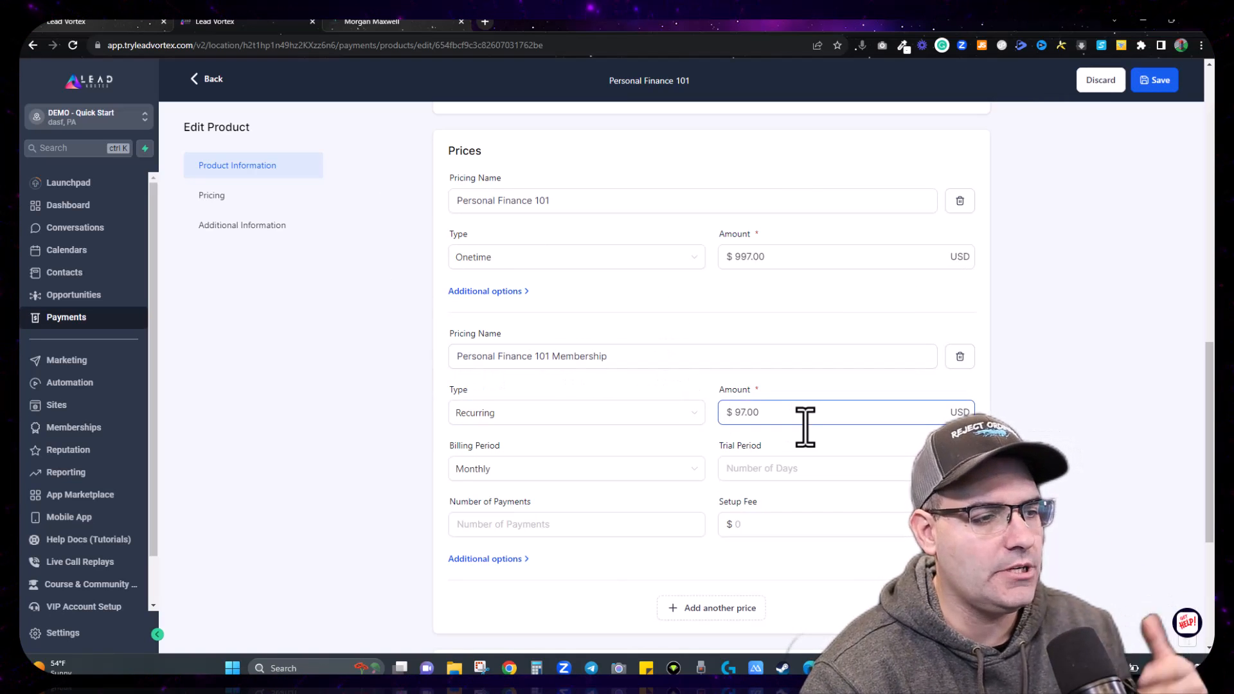
click(507, 471)
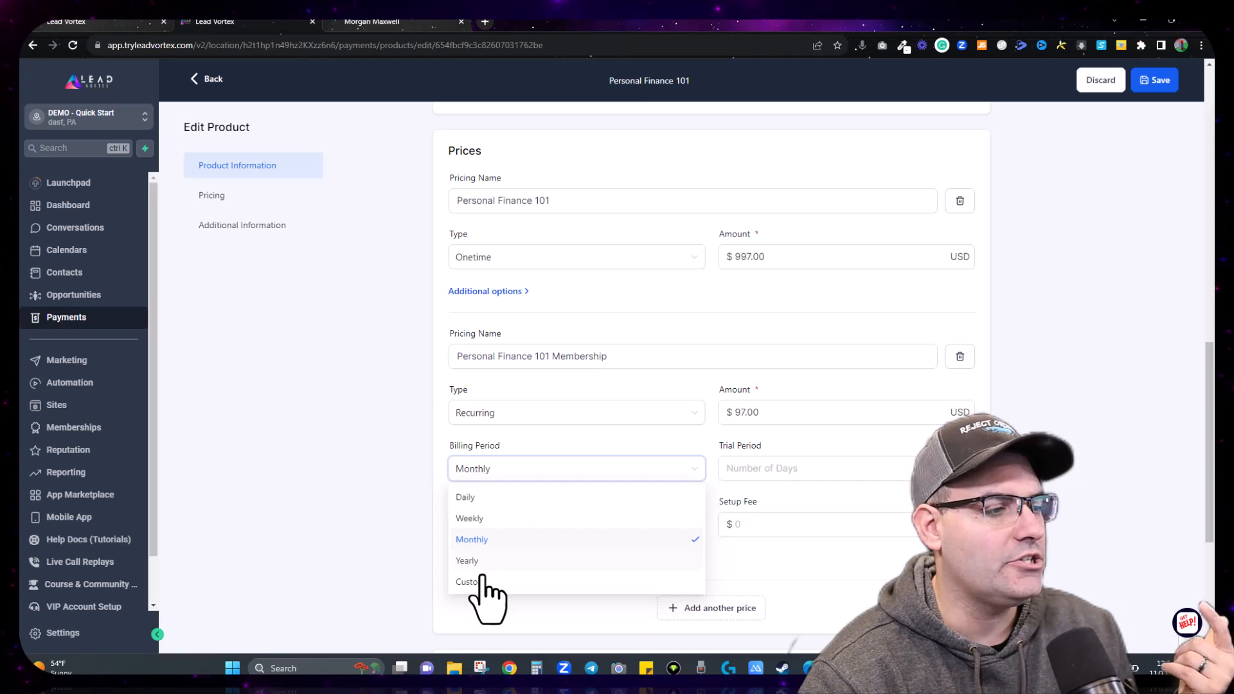
click(477, 540)
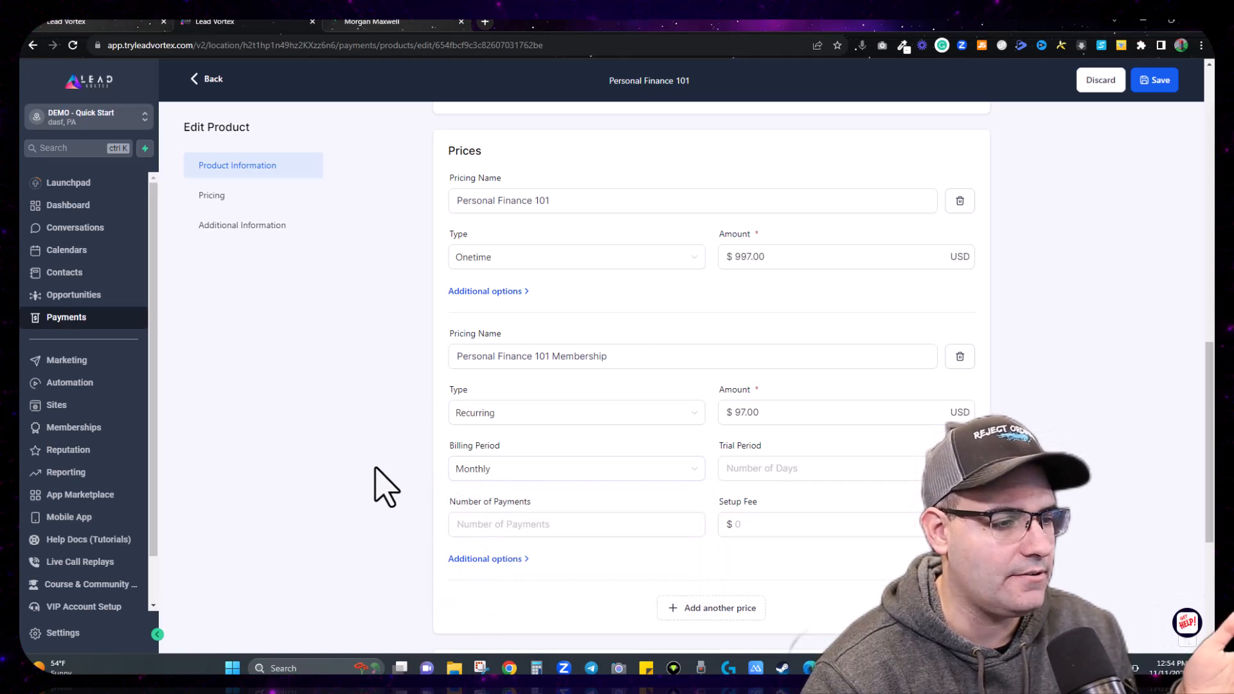
click(743, 470)
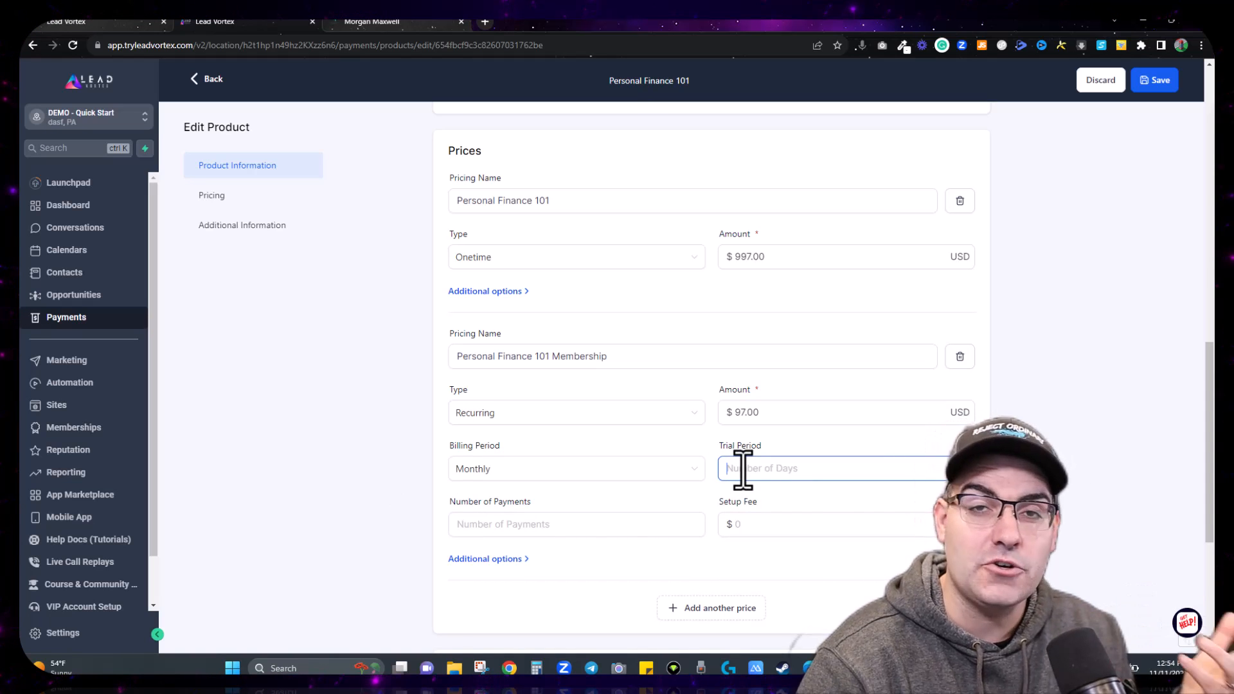
click(513, 530)
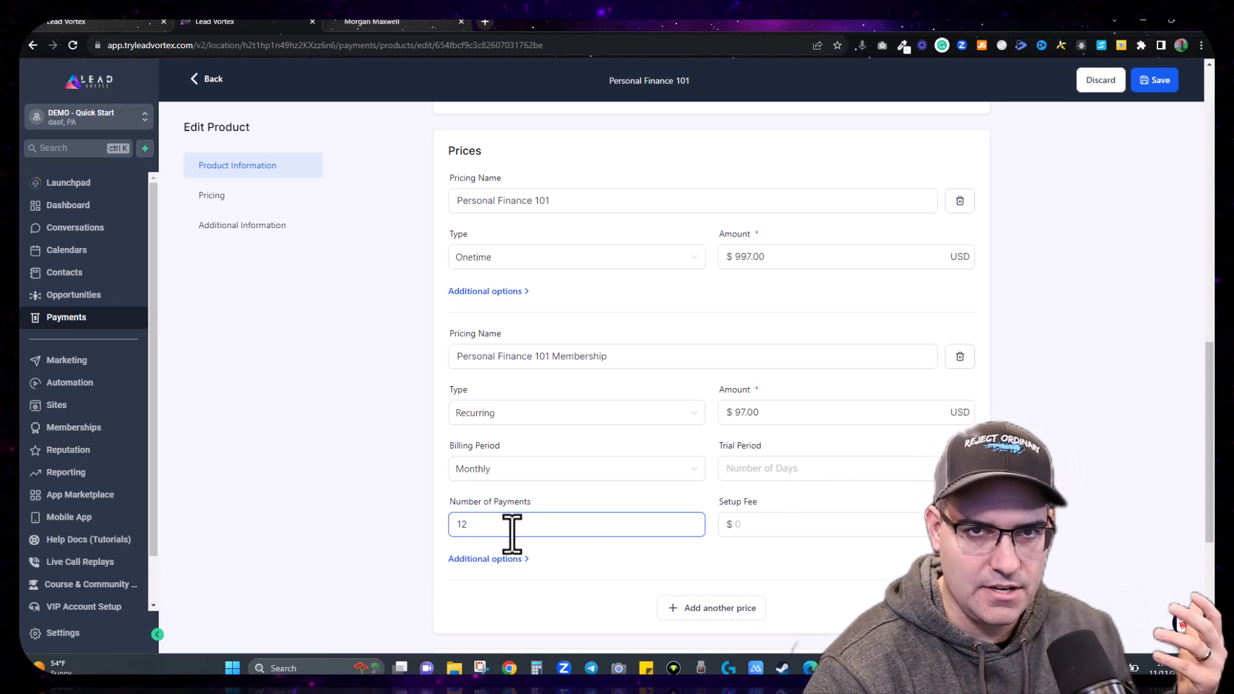
key(BackSpace)
key(BackSpace)
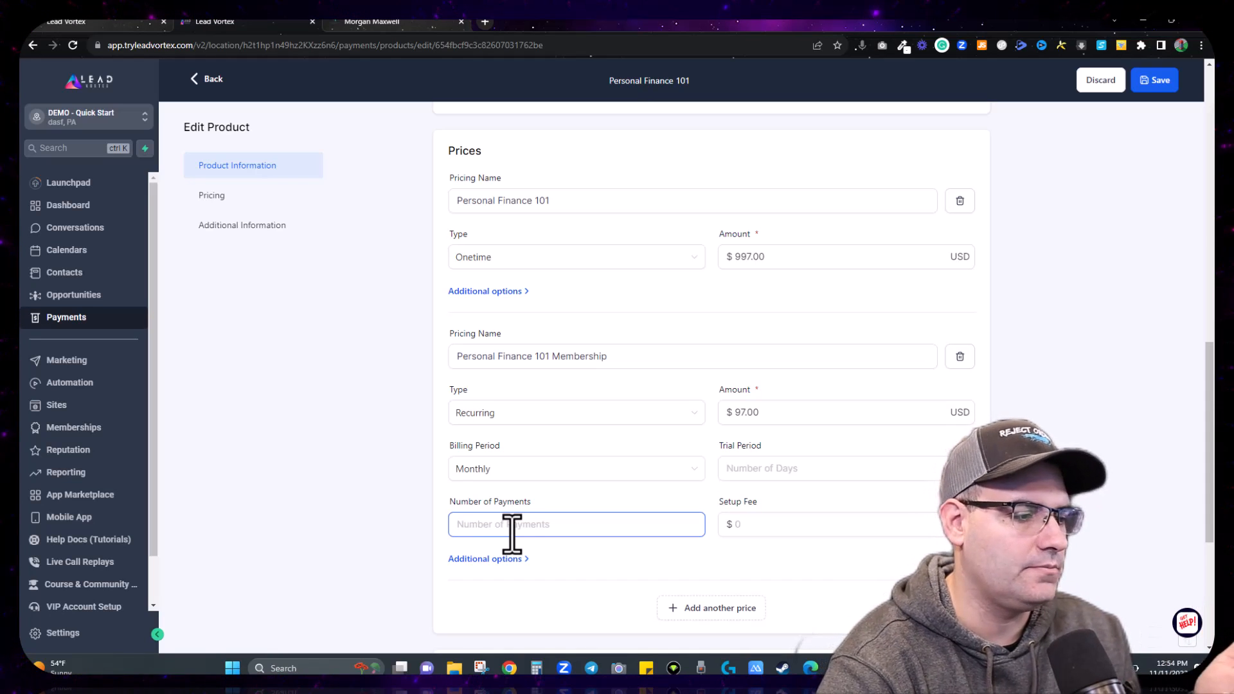
scroll(388, 496, down, 2)
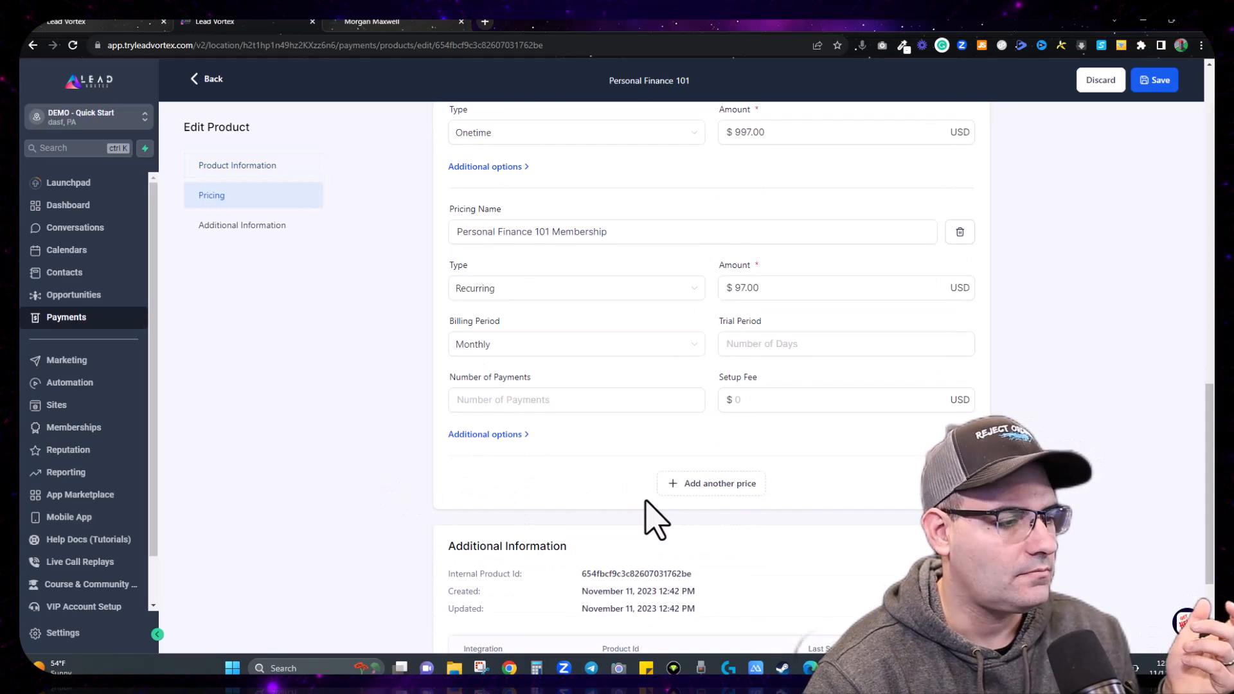
scroll(653, 518, down, 3)
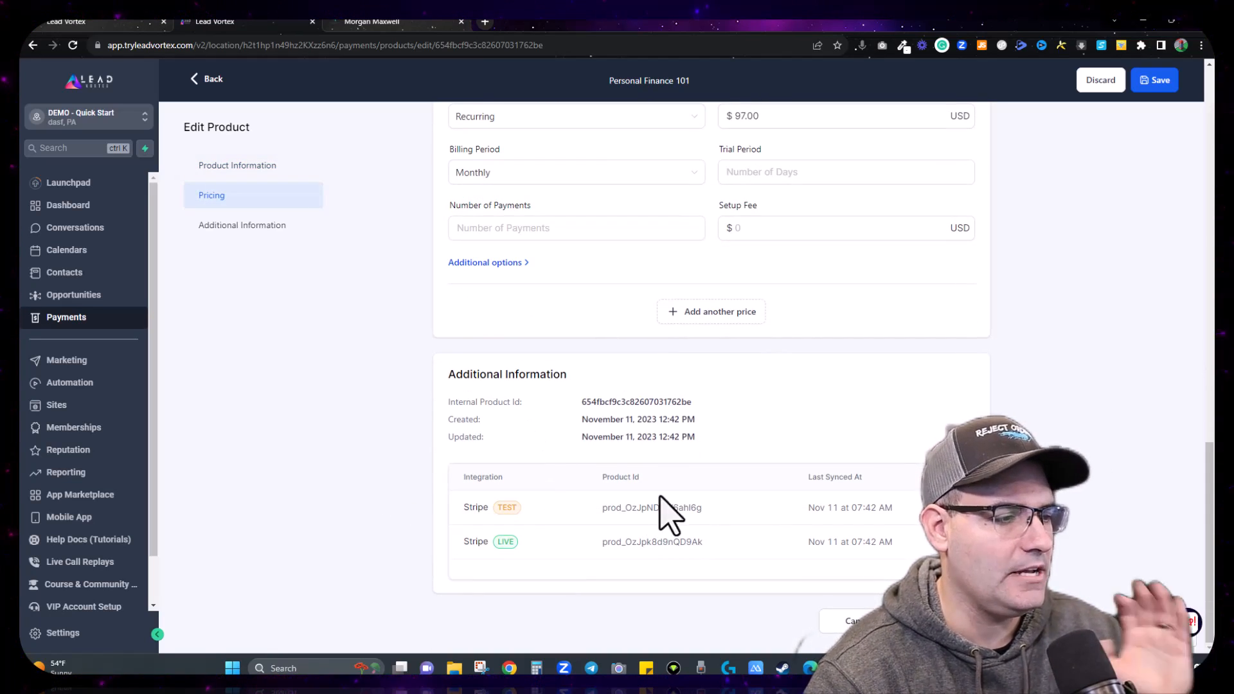
click(948, 622)
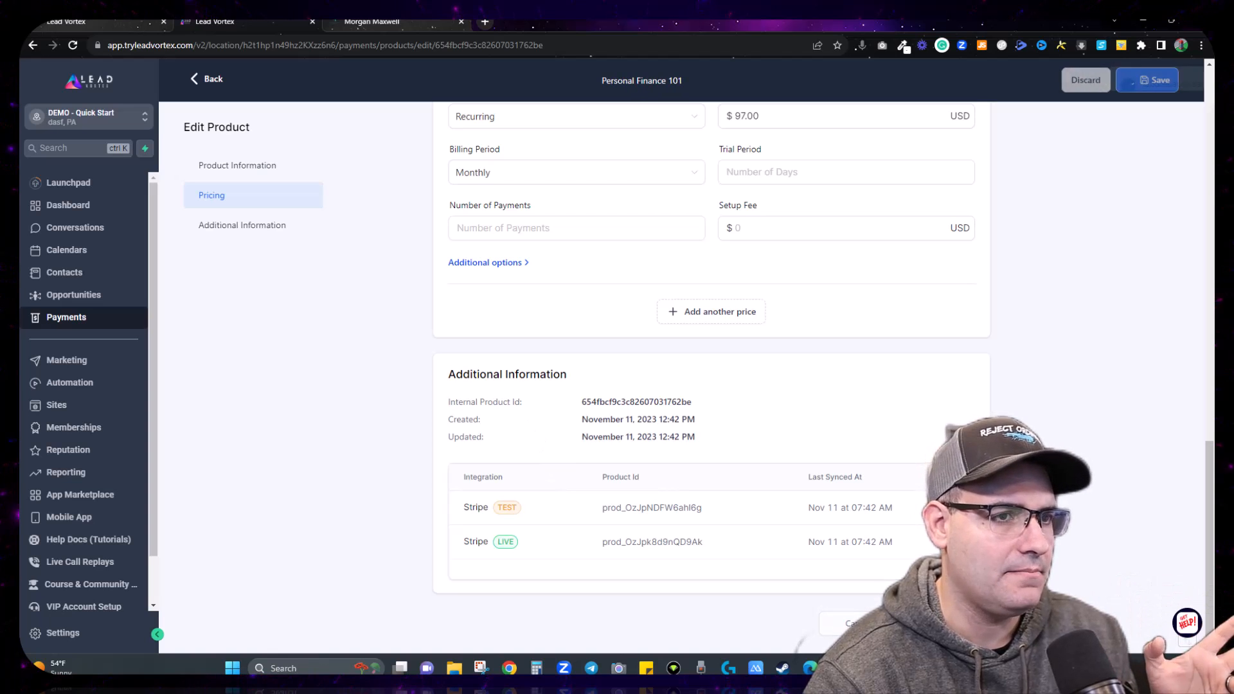
scroll(626, 508, up, 10)
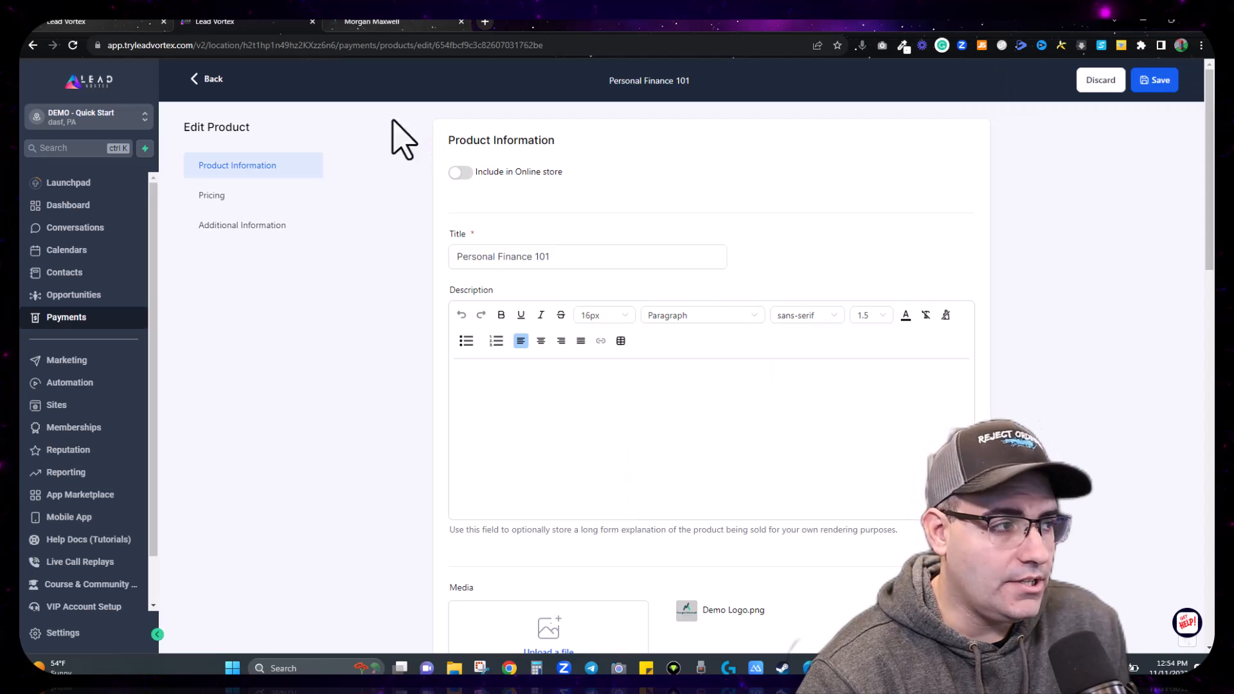
click(213, 79)
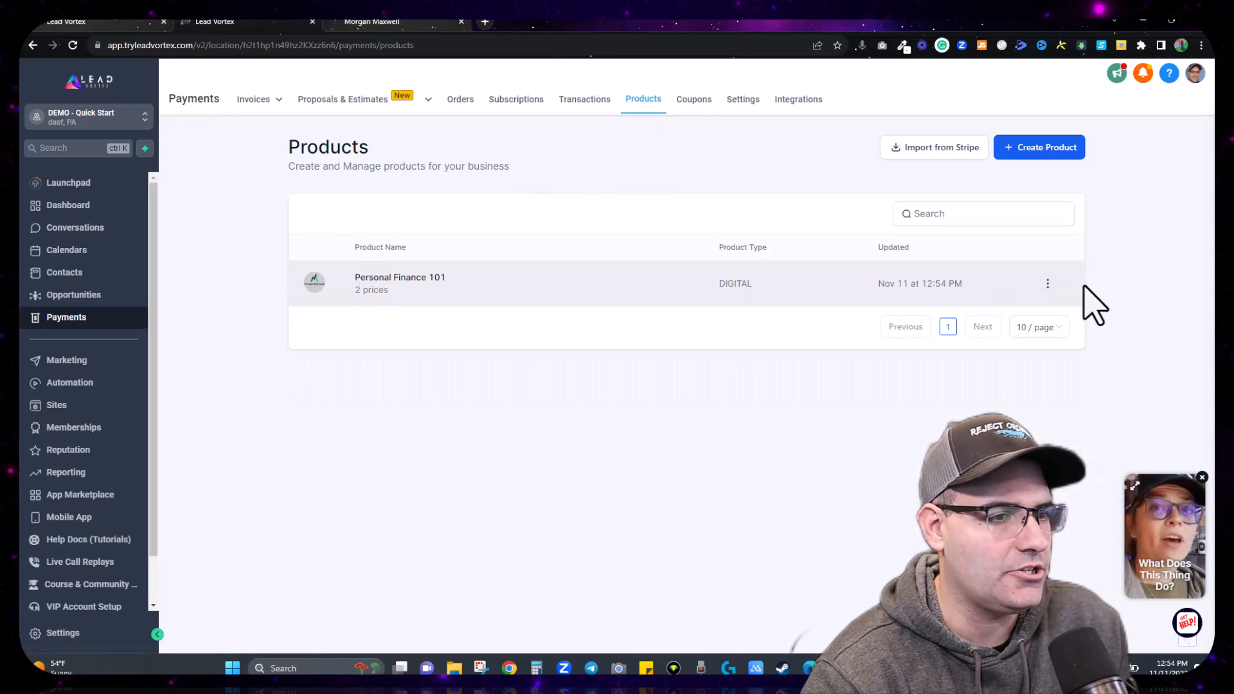
click(1048, 284)
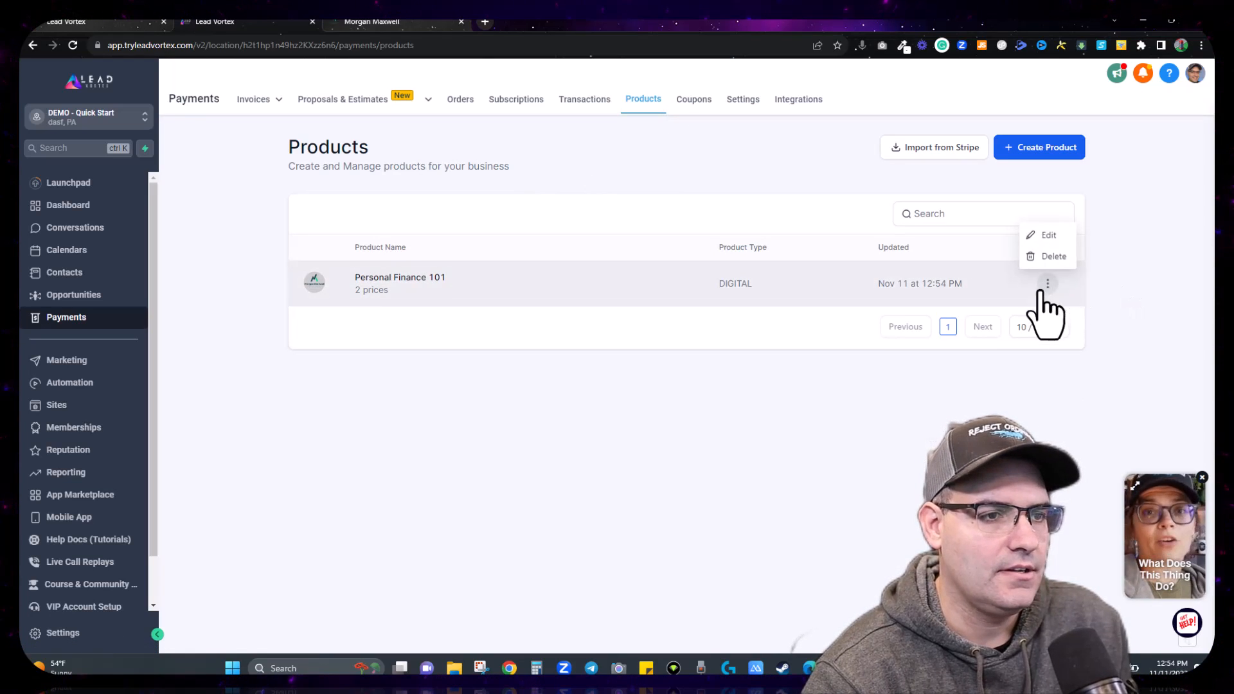
click(1041, 235)
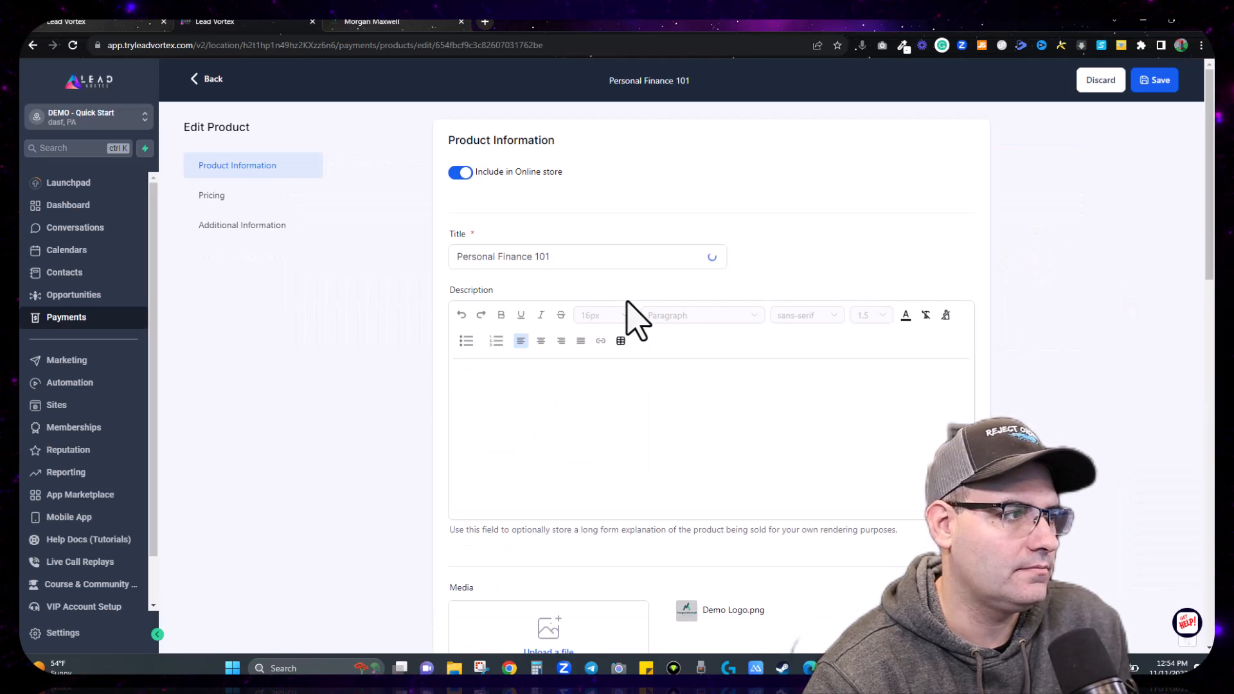
scroll(774, 244, down, 10)
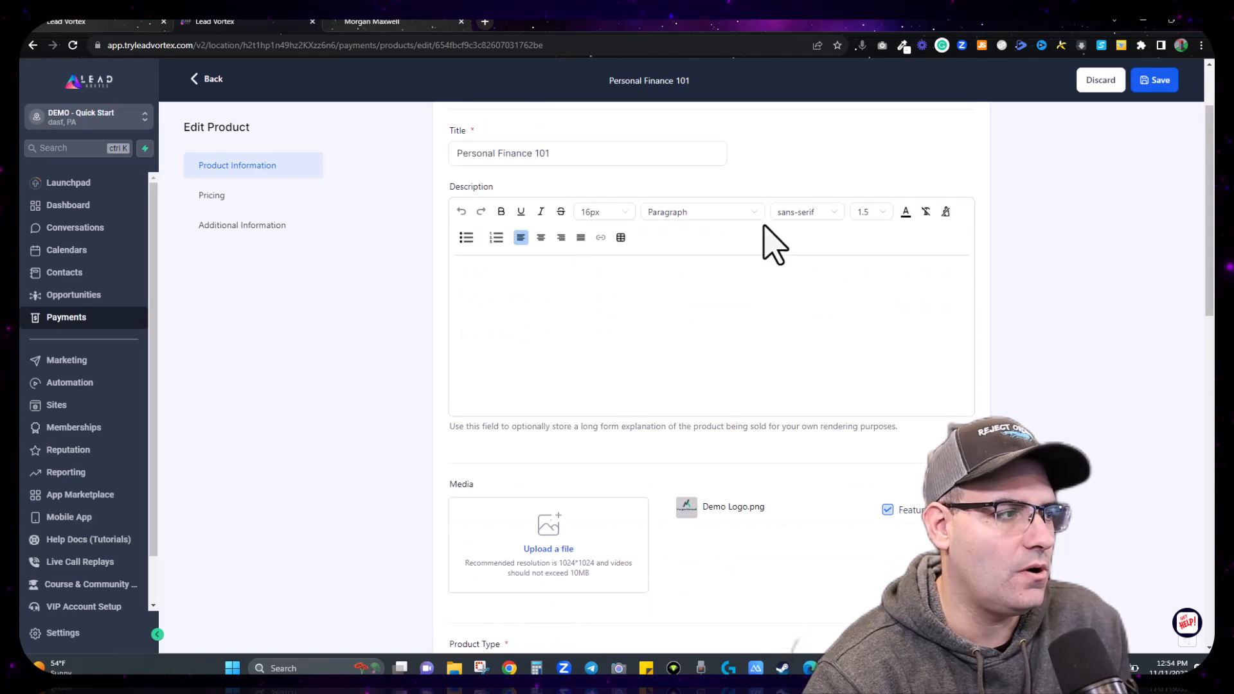
scroll(573, 309, up, 2)
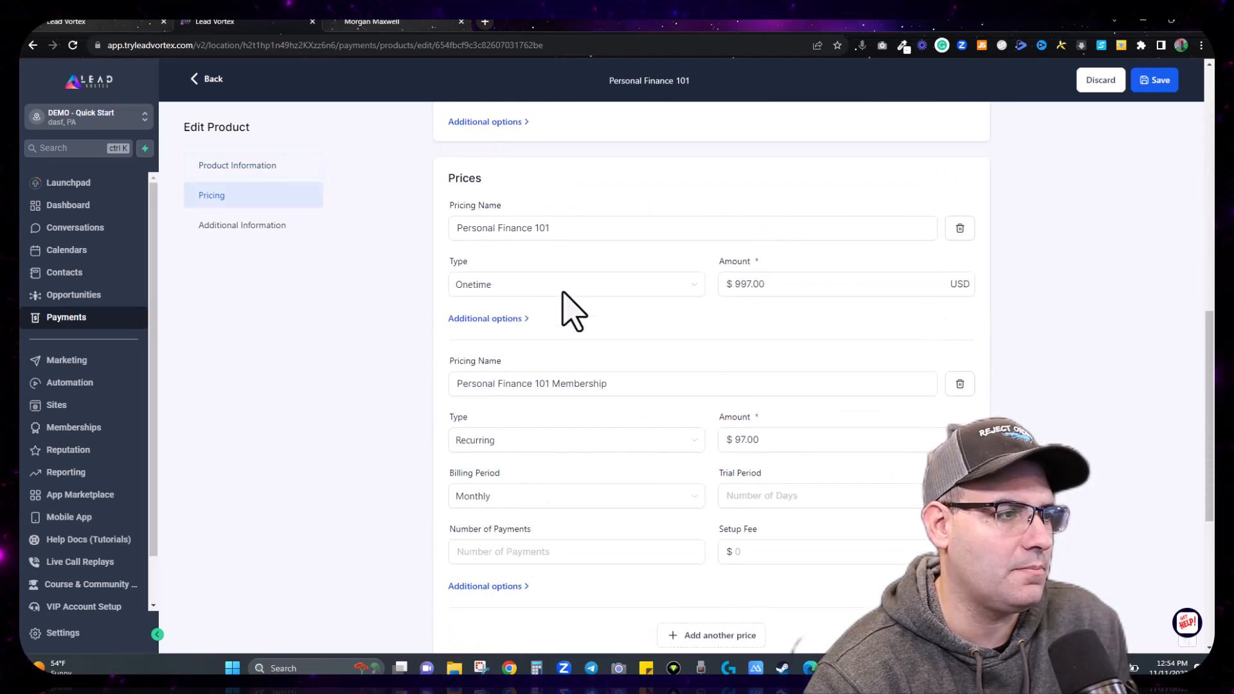
scroll(579, 290, down, 2)
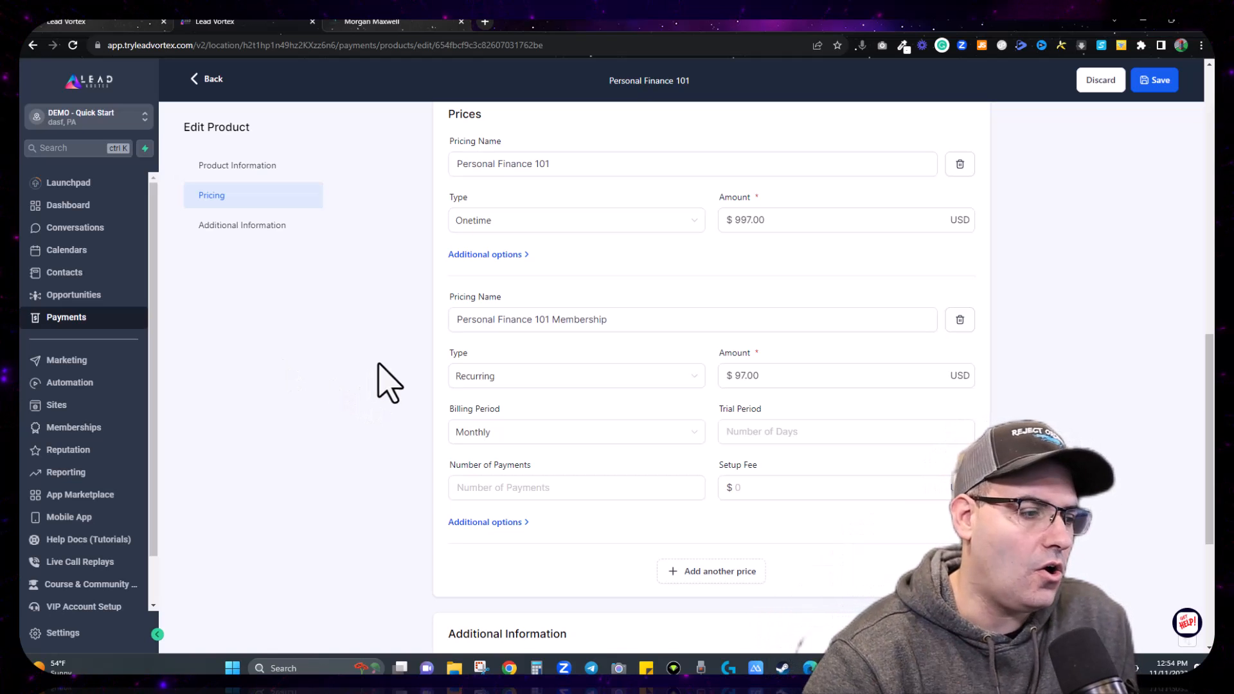
scroll(466, 411, down, 4)
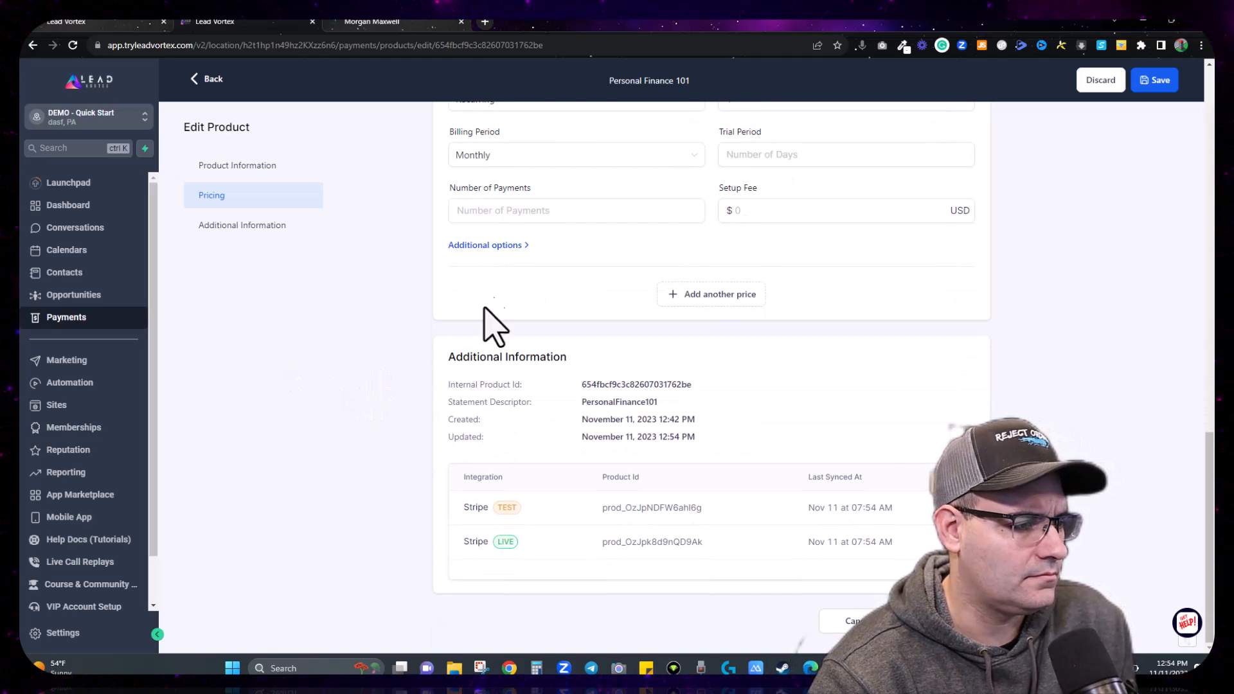
click(486, 247)
click(485, 248)
click(486, 248)
click(485, 249)
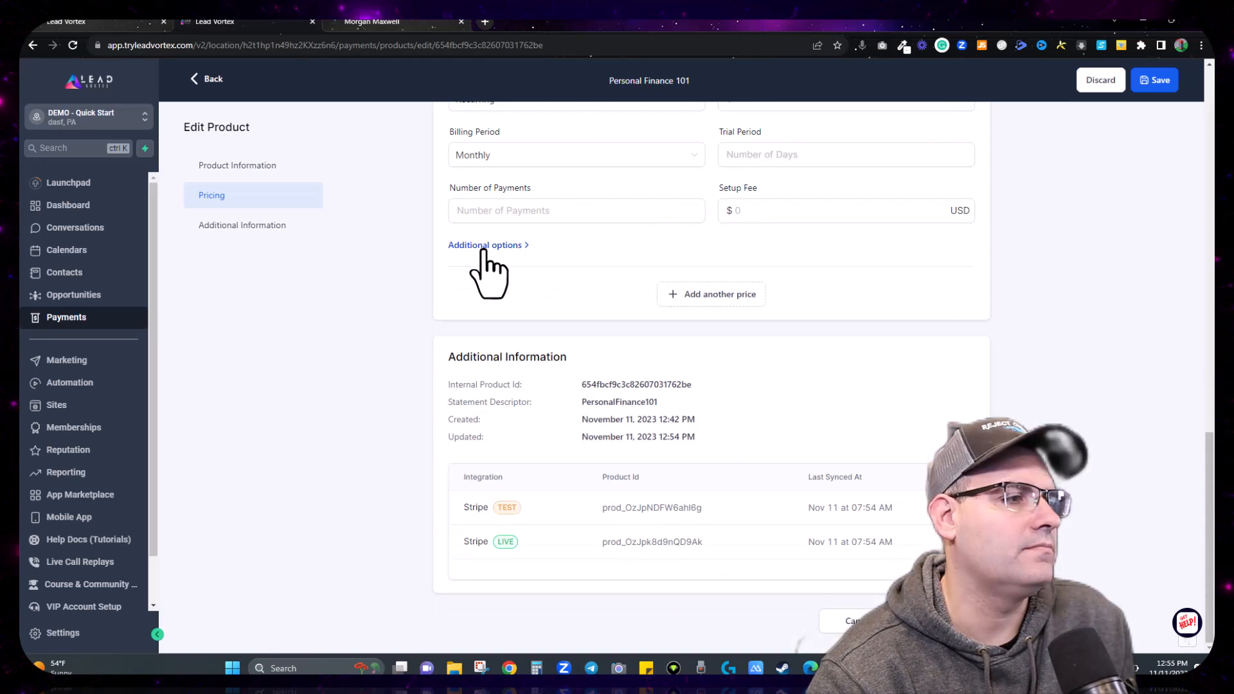
scroll(485, 268, up, 4)
Step: Review the one-time price's additional options and membership offer settings
click(479, 233)
click(479, 233)
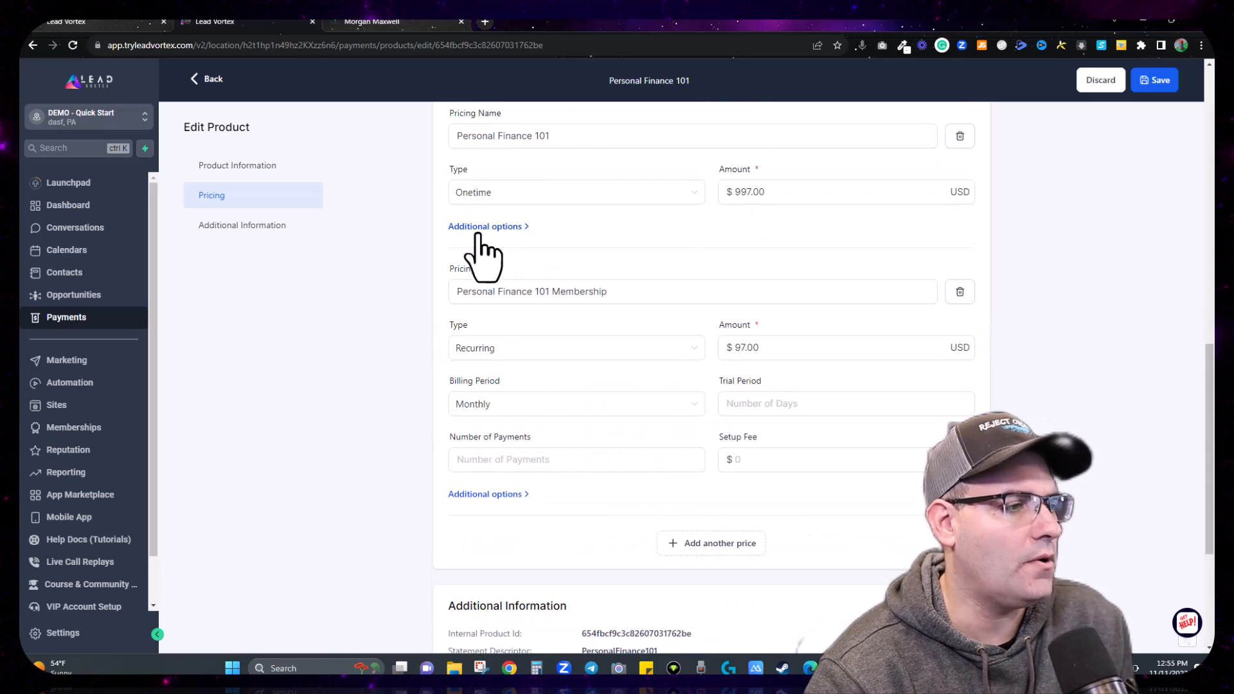
scroll(395, 254, up, 4)
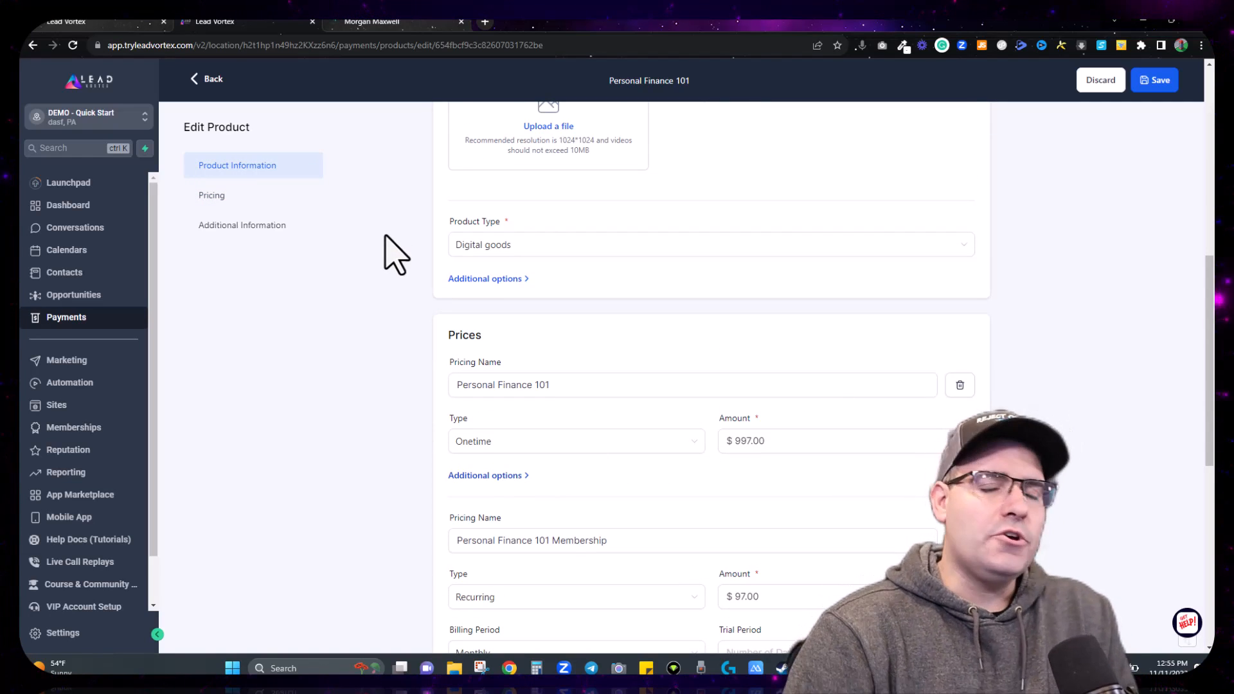
scroll(395, 254, down, 2)
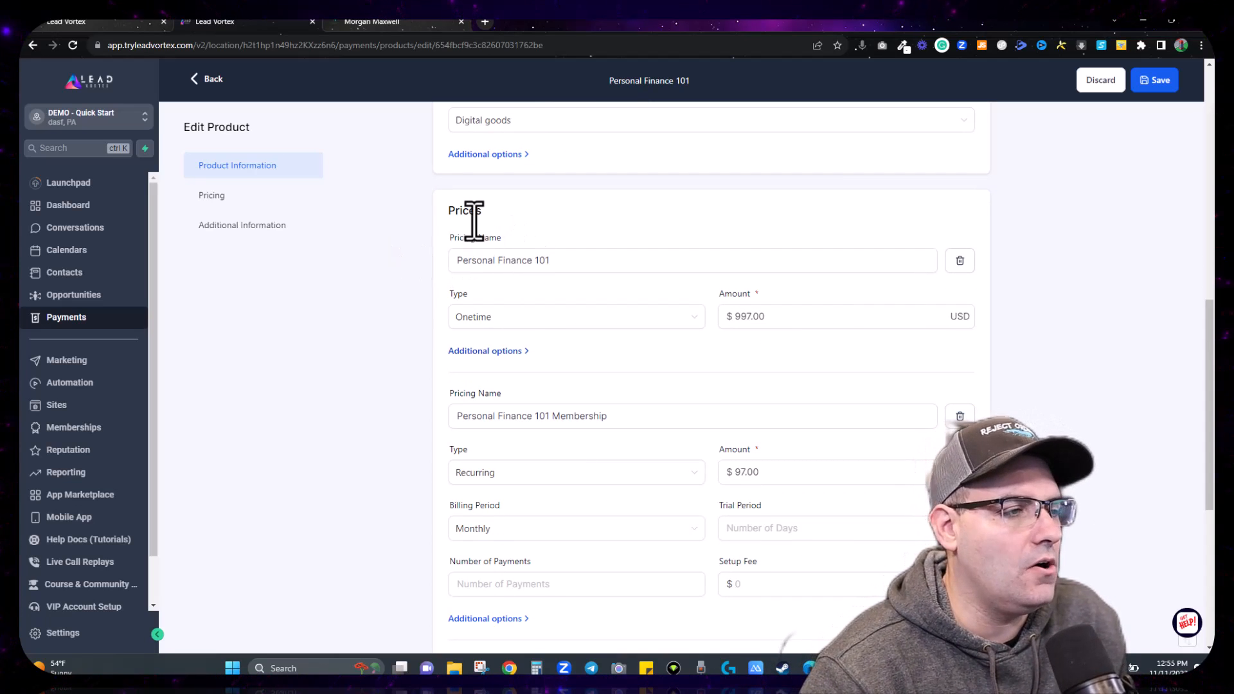
click(498, 352)
scroll(492, 352, down, 2)
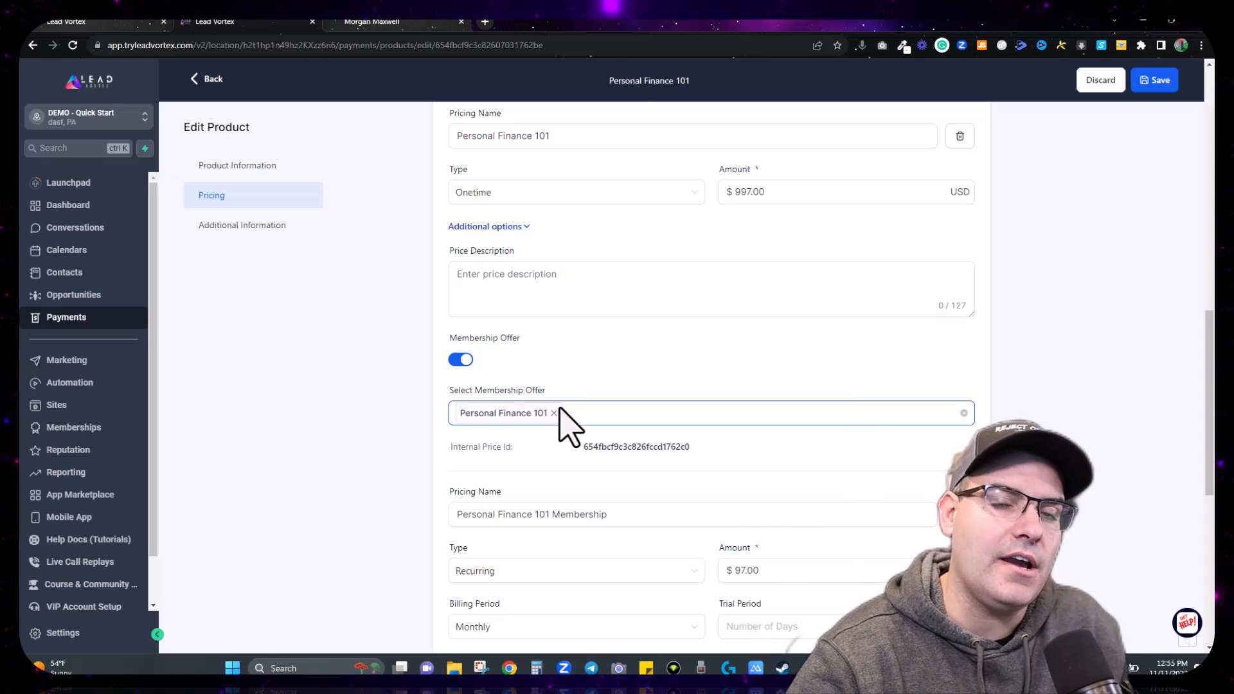
scroll(565, 427, down, 4)
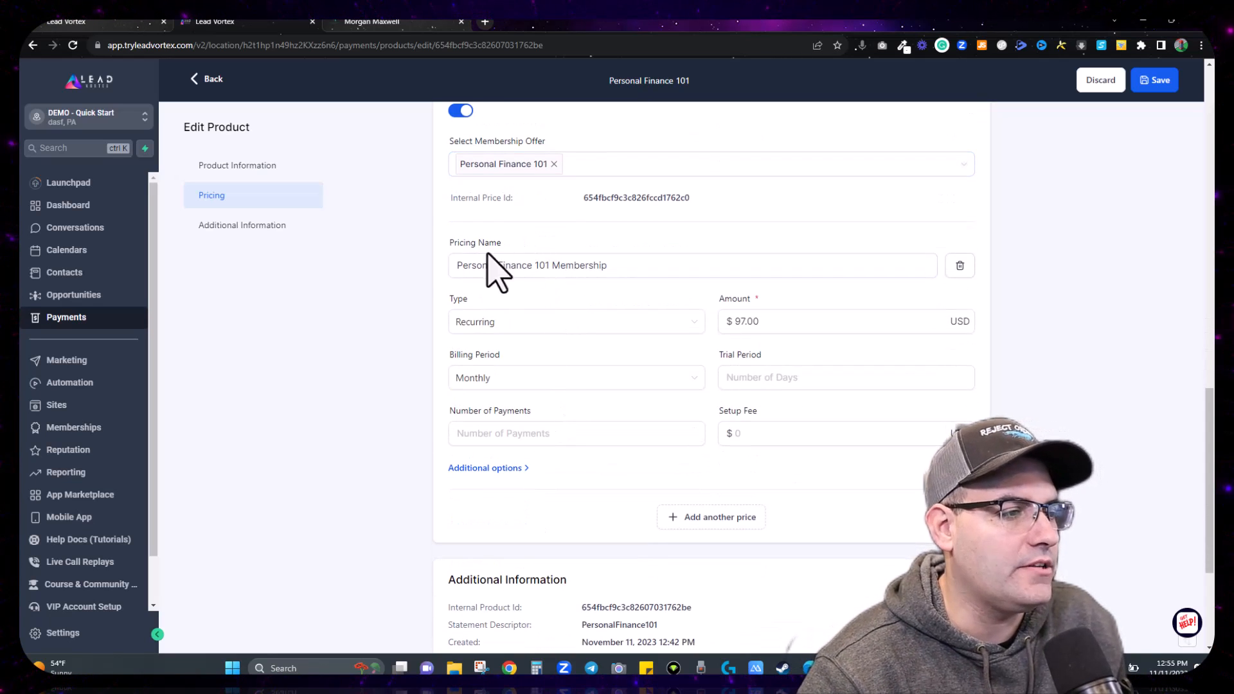
scroll(600, 358, down, 2)
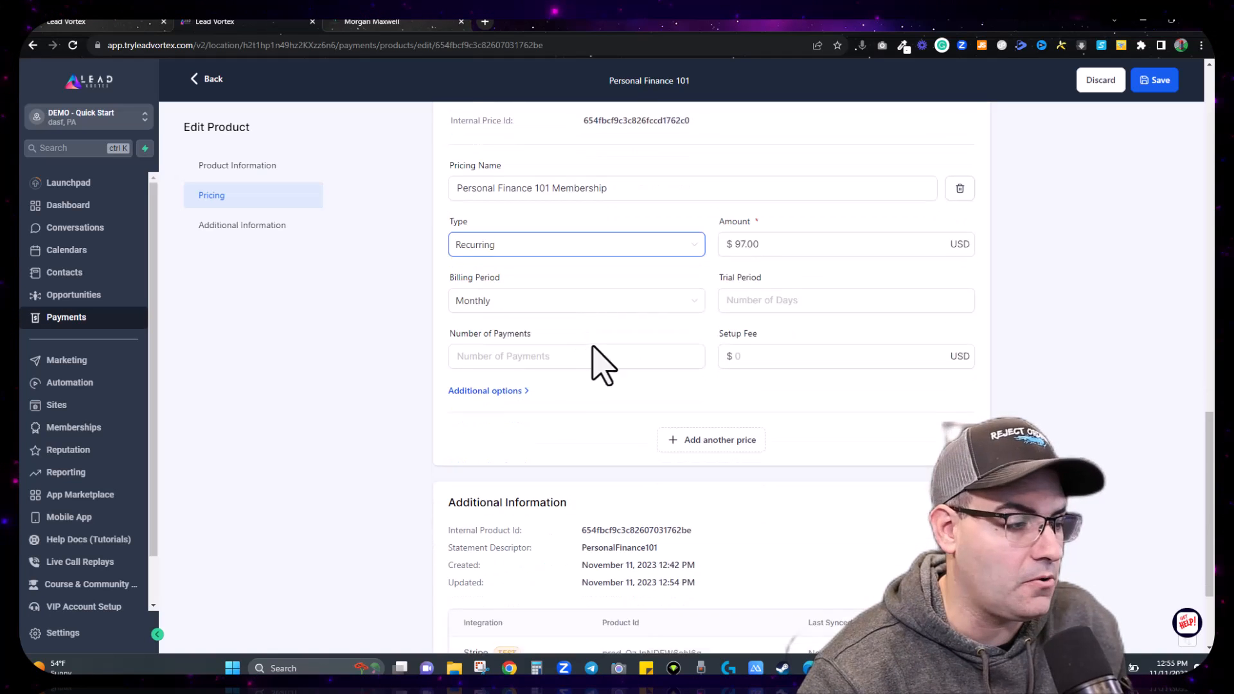
Step: Enable Membership Offer on the $97 price, select Personal Finance 101, and save
click(522, 344)
scroll(634, 366, down, 2)
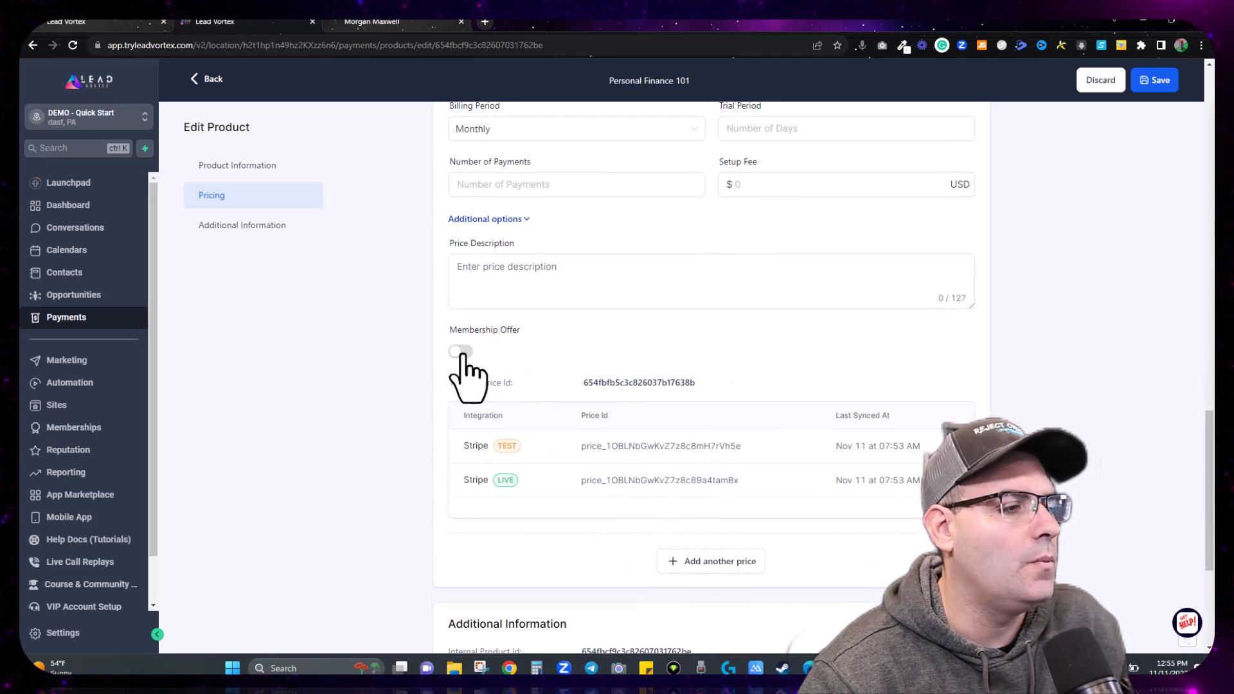
click(461, 352)
click(550, 405)
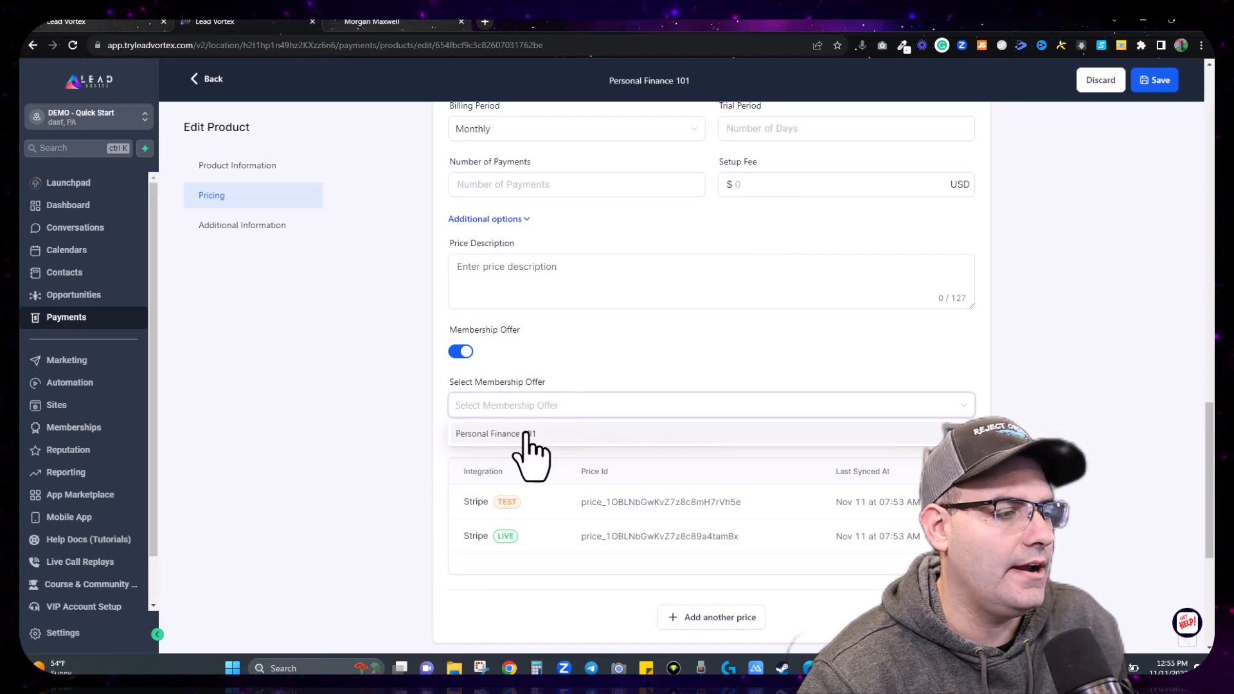
click(527, 435)
click(655, 378)
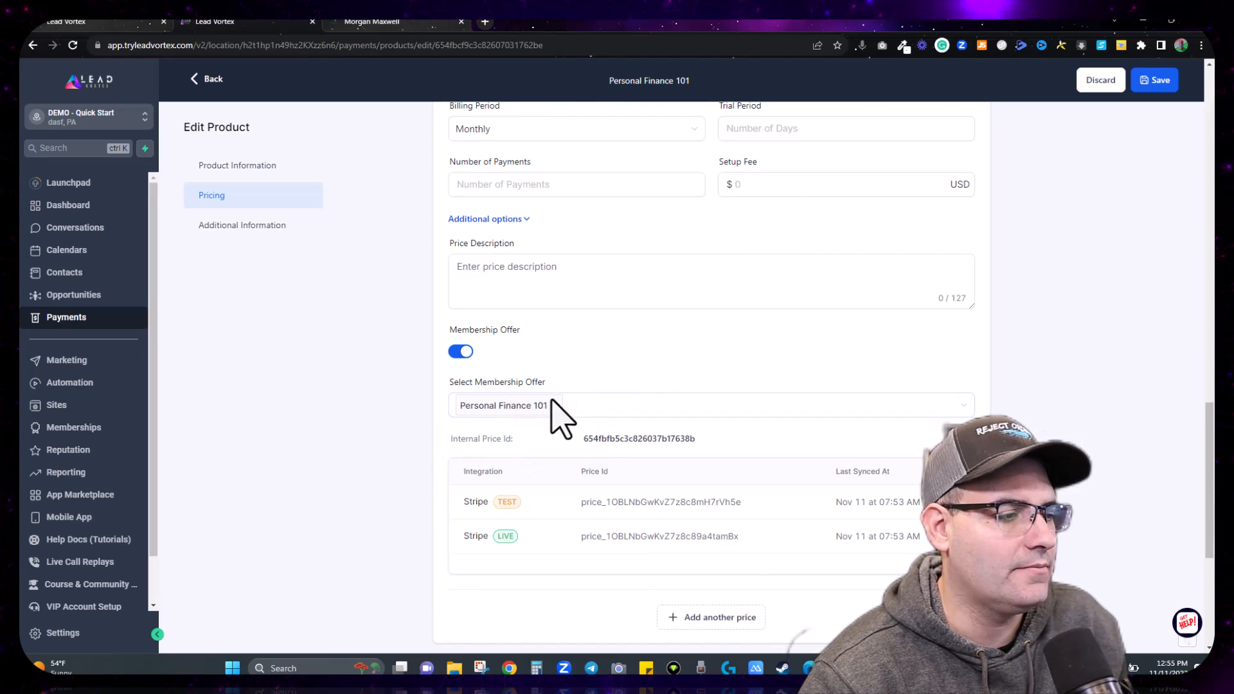
scroll(742, 576, down, 4)
scroll(706, 421, down, 1)
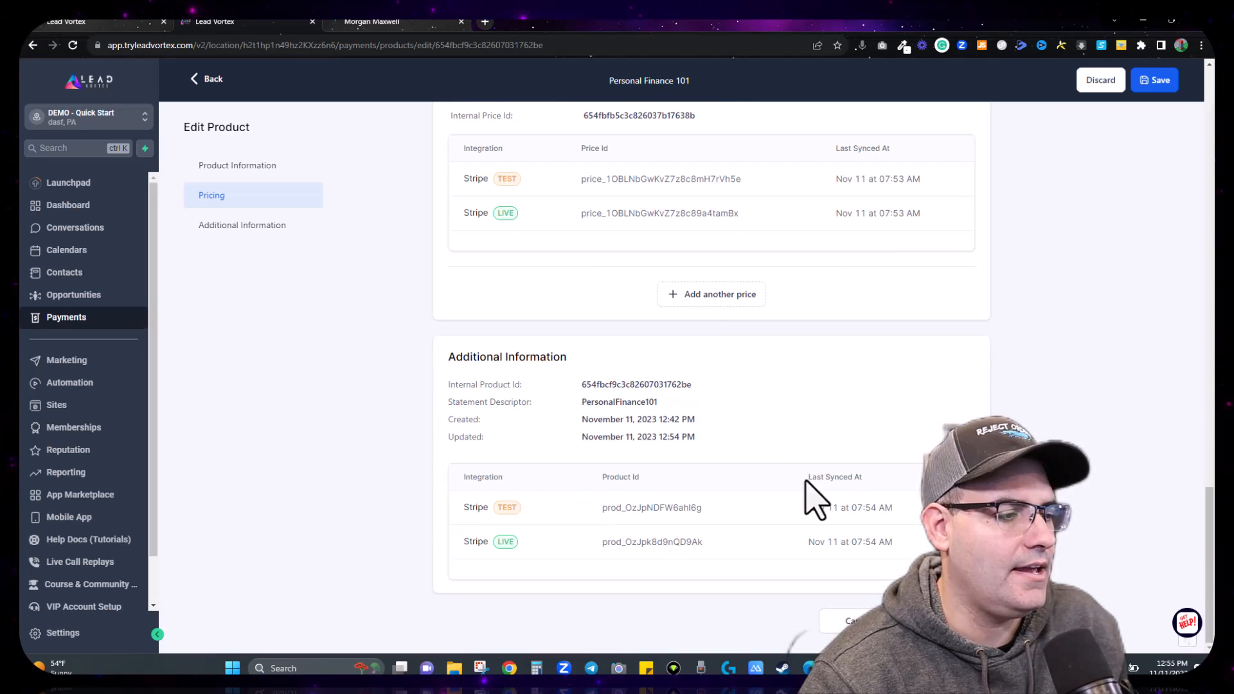
click(946, 622)
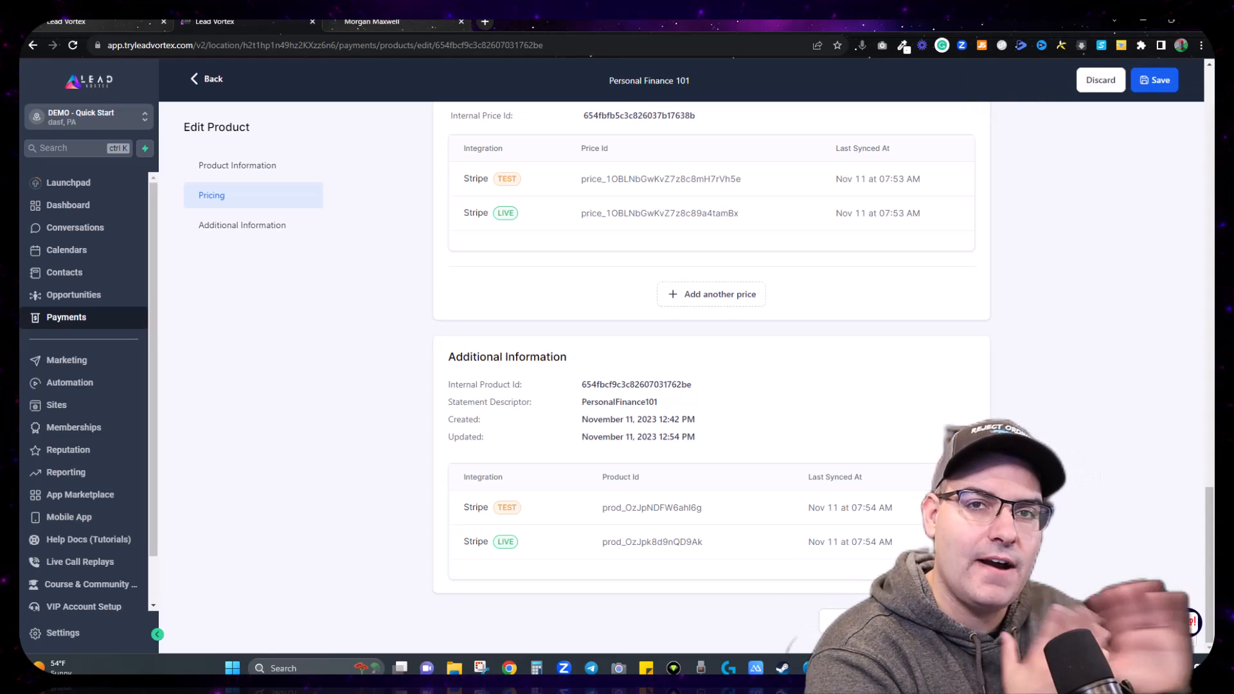
scroll(779, 442, up, 4)
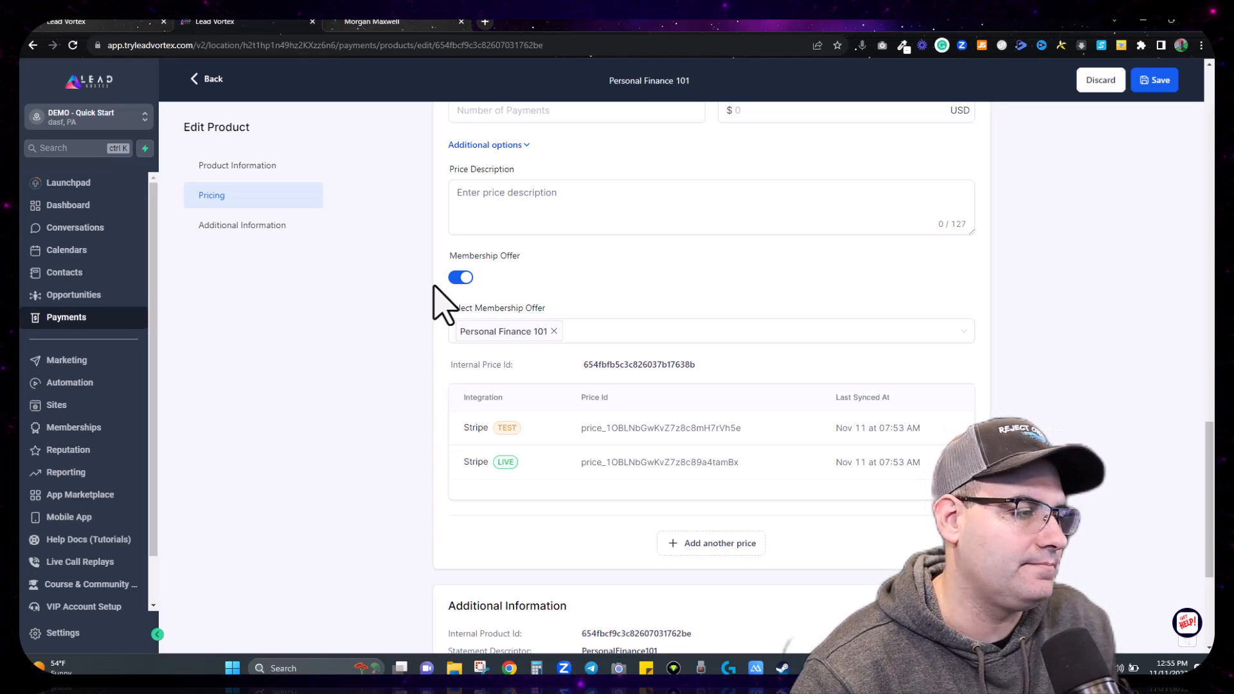
scroll(443, 306, up, 5)
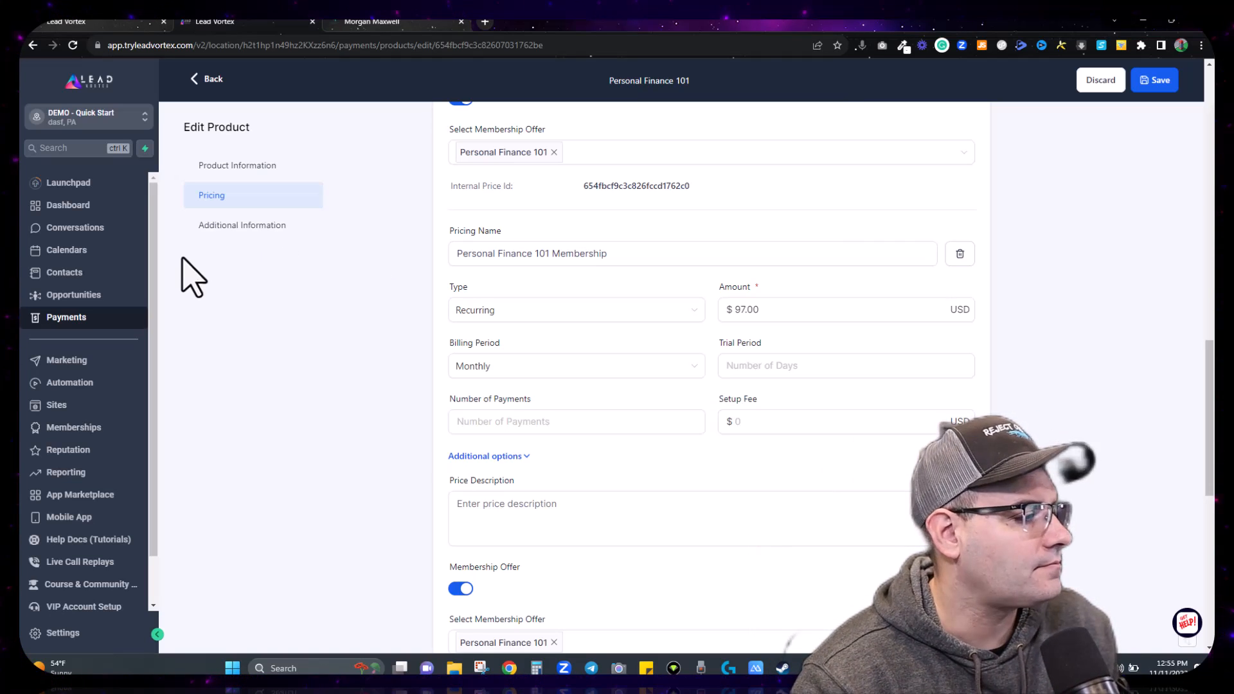
Step: From Sites, open the 4WS Digital Product Funnel and launch its 2-Step Order page in the builder
click(64, 406)
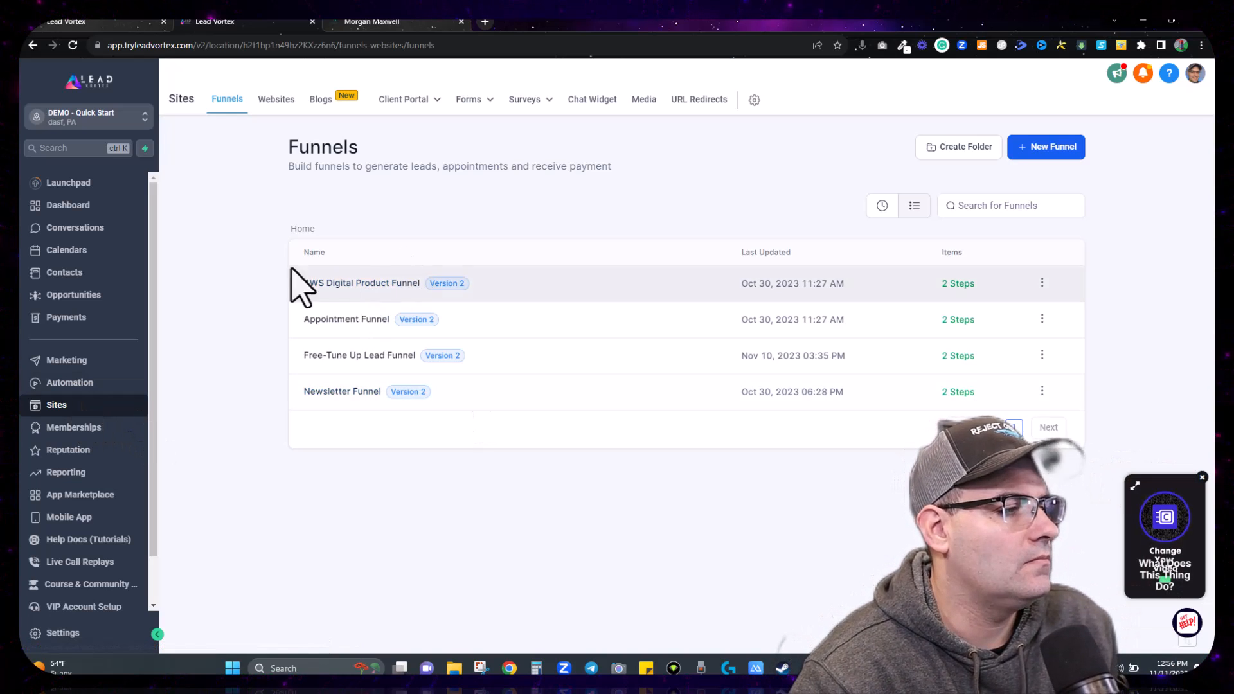
click(365, 285)
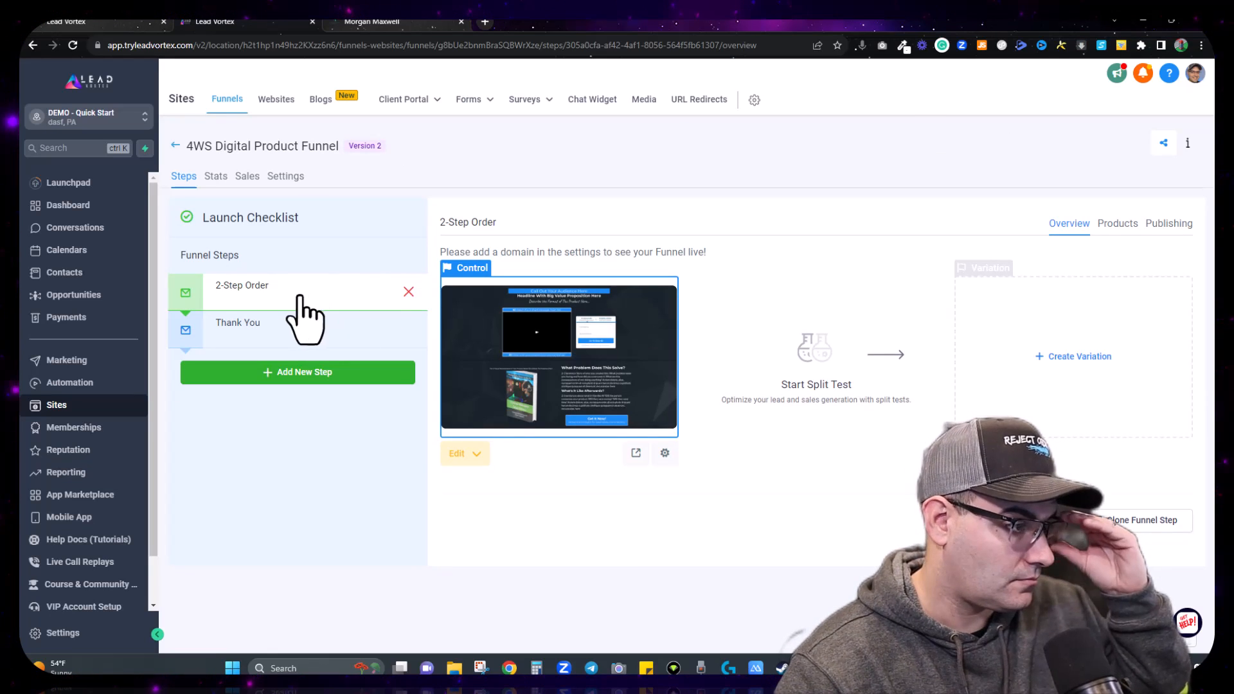
click(590, 373)
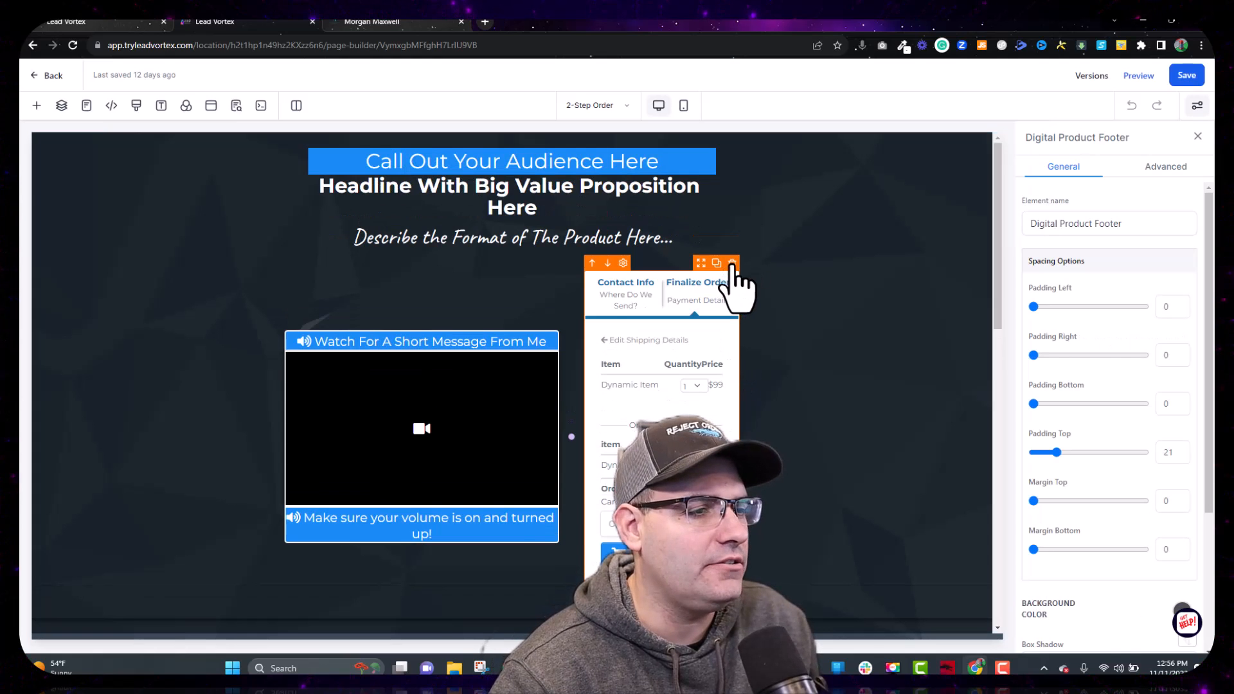
Step: Replace the two-step order form with a 1 Step Order element in the empty column
click(732, 264)
click(661, 376)
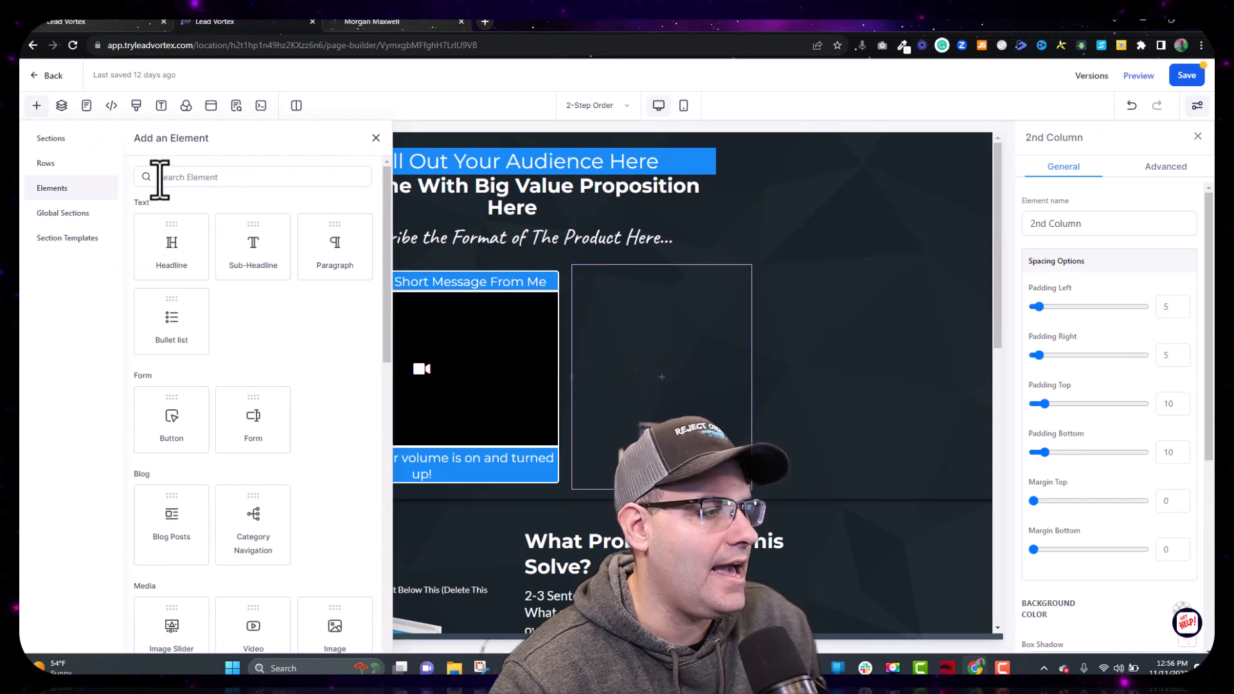
click(185, 178)
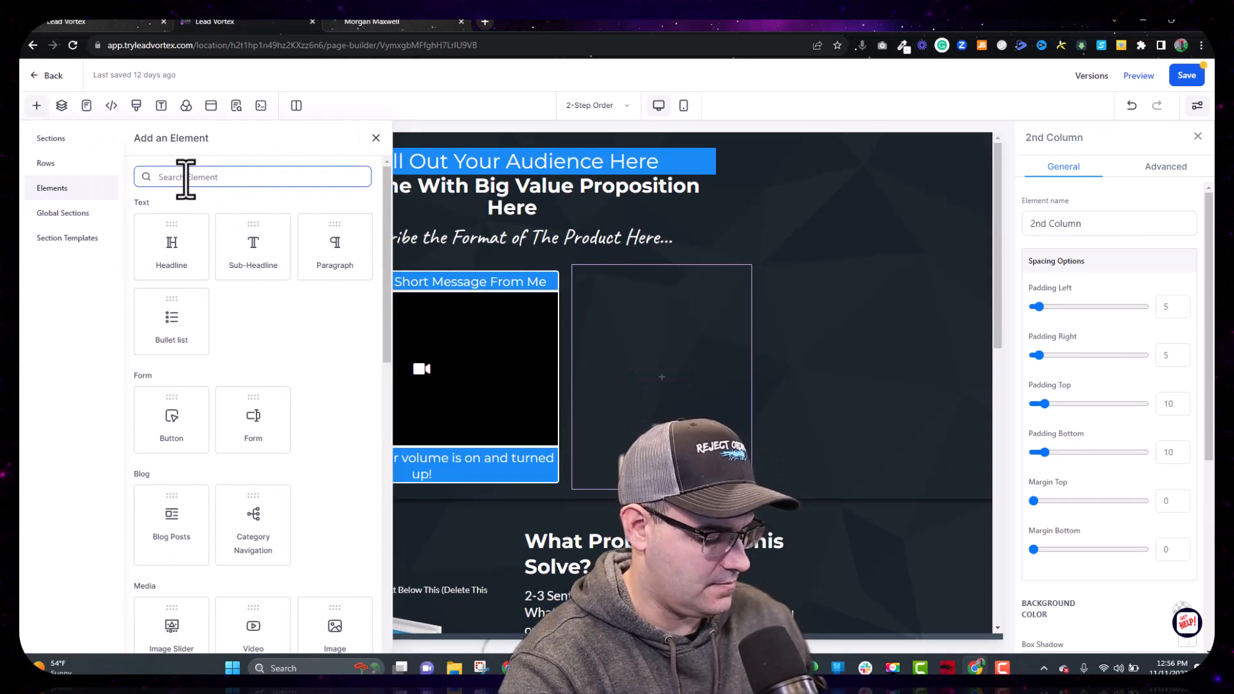
text(or)
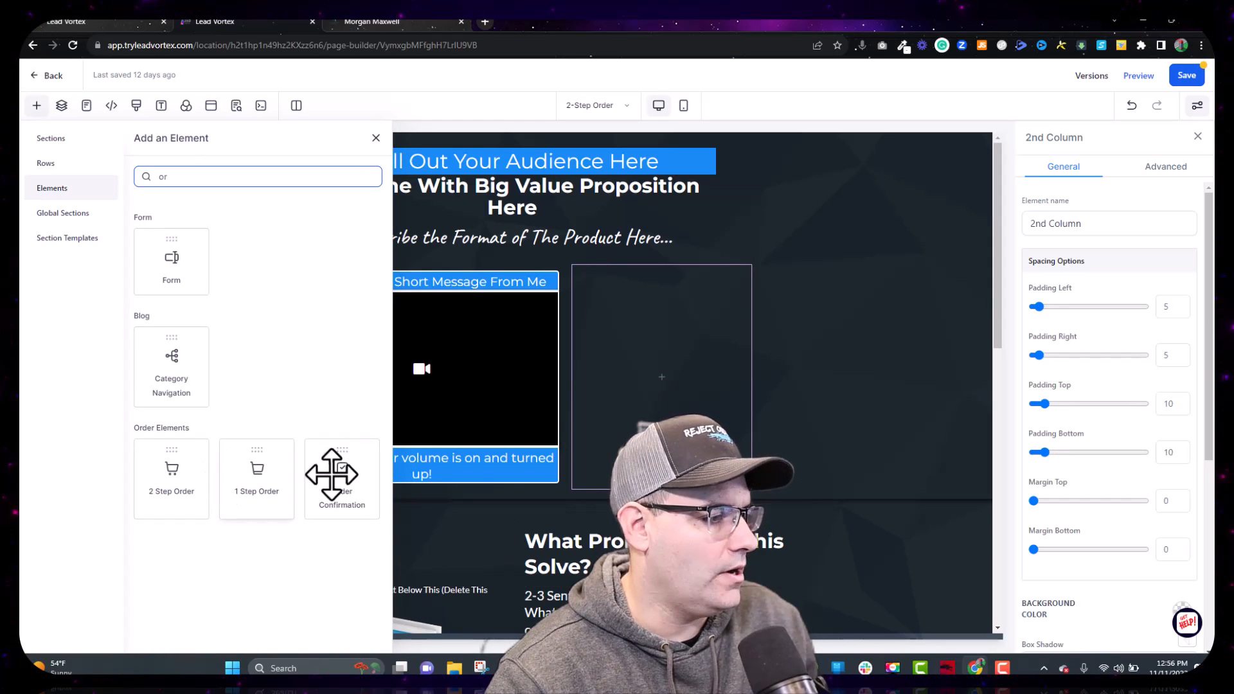
drag(251, 479, 694, 358)
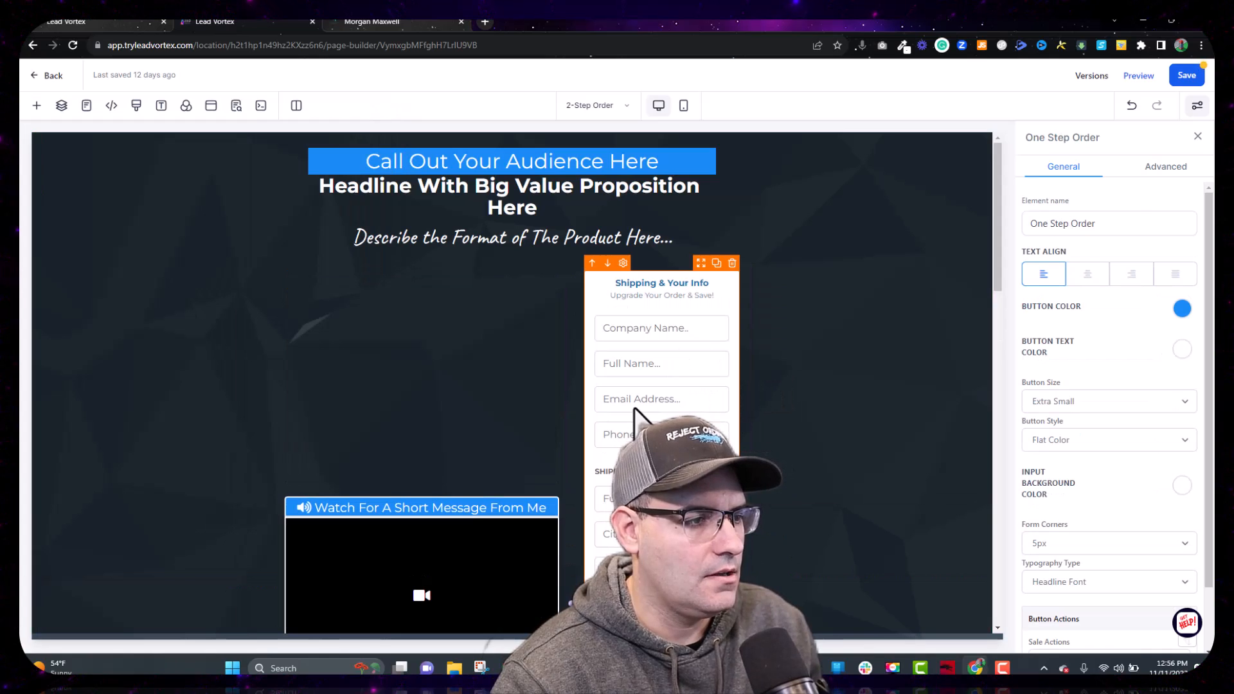
Step: Hide the company name, phone and shipping fields, and delete the video column so the form spans the row
click(1169, 168)
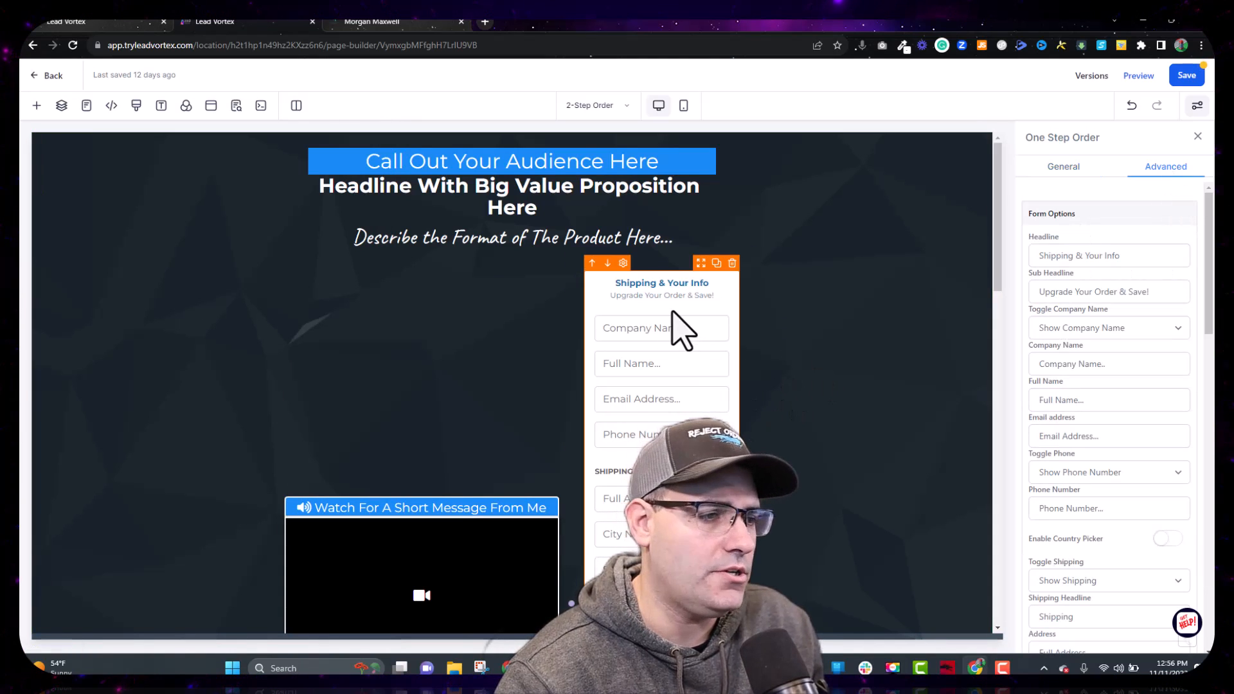
click(1087, 331)
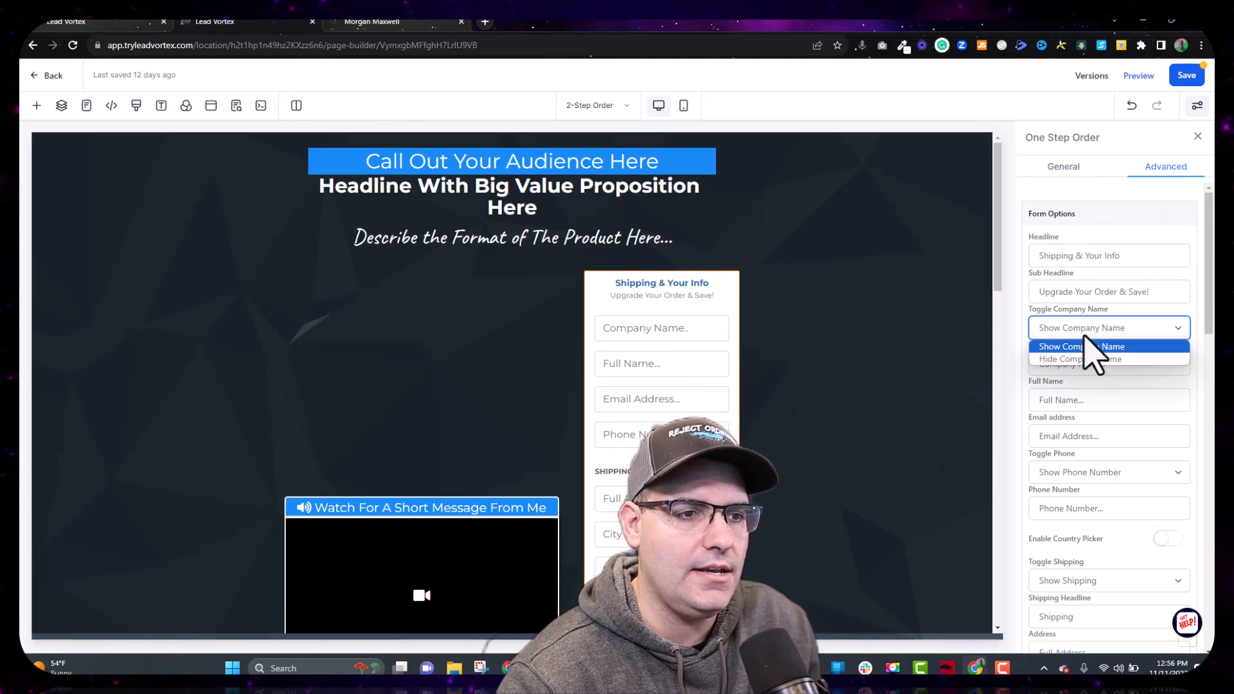
click(1080, 359)
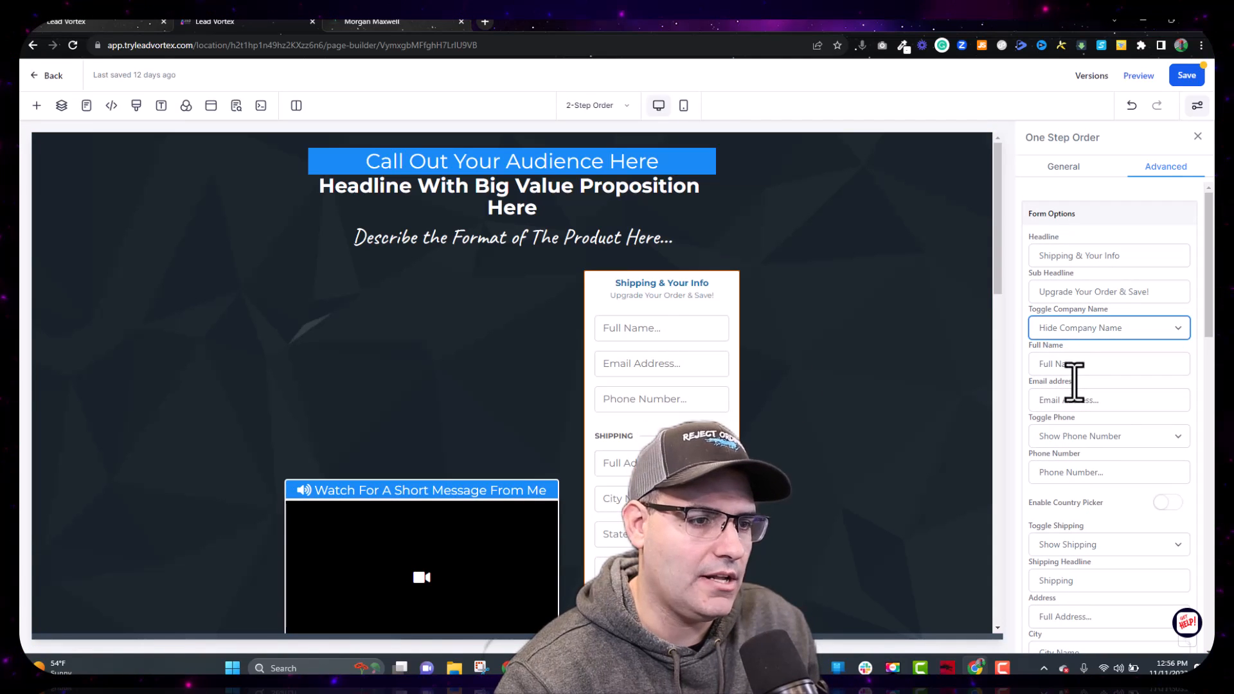
click(1094, 437)
click(1082, 475)
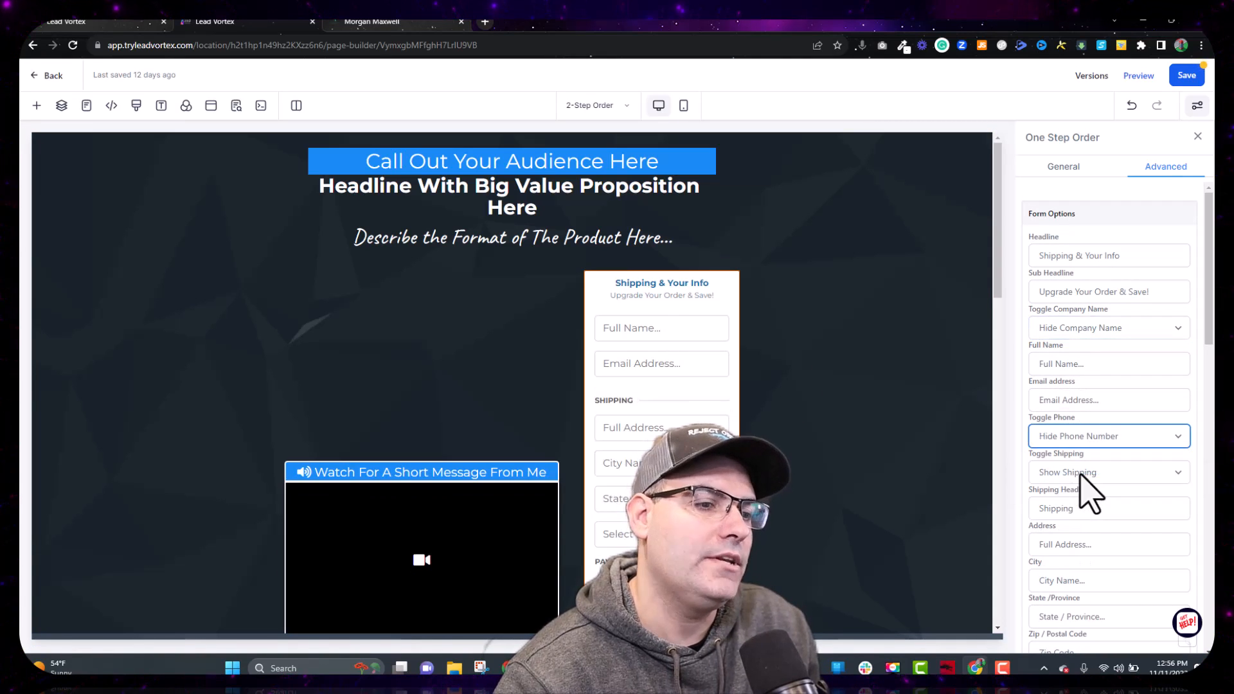
click(1080, 477)
click(1082, 504)
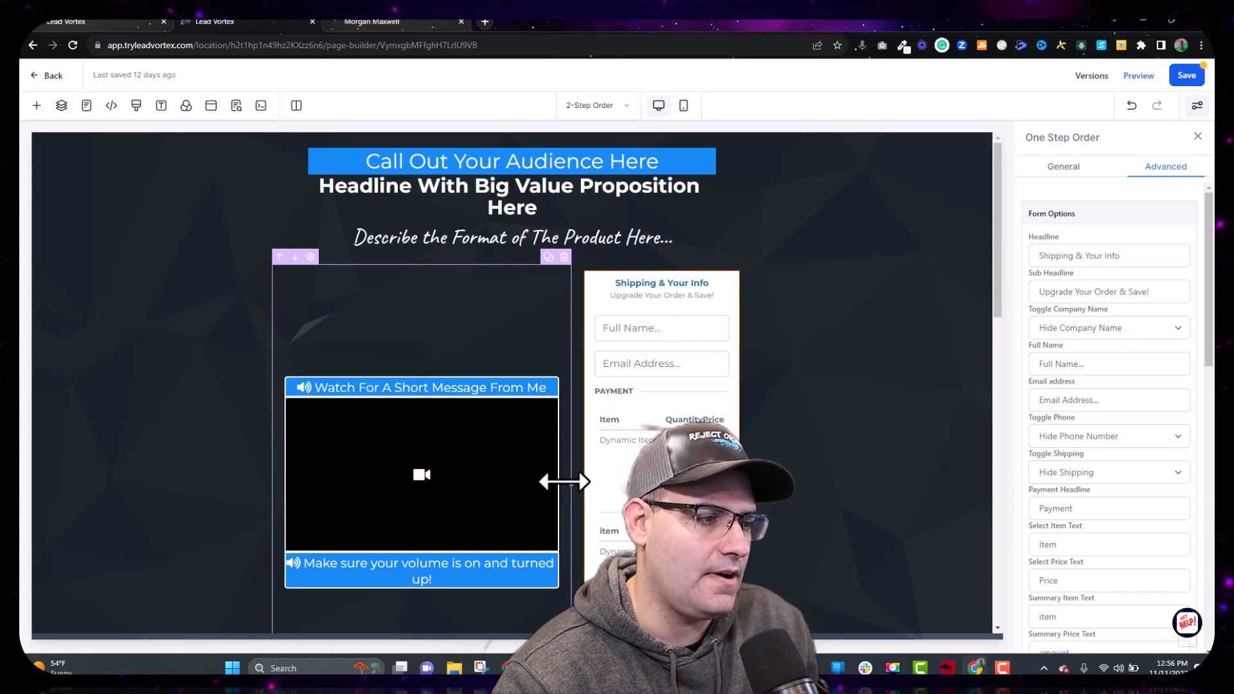
drag(564, 481, 494, 482)
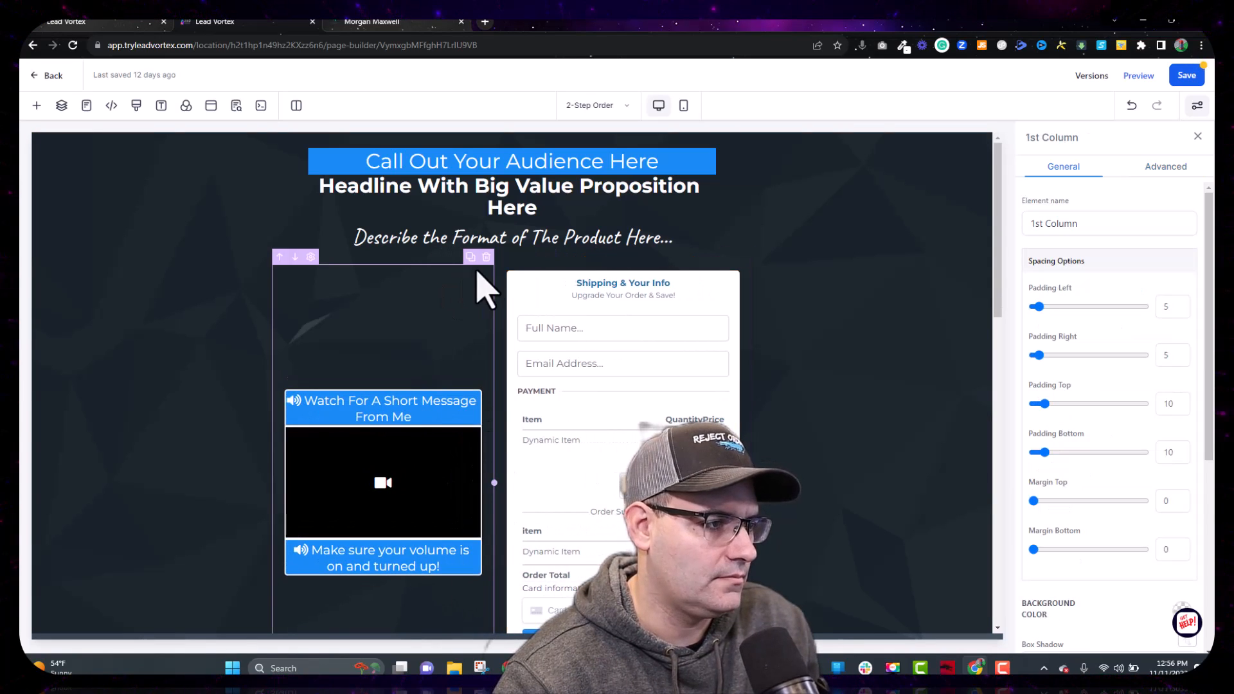
click(487, 256)
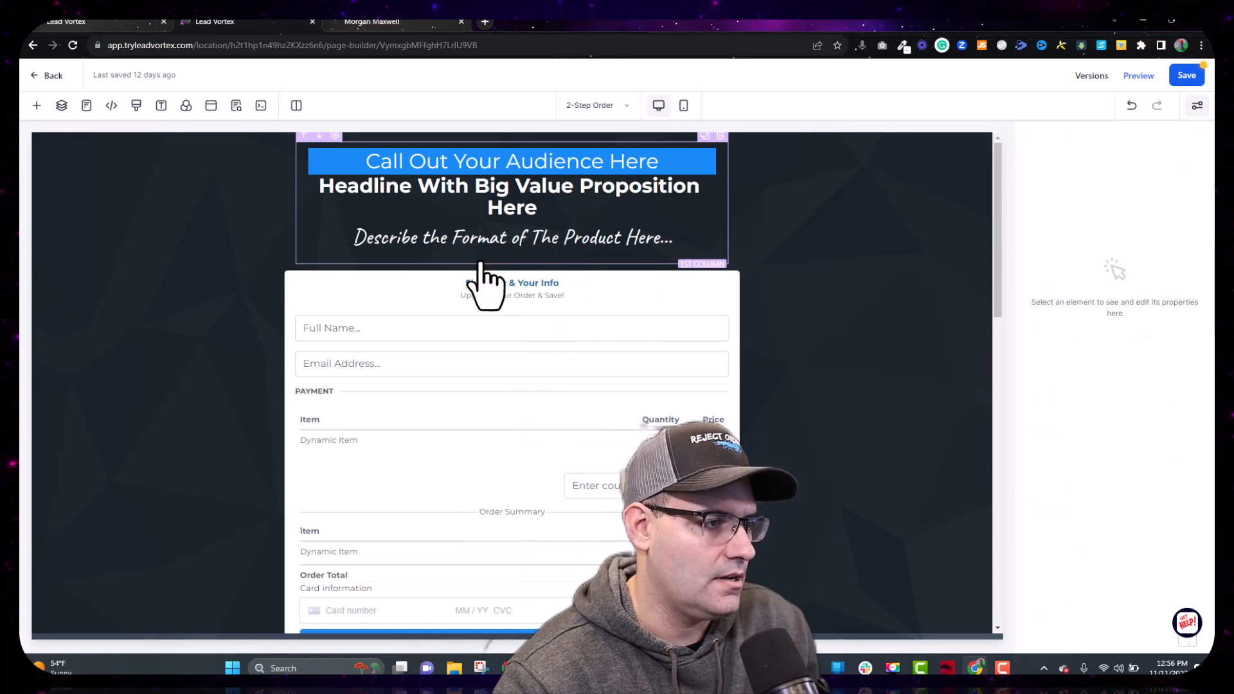
Step: Save the page and select the one-step order form to show its properties
click(1186, 76)
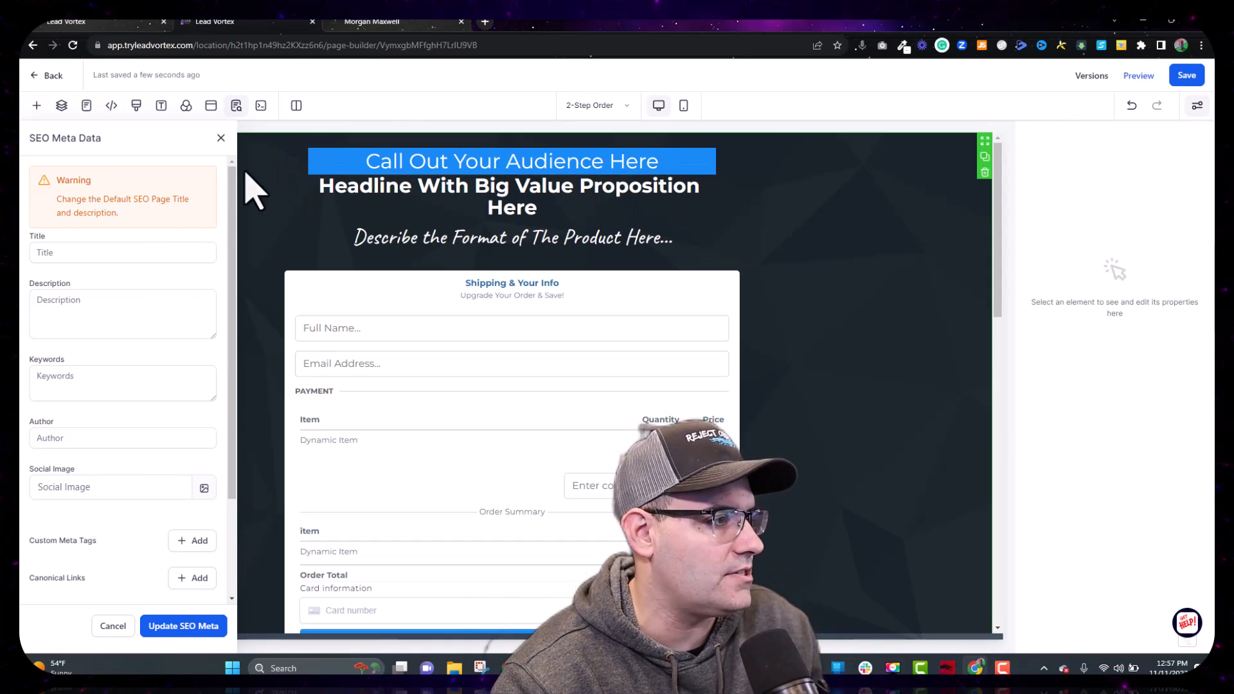
click(532, 399)
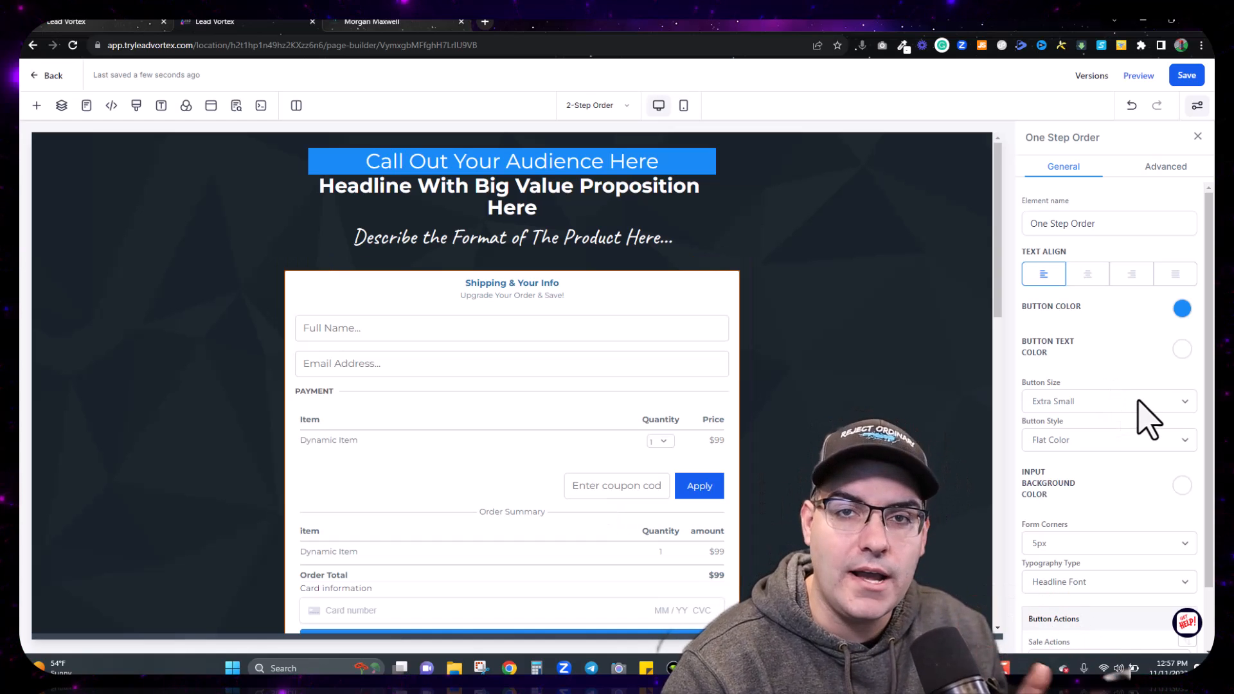
Step: In the order form's Advanced options, disable coupon codes and enable disposable email validation
scroll(1138, 402, down, 1)
scroll(1149, 421, down, 1)
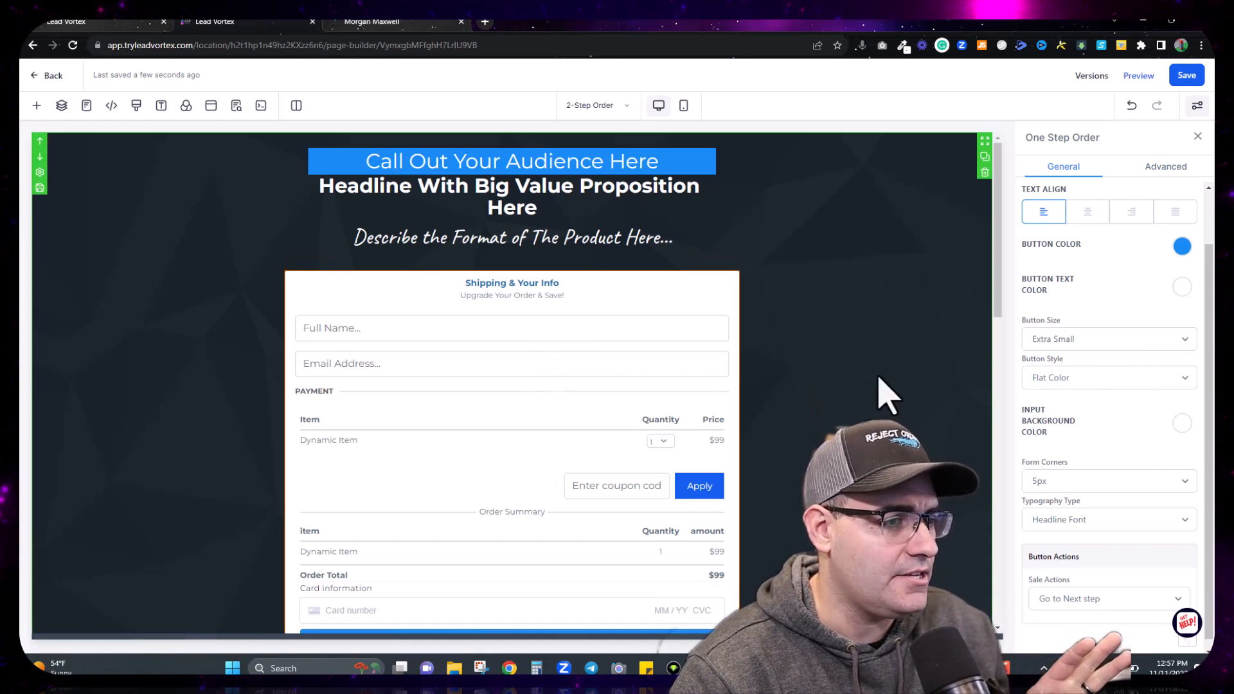
click(1169, 170)
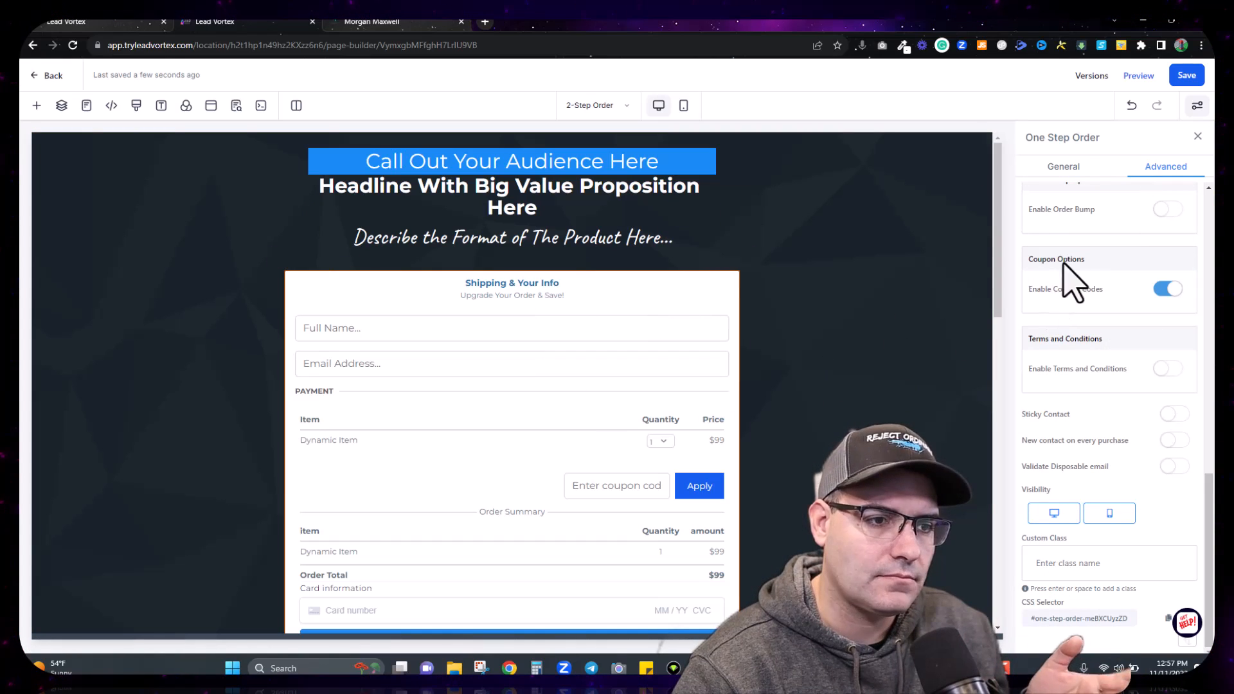
click(1169, 290)
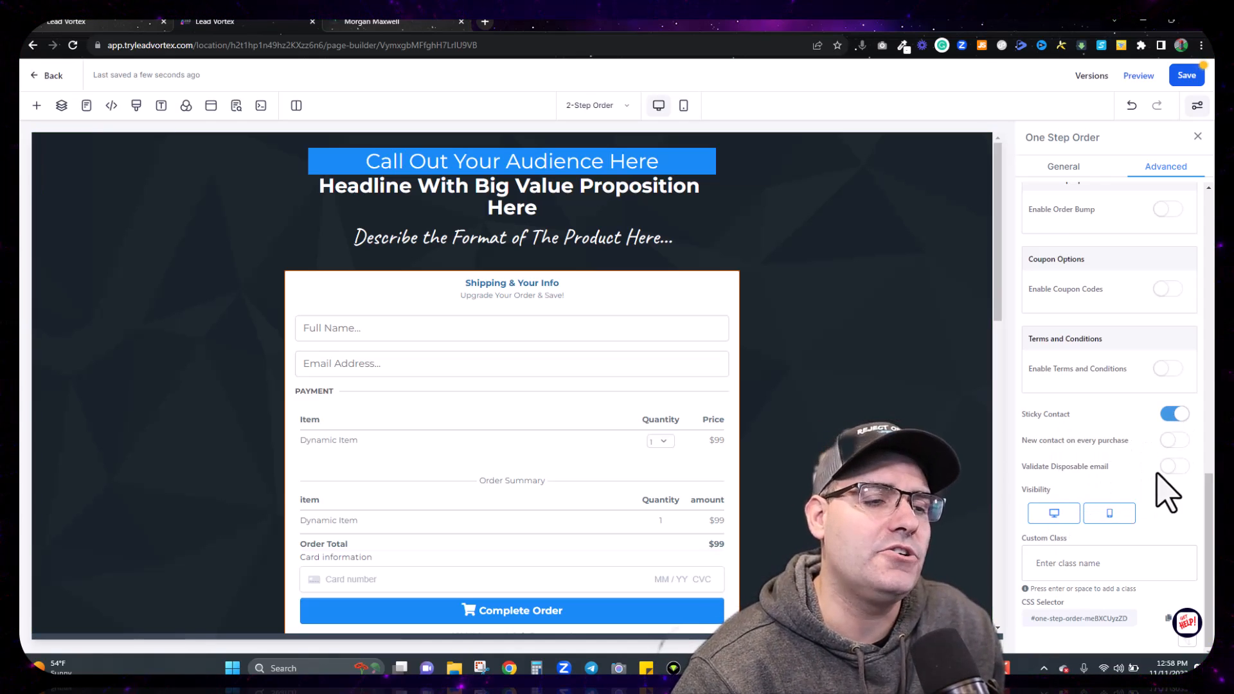
click(1172, 466)
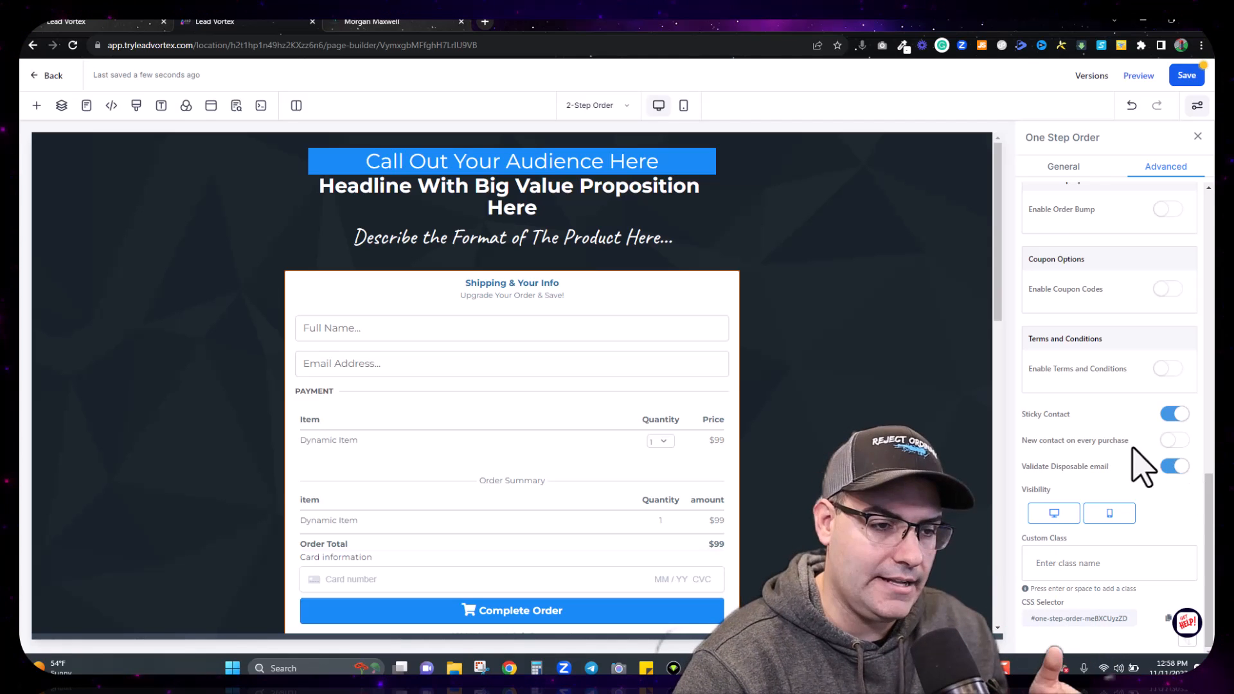
scroll(1137, 427, up, 3)
Step: Switch off Enable Cart Mode on the order form and save the page
scroll(1141, 424, up, 2)
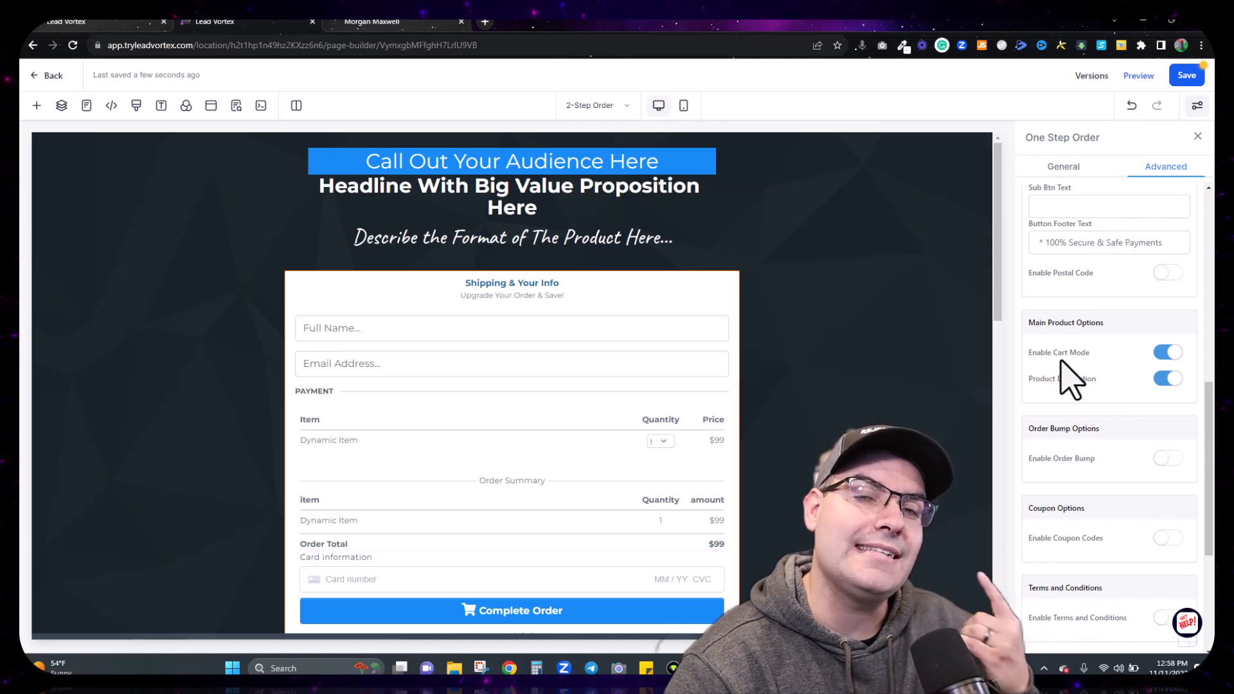
click(1171, 353)
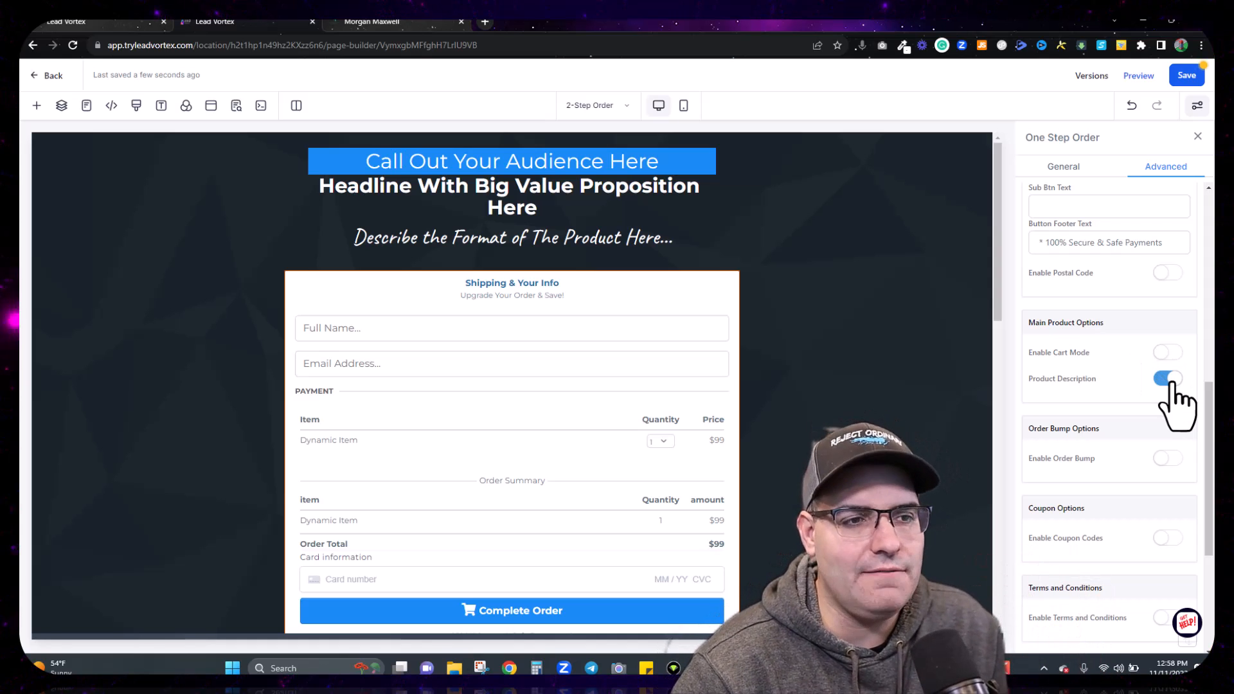
scroll(1171, 384, up, 10)
click(1183, 76)
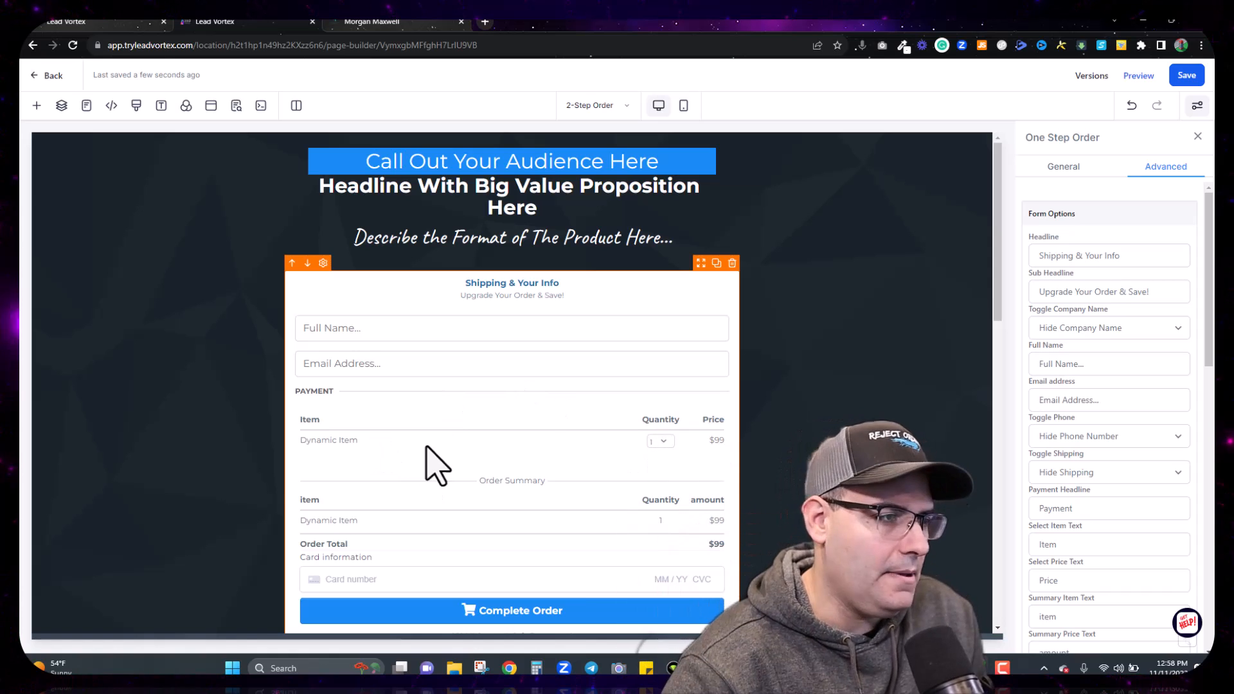
Step: In the funnel step's Products tab, add Personal Finance 101 with its one-time price
click(39, 77)
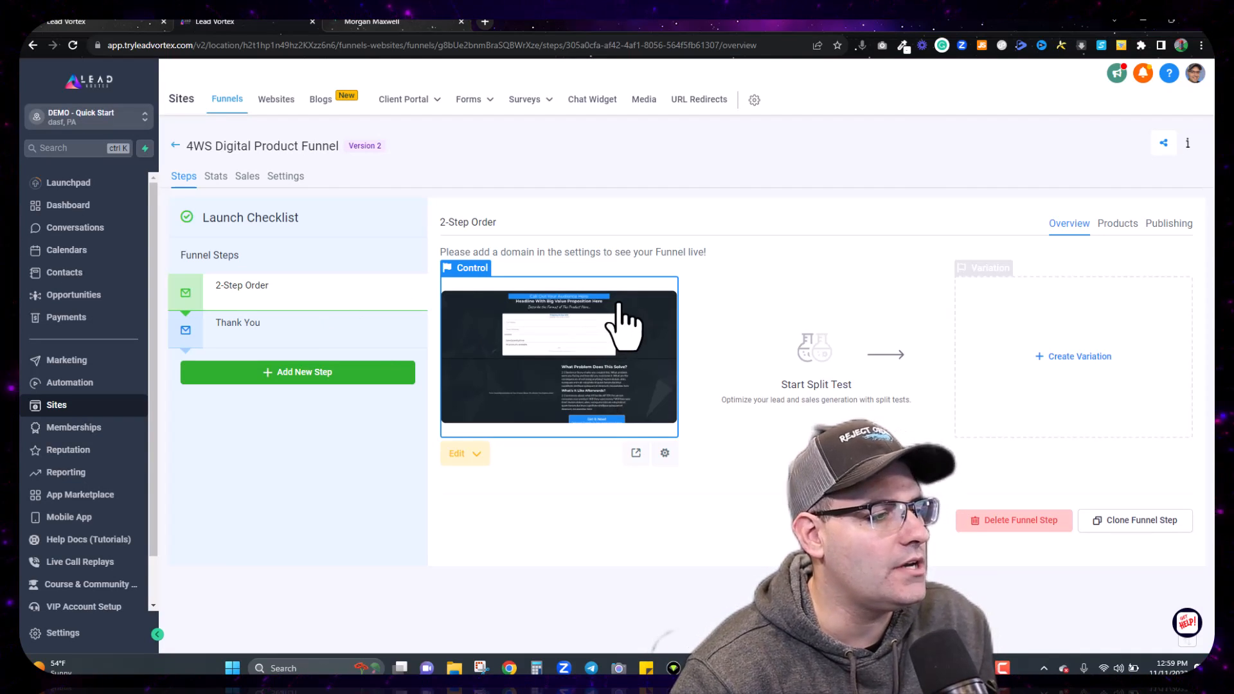
click(1116, 231)
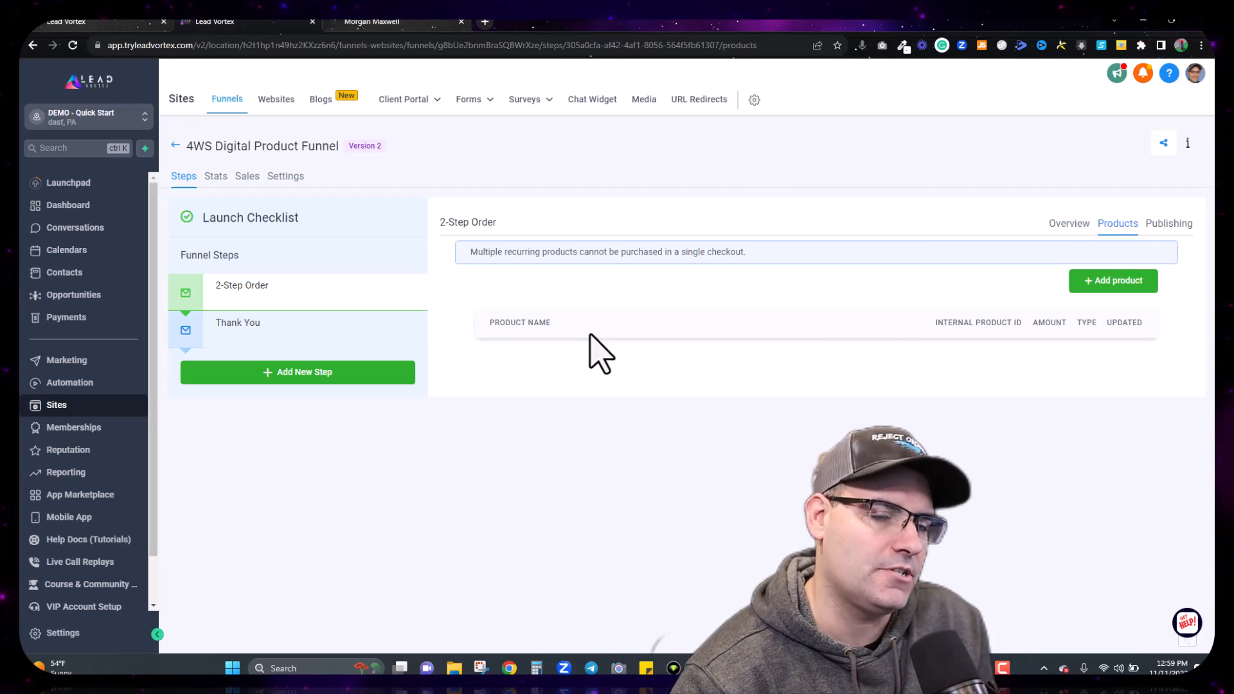
click(1098, 282)
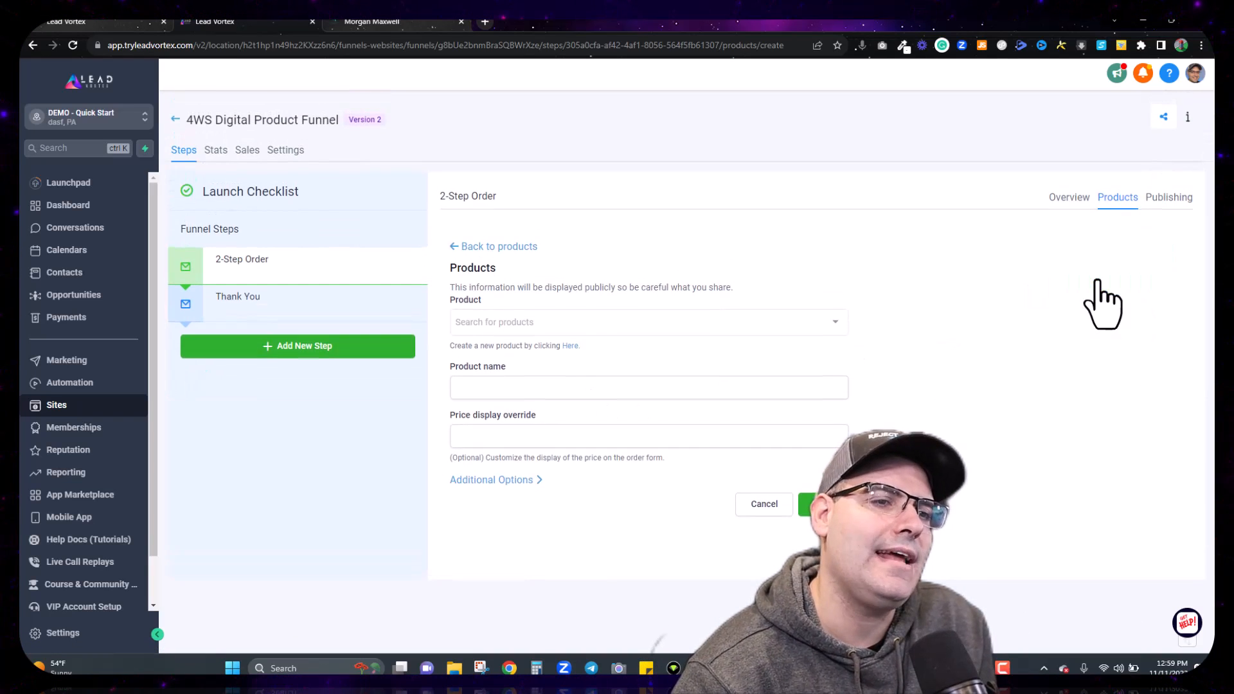
click(561, 323)
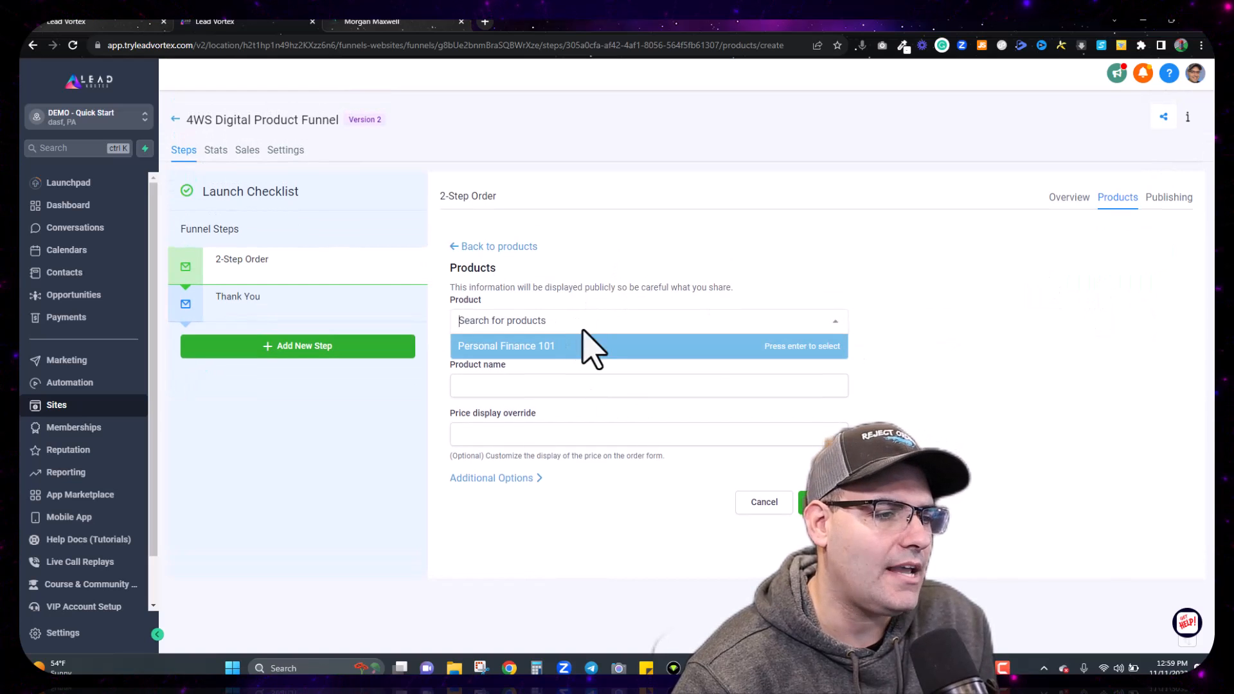
click(568, 348)
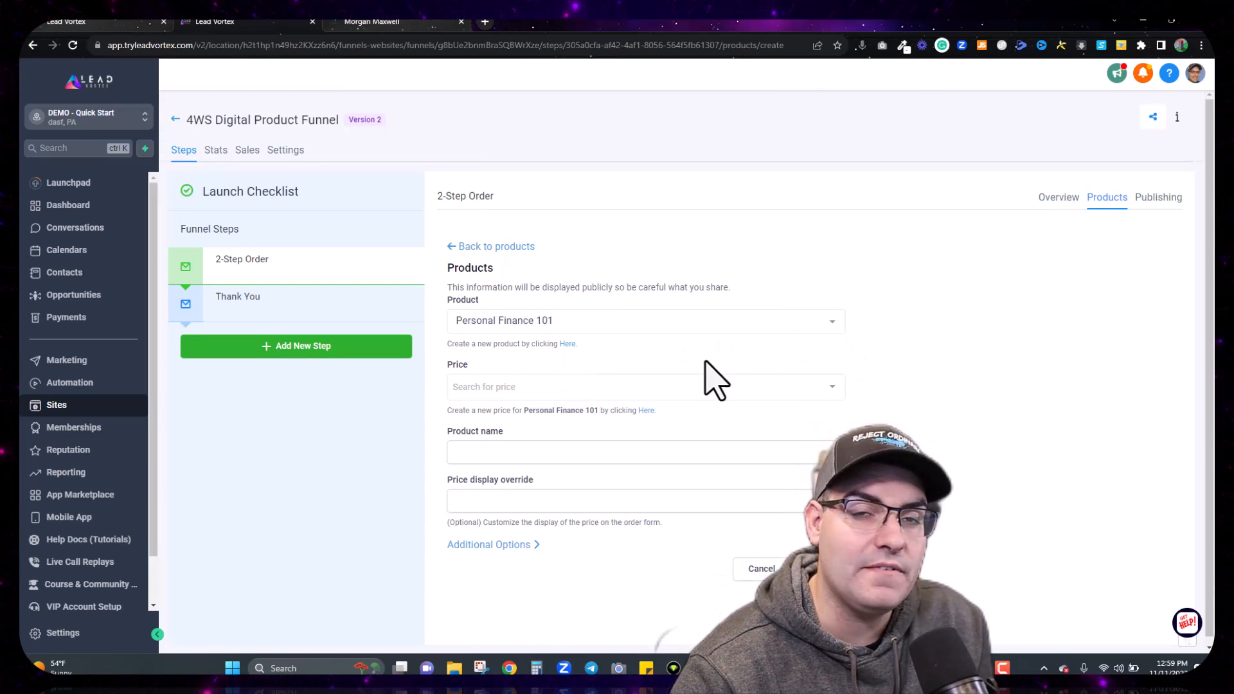
click(682, 385)
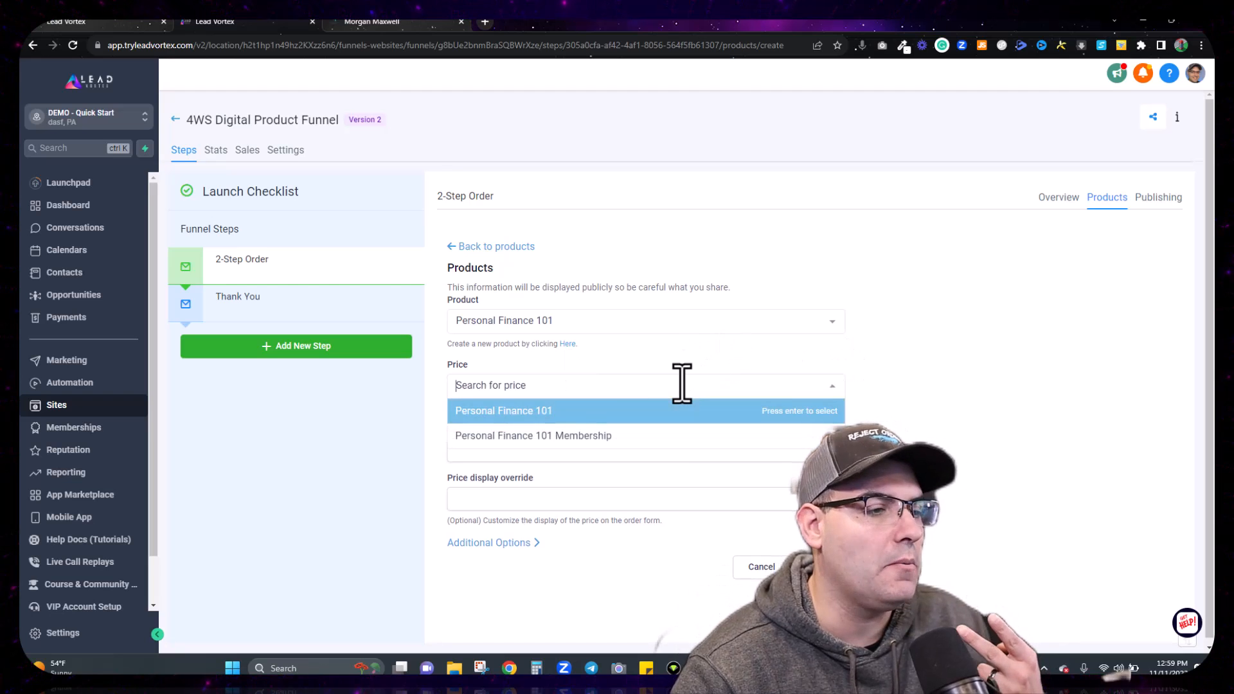
click(588, 412)
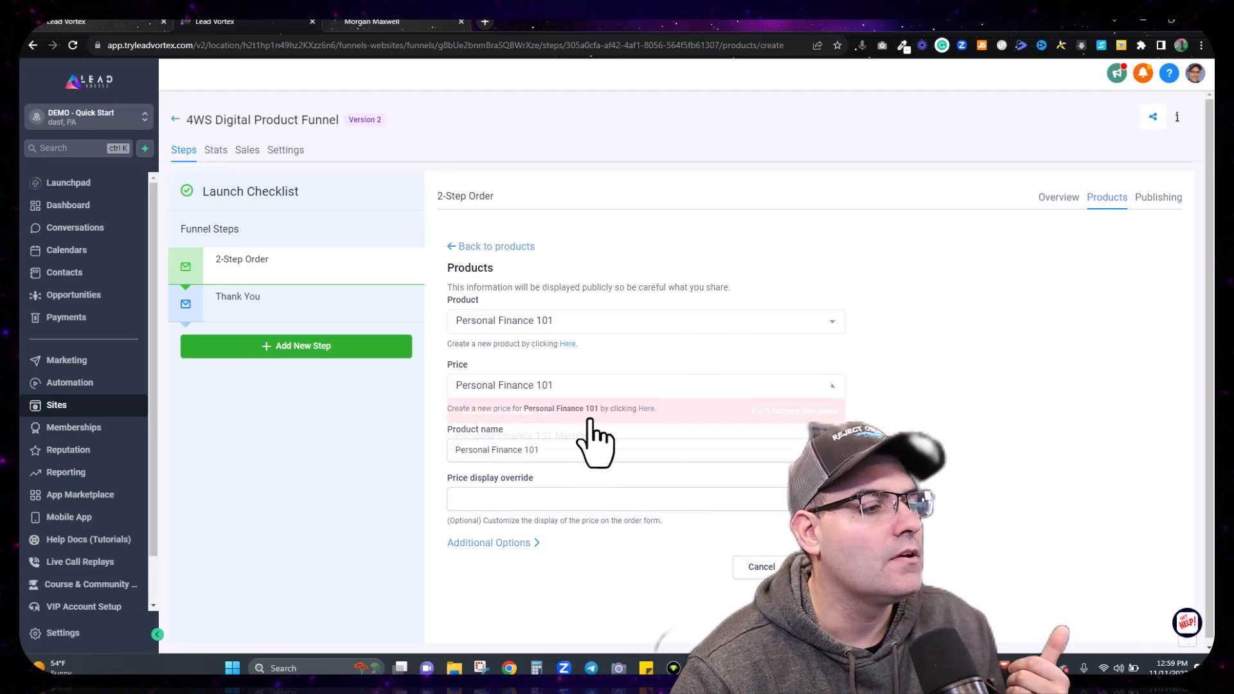
Step: Save the $997 one-time product to the step and begin adding a second product
click(519, 545)
scroll(522, 560, down, 2)
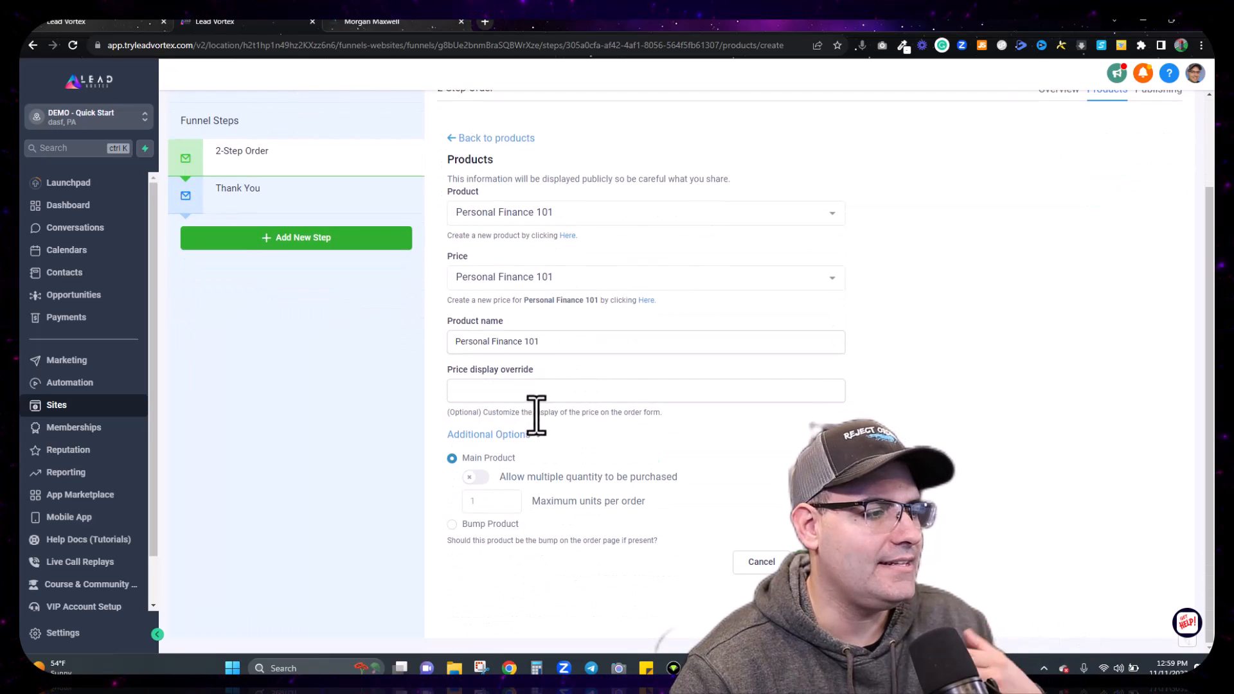
click(504, 435)
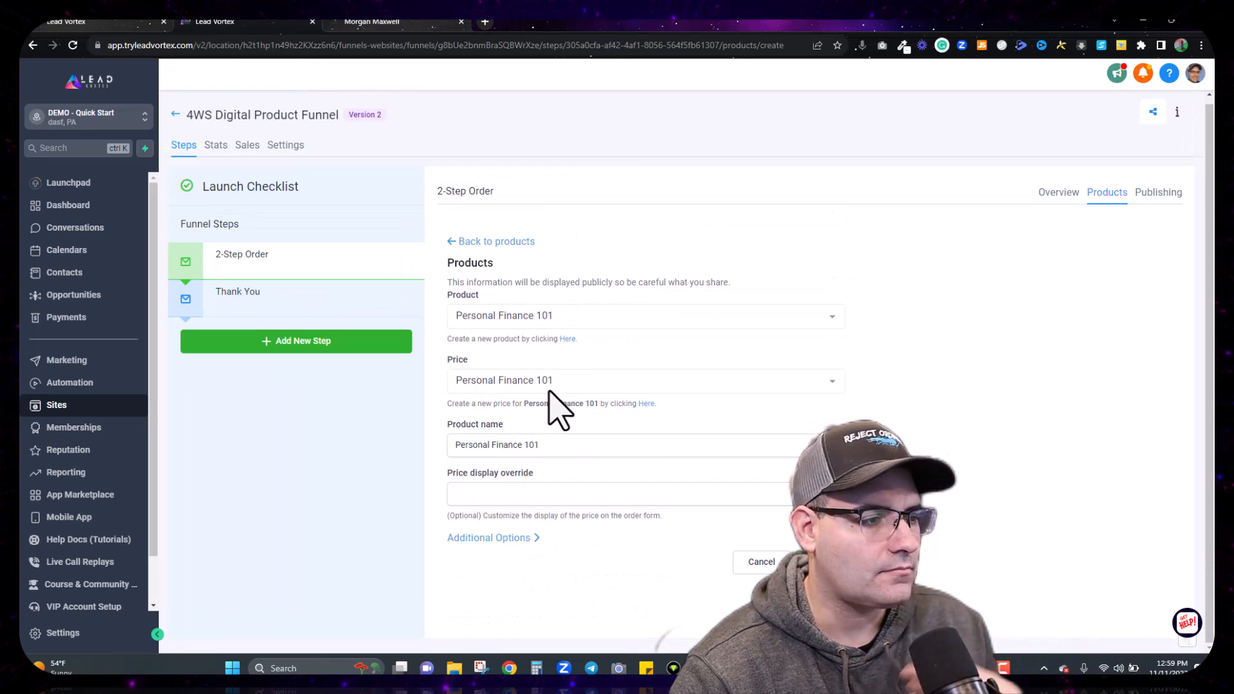
click(514, 539)
scroll(534, 543, down, 2)
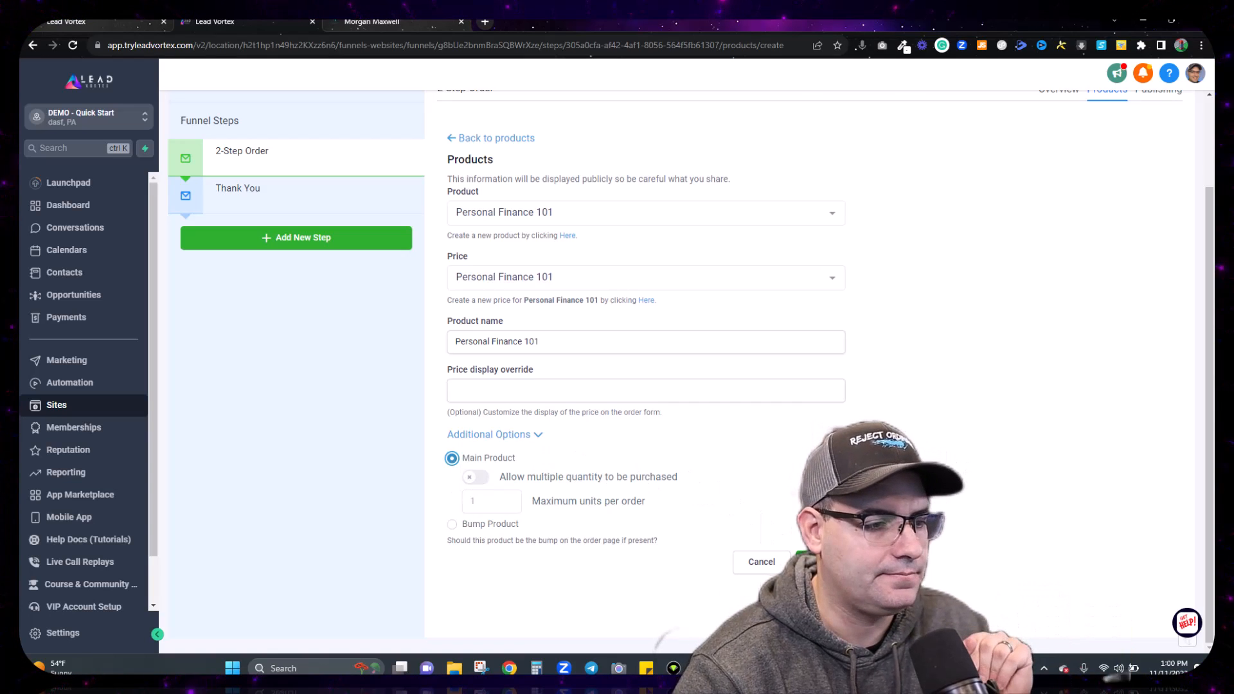
click(815, 562)
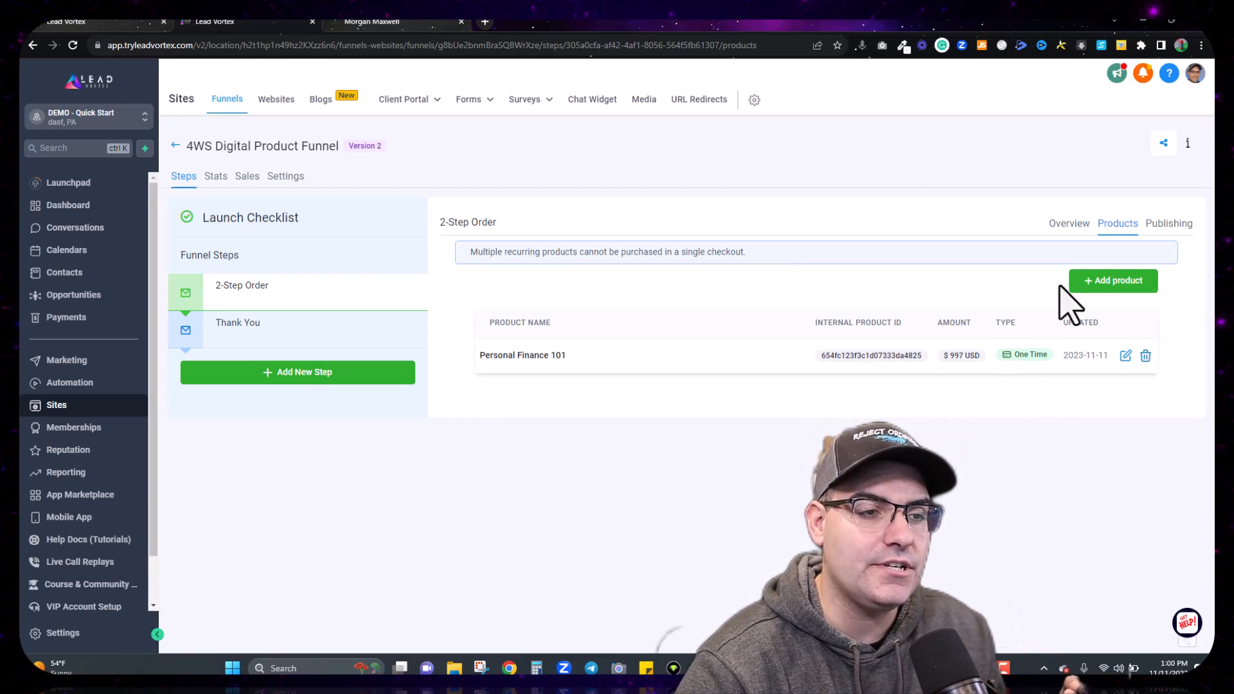
click(1115, 281)
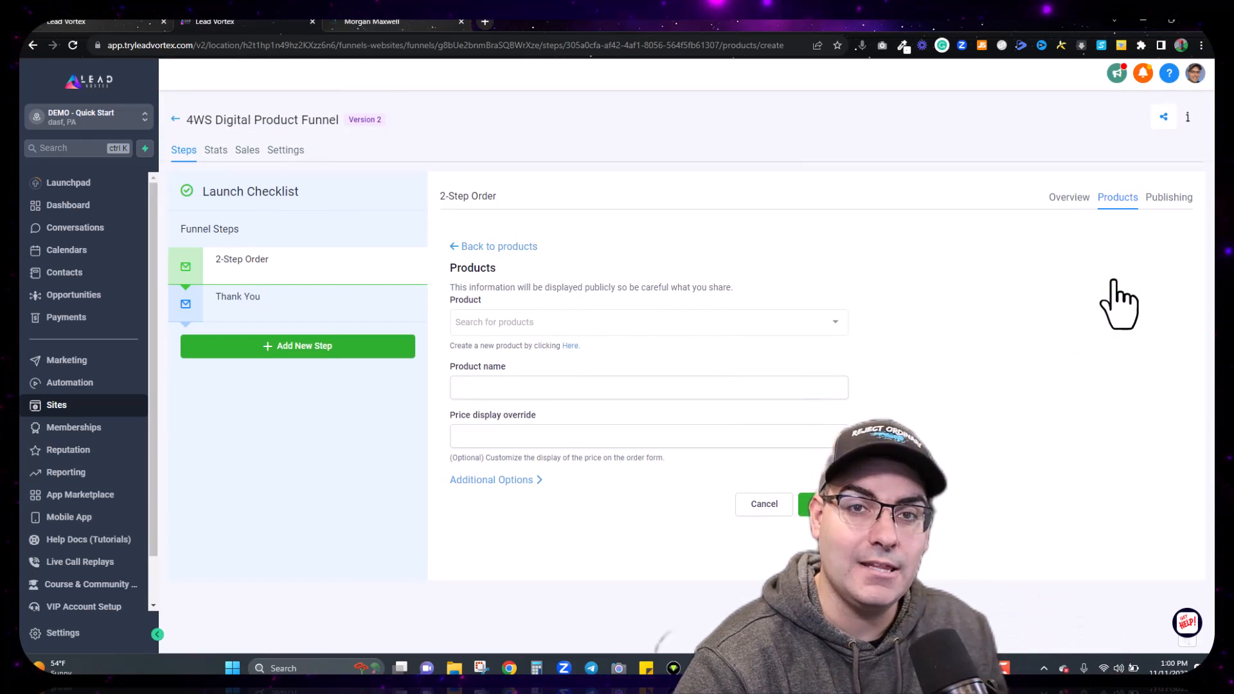
Step: Add Personal Finance 101 with its $97 Membership price as the step's second product, named Personal Finance 101 Membership
click(647, 322)
click(614, 346)
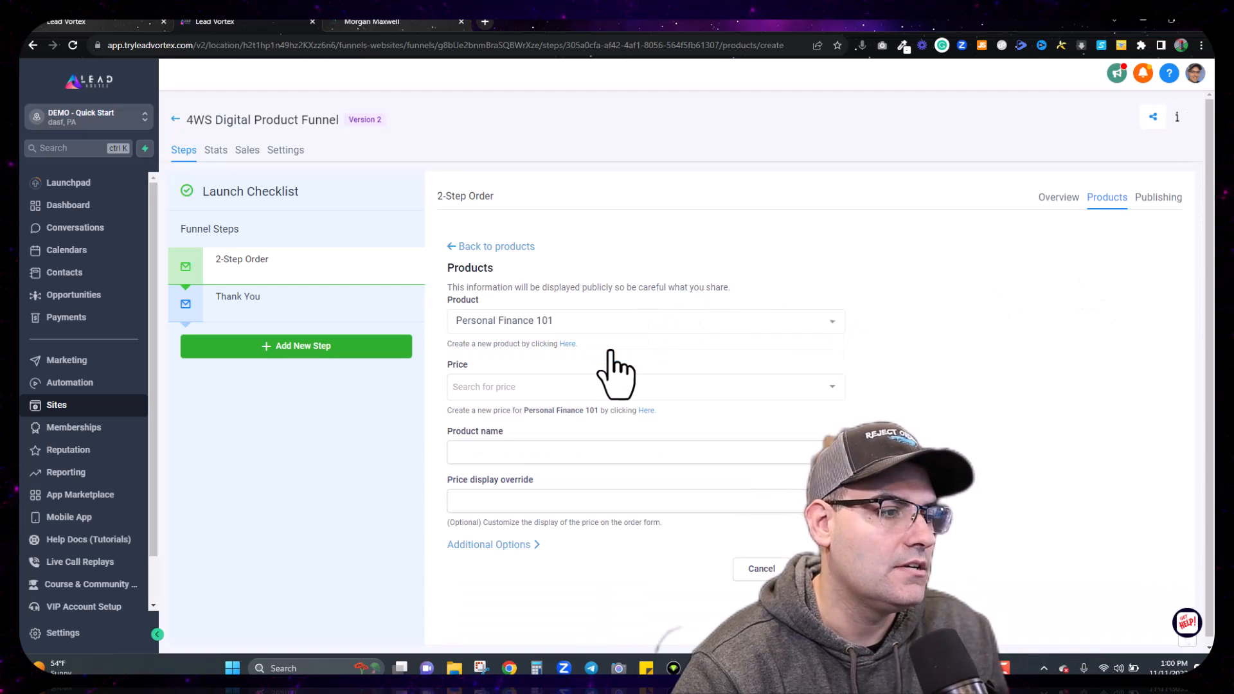
click(601, 387)
click(587, 436)
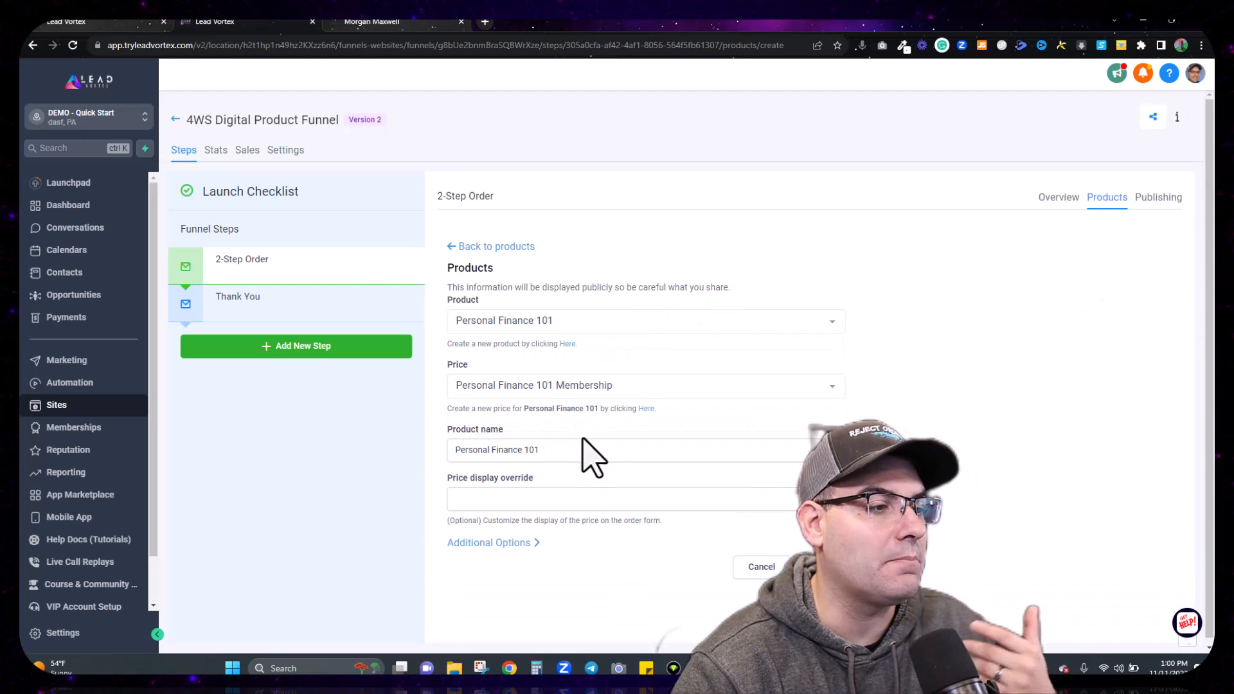
click(555, 456)
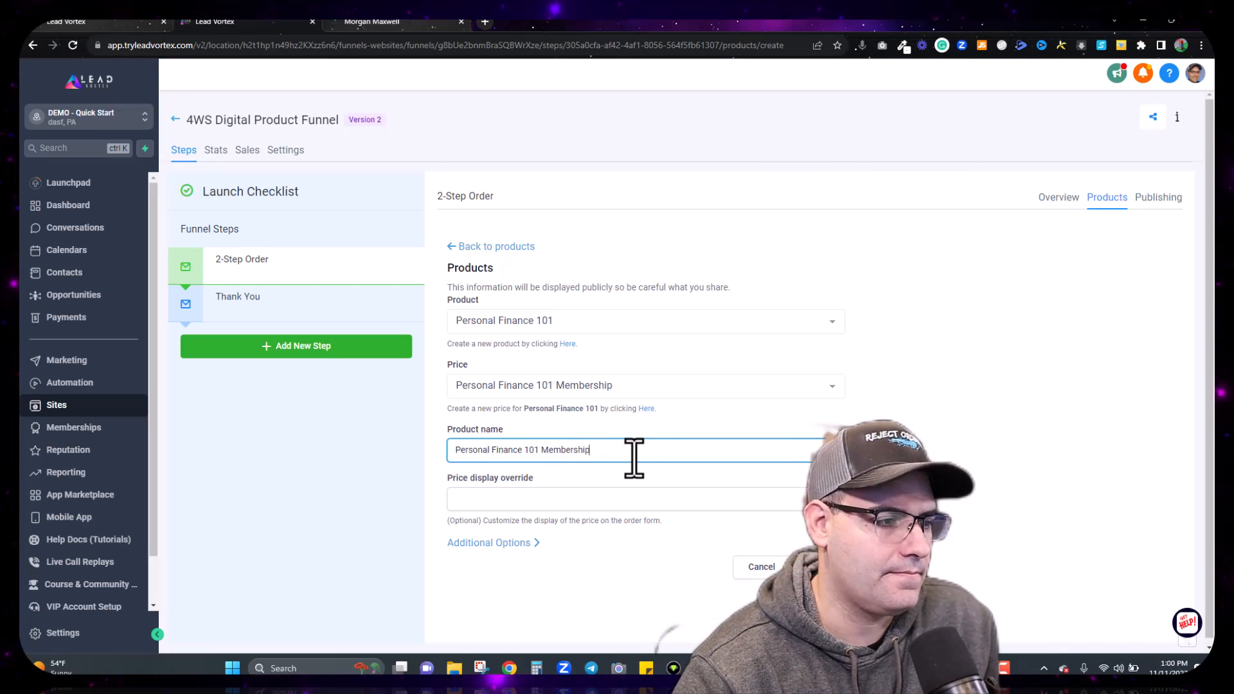
click(830, 567)
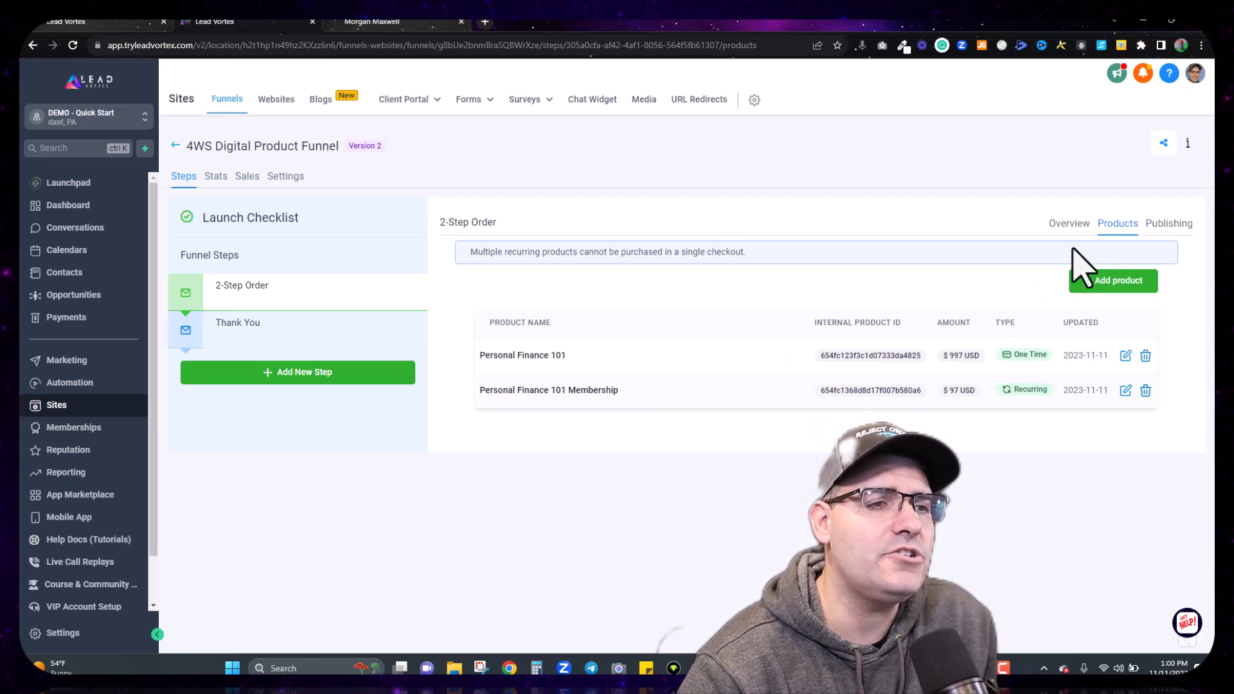
click(1173, 225)
click(1070, 224)
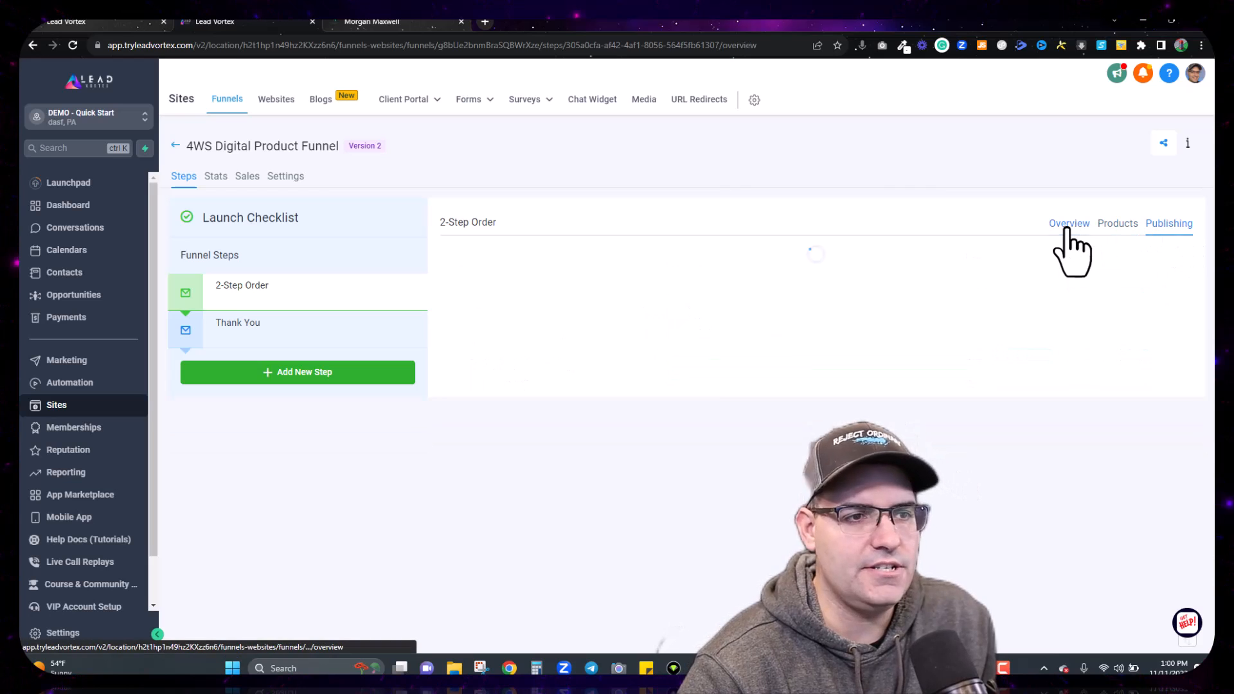
click(295, 184)
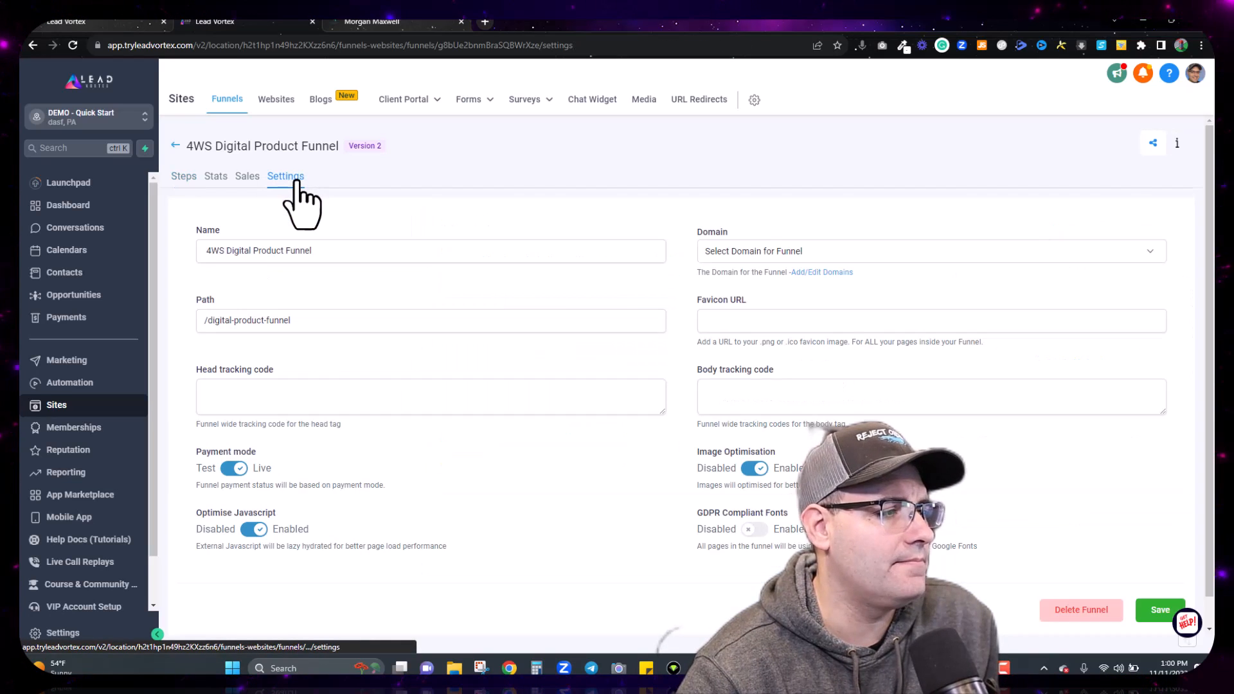
click(763, 252)
click(763, 278)
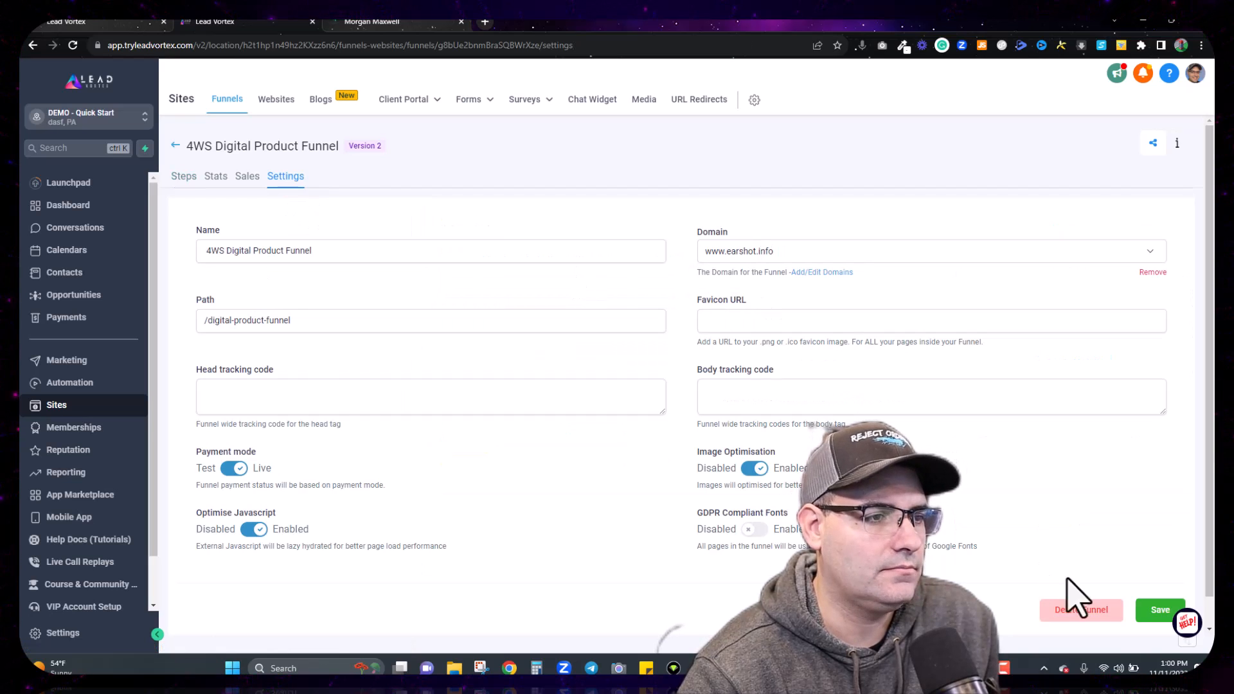
click(1157, 609)
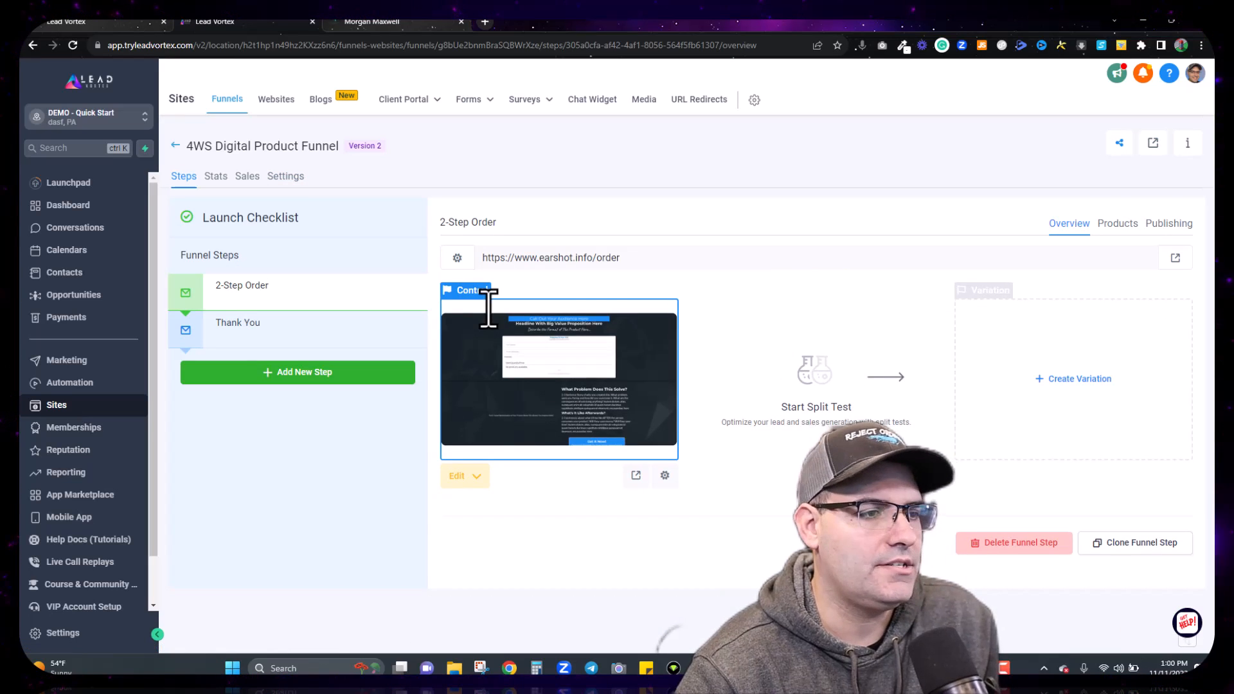
double_click(604, 259)
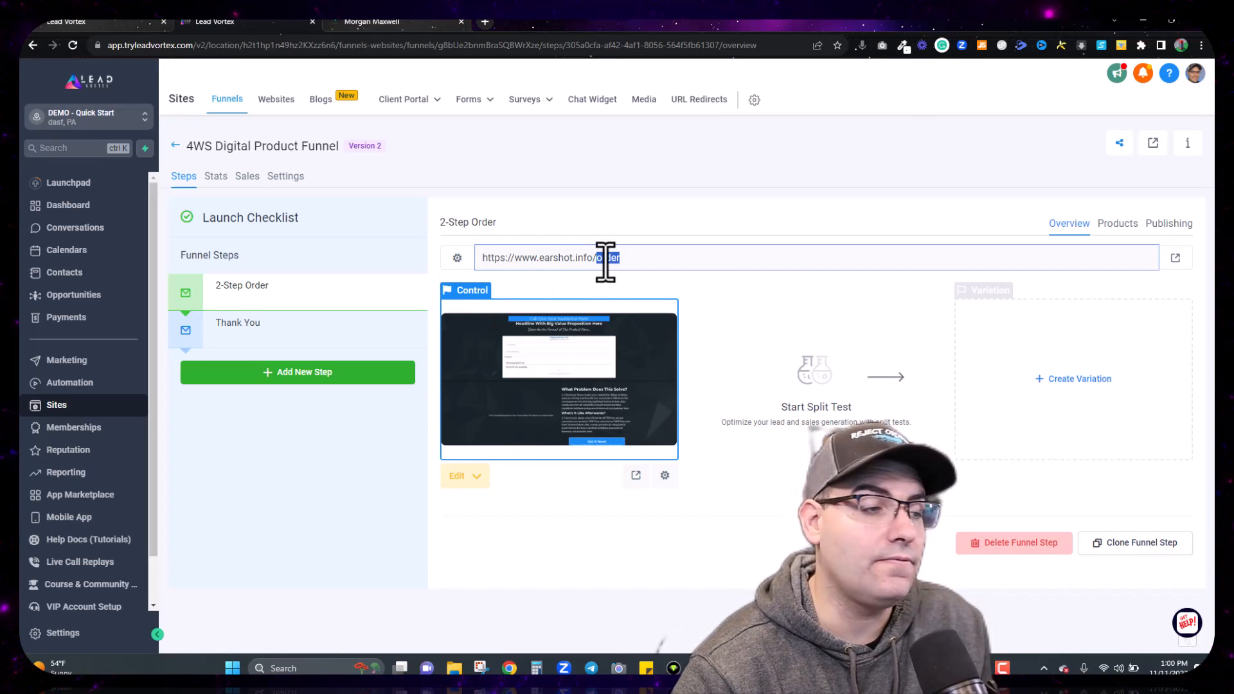
triple_click(605, 259)
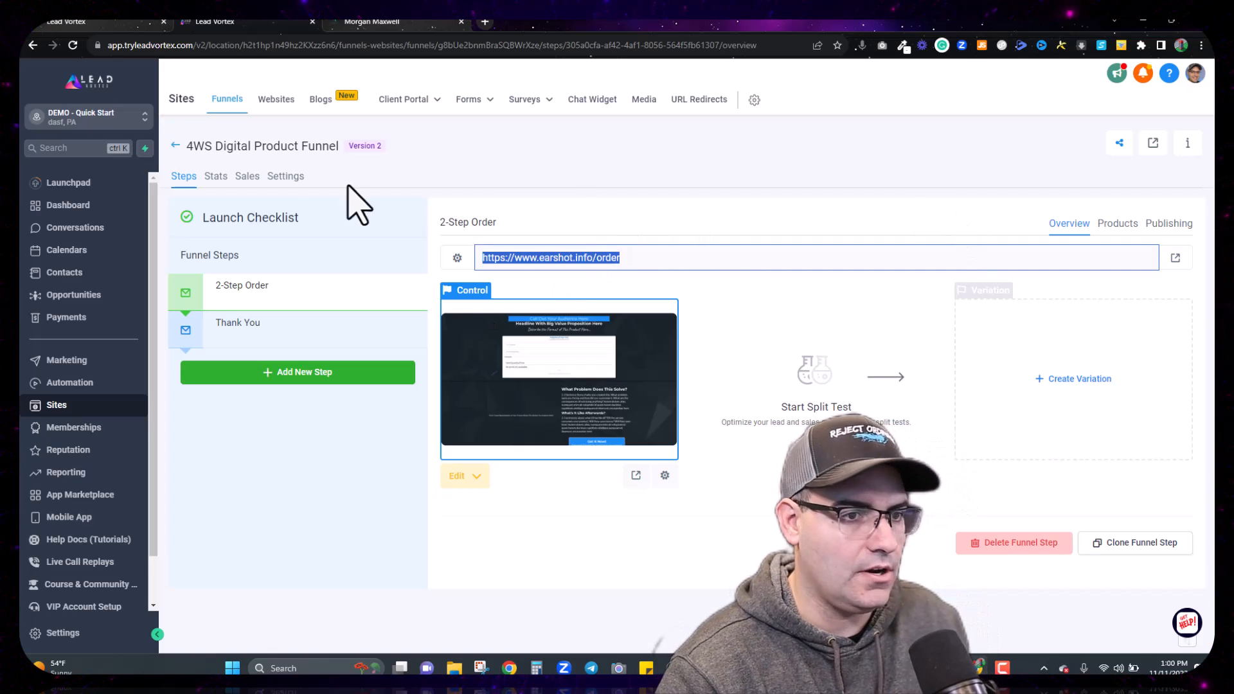
Step: Switch the funnel's payment mode to Test, save, and copy the order page address
click(285, 178)
scroll(697, 312, down, 1)
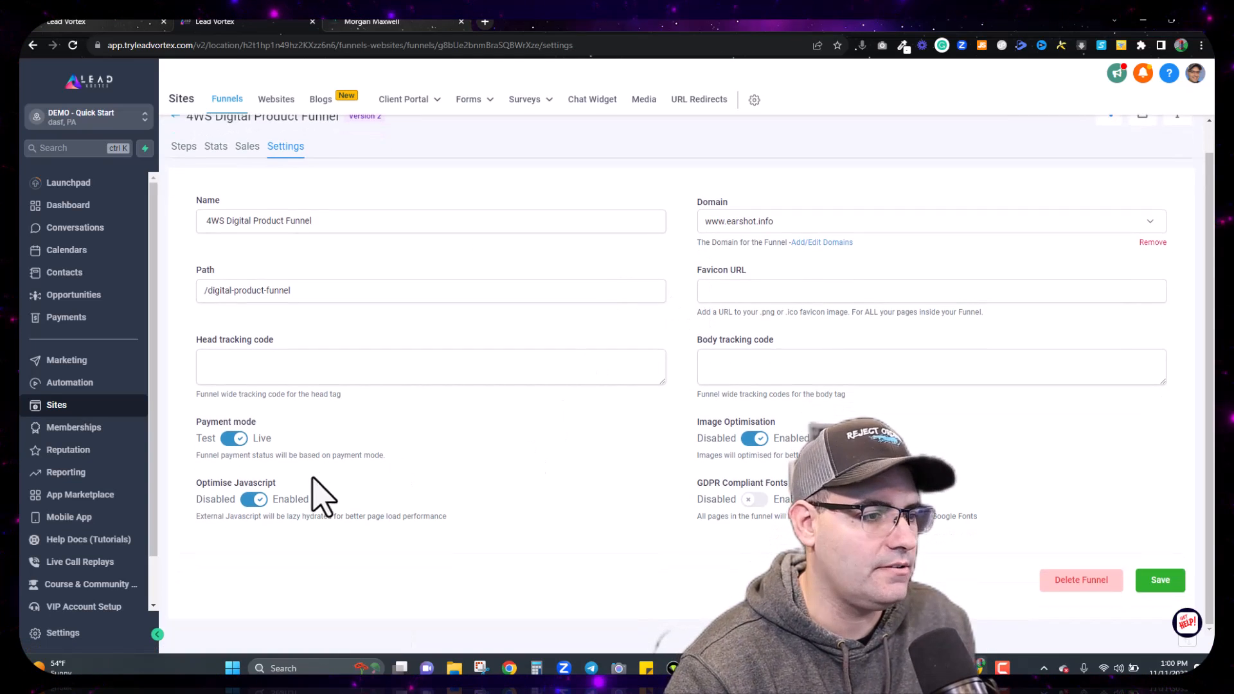
click(233, 439)
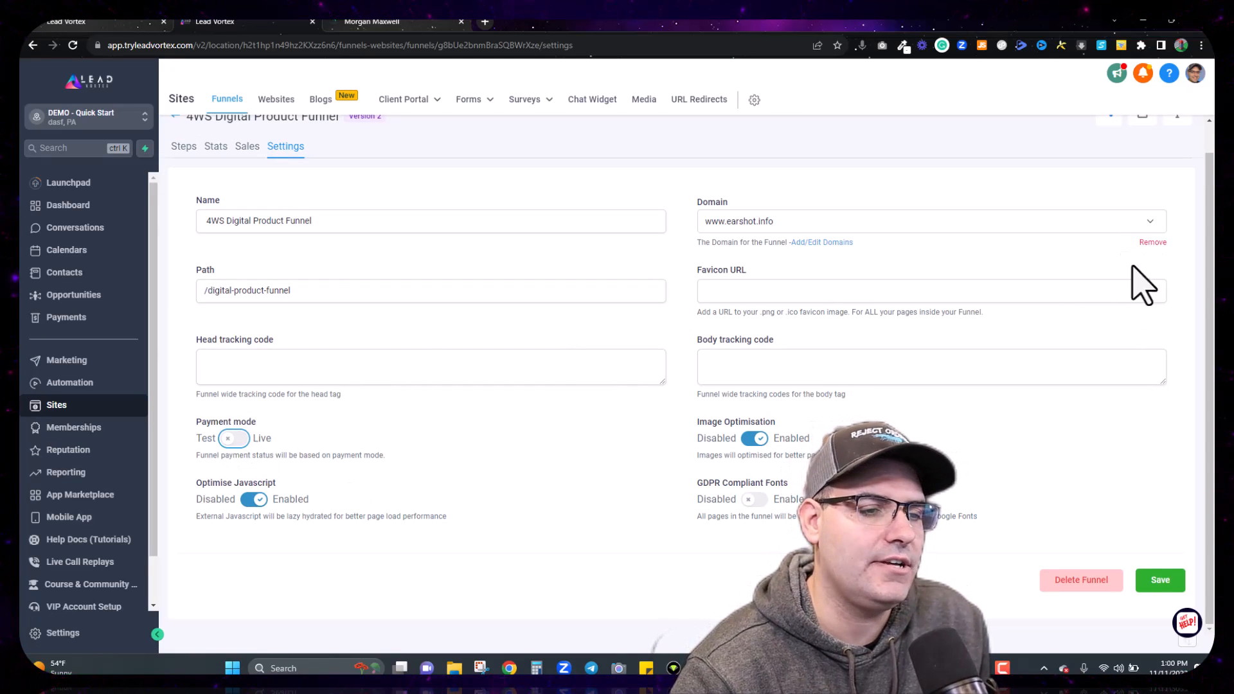
click(1160, 580)
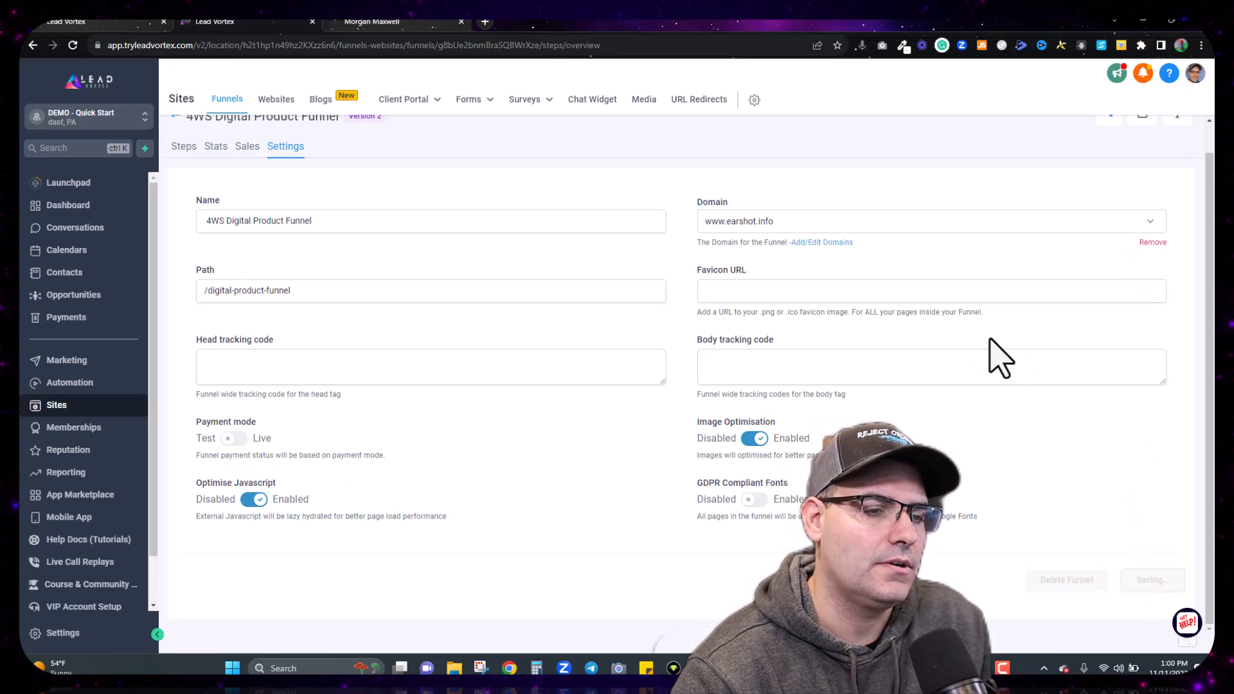
click(578, 262)
key(ctrl+c)
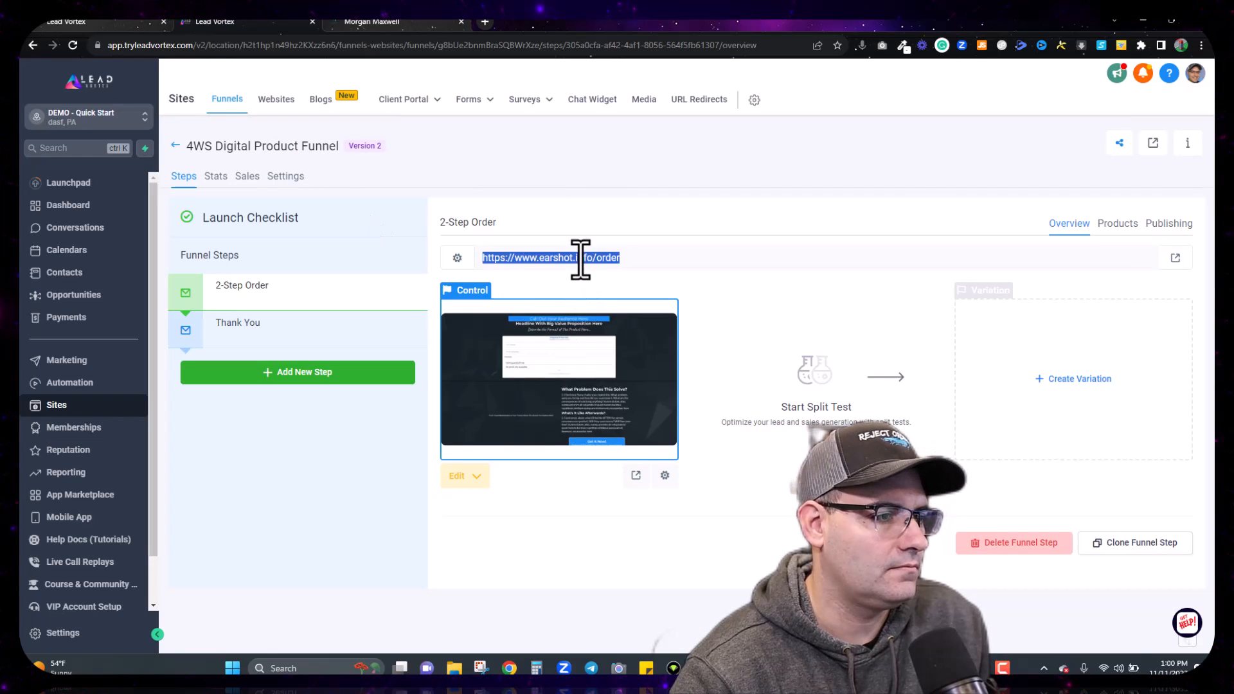
click(485, 22)
Step: Load the earshot.info order page and choose the Personal Finance 101 Membership option
key(ctrl+v)
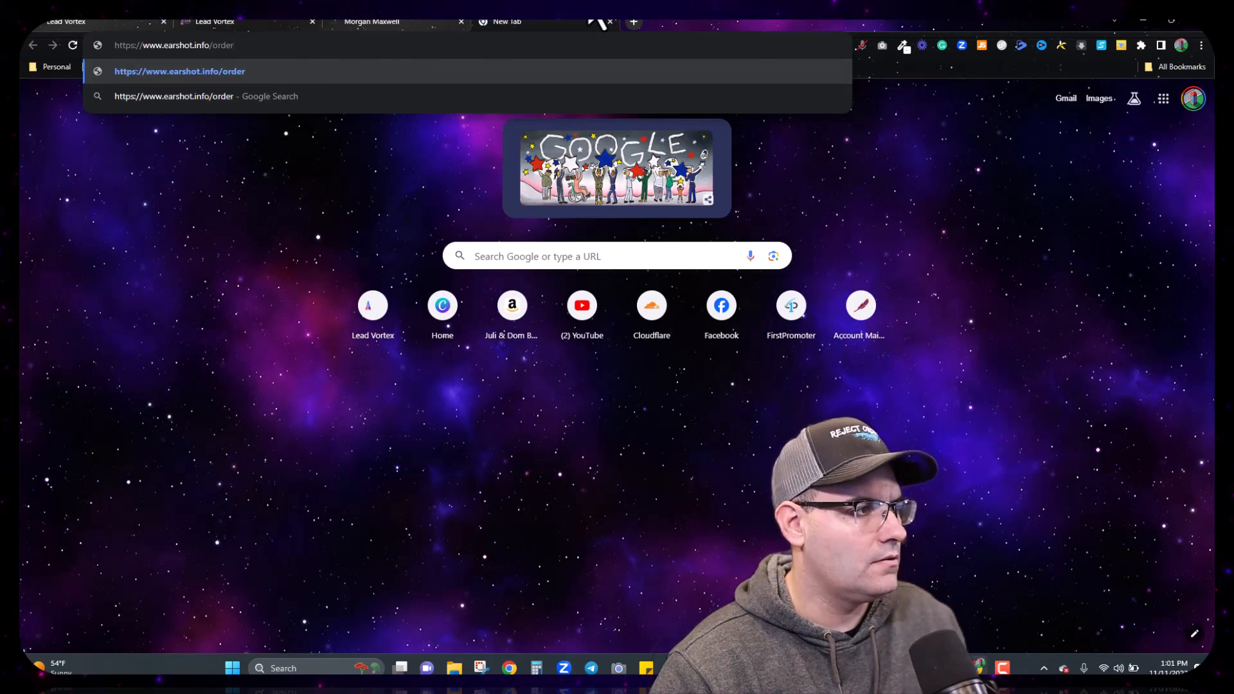
key(Return)
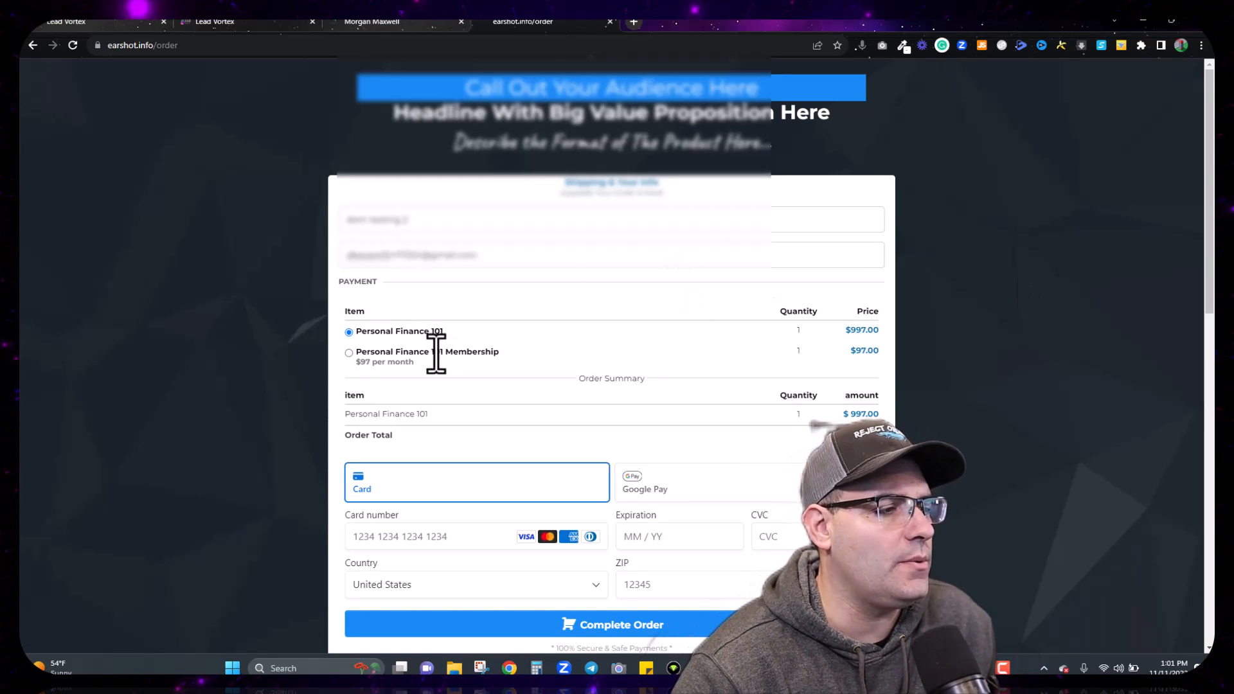
click(349, 333)
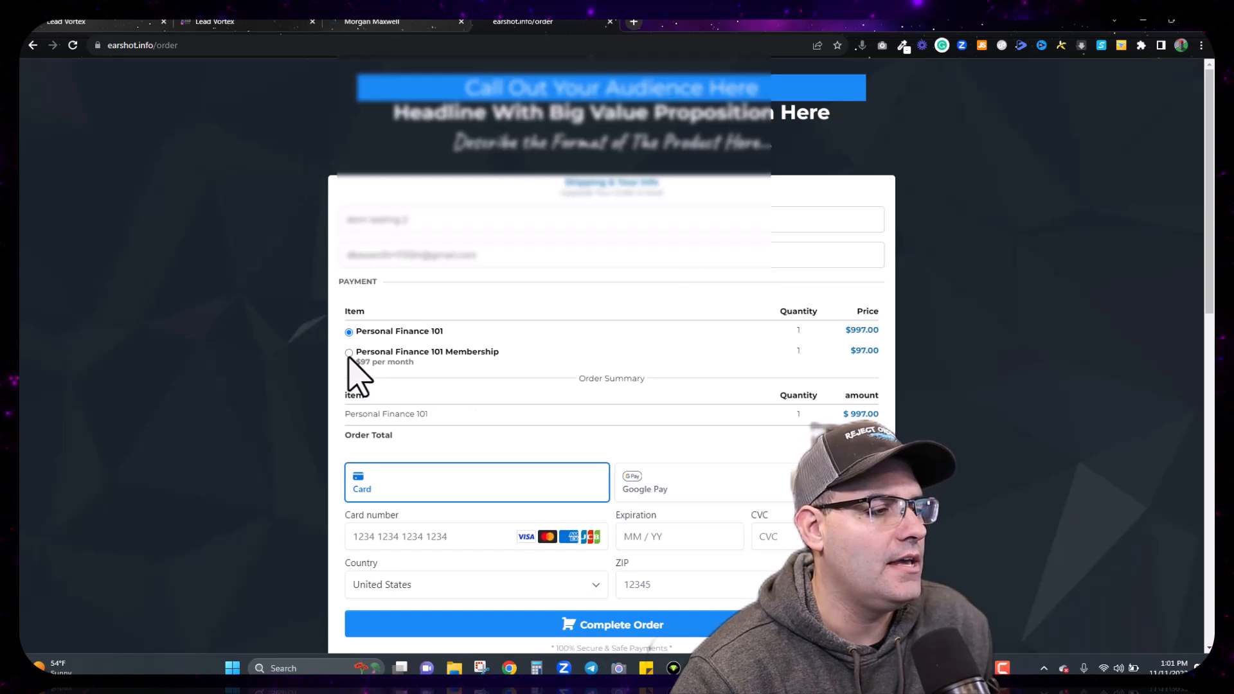
click(349, 353)
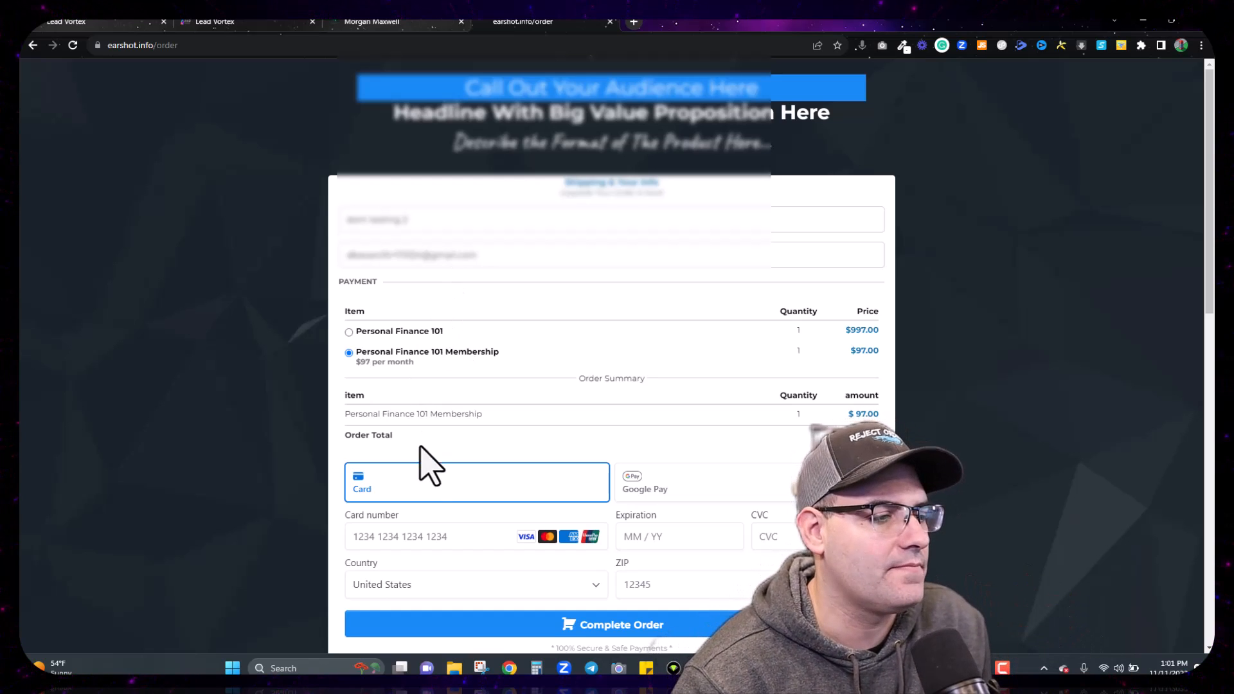
Step: Enter the 4242 test card number with expiry 02 / 28 and submit the order
scroll(431, 468, down, 2)
click(433, 412)
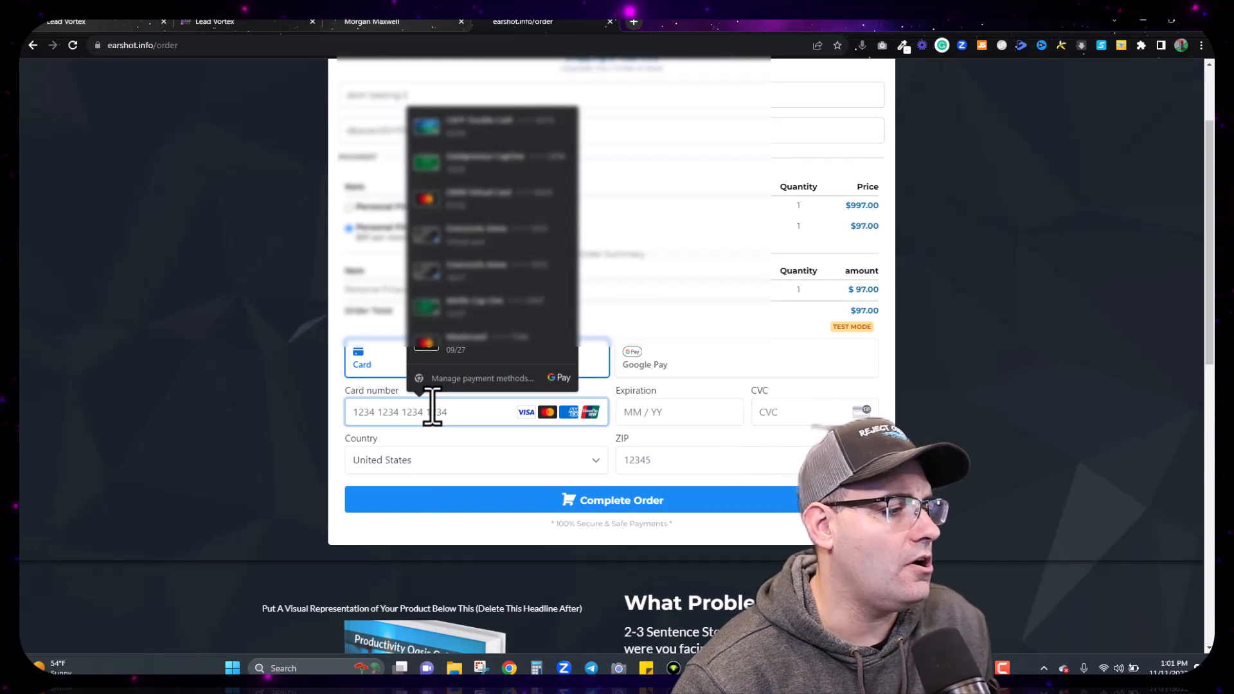
text(4242 42)
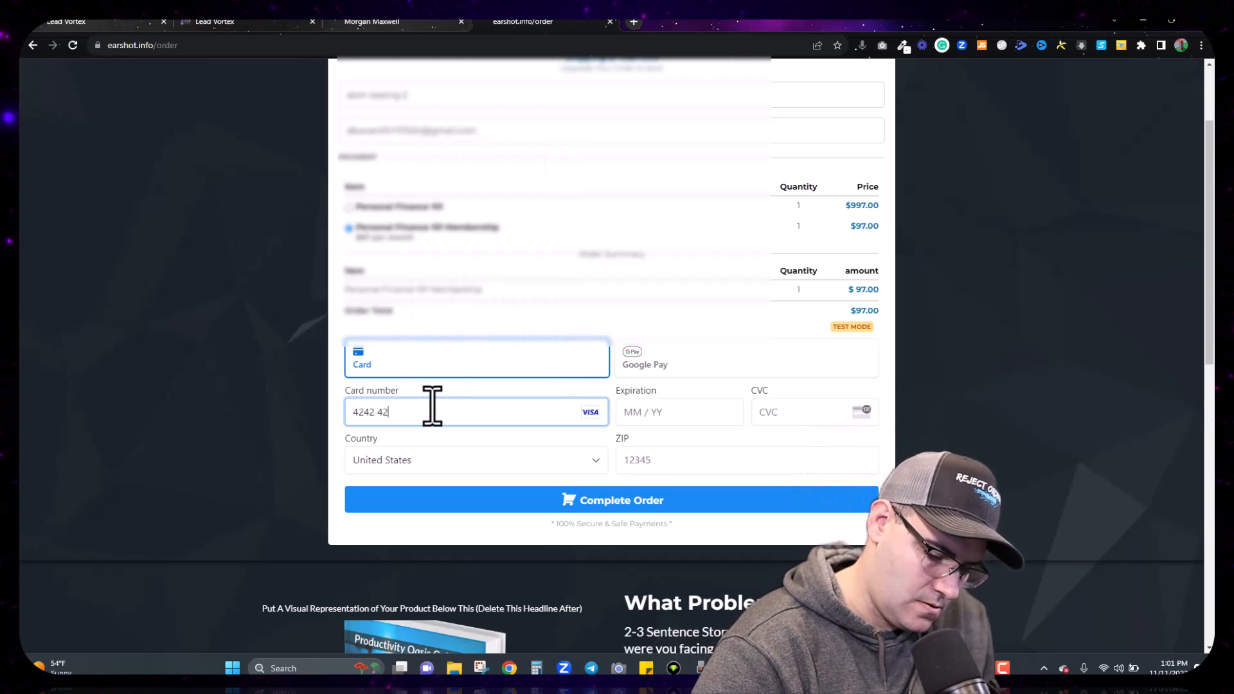
text(42 4242 4242)
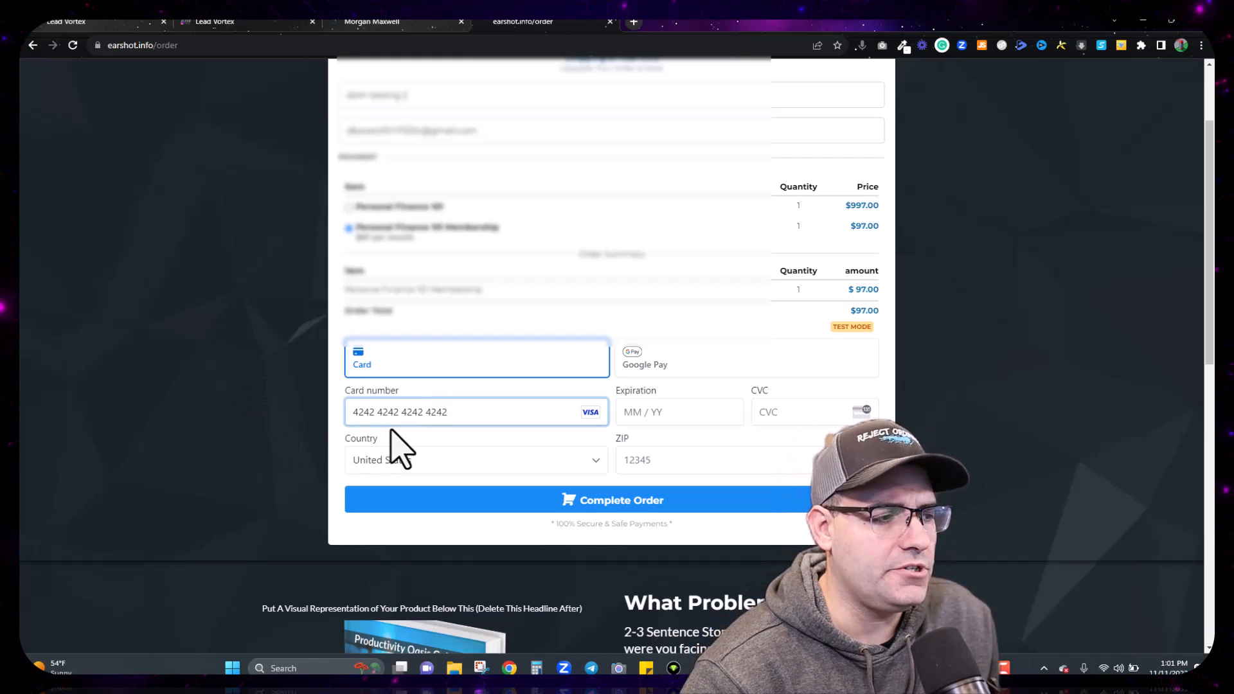
click(639, 418)
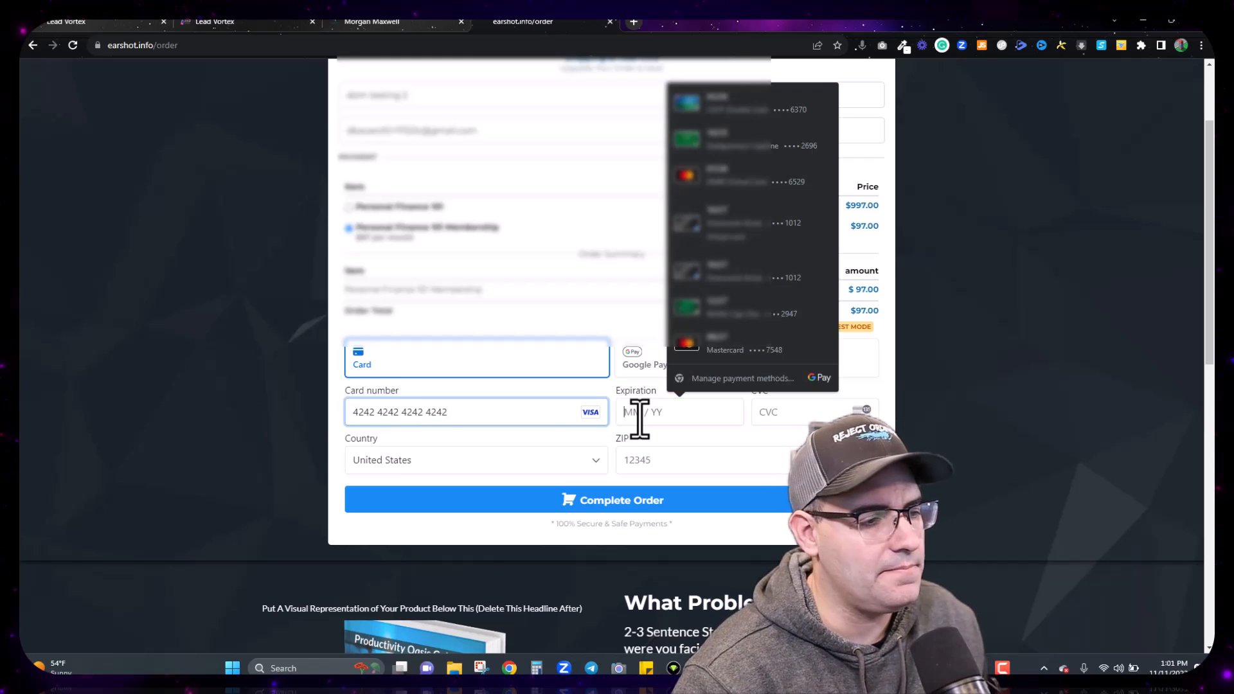
text(02 / )
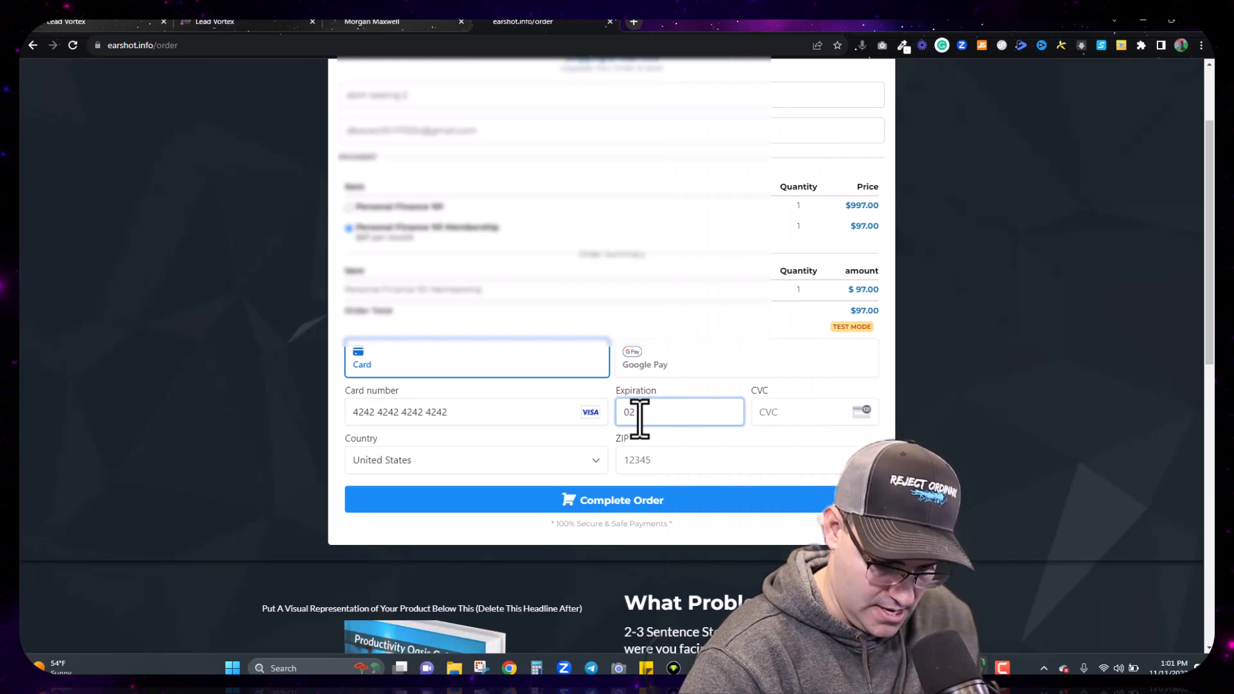
text(2)
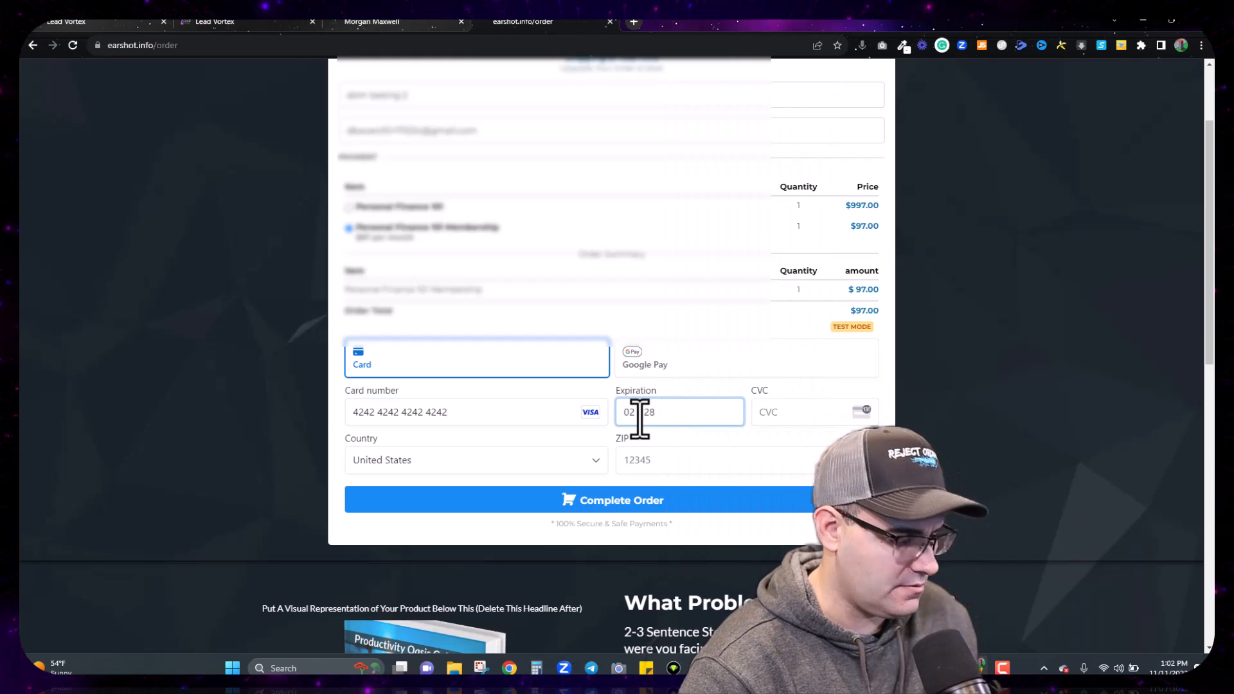
text(8)
key(Tab)
key(Tab)
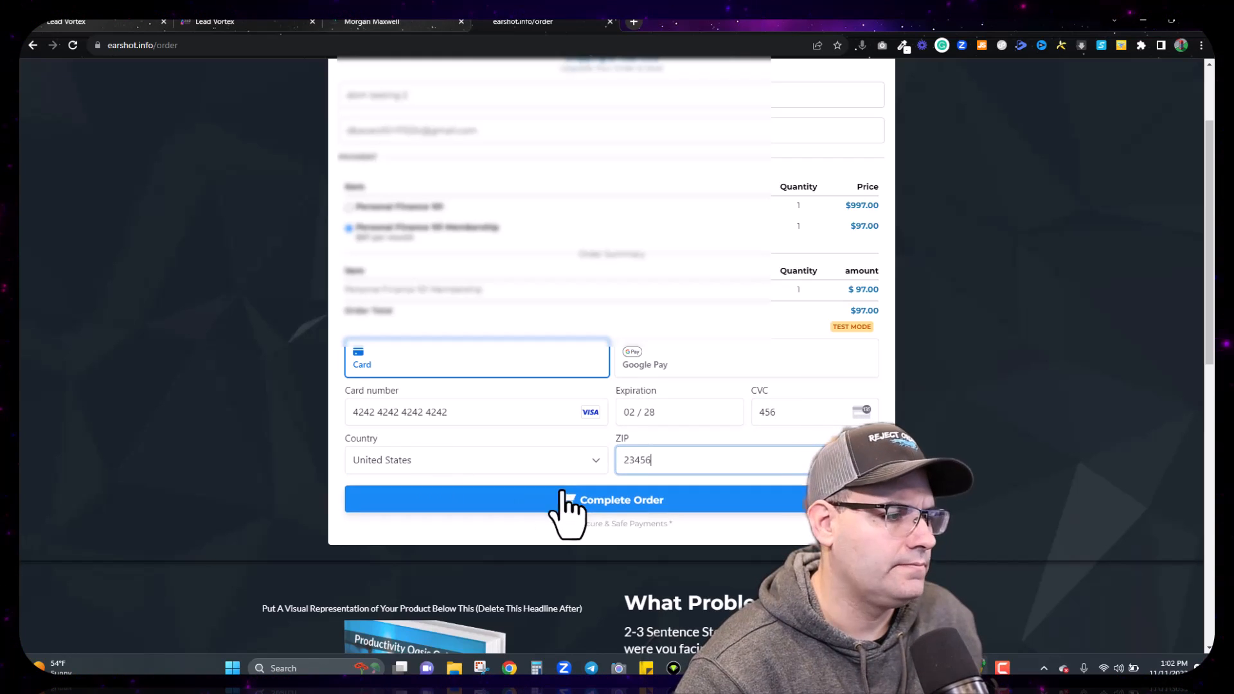
click(588, 505)
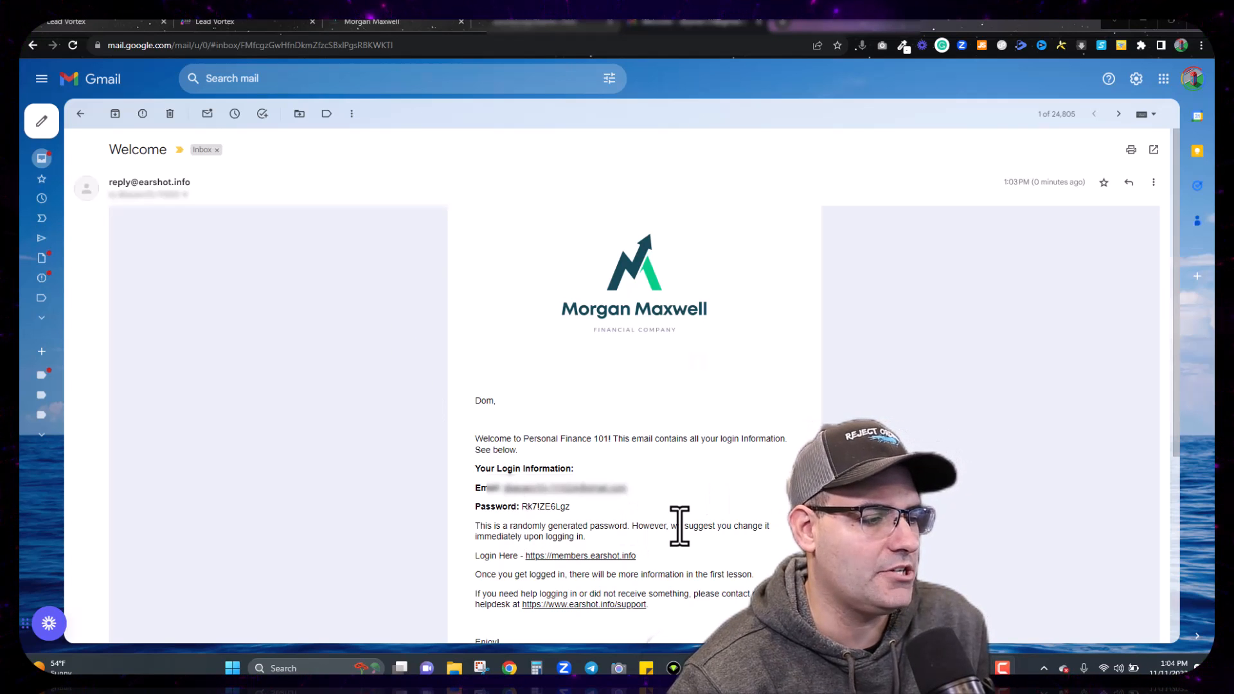
Step: Select the generated password in the welcome email and bring up the login link's options
scroll(679, 526, down, 3)
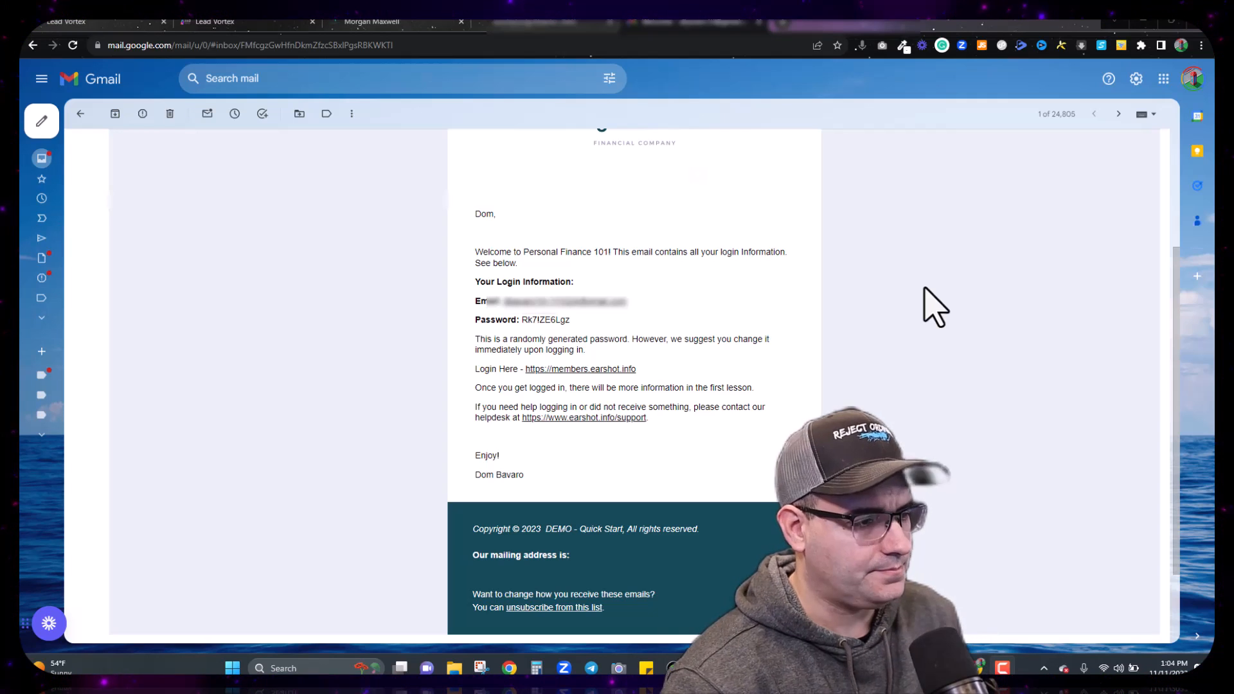
drag(571, 321, 521, 325)
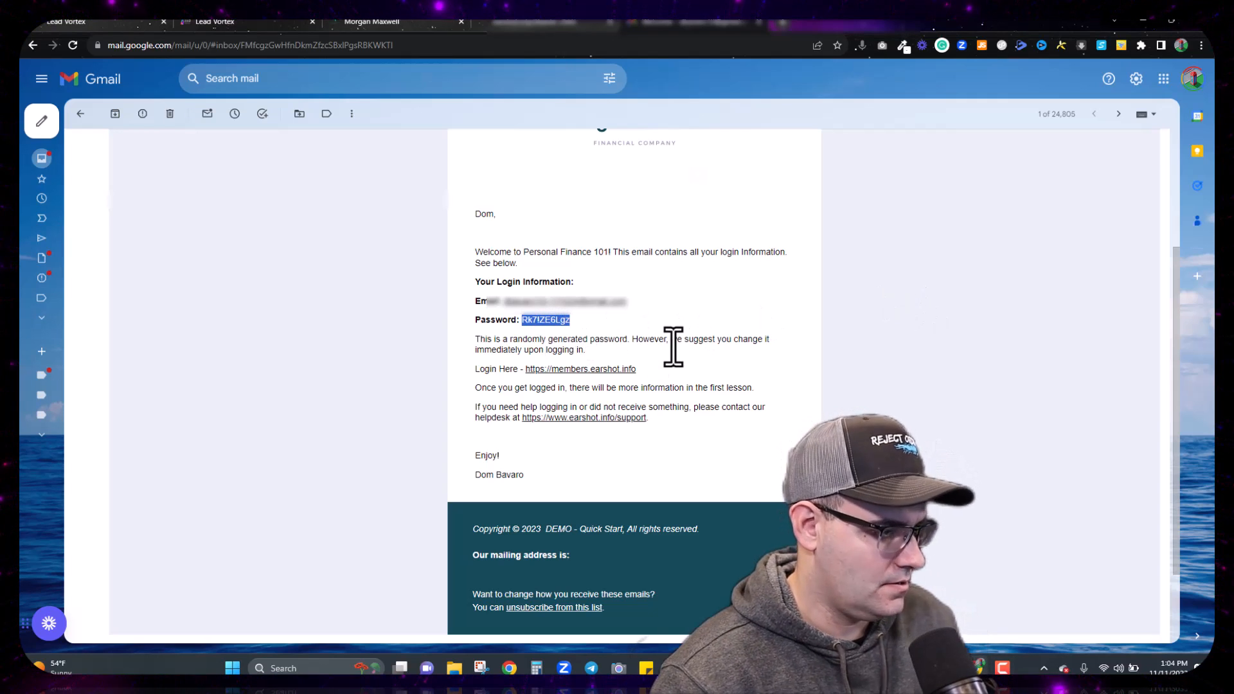
right_click(621, 371)
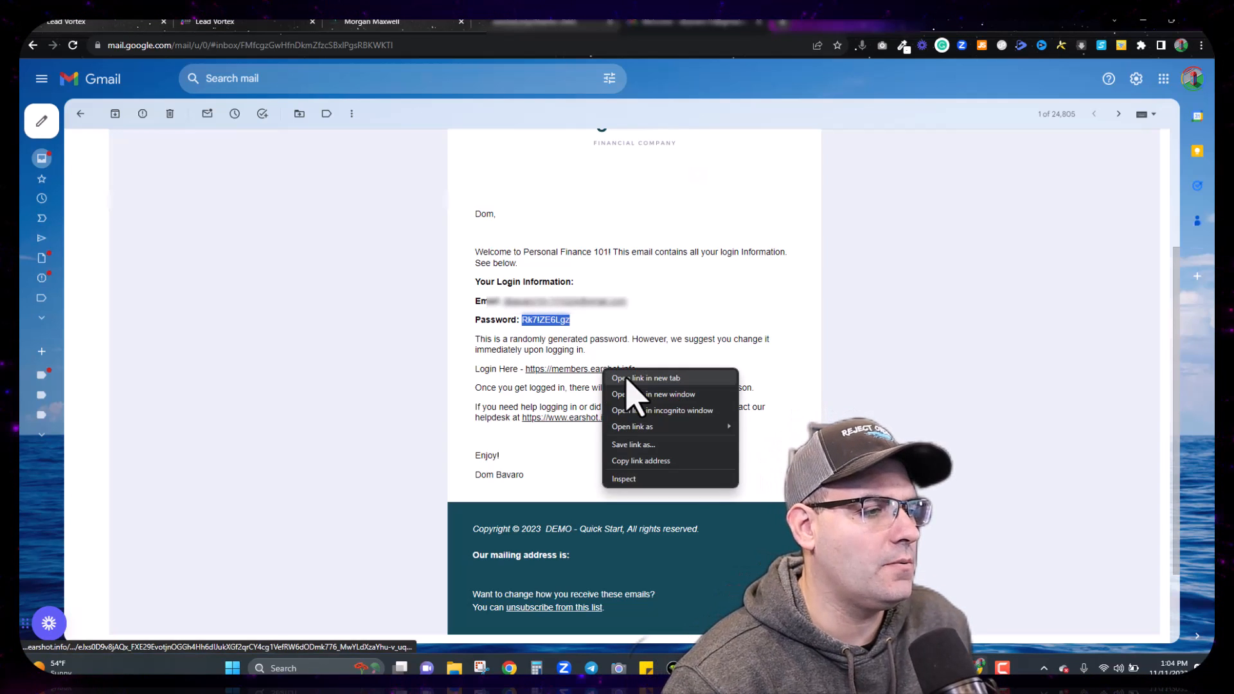
Step: Open the members login page in a new tab and log in with the pasted password
click(639, 380)
click(815, 25)
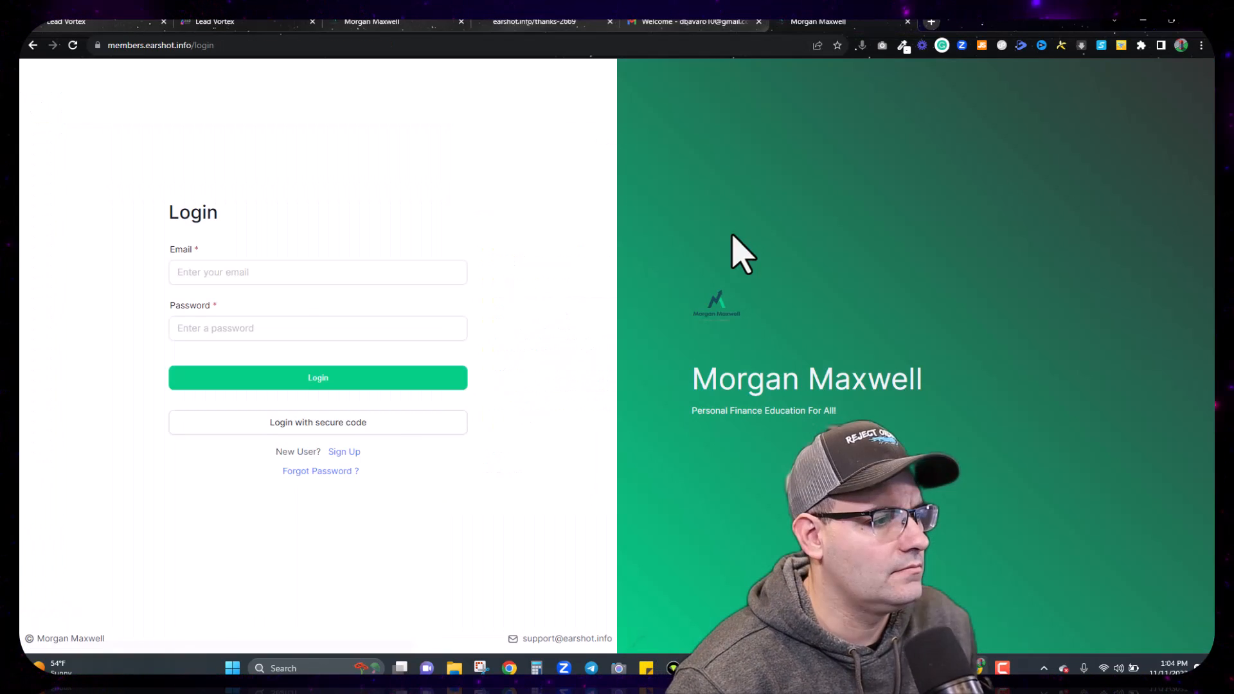
click(259, 328)
key(ctrl+v)
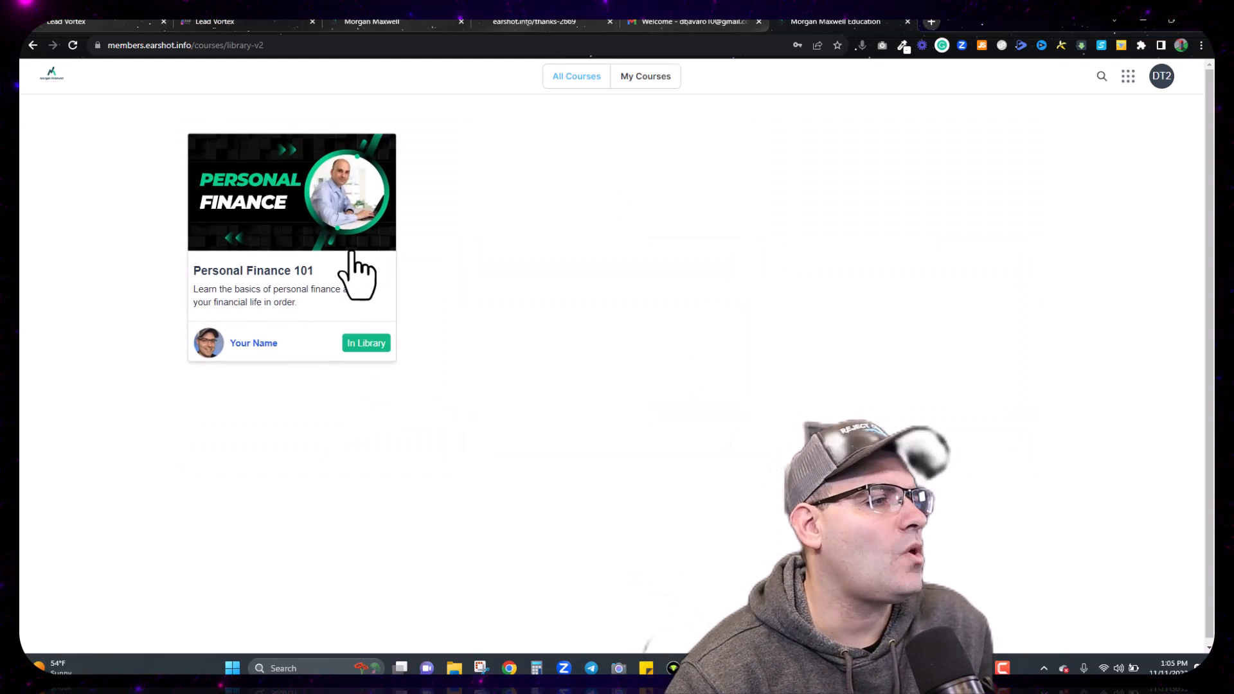
Step: Open Personal Finance 101's Negotiating Utilities lesson and play its video muted
click(352, 297)
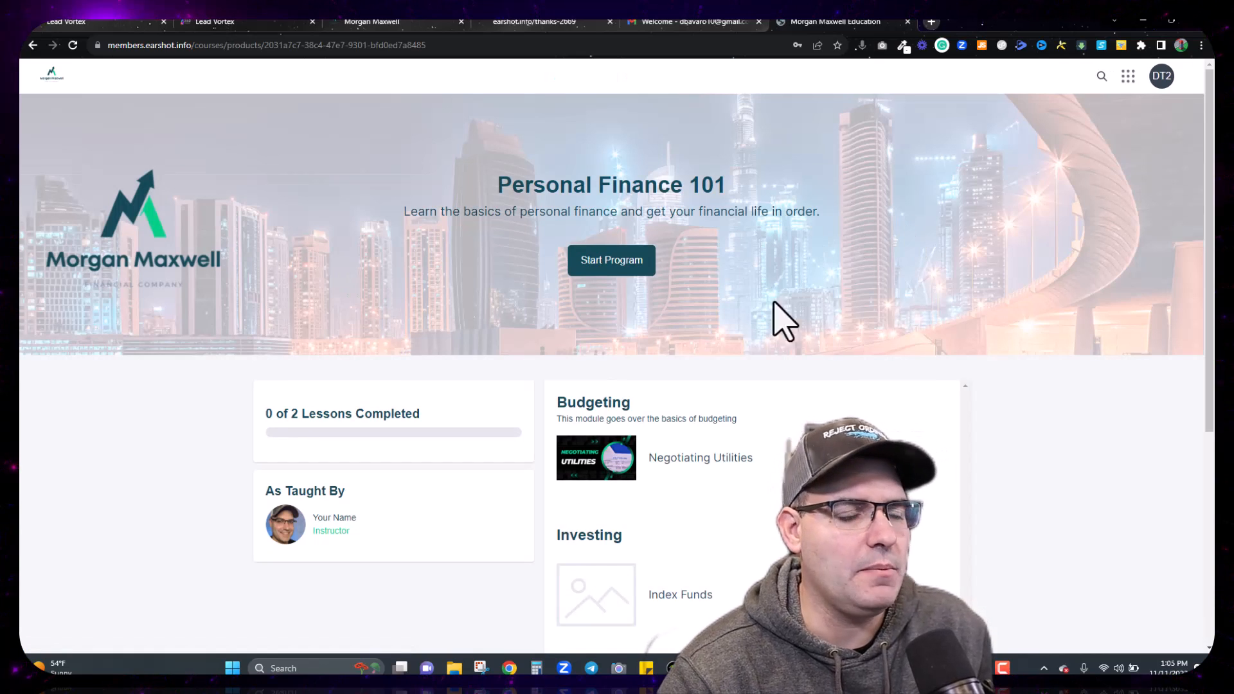
scroll(835, 328, down, 2)
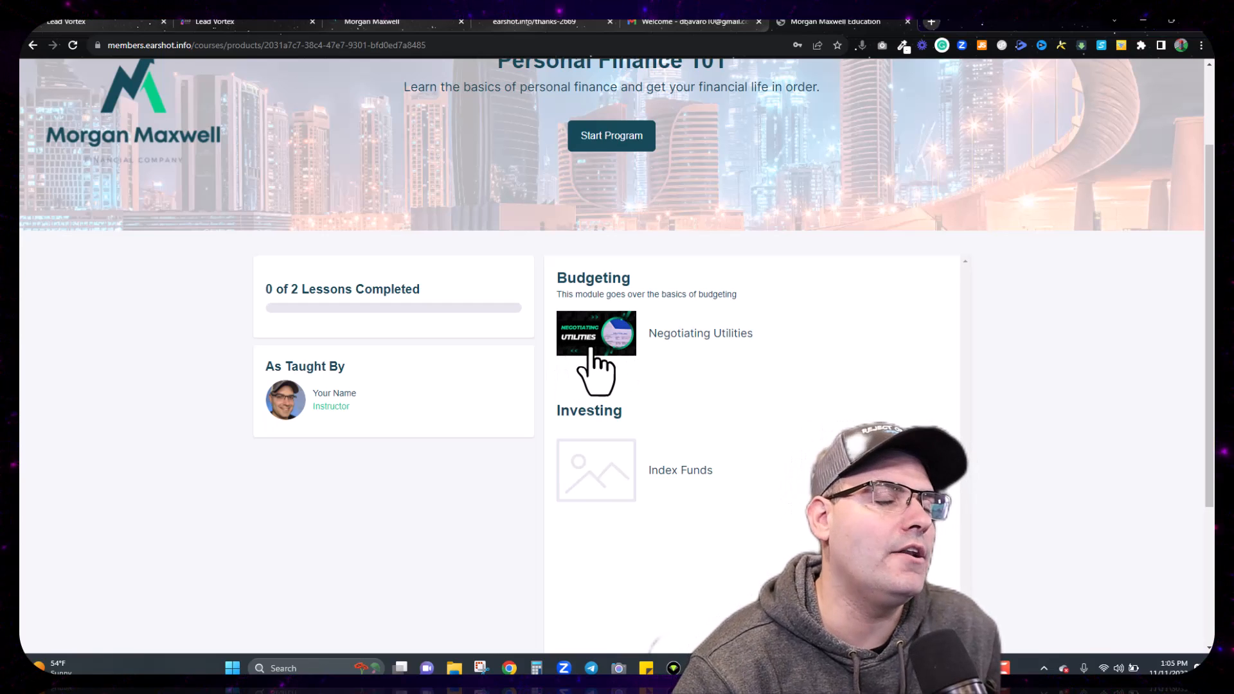
click(614, 344)
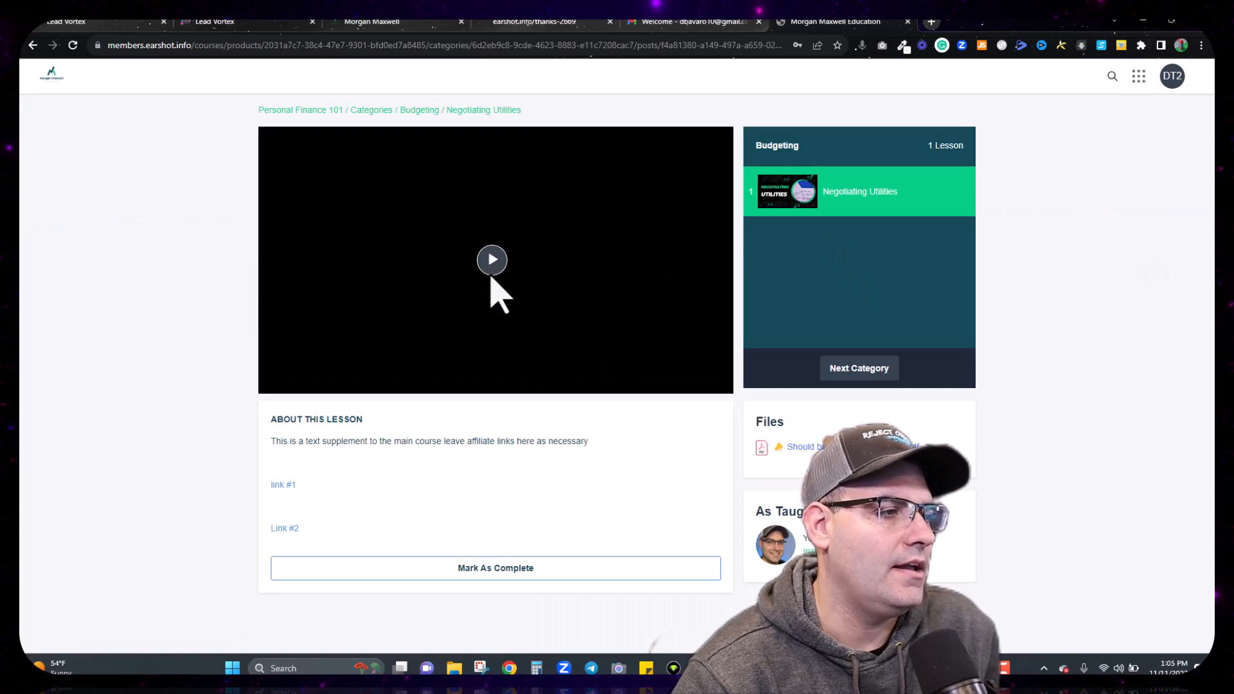
click(495, 270)
click(295, 386)
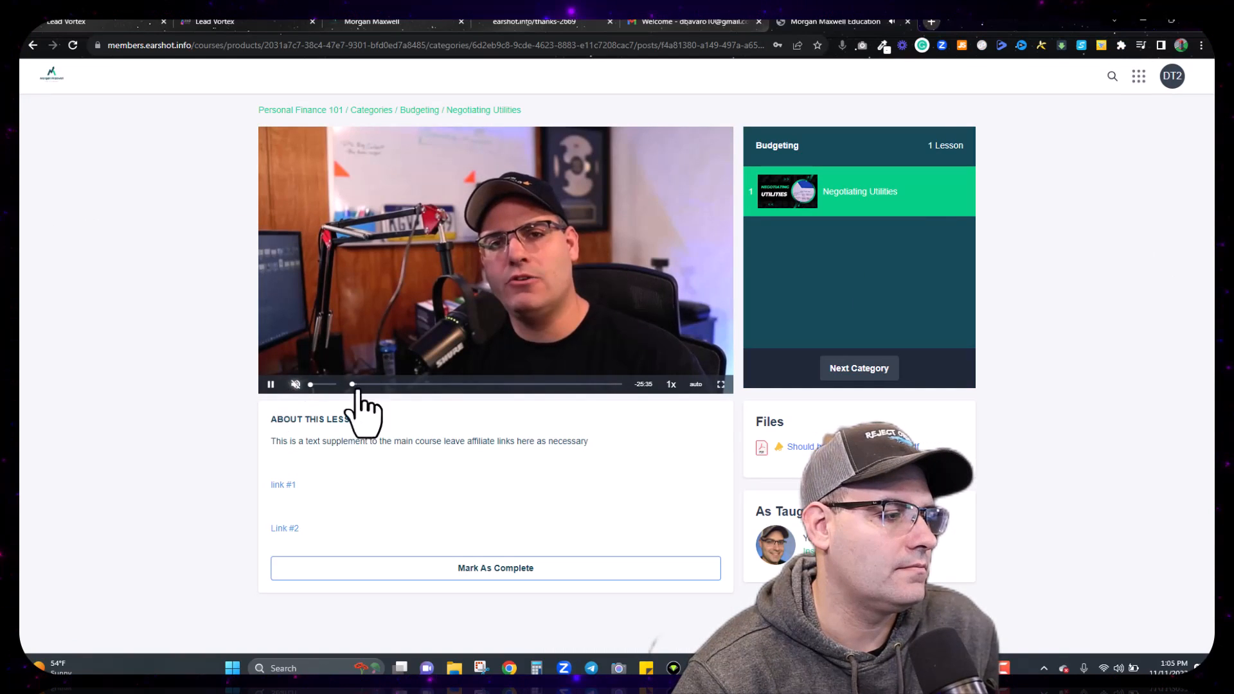